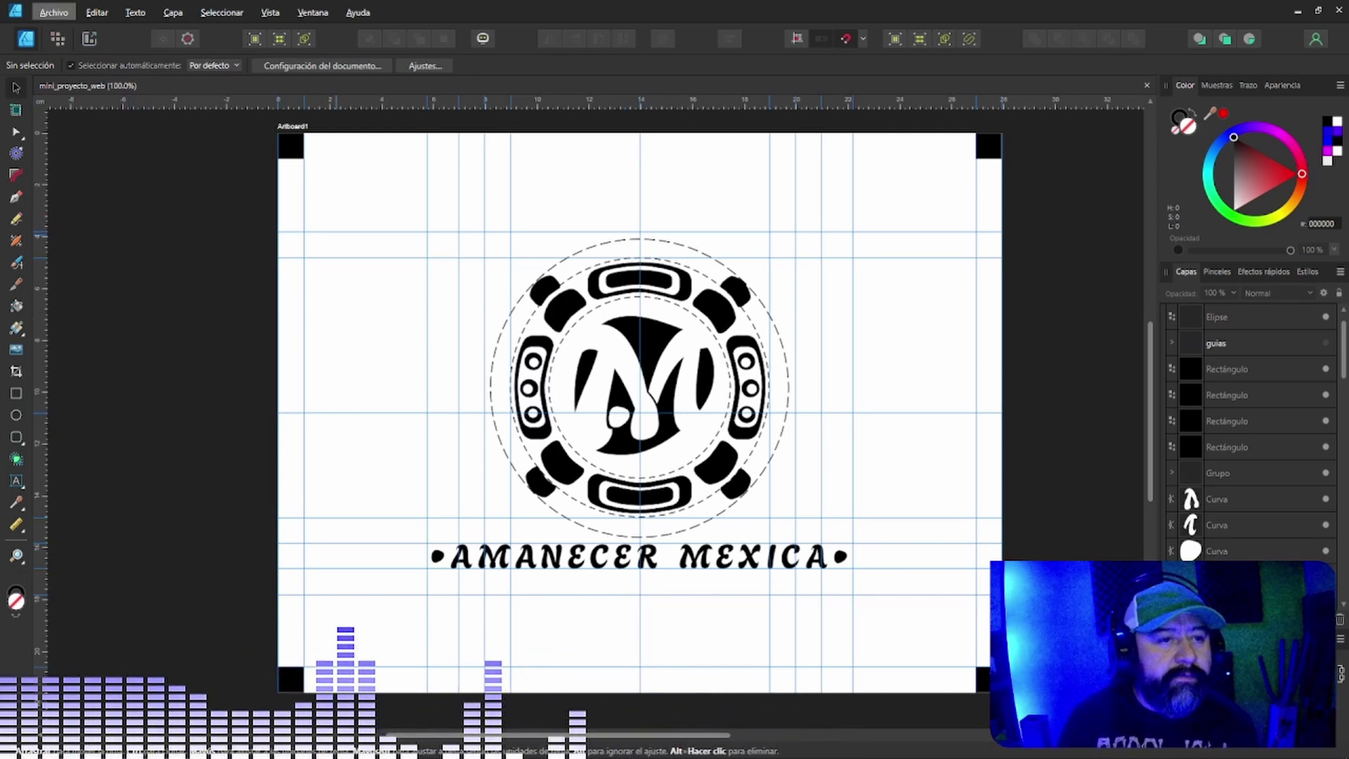
# Start opening a document and look through the Elementos-Cafe and designer folders inside assets for the earlier logo file.
pyautogui.click(54, 12)
pyautogui.click(59, 91)
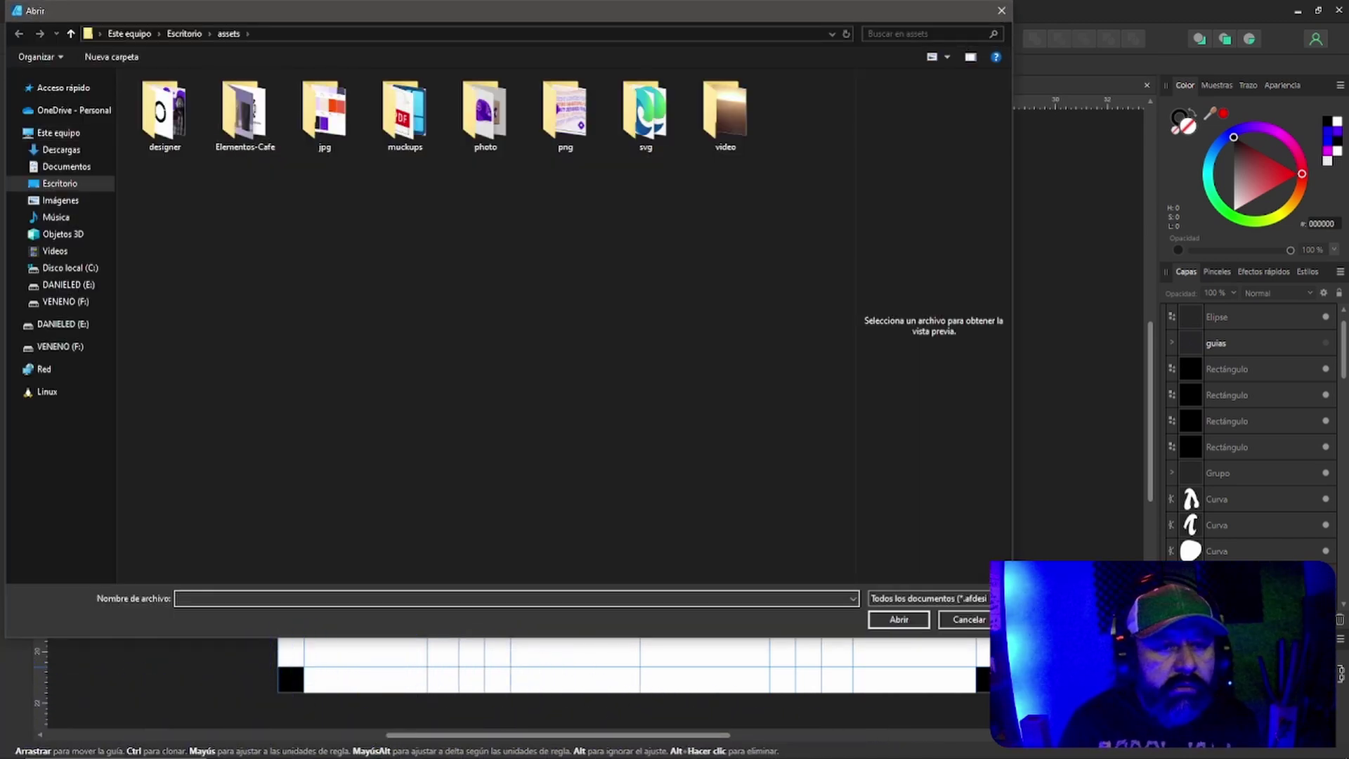
pyautogui.click(244, 113)
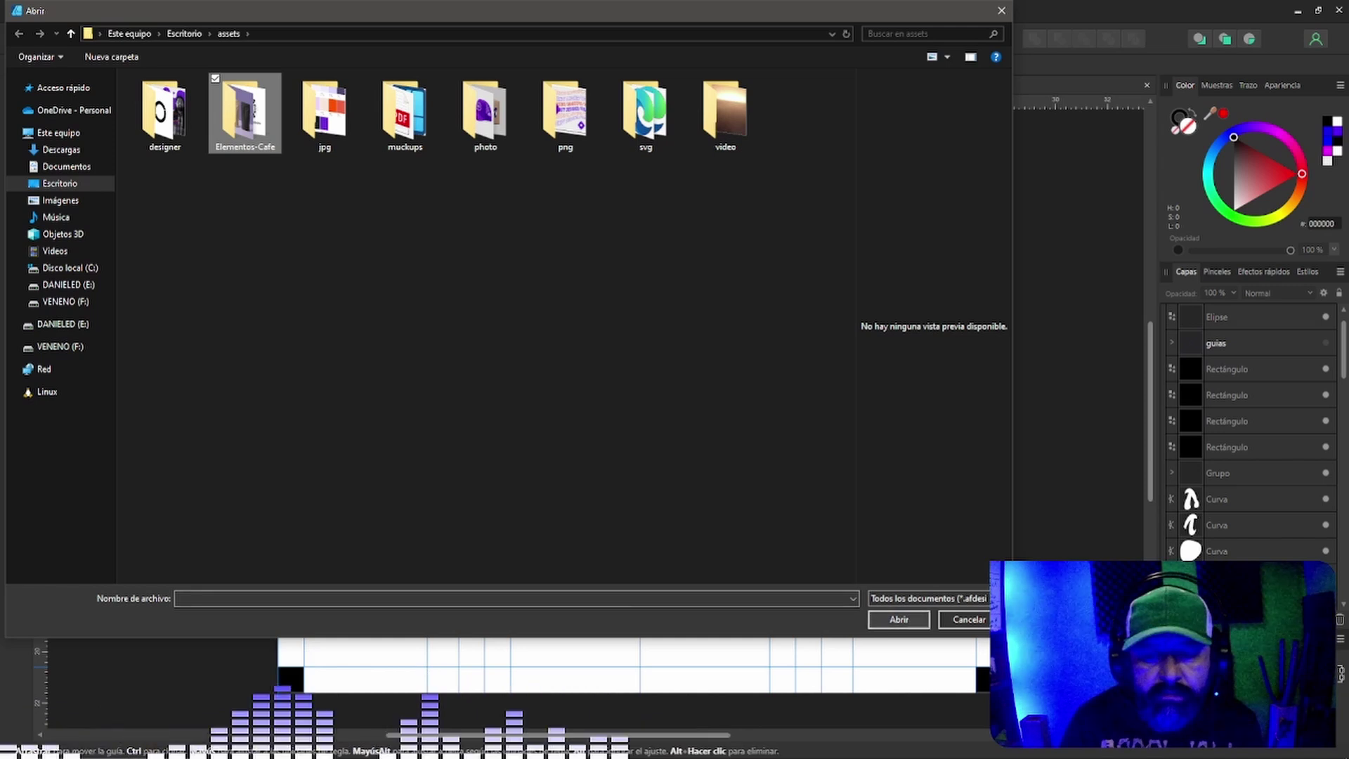
pyautogui.press('Return')
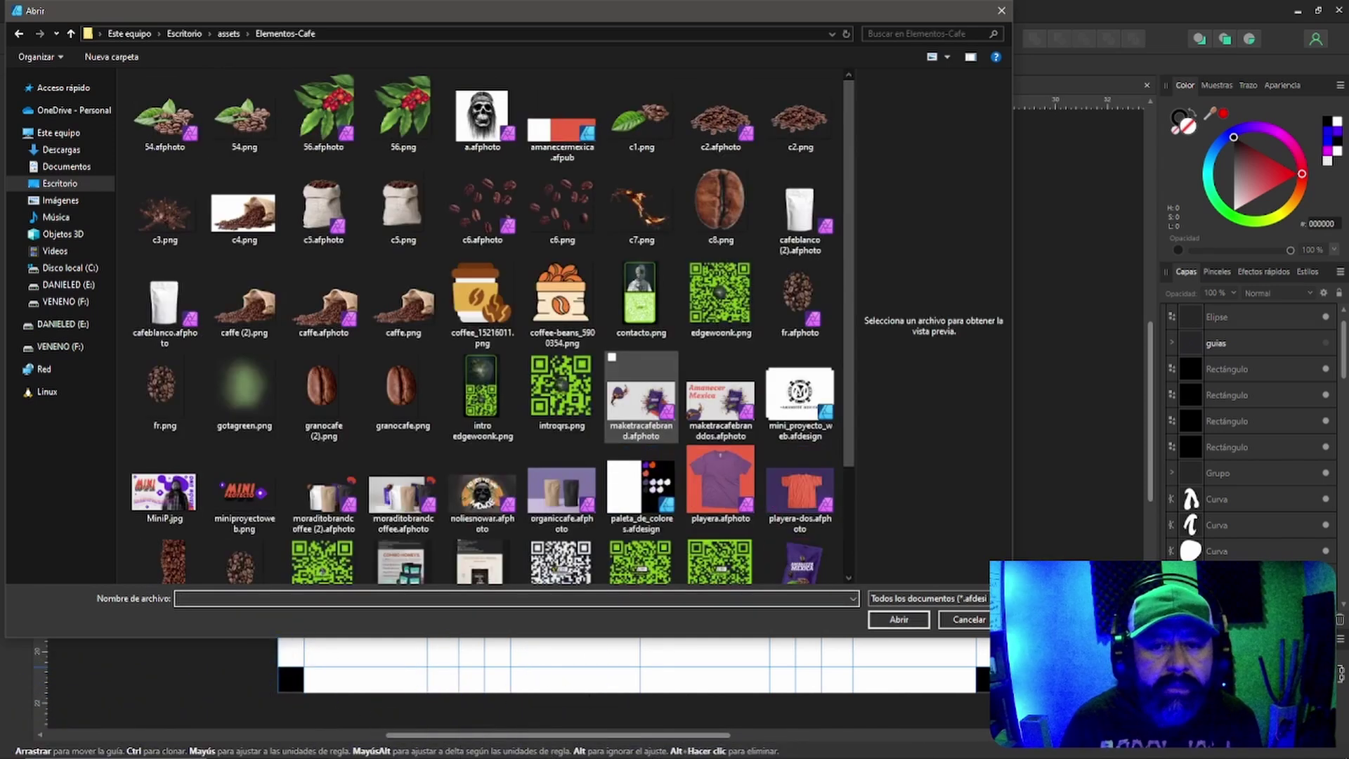
pyautogui.scroll(-2, 636, 393)
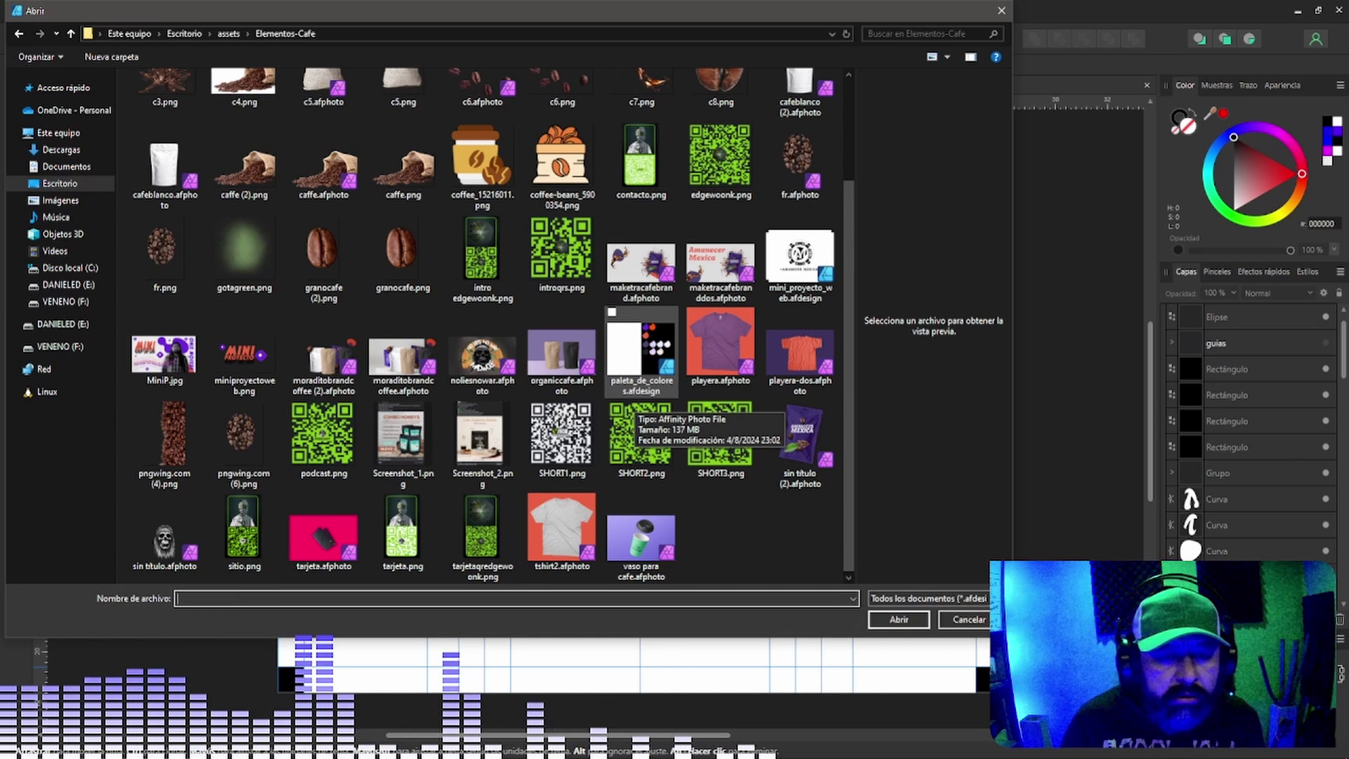
pyautogui.scroll(2, 636, 411)
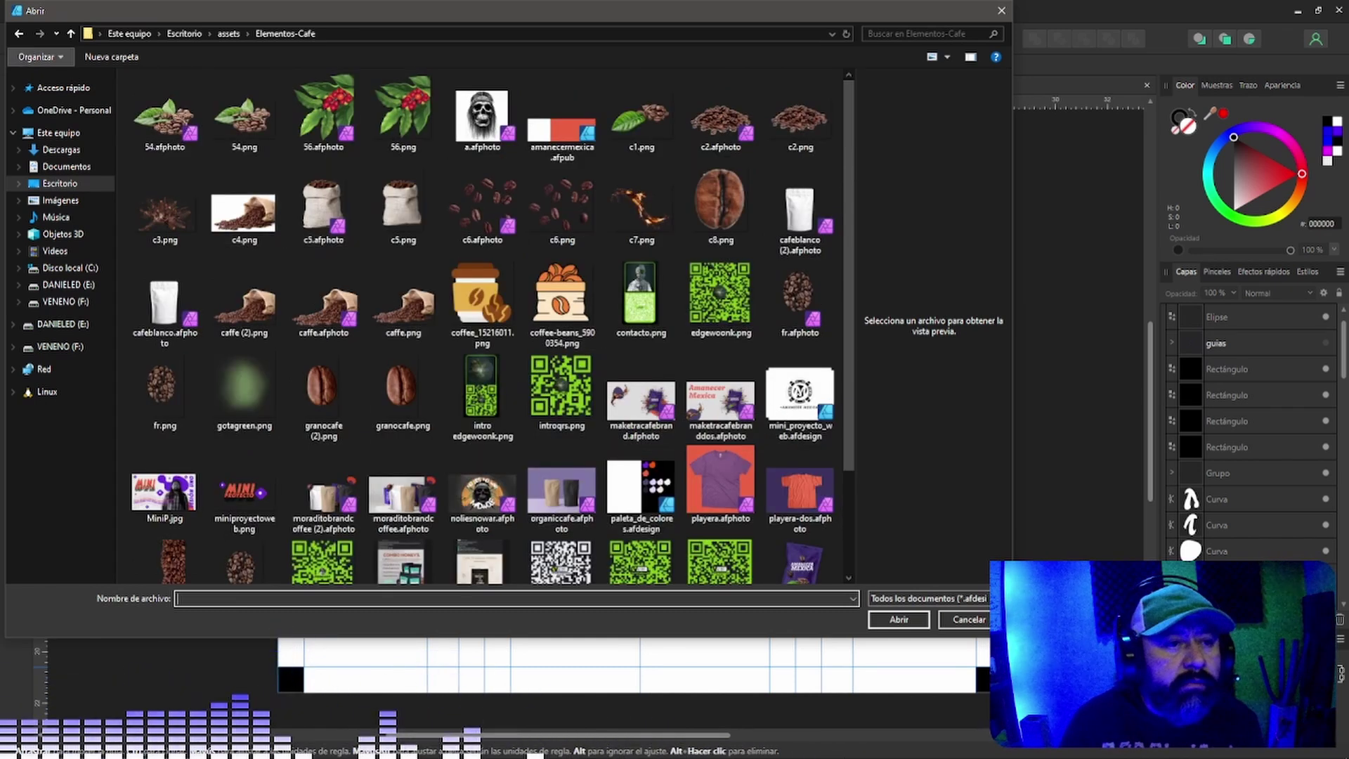
pyautogui.click(19, 33)
pyautogui.click(165, 114)
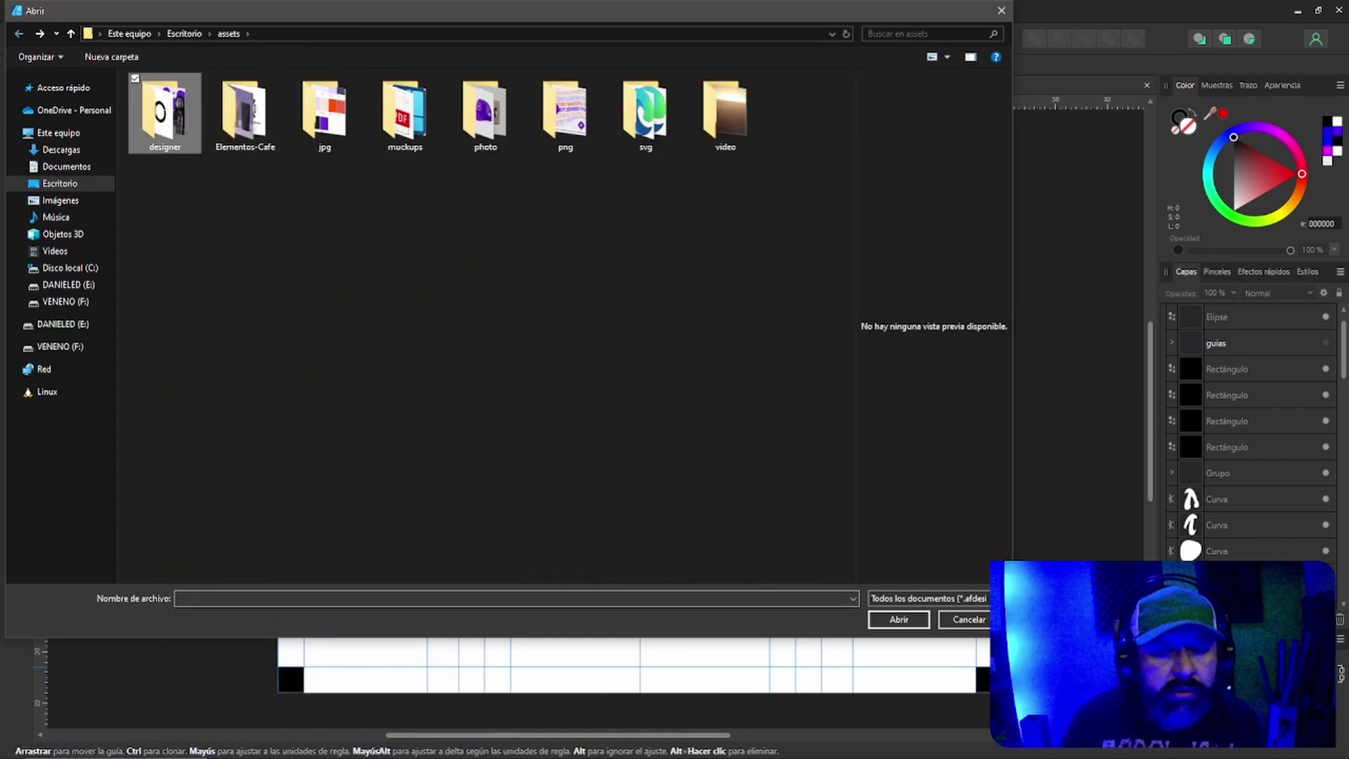
pyautogui.click(898, 619)
pyautogui.press('Return')
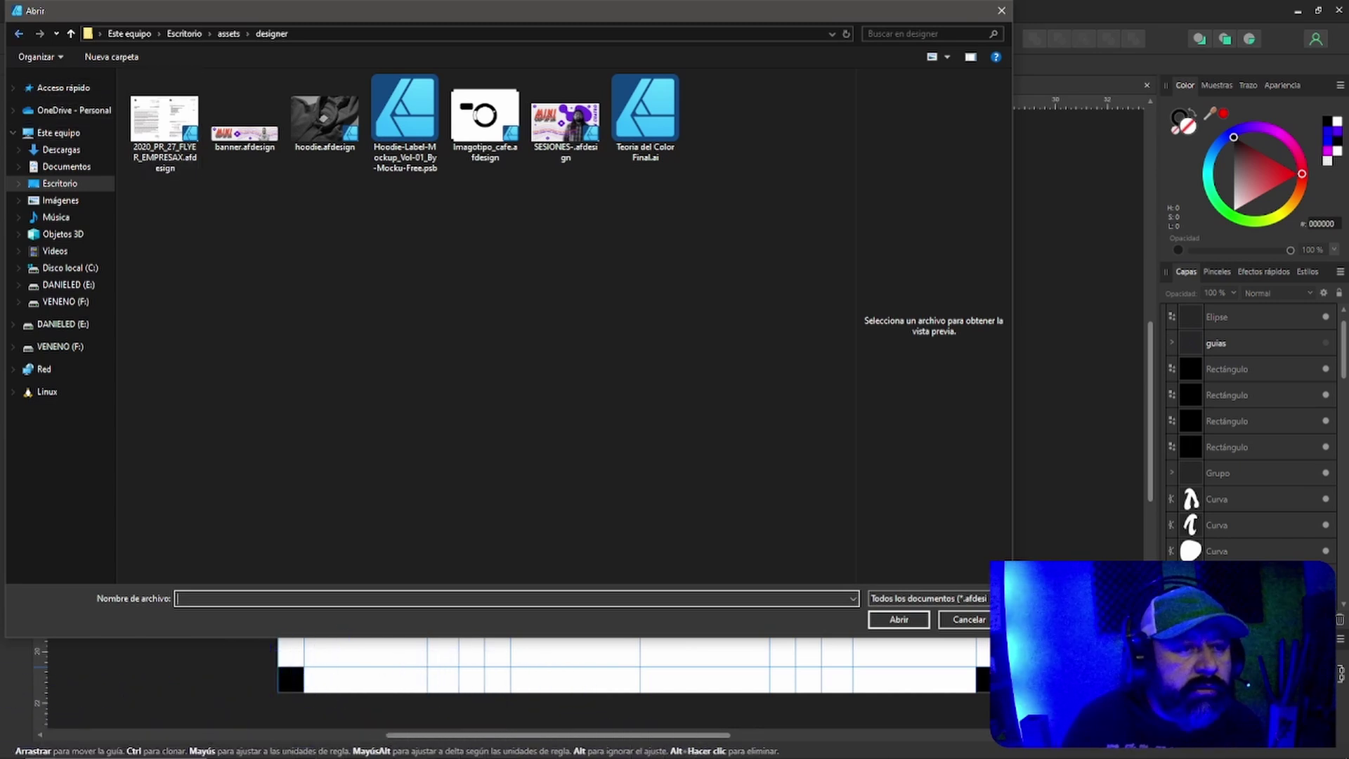
pyautogui.hotkey('alt', 'Left')
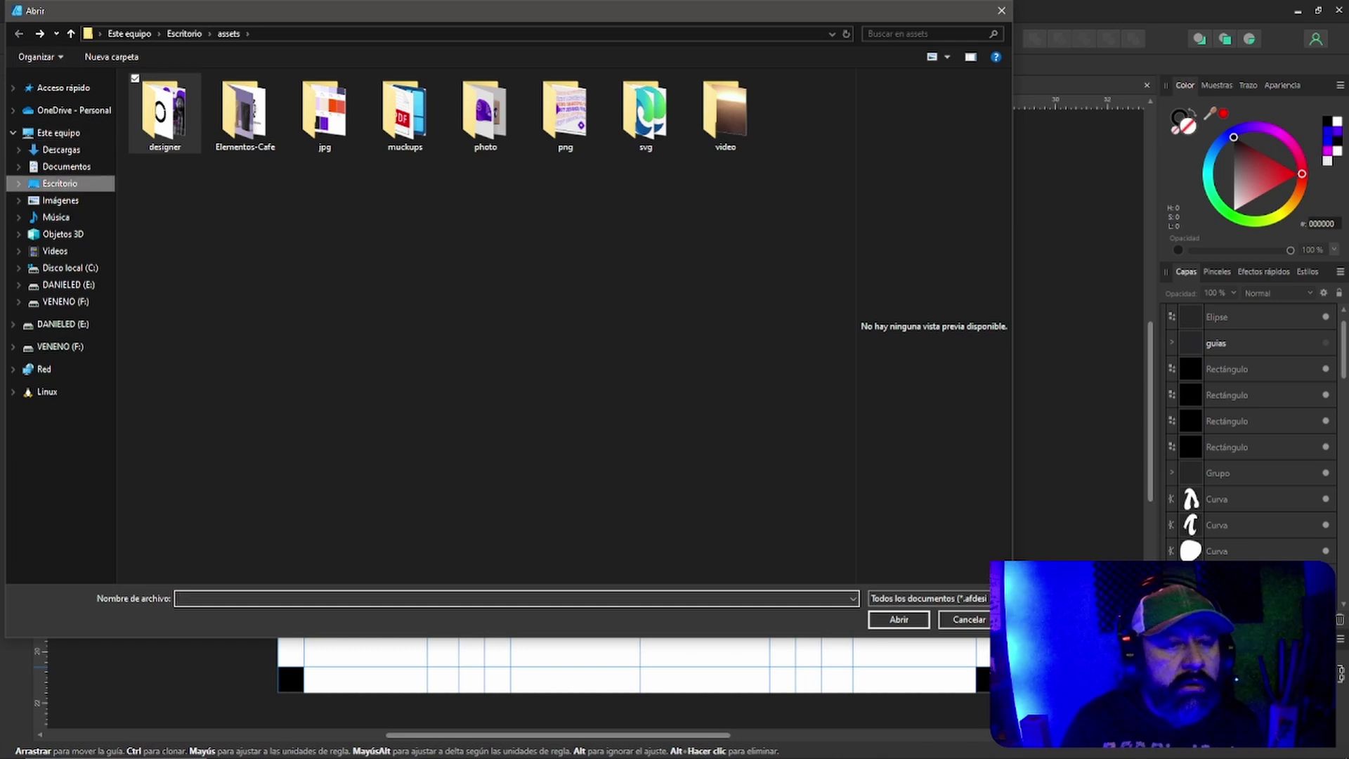
# Find and open the document Mini-proyecto_OK.afdesign from the Desktop folders.
pyautogui.hotkey('alt', 'Up')
pyautogui.press('Right')
pyautogui.press('Return')
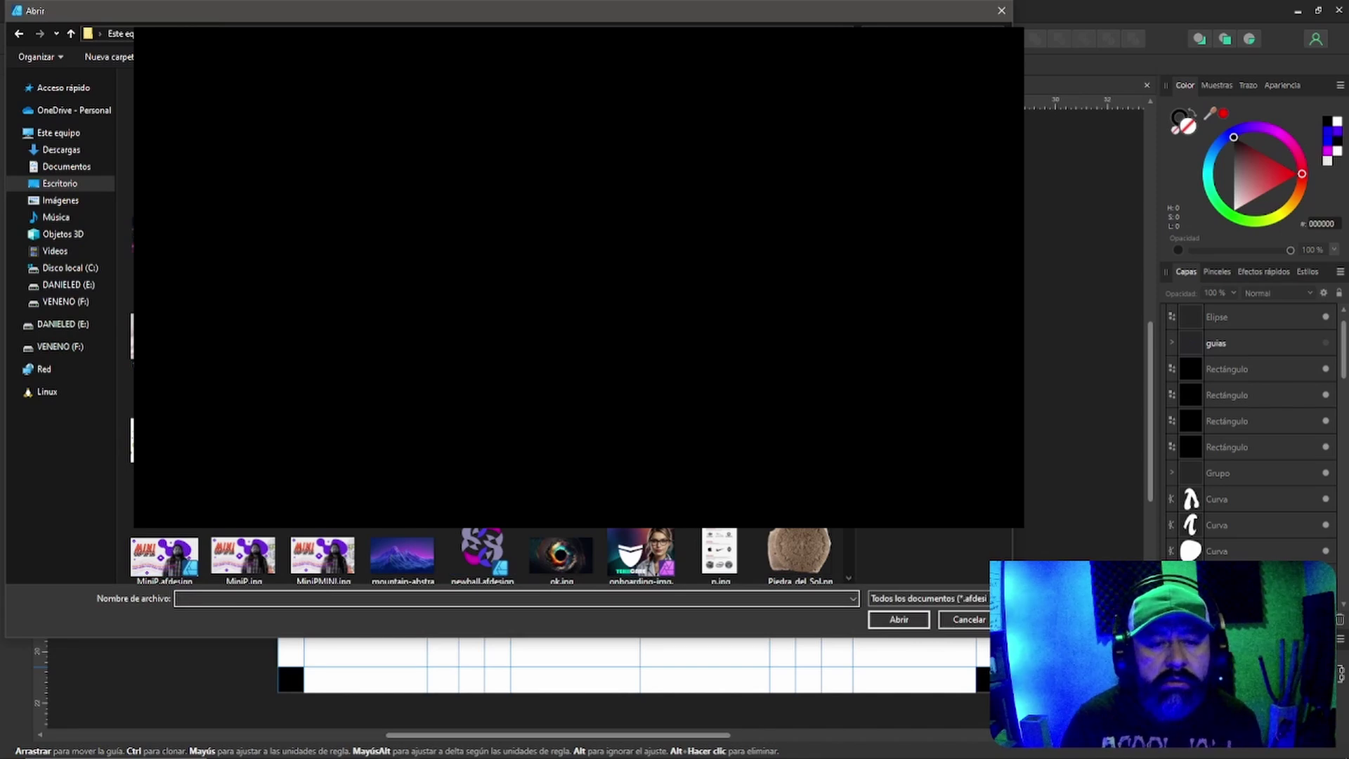
pyautogui.scroll(-5, 484, 323)
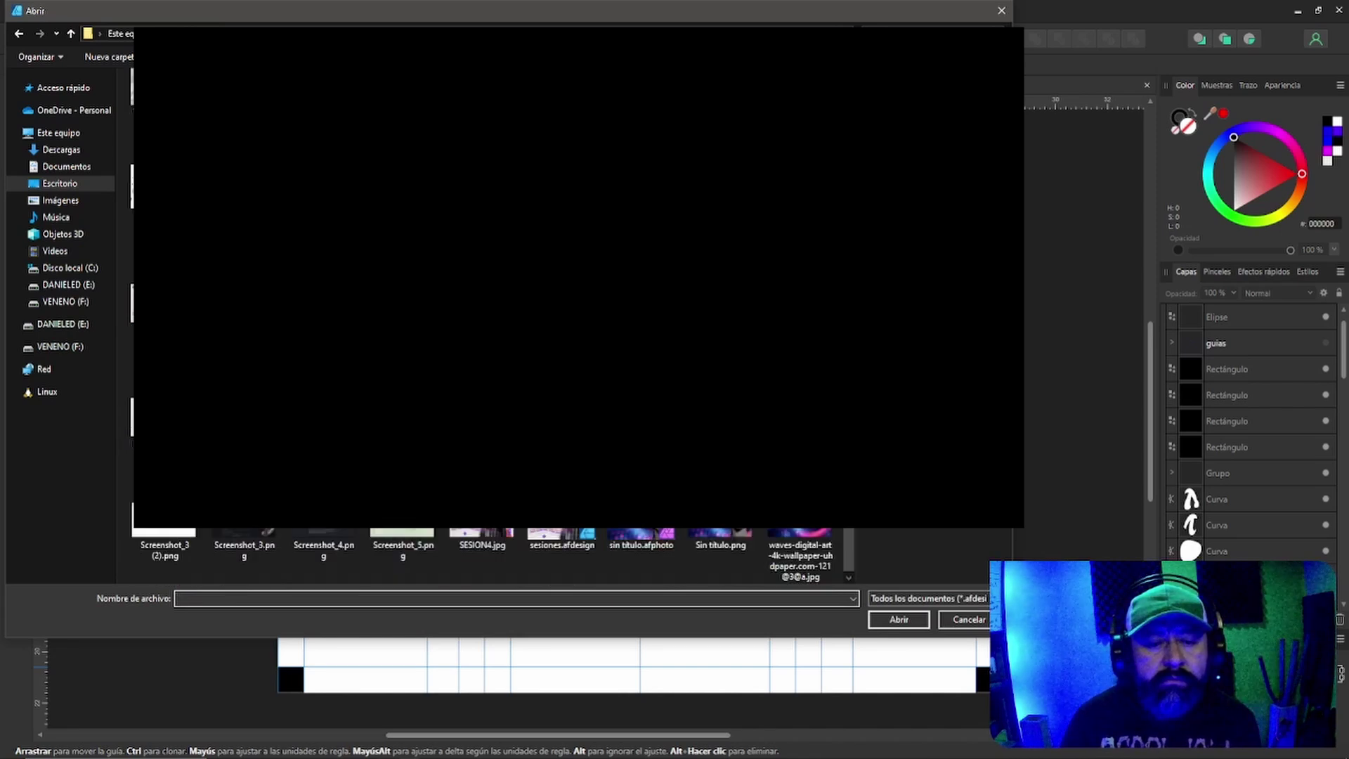
pyautogui.scroll(3, 492, 555)
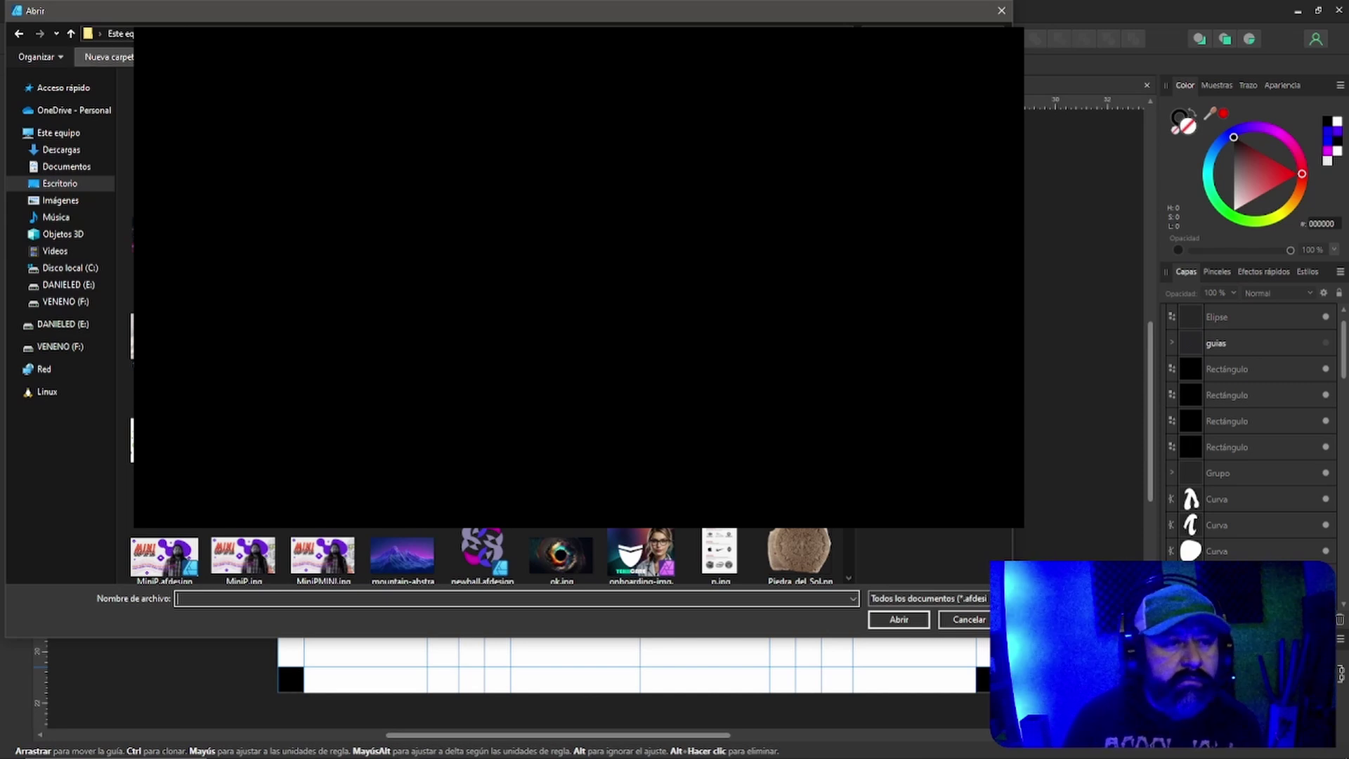
pyautogui.click(19, 33)
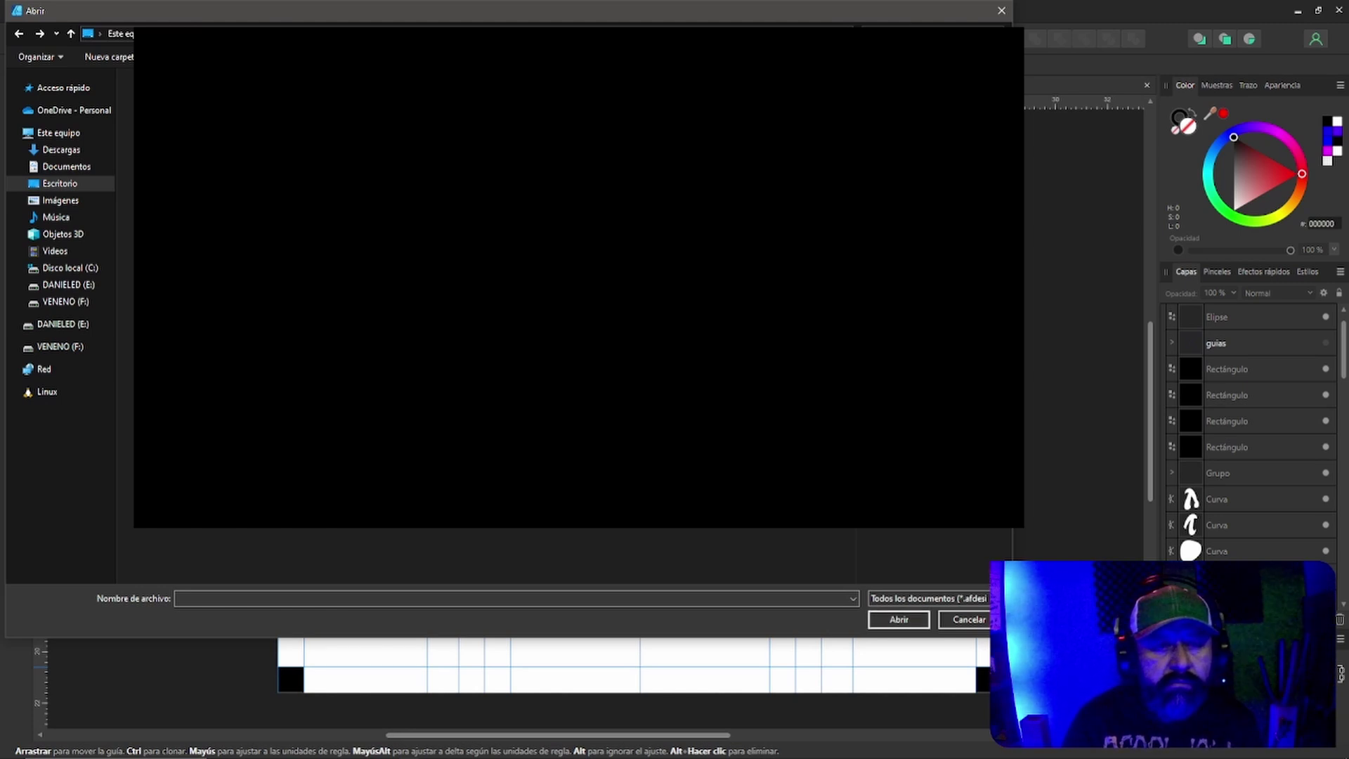
pyautogui.scroll(-3, 480, 554)
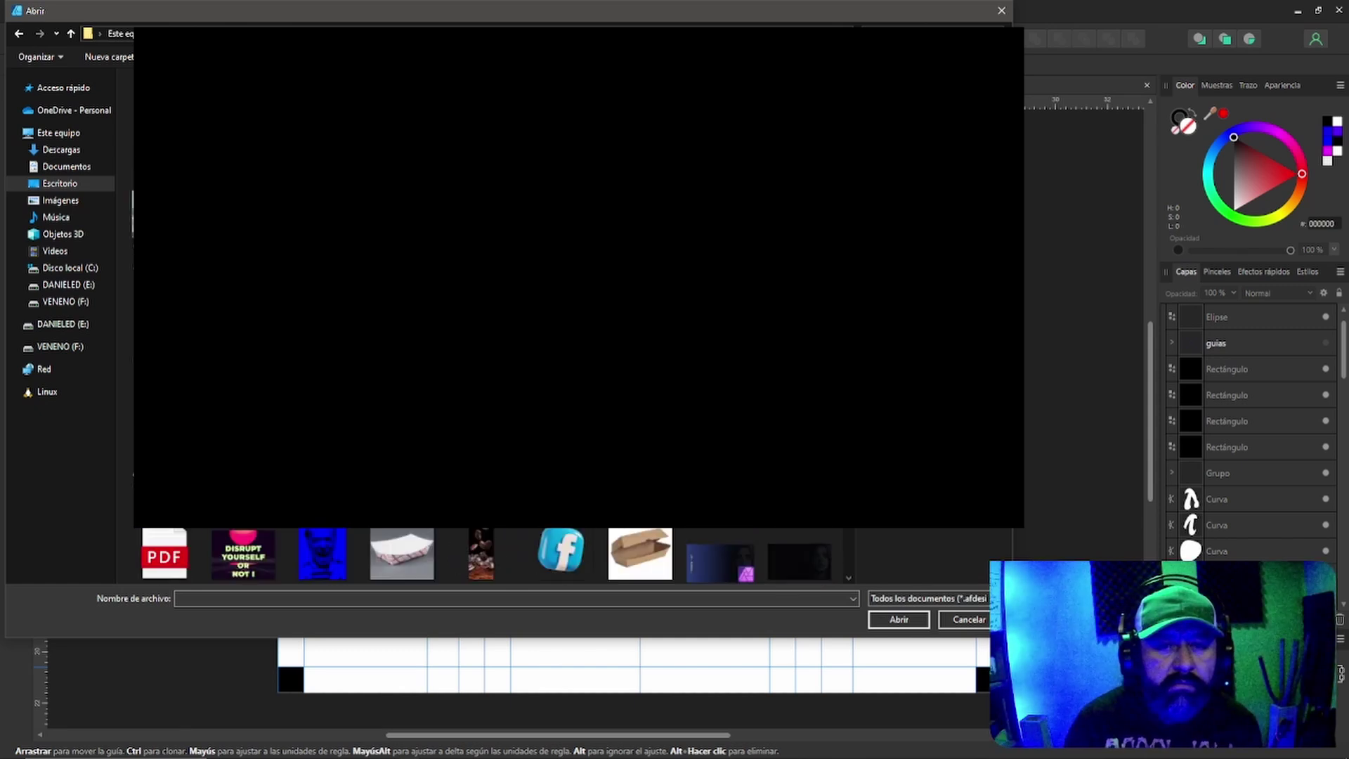
pyautogui.scroll(-15, 491, 555)
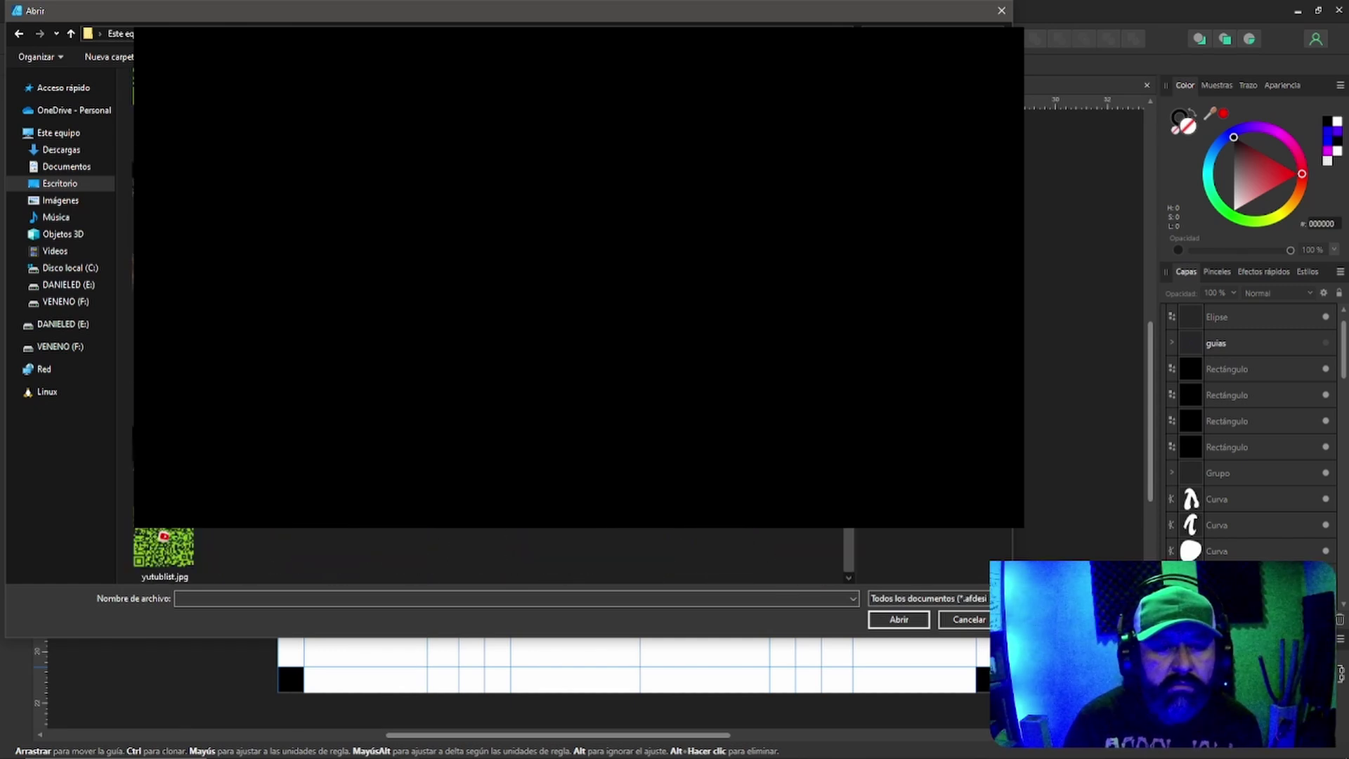
pyautogui.hotkey('alt', 'Left')
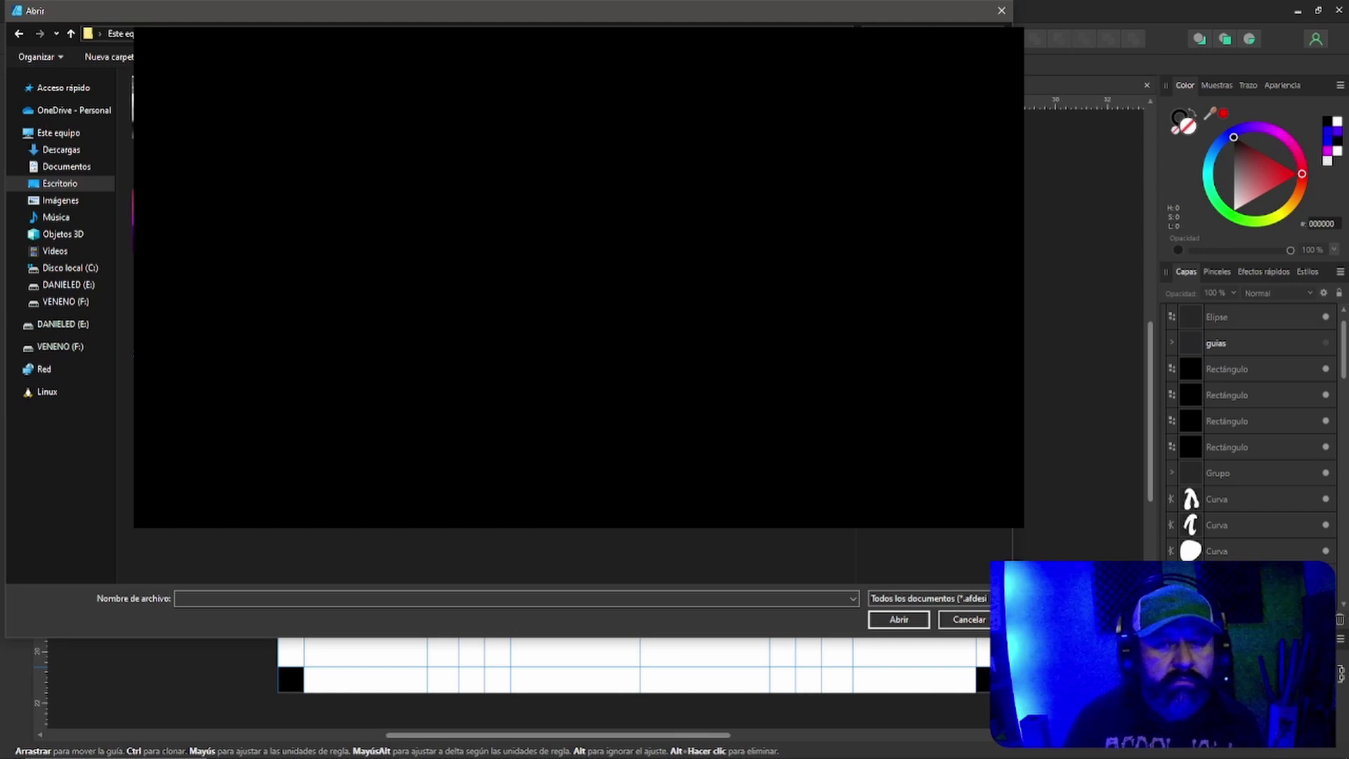
pyautogui.press('Down')
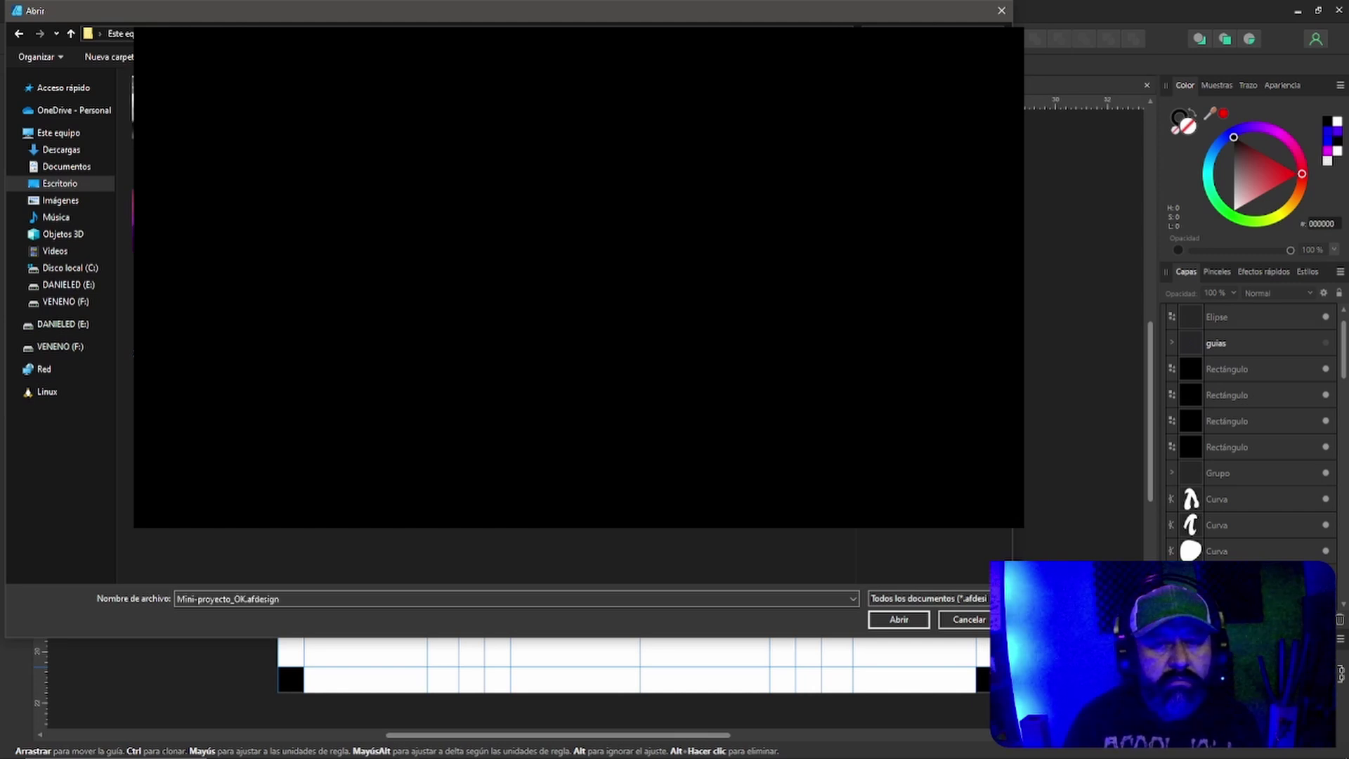
pyautogui.press('Return')
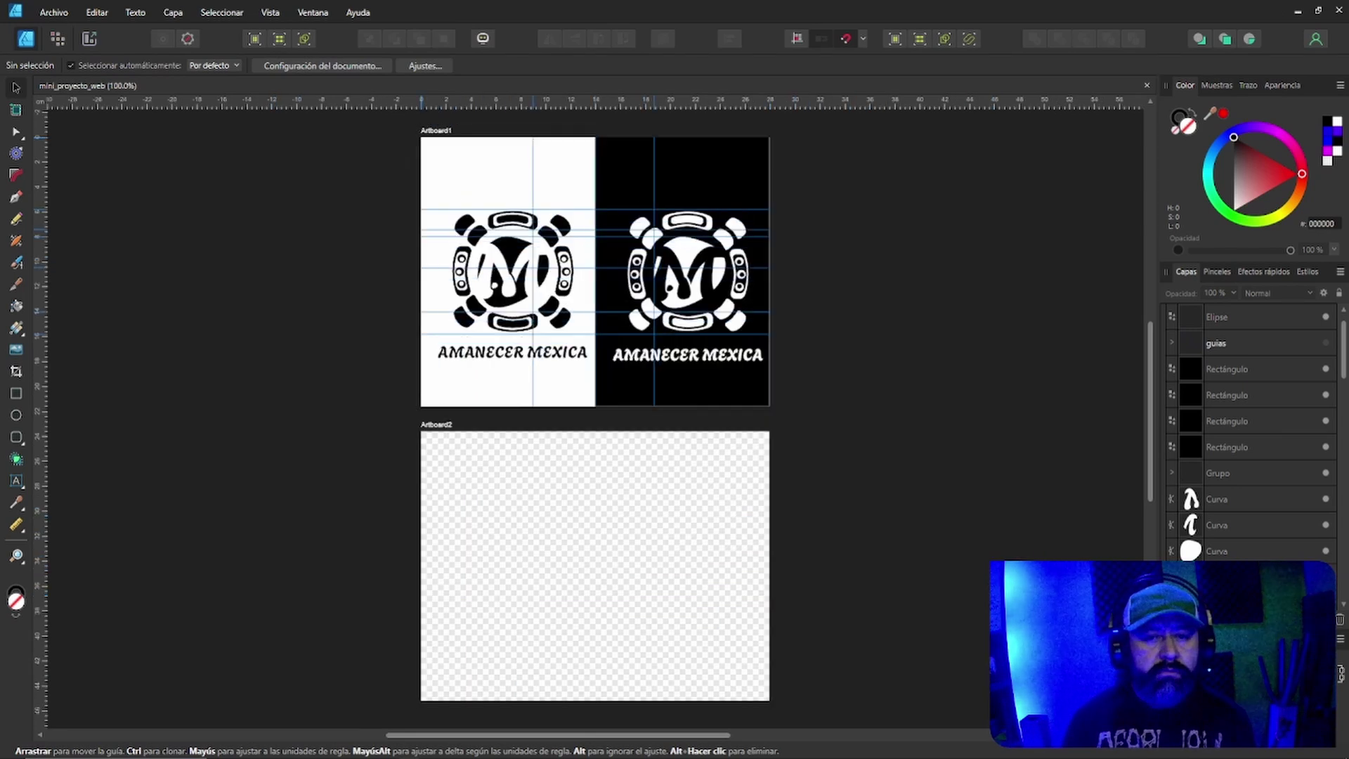
# Examine the black and the white Amanecer Mexica logo versions on Artboard1 up close, and clear the selection.
pyautogui.click(512, 270)
pyautogui.scroll(2, 595, 422)
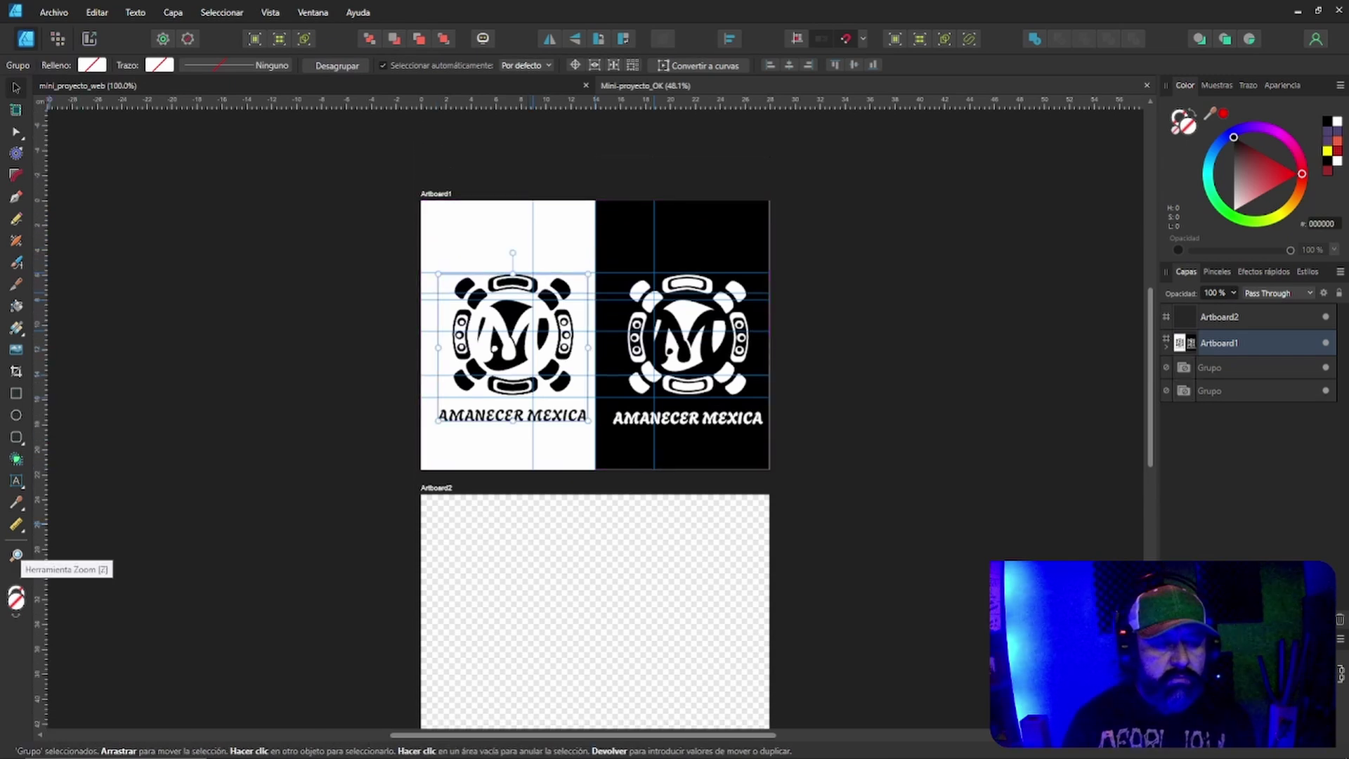
pyautogui.click(16, 556)
pyautogui.click(600, 330)
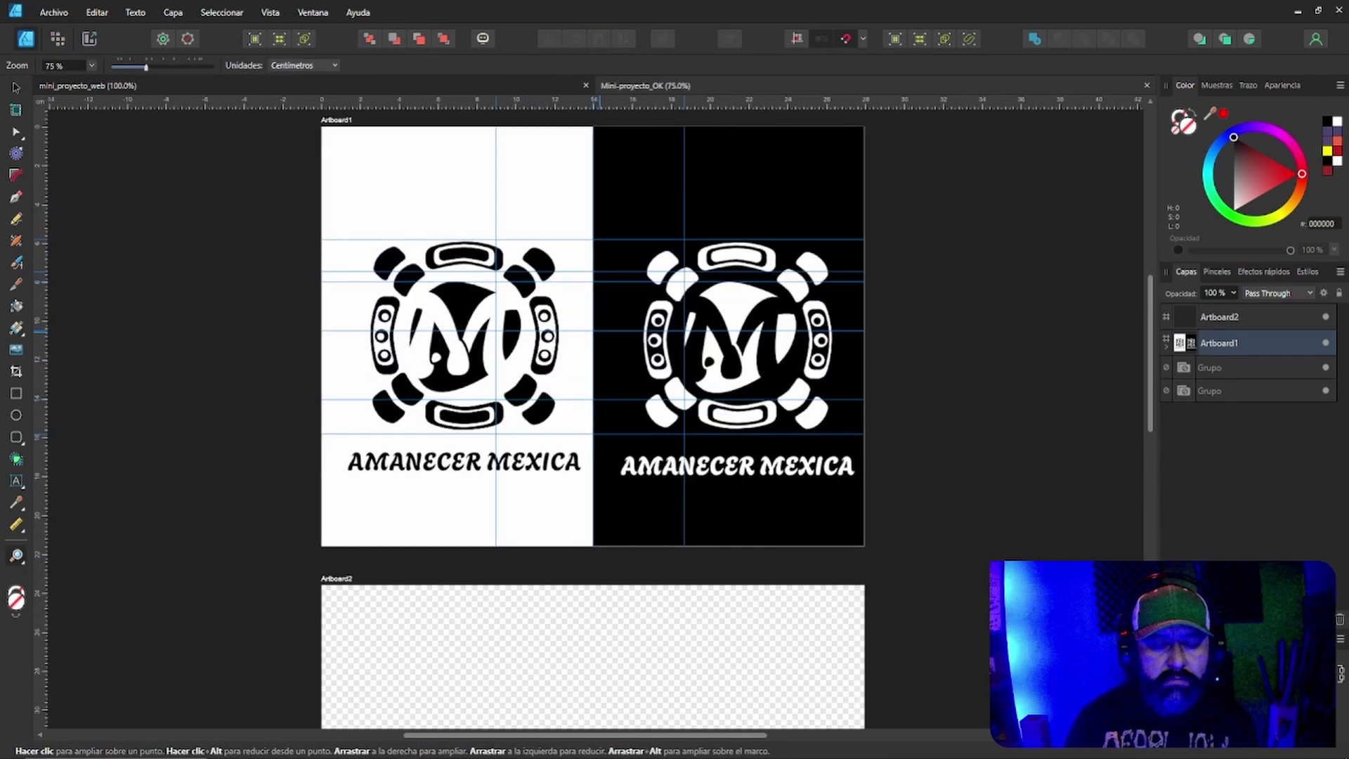
pyautogui.click(599, 327)
pyautogui.scroll(1, 599, 422)
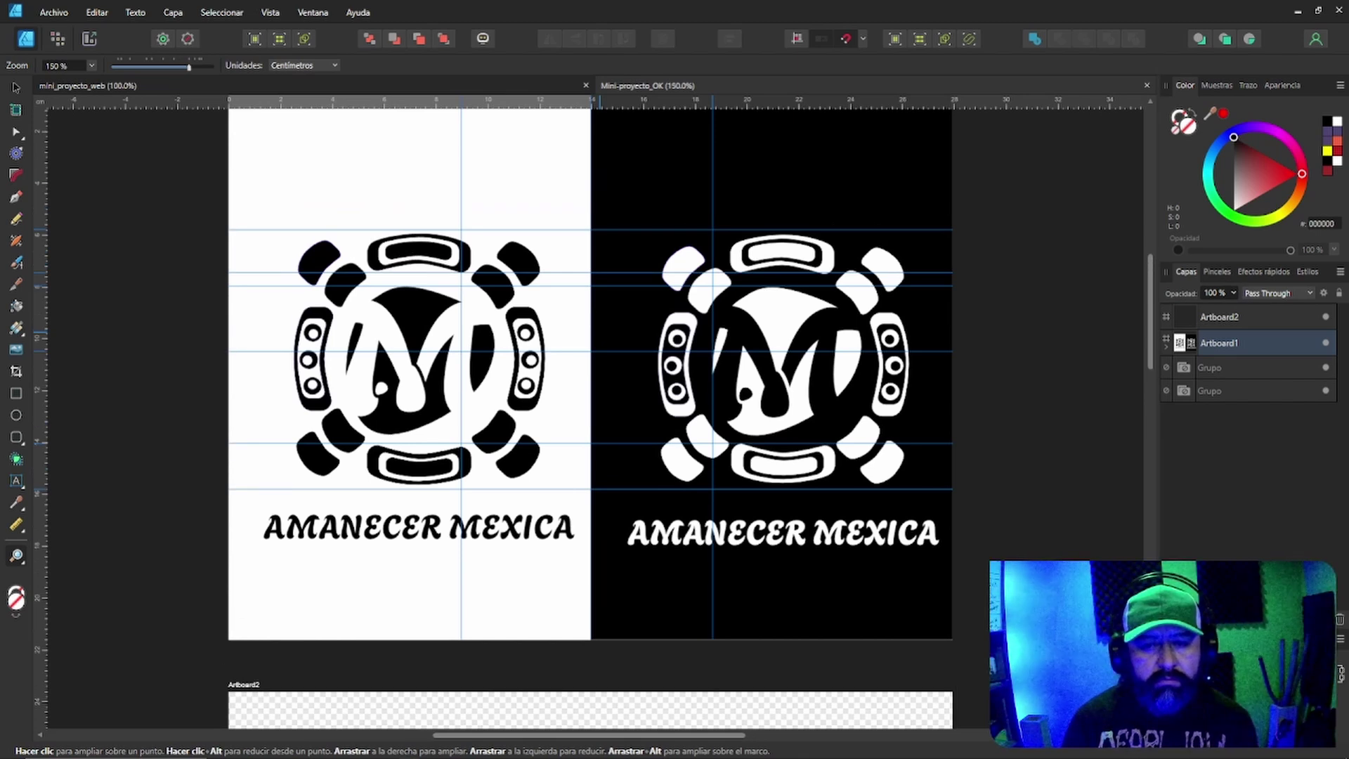
pyautogui.click(599, 333)
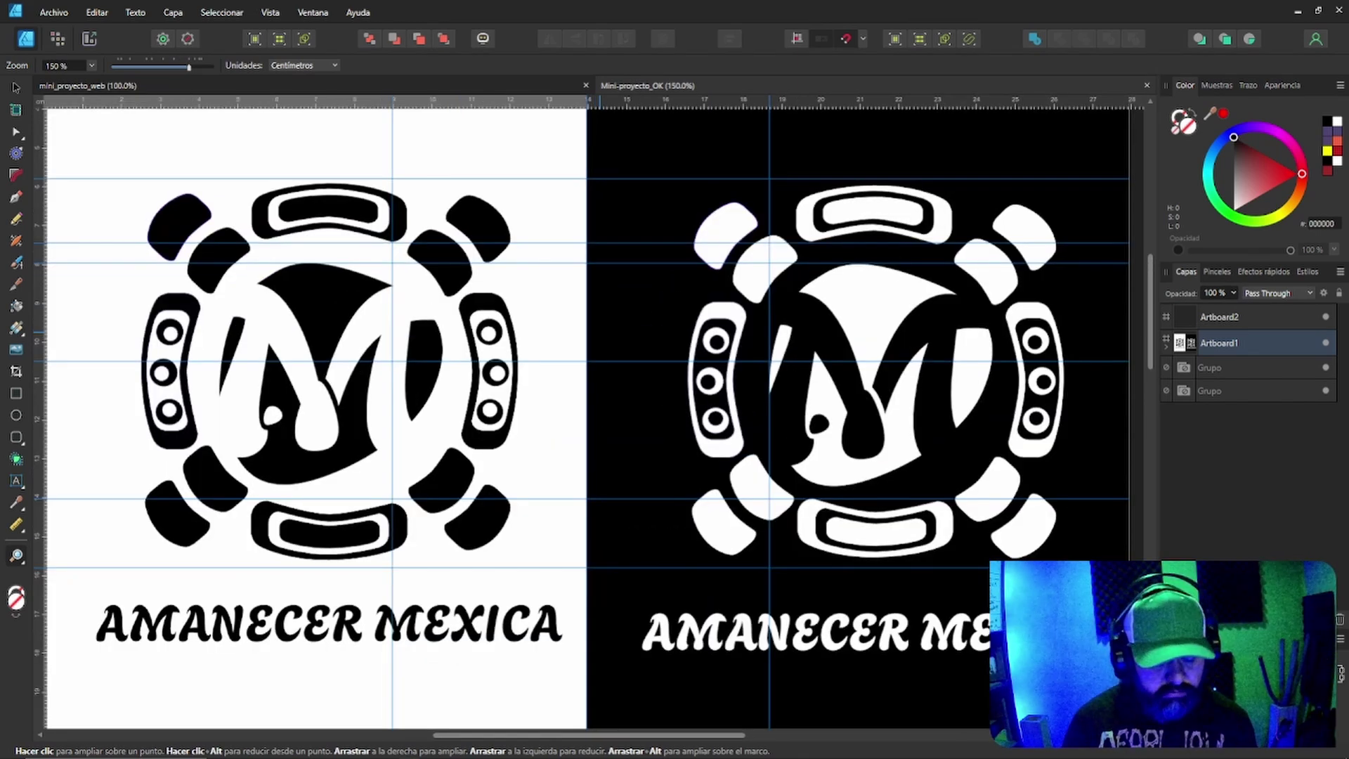
pyautogui.keyDown('alt'); pyautogui.click(599, 334); pyautogui.keyUp('alt')
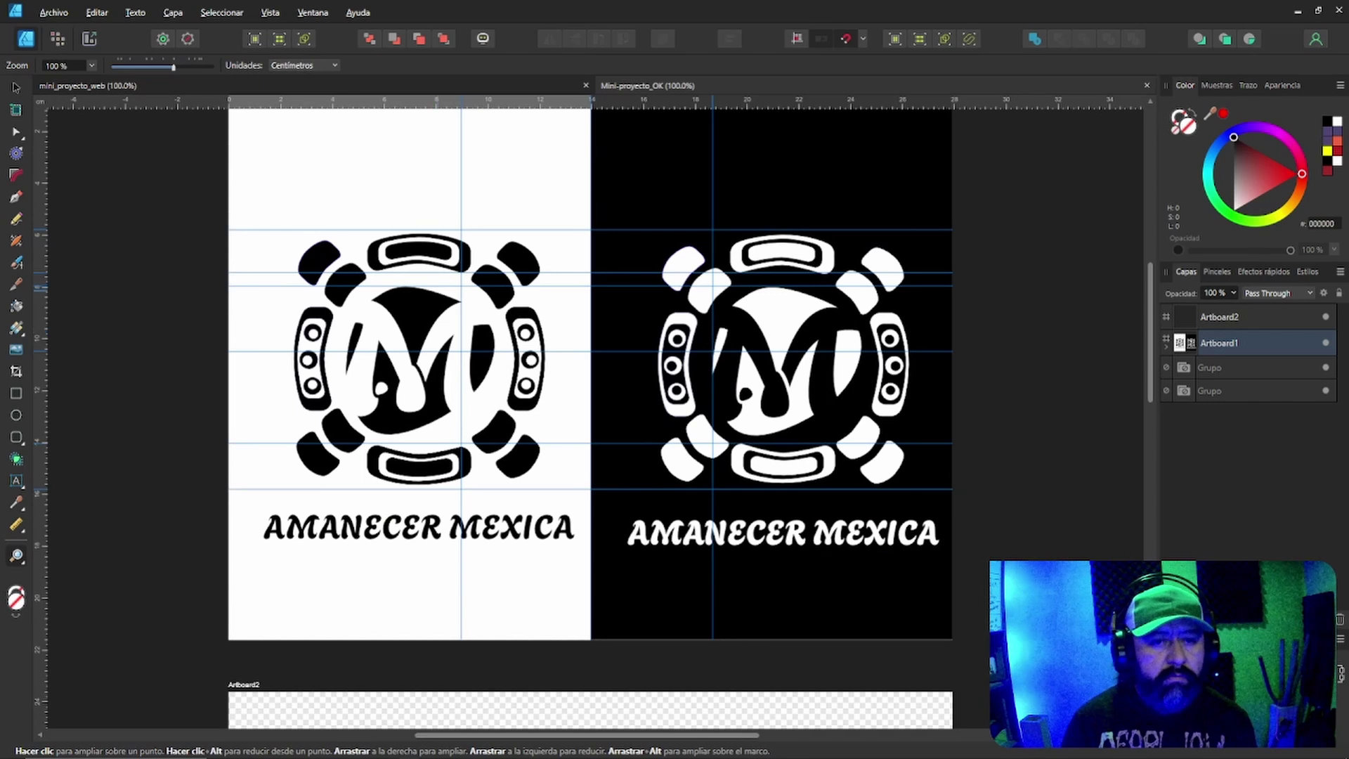
pyautogui.scroll(1, 591, 333)
pyautogui.click(15, 87)
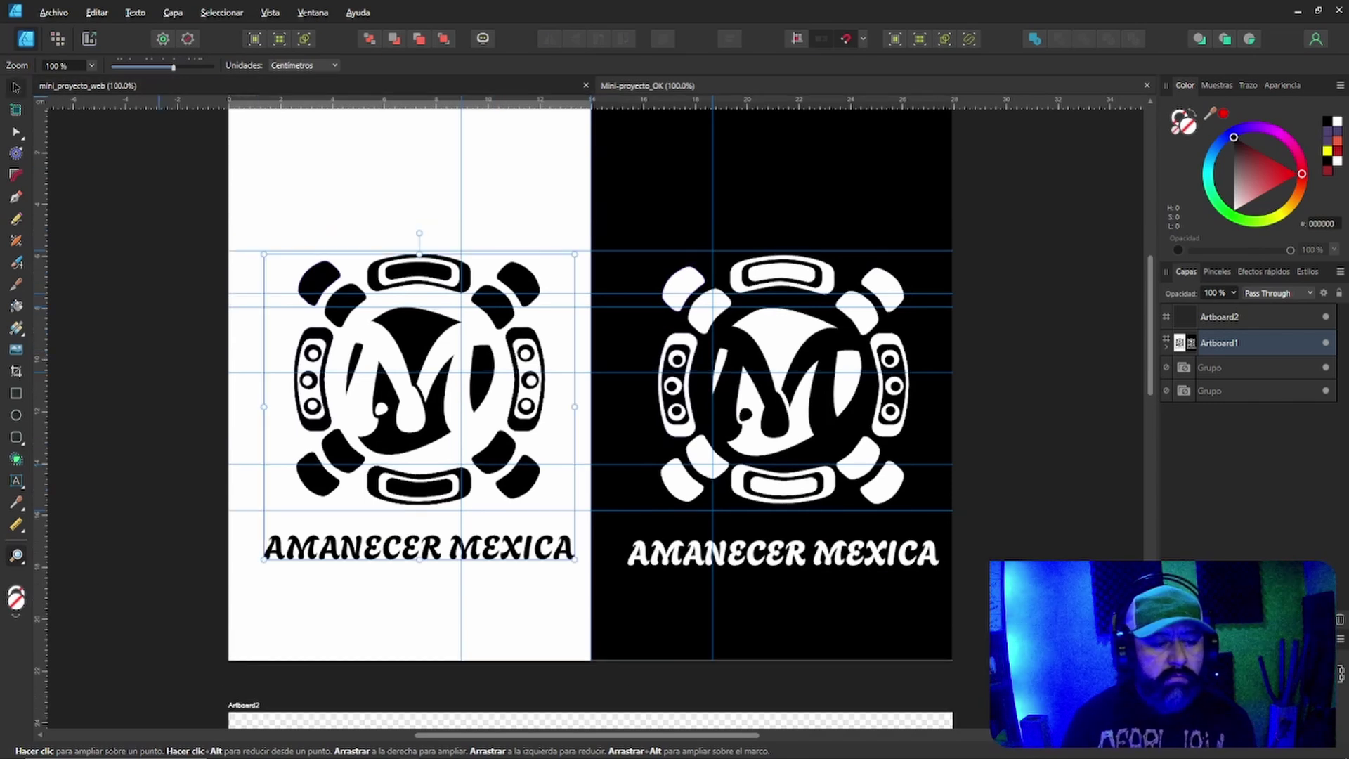
pyautogui.click(125, 285)
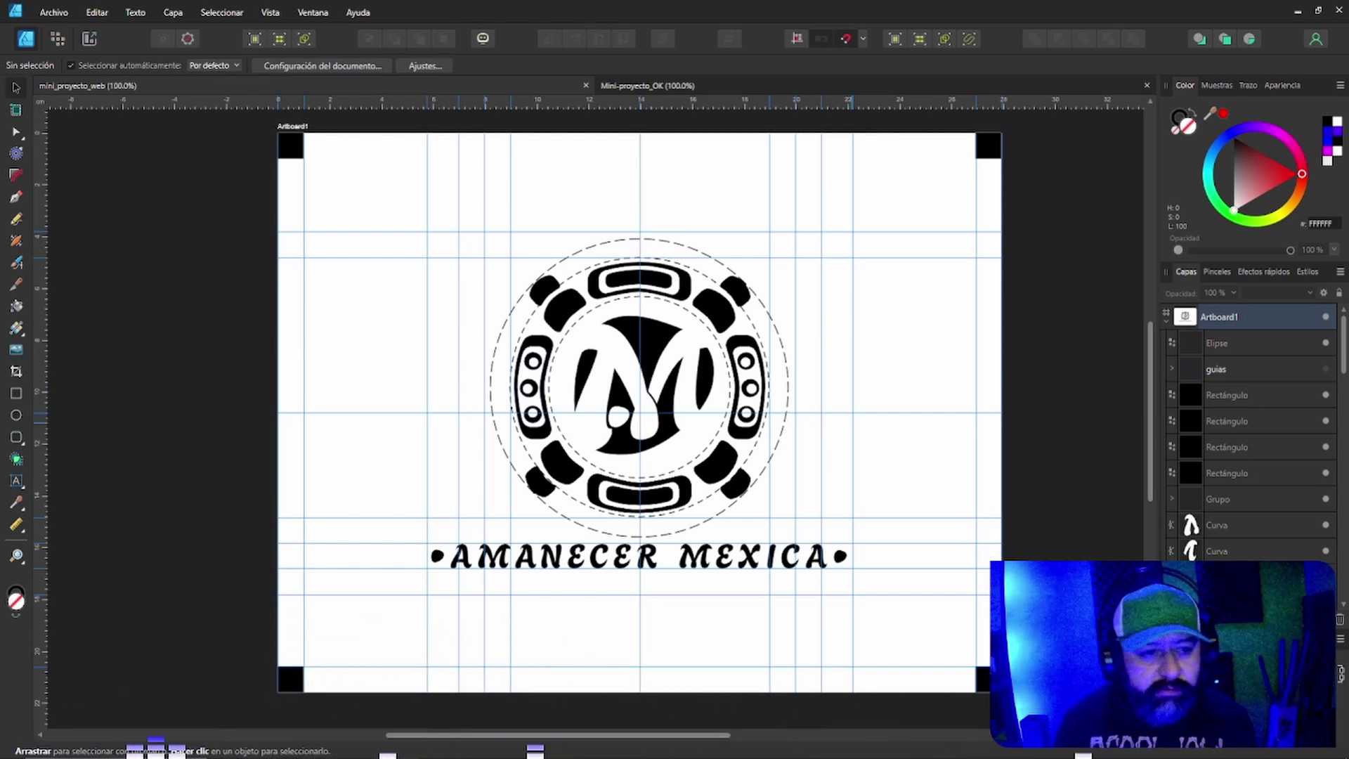
# Examine the Amanecer Mexica logo with its dashed circles and guides in the mini_proyecto_web document at 150 %.
pyautogui.click(22, 561)
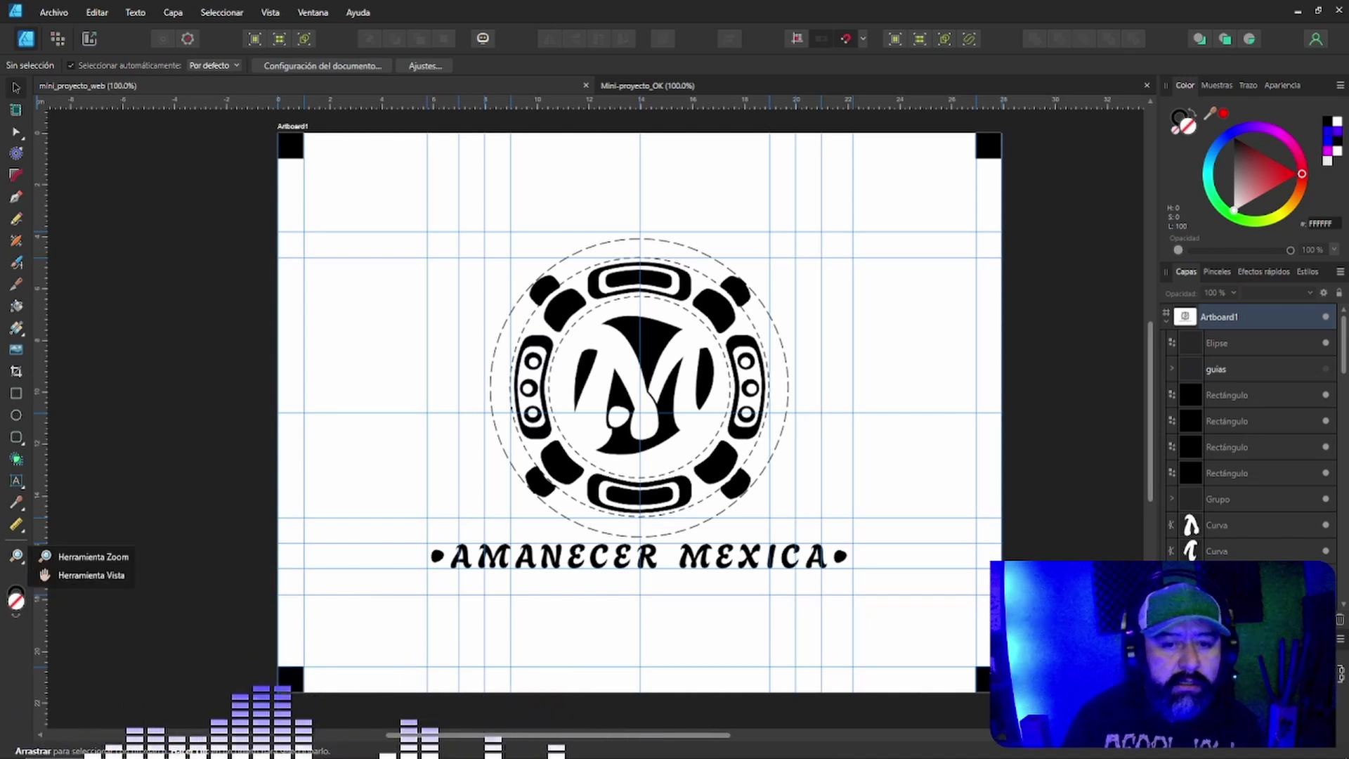
pyautogui.press('Escape')
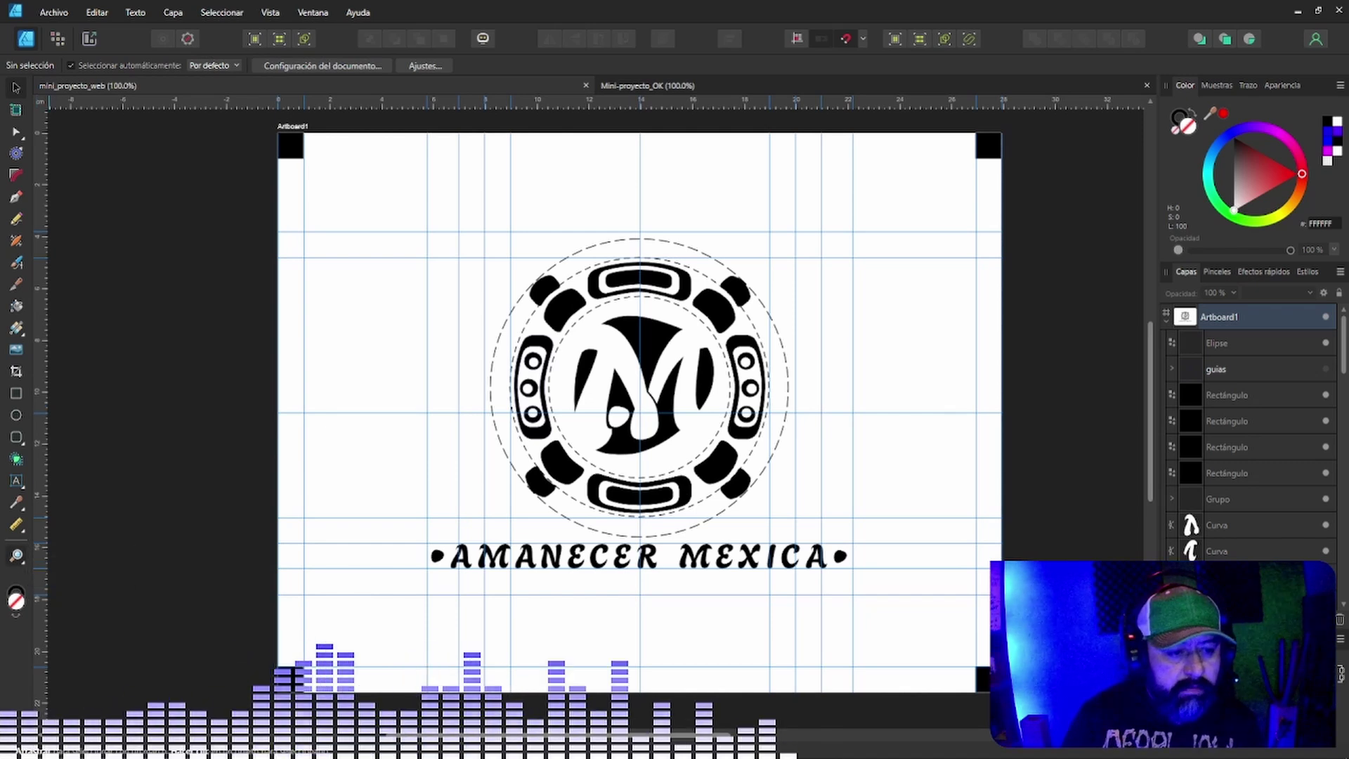
pyautogui.press('z')
pyautogui.click(614, 428)
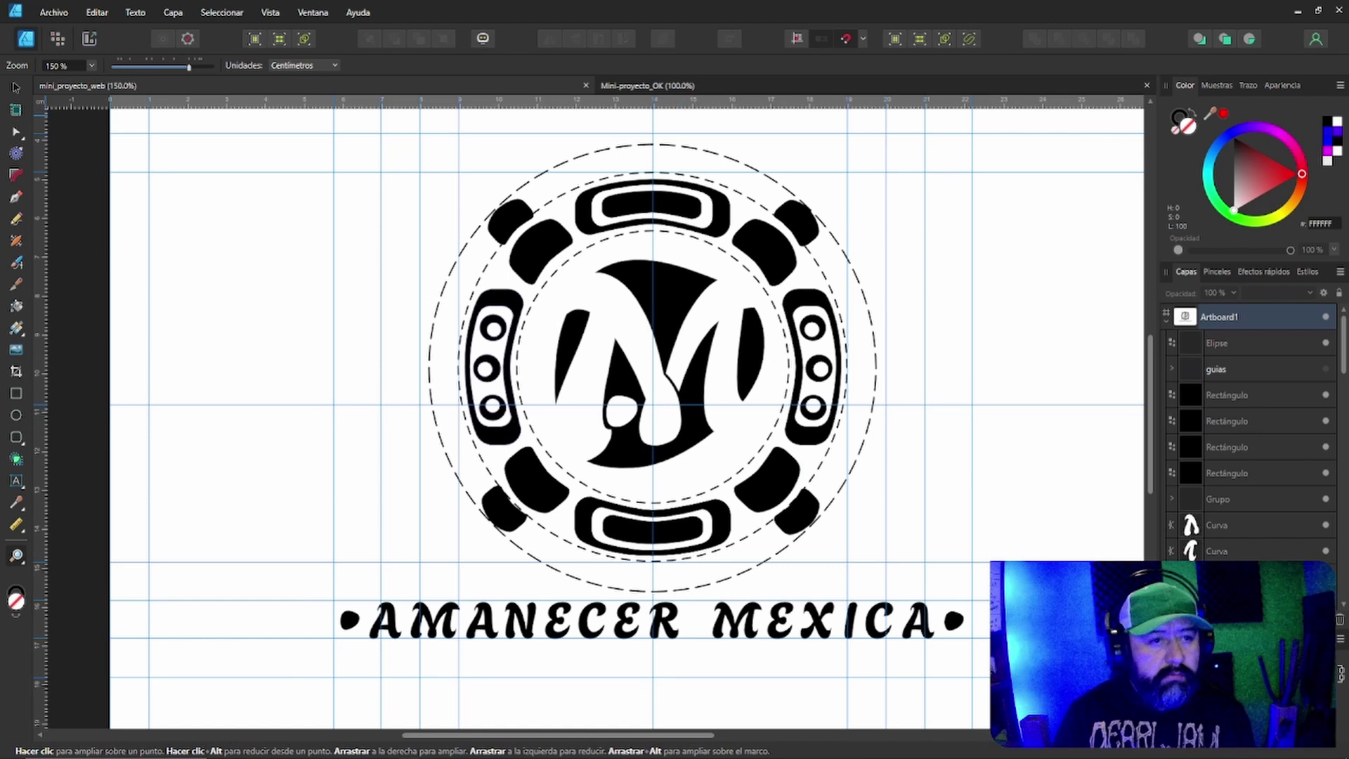
pyautogui.press('v')
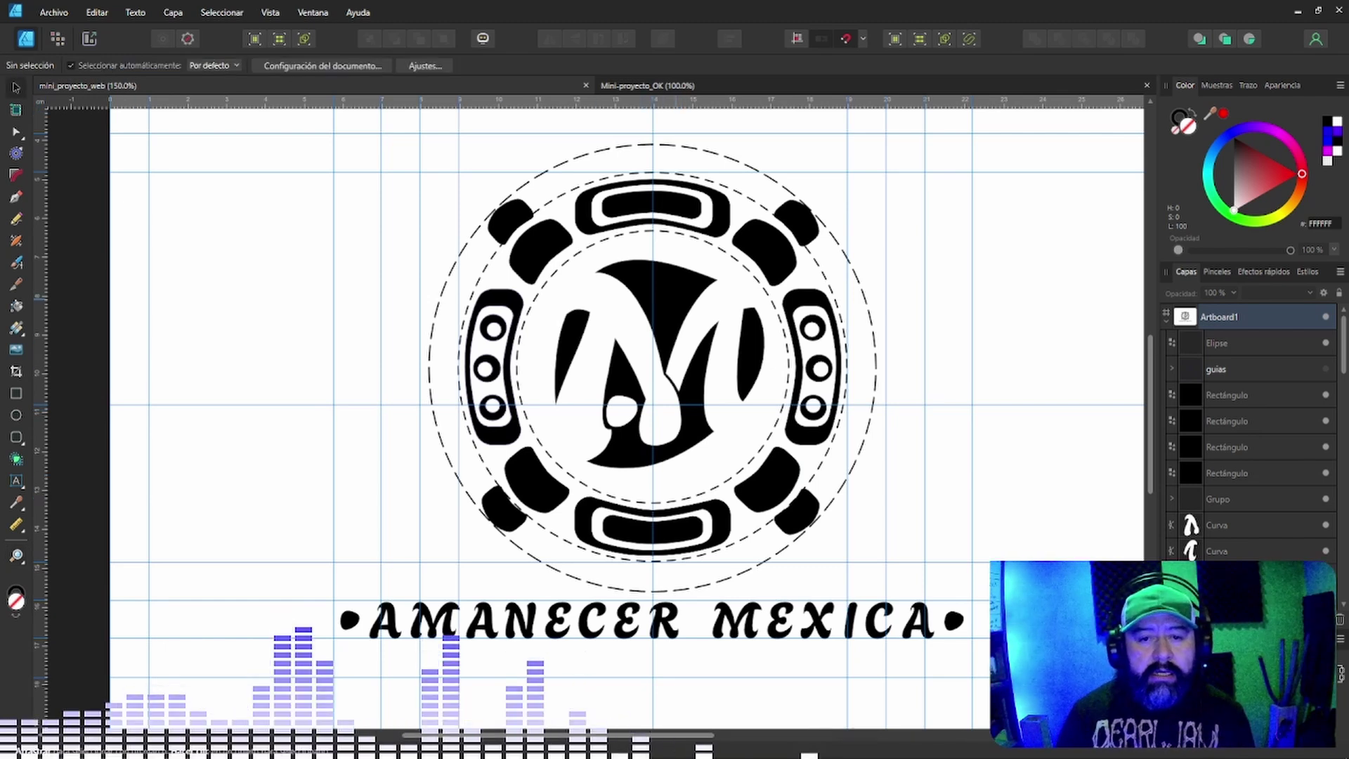
# Select the white curve forming the M's left half and examine up close where it meets the right half.
pyautogui.click(627, 341)
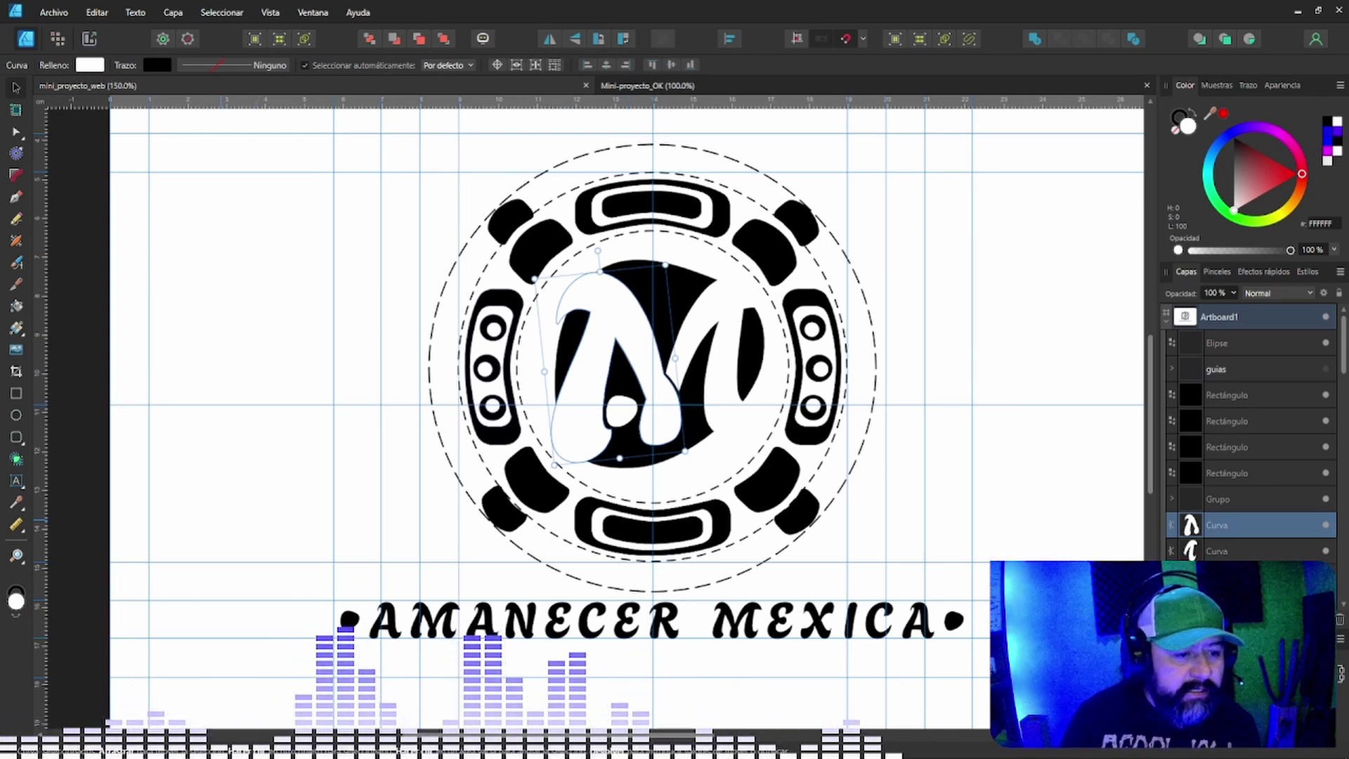
pyautogui.click(16, 555)
pyautogui.moveTo(656, 360); pyautogui.dragTo(727, 359)
pyautogui.scroll(4, 643, 349)
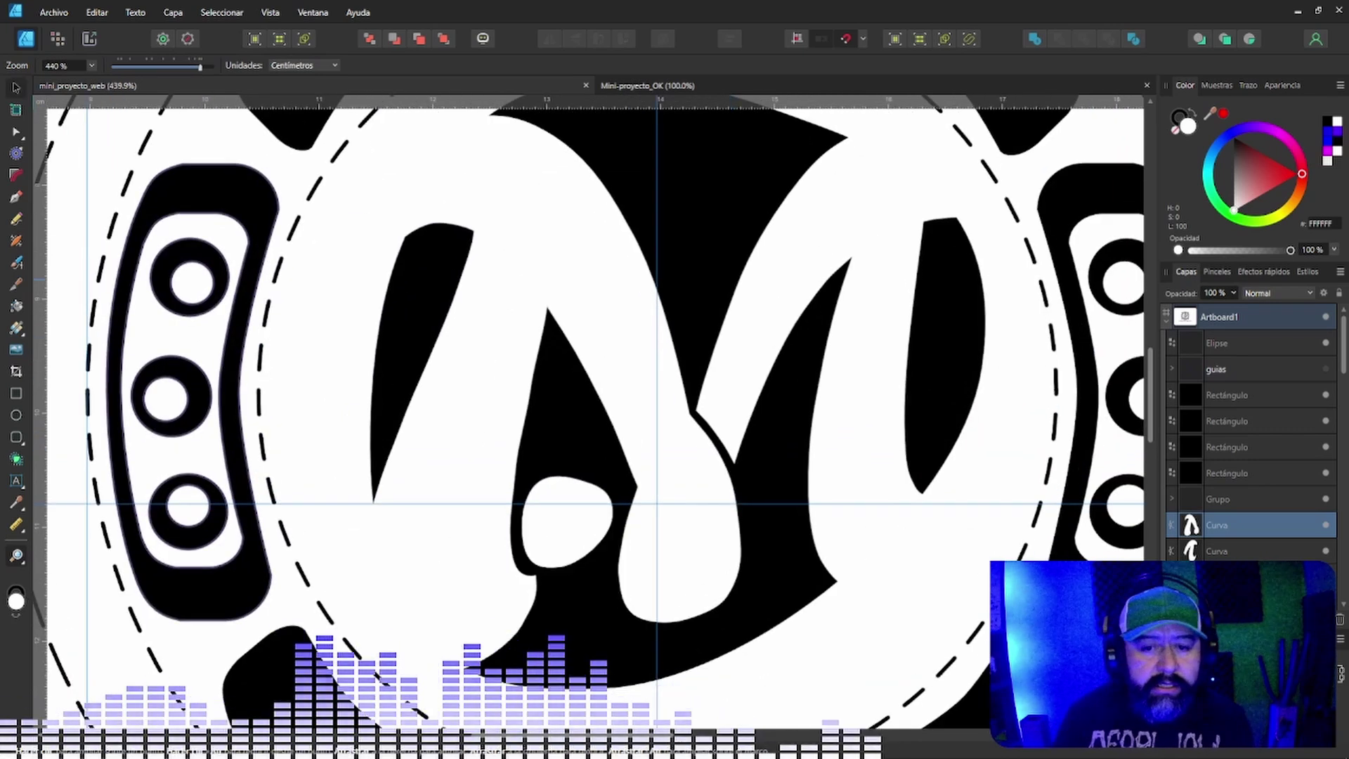
pyautogui.press('v')
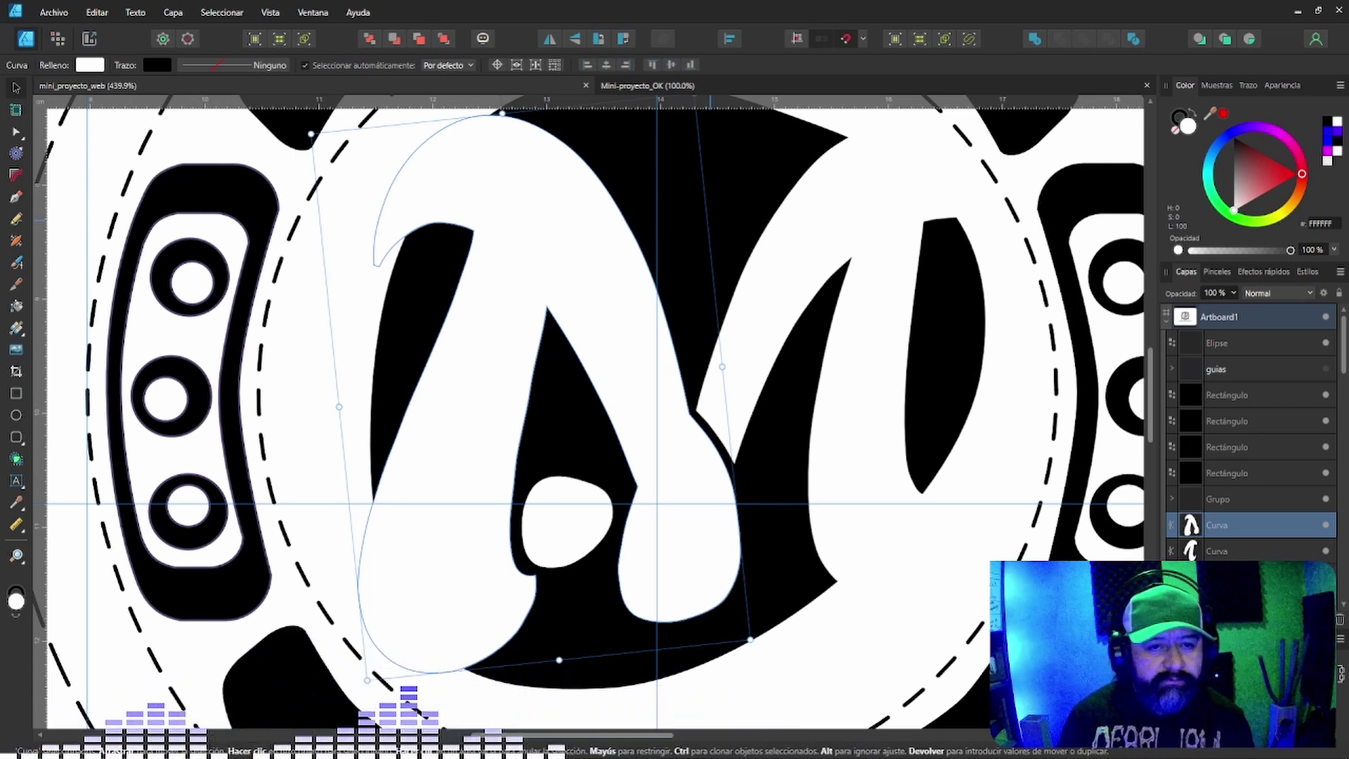
pyautogui.click(16, 555)
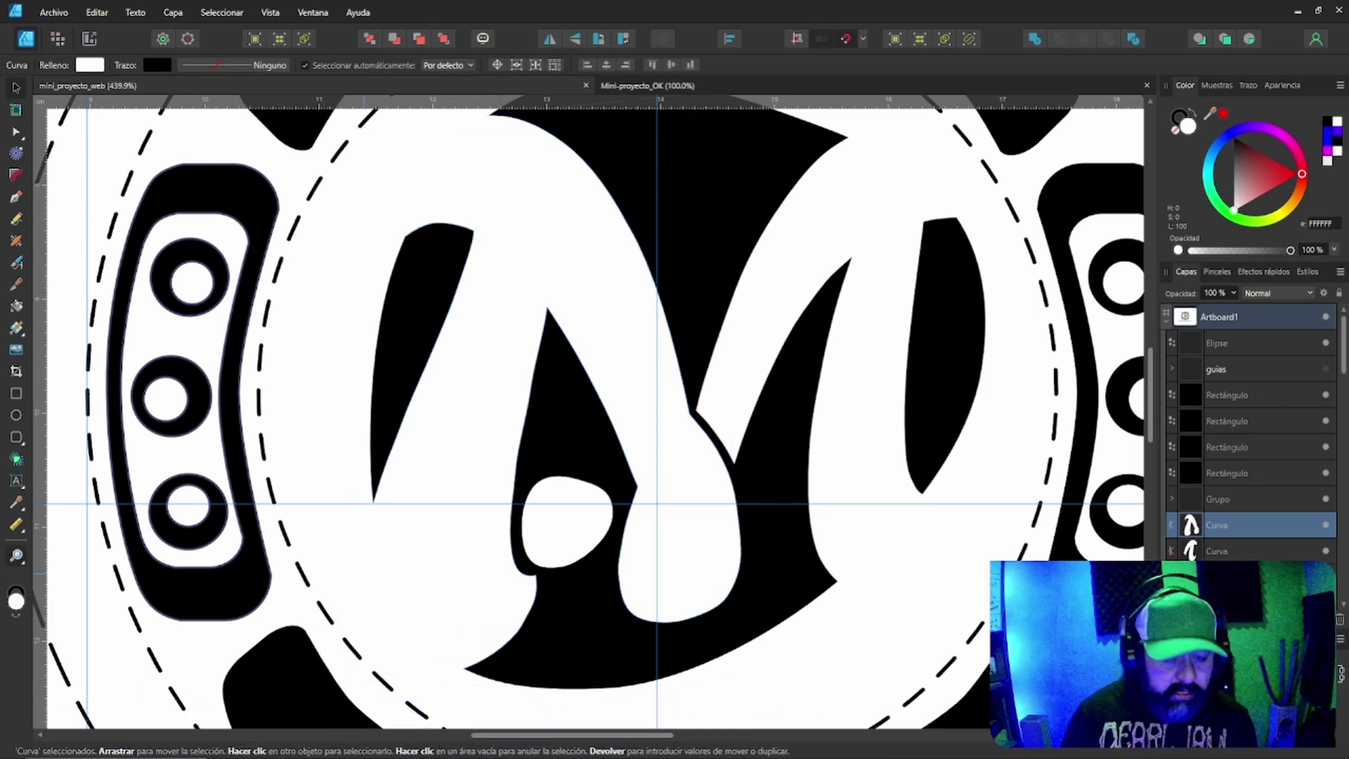
pyautogui.keyDown('alt'); pyautogui.click(618, 411); pyautogui.keyUp('alt')
pyautogui.keyDown('alt'); pyautogui.click(644, 416); pyautogui.keyUp('alt')
pyautogui.keyDown('alt'); pyautogui.click(683, 393); pyautogui.keyUp('alt')
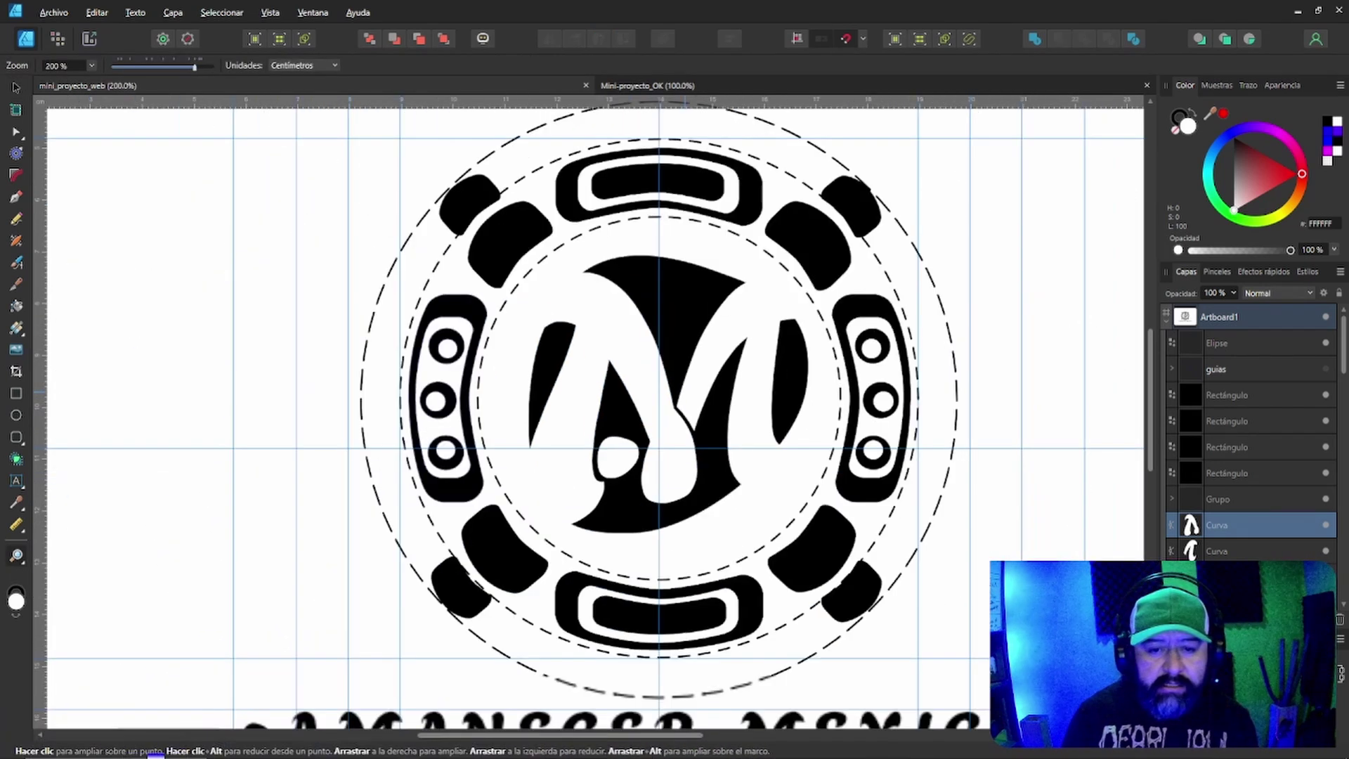
pyautogui.keyDown('alt'); pyautogui.click(660, 401); pyautogui.keyUp('alt')
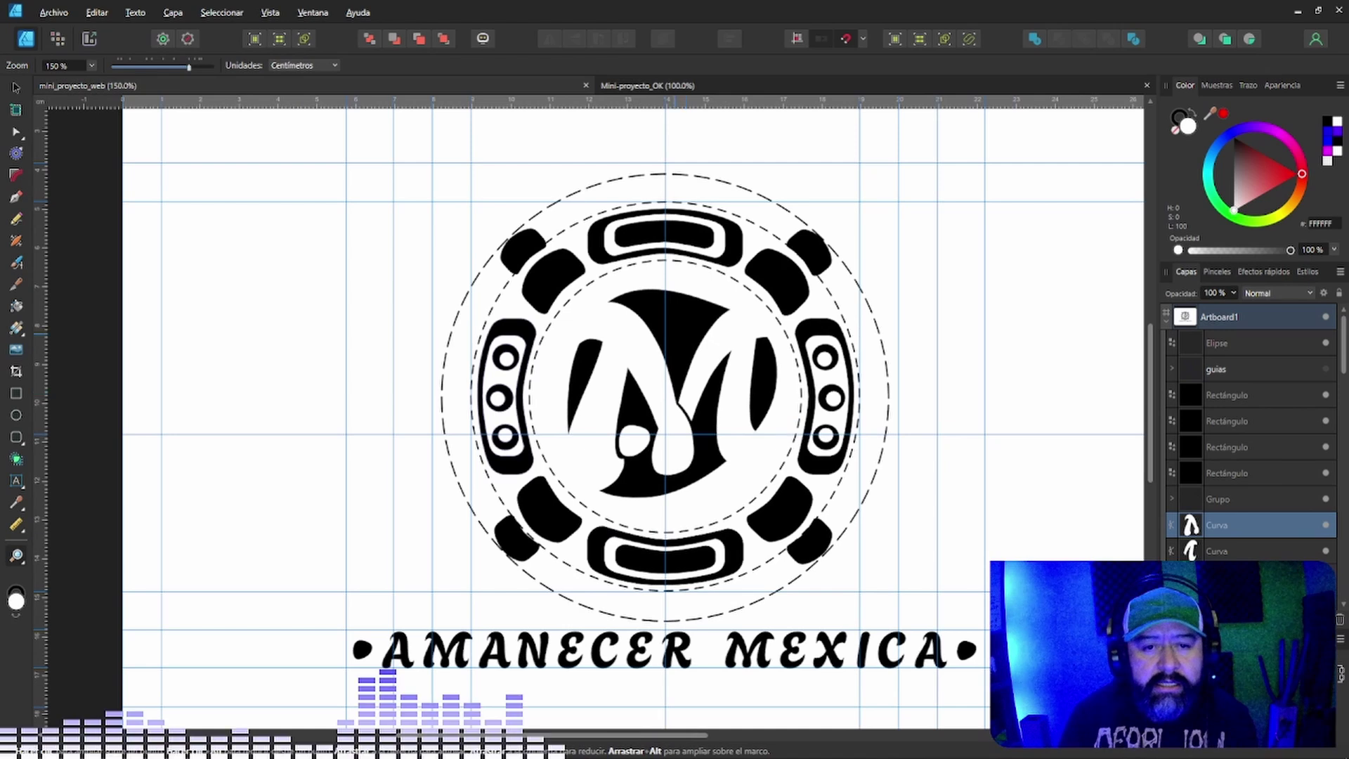
pyautogui.press('v')
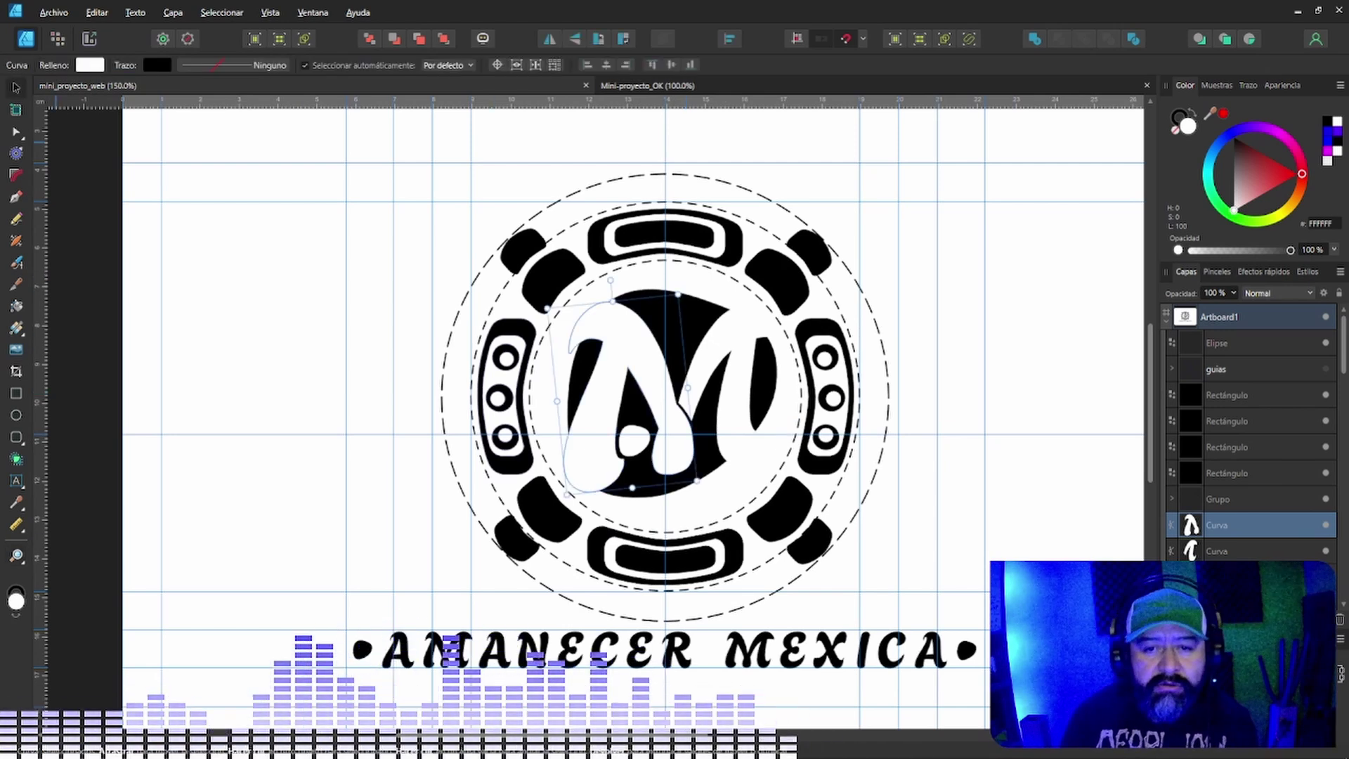
# Switch to the Mini-proyecto_OK document and fully ungroup the black Amanecer Mexica logo on the white background.
pyautogui.click(808, 251)
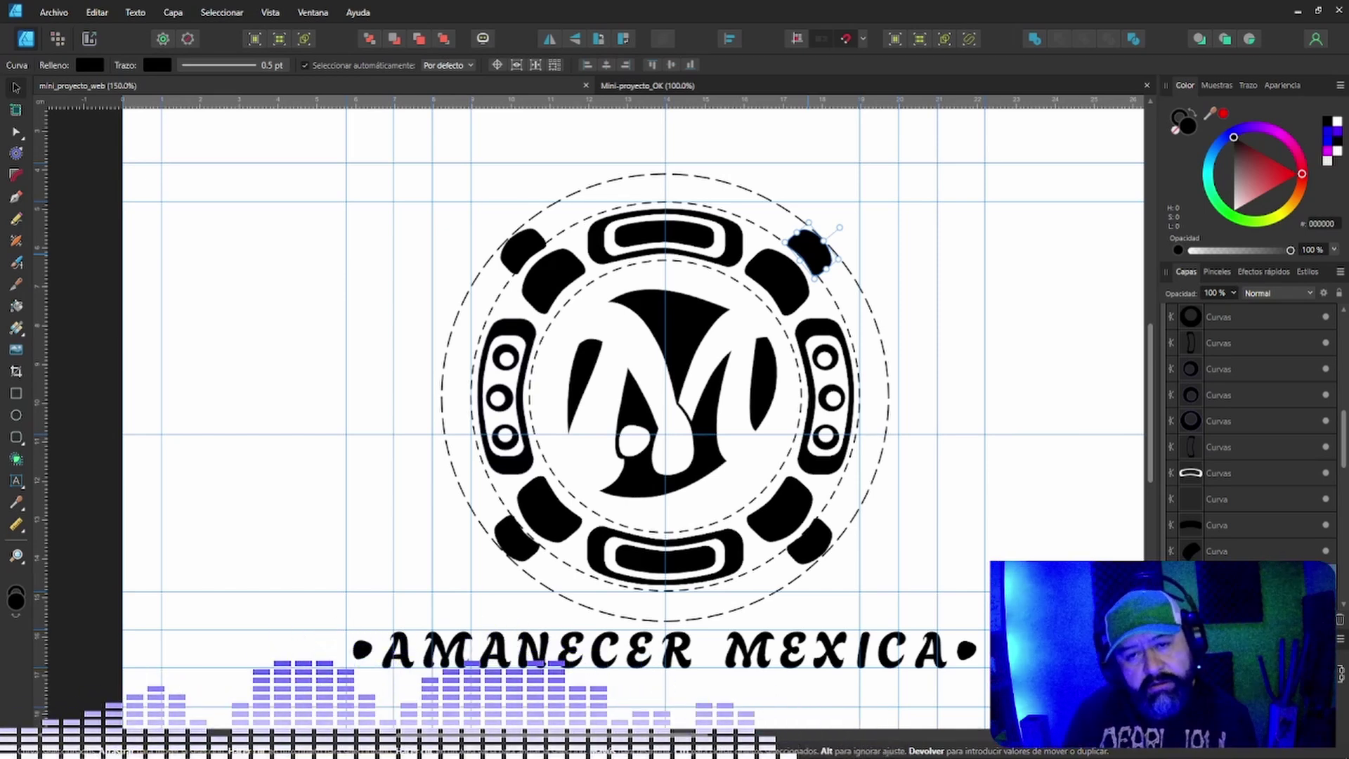
pyautogui.hotkey('ctrl', 'Tab')
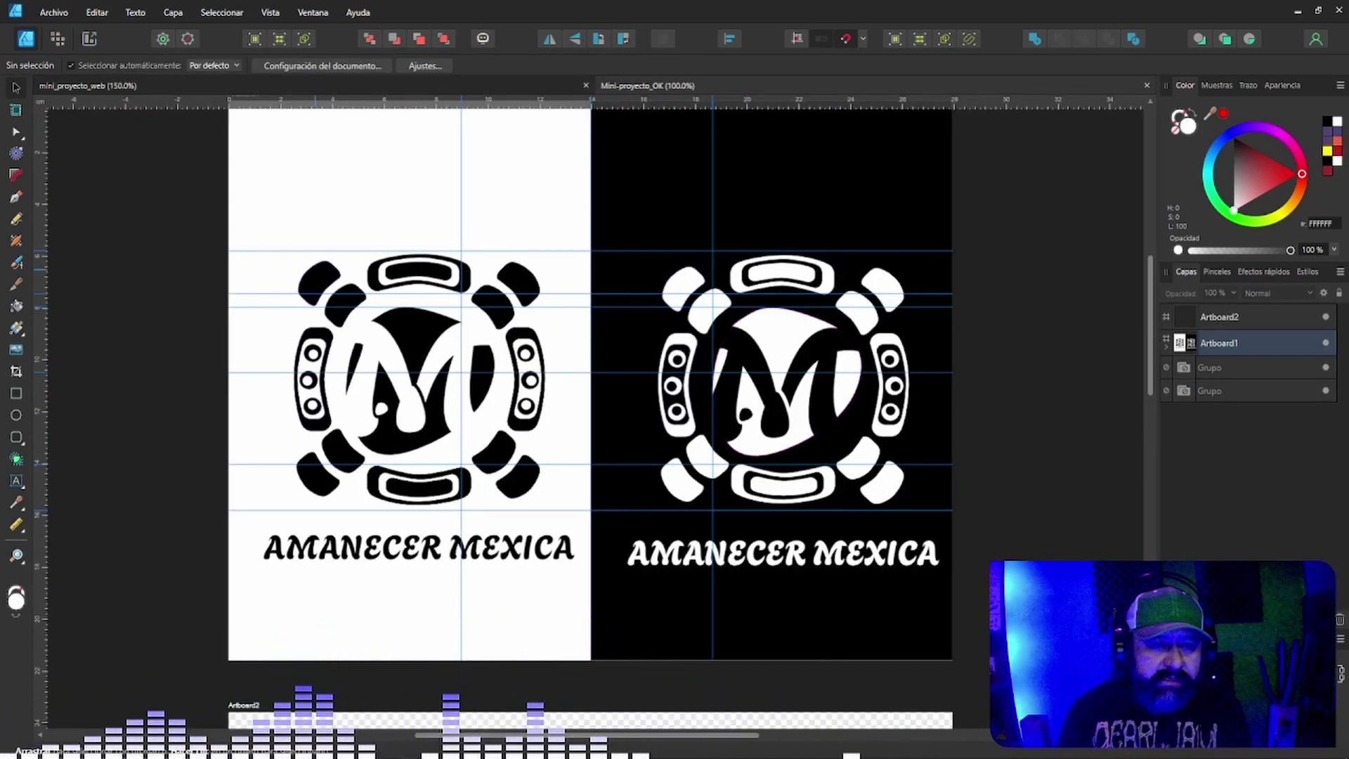
pyautogui.click(321, 276)
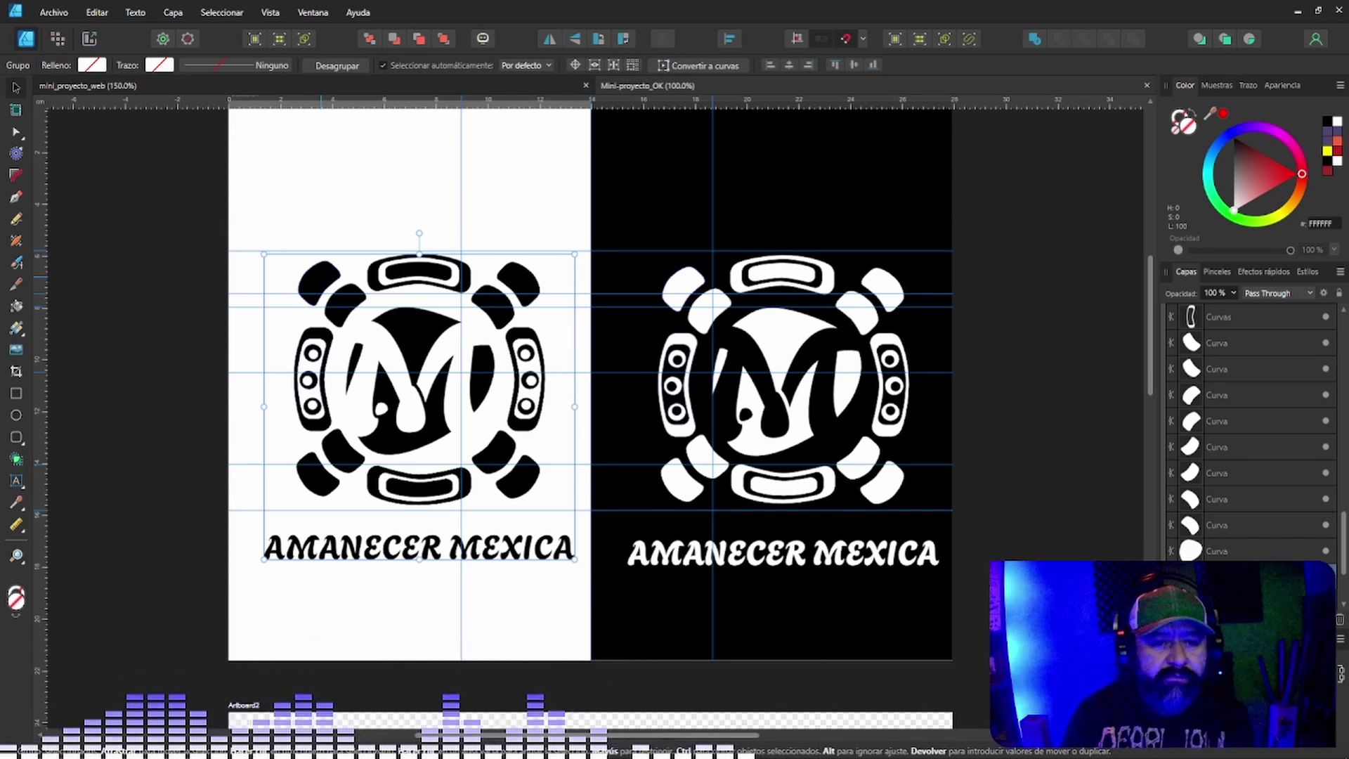
pyautogui.rightClick(322, 276)
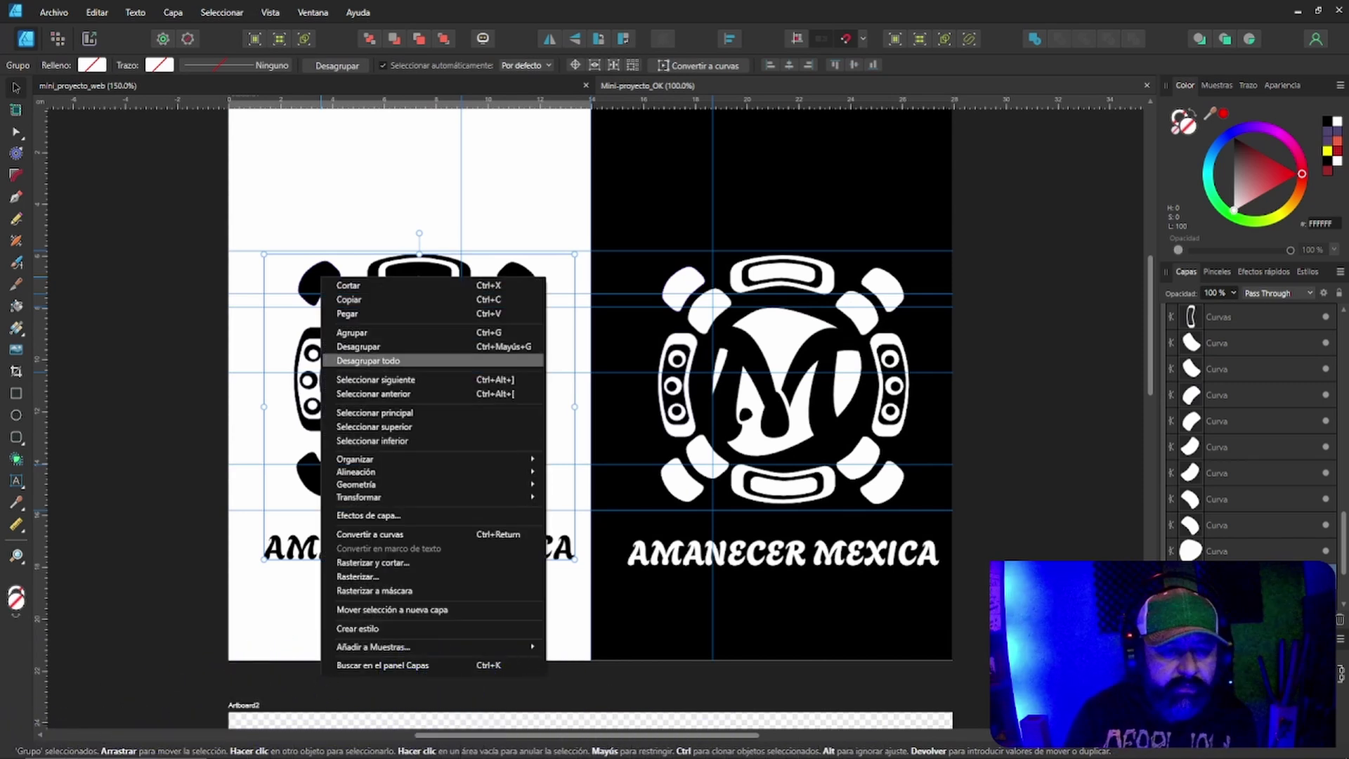
pyautogui.click(366, 361)
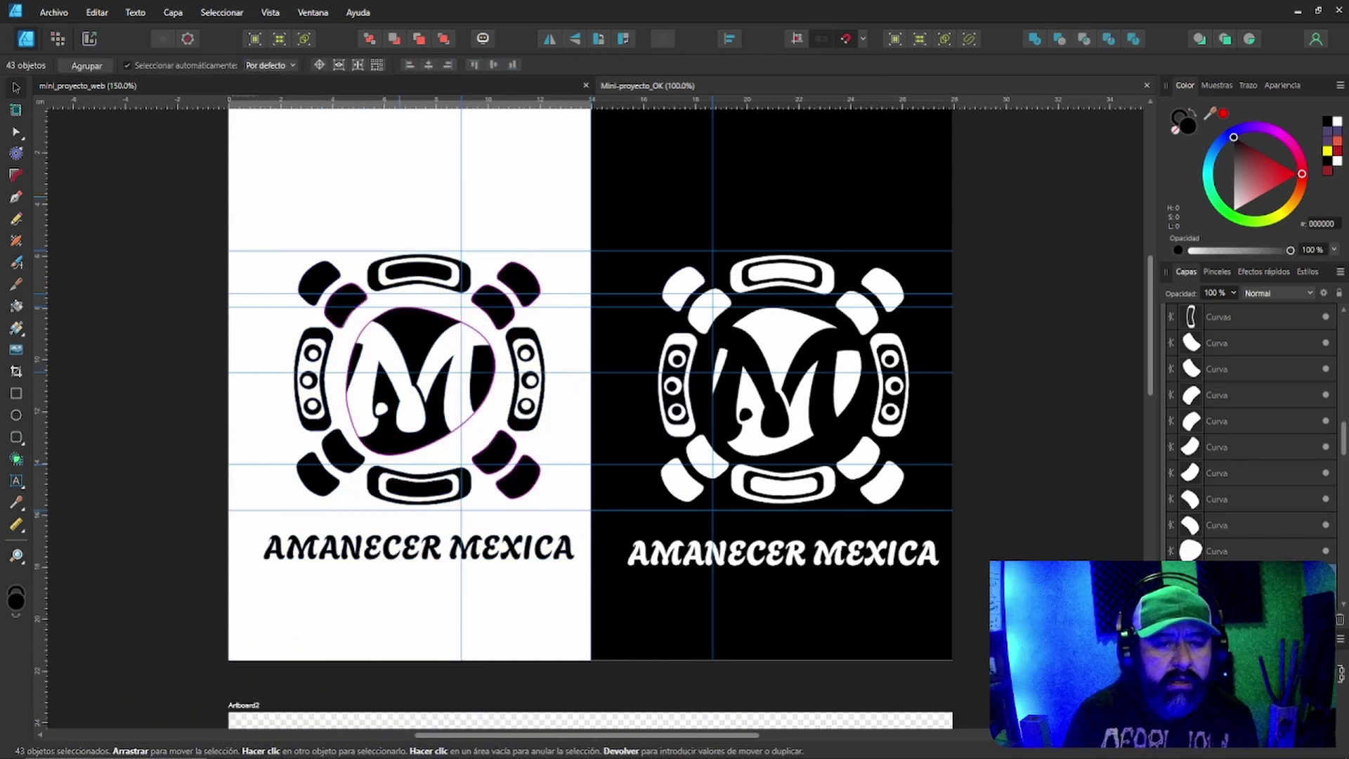
# Move the black logo's upper-left outer corner piece up and left, away from the inner piece it overlaps, and clear the selection.
pyautogui.press('Escape')
pyautogui.click(322, 285)
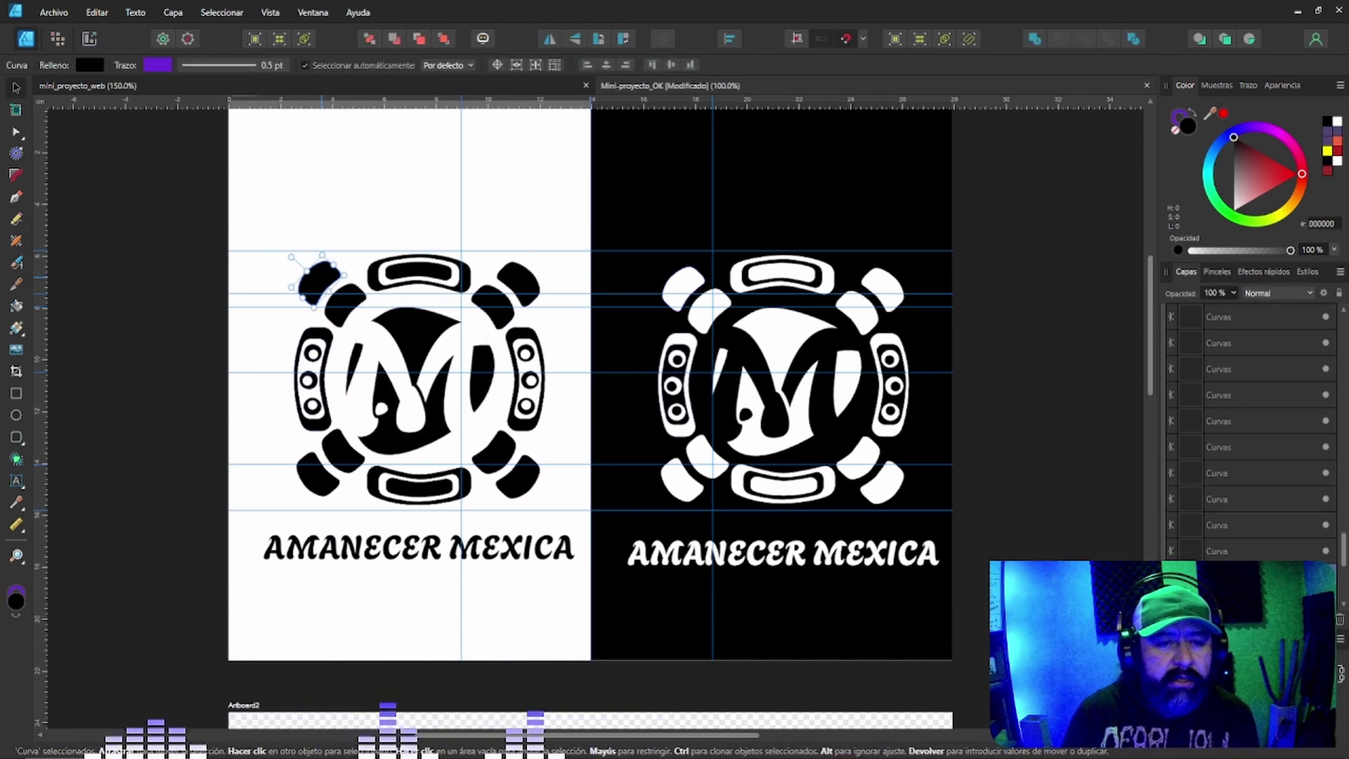
pyautogui.moveTo(322, 284); pyautogui.dragTo(291, 246)
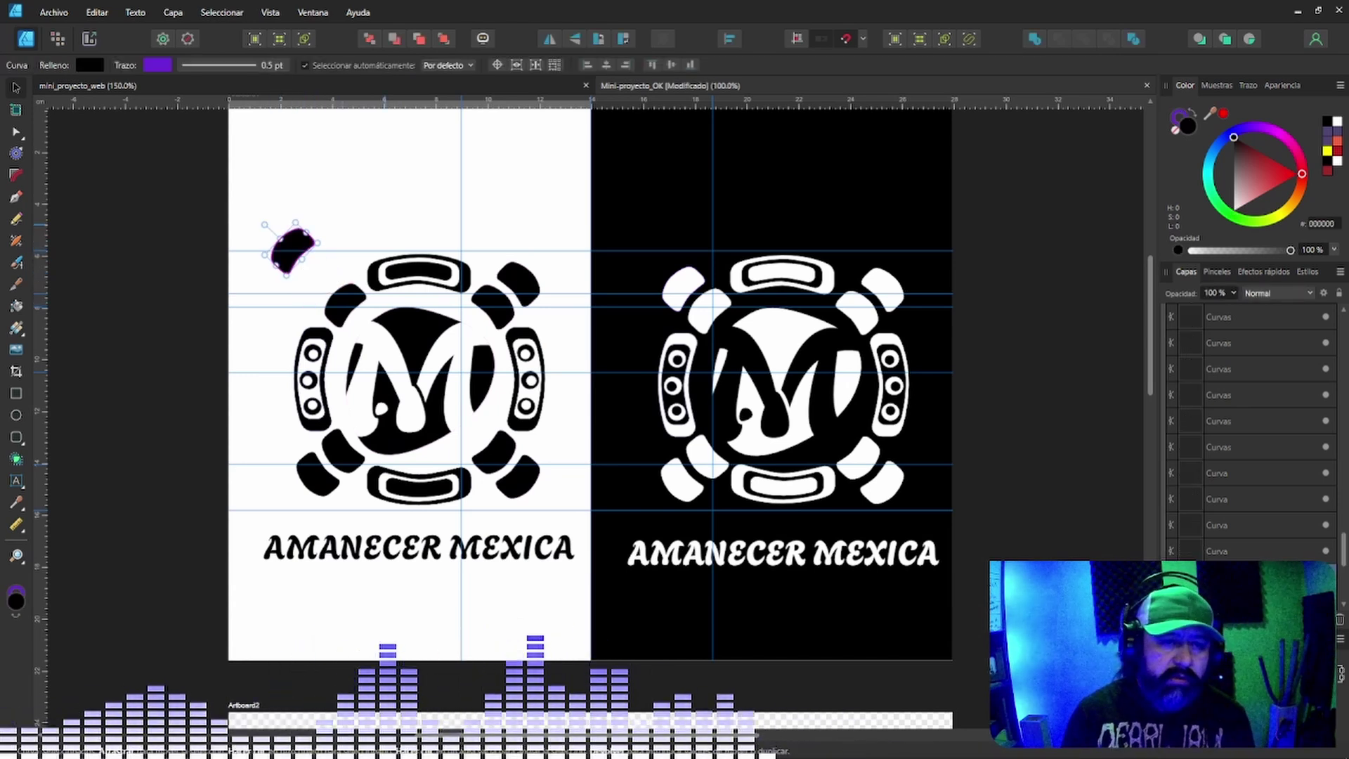
pyautogui.press('Escape')
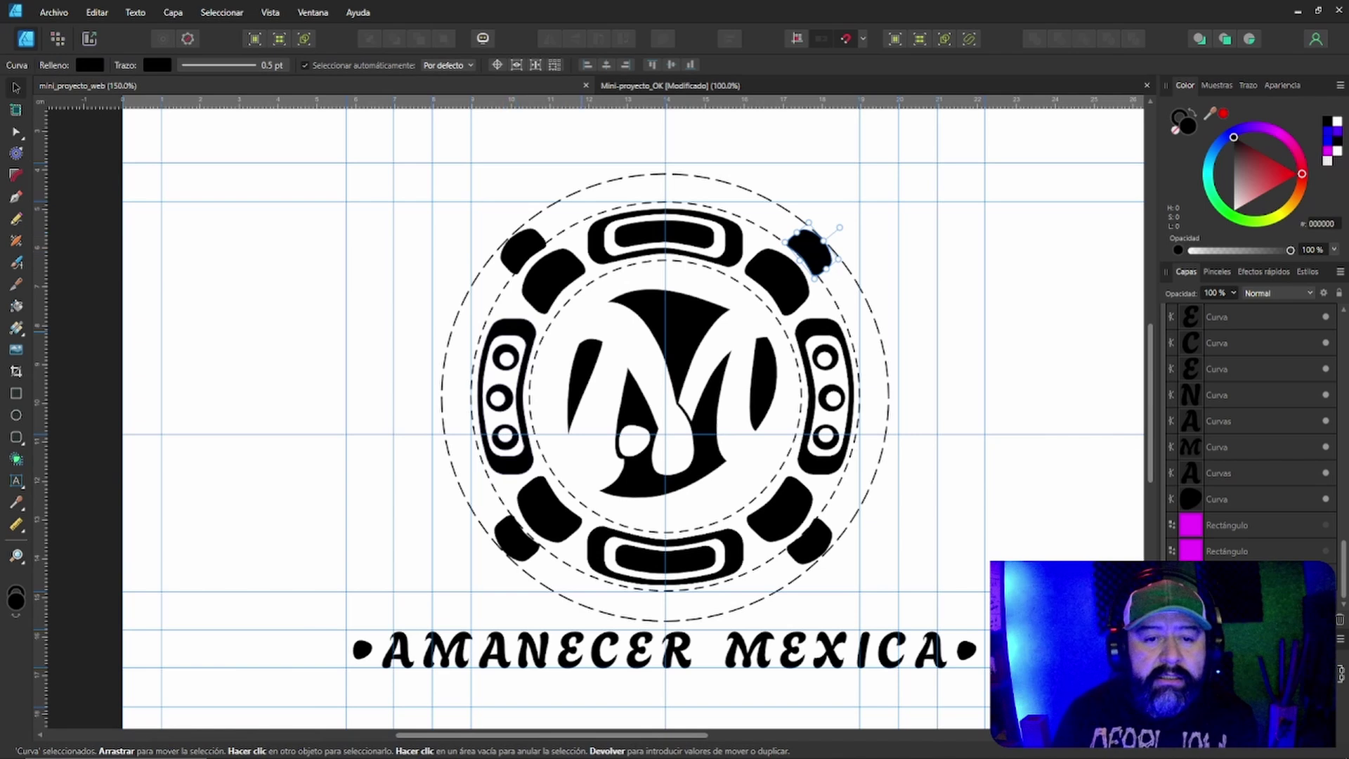
# Select the upper-left outer and inner corner pieces in mini_proyecto_web one after the other and examine how they overlap.
pyautogui.click(523, 251)
pyautogui.click(553, 279)
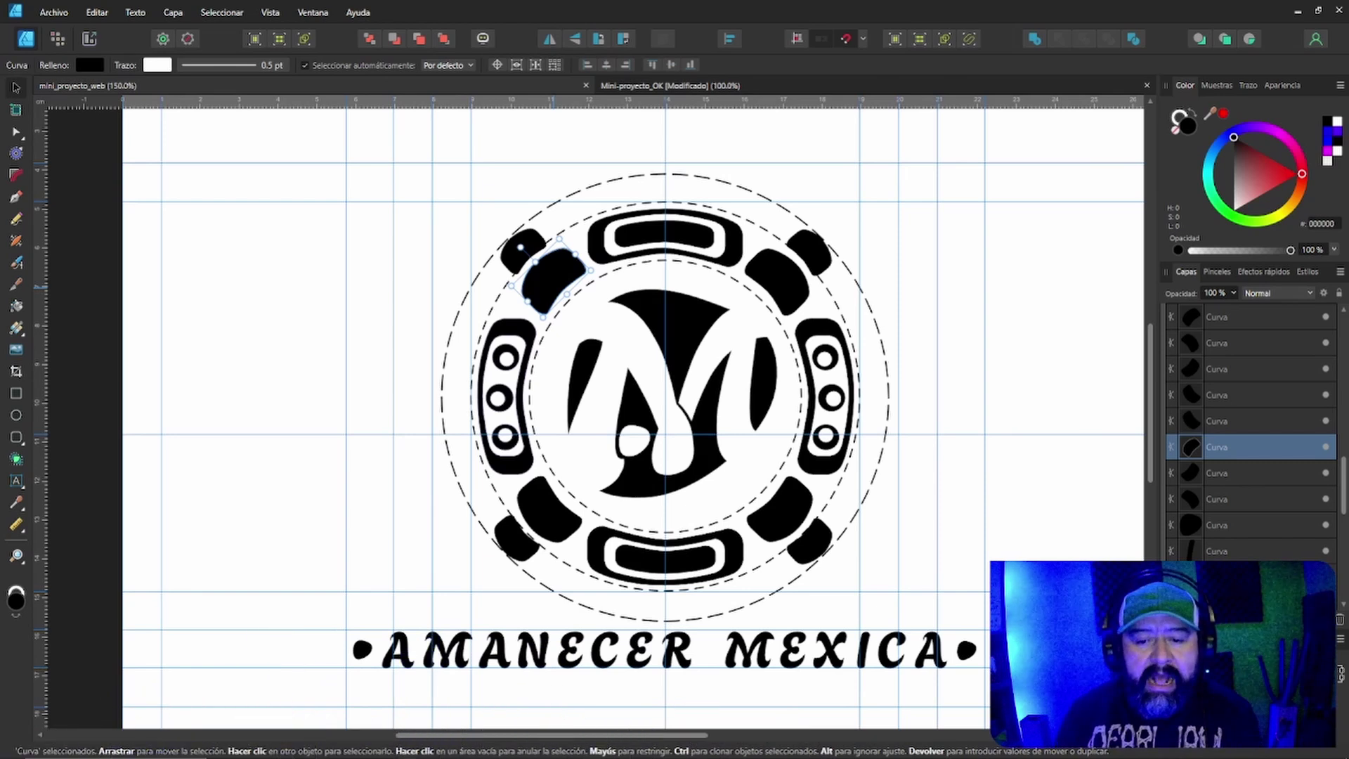
pyautogui.scroll(-3, 632, 351)
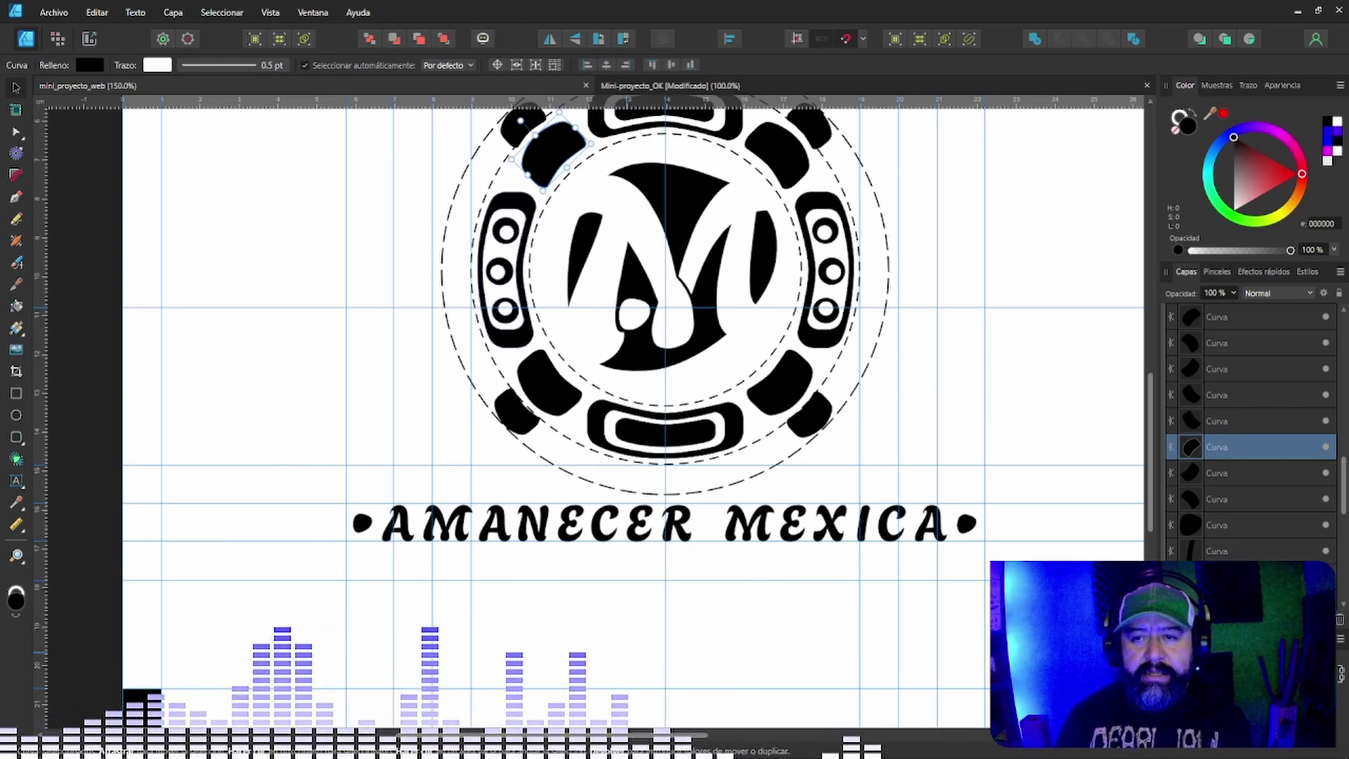
pyautogui.scroll(3, 632, 411)
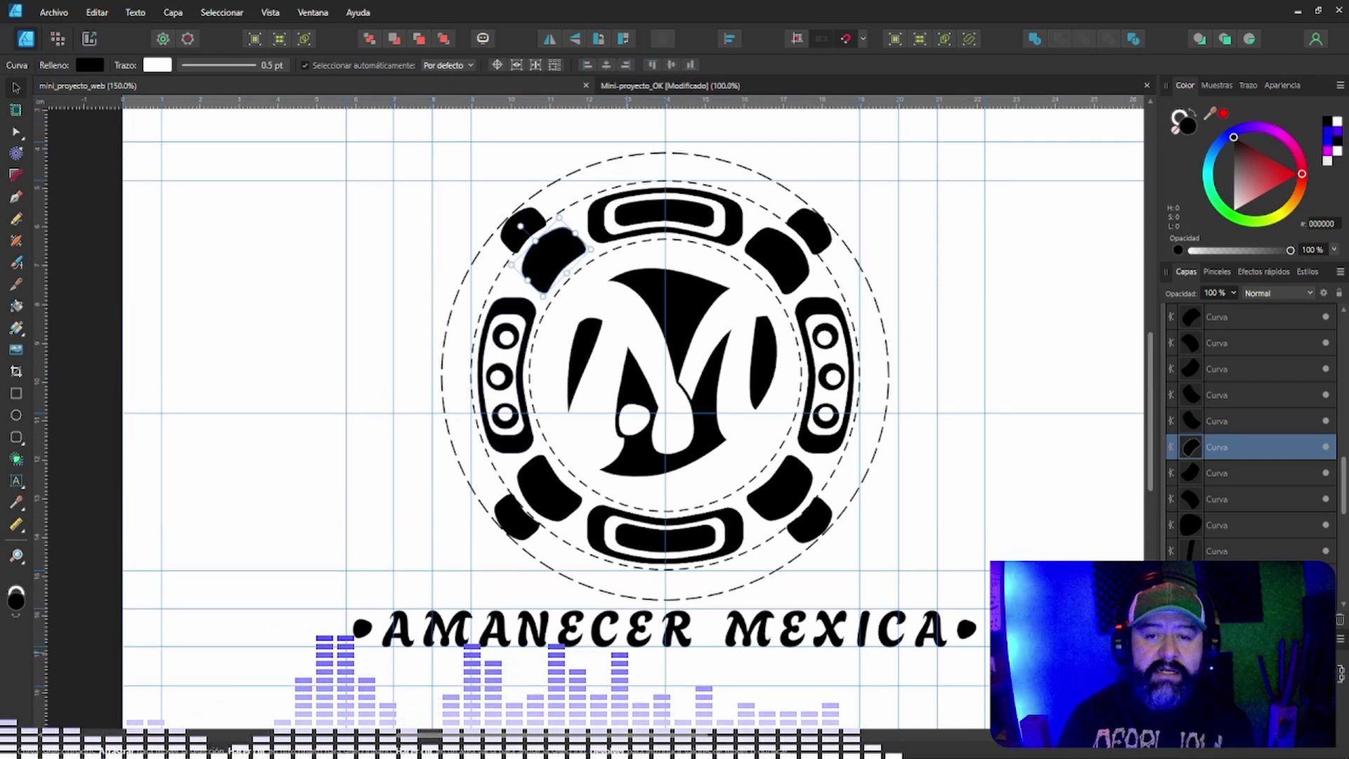
pyautogui.scroll(-1, 632, 372)
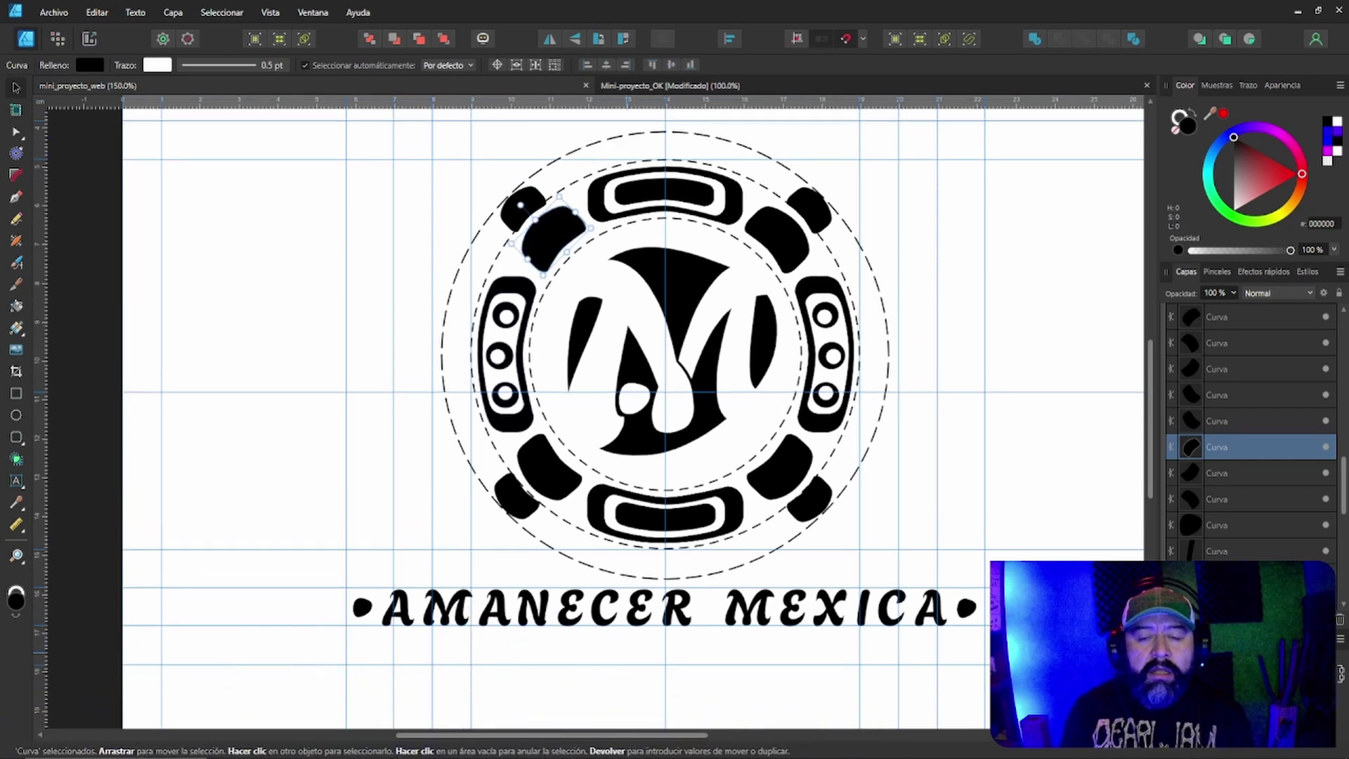
# Create a second artboard about 28 × 18 cm directly below Artboard1, aligned with its side edges.
pyautogui.scroll(-5, 632, 411)
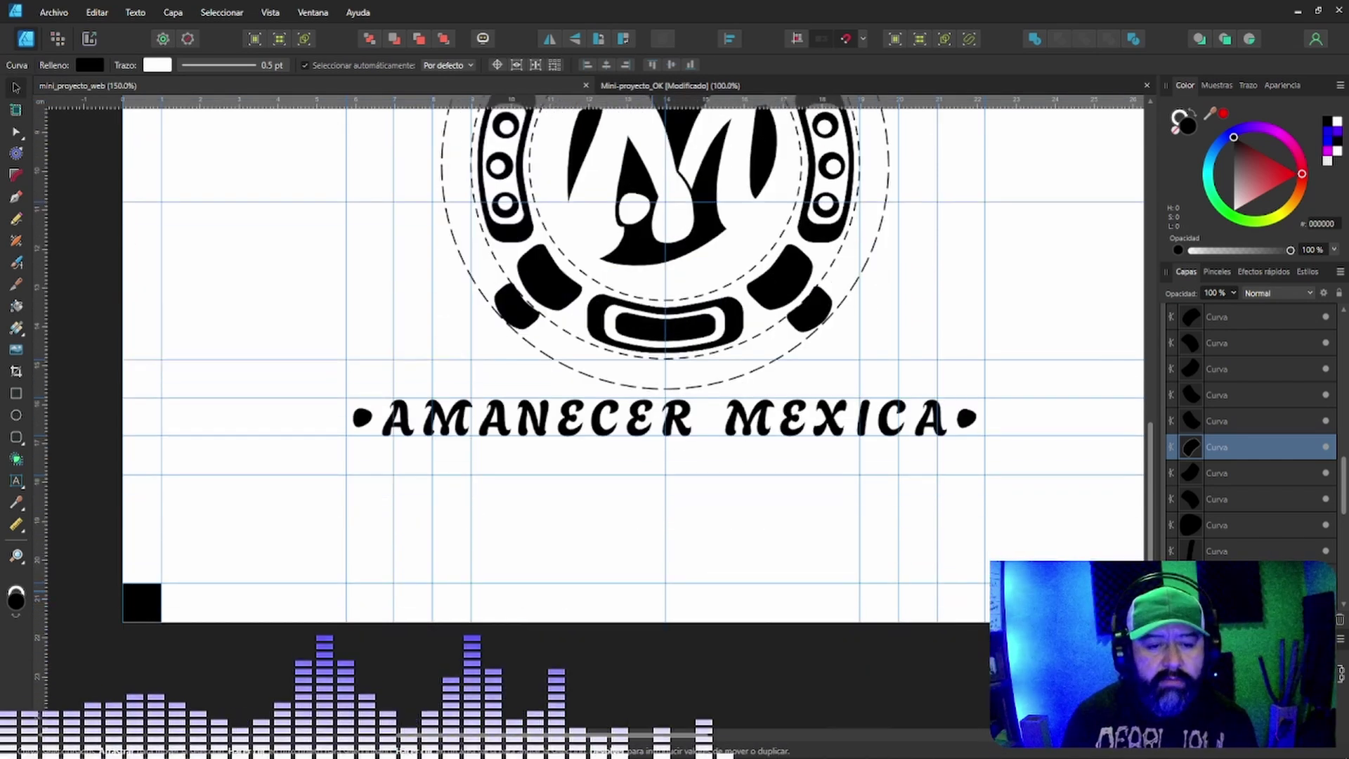
pyautogui.scroll(-4, 633, 411)
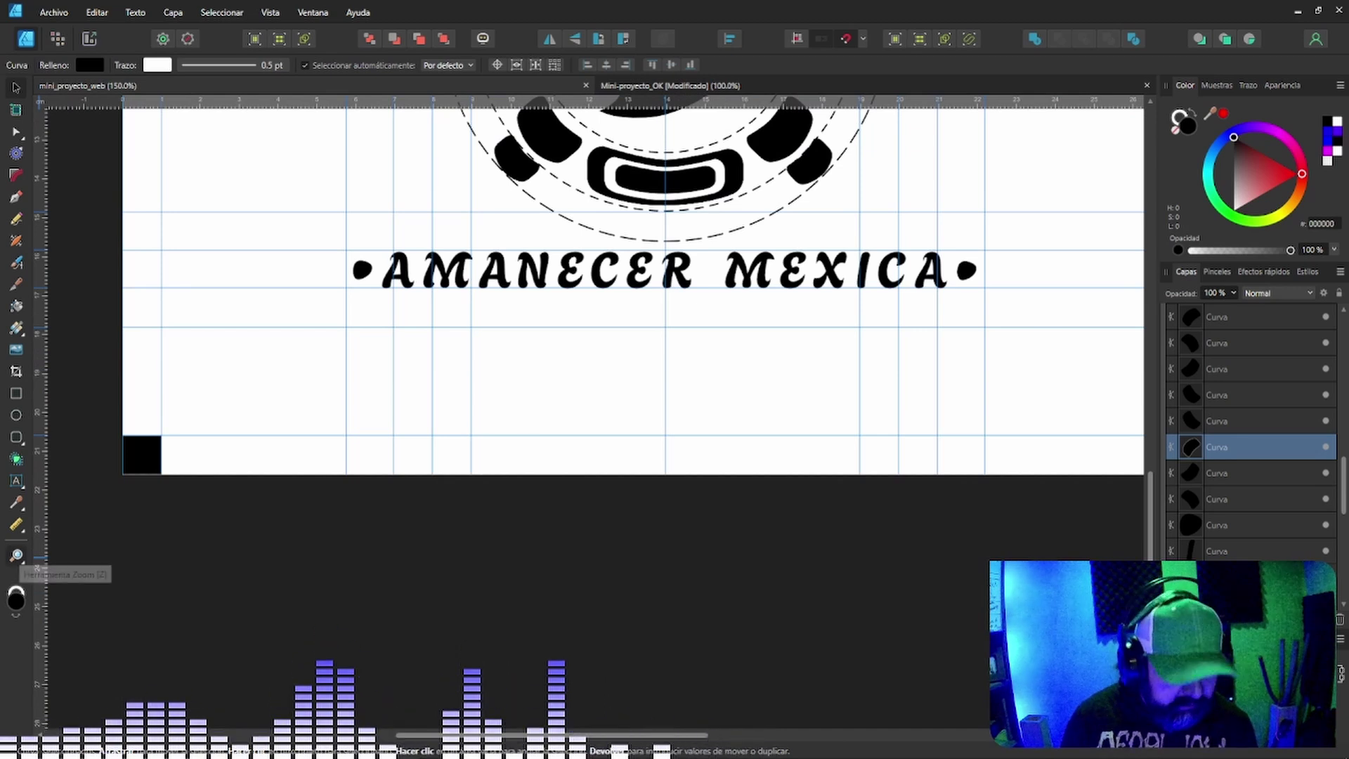
pyautogui.click(16, 555)
pyautogui.keyDown('alt'); pyautogui.click(622, 508); pyautogui.keyUp('alt')
pyautogui.keyDown('alt'); pyautogui.click(693, 478); pyautogui.keyUp('alt')
pyautogui.scroll(-1, 693, 478)
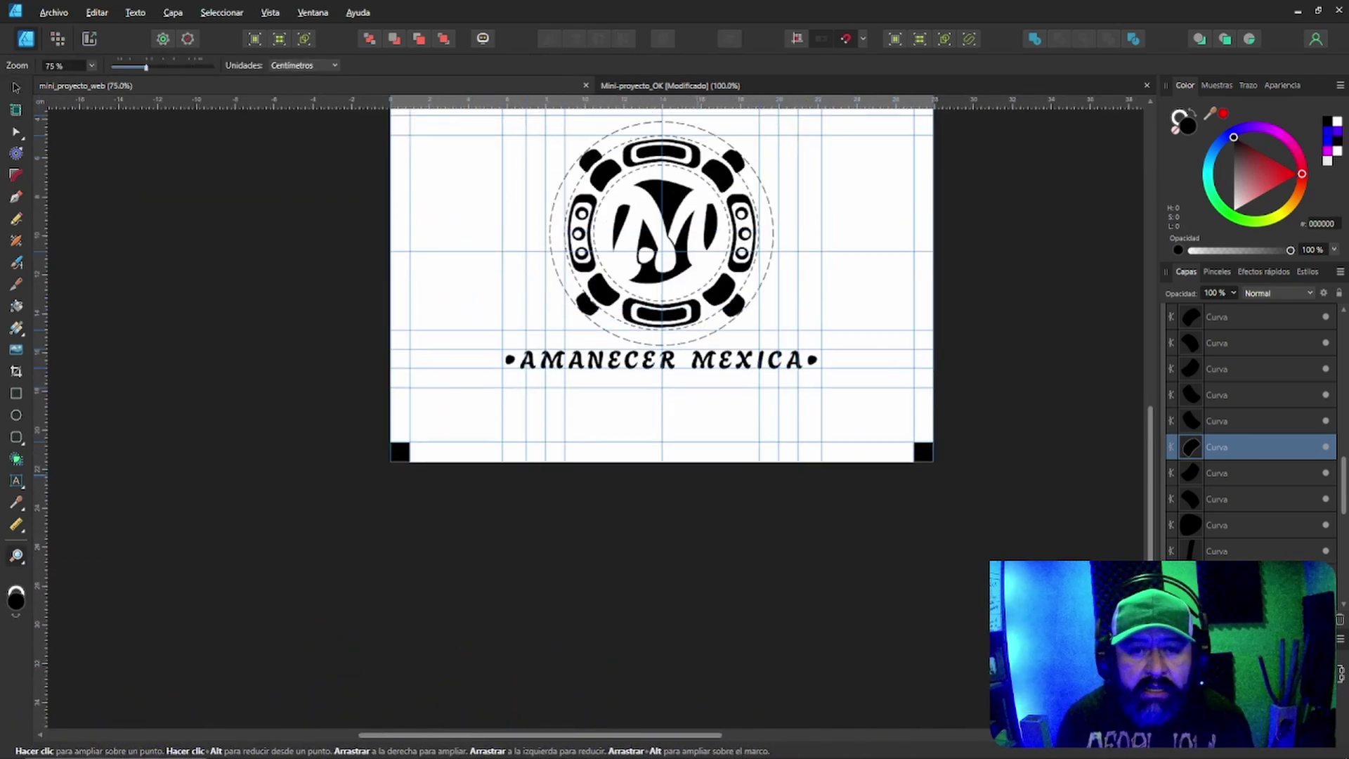
pyautogui.scroll(-4, 660, 351)
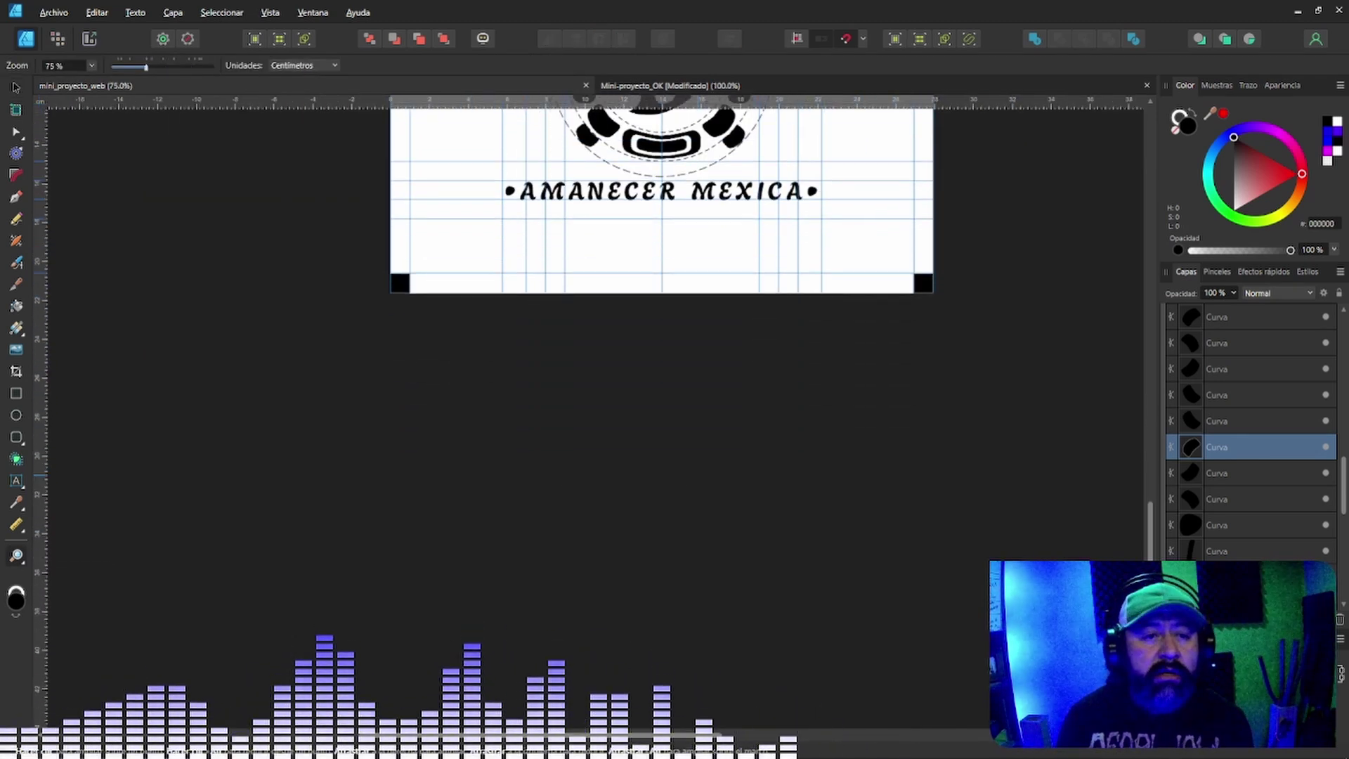
pyautogui.press('v')
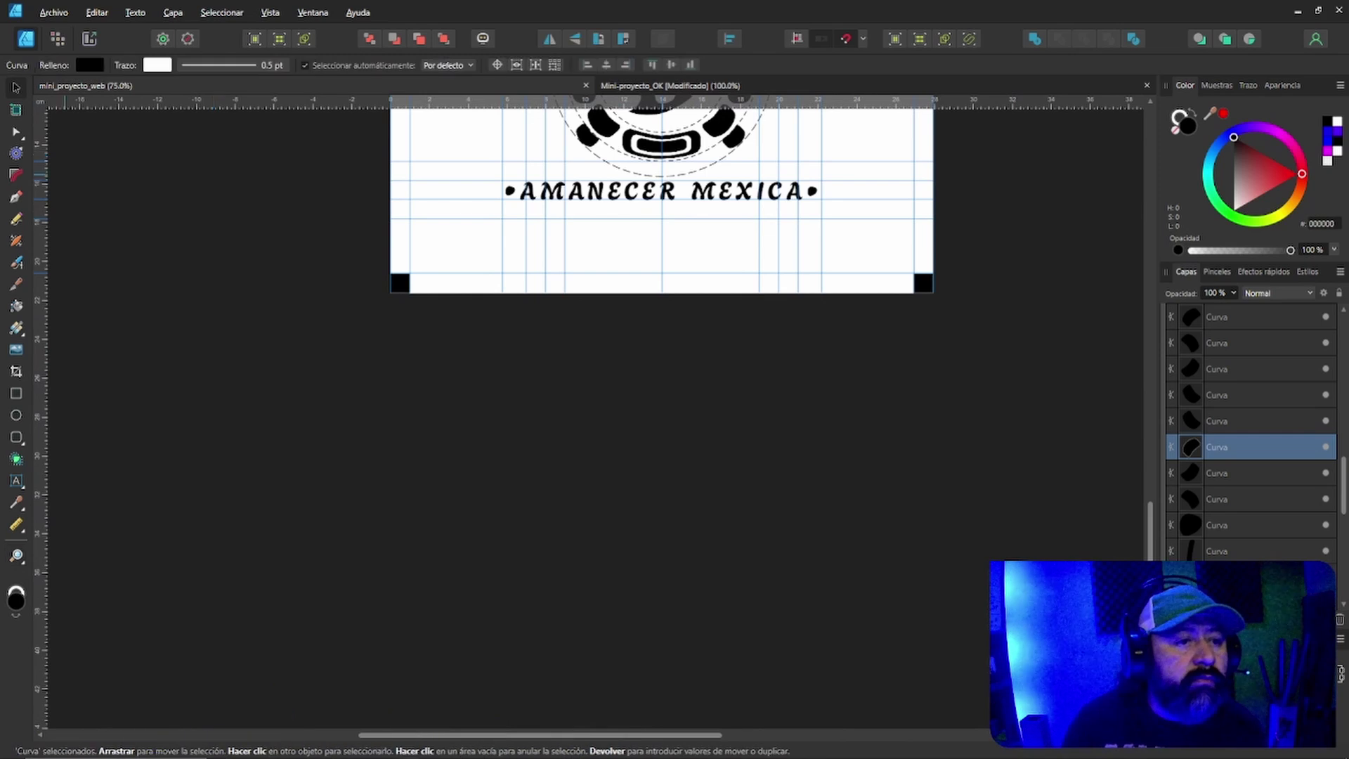
pyautogui.click(15, 110)
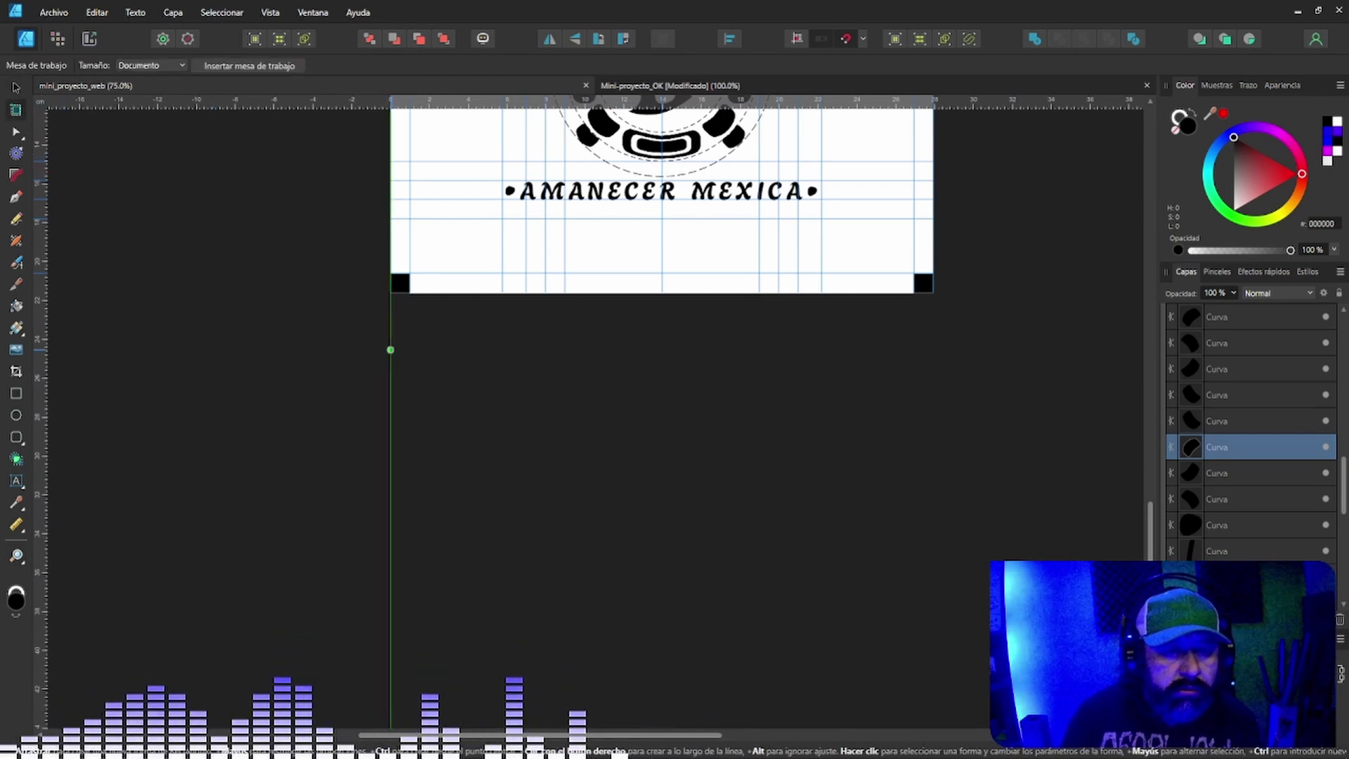
pyautogui.moveTo(390, 349); pyautogui.dragTo(933, 699)
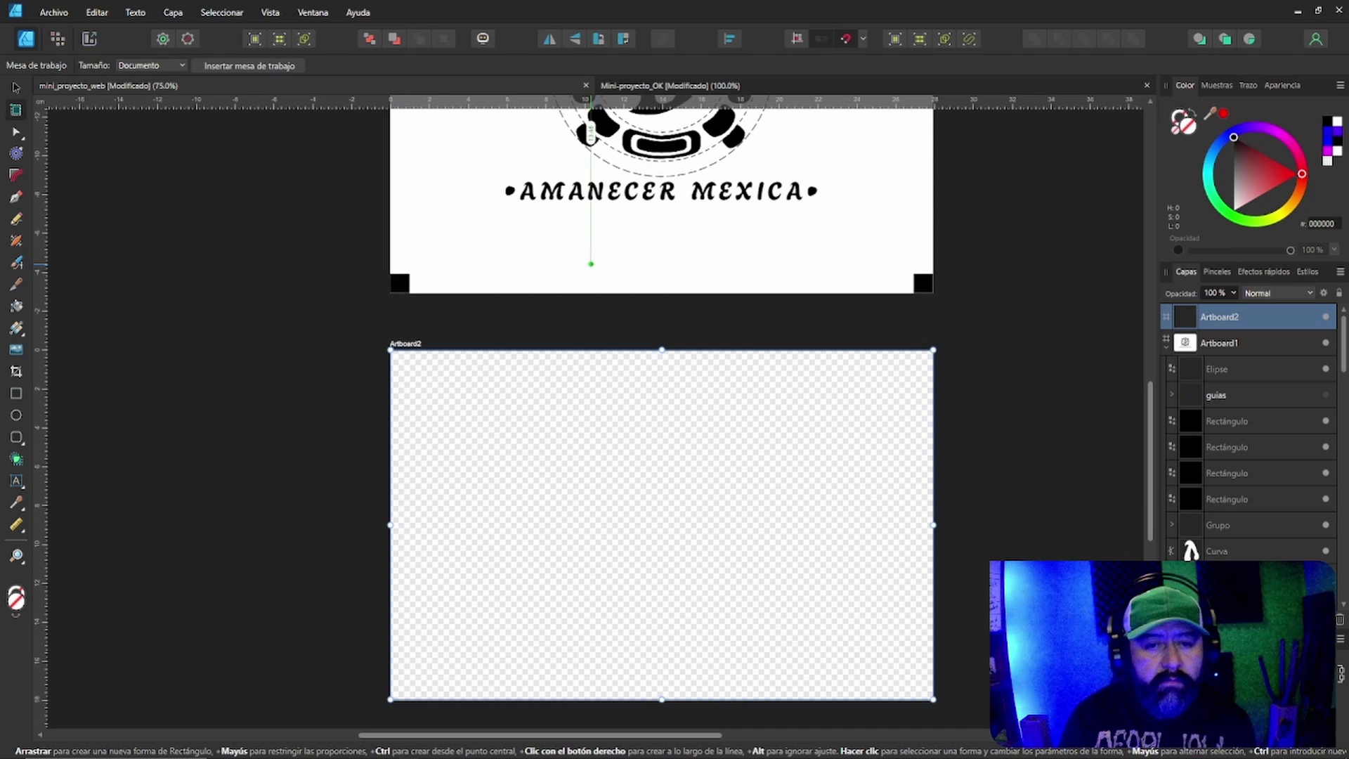
# Check Artboard1 against Artboard2 and increase Artboard2's height to about 21.6 cm, keeping its width.
pyautogui.click(590, 132)
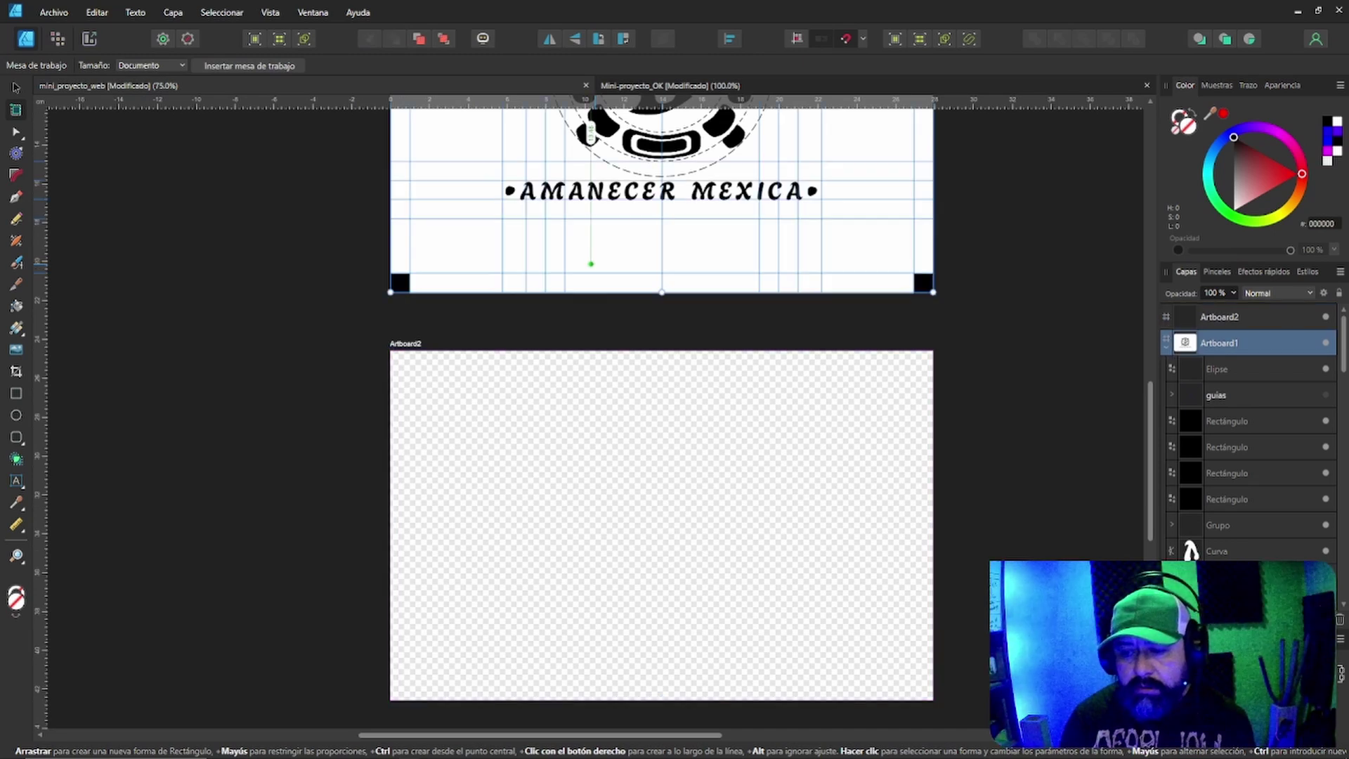
pyautogui.click(642, 386)
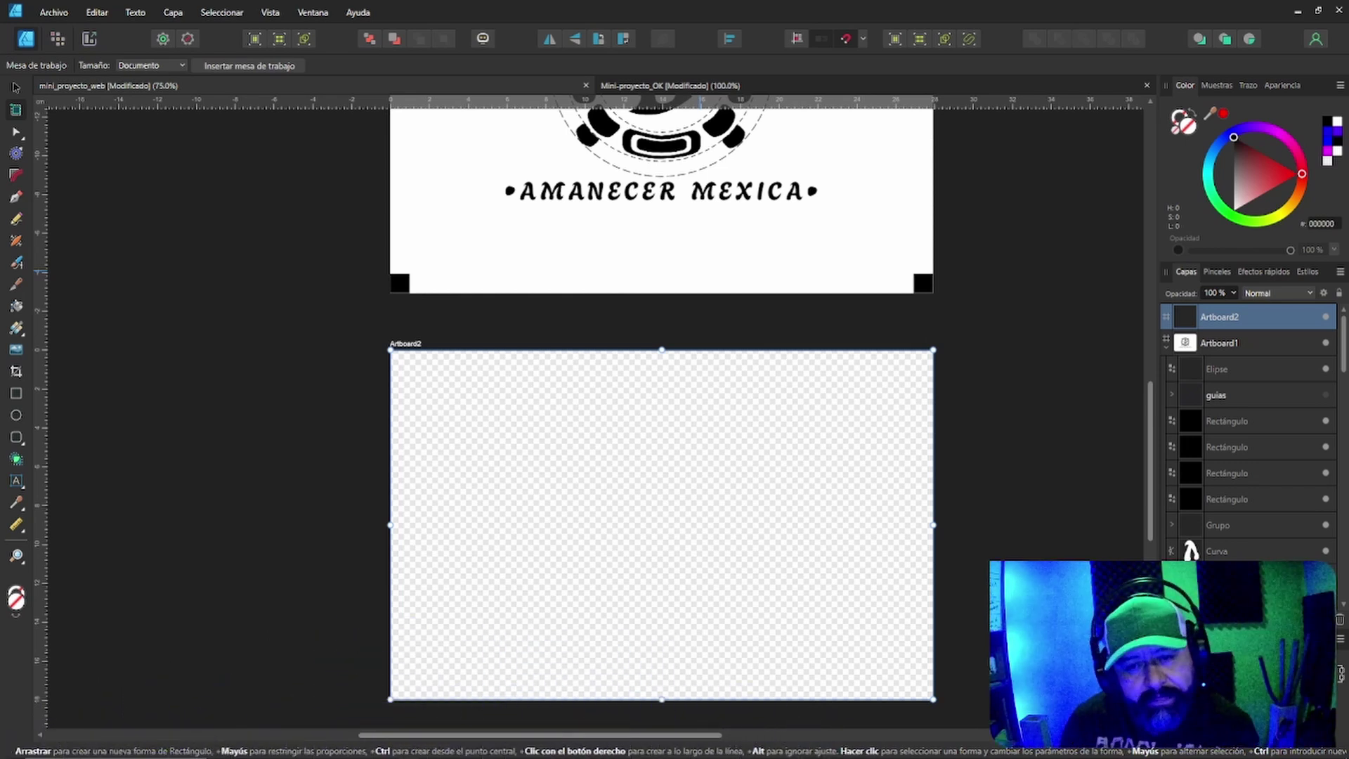
pyautogui.scroll(-2, 661, 457)
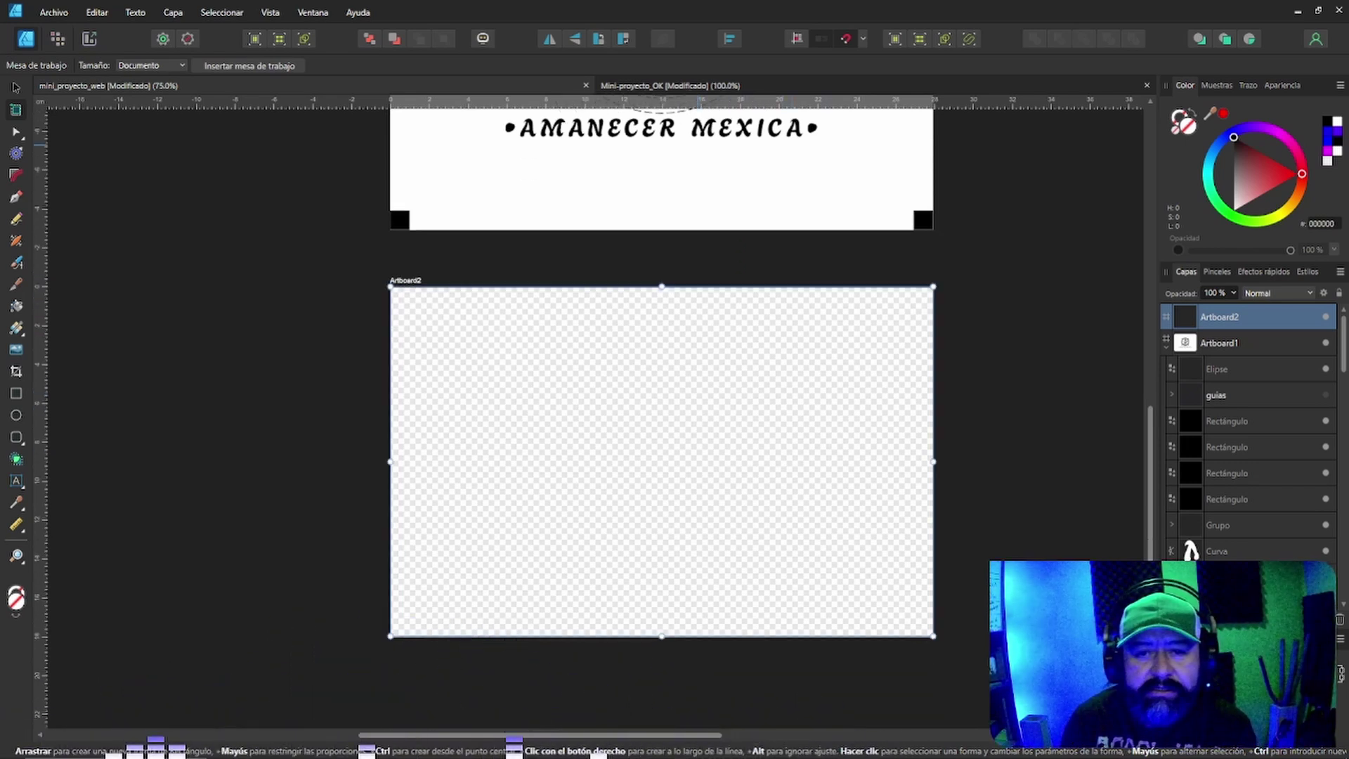
pyautogui.click(699, 178)
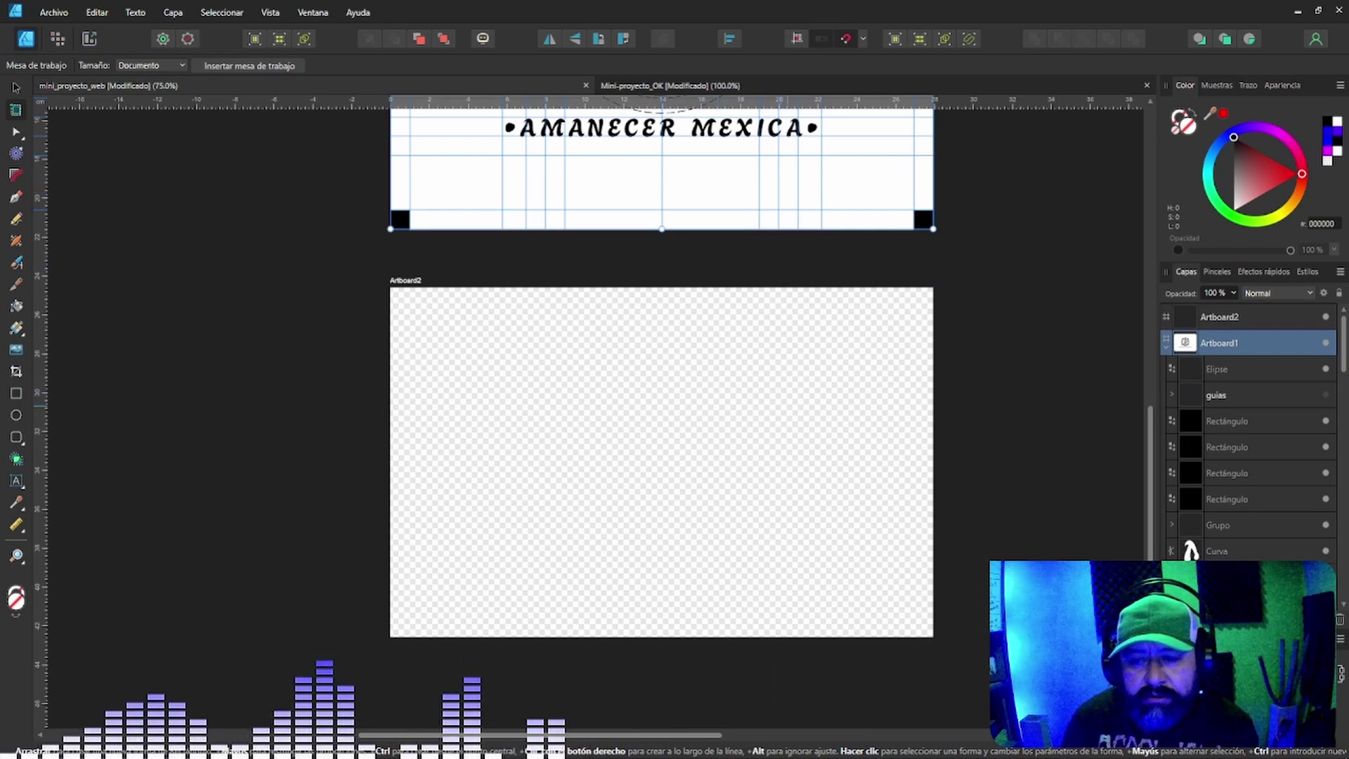
pyautogui.click(798, 436)
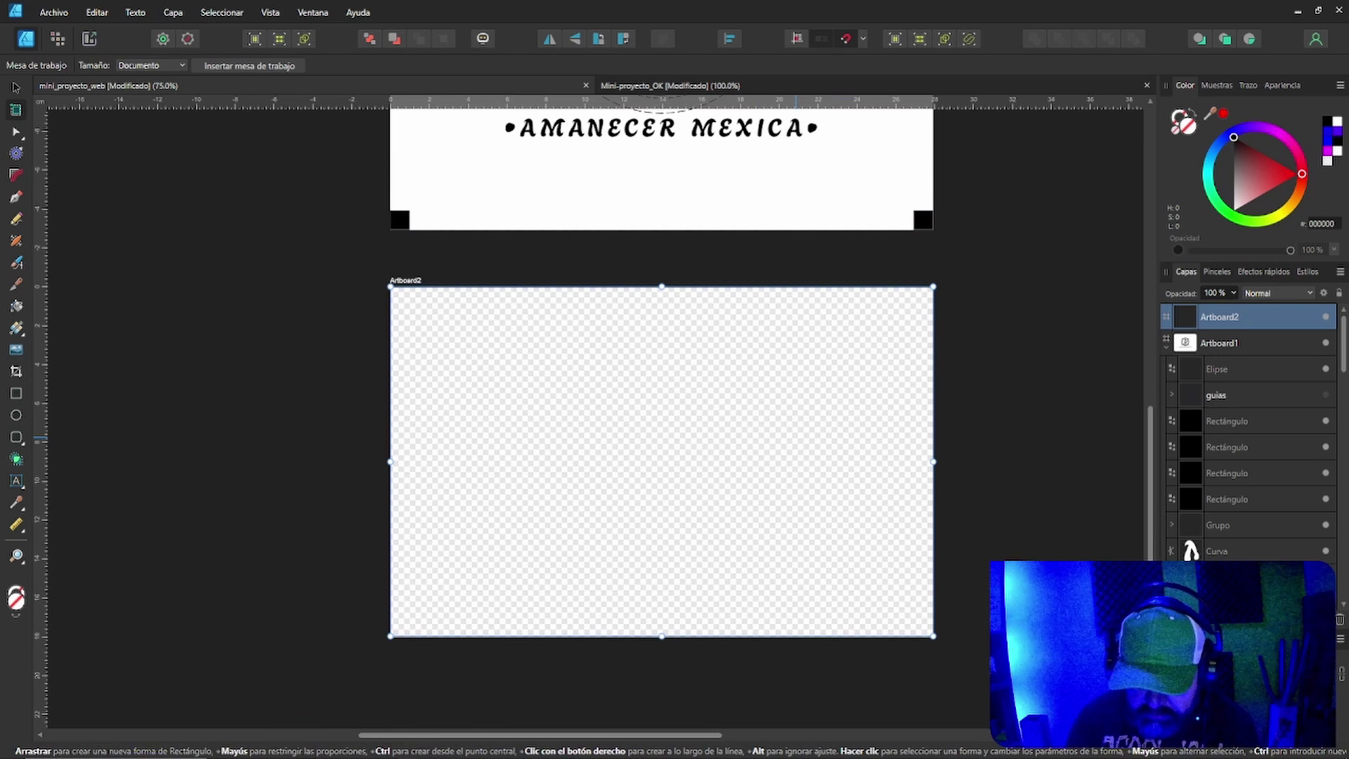
pyautogui.press('Return')
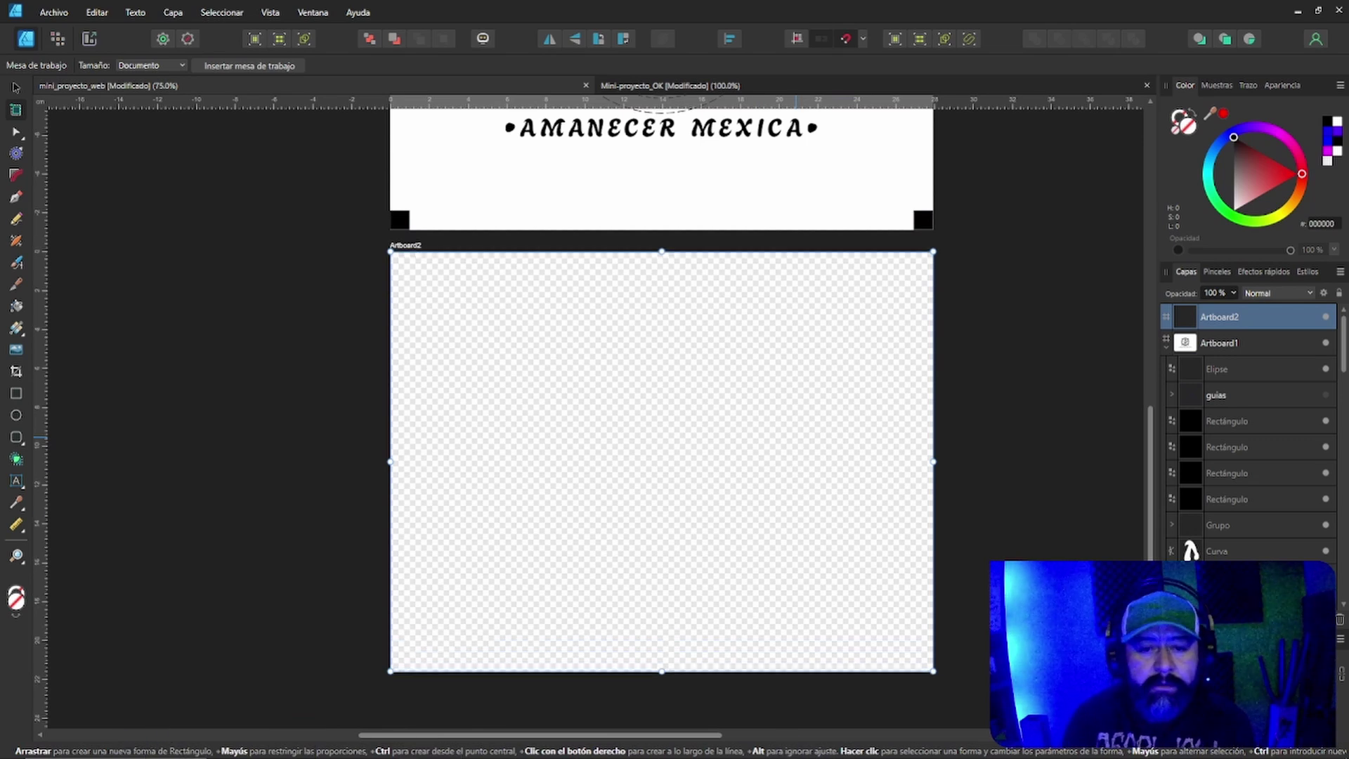
pyautogui.press('v')
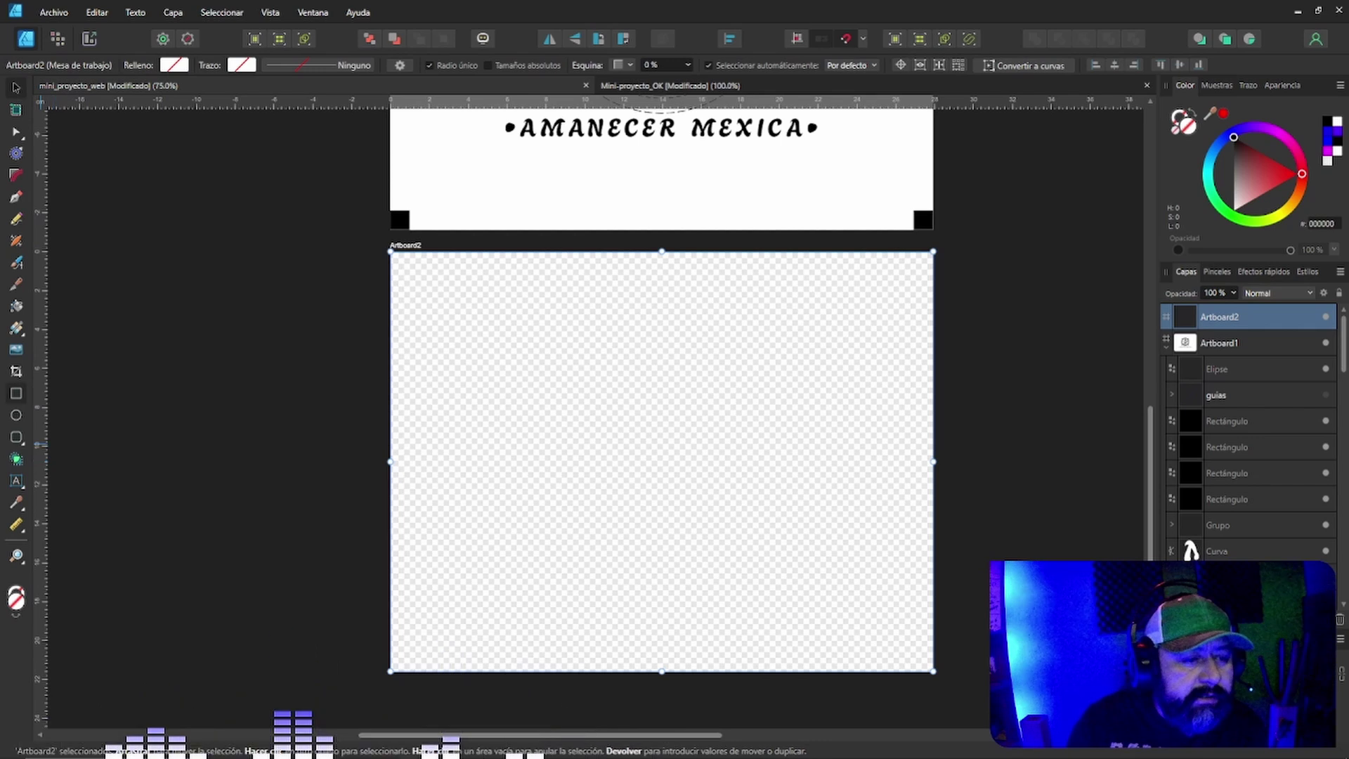
# Draw a rectangle about 12.5 × 20 cm on the left half of Artboard2 and remove its stroke.
pyautogui.press('m')
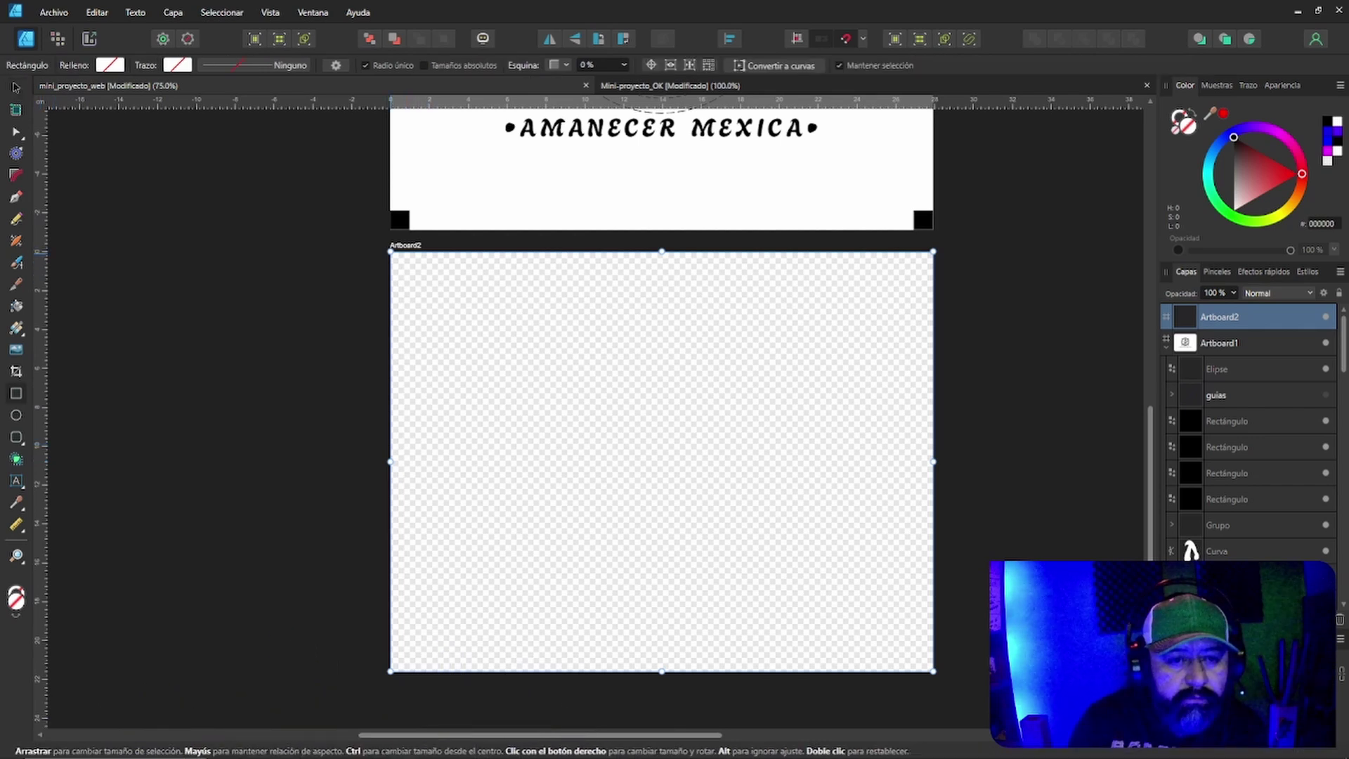
pyautogui.moveTo(402, 271); pyautogui.dragTo(643, 659)
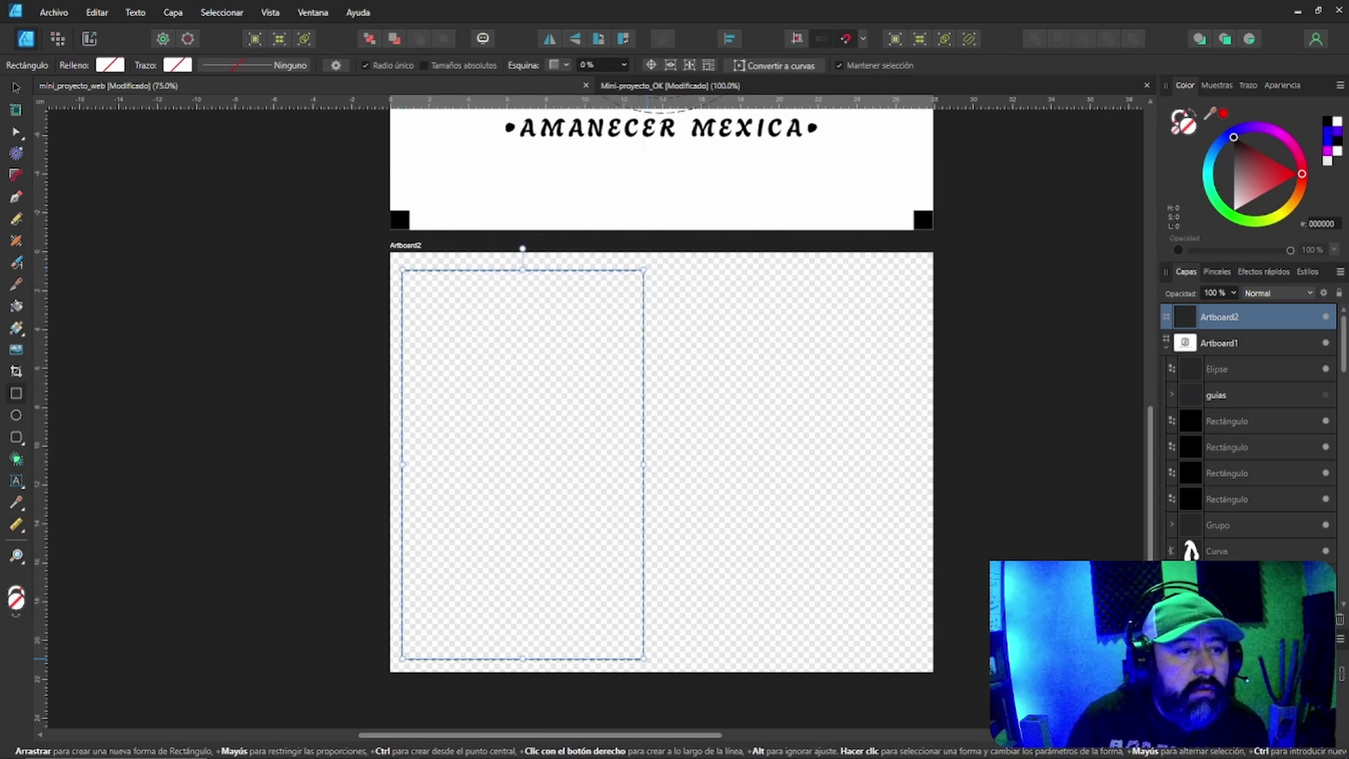
pyautogui.press('v')
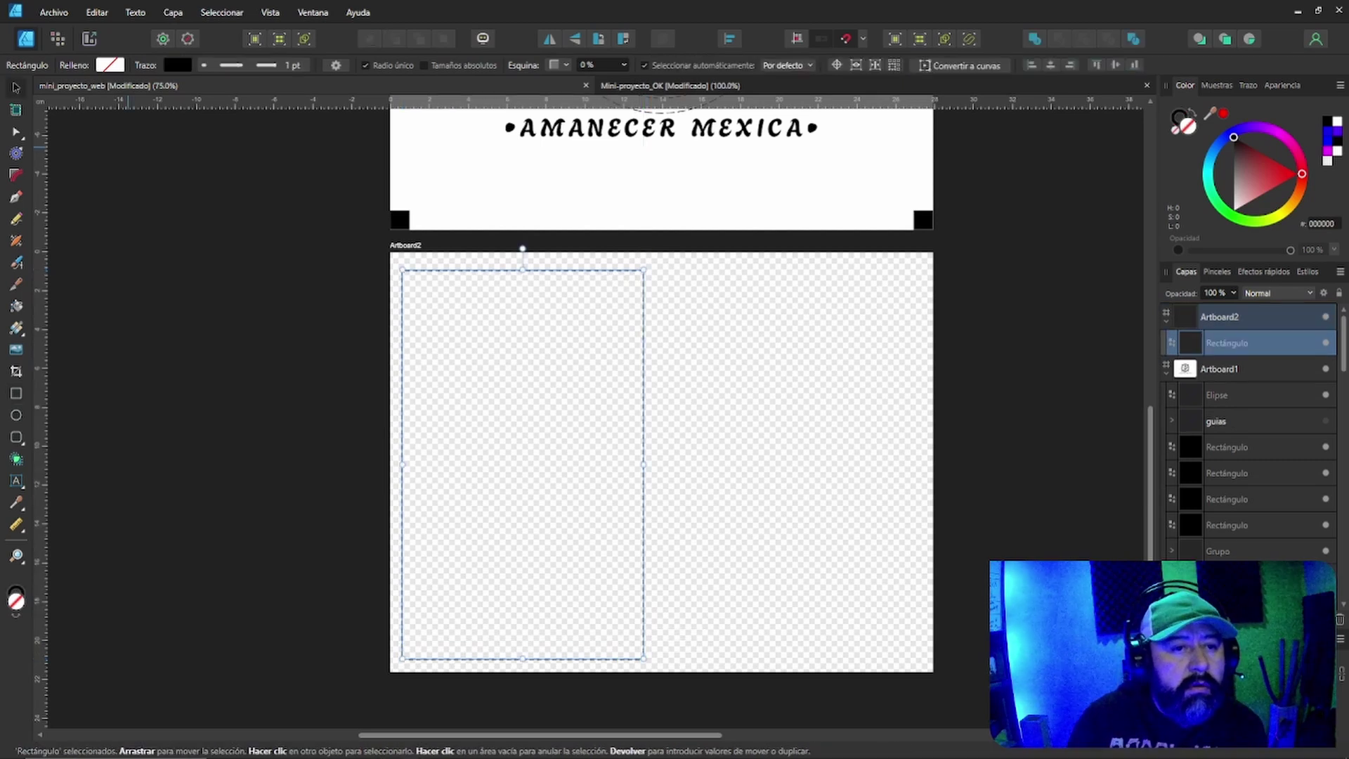
pyautogui.click(203, 94)
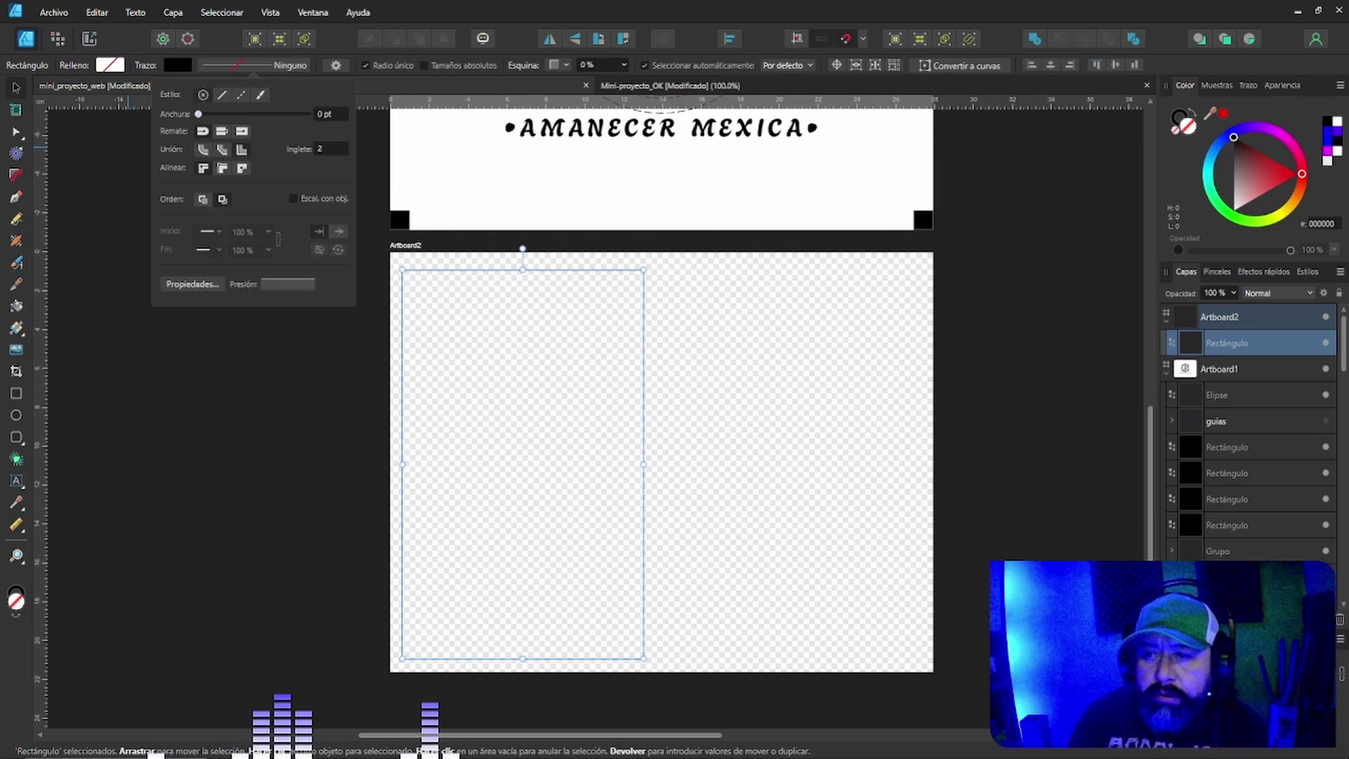
pyautogui.press('Escape')
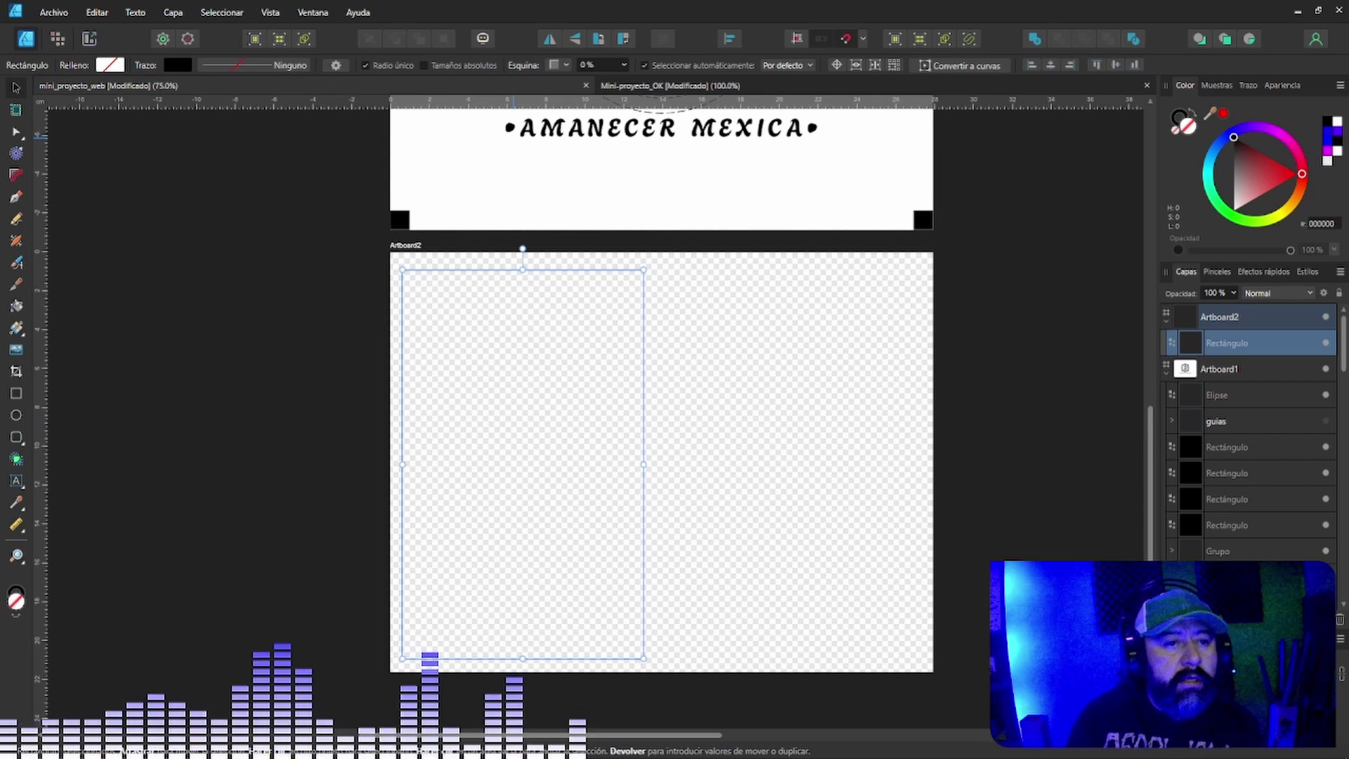
# Fill the rectangle on Artboard2 with white by setting its red, green and blue values to FF.
pyautogui.click(109, 65)
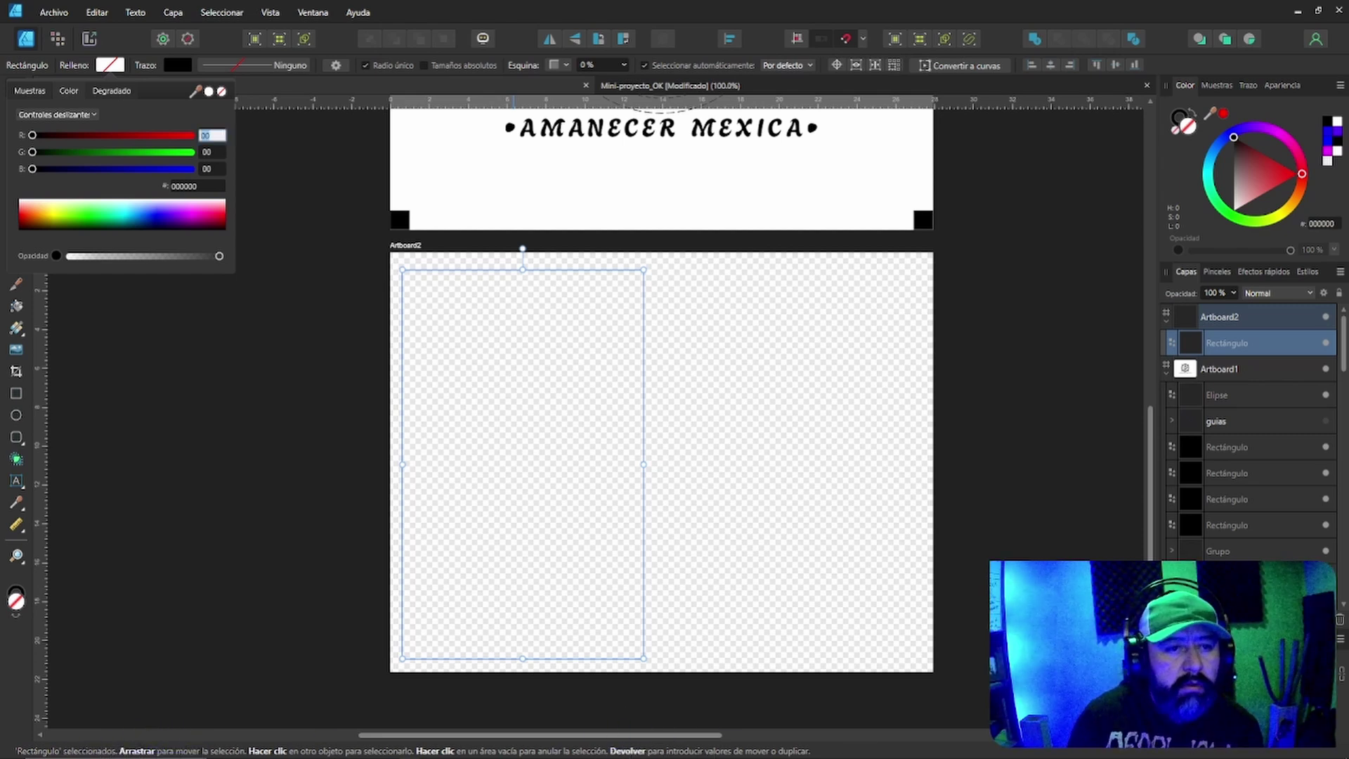
pyautogui.write('ff')
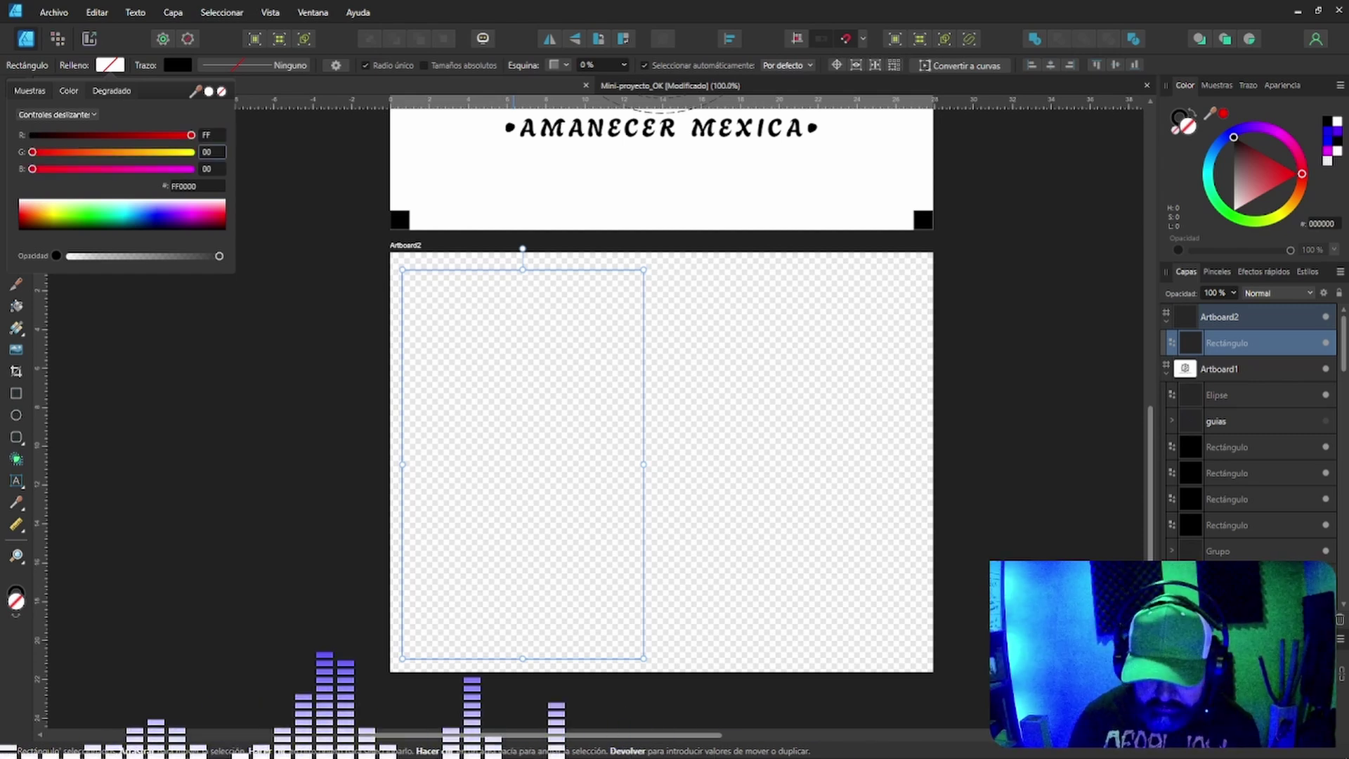
pyautogui.press('Tab')
pyautogui.write('ff')
pyautogui.press('Tab')
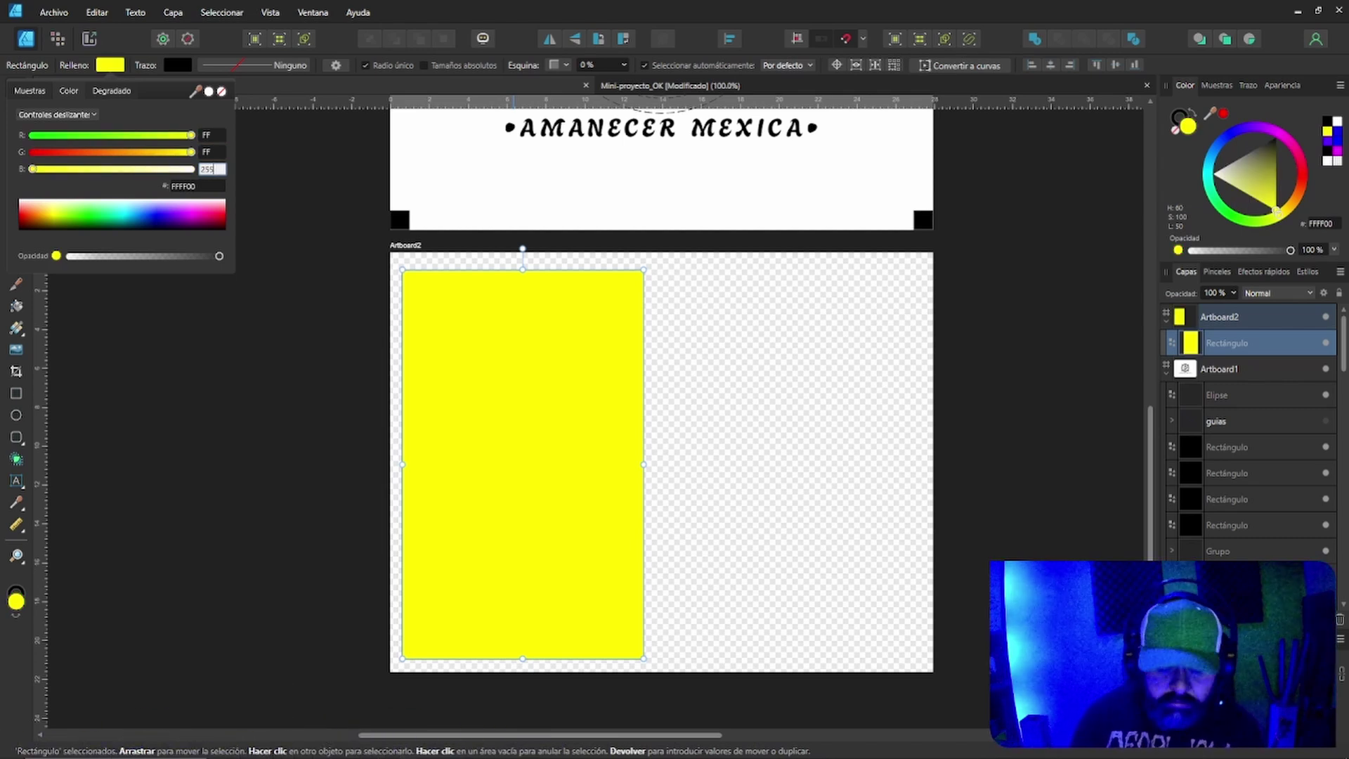
pyautogui.press('Return')
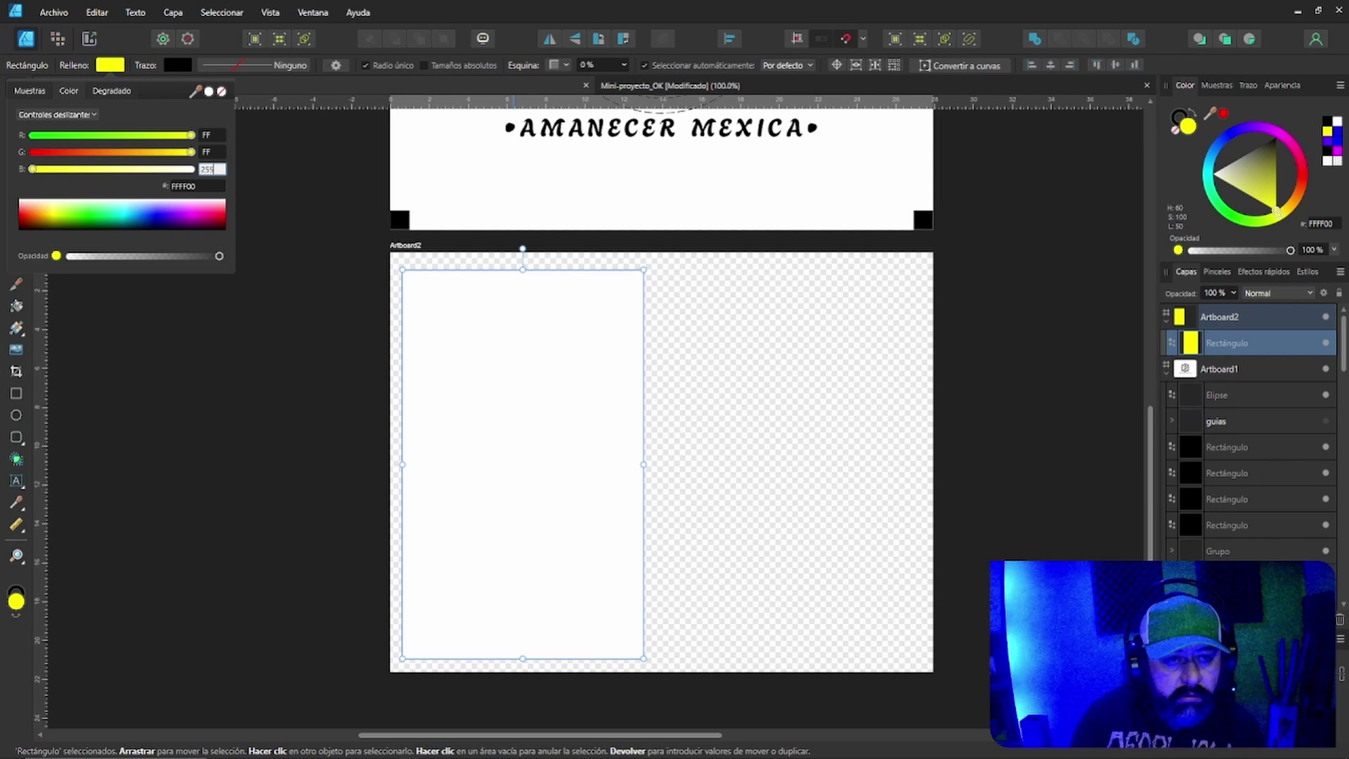
# Set the blue value of the Artboard2 rectangle's fill to 255 and close the fill colour settings.
pyautogui.press('Tab')
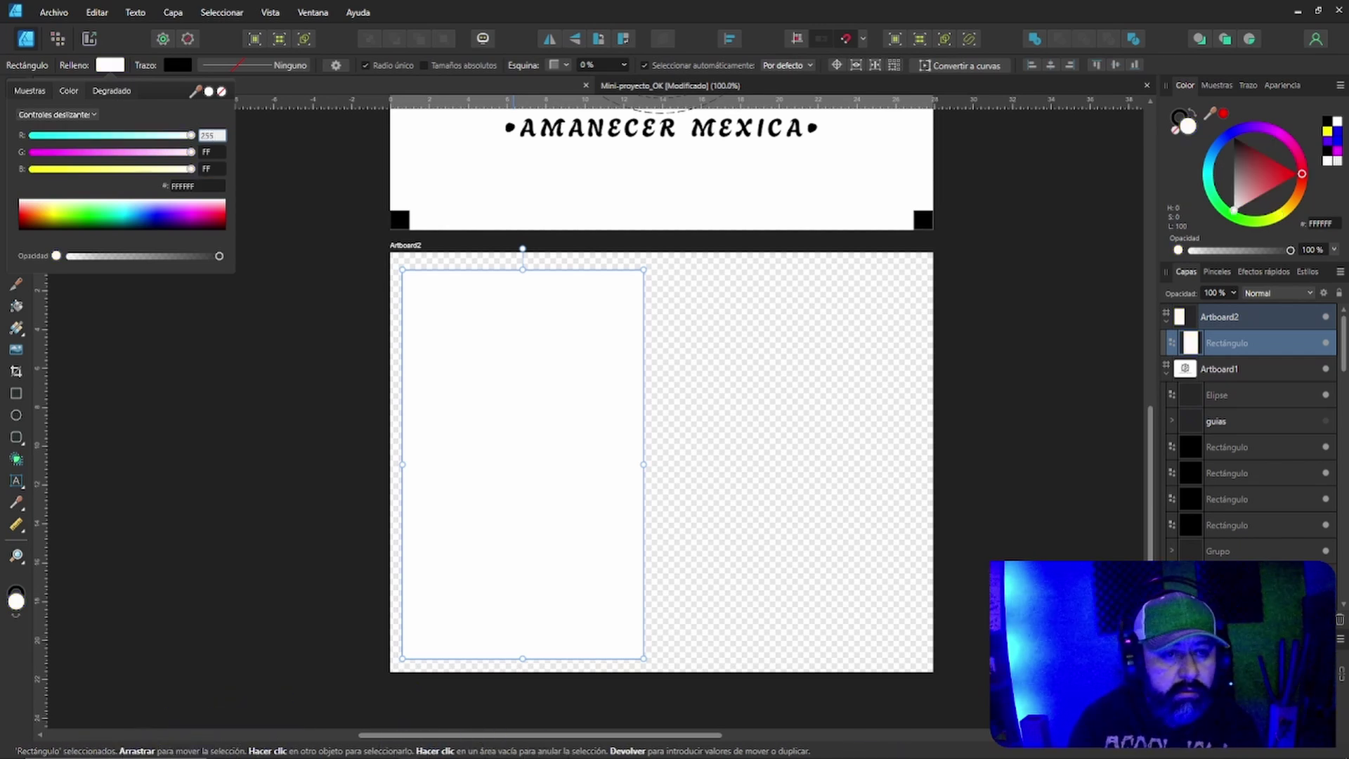
pyautogui.press('Tab')
pyautogui.press('Tab')
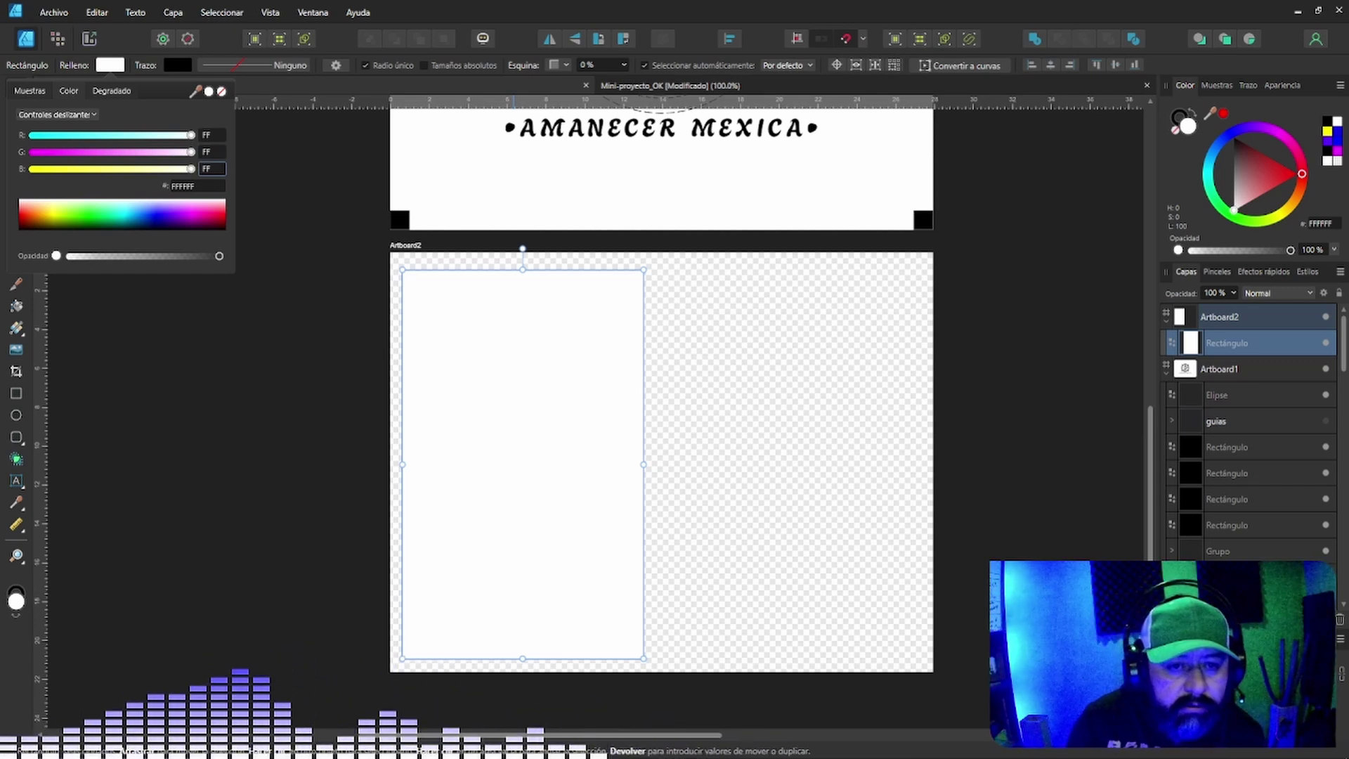
pyautogui.press('Escape')
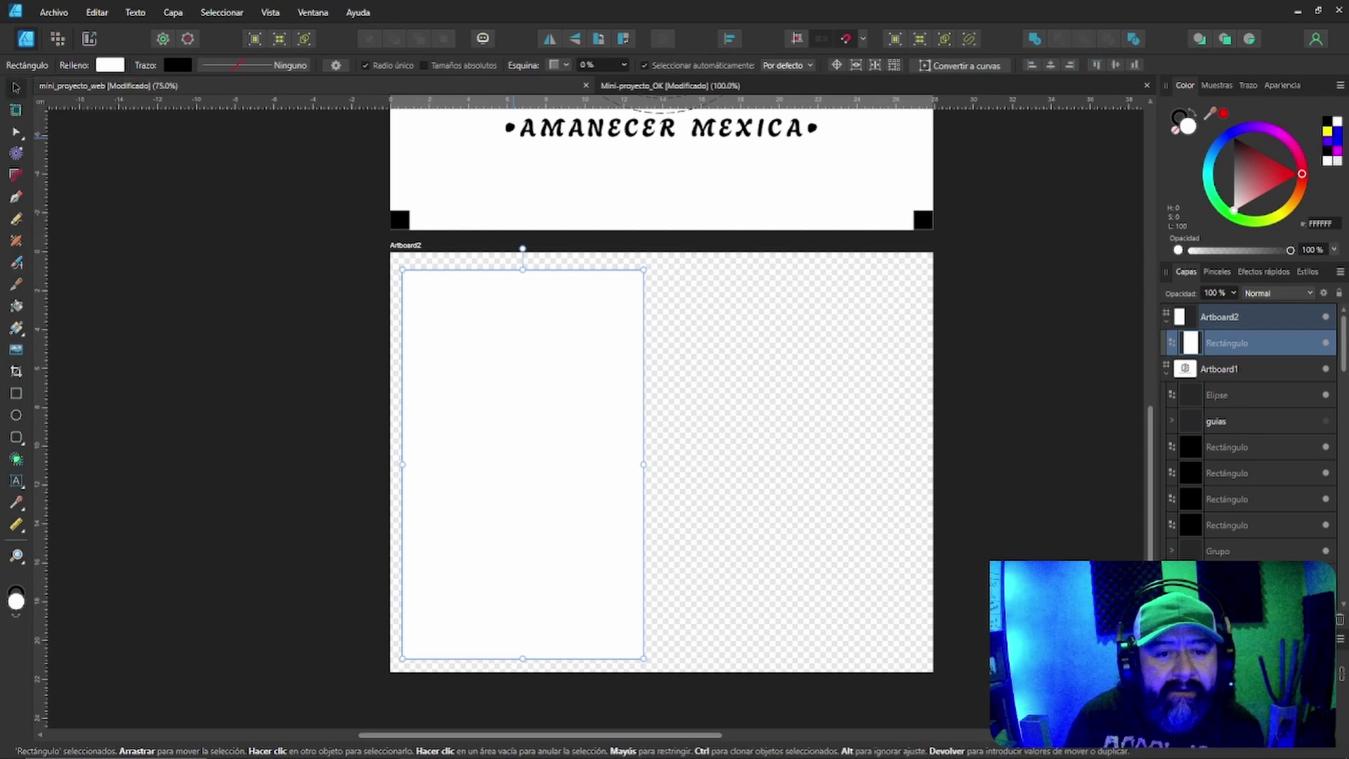
# Move the white rectangle to Artboard2's upper-left corner and stretch it to the artboard's vertical centre line at 14 cm and its bottom edge.
pyautogui.moveTo(489, 384); pyautogui.dragTo(478, 360)
pyautogui.moveTo(511, 439); pyautogui.dragTo(510, 445)
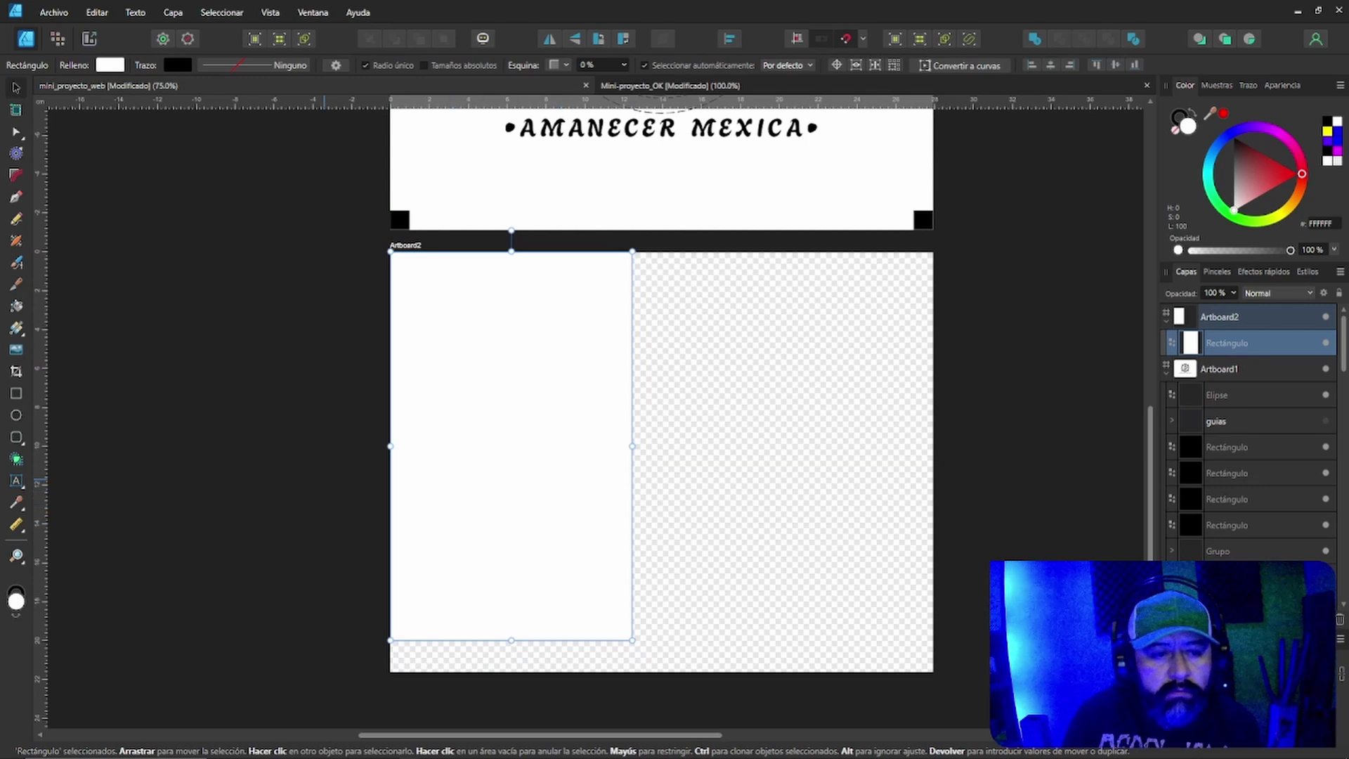
pyautogui.moveTo(42, 505); pyautogui.dragTo(671, 549)
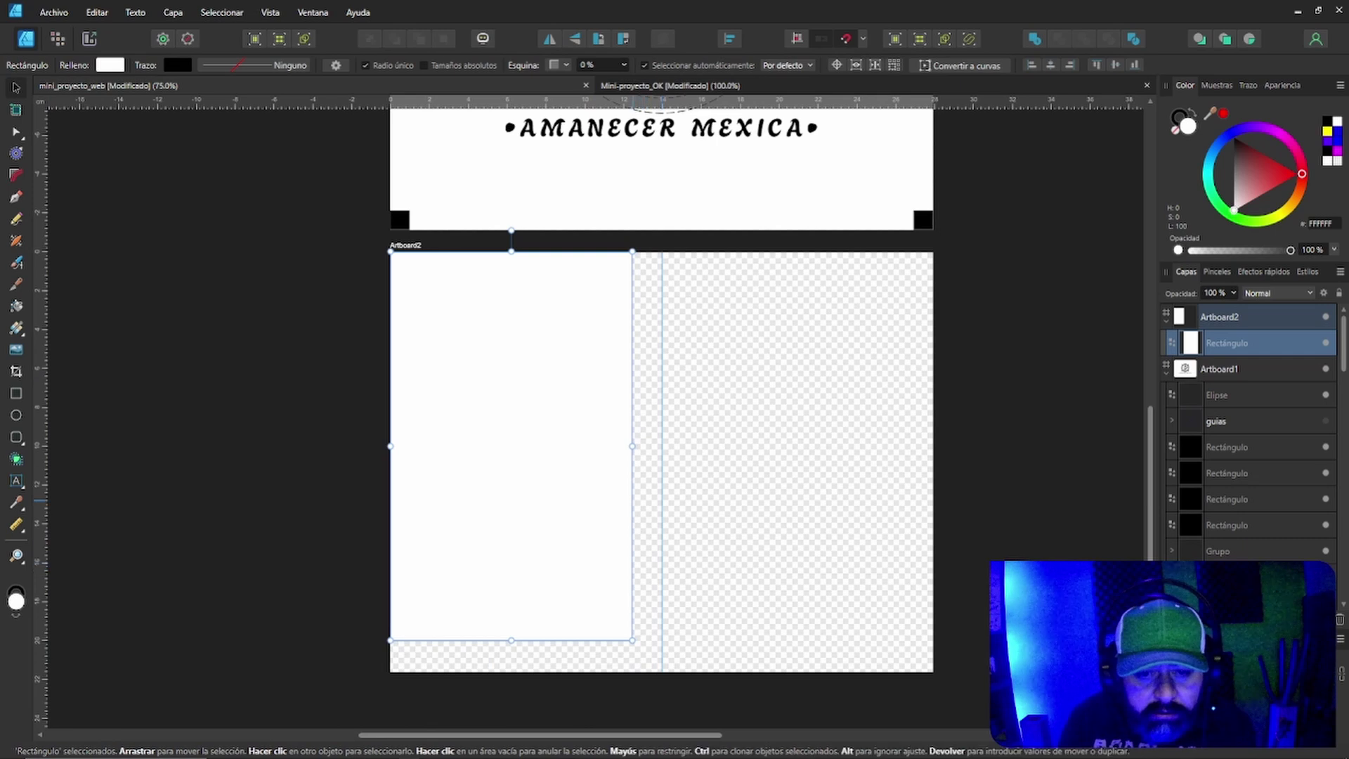
pyautogui.moveTo(632, 445); pyautogui.dragTo(662, 445)
pyautogui.moveTo(526, 640); pyautogui.dragTo(526, 671)
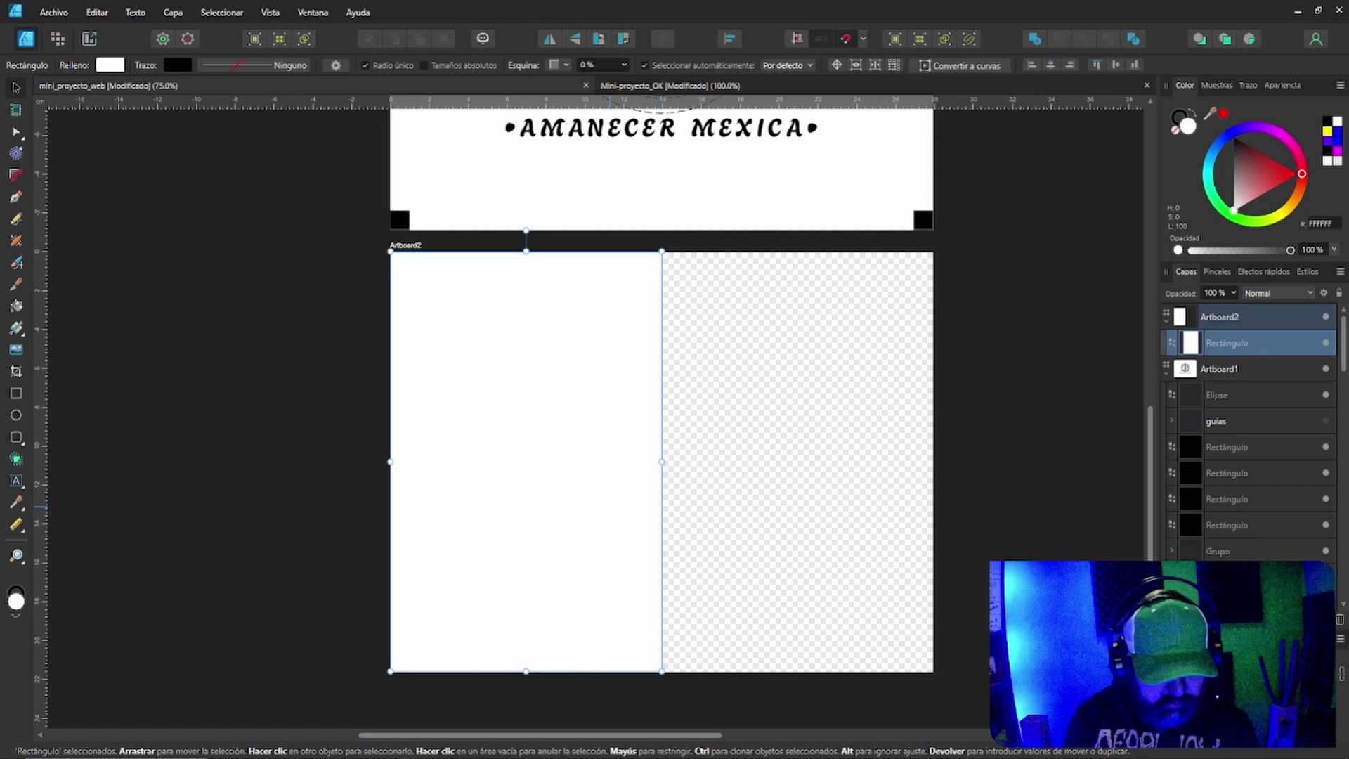
# Duplicate the white rectangle, align the copy to Artboard2's right edge and fill it with black.
pyautogui.hotkey('ctrl', 'j')
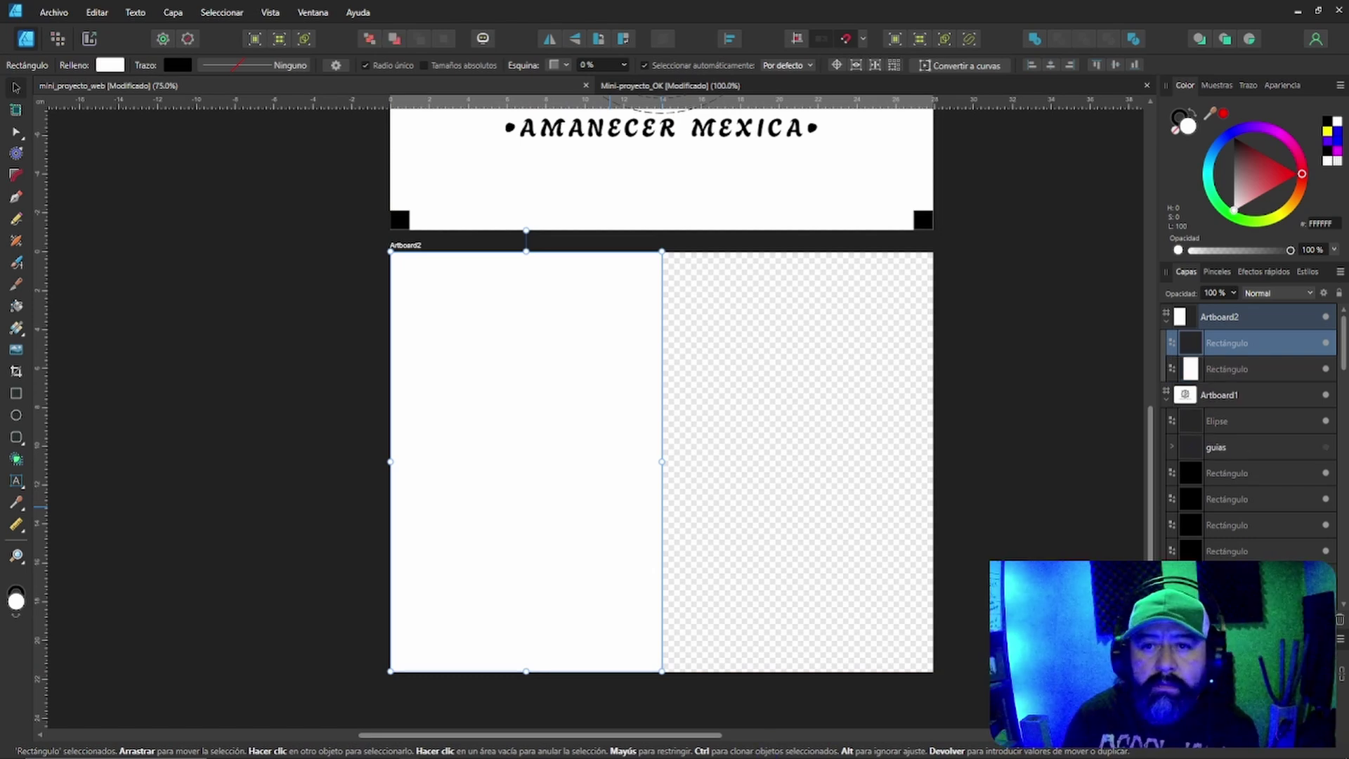
pyautogui.click(1069, 65)
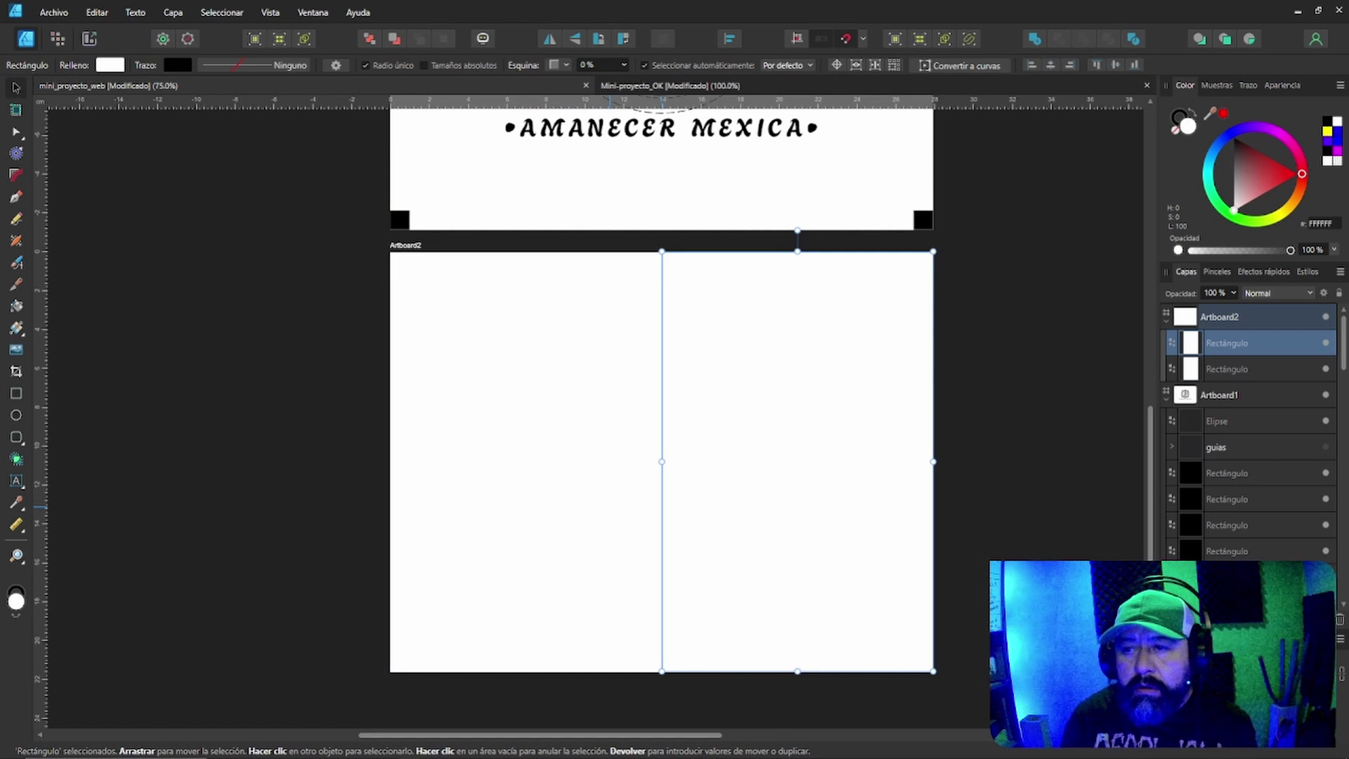
pyautogui.click(1327, 121)
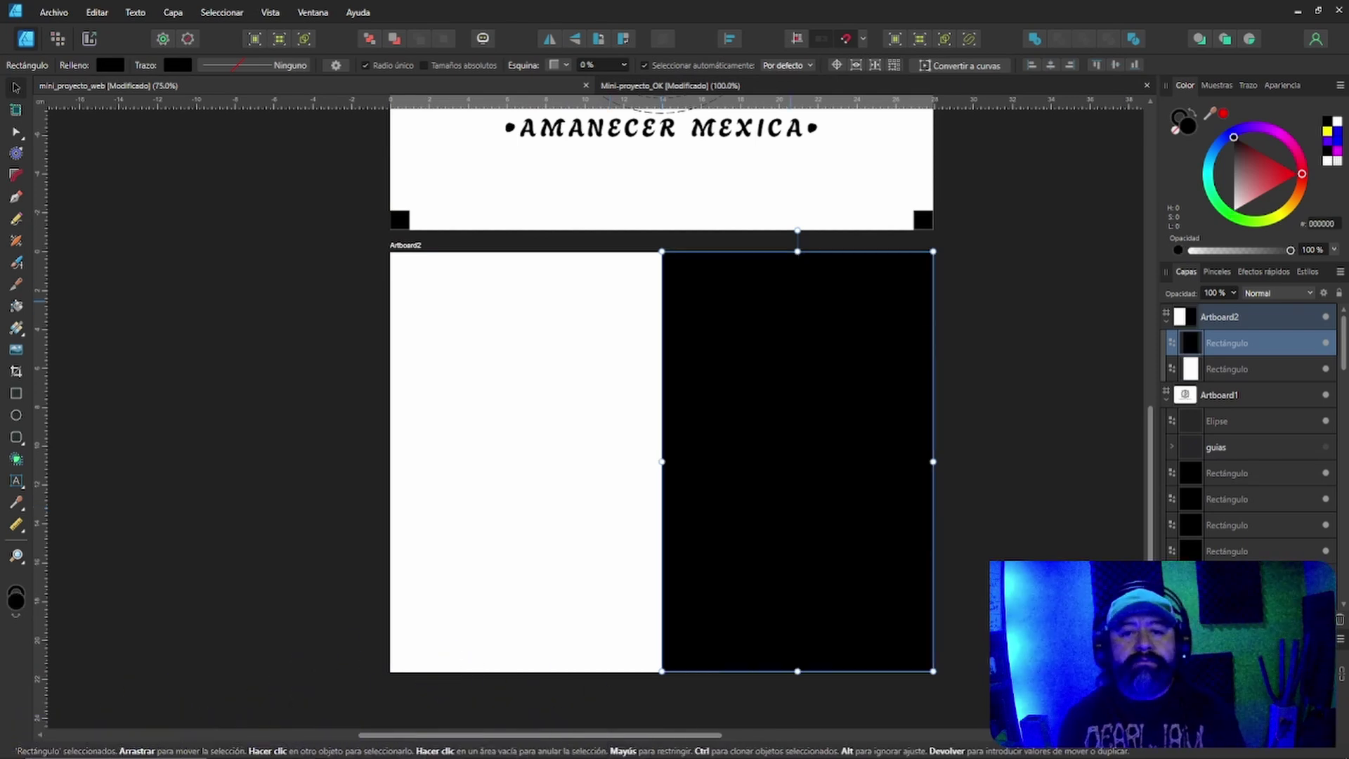
# Copy the complete Amanecer Mexica logo with its lettering from Artboard1 and paste it onto Artboard2.
pyautogui.scroll(5, 662, 422)
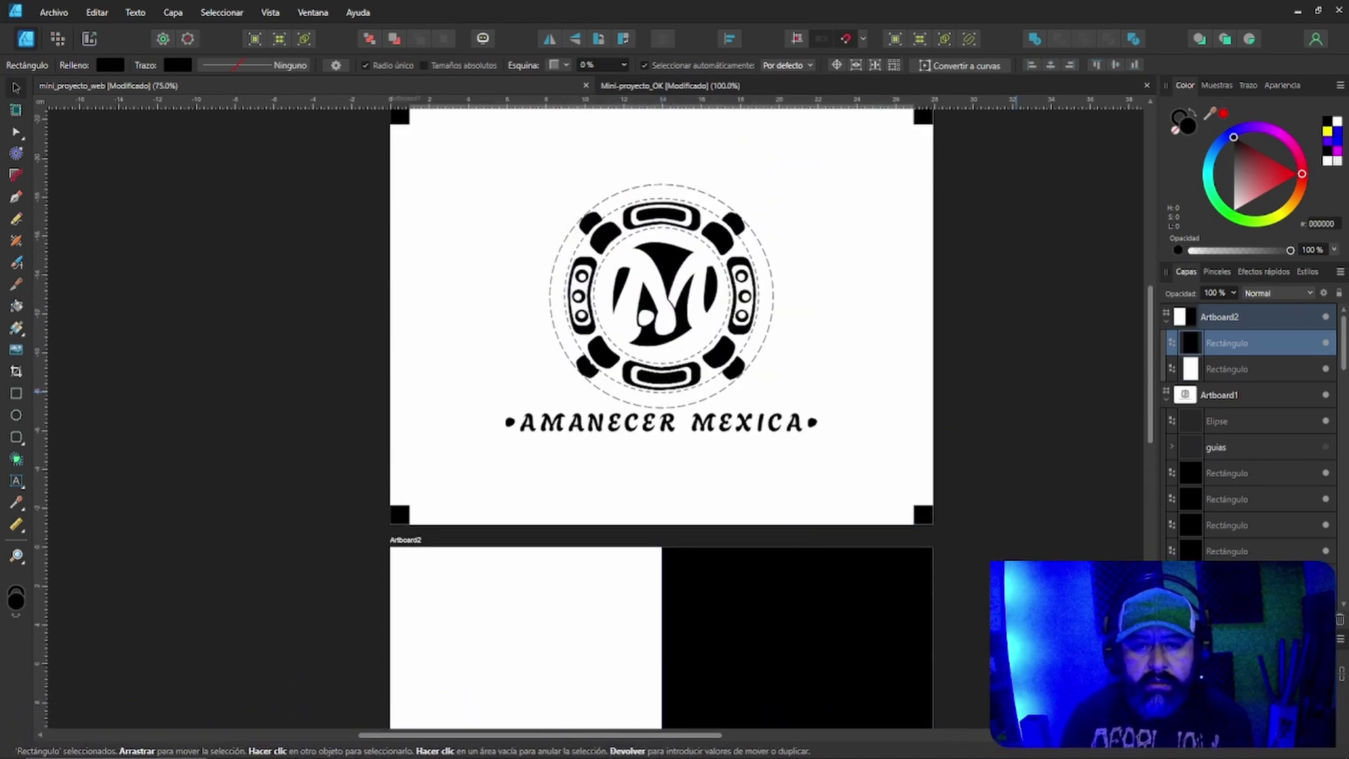
pyautogui.moveTo(366, 146); pyautogui.dragTo(912, 455)
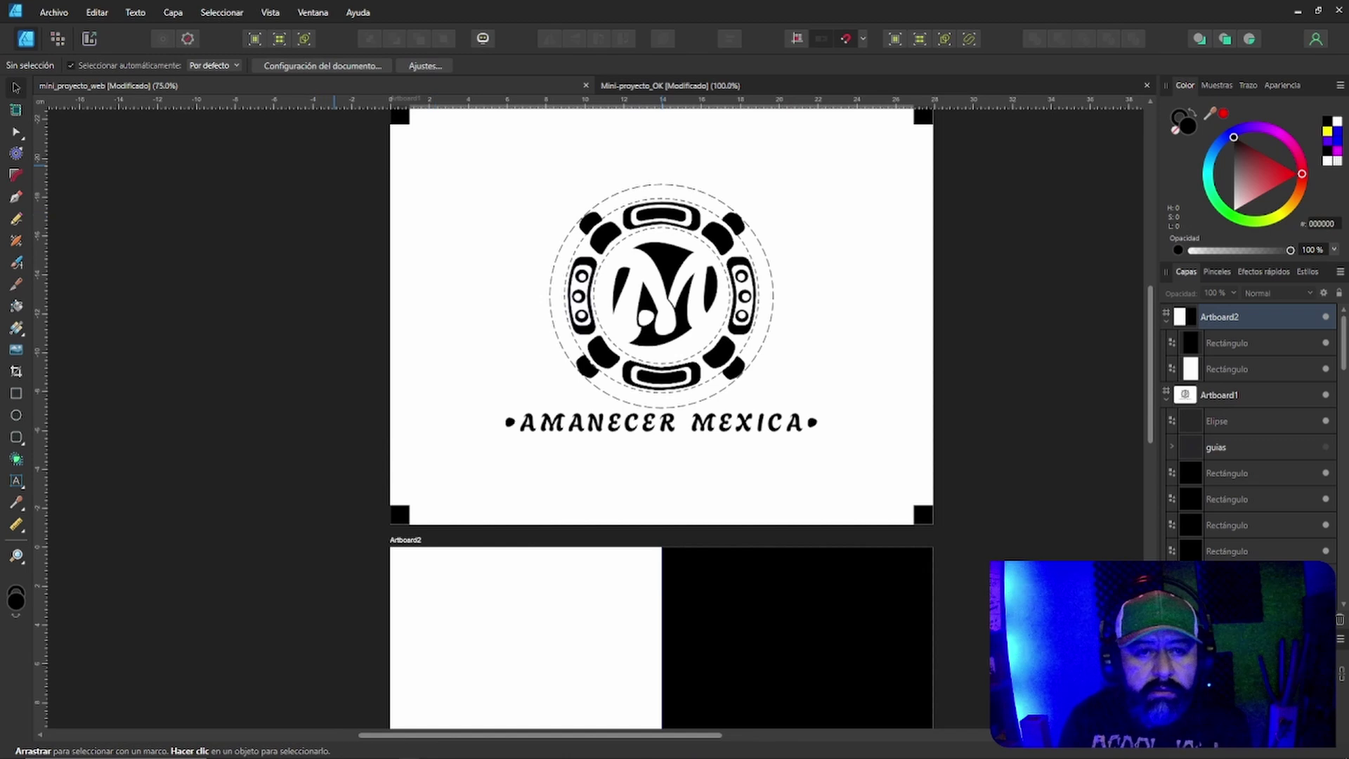
pyautogui.moveTo(344, 151); pyautogui.dragTo(918, 485)
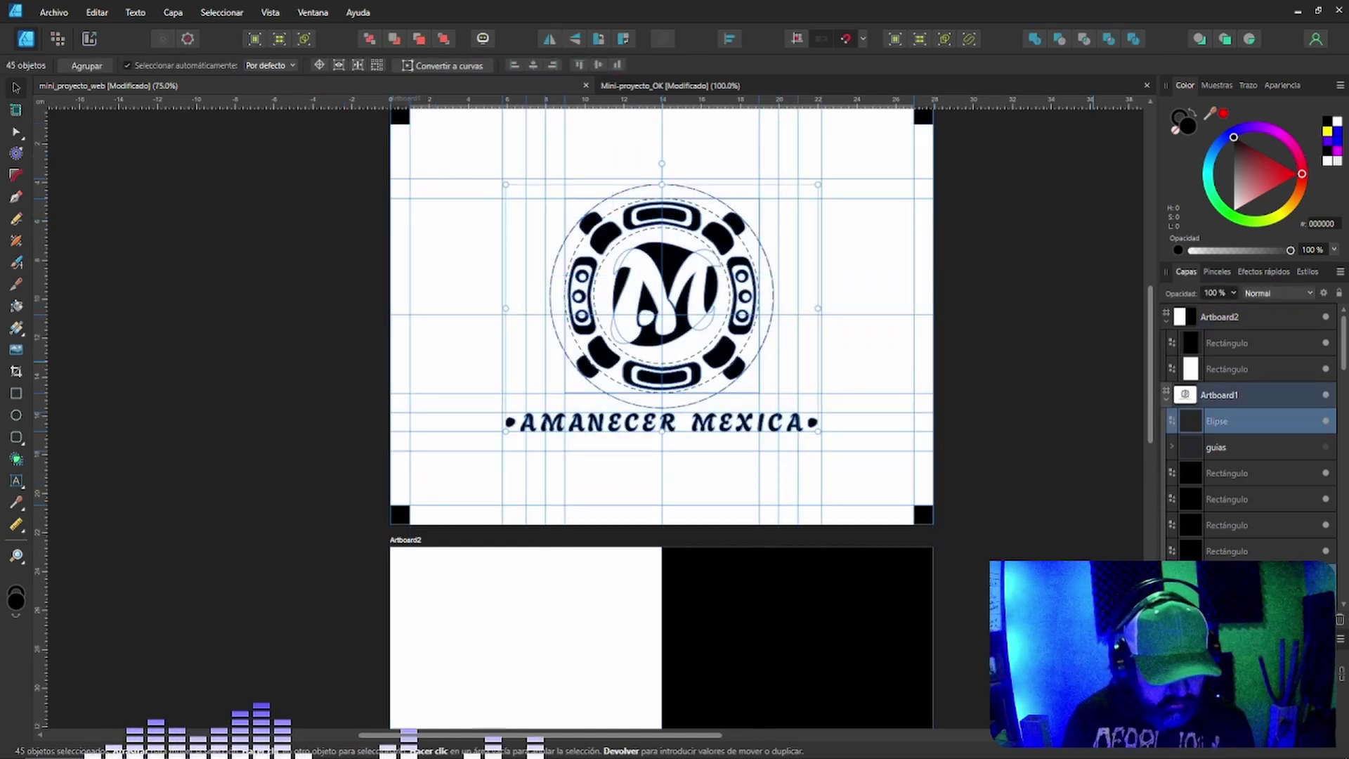
pyautogui.scroll(-3, 660, 317)
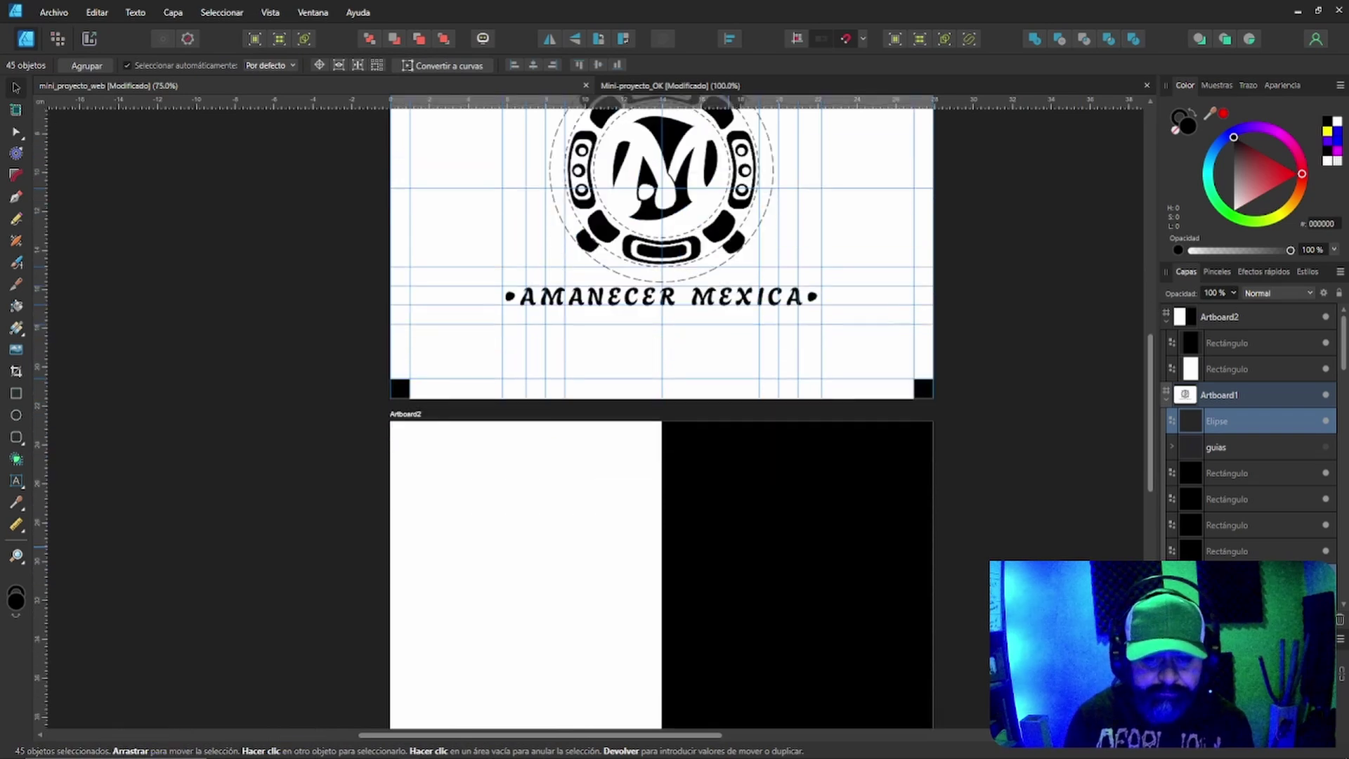
pyautogui.click(738, 599)
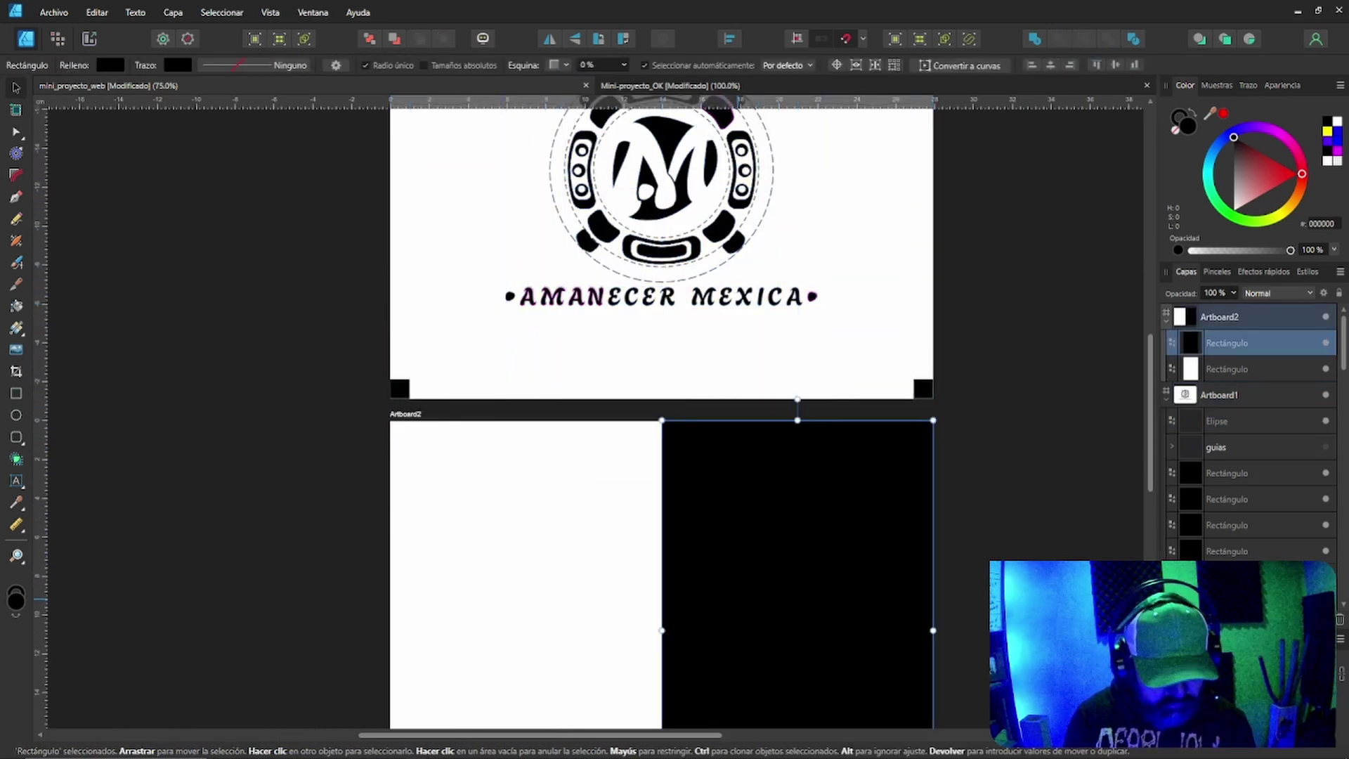
pyautogui.hotkey('ctrl', 'v')
pyautogui.scroll(-3, 660, 422)
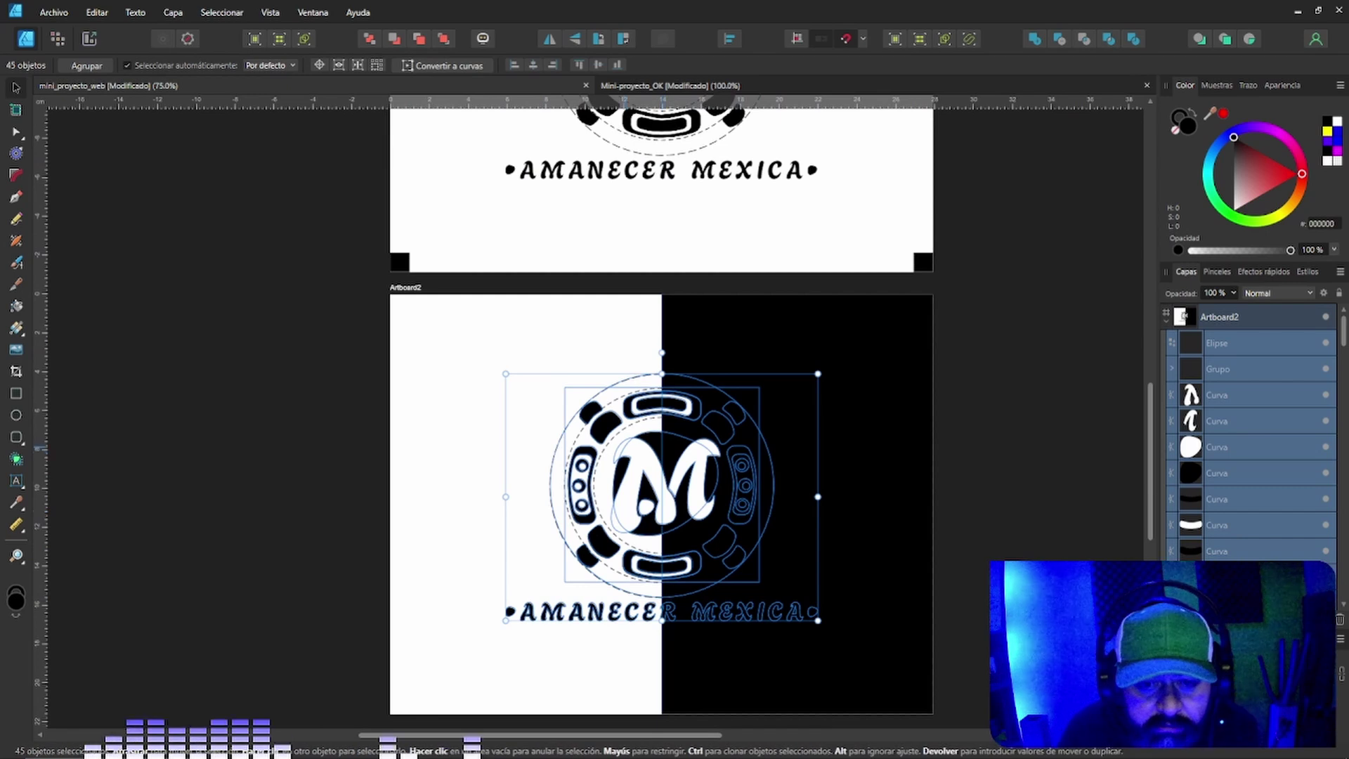
# Move the logo copy onto Artboard2's white half and scale it proportionally to about 11.7 cm wide.
pyautogui.moveTo(614, 428); pyautogui.dragTo(499, 447)
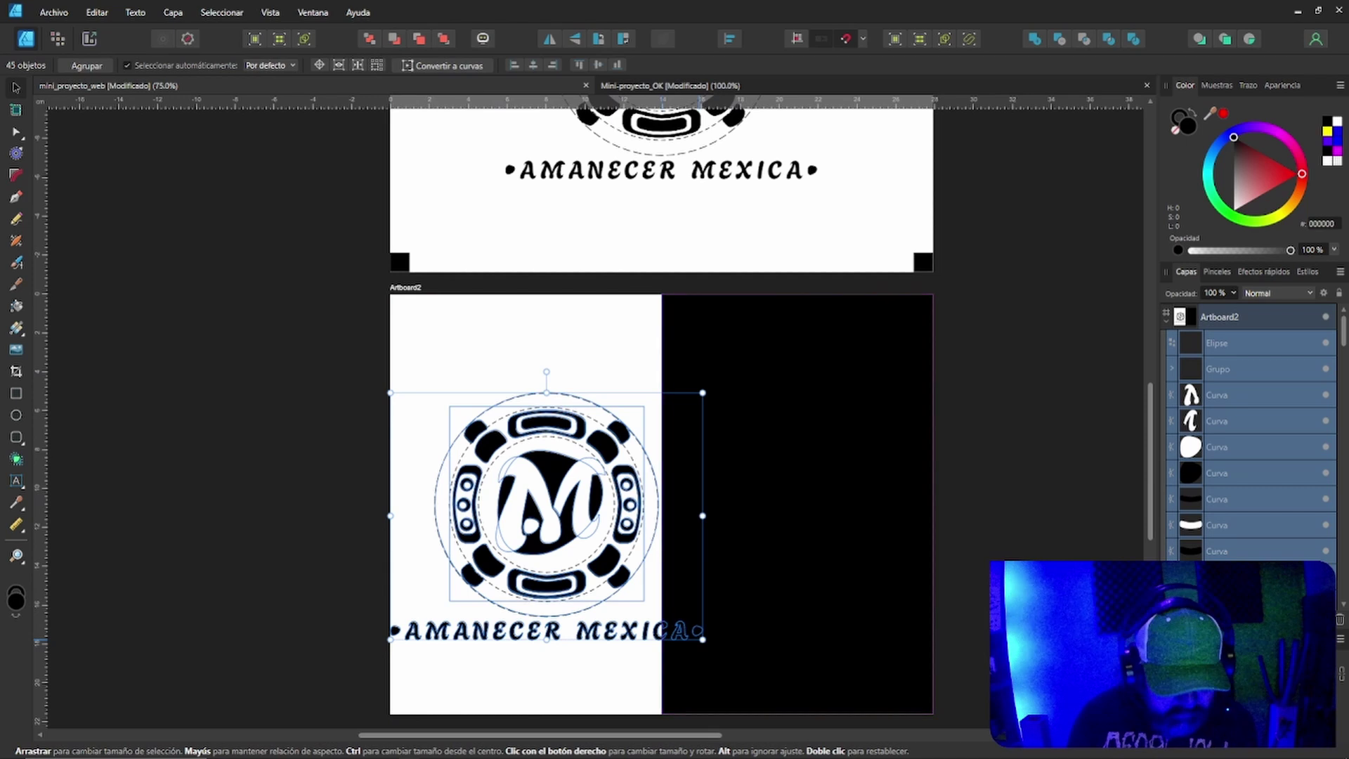
pyautogui.moveTo(702, 640); pyautogui.dragTo(618, 573)
pyautogui.hotkey('ctrl', 'z')
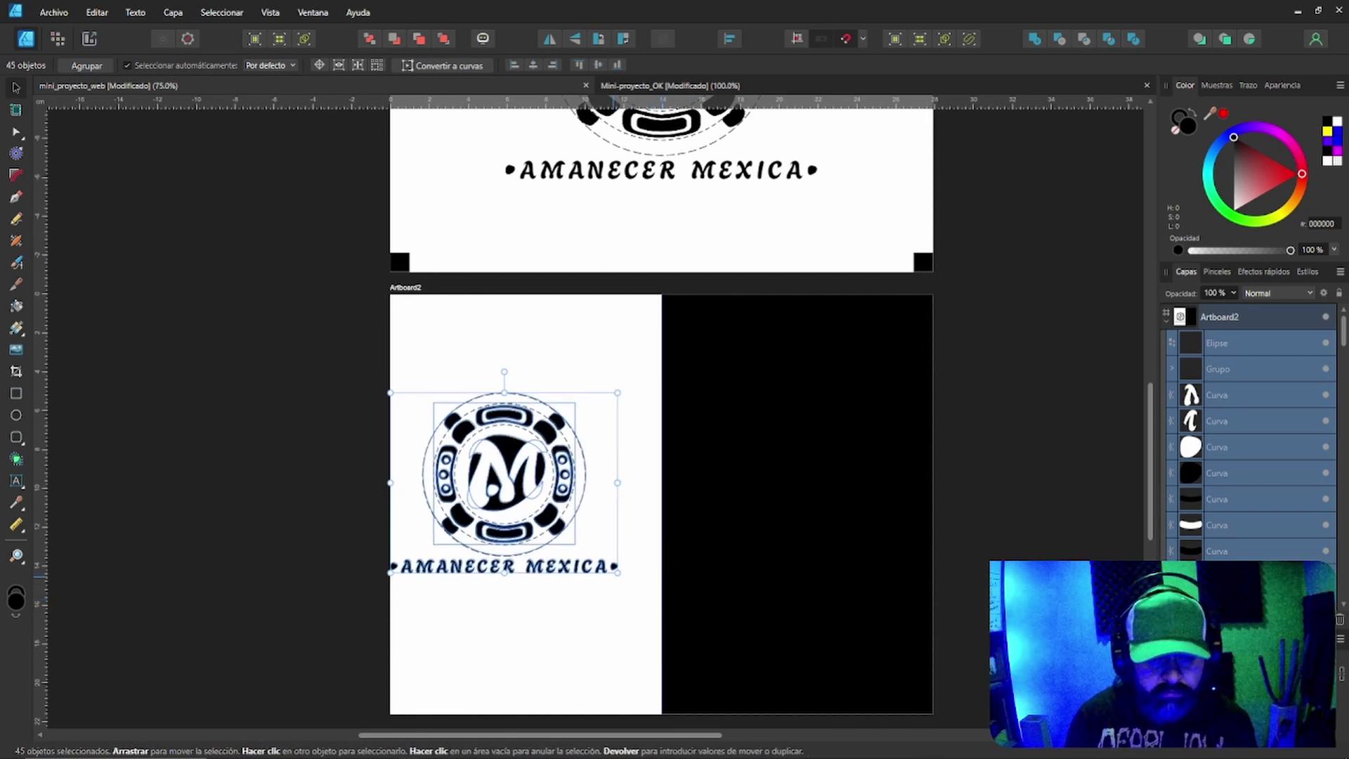
# Shift the scaled logo horizontally until it is centred on the white half of Artboard2.
pyautogui.press('Right')
pyautogui.press('Right')
pyautogui.press('Right')
pyautogui.press('Right')
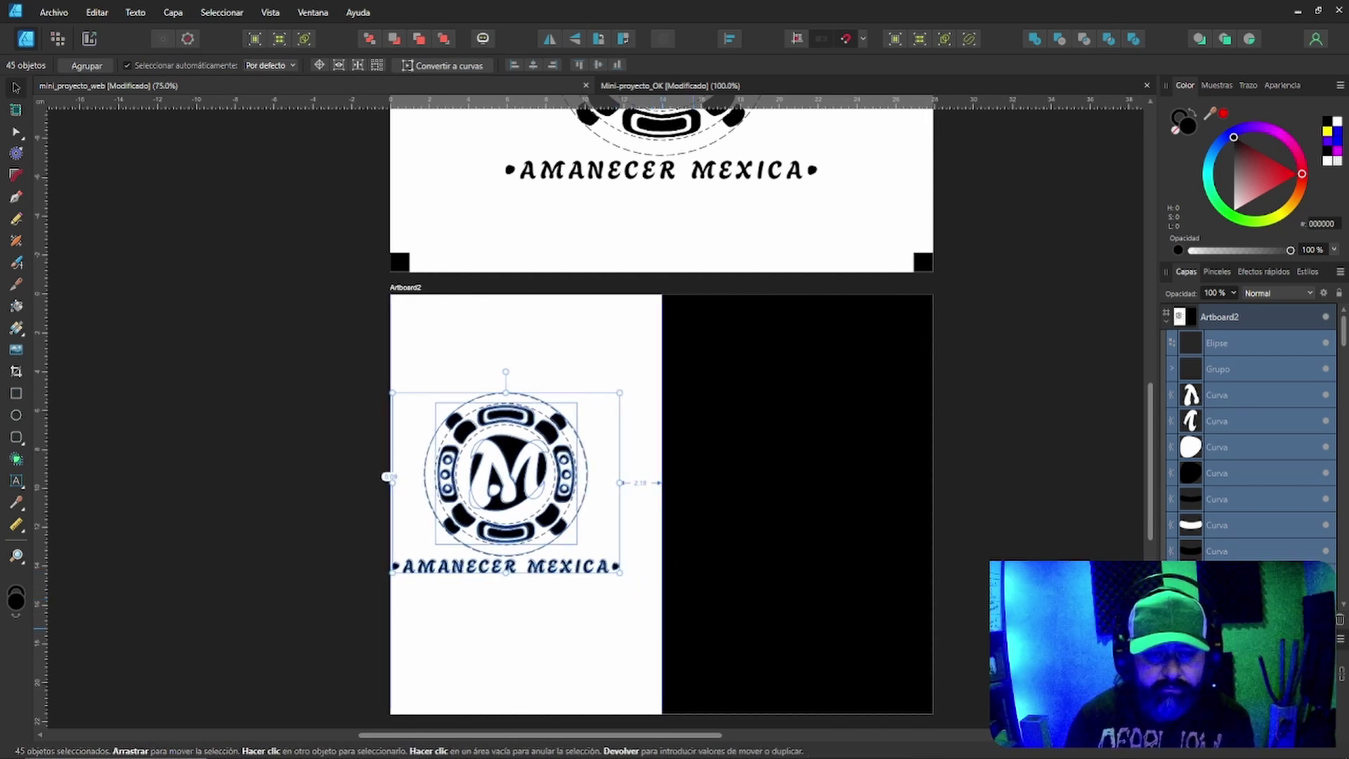
pyautogui.moveTo(385, 477); pyautogui.dragTo(396, 478)
pyautogui.moveTo(520, 451); pyautogui.dragTo(544, 450)
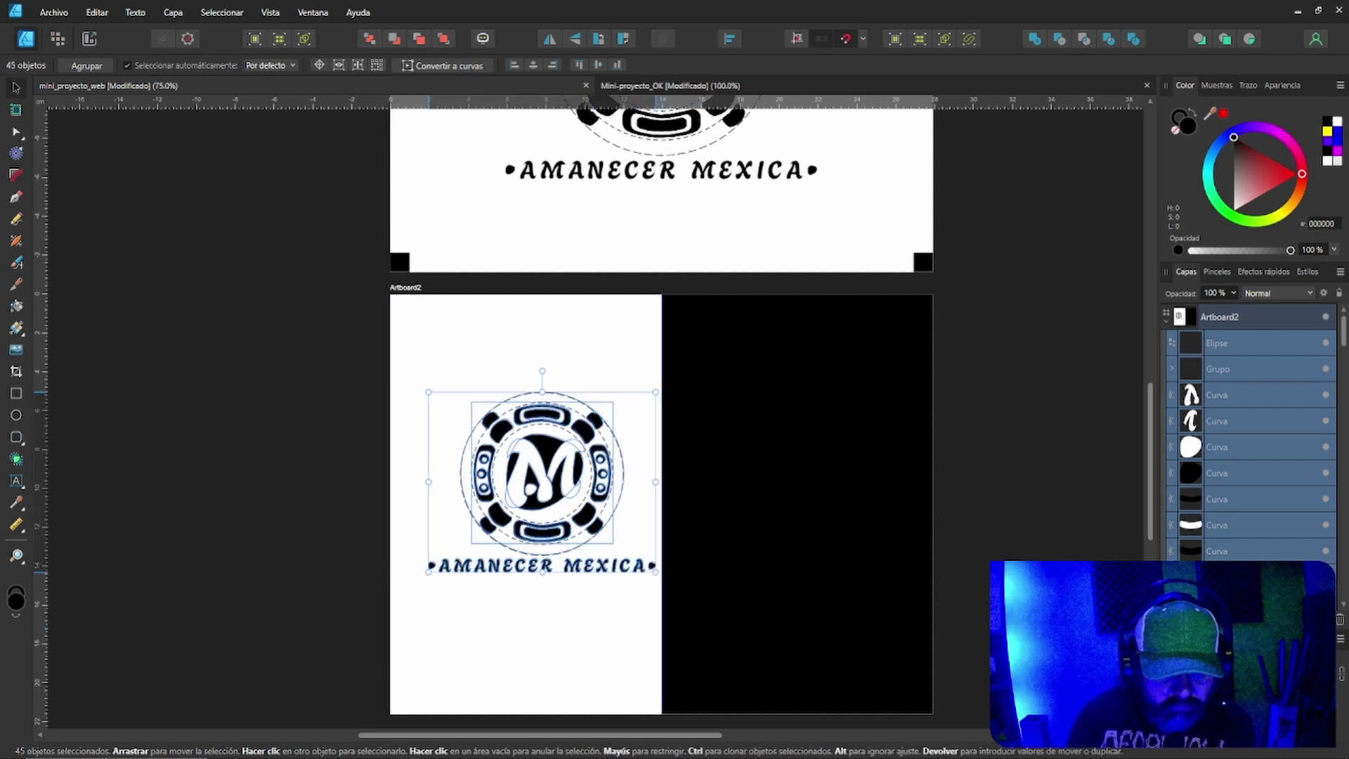
pyautogui.moveTo(421, 477); pyautogui.dragTo(405, 478)
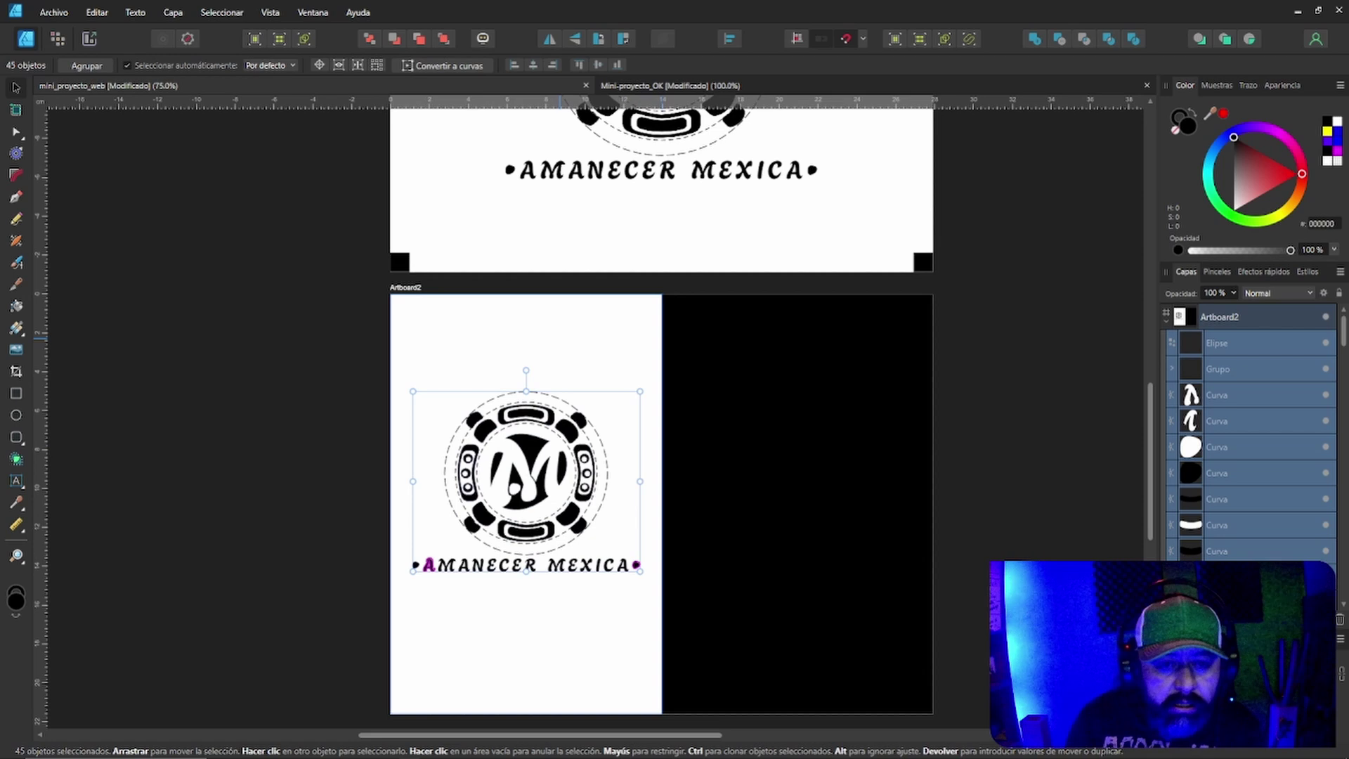
# Delete the dashed guide circles around the emblem of the logo copy on Artboard2.
pyautogui.click(560, 338)
pyautogui.click(556, 398)
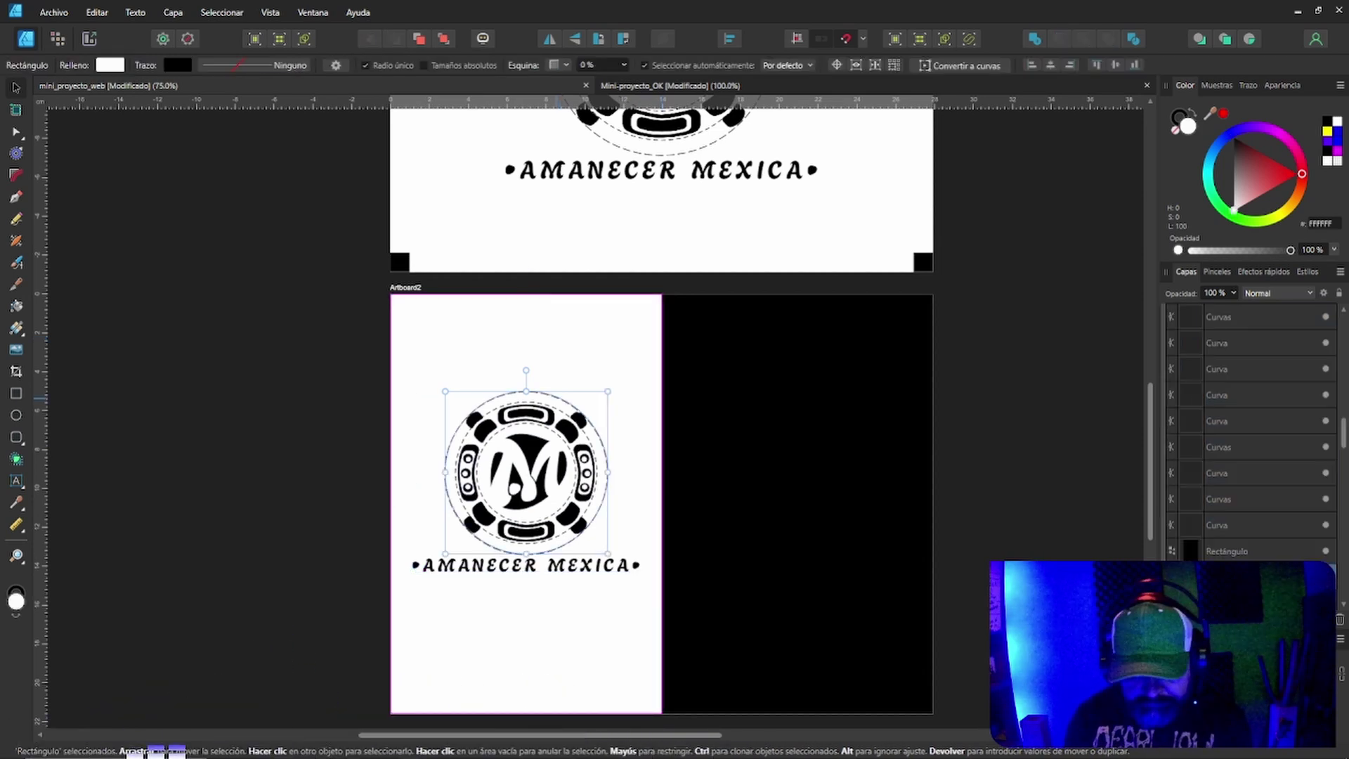
pyautogui.press('Delete')
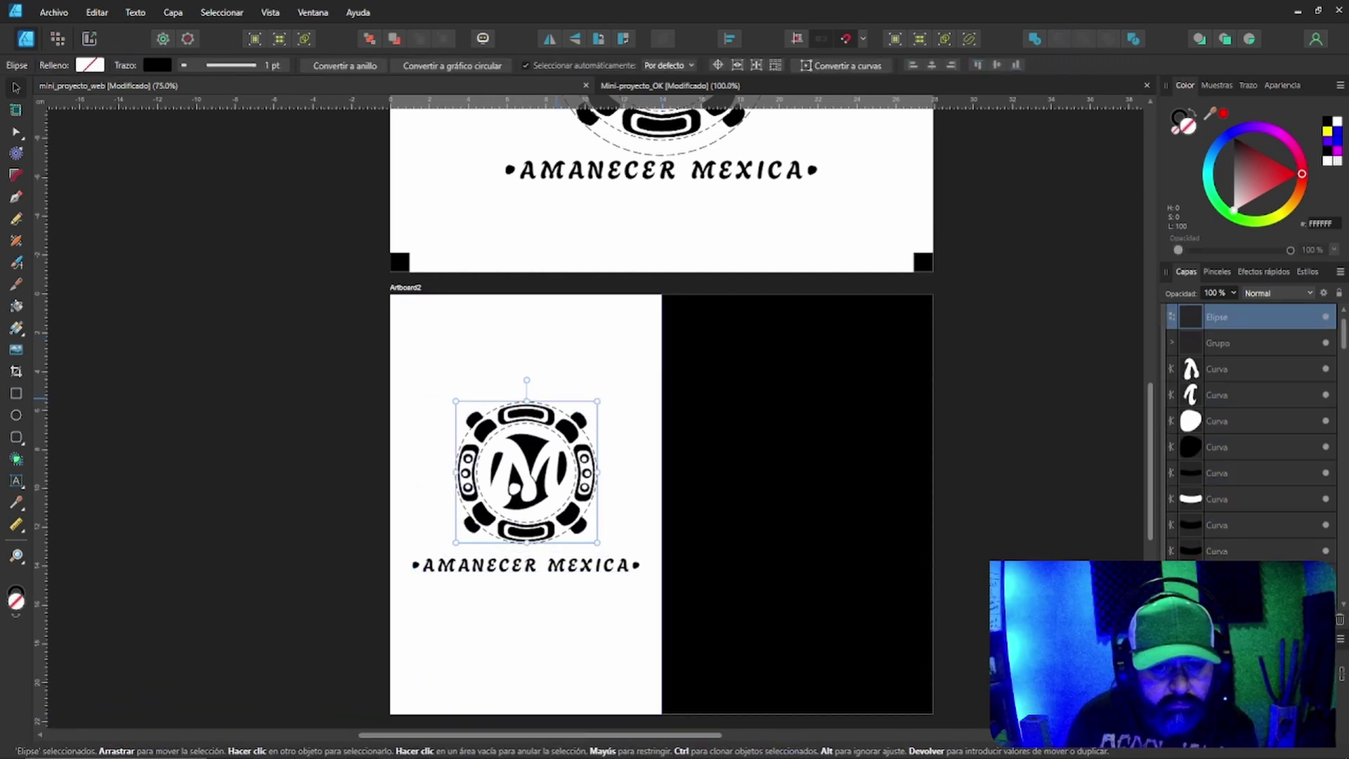
pyautogui.press('Delete')
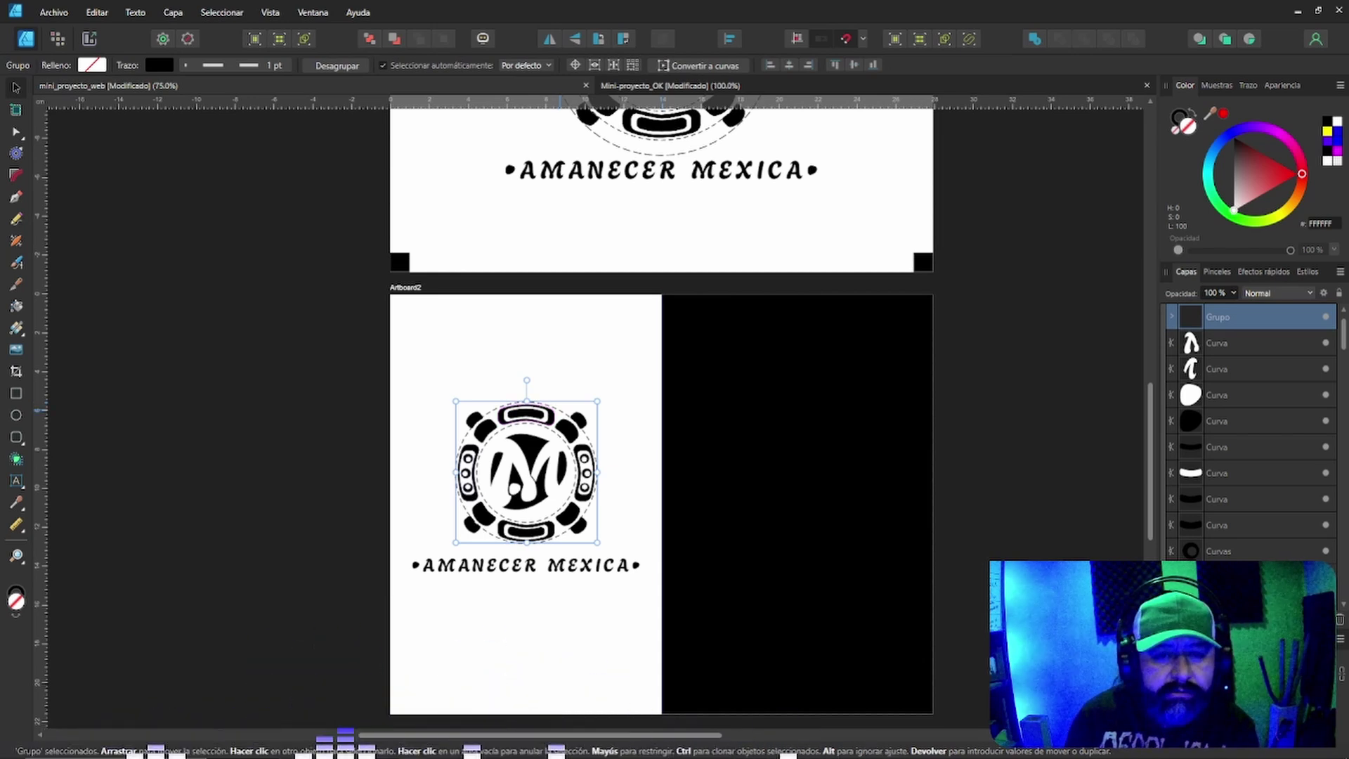
pyautogui.press('Delete')
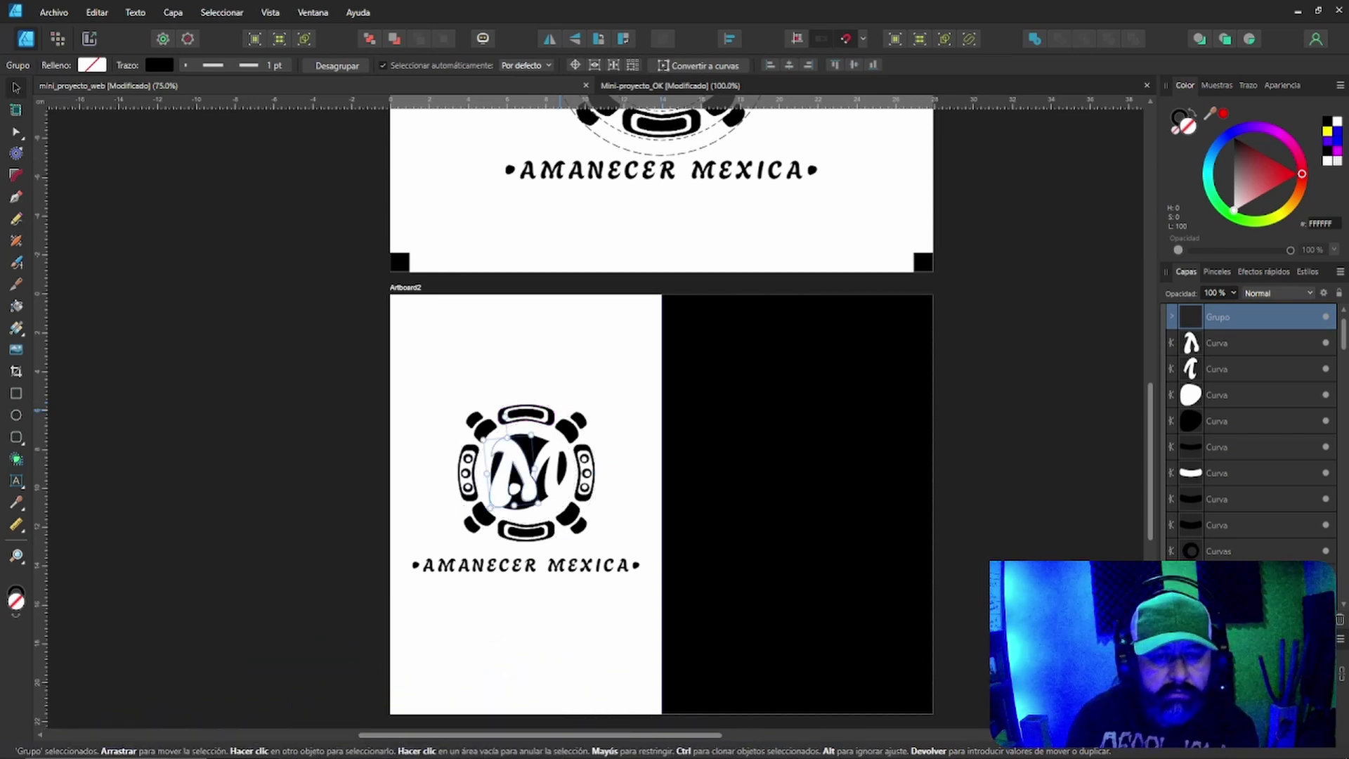
# Save the document and lock the white and black background rectangles on Artboard2.
pyautogui.click(449, 356)
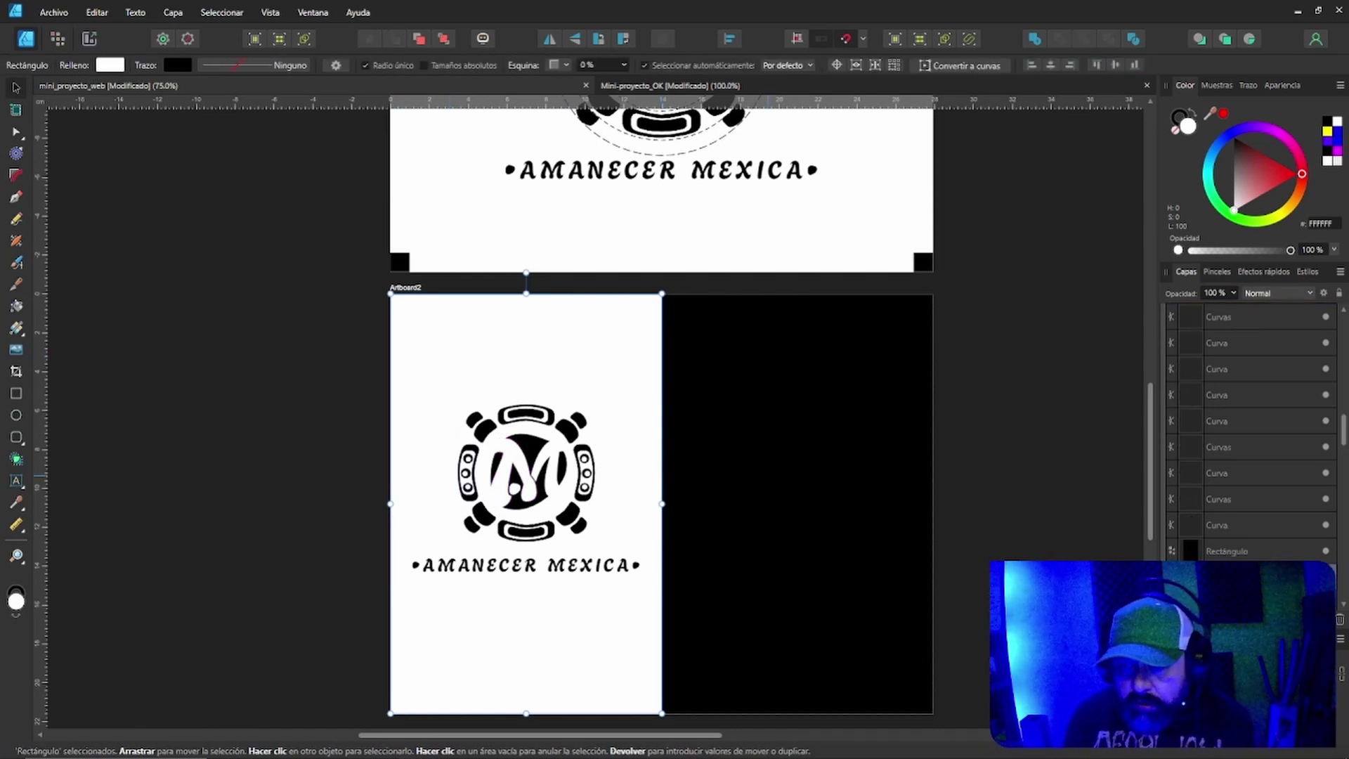
pyautogui.hotkey('ctrl', 's')
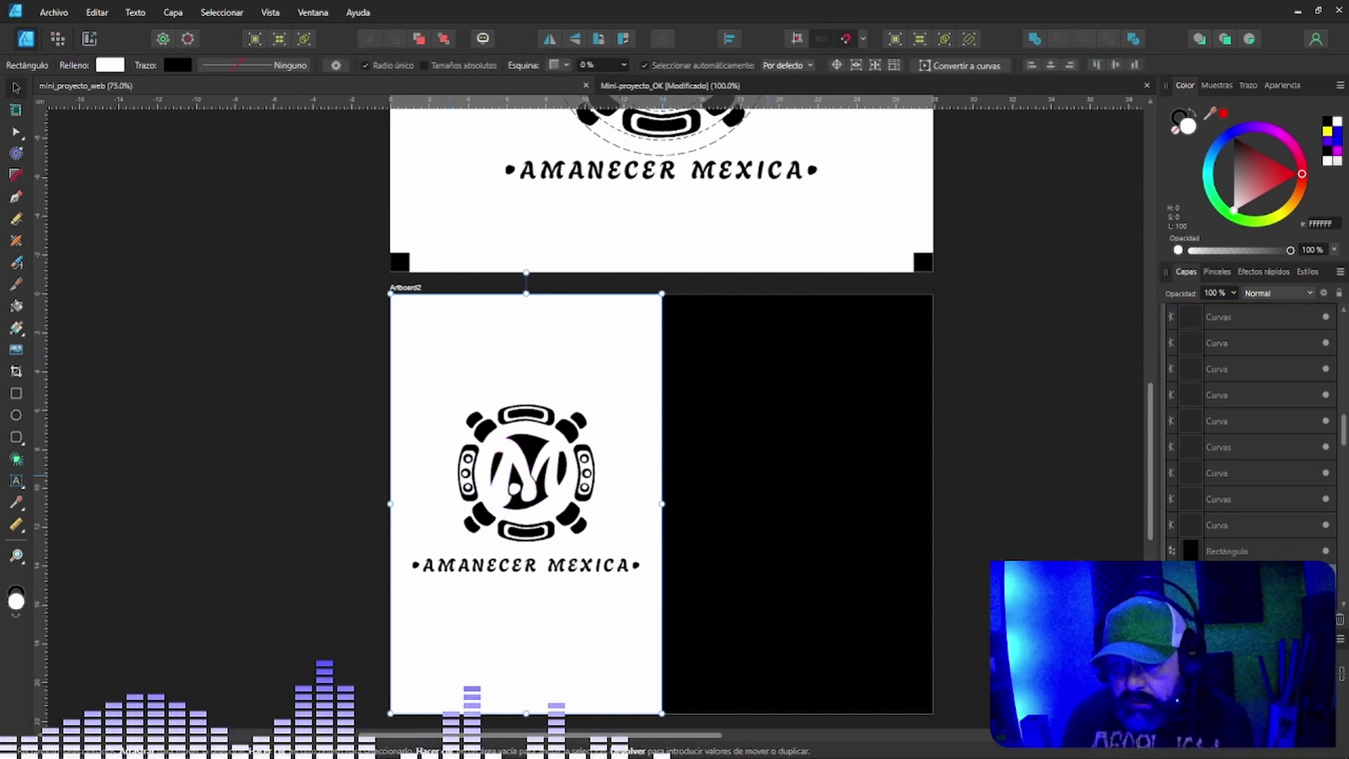
pyautogui.hotkey('ctrl', 'l')
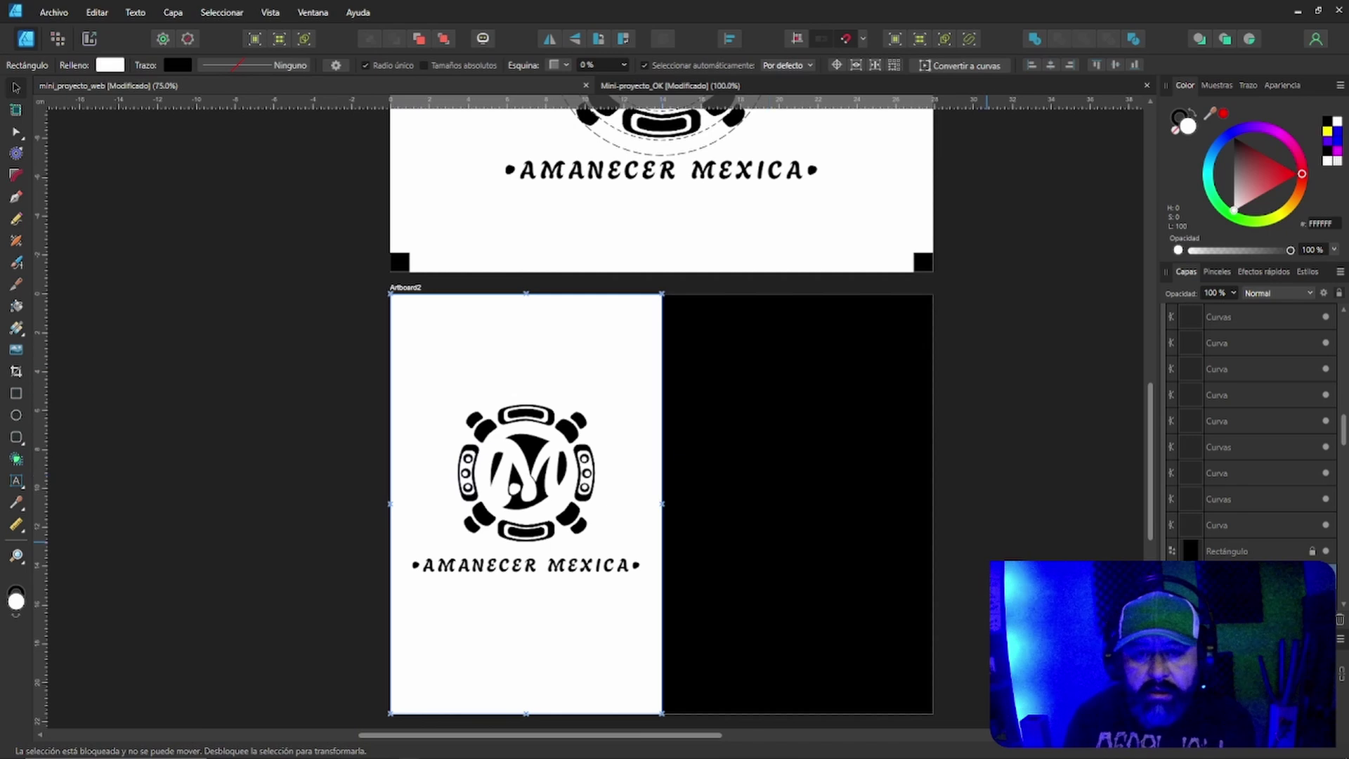
pyautogui.click(1126, 536)
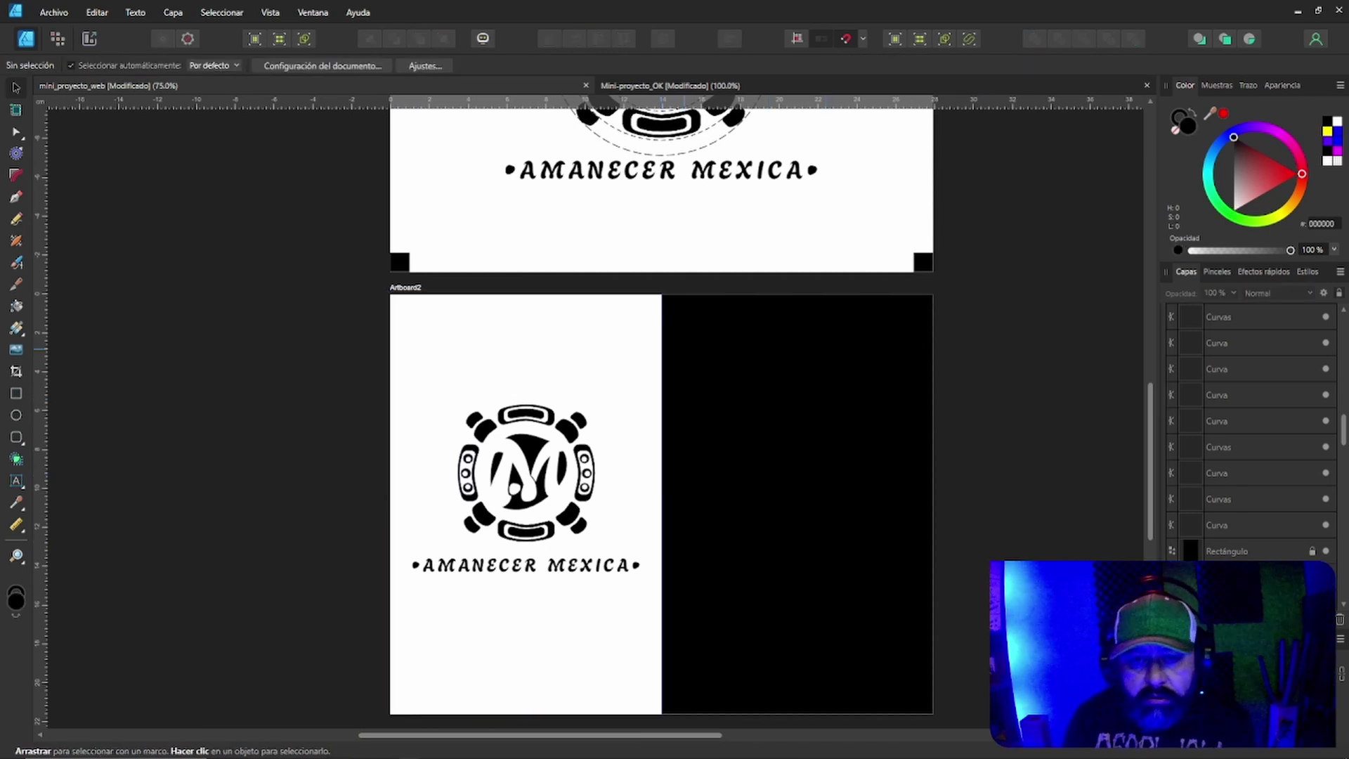
# Duplicate the whole logo on the white half and place the copy centred on Artboard2's black half.
pyautogui.moveTo(405, 389); pyautogui.dragTo(668, 632)
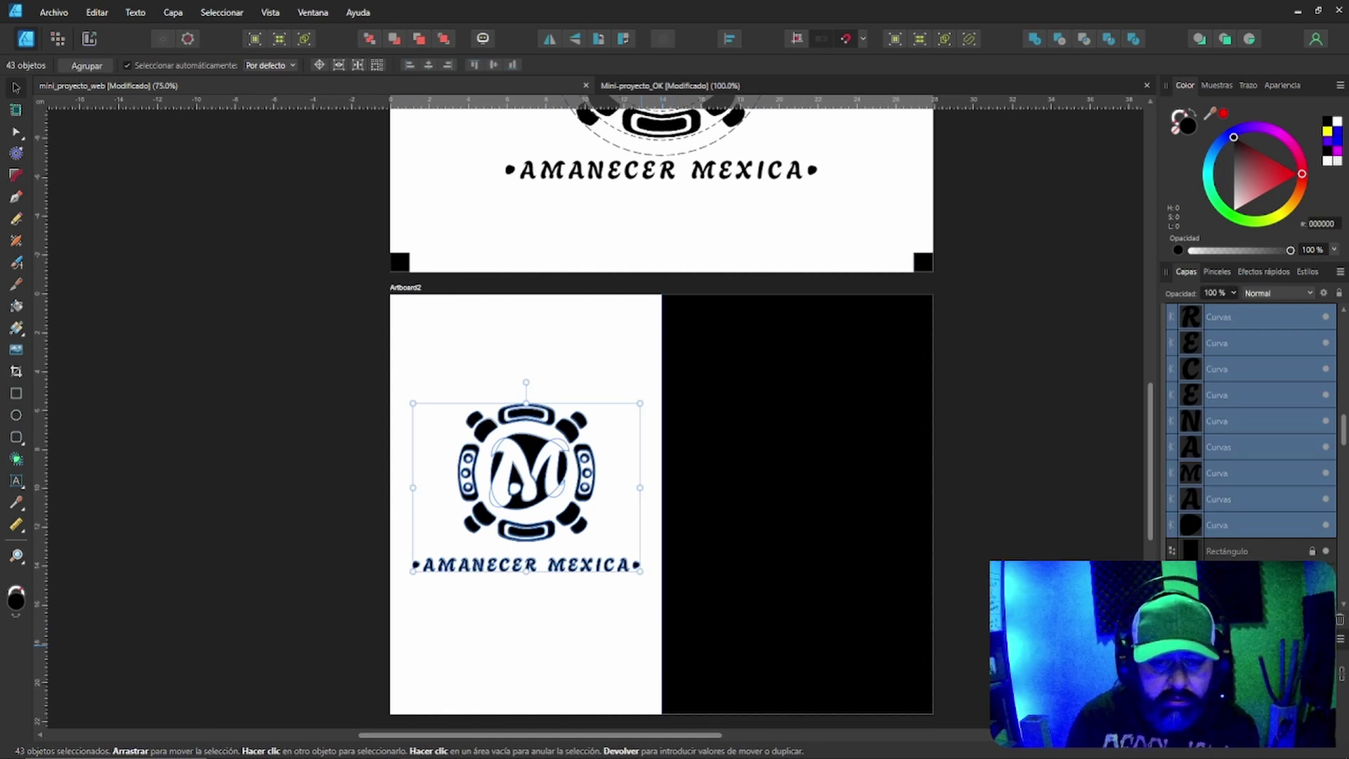
pyautogui.hotkey('ctrl', 'j')
pyautogui.moveTo(526, 487)
pyautogui.mouseDown()
pyautogui.moveTo(790, 503)
pyautogui.moveTo(793, 450)
pyautogui.mouseUp()
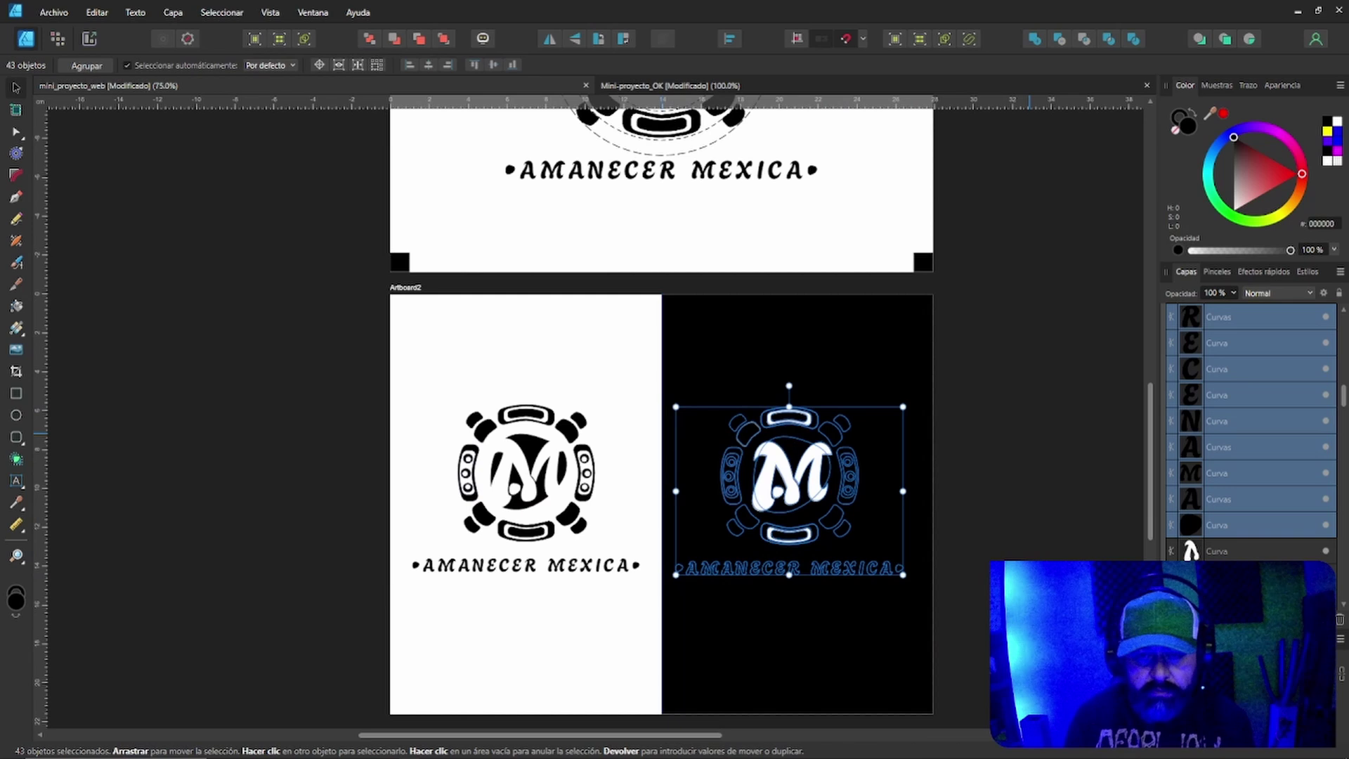
pyautogui.click(899, 568)
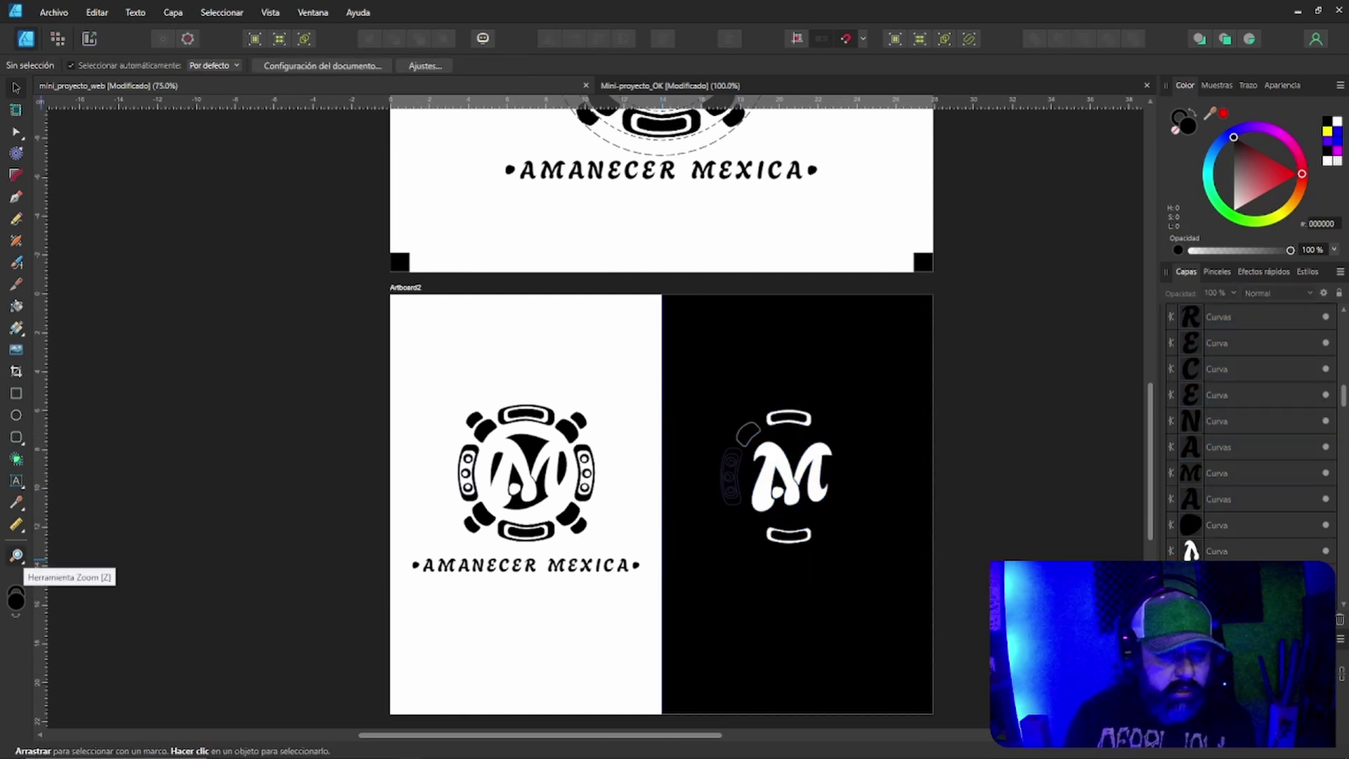
# Fill the left-hand ornament with the three rings in the logo copy on Artboard2's black half with white.
pyautogui.click(16, 555)
pyautogui.click(816, 466)
pyautogui.click(808, 472)
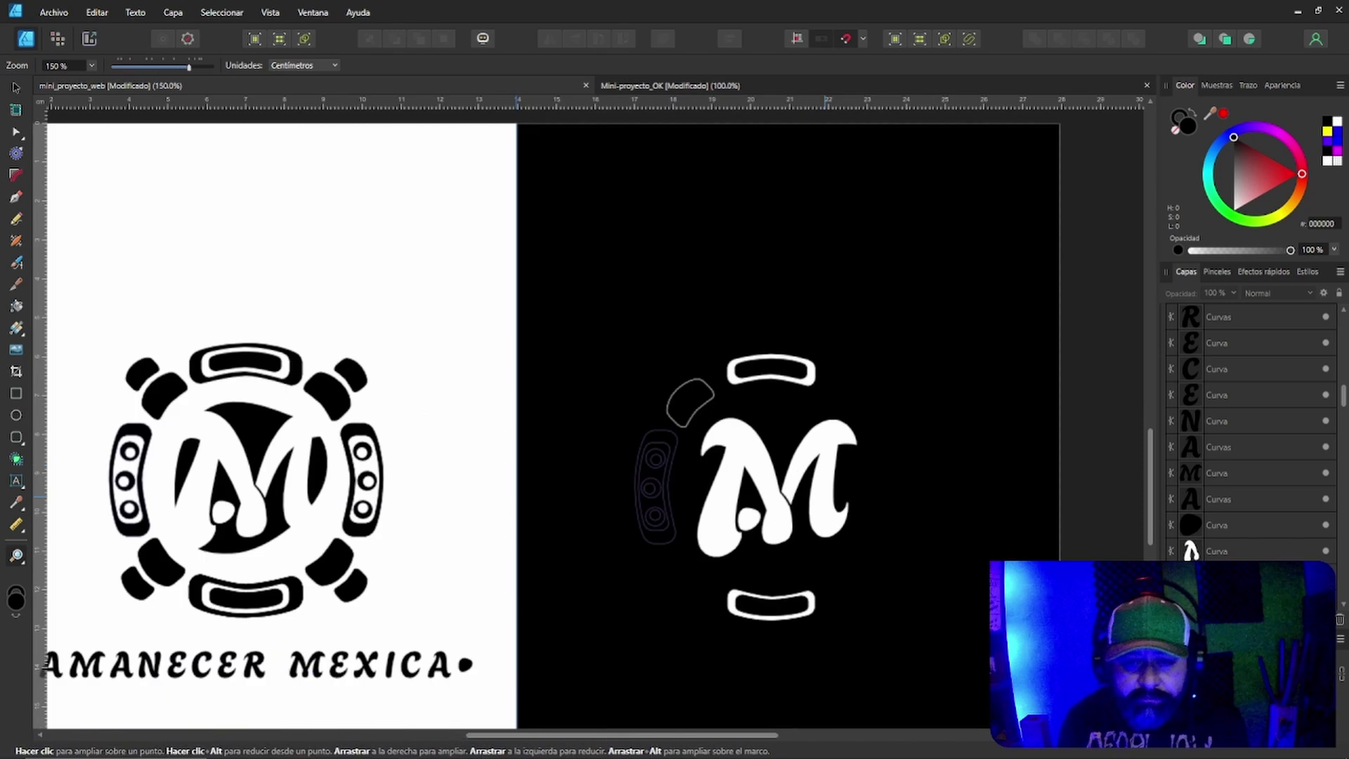
pyautogui.click(808, 472)
pyautogui.scroll(-2, 828, 499)
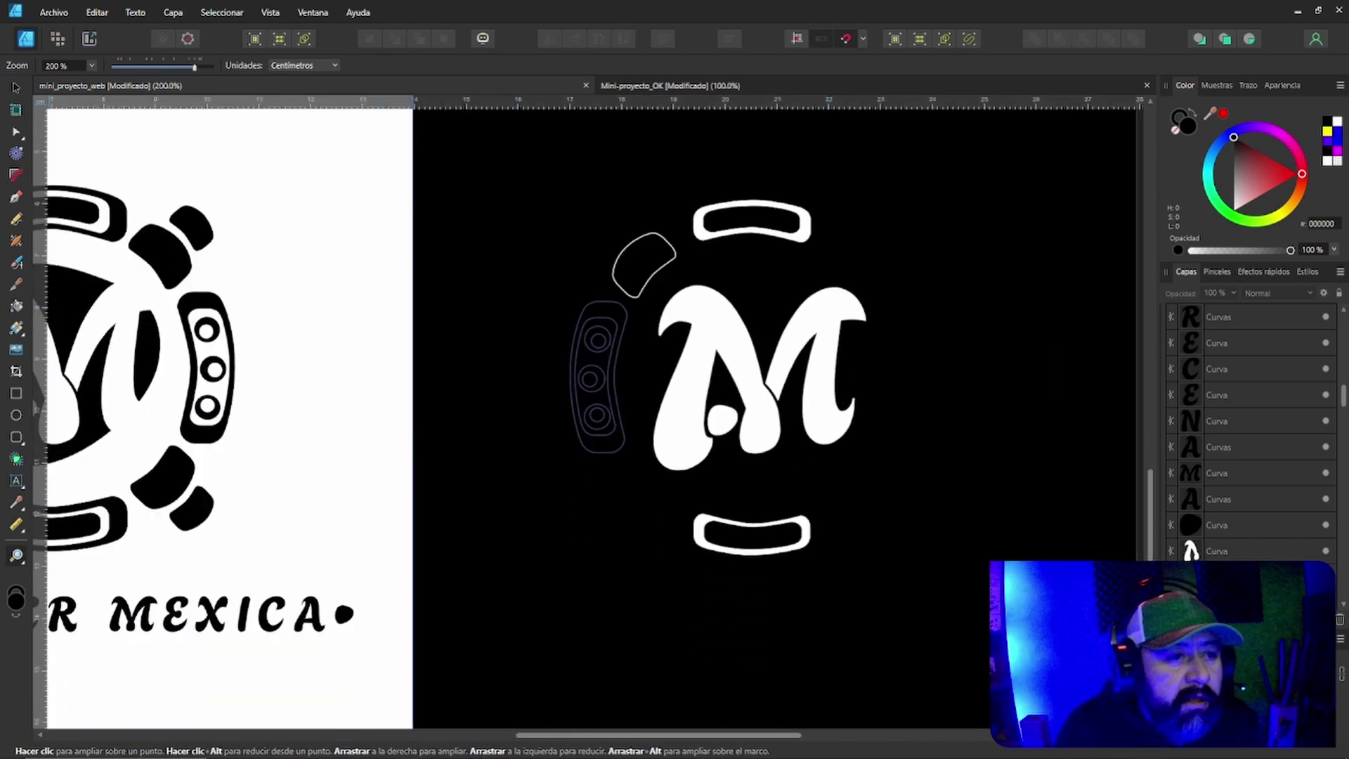
pyautogui.press('v')
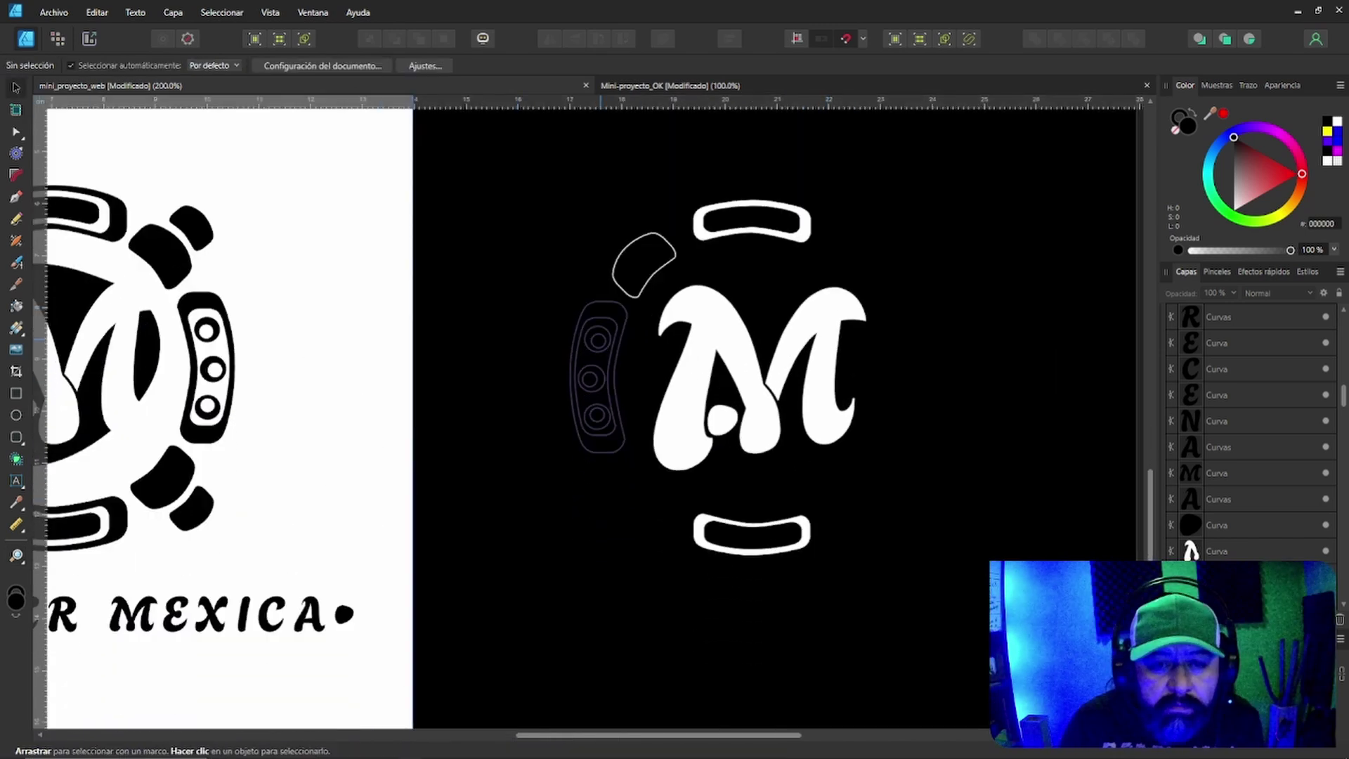
pyautogui.click(601, 340)
pyautogui.click(643, 362)
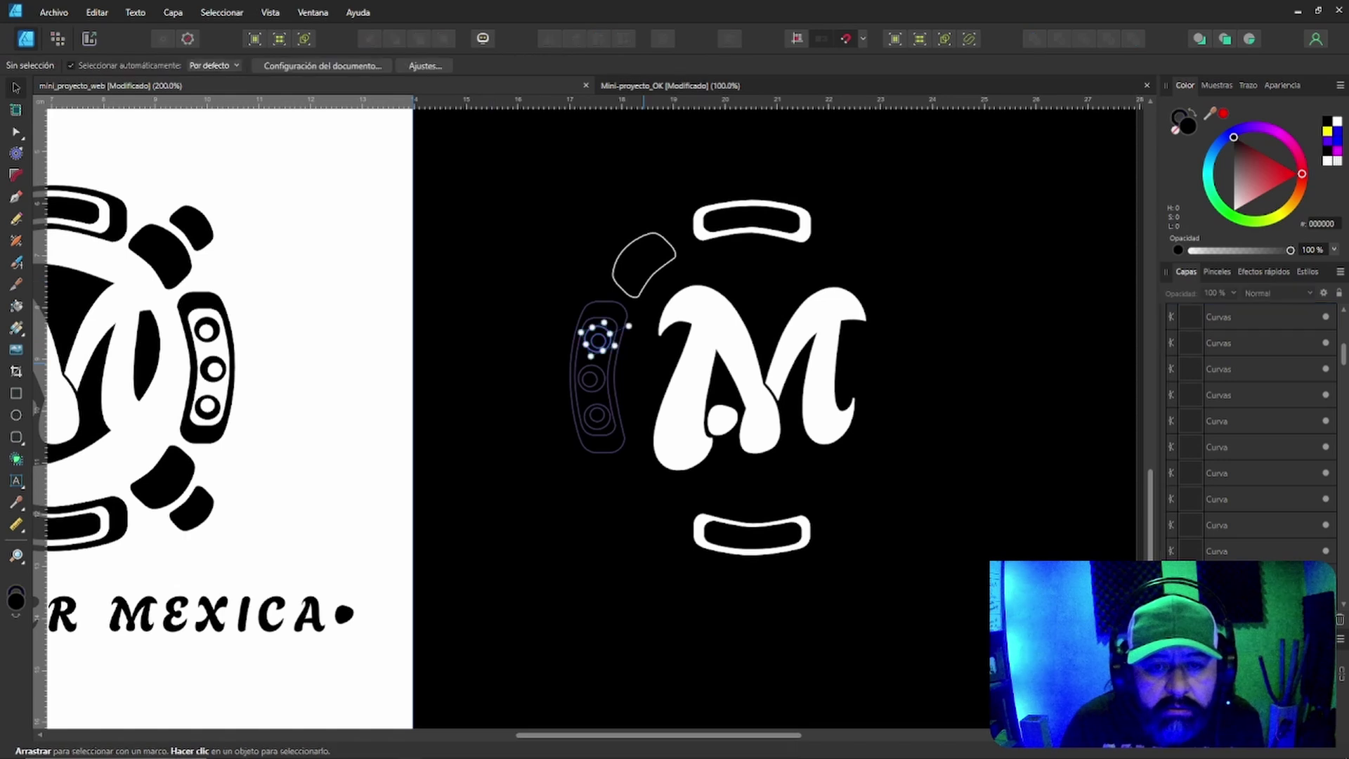
pyautogui.click(597, 341)
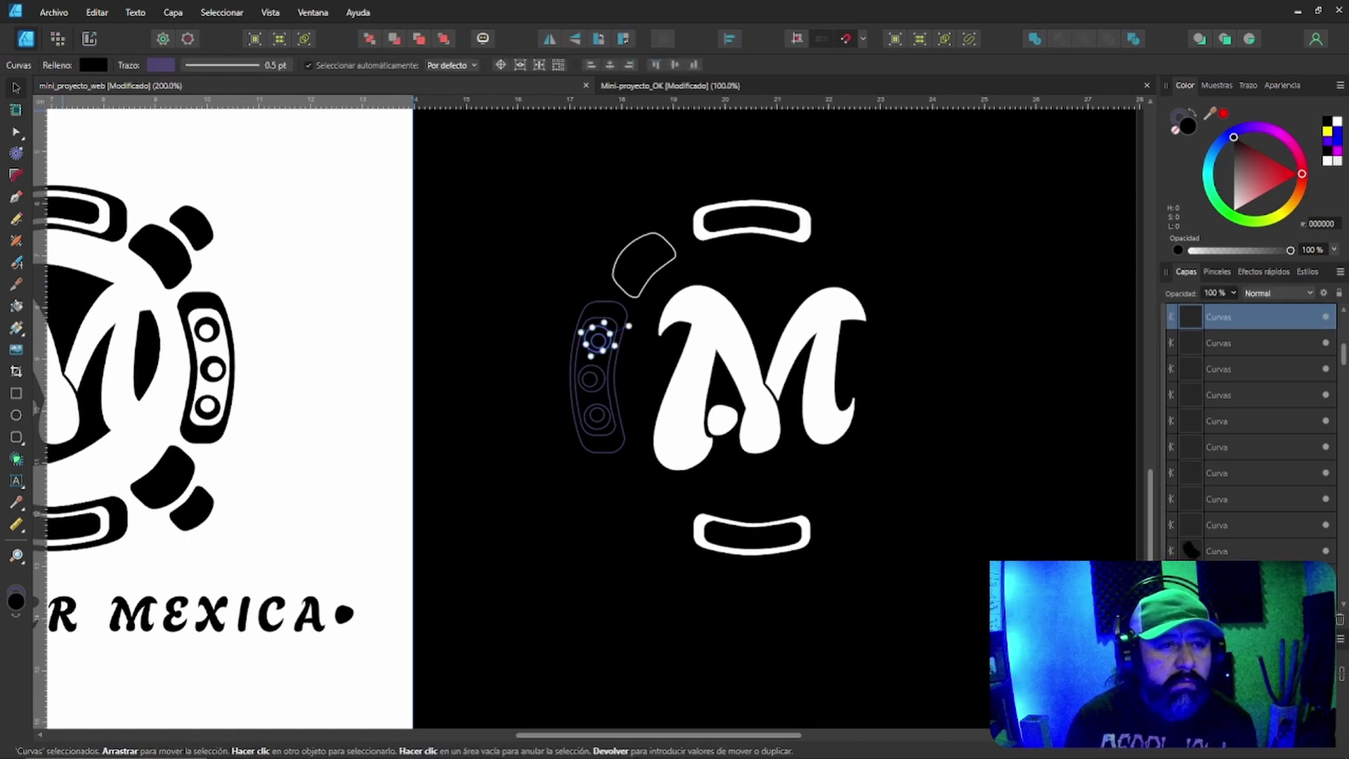
pyautogui.click(629, 325)
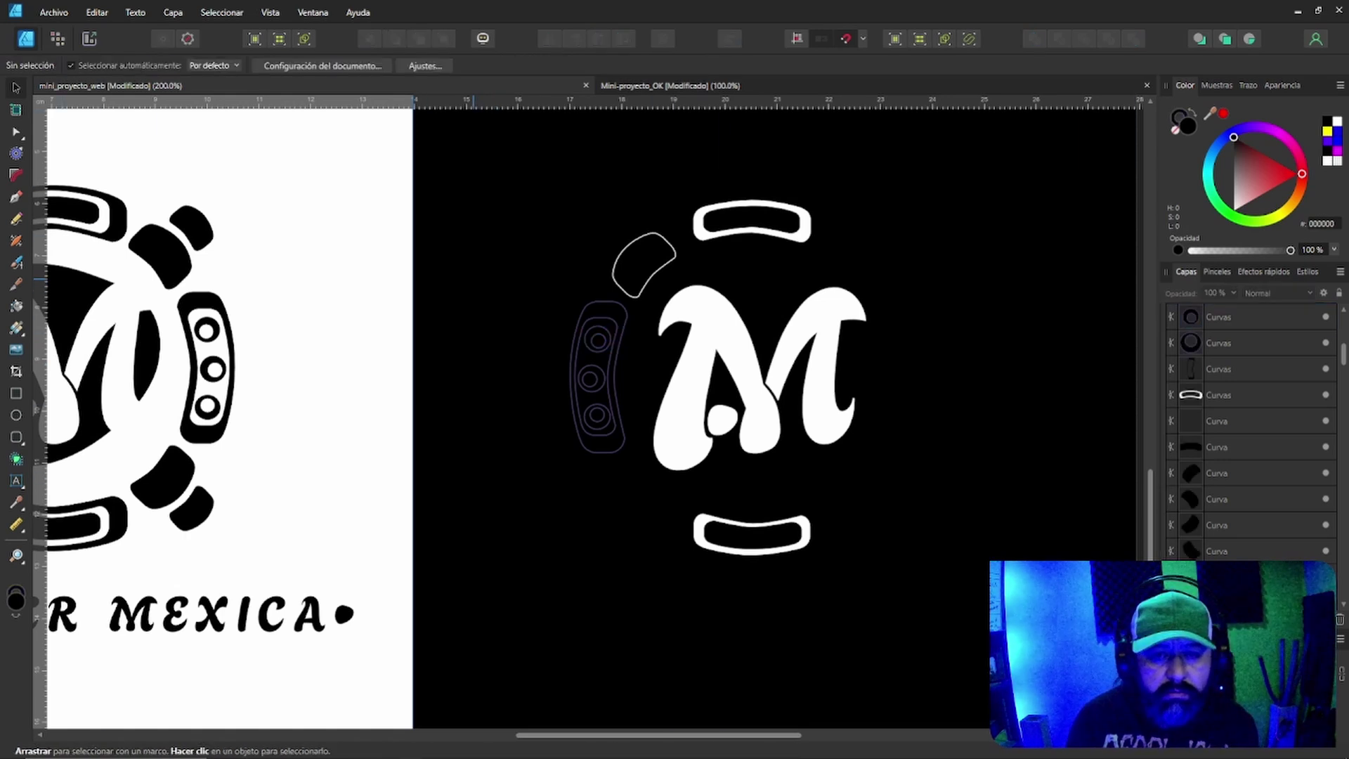
pyautogui.moveTo(472, 278); pyautogui.dragTo(664, 503)
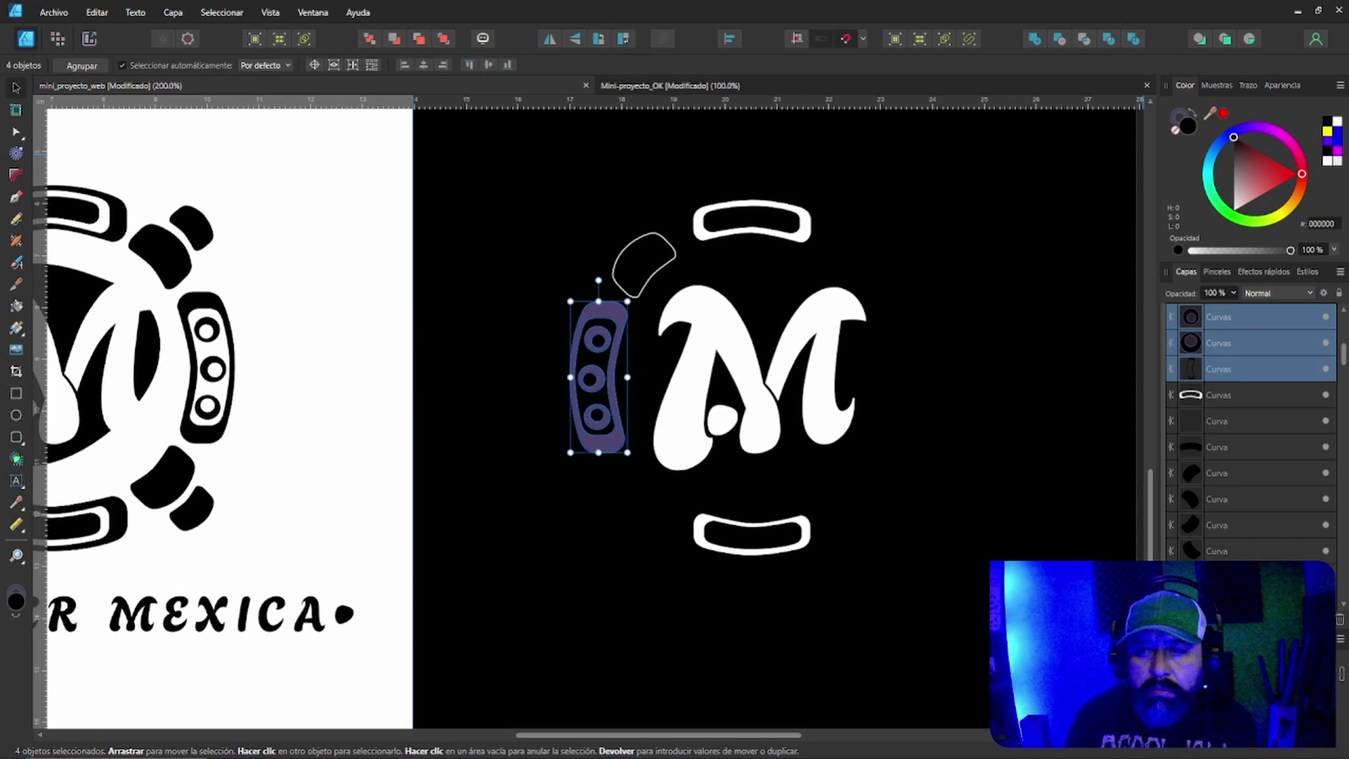
pyautogui.hotkey('shift', 'x')
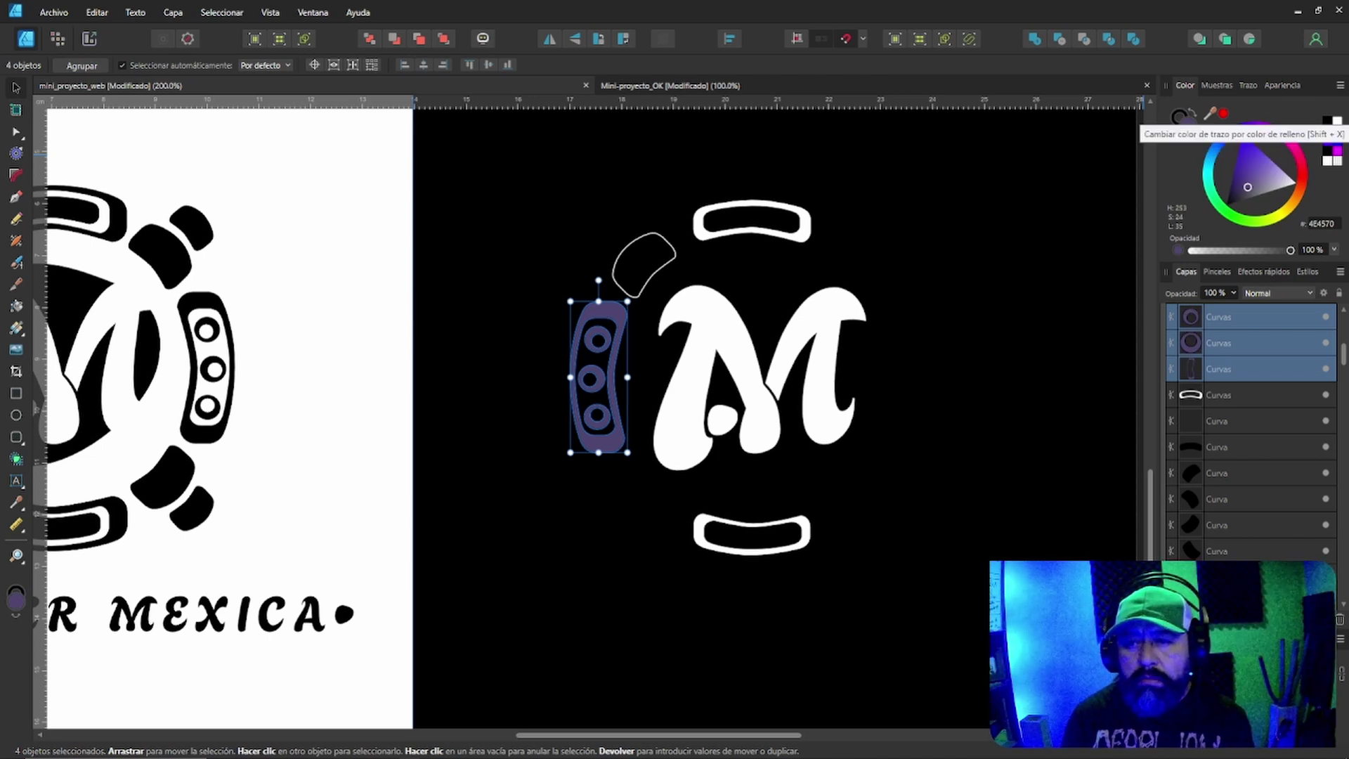
pyautogui.click(1193, 112)
pyautogui.click(1324, 121)
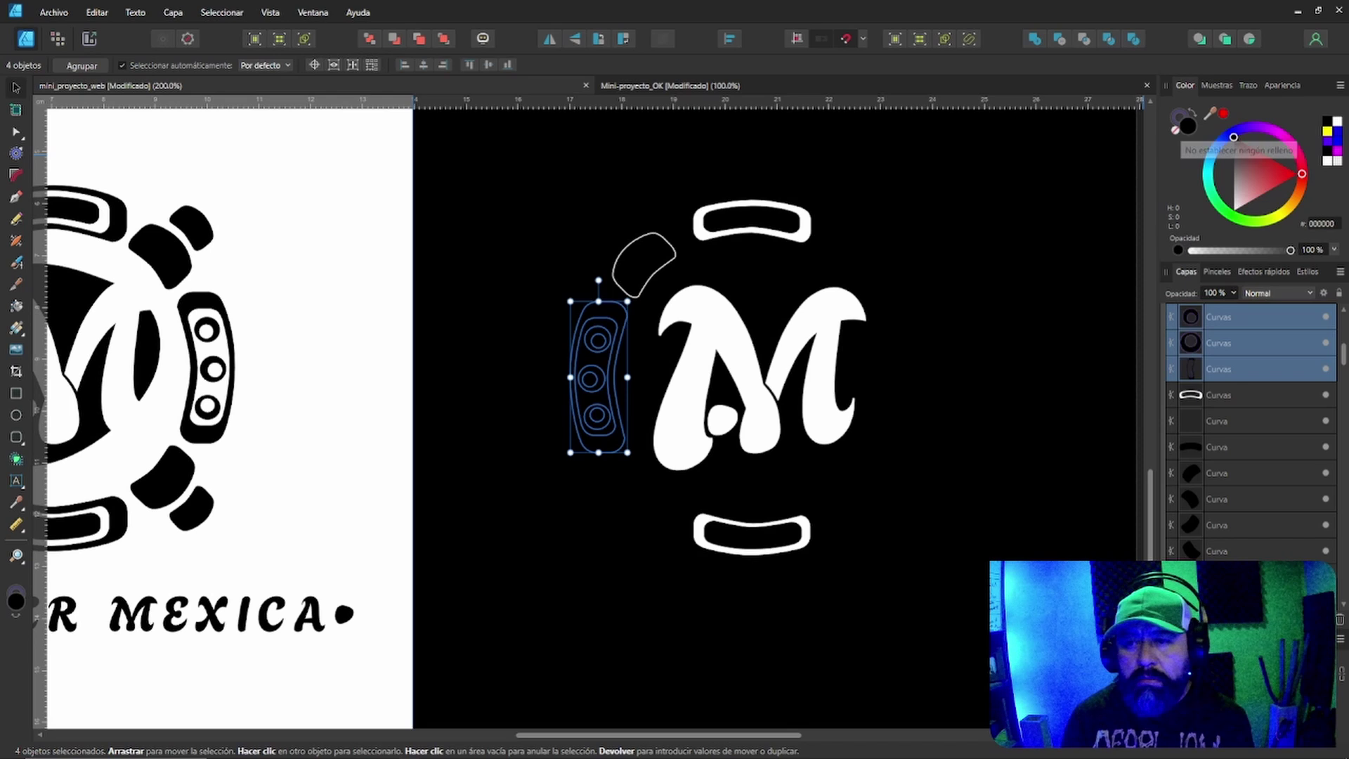
pyautogui.click(1175, 130)
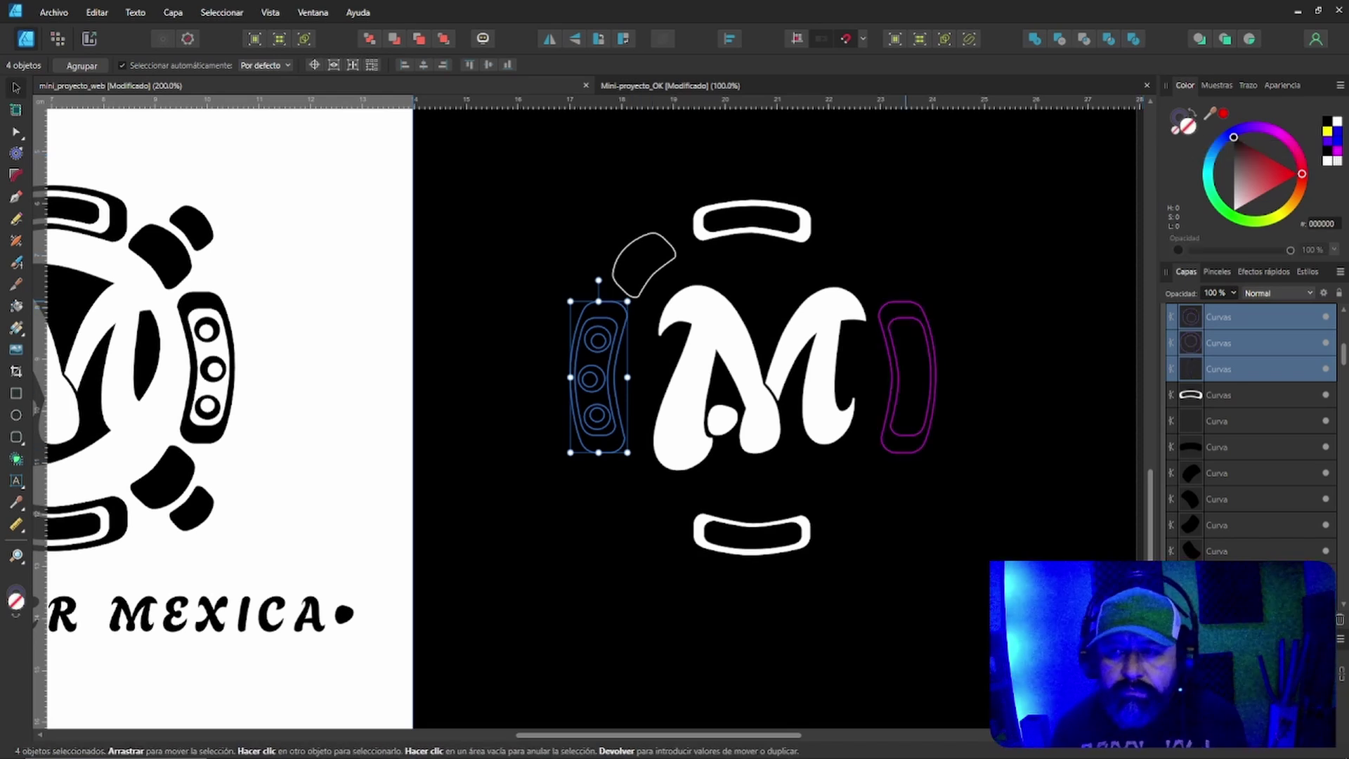
pyautogui.click(1336, 121)
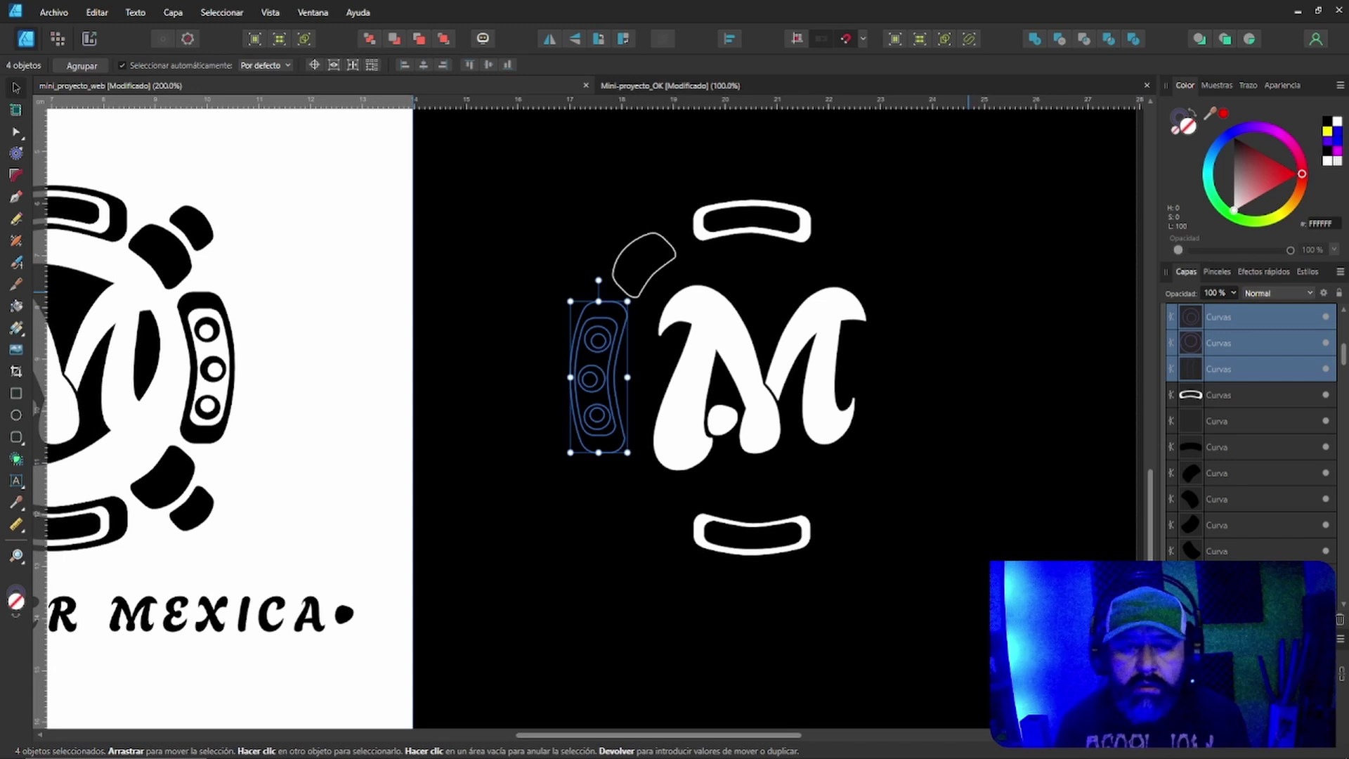
pyautogui.click(1336, 120)
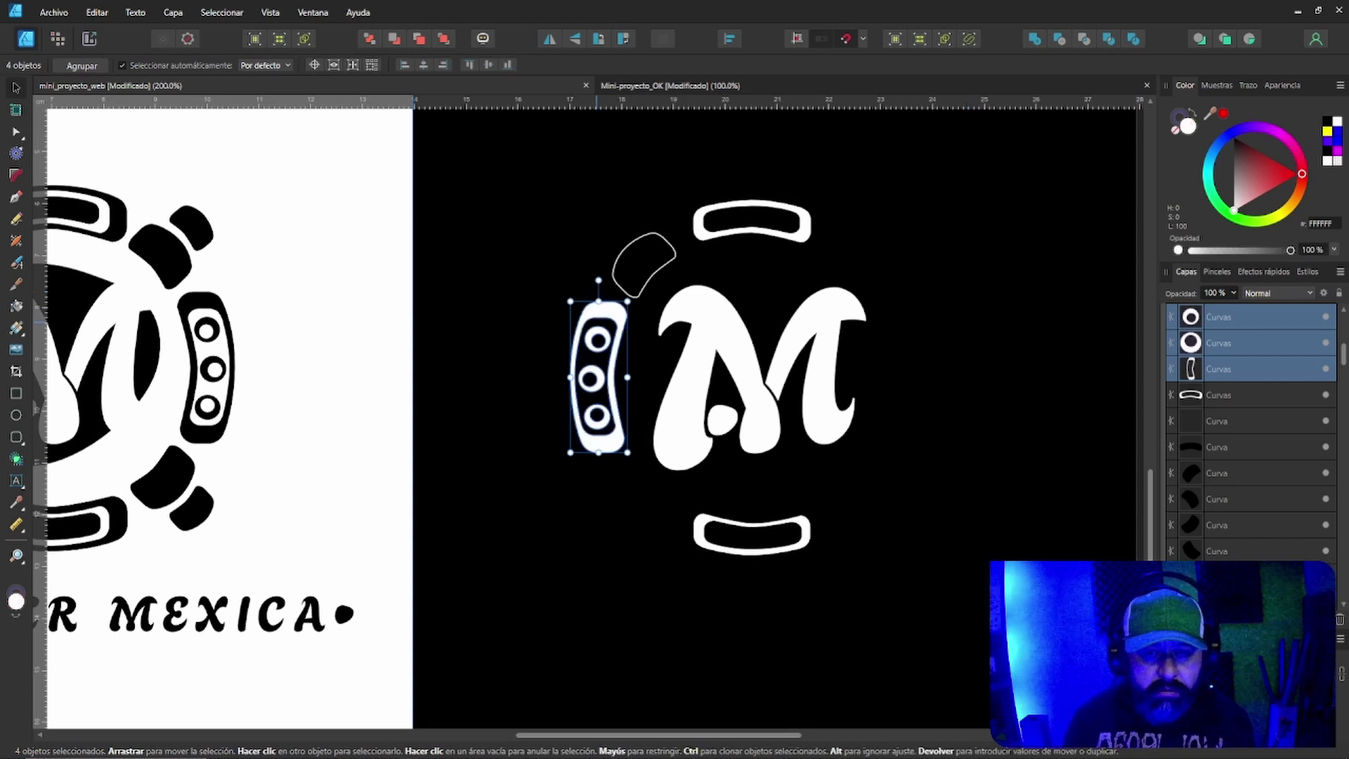
# Swap fill and stroke on the emblem's upper-left inner curved block so that it is filled white.
pyautogui.click(534, 191)
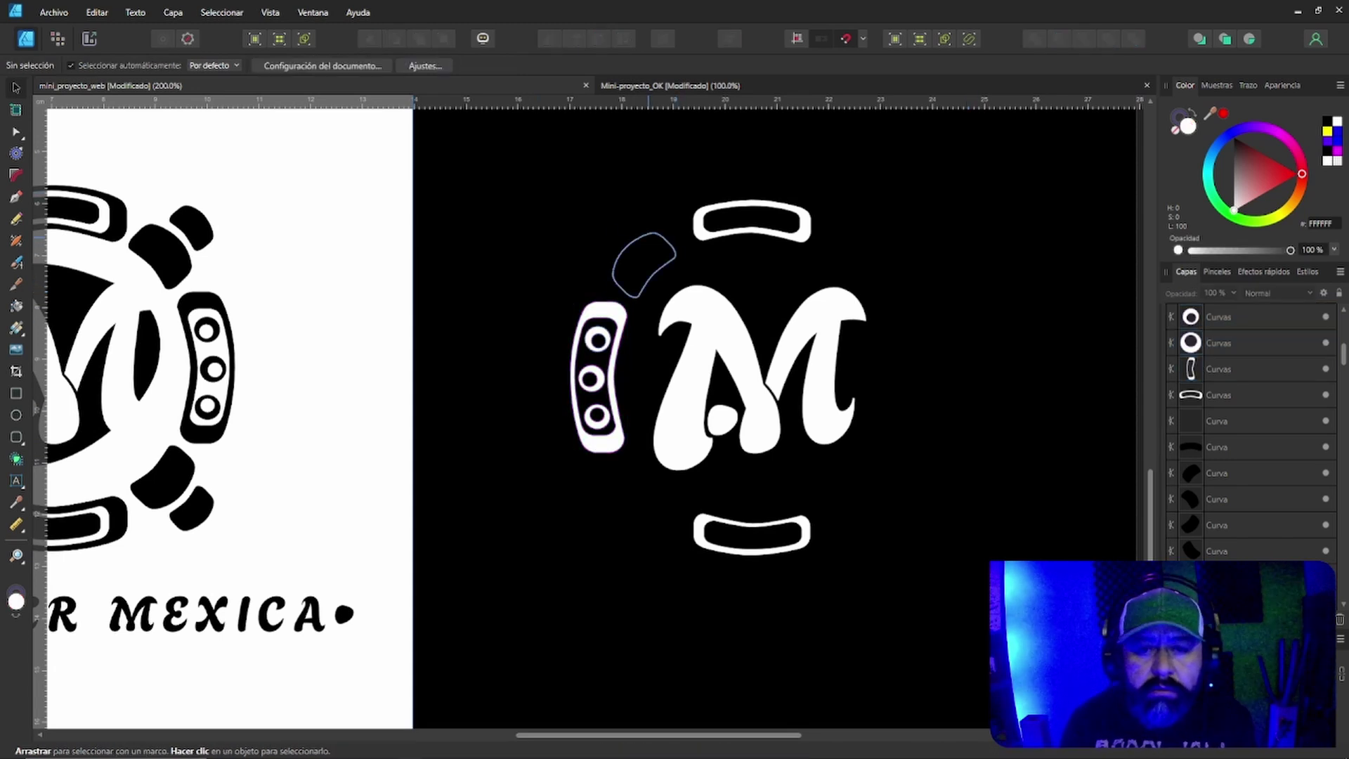
pyautogui.click(643, 264)
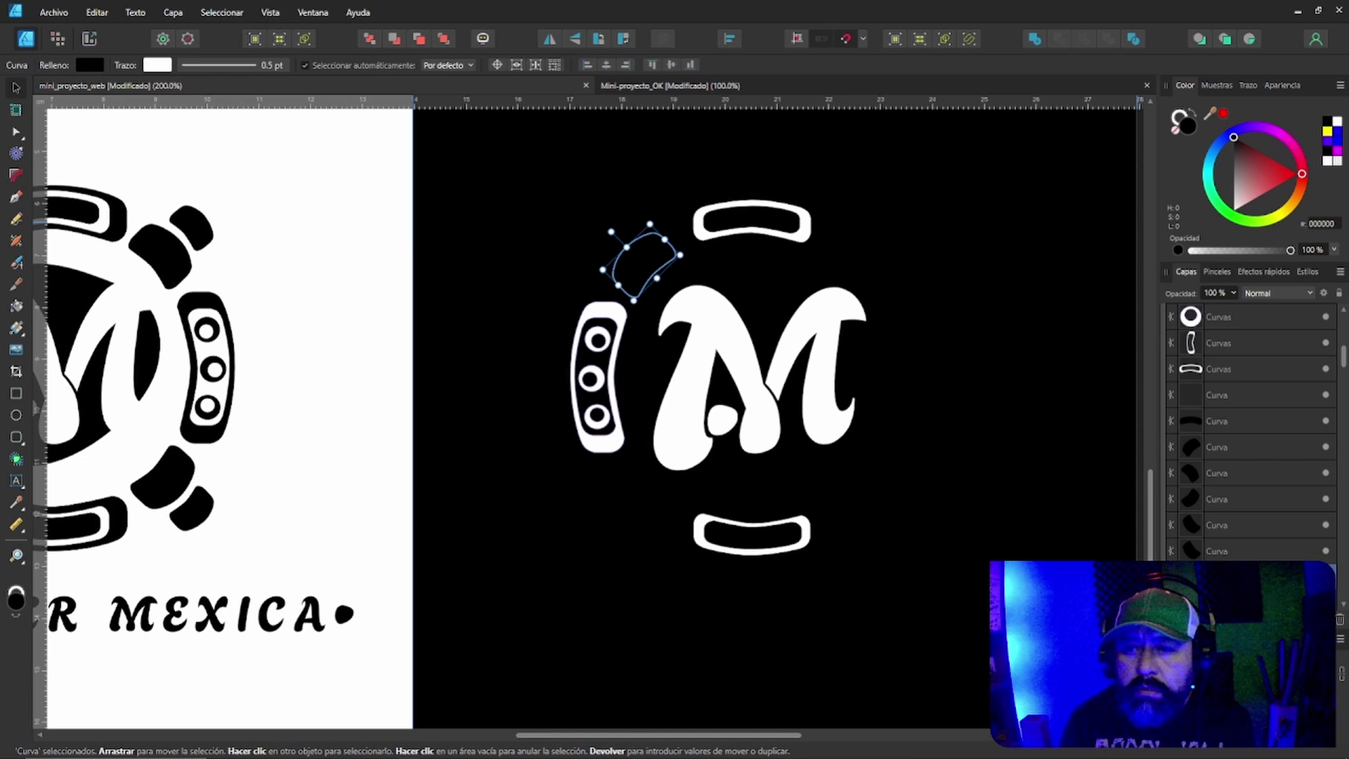
pyautogui.click(1175, 130)
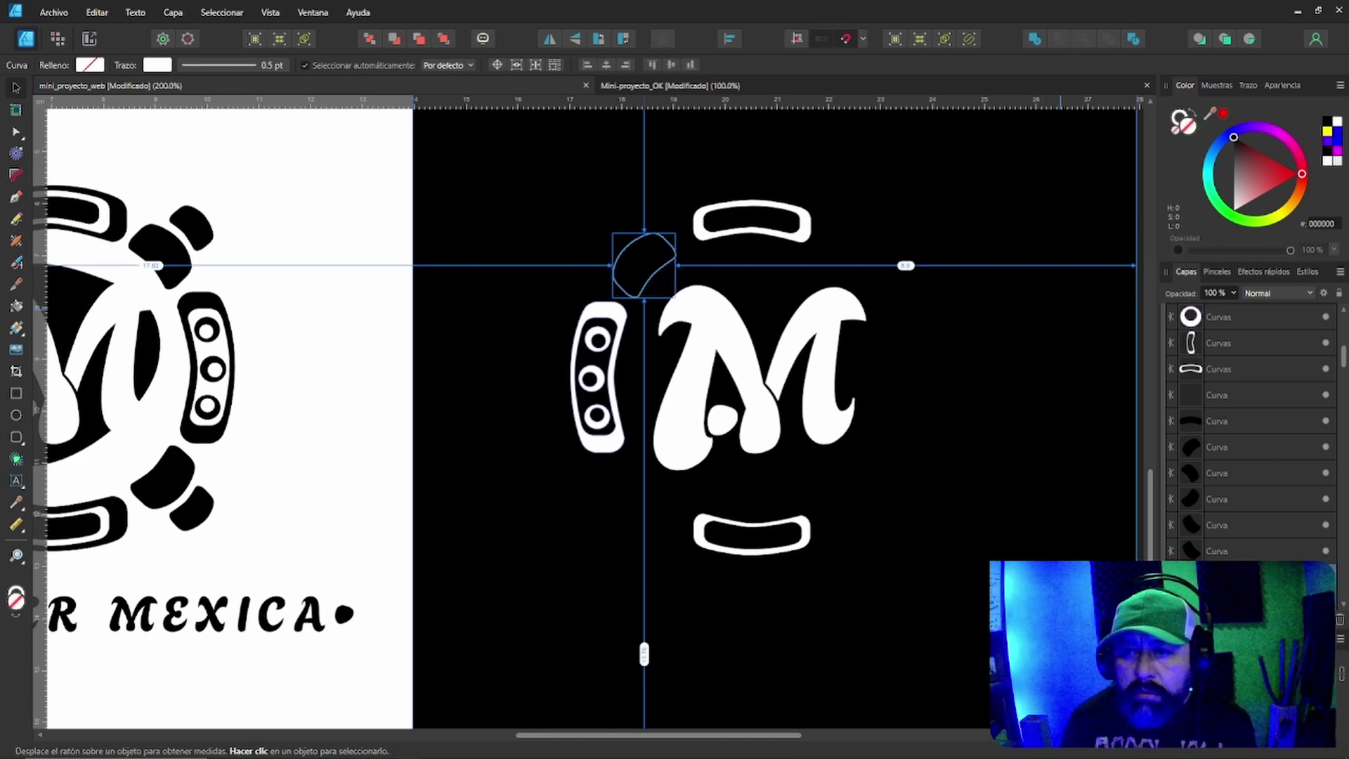
pyautogui.hotkey('ctrl', 'z')
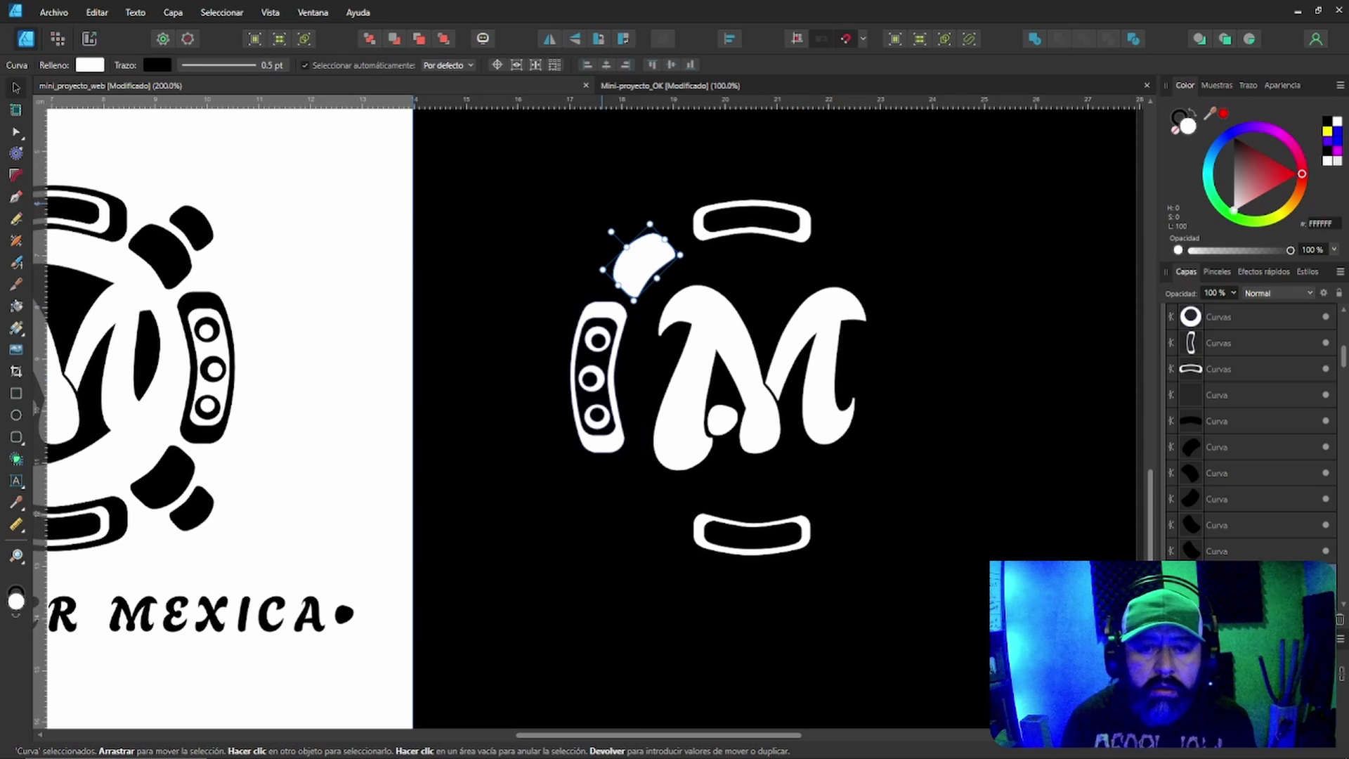
# Give the emblem's upper-left outer curved block a white fill and no stroke.
pyautogui.click(612, 235)
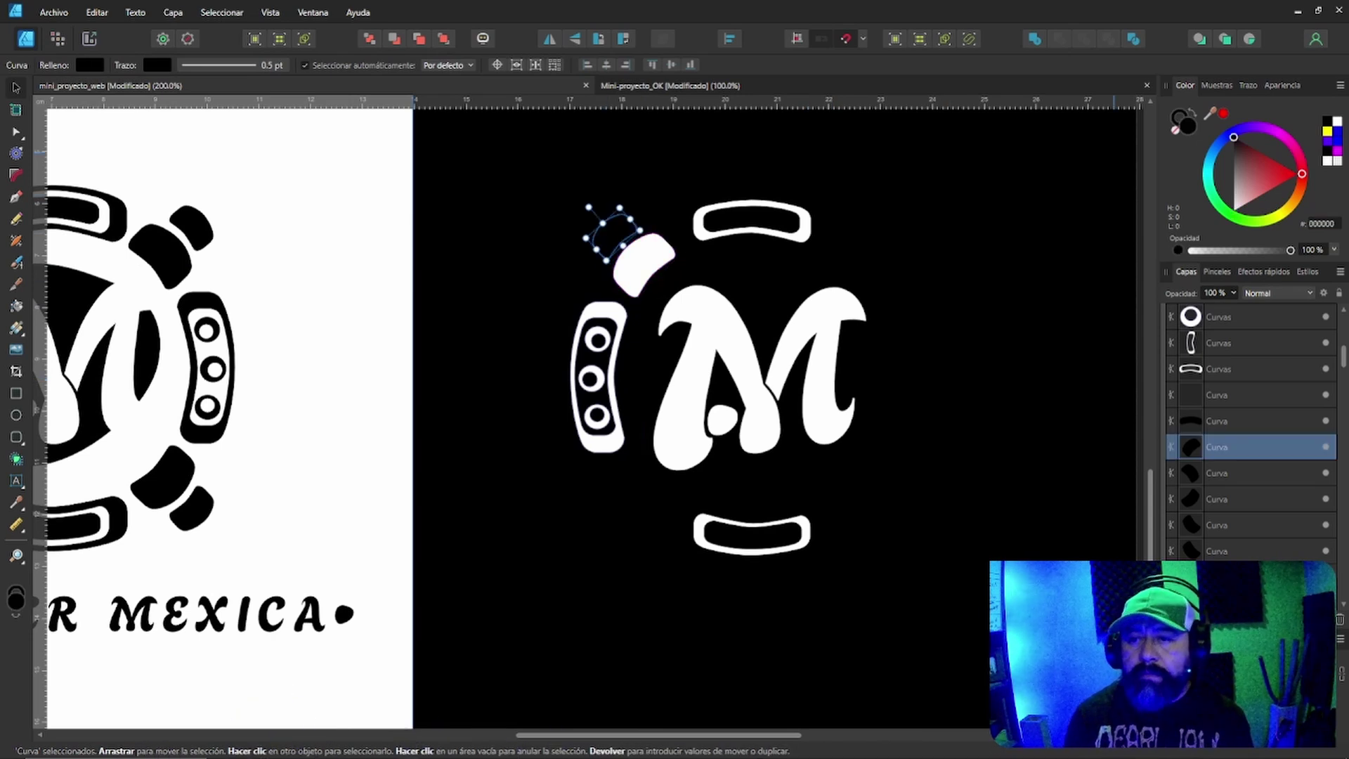
pyautogui.hotkey('ctrl', 'shift', 'v')
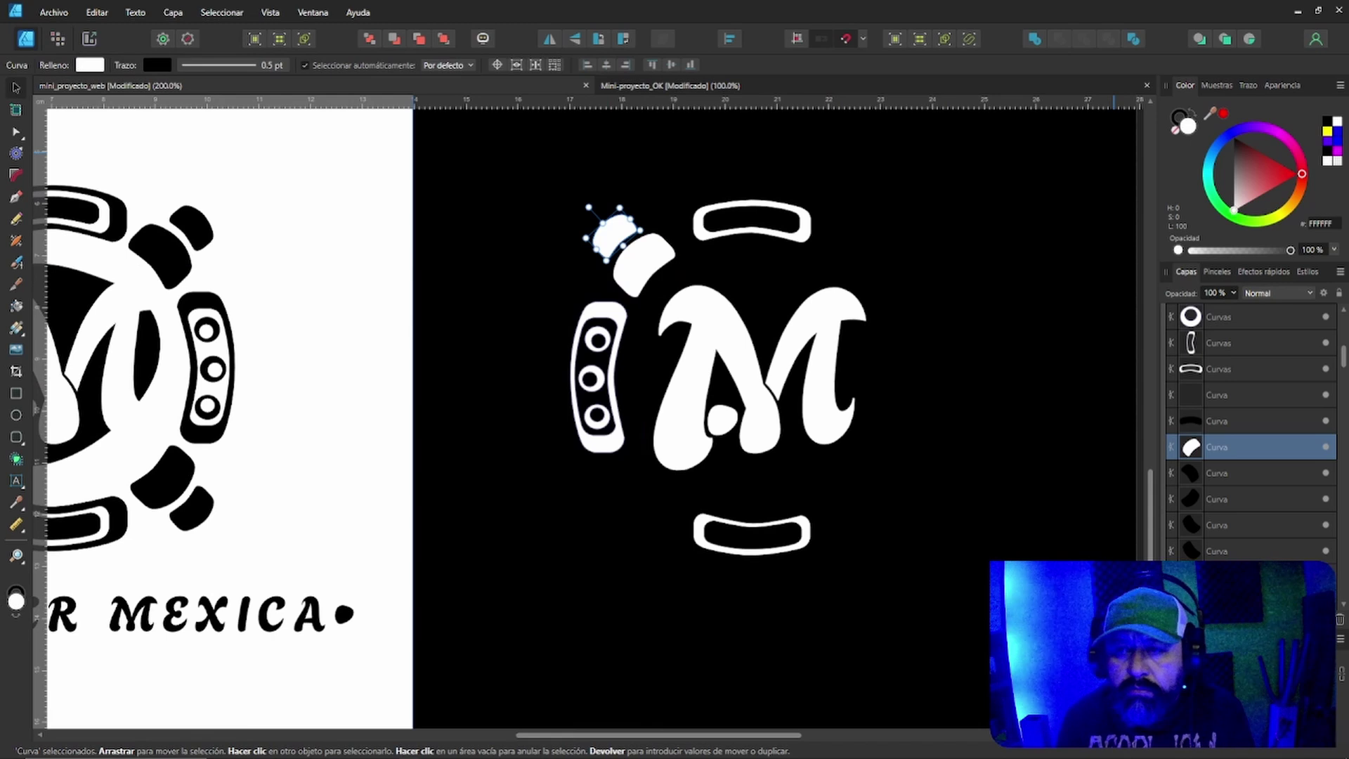
pyautogui.hotkey('shift', 'x')
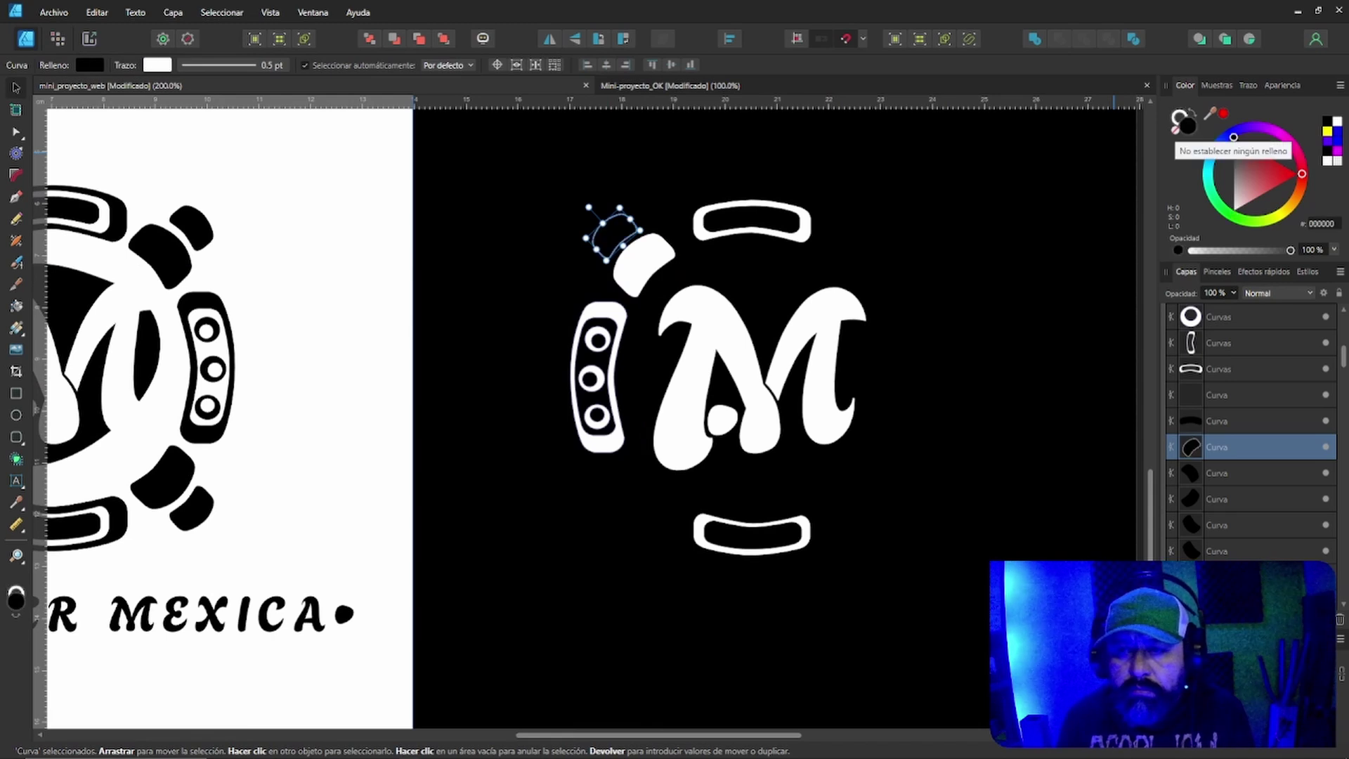
pyautogui.click(1175, 129)
pyautogui.hotkey('shift', 'x')
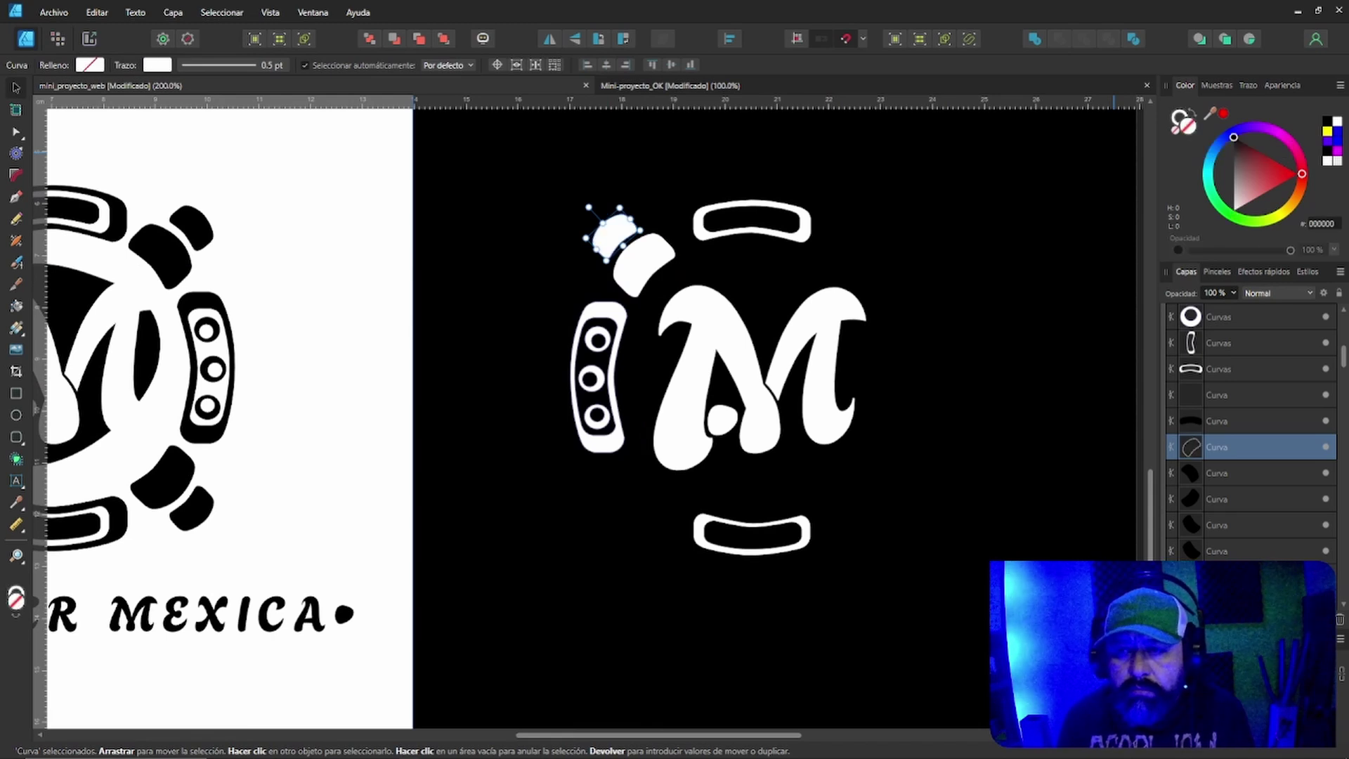
pyautogui.hotkey('shift', 'x')
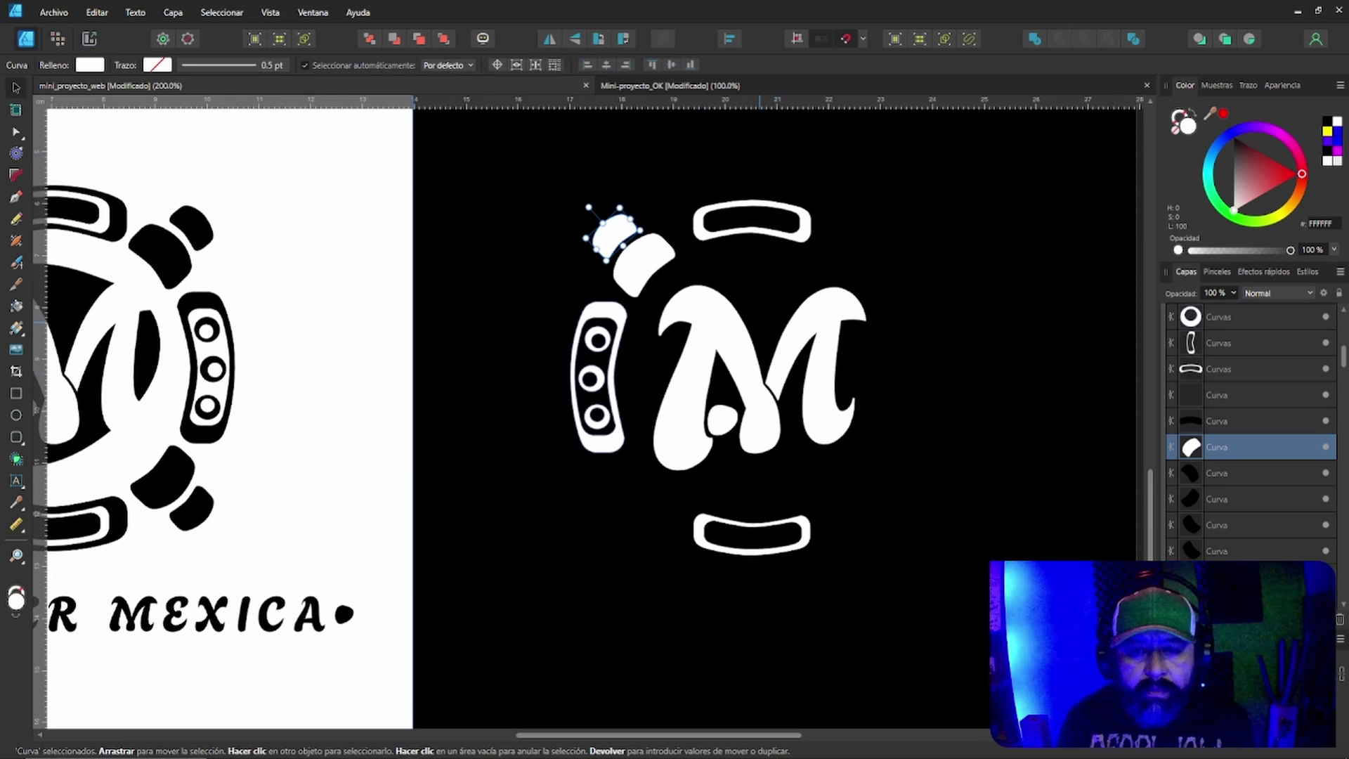
# Fill the rounded shape behind the M on the black half with white.
pyautogui.click(759, 323)
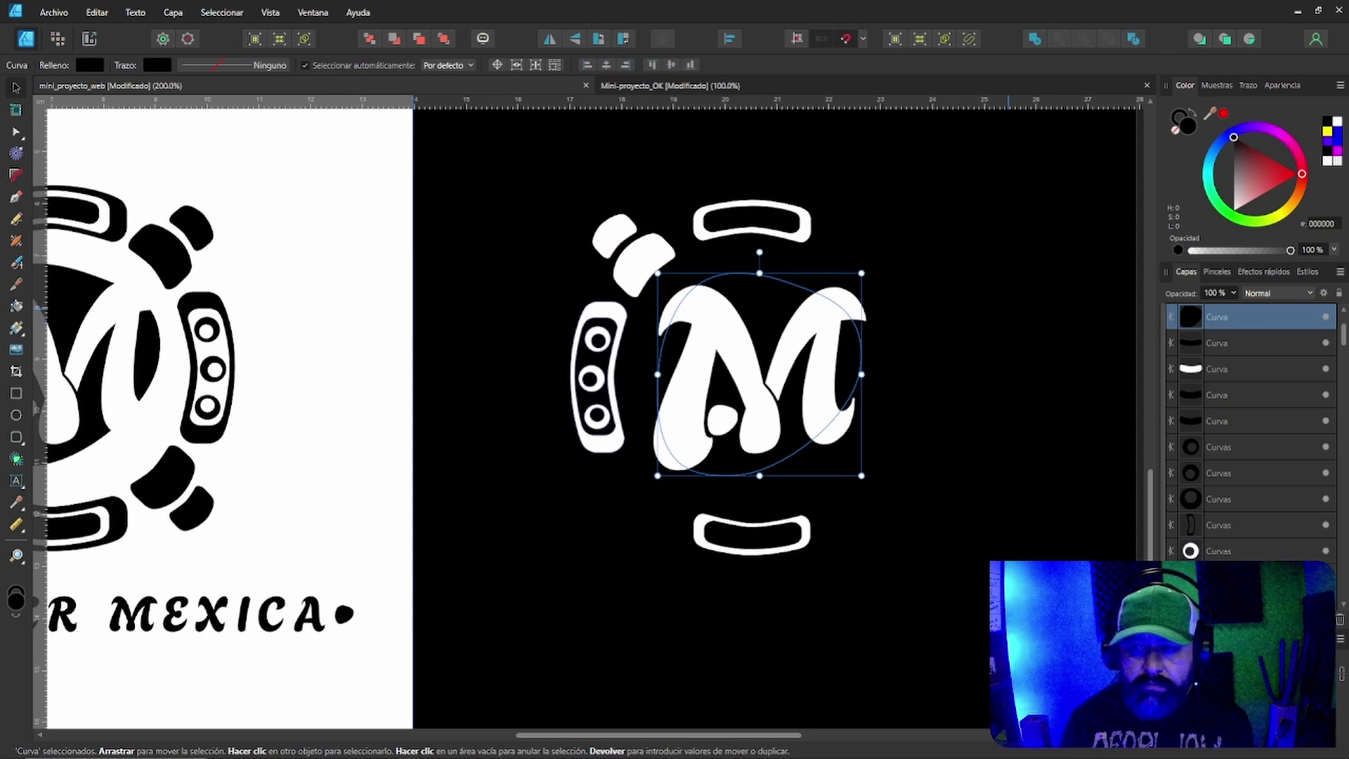
pyautogui.press('d')
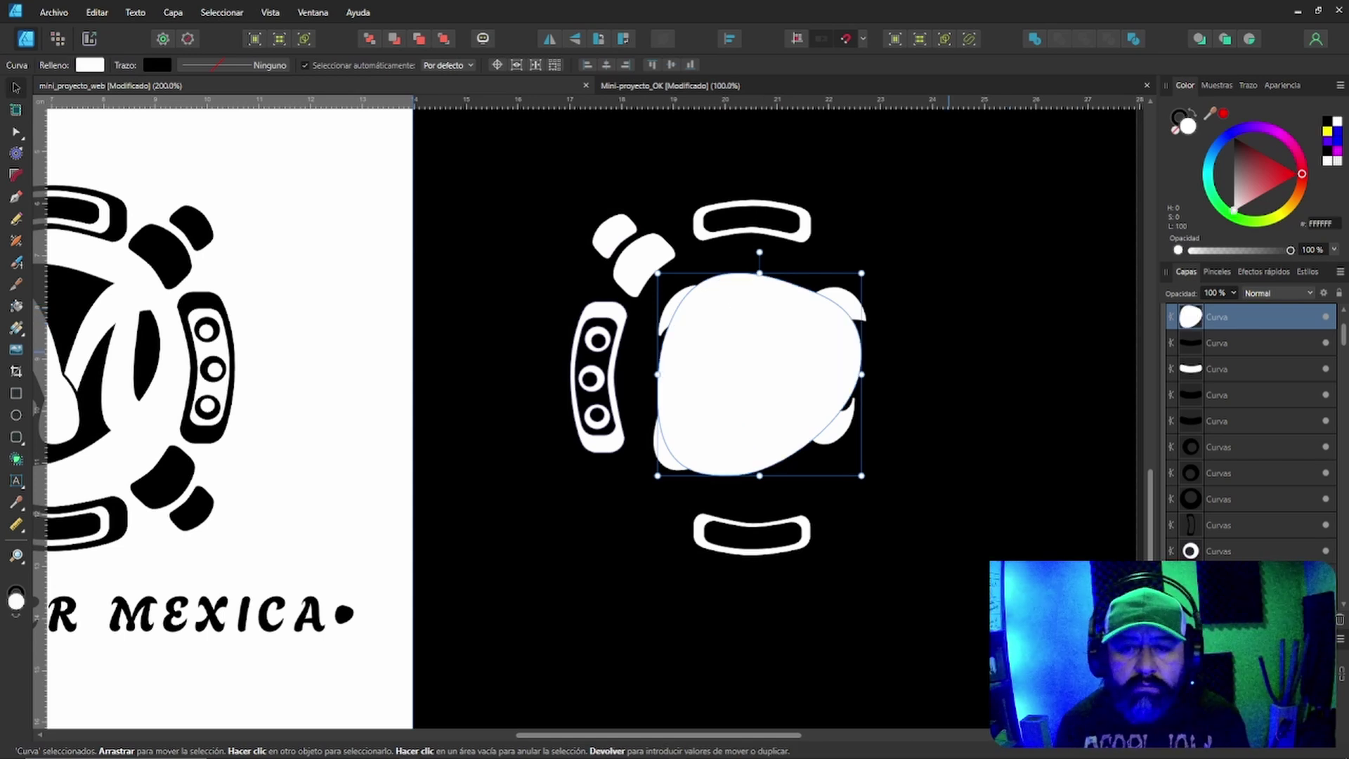
# Try to send the white rounded shape to the back of the stacking order.
pyautogui.rightClick(732, 355)
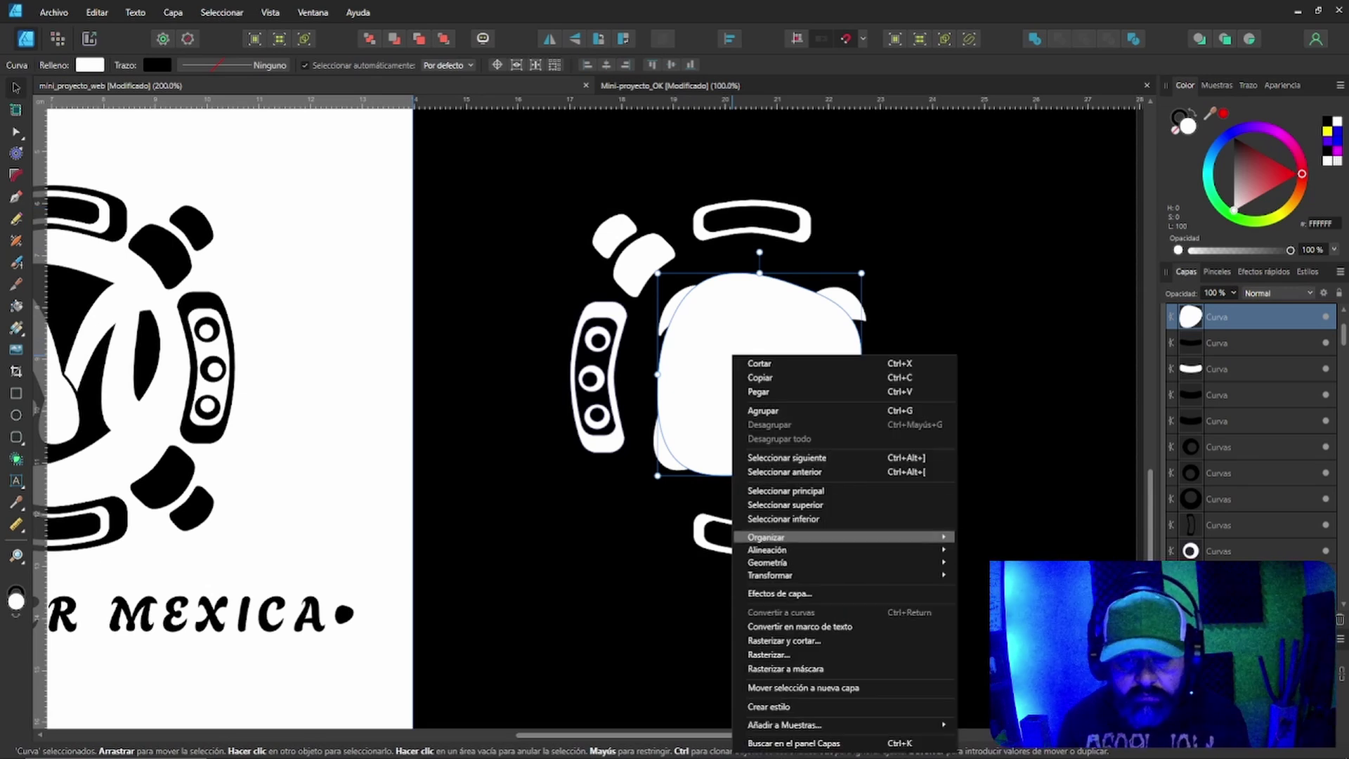
pyautogui.moveTo(773, 537)
pyautogui.click(1037, 578)
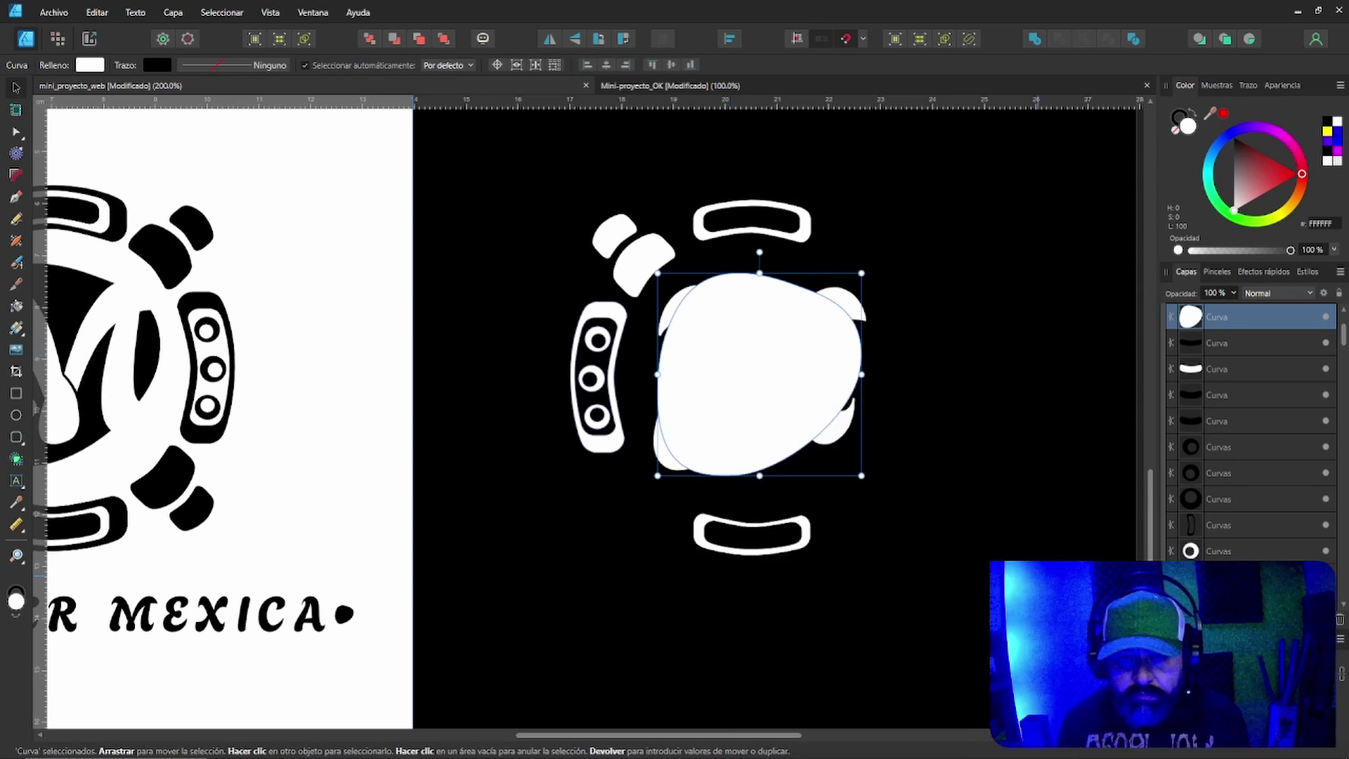
pyautogui.hotkey('ctrl', 'shift', '[')
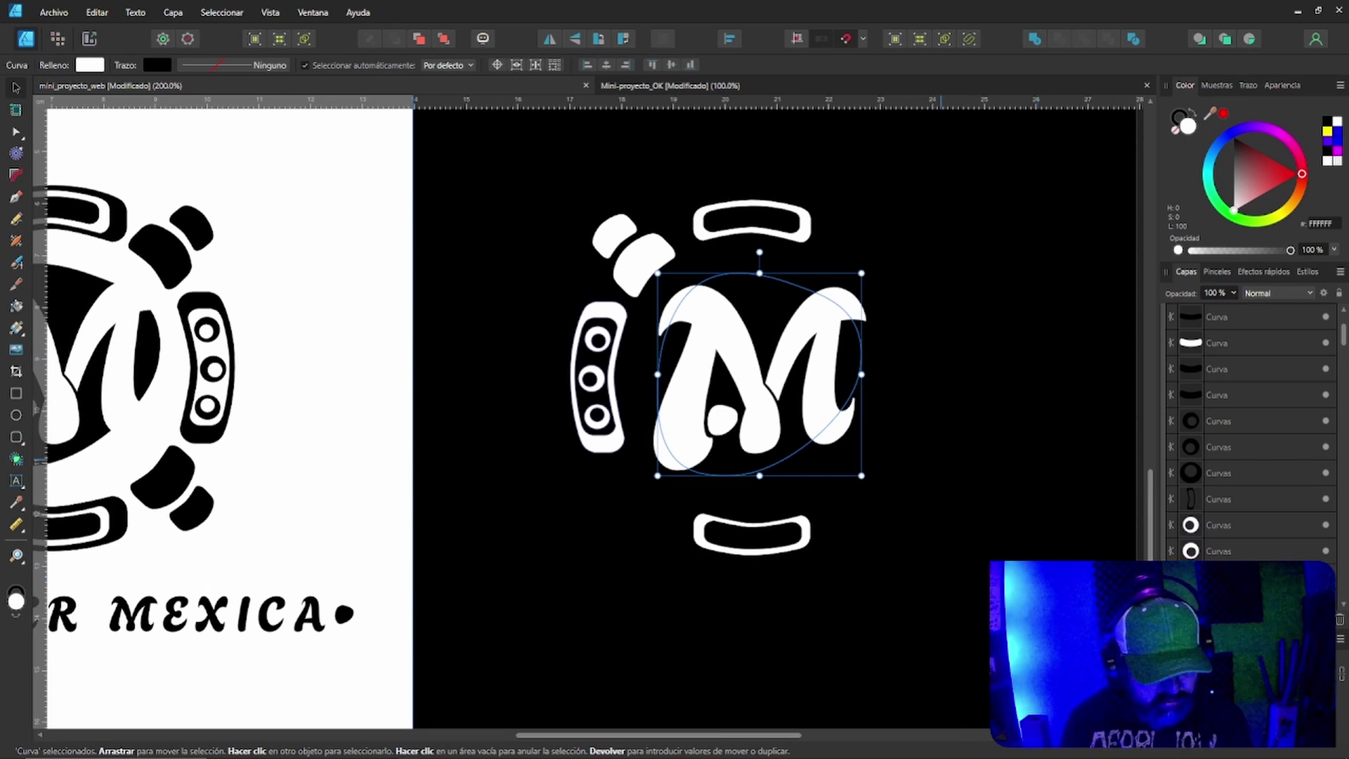
pyautogui.hotkey('ctrl', 'shift', ']')
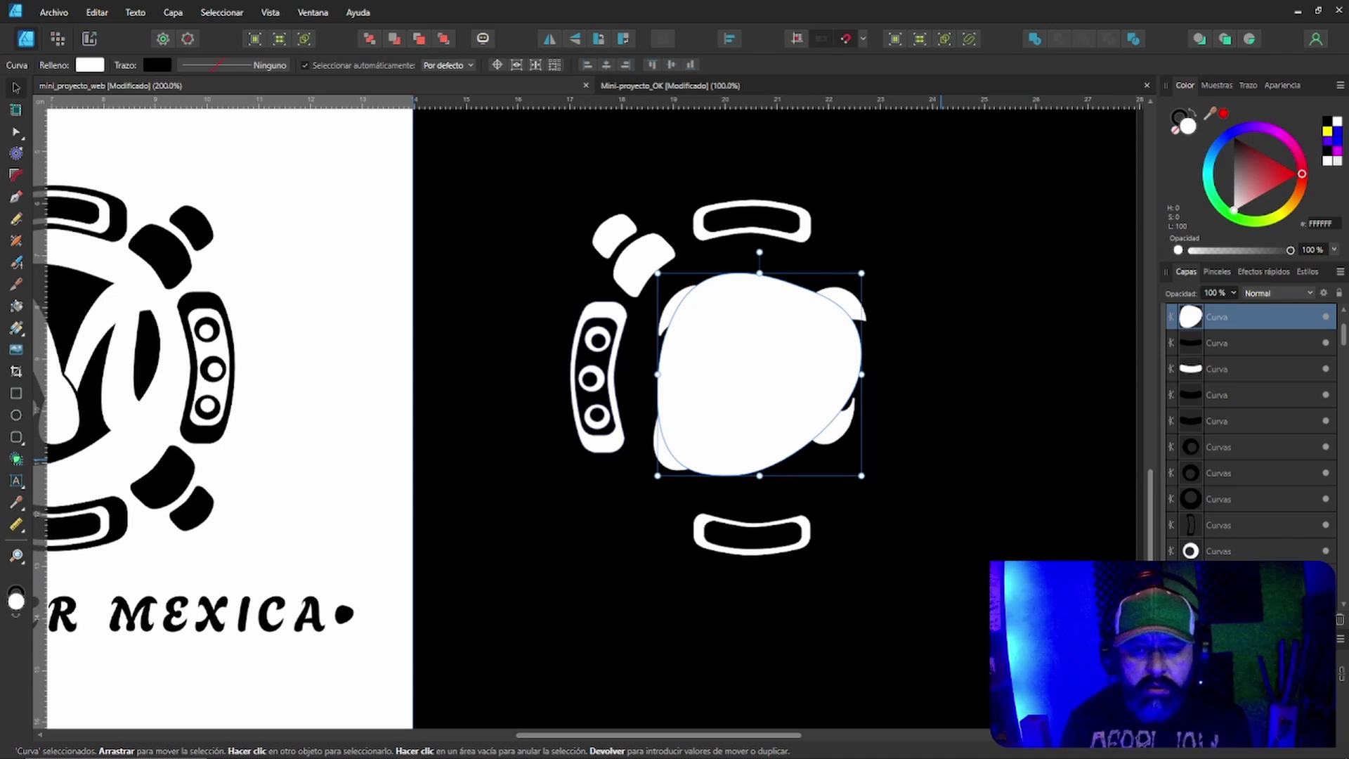
# Fill the two strokes of the letter M and its small round dot with black over the white rounded shape.
pyautogui.click(673, 301)
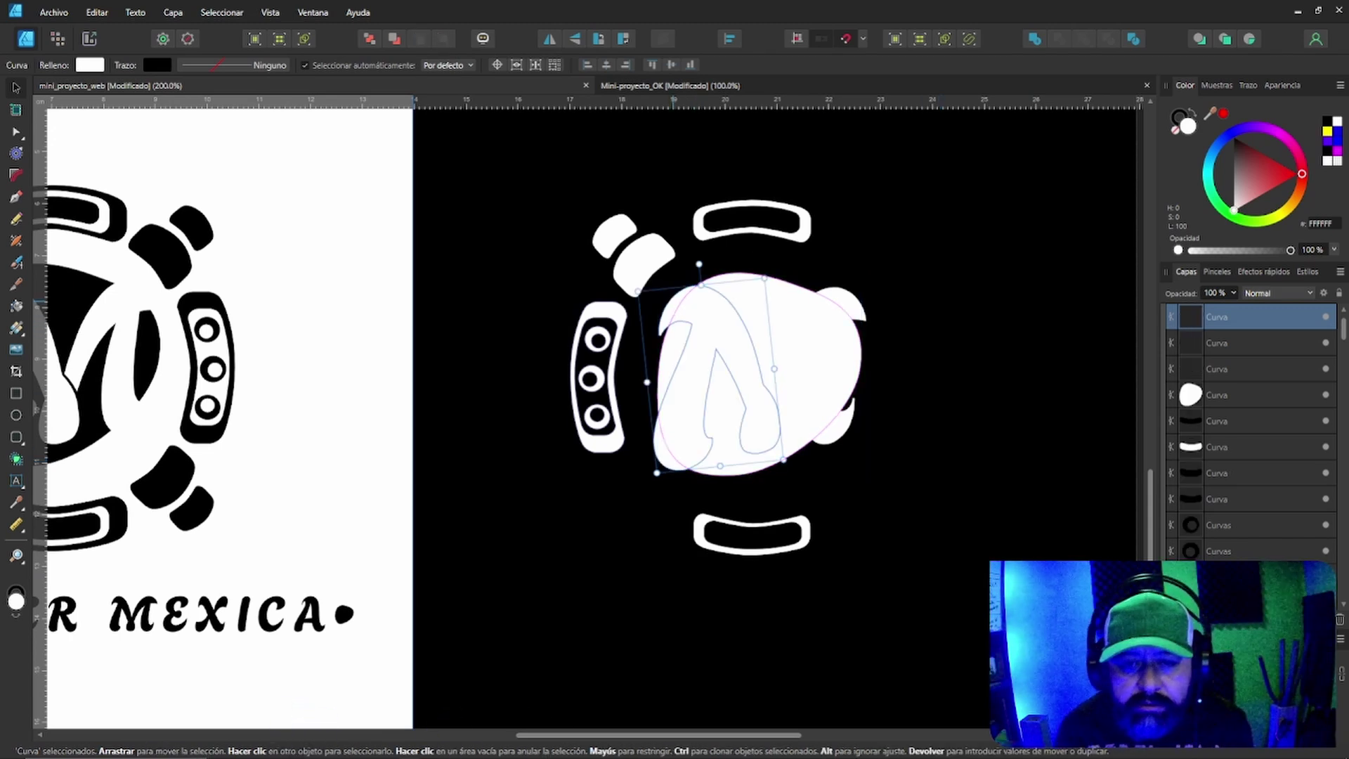
pyautogui.click(1327, 120)
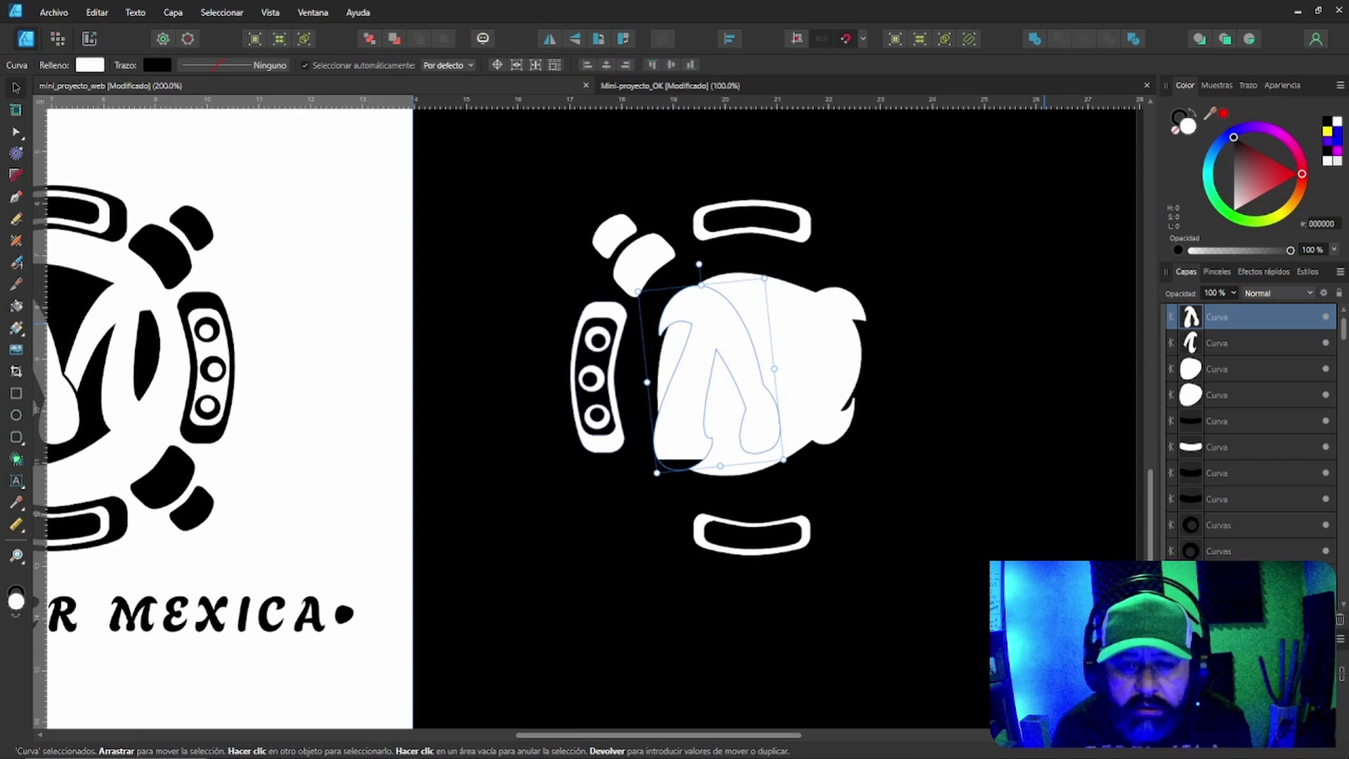
pyautogui.click(722, 420)
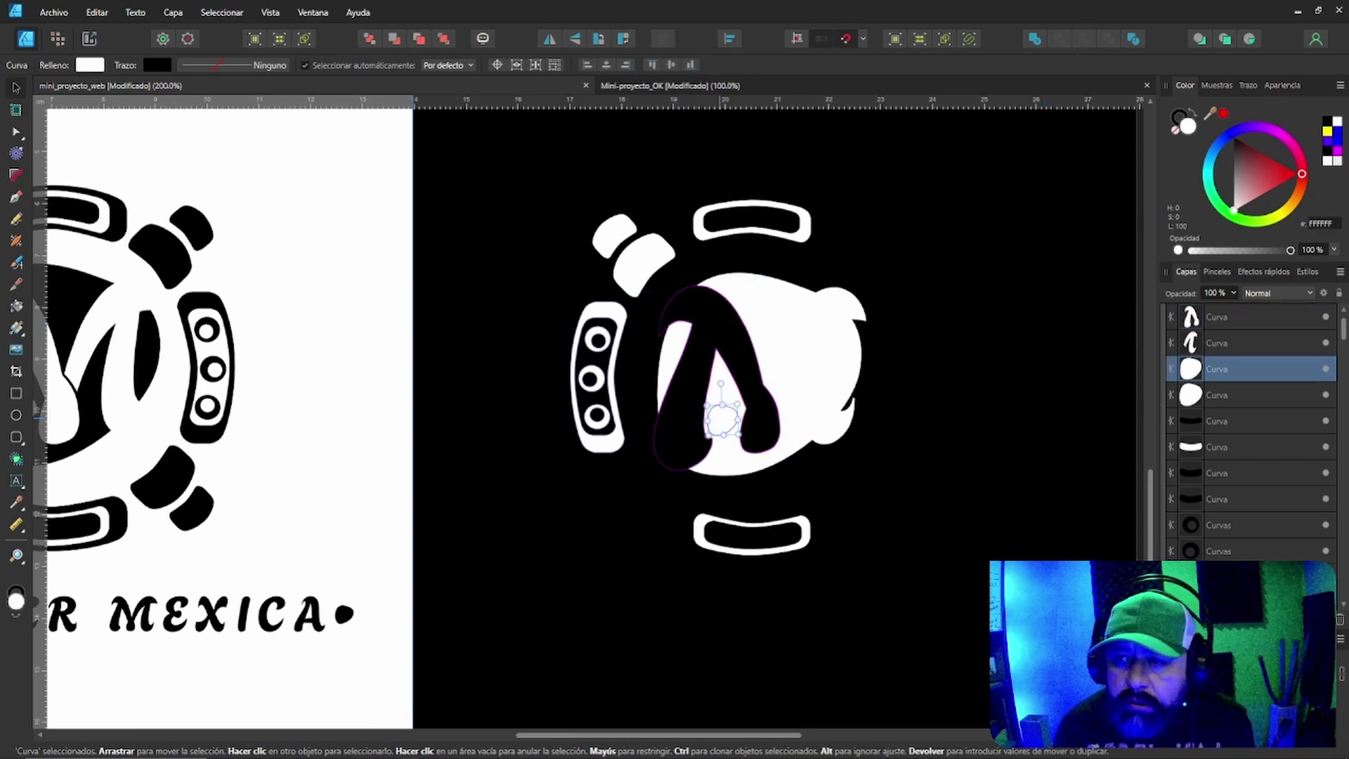
pyautogui.press('d')
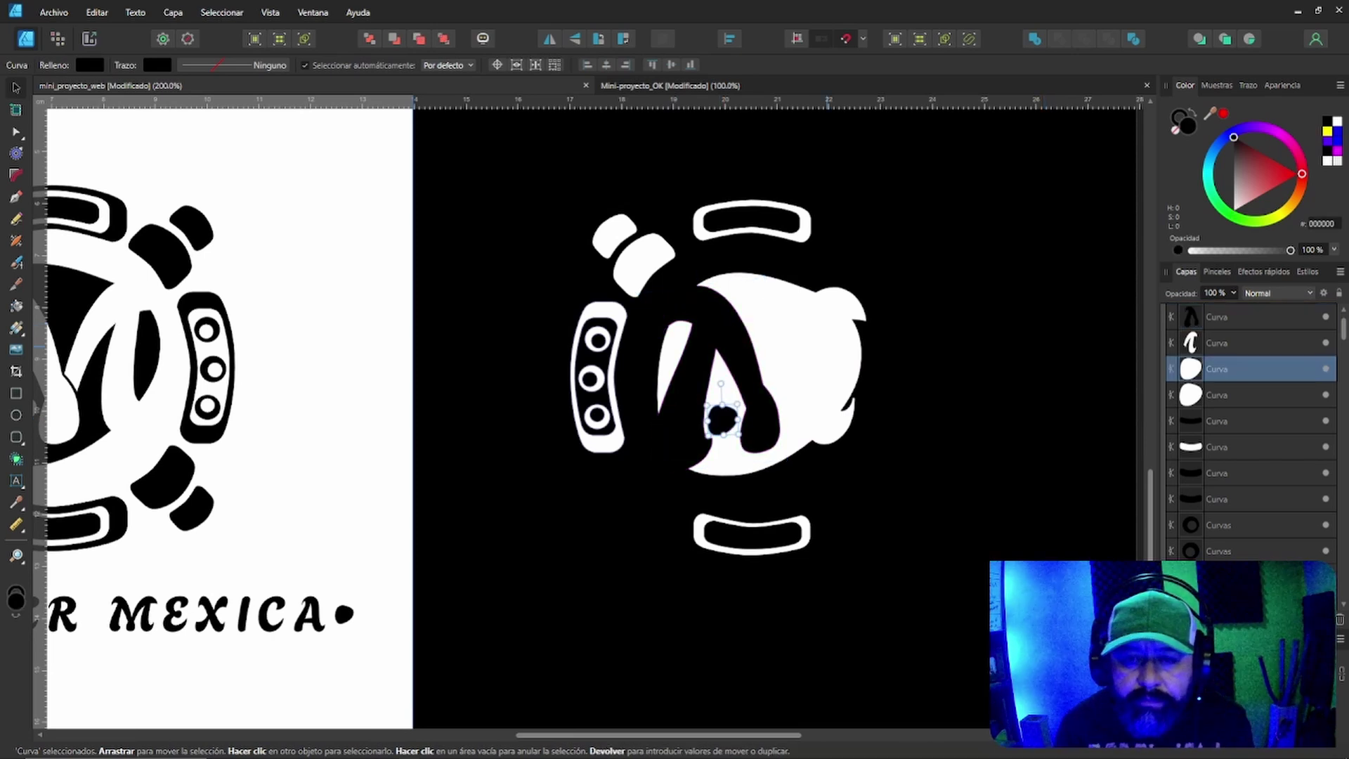
pyautogui.click(853, 303)
pyautogui.hotkey('ctrl', 'shift', 'v')
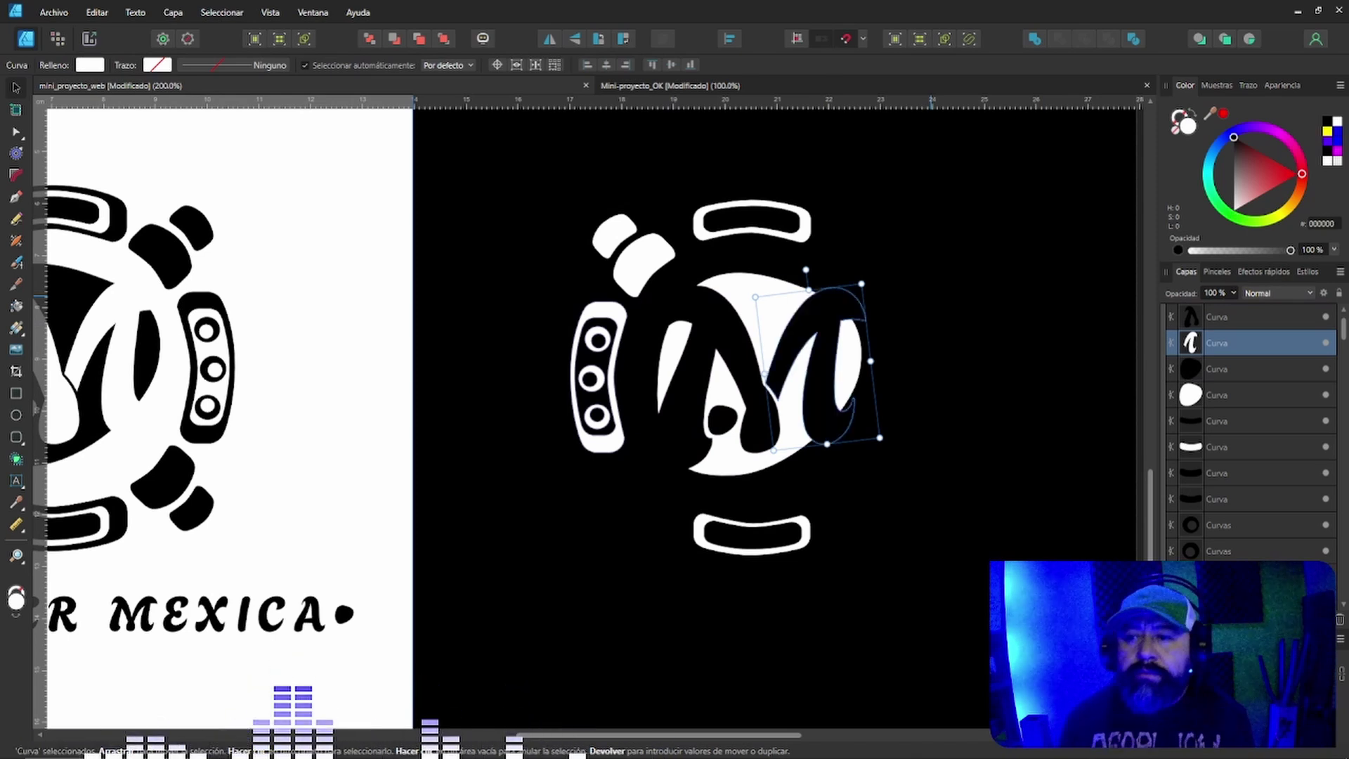
pyautogui.press('d')
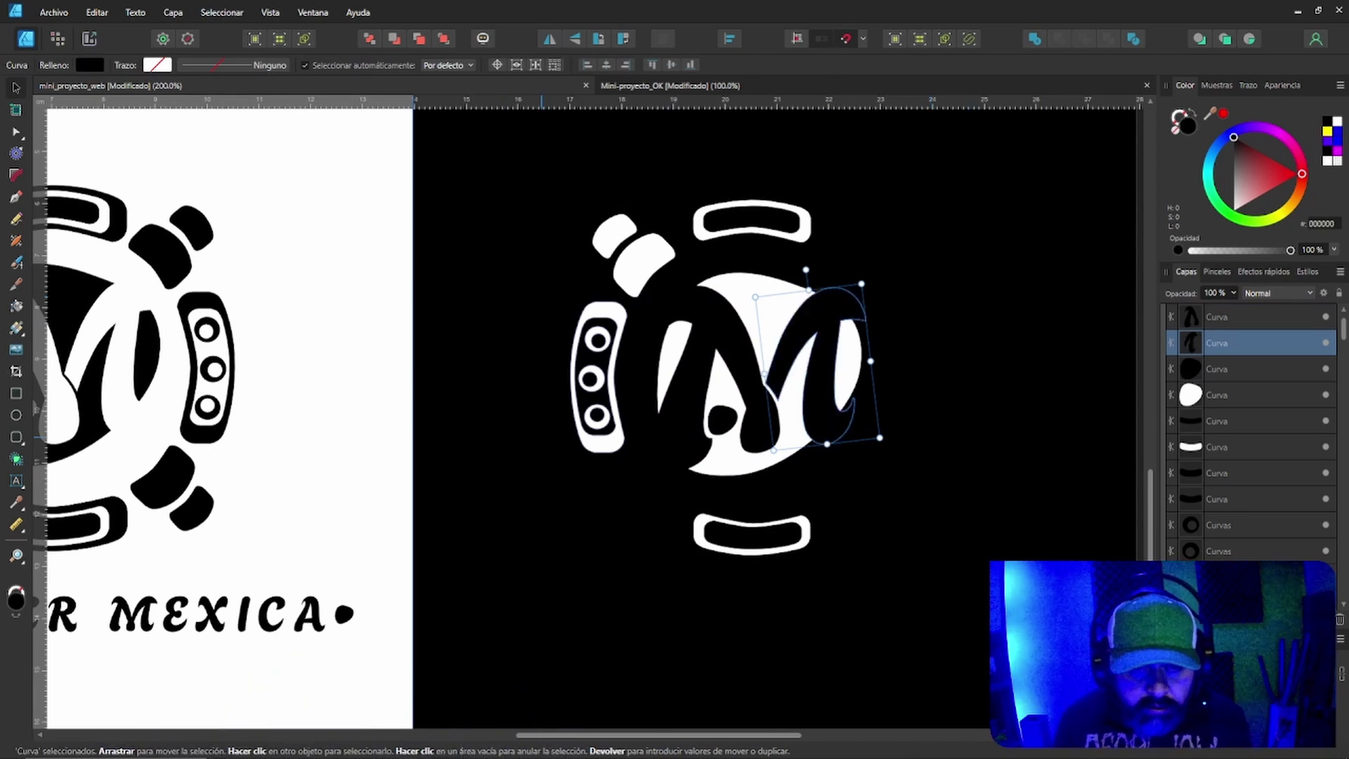
# Select both curved blocks at the emblem's lower left on the black half and fill them with white.
pyautogui.moveTo(506, 436); pyautogui.dragTo(687, 609)
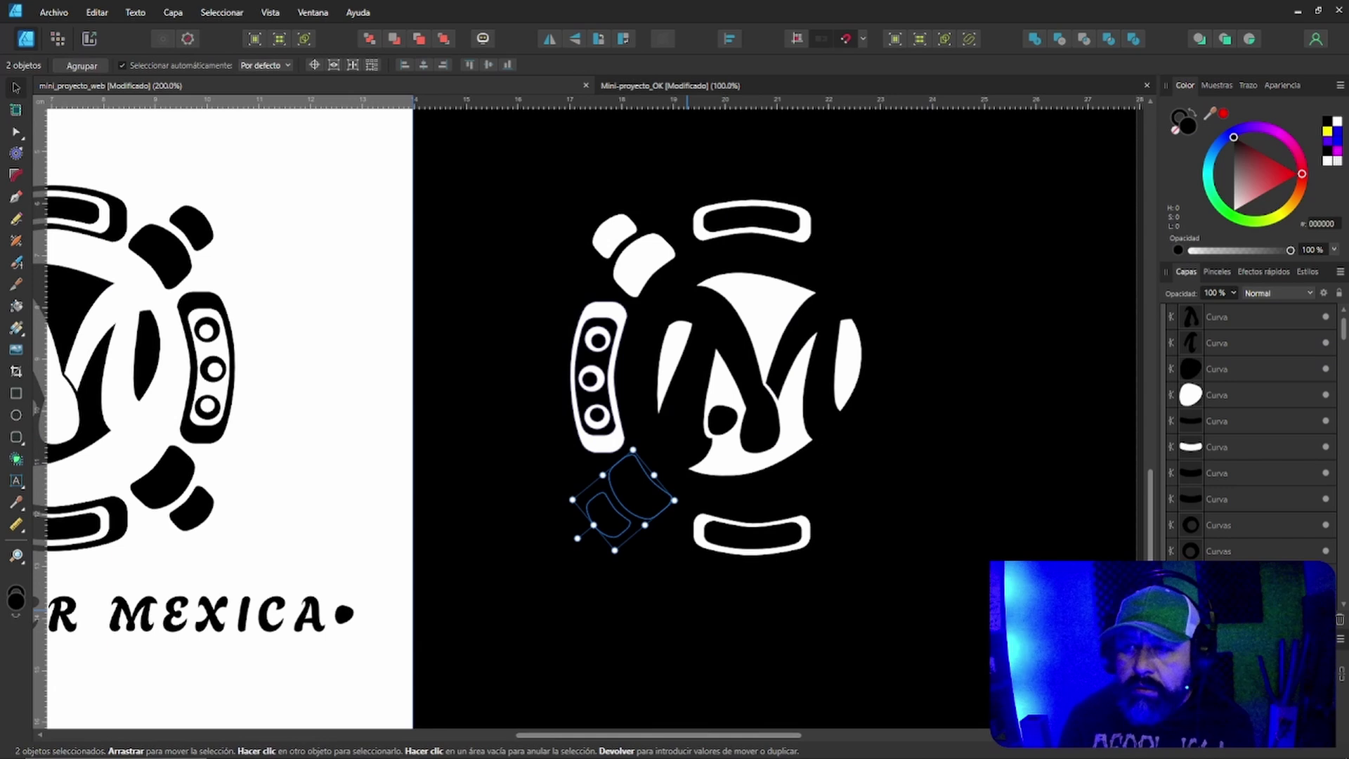
pyautogui.hotkey('shift', 'x')
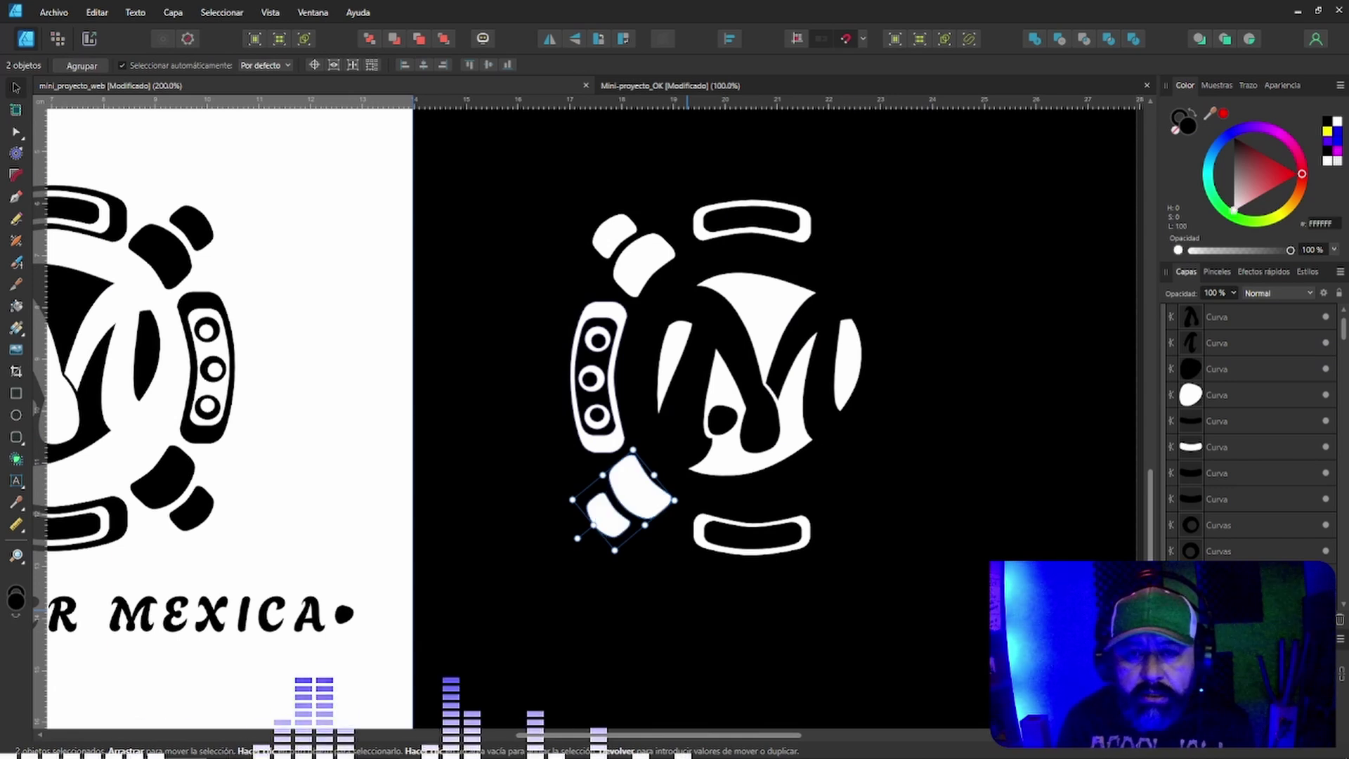
# Fill the curved blocks at the emblem's upper right and lower right and the dotted band between them with white on the black half.
pyautogui.moveTo(1009, 183); pyautogui.dragTo(777, 340)
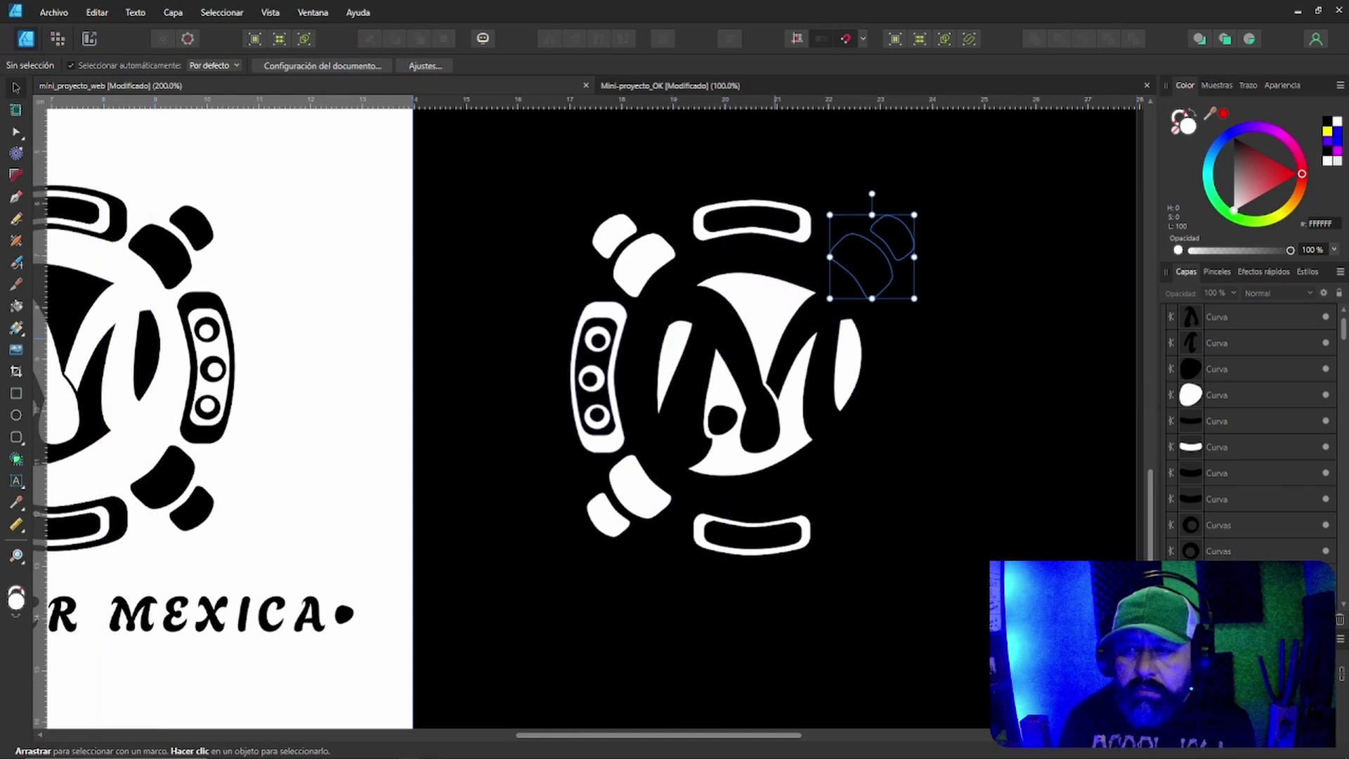
pyautogui.hotkey('shift', 'x')
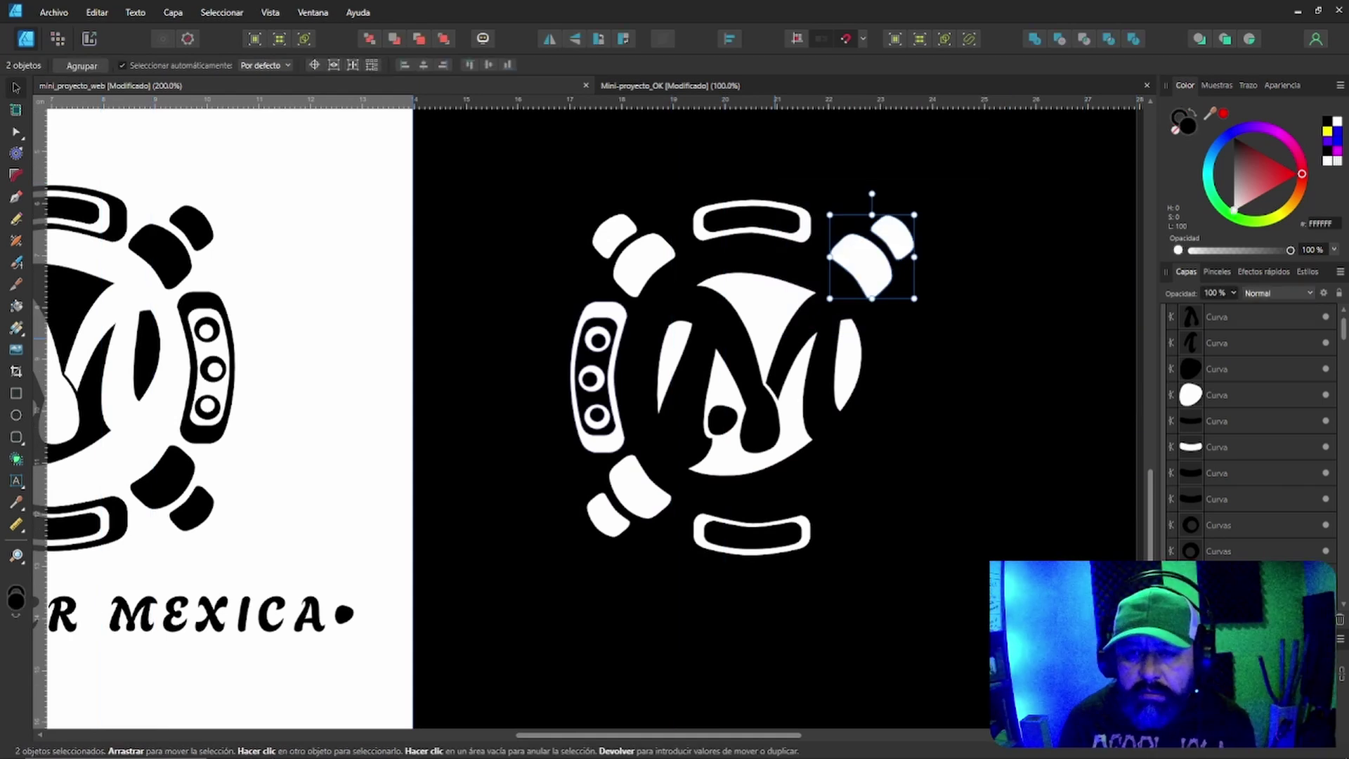
pyautogui.moveTo(1020, 294); pyautogui.dragTo(873, 504)
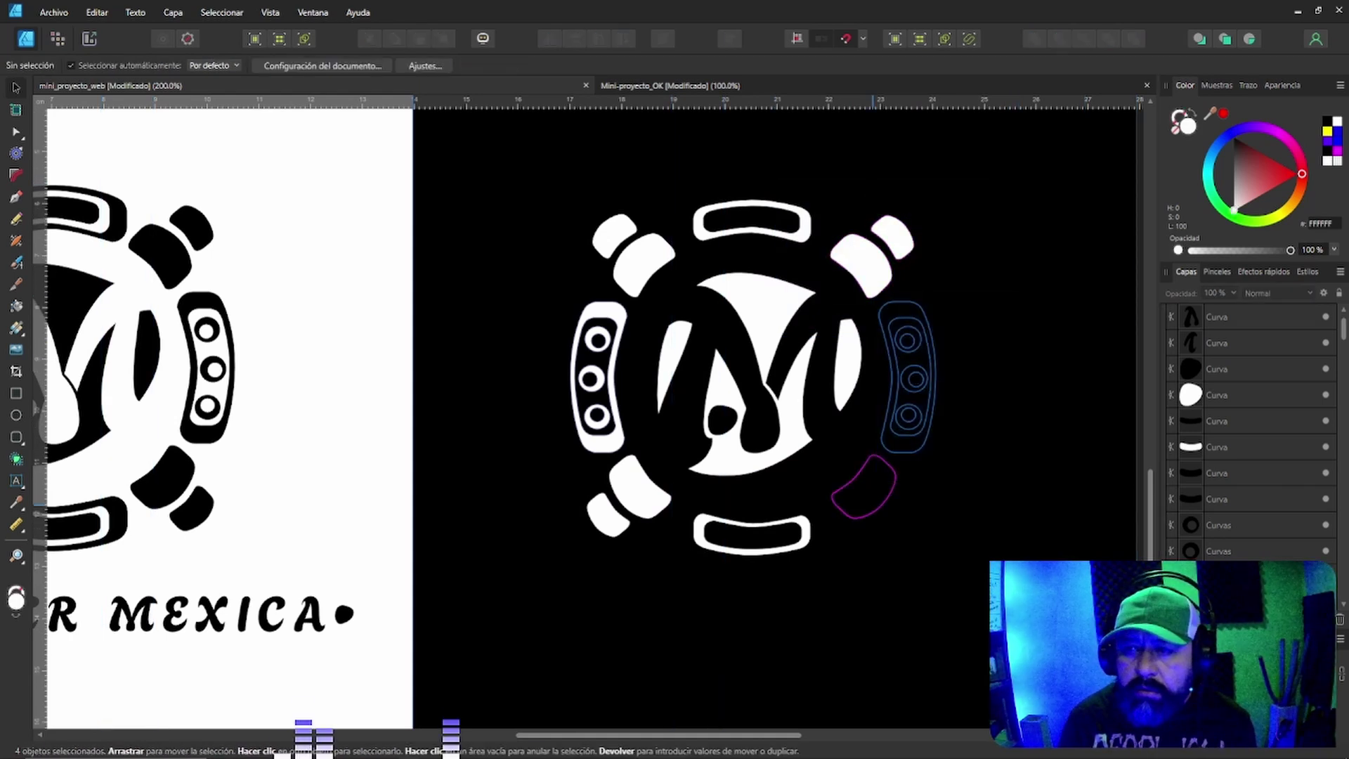
pyautogui.hotkey('shift', 'x')
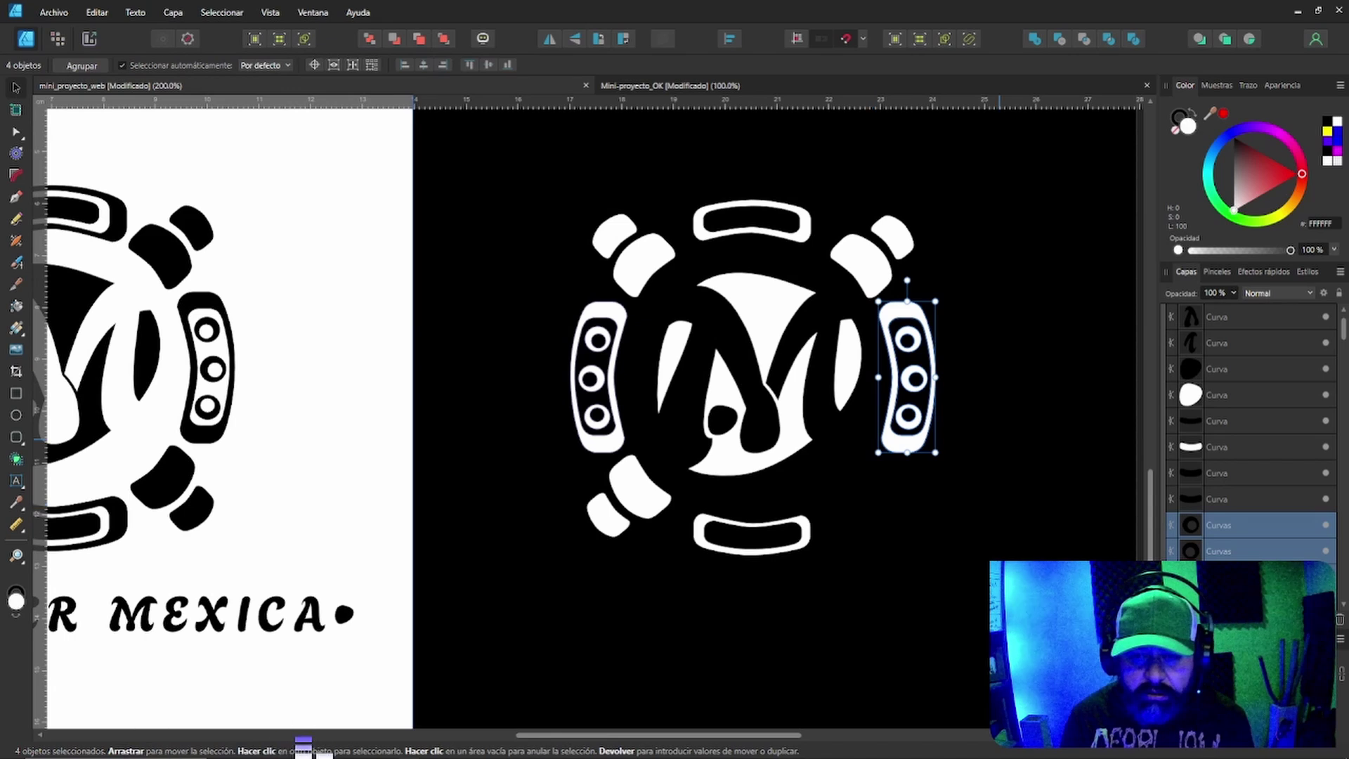
pyautogui.moveTo(1001, 438); pyautogui.dragTo(819, 557)
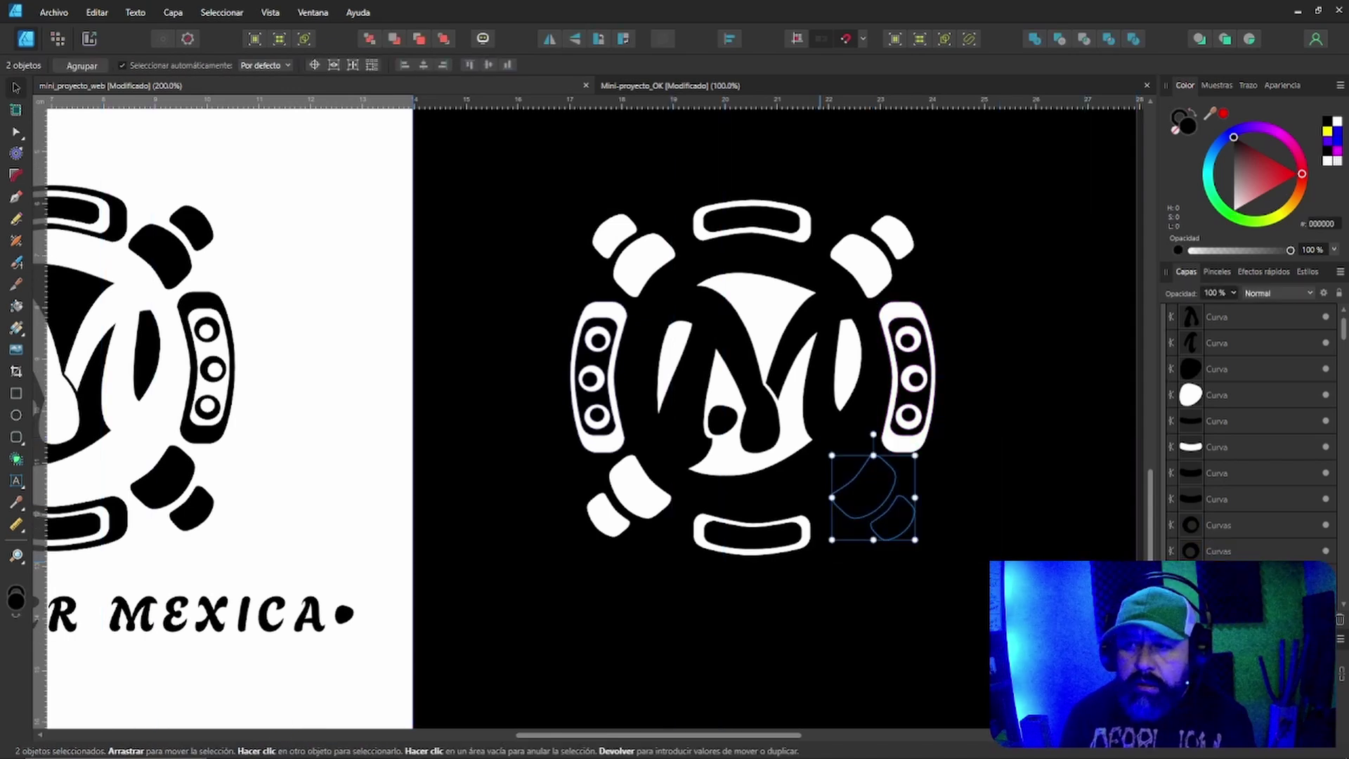
pyautogui.hotkey('shift', 'x')
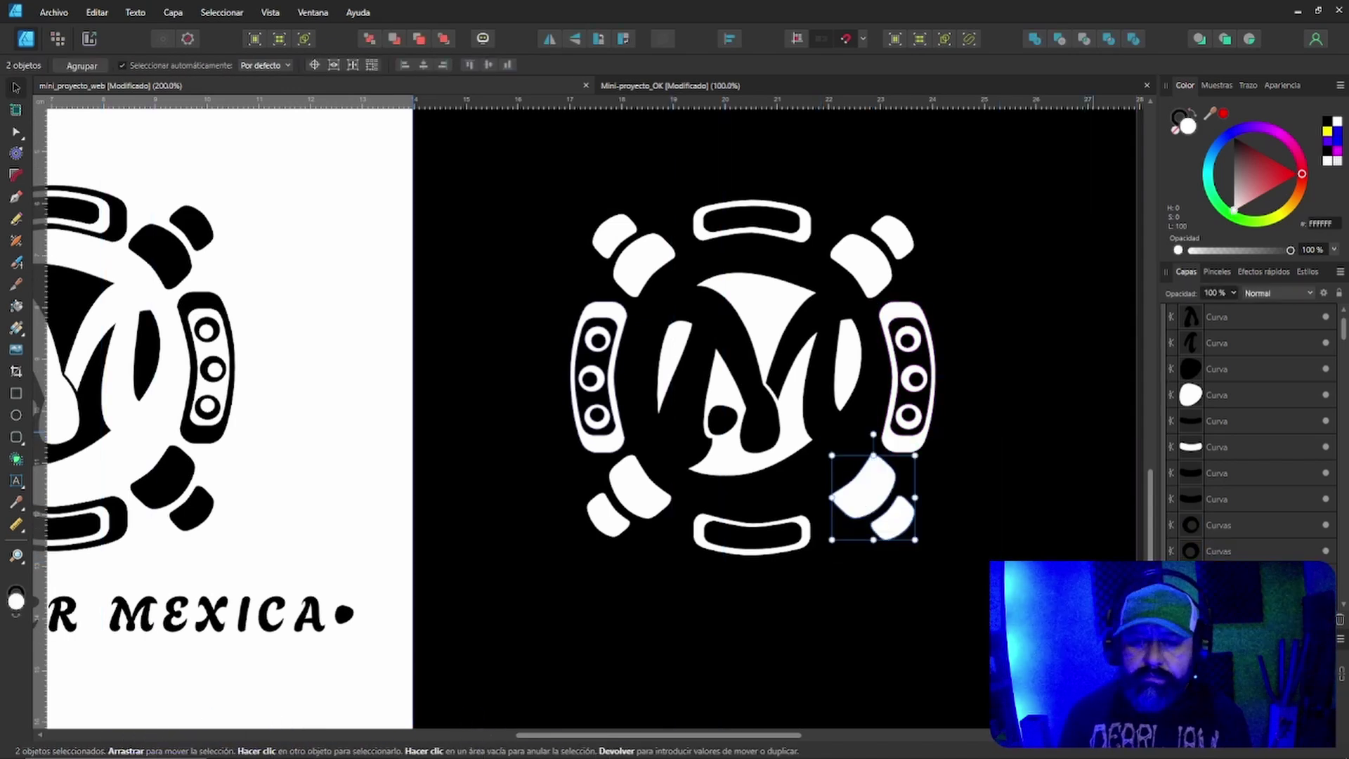
pyautogui.press('Escape')
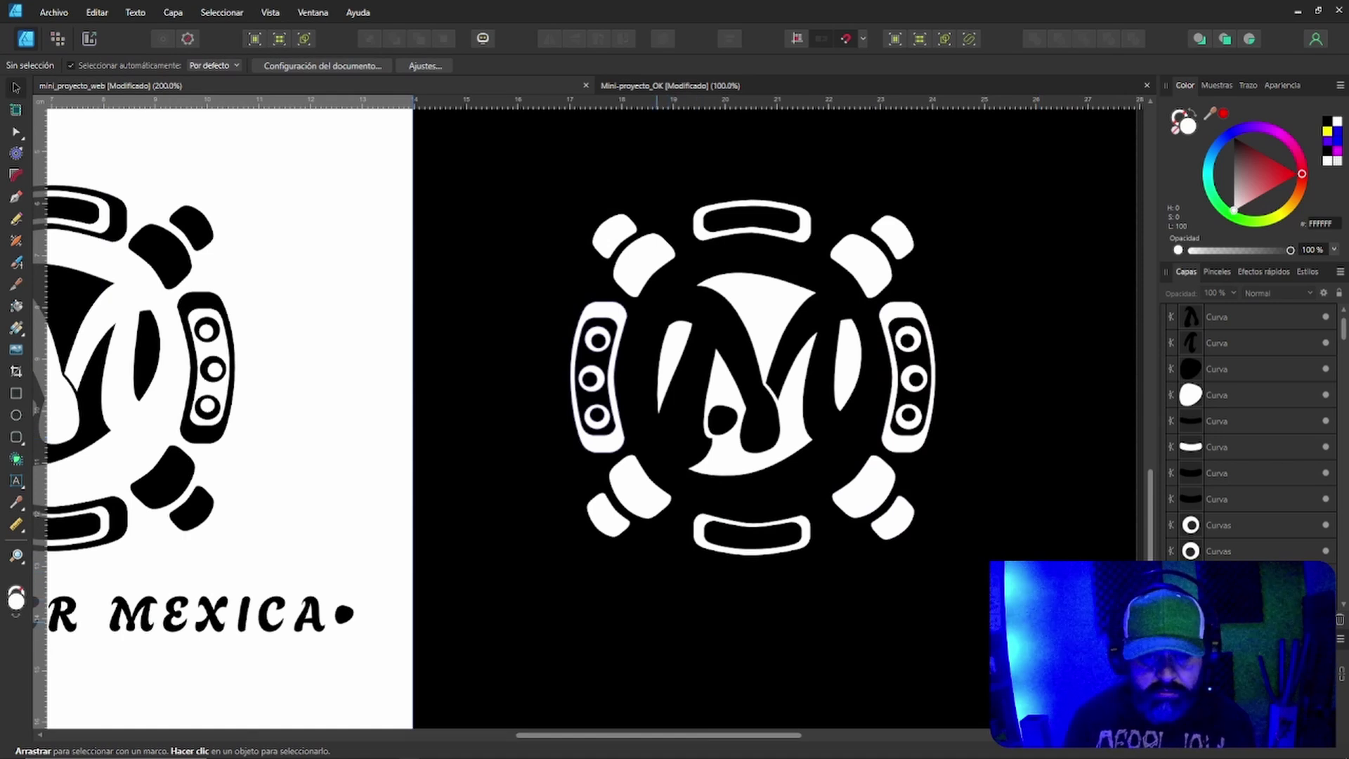
# Fill all shapes of the emblem's bottom bar on the black half with white, and fill its middle ring with black.
pyautogui.moveTo(668, 657); pyautogui.dragTo(853, 480)
pyautogui.click(856, 590)
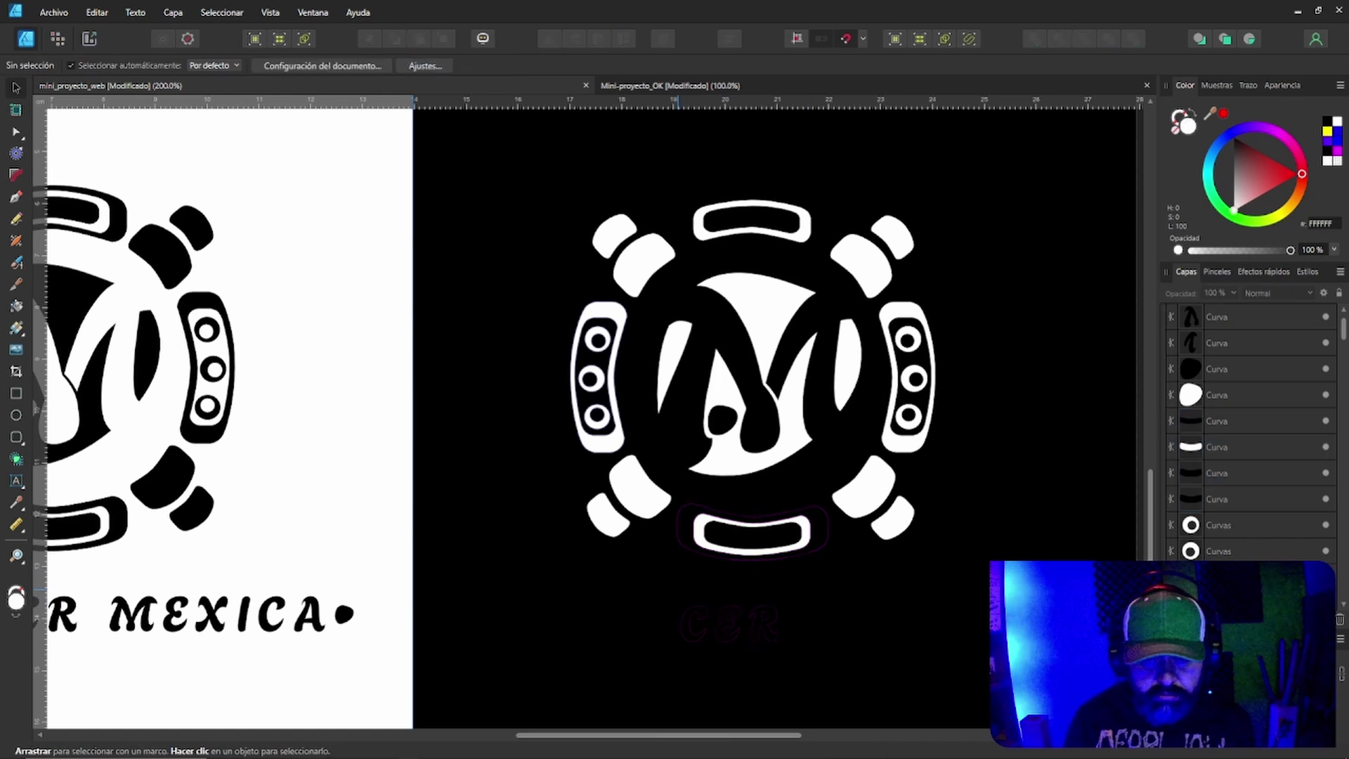
pyautogui.moveTo(671, 589); pyautogui.dragTo(836, 497)
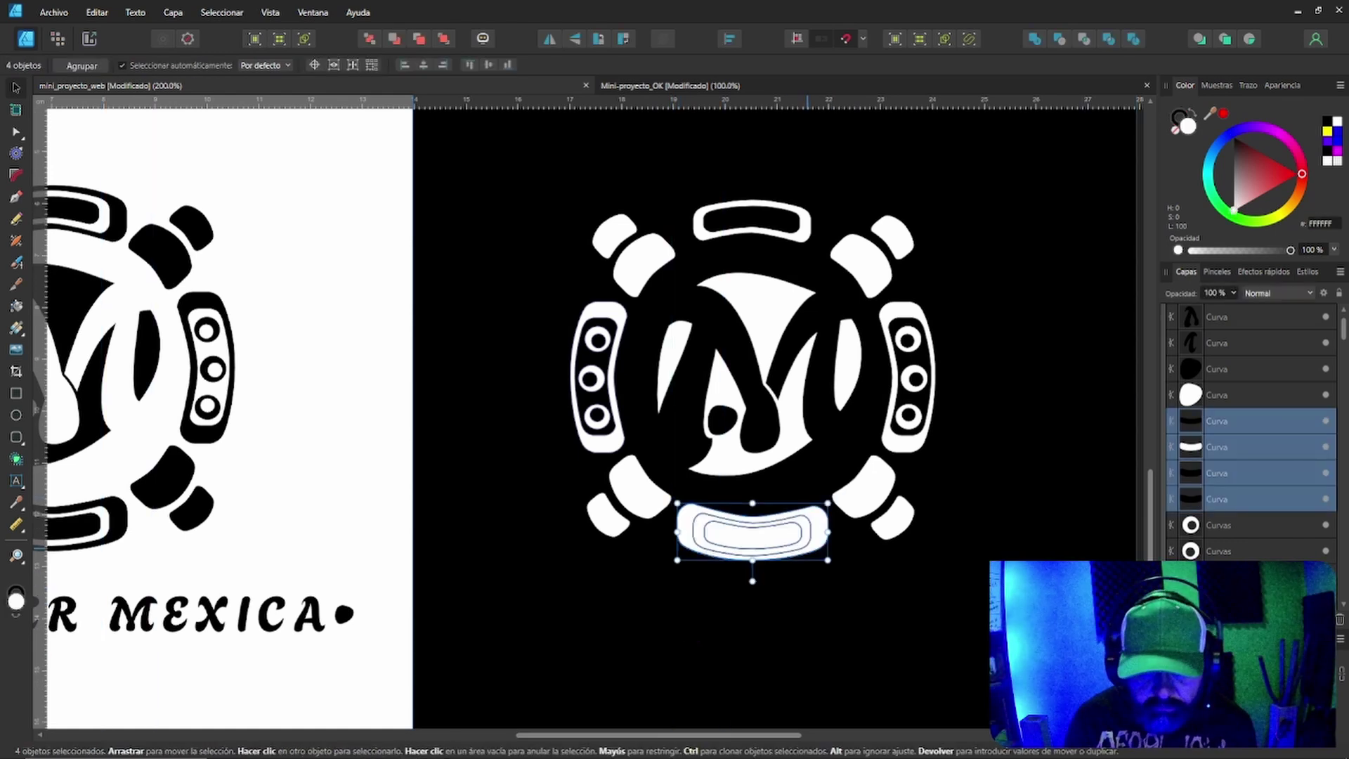
pyautogui.click(805, 534)
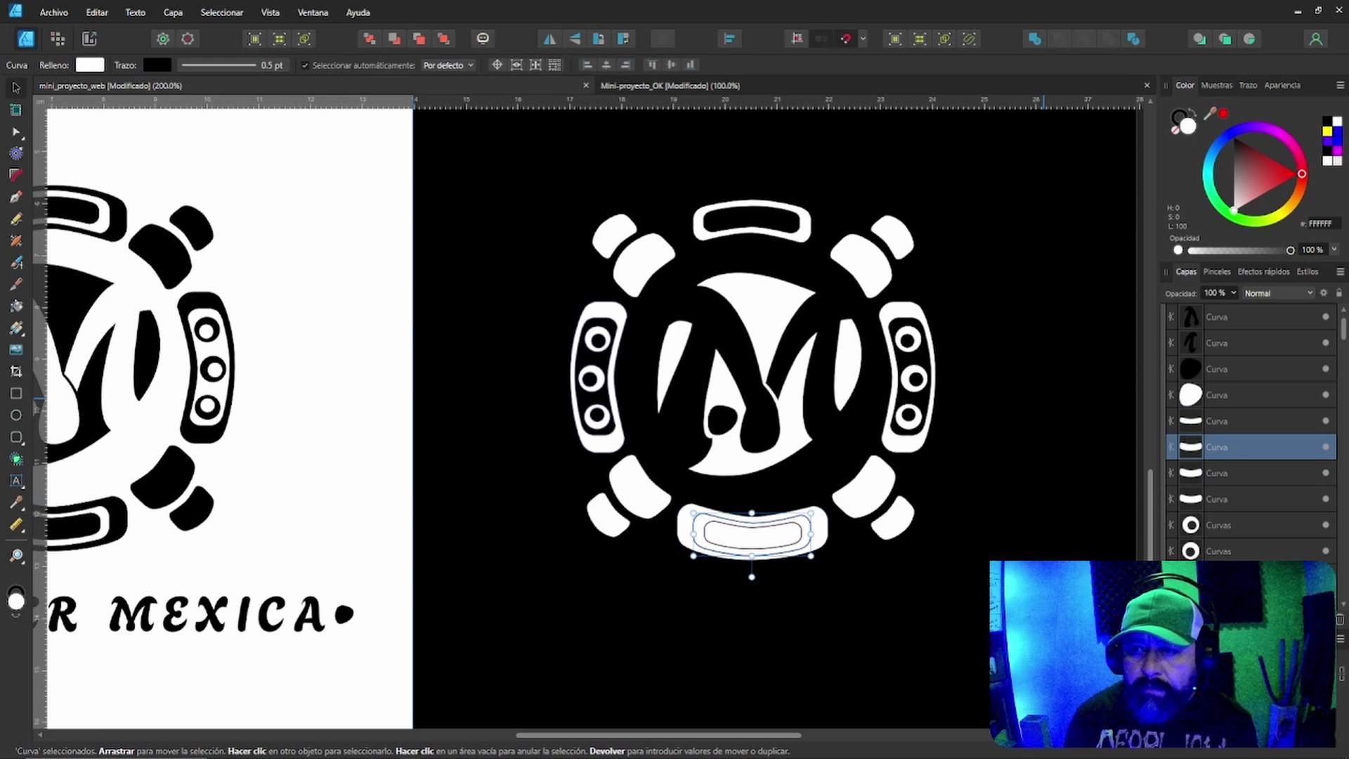
pyautogui.click(1234, 137)
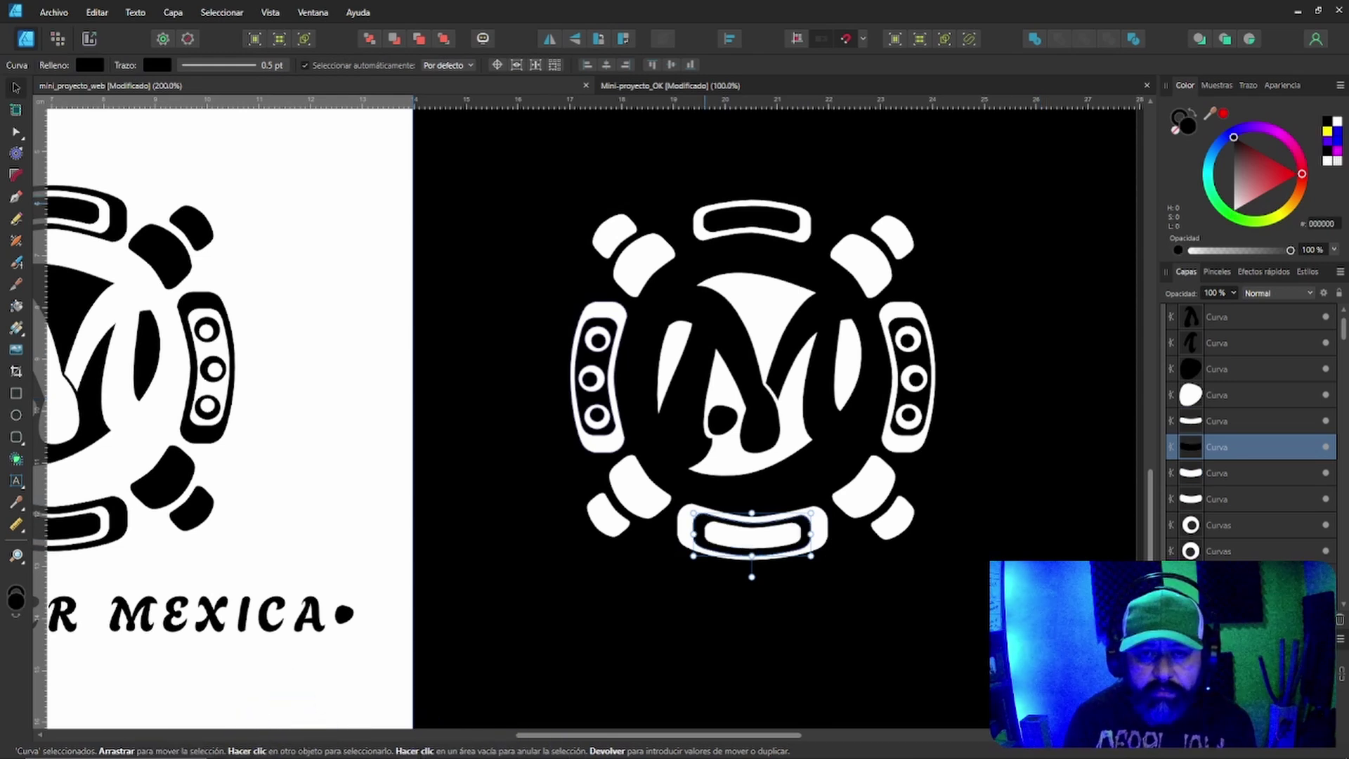
# Fill the outer shape of the emblem's top bar on the black half with white.
pyautogui.click(709, 196)
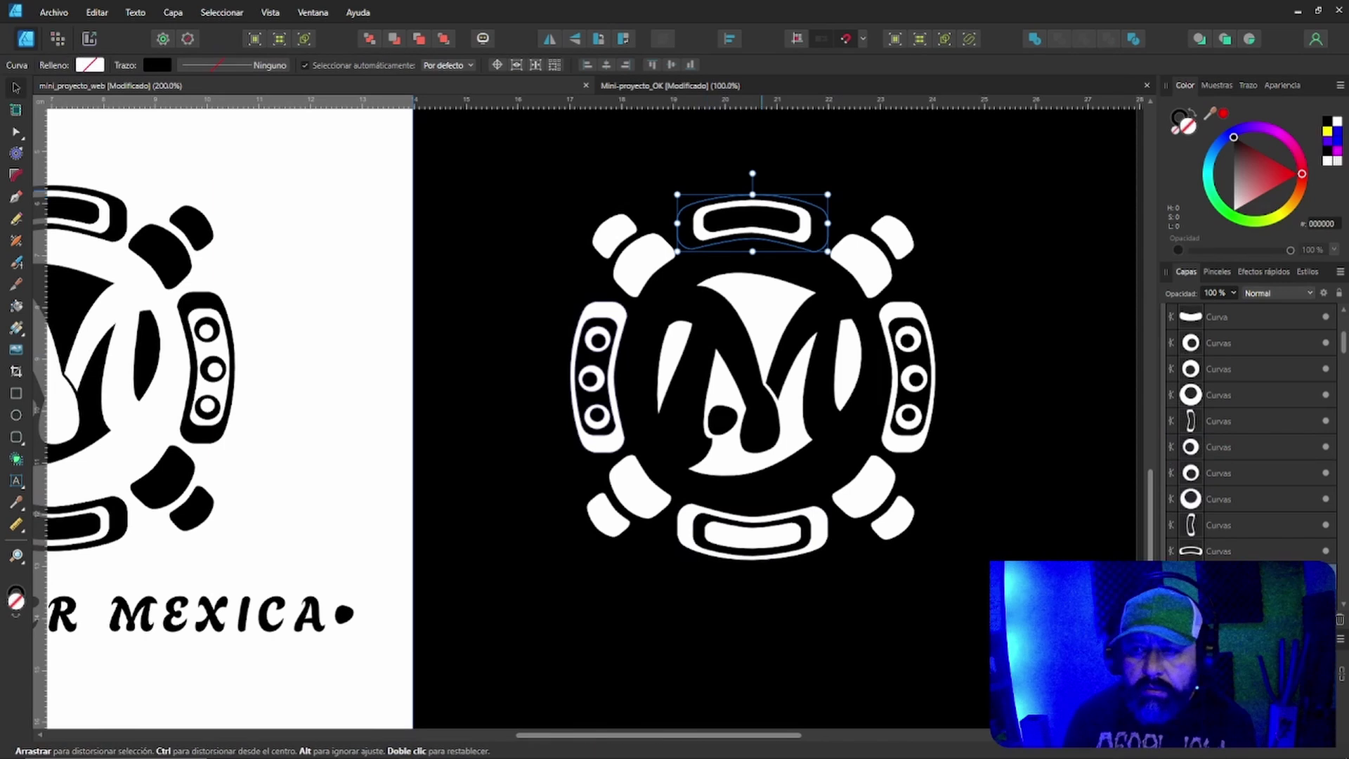
pyautogui.click(1234, 209)
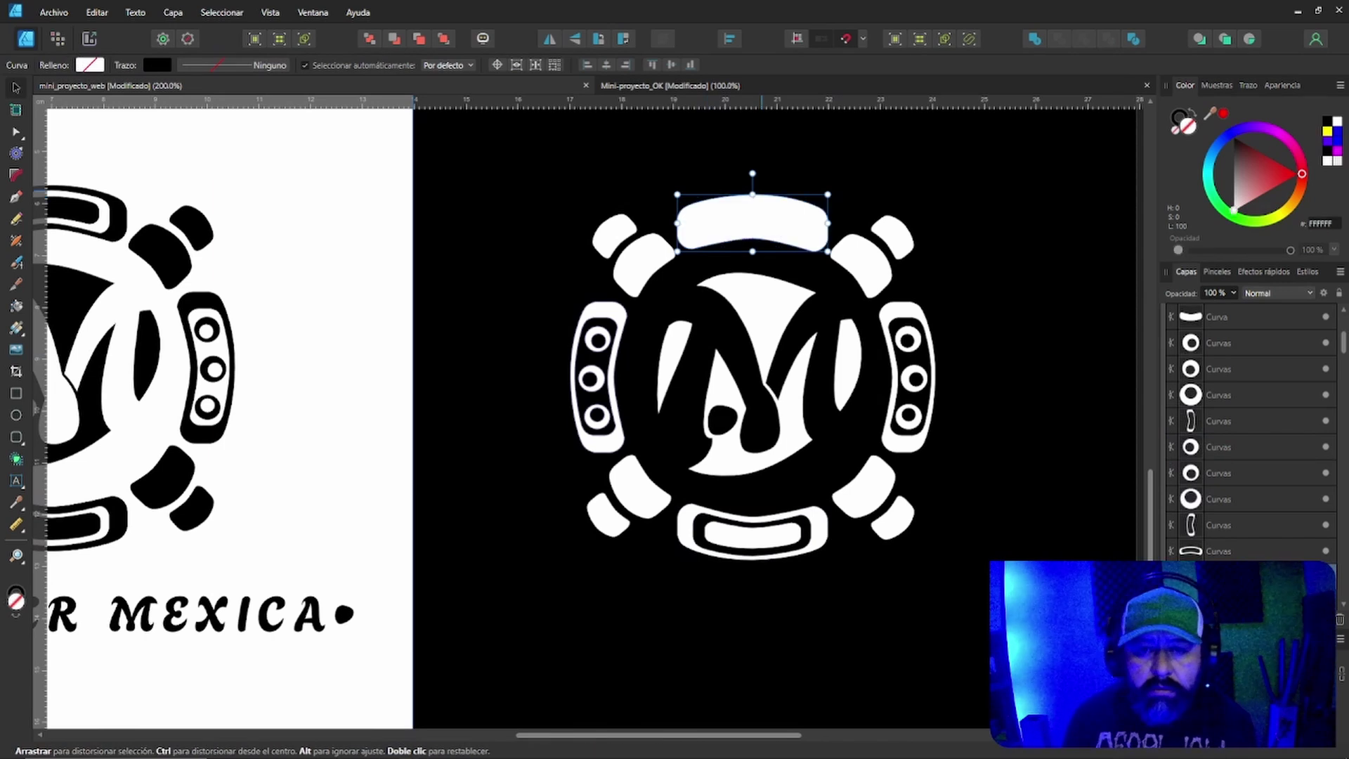
pyautogui.press('Escape')
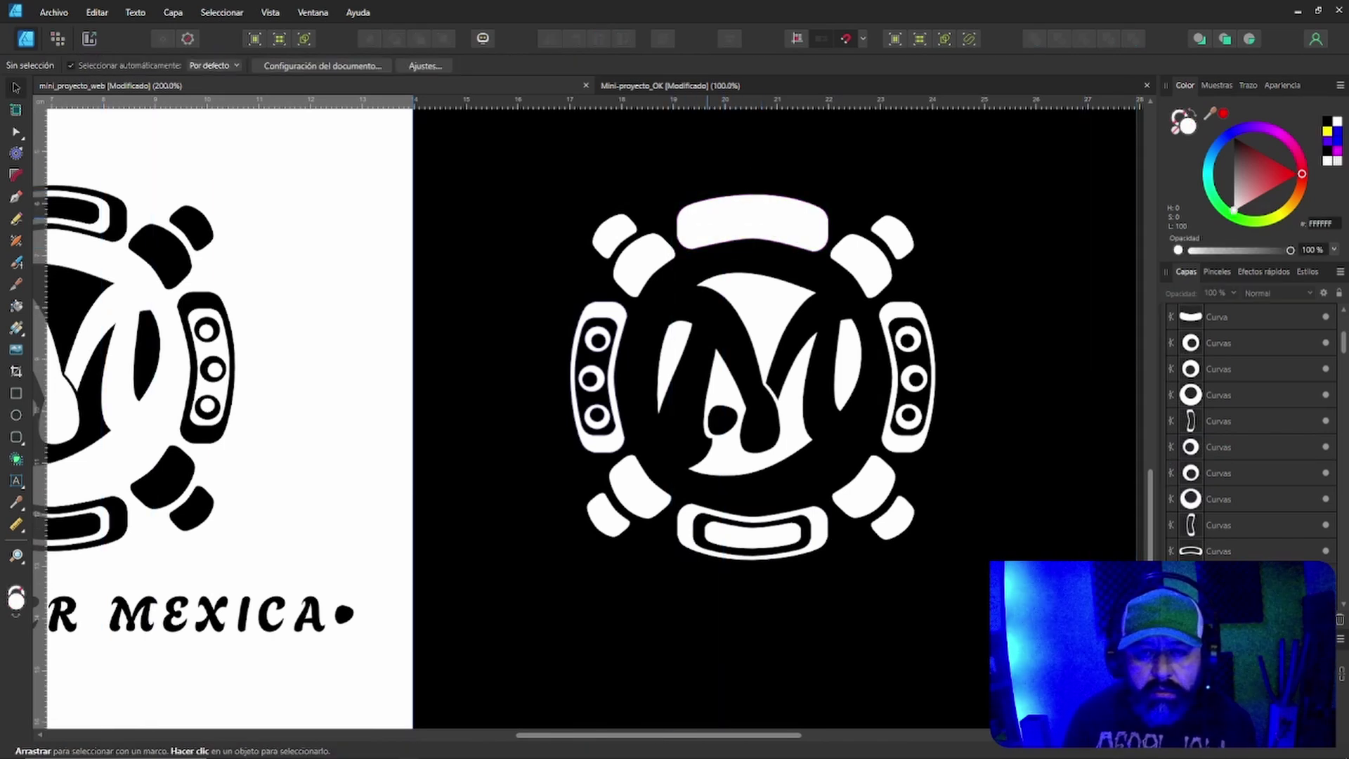
# Bring the inner frame of the emblem's top bar on the black half to the front and fill it with black.
pyautogui.click(699, 217)
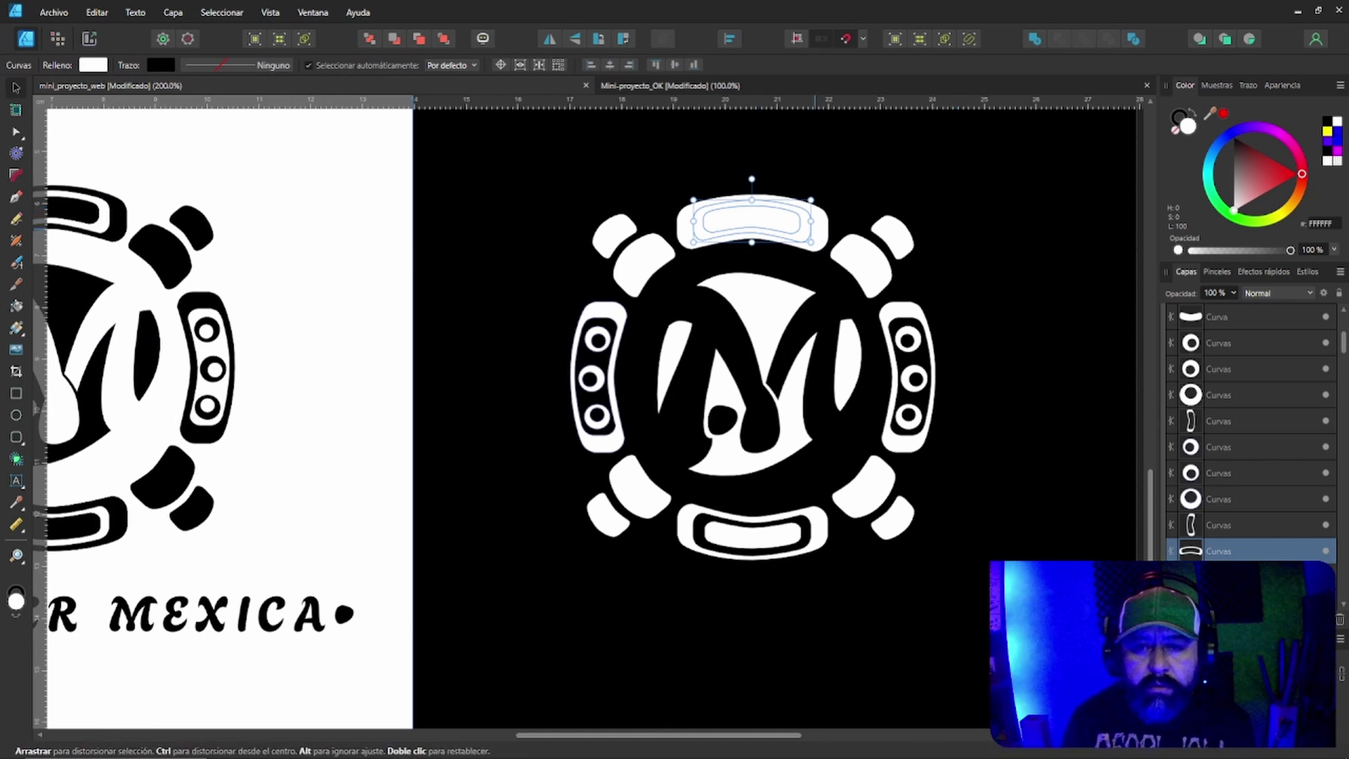
pyautogui.rightClick(801, 228)
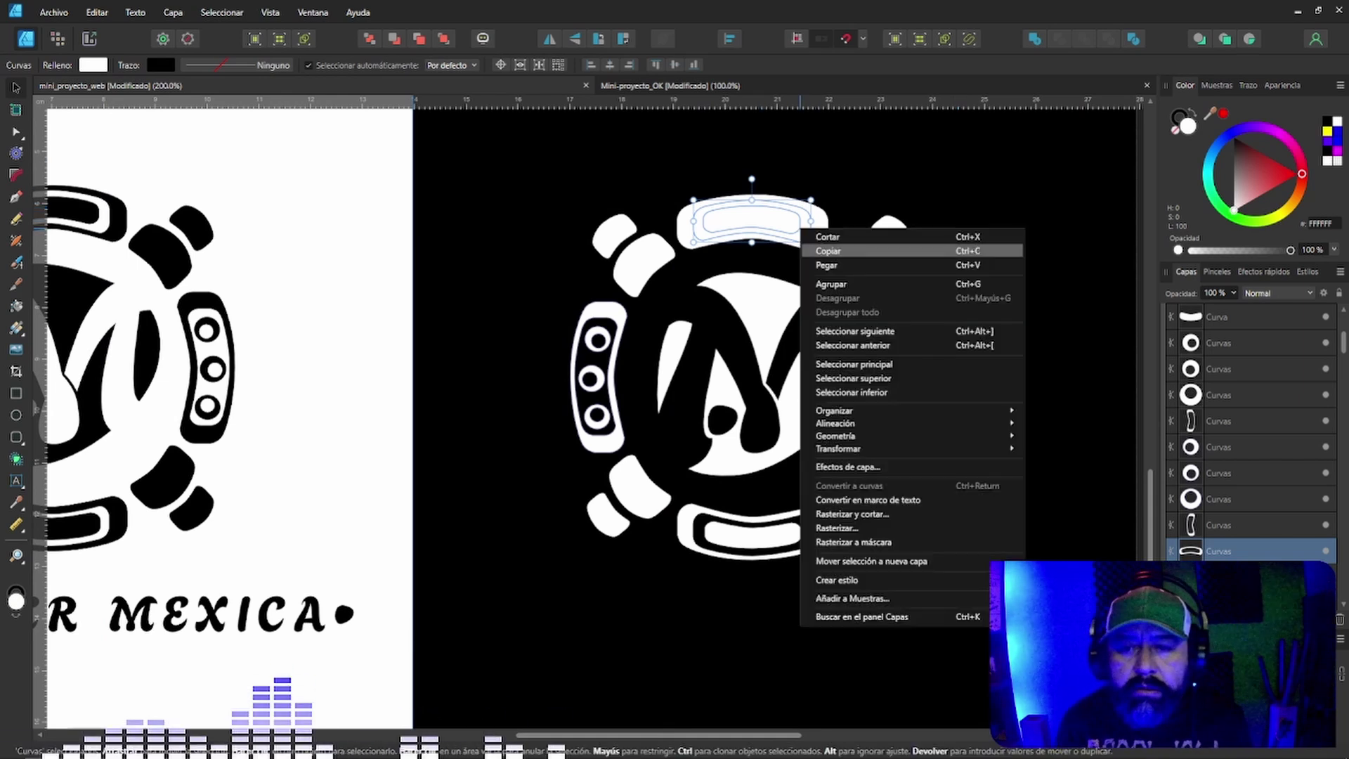
pyautogui.moveTo(836, 410)
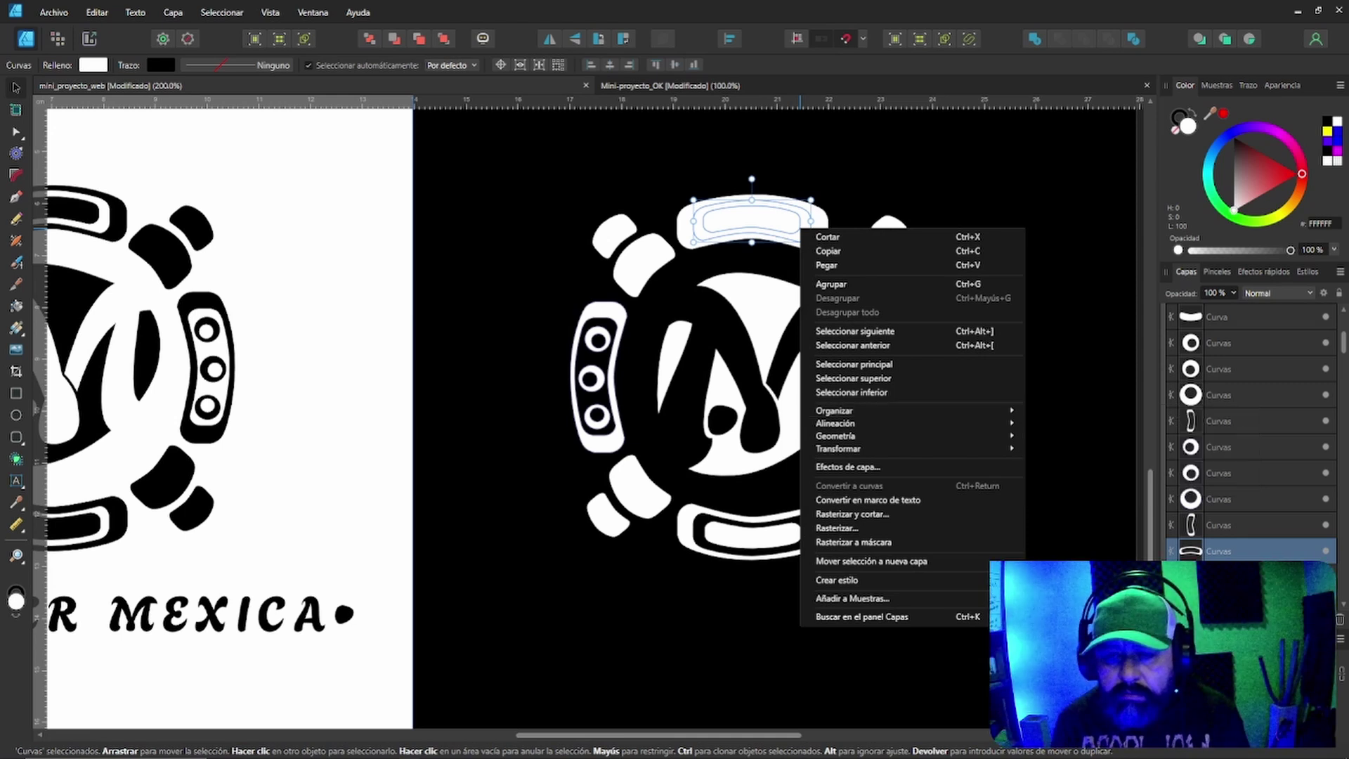
pyautogui.hotkey('ctrl', 'v')
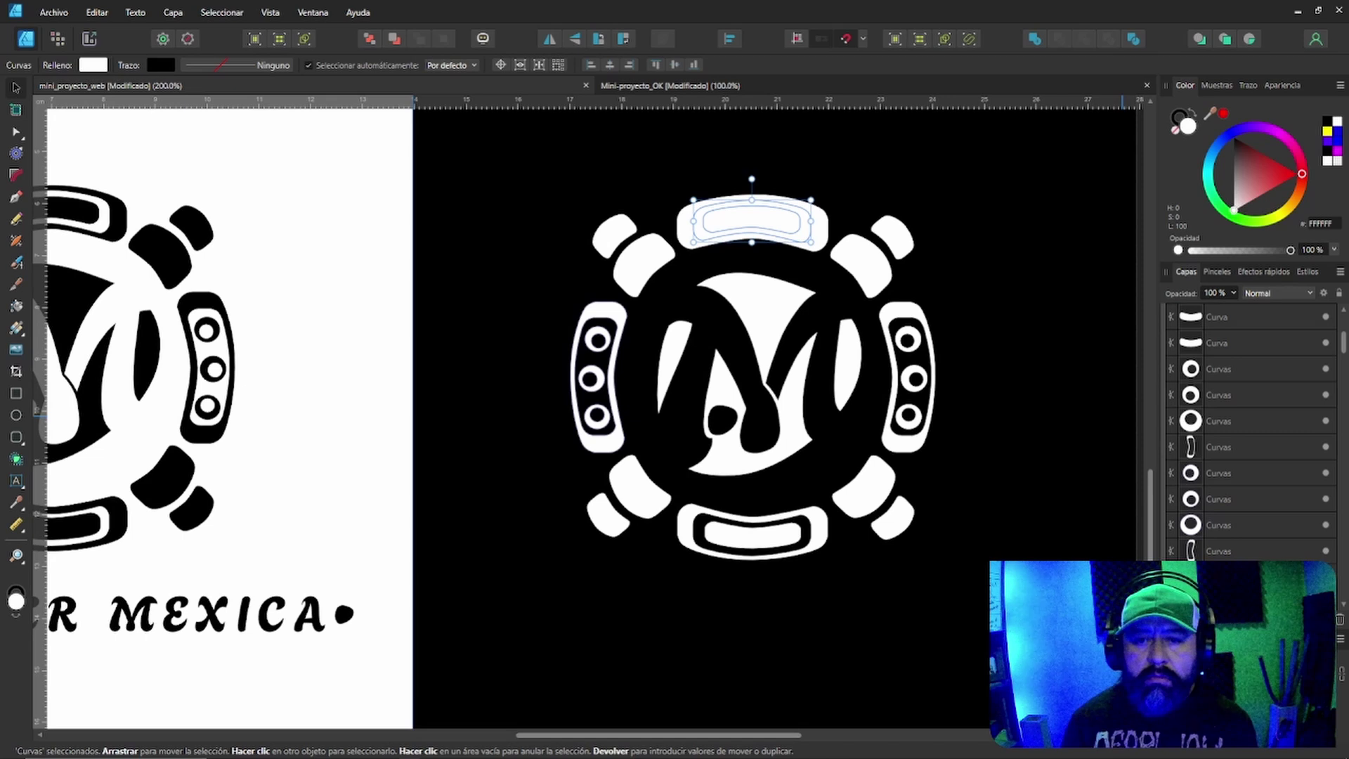
pyautogui.click(1326, 121)
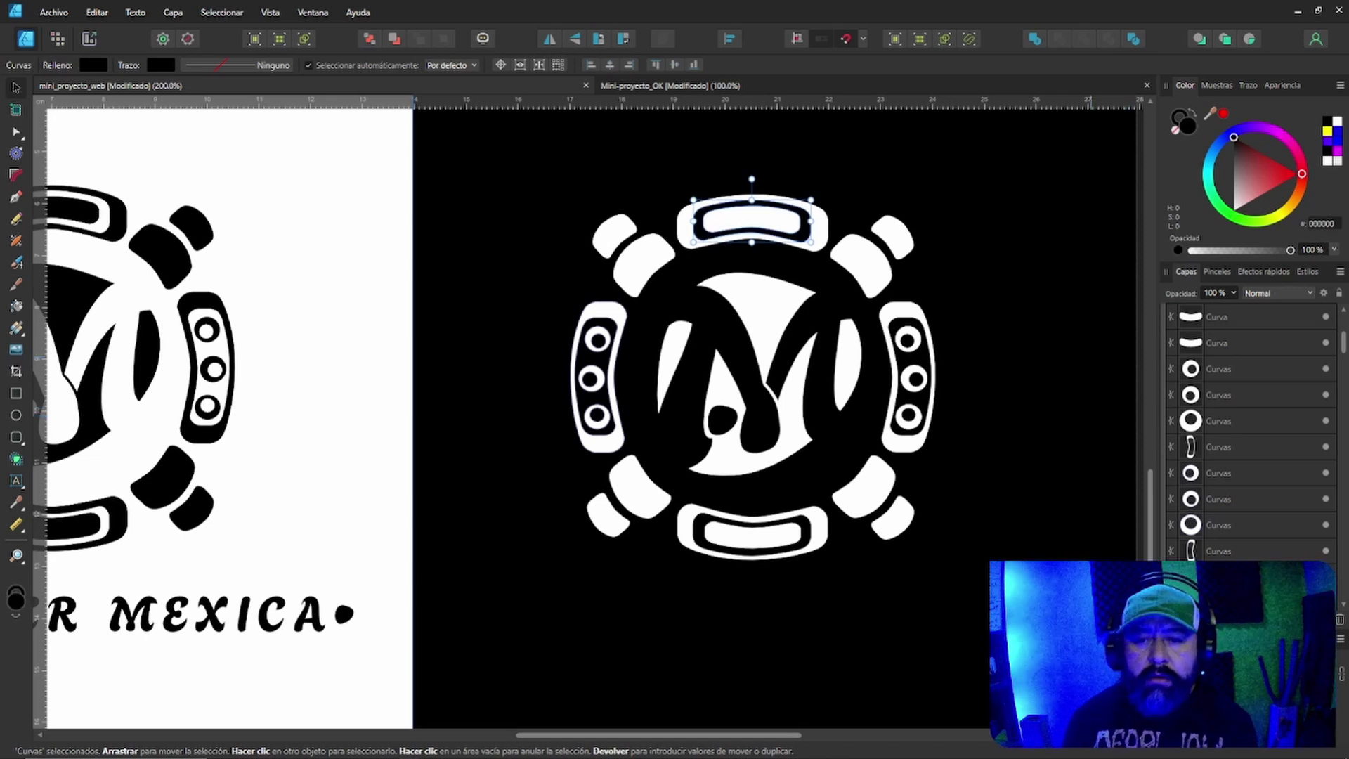
pyautogui.hotkey('ctrl', 'd')
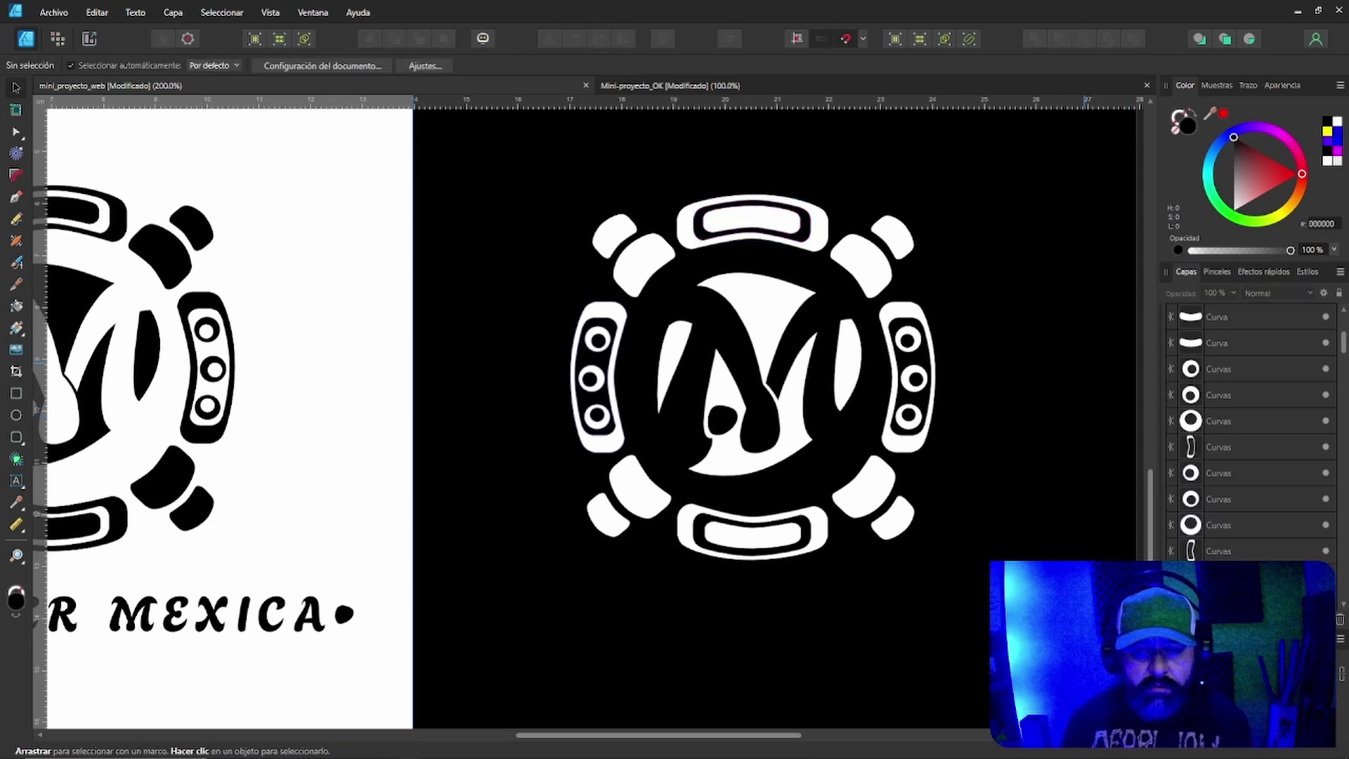
# Fill the AMANECER MEXICA lettering, its end dots and the inner shapes of the bottom bar with white, and save the document.
pyautogui.scroll(-3, 702, 386)
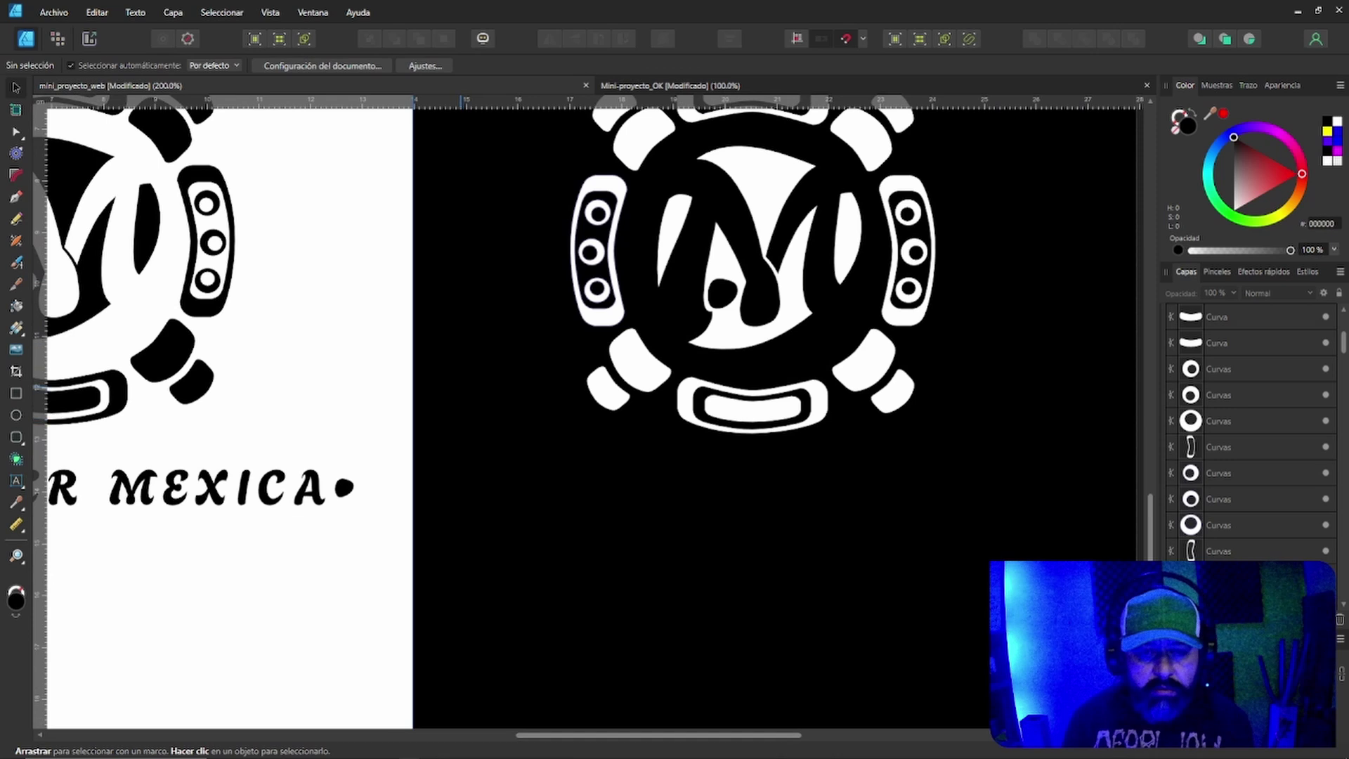
pyautogui.moveTo(461, 384); pyautogui.dragTo(1087, 595)
pyautogui.moveTo(427, 382); pyautogui.dragTo(1069, 611)
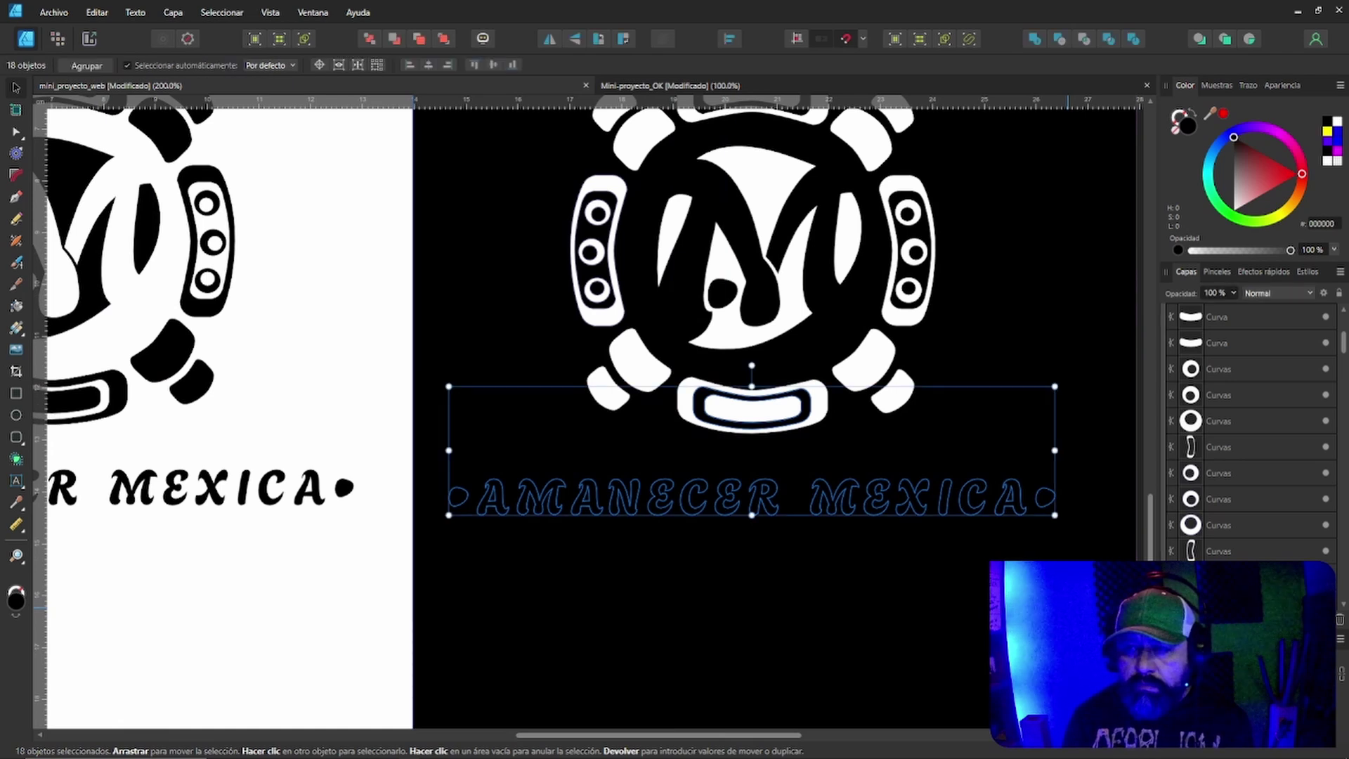
pyautogui.click(1235, 210)
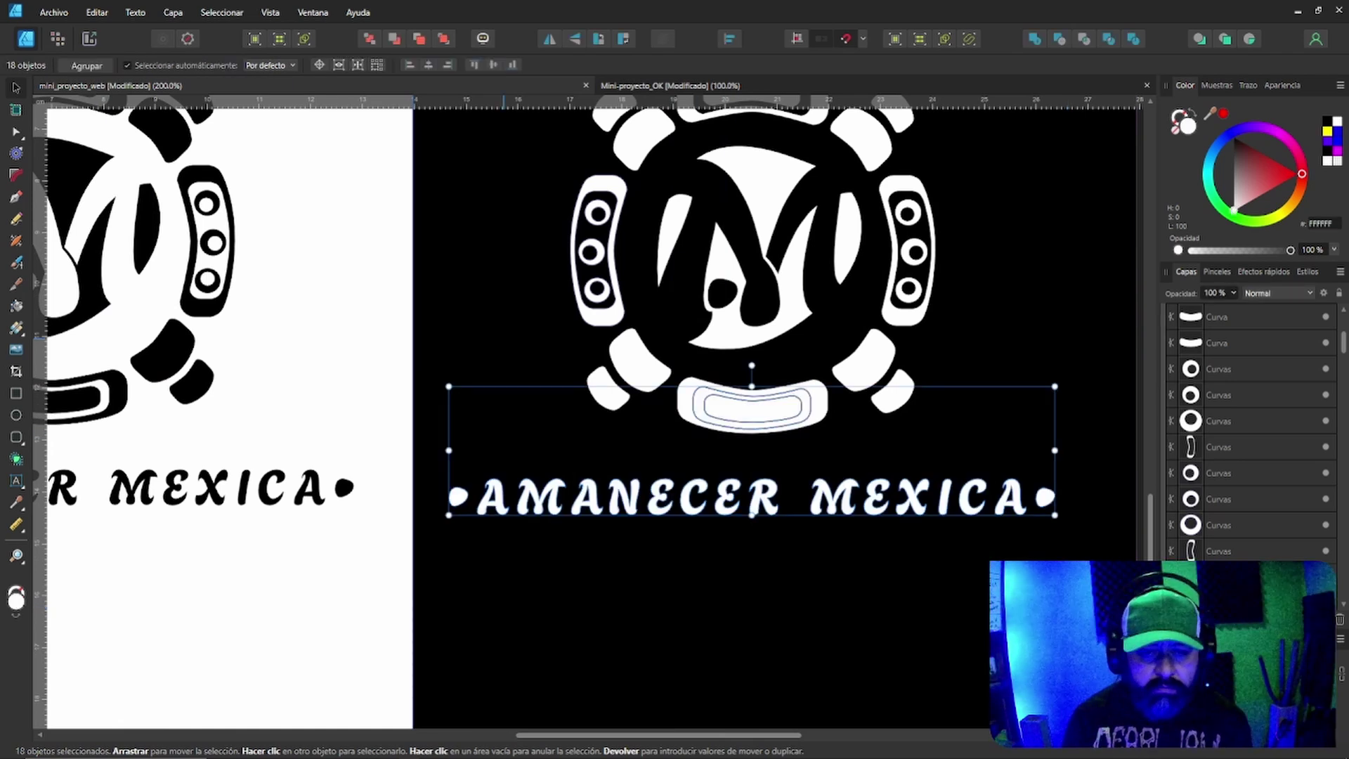
pyautogui.click(501, 608)
pyautogui.hotkey('ctrl', 's')
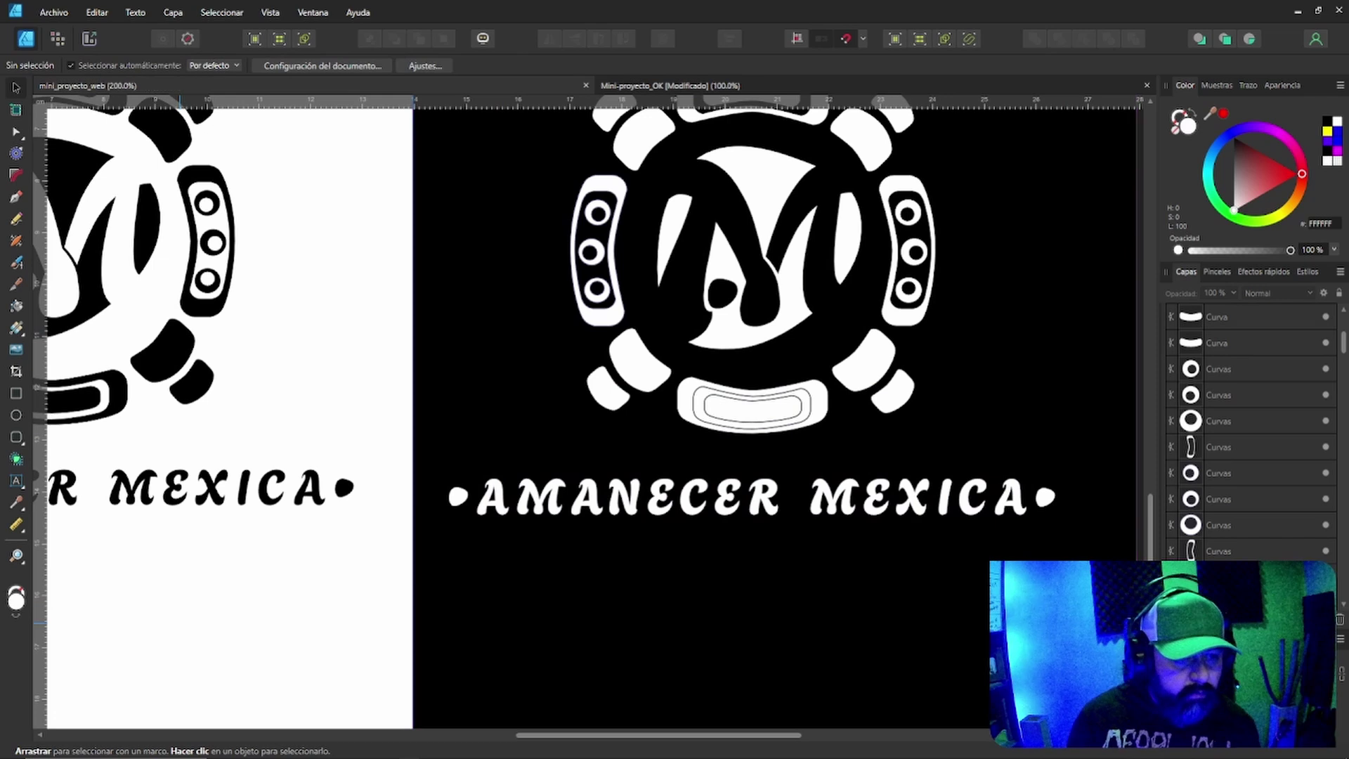
# Review the logo with its construction circles on the first artboard and the black and inverted versions on the second artboard.
pyautogui.press('z')
pyautogui.keyDown('alt'); pyautogui.click(567, 502); pyautogui.keyUp('alt')
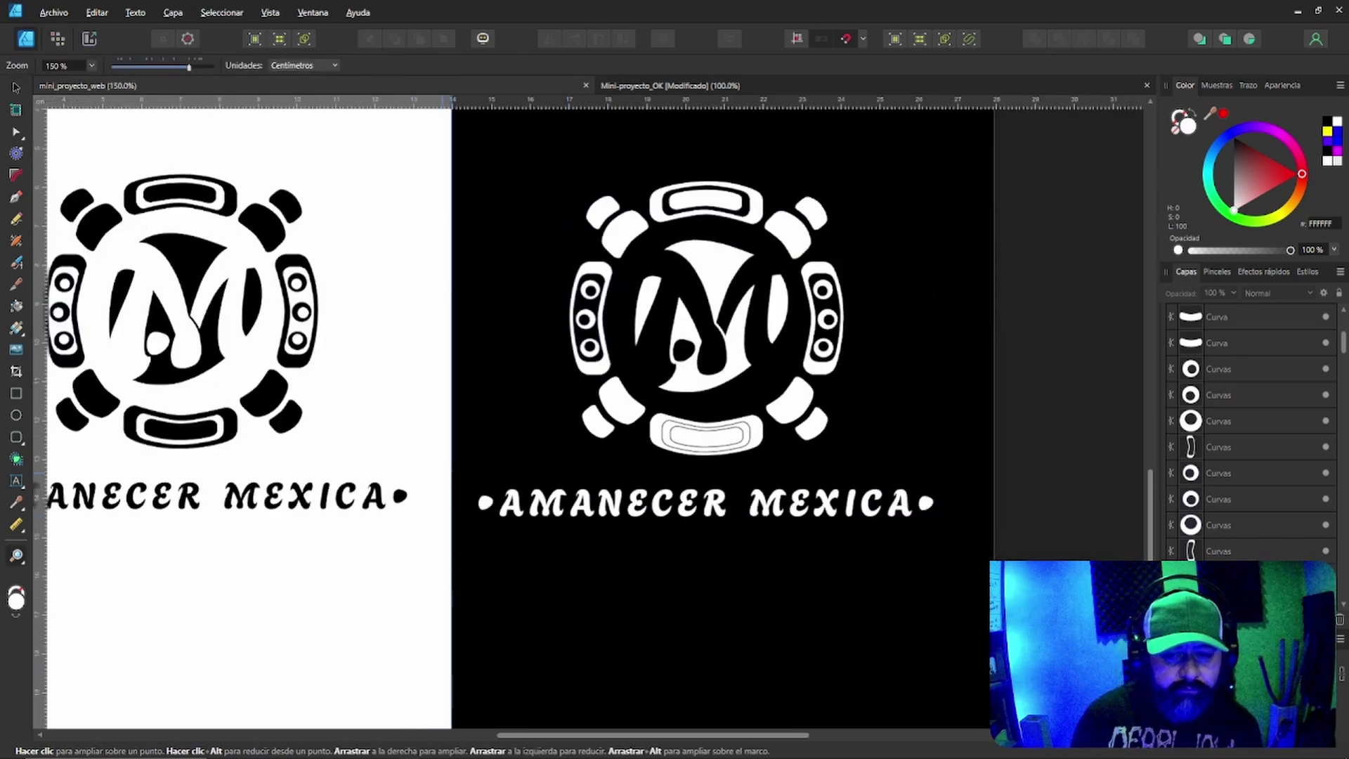
pyautogui.keyDown('alt'); pyautogui.click(441, 476); pyautogui.keyUp('alt')
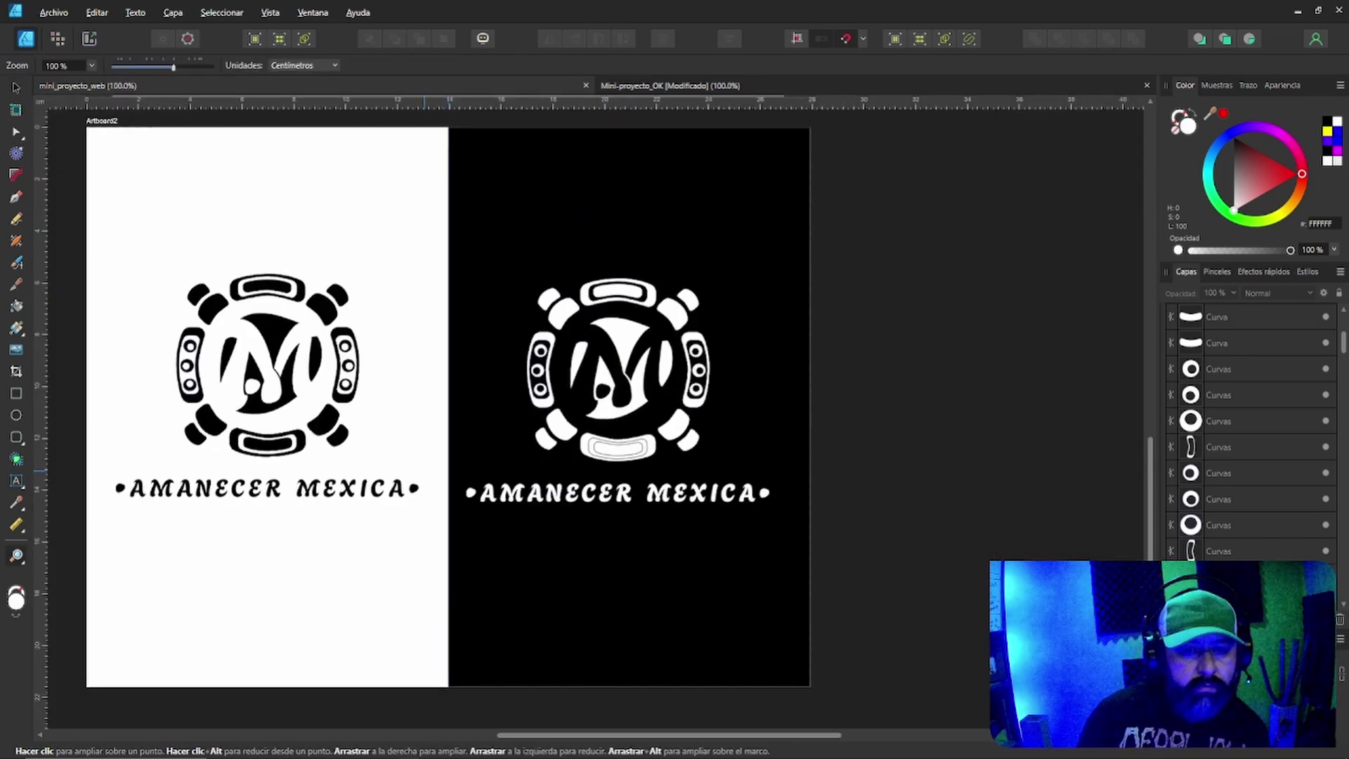
pyautogui.scroll(-1, 449, 393)
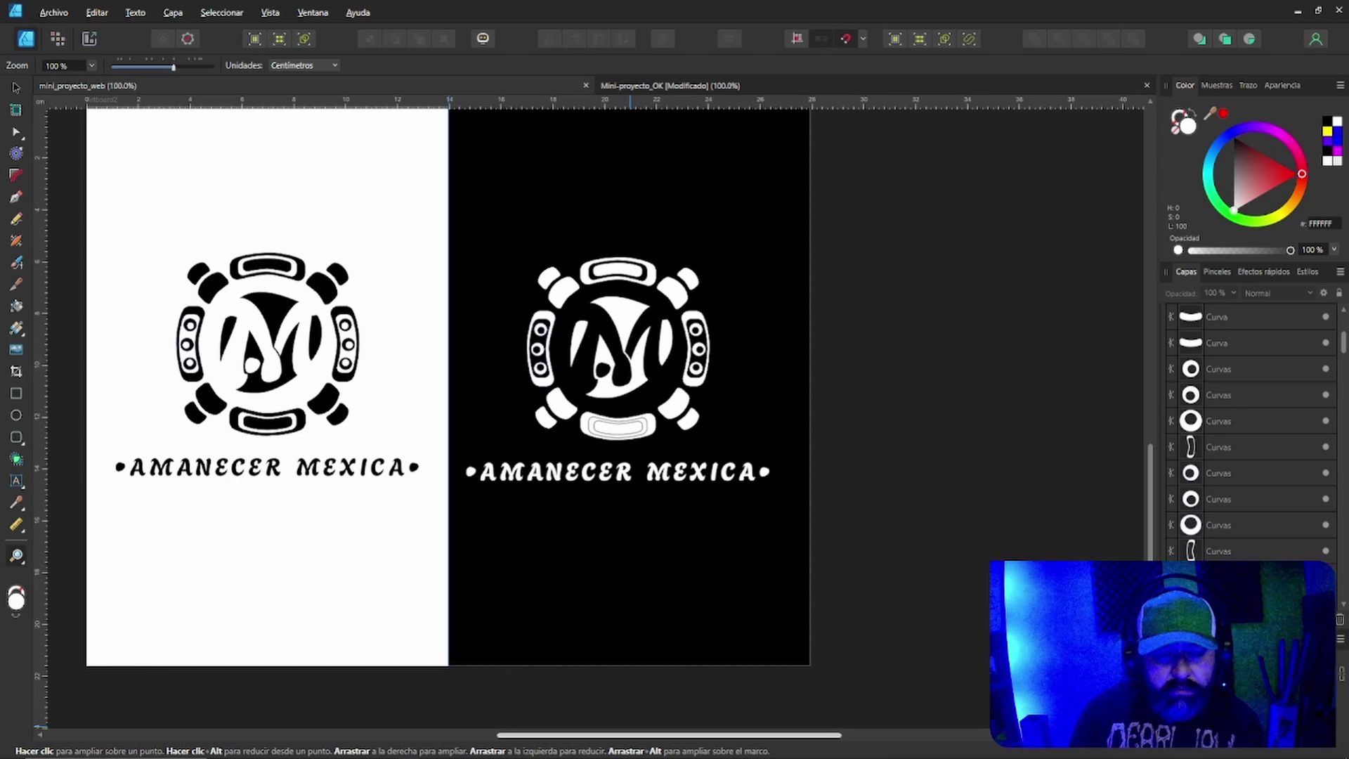
pyautogui.moveTo(630, 735); pyautogui.dragTo(555, 735)
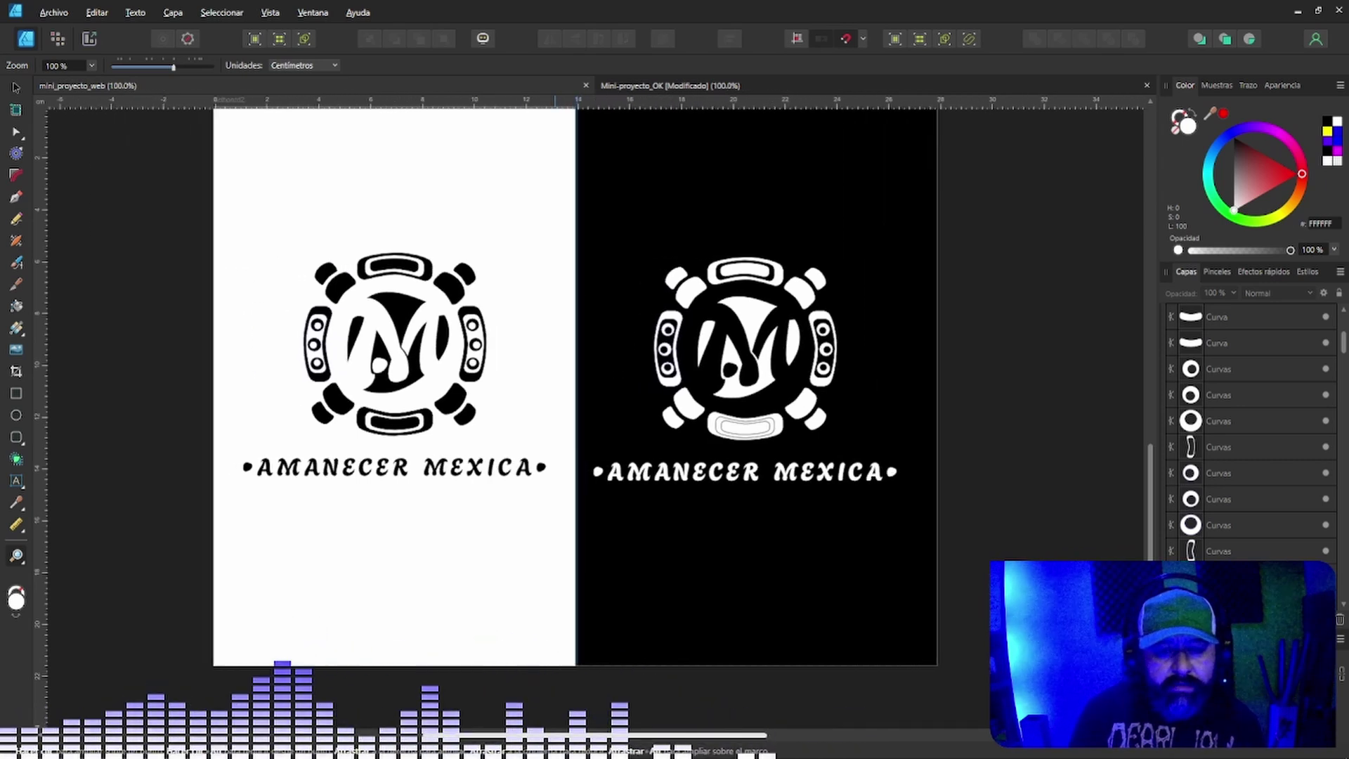
pyautogui.scroll(5, 576, 421)
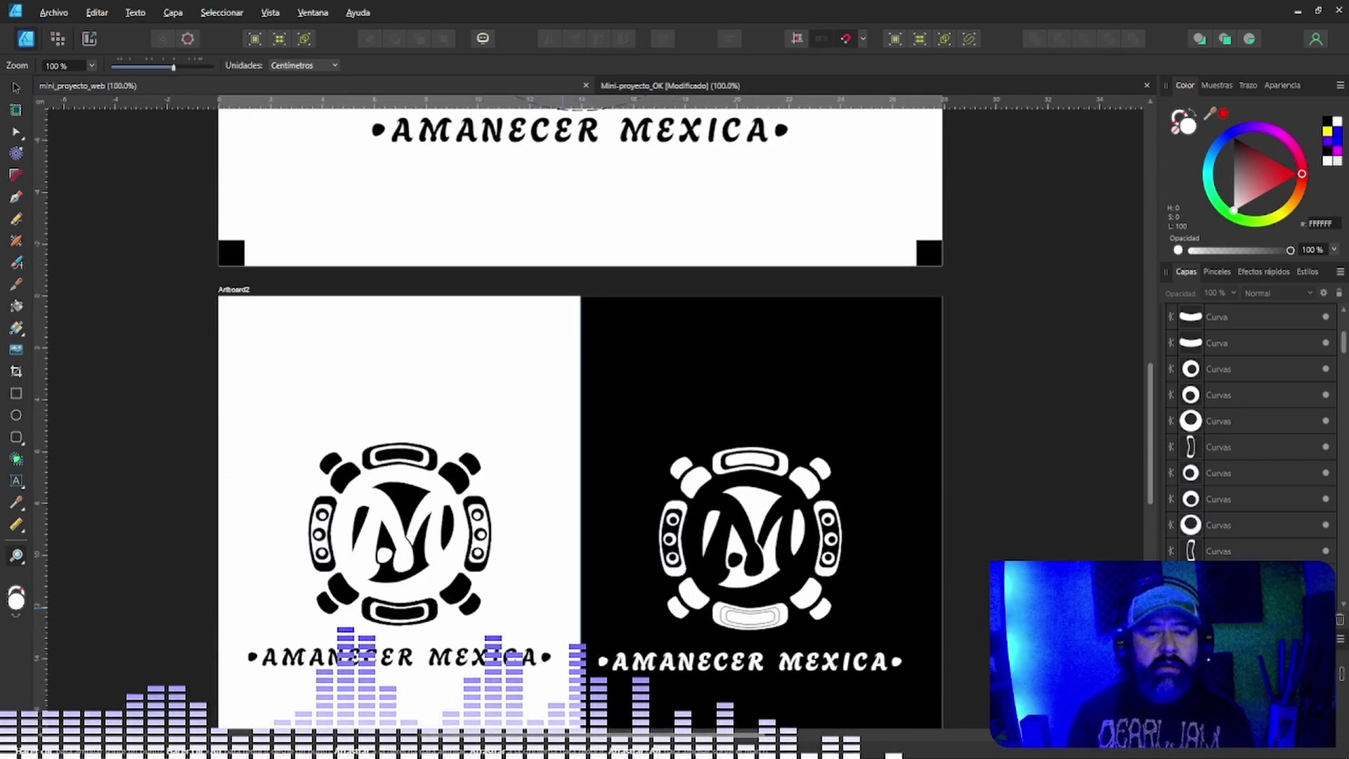
pyautogui.scroll(9, 569, 597)
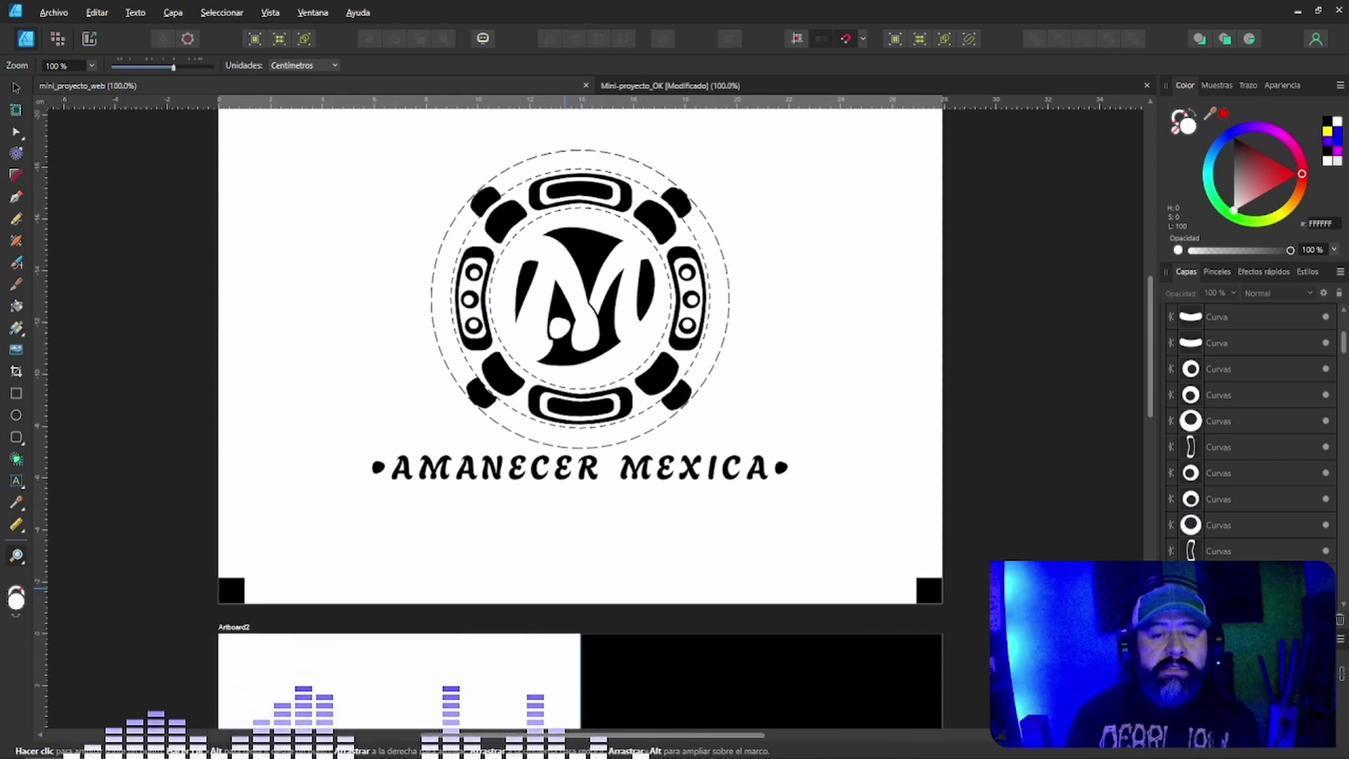
pyautogui.scroll(-3, 576, 421)
pyautogui.scroll(2, 576, 422)
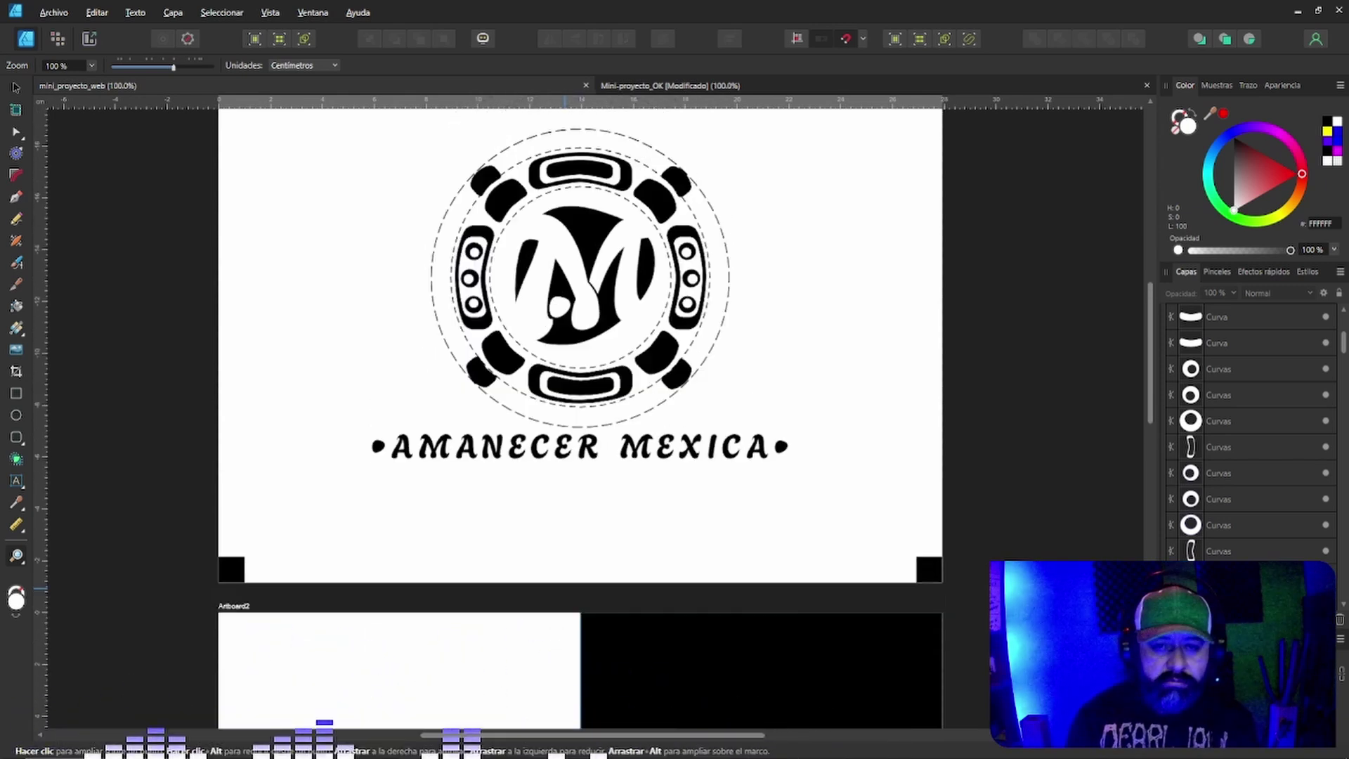
pyautogui.scroll(2, 576, 421)
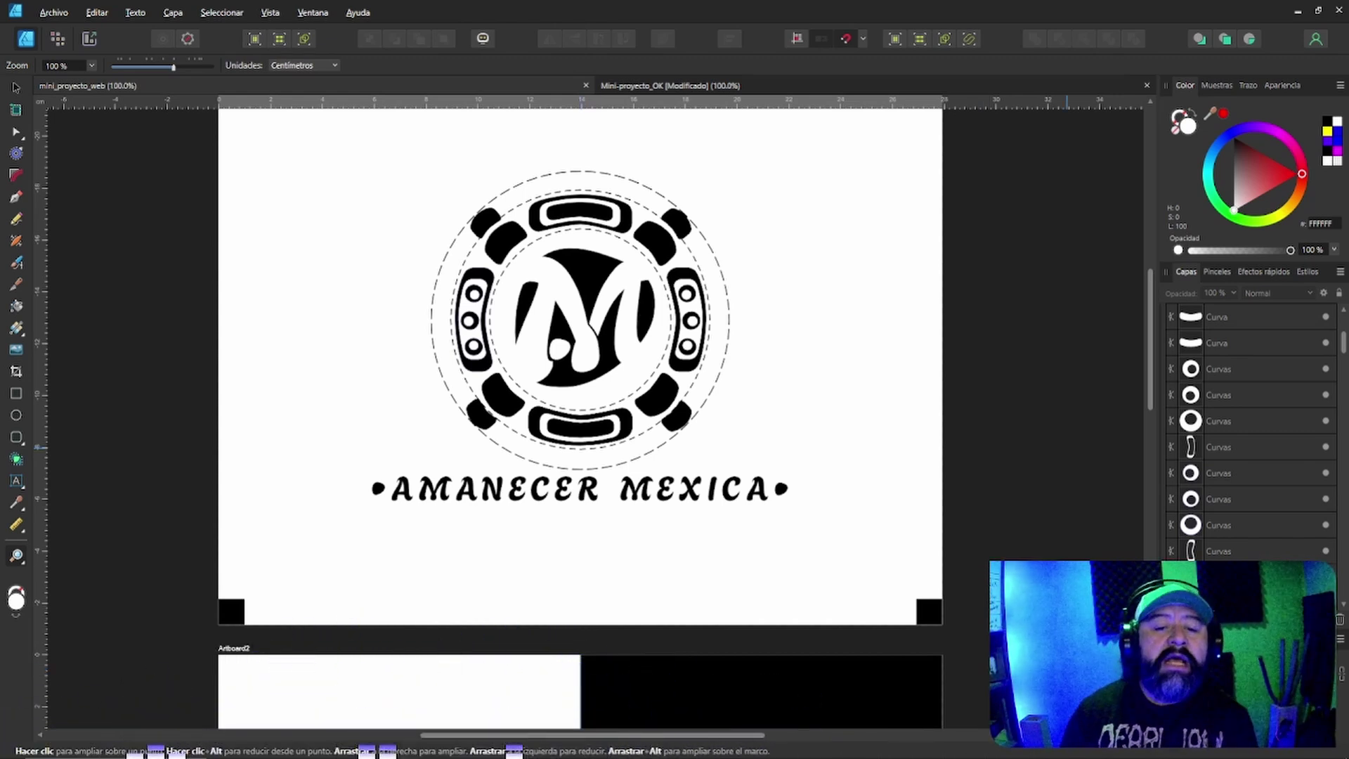
pyautogui.scroll(-5, 579, 415)
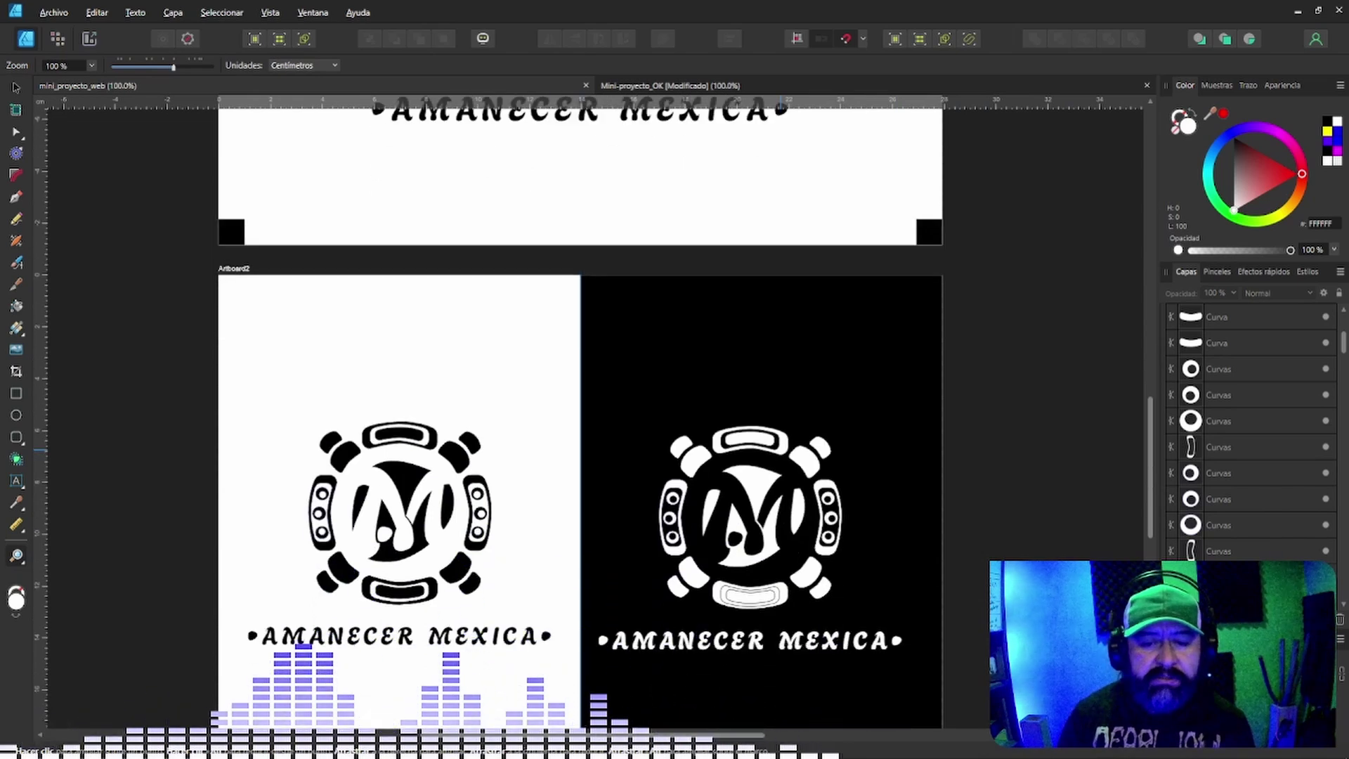
pyautogui.scroll(-2, 579, 414)
pyautogui.scroll(-3, 579, 414)
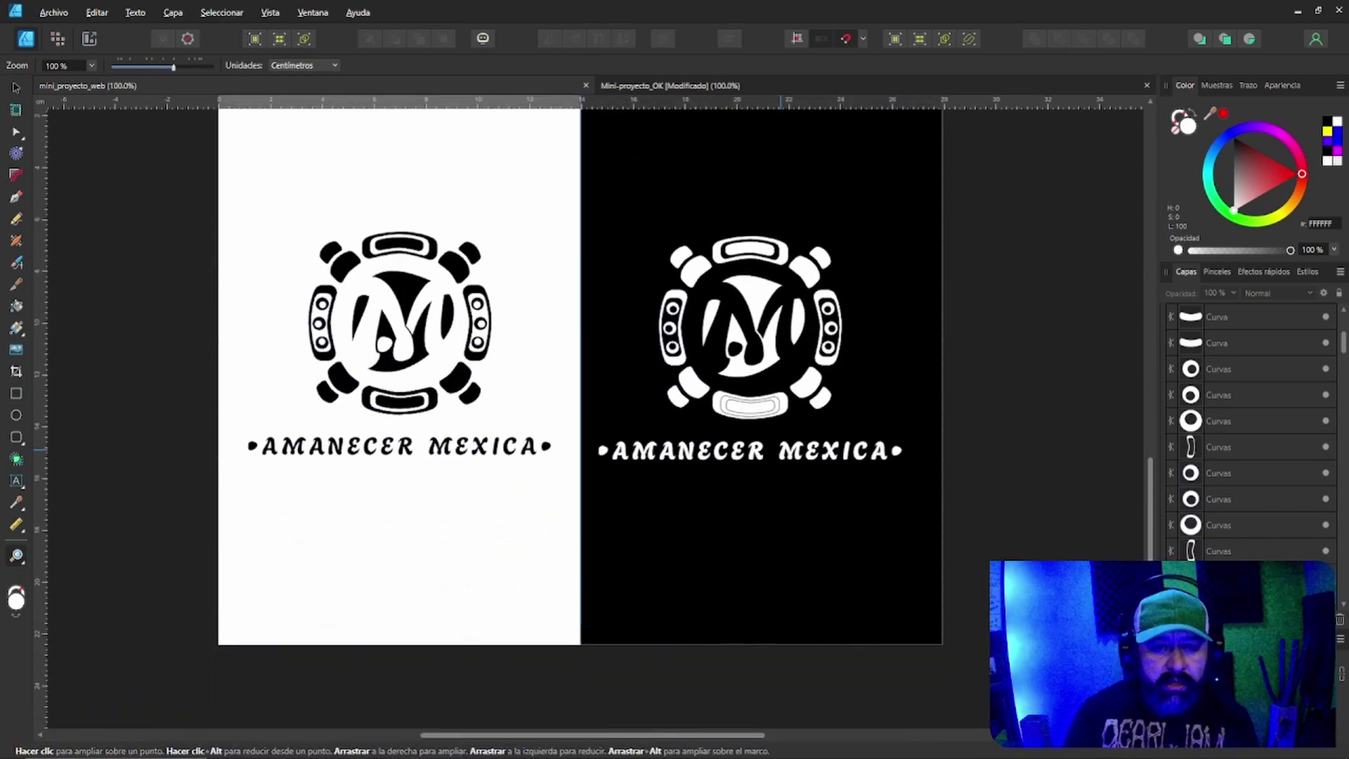
pyautogui.scroll(-5, 580, 414)
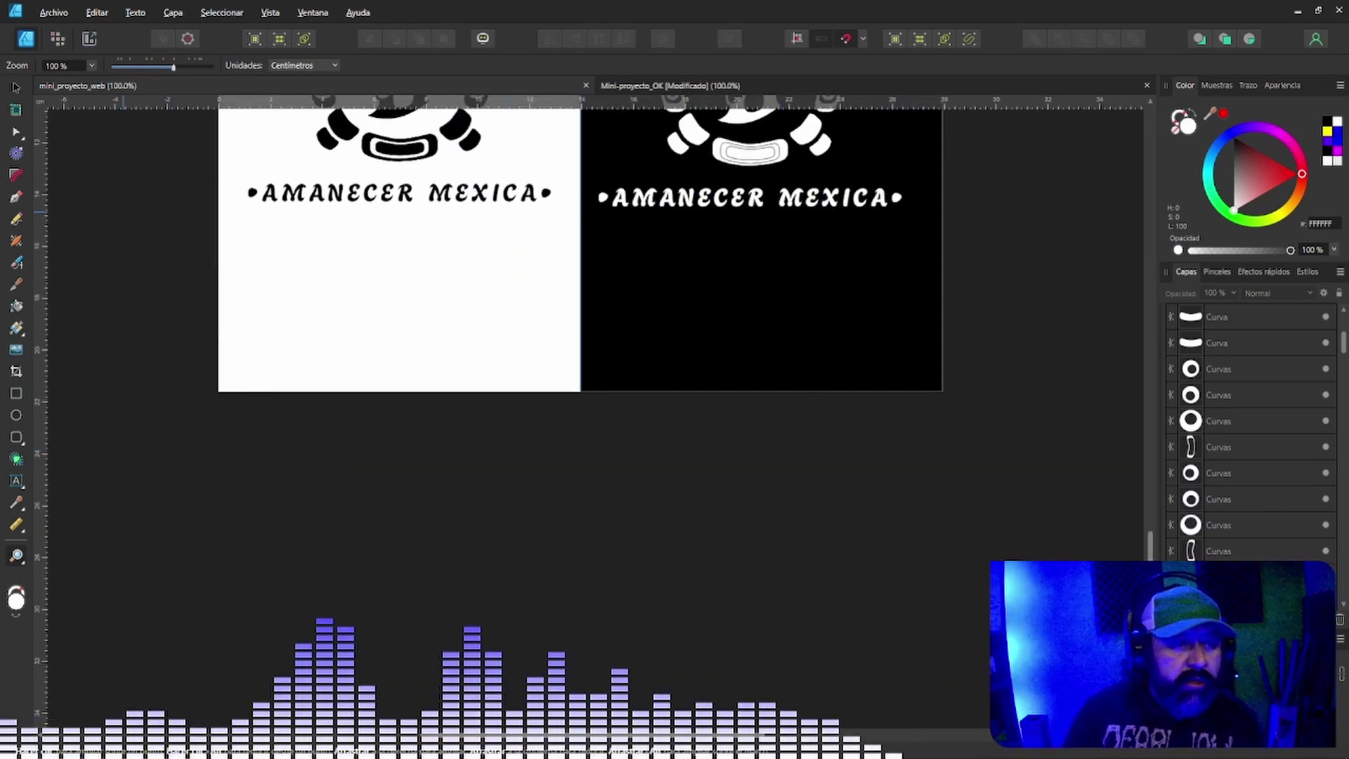
# Draw a third artboard about 28.2 cm wide and 14.3 cm high in the empty space below the black and white artboard.
pyautogui.press('v')
pyautogui.scroll(-1, 623, 434)
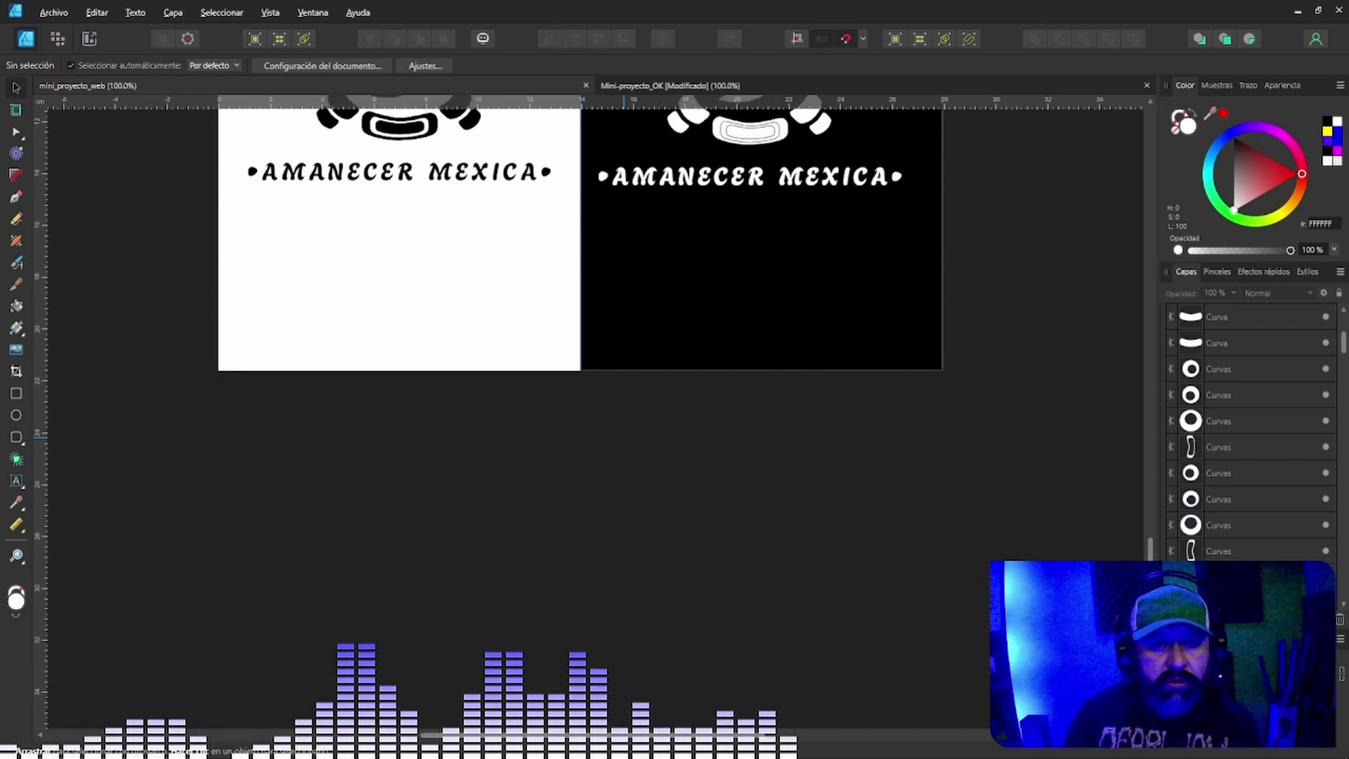
pyautogui.scroll(-2, 623, 433)
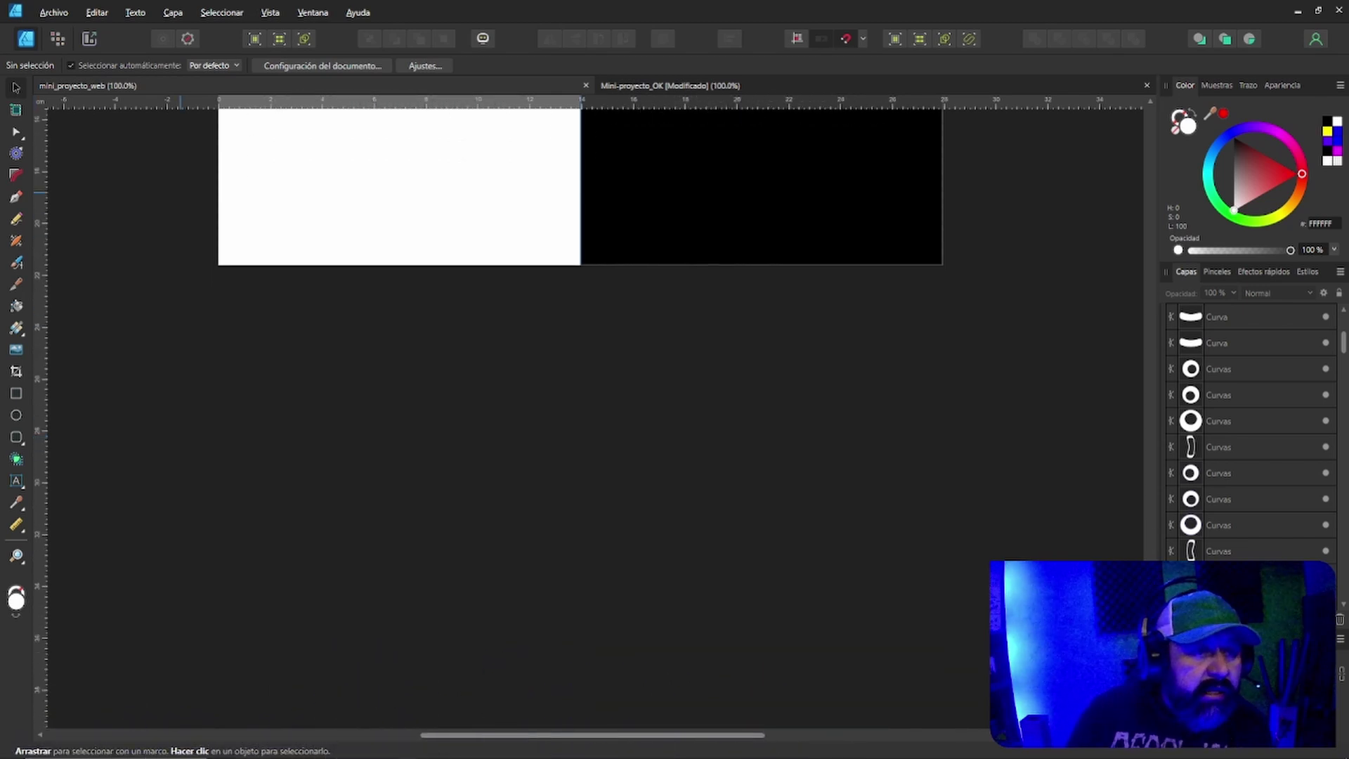
pyautogui.click(15, 109)
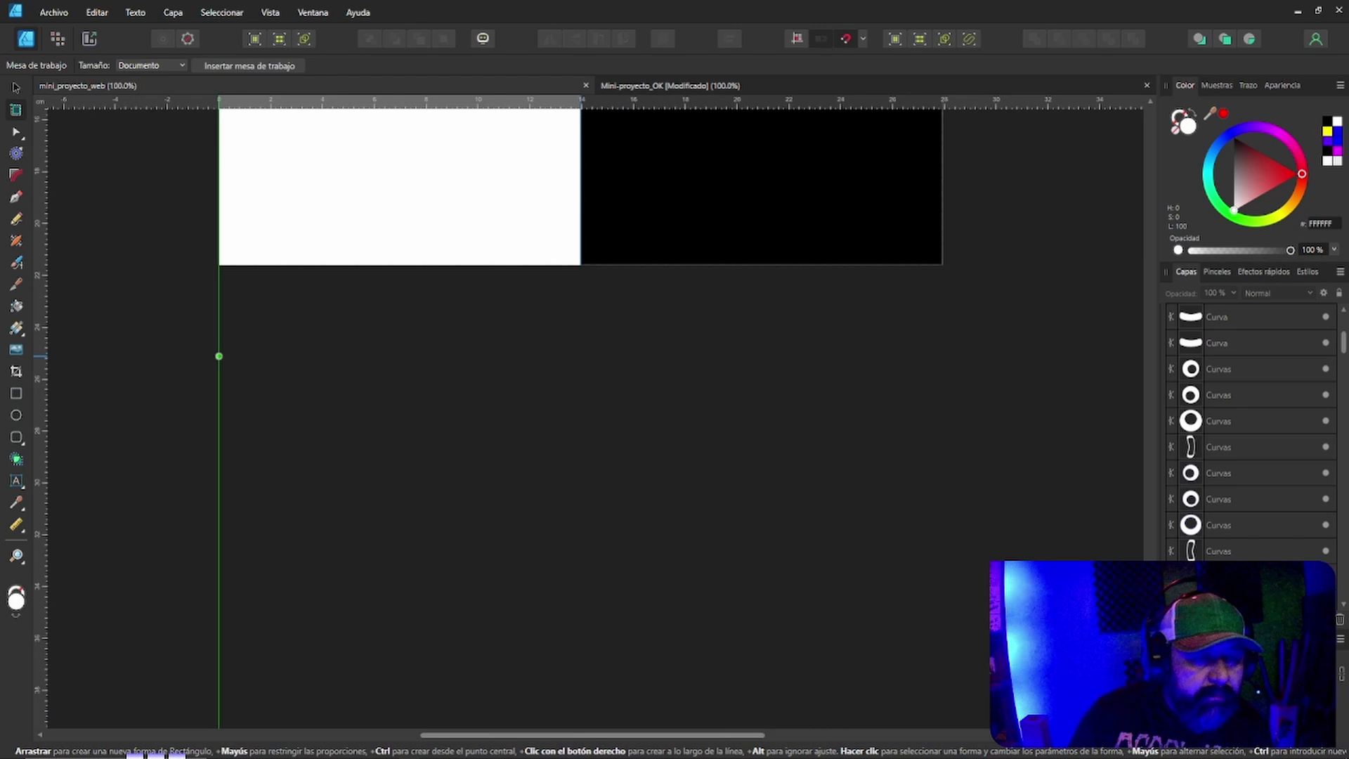
pyautogui.moveTo(218, 357); pyautogui.dragTo(950, 724)
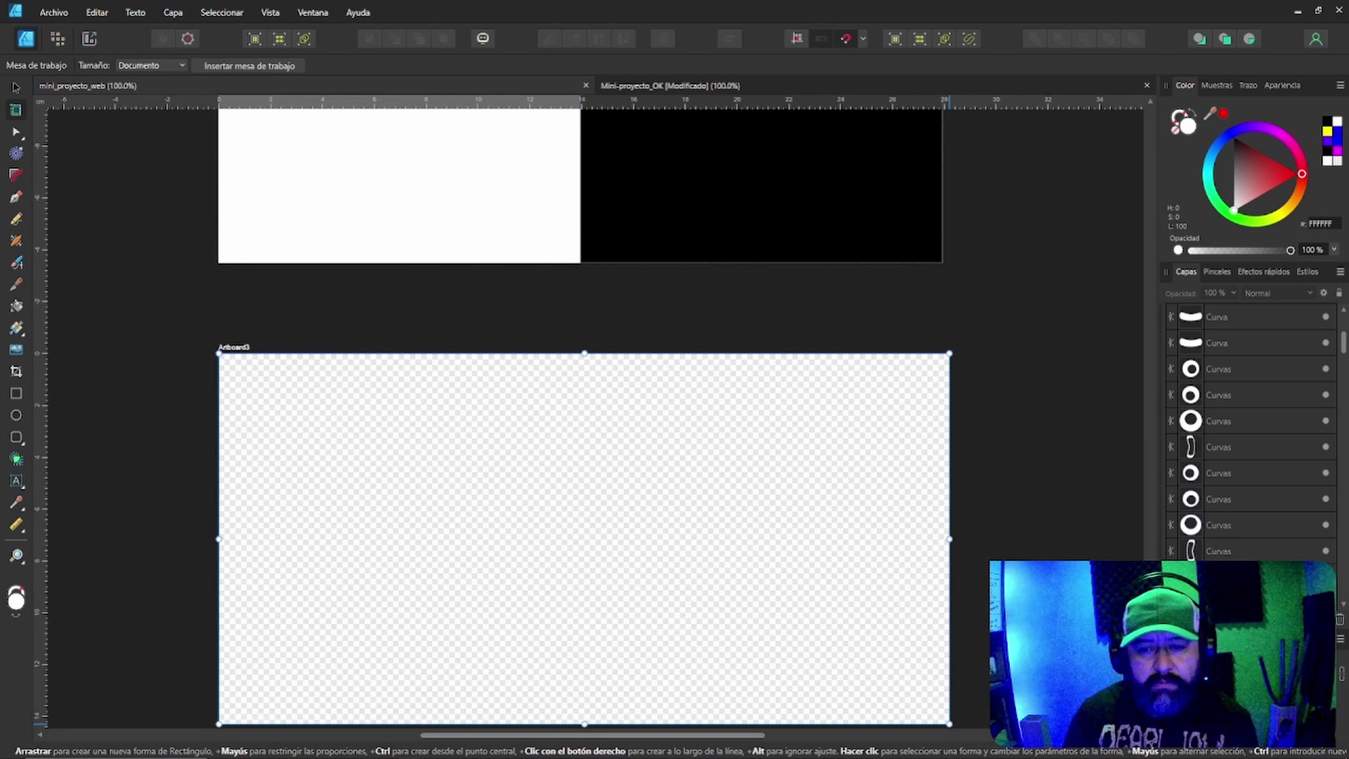
pyautogui.scroll(-4, 984, 390)
pyautogui.scroll(1, 984, 391)
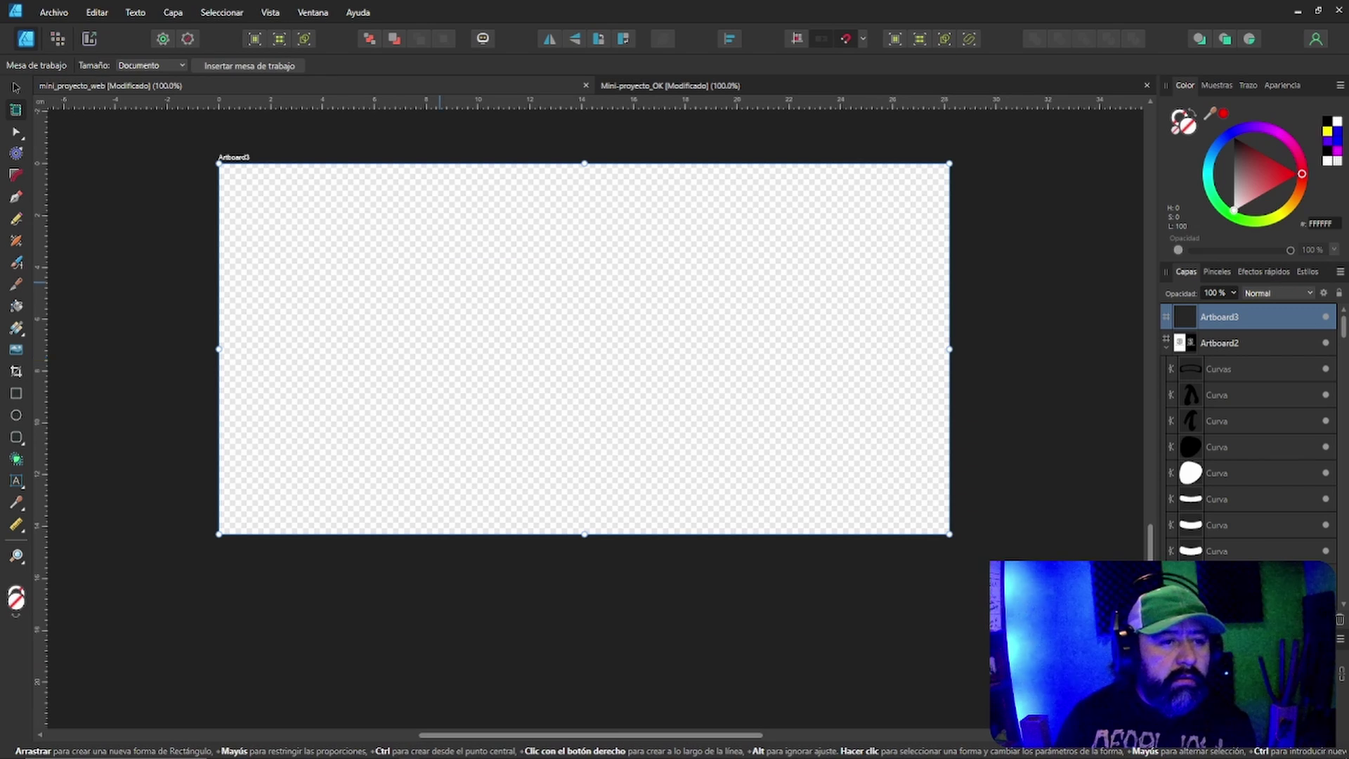
pyautogui.scroll(3, 425, 319)
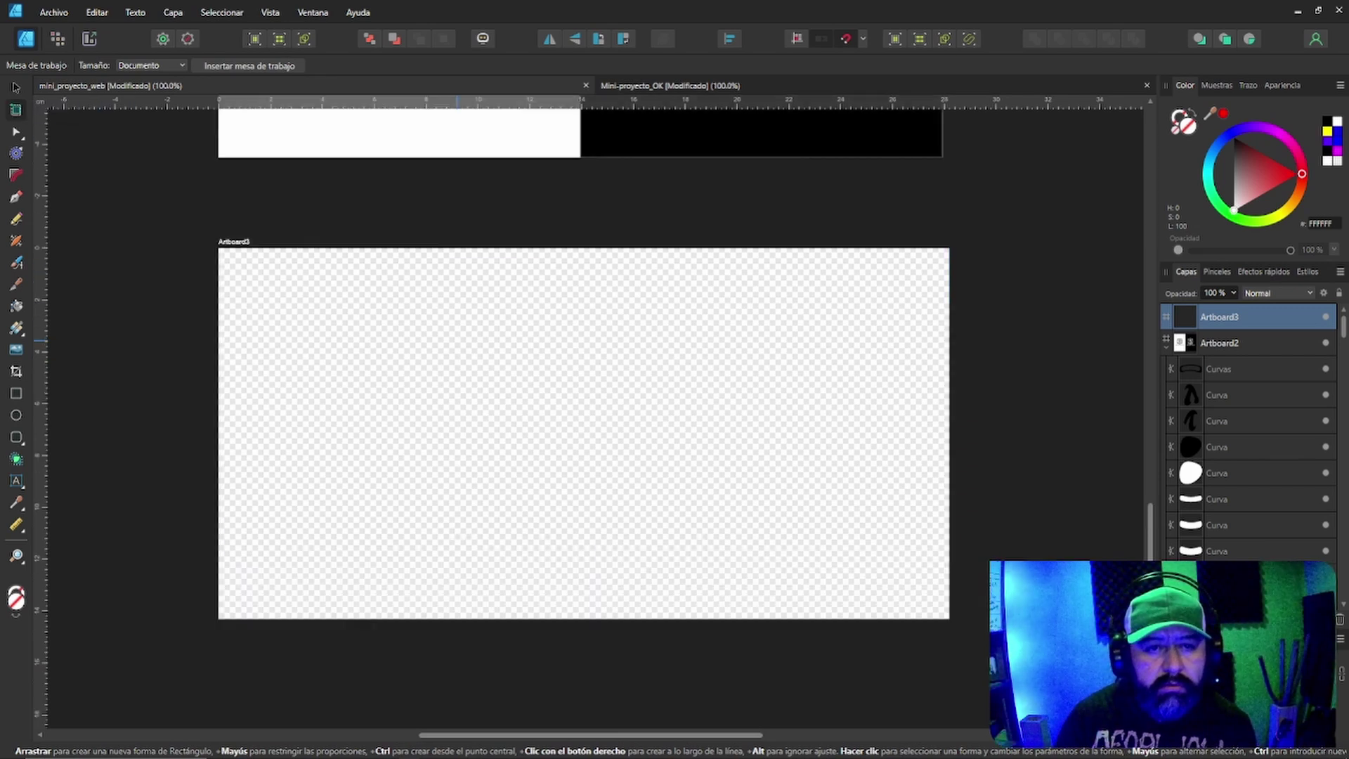
# Extend the third artboard's top edge up to the second artboard and match the second artboard's width of about 28 cm.
pyautogui.click(458, 159)
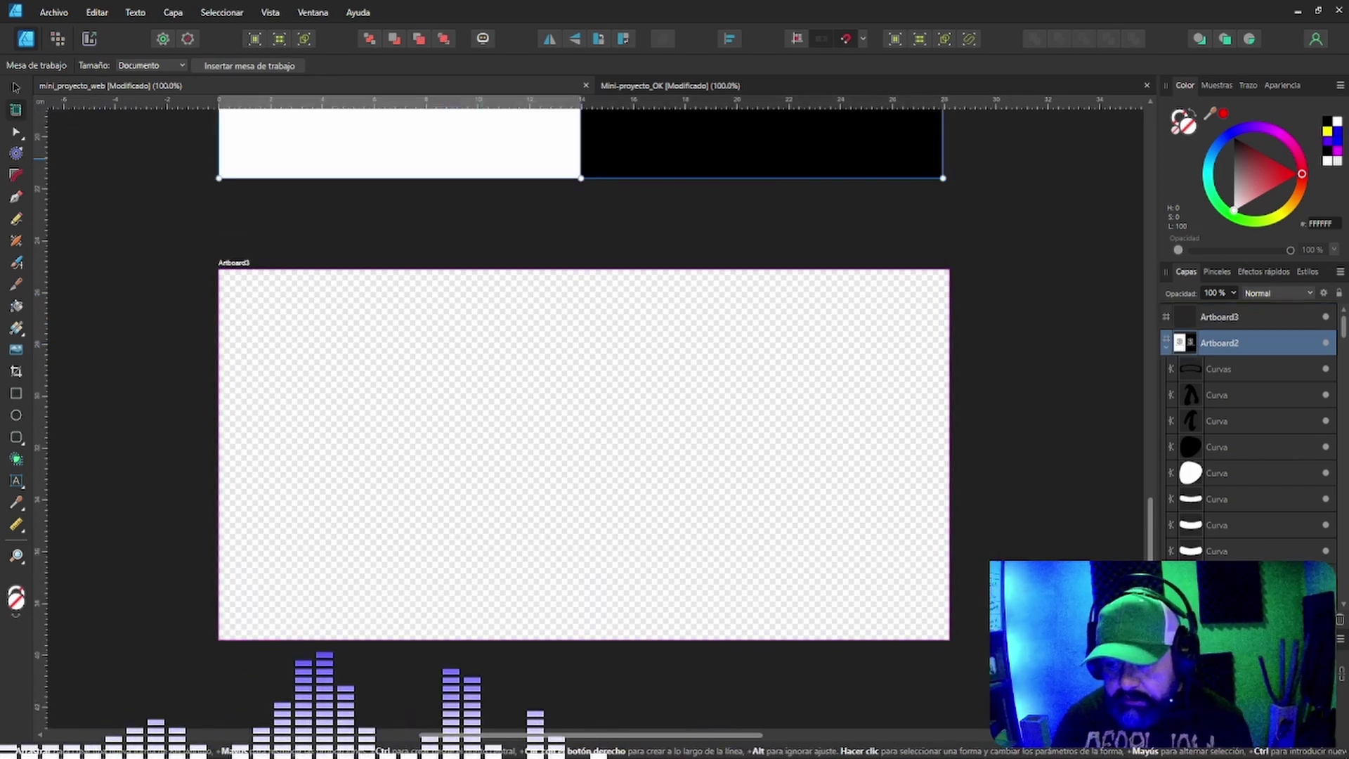
pyautogui.click(639, 427)
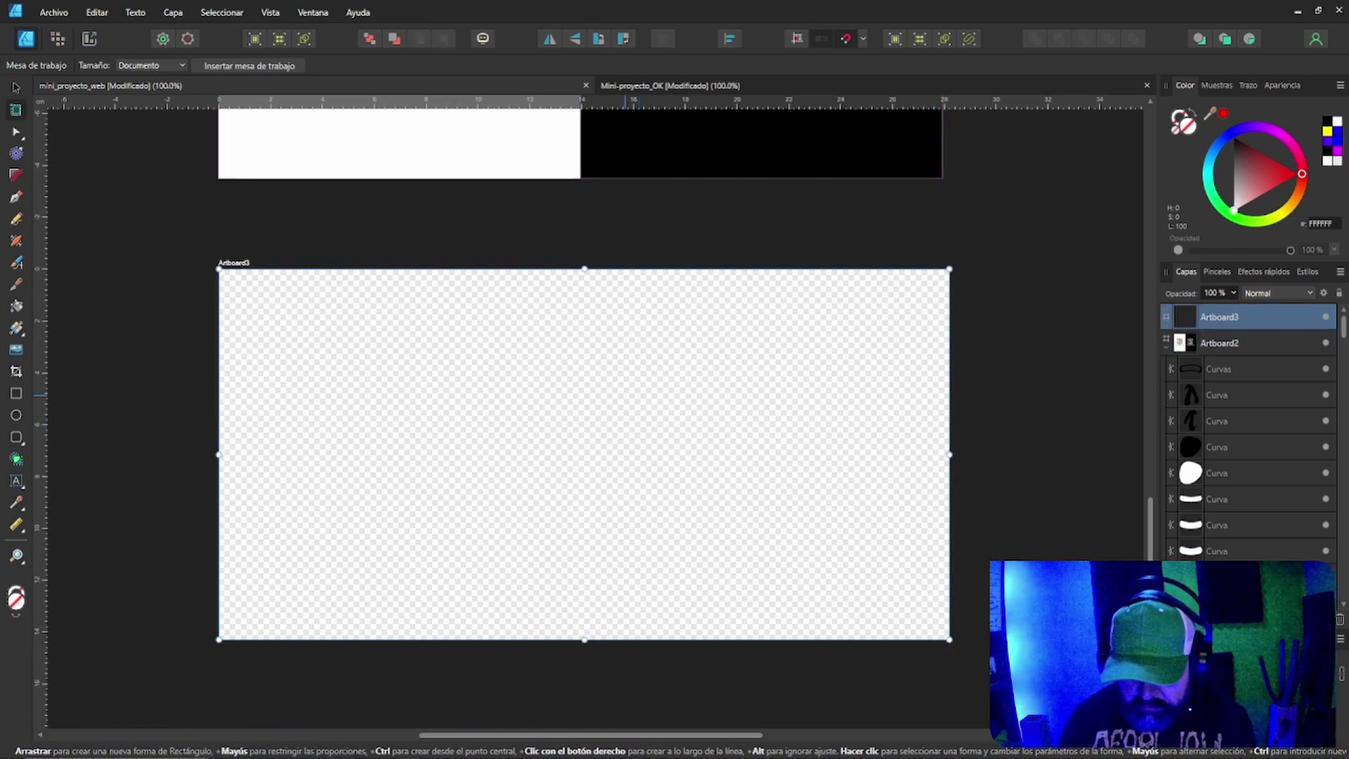
pyautogui.moveTo(584, 269); pyautogui.dragTo(584, 174)
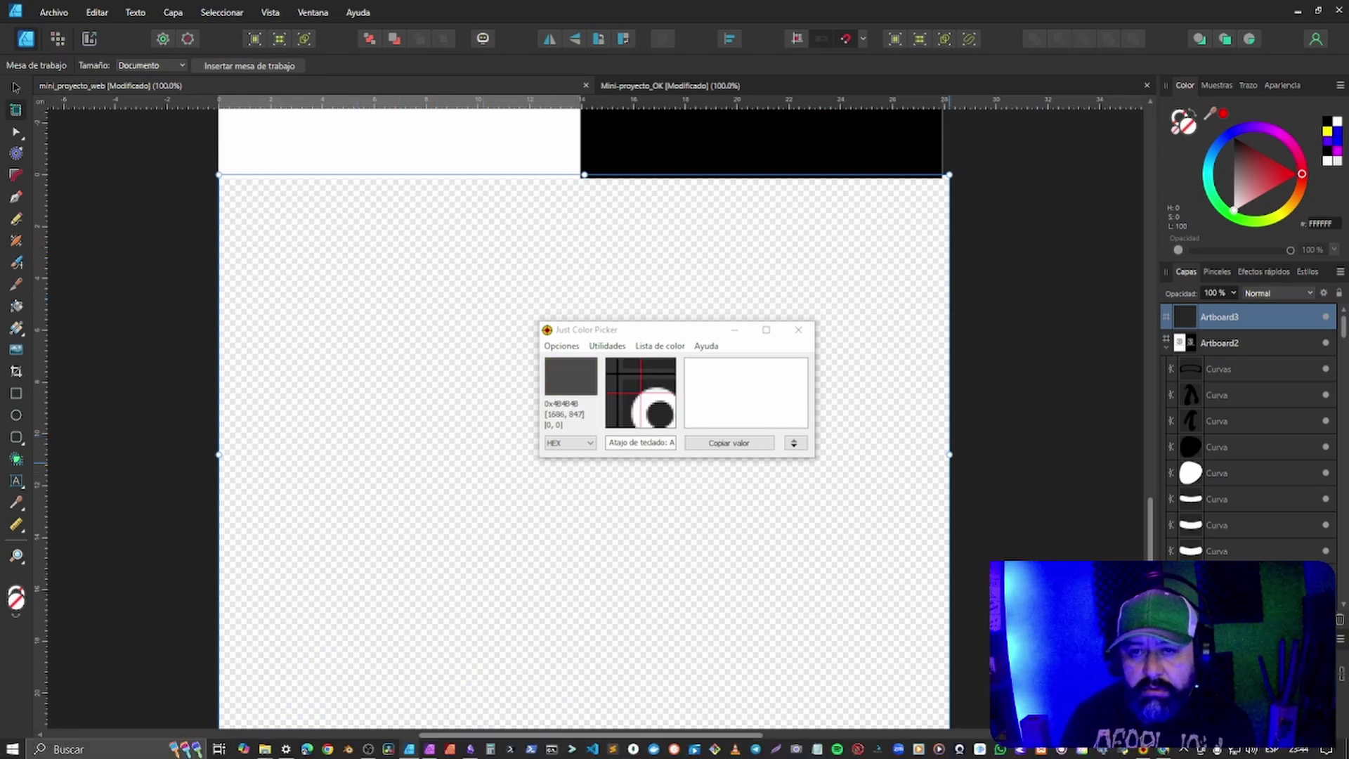
pyautogui.click(846, 144)
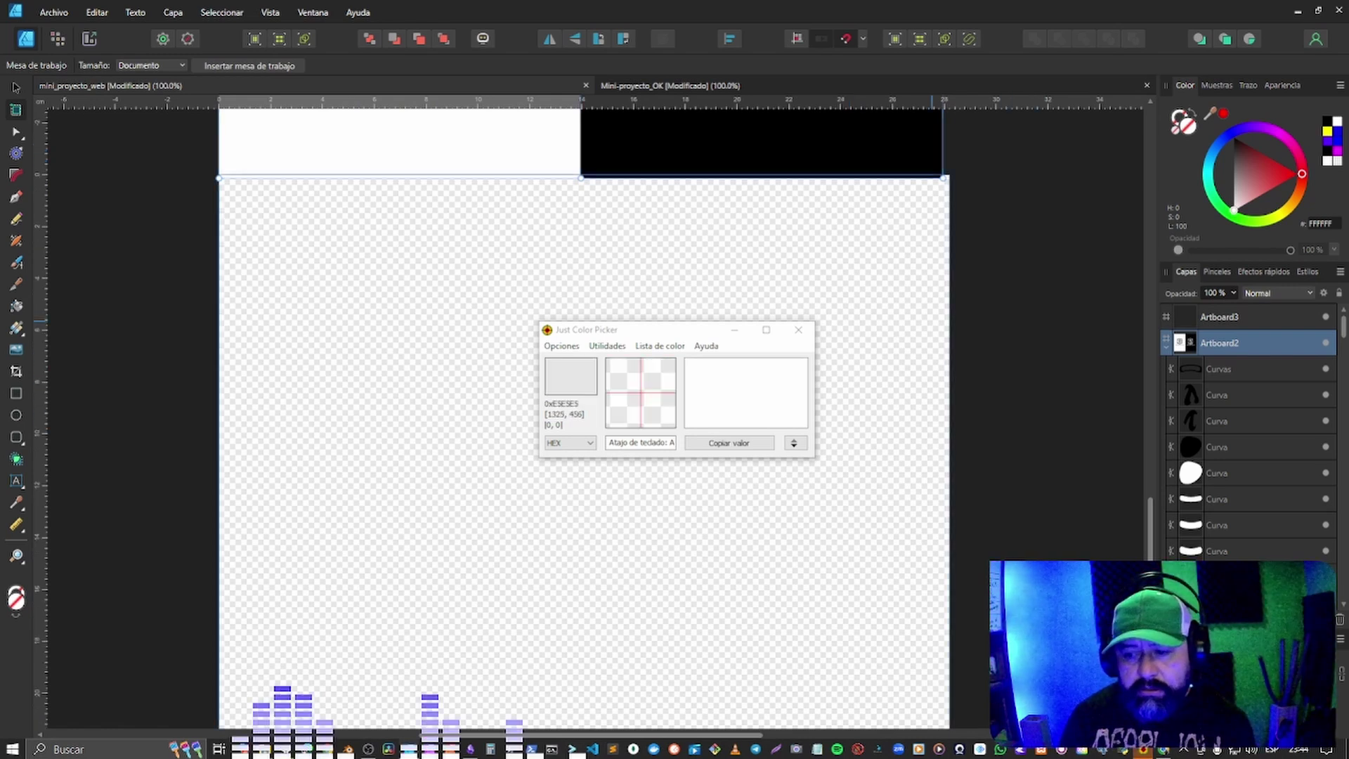
pyautogui.click(861, 287)
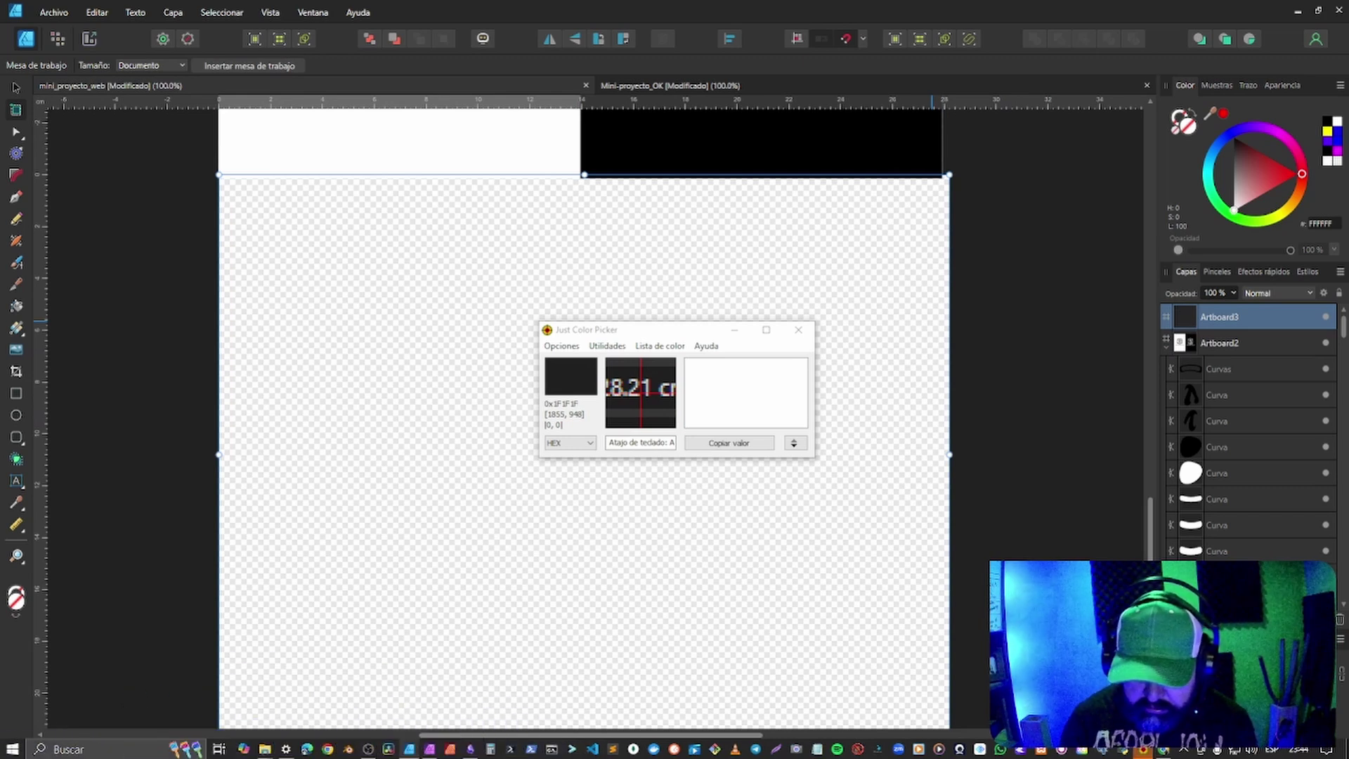
pyautogui.press('Return')
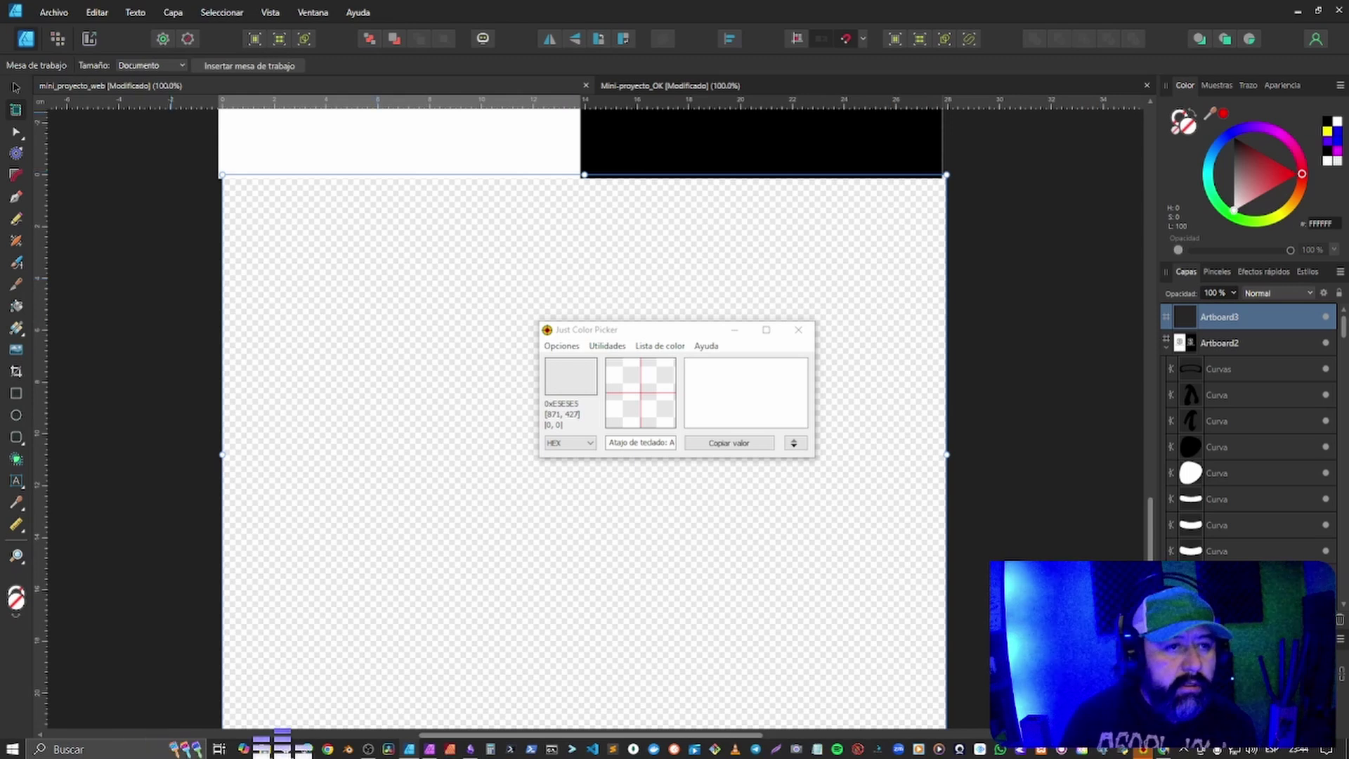
pyautogui.click(284, 207)
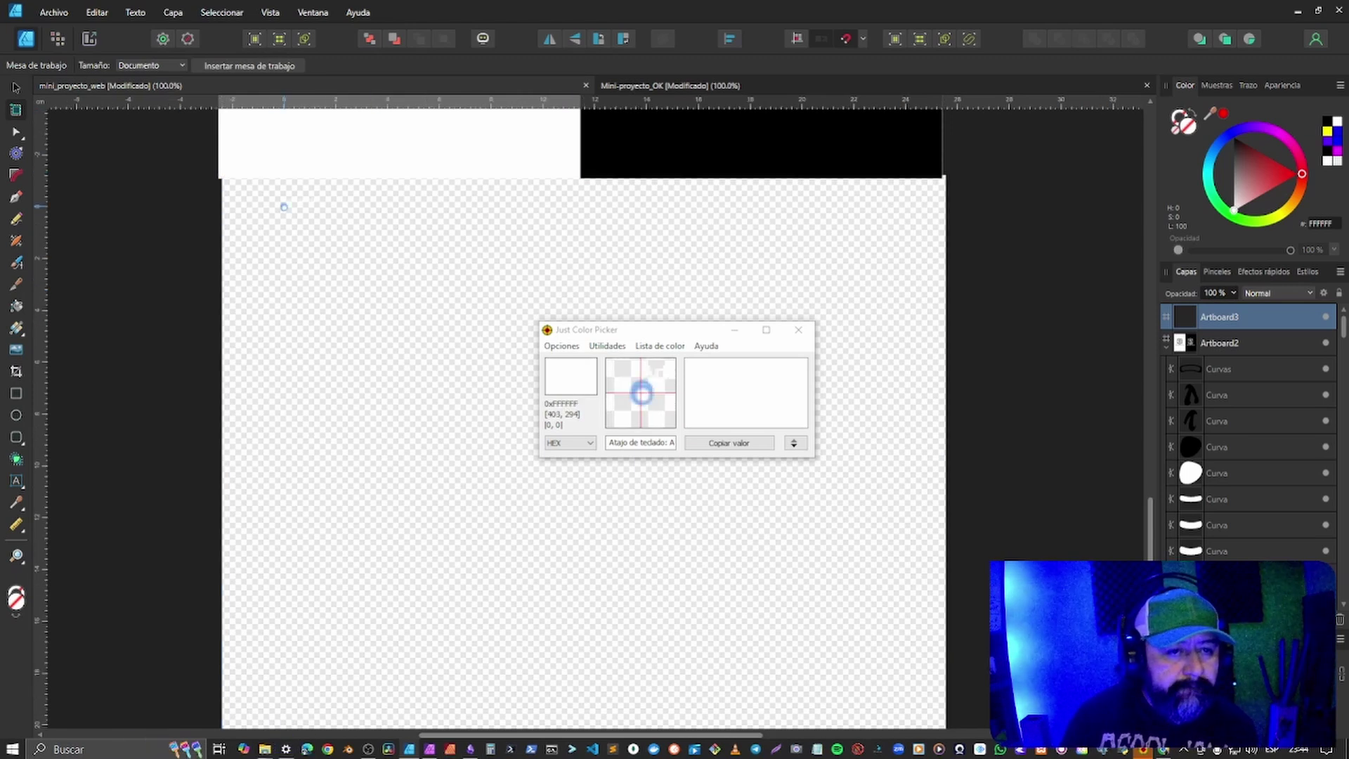
pyautogui.moveTo(284, 207)
pyautogui.mouseDown()
pyautogui.moveTo(252, 236)
pyautogui.moveTo(246, 280)
pyautogui.mouseUp()
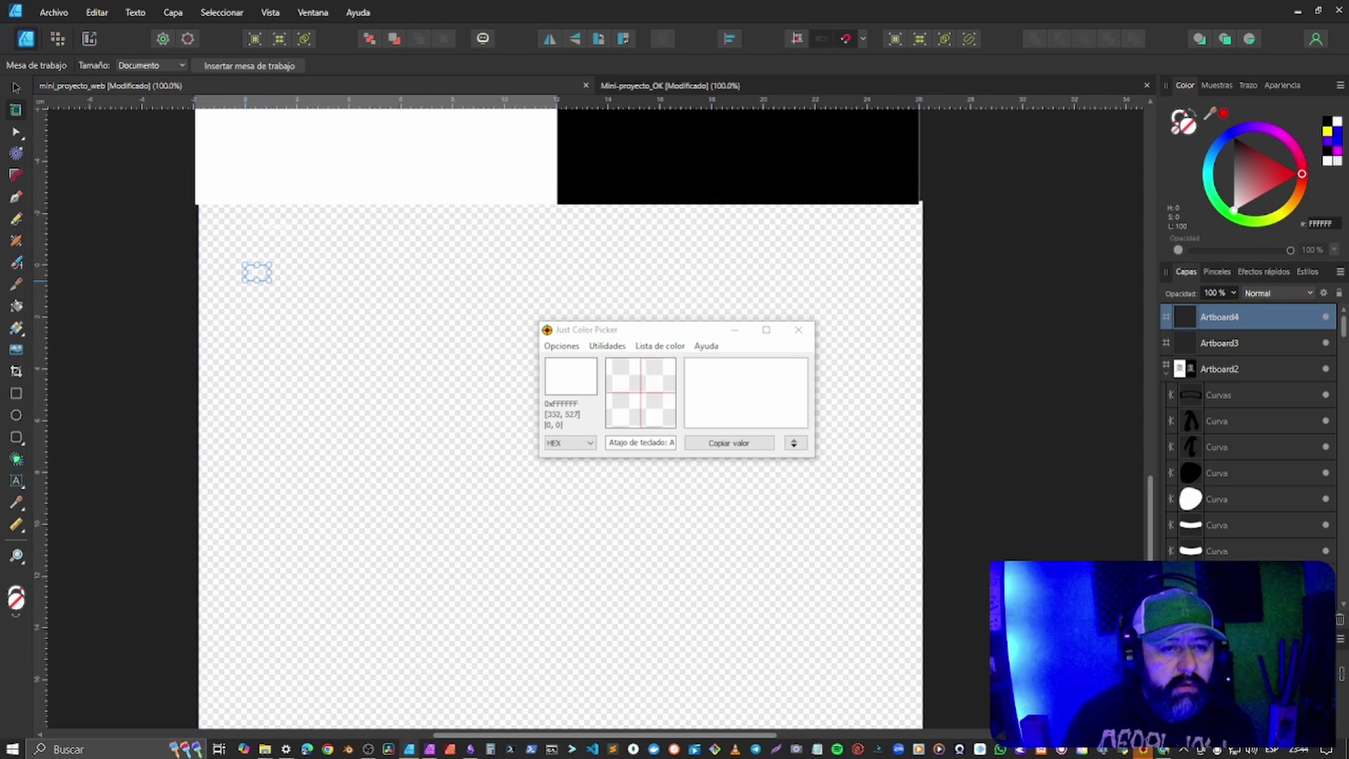
pyautogui.hotkey('ctrl', 'z')
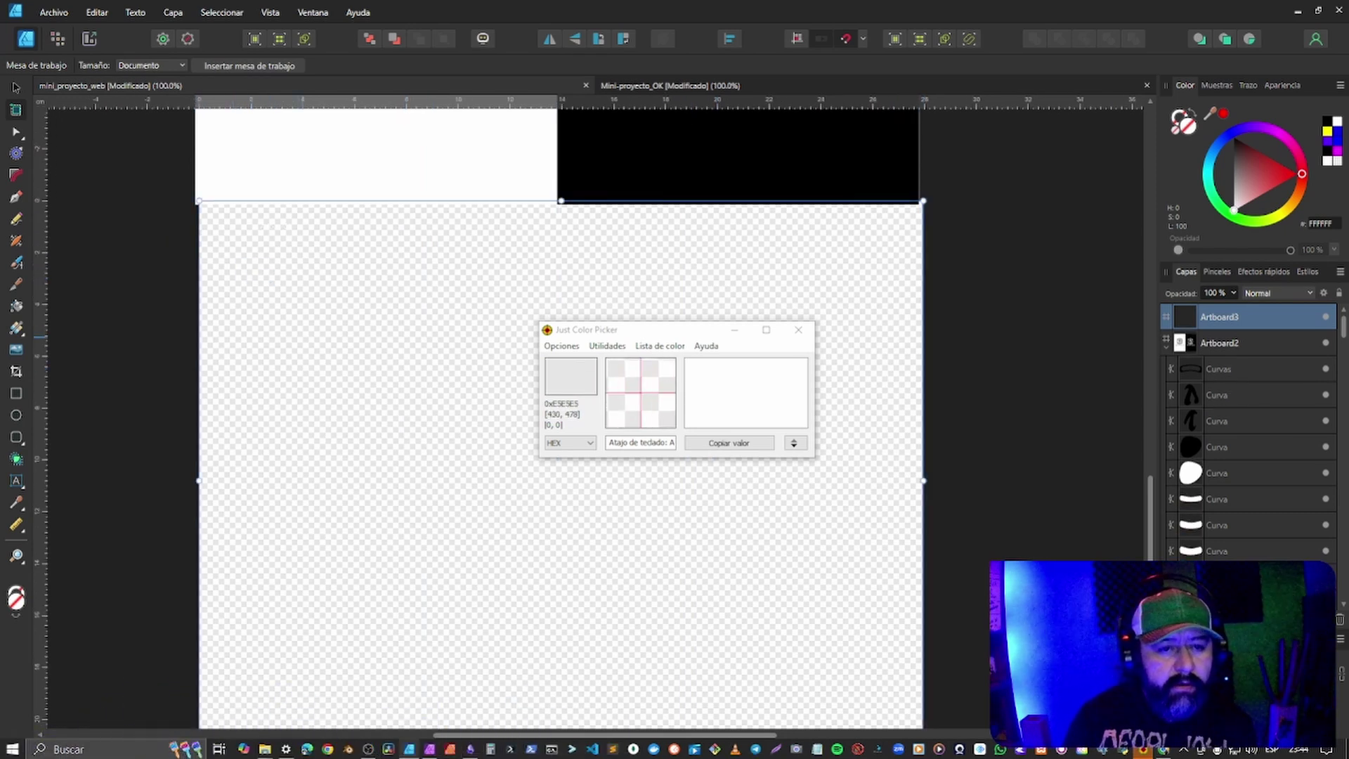
pyautogui.moveTo(302, 336); pyautogui.dragTo(325, 366)
pyautogui.moveTo(321, 428); pyautogui.dragTo(322, 427)
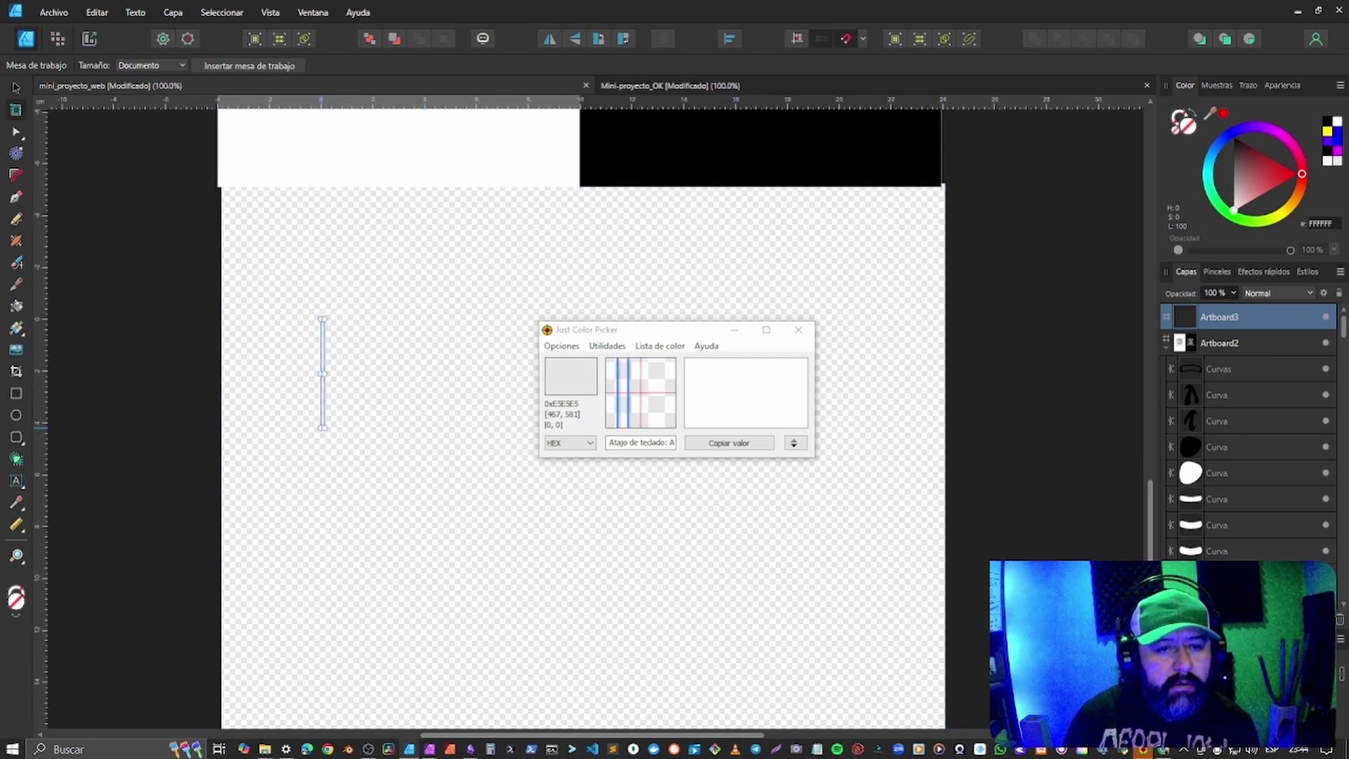
pyautogui.hotkey('ctrl', 'z')
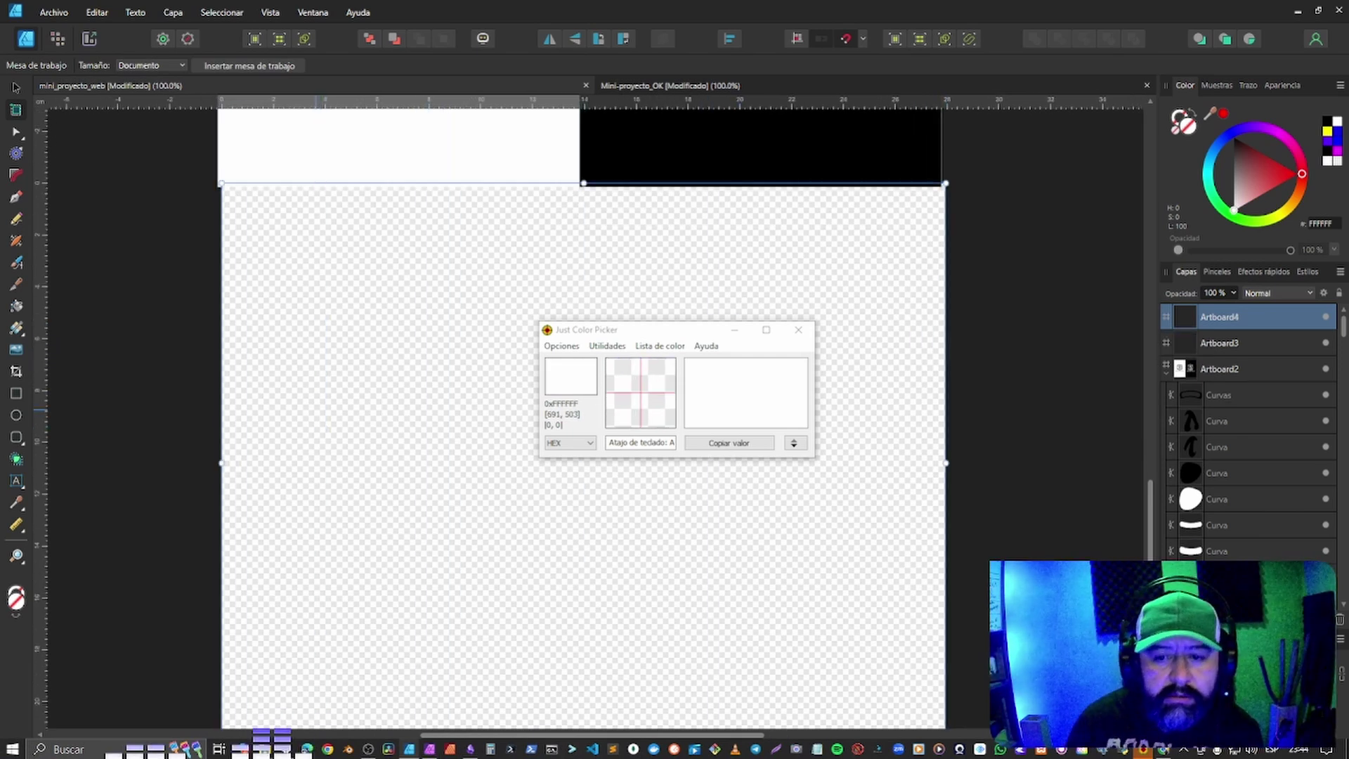
# Minimize the floating colour picker and resize the third artboard vertically to about 20 cm high, clear of the second artboard.
pyautogui.scroll(-4, 485, 353)
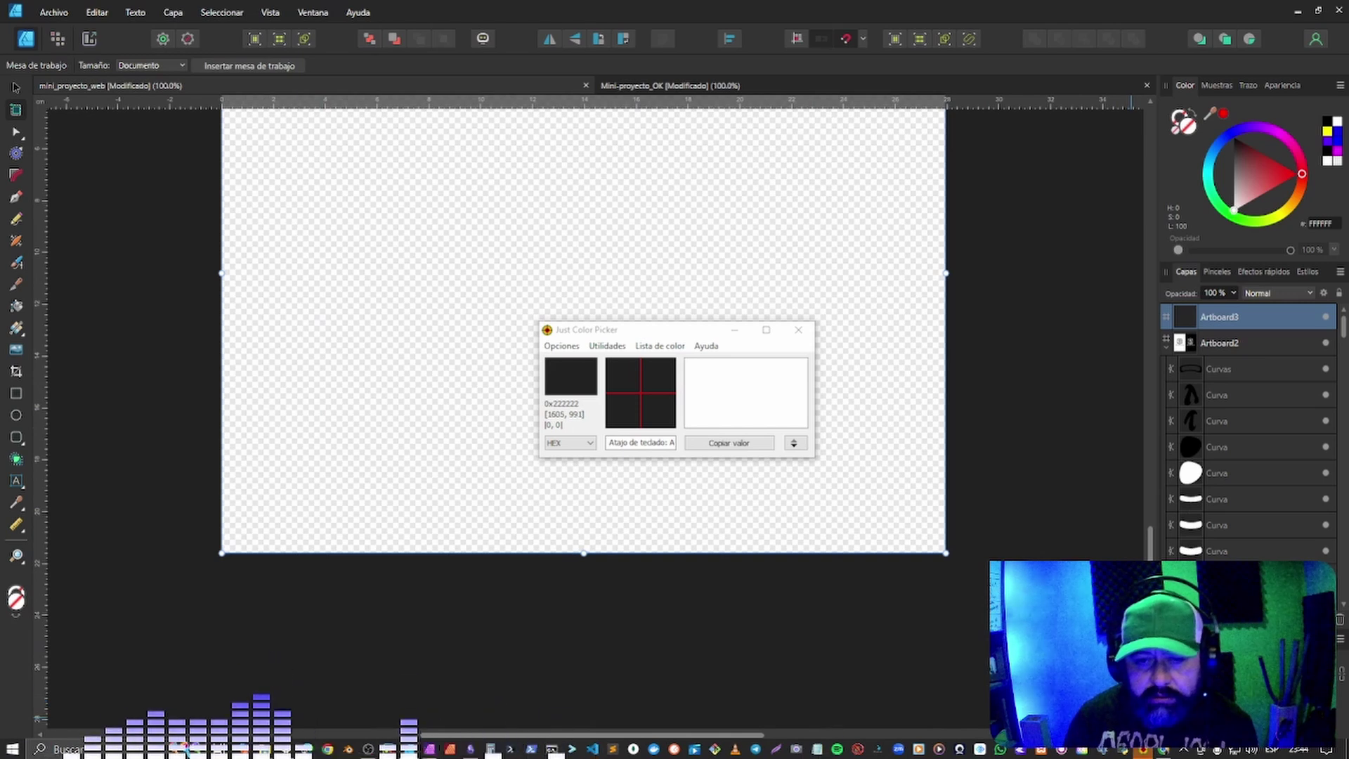
pyautogui.click(732, 330)
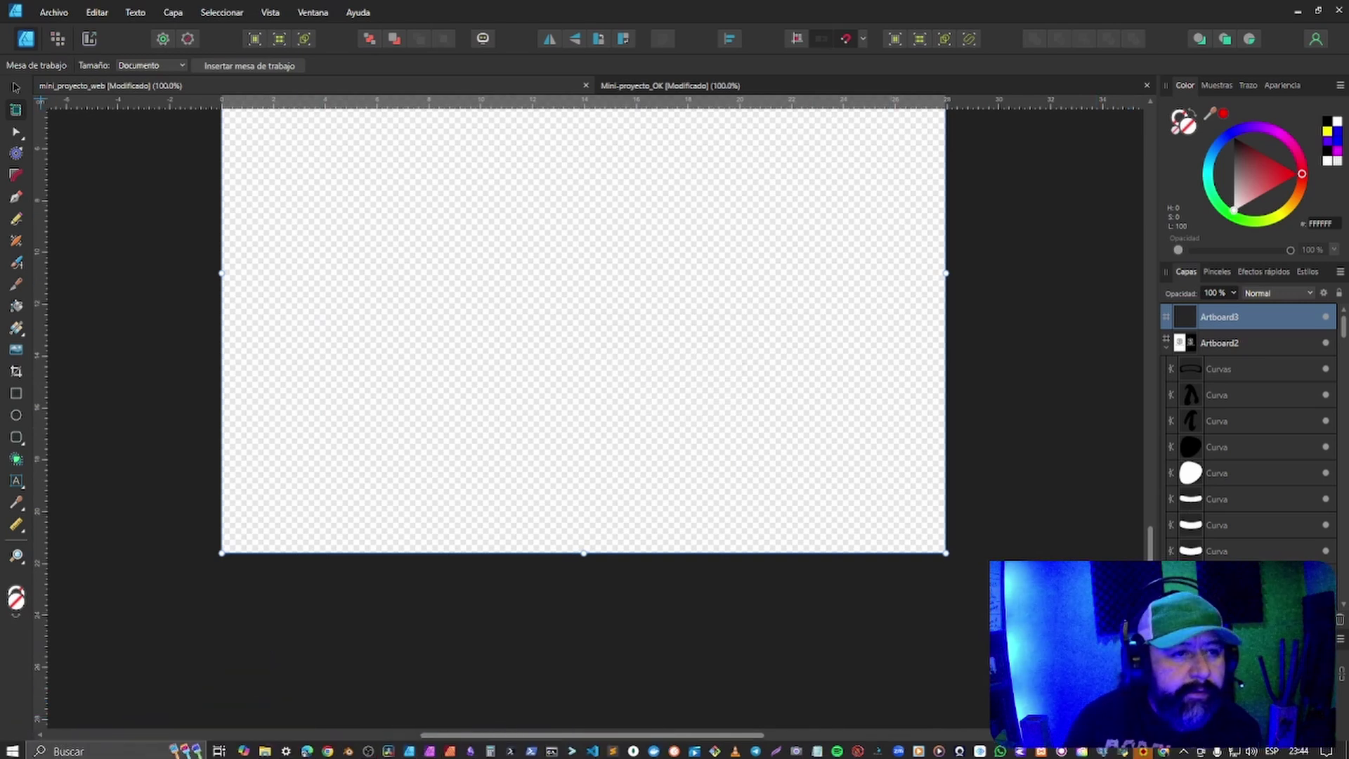
pyautogui.press('v')
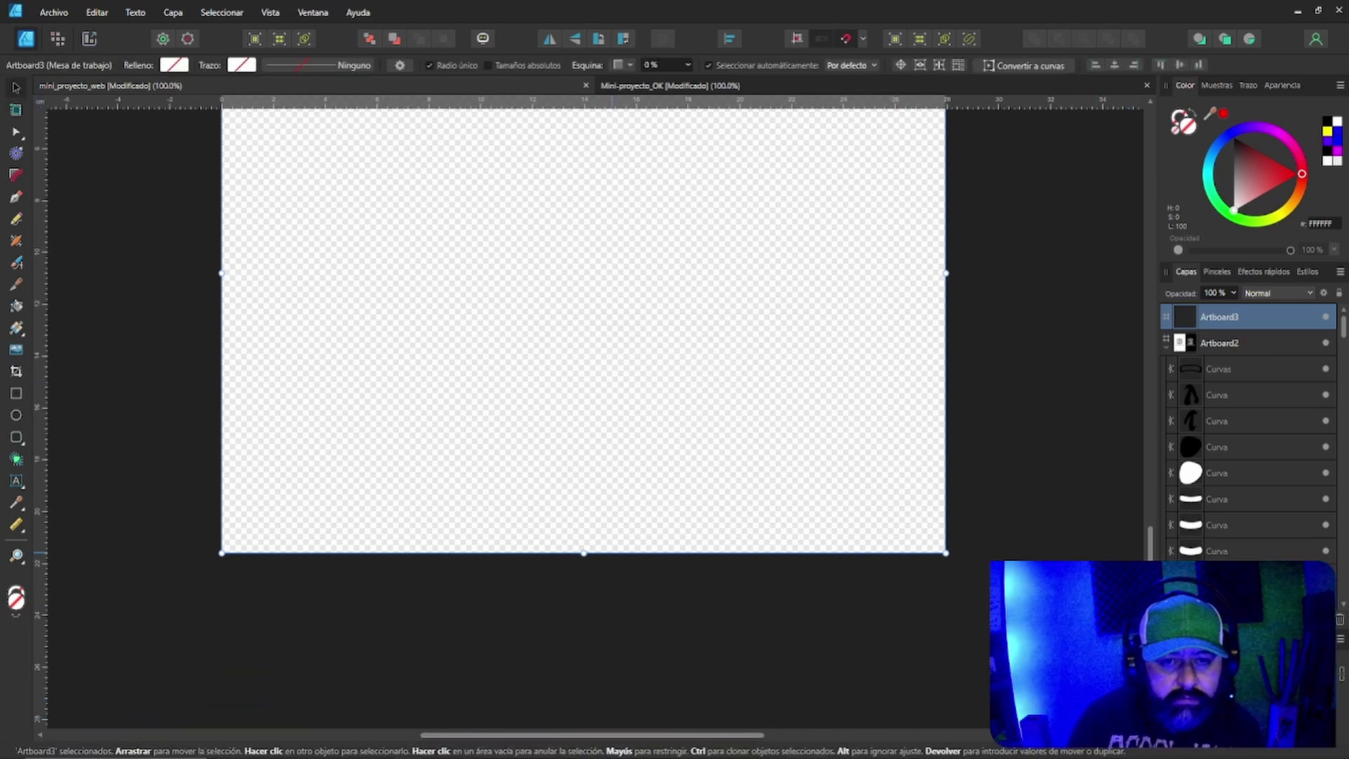
pyautogui.scroll(4, 583, 151)
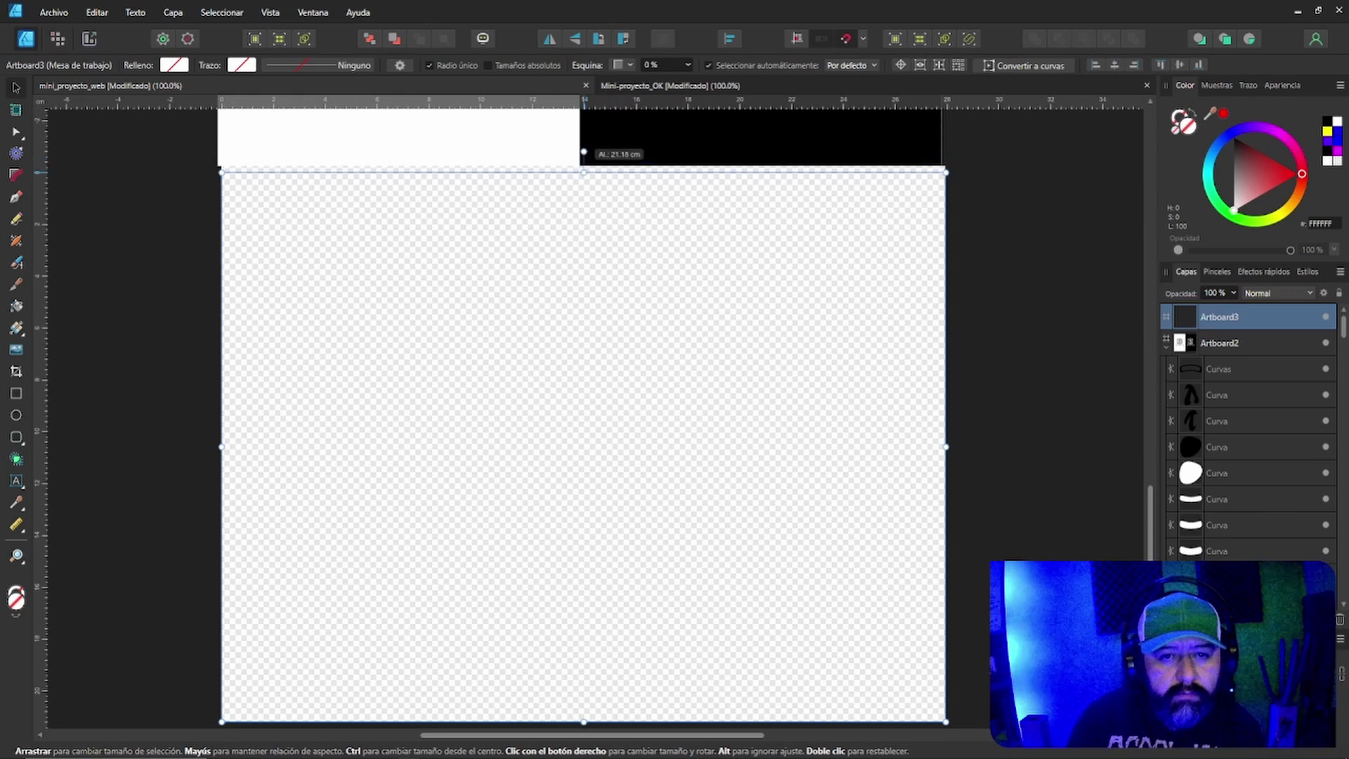
pyautogui.moveTo(583, 151); pyautogui.dragTo(583, 236)
pyautogui.scroll(-3, 676, 348)
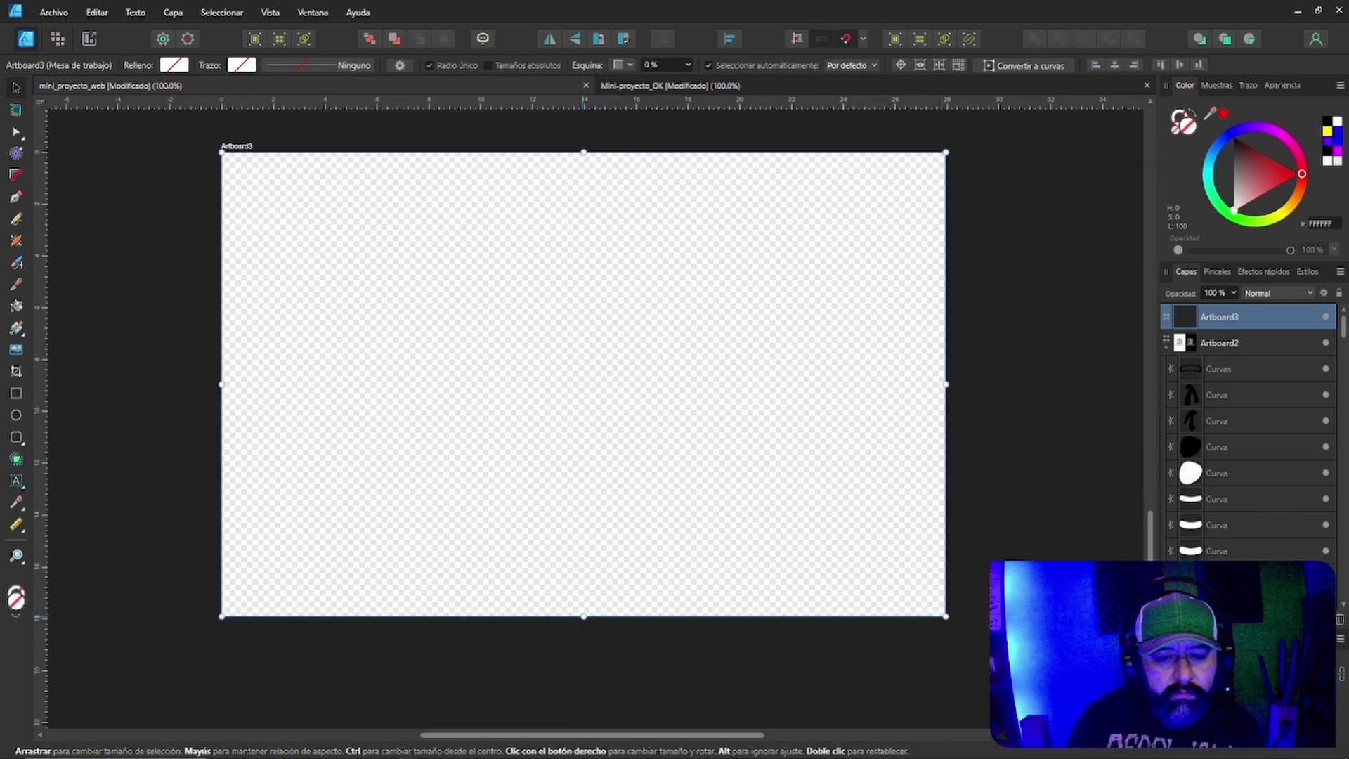
pyautogui.moveTo(584, 616); pyautogui.dragTo(584, 669)
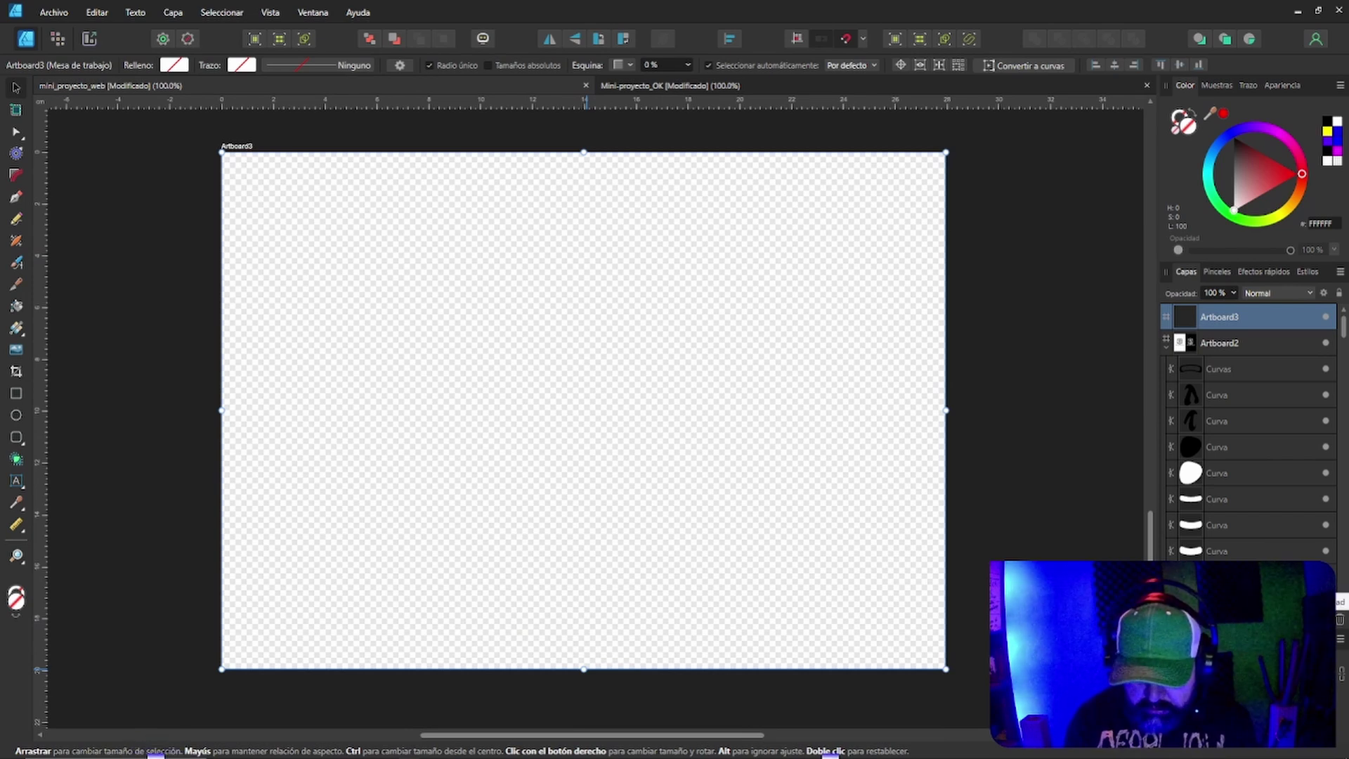
# Set the third artboard's height to about 28 cm and compare its edges with the second artboard.
pyautogui.doubleClick(584, 668)
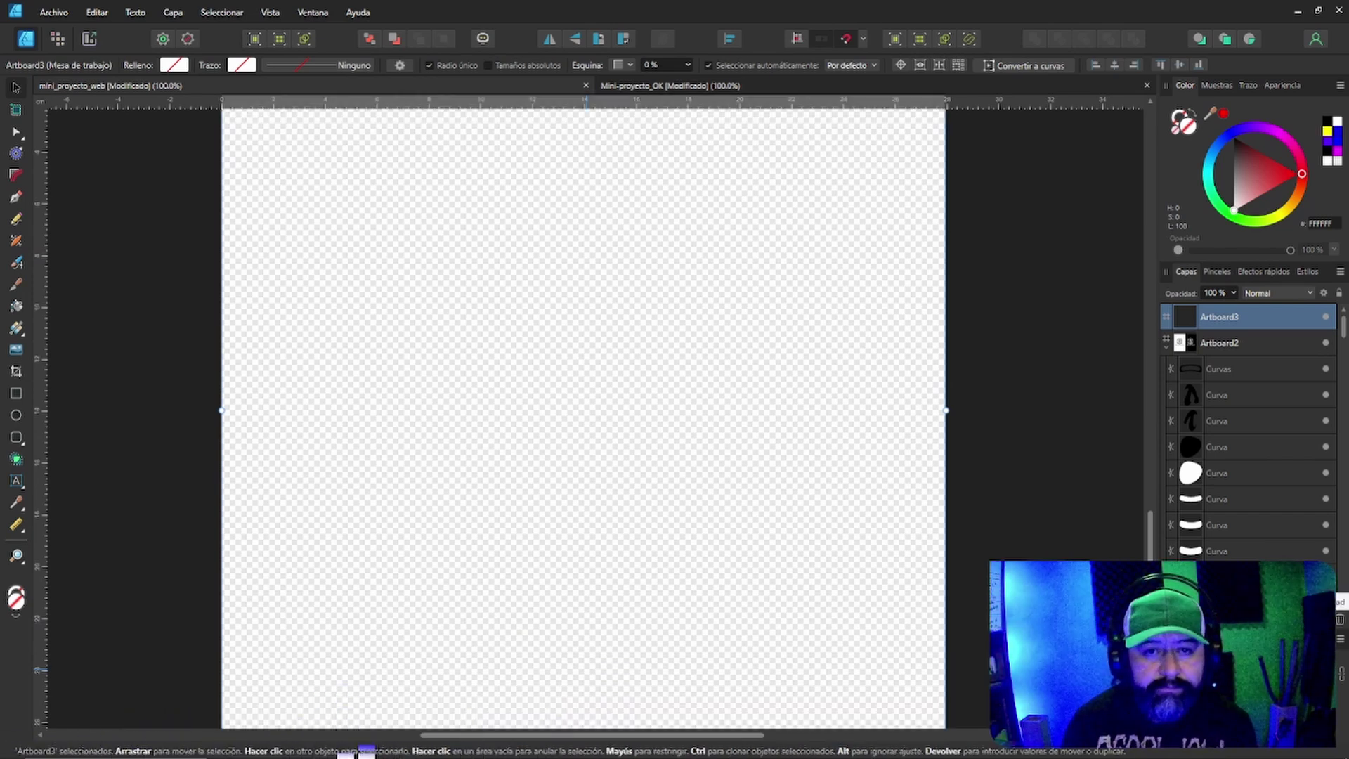
pyautogui.scroll(2, 586, 669)
pyautogui.scroll(-4, 835, 520)
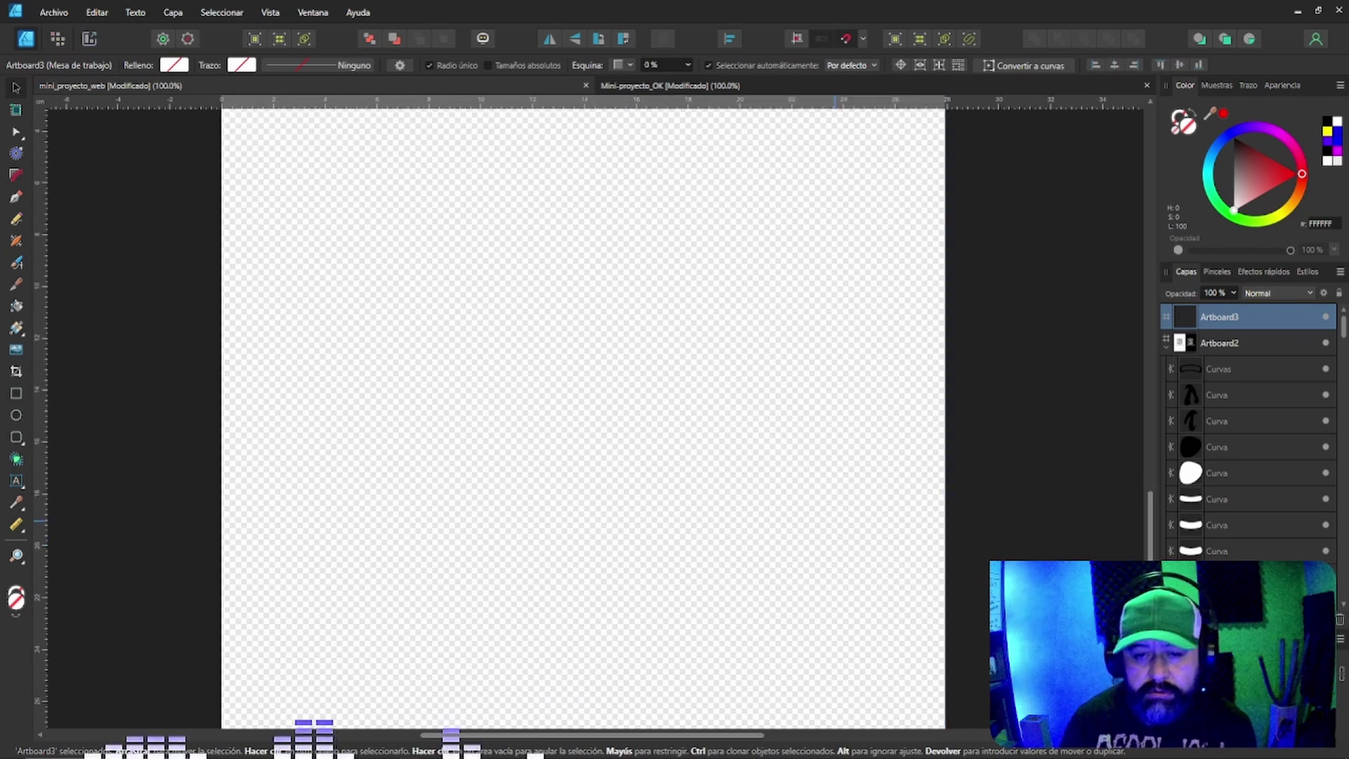
pyautogui.scroll(-1, 583, 379)
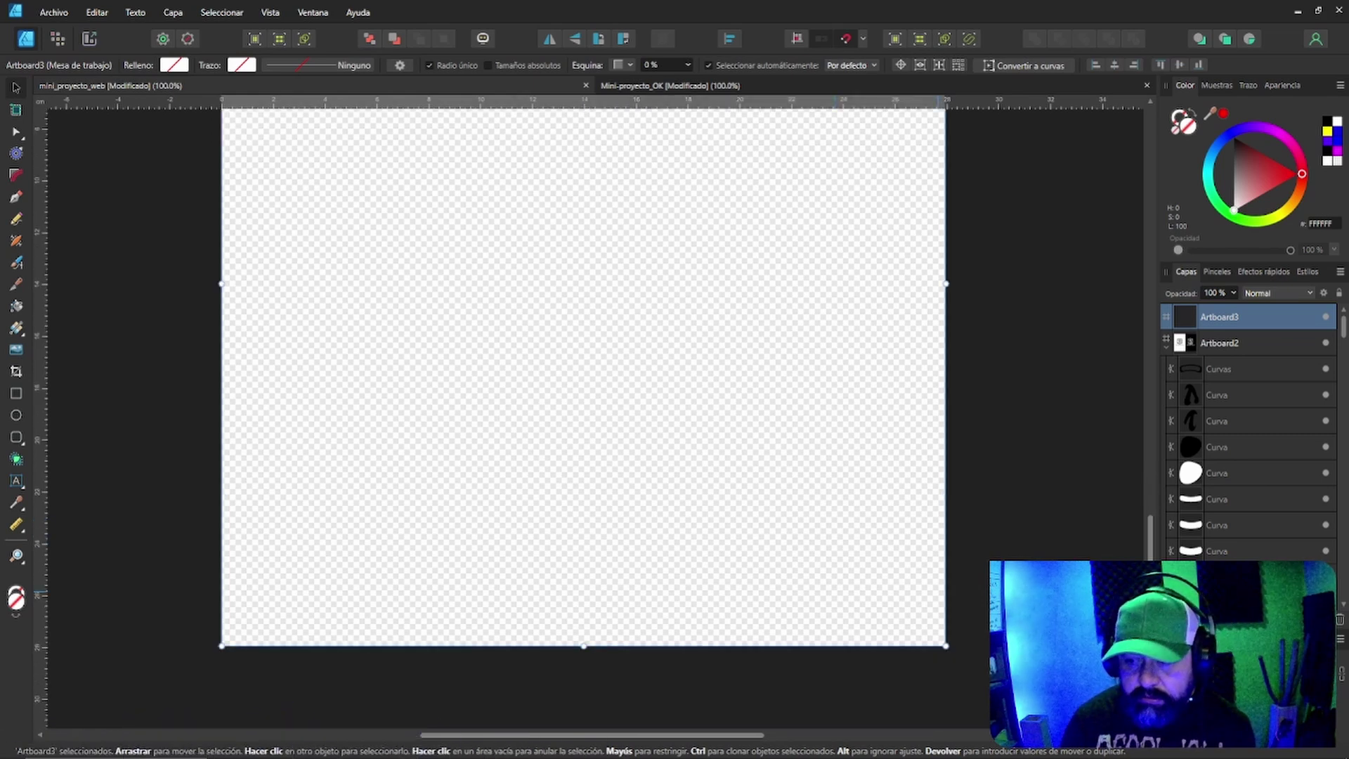
pyautogui.scroll(5, 834, 478)
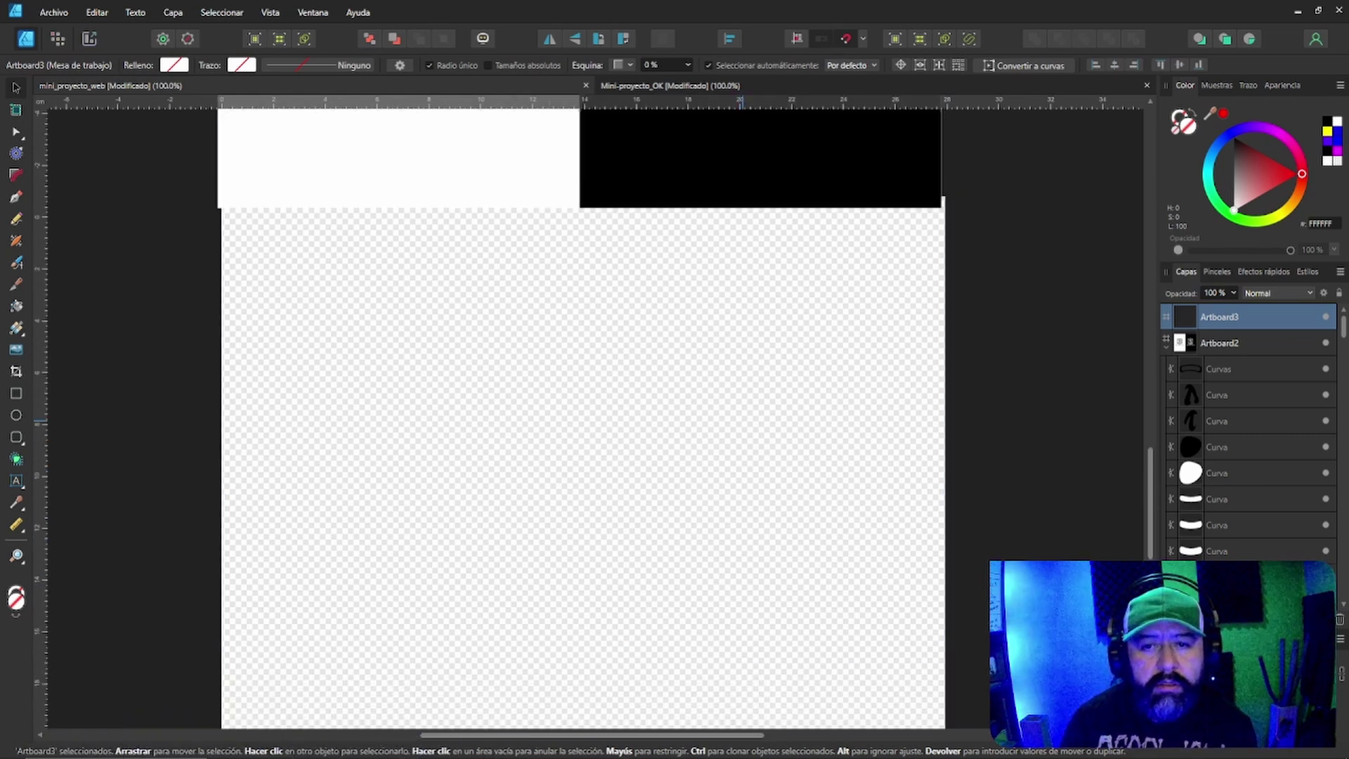
pyautogui.hotkey('ctrl', 'd')
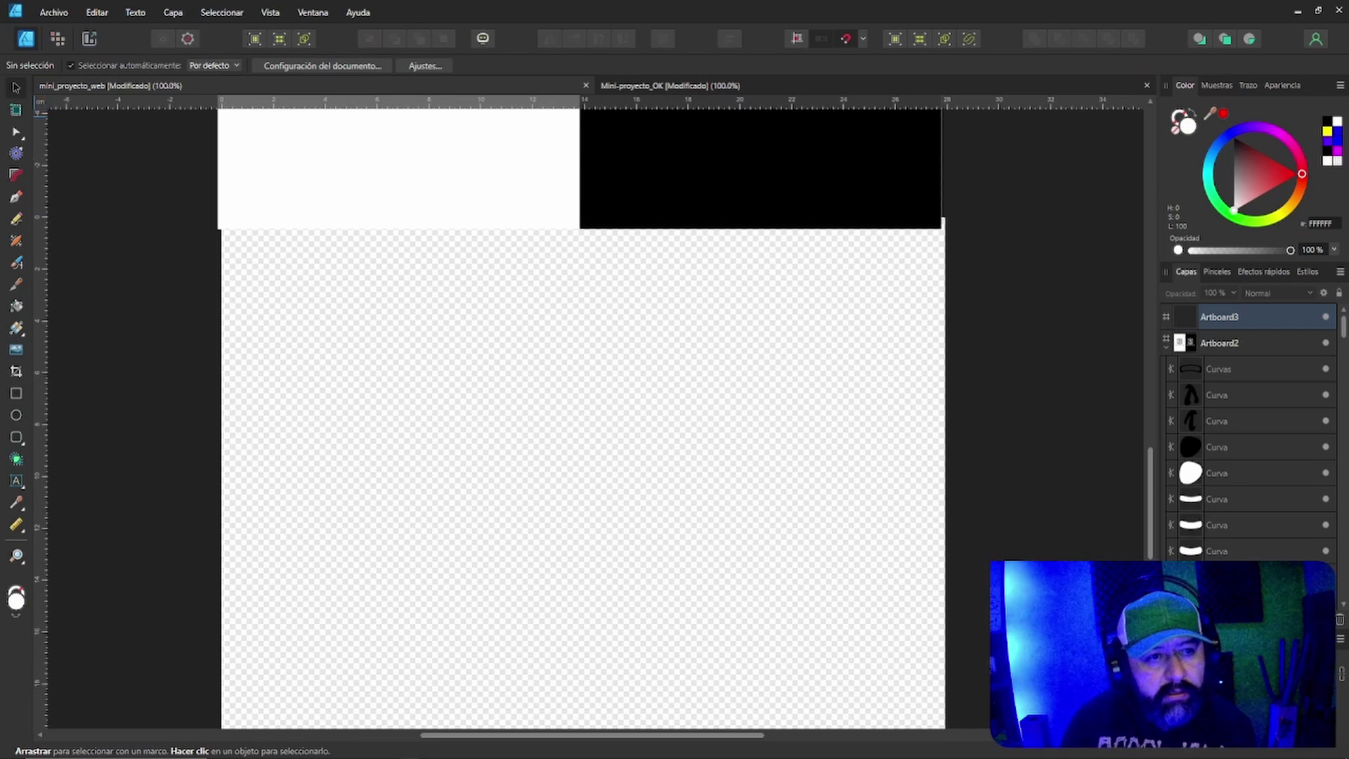
# Match the third artboard's height to the second artboard's, about 21.6 cm, leaving a gap between the two artboards.
pyautogui.click(756, 176)
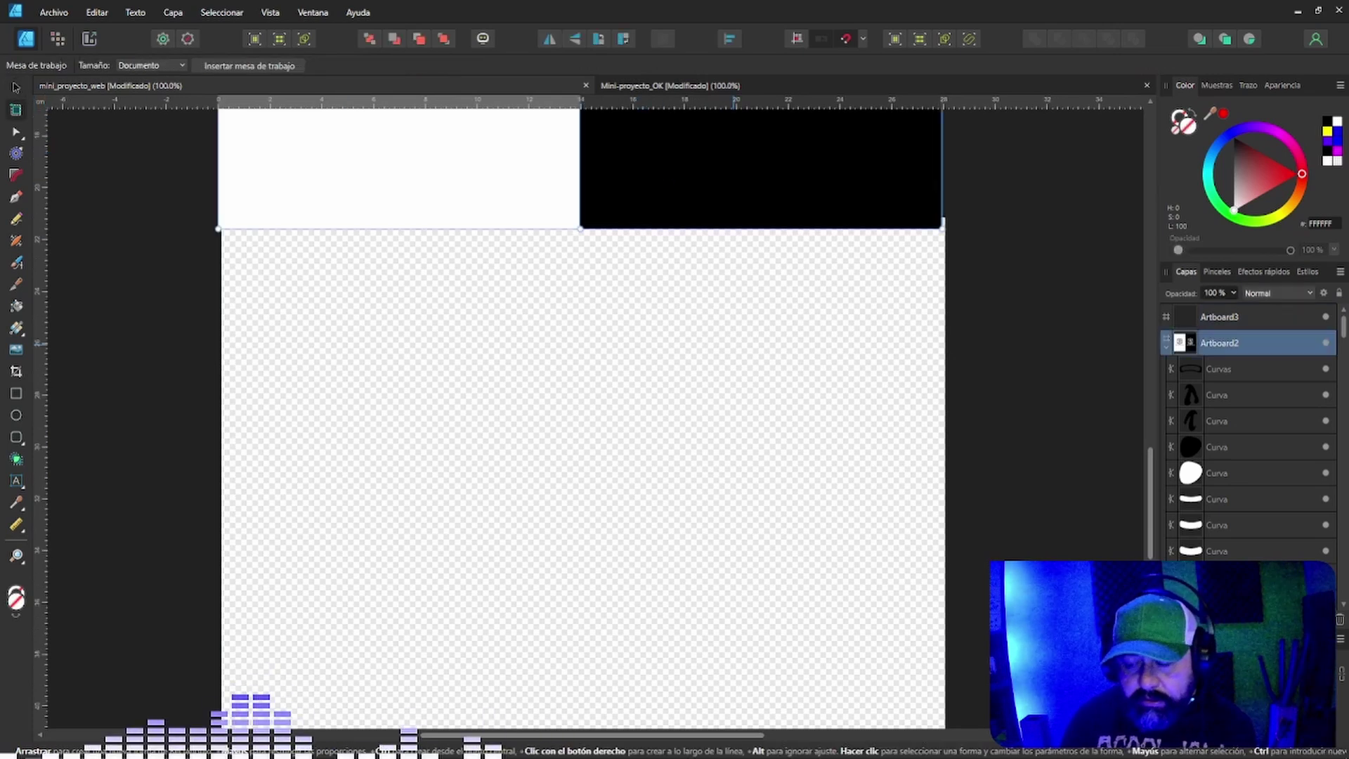
pyautogui.click(775, 469)
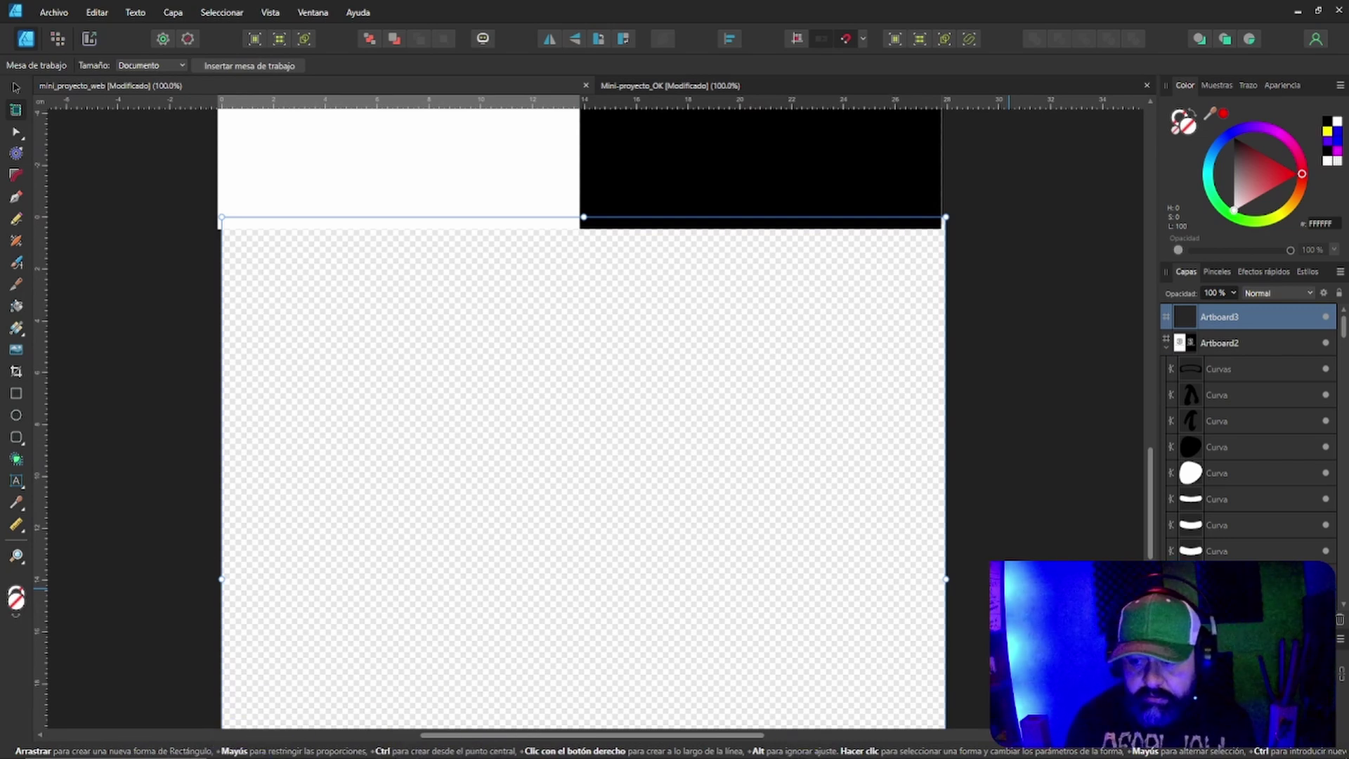
pyautogui.hotkey('ctrl', 'z')
pyautogui.scroll(-3, 583, 435)
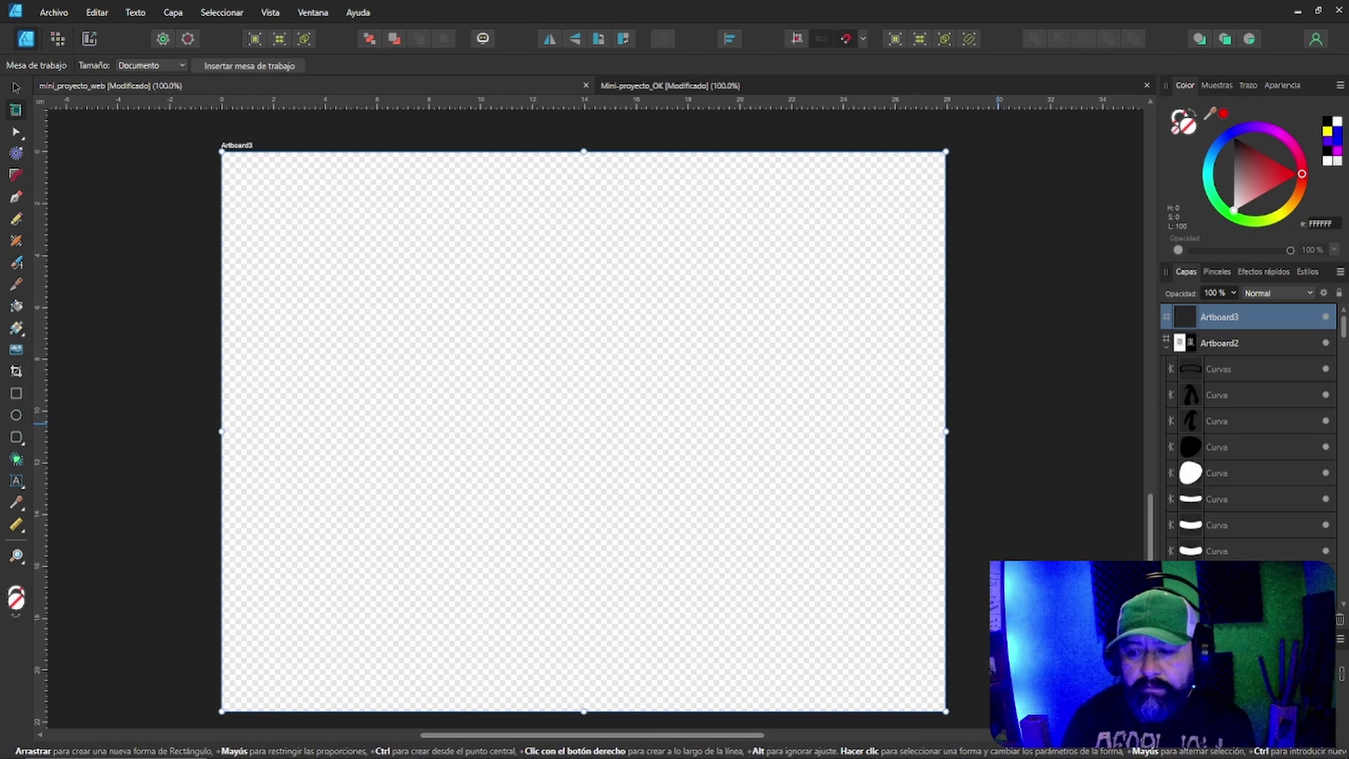
pyautogui.scroll(2, 998, 424)
pyautogui.click(814, 131)
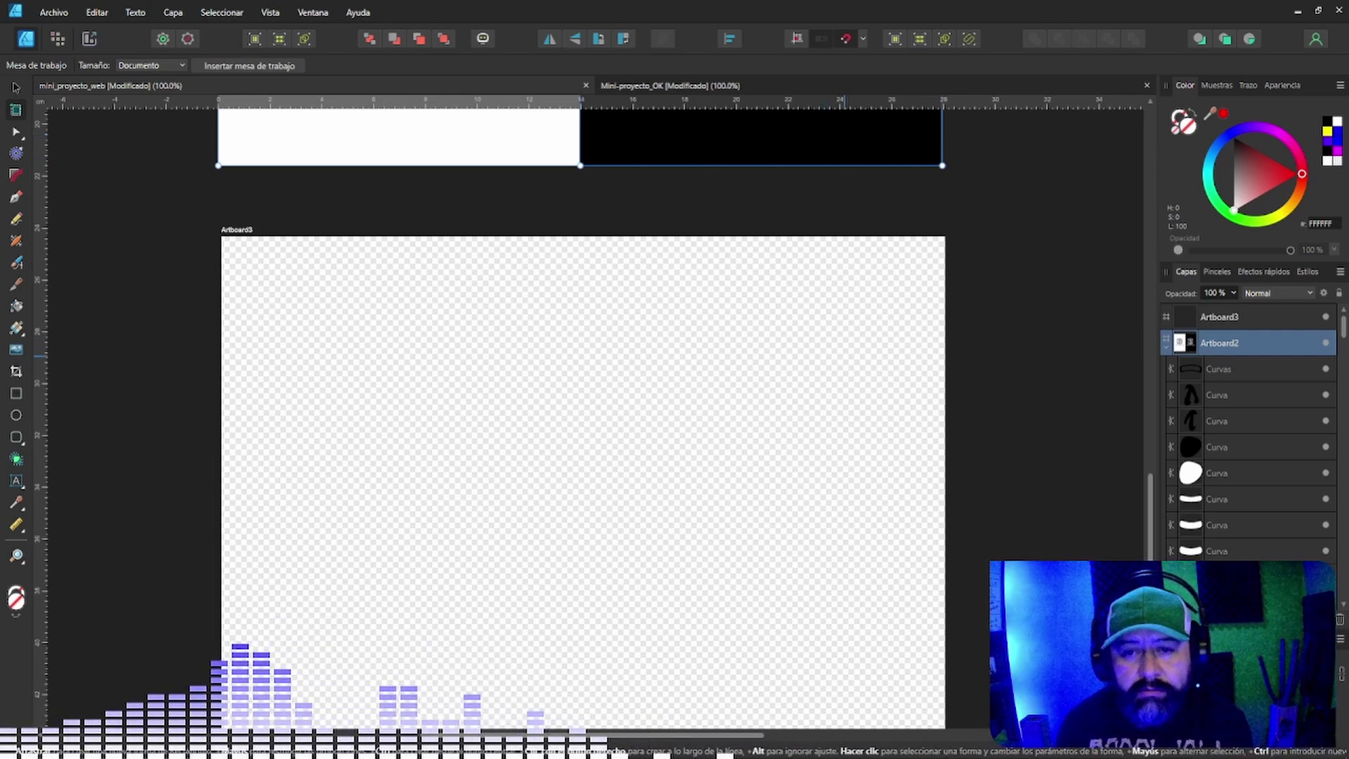
pyautogui.click(844, 355)
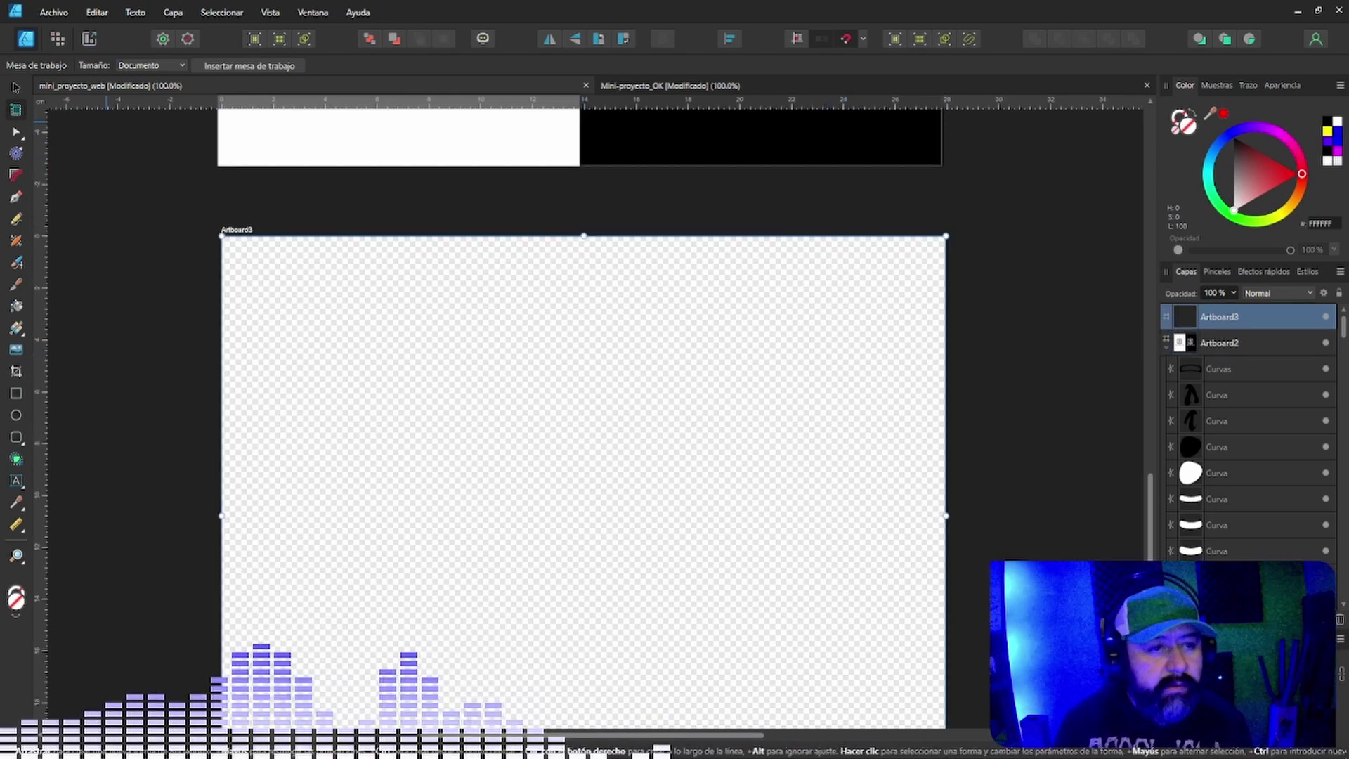
pyautogui.click(15, 87)
pyautogui.scroll(-8, 652, 403)
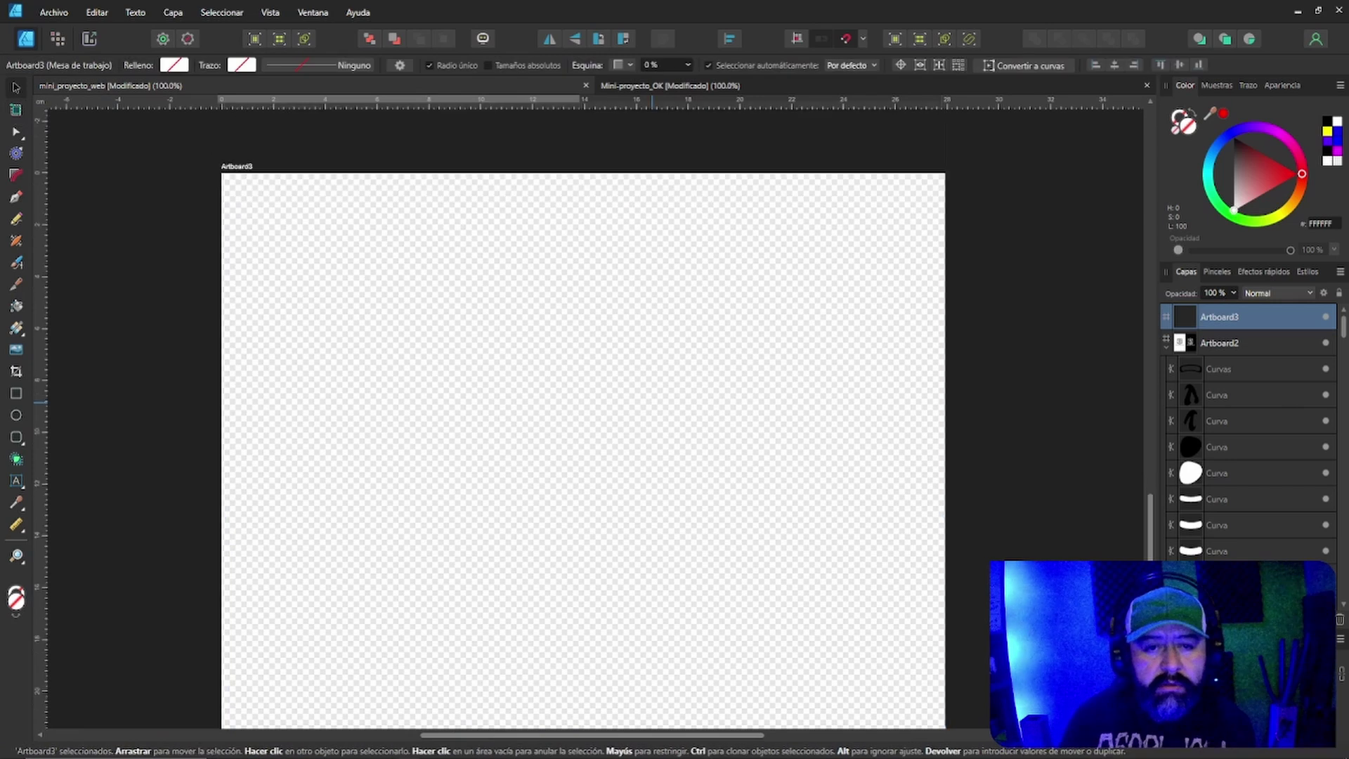
pyautogui.scroll(3, 651, 403)
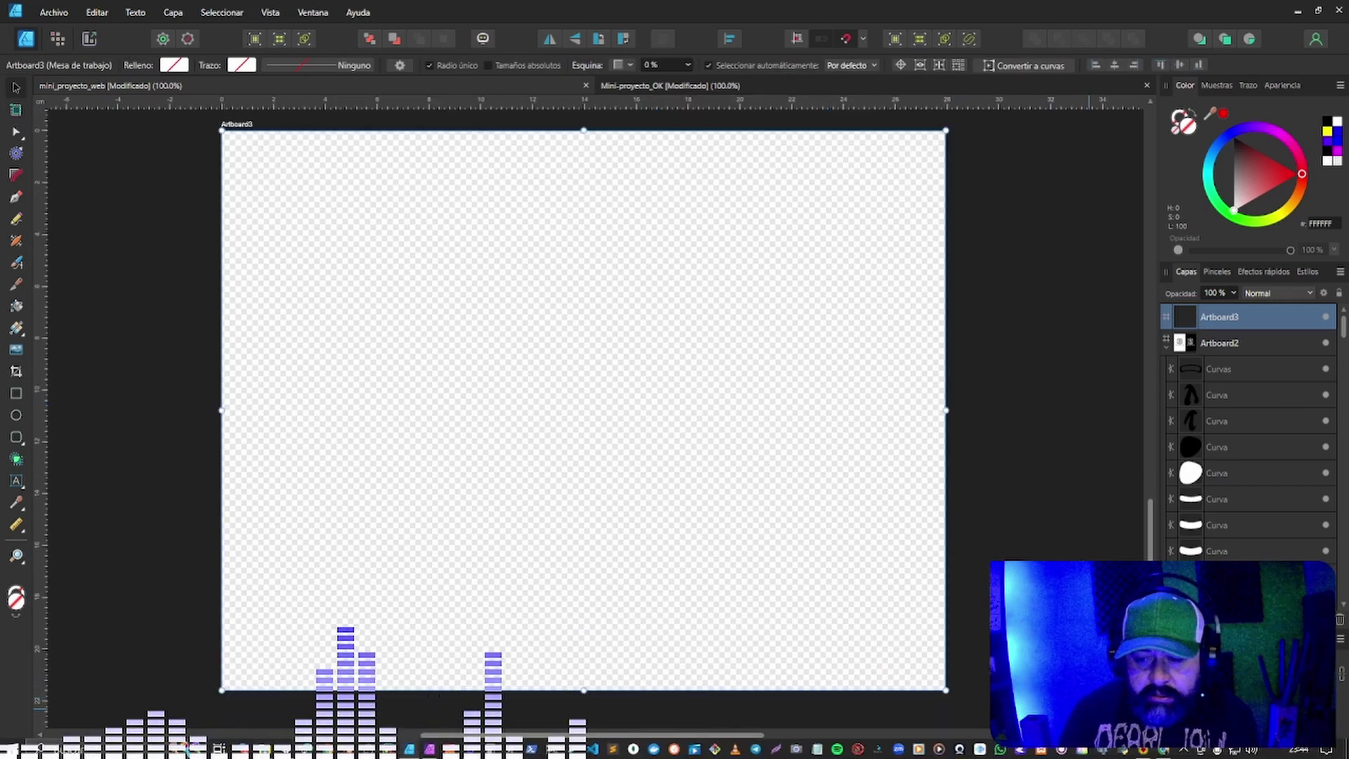
# Bring up Just Color Picker and load the colour list allcolorsgoodok.txt from the JUNIO-2024 folder.
pyautogui.click(1142, 751)
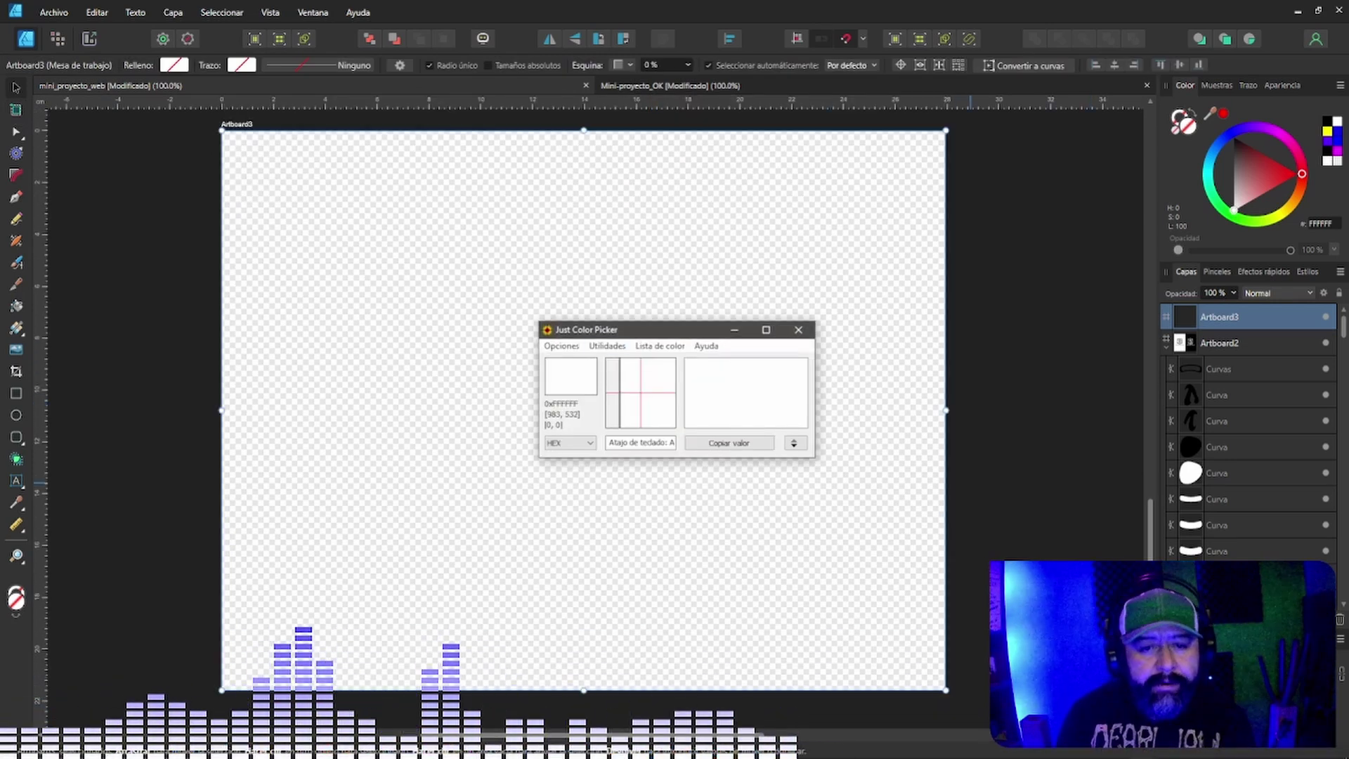
pyautogui.click(664, 345)
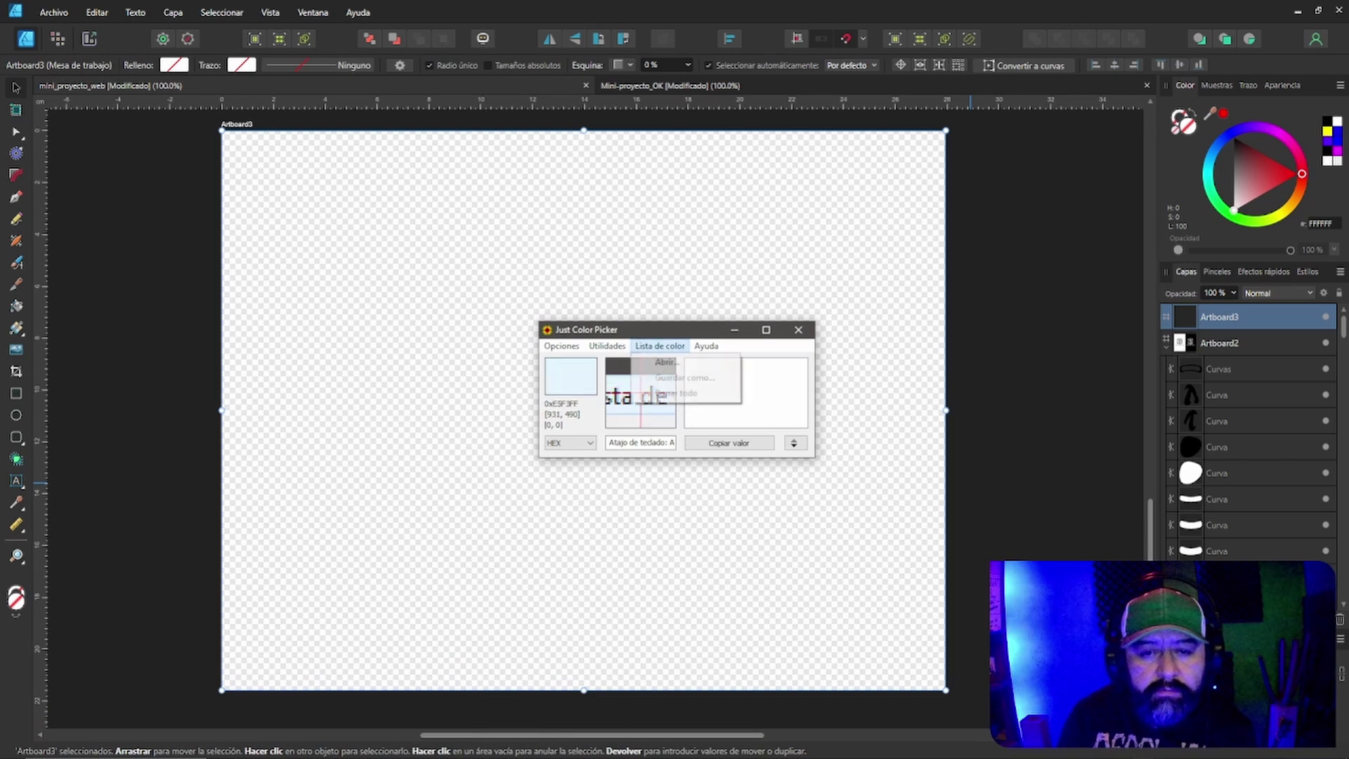
pyautogui.click(666, 357)
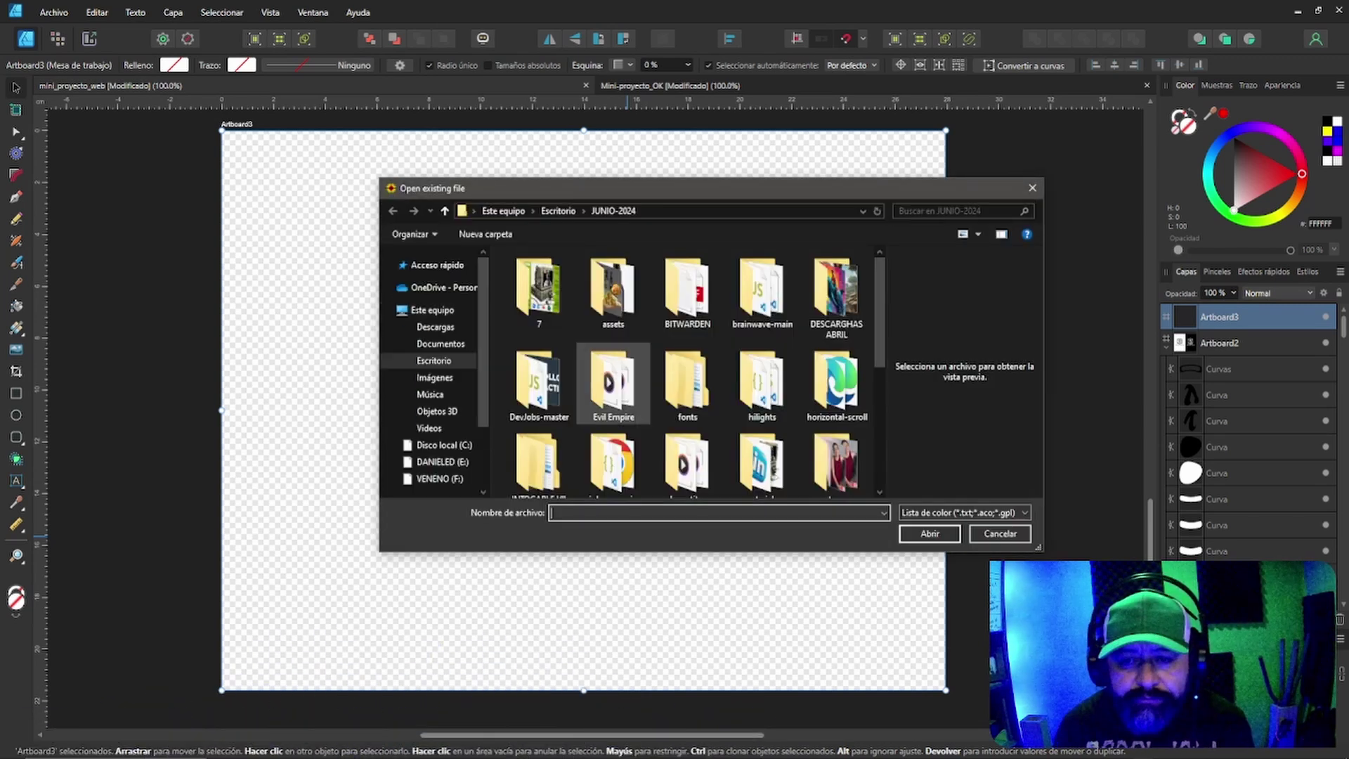
pyautogui.scroll(-5, 687, 372)
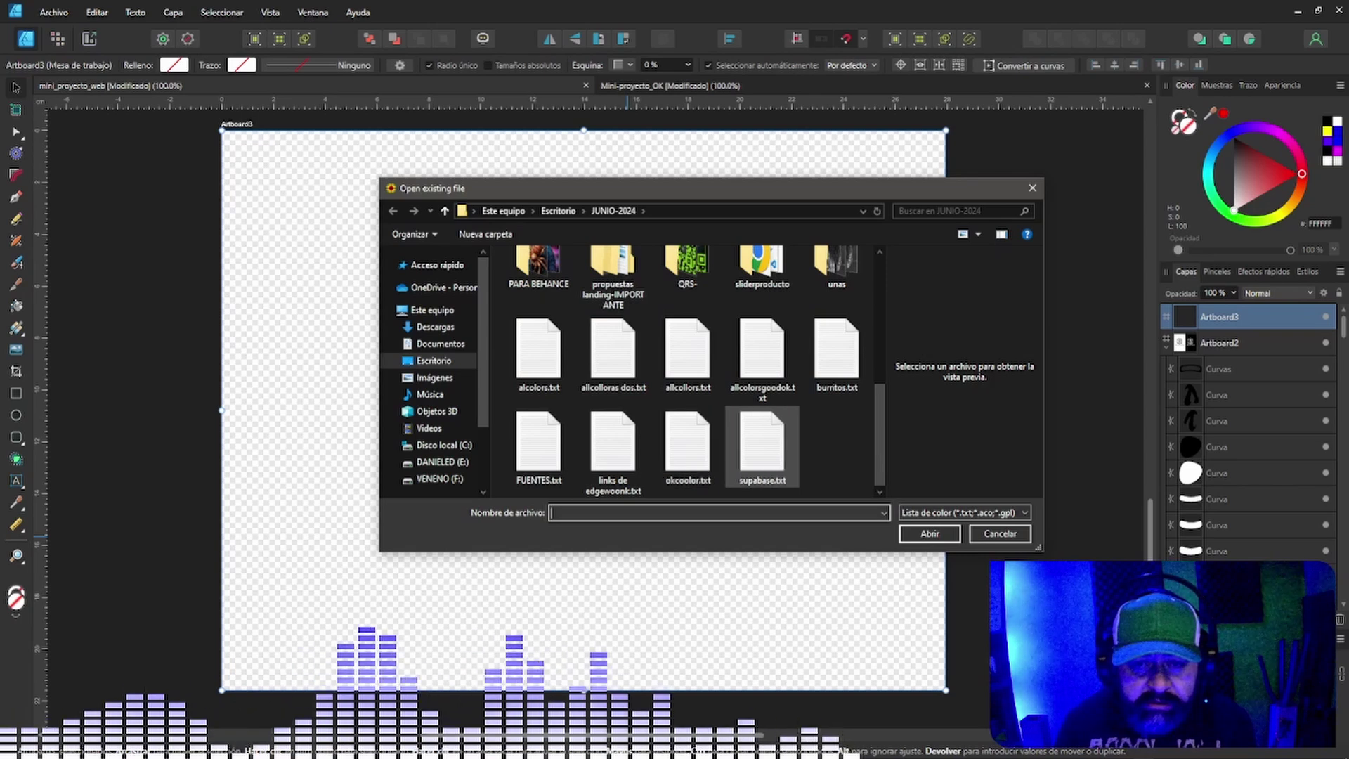
pyautogui.doubleClick(762, 355)
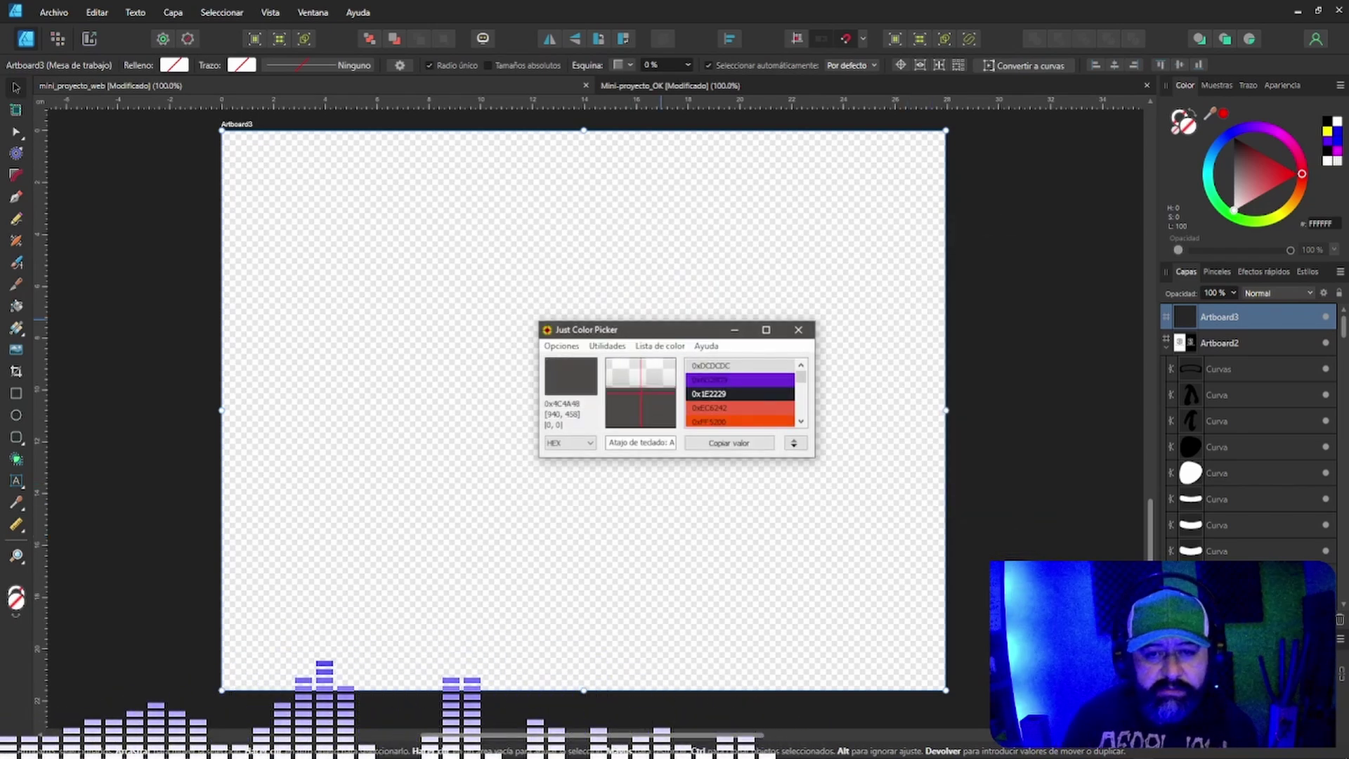
# Move the colour picker window beside the third artboard's right edge and choose the colour 0xF4E8DB from its list.
pyautogui.moveTo(666, 334); pyautogui.dragTo(969, 386)
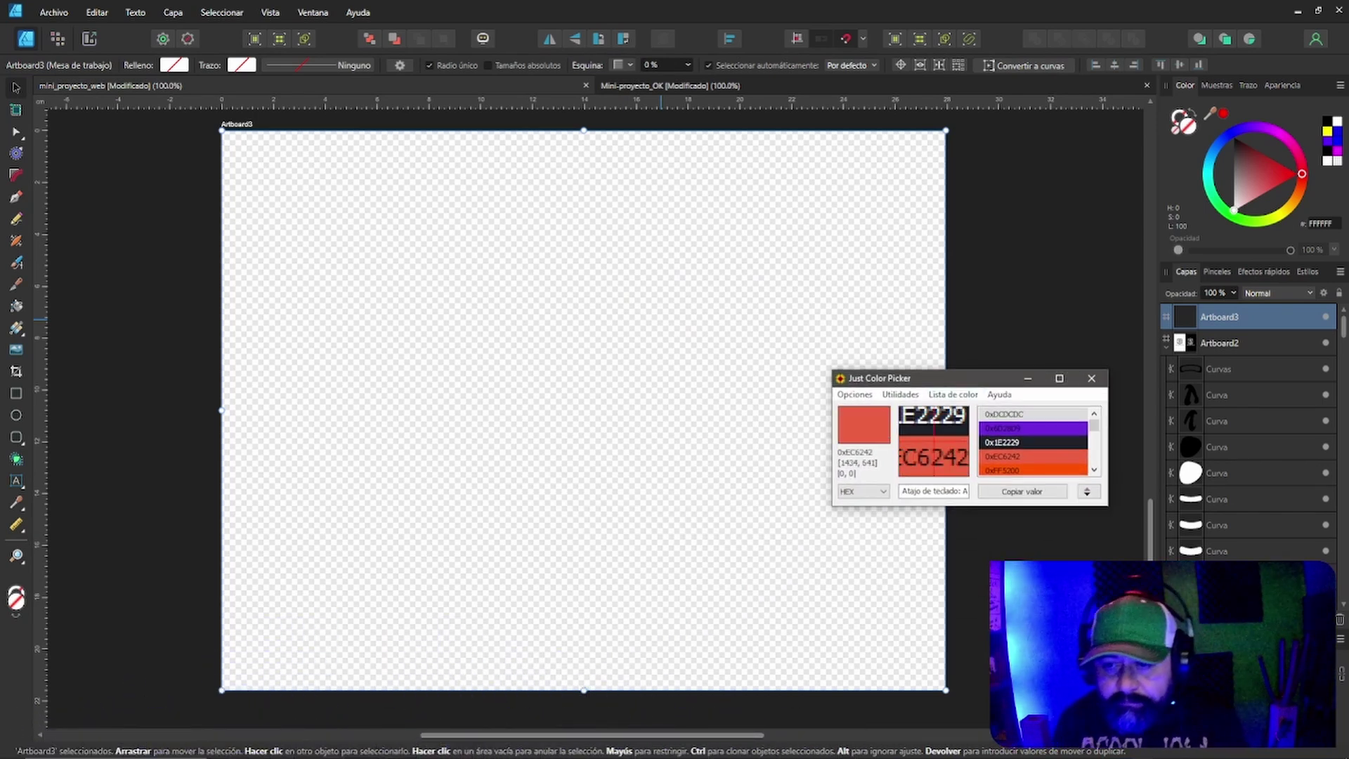
pyautogui.scroll(-3, 1033, 442)
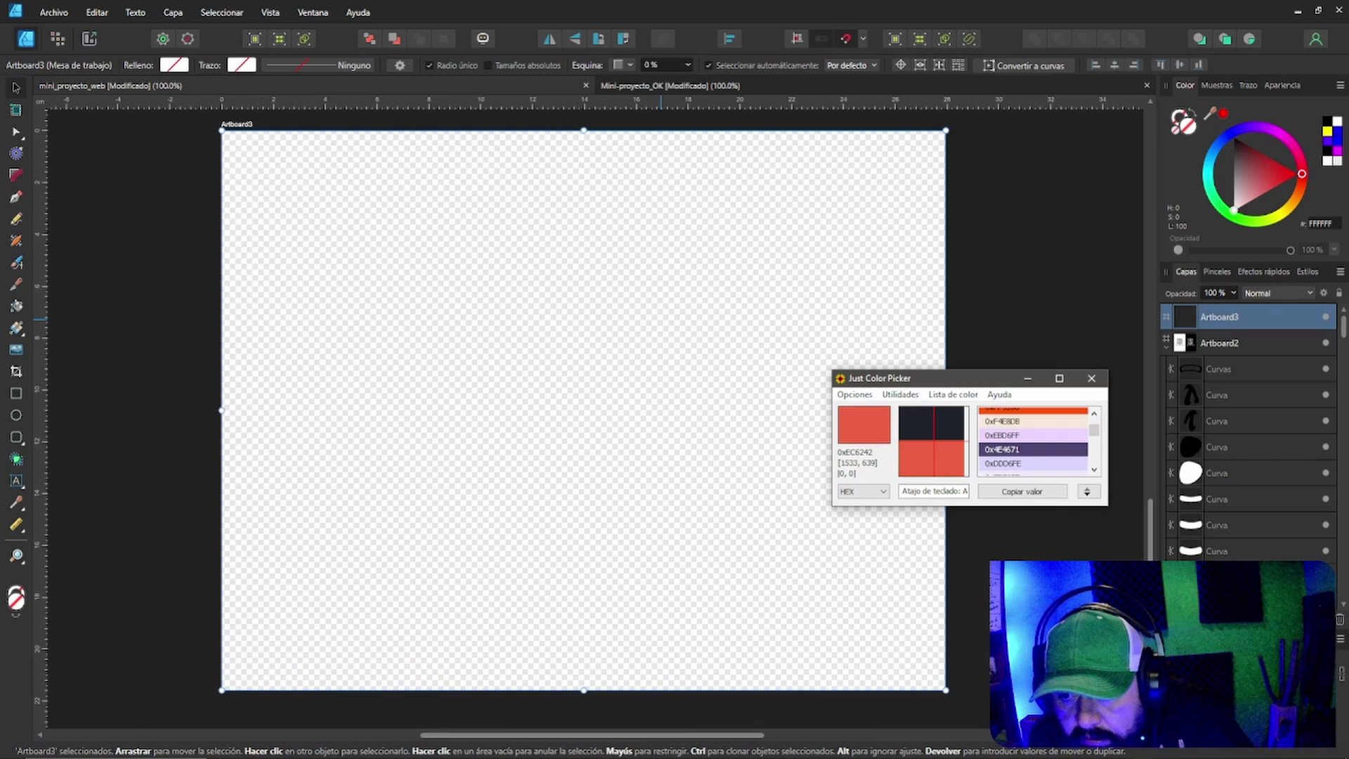
pyautogui.click(1063, 442)
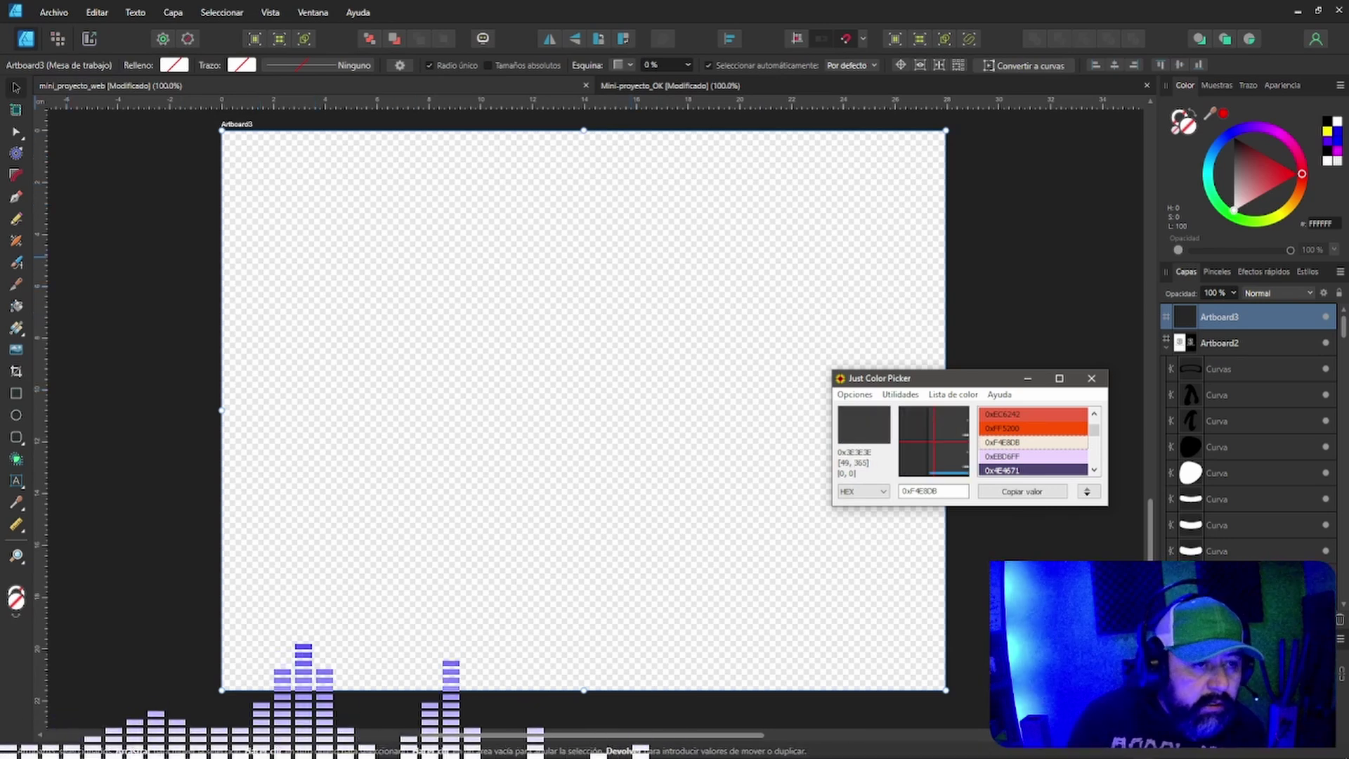
# Add vertical and horizontal guides through the third artboard's centre and draw a rectangle filling its upper-left quadrant.
pyautogui.moveTo(34, 257); pyautogui.dragTo(584, 342)
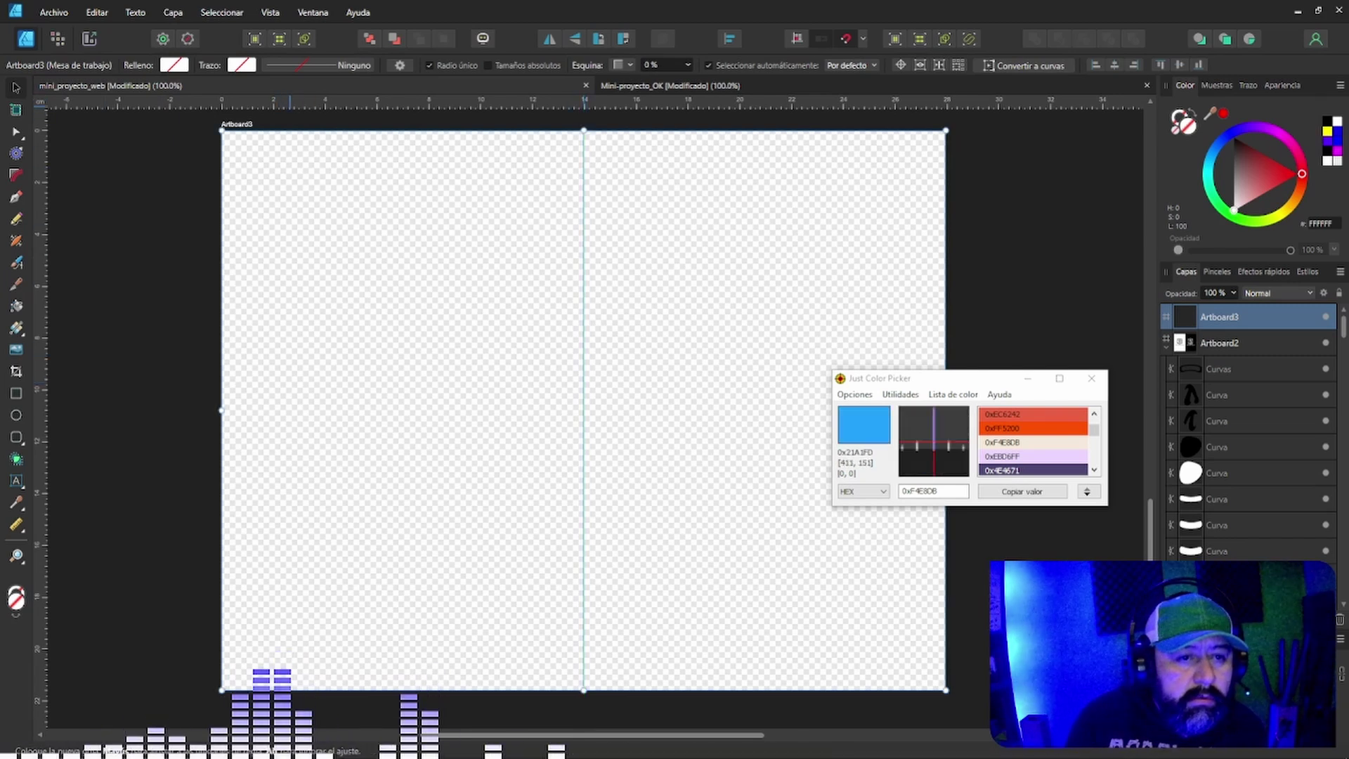
pyautogui.moveTo(280, 102); pyautogui.dragTo(301, 409)
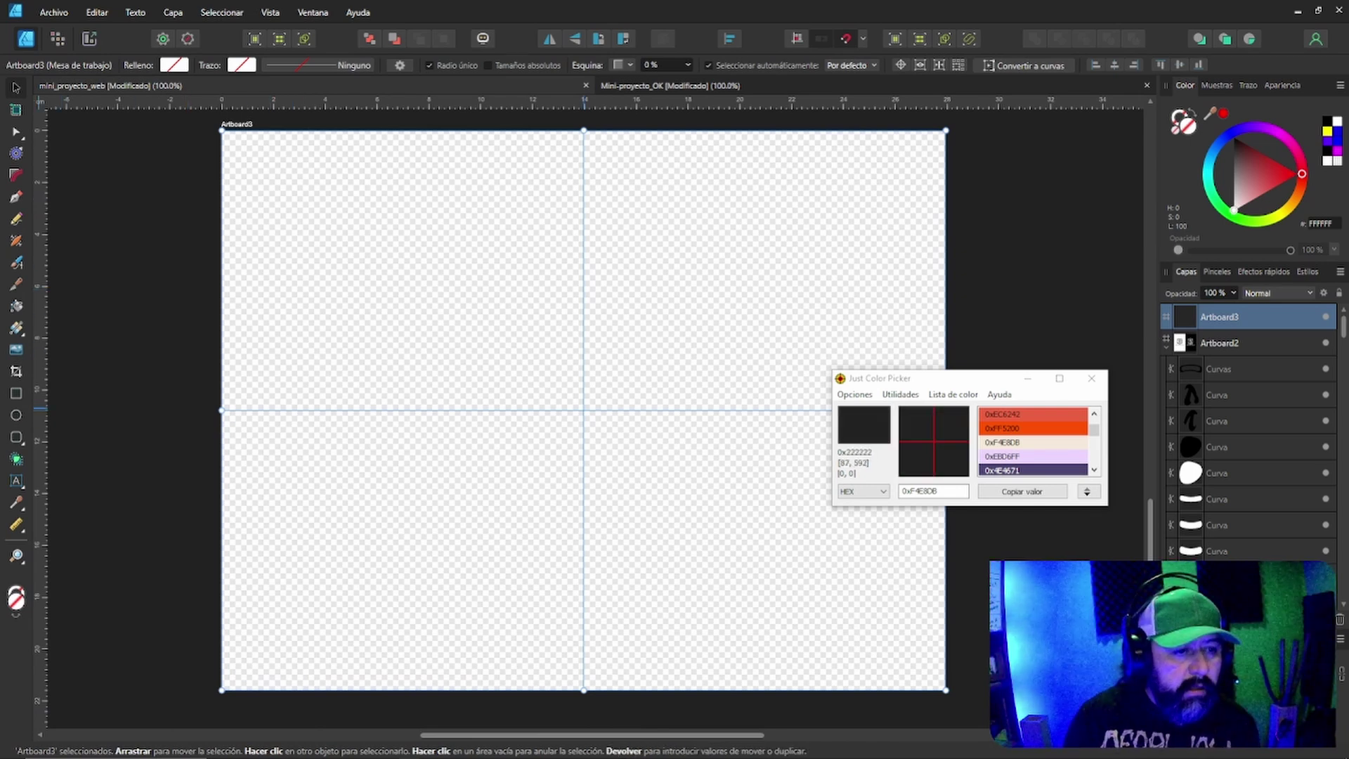
pyautogui.click(15, 392)
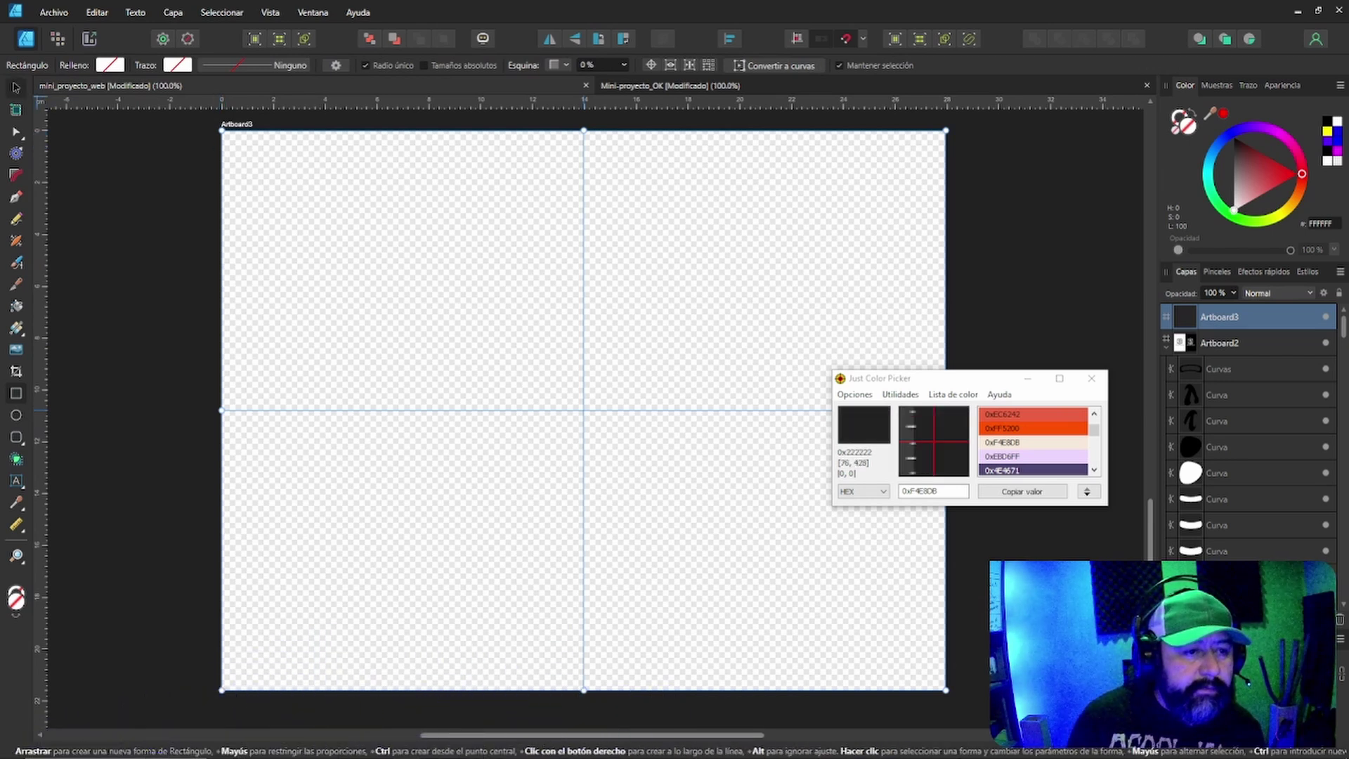
pyautogui.press('v')
pyautogui.click(16, 393)
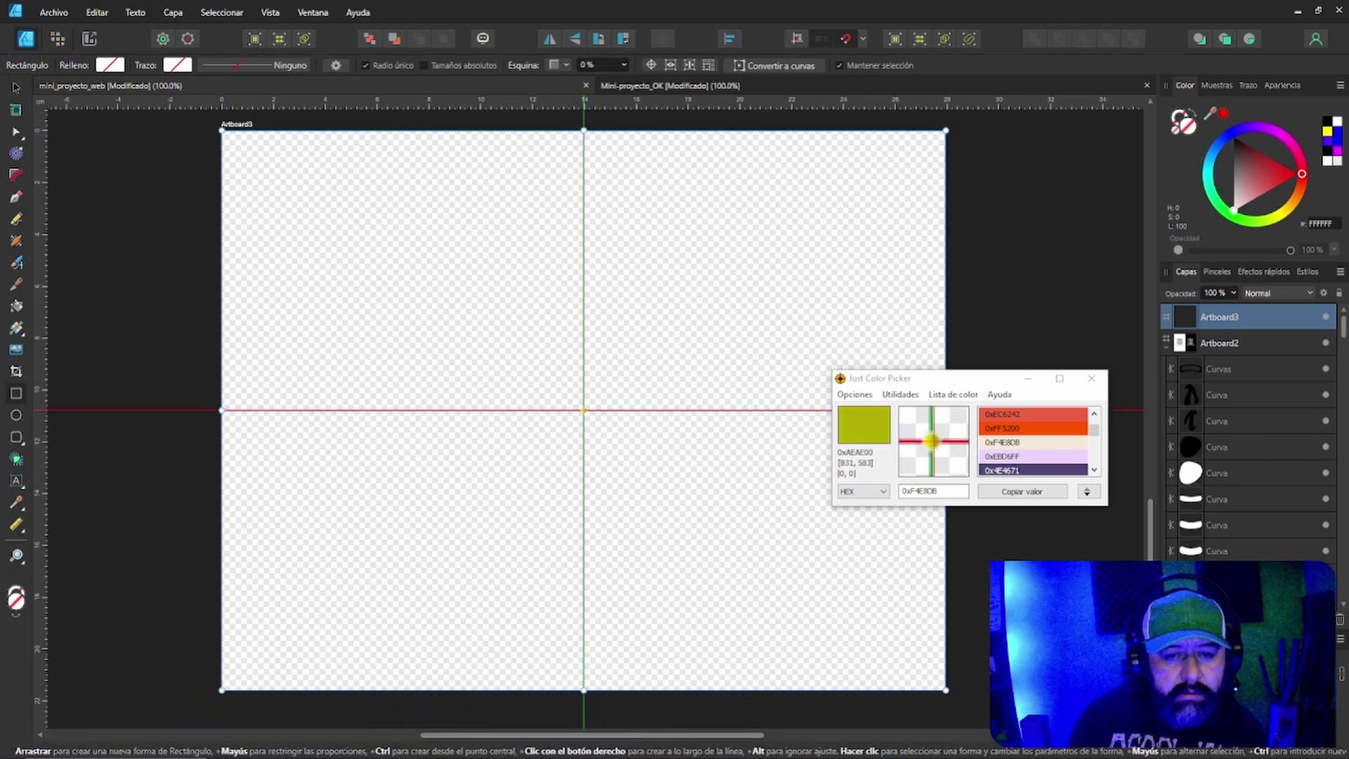
pyautogui.moveTo(584, 410); pyautogui.dragTo(224, 129)
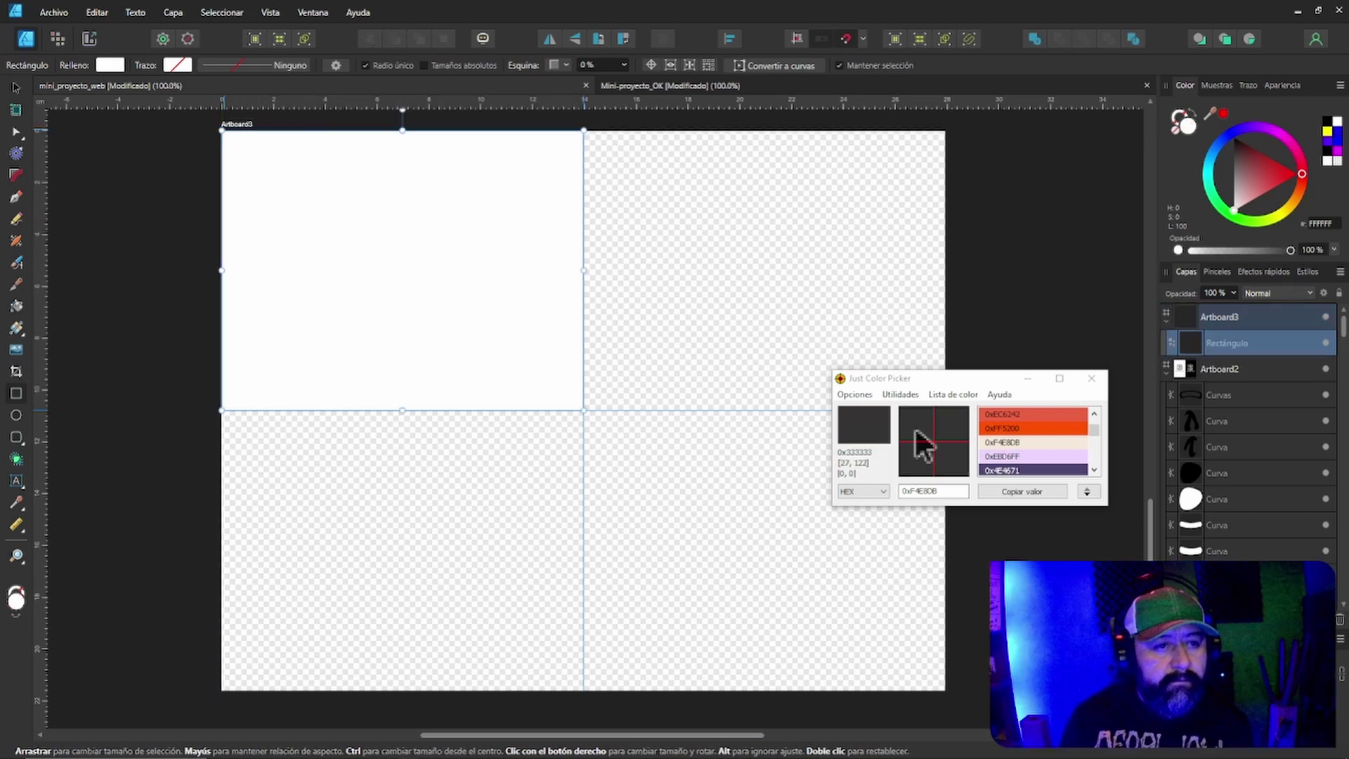
pyautogui.press('v')
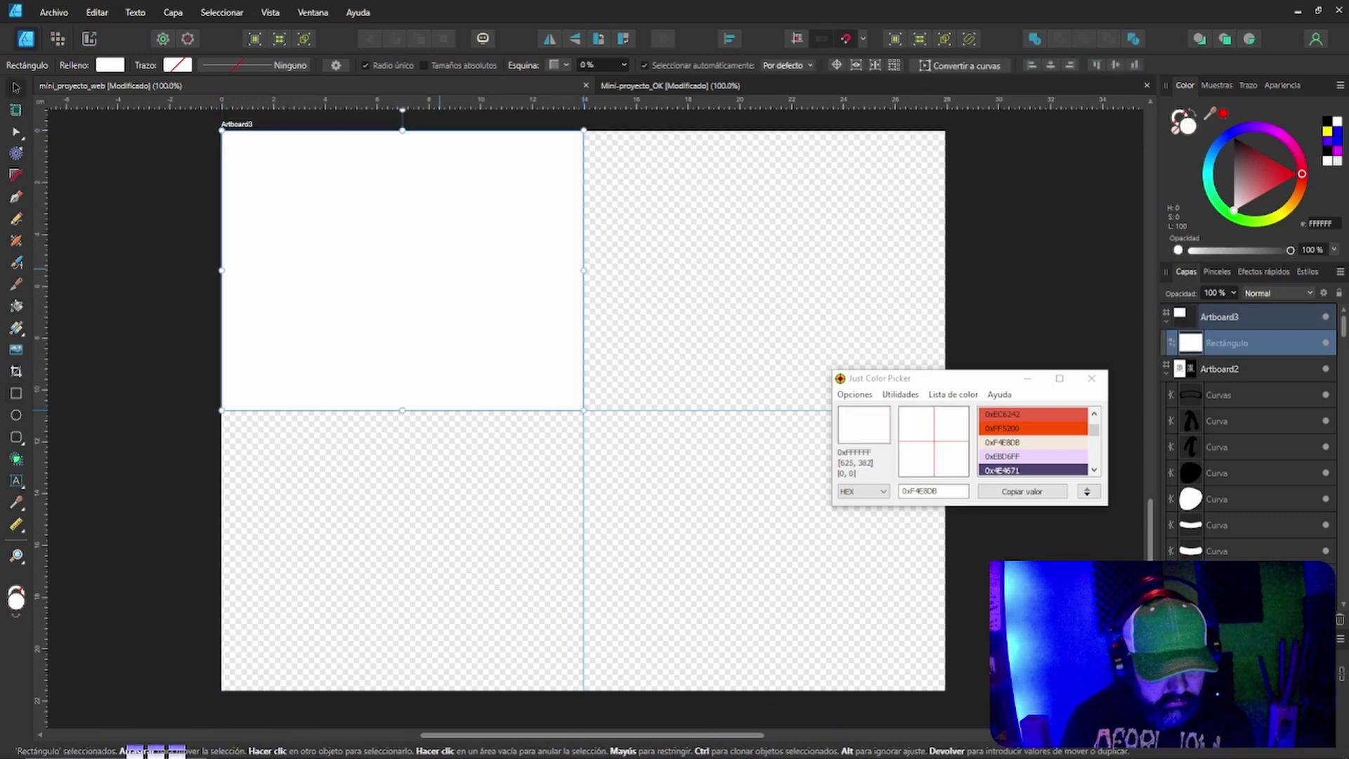
# Duplicate the rectangle three times, aligning the copies to the artboard edges to fill the other three quadrants.
pyautogui.hotkey('ctrl', 'j')
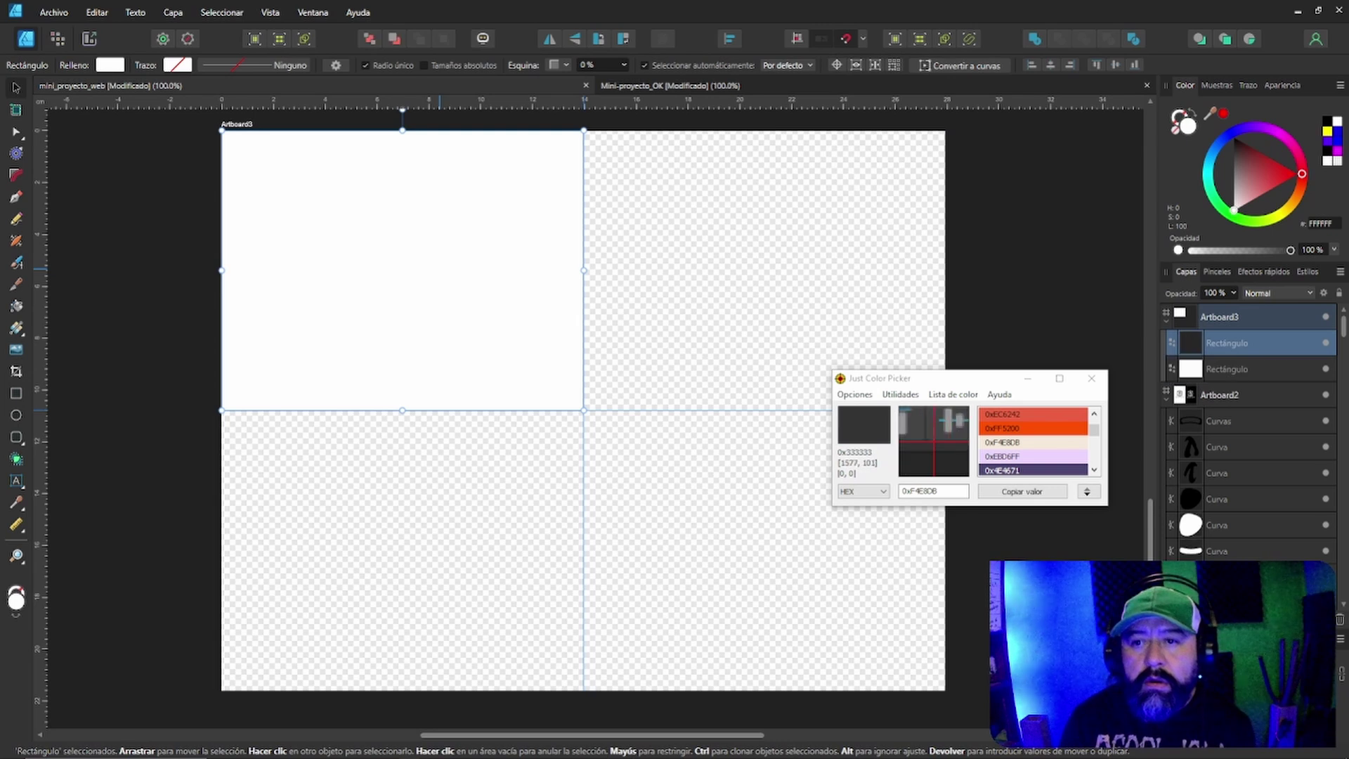
pyautogui.click(1064, 65)
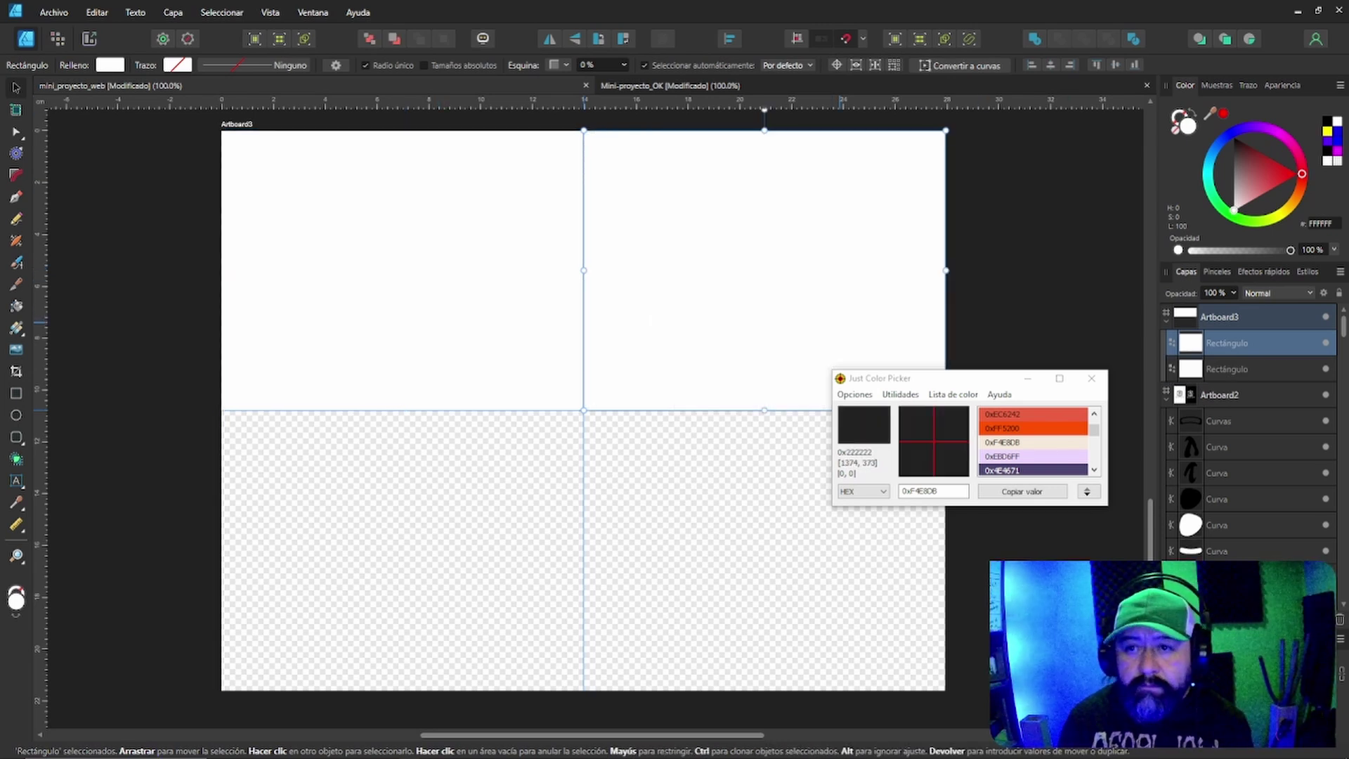
pyautogui.hotkey('ctrl', 'j')
pyautogui.click(1133, 66)
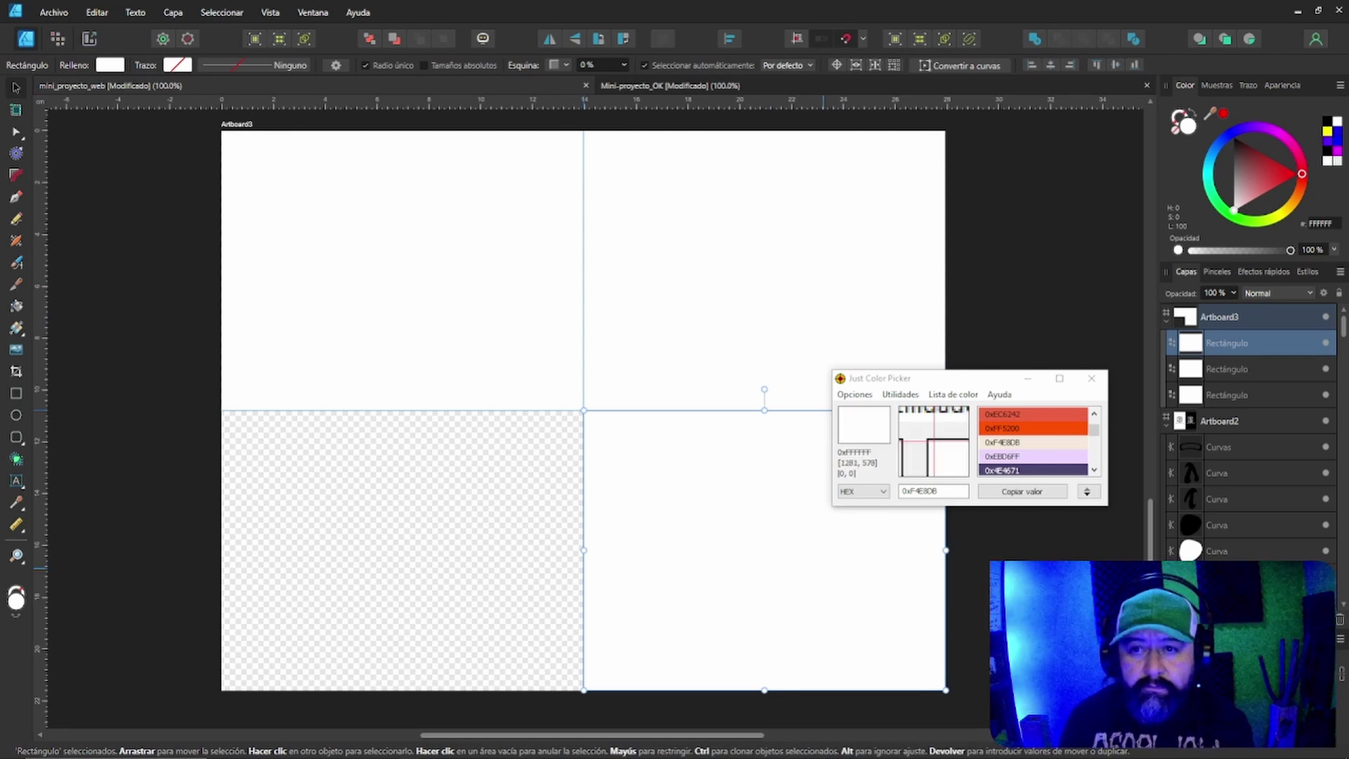
pyautogui.hotkey('ctrl', 'j')
pyautogui.click(1029, 67)
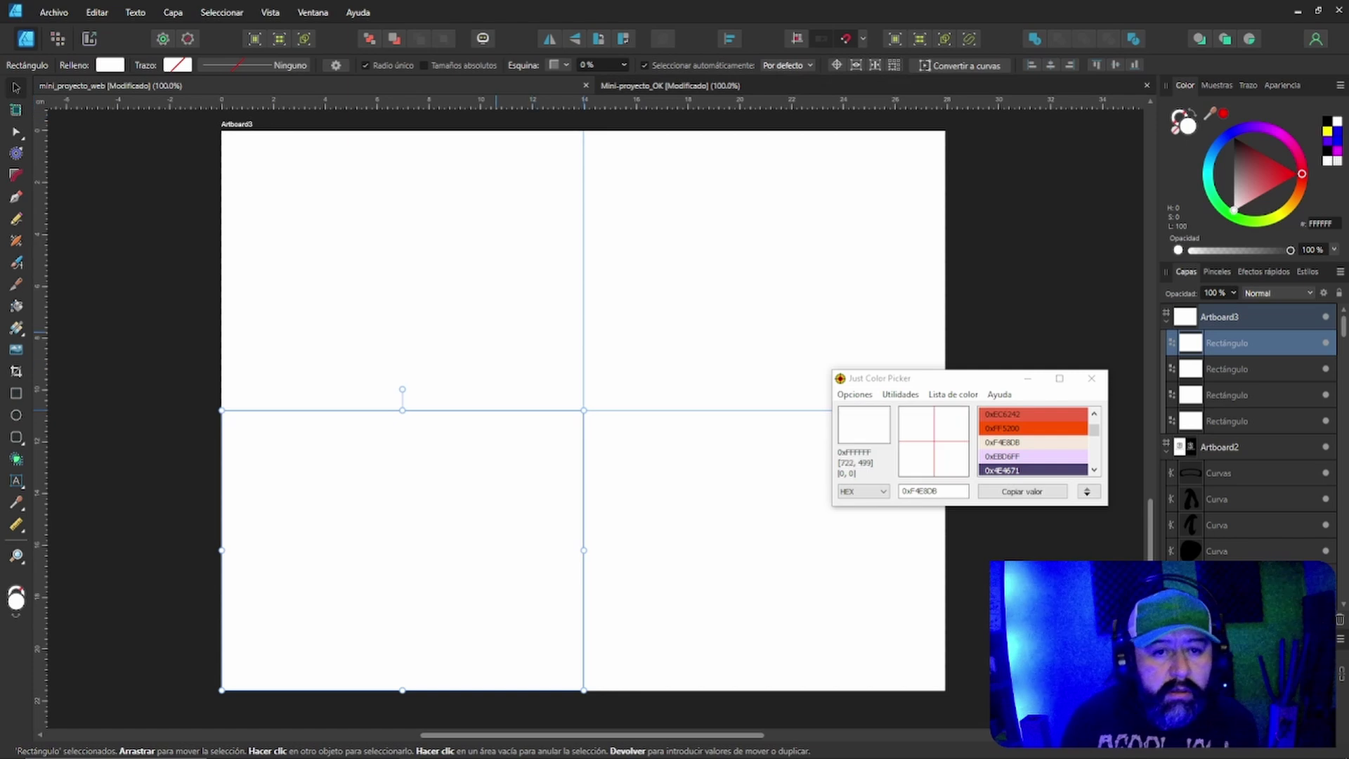
# Select the upper-left rectangle and copy the colour value 0xDCDCDC from the picker's list for its fill.
pyautogui.click(402, 270)
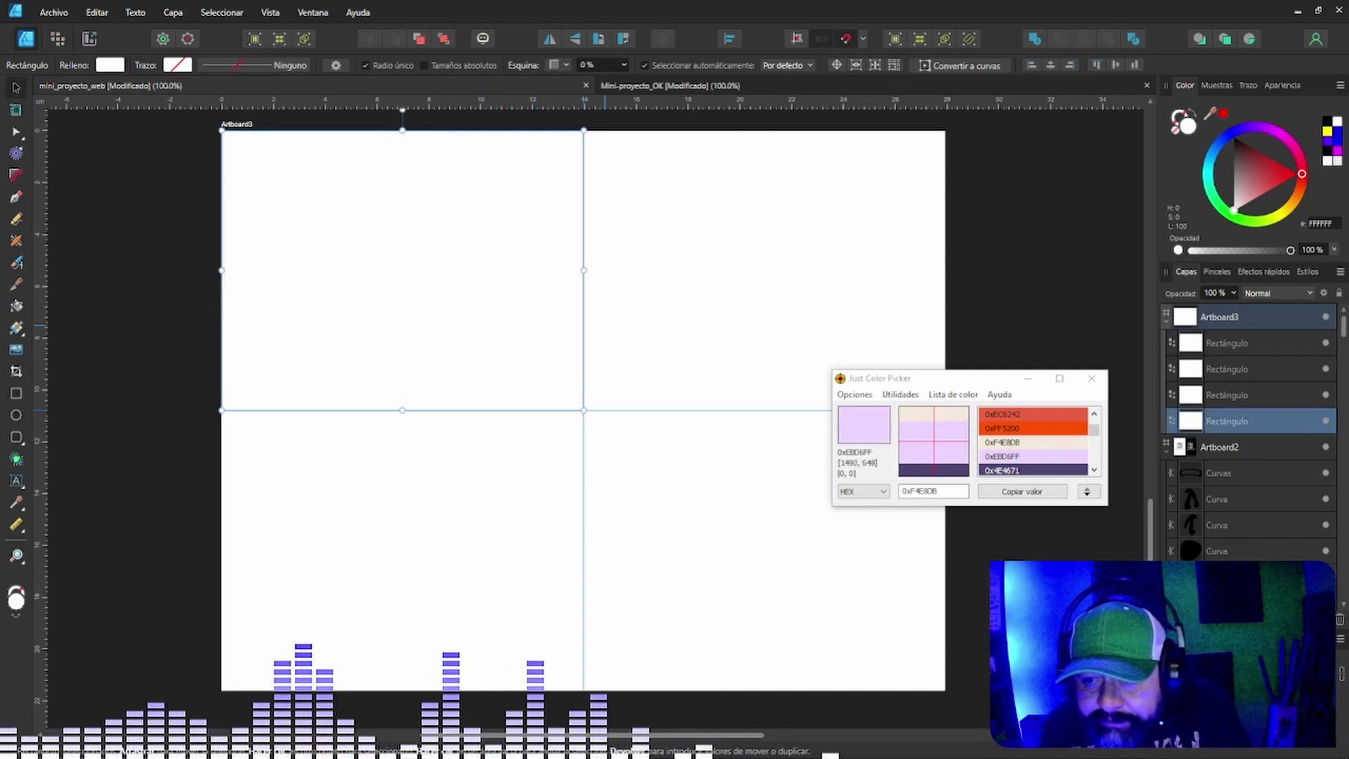
pyautogui.scroll(3, 1048, 455)
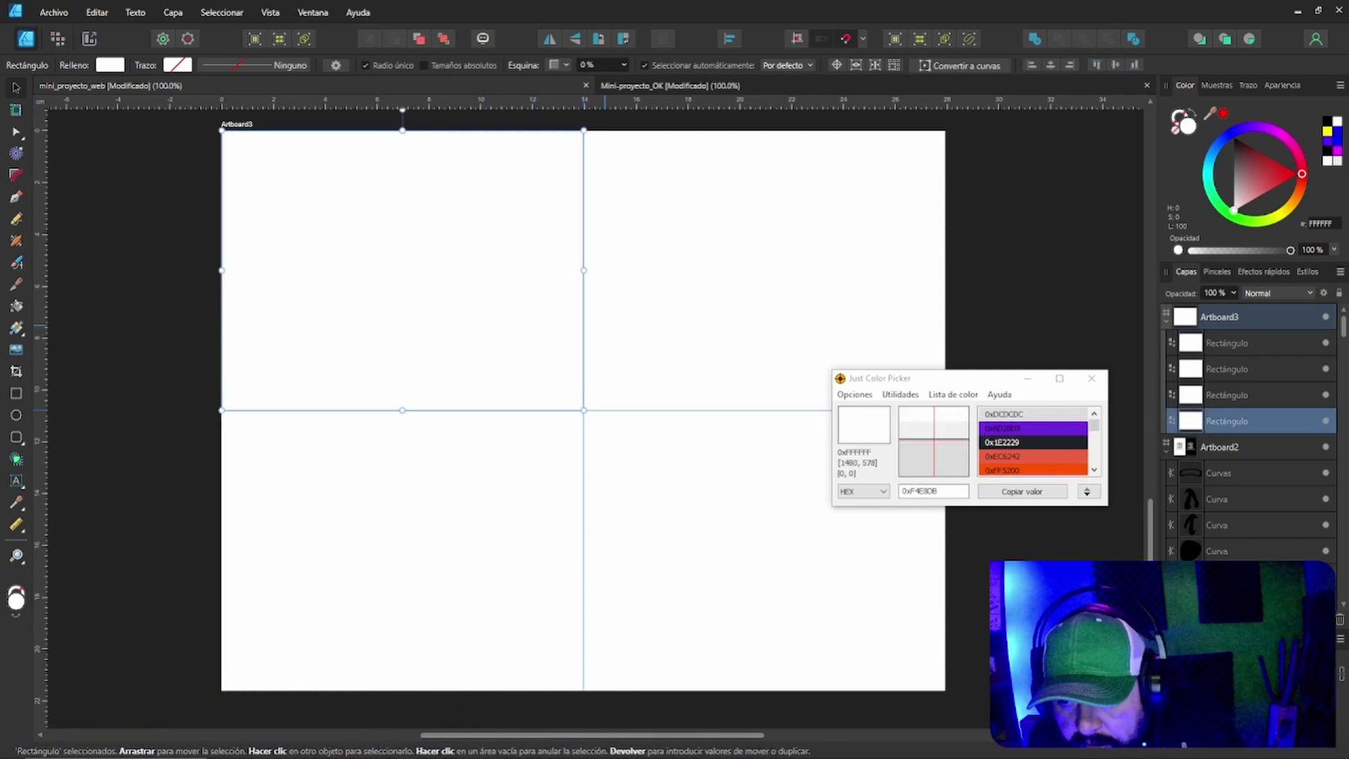
pyautogui.click(1039, 418)
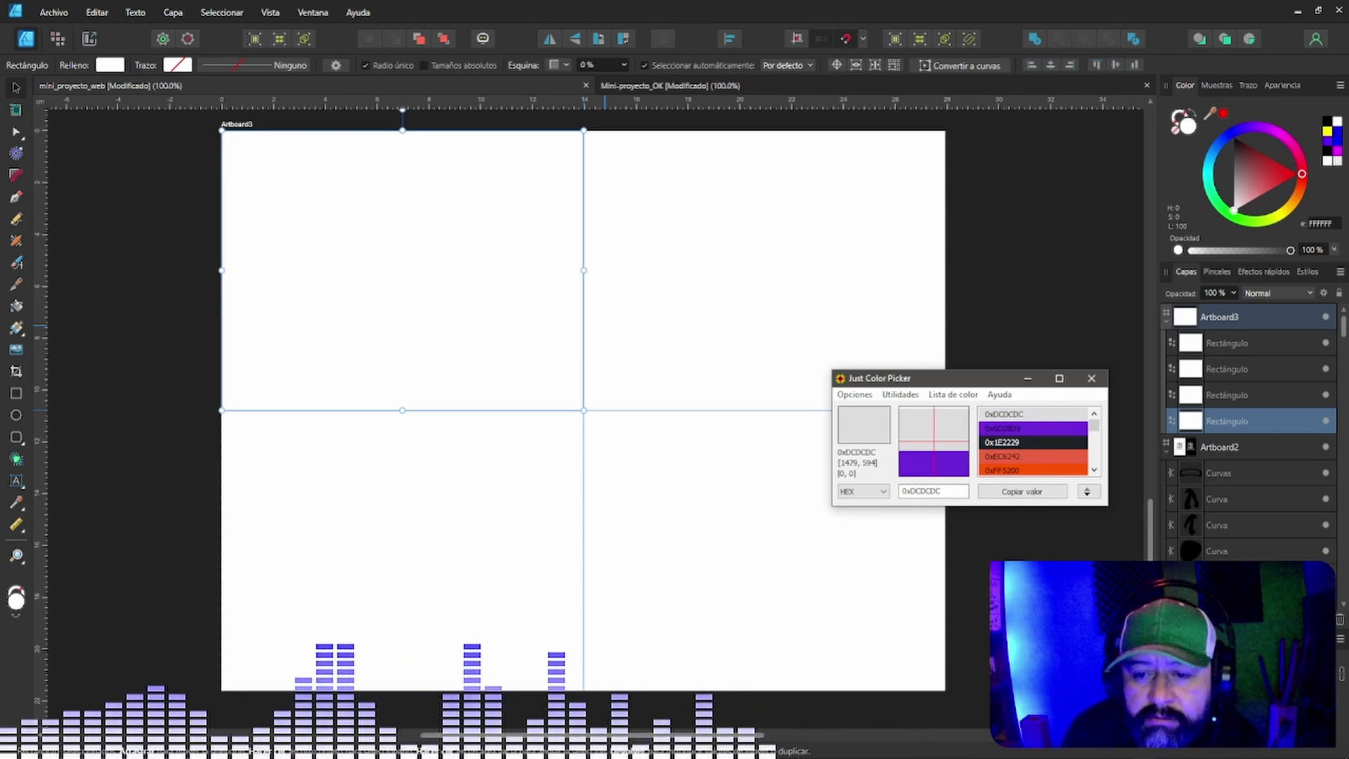
pyautogui.click(1022, 491)
pyautogui.click(1321, 223)
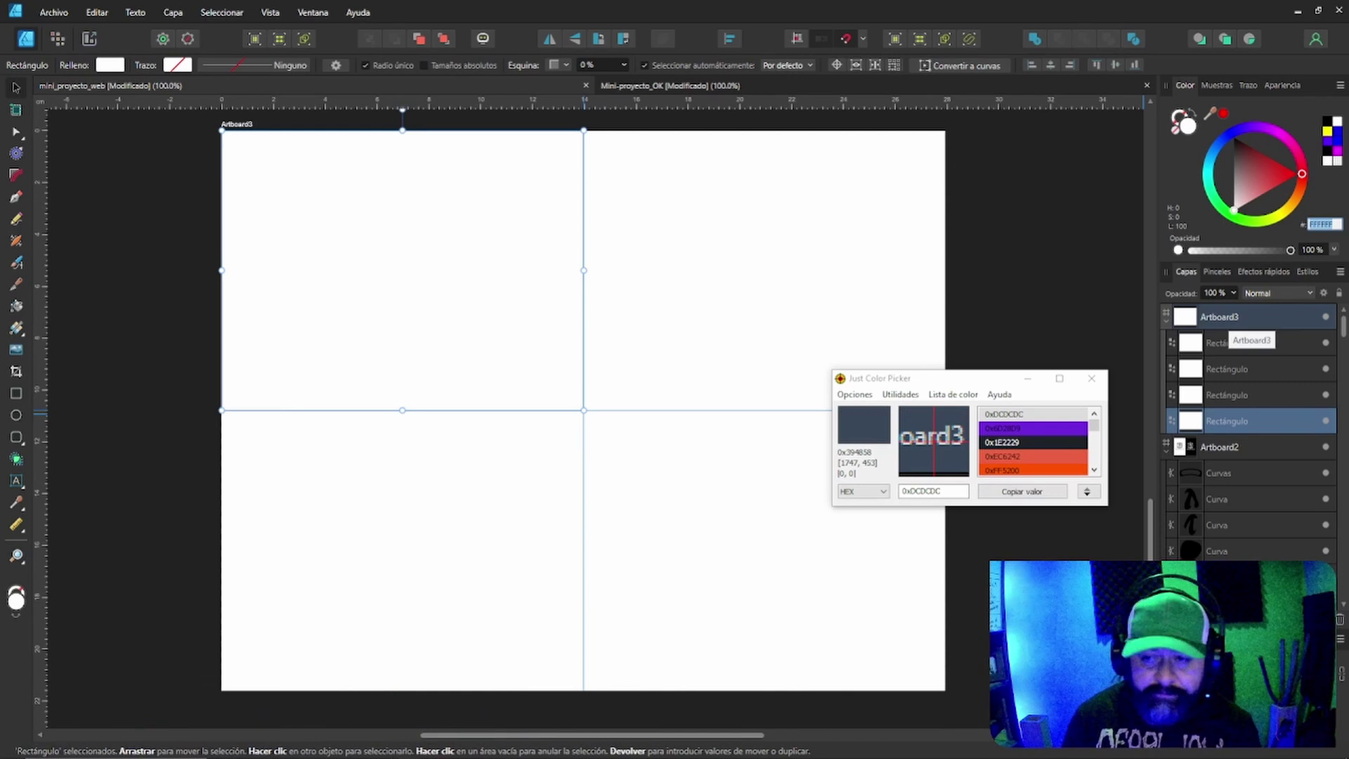
# Look through the loaded colour list and copy the light lavender value 0xF5F3FF.
pyautogui.scroll(-5, 1064, 449)
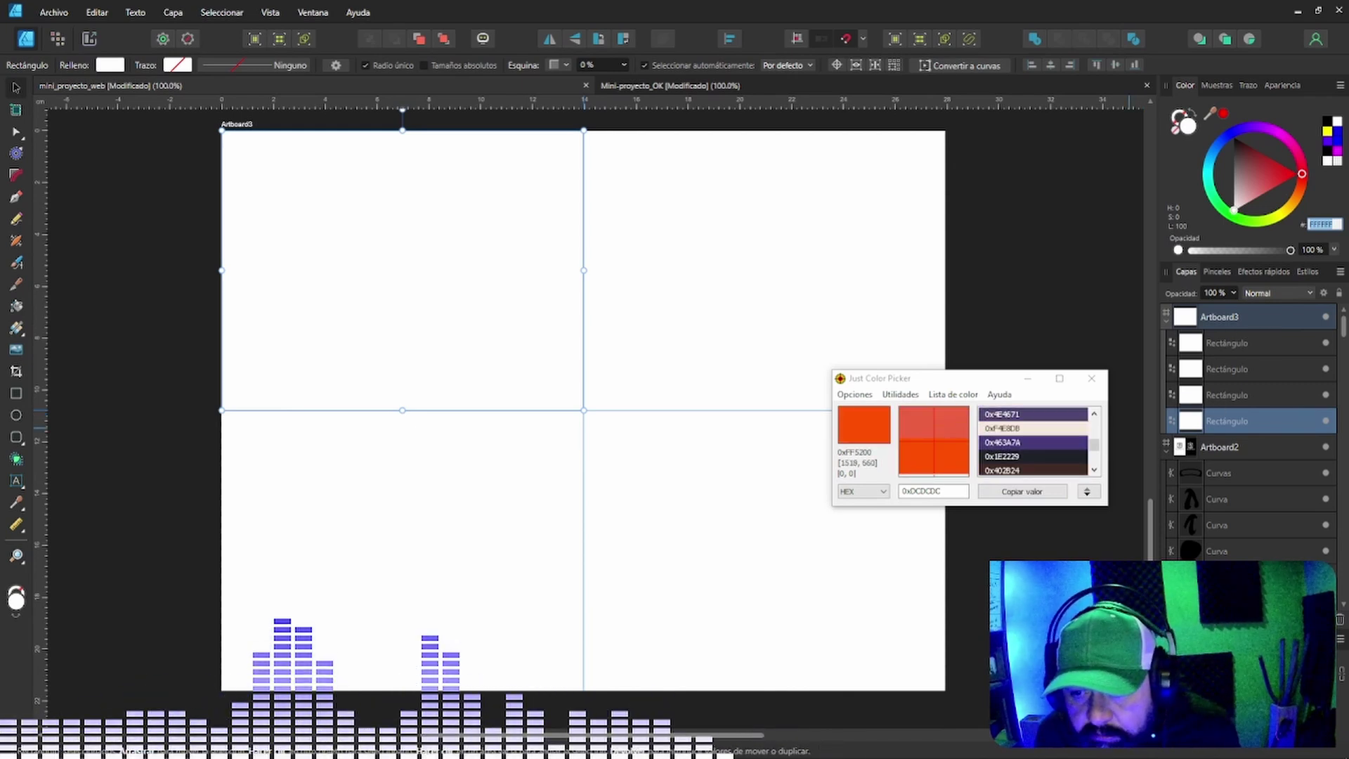
pyautogui.scroll(5, 1065, 449)
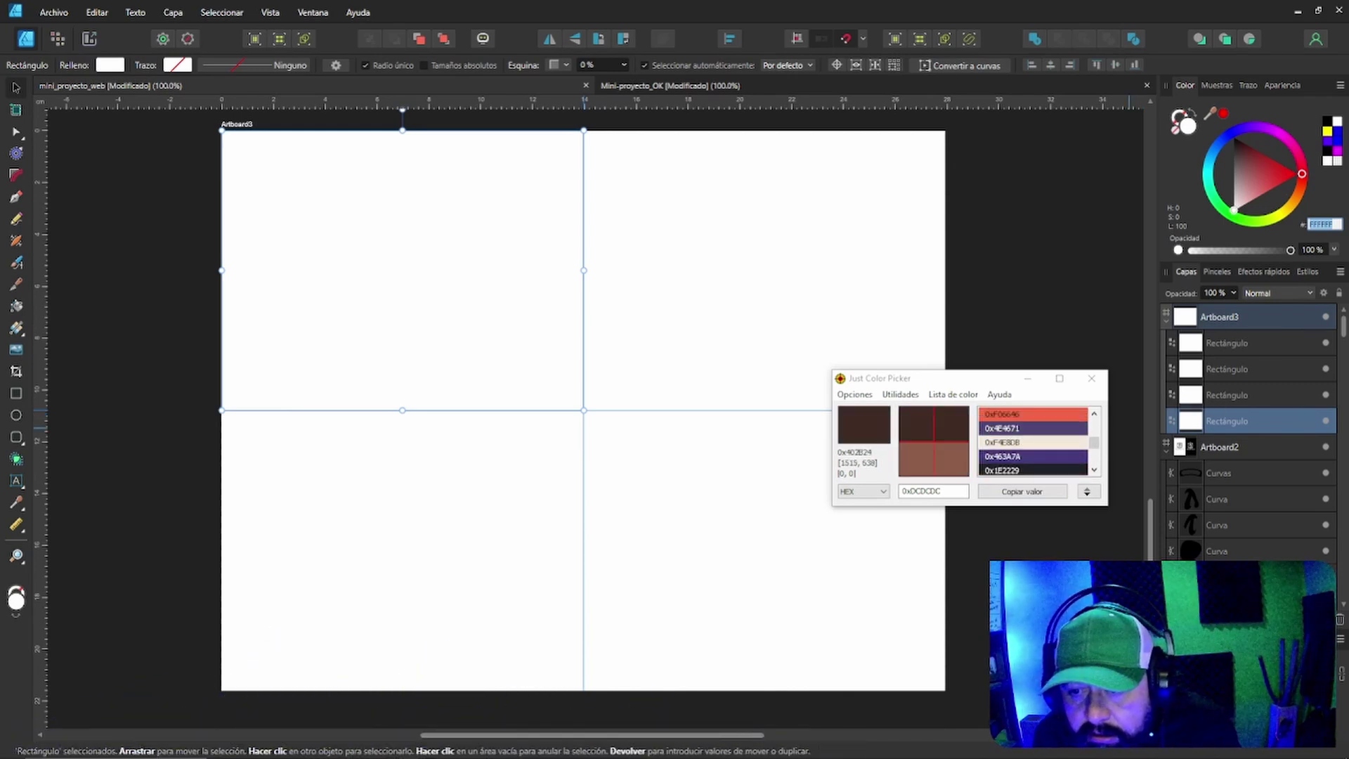
pyautogui.scroll(1, 1065, 449)
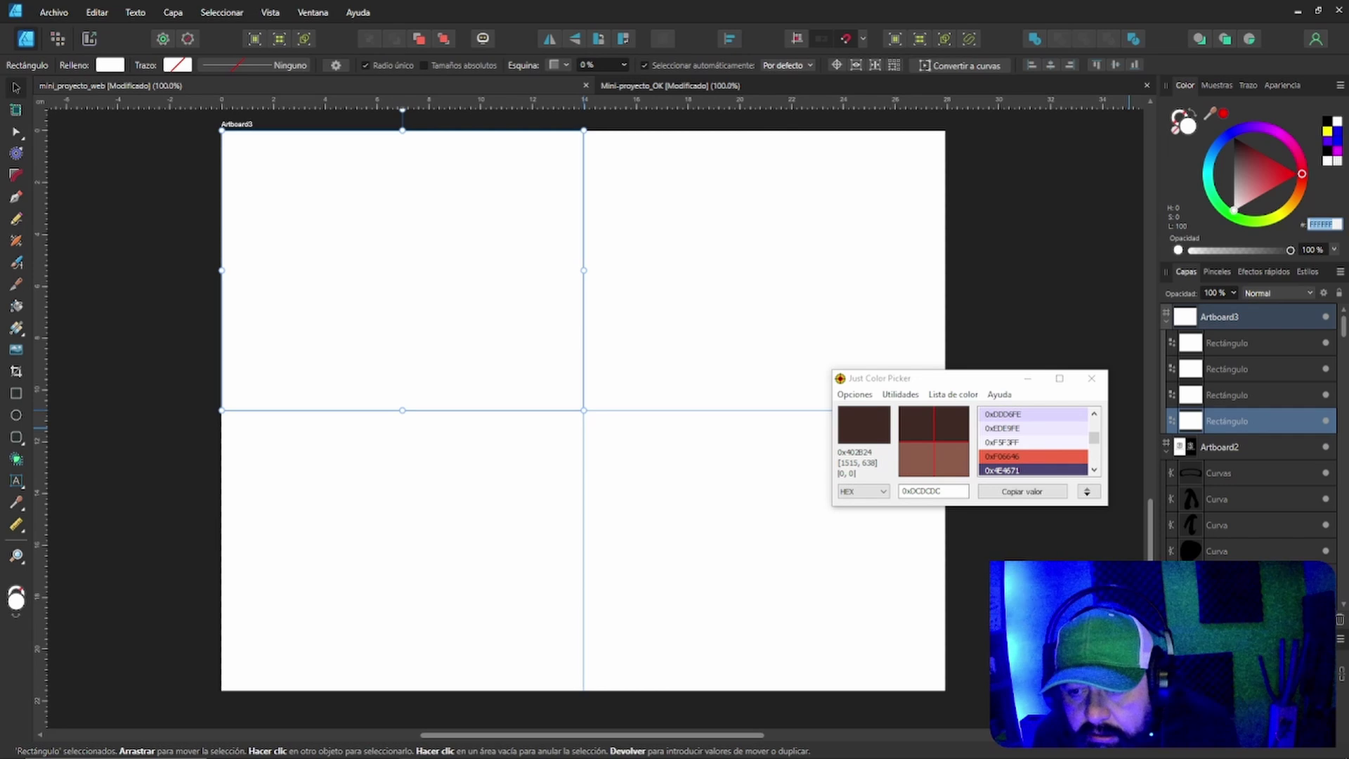
pyautogui.click(1048, 441)
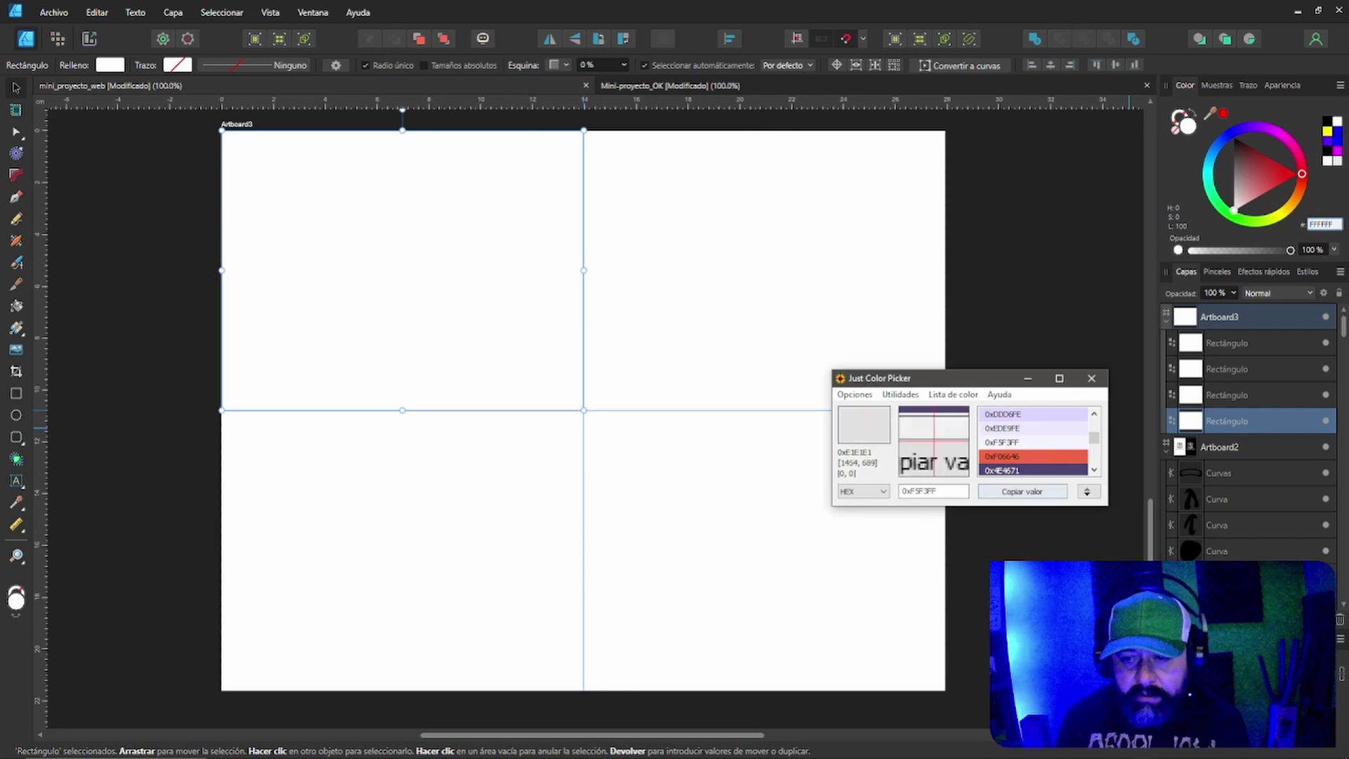
pyautogui.click(1013, 495)
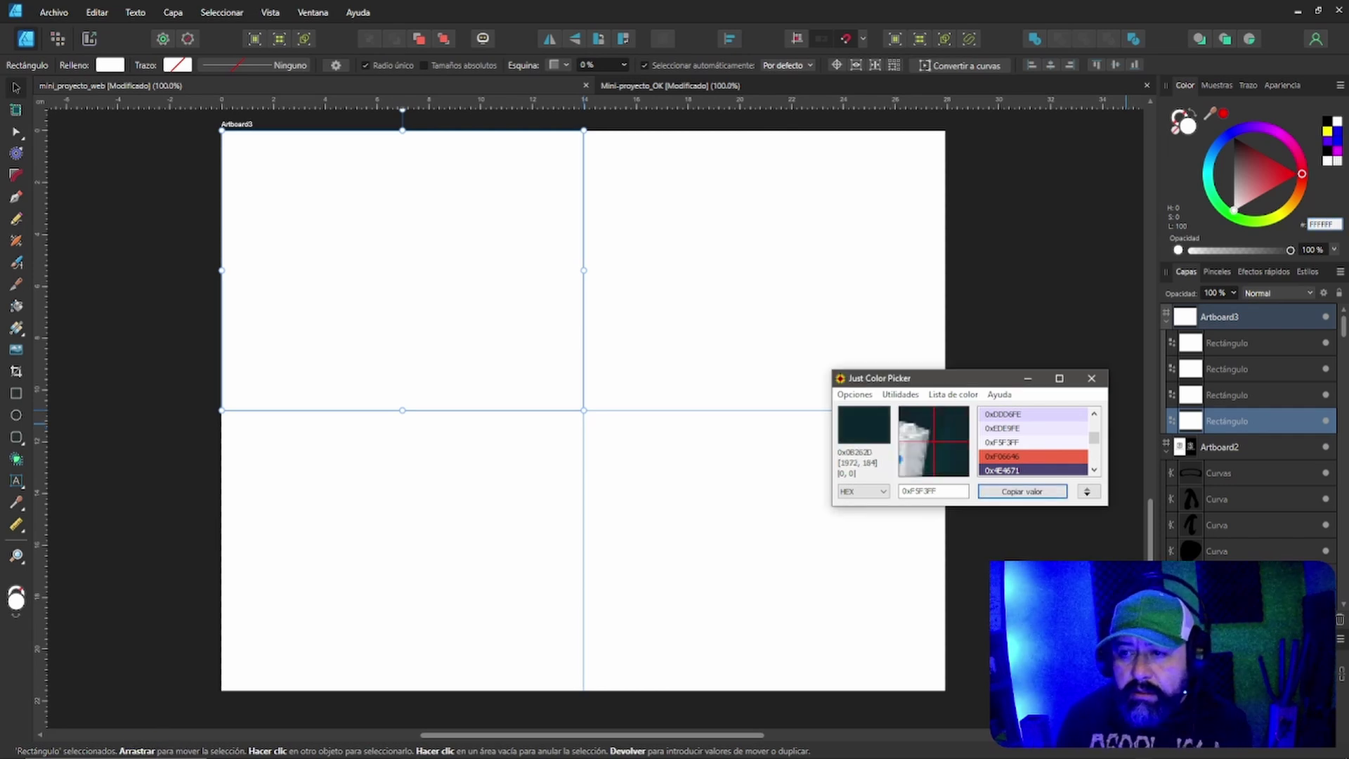
# Try to apply the copied 0xF5F3FF as the upper-left rectangle's hex fill, removing the 0x prefix.
pyautogui.click(1322, 225)
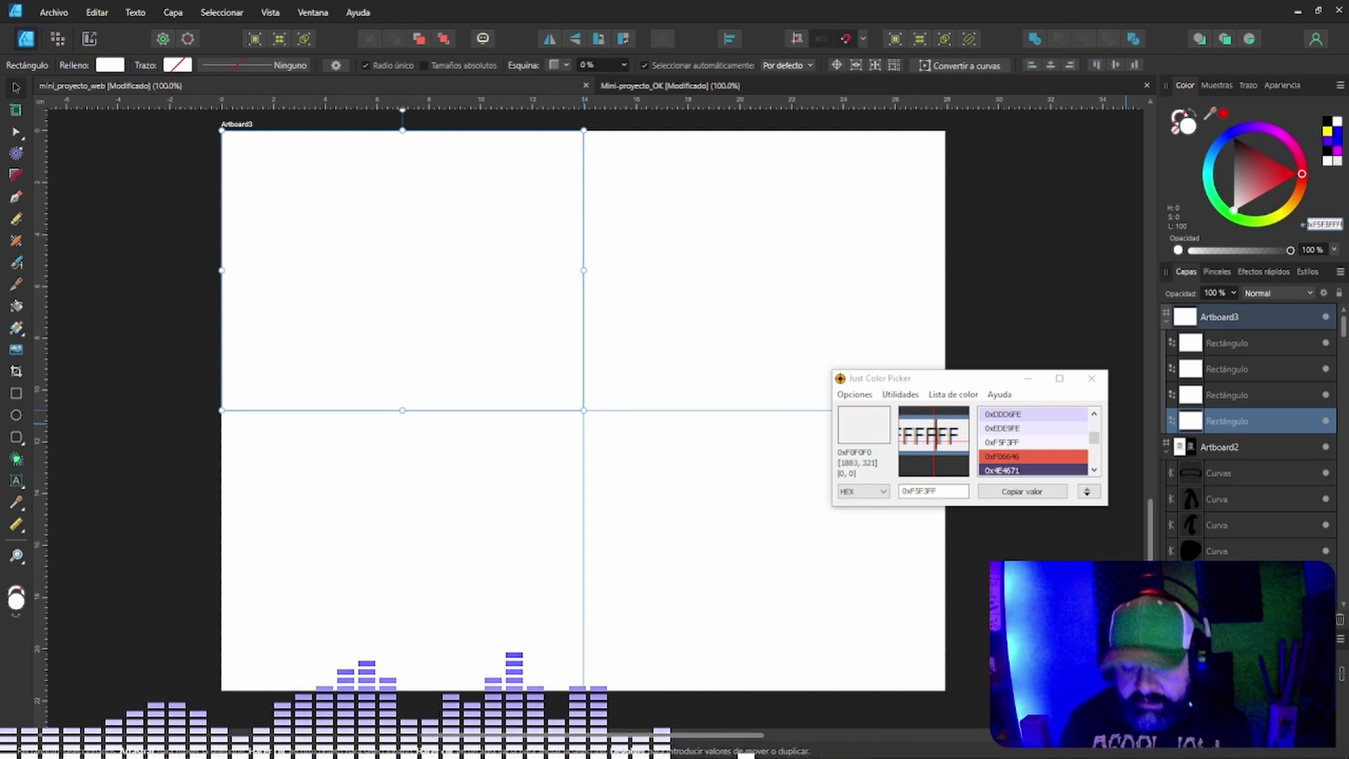
pyautogui.write('0xF5F3FF')
pyautogui.press('Left')
pyautogui.press('Left')
pyautogui.press('Left')
pyautogui.press('Left')
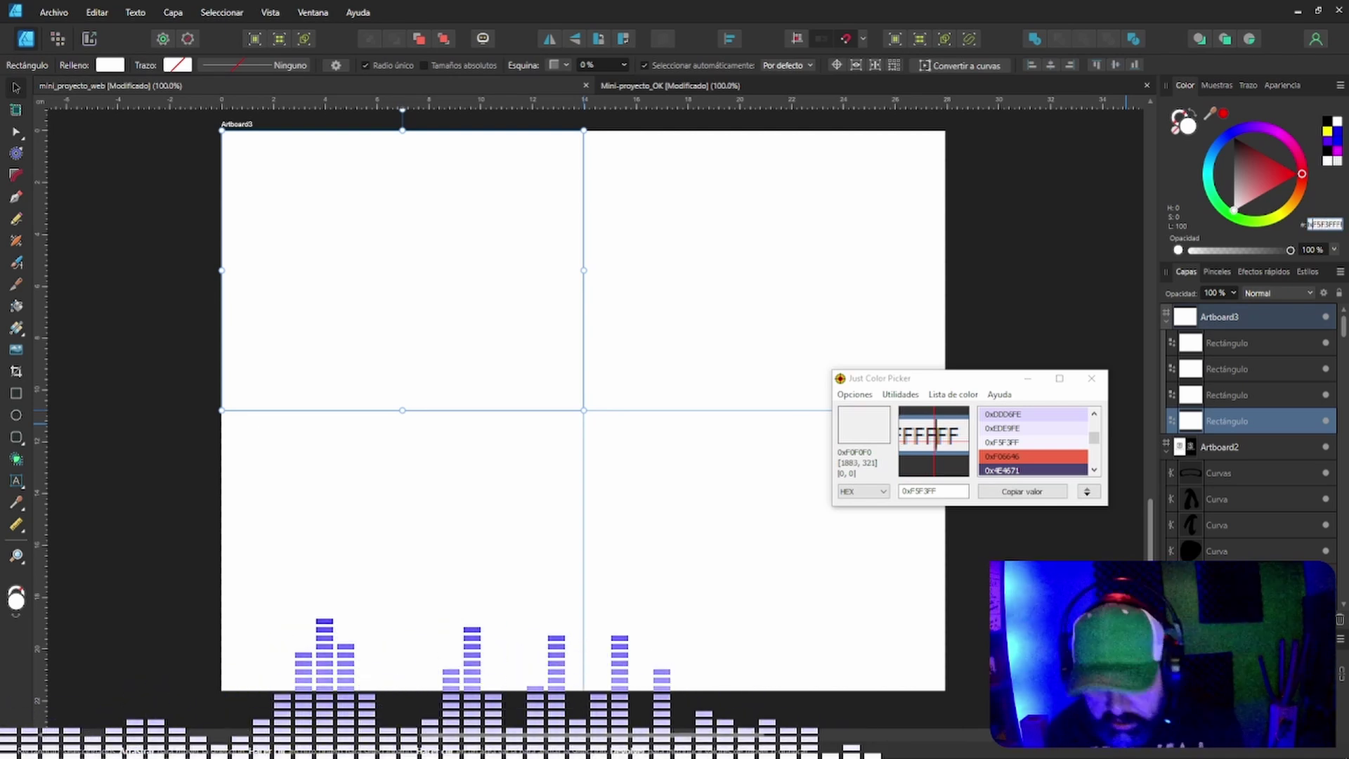
pyautogui.press('BackSpace')
pyautogui.press('BackSpace')
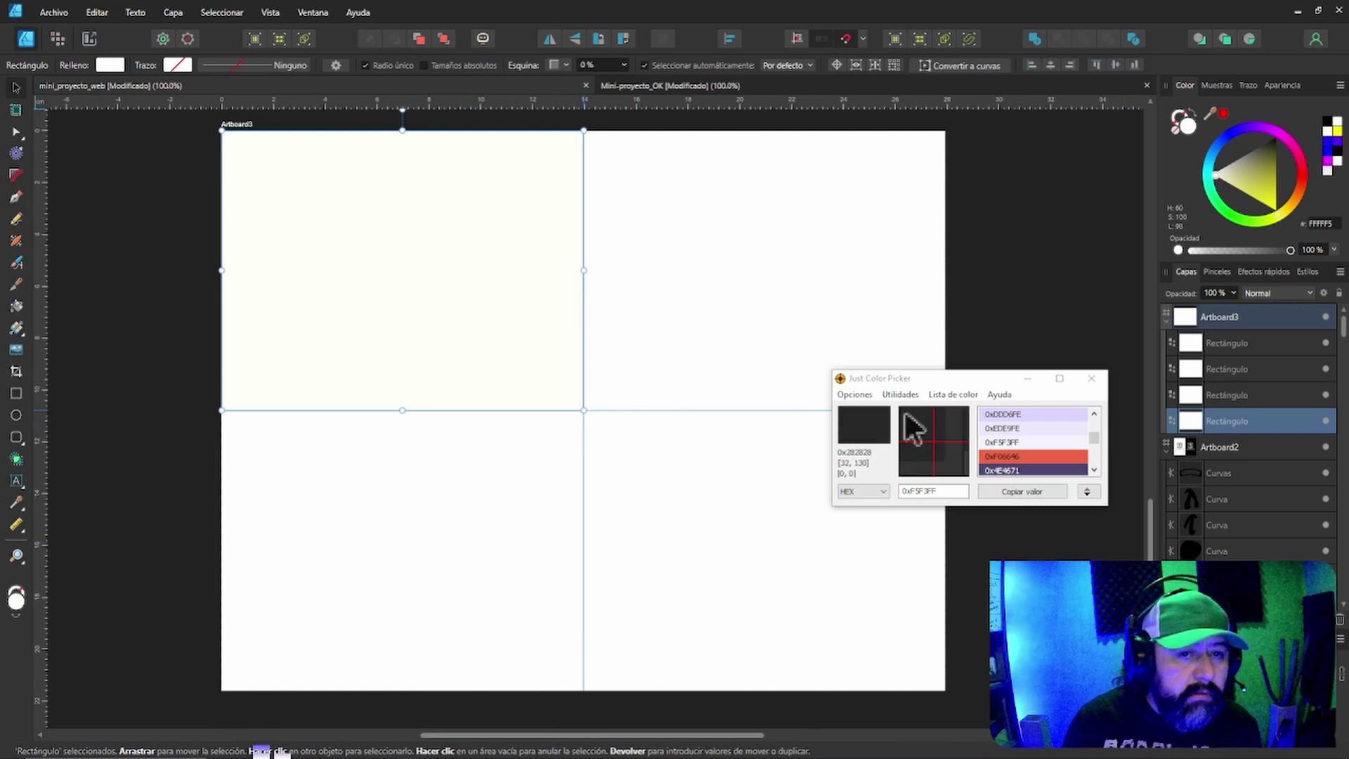
# Fill the upper-right rectangle with the light lavender F5F3FF copied from the colour picker's list, dropping the 0x prefix.
pyautogui.click(784, 283)
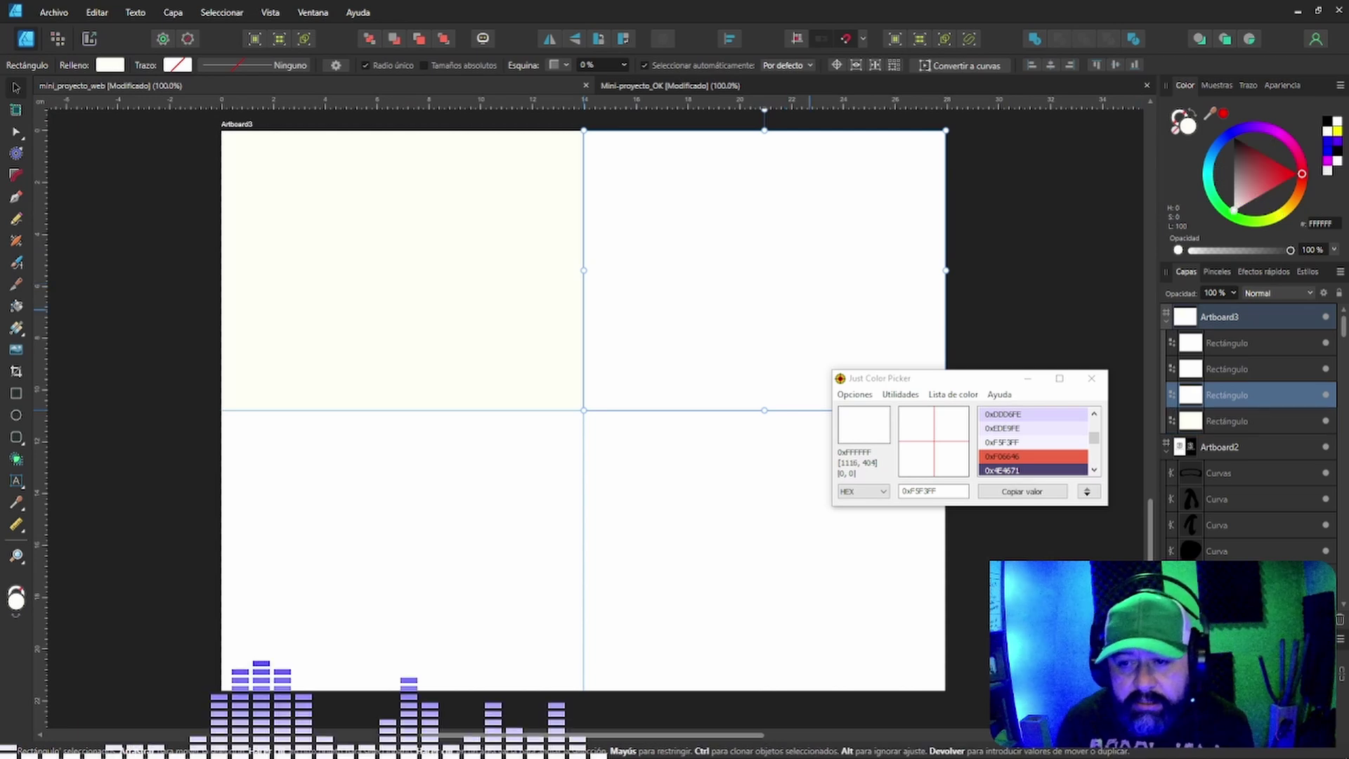
pyautogui.click(1058, 445)
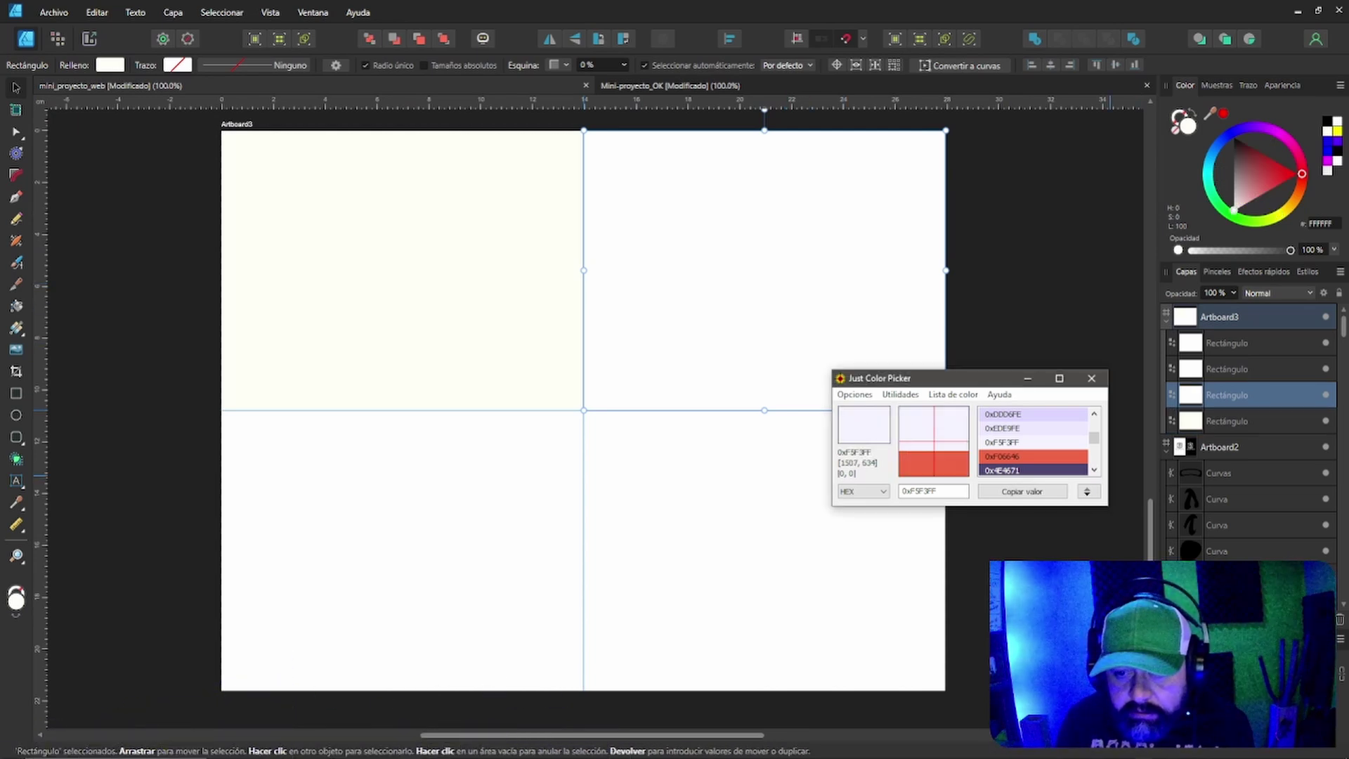
pyautogui.click(1022, 491)
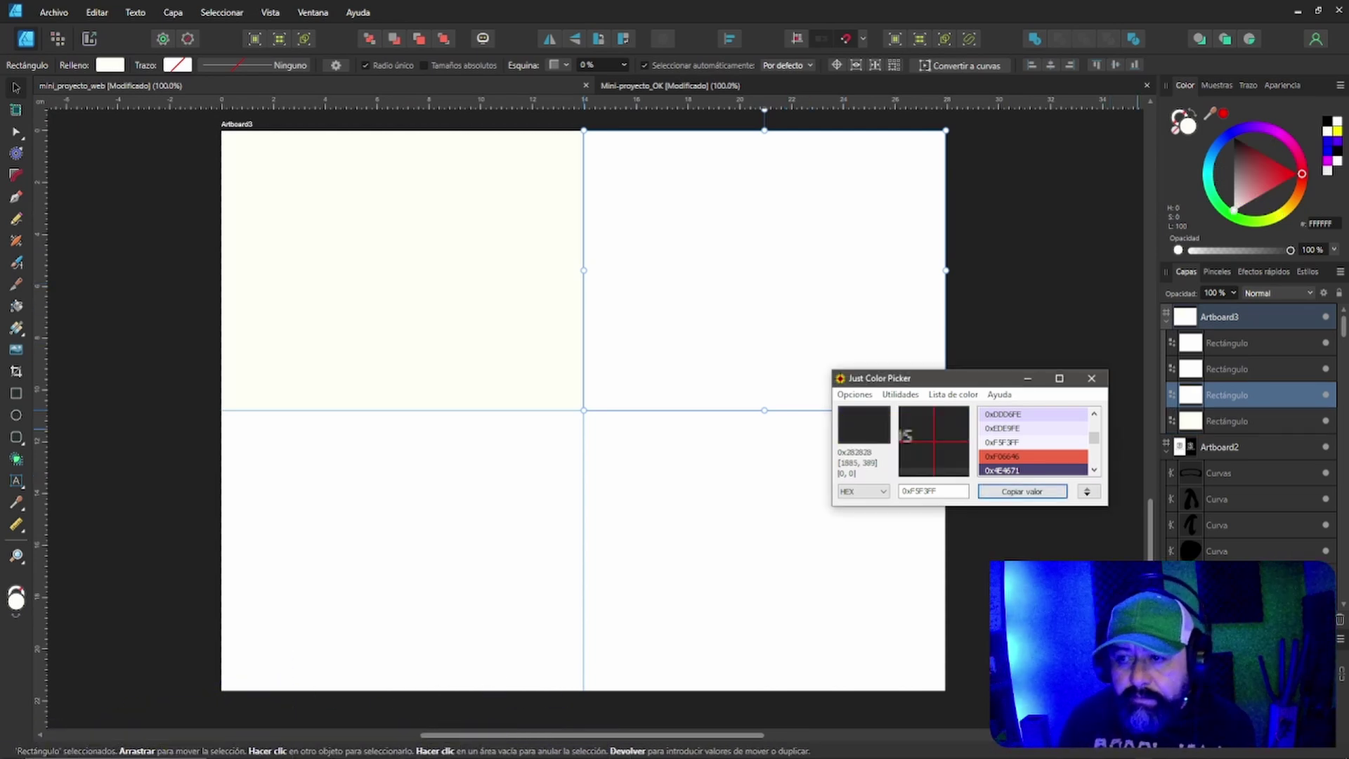
pyautogui.click(1313, 222)
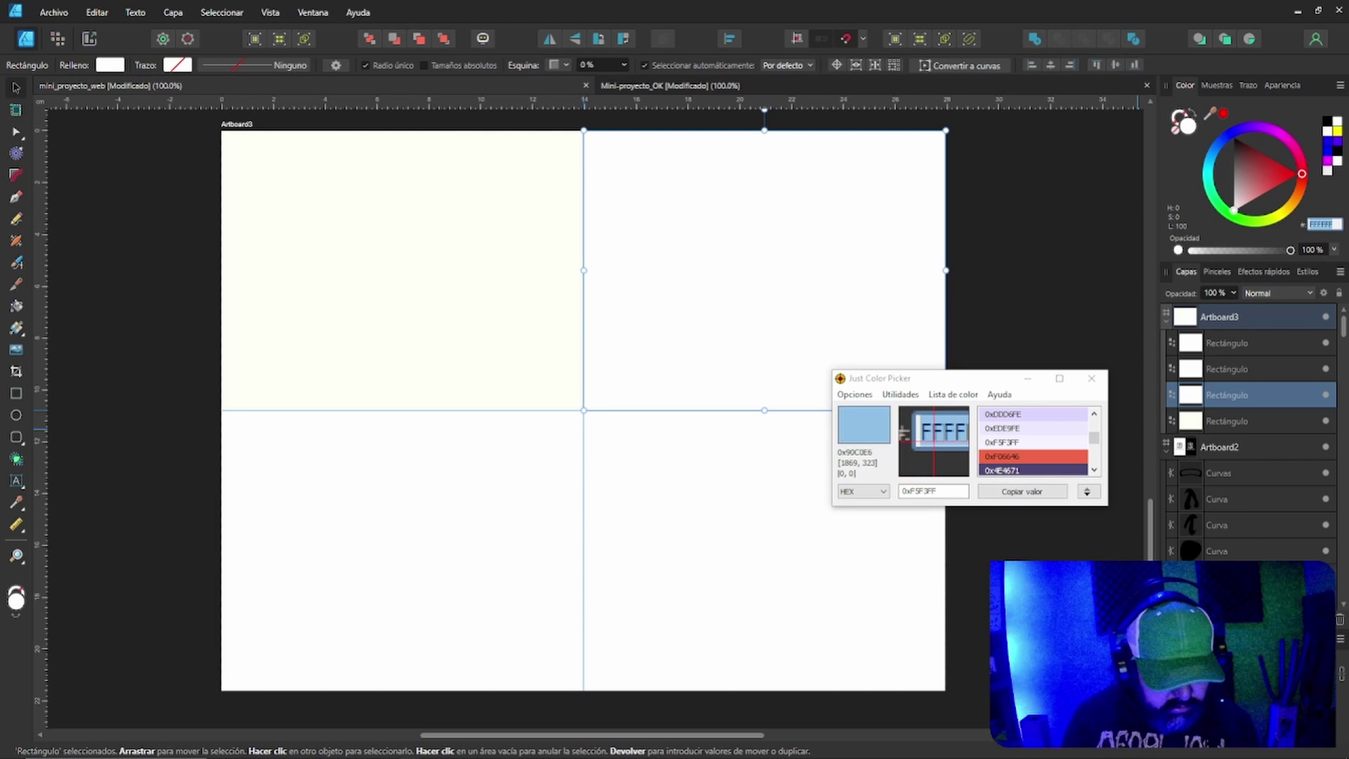
pyautogui.write('0xF5F3FF')
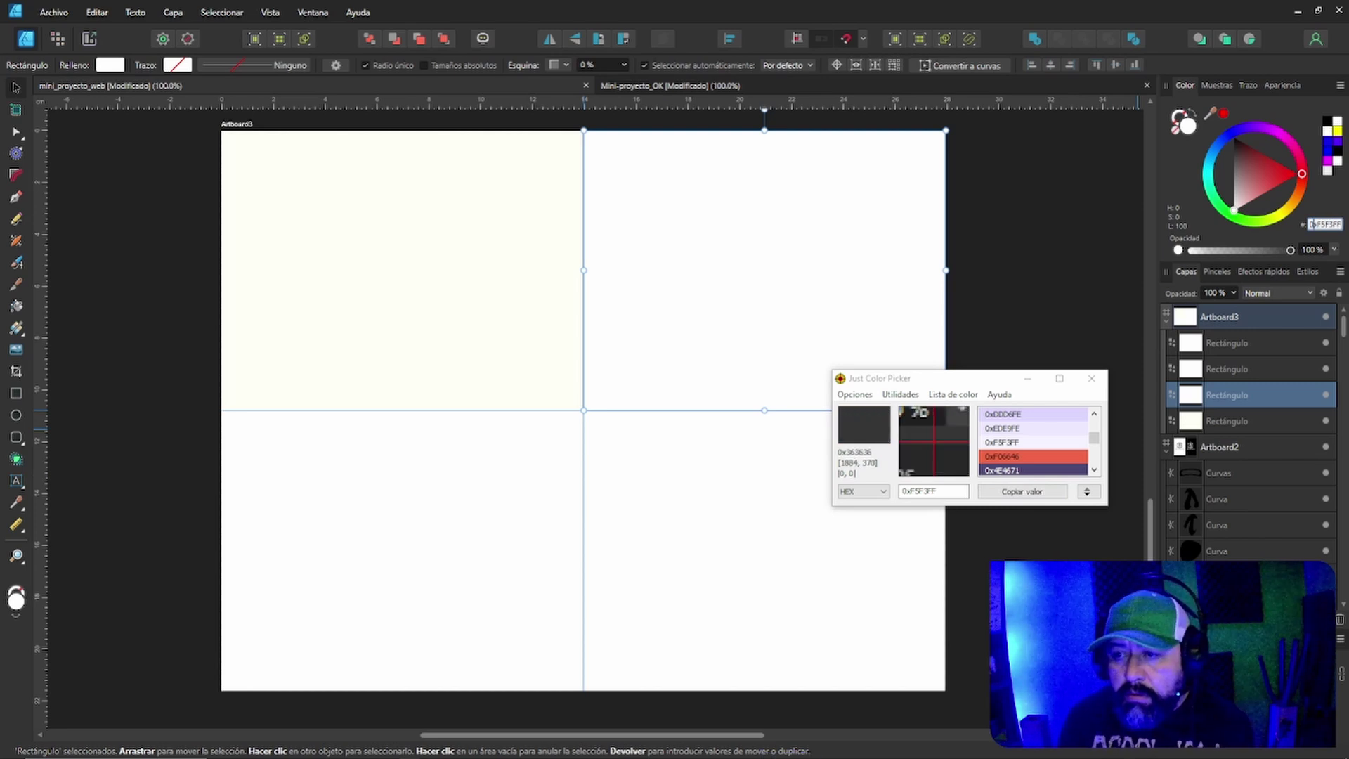
pyautogui.press('Return')
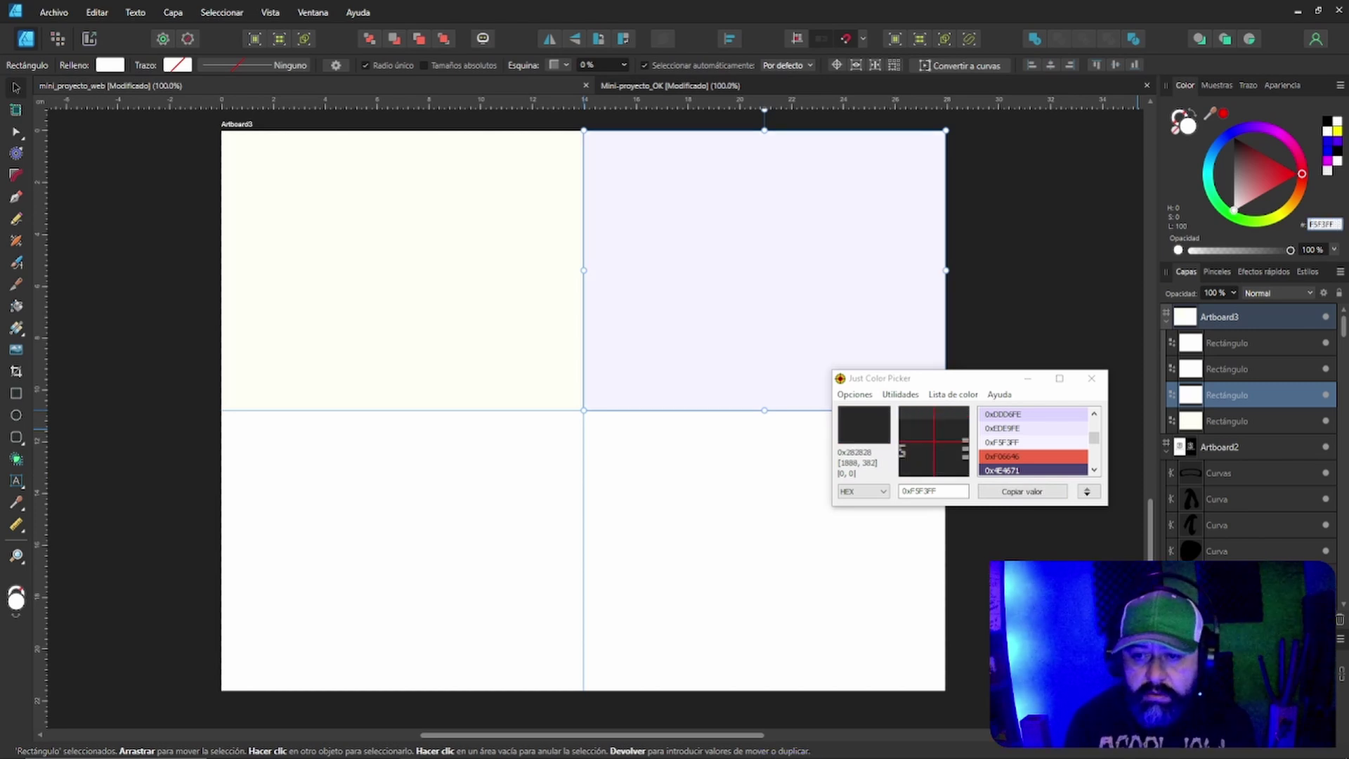
# Fill the lower-left rectangle with the red-orange F06646 copied from the colour picker's list.
pyautogui.scroll(-2, 583, 393)
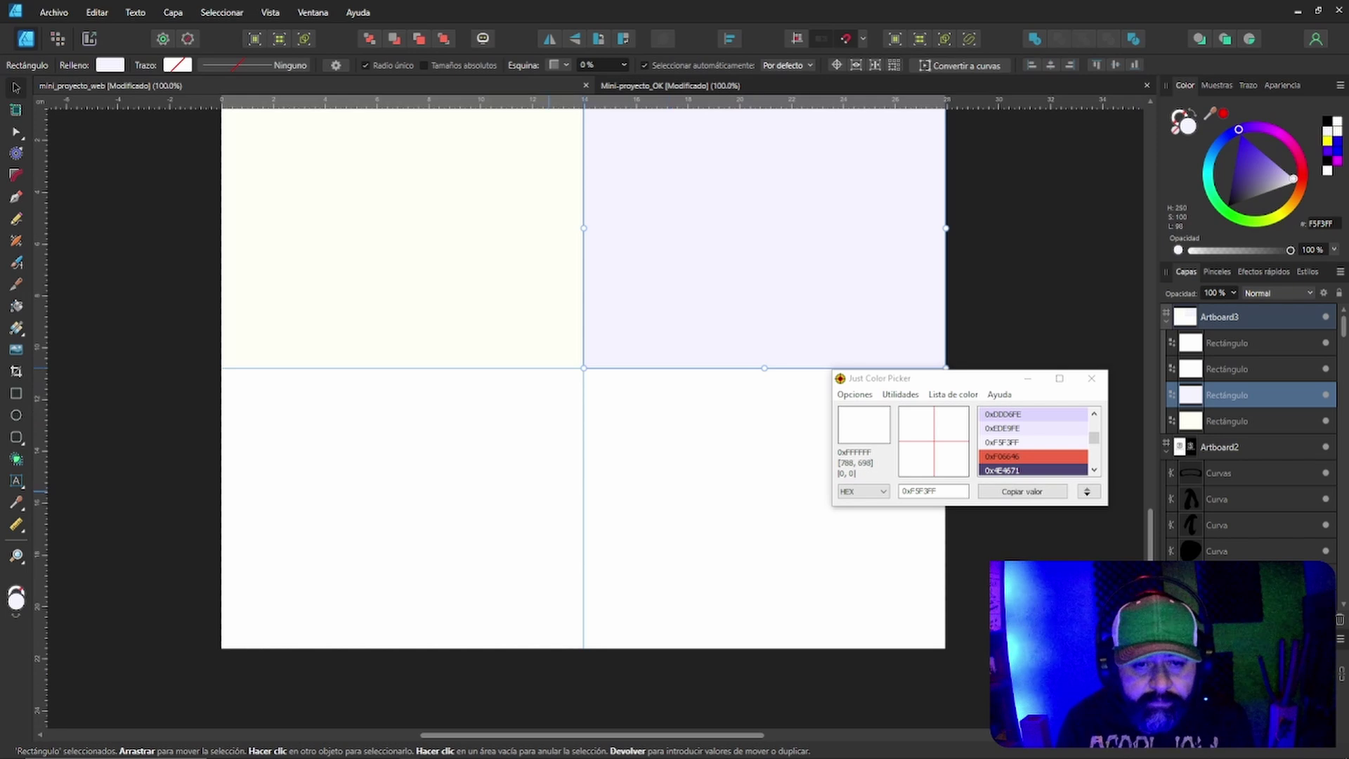
pyautogui.click(554, 490)
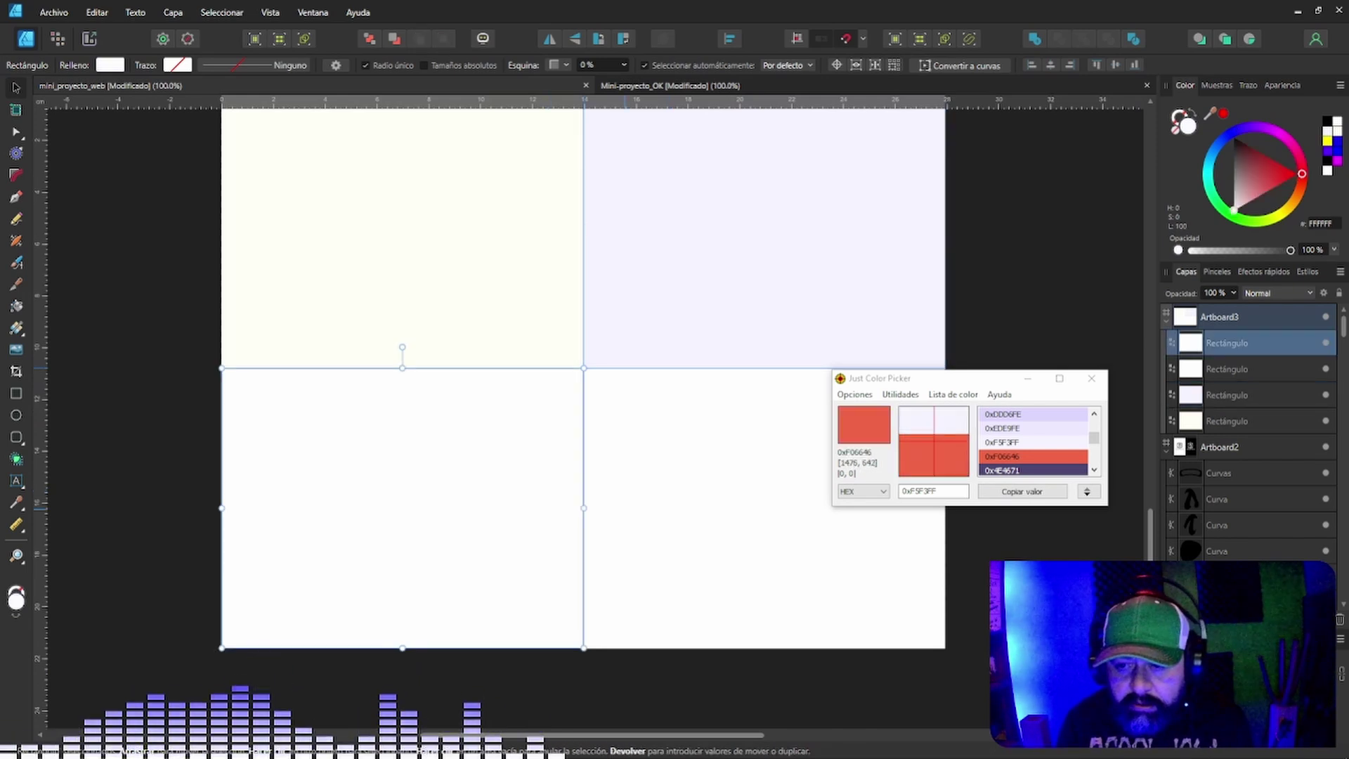
pyautogui.click(1037, 452)
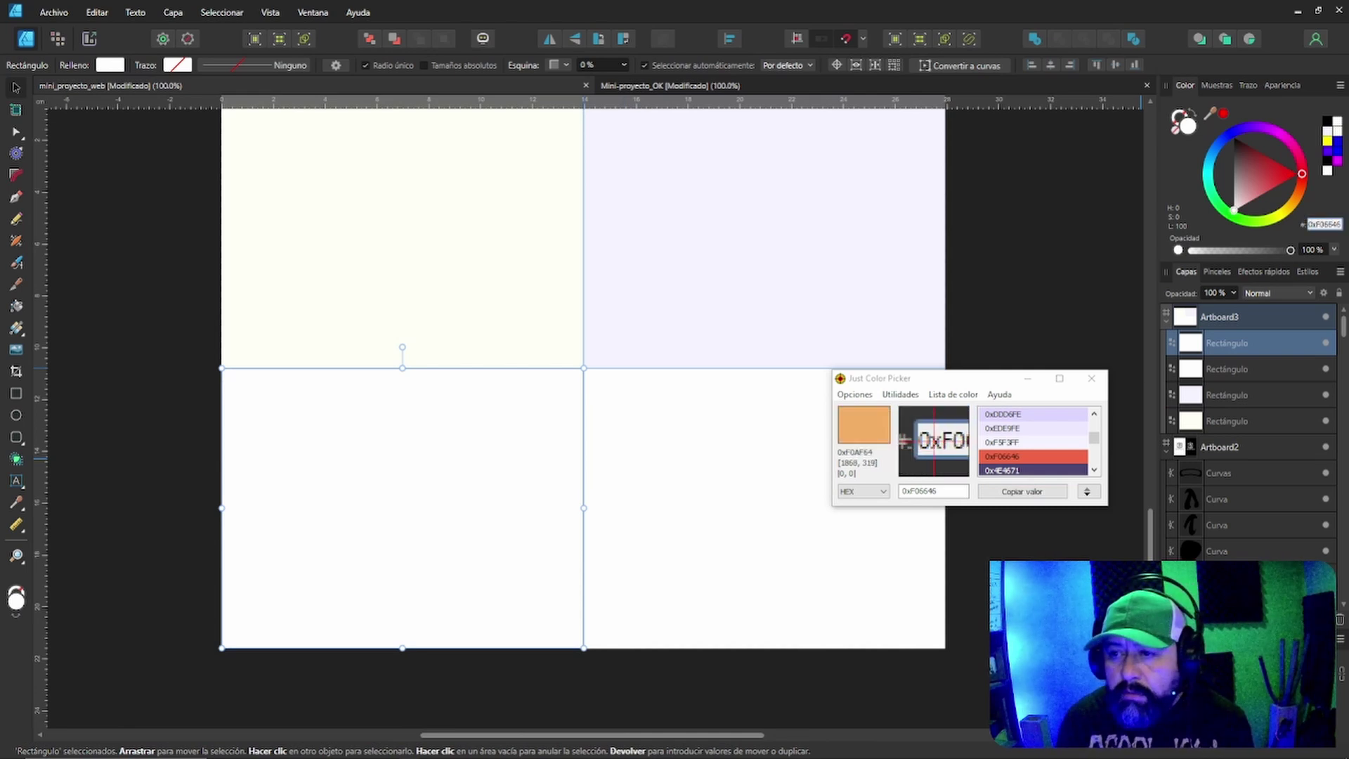
pyautogui.press('Return')
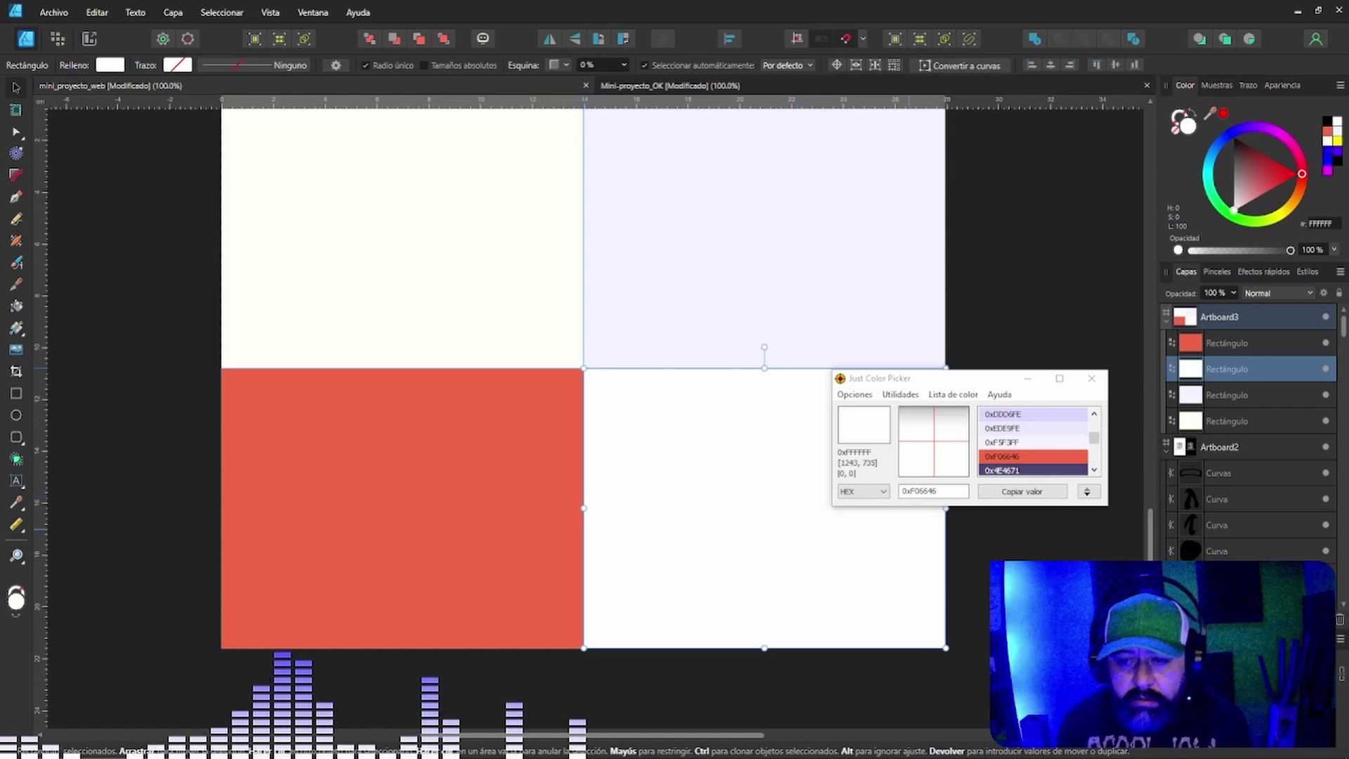
# Fill the lower-right rectangle with the dark purple 4E4671 from the colour list, then deselect it and minimize the colour picker.
pyautogui.click(1036, 469)
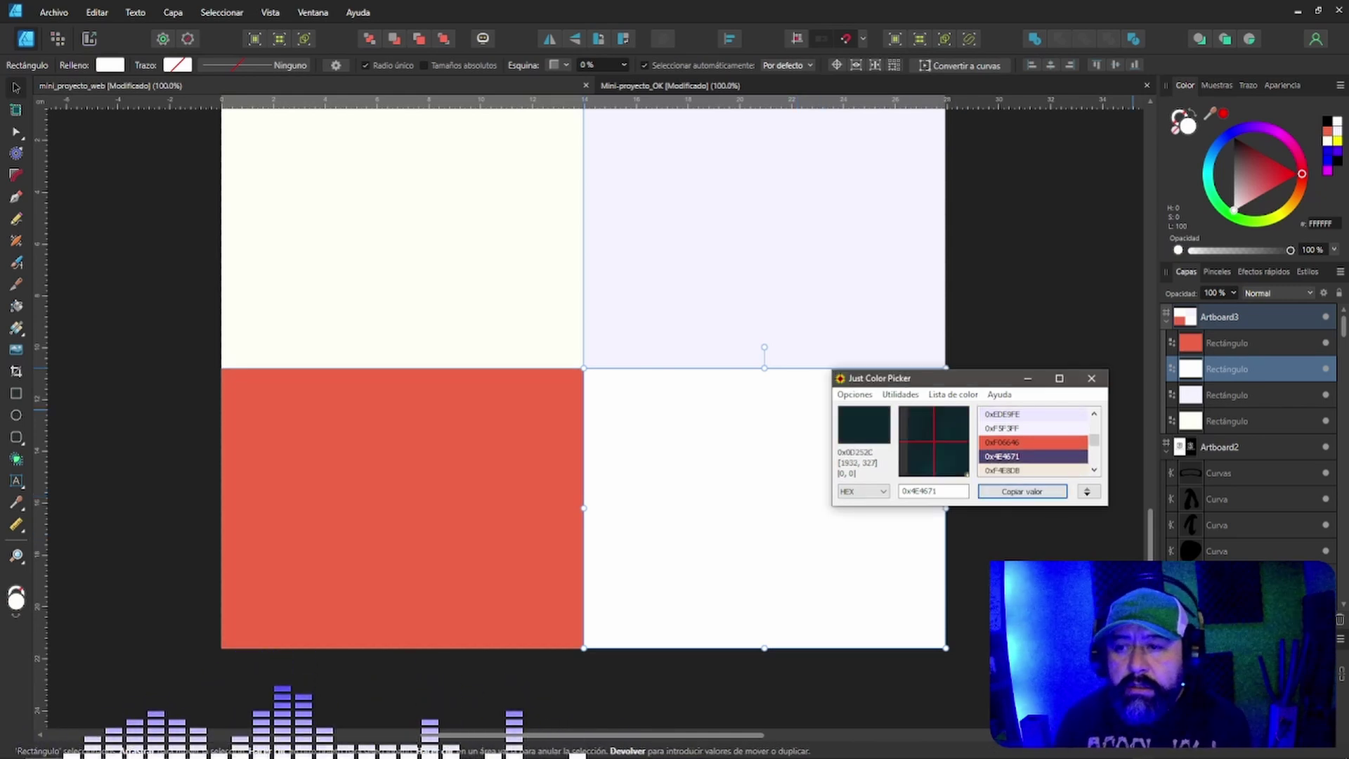
pyautogui.click(1313, 224)
pyautogui.write('0x4E4671')
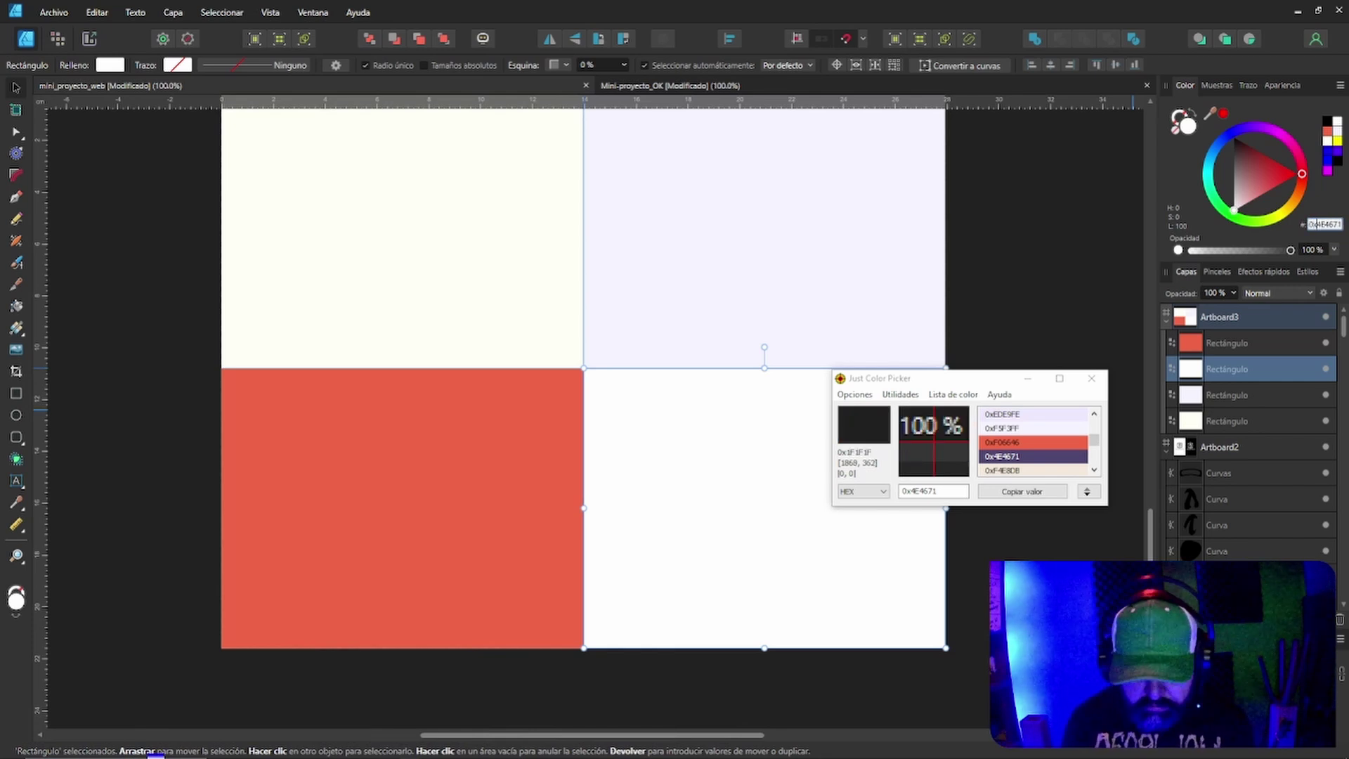
pyautogui.press('Return')
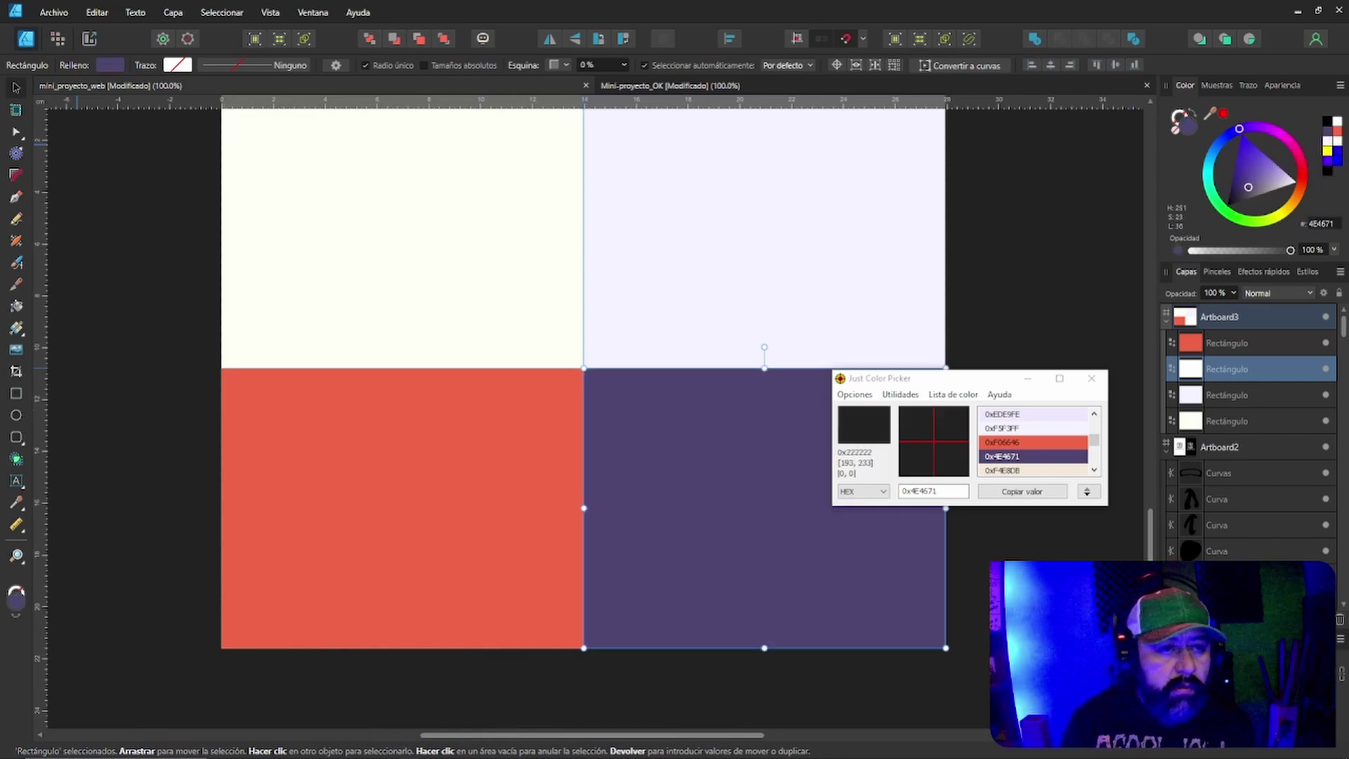
pyautogui.click(1027, 356)
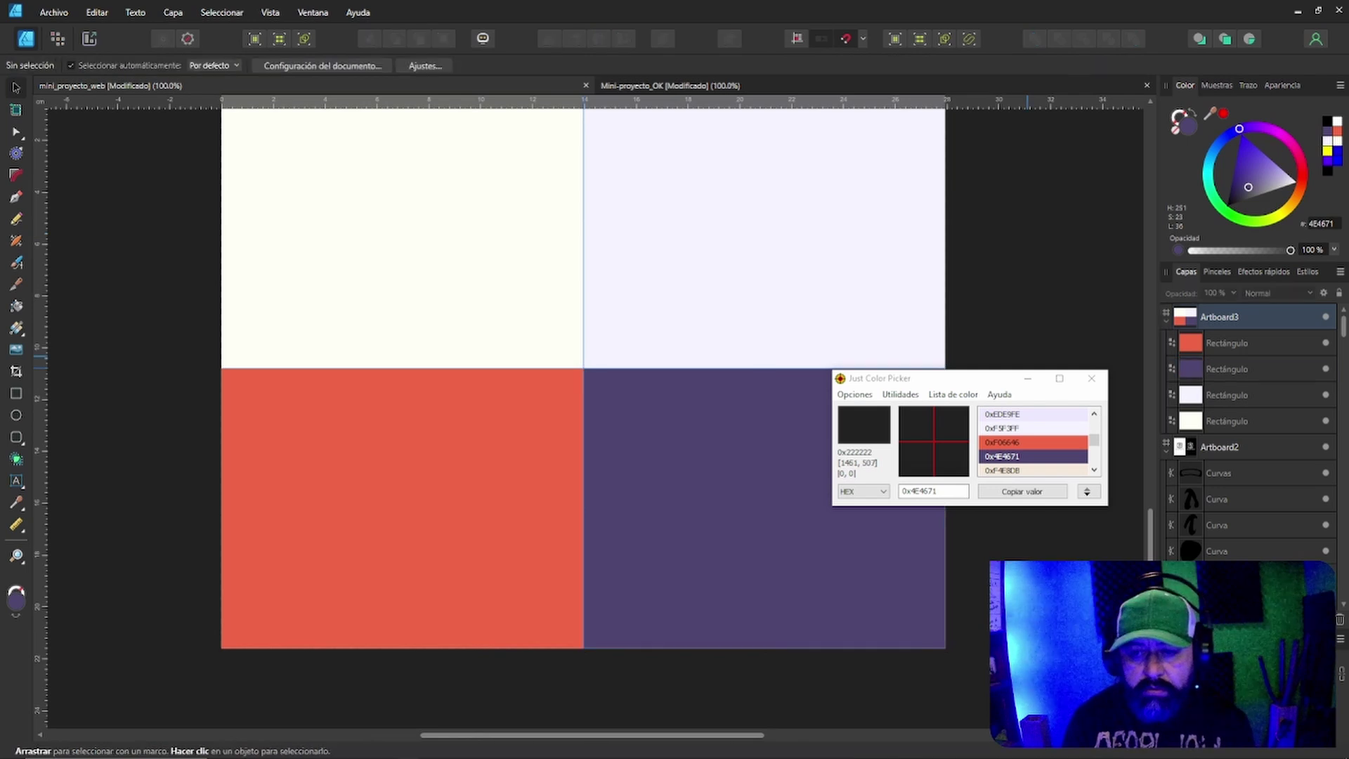
pyautogui.click(1027, 376)
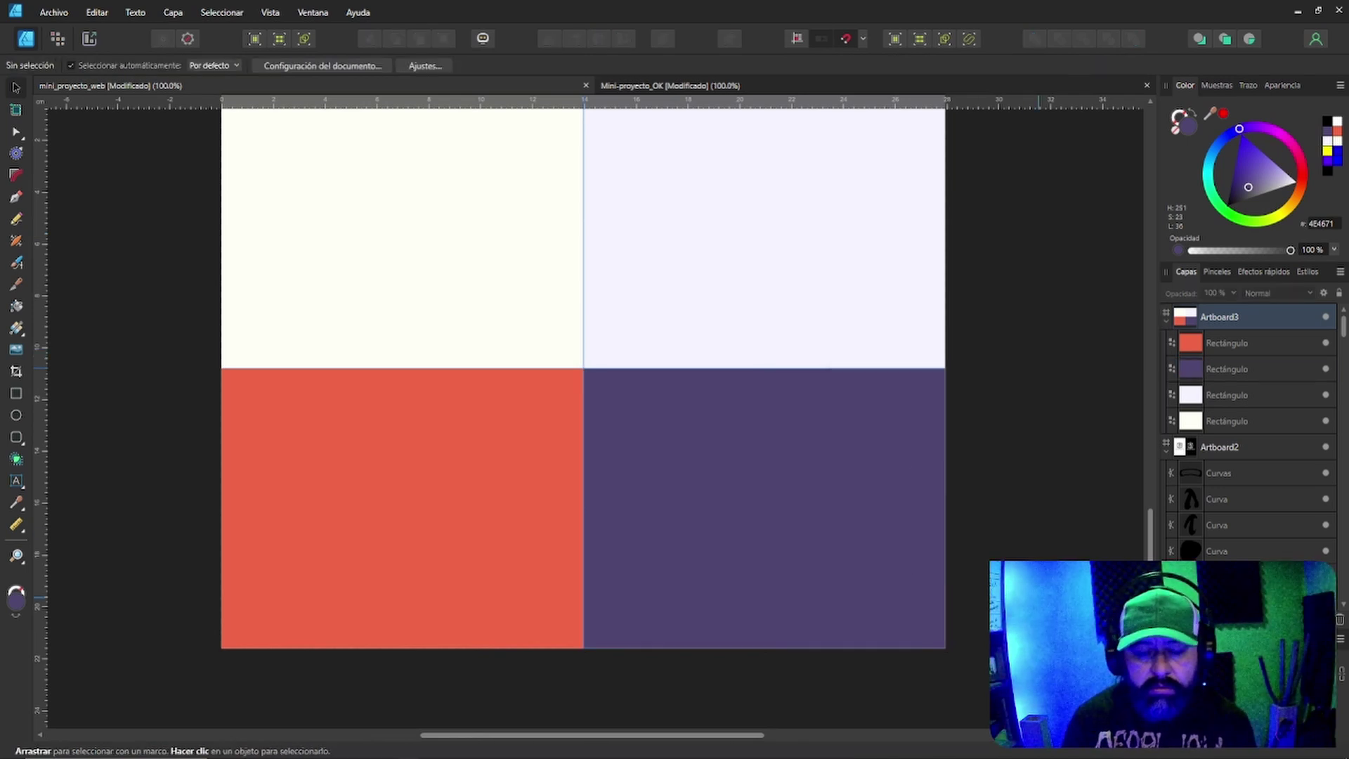
# Swap the lavender and purple rectangles, placing purple in the upper-right quadrant and lavender in the lower-right one.
pyautogui.scroll(2, 1038, 596)
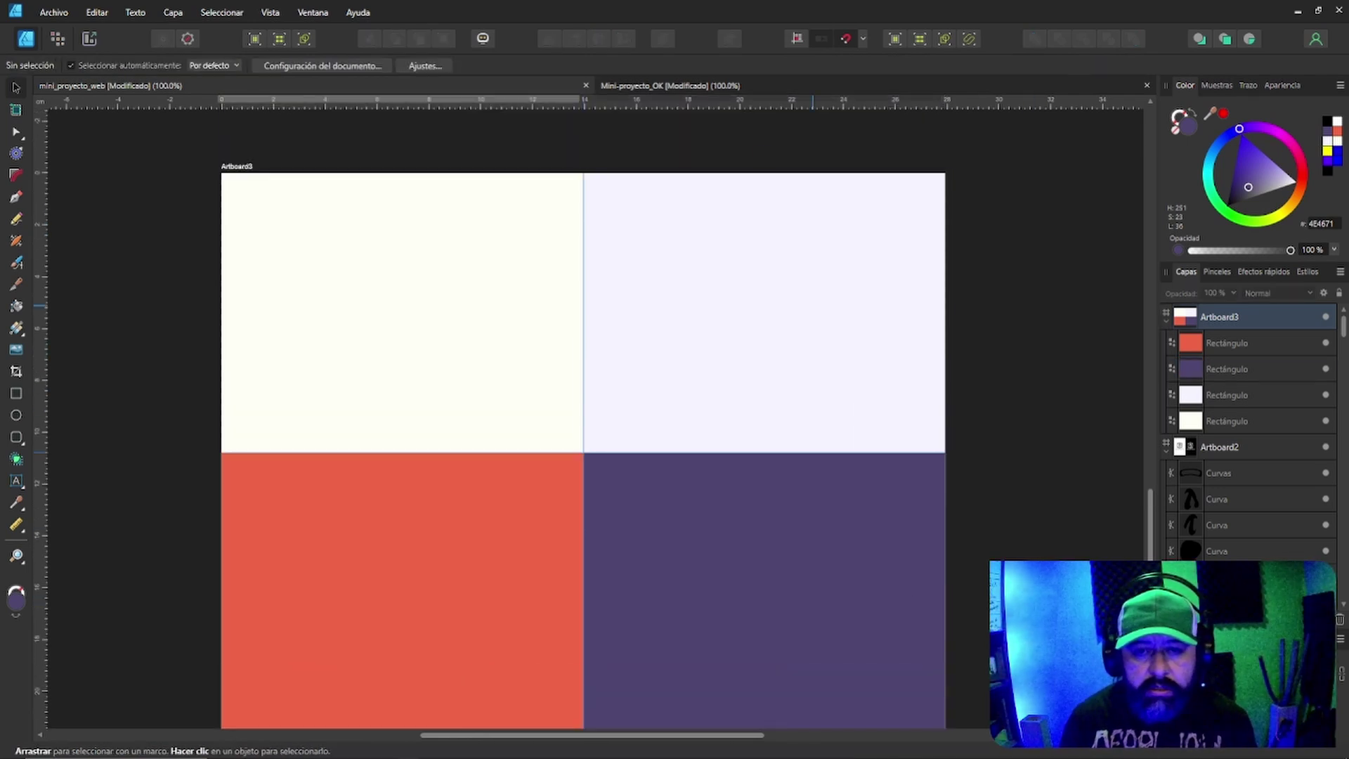
pyautogui.click(812, 305)
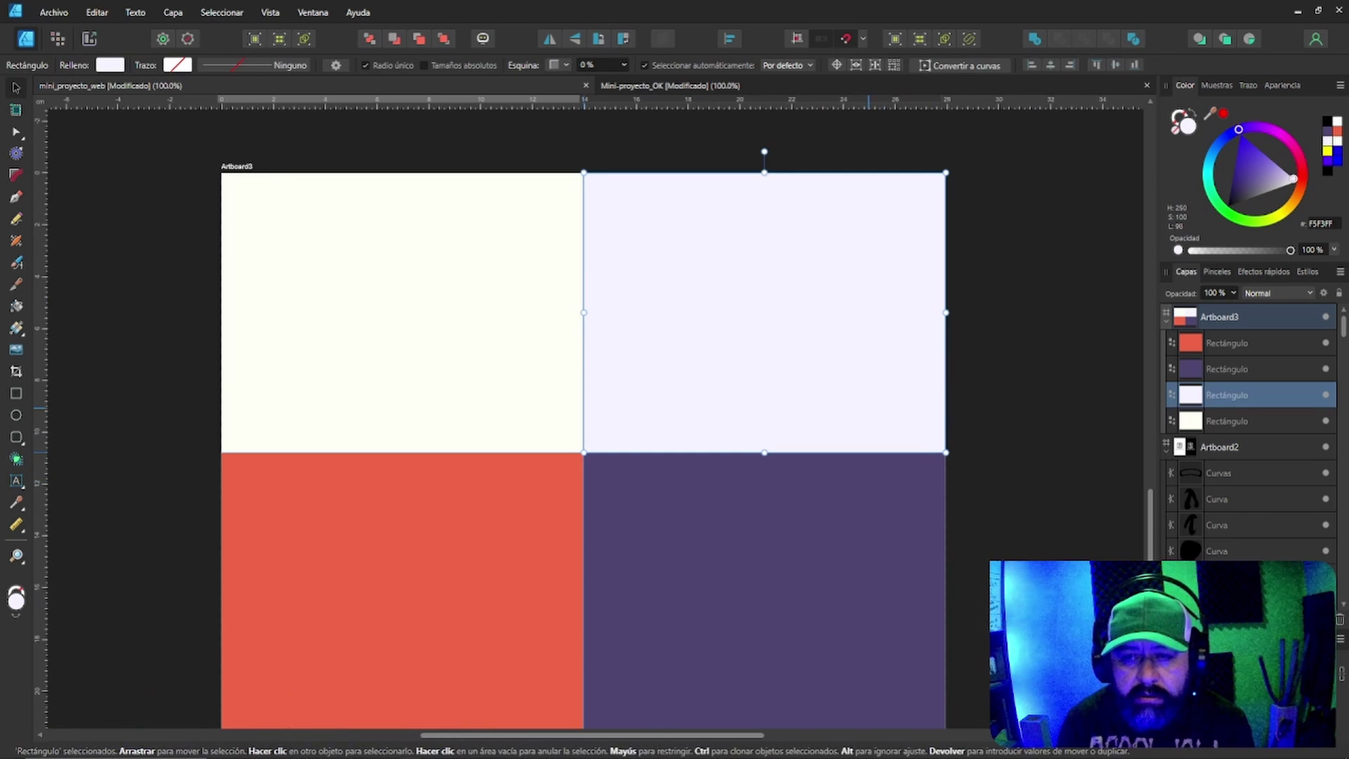
pyautogui.moveTo(863, 386); pyautogui.dragTo(491, 399)
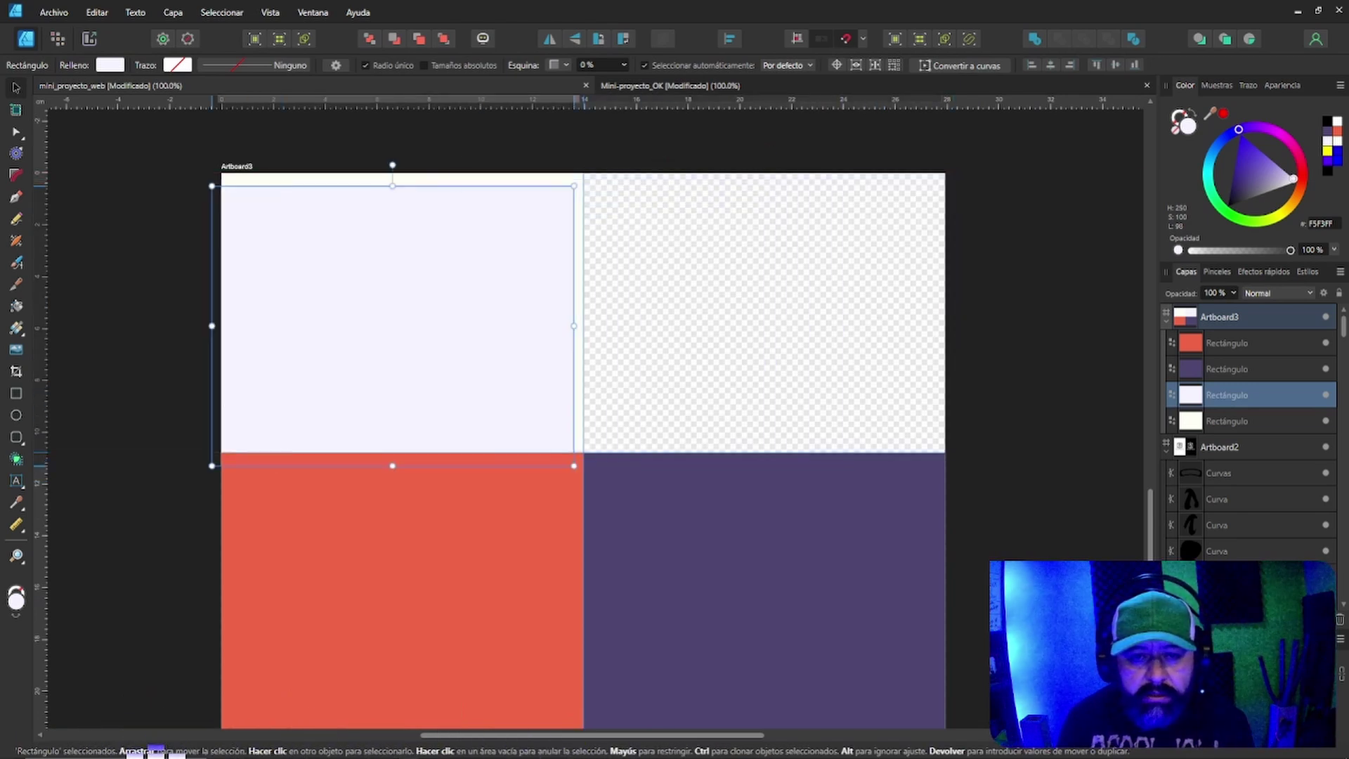
pyautogui.click(734, 533)
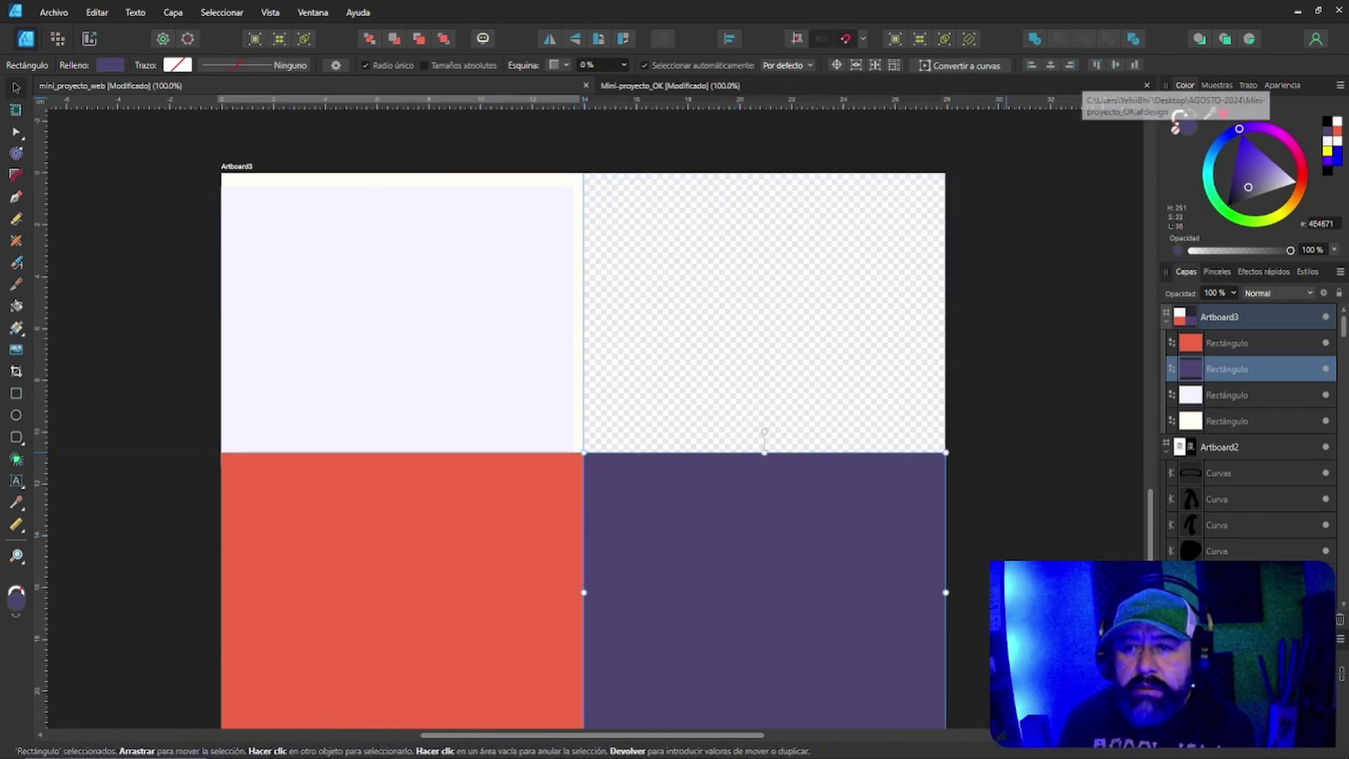
pyautogui.click(1095, 64)
pyautogui.click(355, 339)
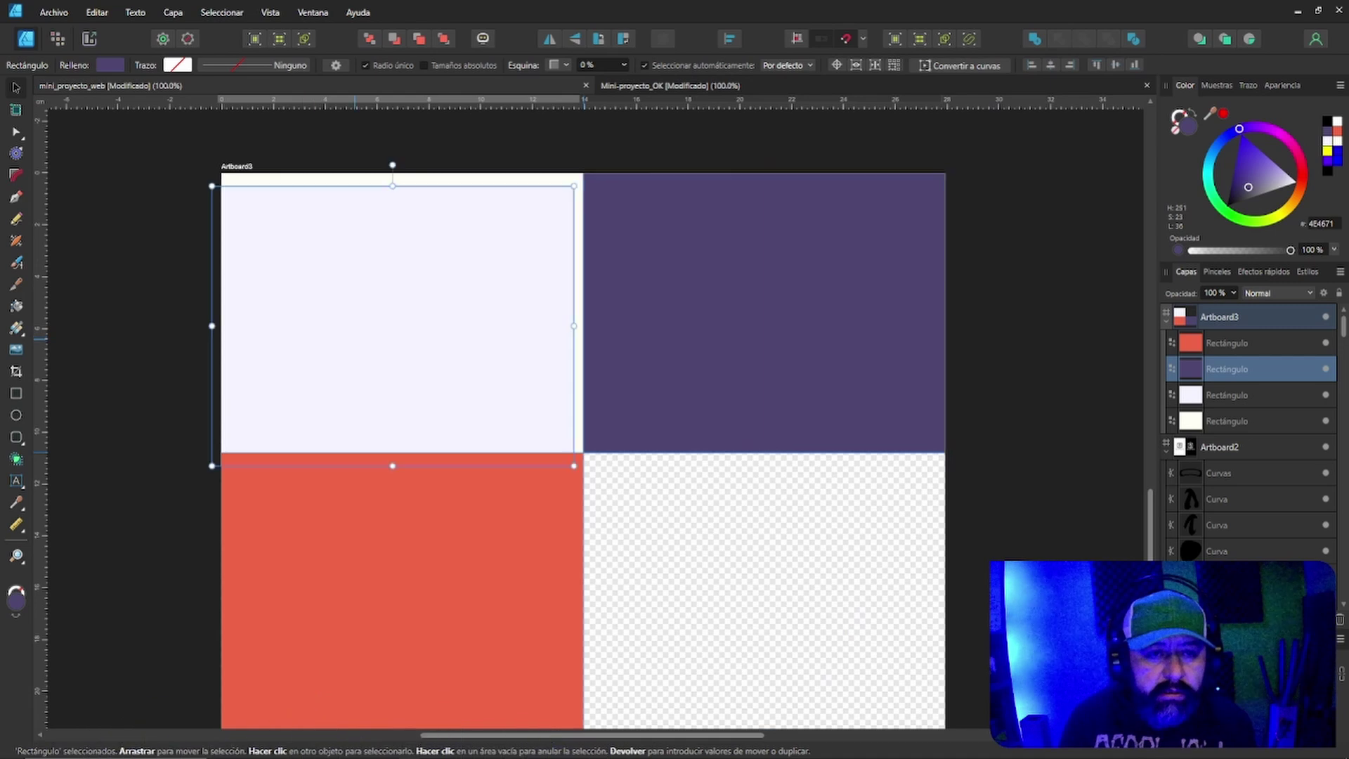
pyautogui.moveTo(393, 325); pyautogui.dragTo(764, 592)
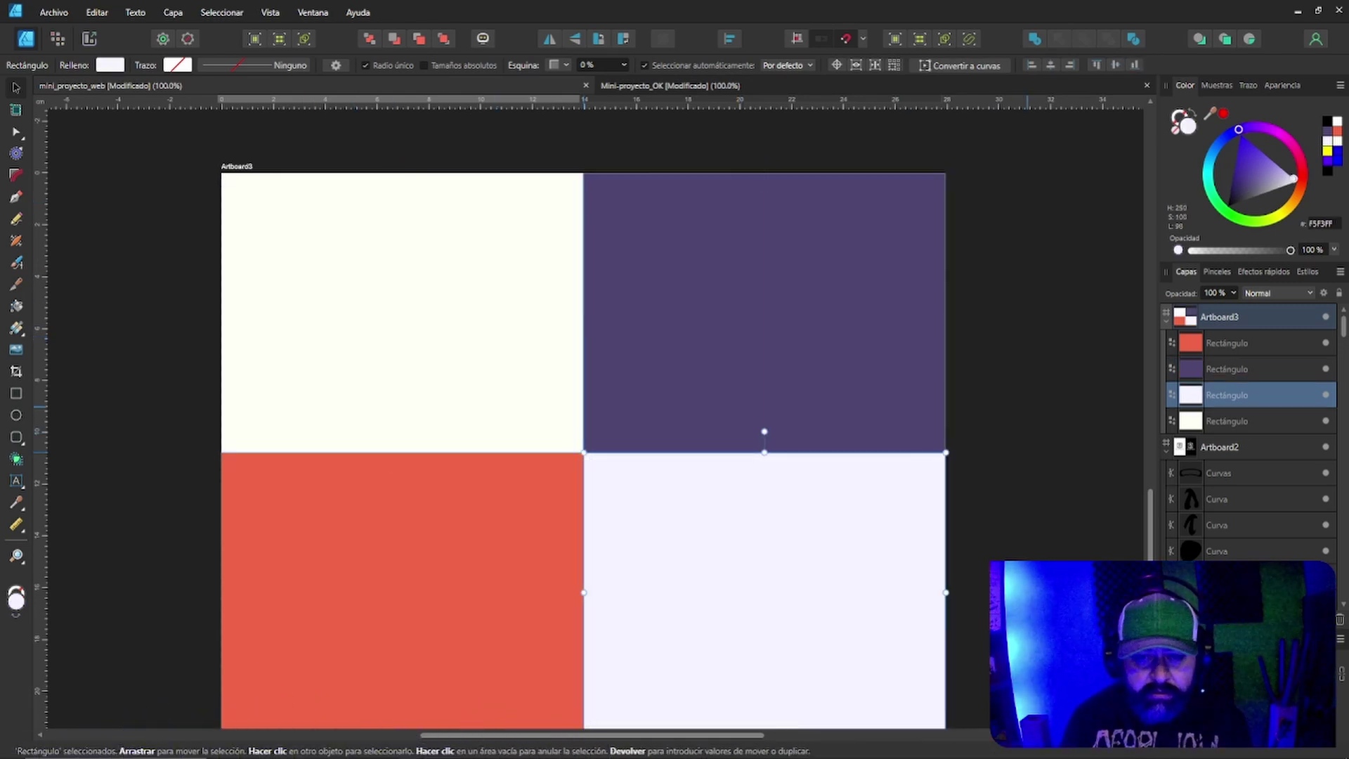
pyautogui.click(1057, 335)
# Group the four coloured rectangles of the third artboard and lock the group.
pyautogui.scroll(-2, 1054, 328)
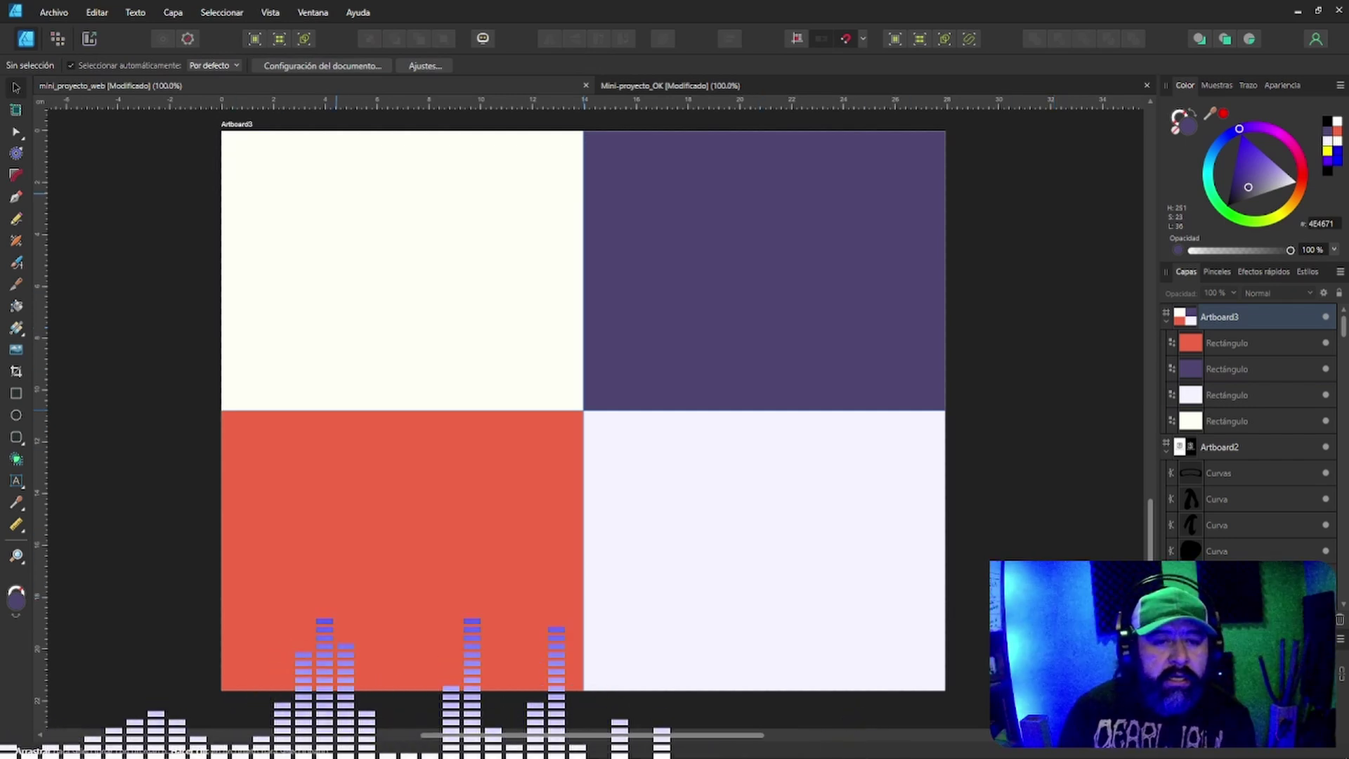
pyautogui.click(337, 195)
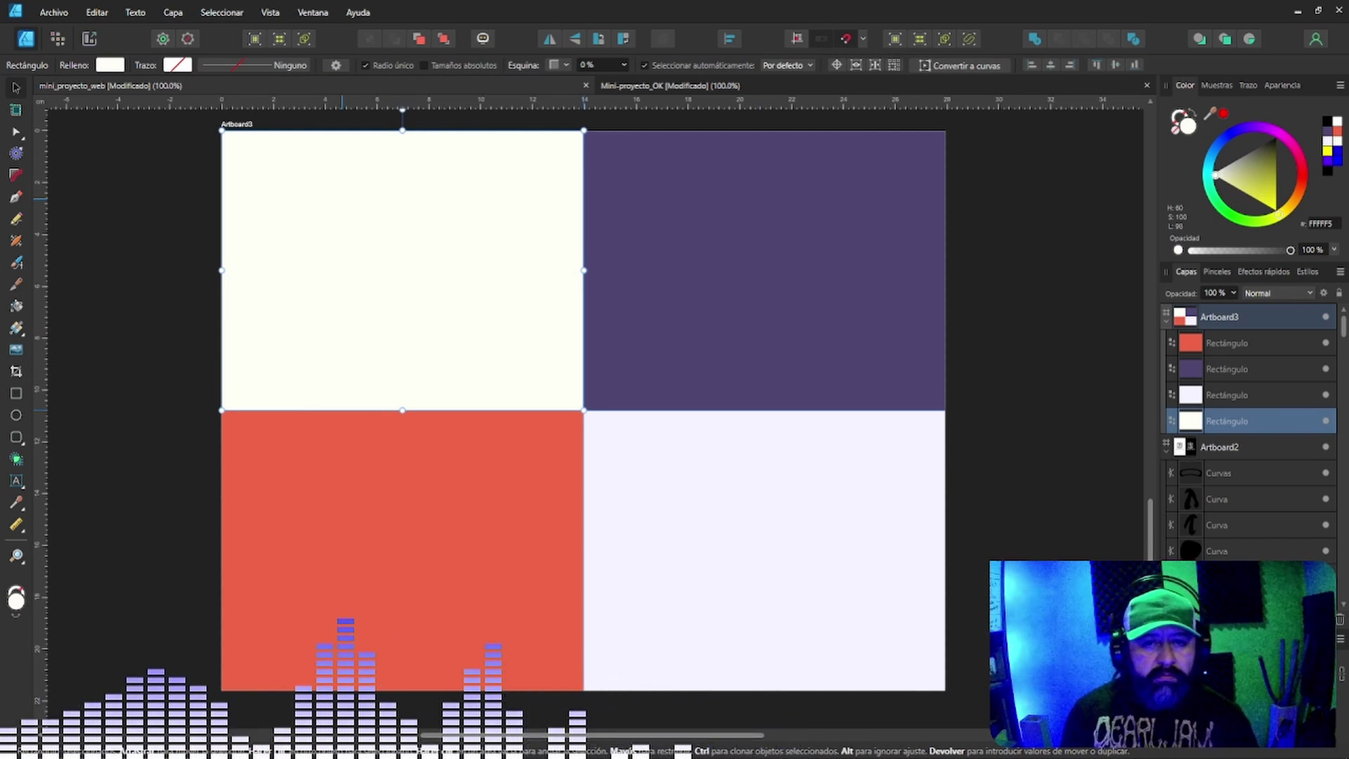
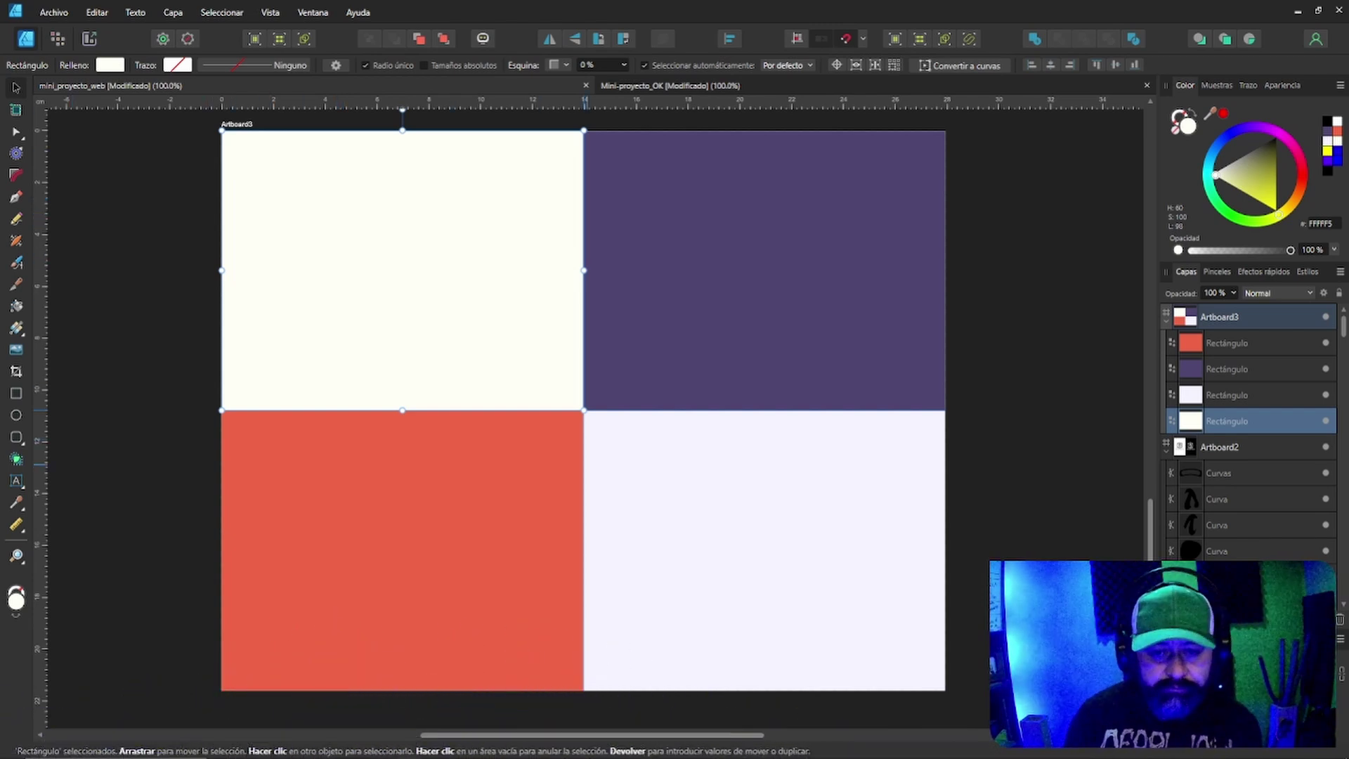
pyautogui.click(1004, 520)
pyautogui.scroll(2, 1003, 519)
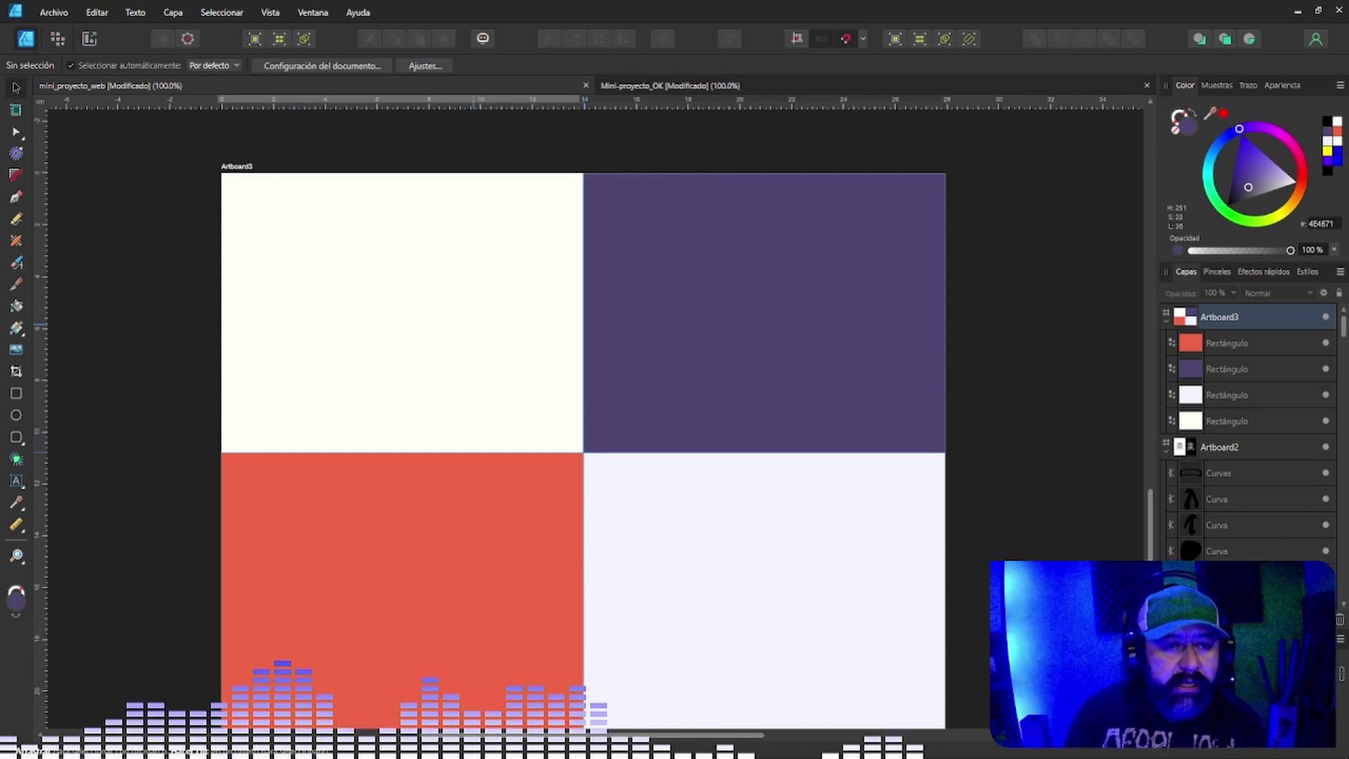
pyautogui.moveTo(198, 149); pyautogui.dragTo(963, 729)
pyautogui.scroll(-3, 583, 415)
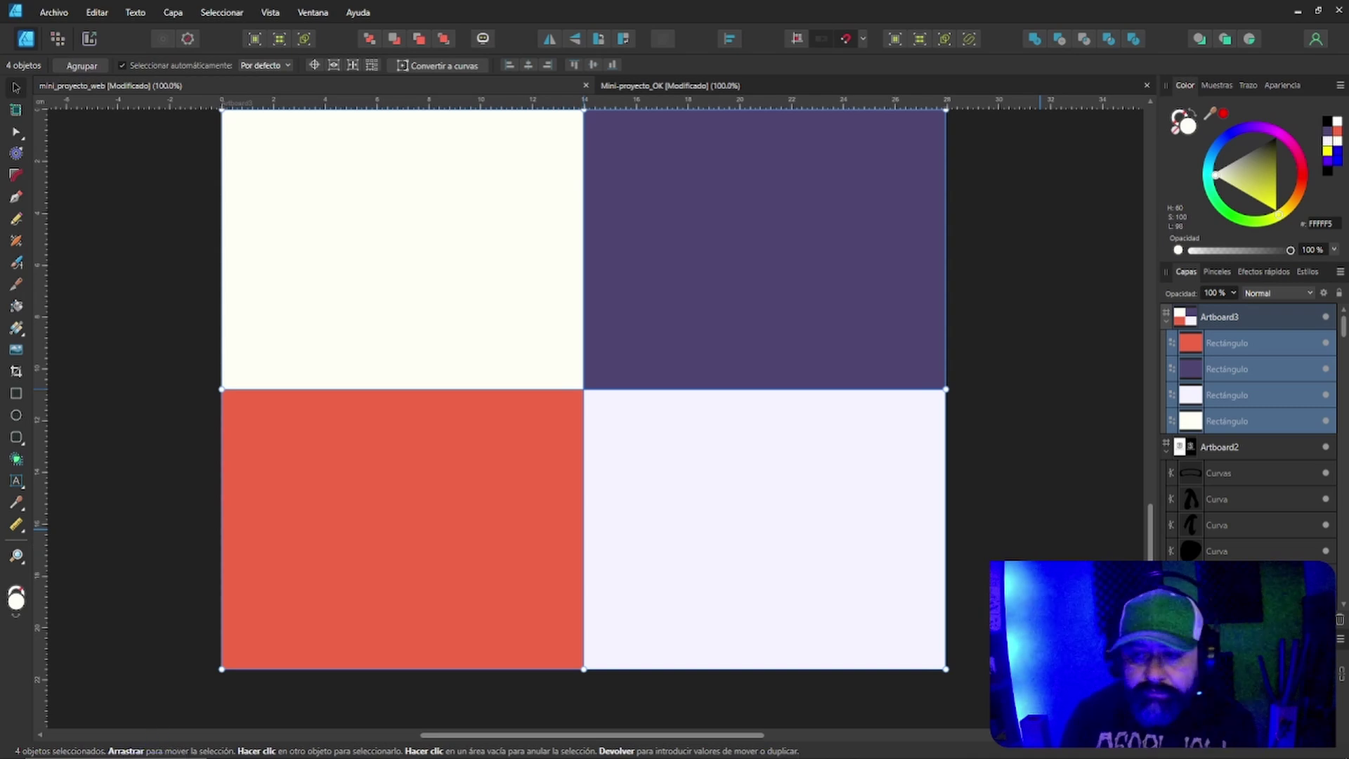
pyautogui.hotkey('ctrl', 'g')
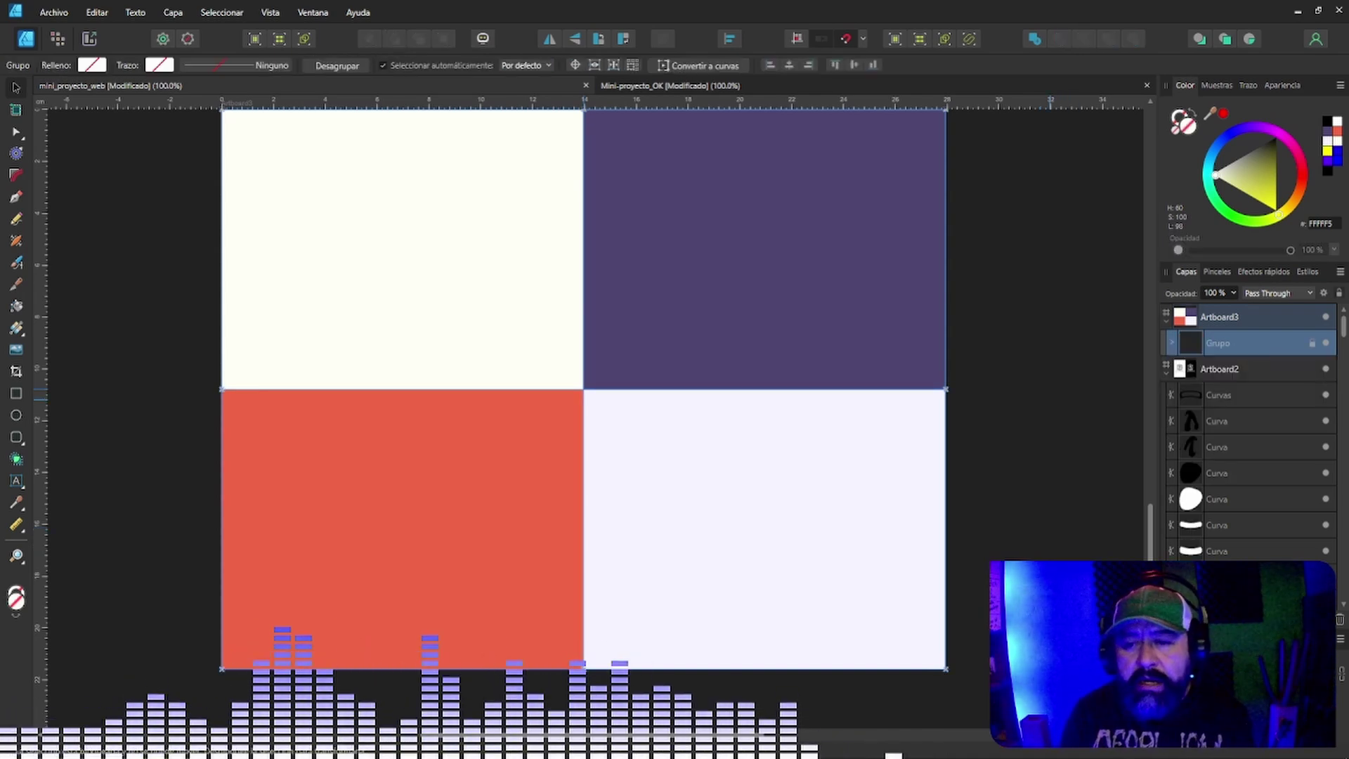
pyautogui.press('Escape')
# Copy the complete positive logo from the white half of the second artboard and paste it over the third artboard's cream quadrant.
pyautogui.scroll(10, 583, 415)
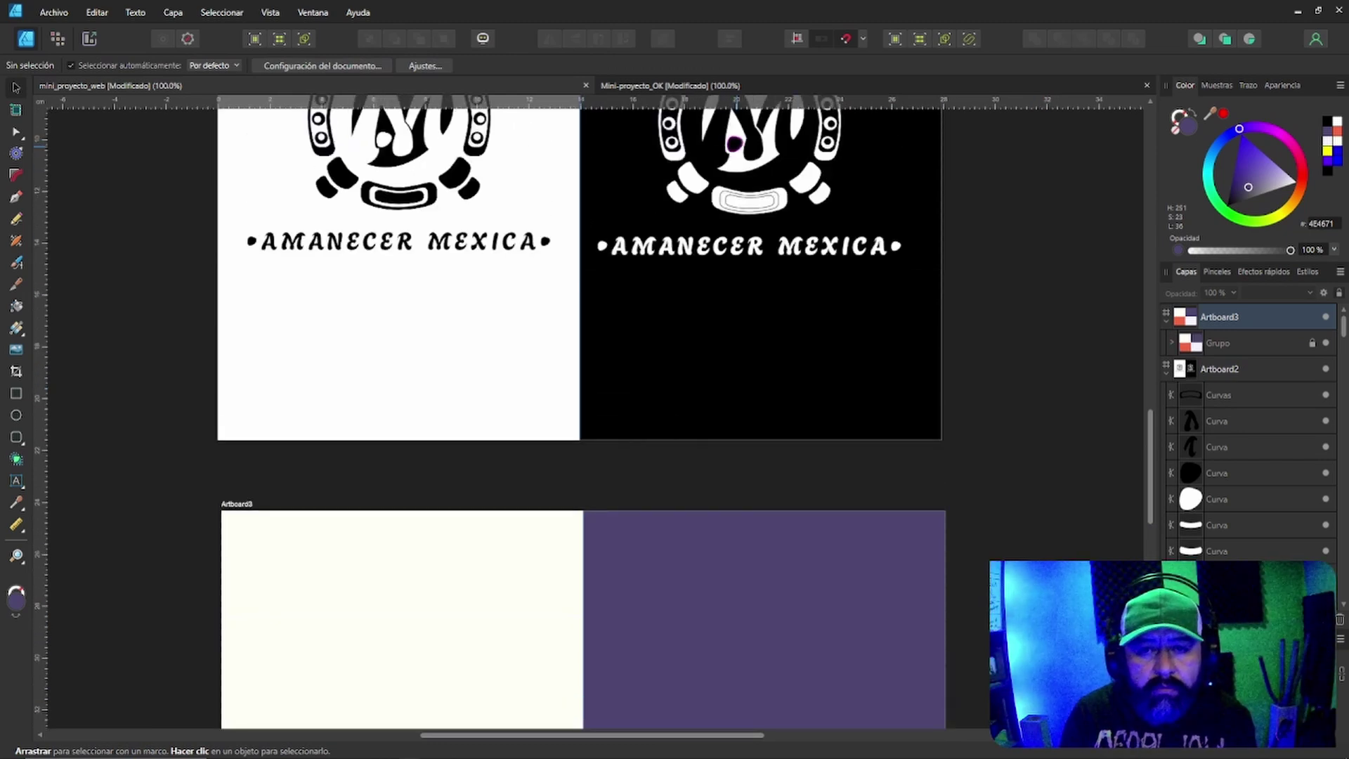
pyautogui.scroll(5, 990, 204)
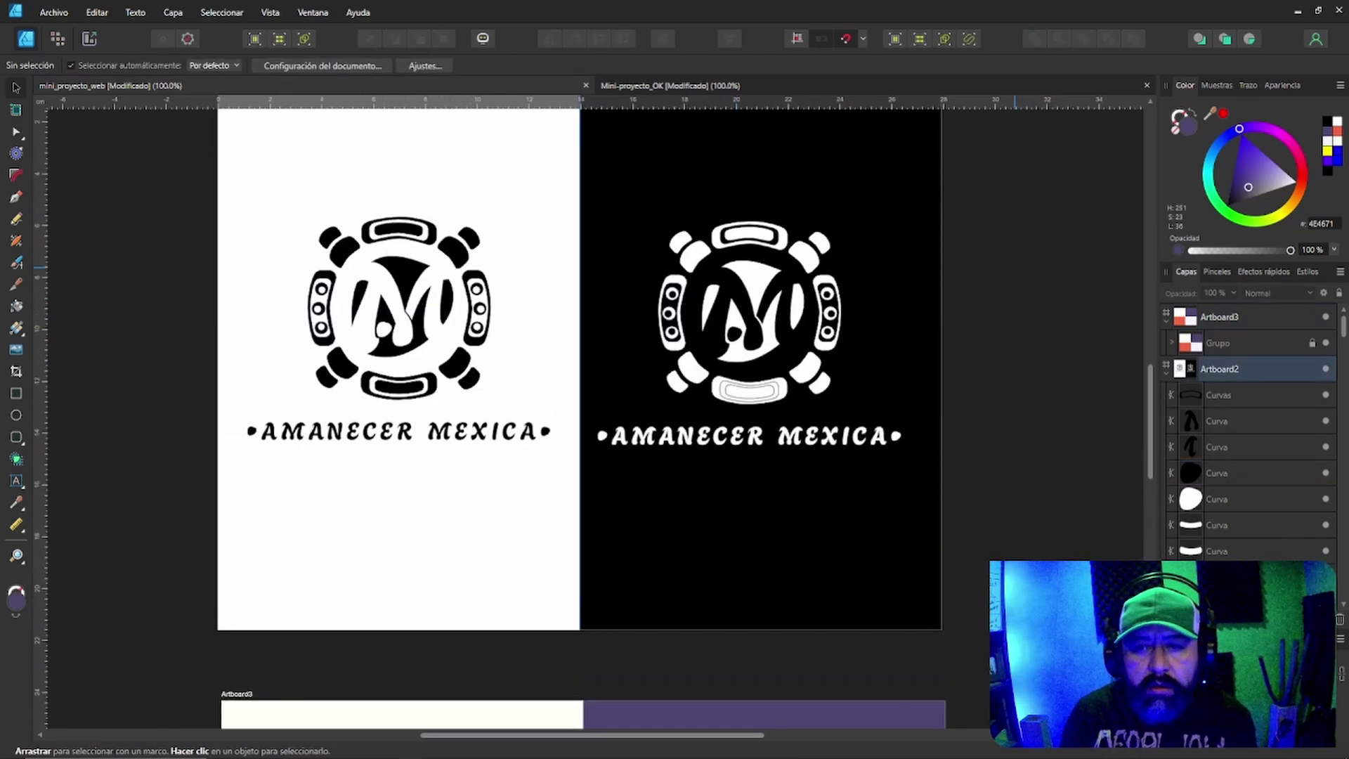
pyautogui.moveTo(982, 209); pyautogui.dragTo(594, 510)
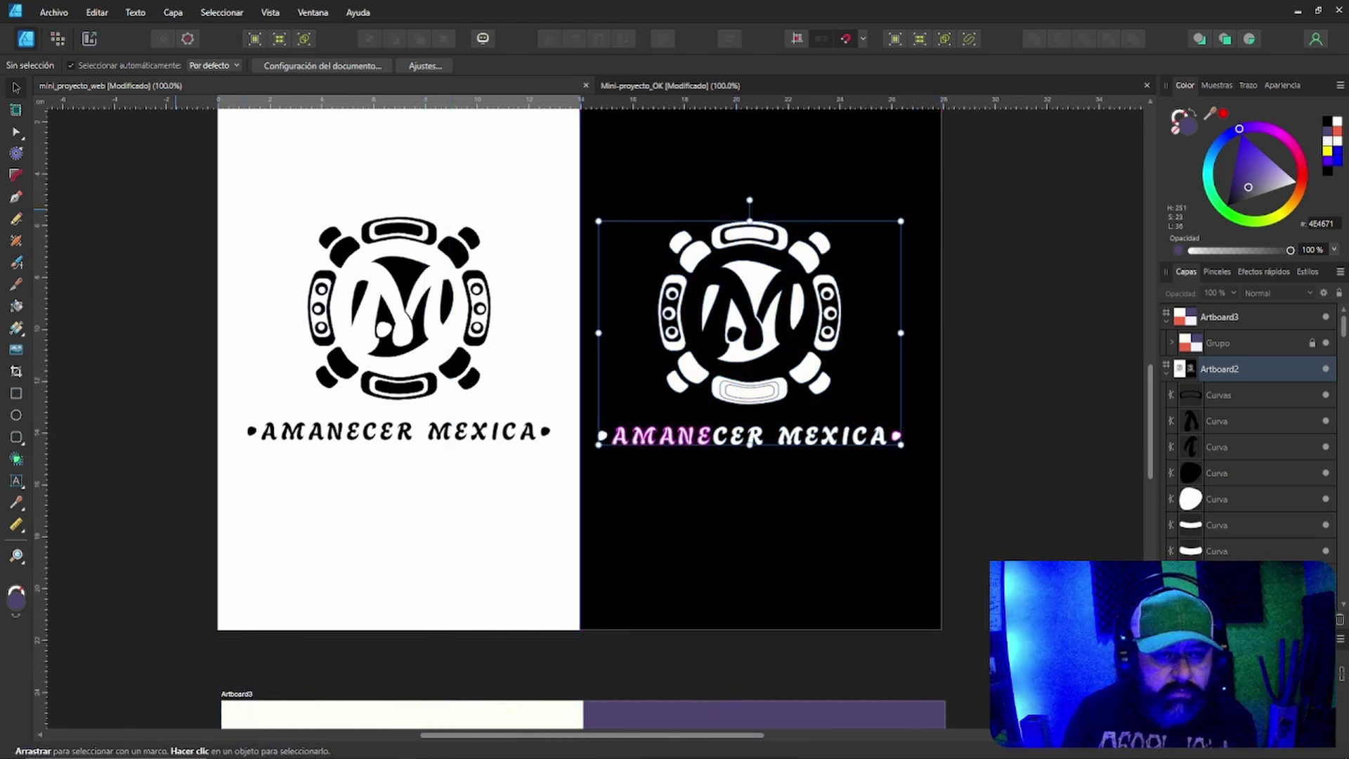
pyautogui.moveTo(176, 168); pyautogui.dragTo(562, 466)
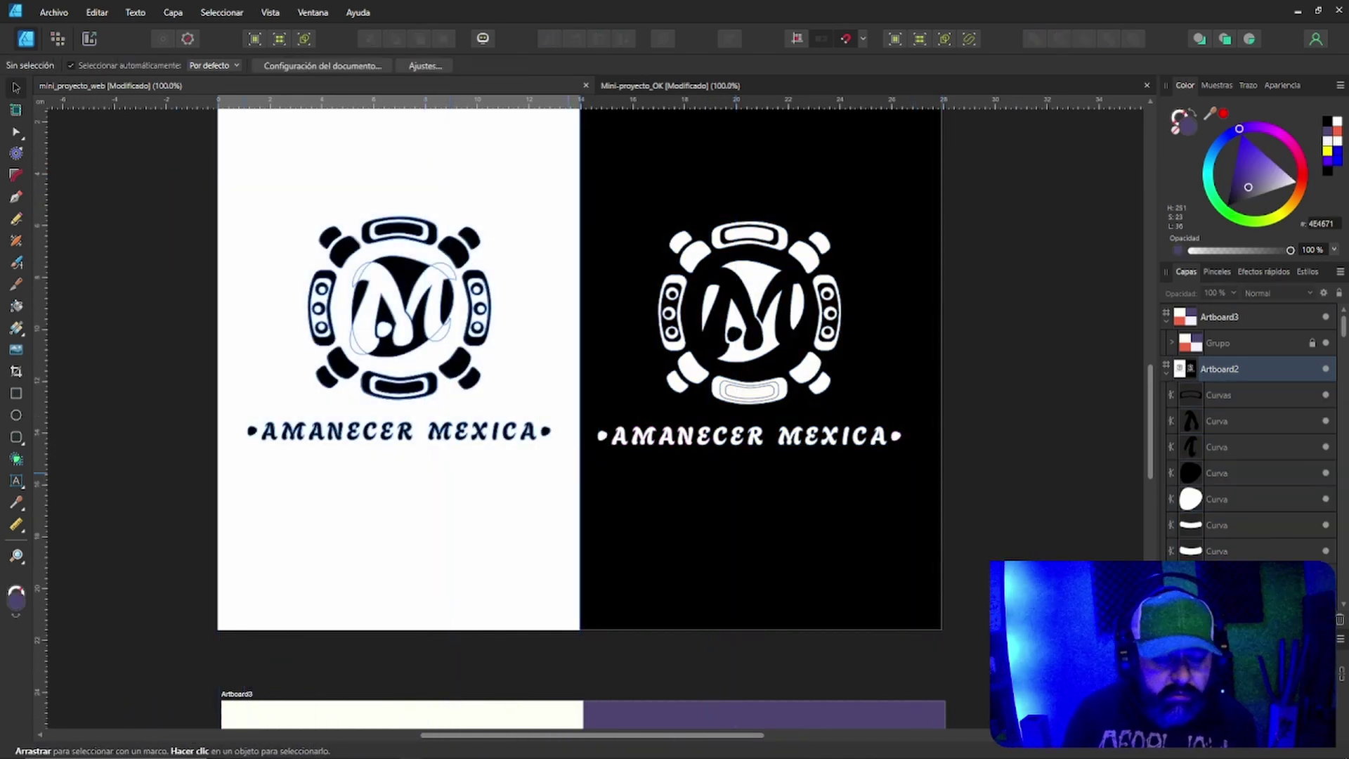
pyautogui.hotkey('ctrl', 'a')
pyautogui.scroll(-5, 582, 422)
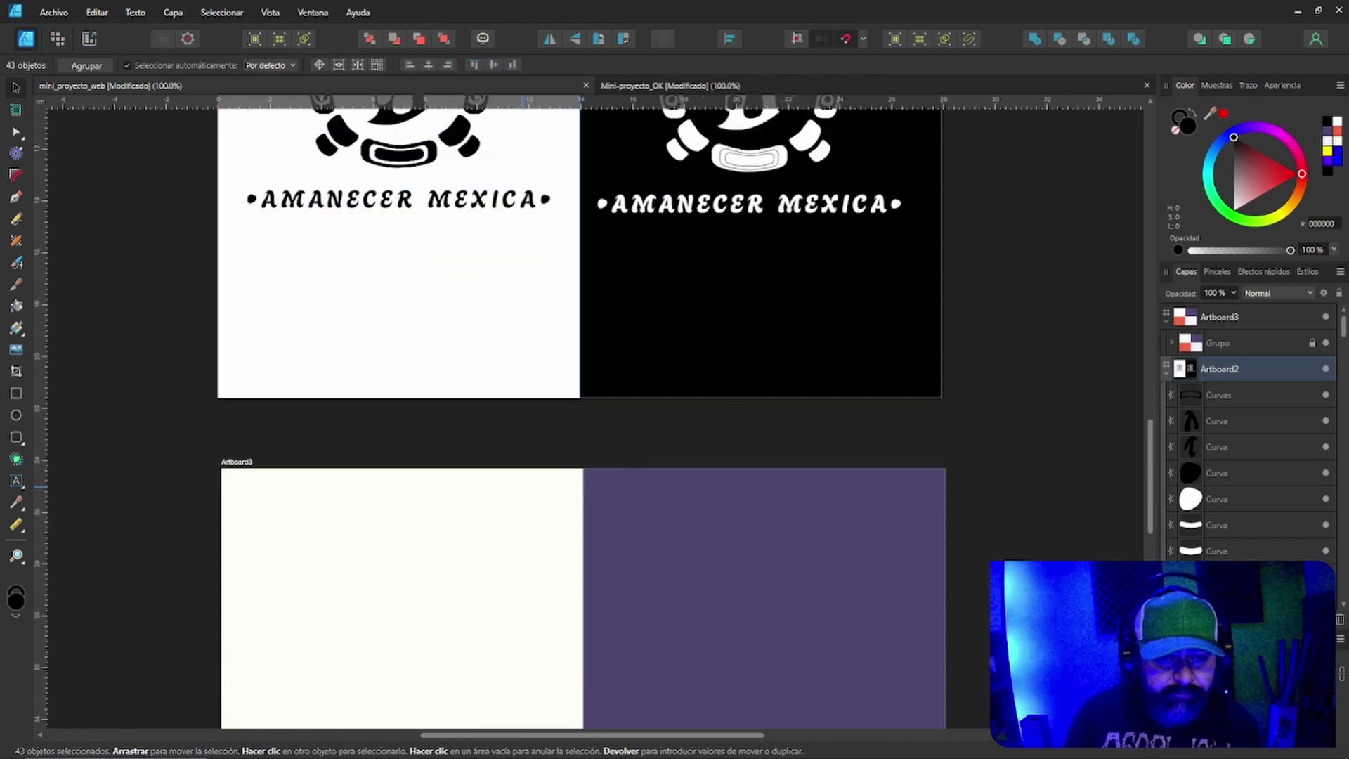
pyautogui.scroll(-2, 582, 421)
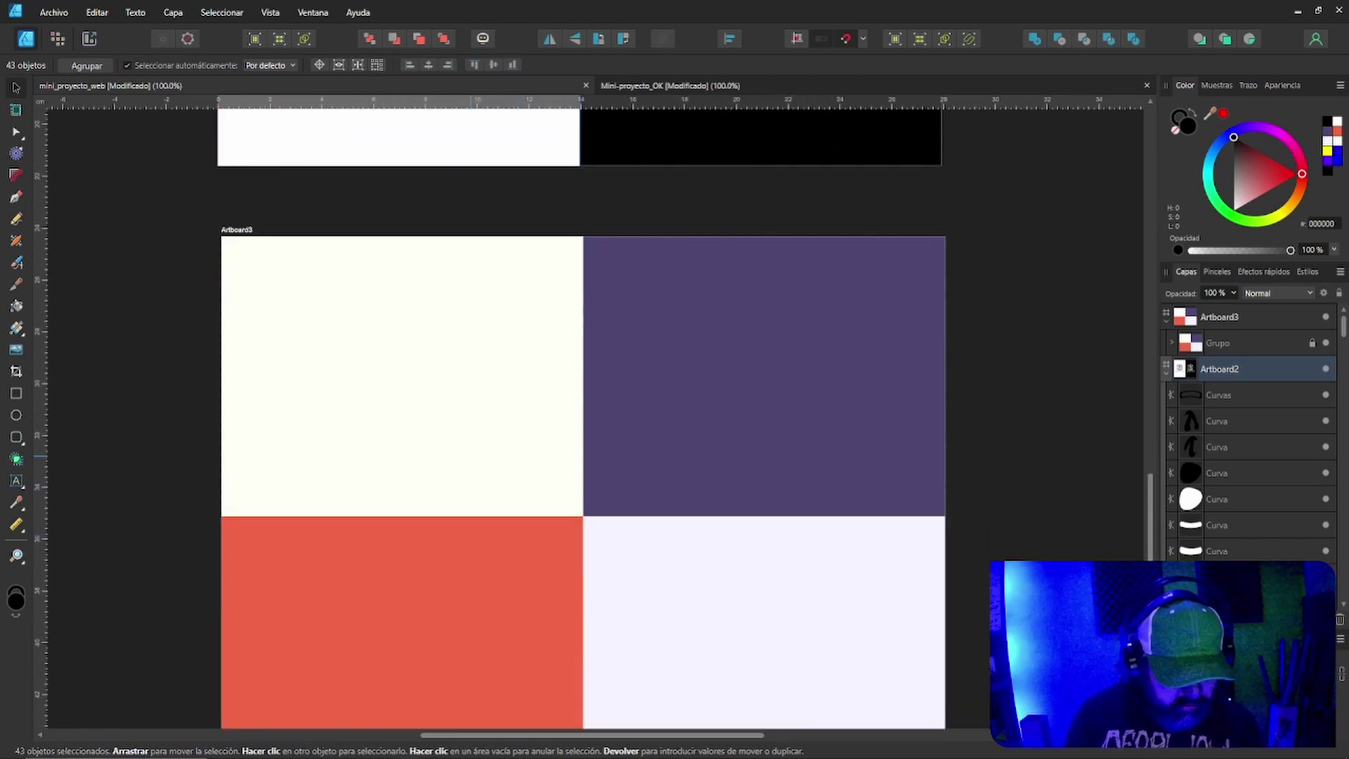
pyautogui.hotkey('ctrl', 'd')
pyautogui.hotkey('ctrl', 'v')
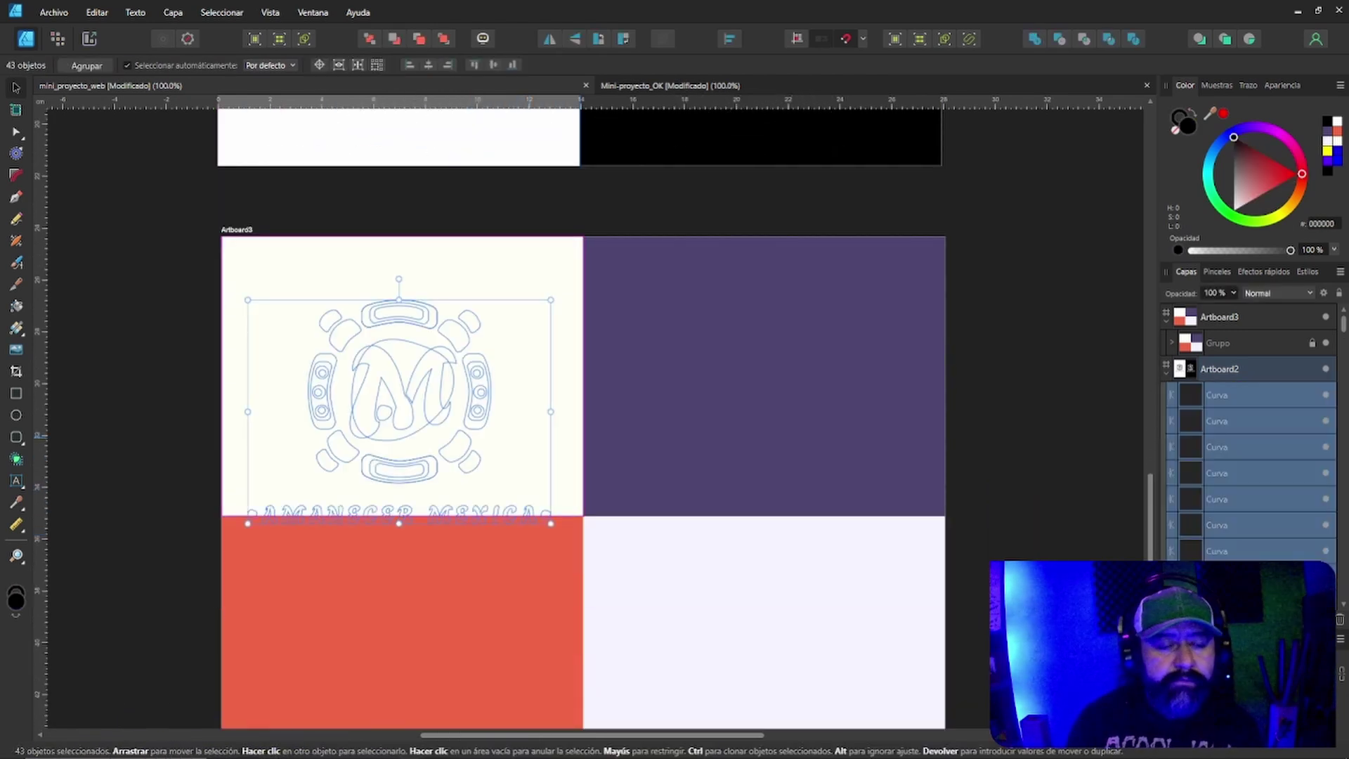
pyautogui.click(96, 12)
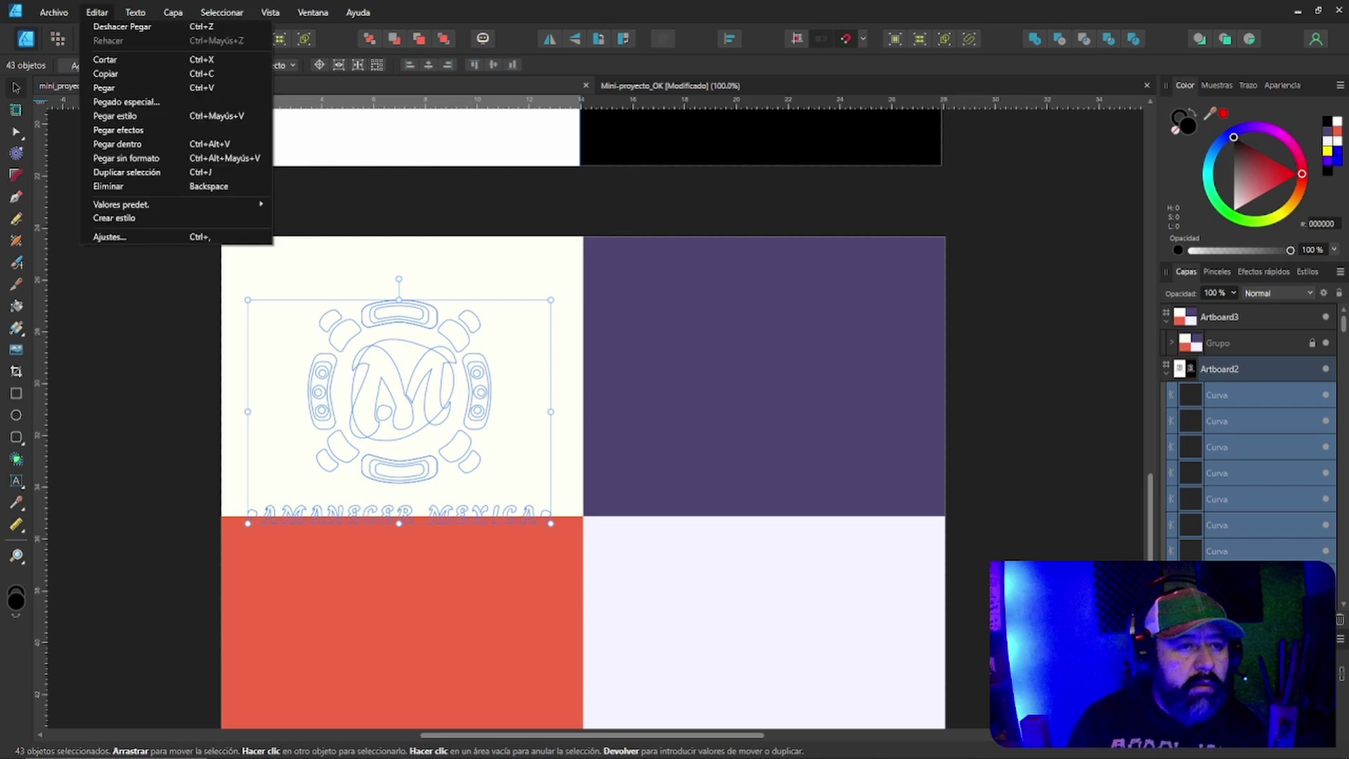
pyautogui.click(135, 12)
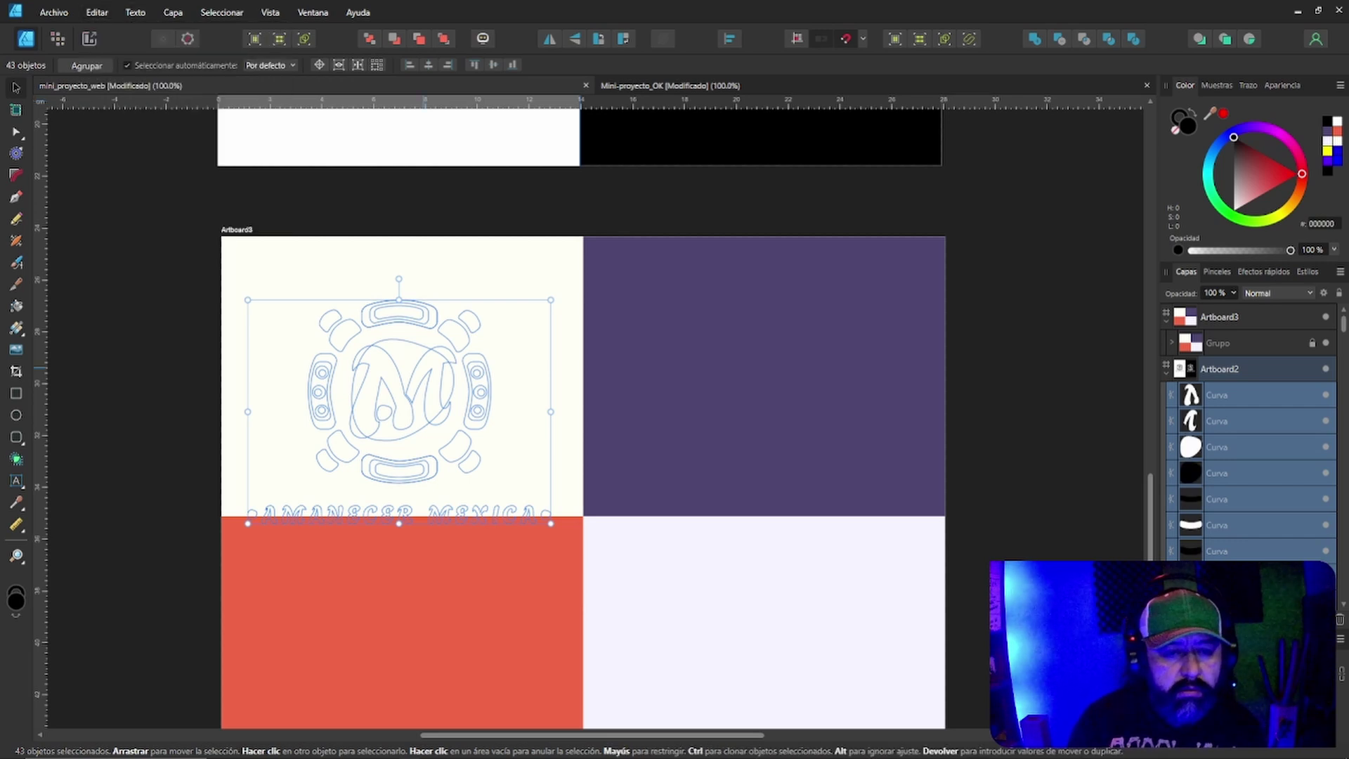
pyautogui.rightClick(425, 360)
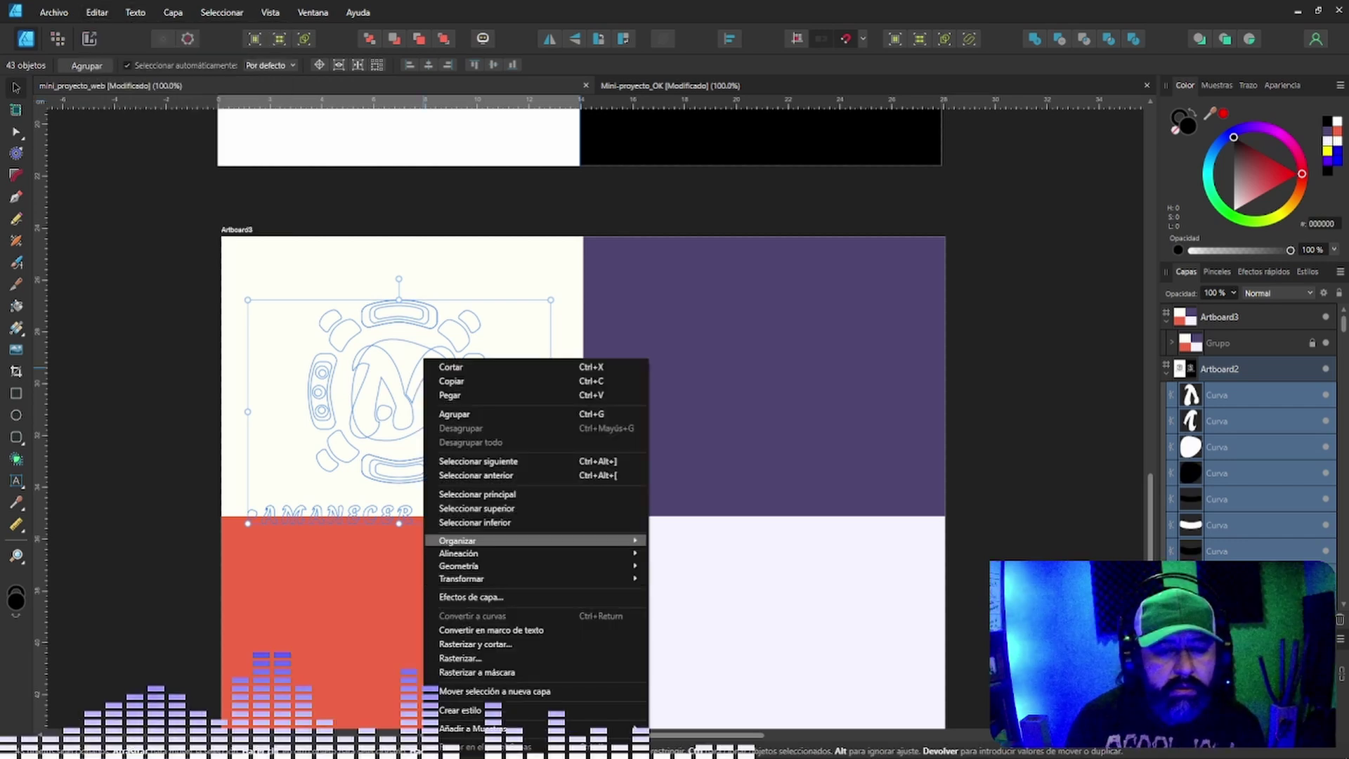
pyautogui.moveTo(458, 541)
pyautogui.click(704, 541)
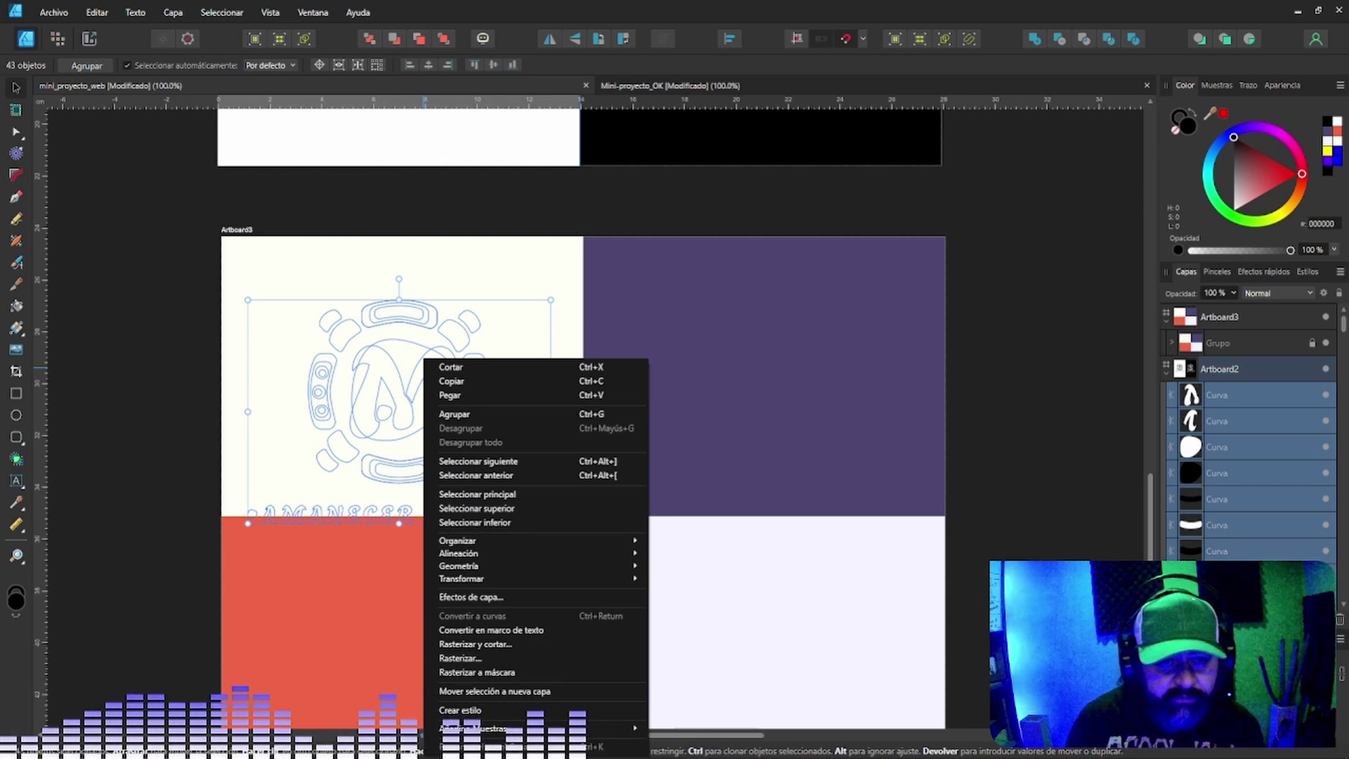
# Bring the pasted logo into the third artboard so it shows above the colours, placing it on the cream quadrant.
pyautogui.scroll(-2, 583, 422)
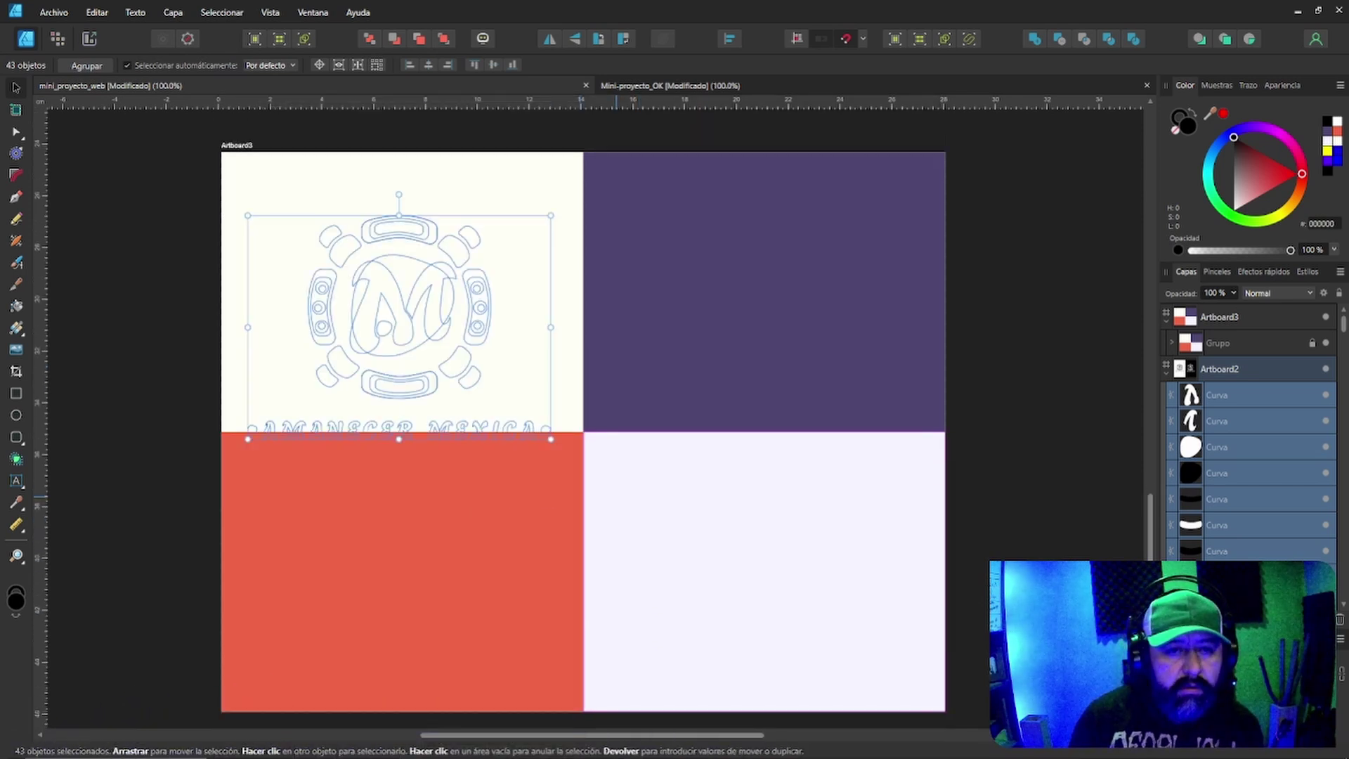
pyautogui.moveTo(420, 275); pyautogui.dragTo(726, 527)
pyautogui.moveTo(705, 578); pyautogui.dragTo(392, 290)
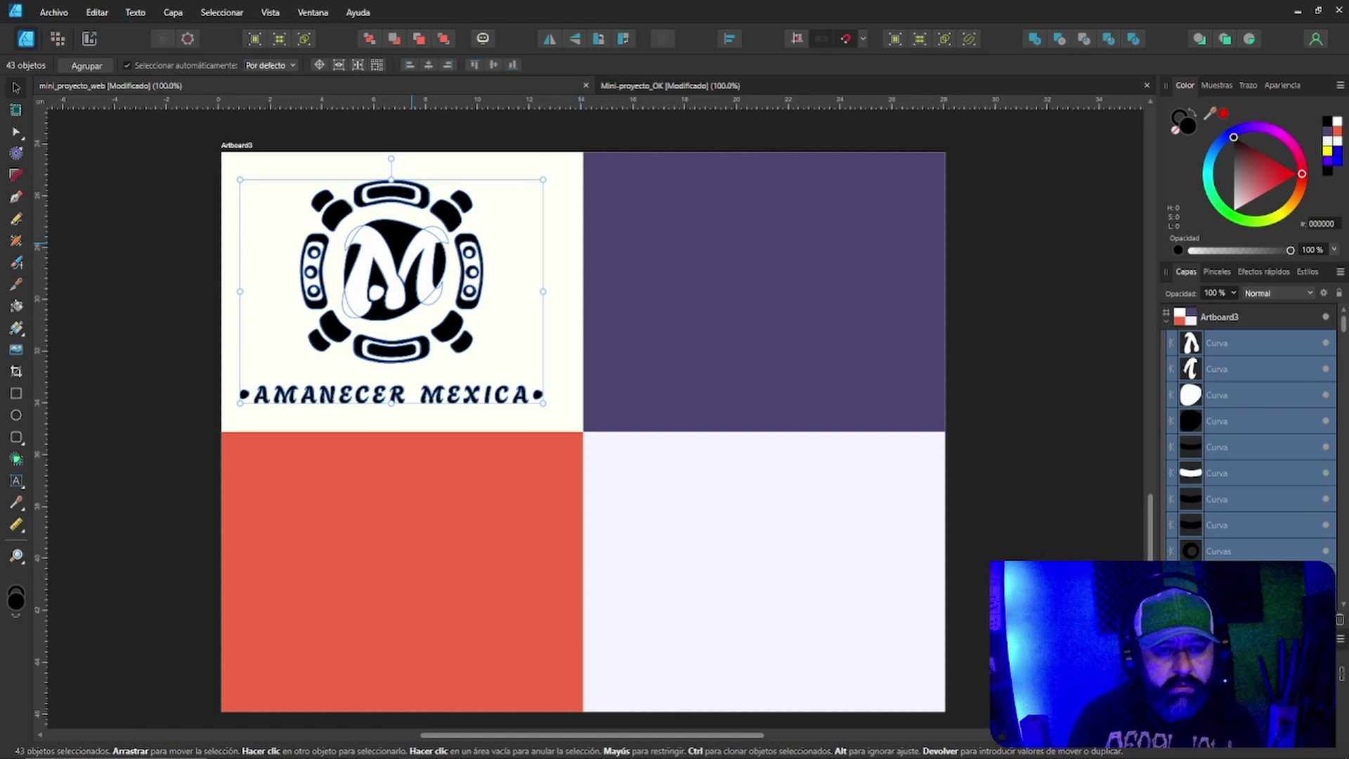
# Shift the logo slightly to the right to centre it horizontally in the cream quadrant, and deselect it.
pyautogui.press('Right')
pyautogui.press('Right')
pyautogui.press('Right')
pyautogui.press('Right')
pyautogui.press('Right')
pyautogui.press('Right')
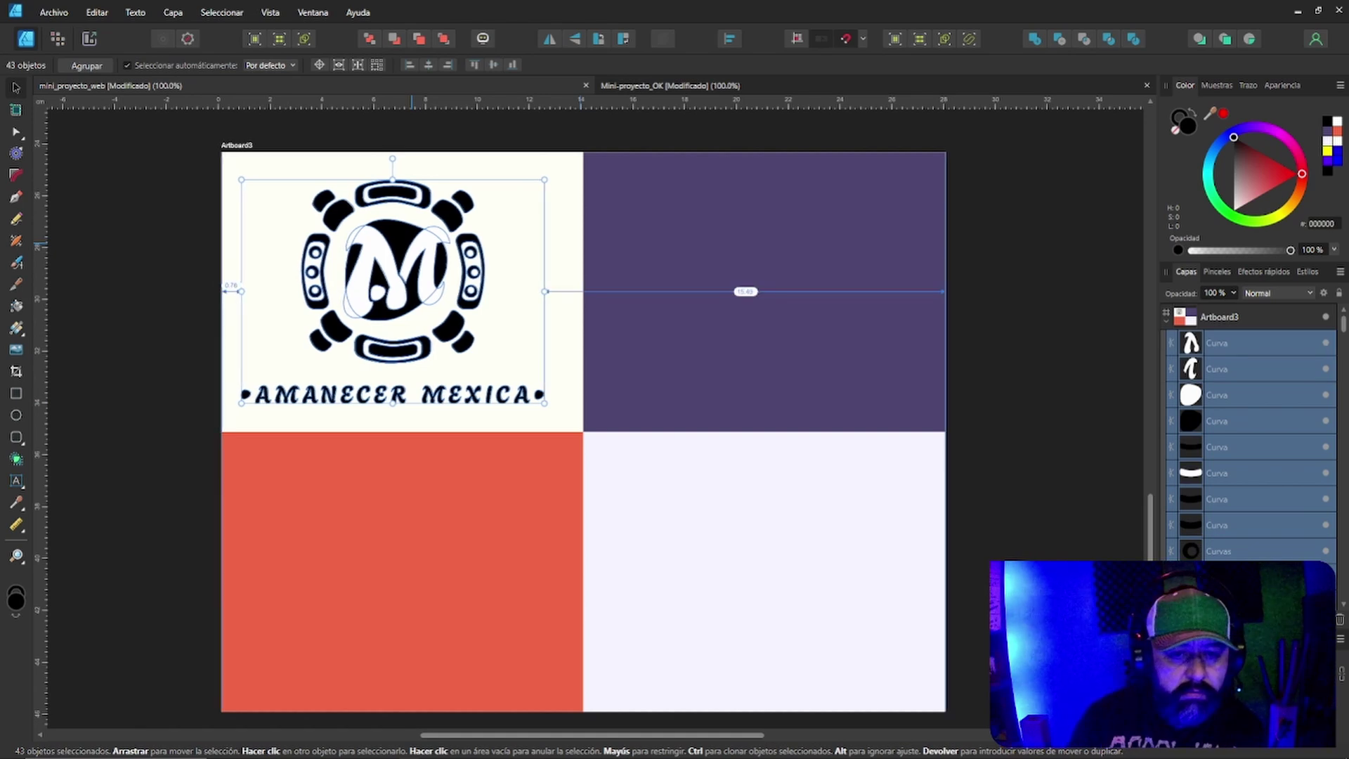
pyautogui.moveTo(393, 290); pyautogui.dragTo(397, 291)
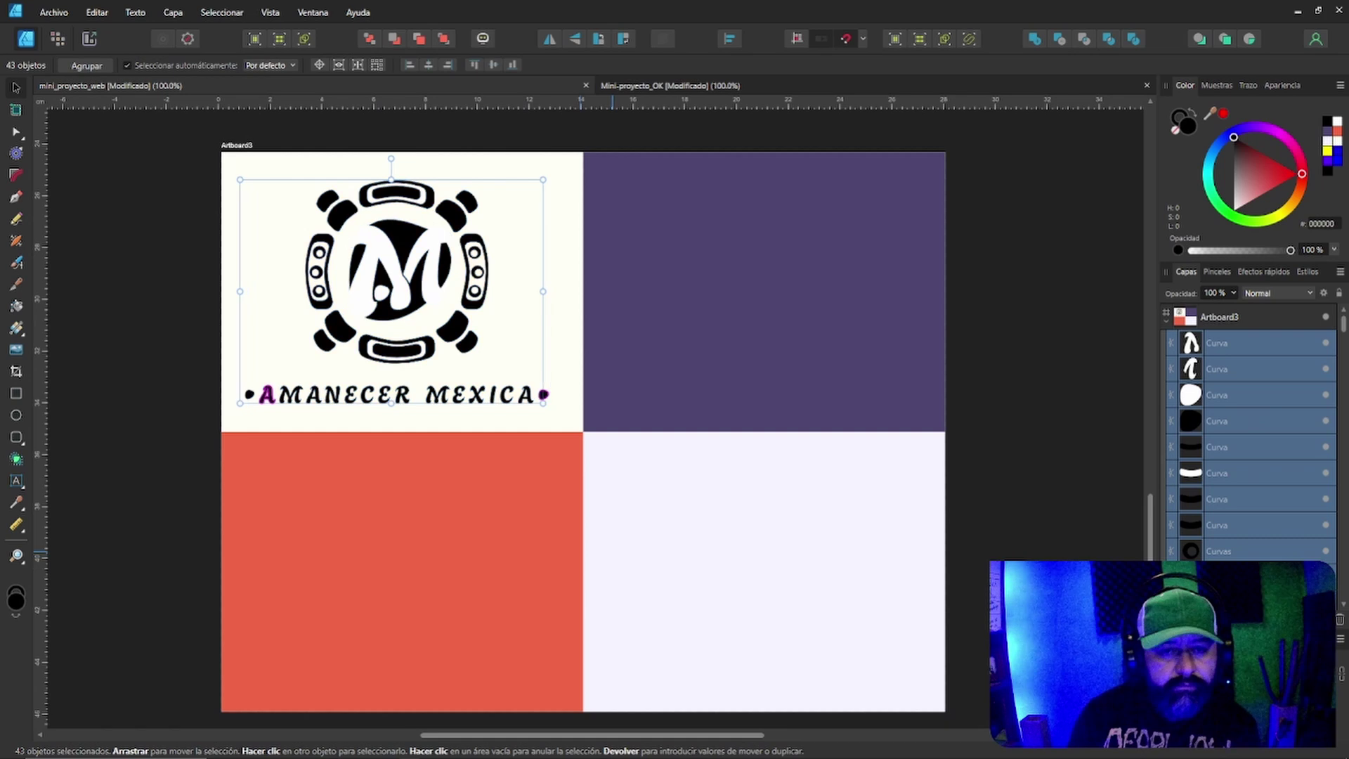
pyautogui.hotkey('ctrl', 'd')
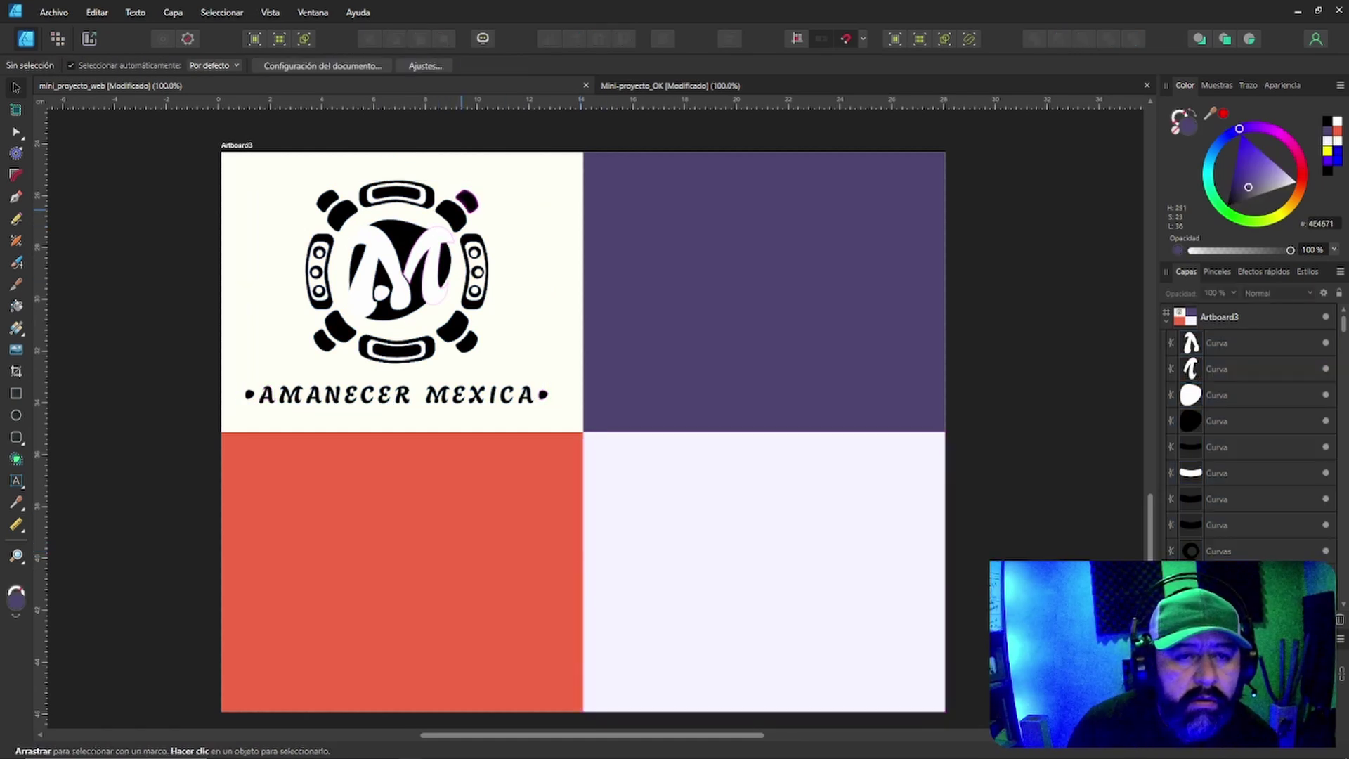
# Group all the symbol and lettering curves of the logo in the cream quadrant.
pyautogui.click(460, 214)
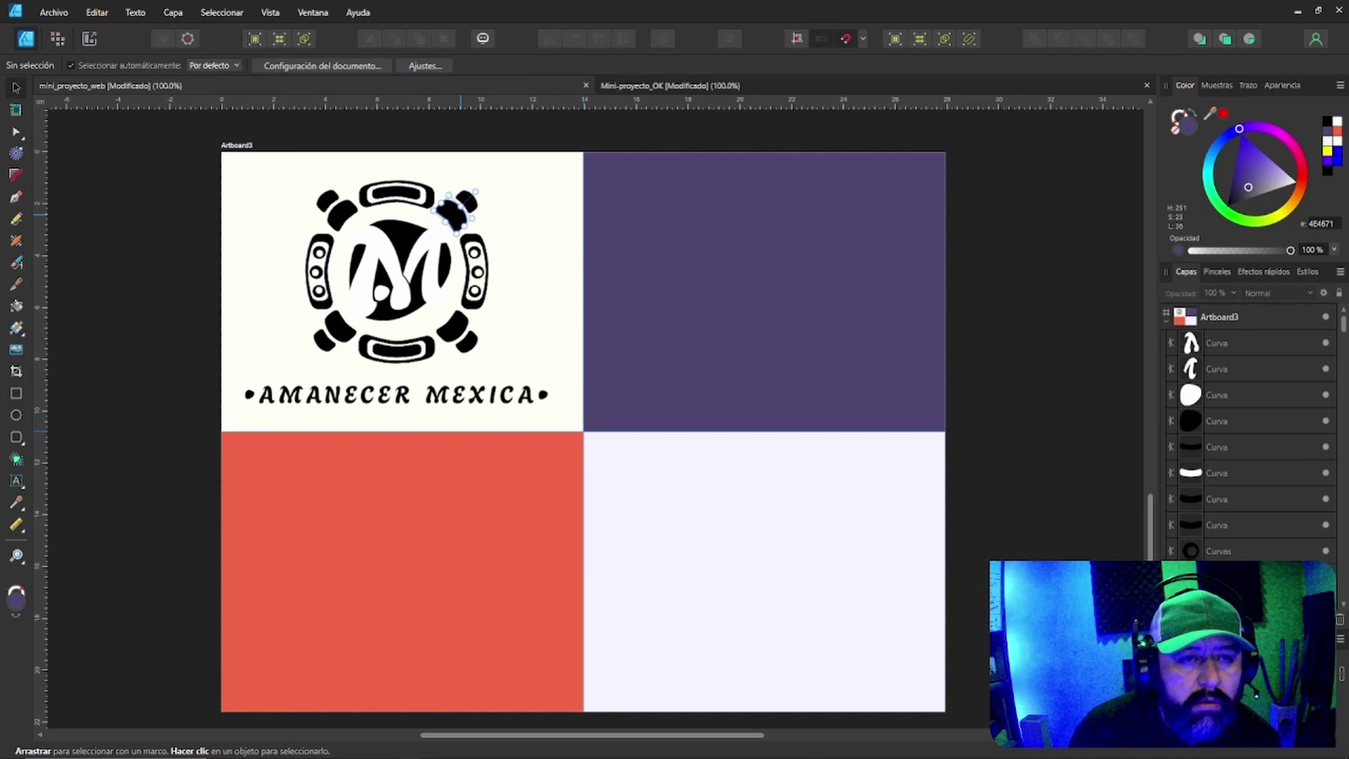
pyautogui.click(453, 210)
pyautogui.moveTo(189, 128); pyautogui.dragTo(583, 411)
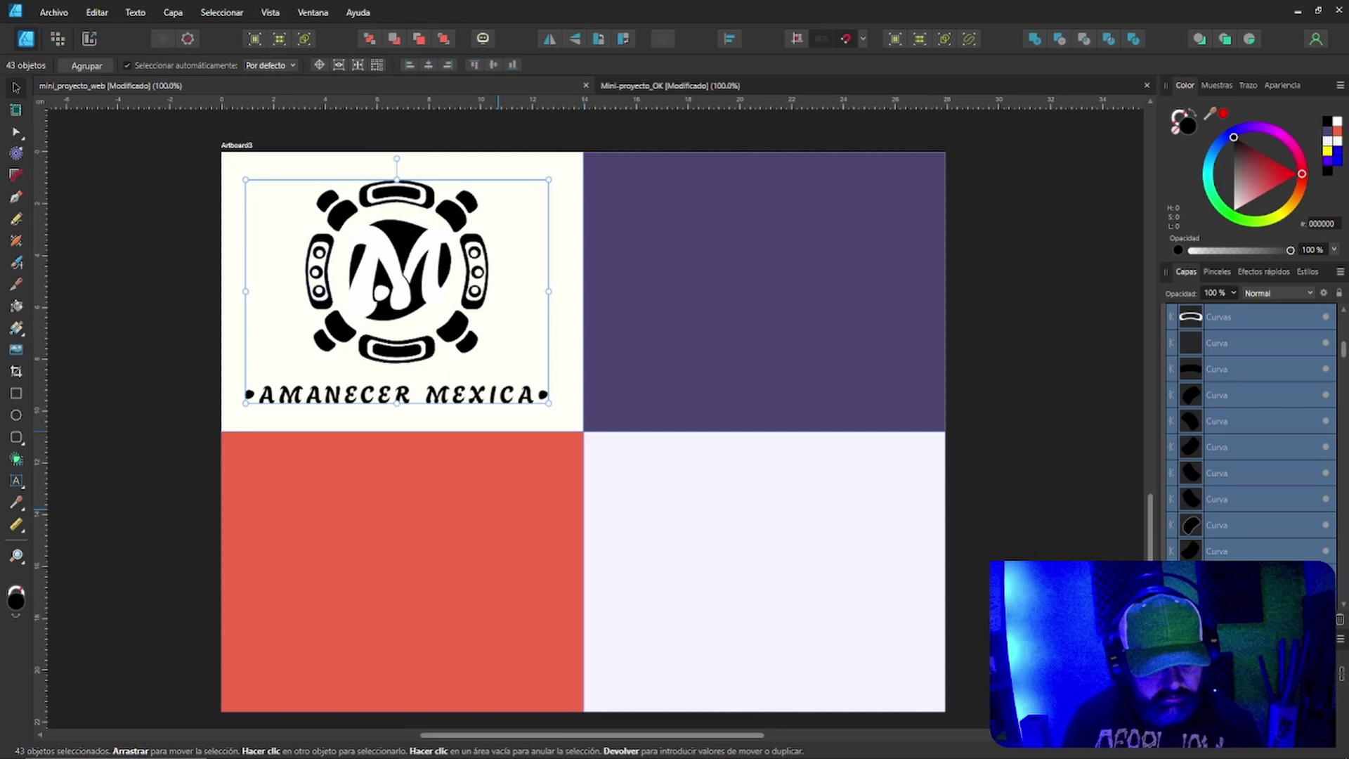
pyautogui.hotkey('ctrl', 'g')
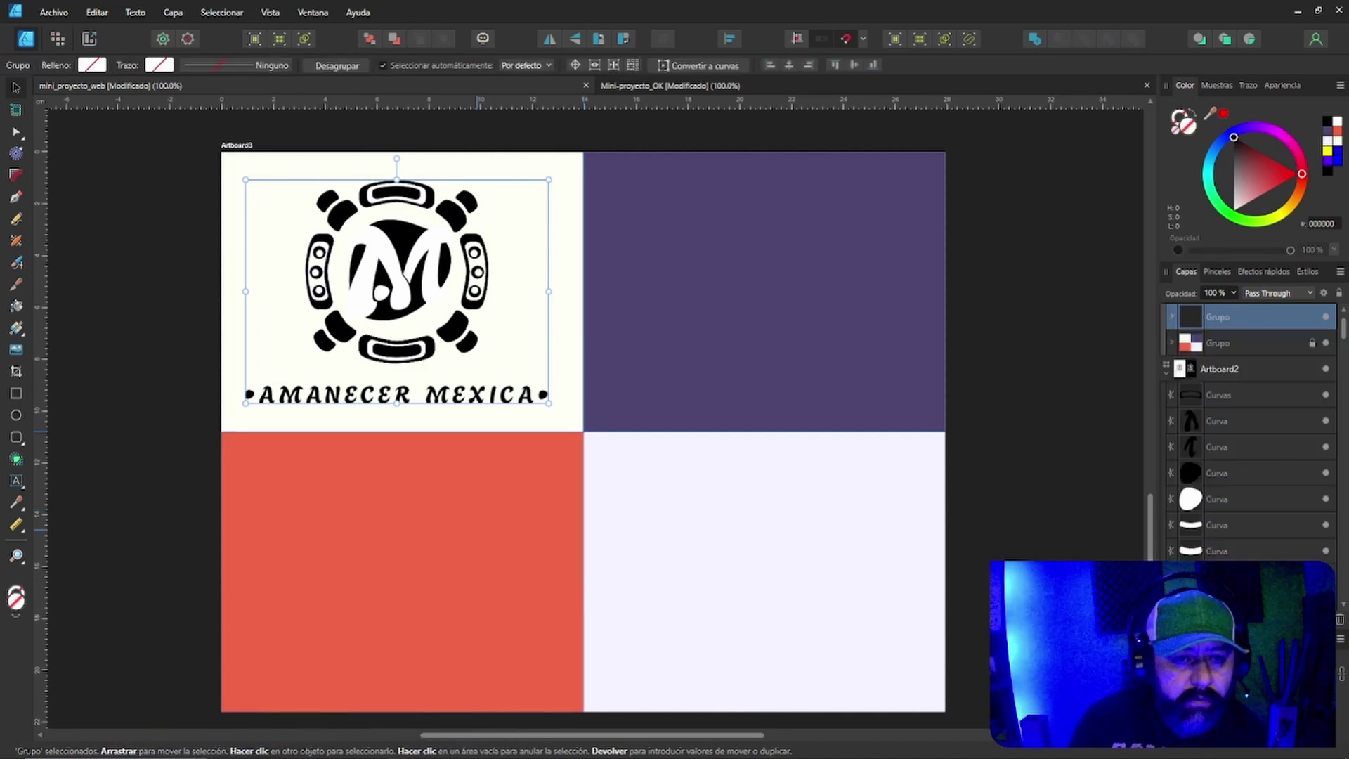
# Copy the Amanecer Mexica logo group into the purple and pale lavender quadrants, shifting the lavender copy slightly left.
pyautogui.moveTo(397, 281); pyautogui.dragTo(764, 282)
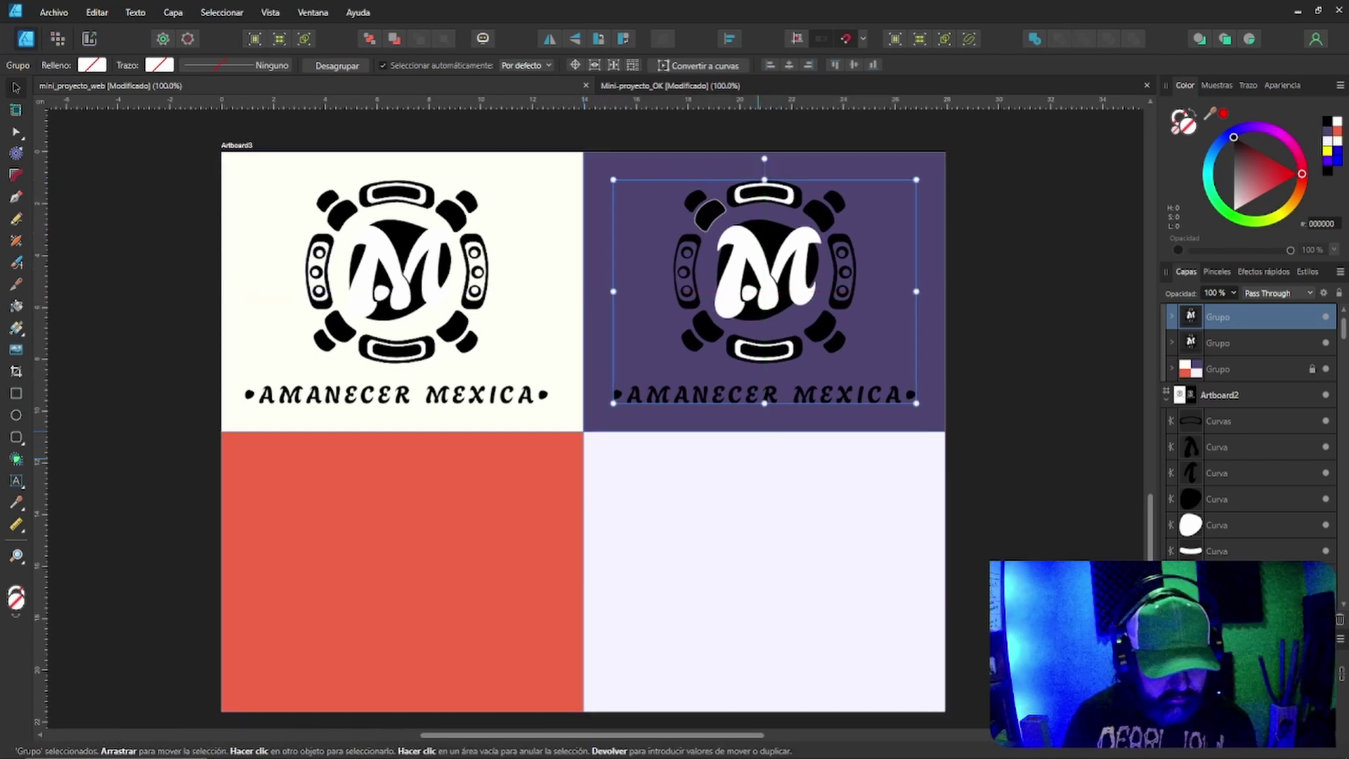
pyautogui.scroll(-4, 758, 458)
pyautogui.hotkey('ctrl', 'j')
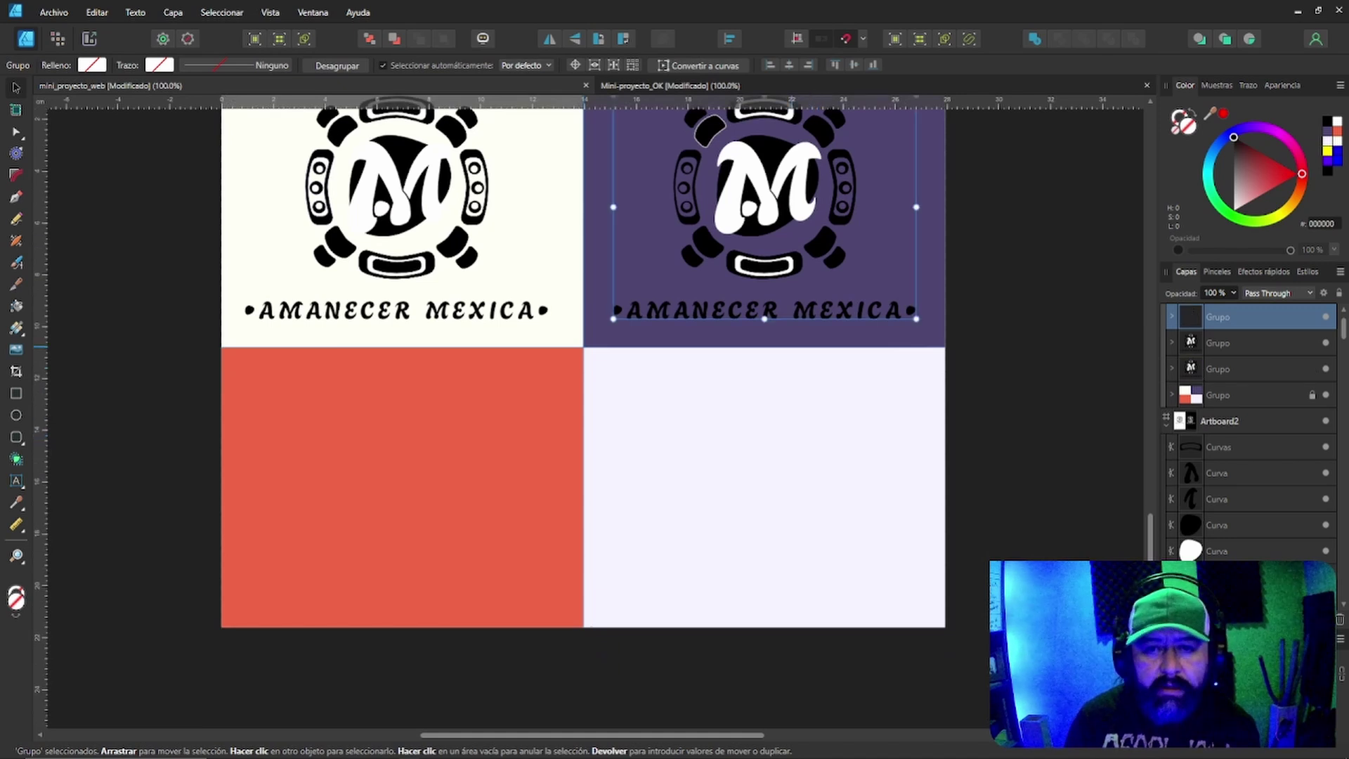
pyautogui.moveTo(754, 177); pyautogui.dragTo(777, 492)
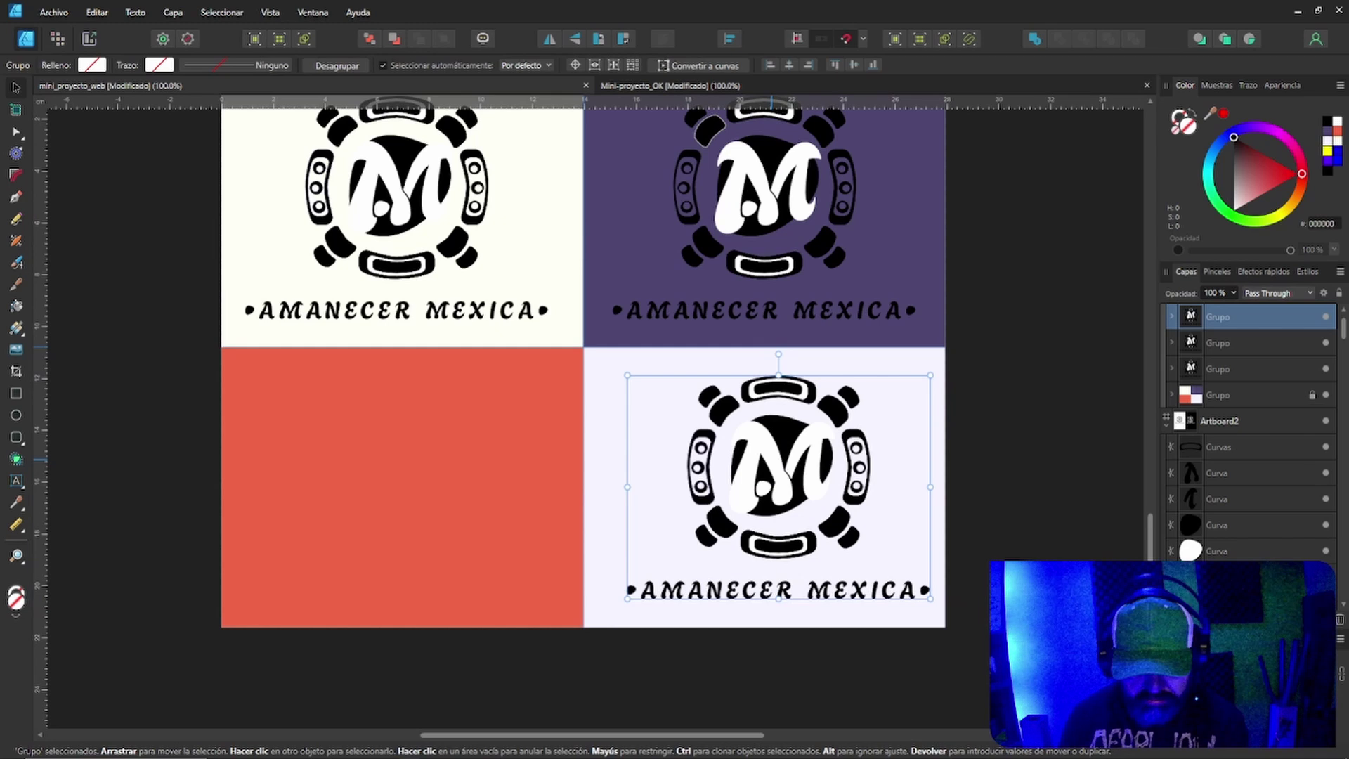
pyautogui.press('Left')
pyautogui.press('Left')
pyautogui.press('Left')
pyautogui.press('Left')
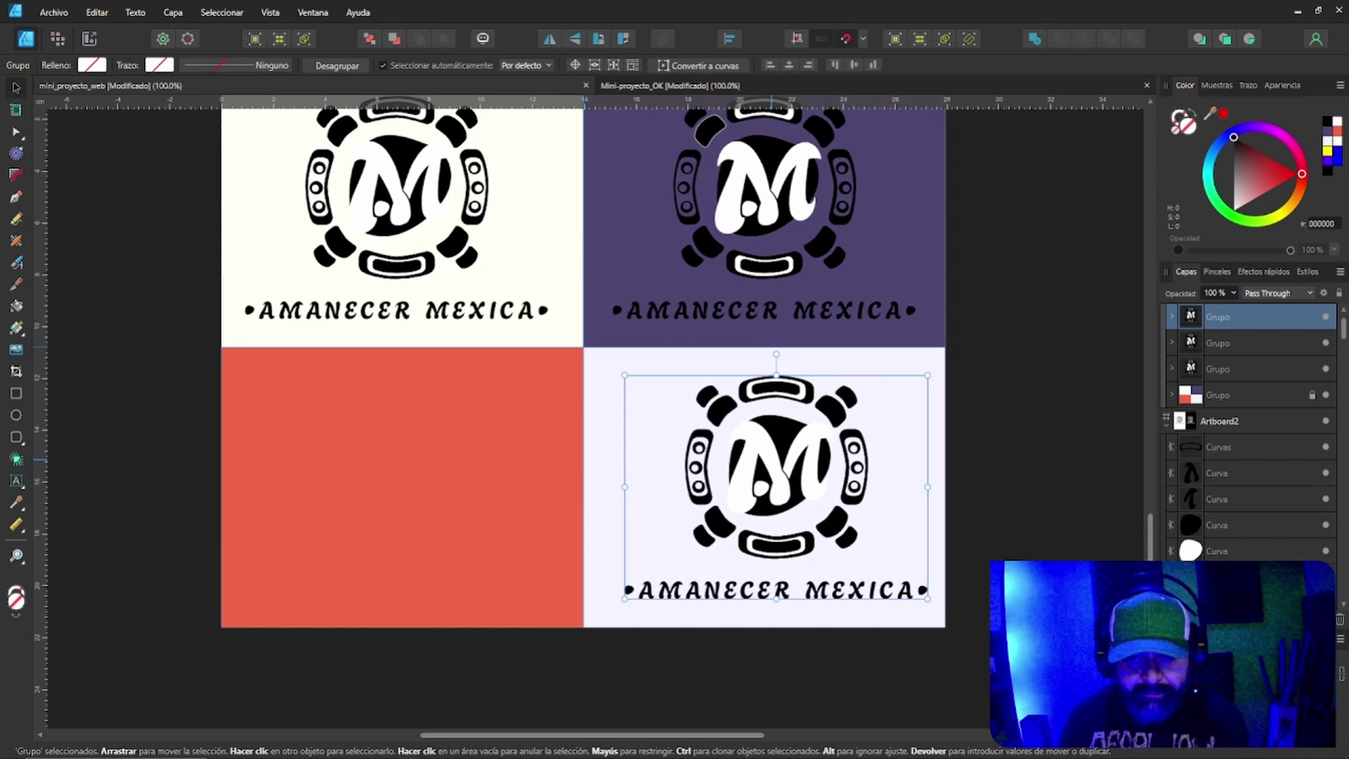
# Copy the logo into the red quadrant and nudge it level with the logo in the lavender quadrant.
pyautogui.moveTo(775, 491); pyautogui.dragTo(406, 483)
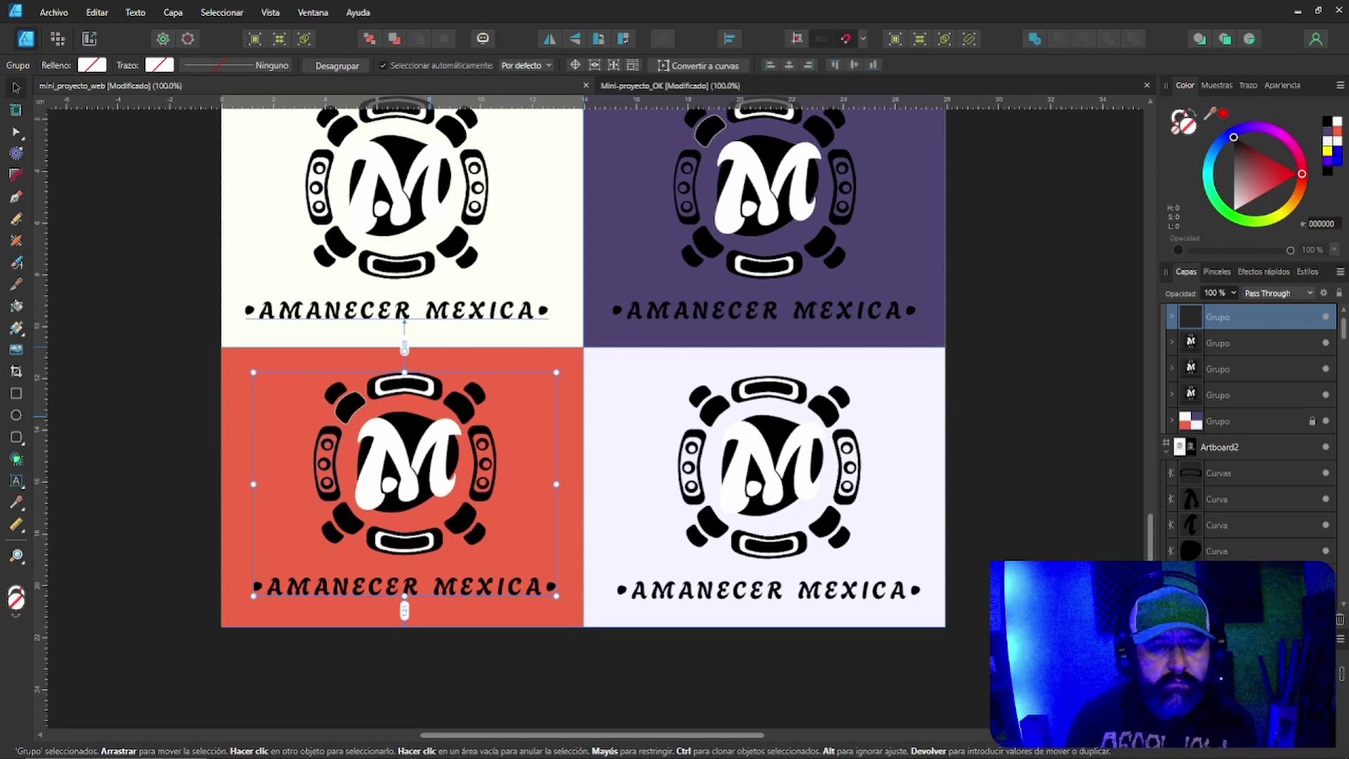
pyautogui.scroll(2, 406, 483)
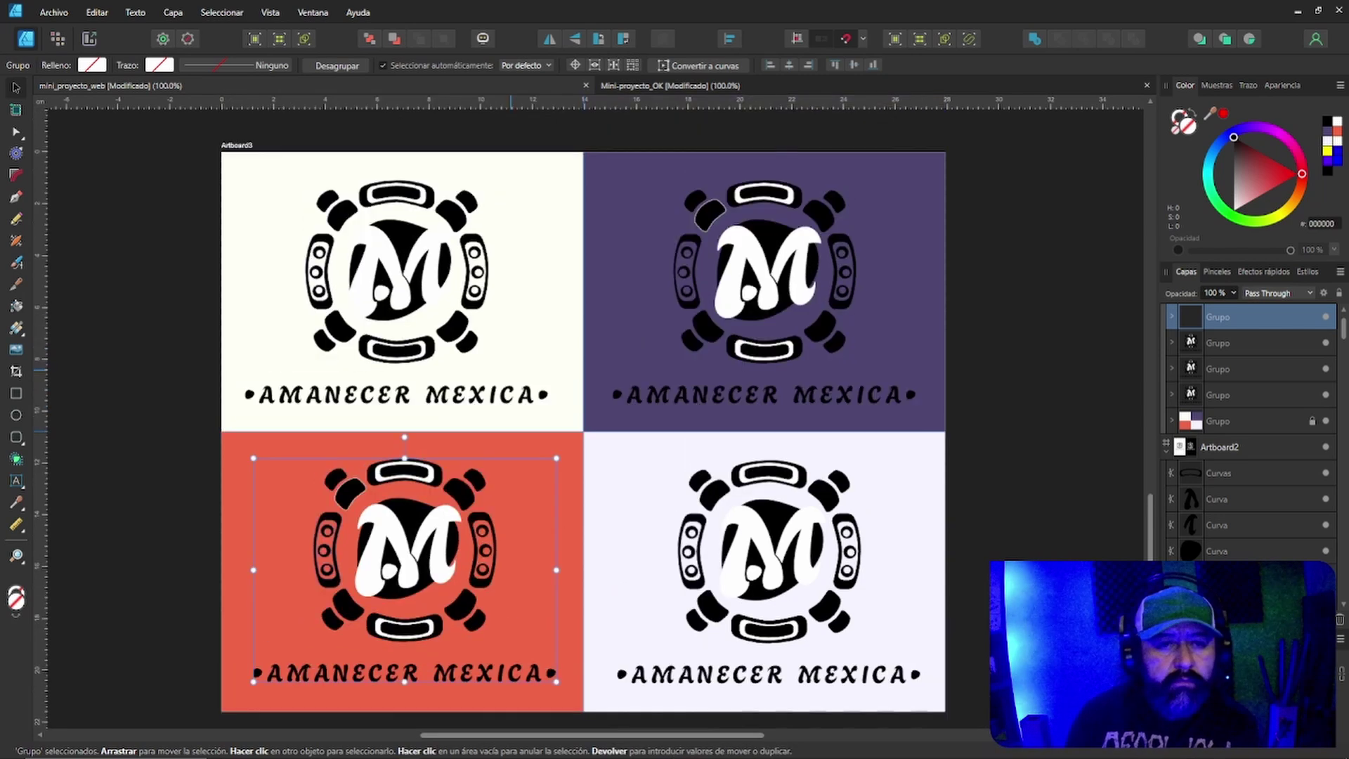
pyautogui.press('Left')
pyautogui.press('Left')
pyautogui.press('Left')
pyautogui.press('Left')
pyautogui.press('Left')
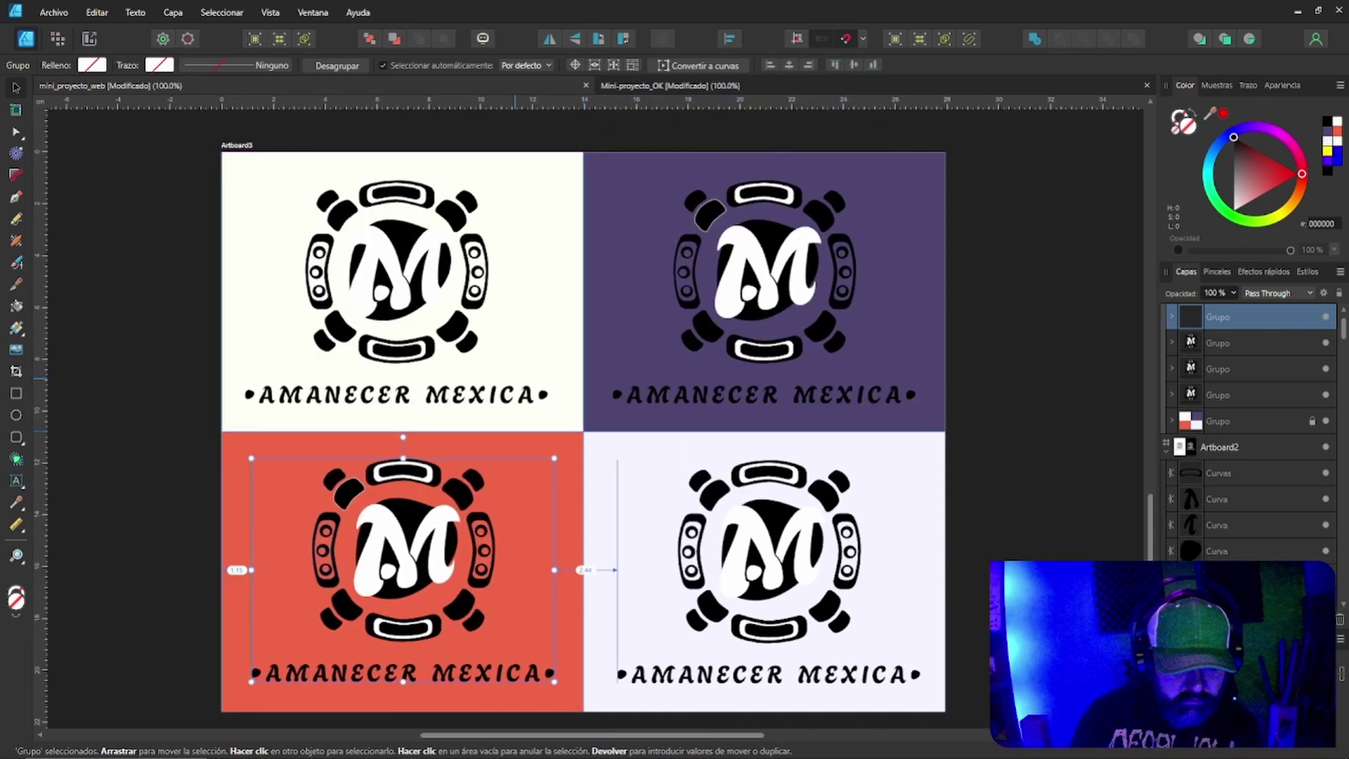
pyautogui.press('Left')
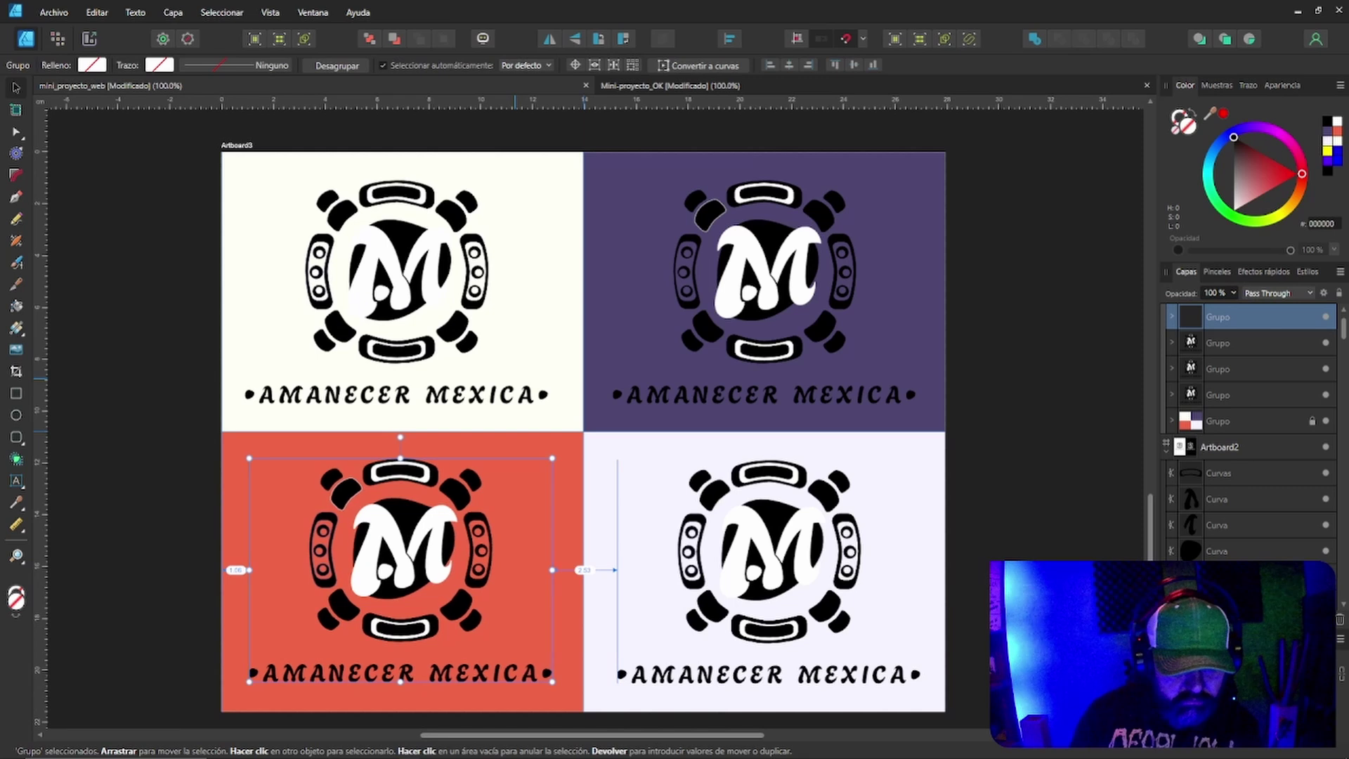
pyautogui.press('Down')
pyautogui.press('Right')
pyautogui.press('Right')
pyautogui.press('Right')
pyautogui.press('Right')
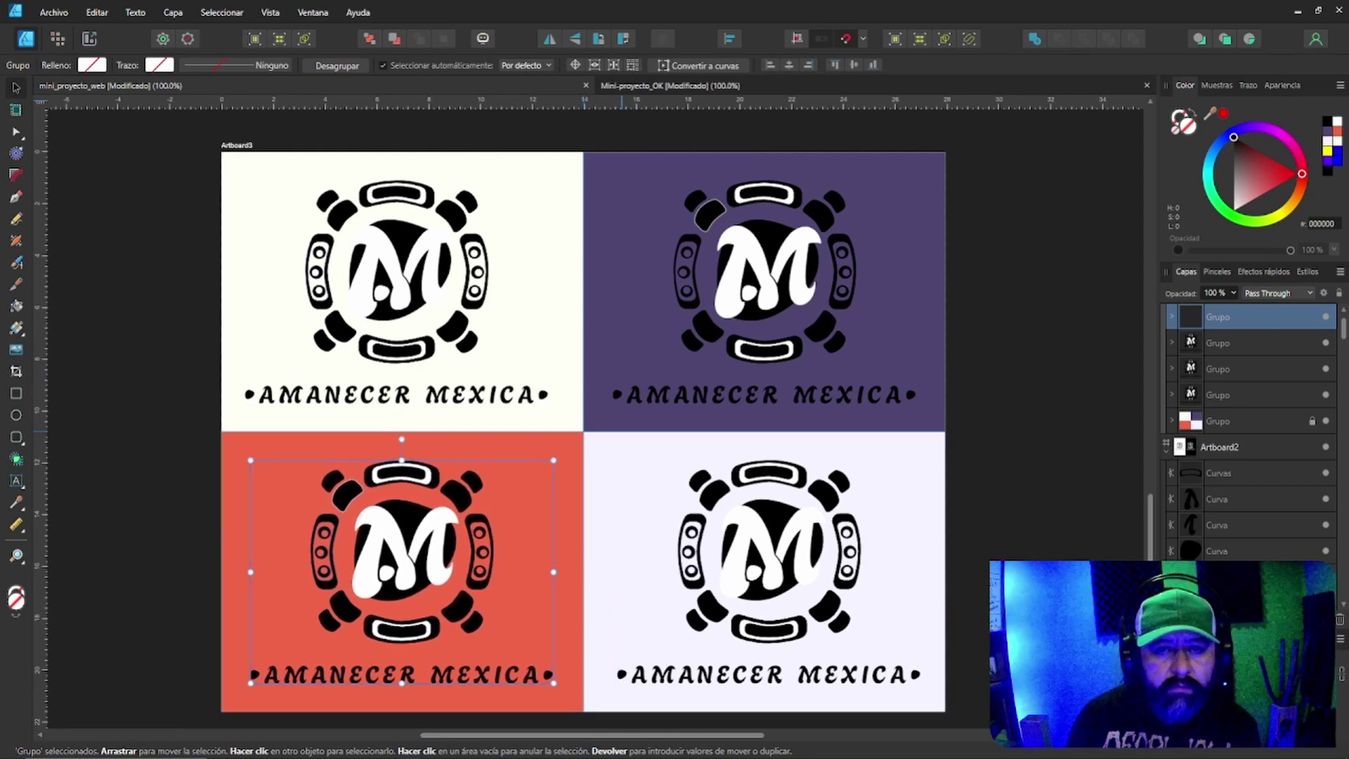
# Add a horizontal guide along the tops of the lower logos and vertical guides beside the left column's logos.
pyautogui.moveTo(622, 102); pyautogui.dragTo(650, 460)
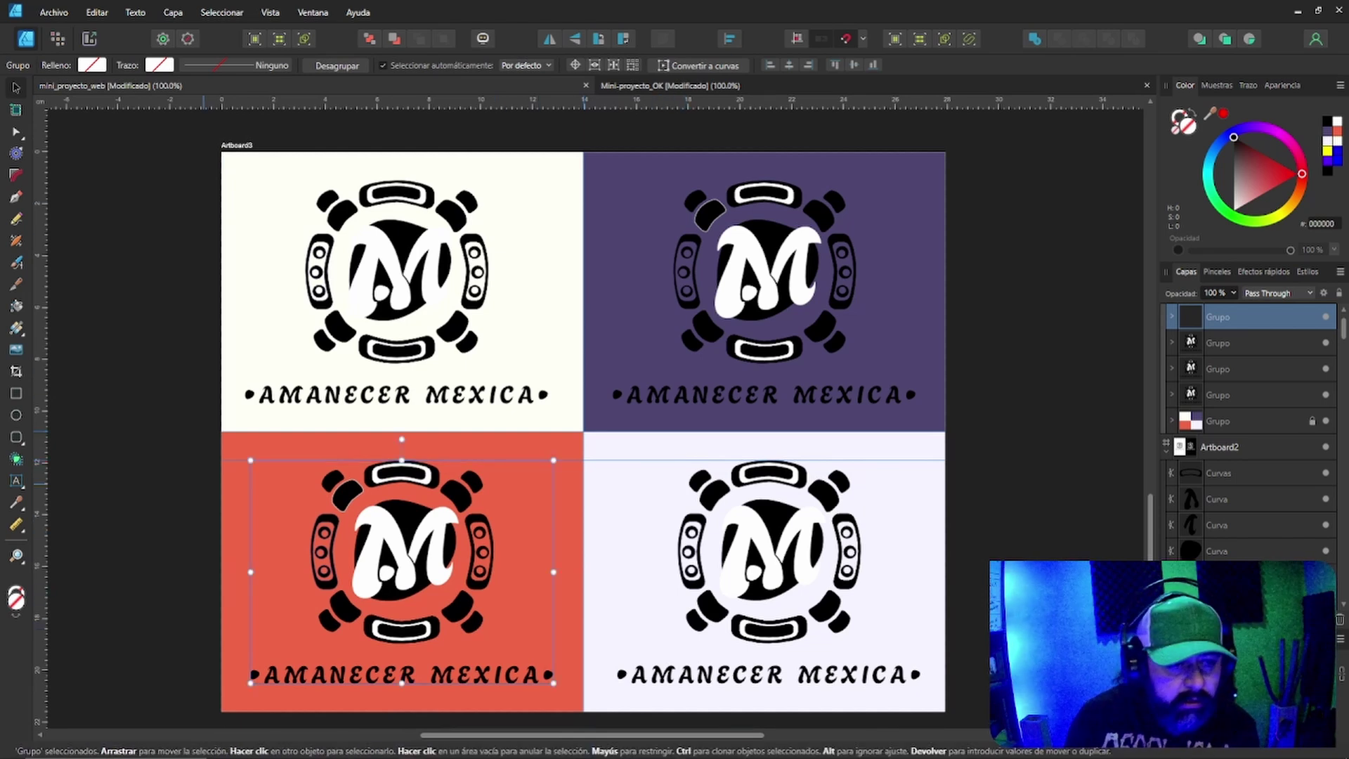
pyautogui.moveTo(41, 371); pyautogui.dragTo(554, 495)
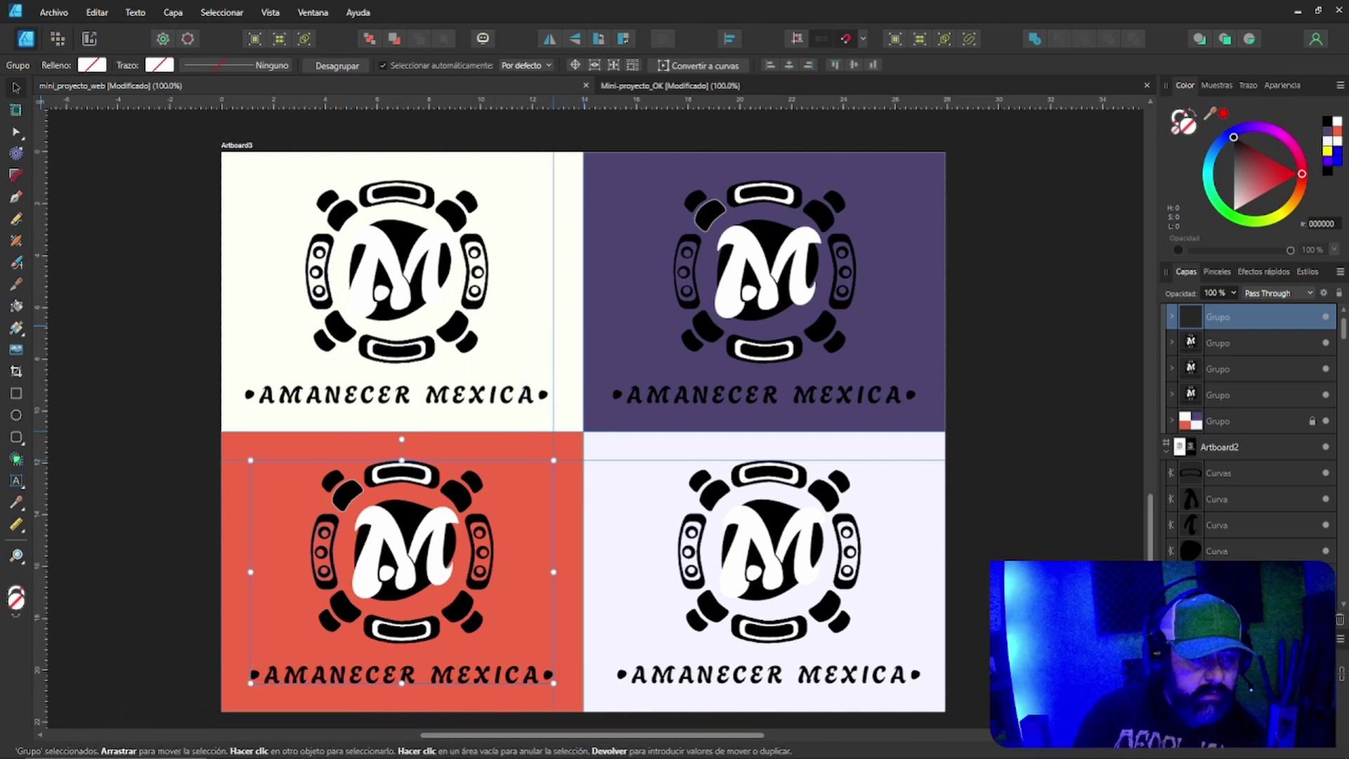
pyautogui.moveTo(40, 372); pyautogui.dragTo(244, 423)
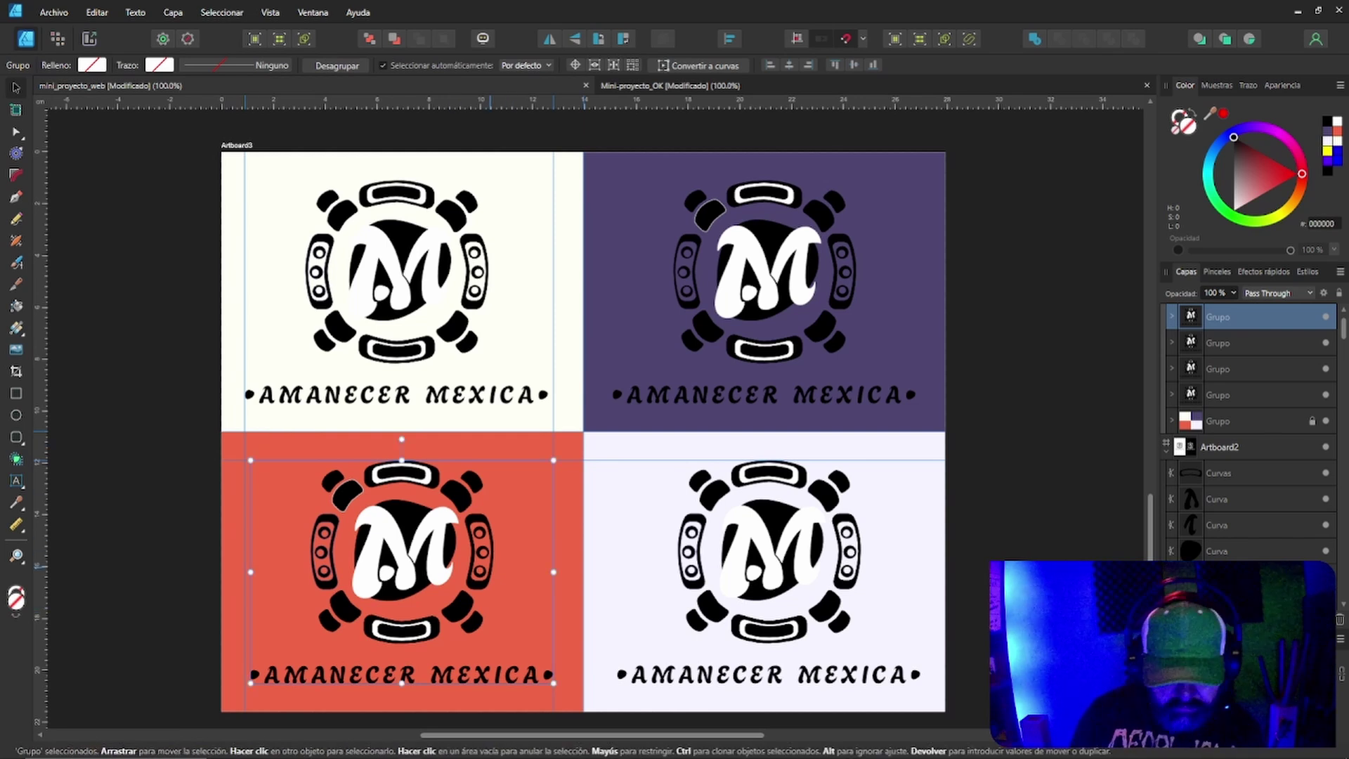
# Shift the red quadrant's logo left until its left edge lines up with the left vertical guide.
pyautogui.press('Left')
pyautogui.press('Left')
pyautogui.press('Left')
pyautogui.press('Left')
pyautogui.press('Left')
pyautogui.press('Left')
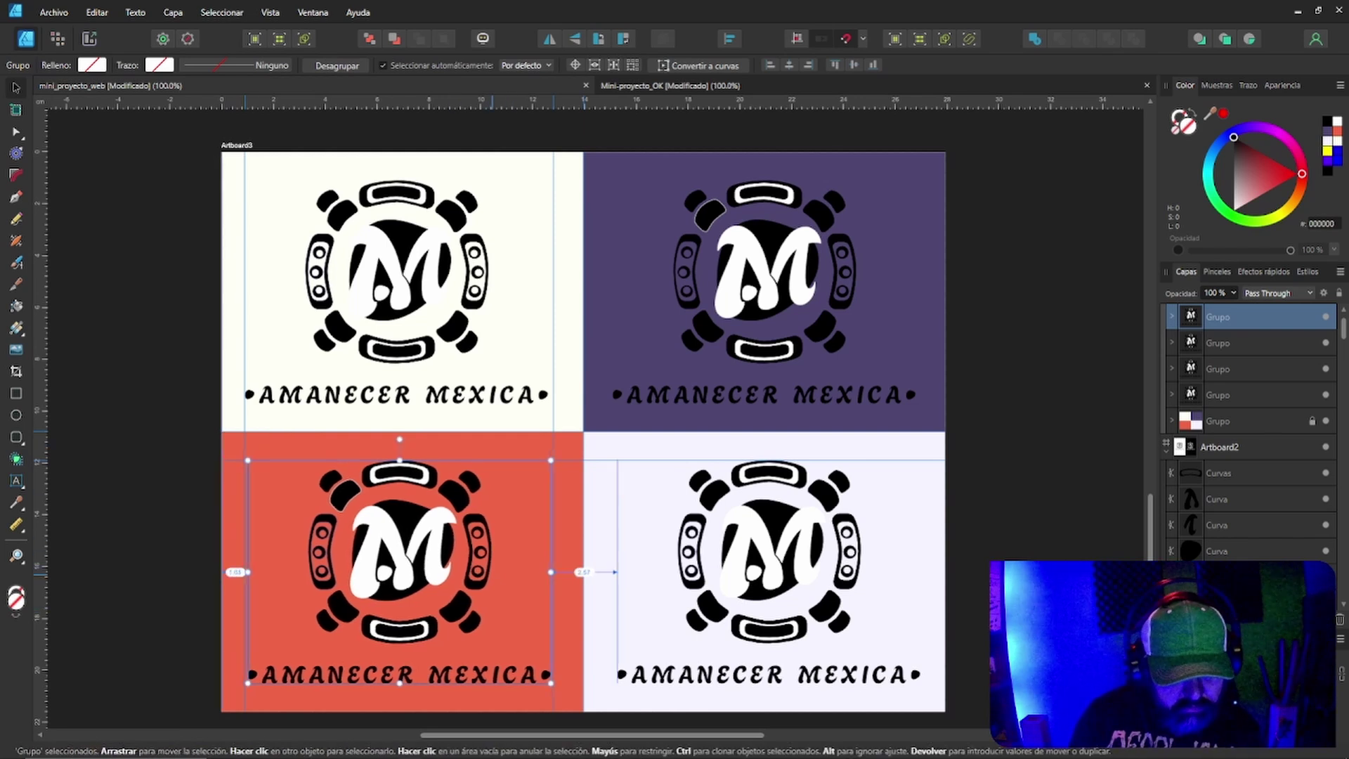
pyautogui.moveTo(401, 555); pyautogui.dragTo(399, 555)
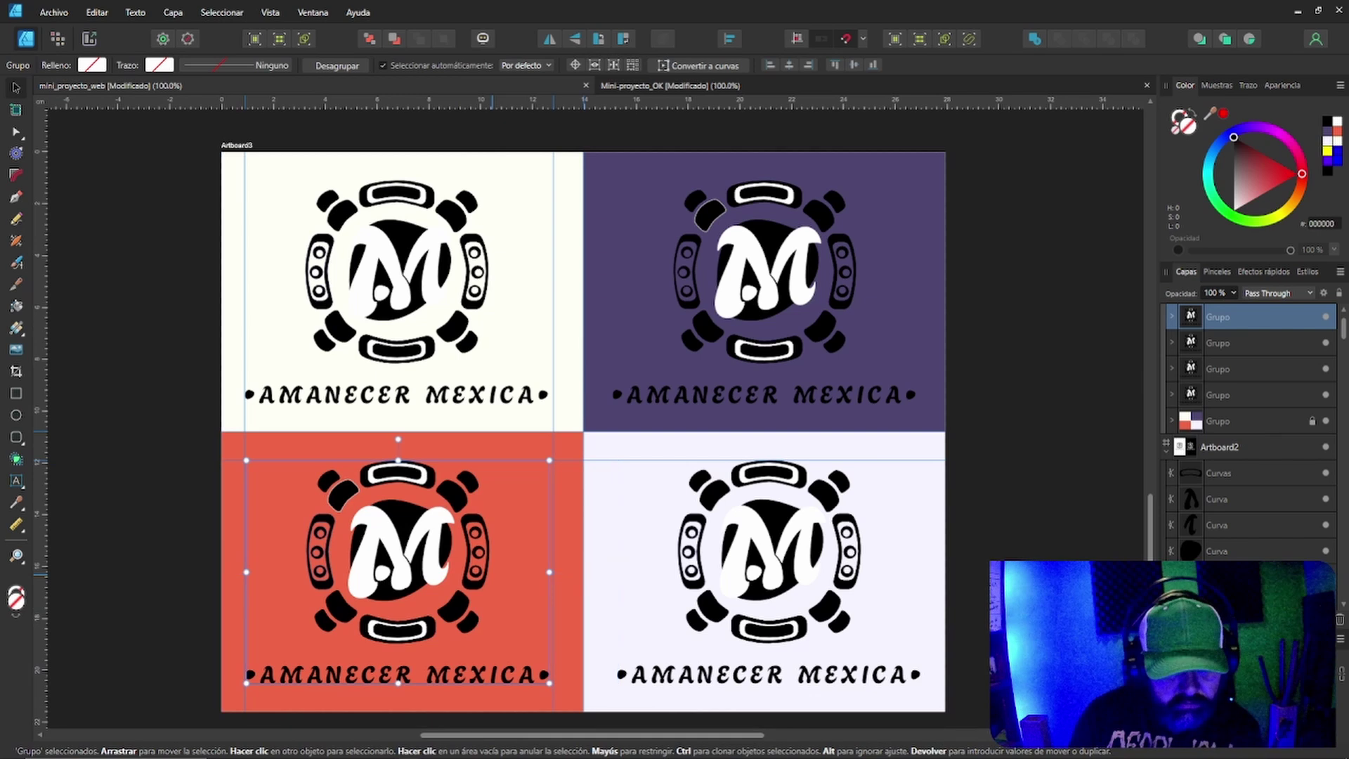
pyautogui.press('Left')
pyautogui.press('Left')
pyautogui.press('Left')
pyautogui.press('Left')
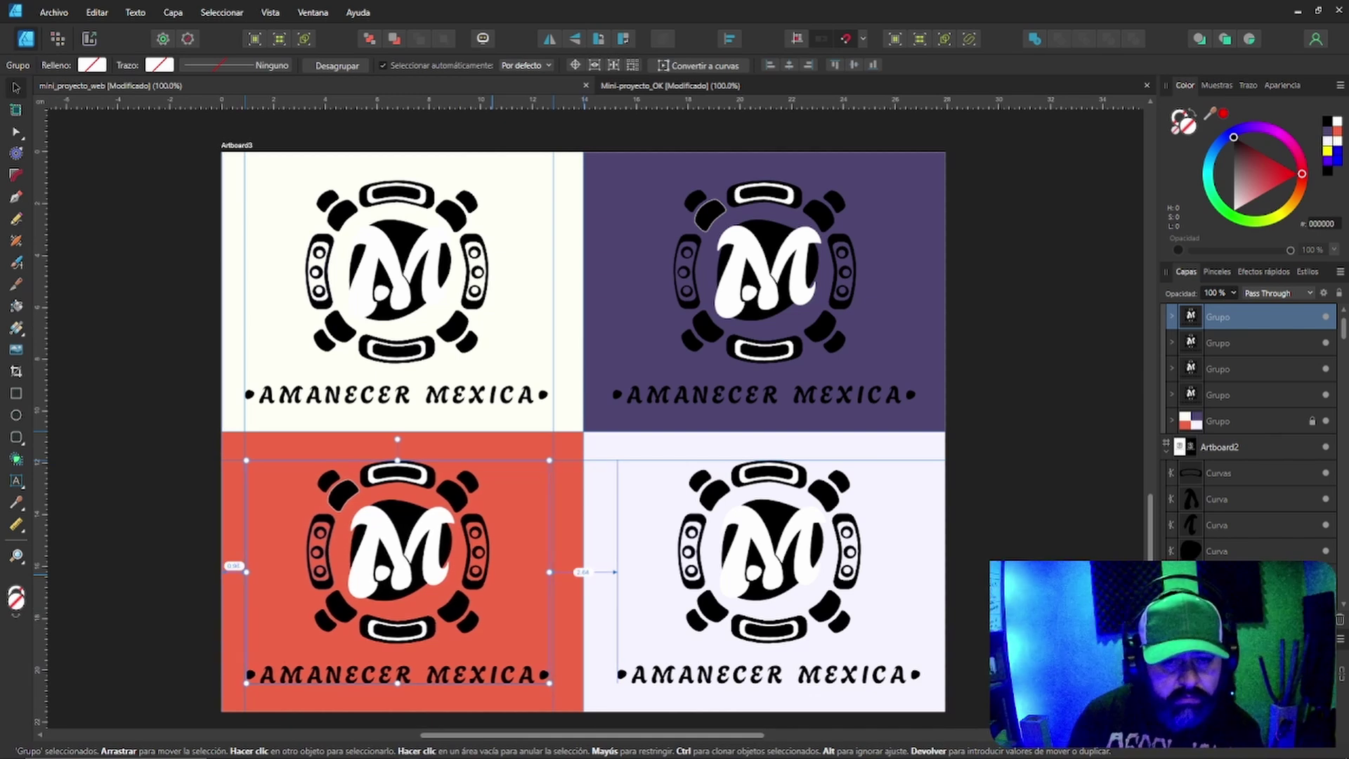
pyautogui.press('Left')
pyautogui.press('Left')
pyautogui.press('Left')
pyautogui.press('Left')
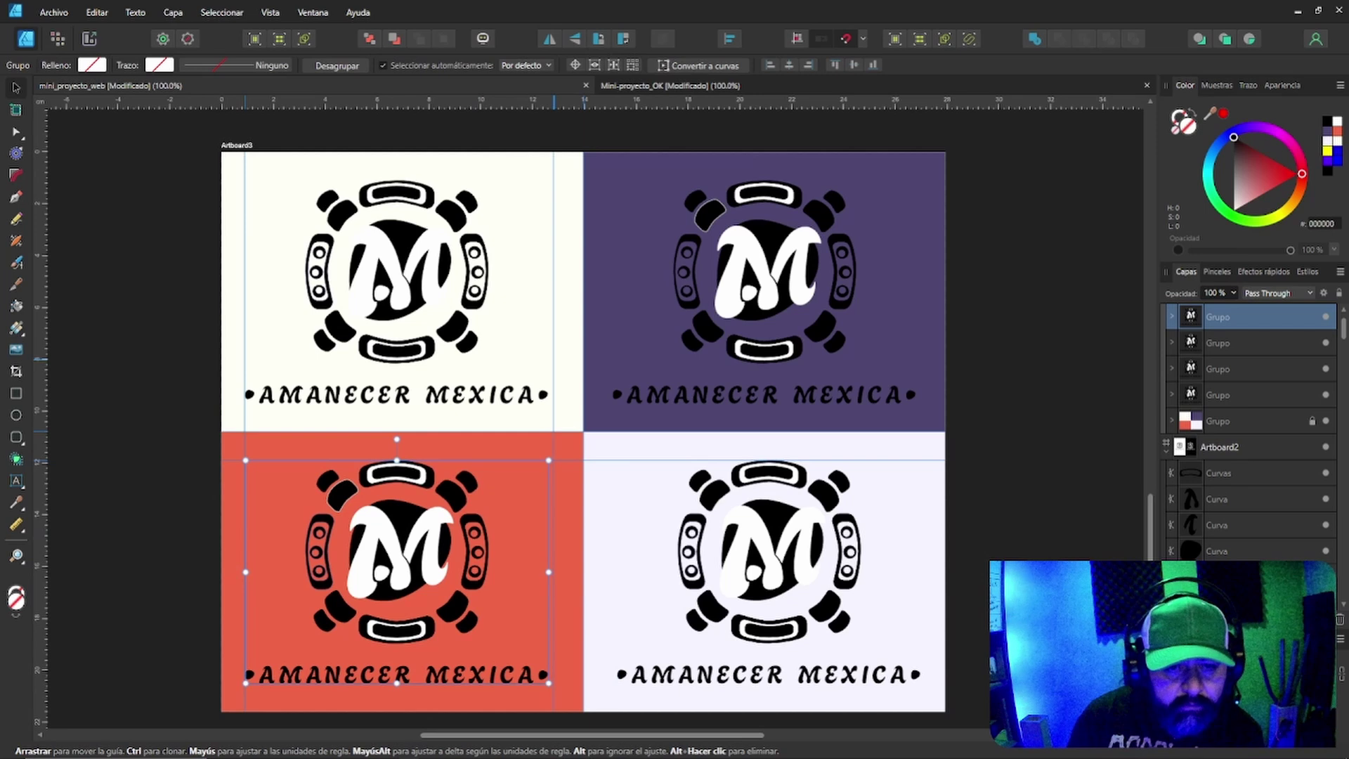
# Move the second vertical guide to the red quadrant logo's right edge and add another at the purple quadrant logo's left edge.
pyautogui.moveTo(555, 359); pyautogui.dragTo(549, 359)
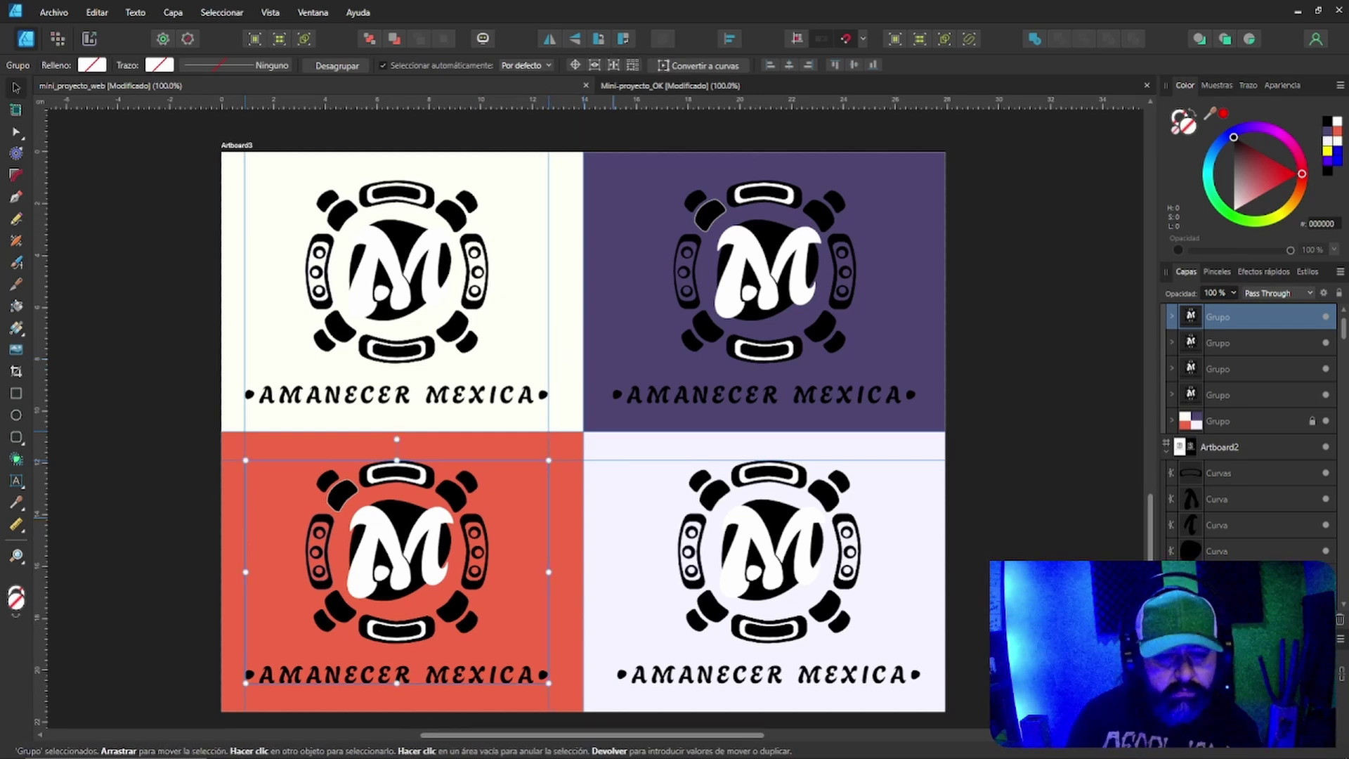
pyautogui.click(655, 605)
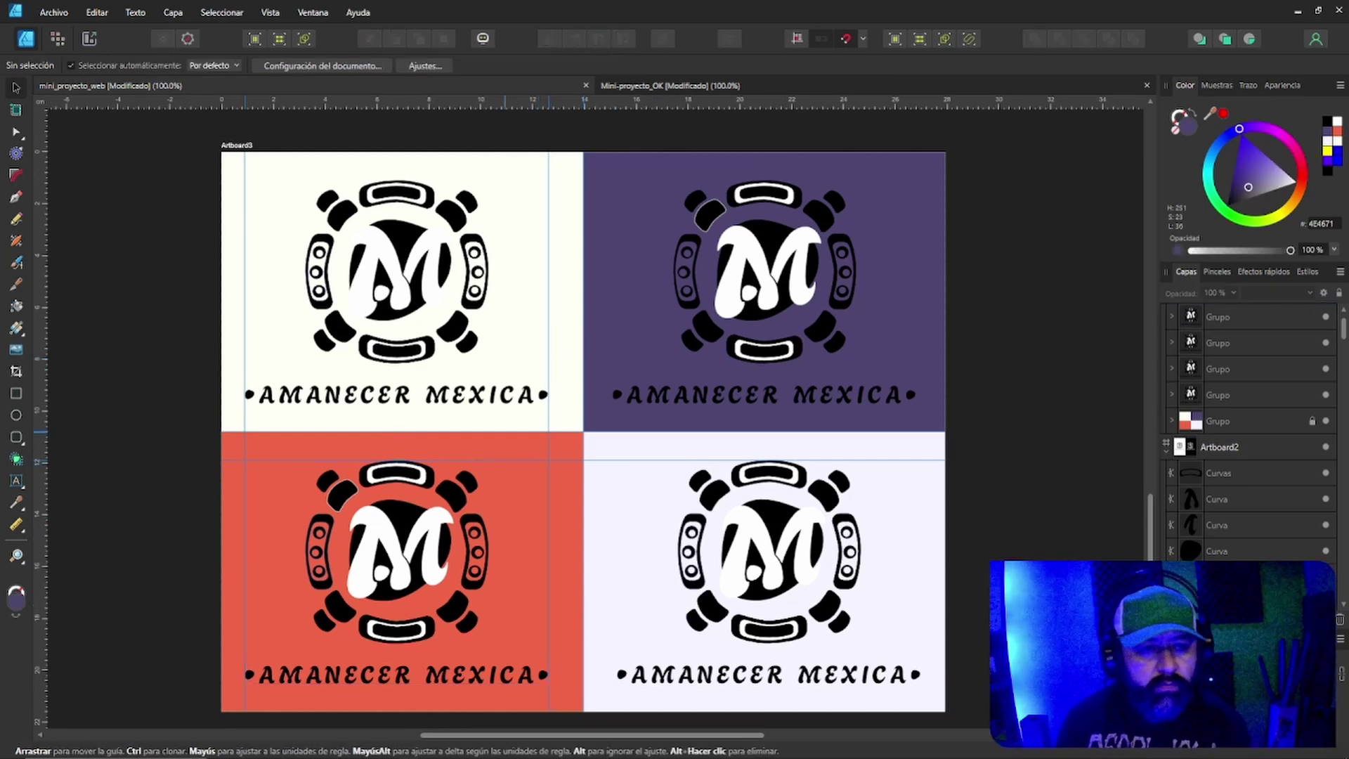
pyautogui.moveTo(42, 330); pyautogui.dragTo(612, 400)
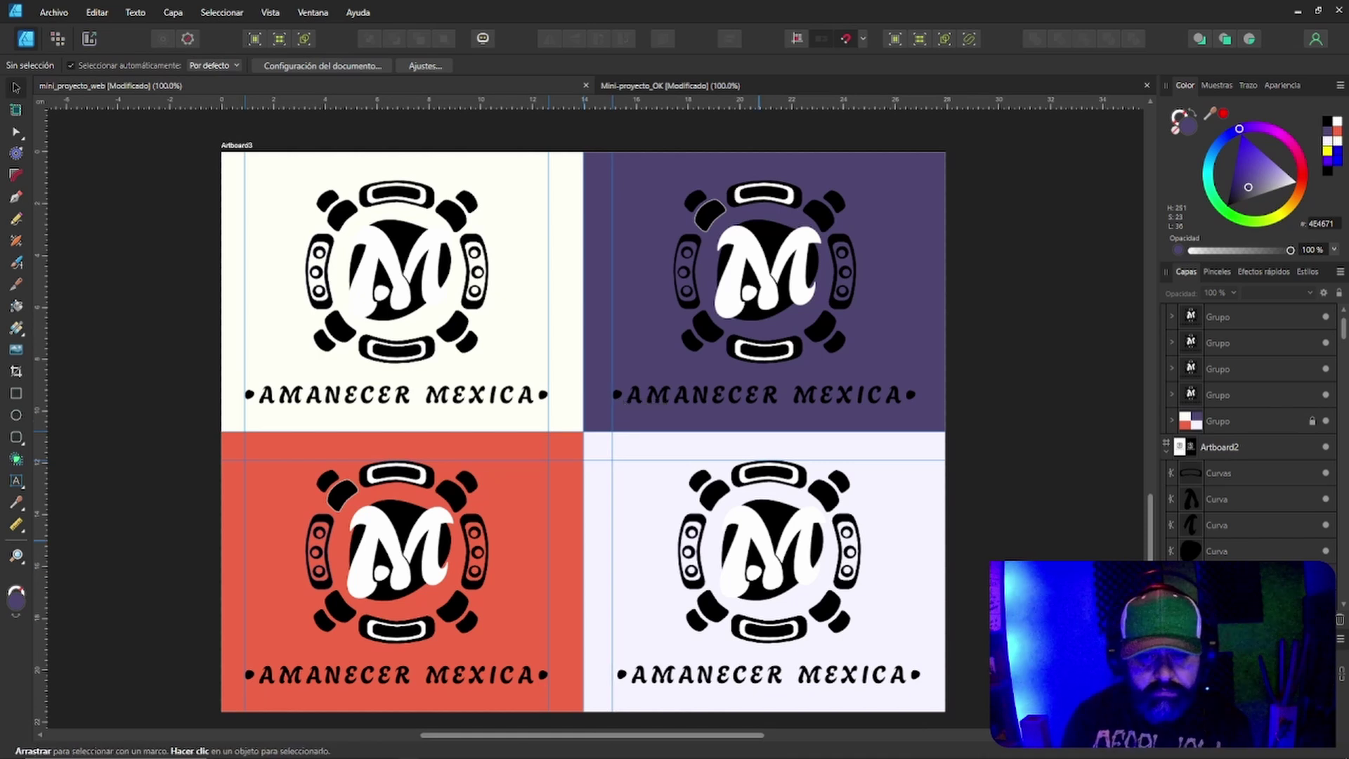
# Align the lavender quadrant's logo with the vertical guide under the purple quadrant's logo and save the document.
pyautogui.click(759, 540)
pyautogui.press('Left')
pyautogui.press('Left')
pyautogui.press('Left')
pyautogui.press('Left')
pyautogui.press('Left')
pyautogui.press('Left')
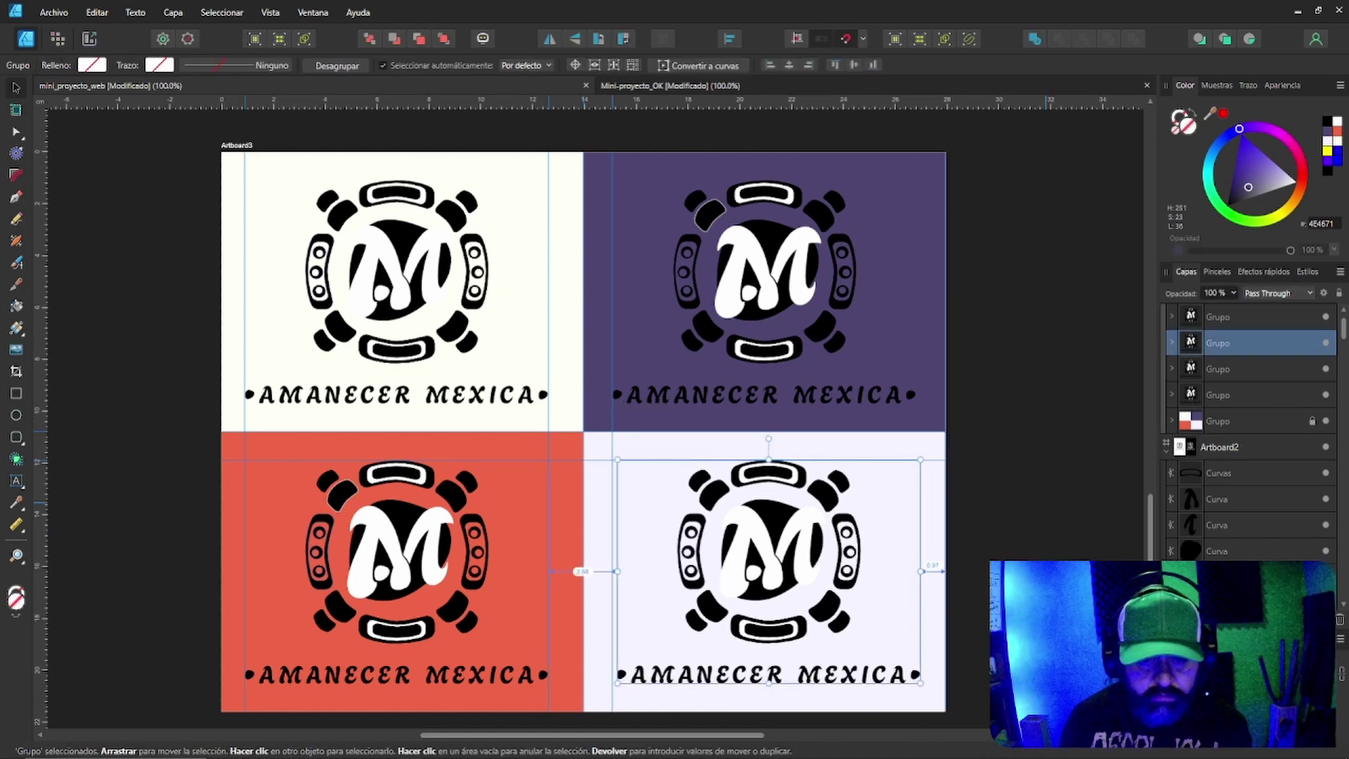
pyautogui.moveTo(767, 555); pyautogui.dragTo(763, 555)
pyautogui.hotkey('ctrl', 's')
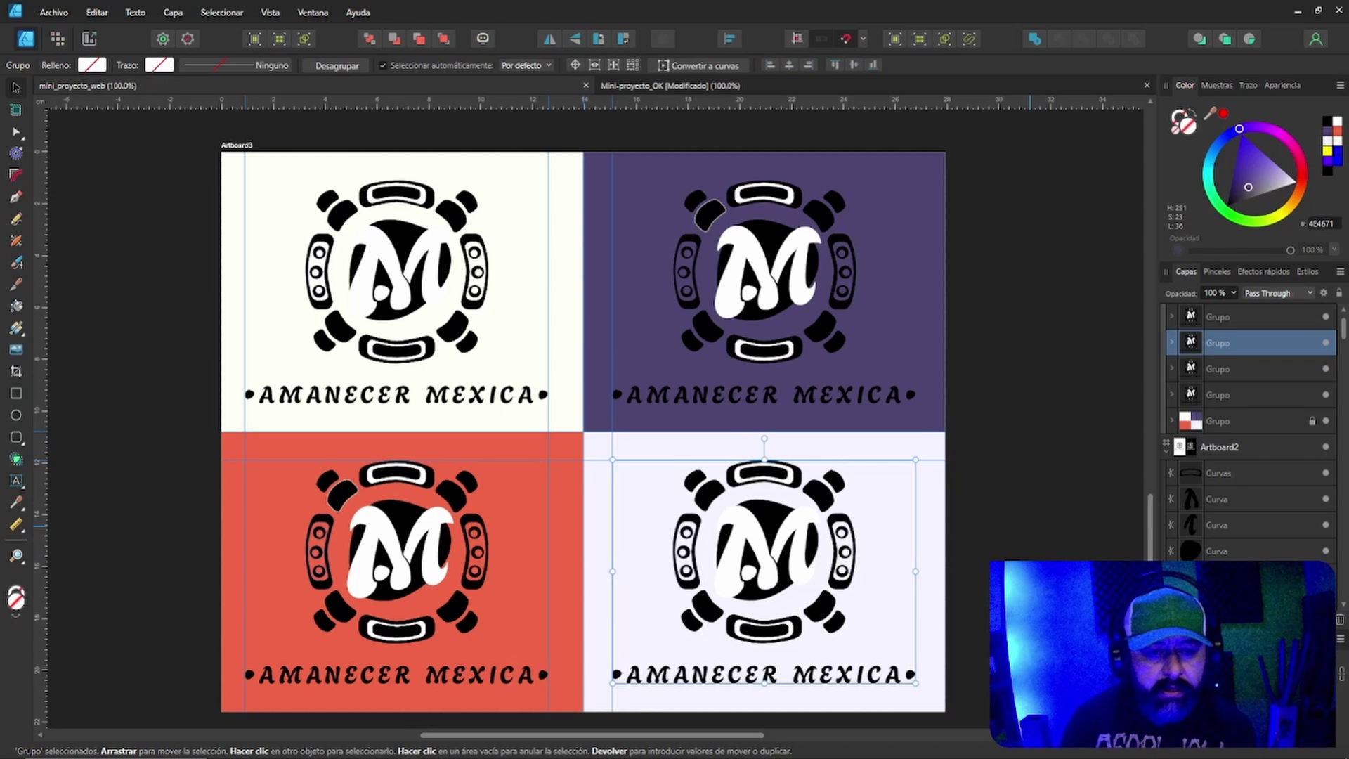
# Ungroup the logo in the purple quadrant into separate curves and clear the selection.
pyautogui.scroll(-1, 583, 421)
pyautogui.scroll(-4, 583, 422)
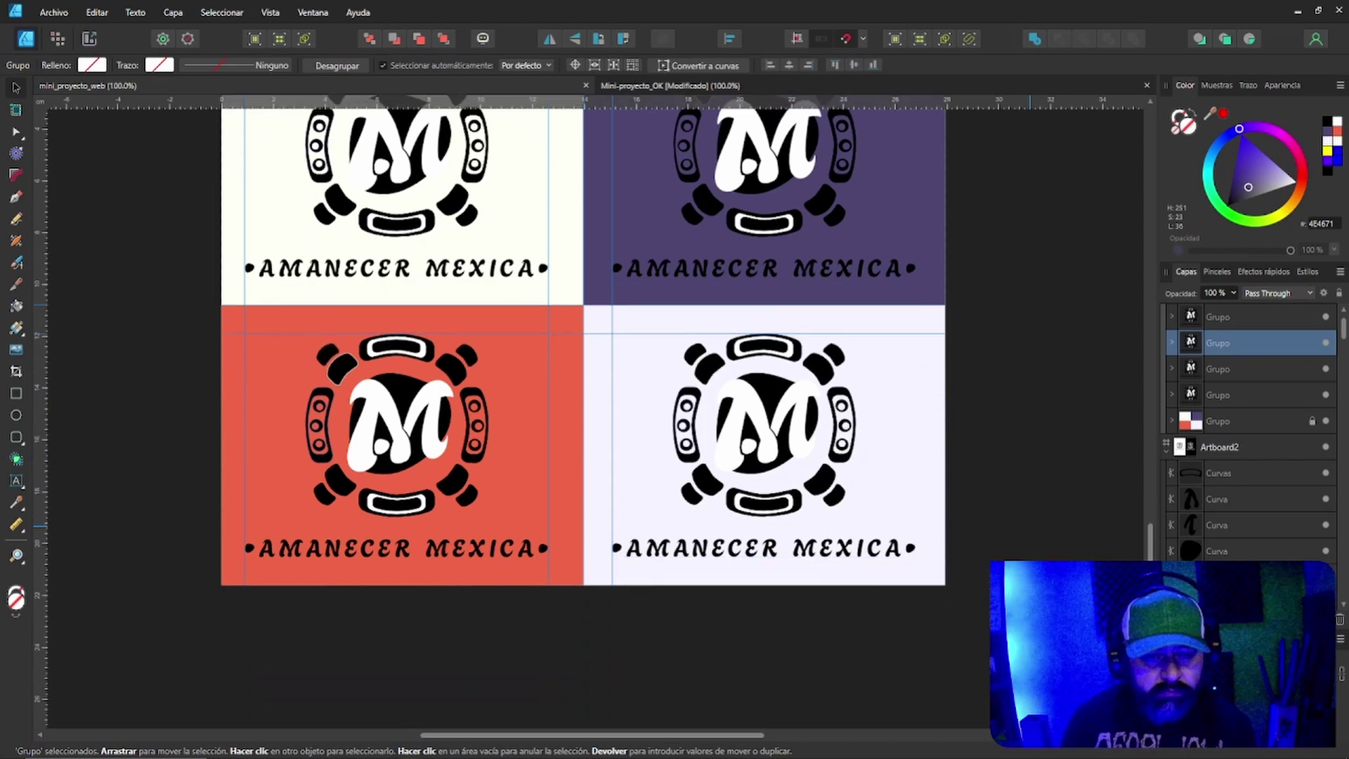
pyautogui.scroll(7, 583, 421)
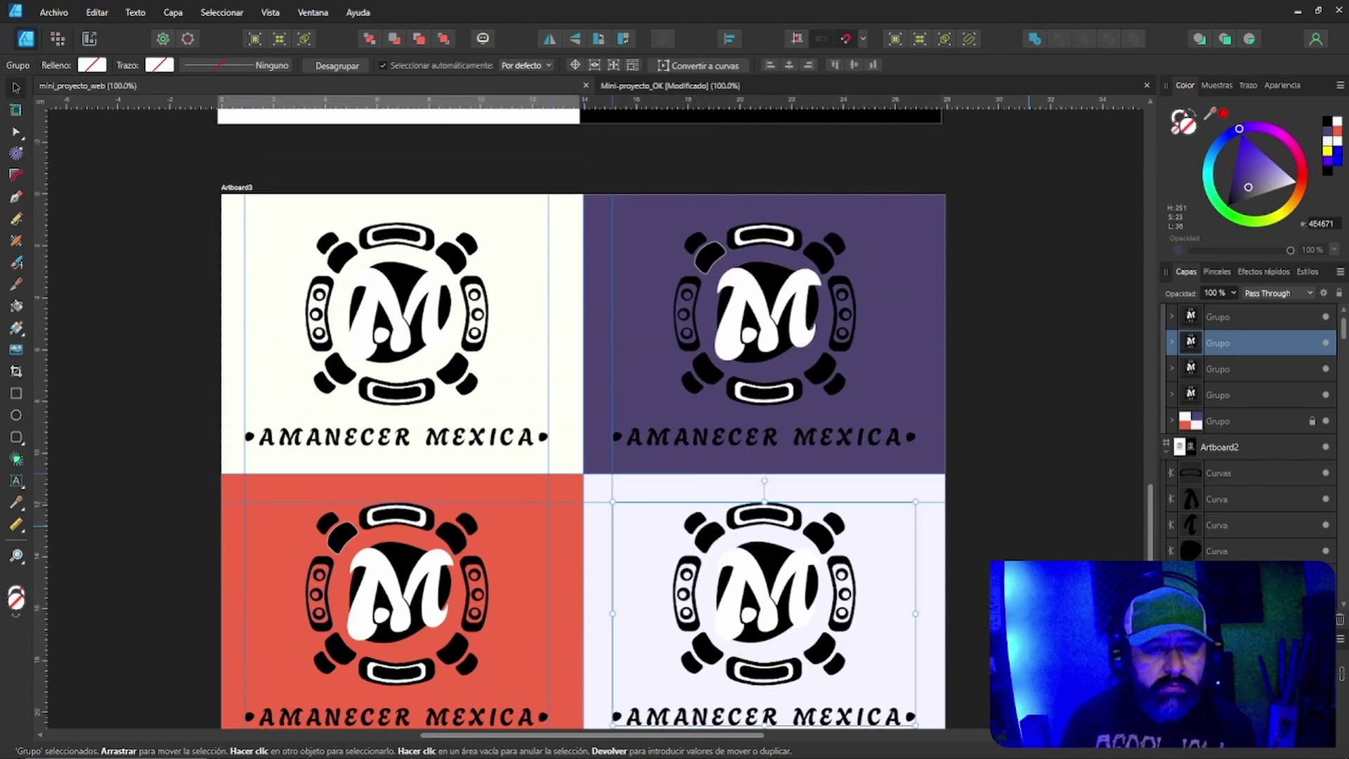
pyautogui.click(765, 313)
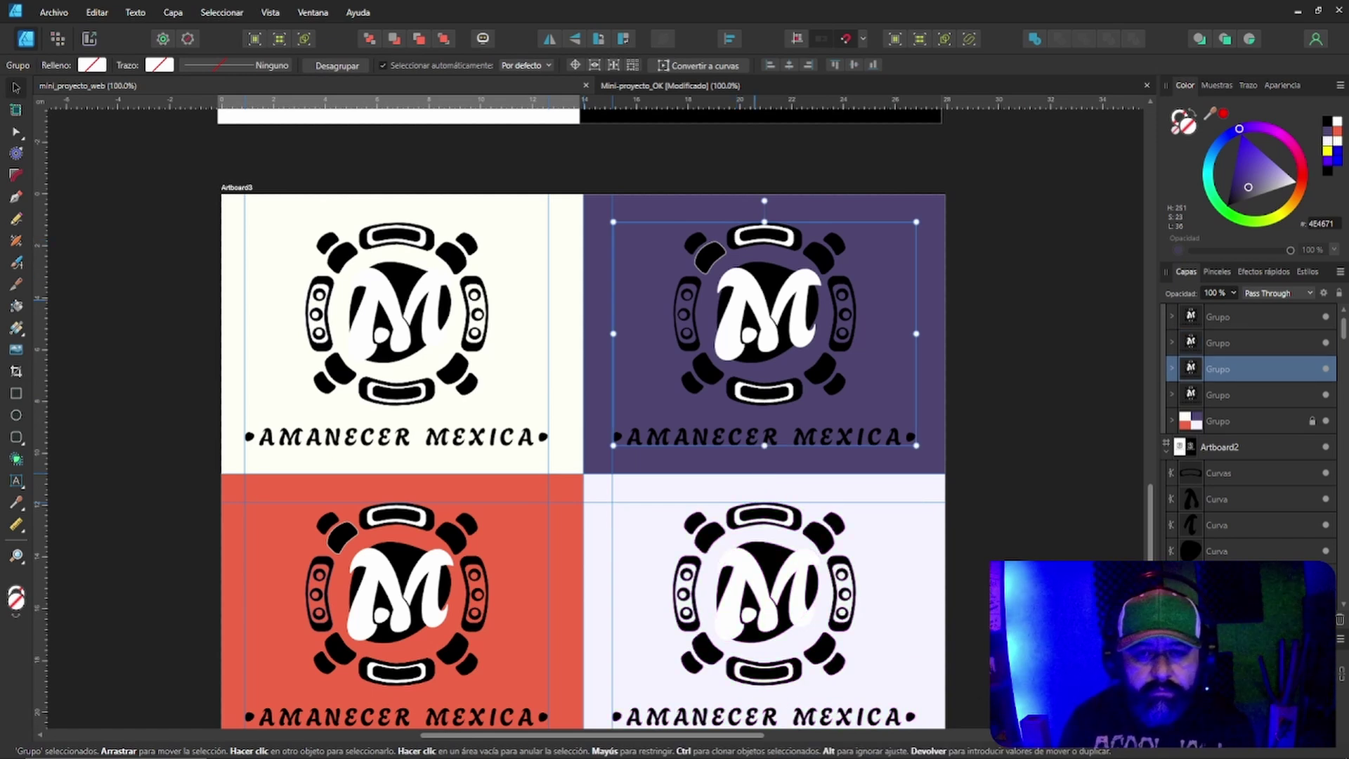
pyautogui.rightClick(754, 300)
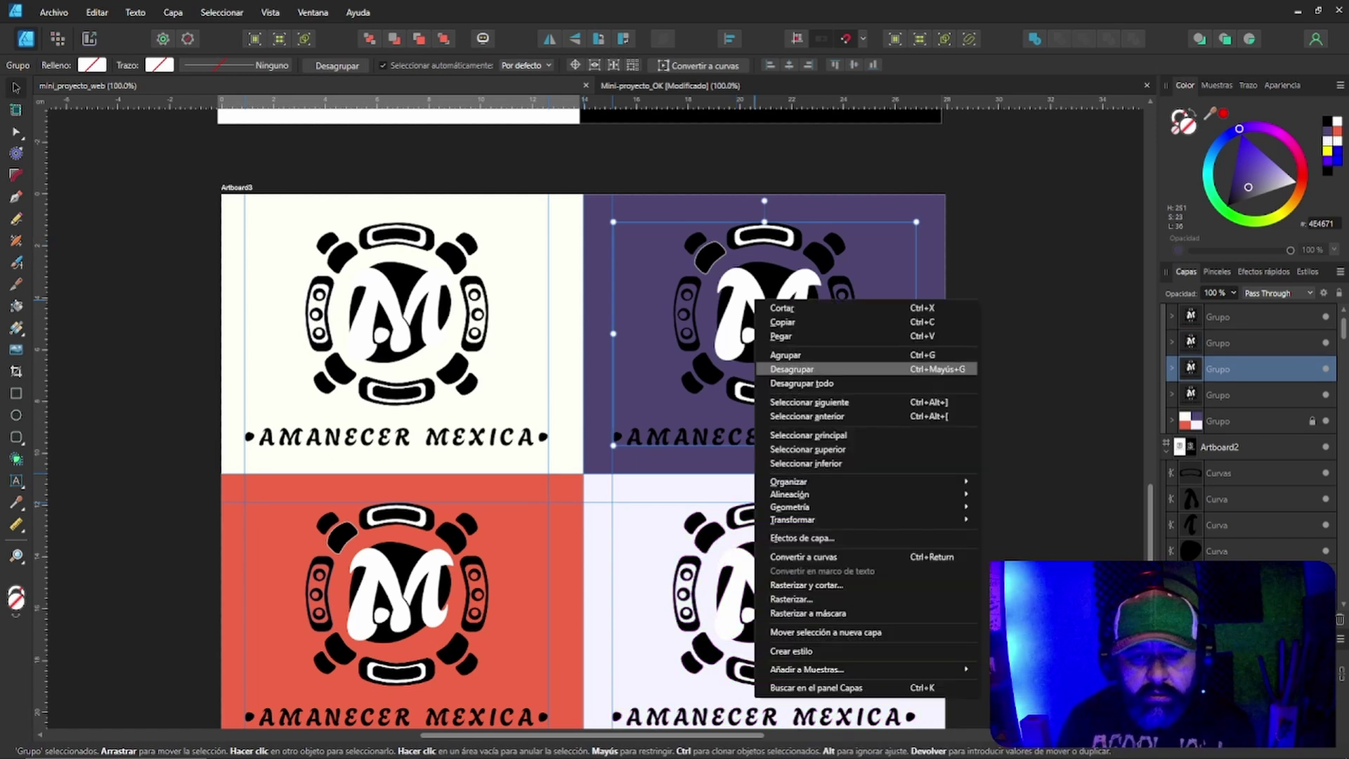
pyautogui.click(791, 369)
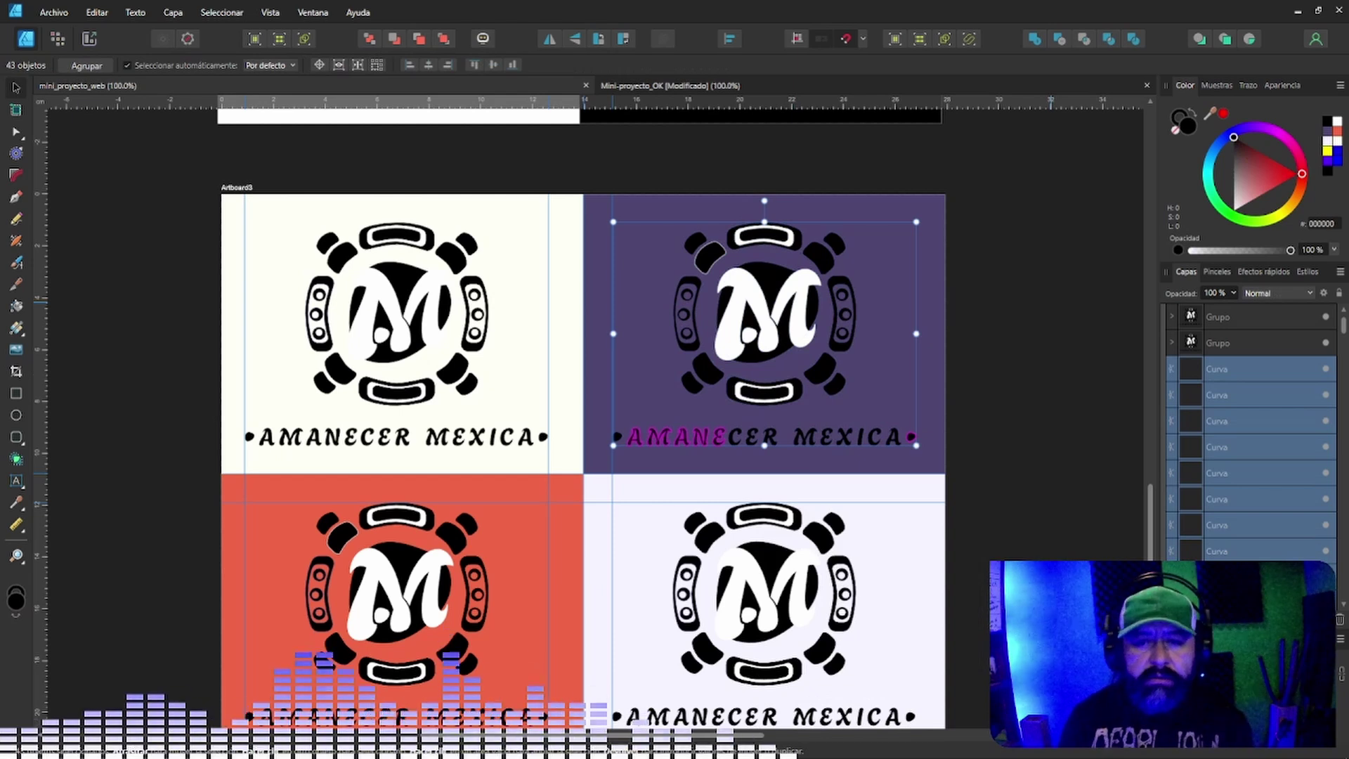
pyautogui.press('Escape')
# Remove the white stroke from the black upper-left segment of the purple quadrant's logo by setting its line style to none.
pyautogui.press('z')
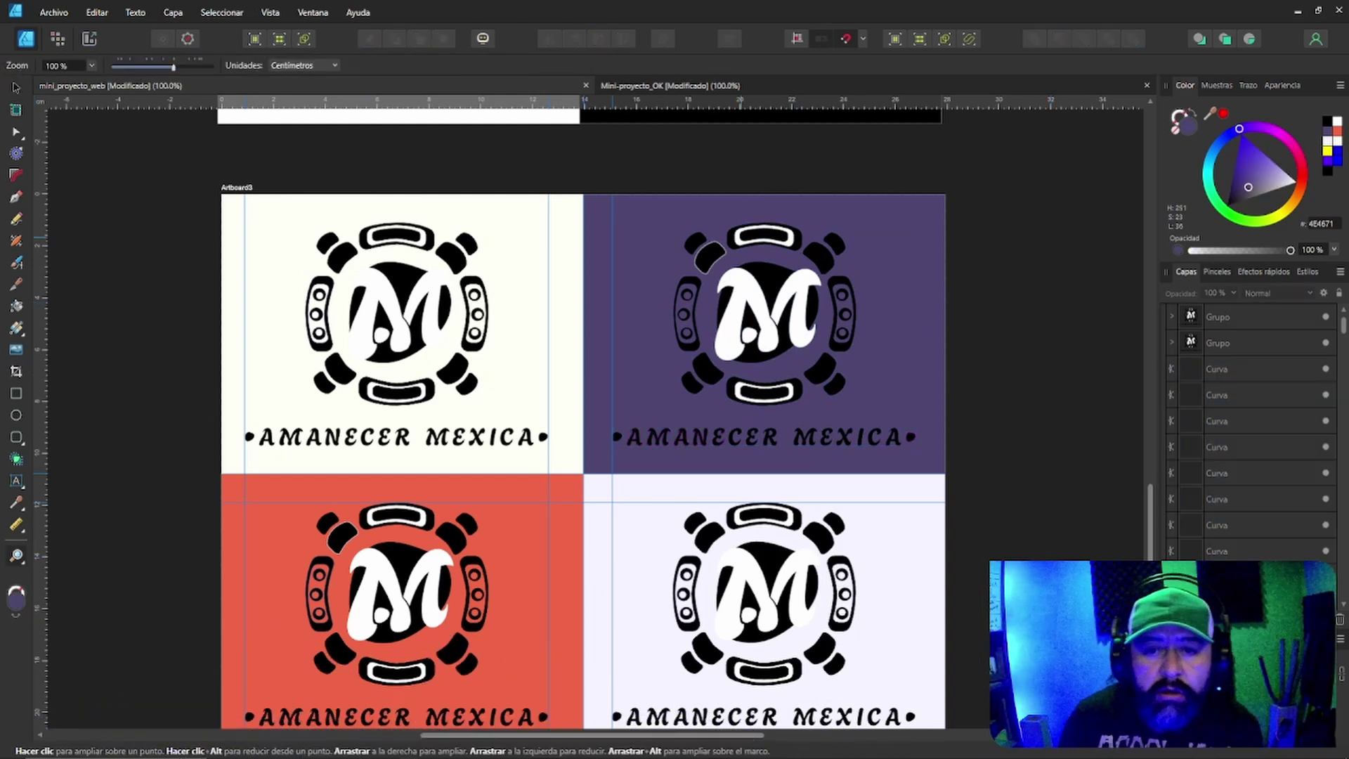
pyautogui.moveTo(720, 215); pyautogui.dragTo(766, 216)
pyautogui.scroll(2, 721, 218)
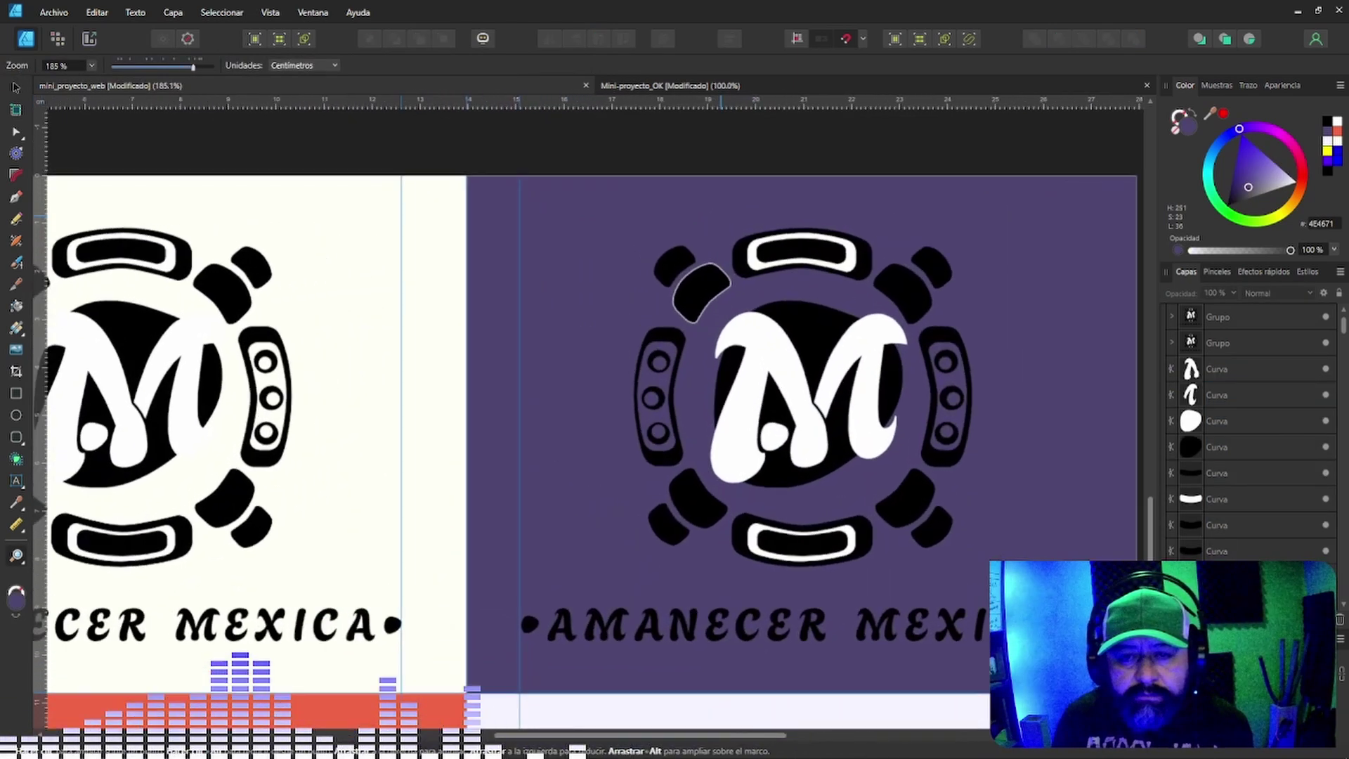
pyautogui.scroll(3, 753, 301)
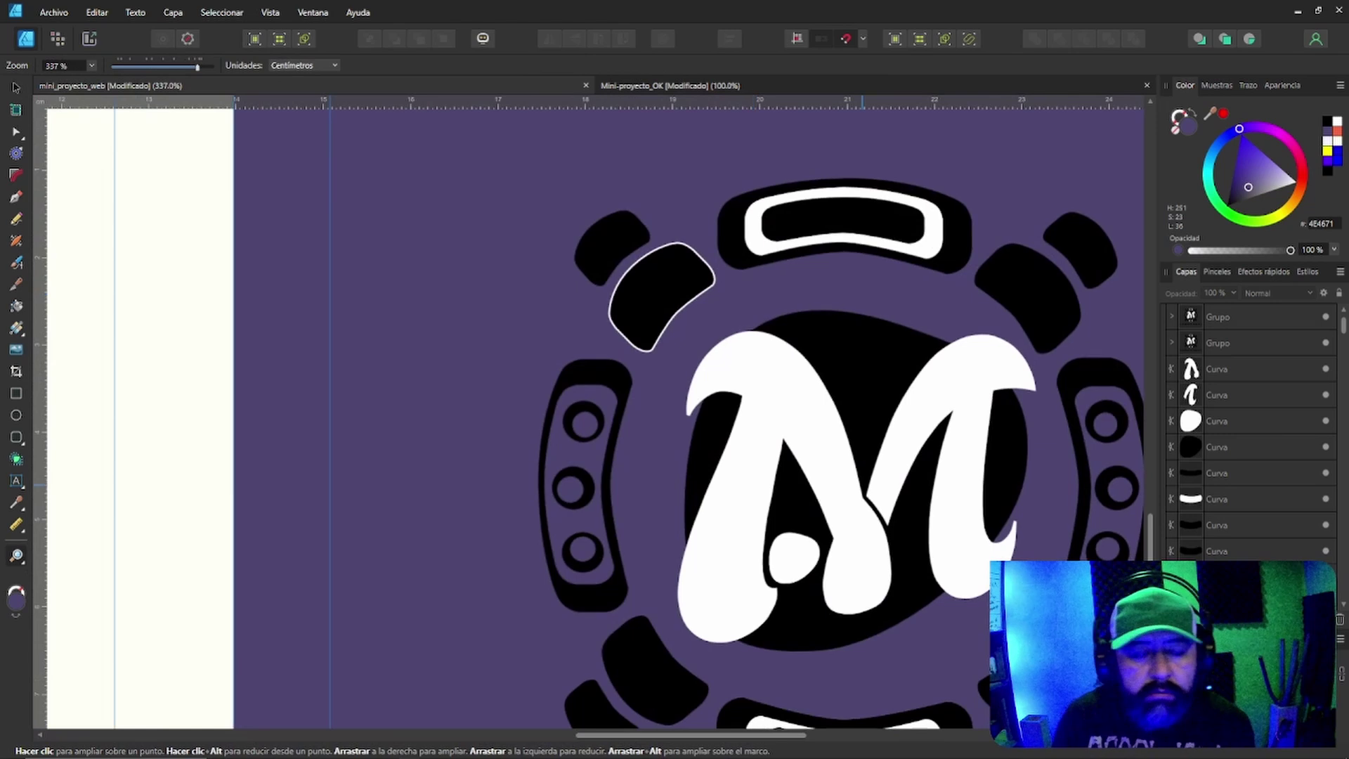
pyautogui.press('v')
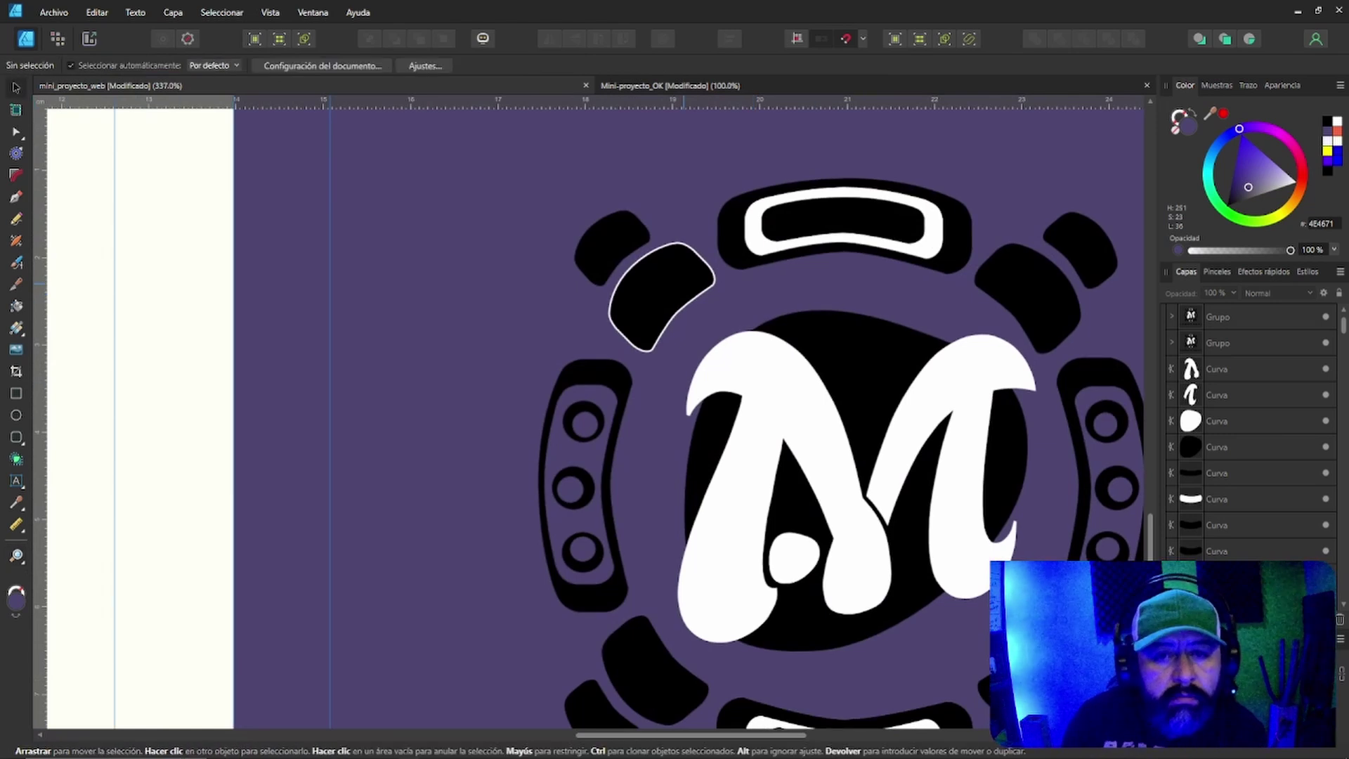
pyautogui.click(683, 284)
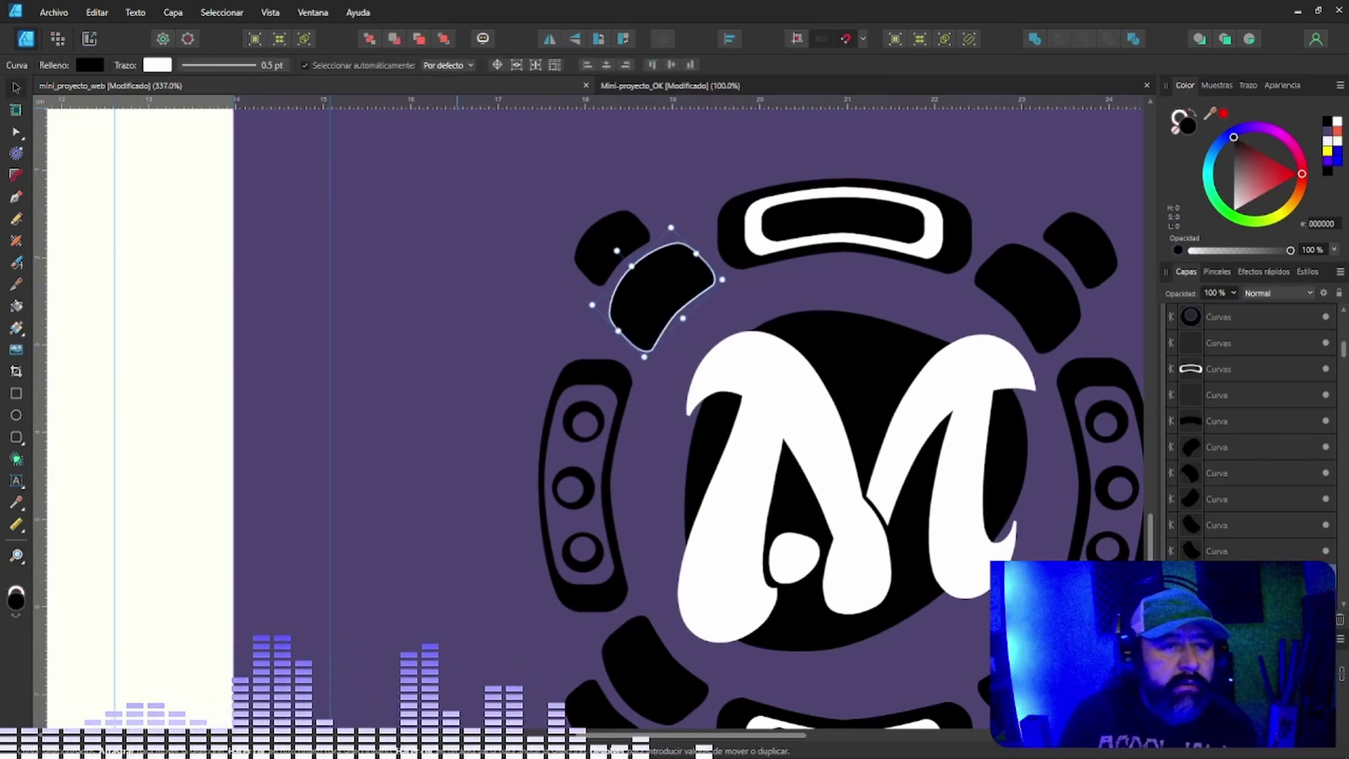
pyautogui.click(233, 65)
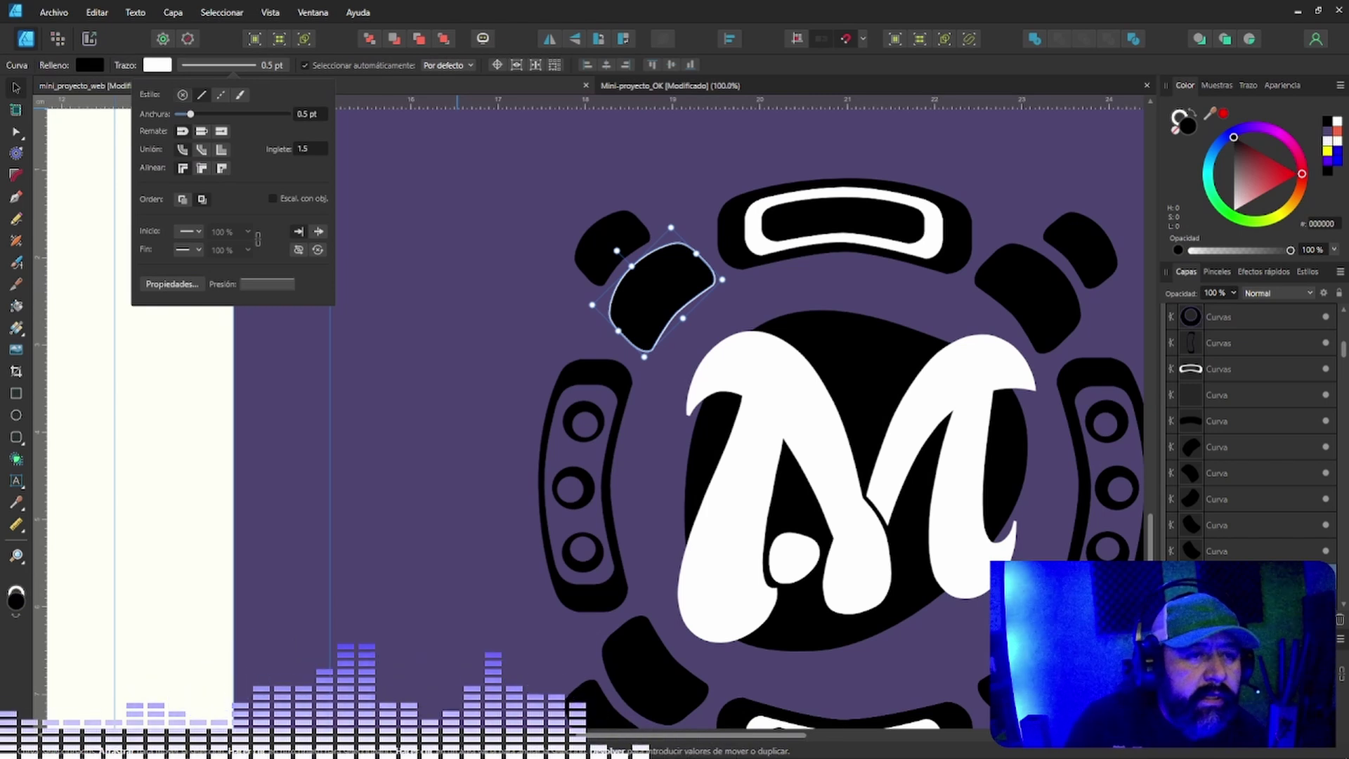
pyautogui.click(182, 94)
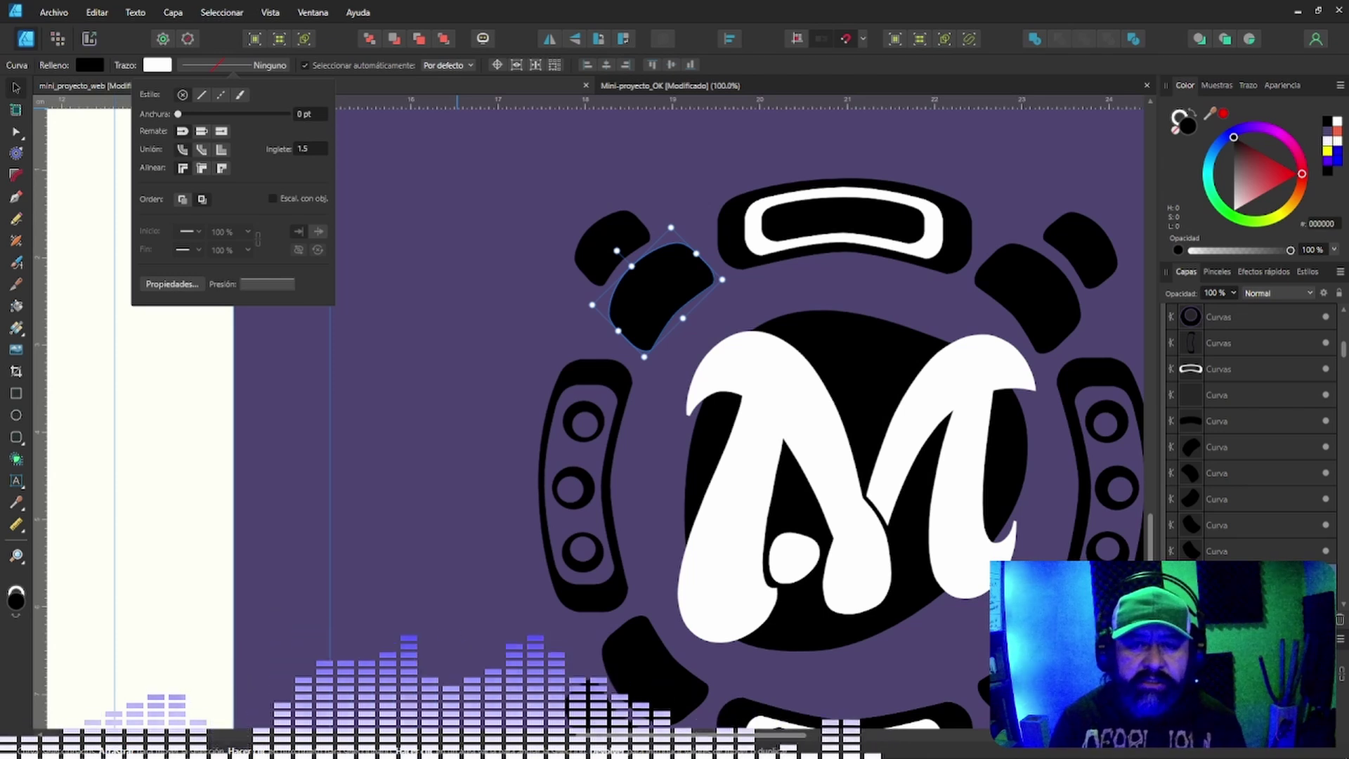
pyautogui.press('Escape')
pyautogui.press('Escape')
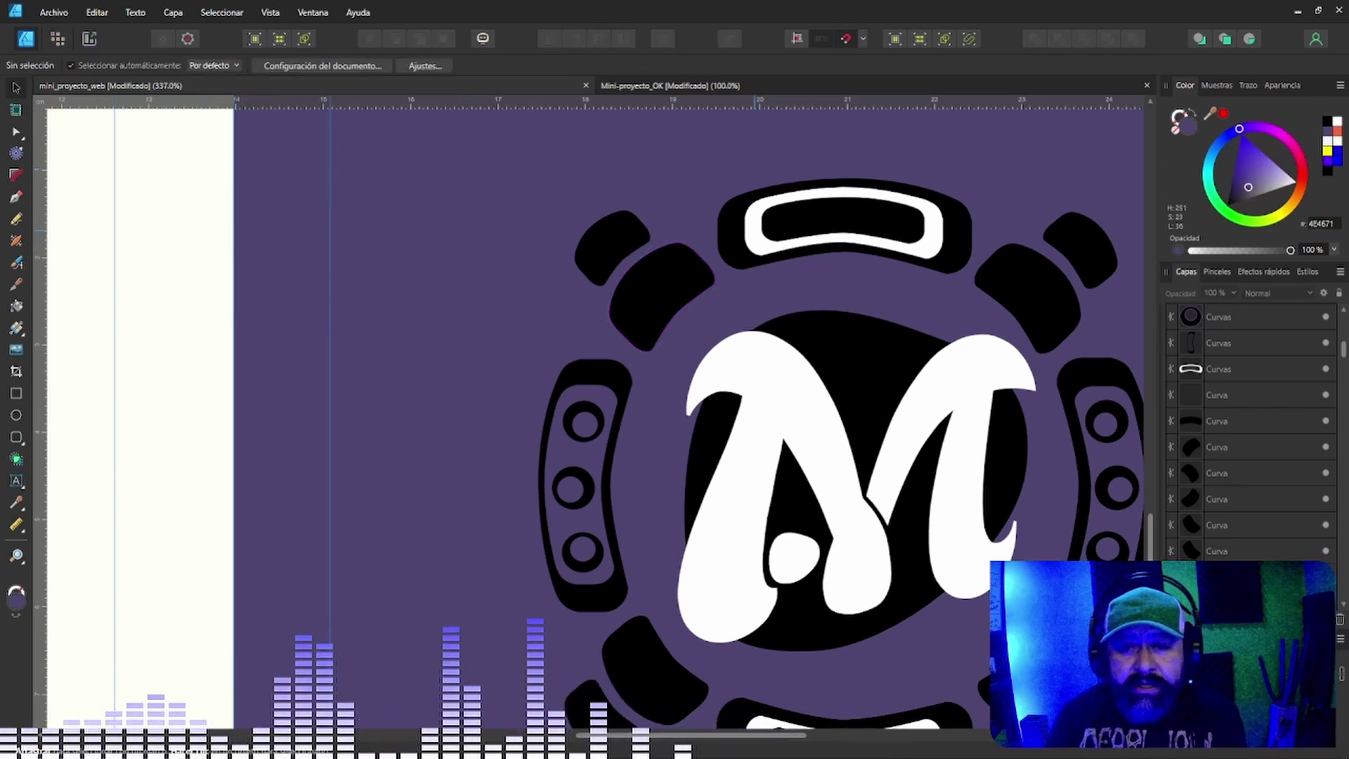
# Separate the white ring in the top segment of the purple quadrant's logo into individual curves and clear the selection.
pyautogui.click(843, 237)
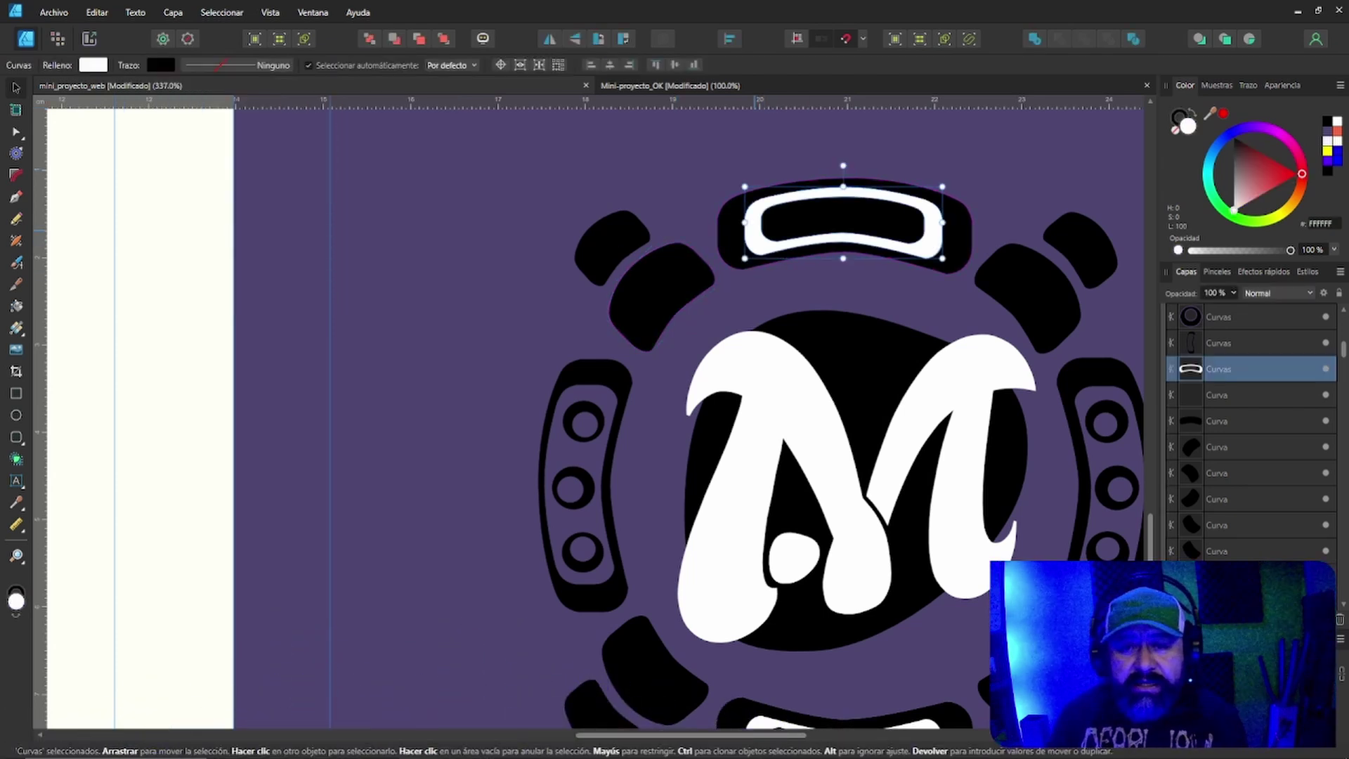
pyautogui.keyDown('shift'); pyautogui.click(733, 230); pyautogui.keyUp('shift')
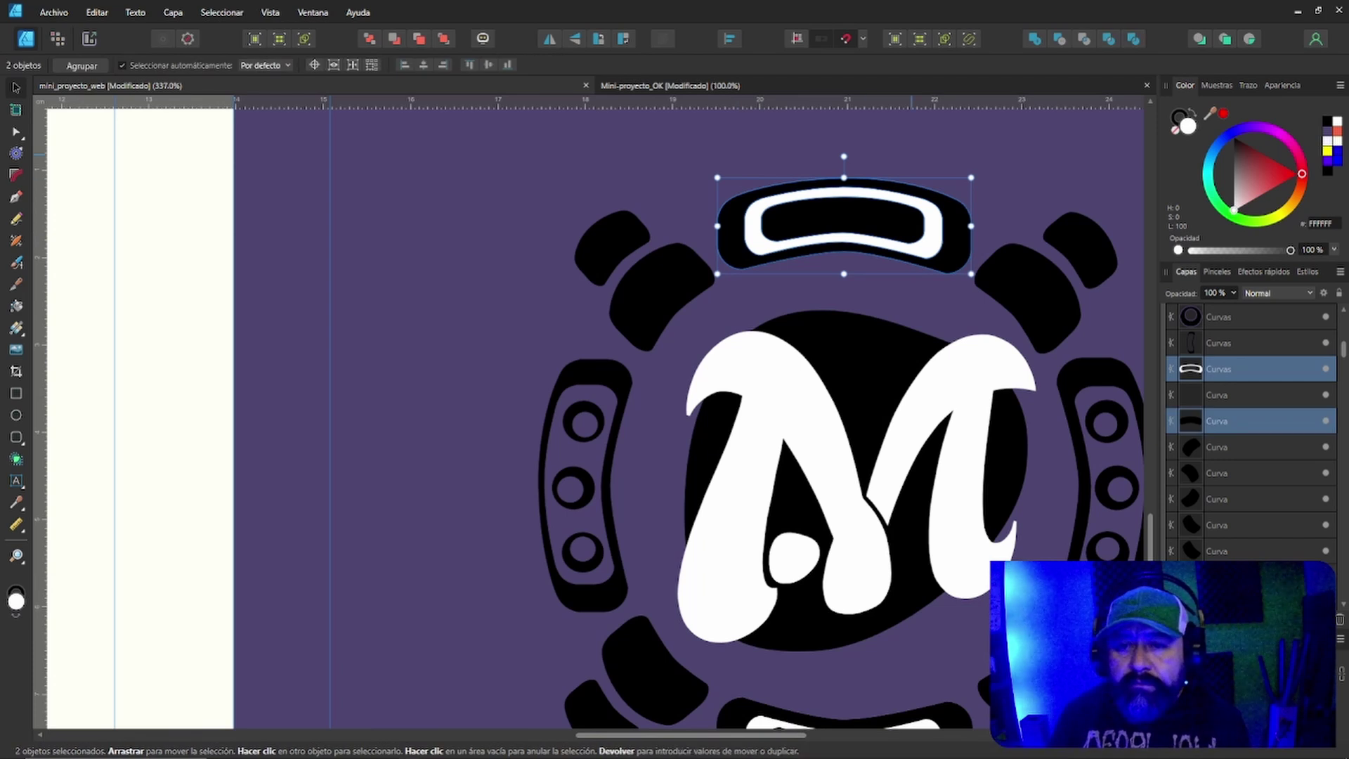
pyautogui.press('Return')
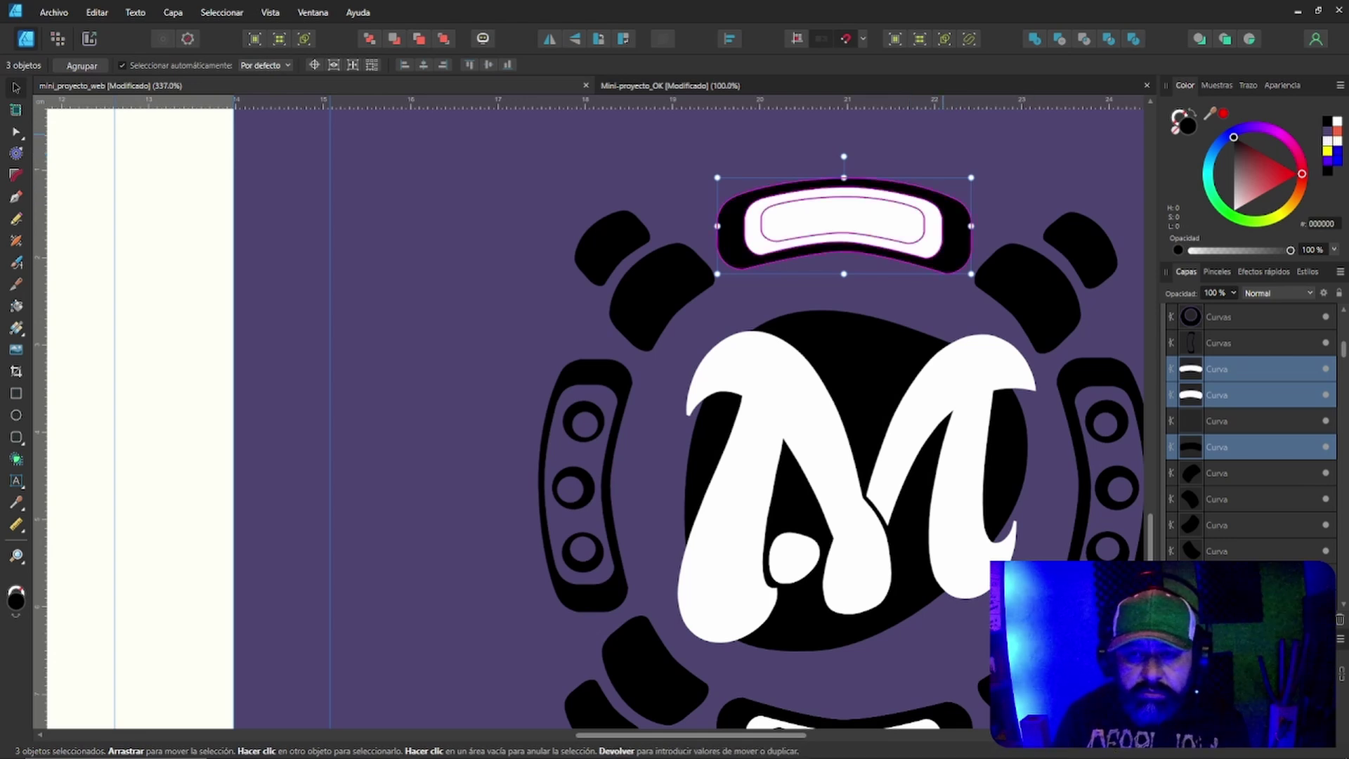
pyautogui.press('Escape')
# Try removing the fill of the larger white shape in the top segment, and undo the change.
pyautogui.click(933, 224)
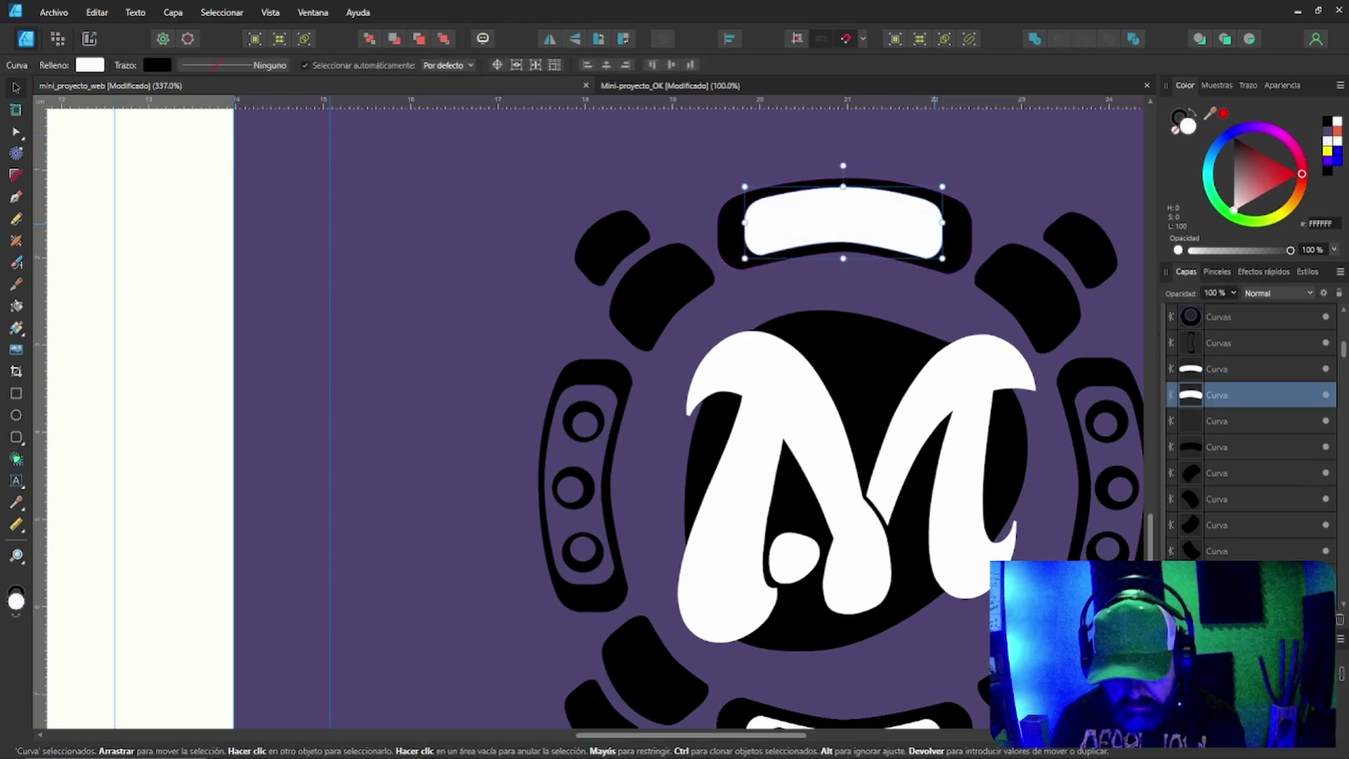
pyautogui.press('Delete')
pyautogui.click(1175, 128)
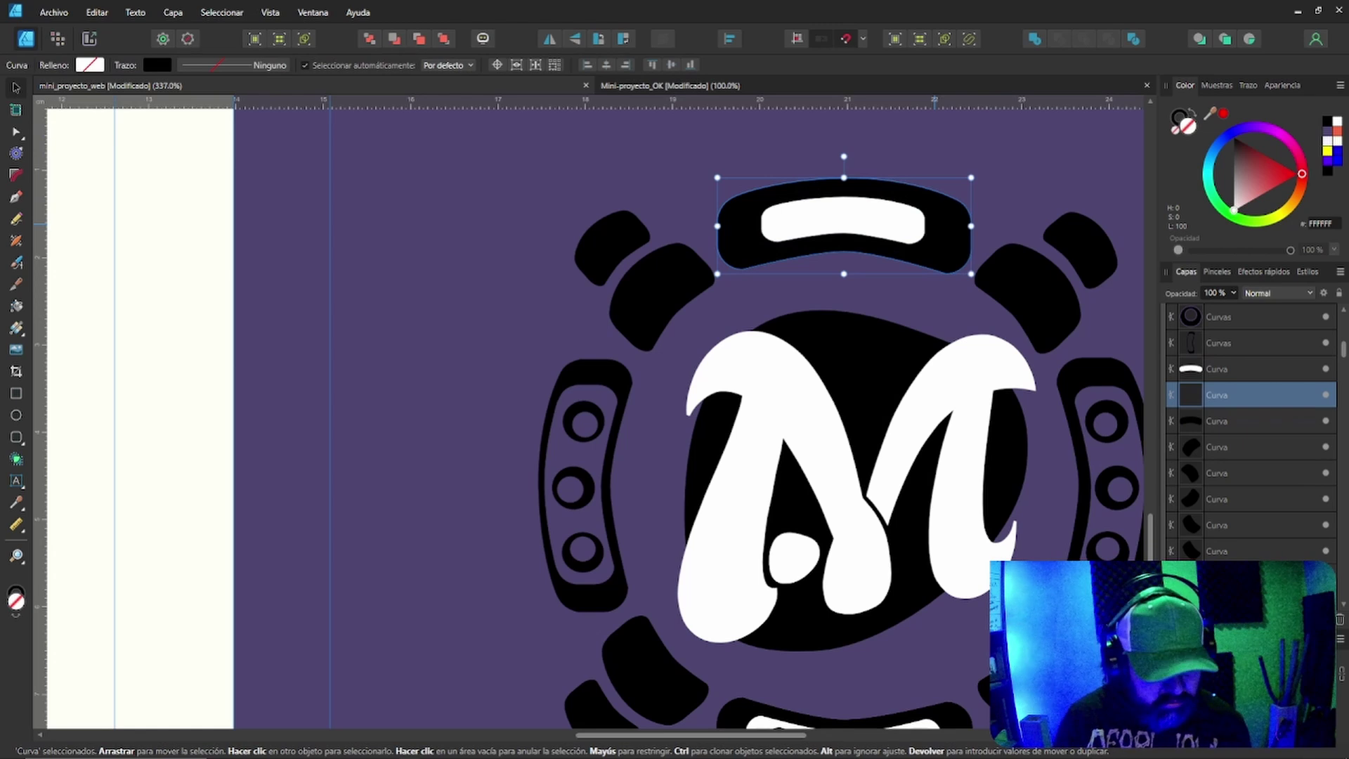
pyautogui.click(948, 223)
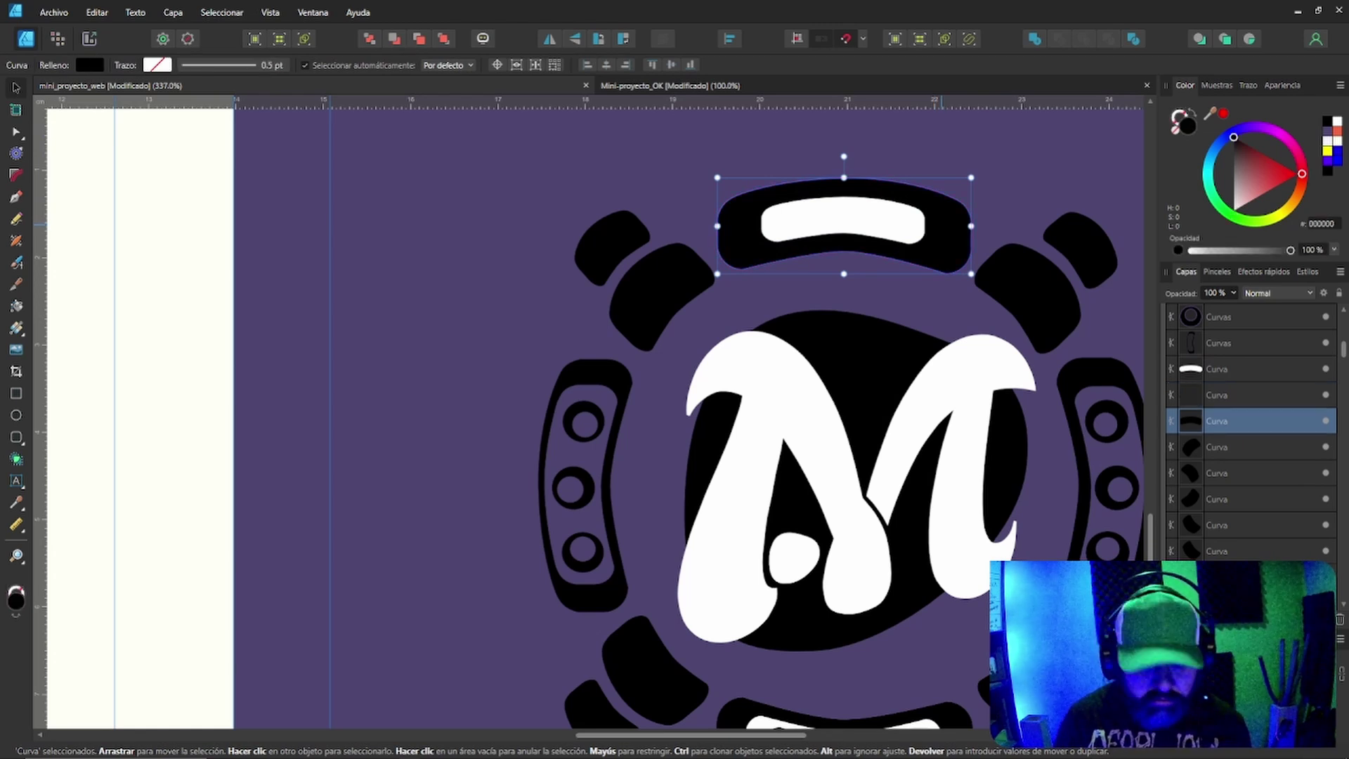
pyautogui.hotkey('ctrl', 'z')
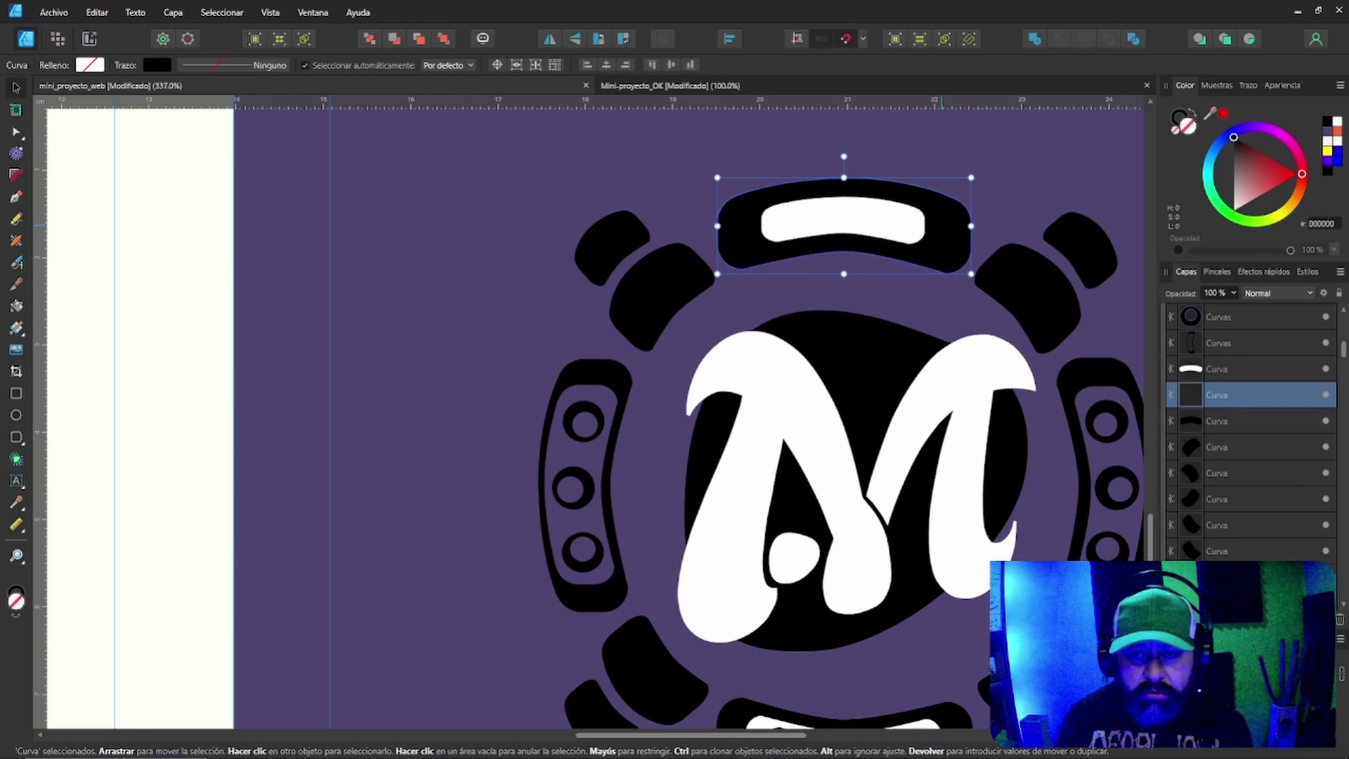
pyautogui.hotkey('ctrl', 'v')
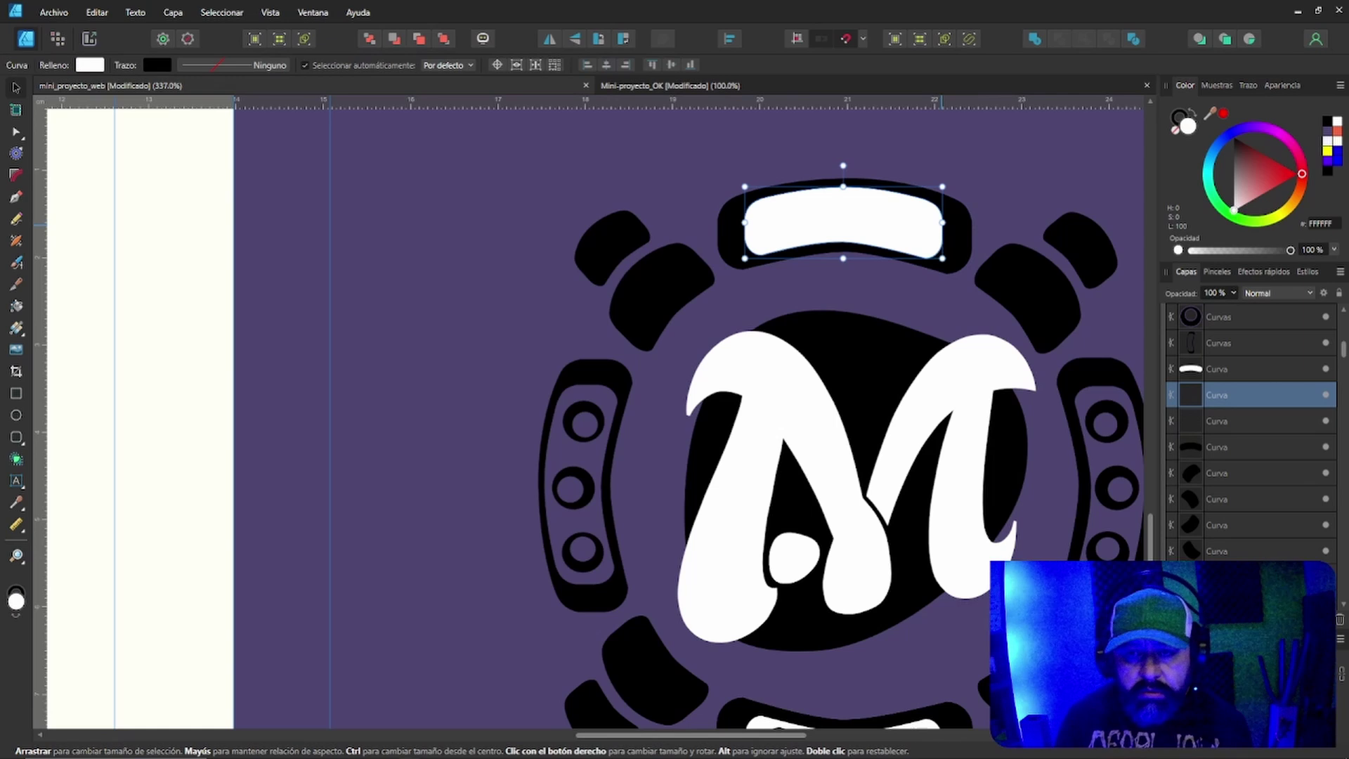
pyautogui.hotkey('ctrl', 'd')
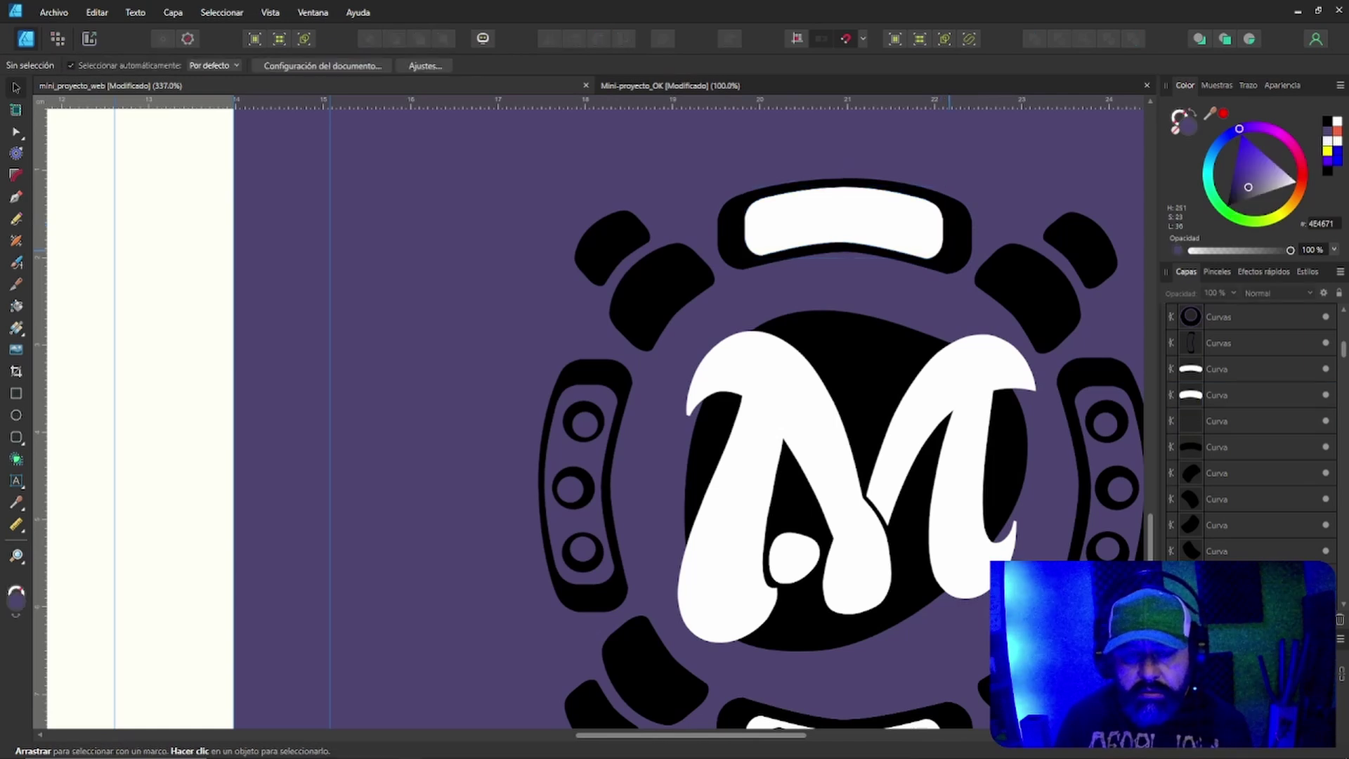
pyautogui.hotkey('ctrl', 'z')
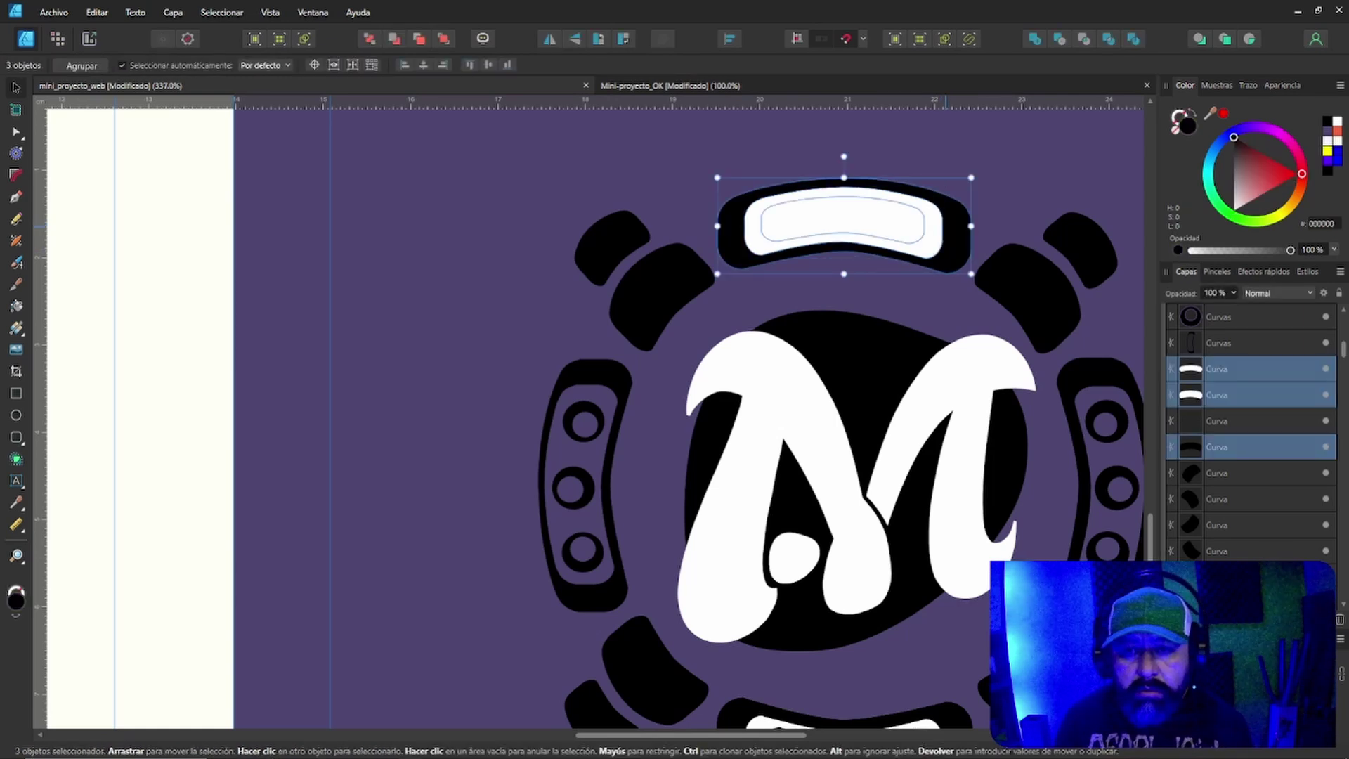
pyautogui.hotkey('ctrl', 'd')
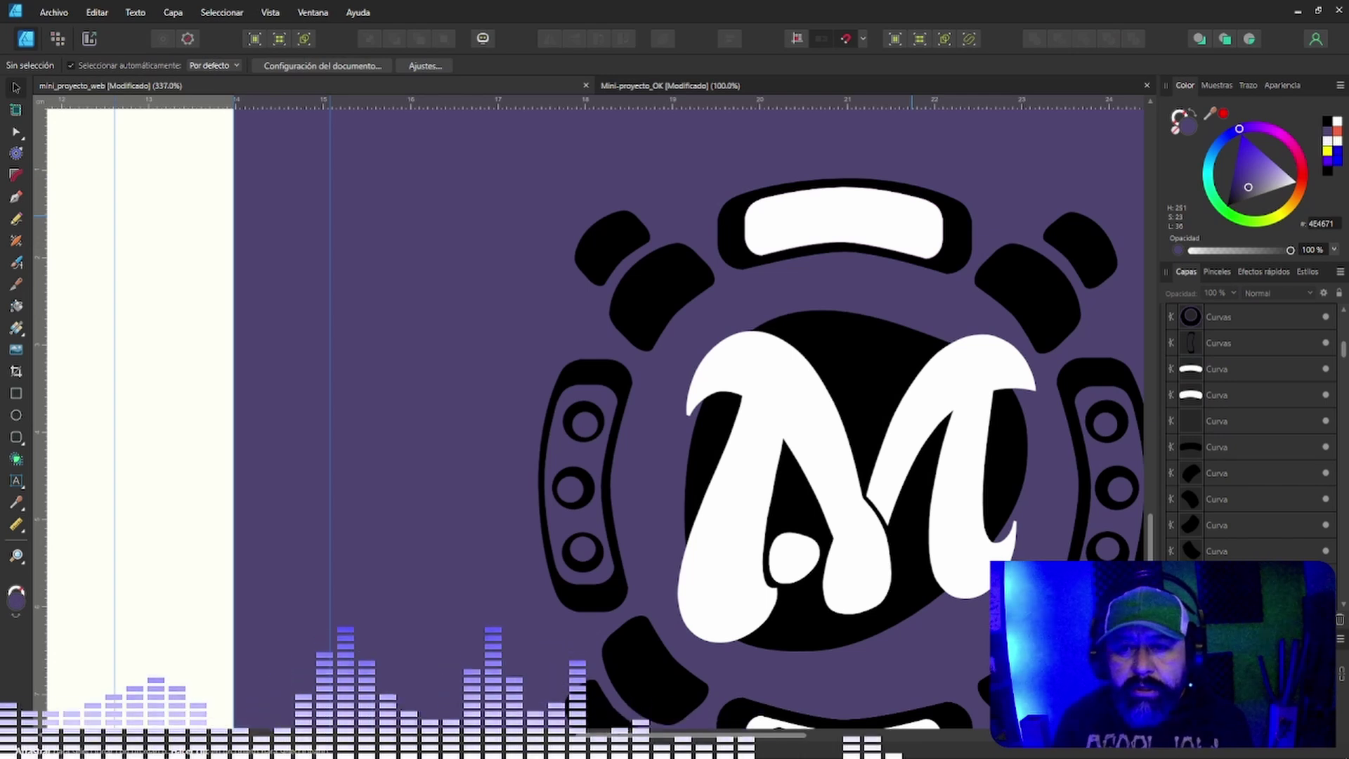
pyautogui.click(842, 224)
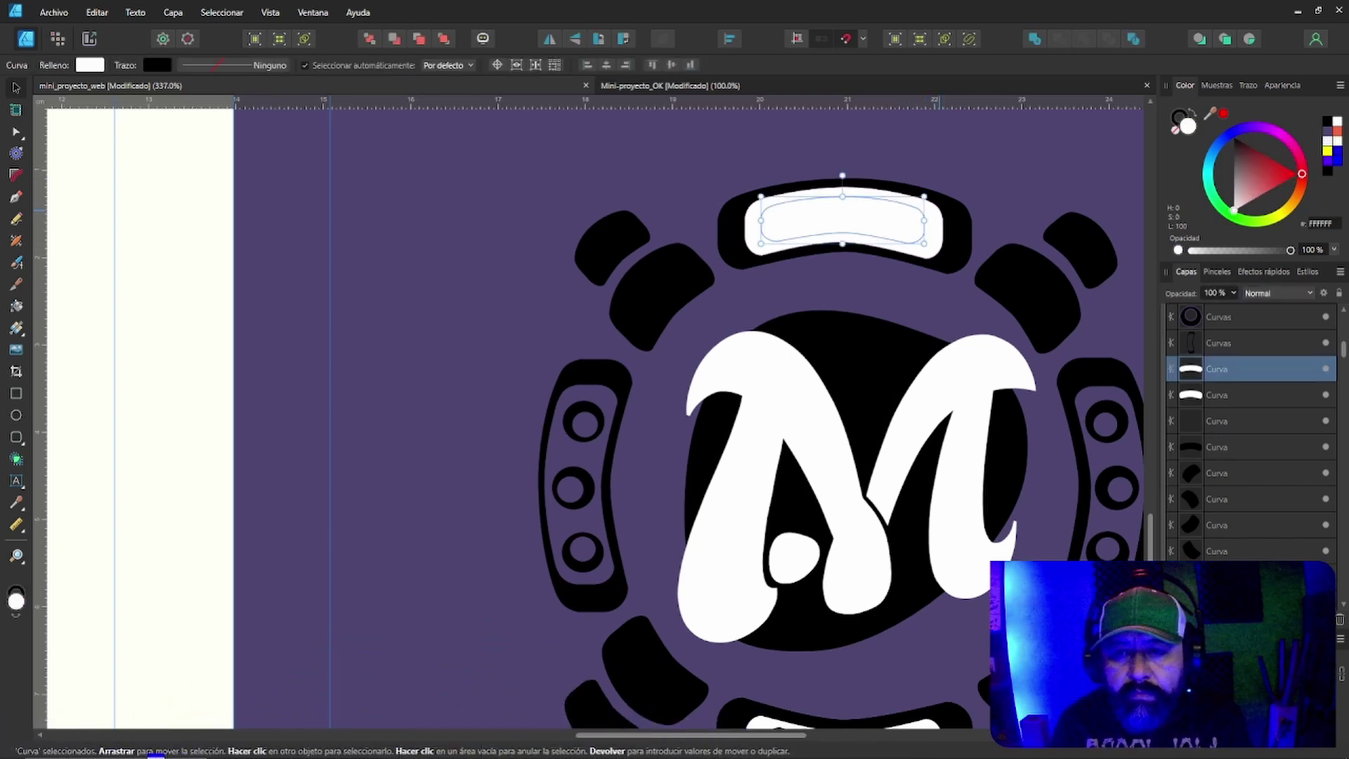
pyautogui.click(937, 210)
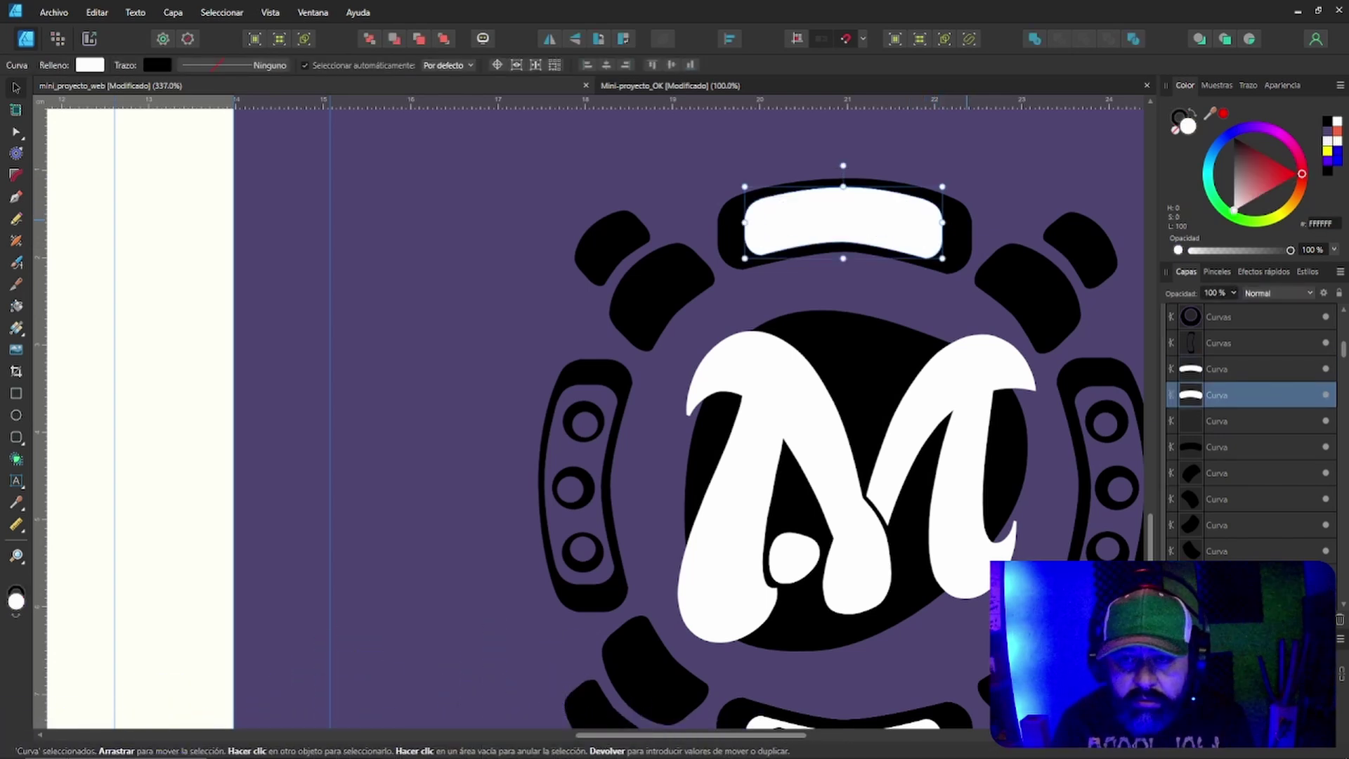
pyautogui.keyDown('shift'); pyautogui.click(967, 219); pyautogui.keyUp('shift')
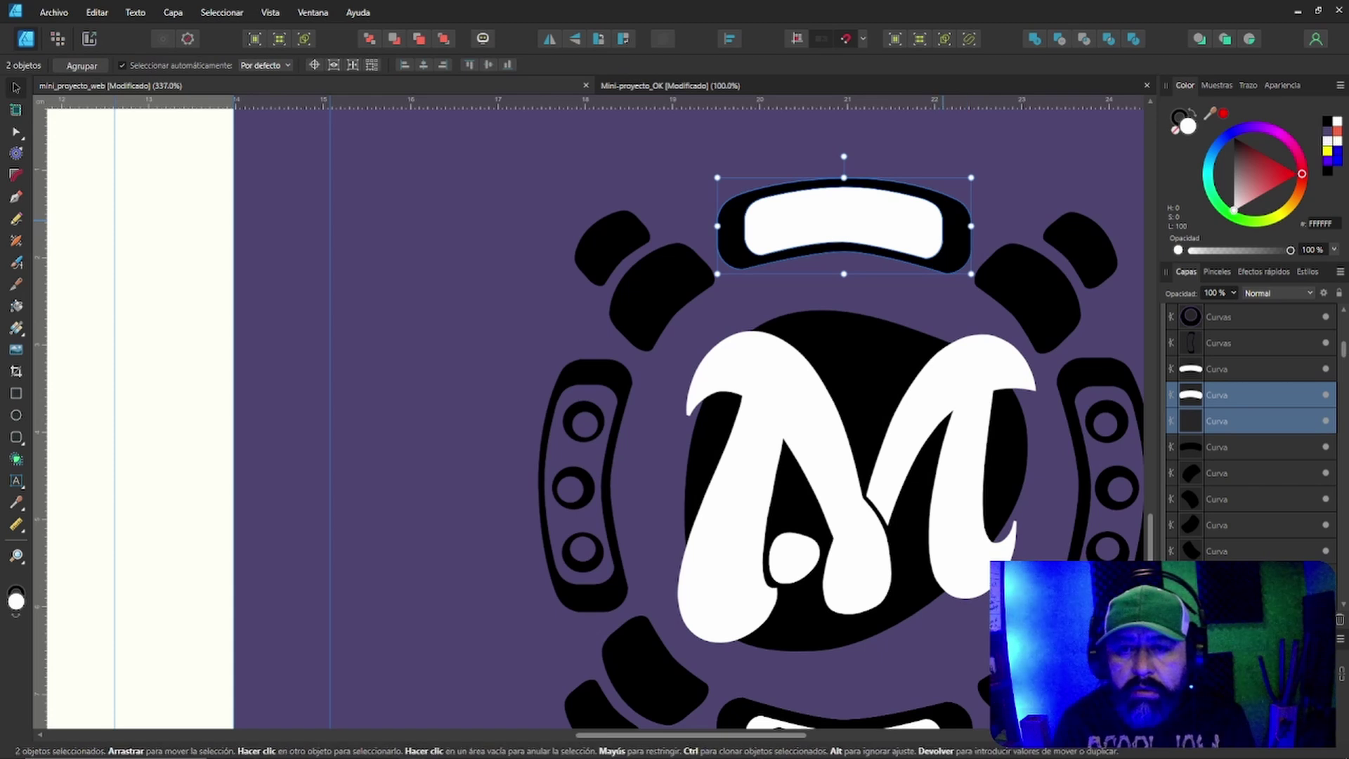
pyautogui.click(919, 217)
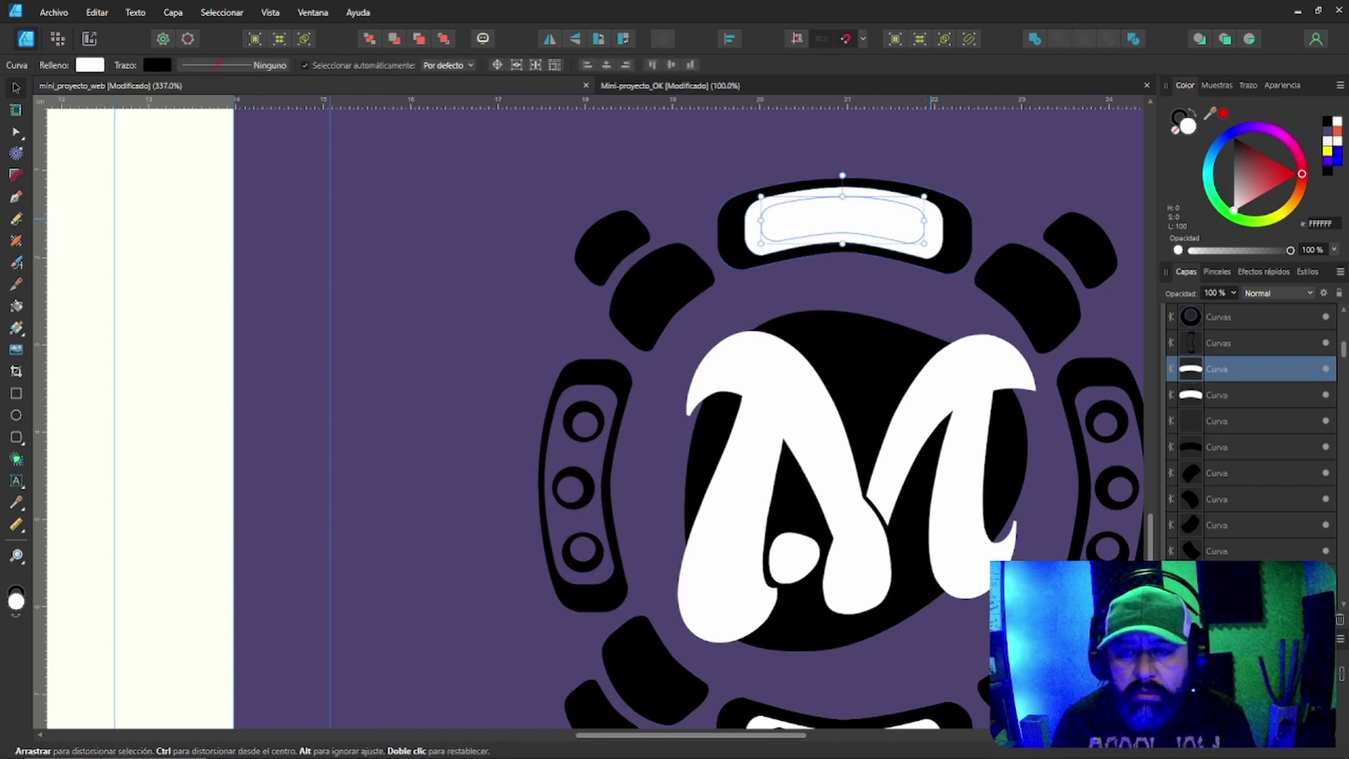
pyautogui.click(985, 154)
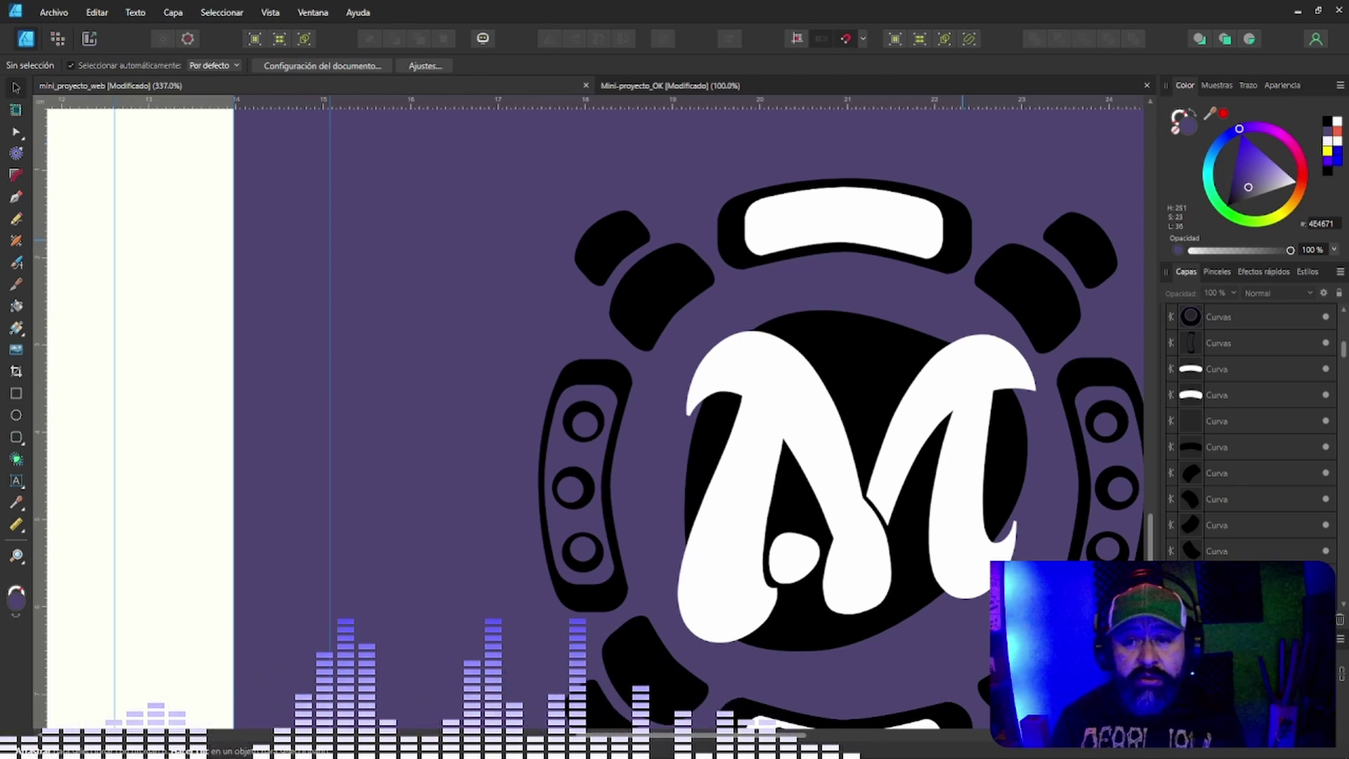
pyautogui.click(935, 239)
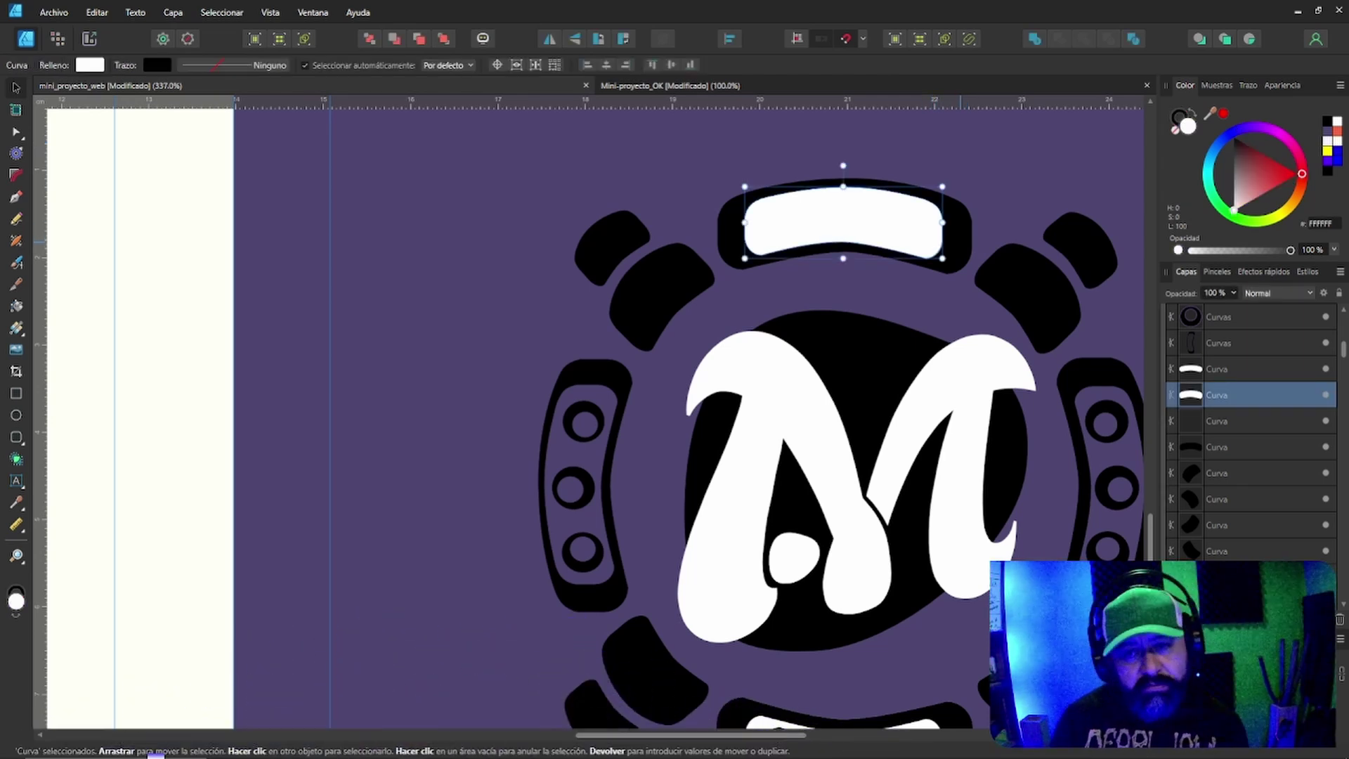
pyautogui.keyDown('shift'); pyautogui.click(960, 242); pyautogui.keyUp('shift')
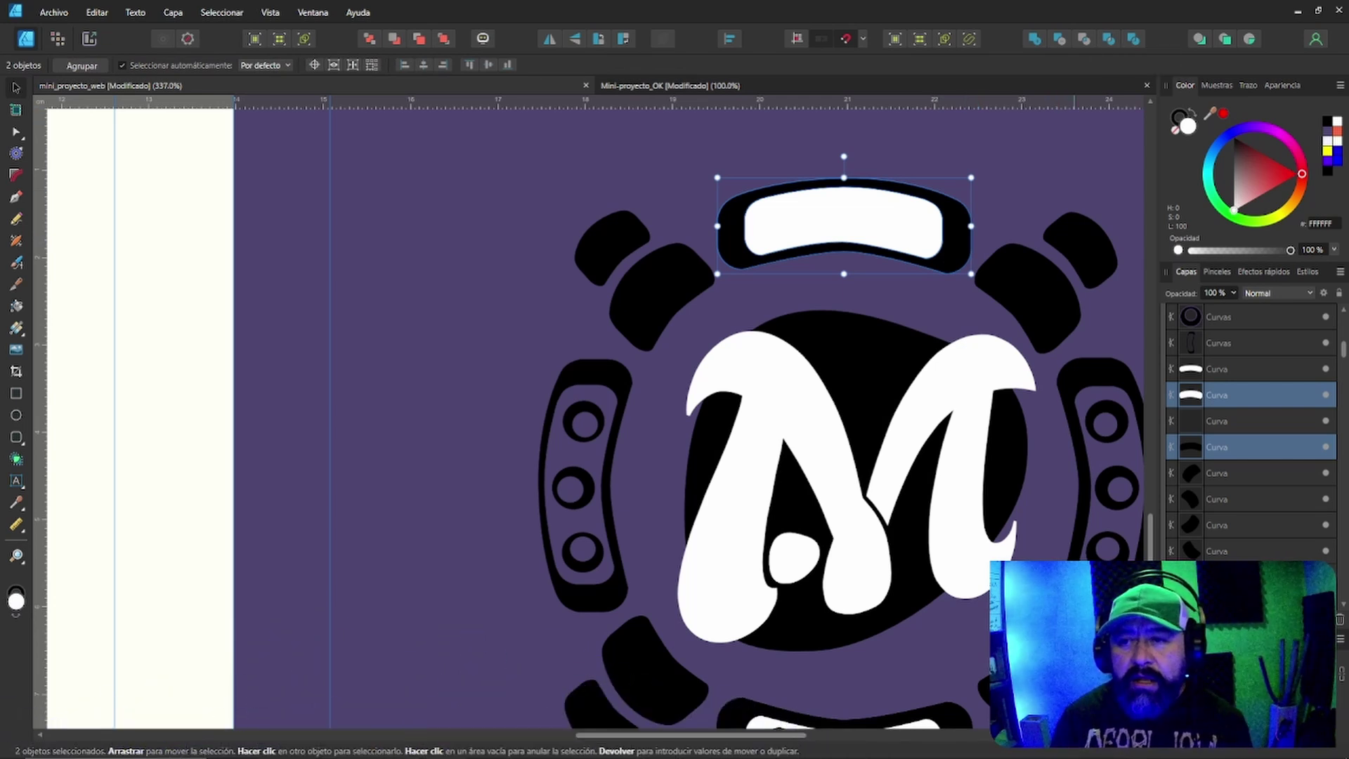
pyautogui.hotkey('shift', 'x')
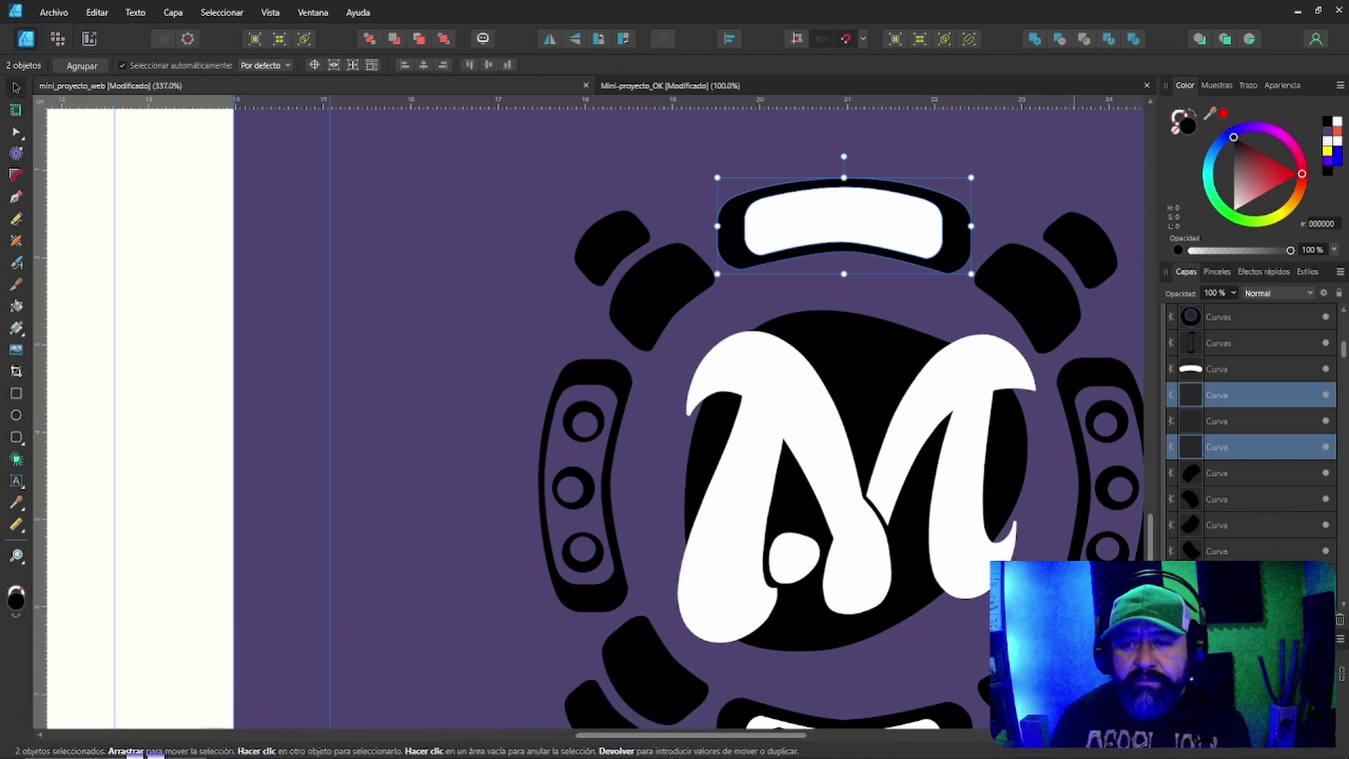
pyautogui.press('Escape')
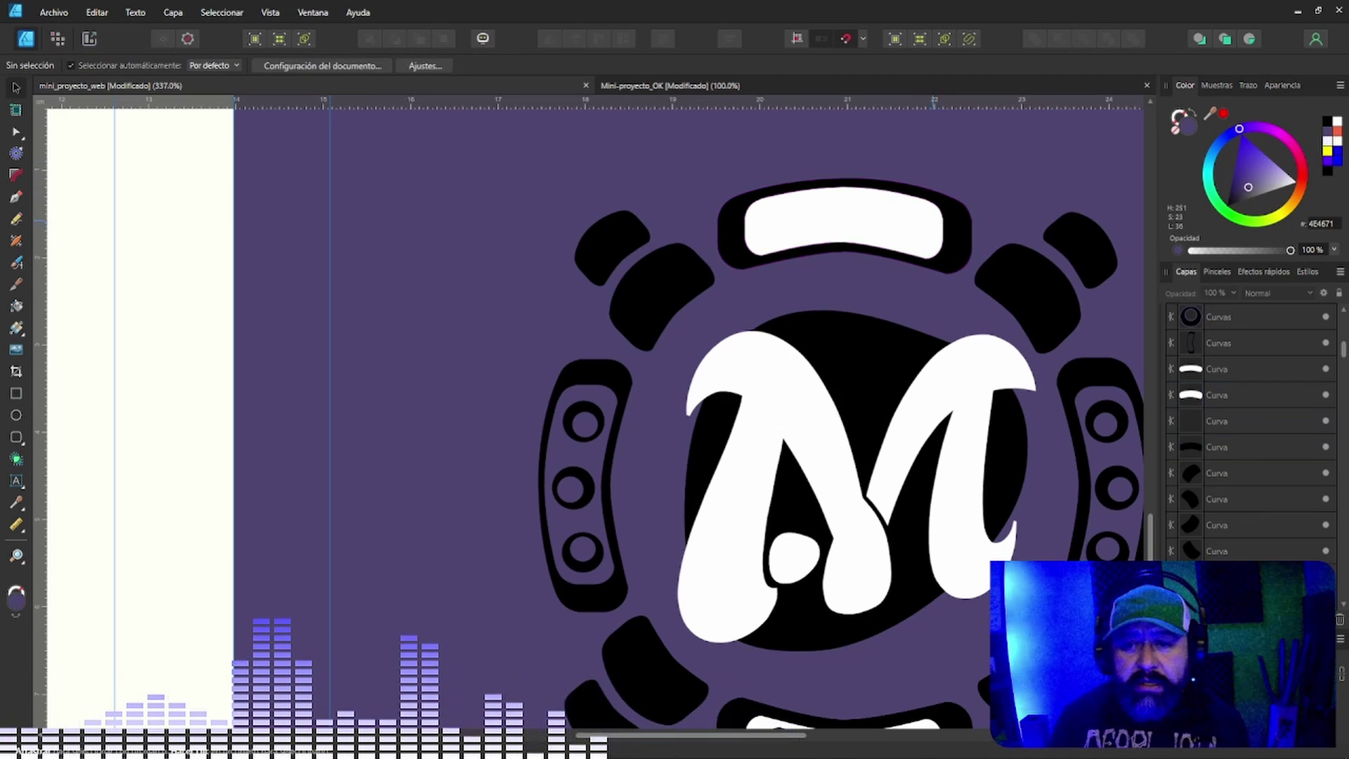
# Try shifting the larger white shape out of the top segment, and undo the move.
pyautogui.click(937, 211)
pyautogui.press('Up')
pyautogui.press('Up')
pyautogui.press('Up')
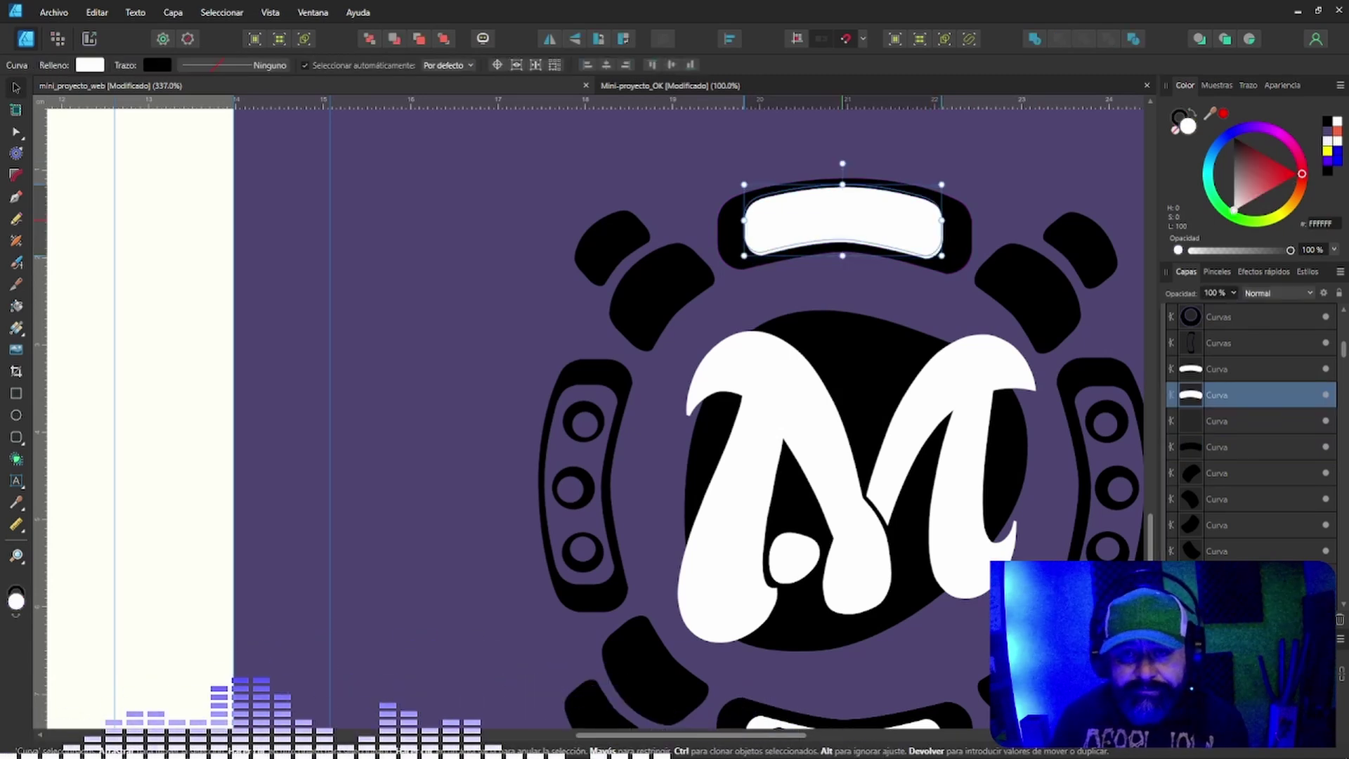
pyautogui.moveTo(842, 219); pyautogui.dragTo(570, 190)
pyautogui.hotkey('ctrl', 'z')
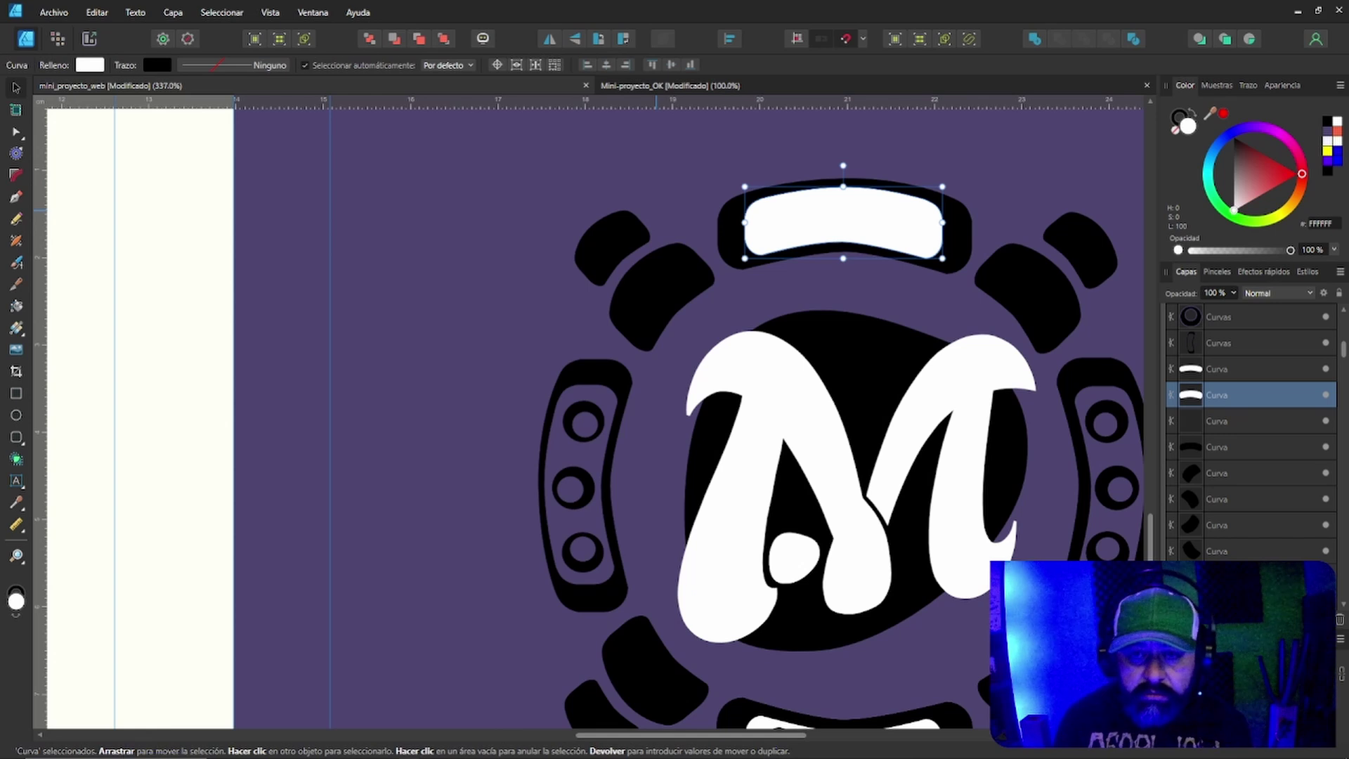
# Cut the larger white shape out of the top black segment with the Xor operation and clear the selection.
pyautogui.keyDown('shift'); pyautogui.click(728, 255); pyautogui.keyUp('shift')
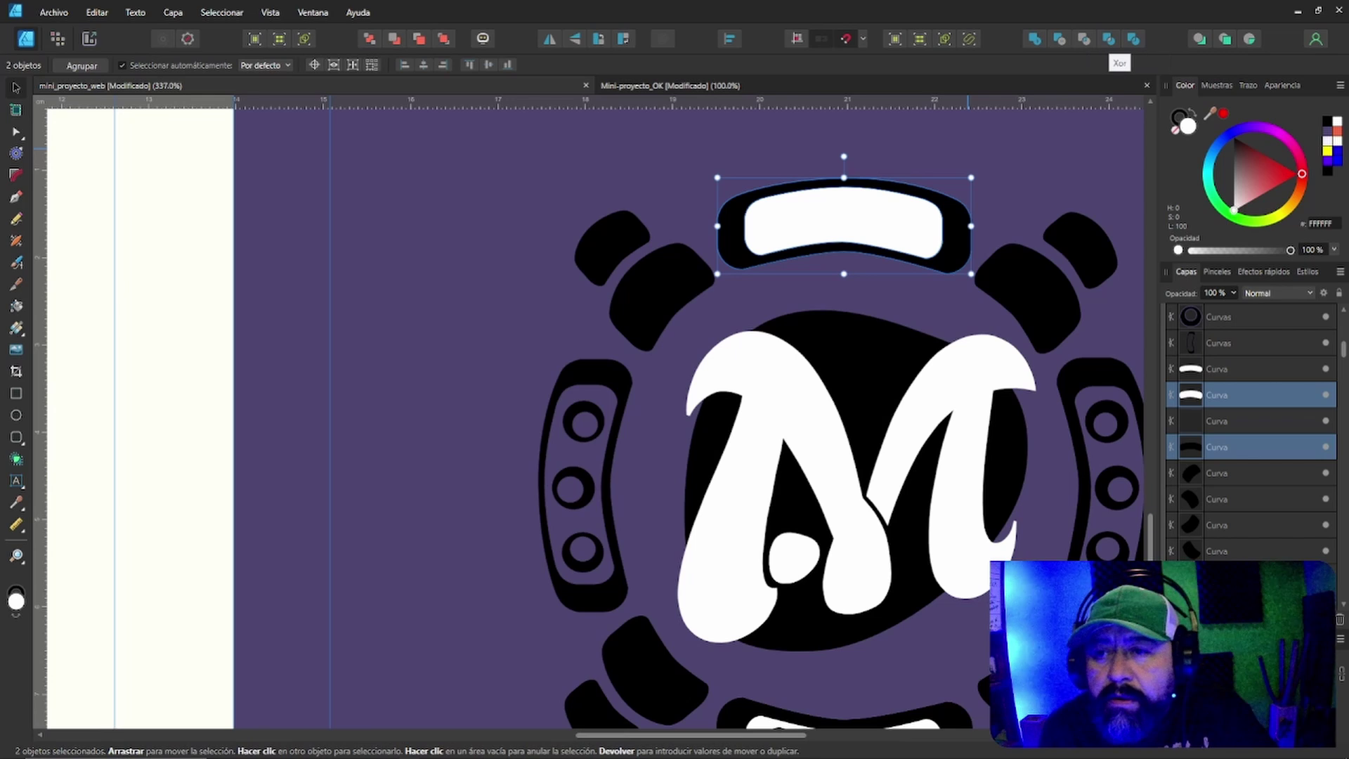
pyautogui.click(1108, 39)
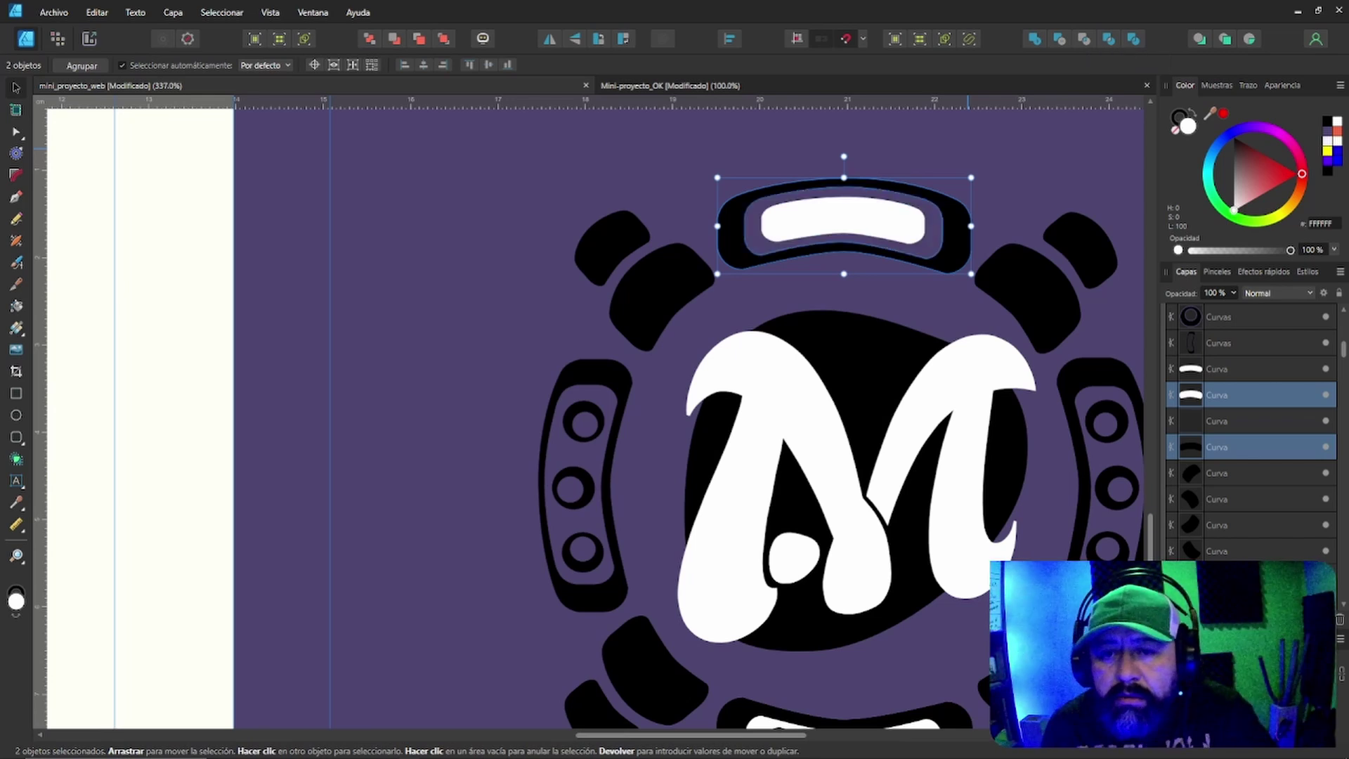
pyautogui.click(1014, 169)
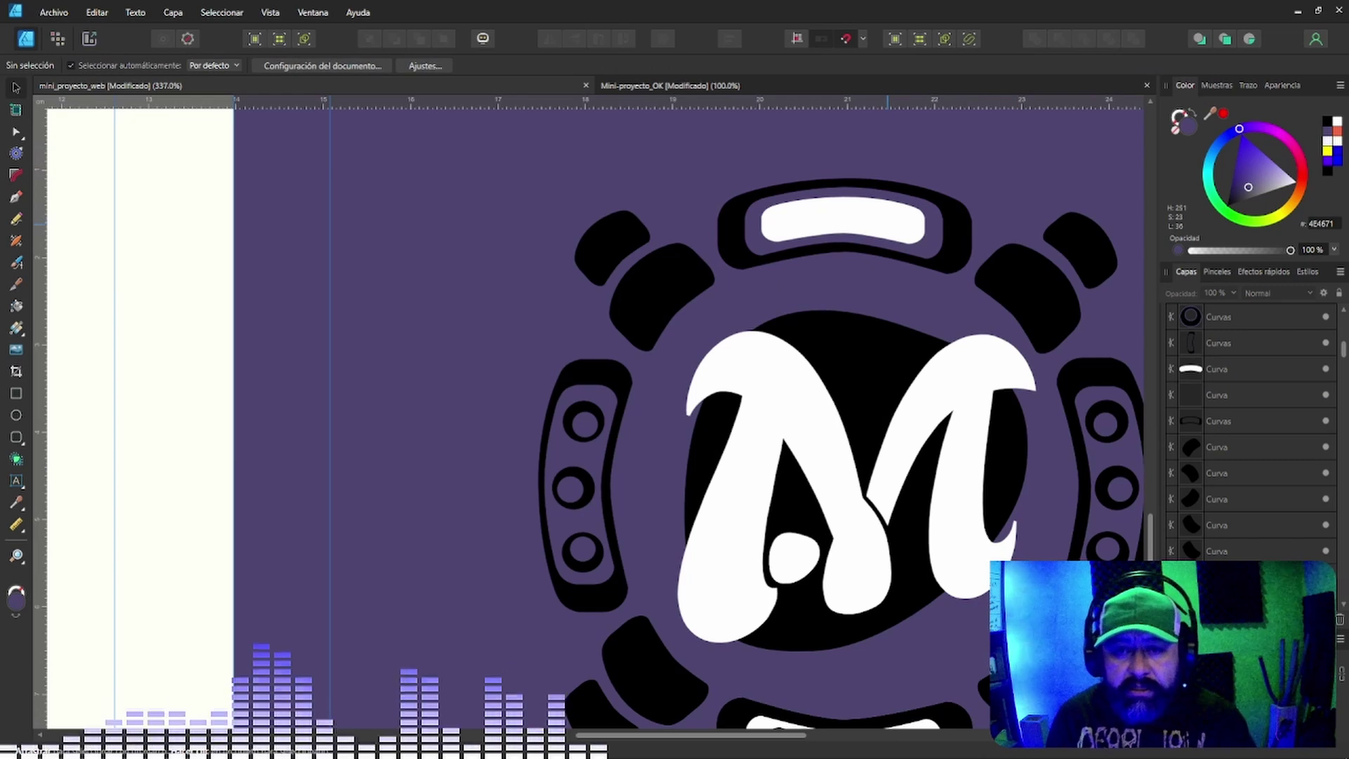
# Fill the remaining inner white shape of the top segment with black and deselect it.
pyautogui.click(888, 220)
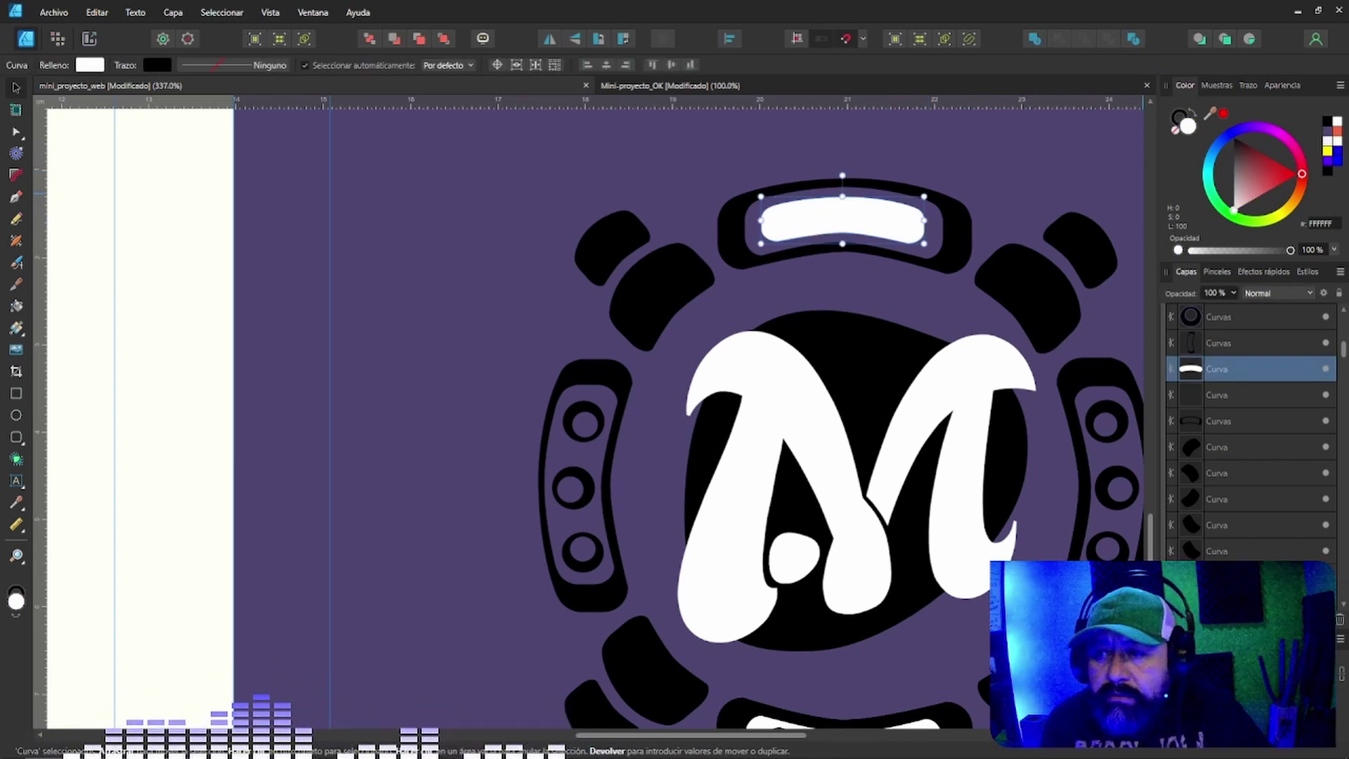
pyautogui.hotkey('shift', 'x')
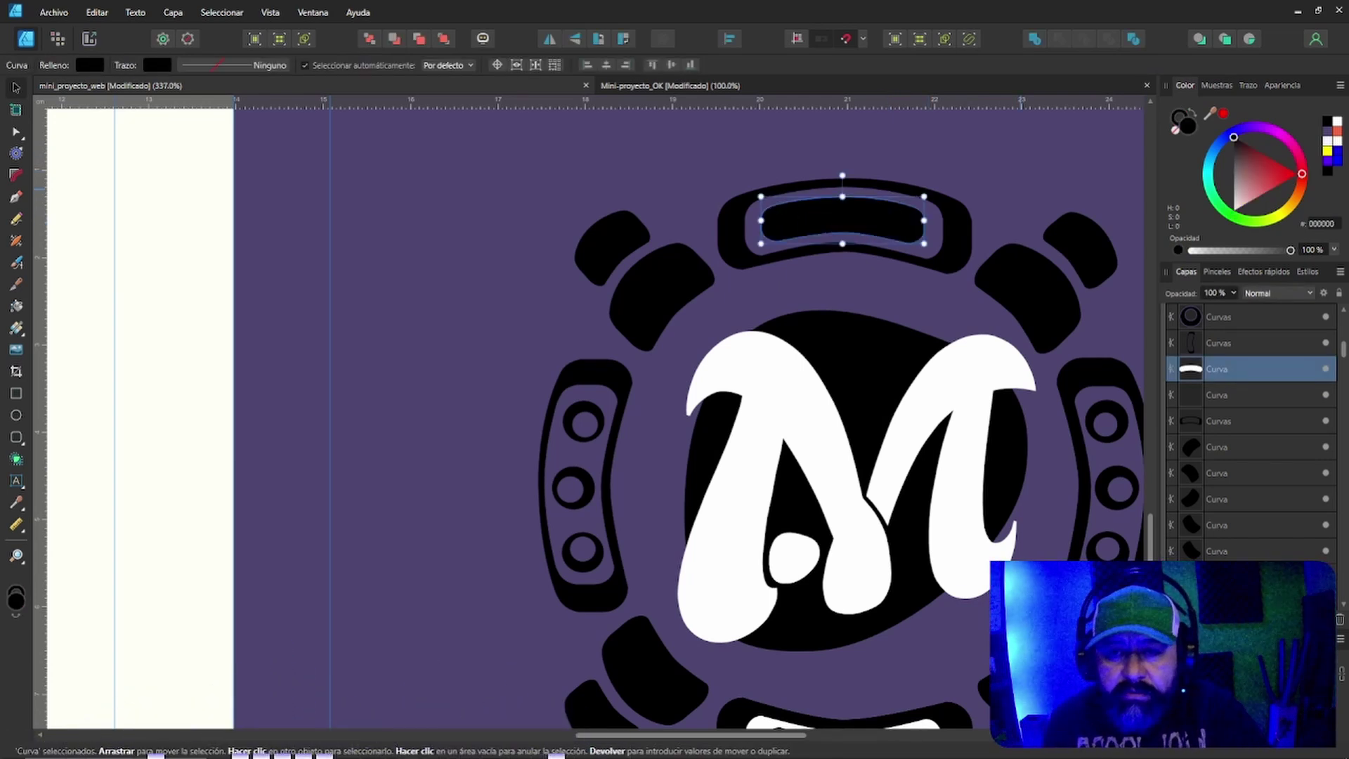
pyautogui.press('Escape')
# Combine the white shape and the black segment at the bottom of the purple quadrant's logo with the Xor operation.
pyautogui.scroll(-3, 929, 606)
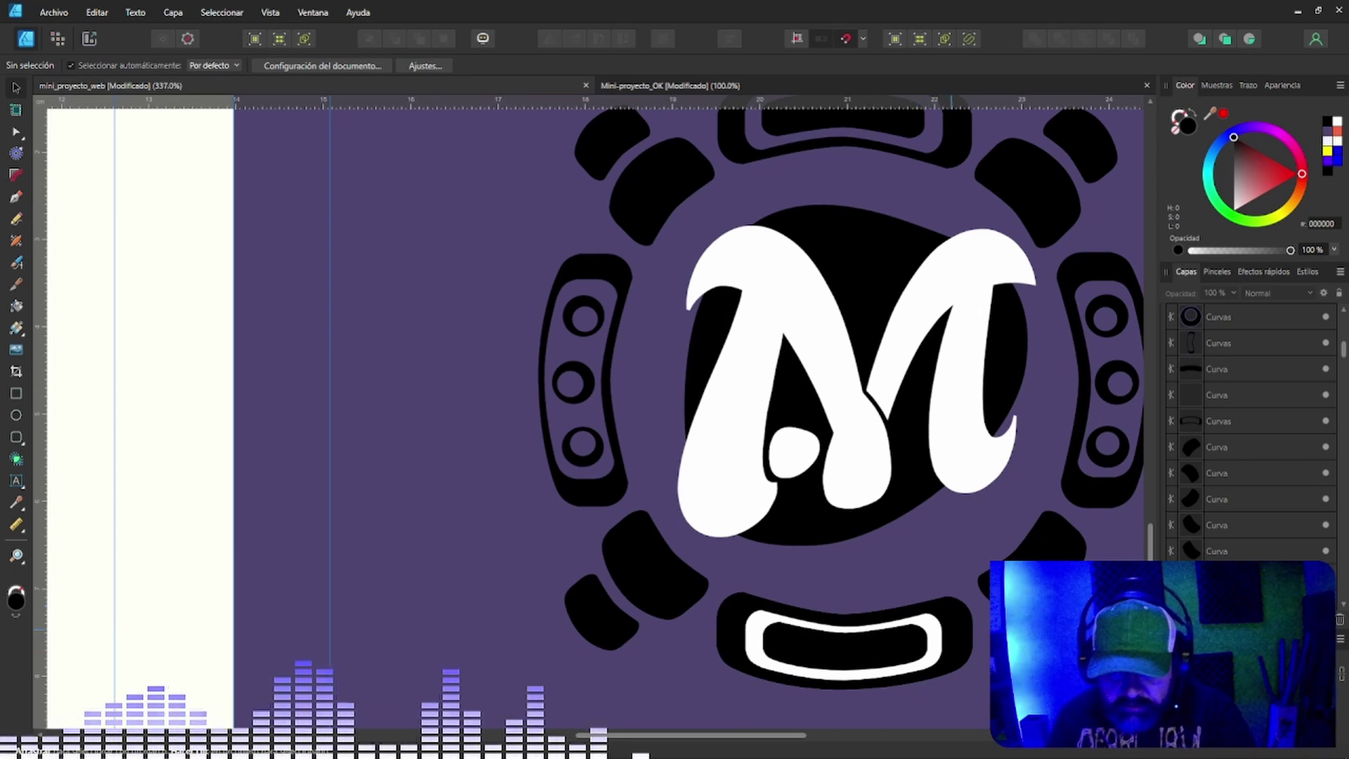
pyautogui.click(934, 637)
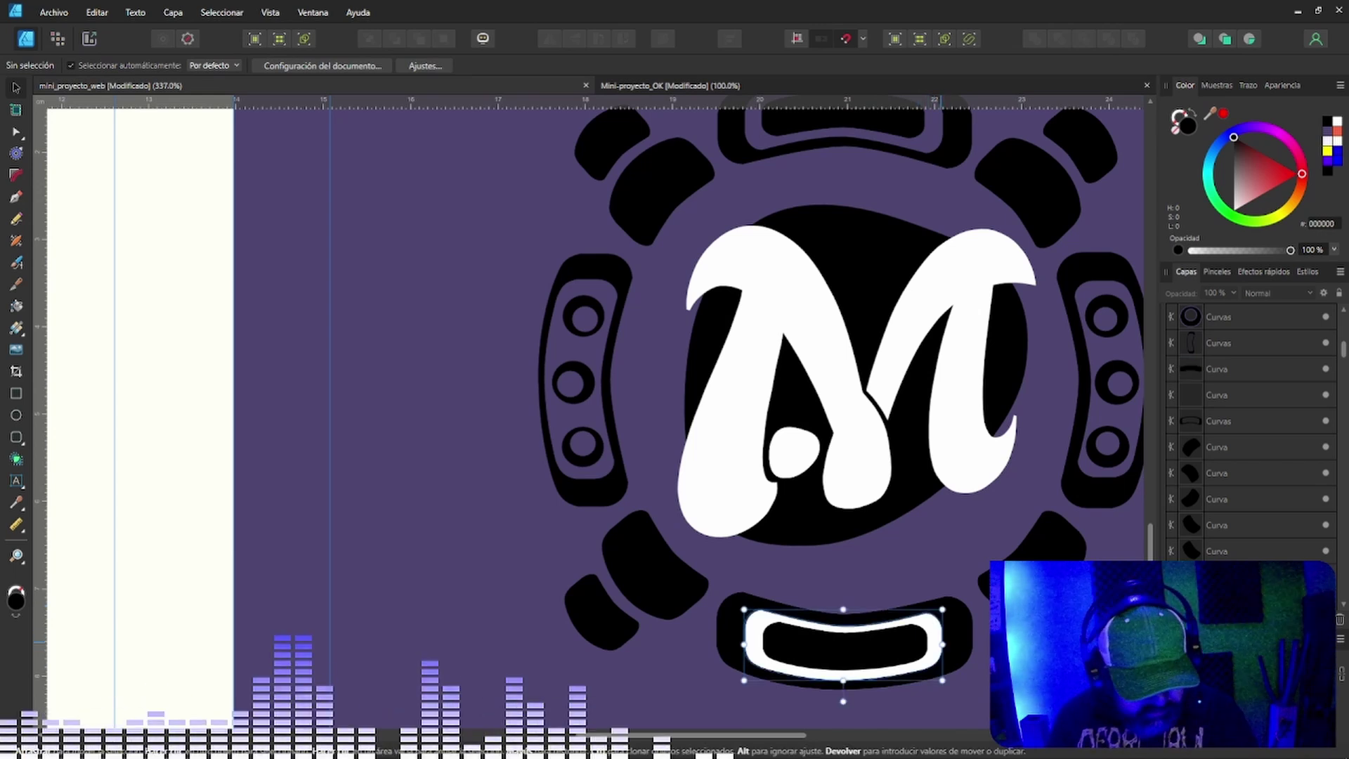
pyautogui.keyDown('shift'); pyautogui.click(955, 618); pyautogui.keyUp('shift')
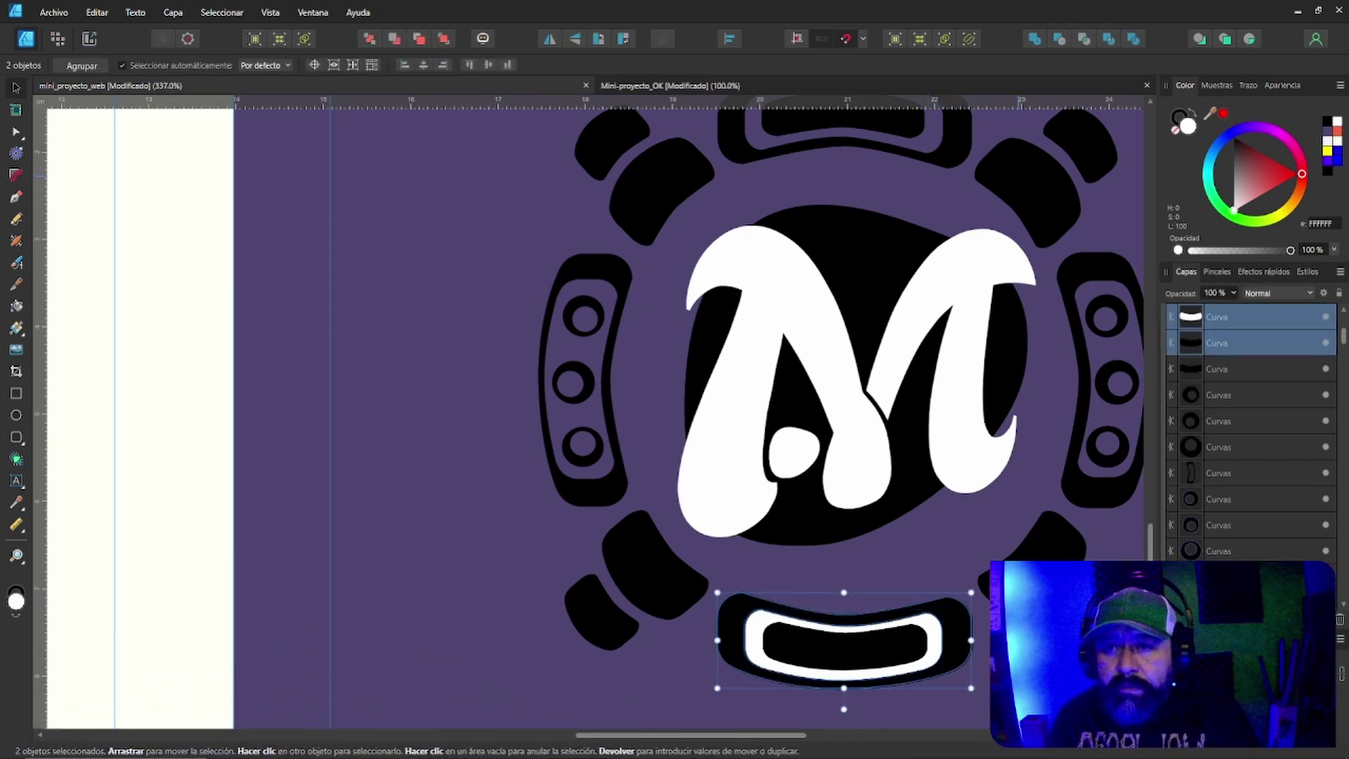
pyautogui.click(1108, 39)
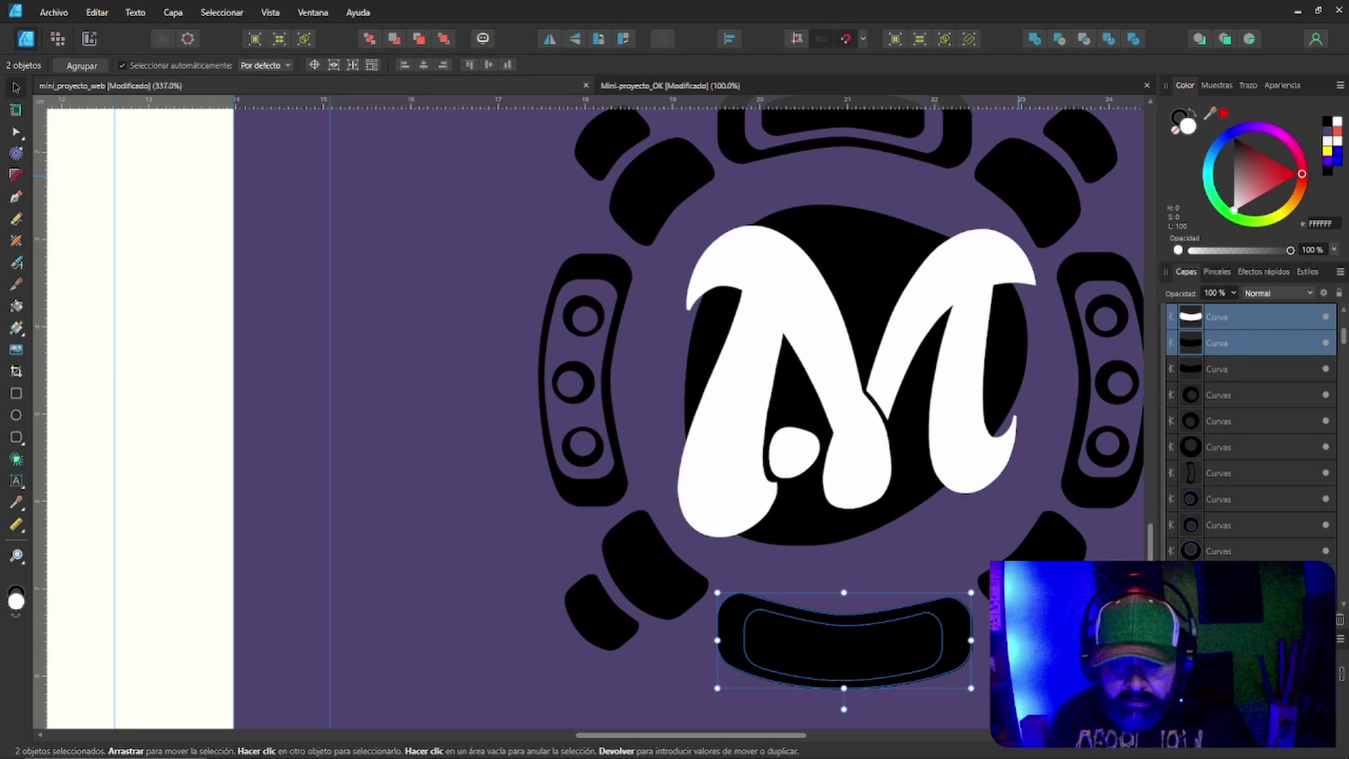
pyautogui.click(870, 576)
# Remove the stroke from the solid black curve behind the logo's bottom segment by setting its line style to none.
pyautogui.click(887, 650)
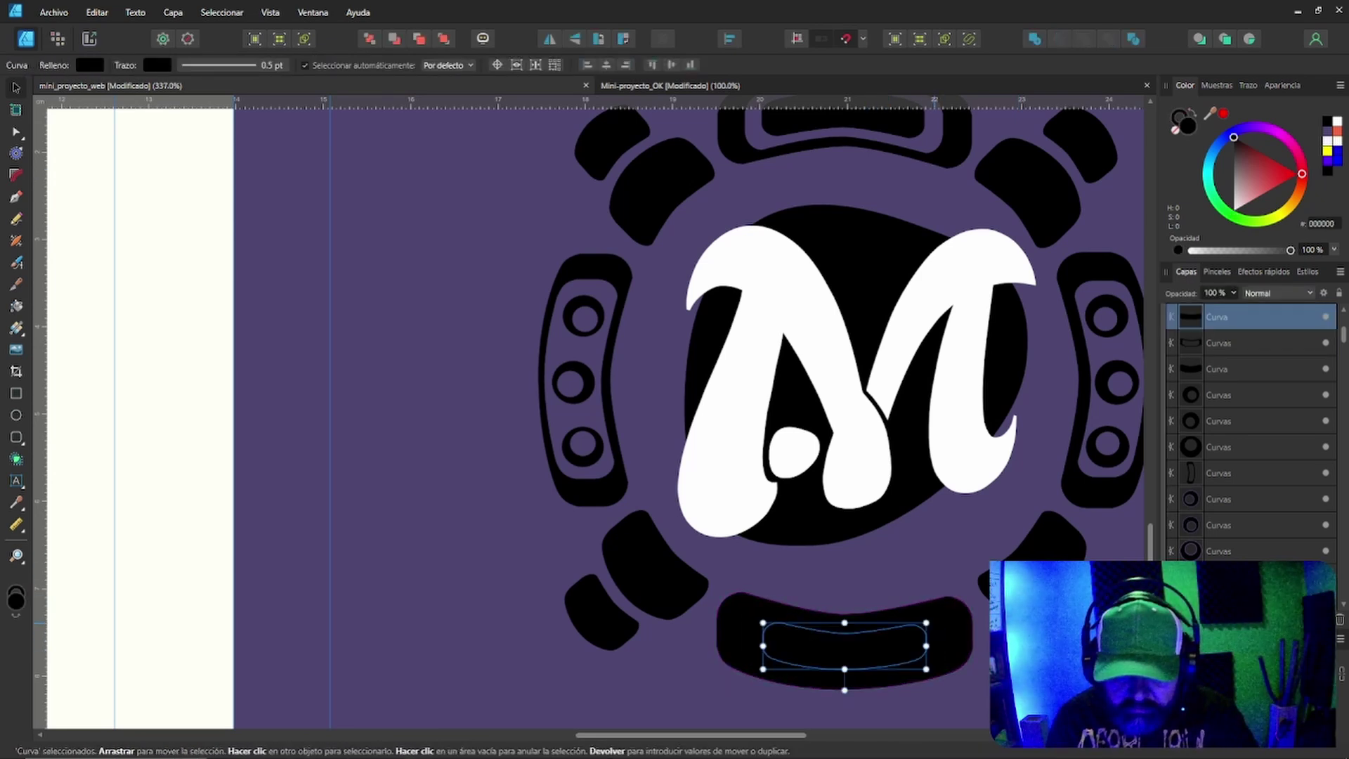
pyautogui.click(934, 629)
pyautogui.hotkey('ctrl', 'z')
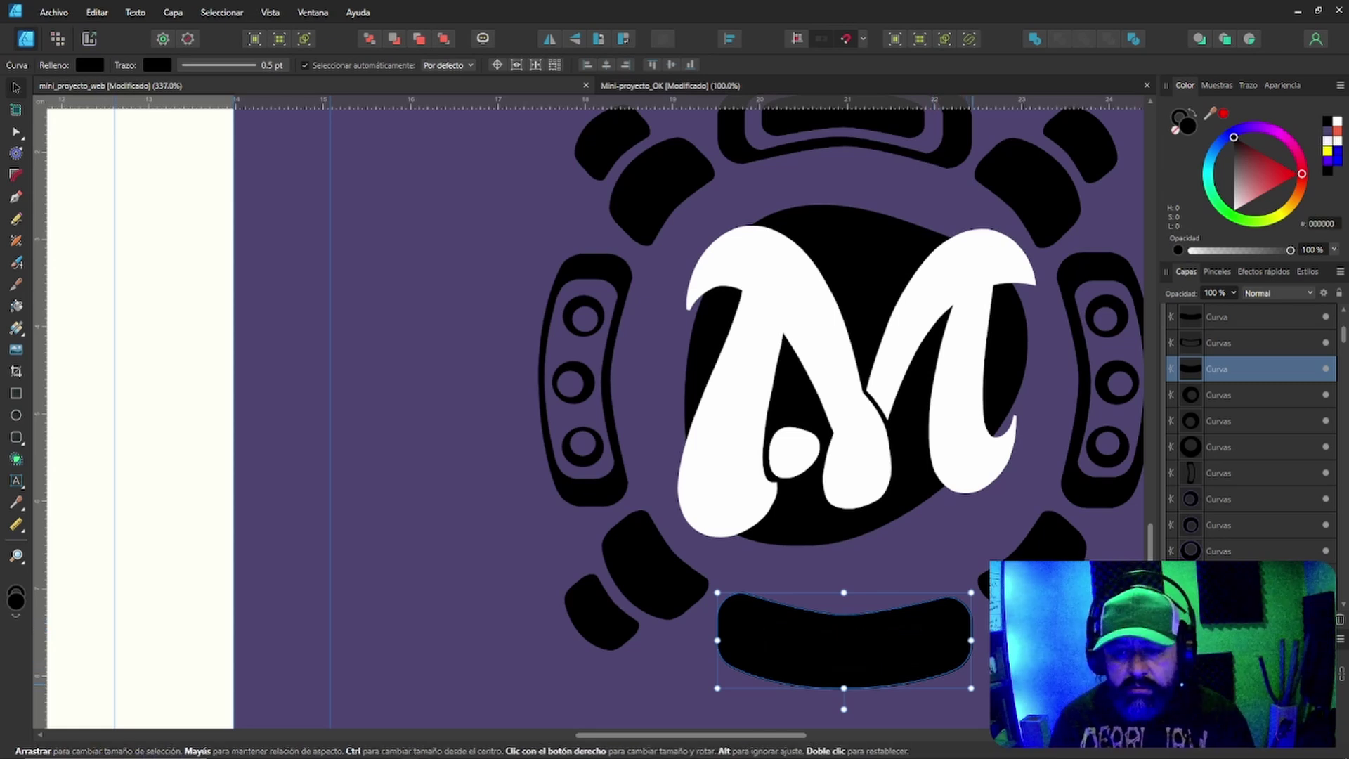
pyautogui.click(234, 64)
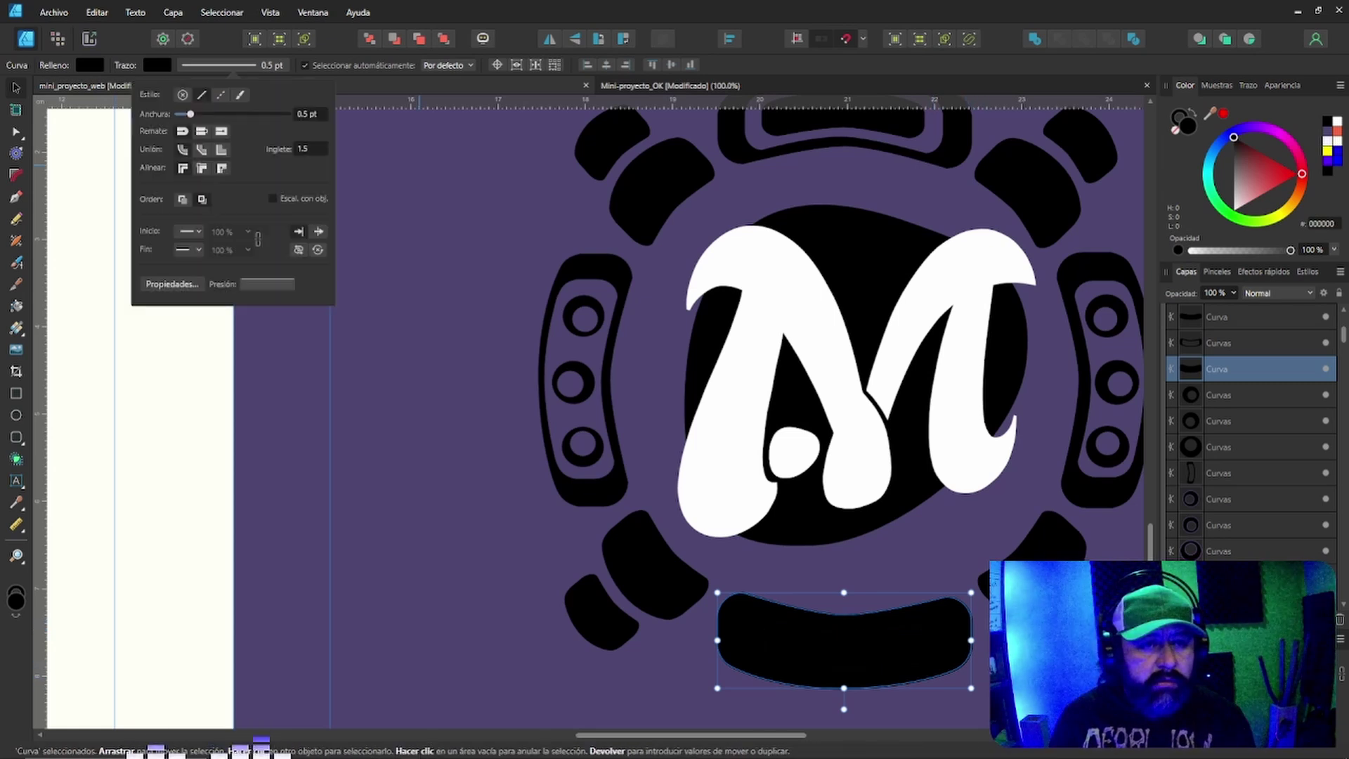
pyautogui.click(182, 94)
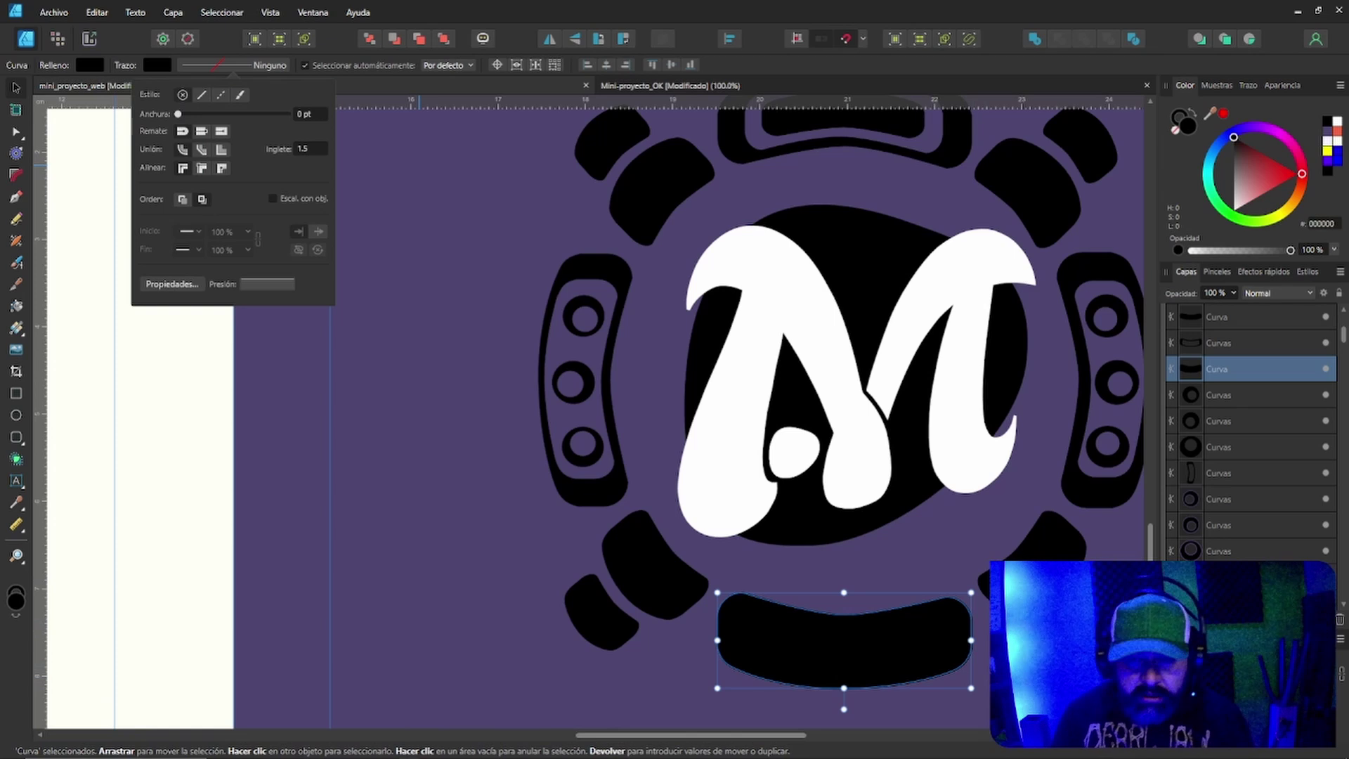
# Undo the last edits to the purple logo's bottom segment, recombine its curves so the ring cuts through to the background, and save the document.
pyautogui.press('Escape')
pyautogui.press('Escape')
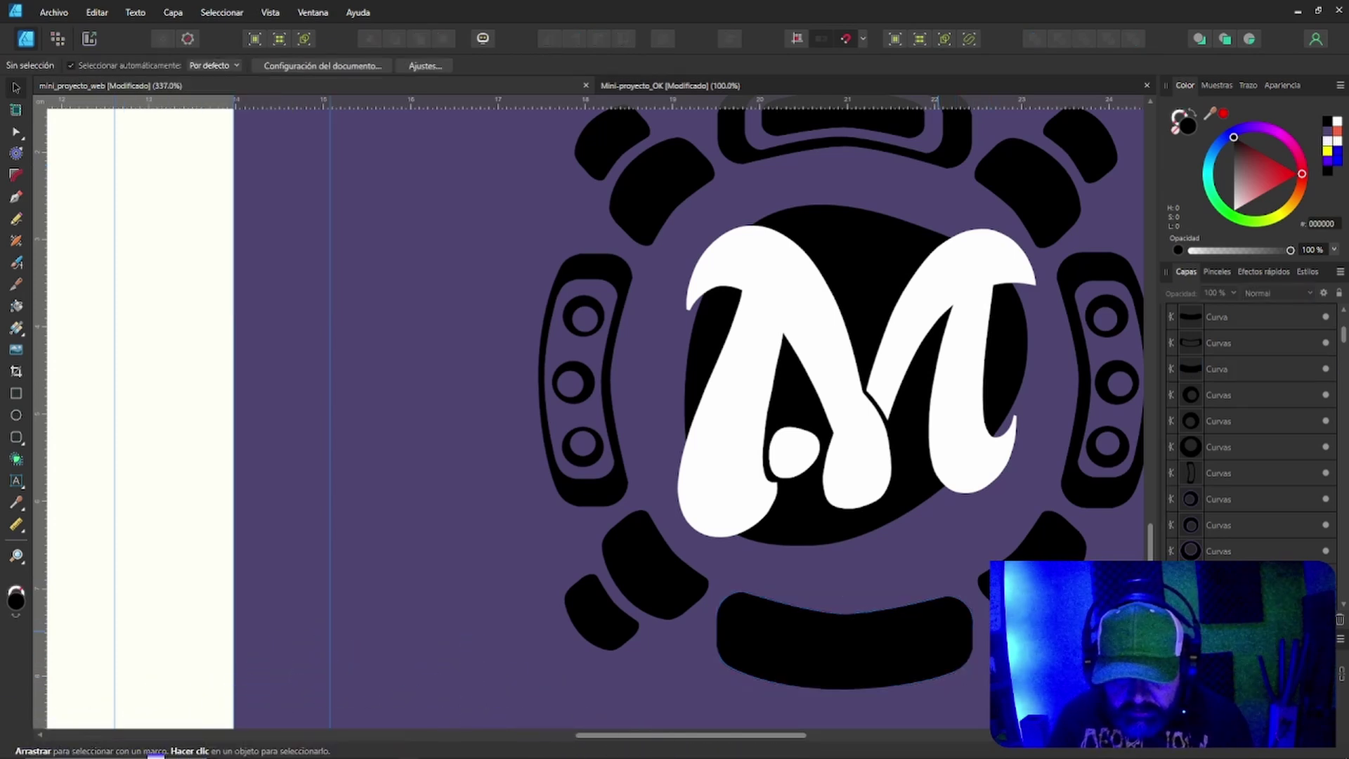
pyautogui.click(949, 635)
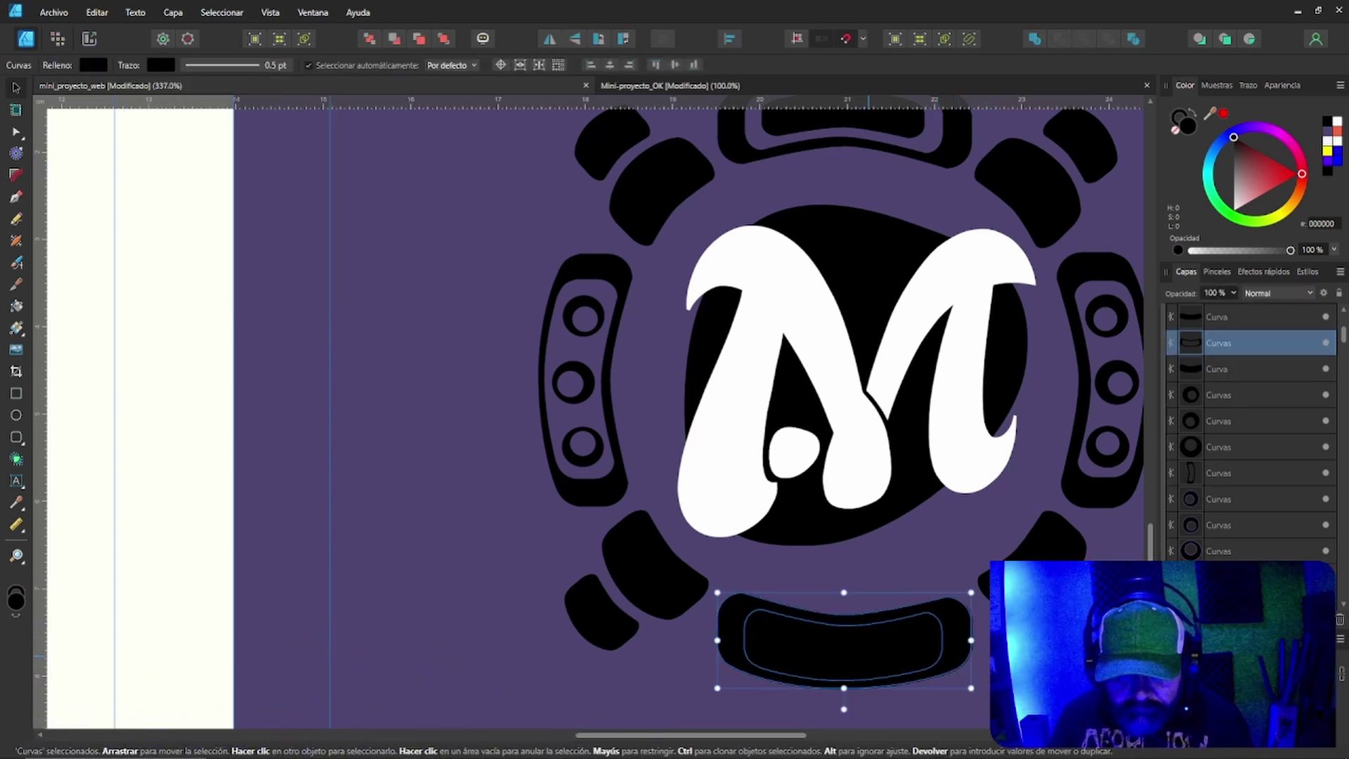
pyautogui.click(931, 634)
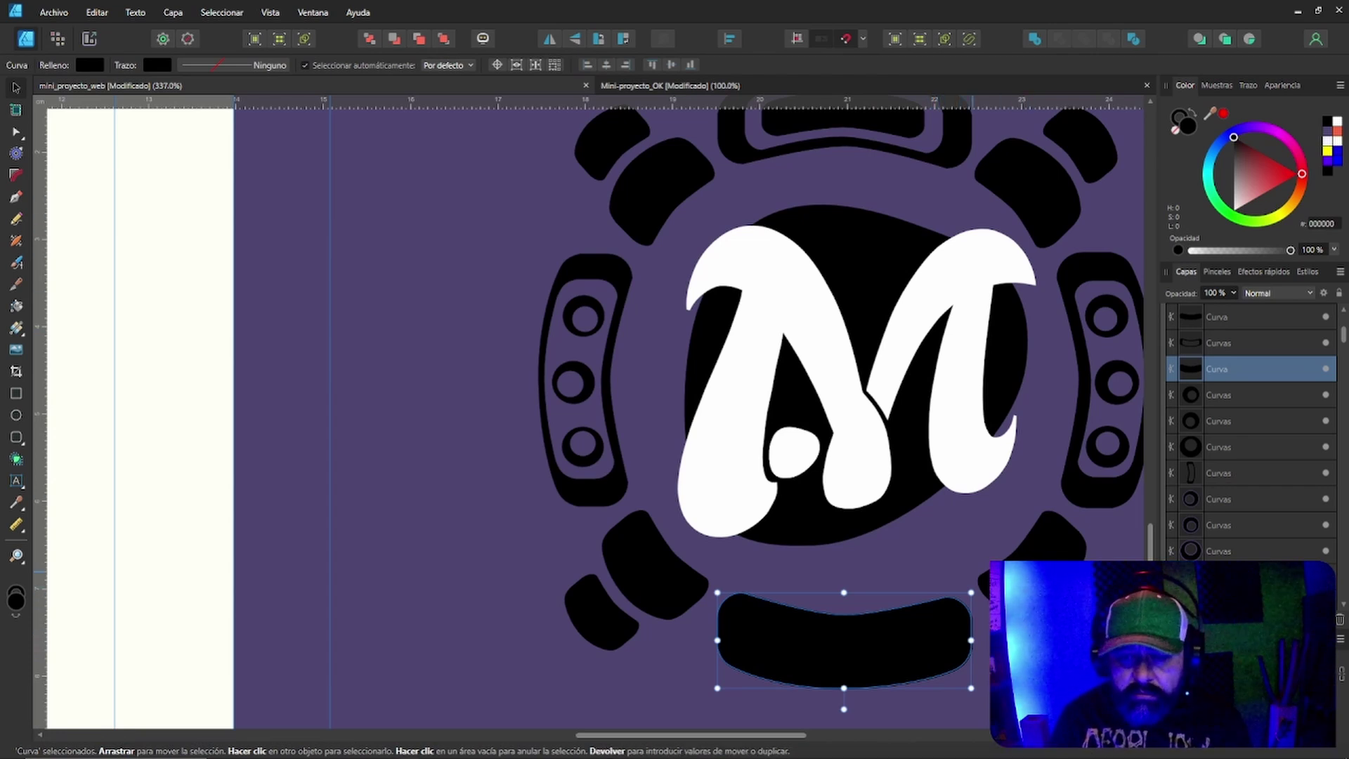
pyautogui.keyDown('shift'); pyautogui.click(937, 626); pyautogui.keyUp('shift')
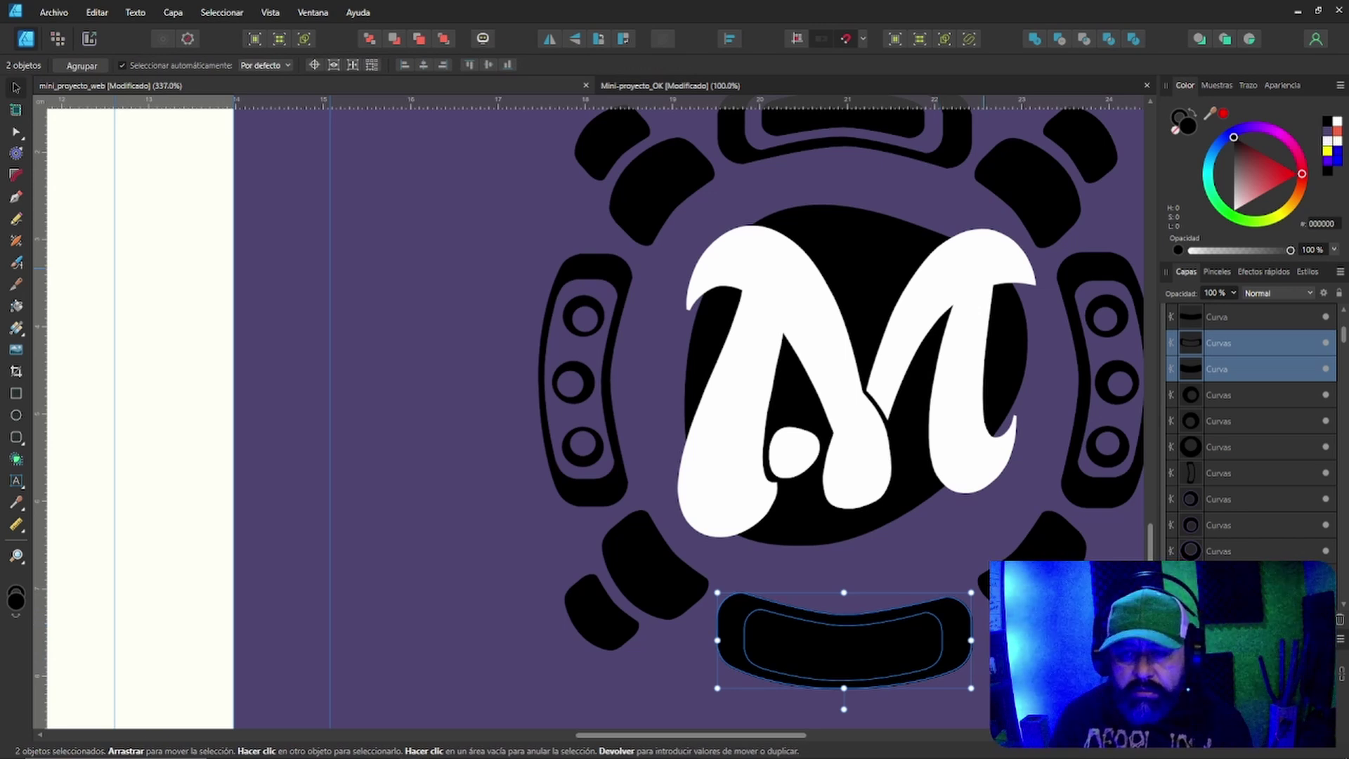
pyautogui.hotkey('ctrl', 'z')
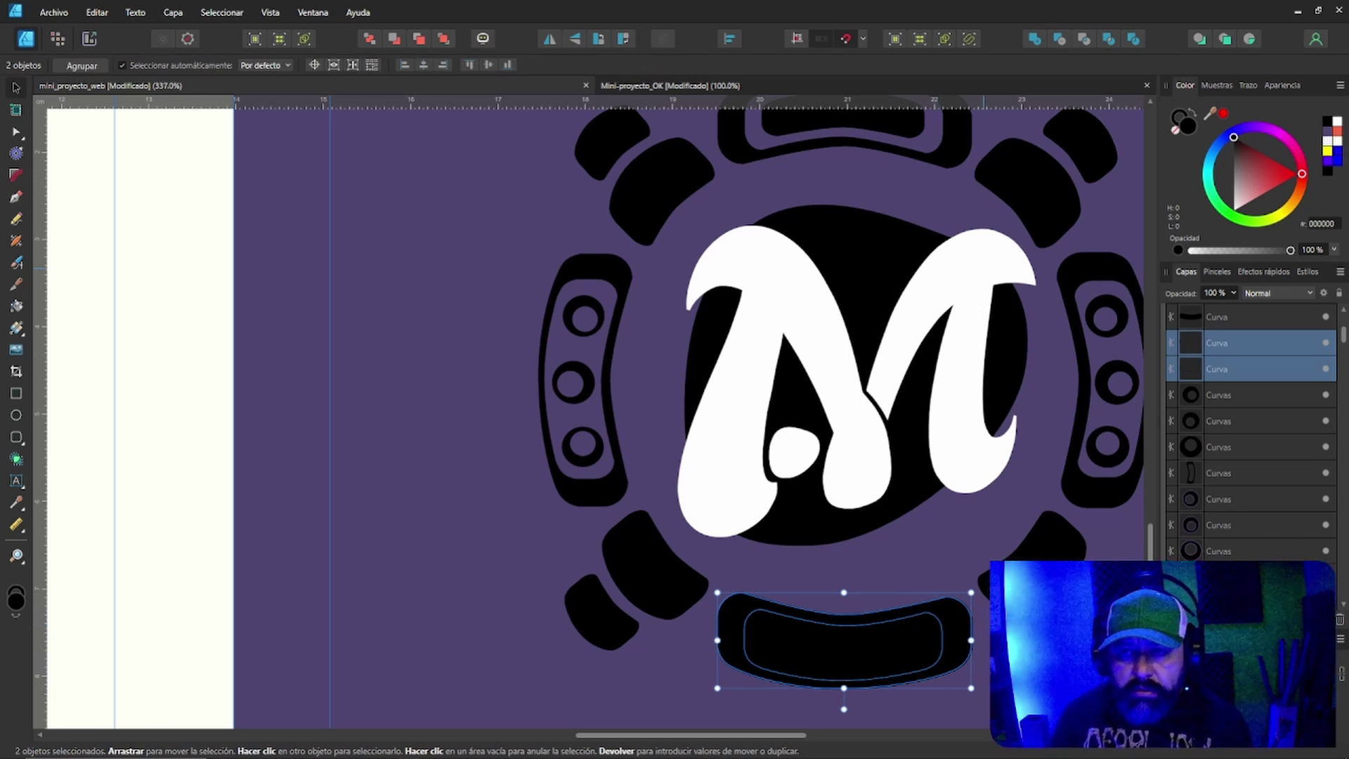
pyautogui.hotkey('ctrl', 'z')
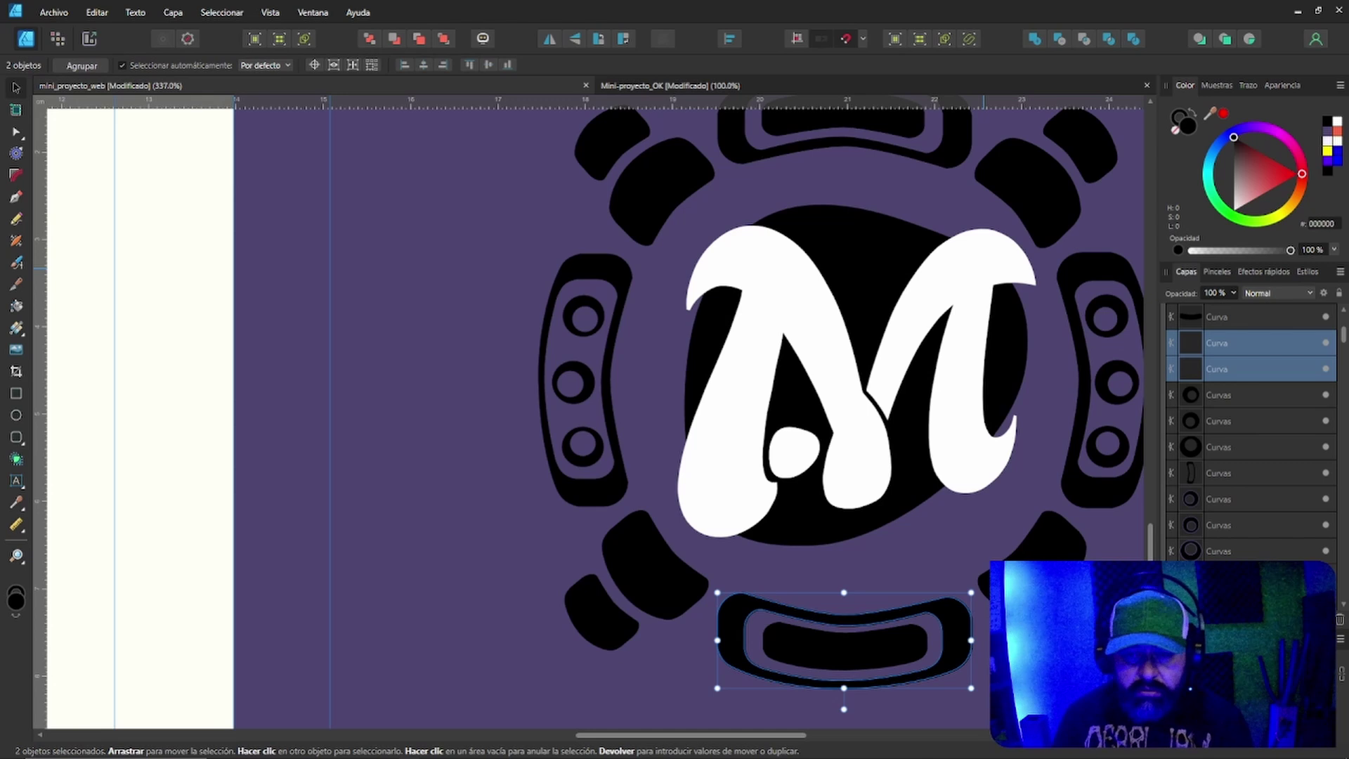
pyautogui.hotkey('ctrl', 'k')
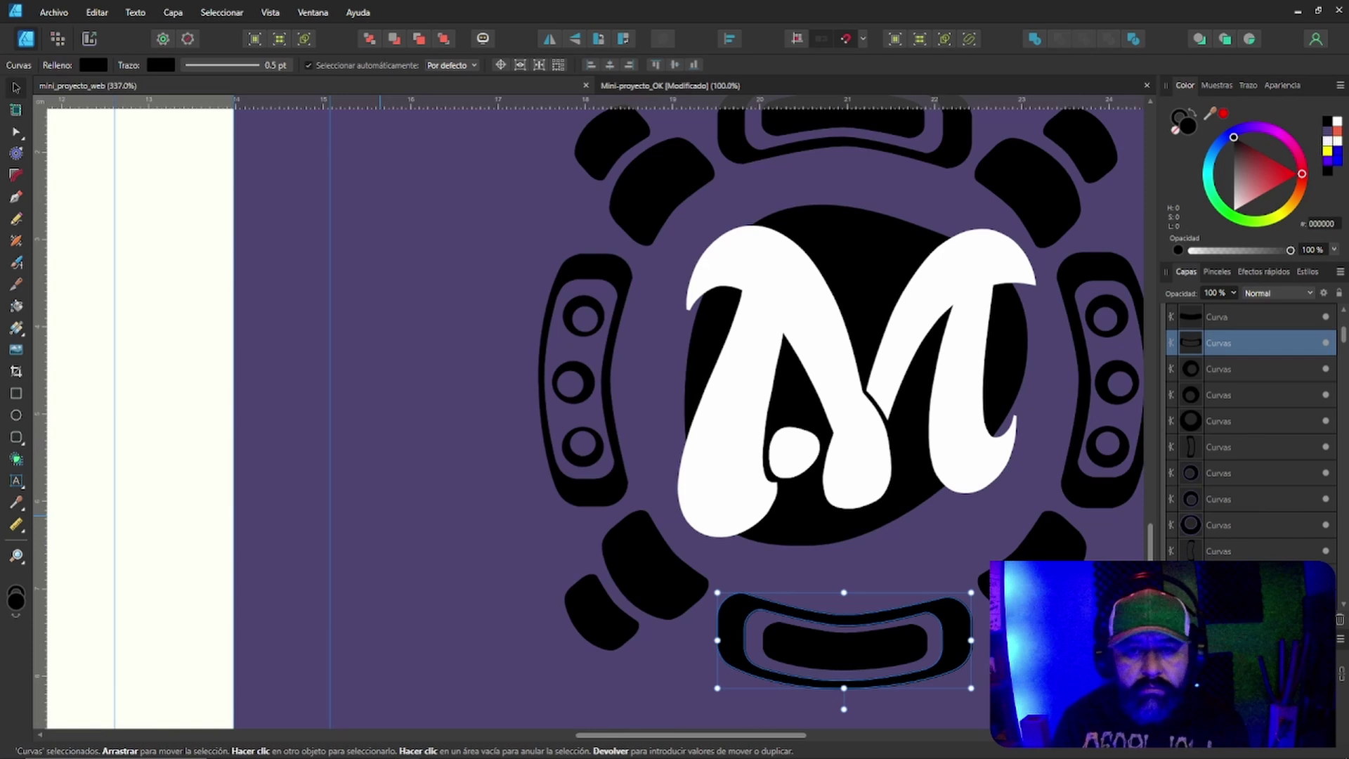
# Compare the cut-out logo on the purple quadrant with the logo copies on the other three quadrants.
pyautogui.press('z')
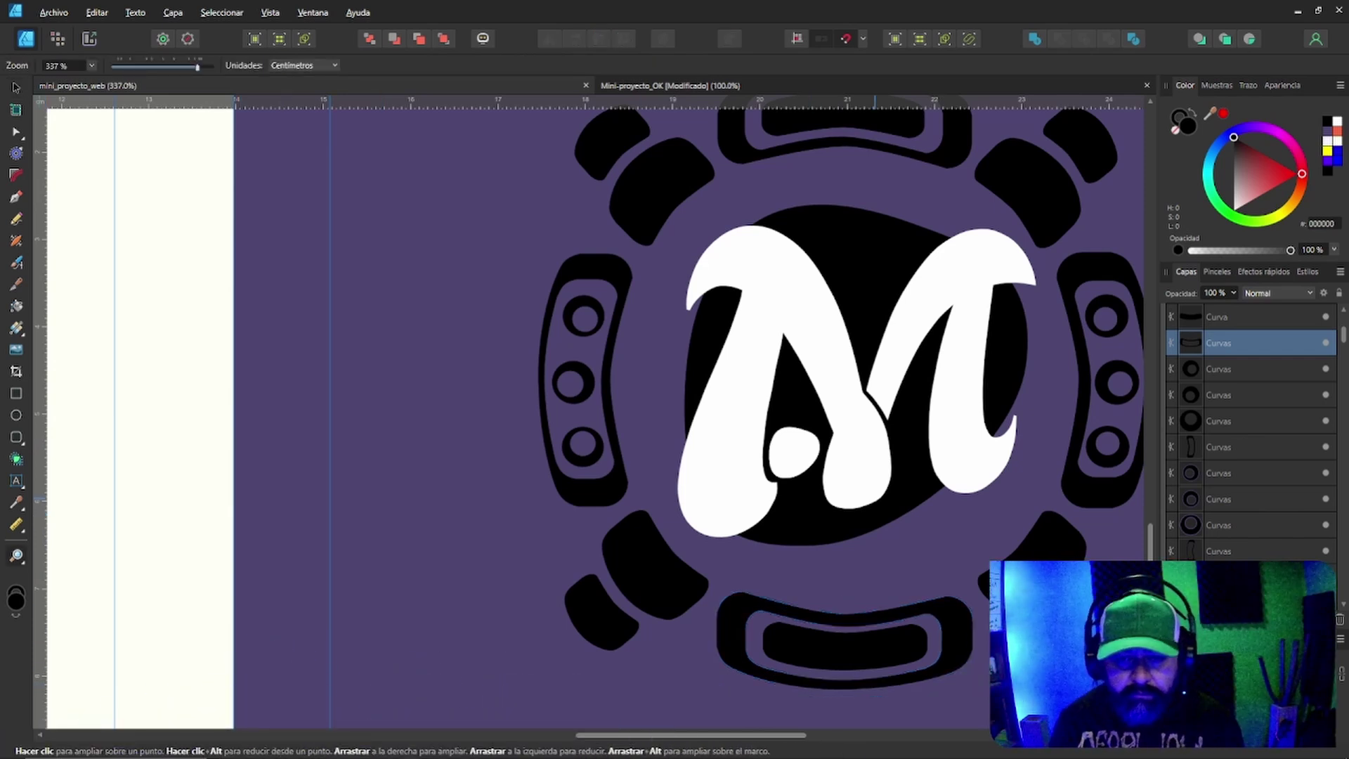
pyautogui.keyDown('alt'); pyautogui.click(874, 499); pyautogui.keyUp('alt')
pyautogui.keyDown('alt'); pyautogui.click(874, 499); pyautogui.keyUp('alt')
pyautogui.scroll(-1, 874, 499)
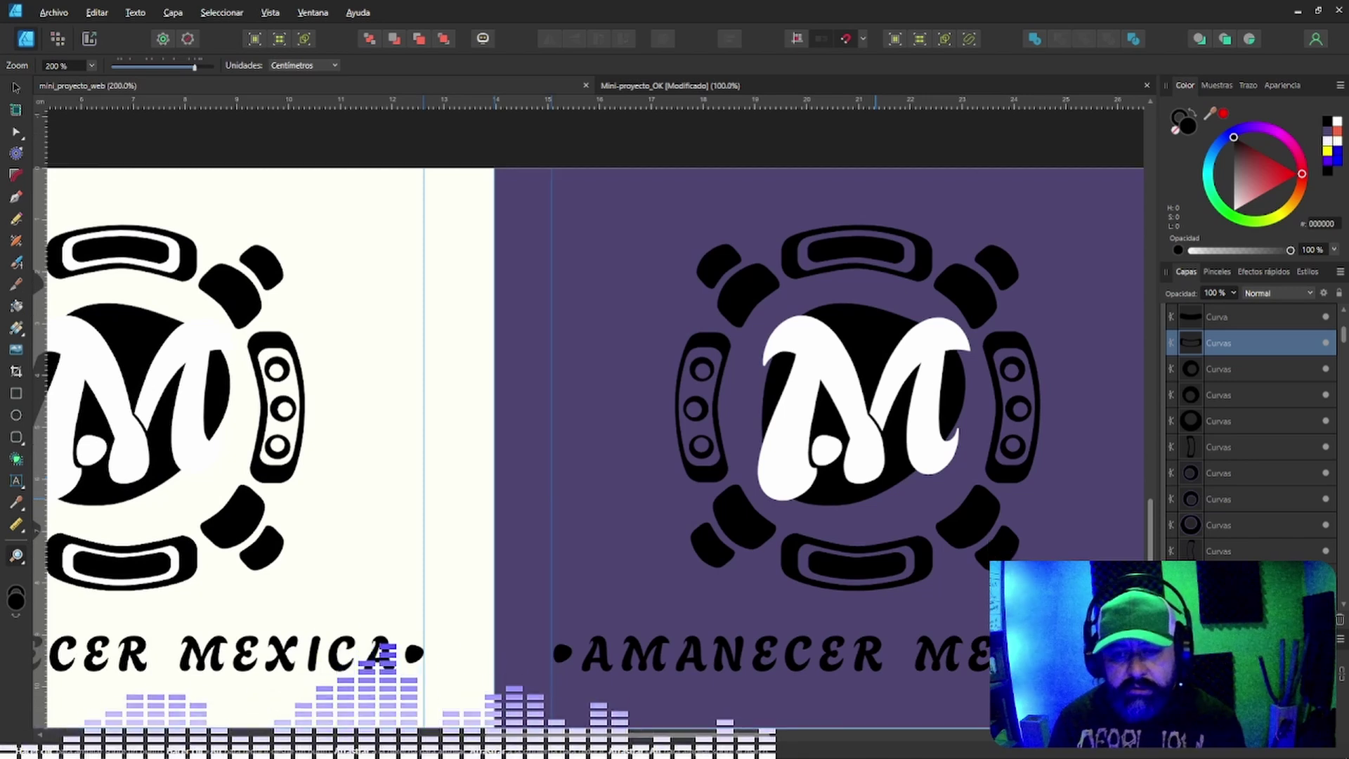
pyautogui.hotkey('ctrl', '-')
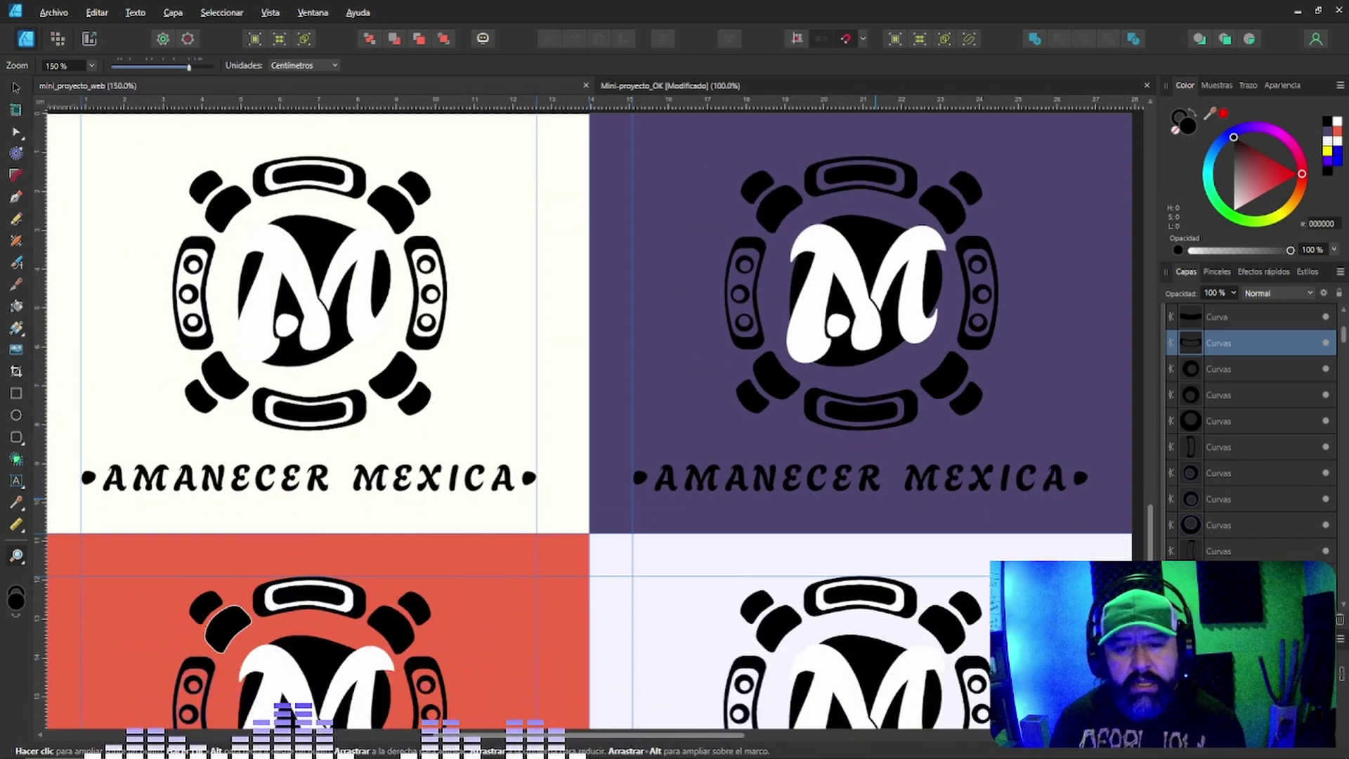
pyautogui.scroll(-1, 590, 421)
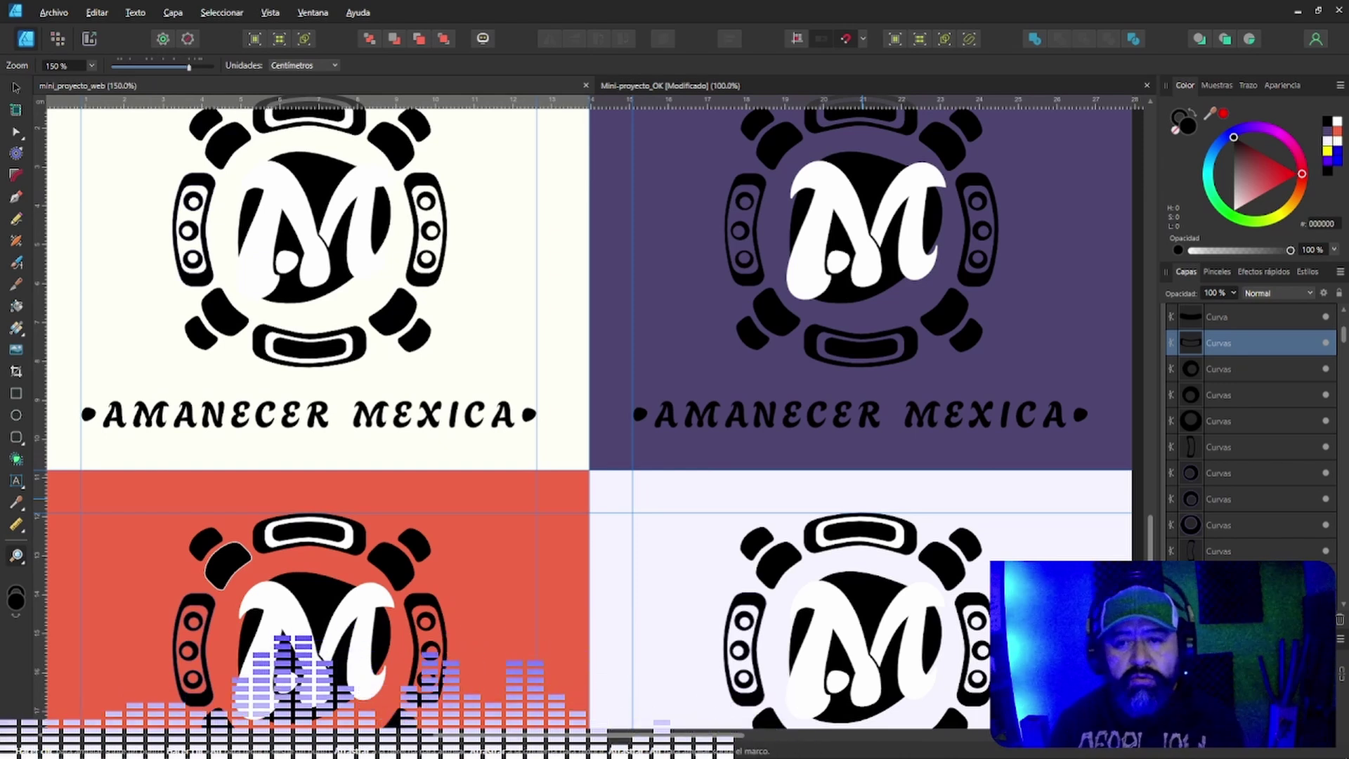
pyautogui.scroll(-2, 631, 394)
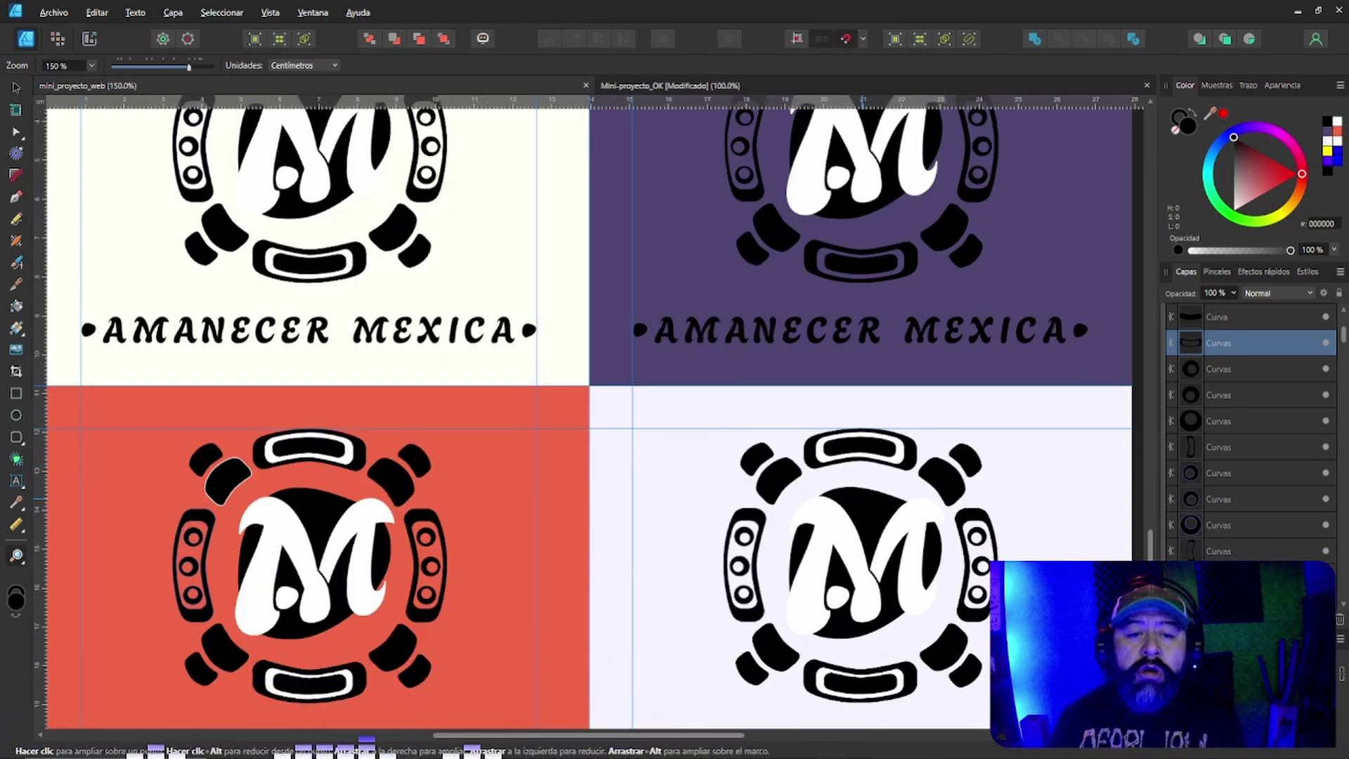
pyautogui.scroll(-3, 631, 394)
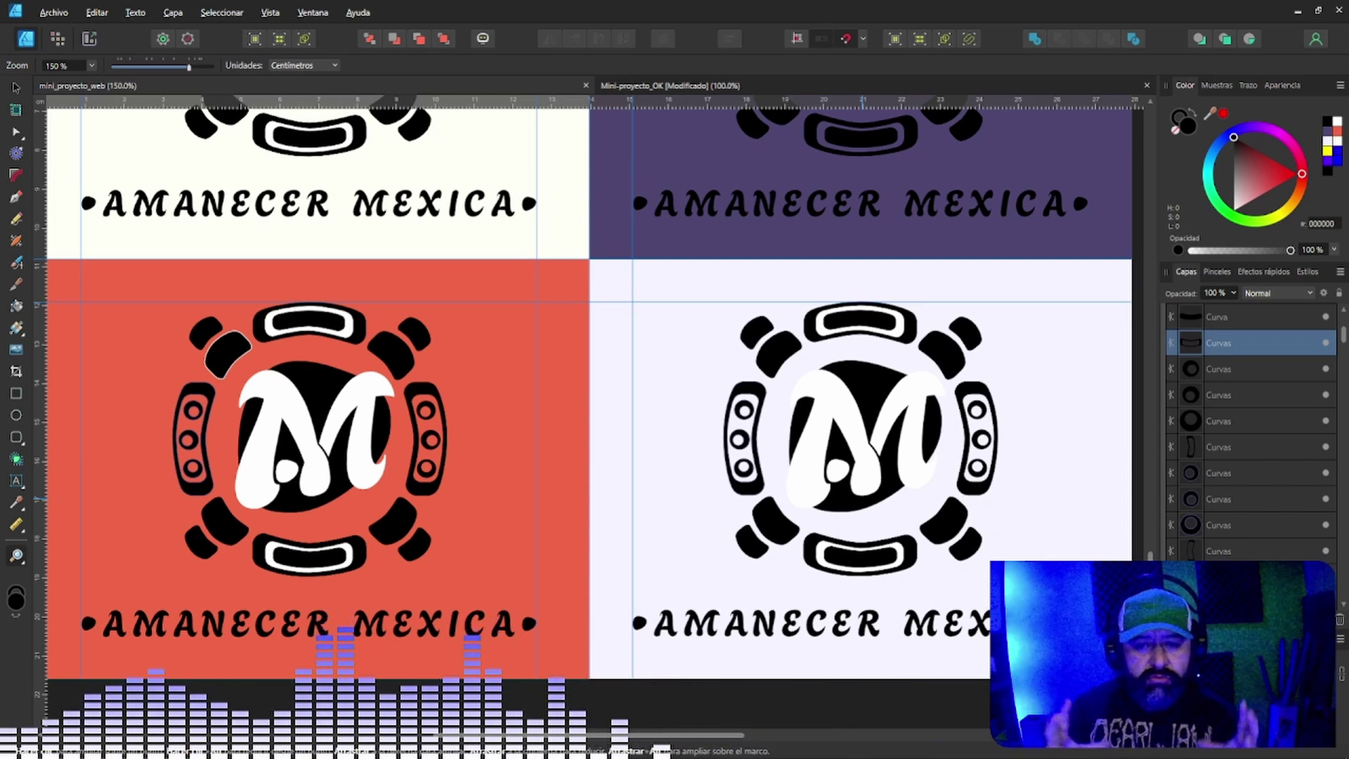
pyautogui.scroll(-3, 631, 183)
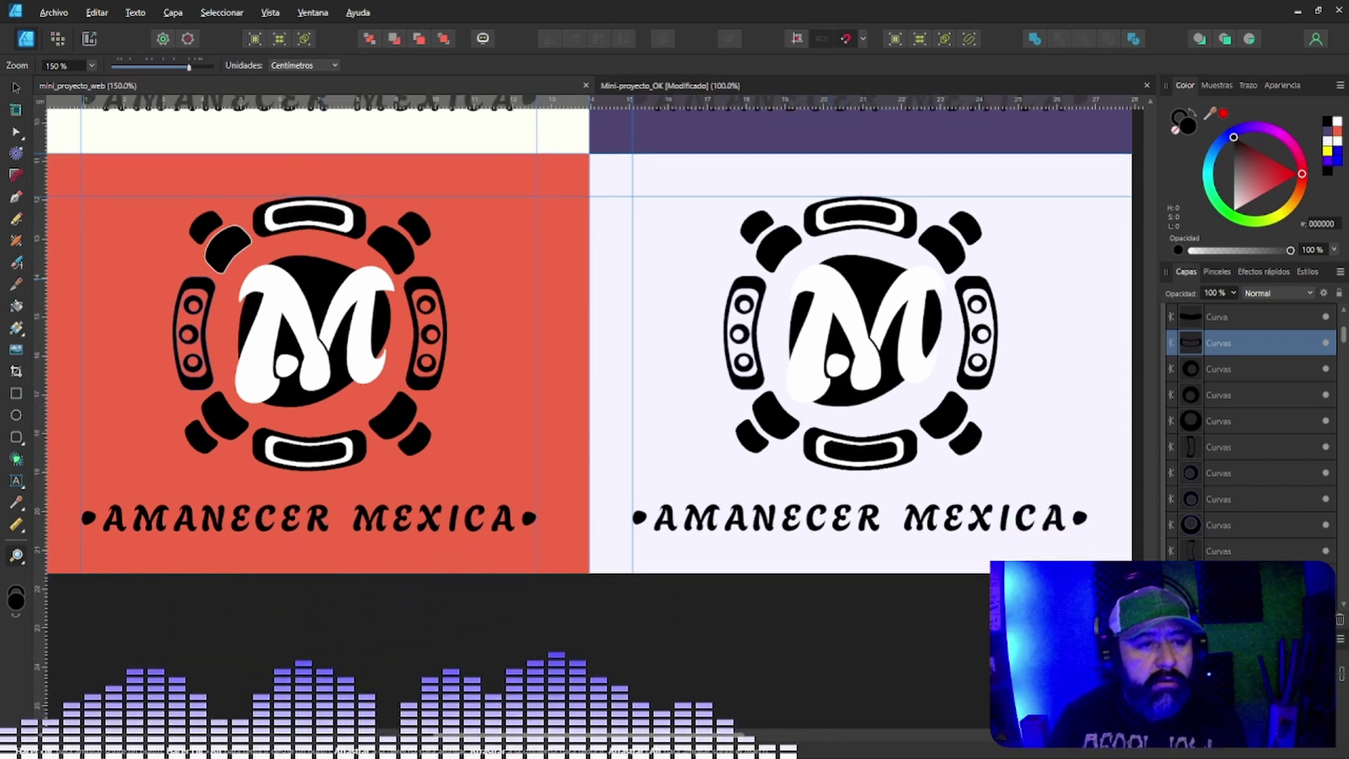
pyautogui.scroll(5, 630, 268)
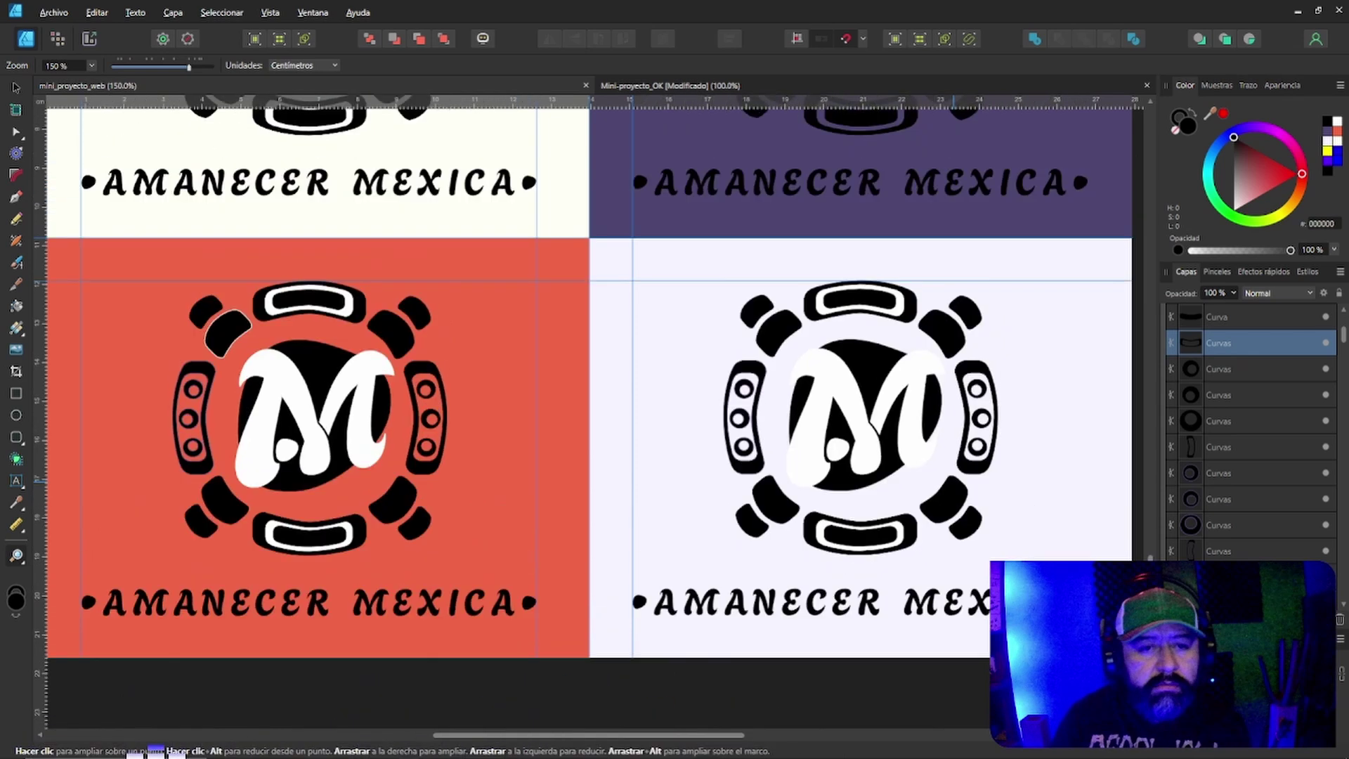
pyautogui.scroll(-1, 631, 267)
pyautogui.scroll(3, 631, 247)
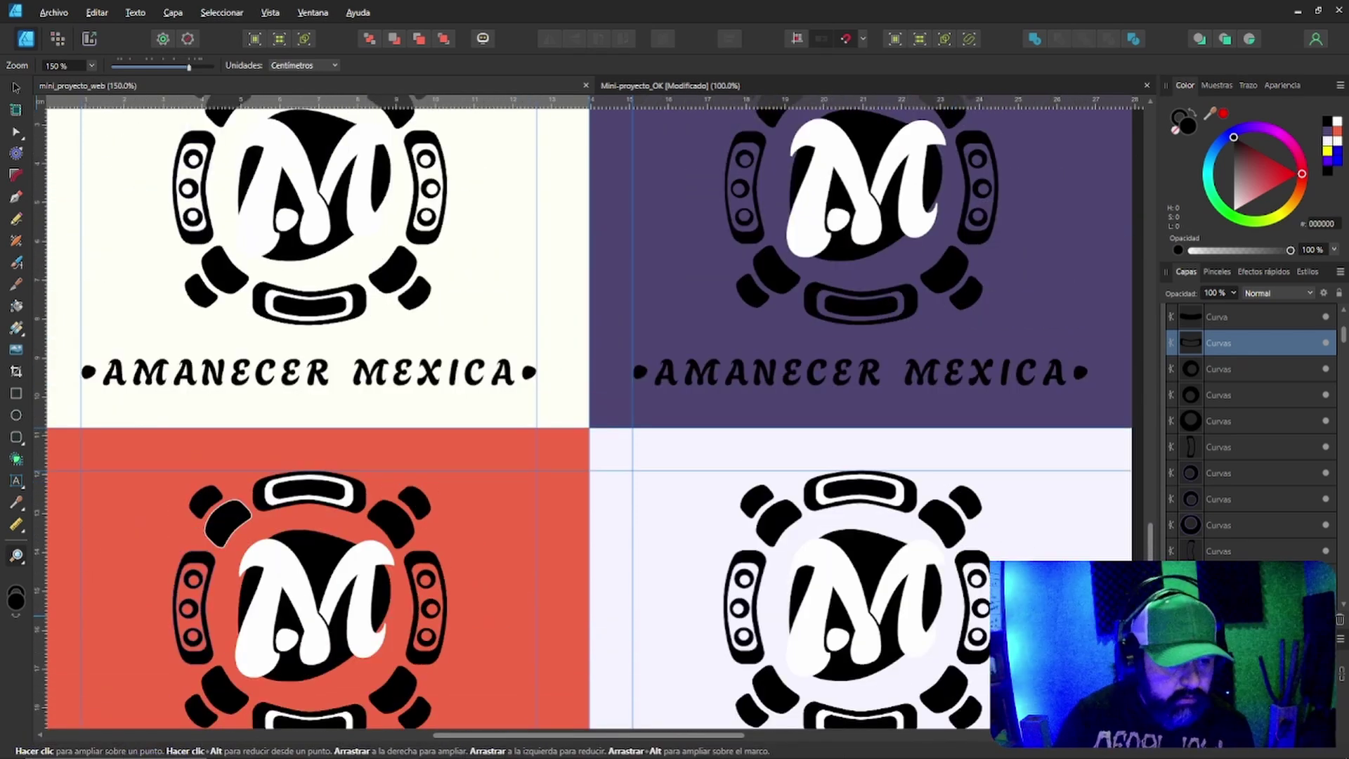
pyautogui.keyDown('alt'); pyautogui.click(518, 447); pyautogui.keyUp('alt')
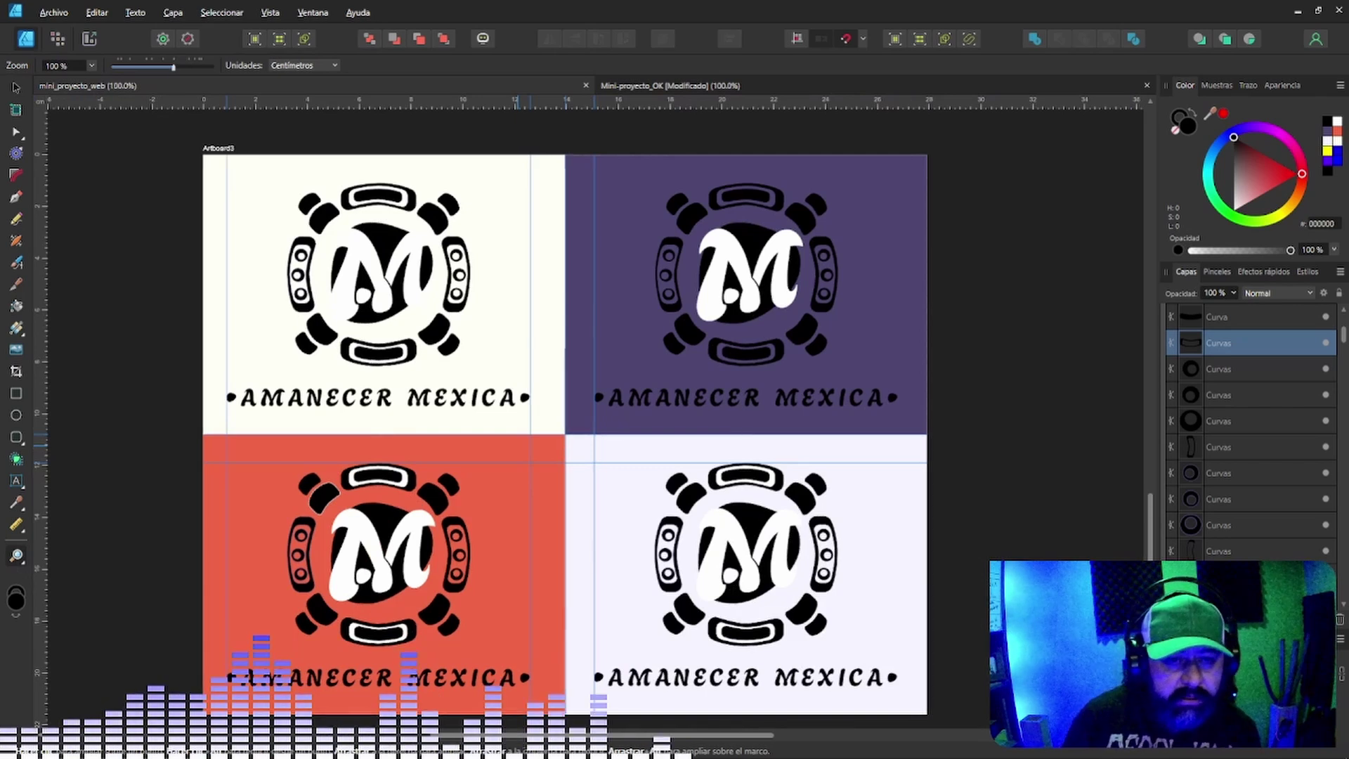
pyautogui.click(16, 87)
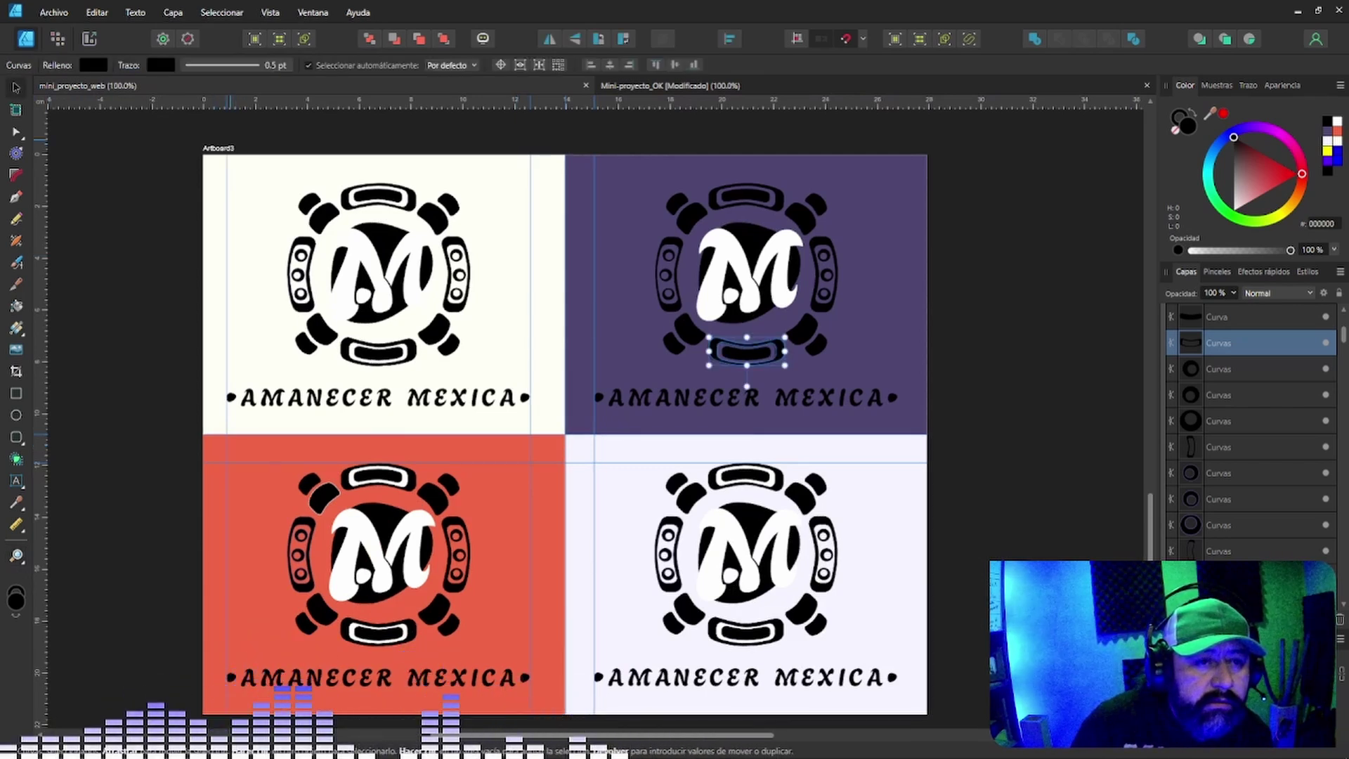
pyautogui.moveTo(217, 148); pyautogui.dragTo(485, 425)
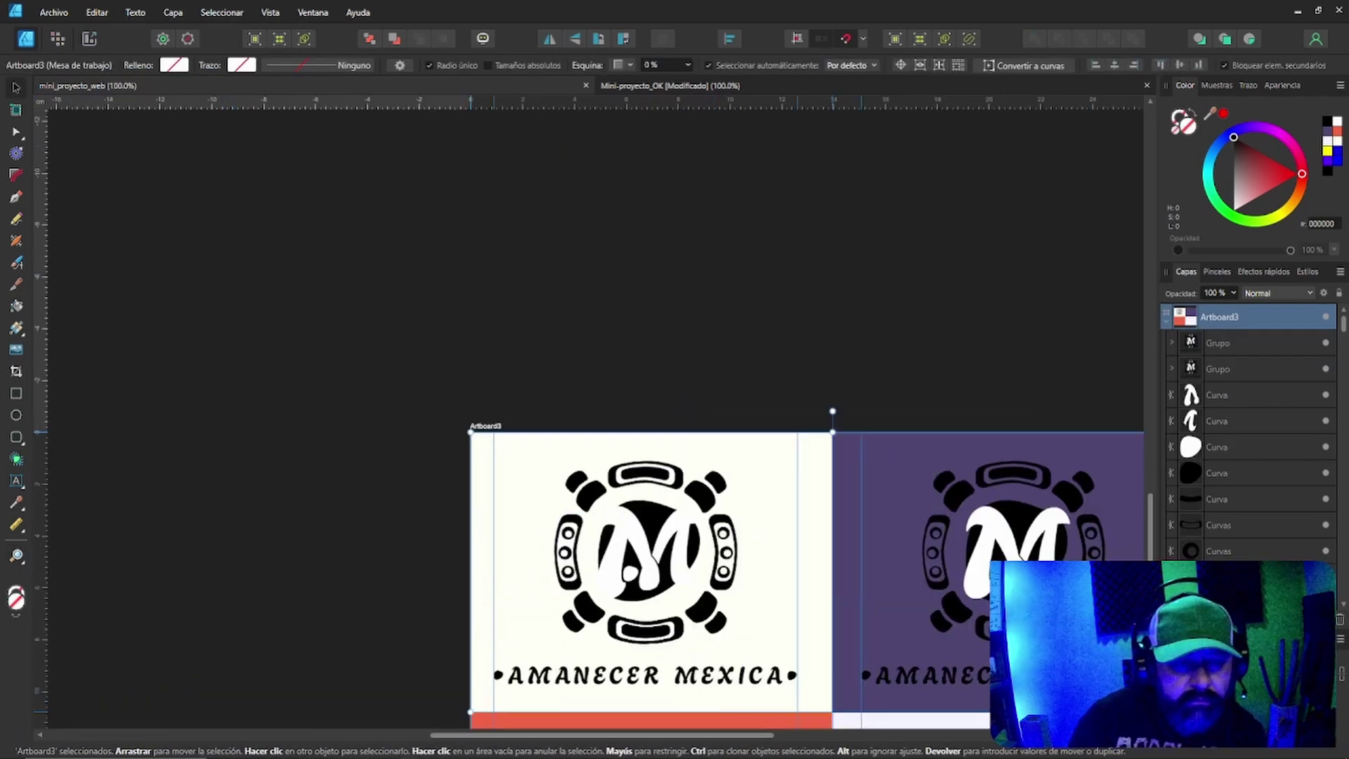
pyautogui.hotkey('ctrl', 'z')
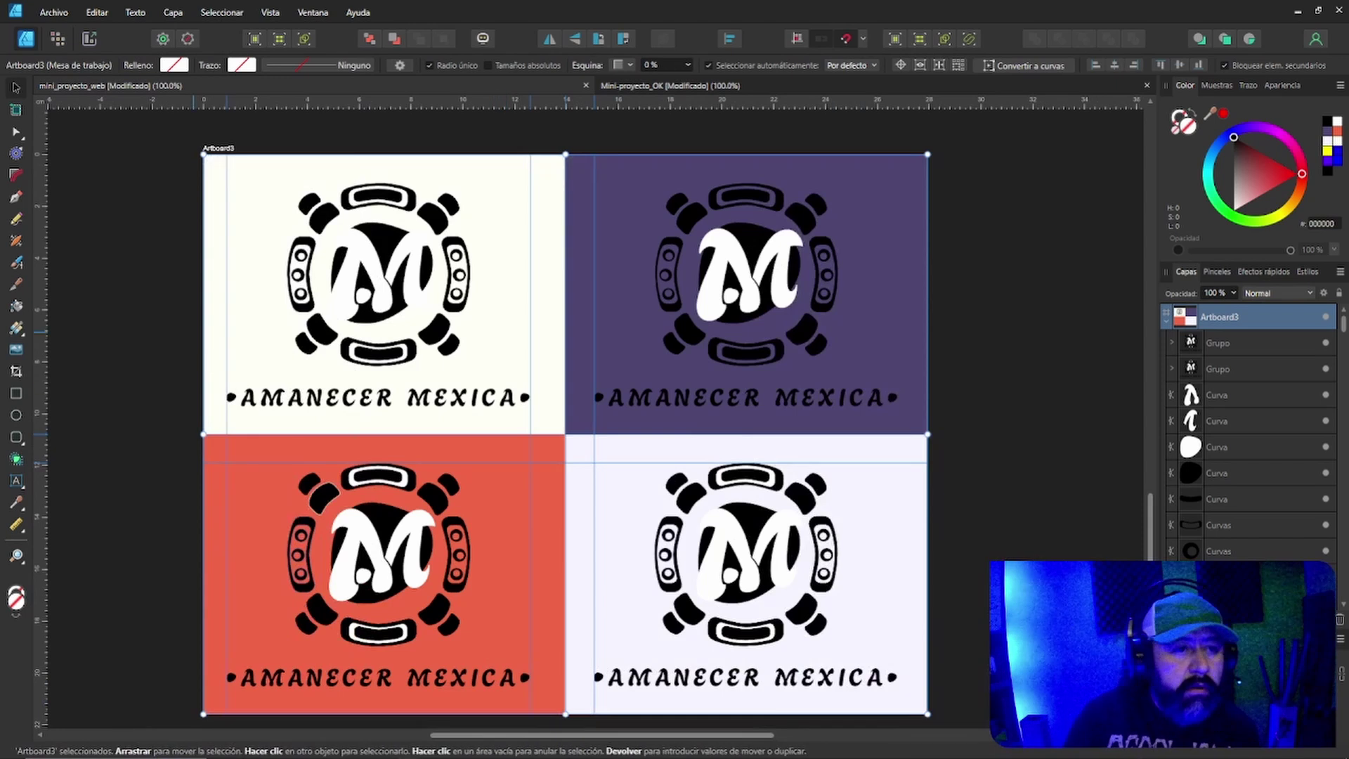
# Delete the old logo copies from the cream, red and pale lavender quadrants.
pyautogui.moveTo(180, 127); pyautogui.dragTo(542, 406)
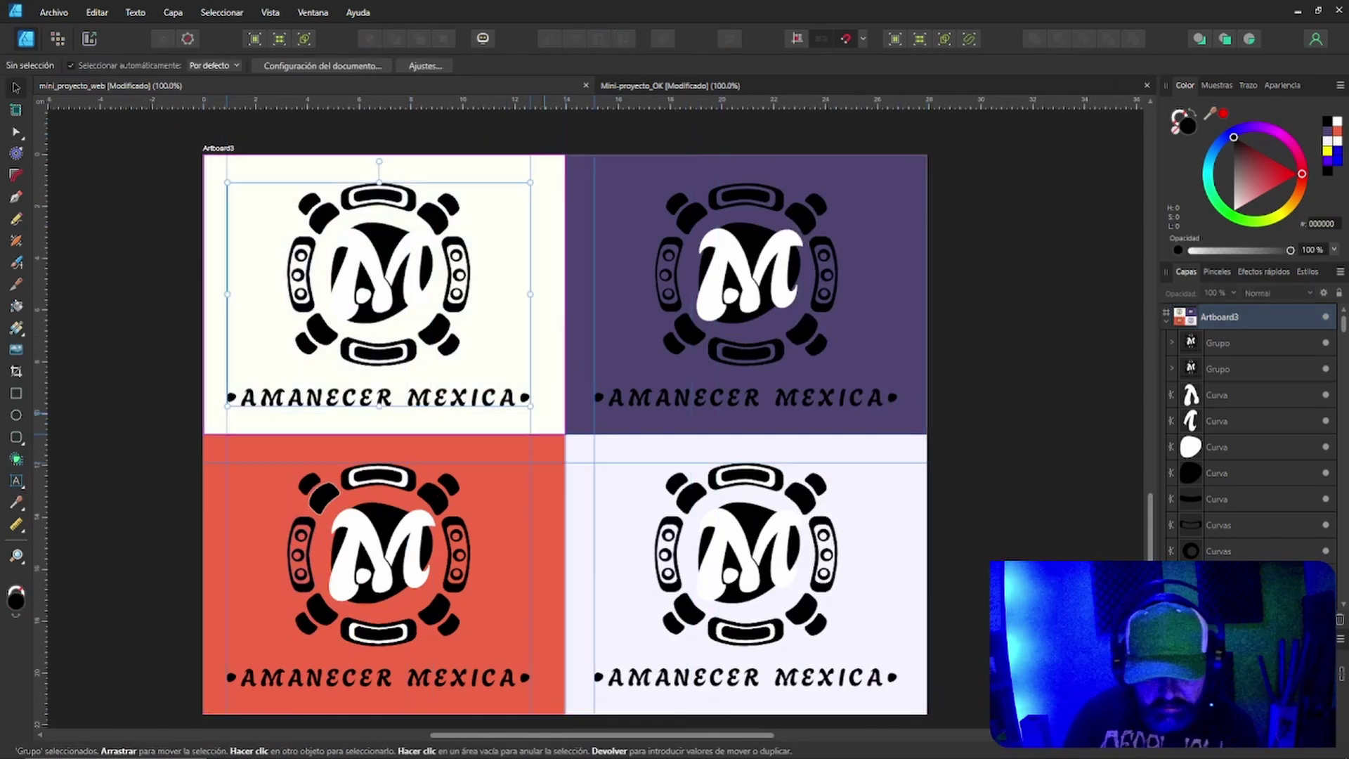
pyautogui.press('Delete')
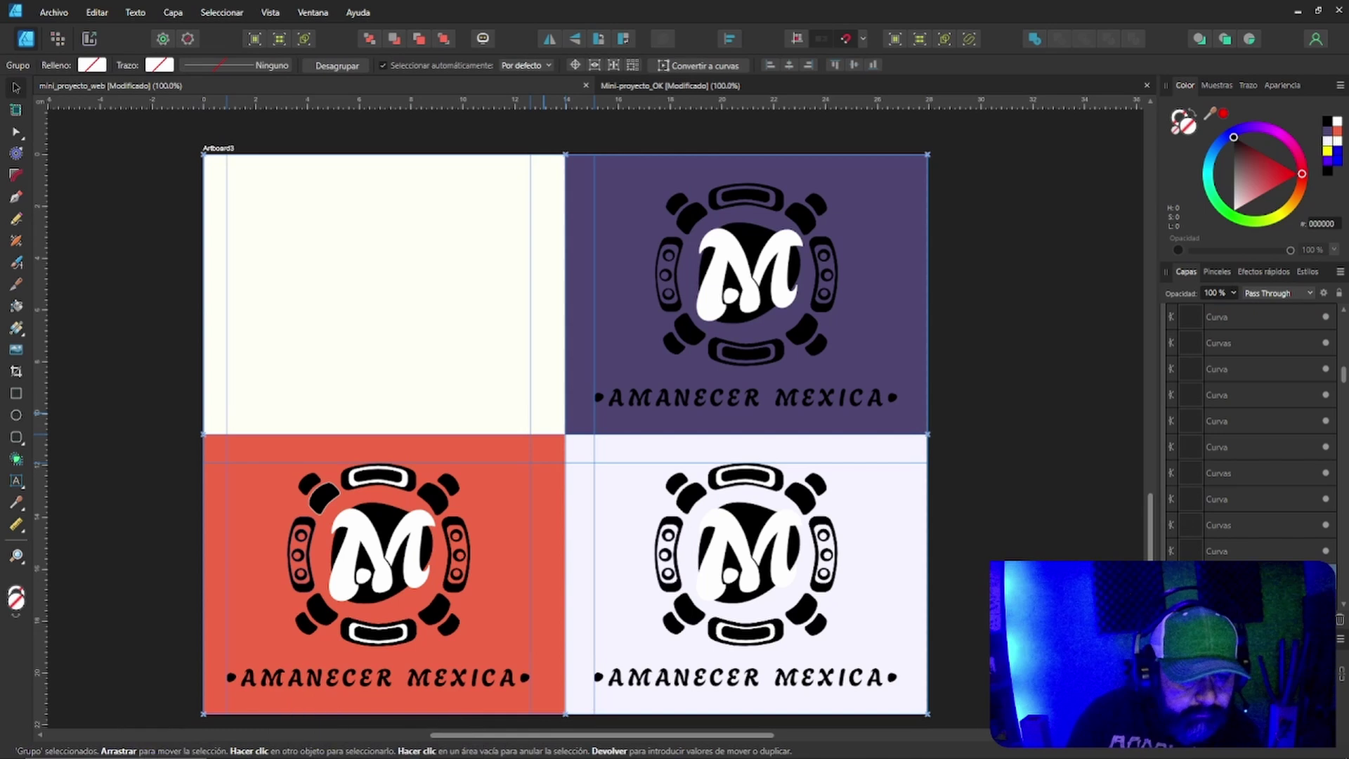
pyautogui.moveTo(162, 450); pyautogui.dragTo(566, 711)
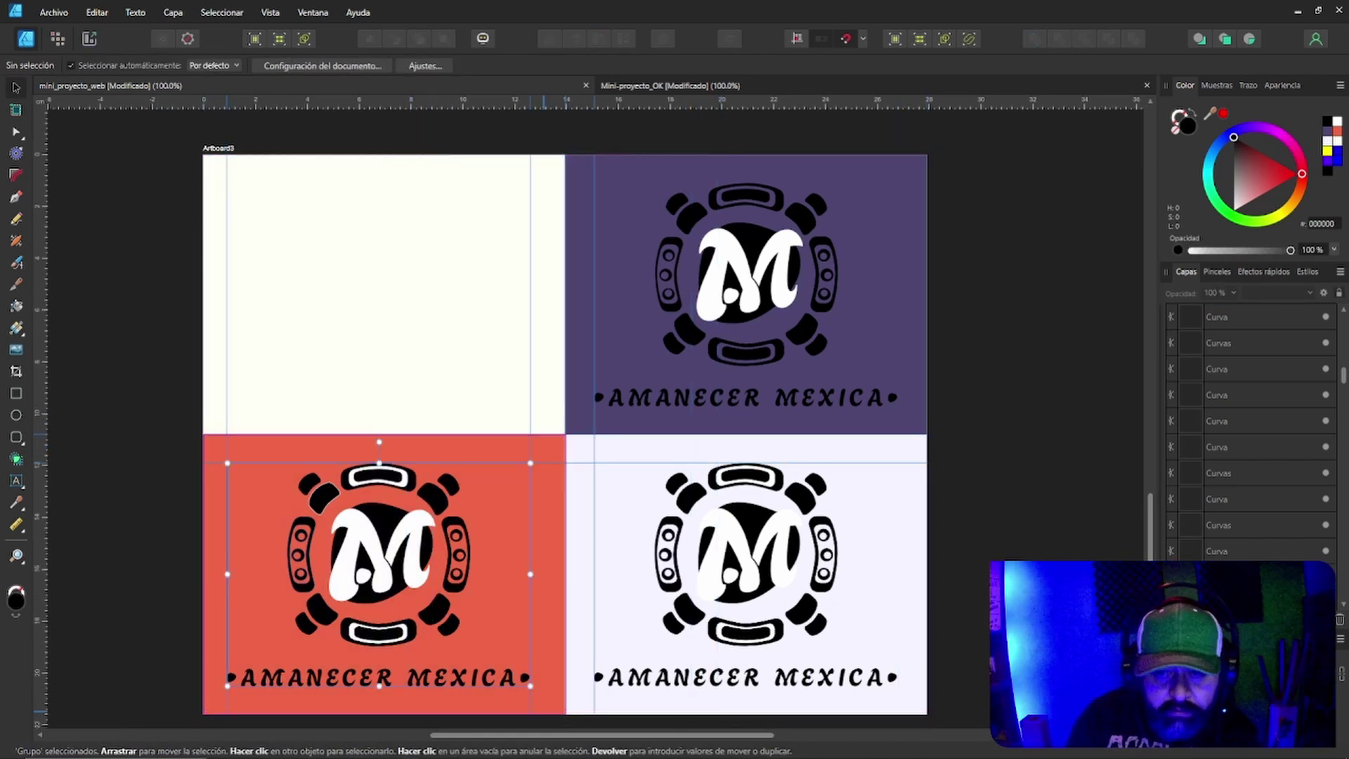
pyautogui.press('Delete')
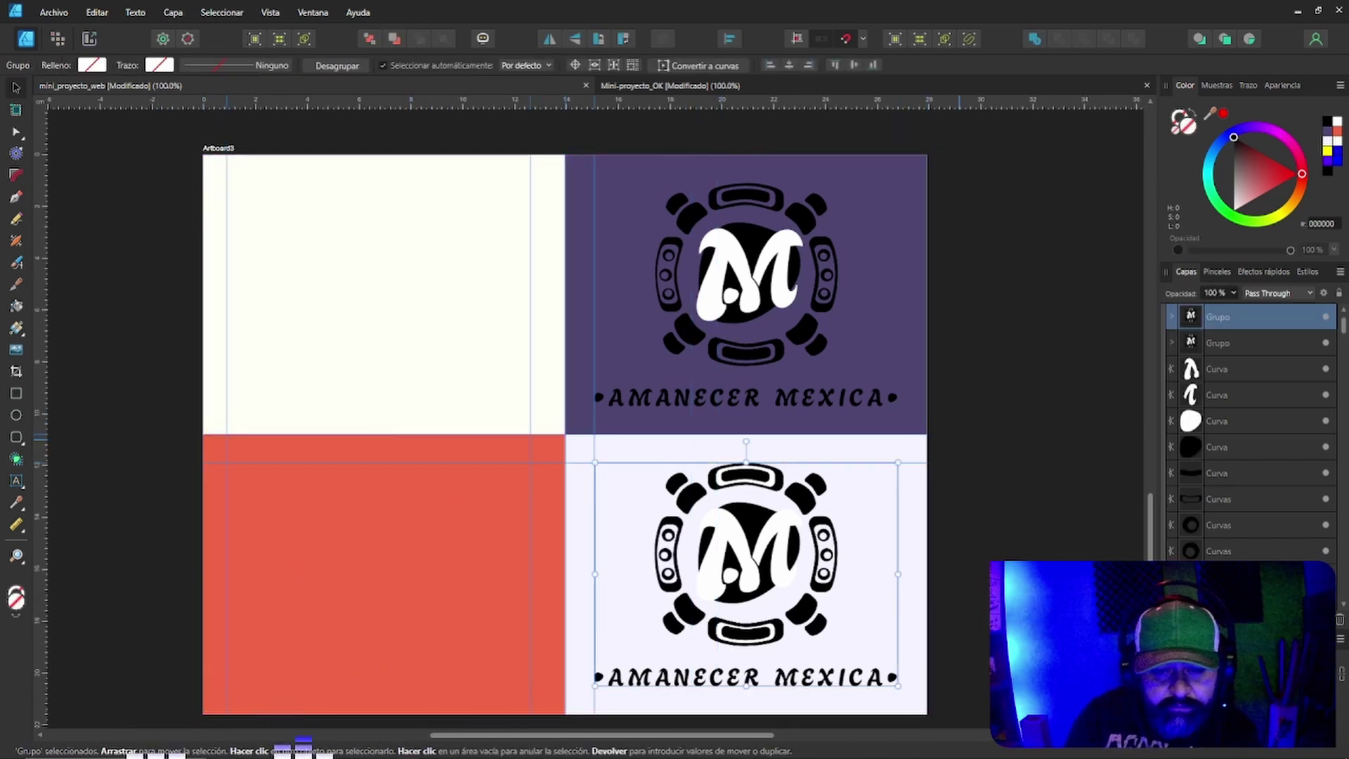
pyautogui.moveTo(959, 441); pyautogui.dragTo(572, 711)
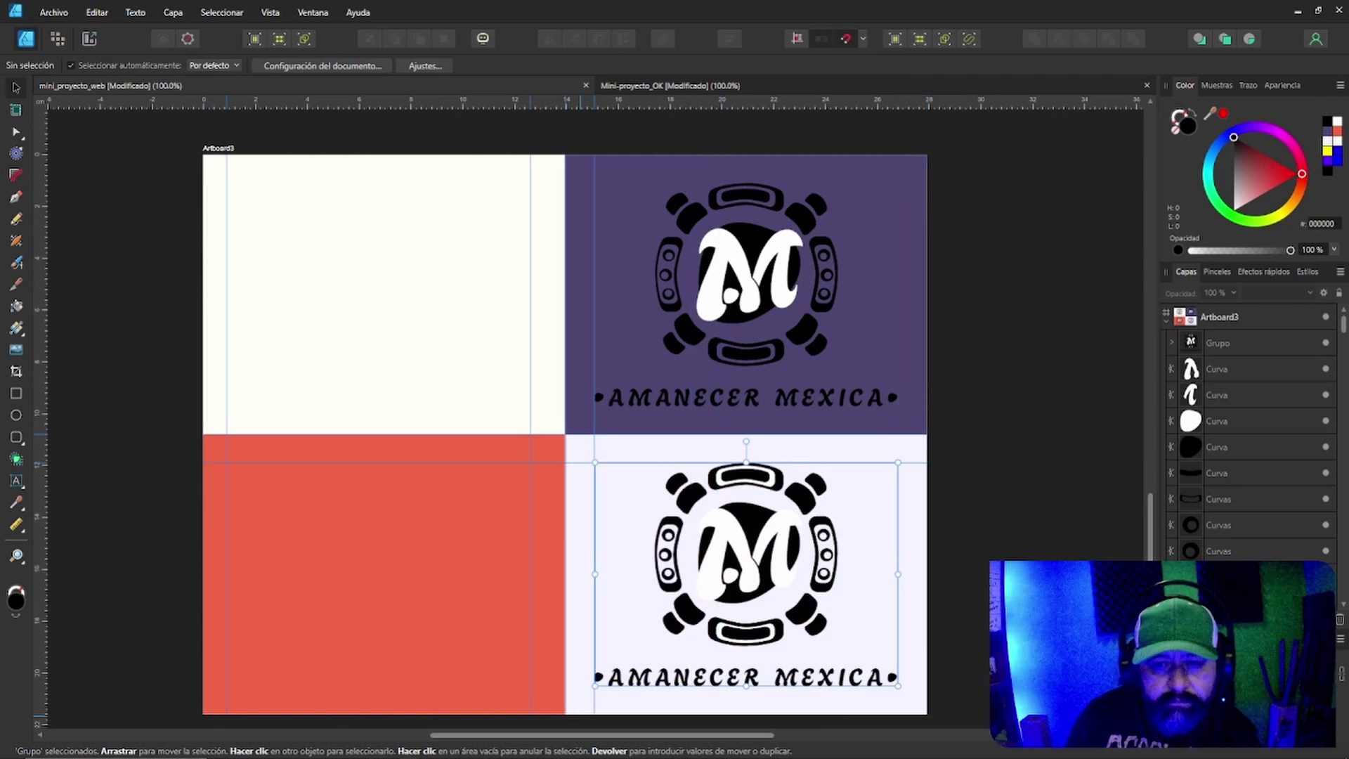
pyautogui.press('Delete')
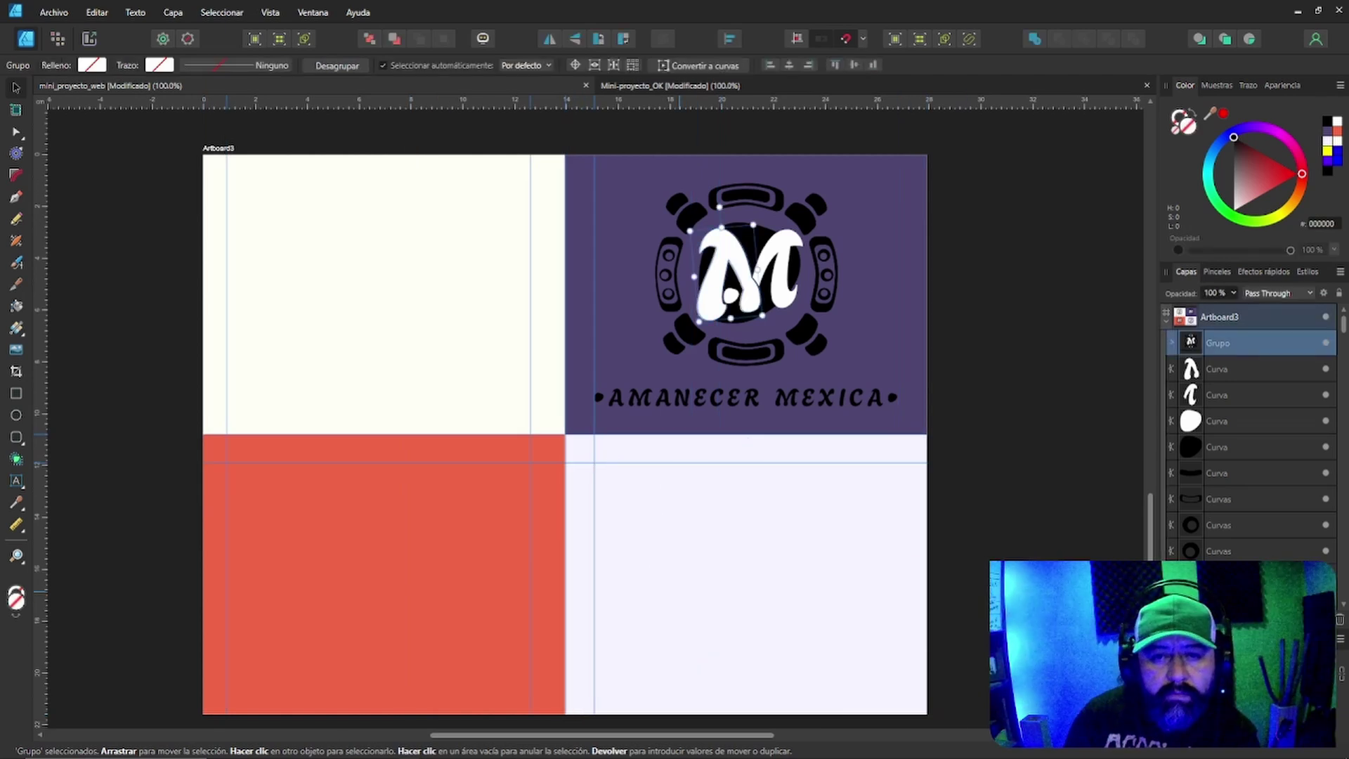
# Group all parts of the purple quadrant's logo and place a copy of the group on the cream quadrant.
pyautogui.moveTo(585, 135); pyautogui.dragTo(945, 418)
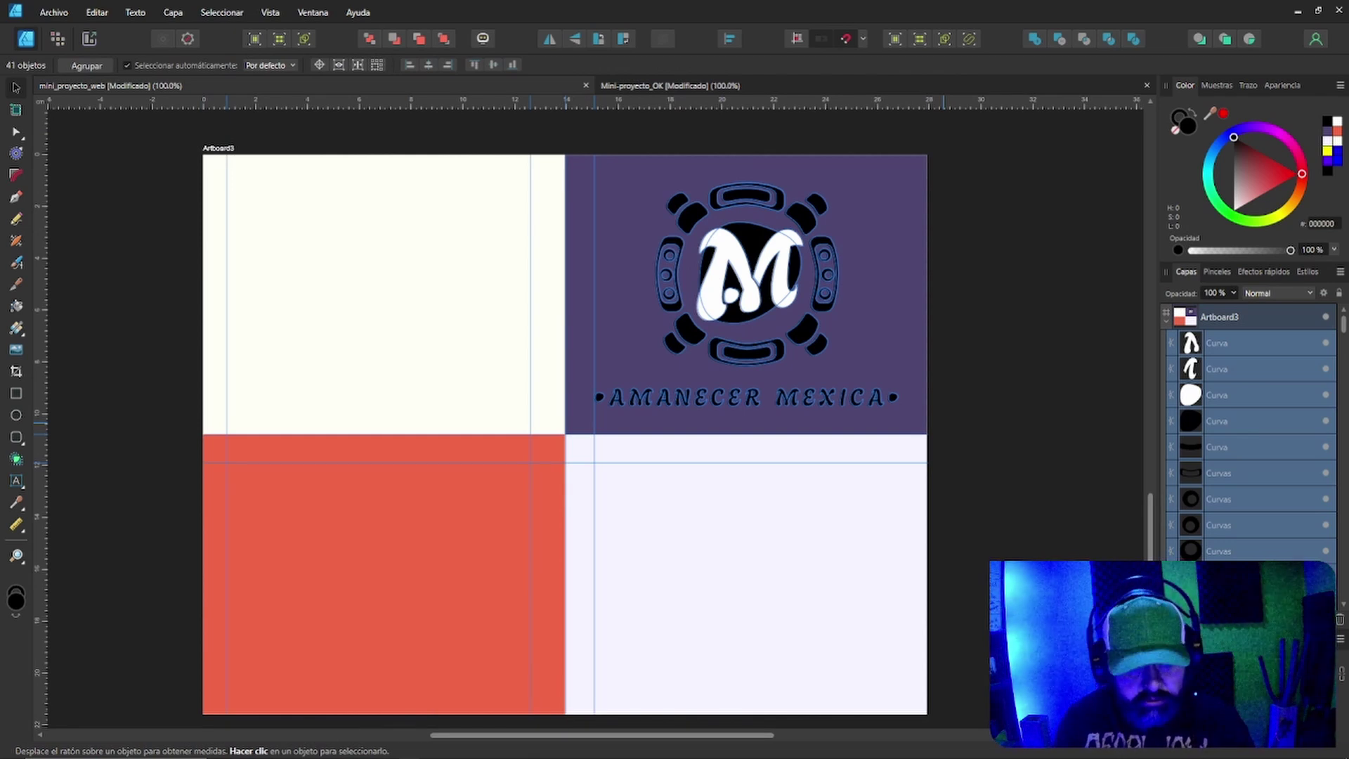
pyautogui.hotkey('ctrl', 'g')
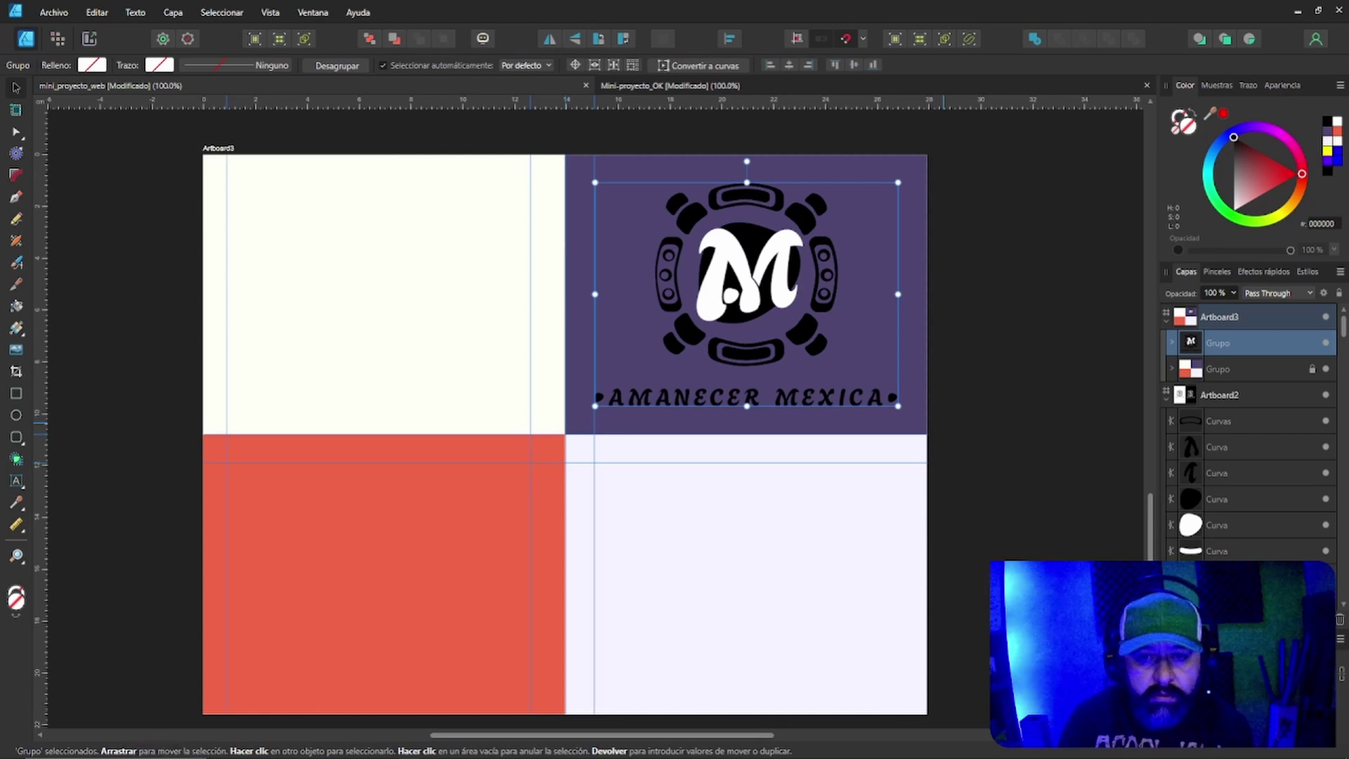
pyautogui.moveTo(715, 387)
pyautogui.mouseDown()
pyautogui.moveTo(336, 375)
pyautogui.moveTo(346, 377)
pyautogui.mouseUp()
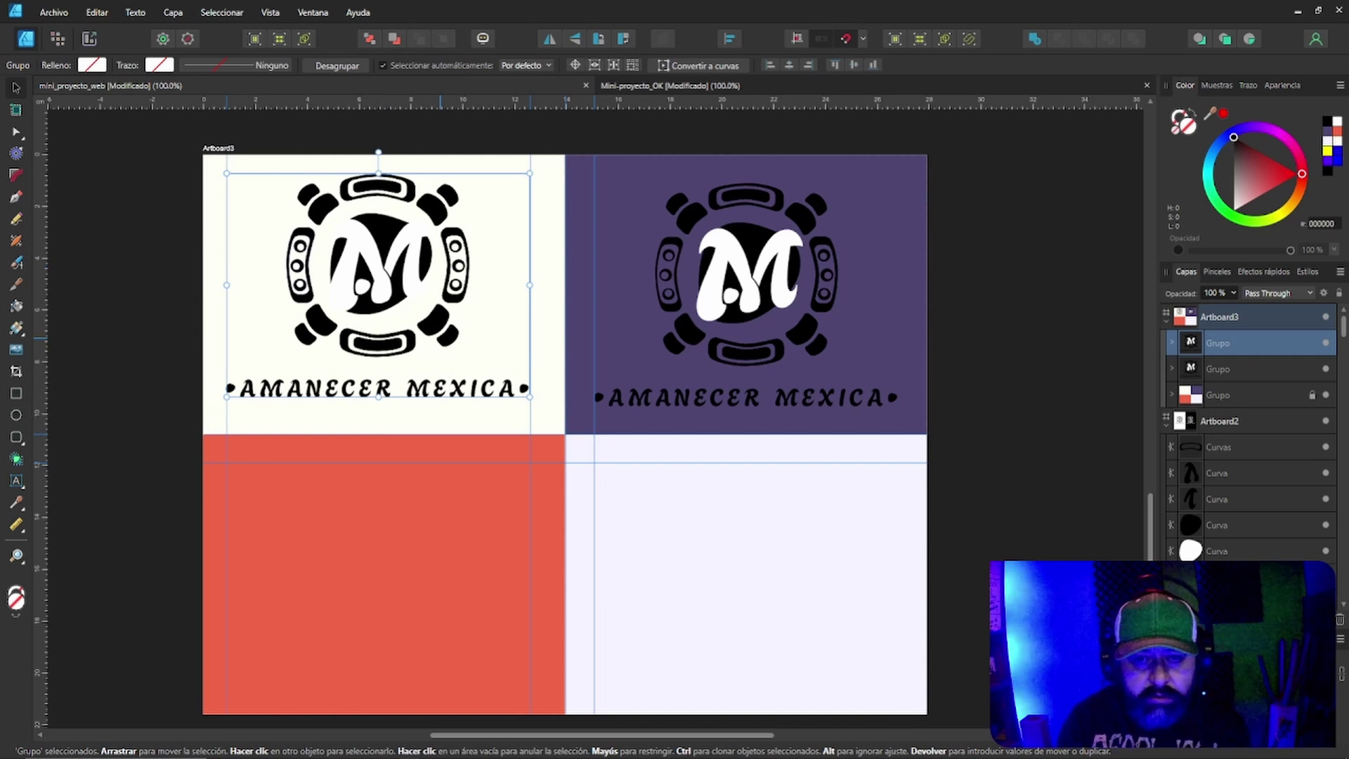
# Duplicate the logo group onto the red quadrant and place another copy on the pale lavender quadrant, aligned with the guides.
pyautogui.hotkey('ctrl', 'j')
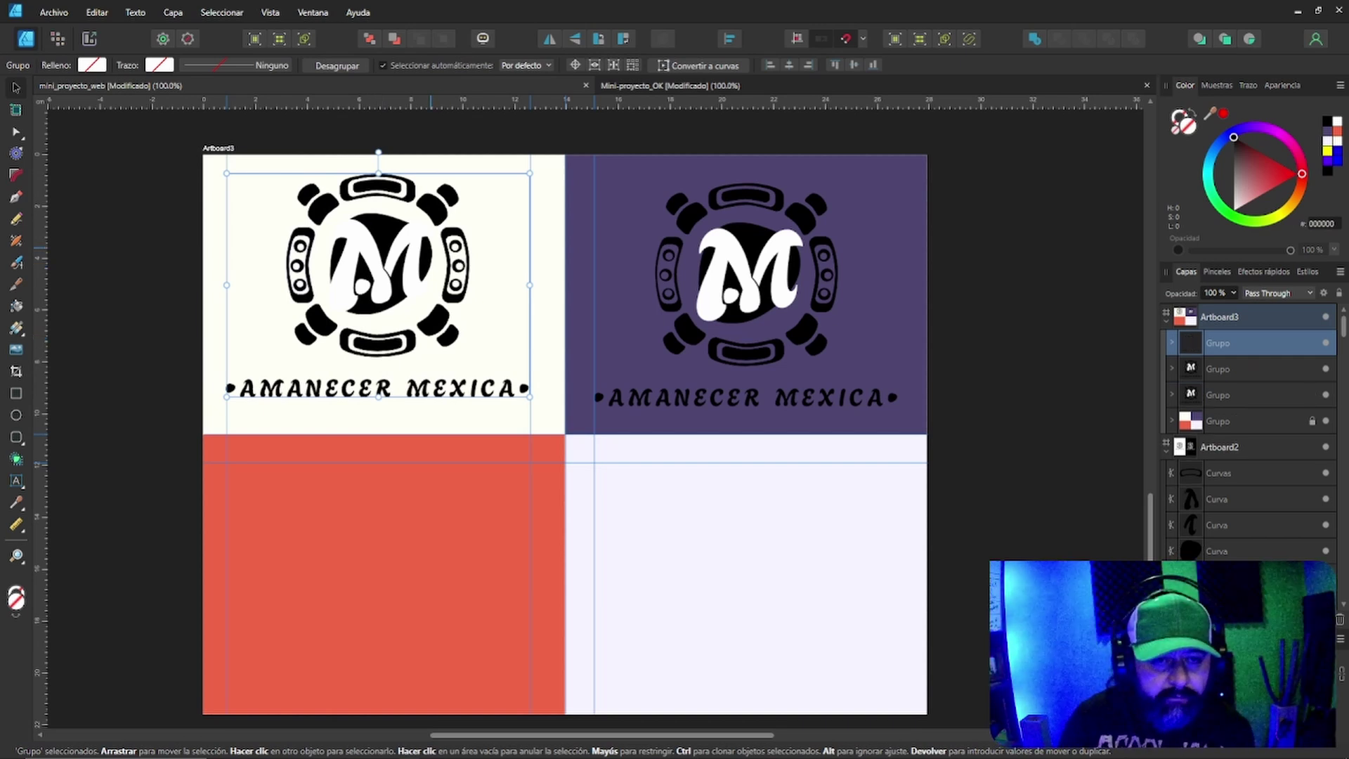
pyautogui.moveTo(378, 284); pyautogui.dragTo(397, 580)
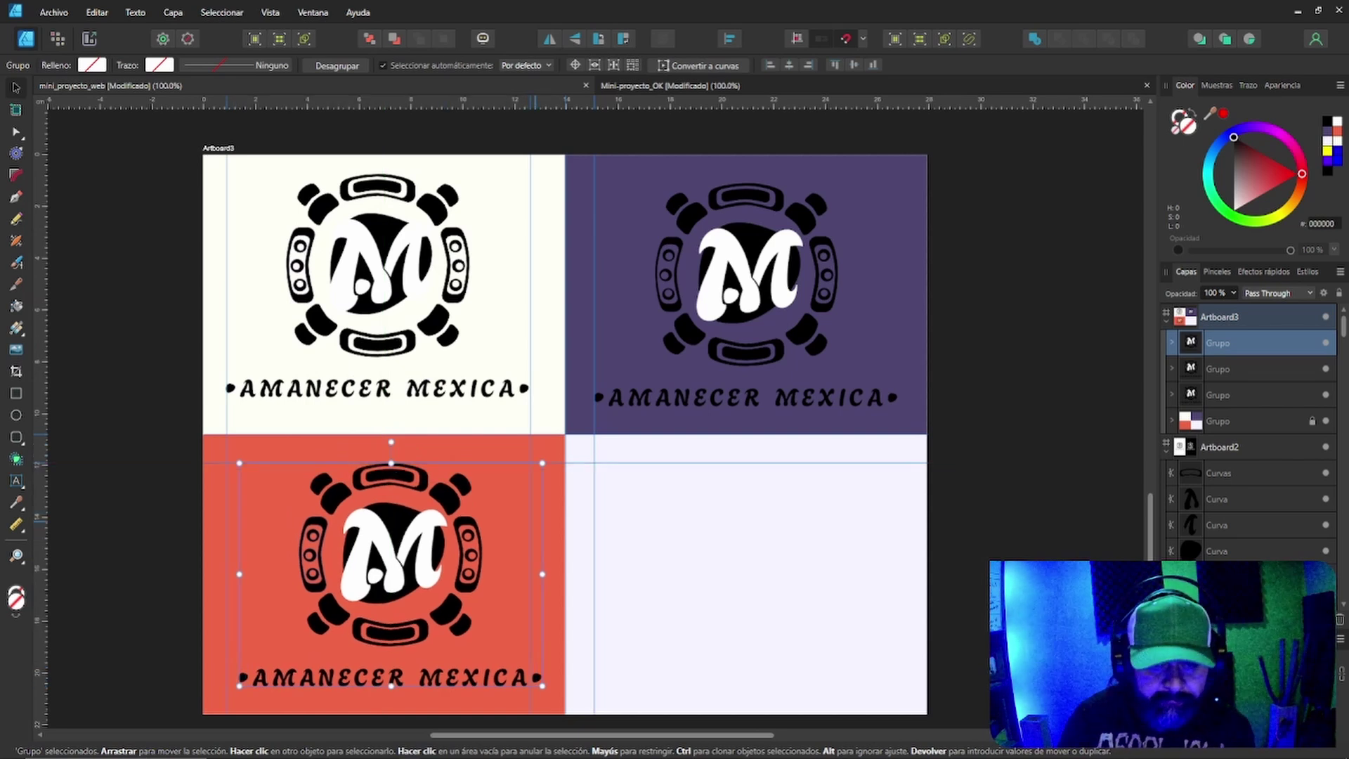
pyautogui.keyDown('ctrl'); pyautogui.moveTo(397, 579); pyautogui.dragTo(767, 580); pyautogui.keyUp('ctrl')
pyautogui.moveTo(760, 391); pyautogui.dragTo(746, 391)
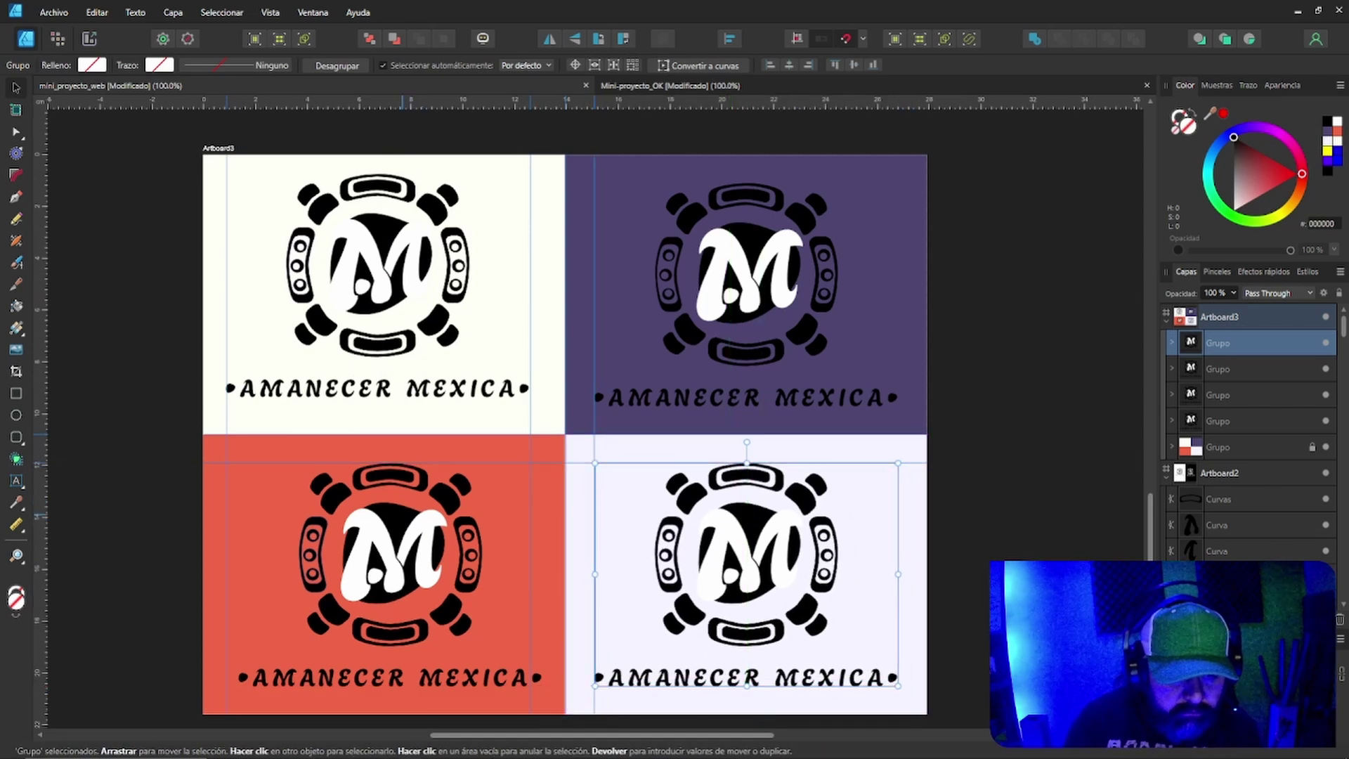
# Align the red quadrant's logo group between the vertical guides, directly below the cream quadrant's logo.
pyautogui.click(402, 515)
pyautogui.moveTo(404, 515); pyautogui.dragTo(397, 515)
pyautogui.moveTo(384, 562); pyautogui.dragTo(378, 562)
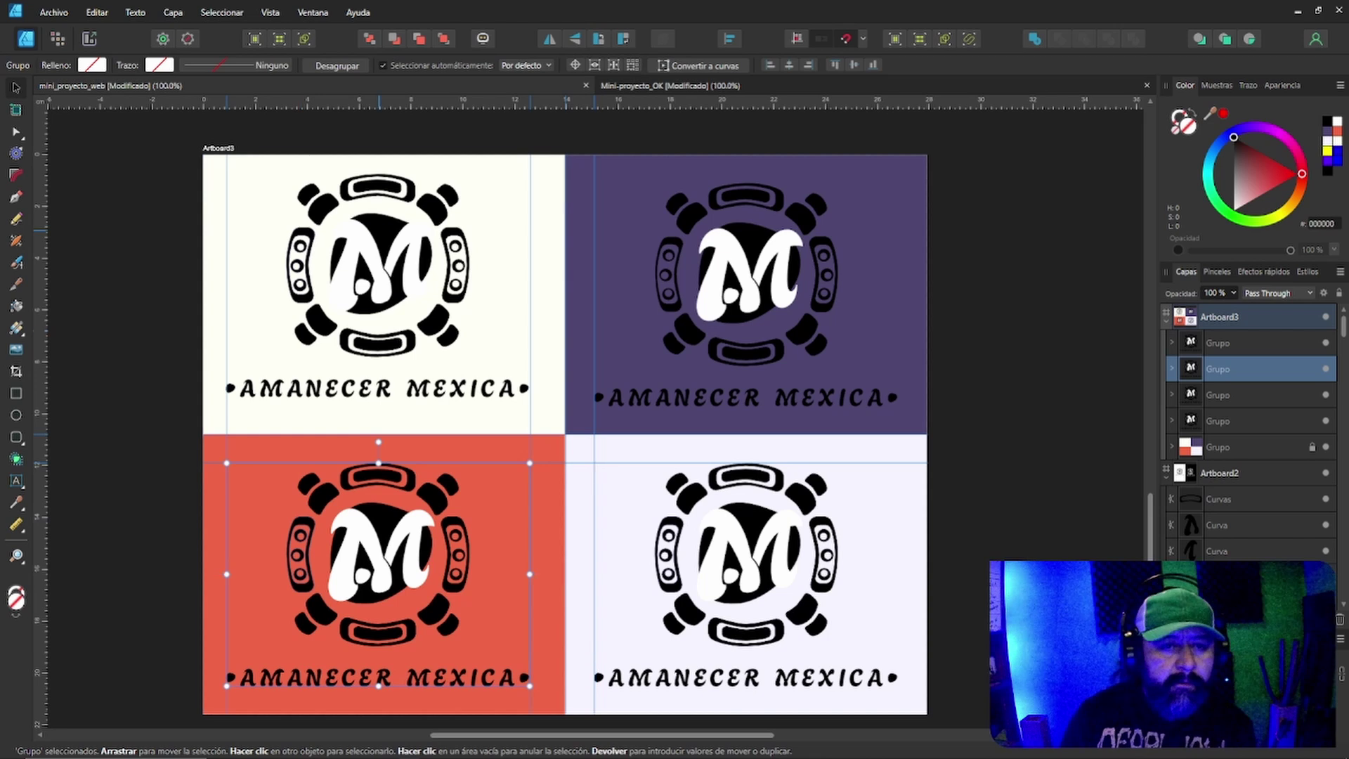
# Add a horizontal guide along the base of the purple quadrant's logo group.
pyautogui.click(458, 302)
pyautogui.scroll(2, 593, 412)
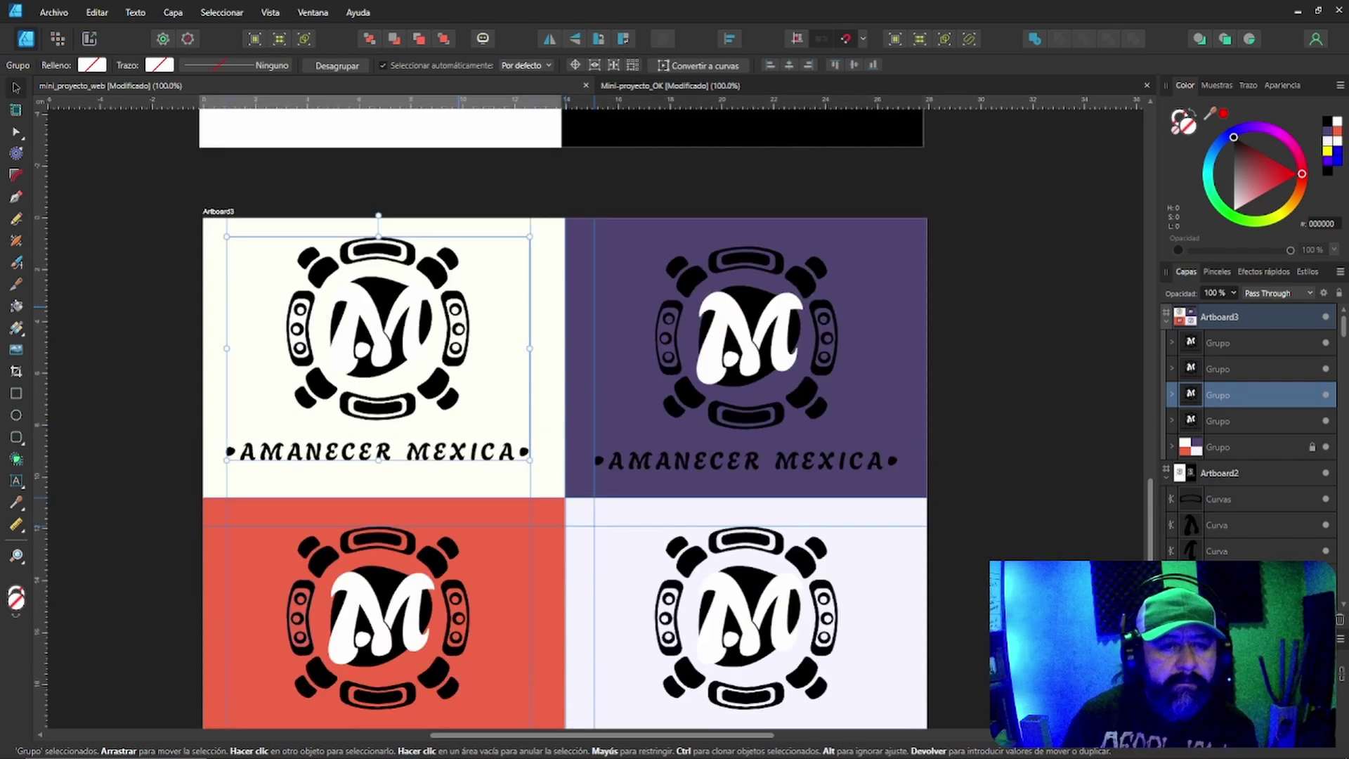
pyautogui.moveTo(741, 300); pyautogui.dragTo(742, 300)
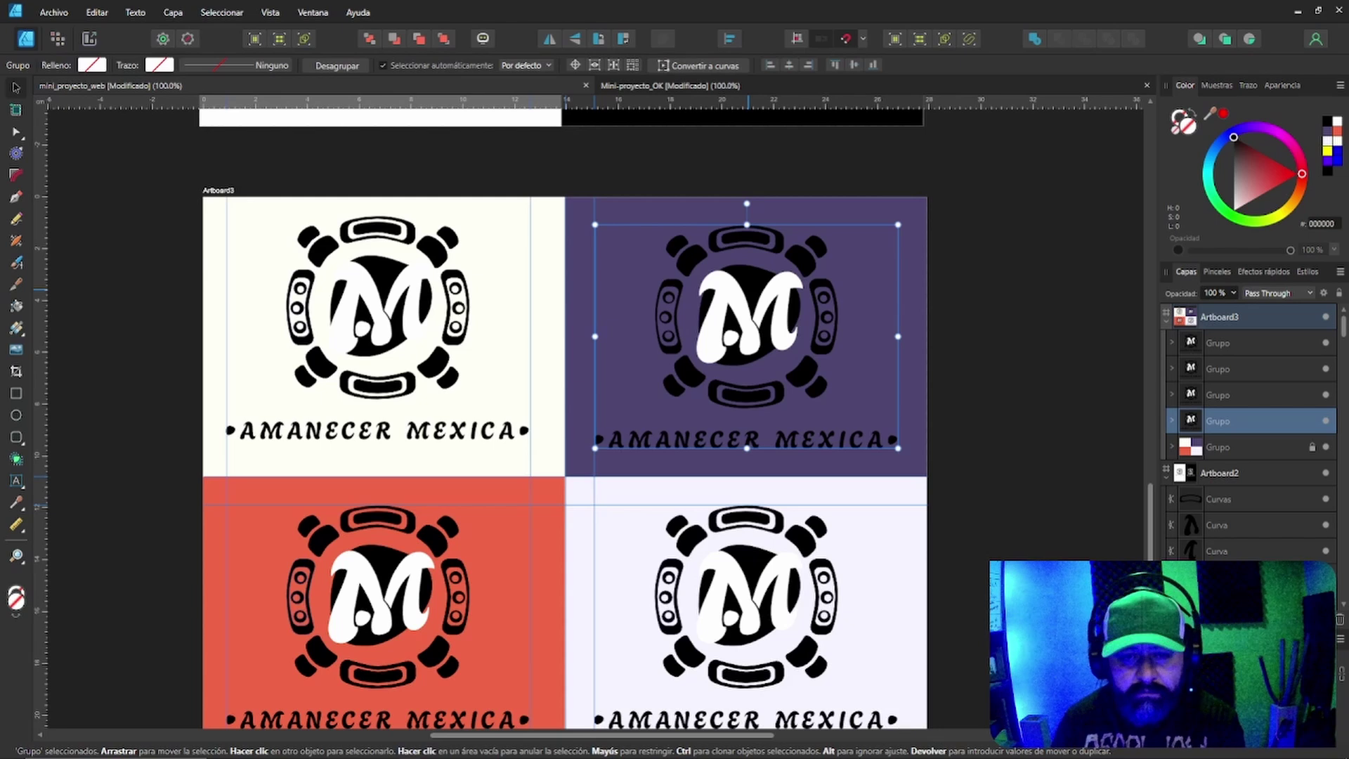
pyautogui.click(1051, 407)
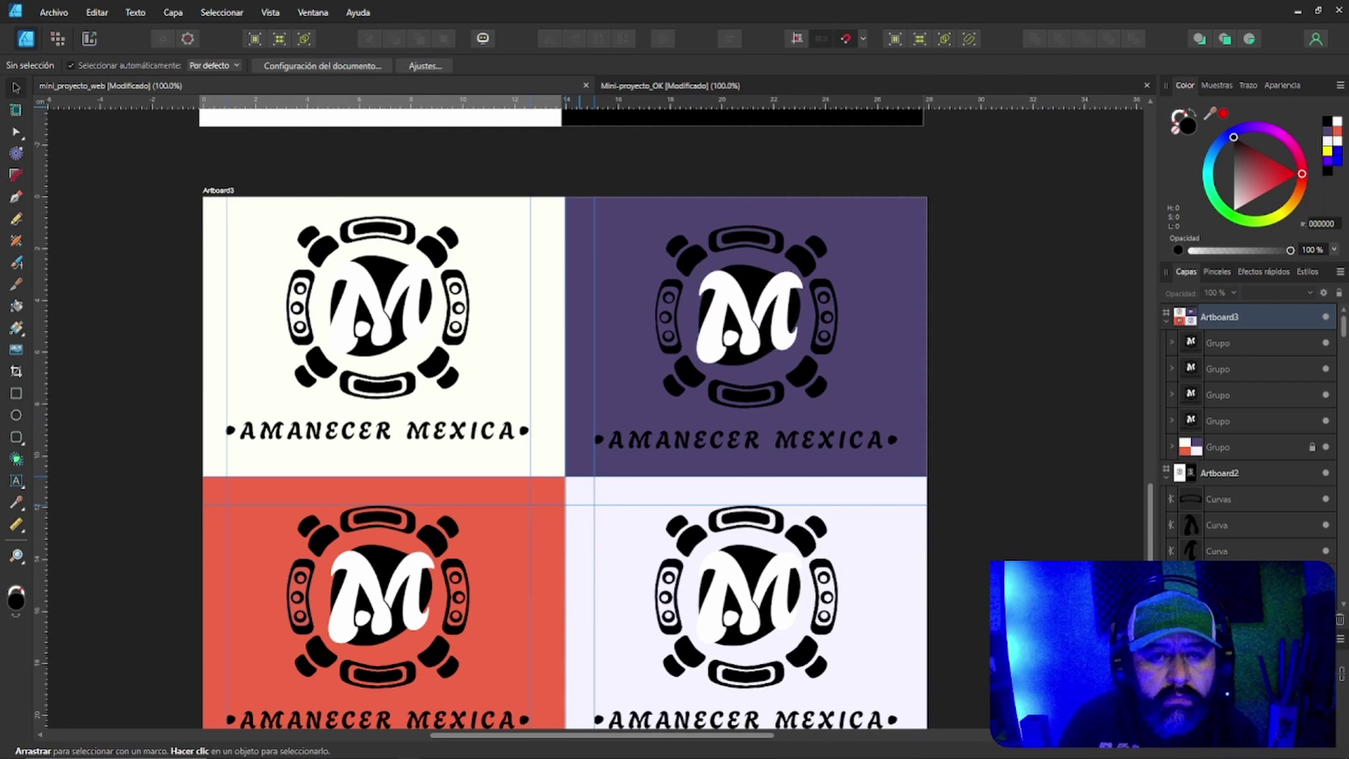
pyautogui.moveTo(597, 102); pyautogui.dragTo(599, 447)
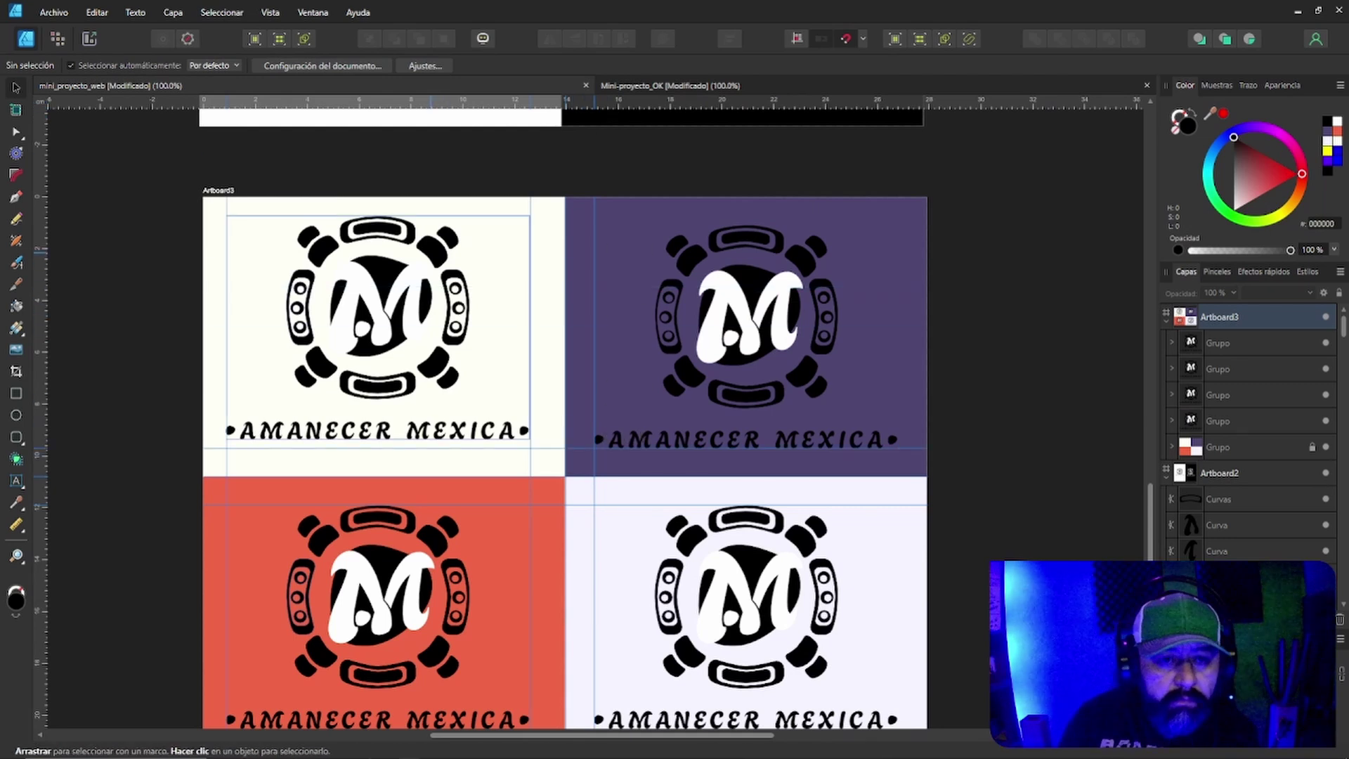
# Nudge the cream quadrant's logo group down until its base meets the horizontal guide, matching the purple quadrant's logo, and save the document.
pyautogui.click(430, 252)
pyautogui.press('Down')
pyautogui.press('Down')
pyautogui.press('Down')
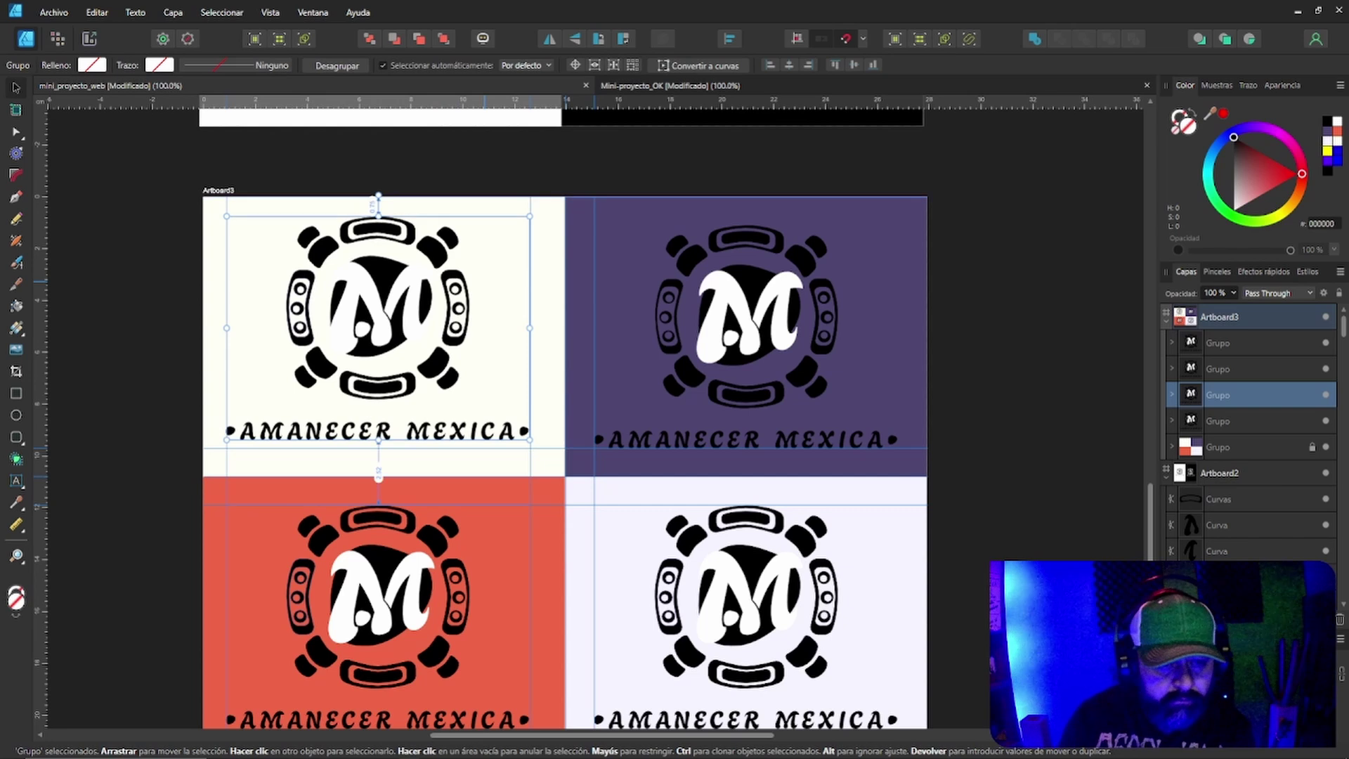
pyautogui.press('Down')
pyautogui.press('Down')
pyautogui.press('Down')
pyautogui.press('Down')
pyautogui.press('Down')
pyautogui.press('Down')
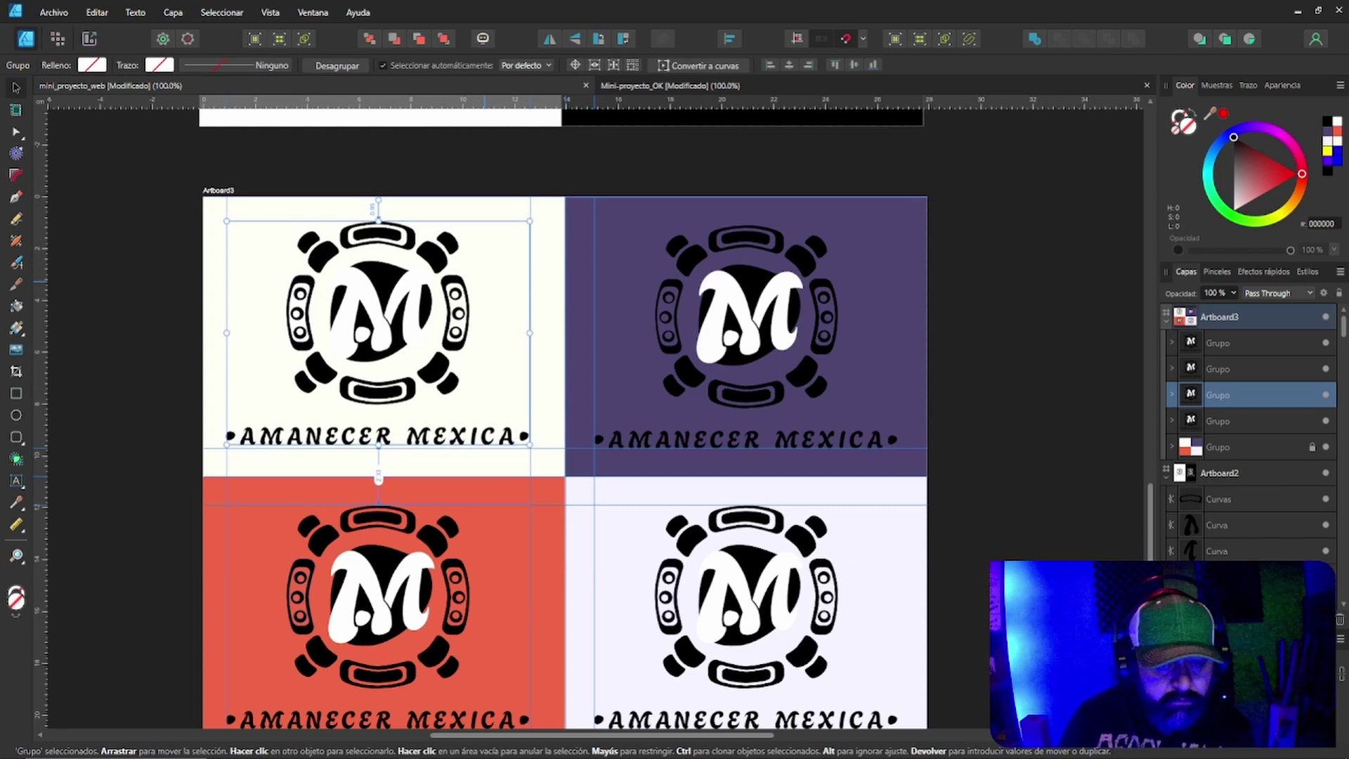
pyautogui.press('Down')
pyautogui.press('Down')
pyautogui.press('Down')
pyautogui.press('Down')
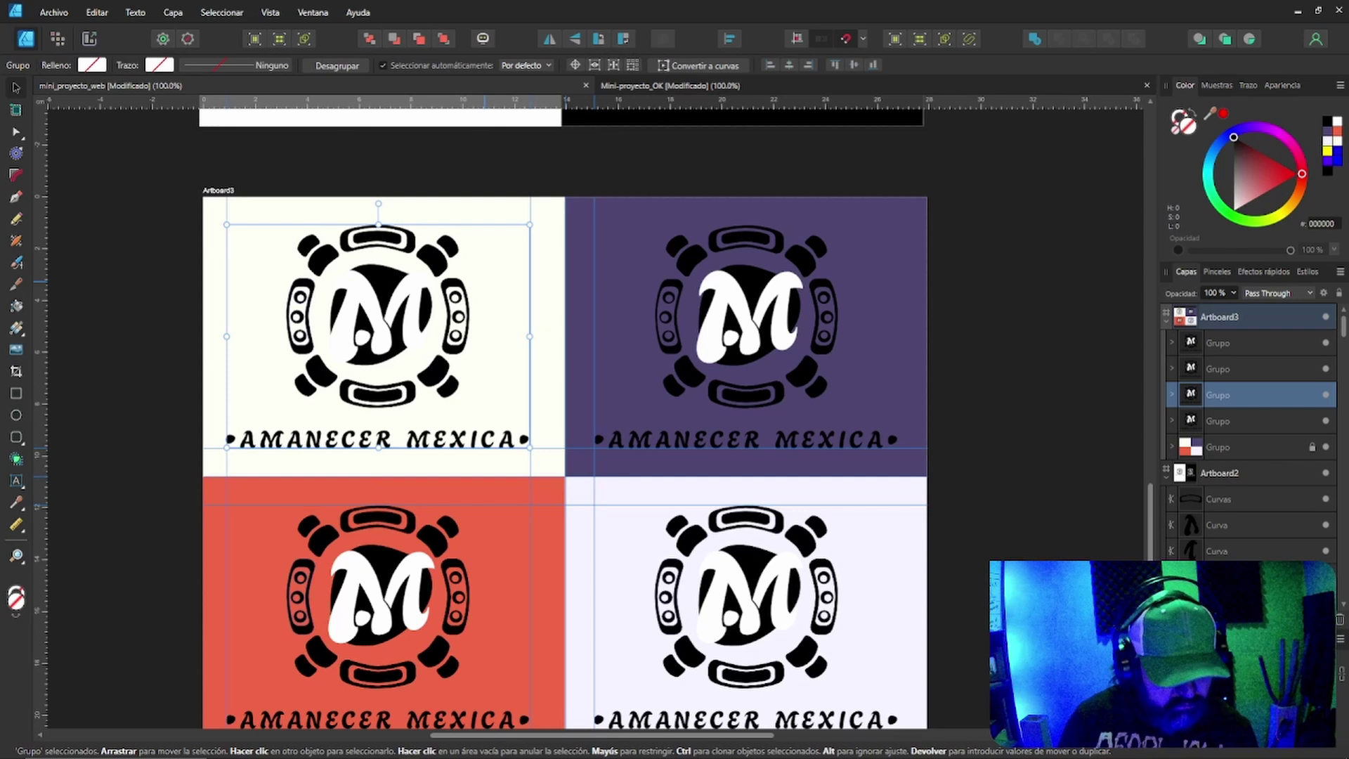
pyautogui.hotkey('ctrl', '[')
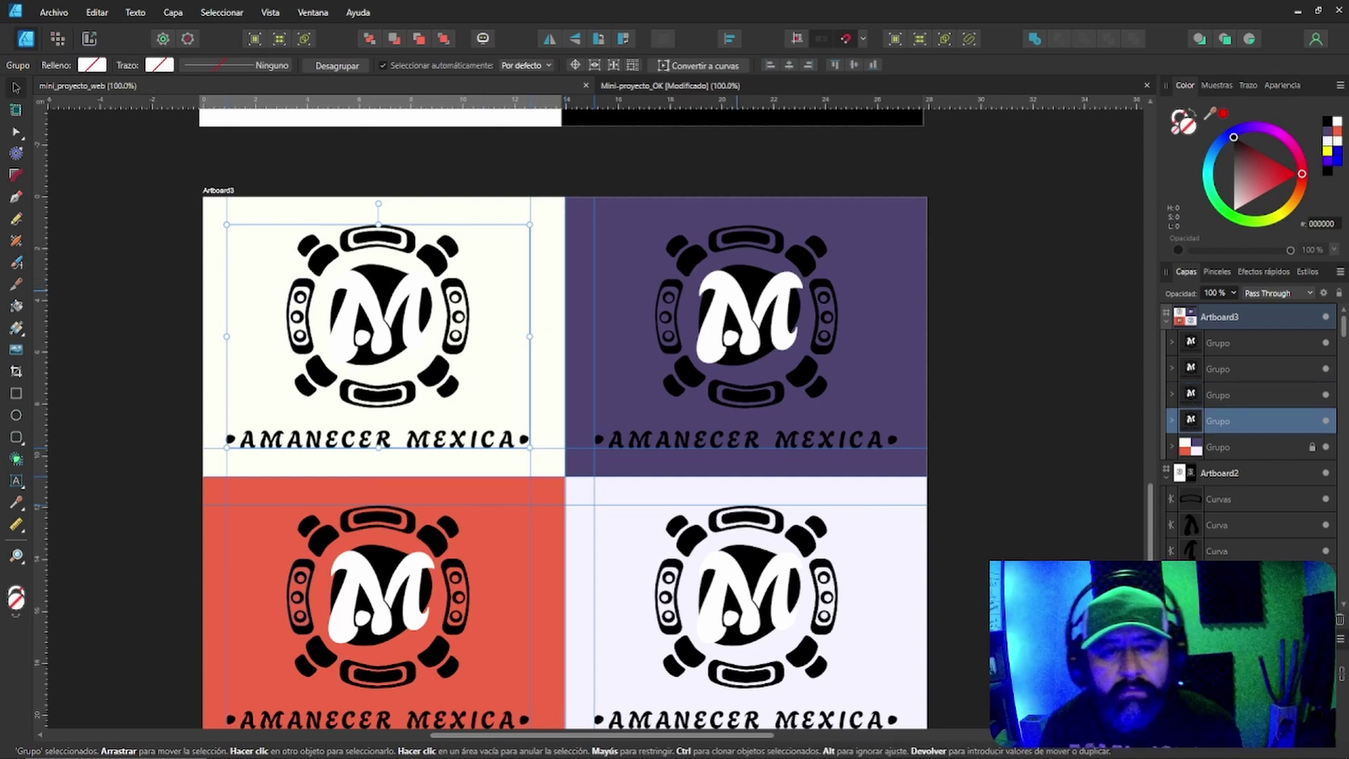
pyautogui.click(736, 290)
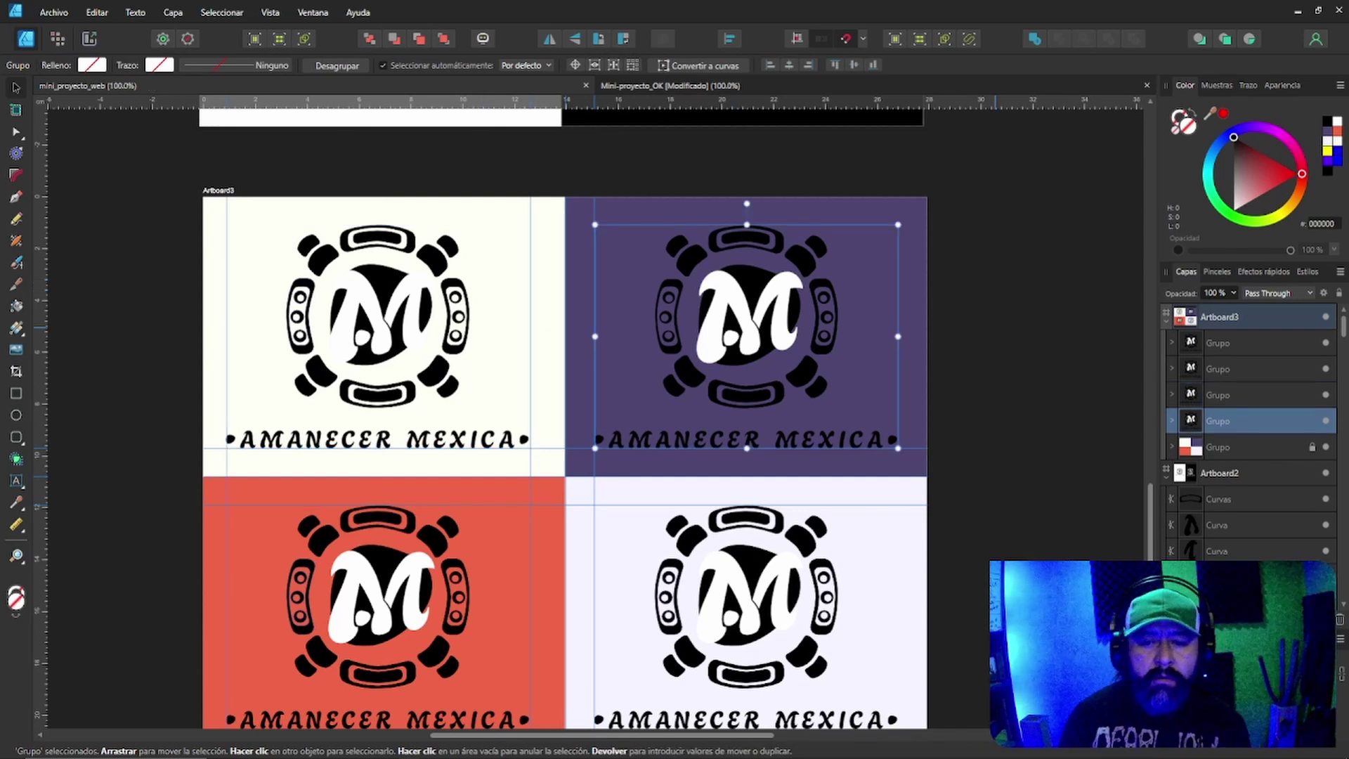
pyautogui.click(995, 327)
# Zoom out to 50% and review the logo versions across Artboard1, Artboard2 and Artboard3.
pyautogui.scroll(-1, 995, 328)
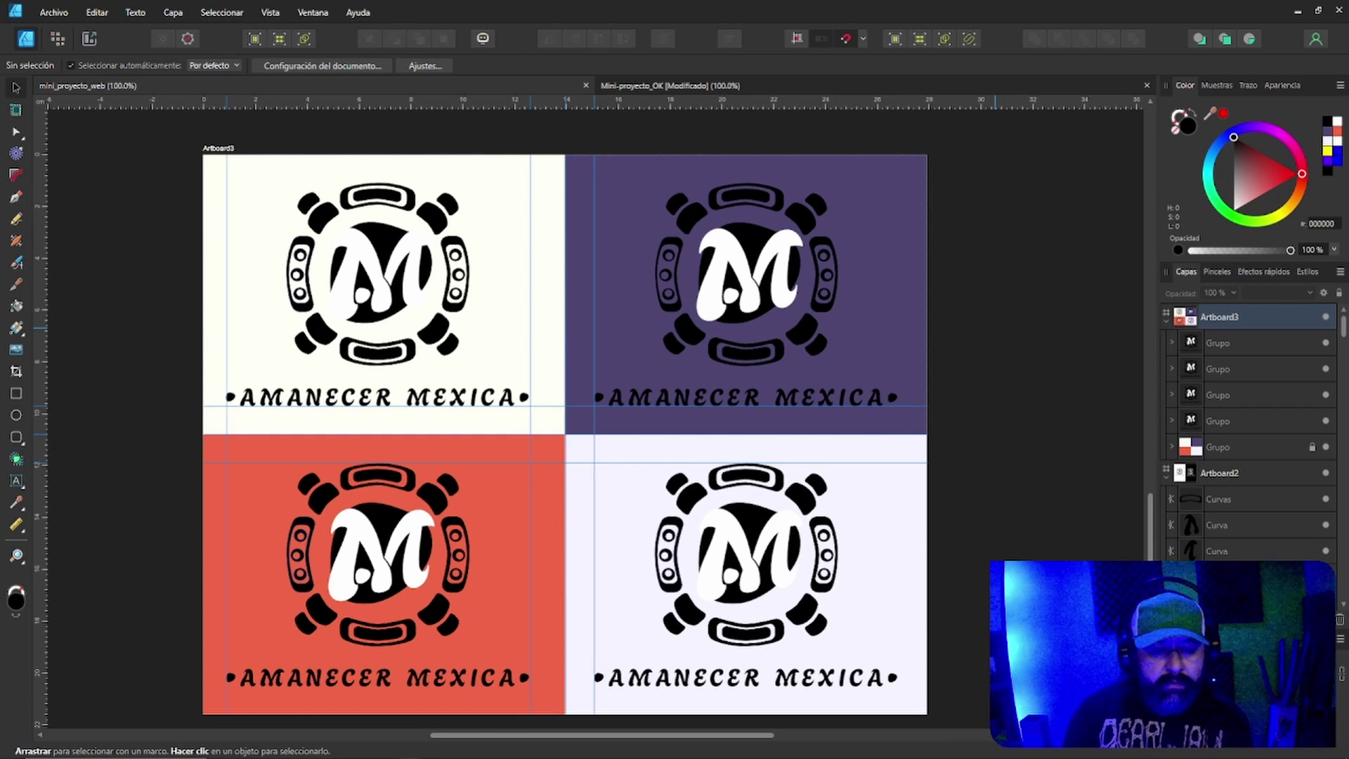
pyautogui.press('z')
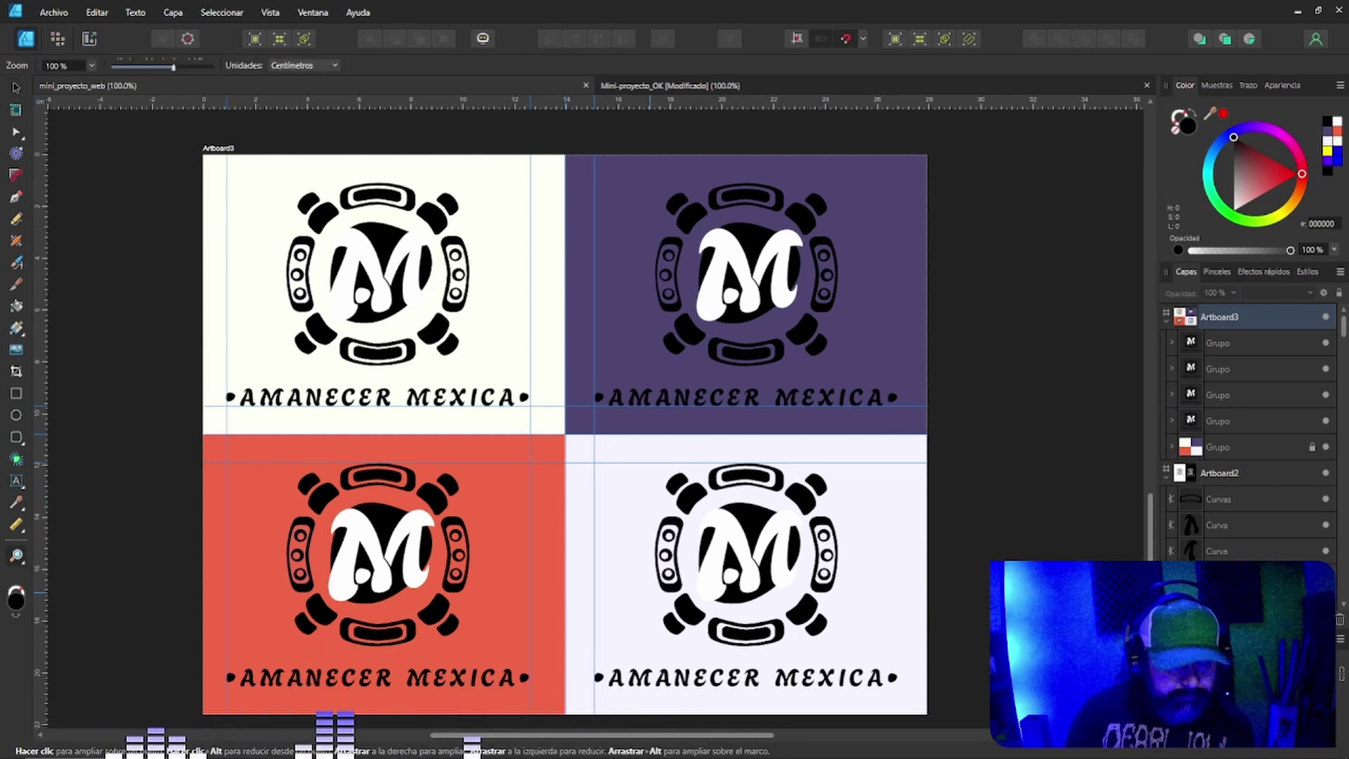
pyautogui.keyDown('alt'); pyautogui.click(651, 464); pyautogui.keyUp('alt')
pyautogui.keyDown('alt'); pyautogui.click(651, 464); pyautogui.keyUp('alt')
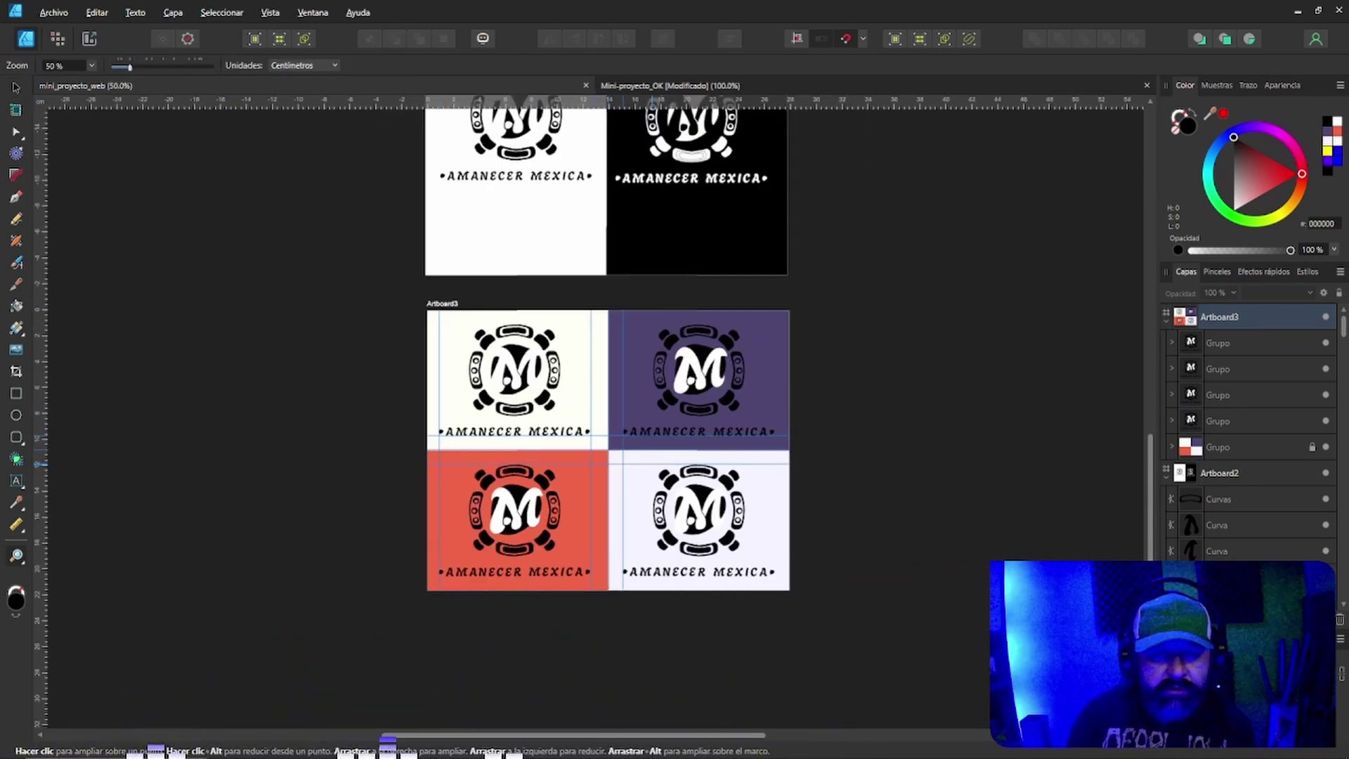
pyautogui.scroll(3, 593, 410)
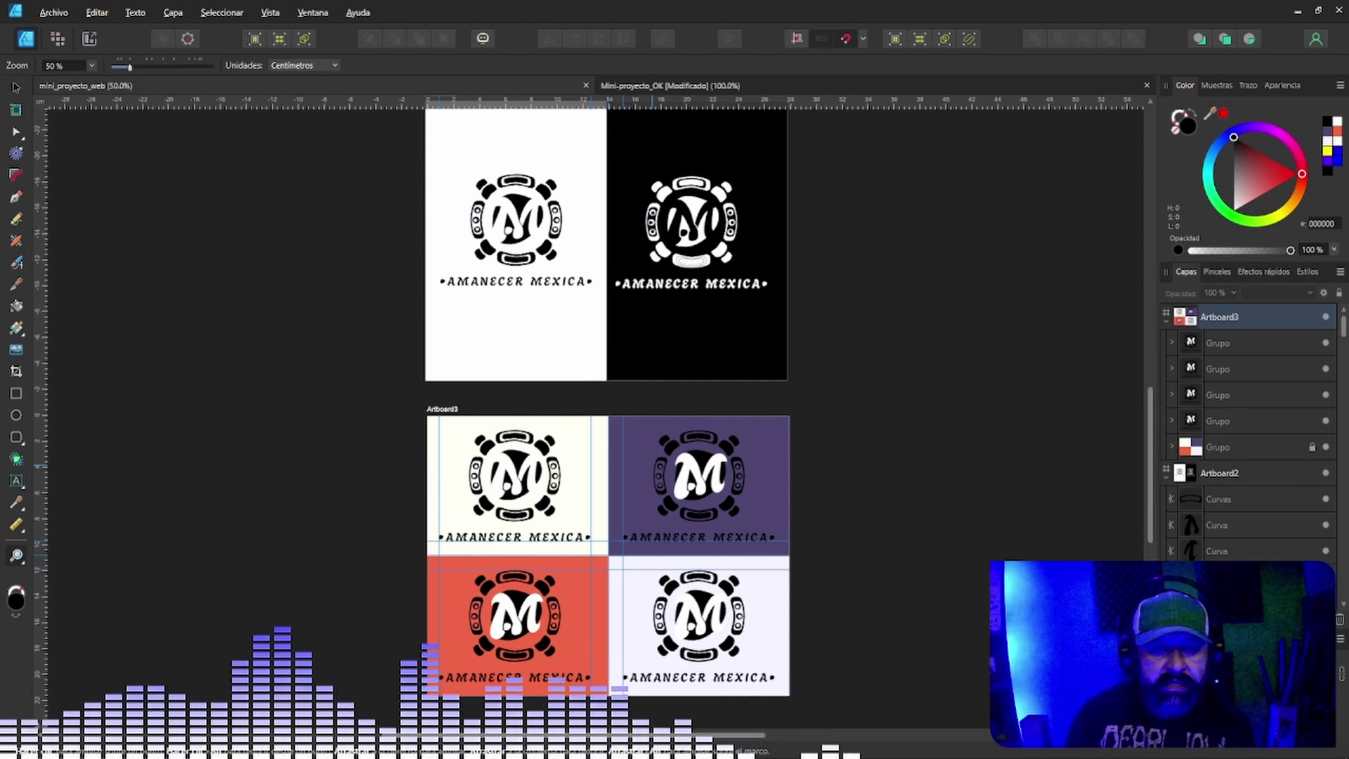
pyautogui.scroll(5, 593, 411)
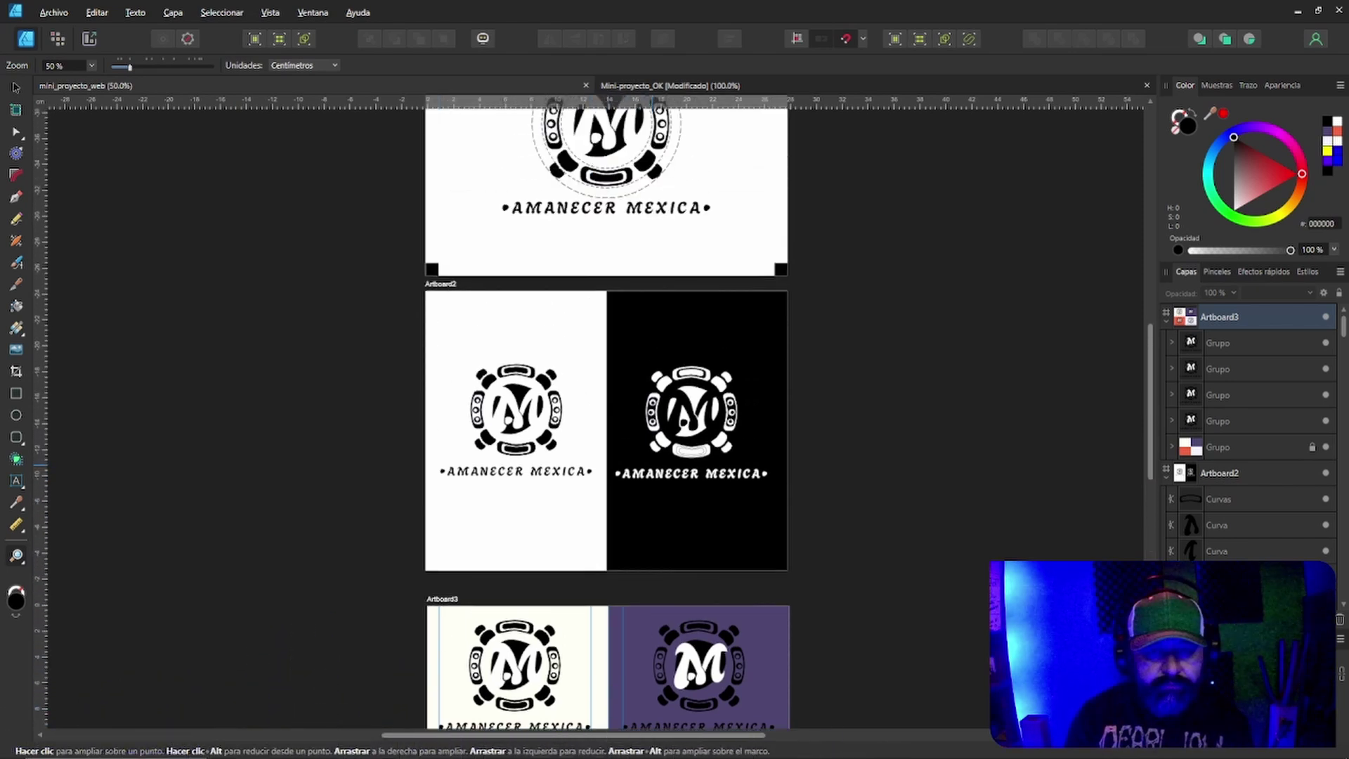
pyautogui.scroll(4, 606, 414)
pyautogui.scroll(-2, 606, 414)
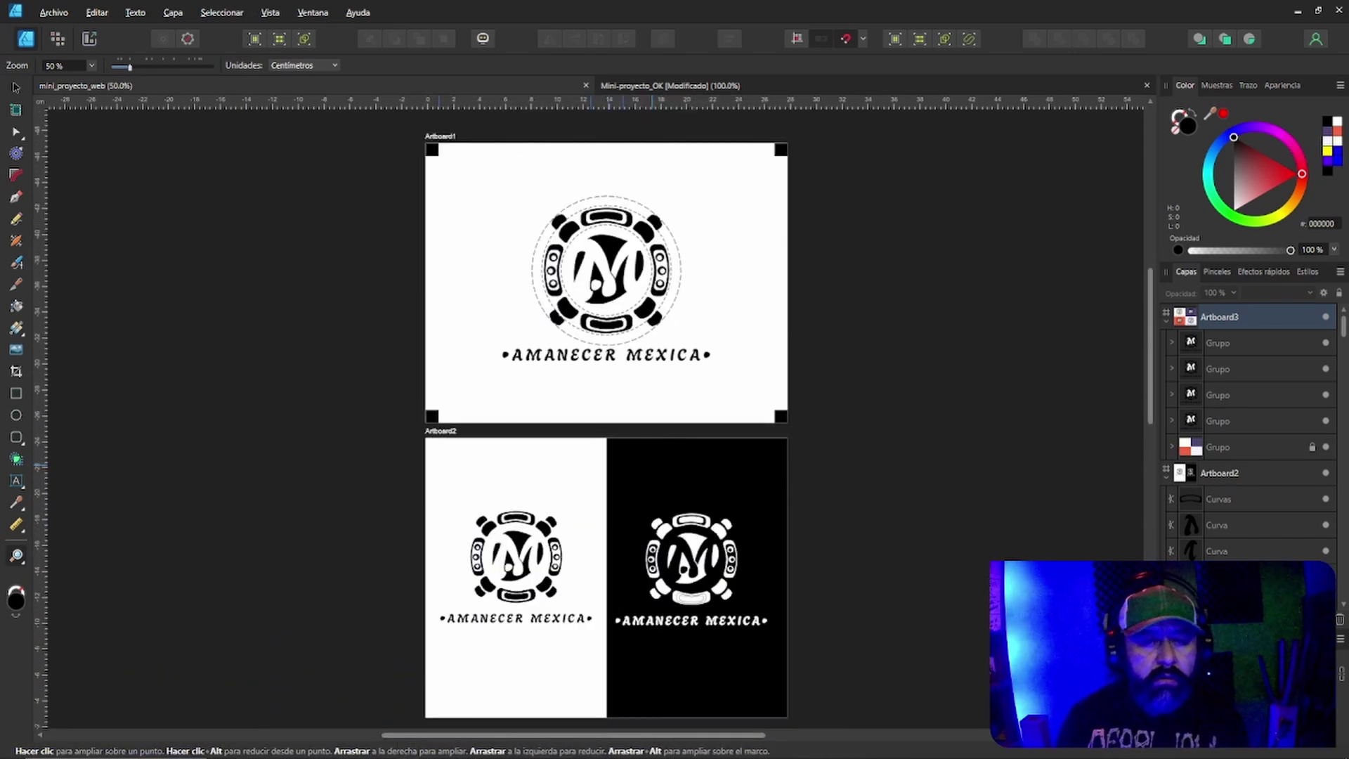
pyautogui.scroll(-4, 593, 403)
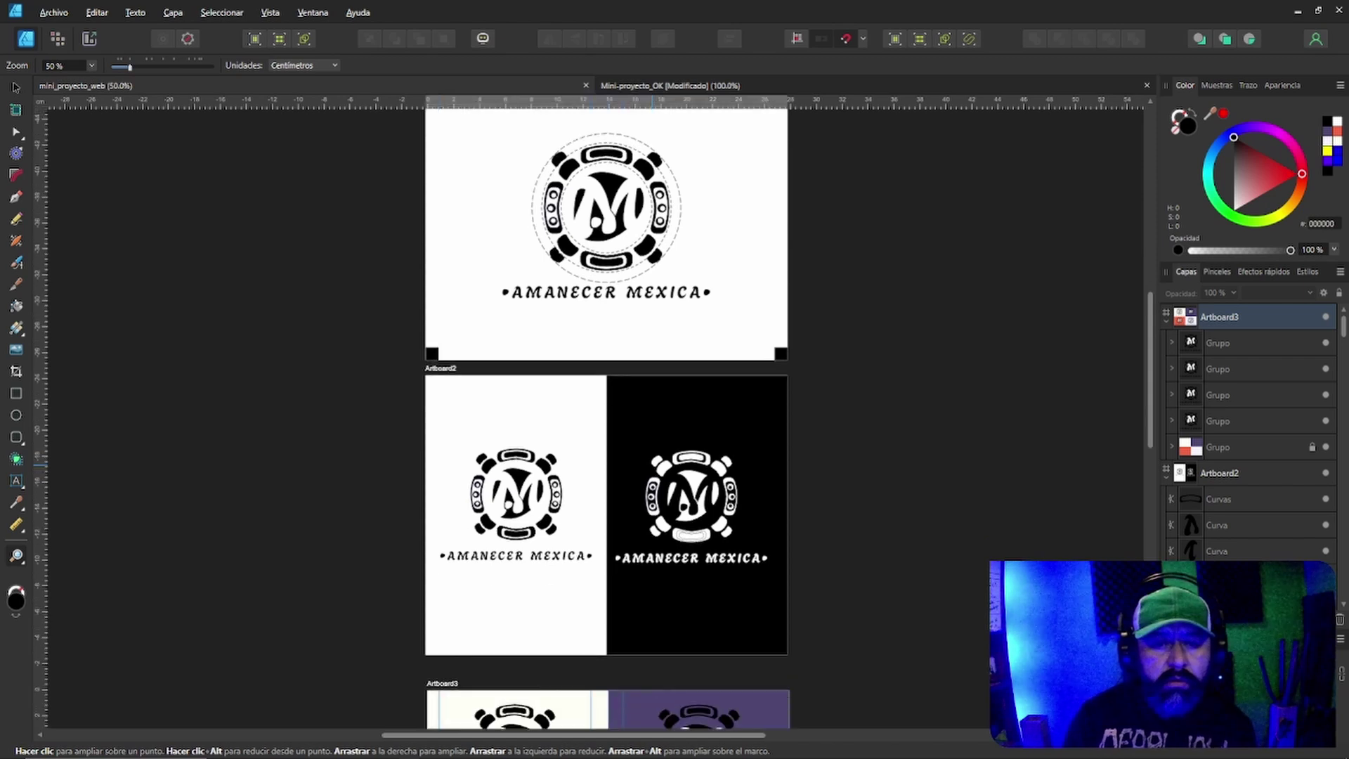
pyautogui.scroll(-4, 607, 415)
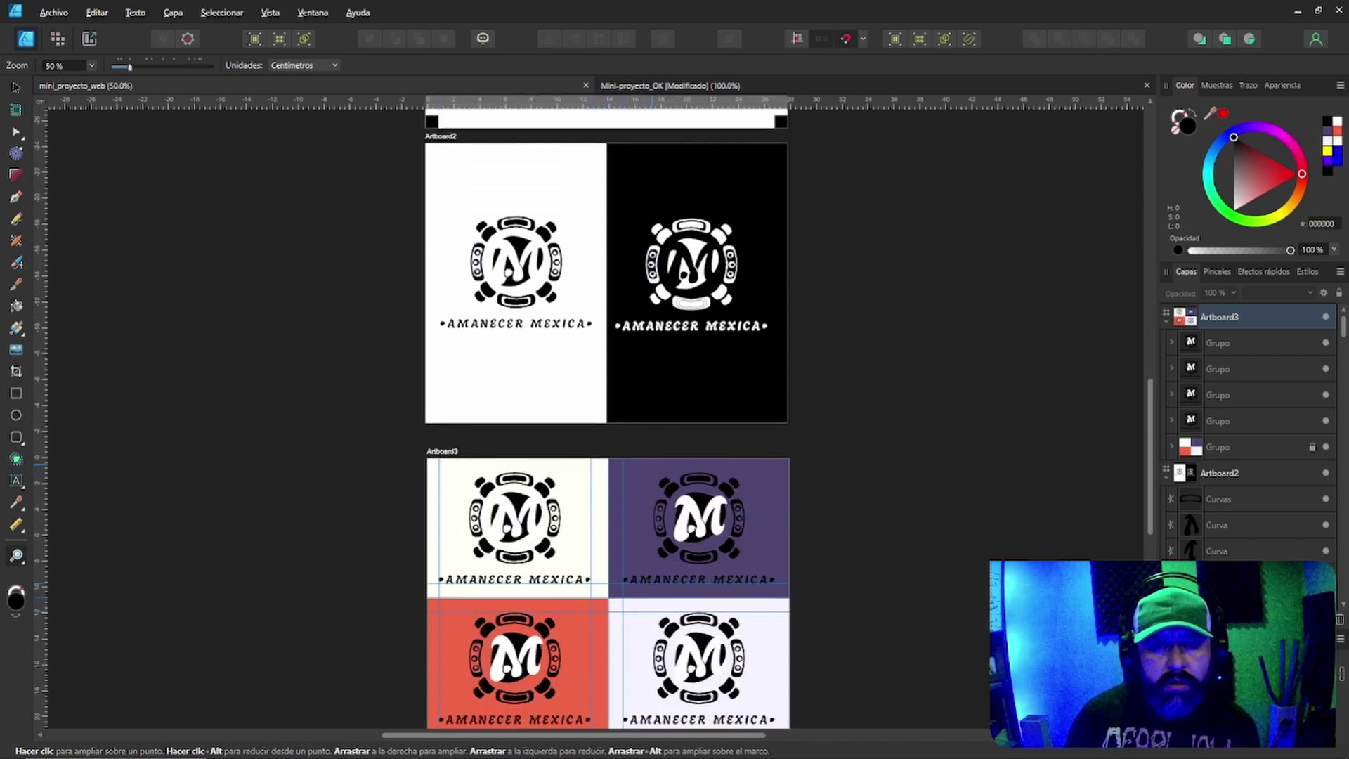
pyautogui.scroll(-2, 607, 415)
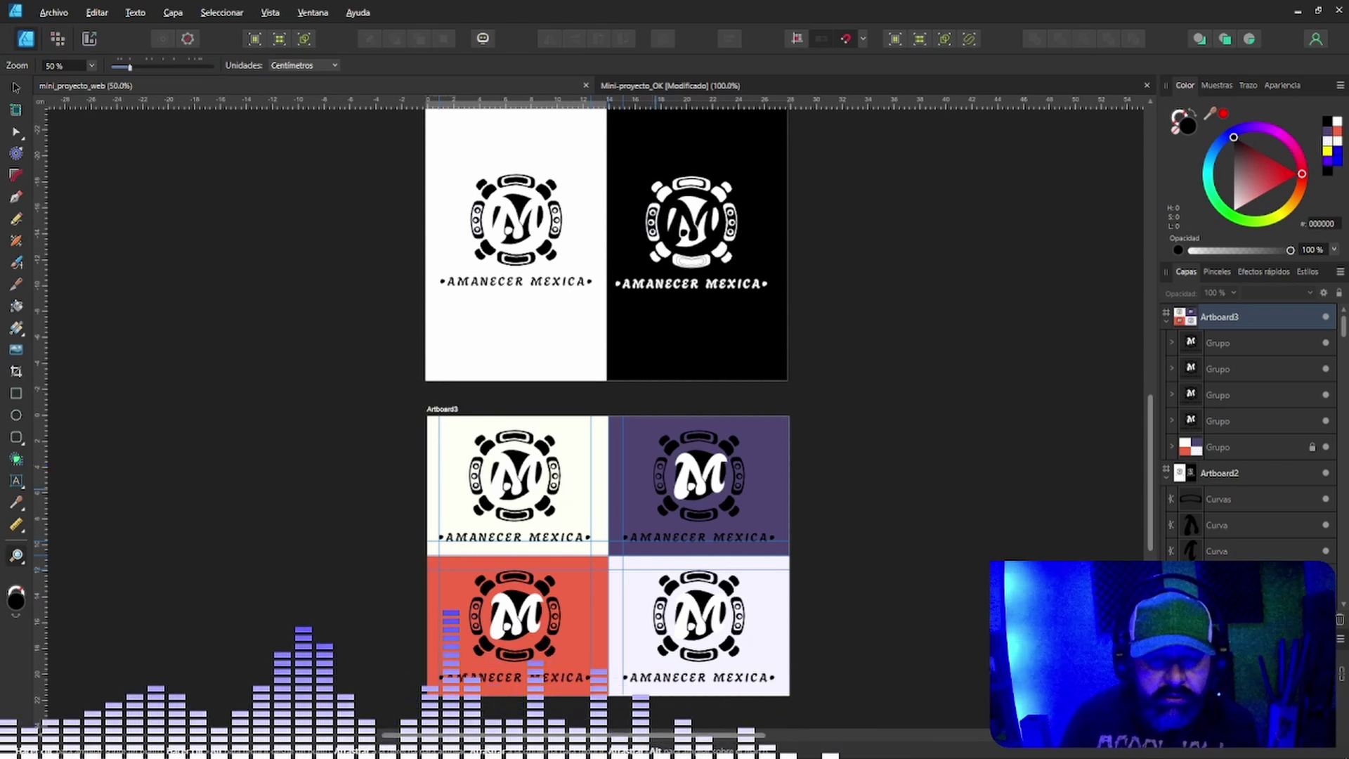
pyautogui.scroll(-5, 607, 421)
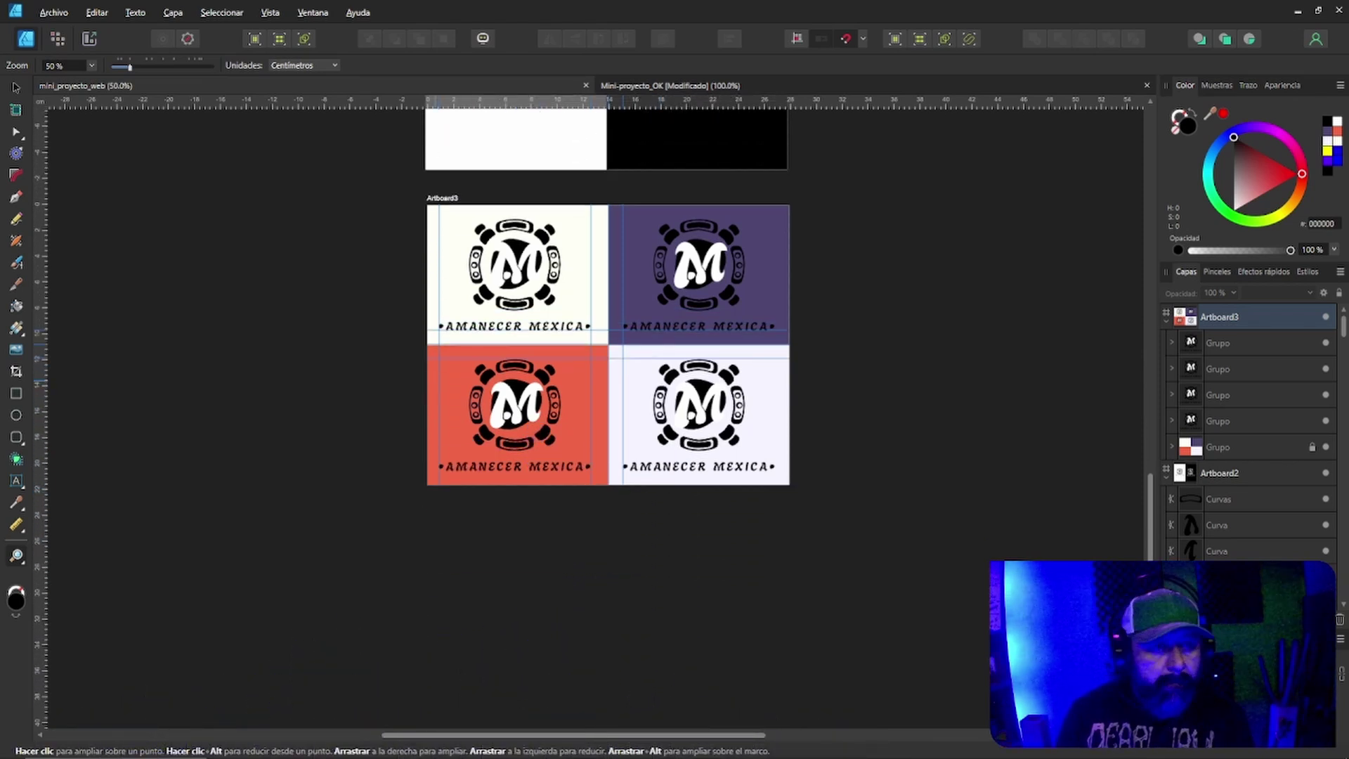
pyautogui.press('v')
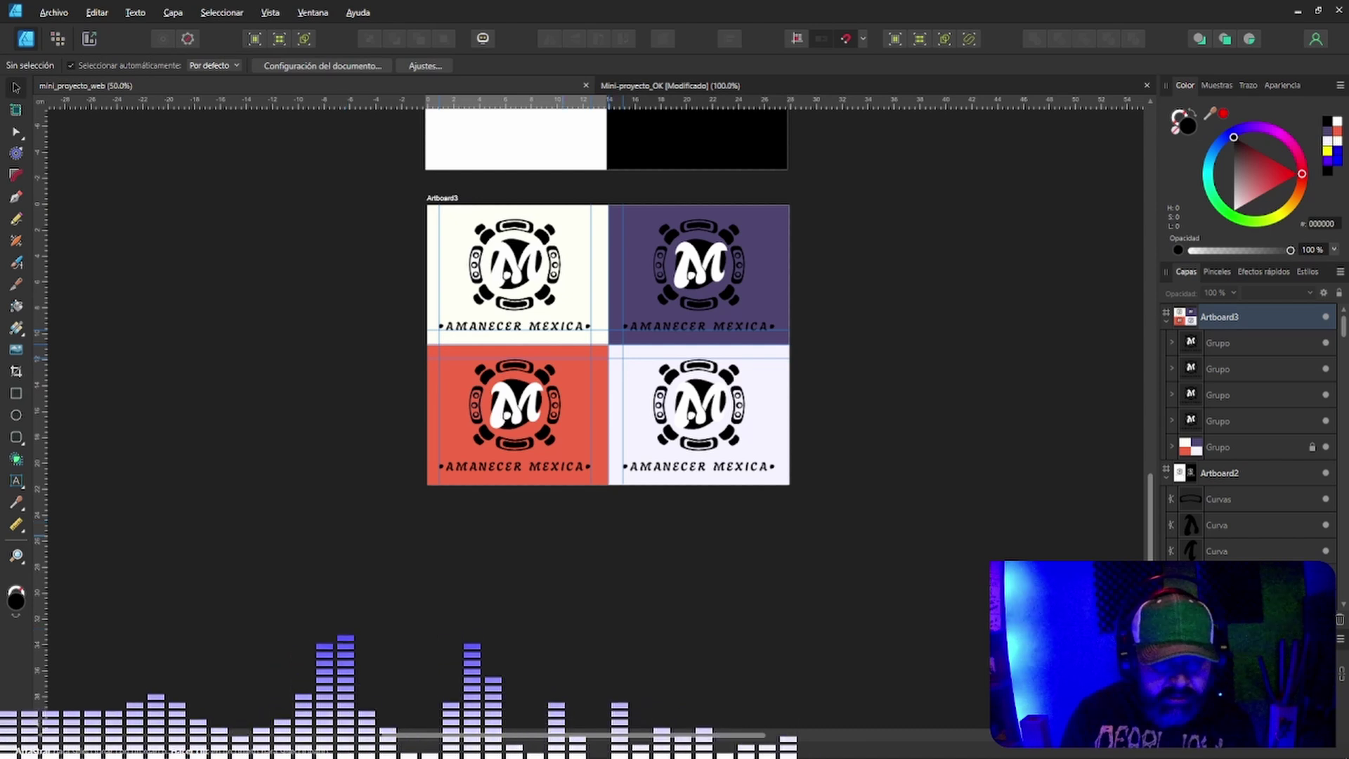
pyautogui.rightClick(452, 407)
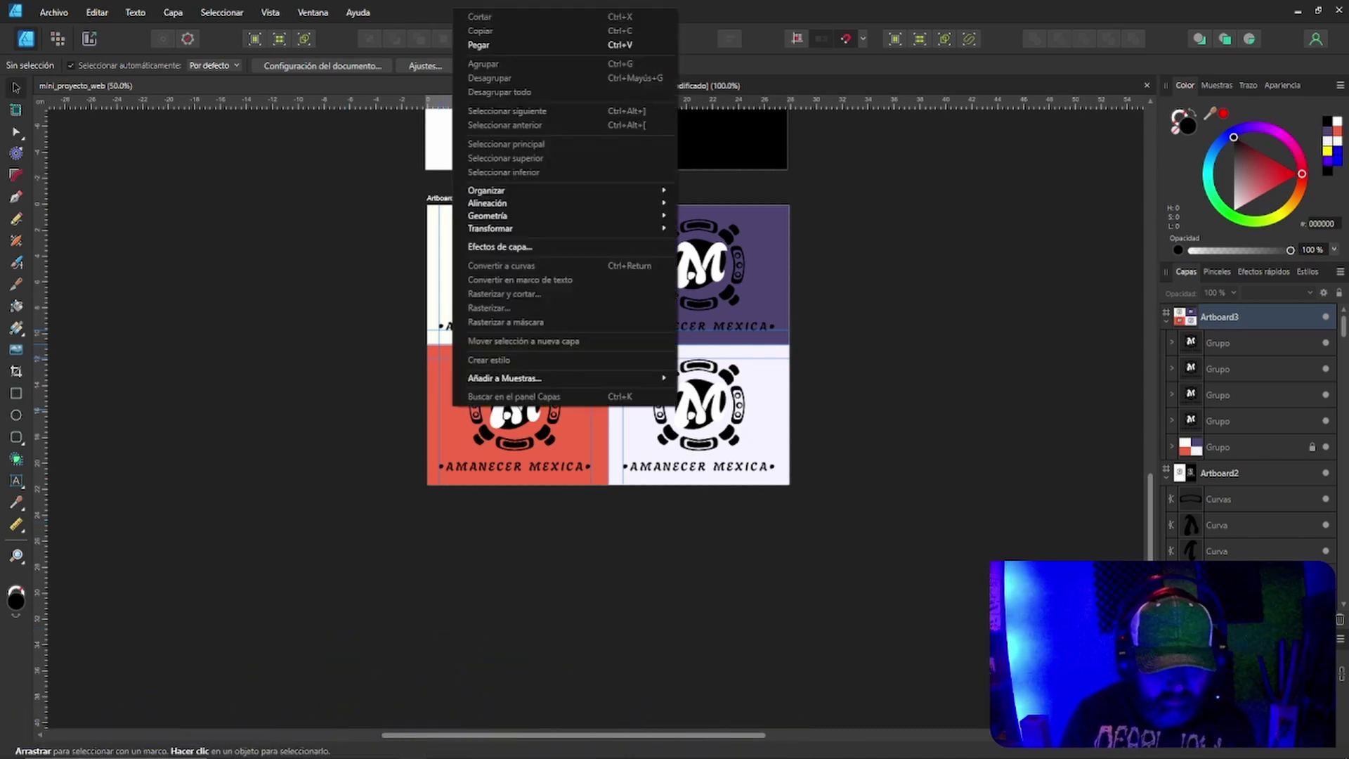
pyautogui.press('Escape')
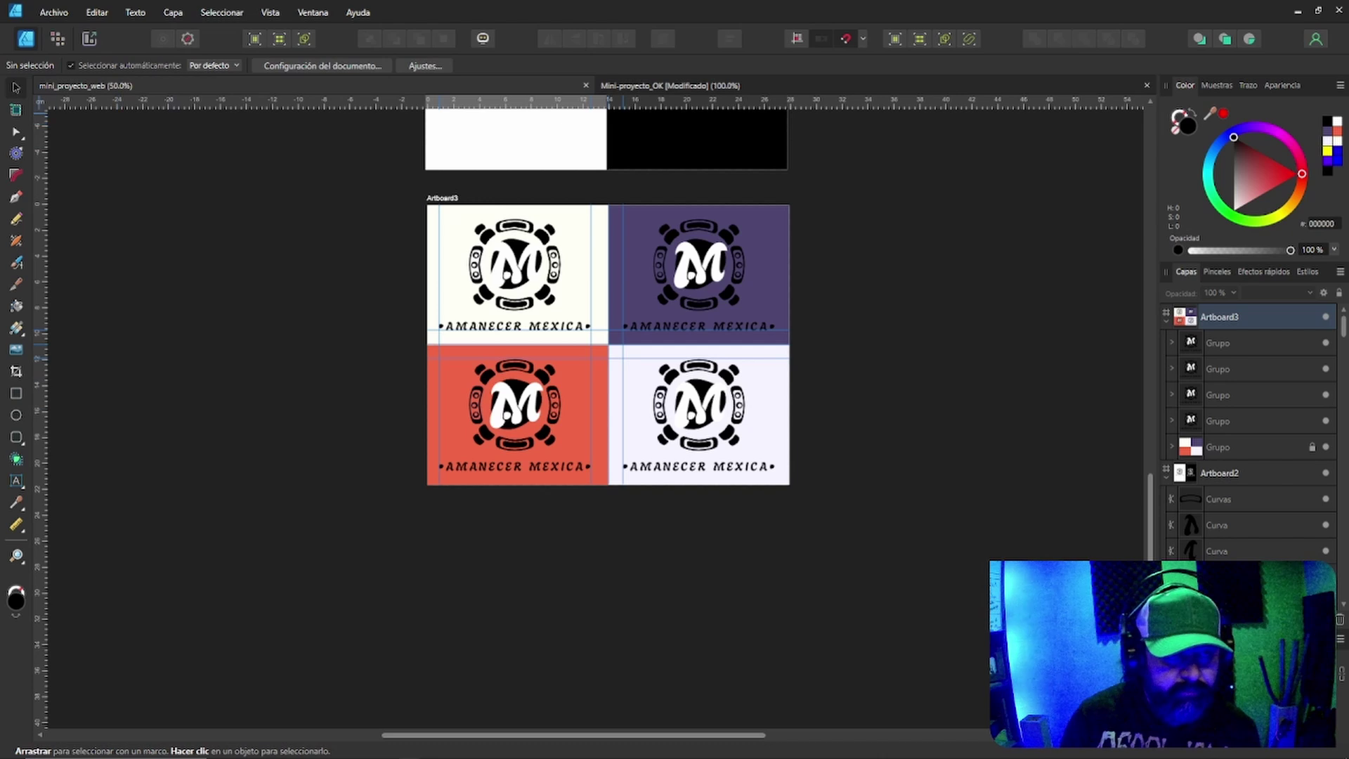
# Duplicate Artboard3 with its four quadrants and place the copy directly below the original, aligned with its side edges.
pyautogui.click(16, 109)
pyautogui.click(442, 197)
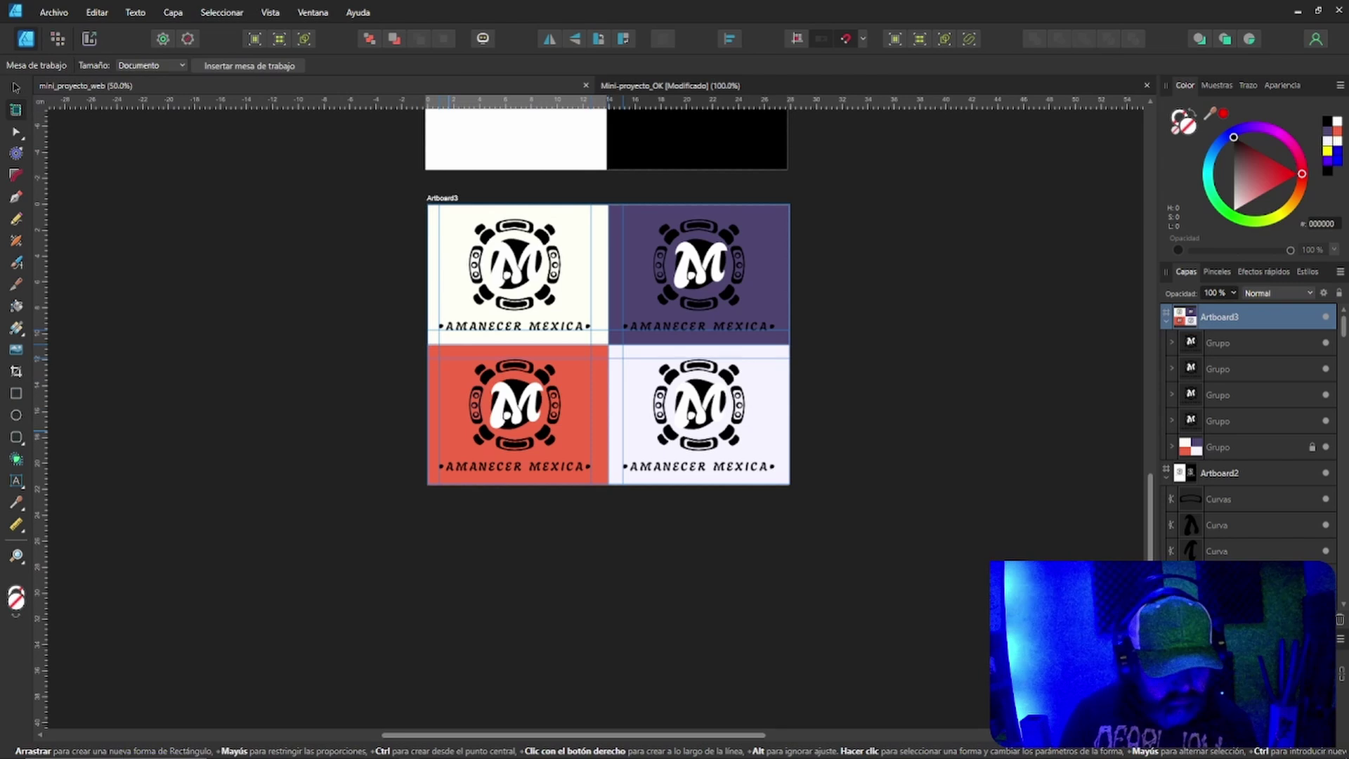
pyautogui.hotkey('ctrl', 'j')
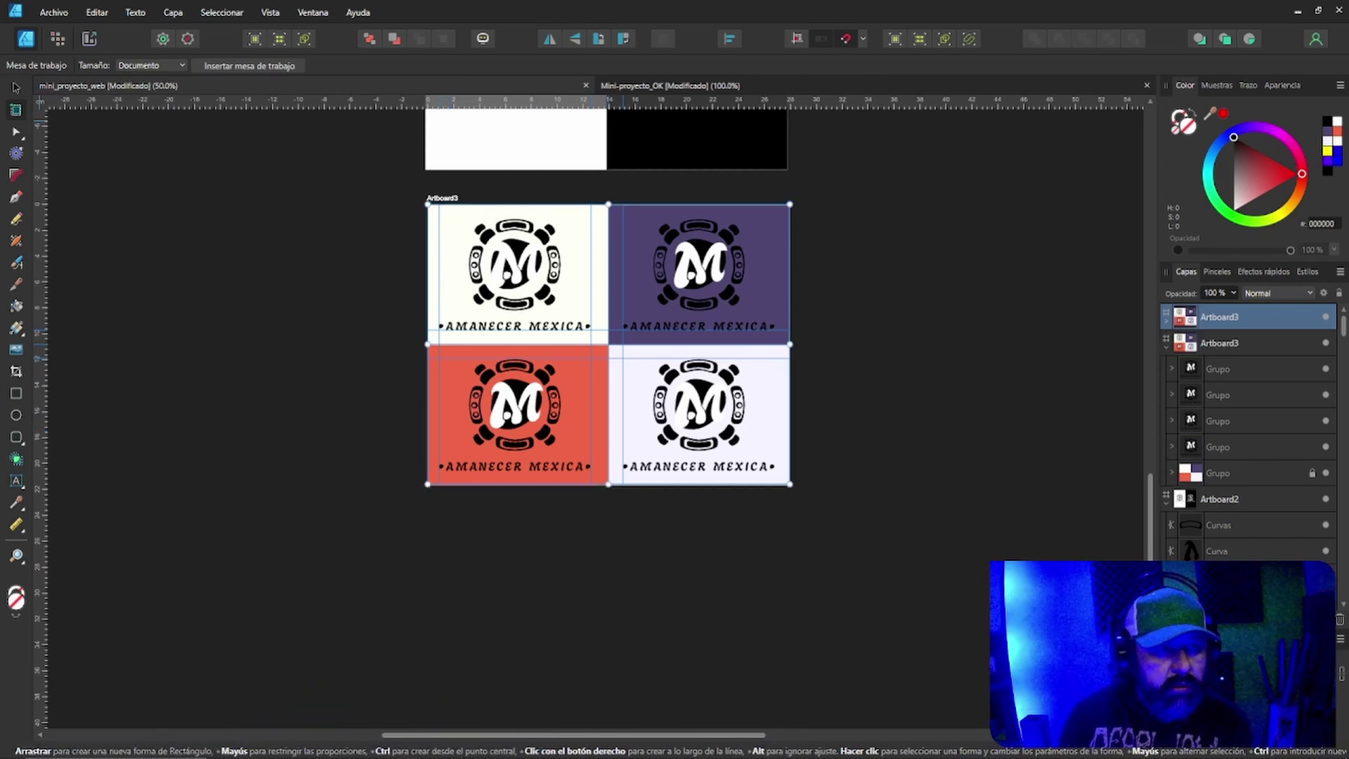
pyautogui.press('v')
pyautogui.moveTo(442, 197); pyautogui.dragTo(442, 399)
pyautogui.moveTo(517, 484); pyautogui.dragTo(516, 578)
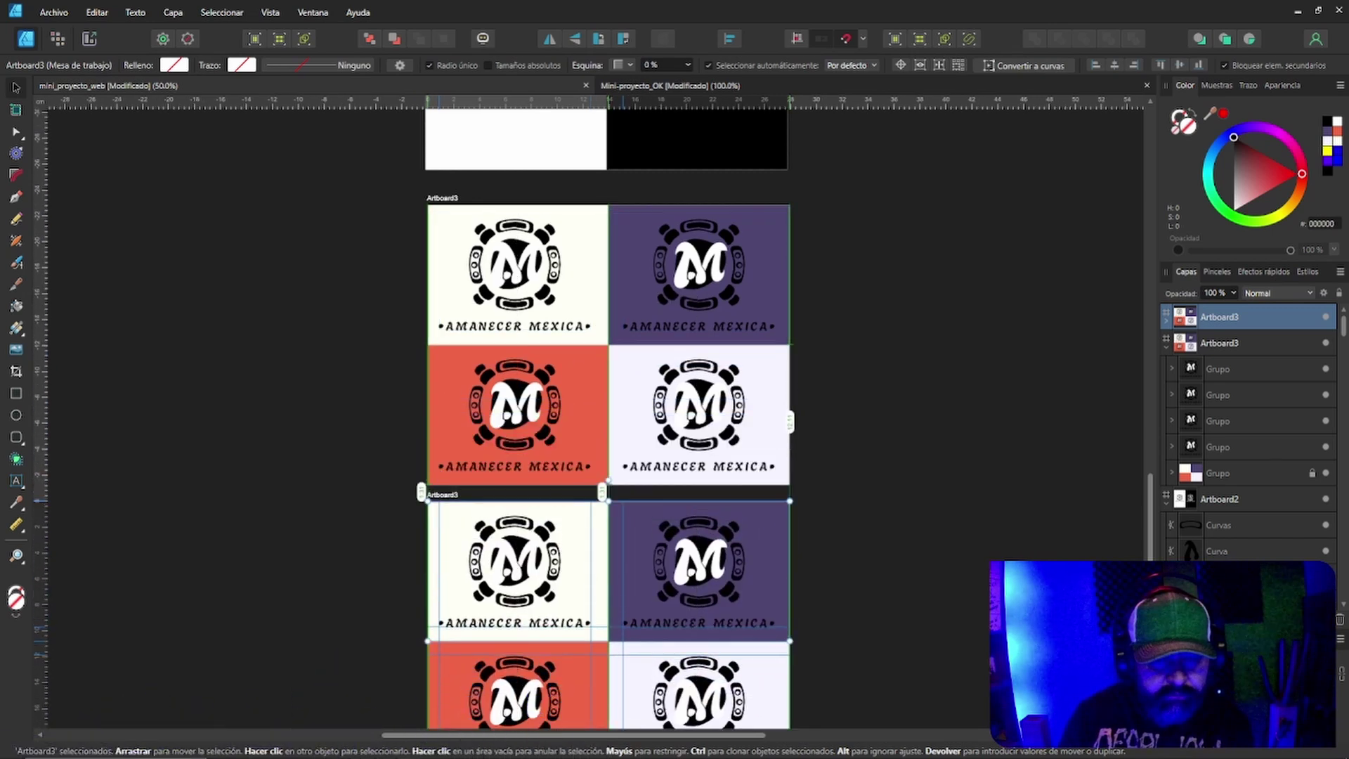
pyautogui.scroll(-4, 608, 407)
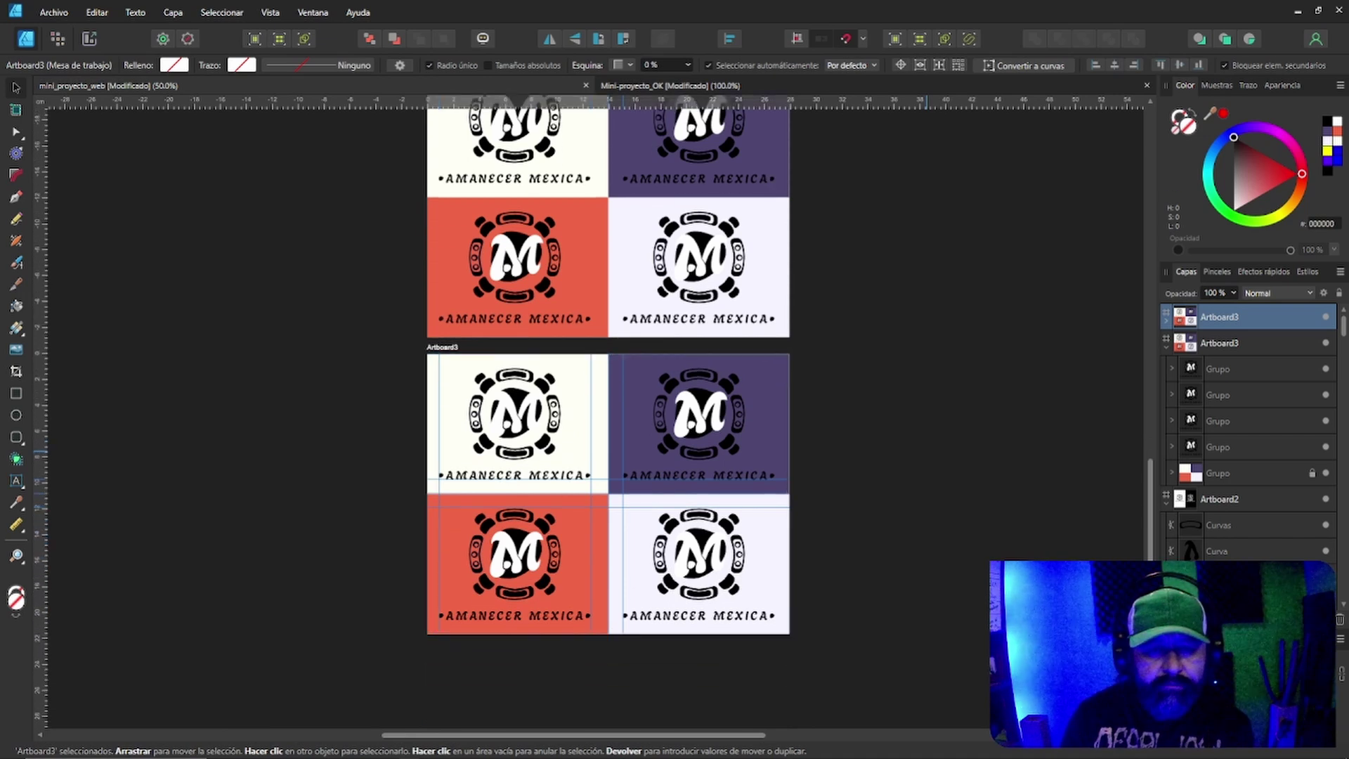
pyautogui.click(822, 517)
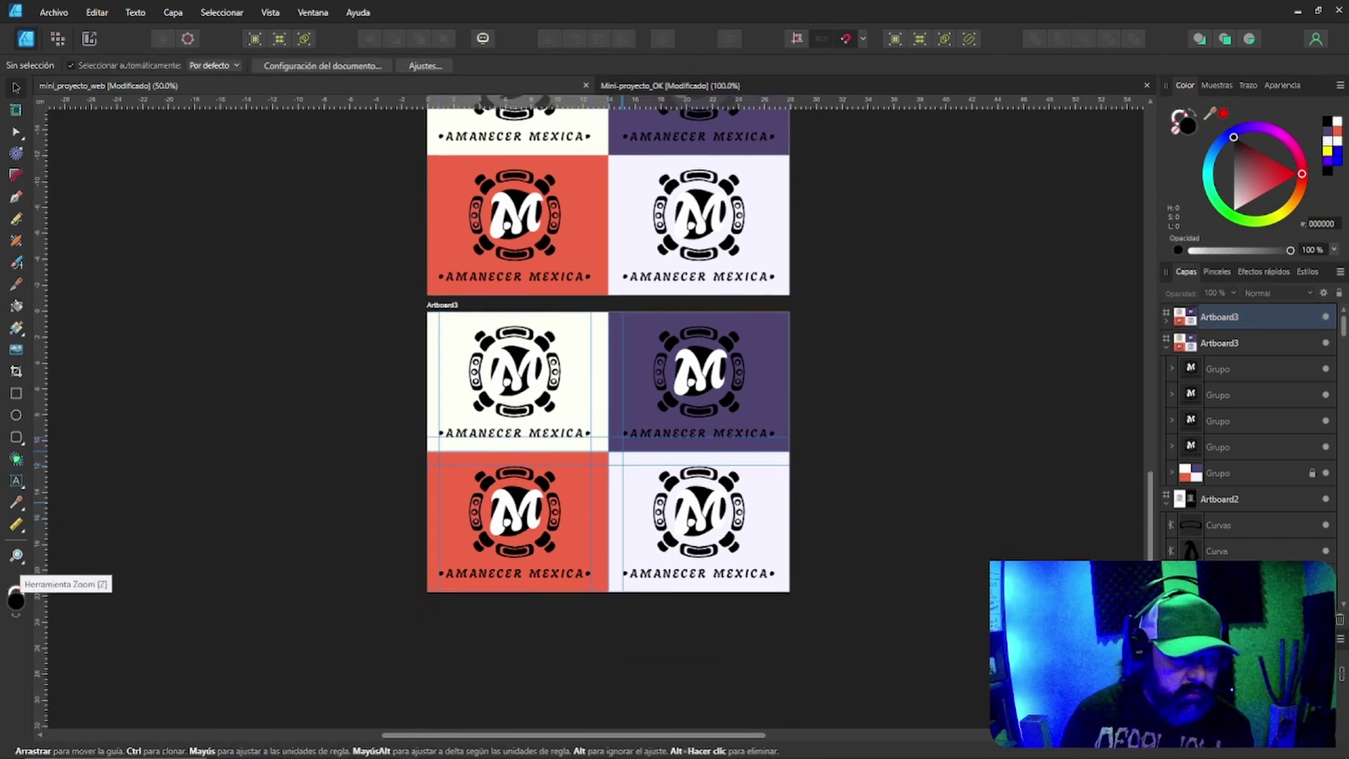
# Fully ungroup the logo on the cream quadrant of the duplicated artboard into separate curves.
pyautogui.click(16, 556)
pyautogui.click(509, 357)
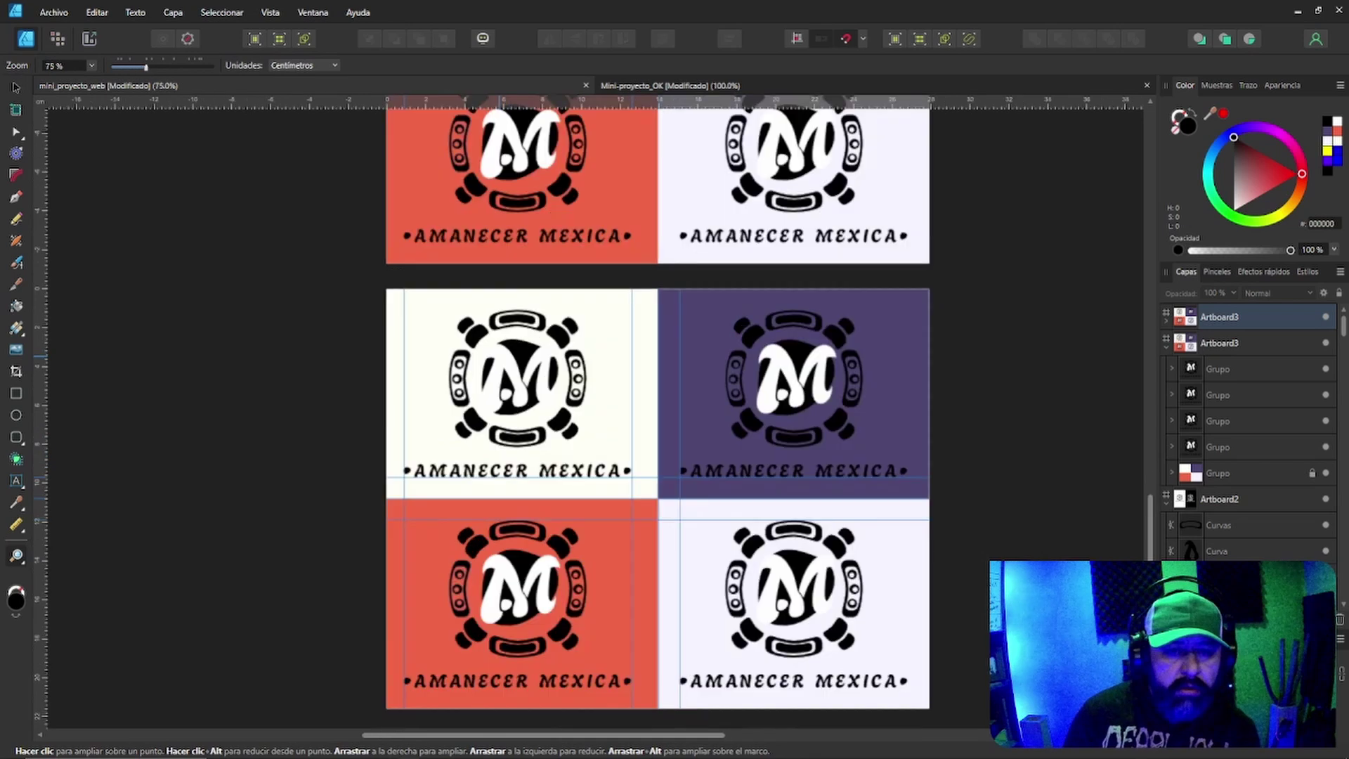
pyautogui.click(490, 353)
pyautogui.click(490, 353)
pyautogui.scroll(-1, 491, 353)
pyautogui.press('v')
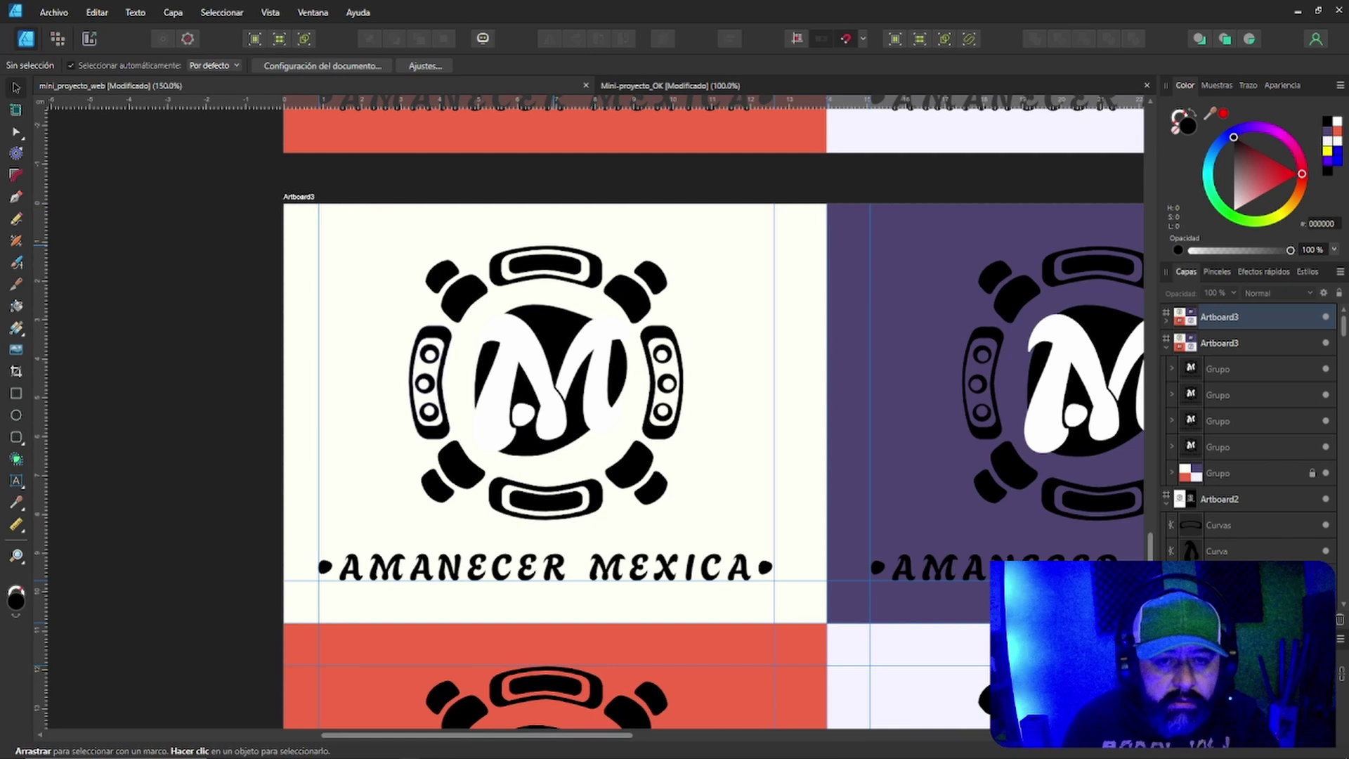
pyautogui.click(552, 261)
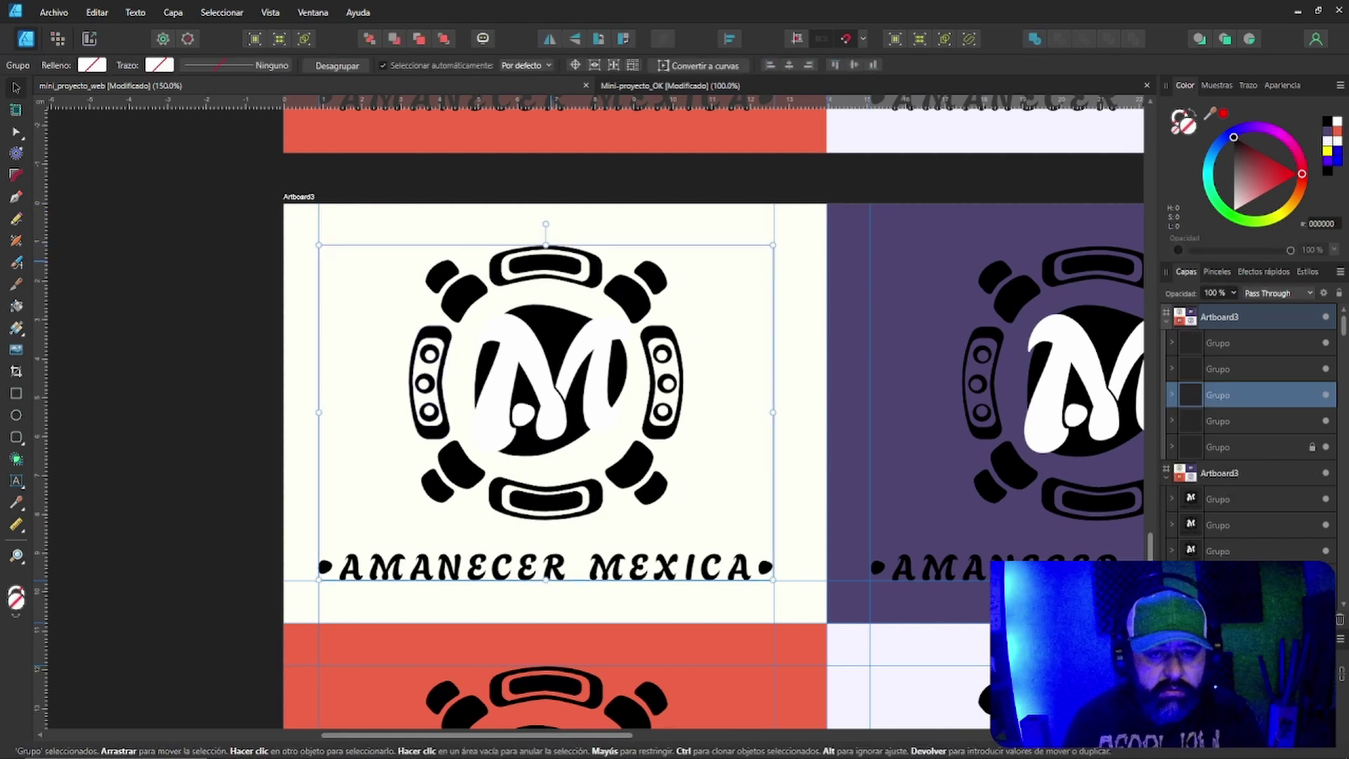
pyautogui.rightClick(524, 254)
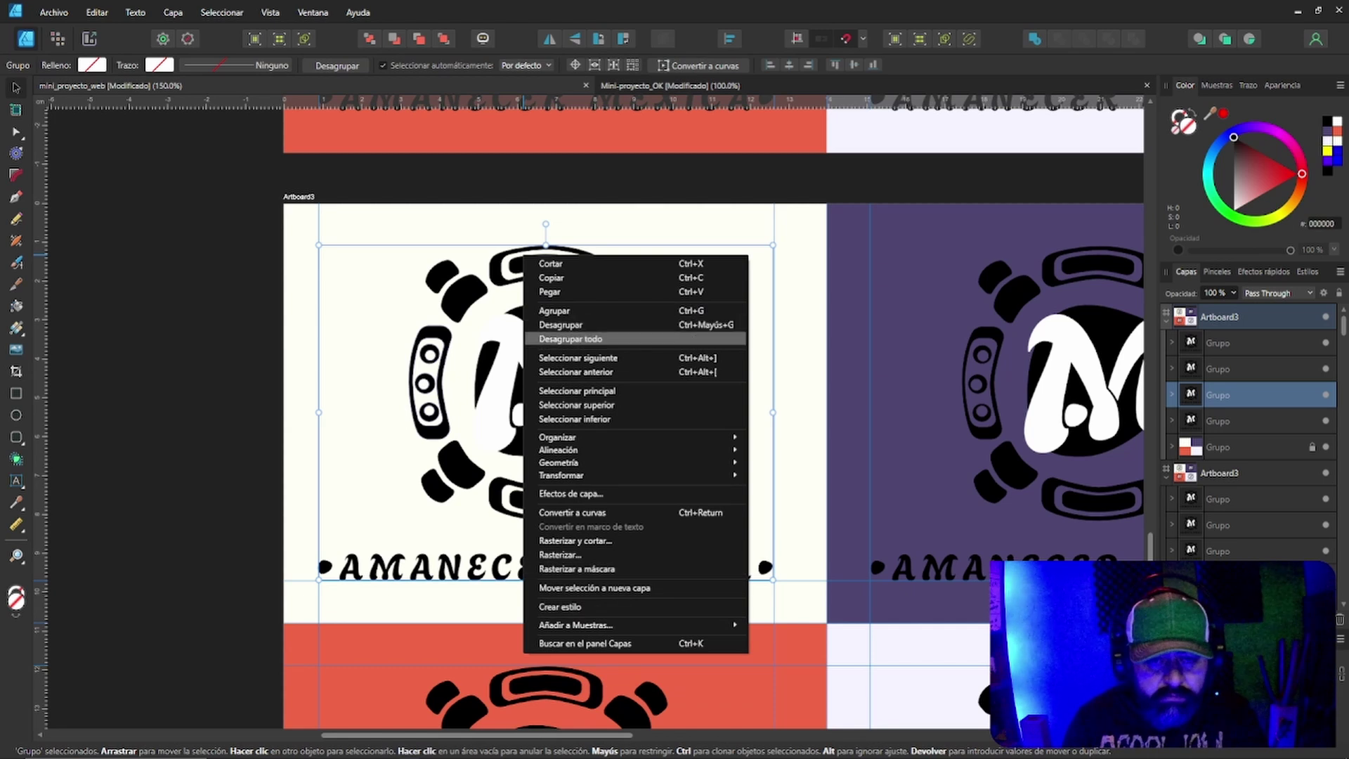
pyautogui.click(570, 339)
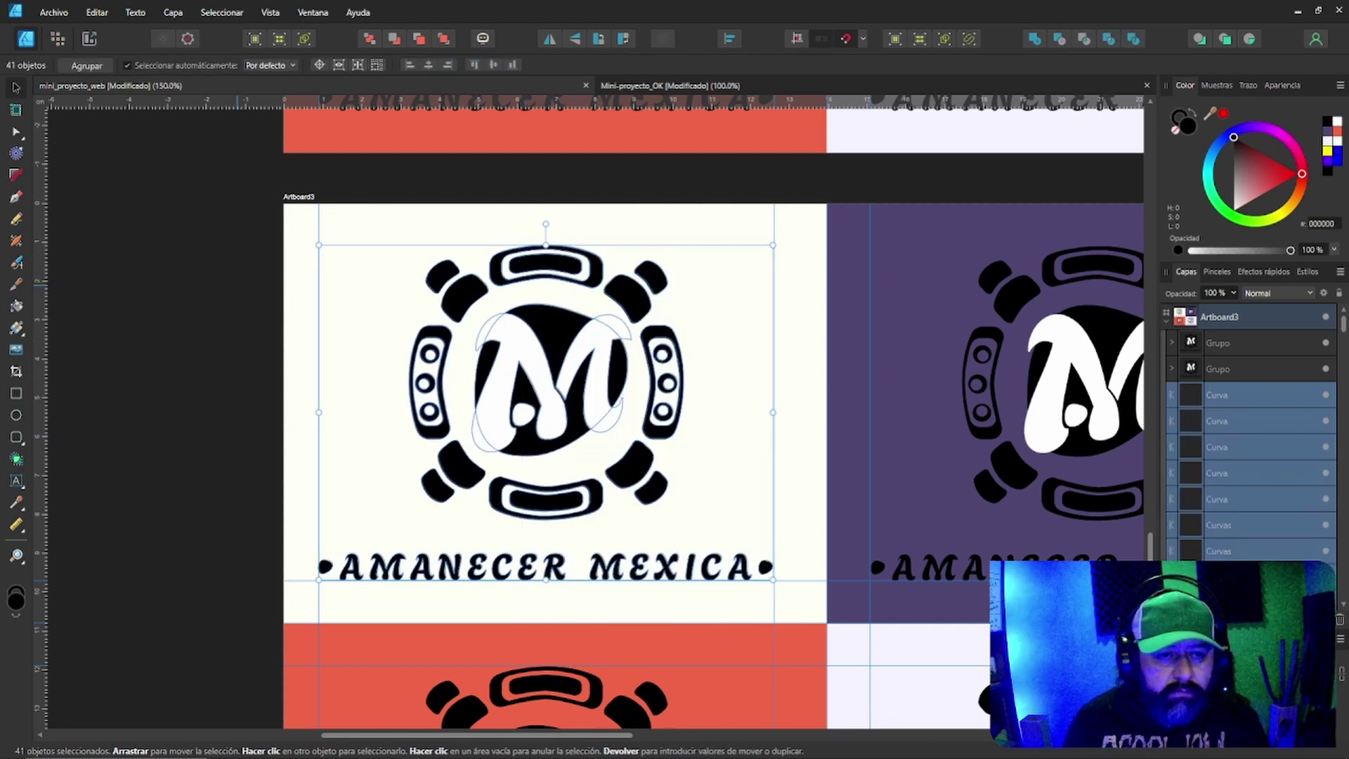
pyautogui.click(392, 478)
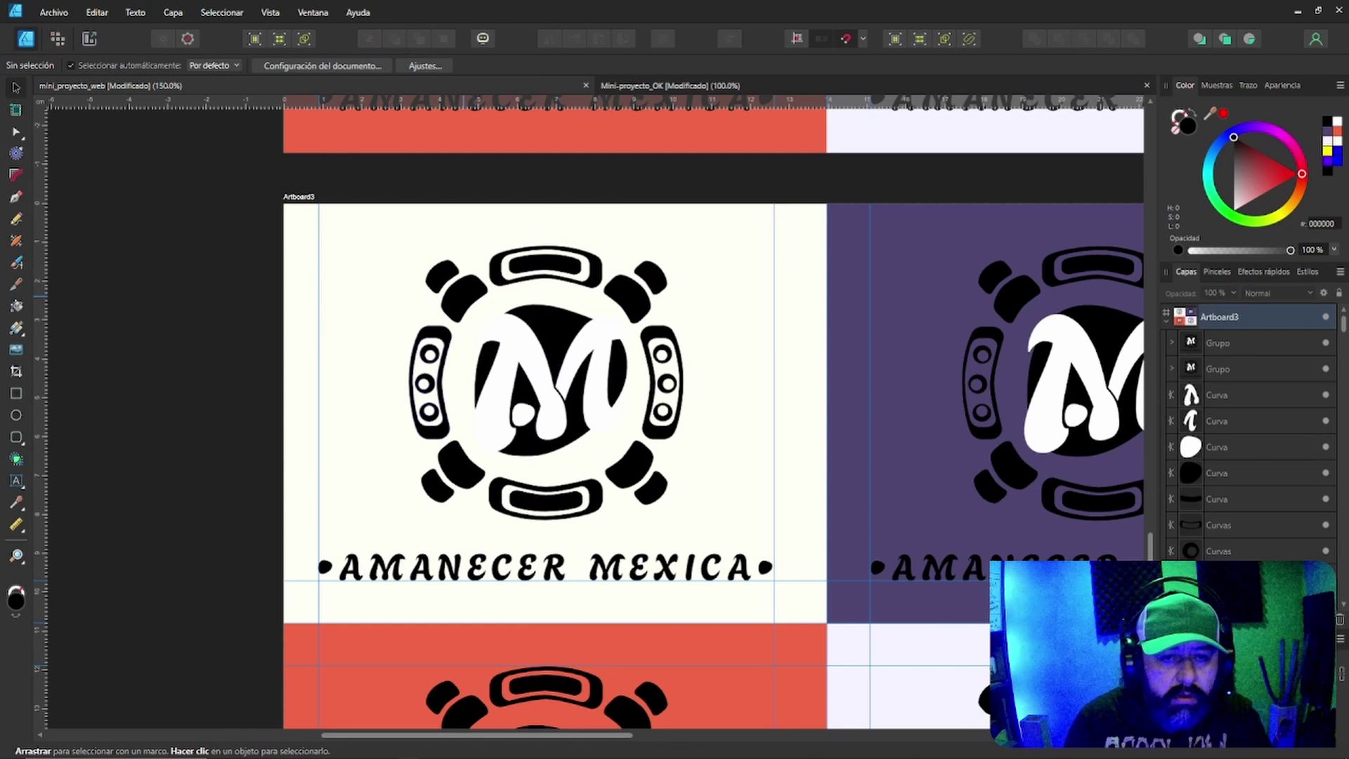
# Fill the top band and both upper corner ornaments of the cream quadrant's emblem with the coral red F06646.
pyautogui.click(458, 295)
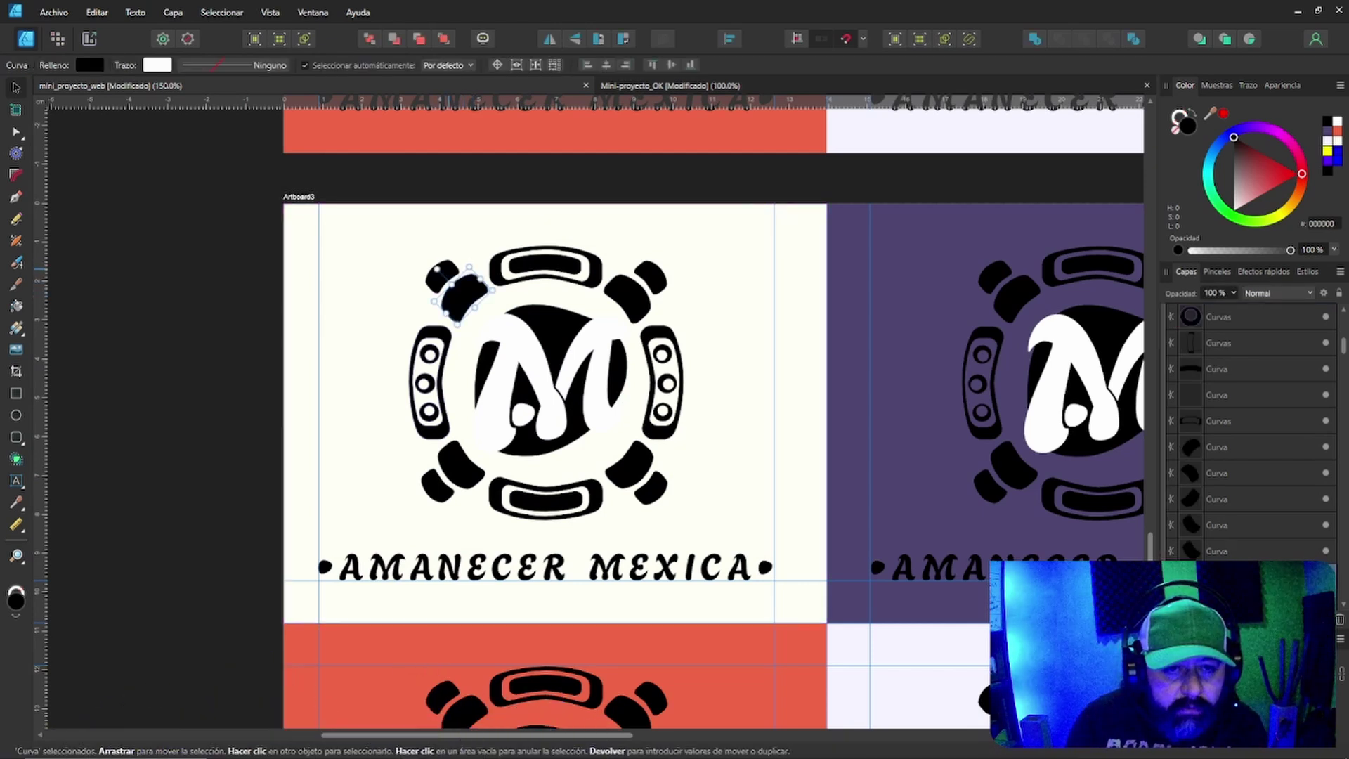
pyautogui.keyDown('shift'); pyautogui.click(441, 275); pyautogui.keyUp('shift')
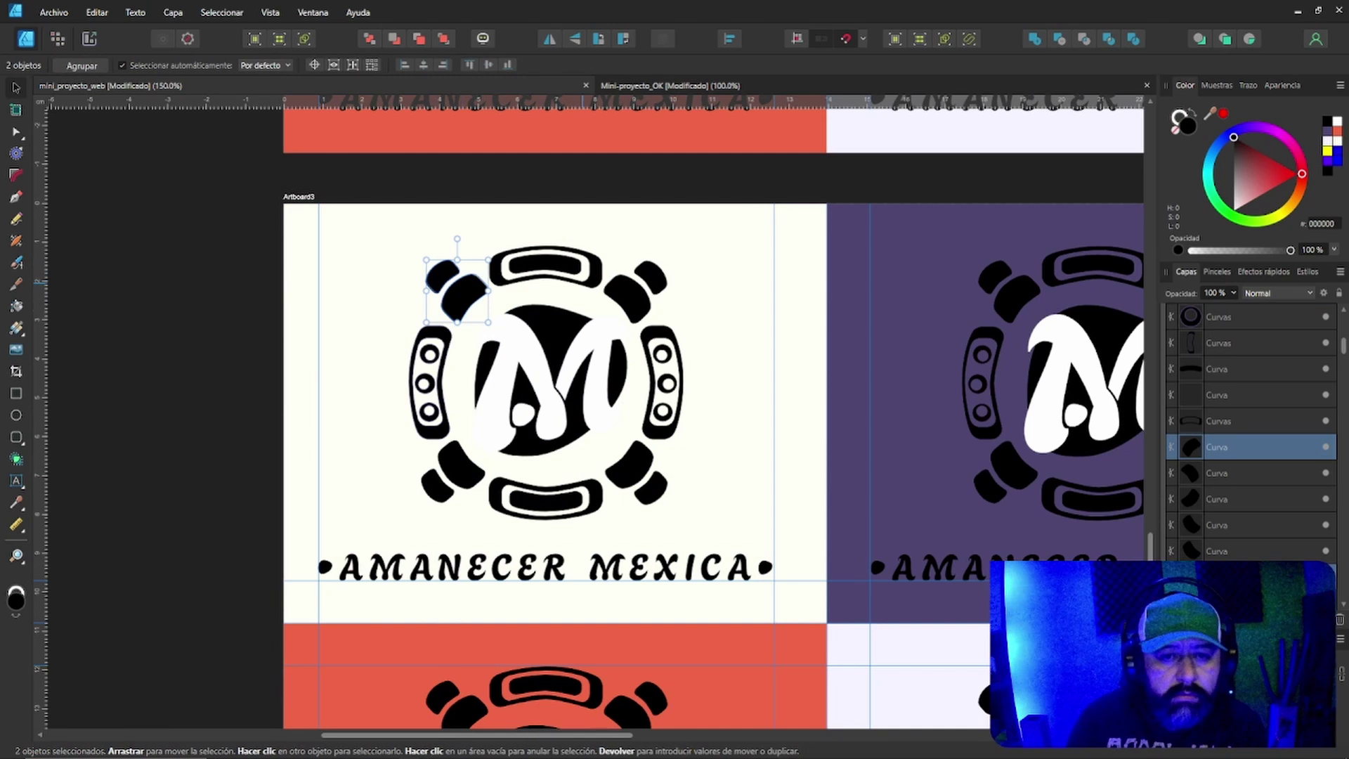
pyautogui.keyDown('shift'); pyautogui.click(592, 271); pyautogui.keyUp('shift')
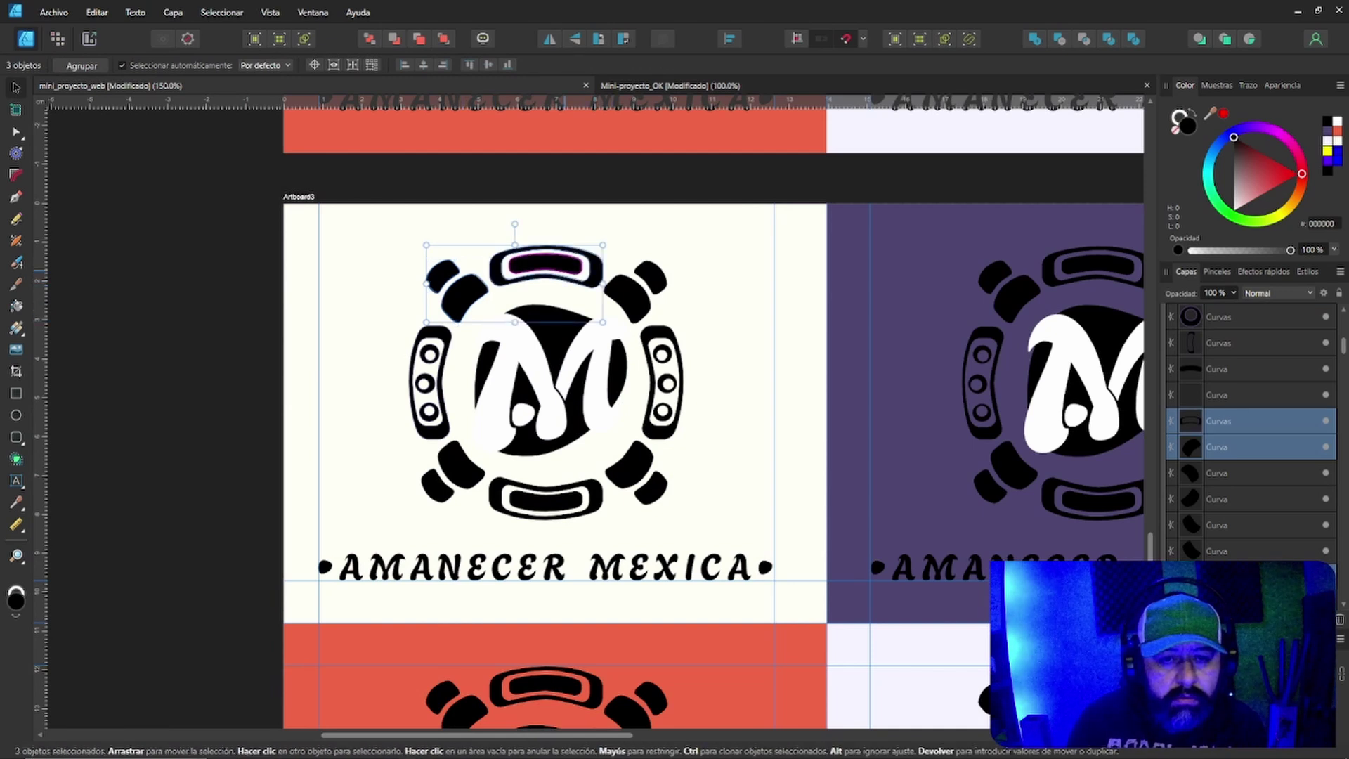
pyautogui.keyDown('shift'); pyautogui.click(546, 266); pyautogui.keyUp('shift')
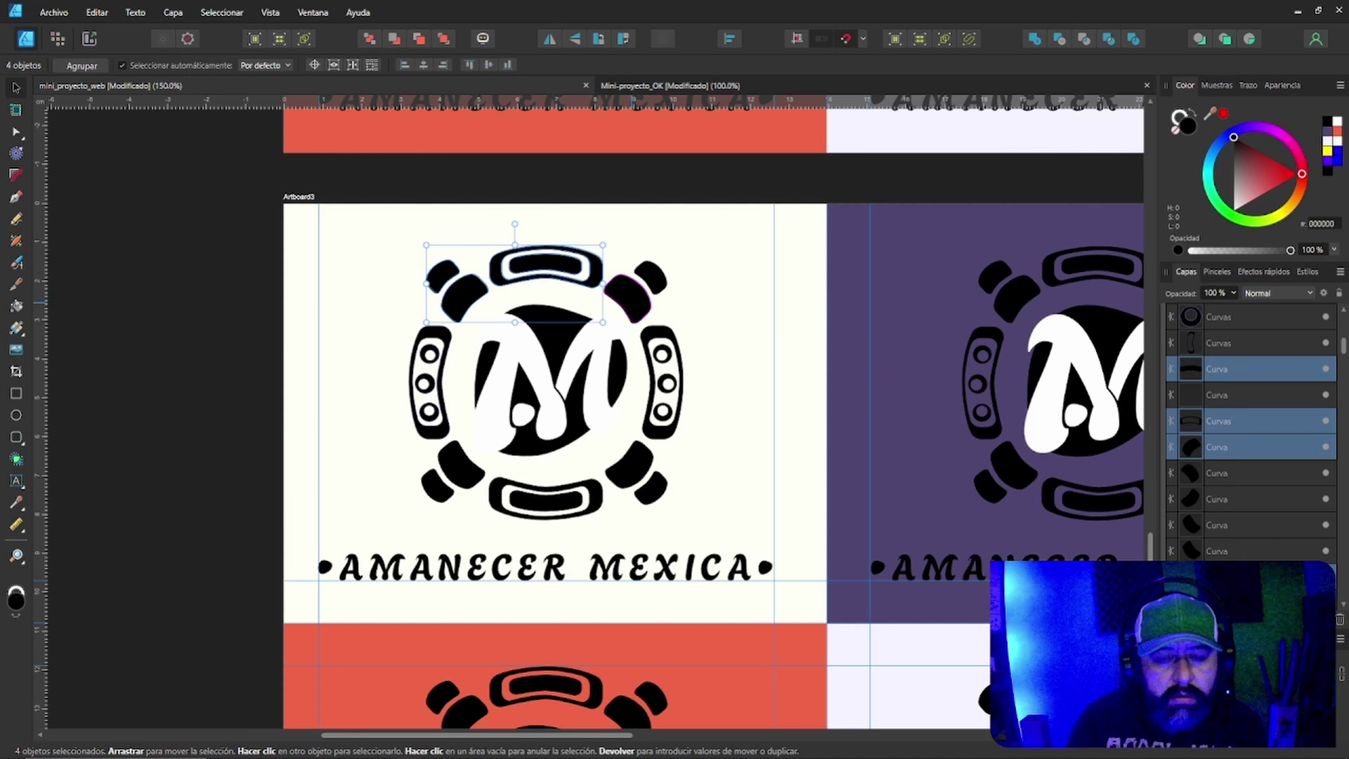
pyautogui.keyDown('shift'); pyautogui.click(627, 298); pyautogui.keyUp('shift')
pyautogui.keyDown('shift'); pyautogui.click(652, 276); pyautogui.keyUp('shift')
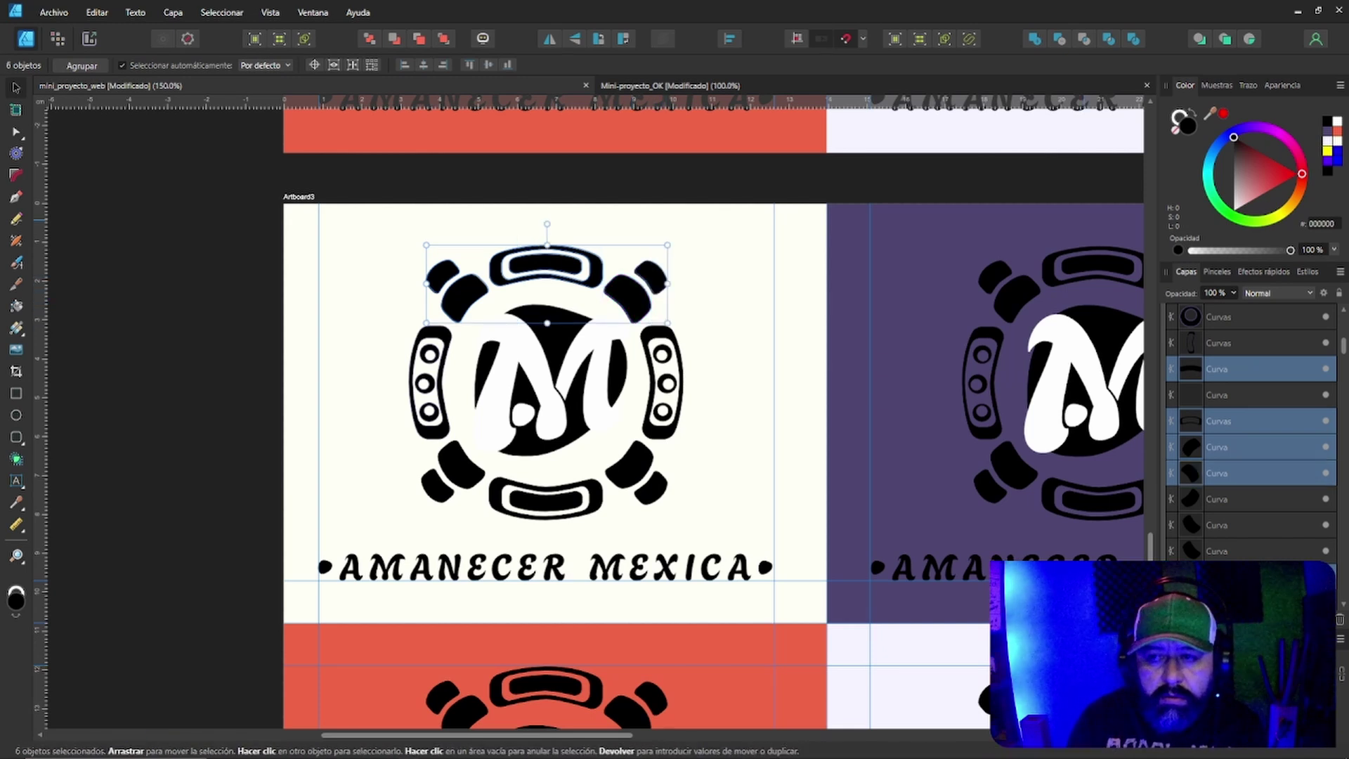
pyautogui.click(1336, 131)
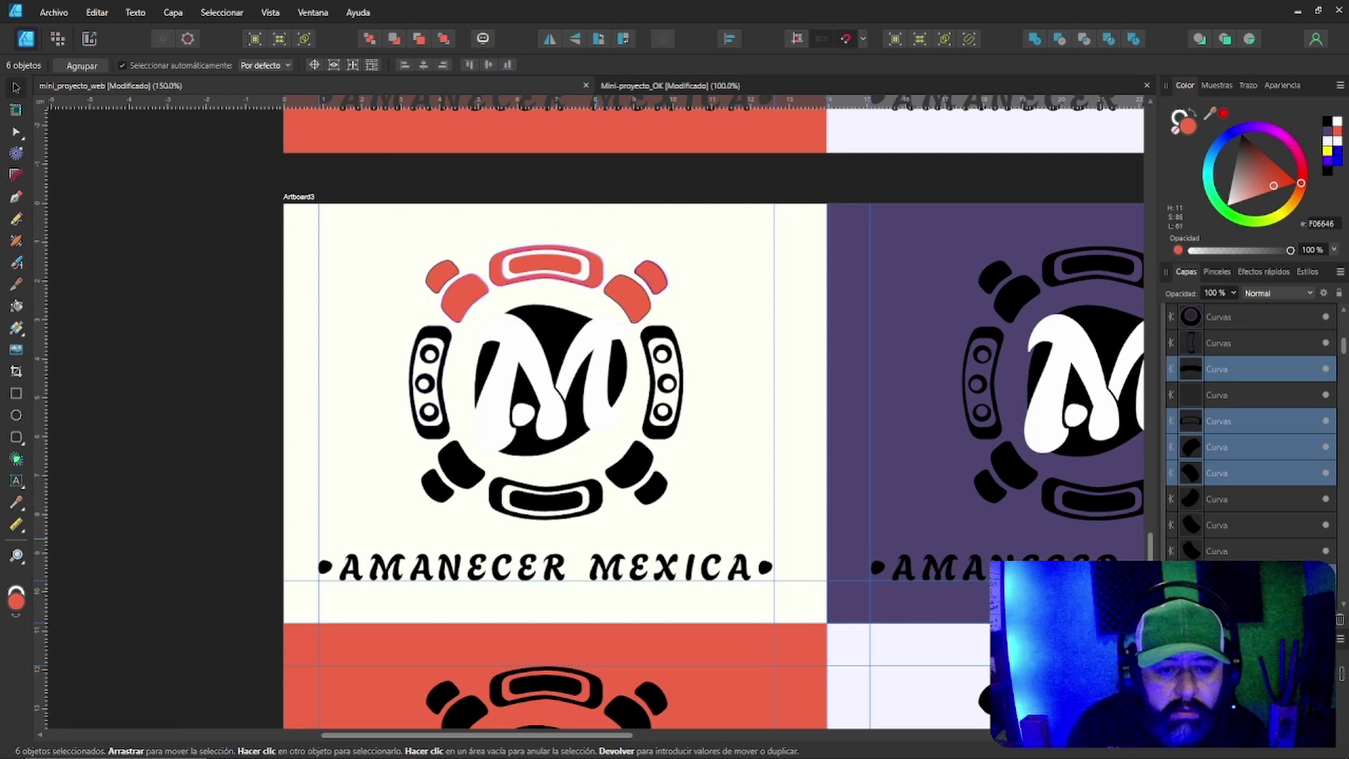
pyautogui.press('Escape')
# Fill the bottom band and both lower corner ornaments of the cream quadrant's emblem with the same coral red F06646.
pyautogui.click(435, 486)
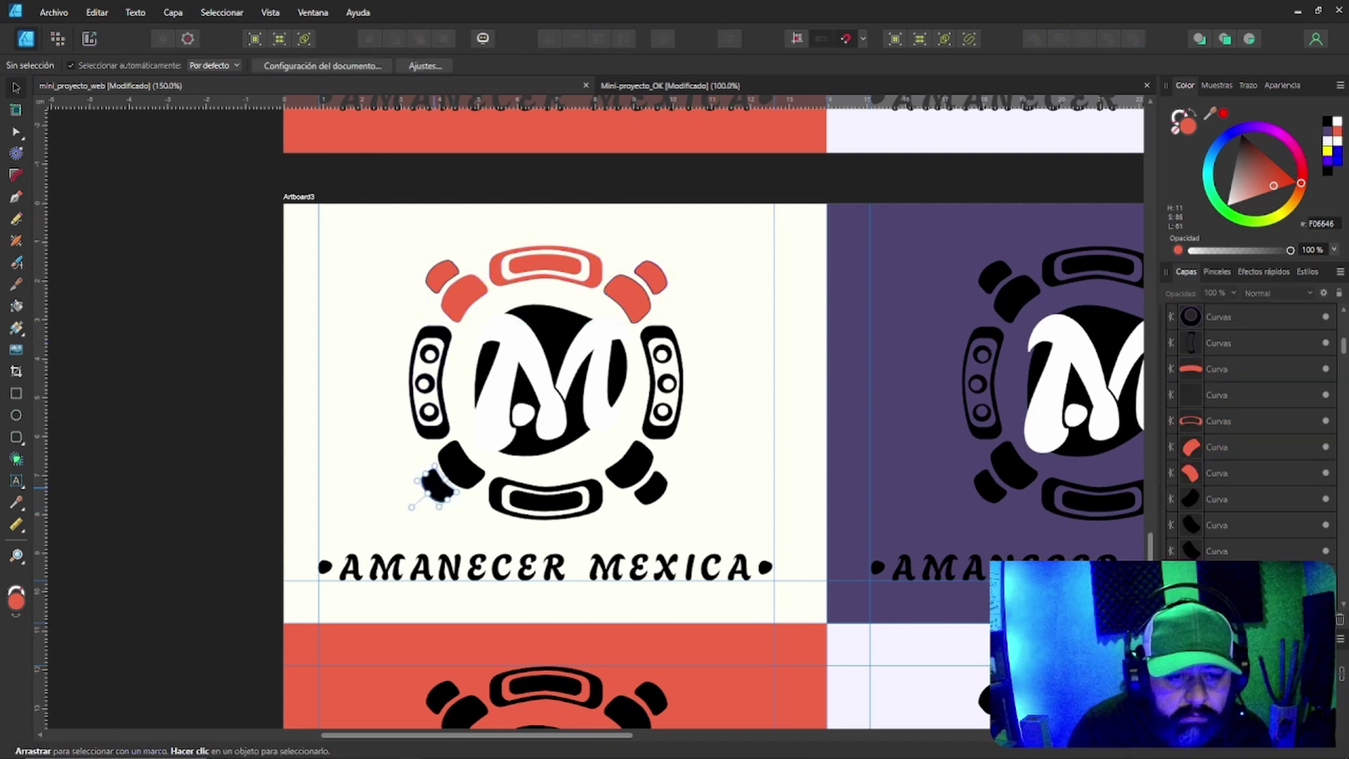
pyautogui.keyDown('shift'); pyautogui.click(460, 465); pyautogui.keyUp('shift')
pyautogui.keyDown('shift'); pyautogui.click(544, 499); pyautogui.keyUp('shift')
pyautogui.keyDown('shift'); pyautogui.click(596, 501); pyautogui.keyUp('shift')
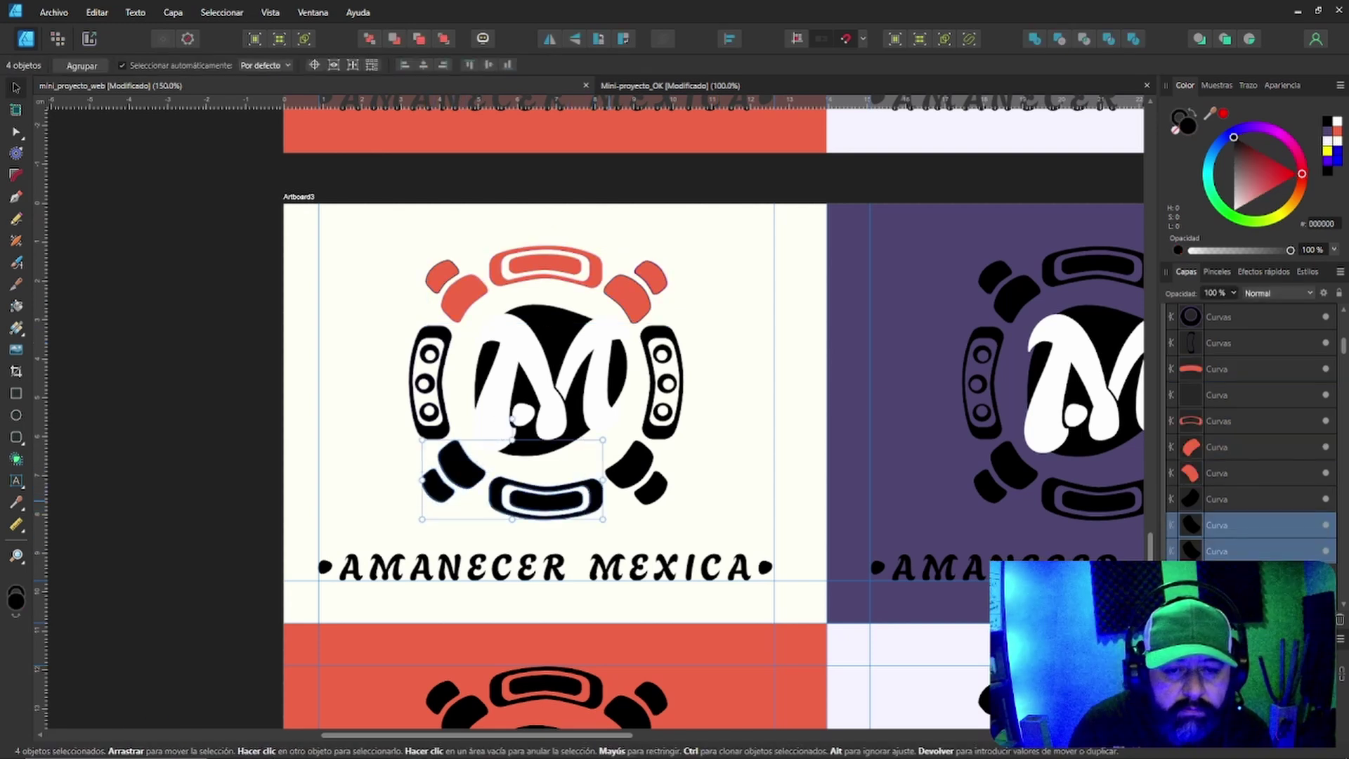
pyautogui.keyDown('shift'); pyautogui.click(625, 464); pyautogui.keyUp('shift')
pyautogui.keyDown('shift'); pyautogui.click(651, 487); pyautogui.keyUp('shift')
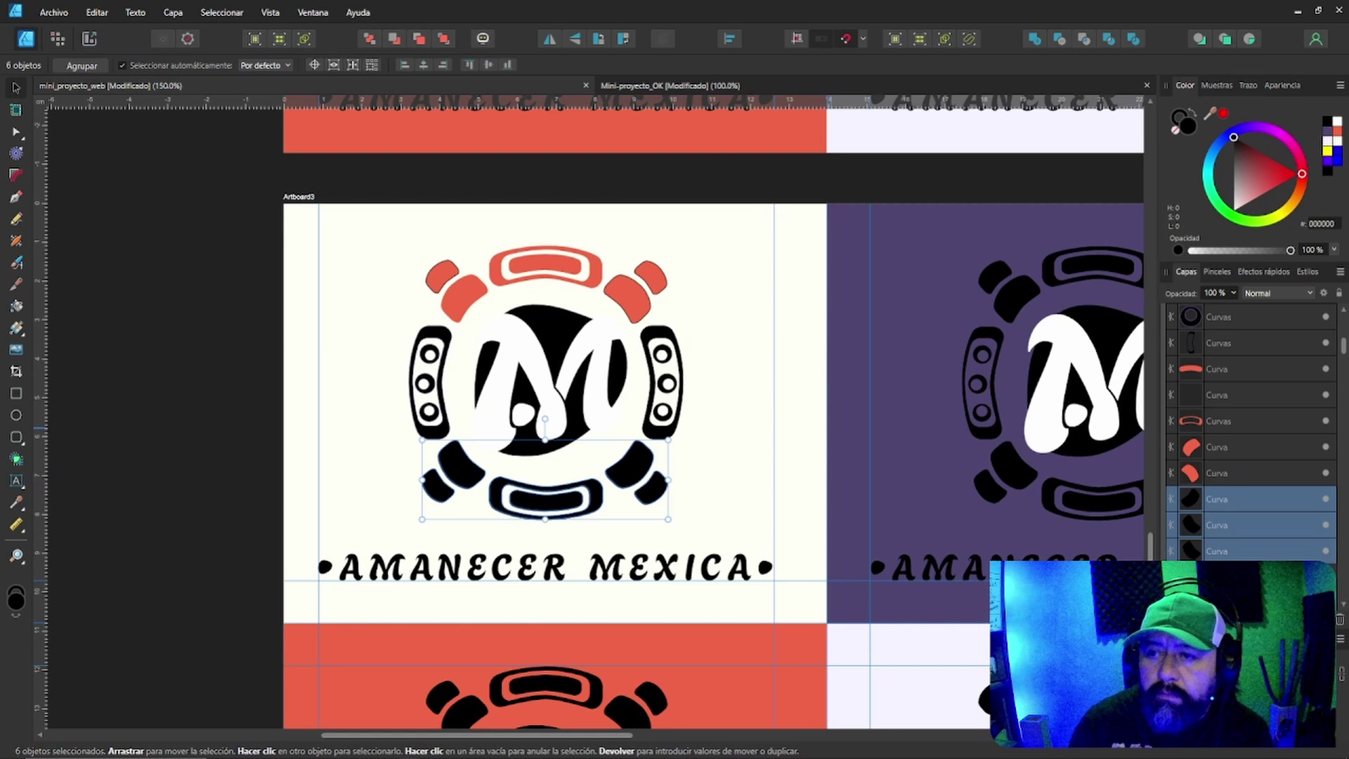
pyautogui.click(1336, 131)
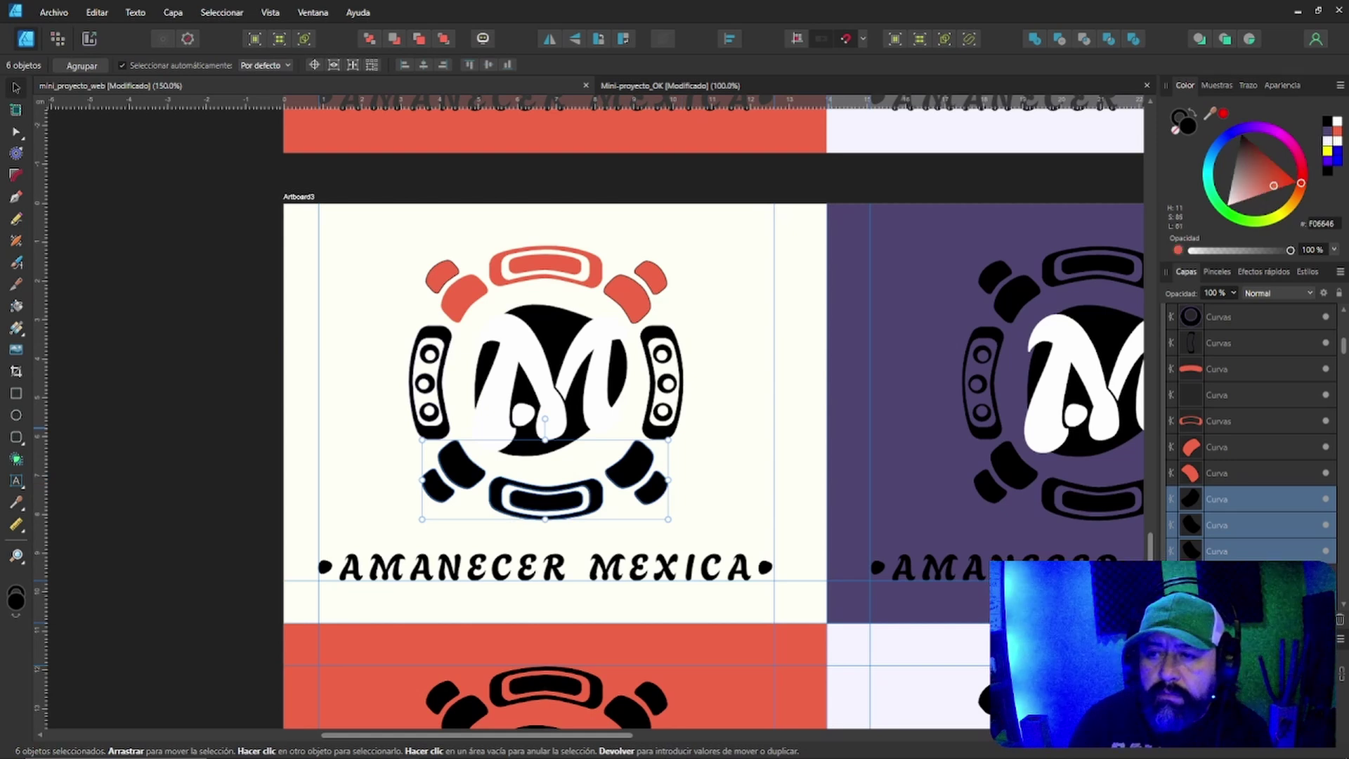
pyautogui.click(1223, 112)
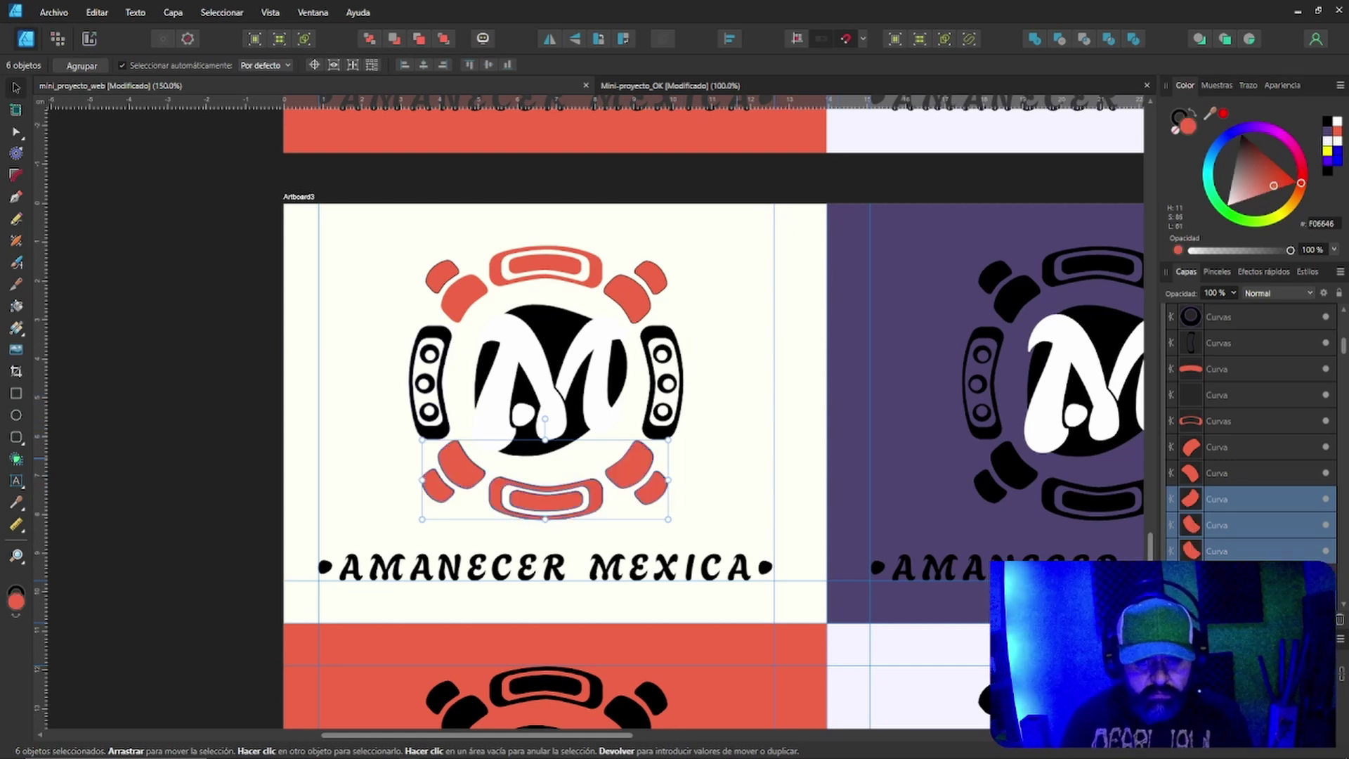
pyautogui.hotkey('ctrl', 'd')
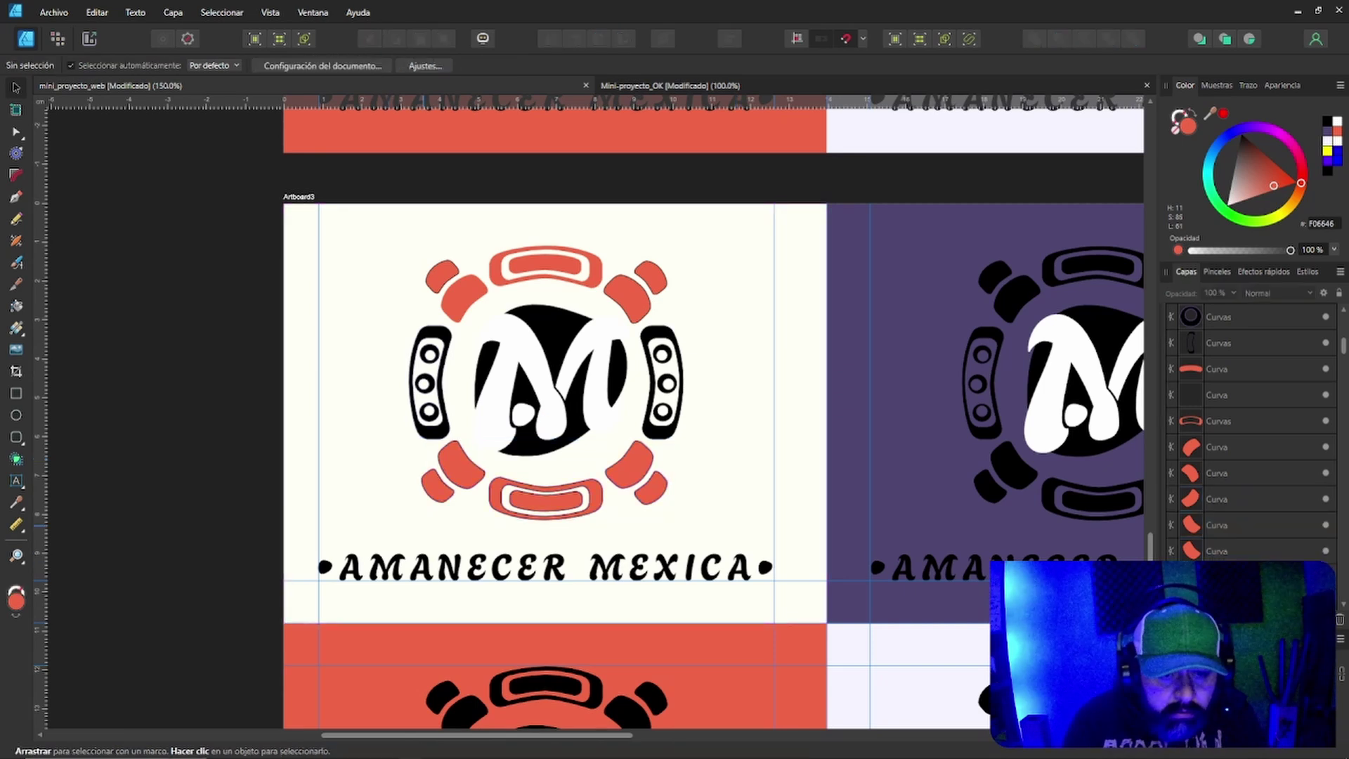
# Remove the outline from both pieces of the lower-left corner ornament in the cream quadrant's emblem.
pyautogui.moveTo(388, 428); pyautogui.dragTo(706, 559)
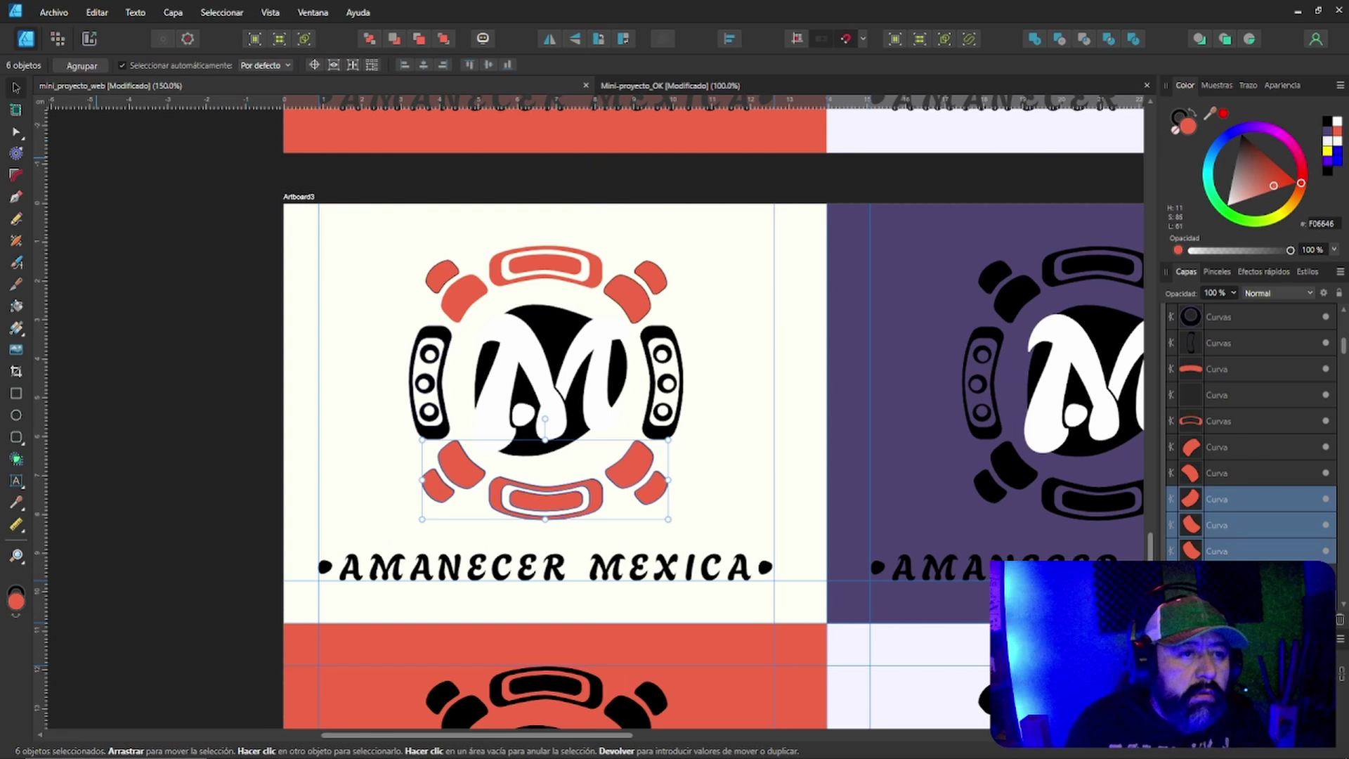
pyautogui.click(402, 513)
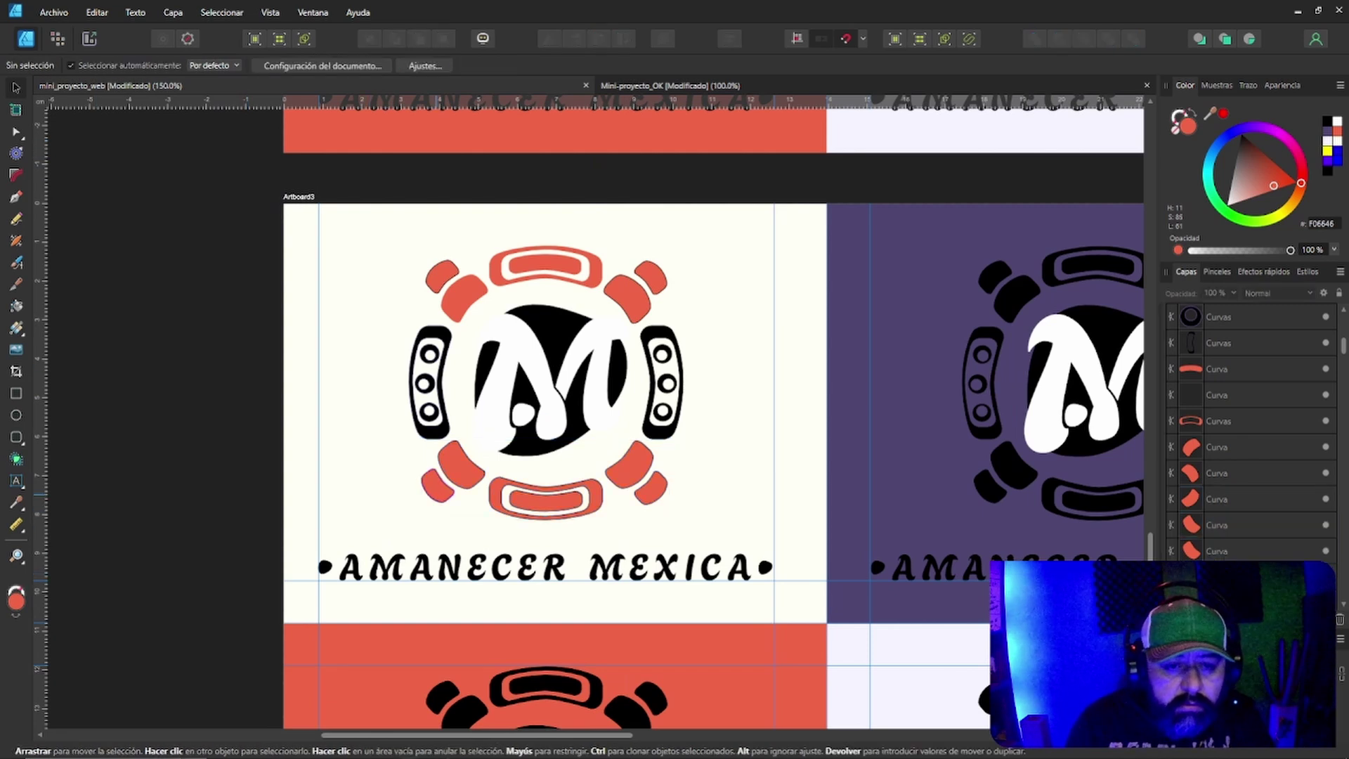
pyautogui.click(437, 494)
pyautogui.click(437, 484)
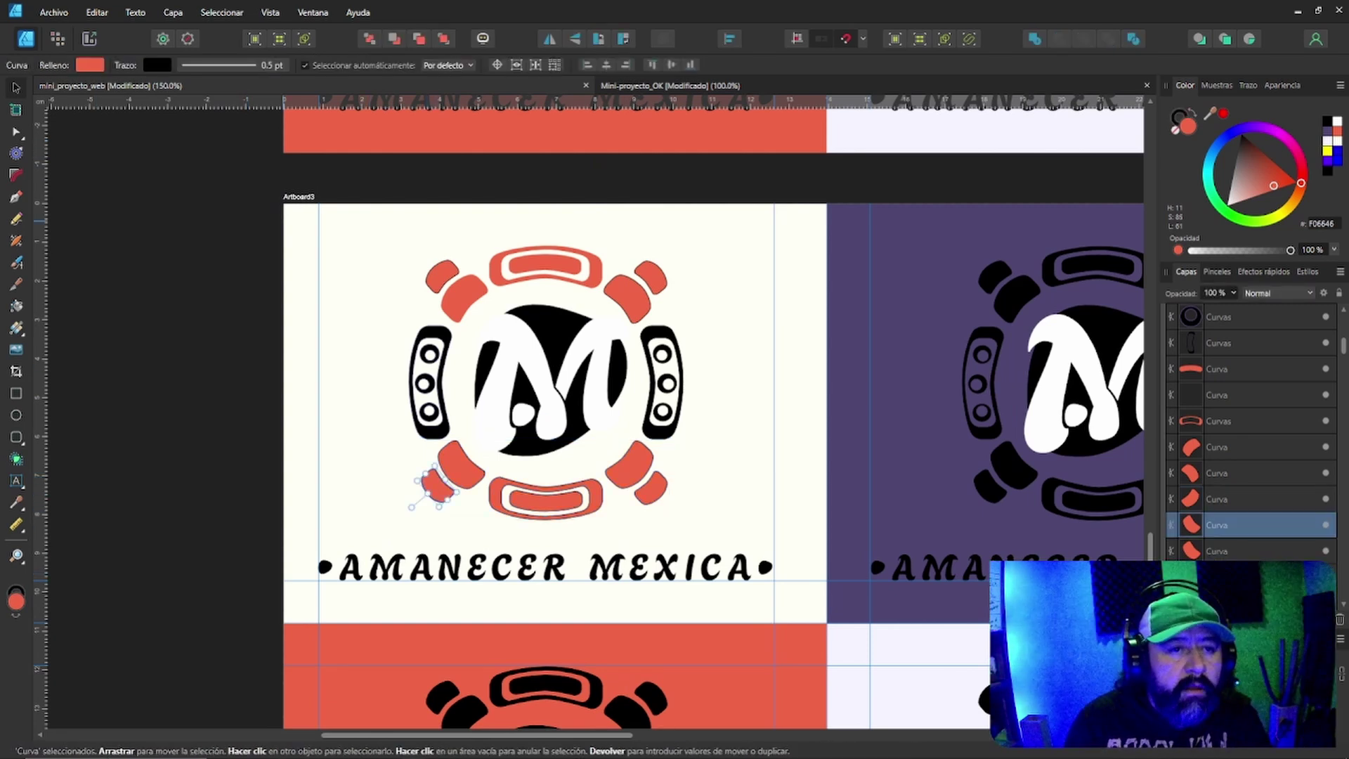
pyautogui.click(232, 65)
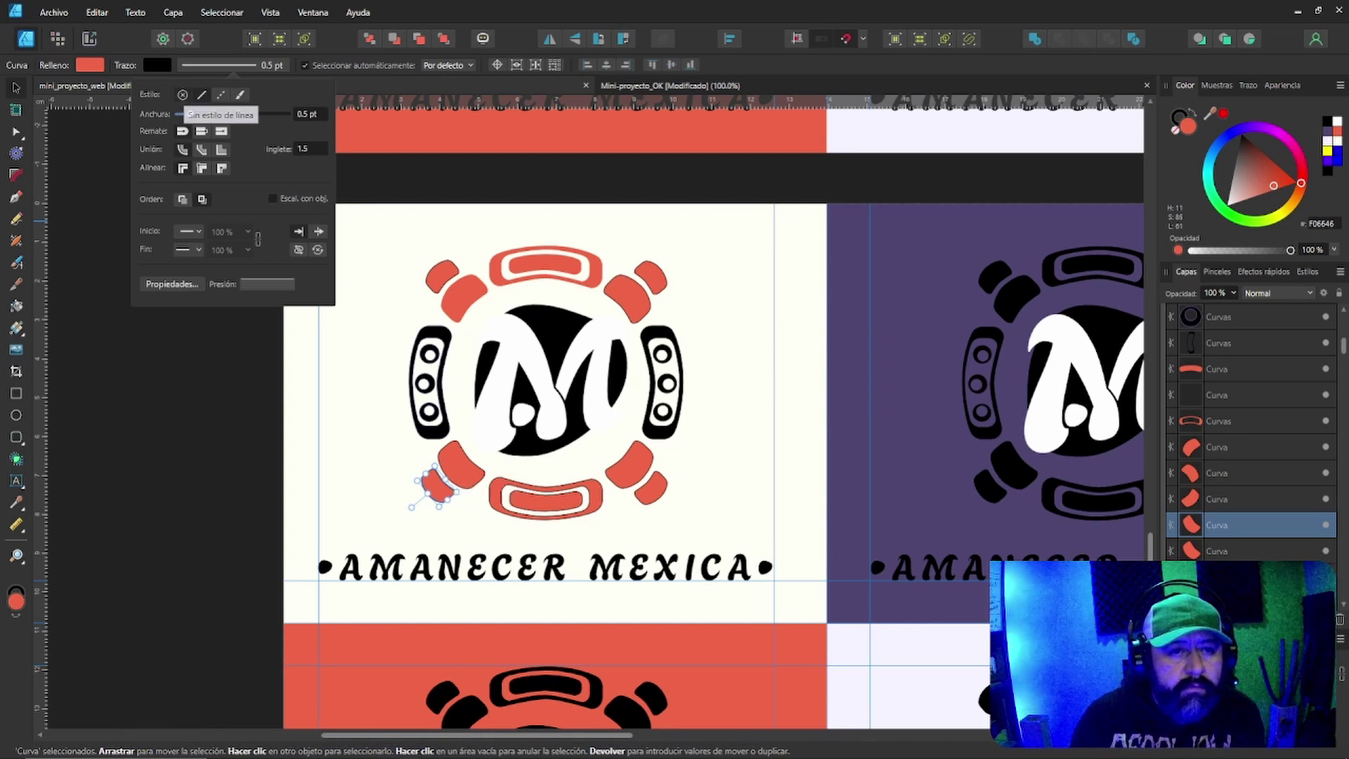
pyautogui.click(182, 94)
pyautogui.click(461, 465)
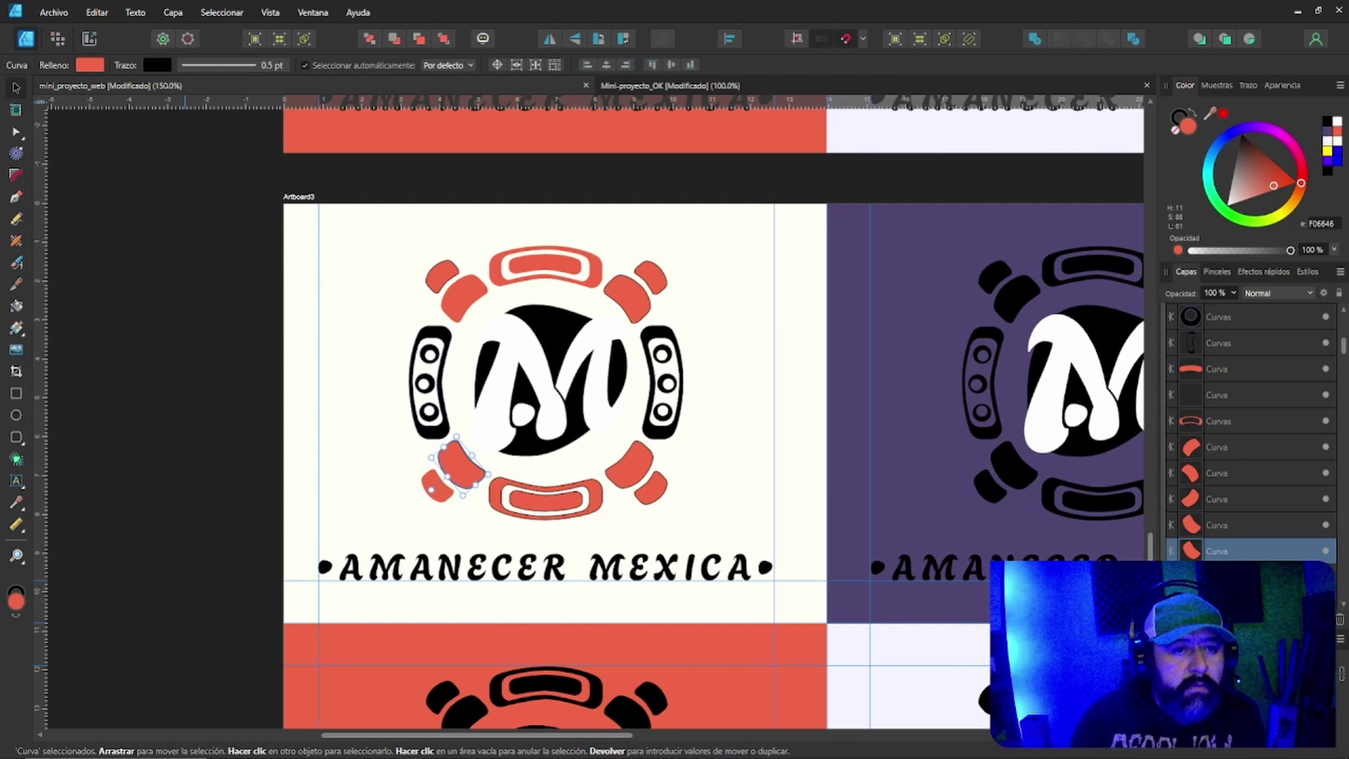
pyautogui.click(219, 65)
pyautogui.click(182, 94)
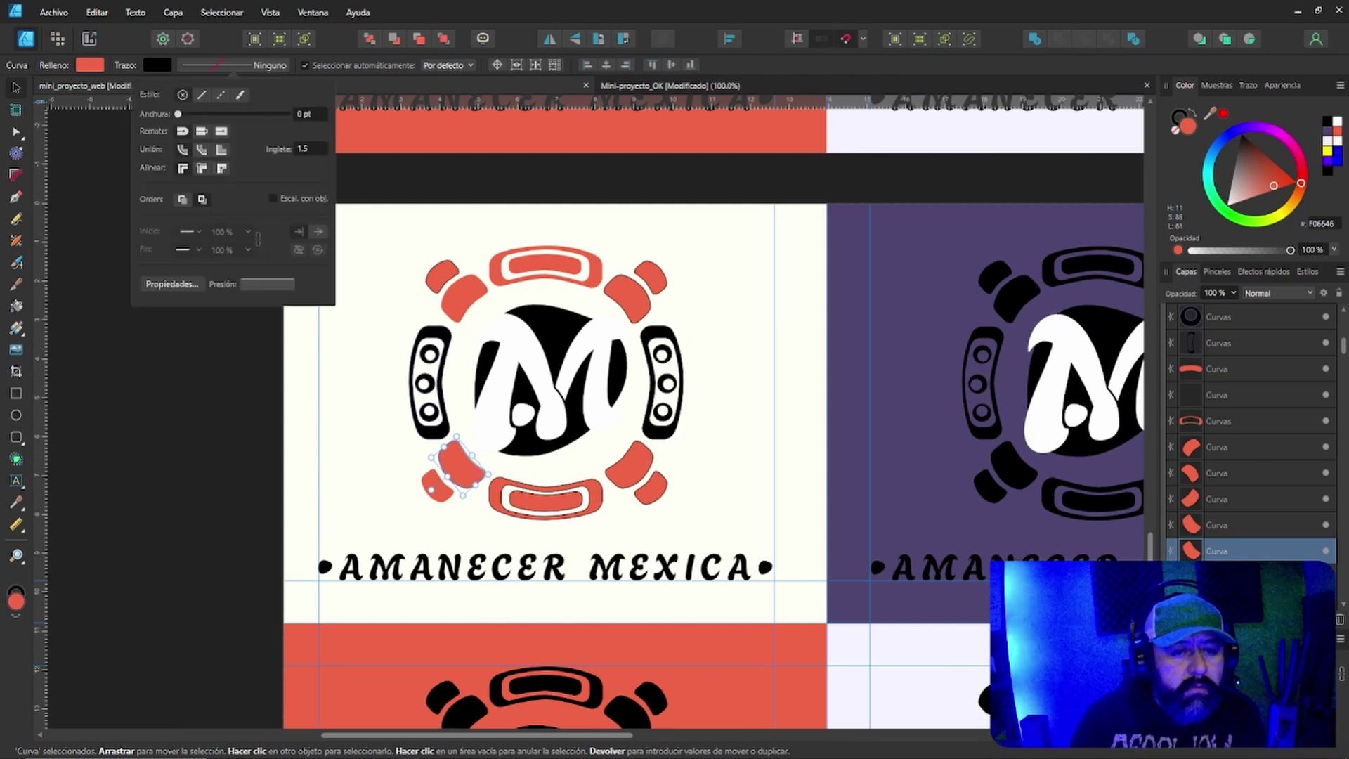
# Remove the outline from the outer frame and the inner shape of the emblem's bottom band.
pyautogui.click(546, 499)
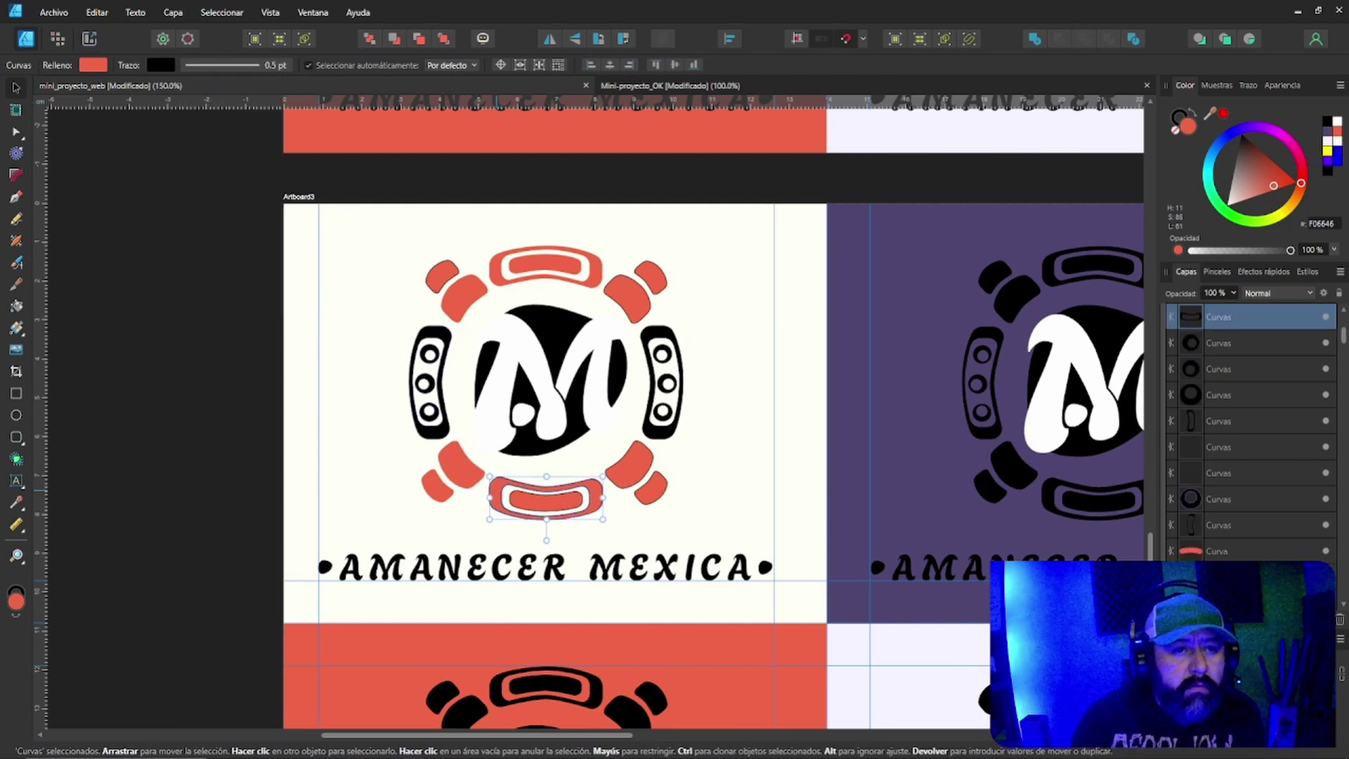
pyautogui.click(221, 65)
pyautogui.click(186, 94)
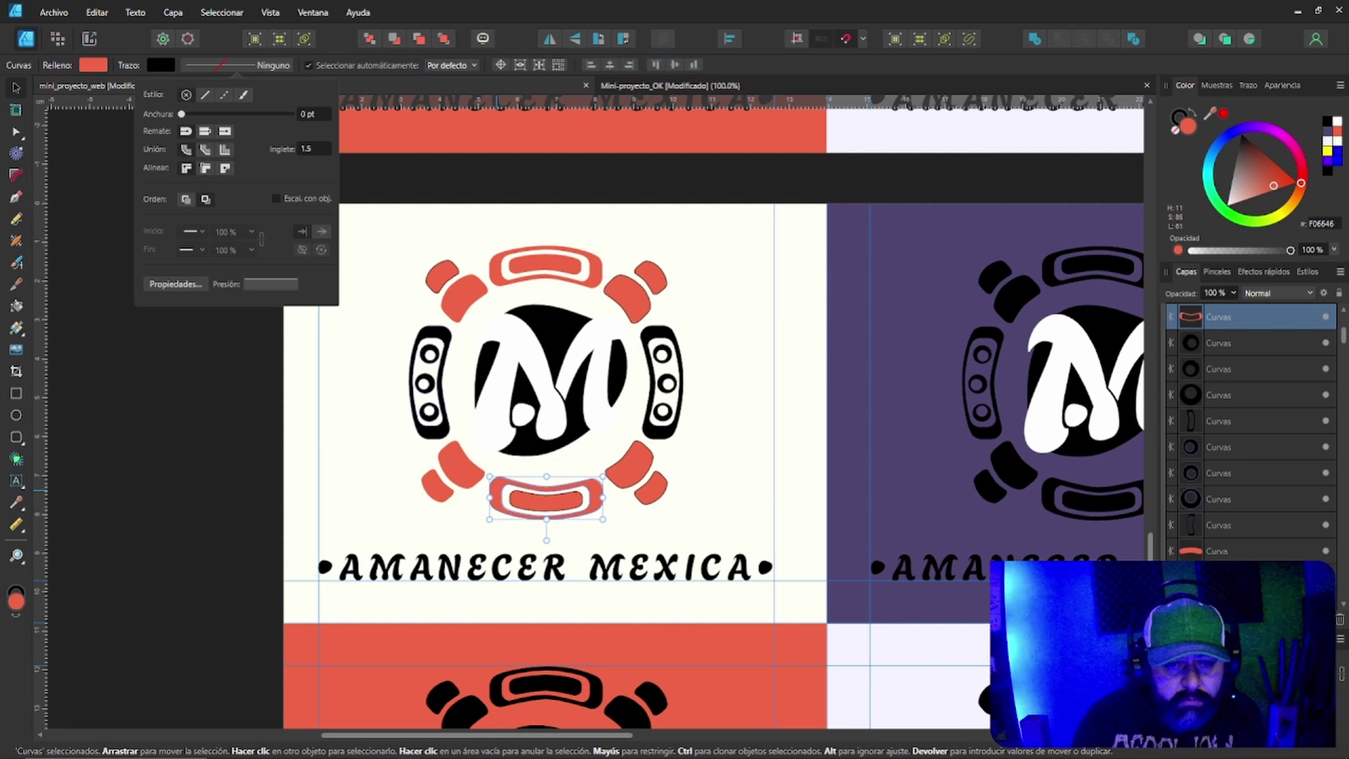
pyautogui.click(546, 500)
pyautogui.click(222, 64)
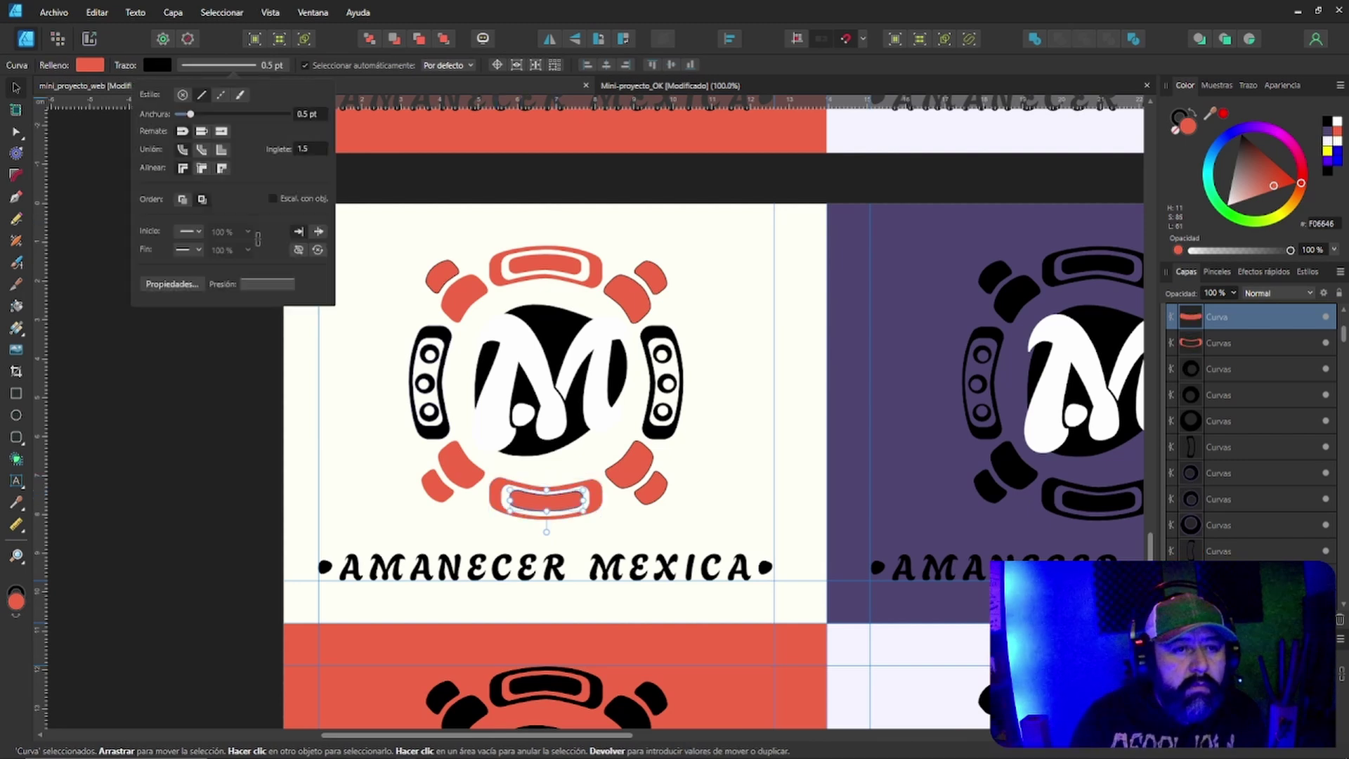
pyautogui.click(183, 95)
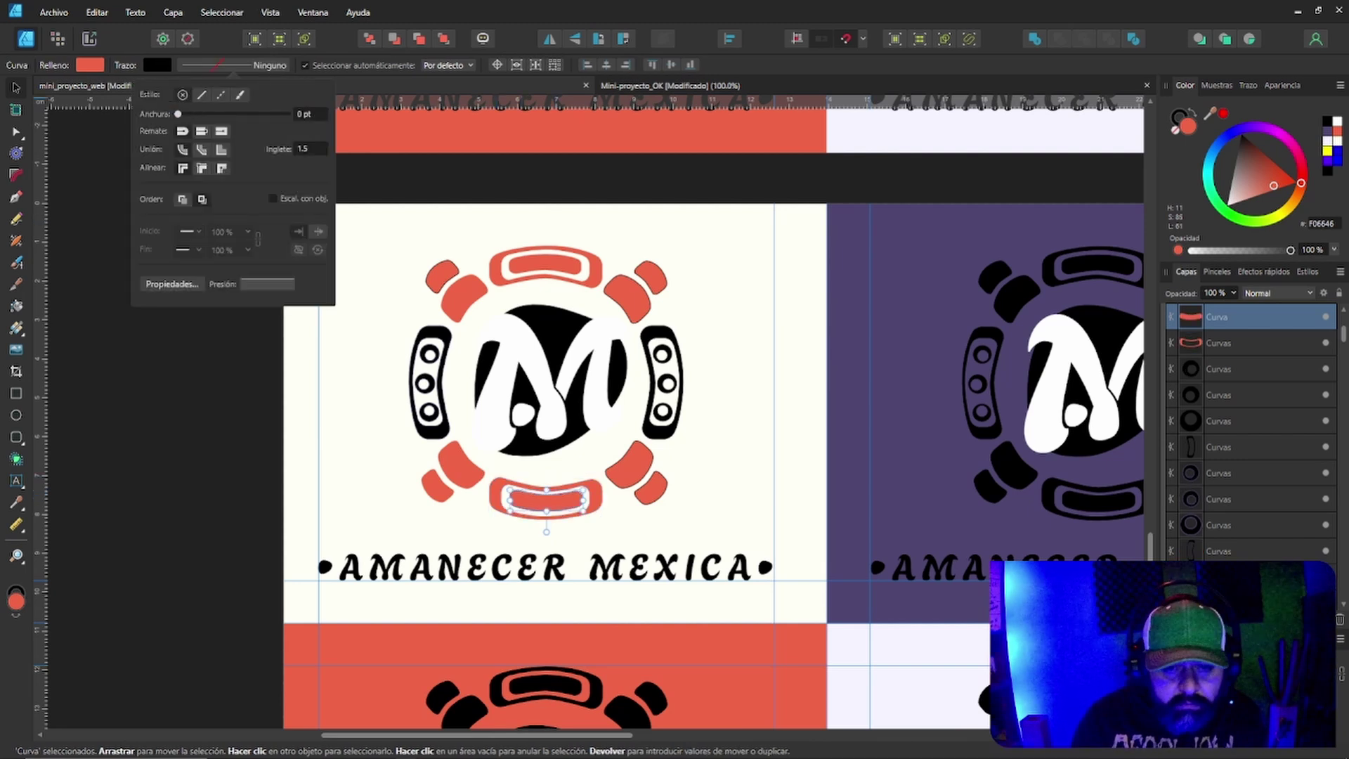
# Remove the outline from both pieces of the emblem's lower-right corner ornament.
pyautogui.click(630, 465)
pyautogui.click(217, 64)
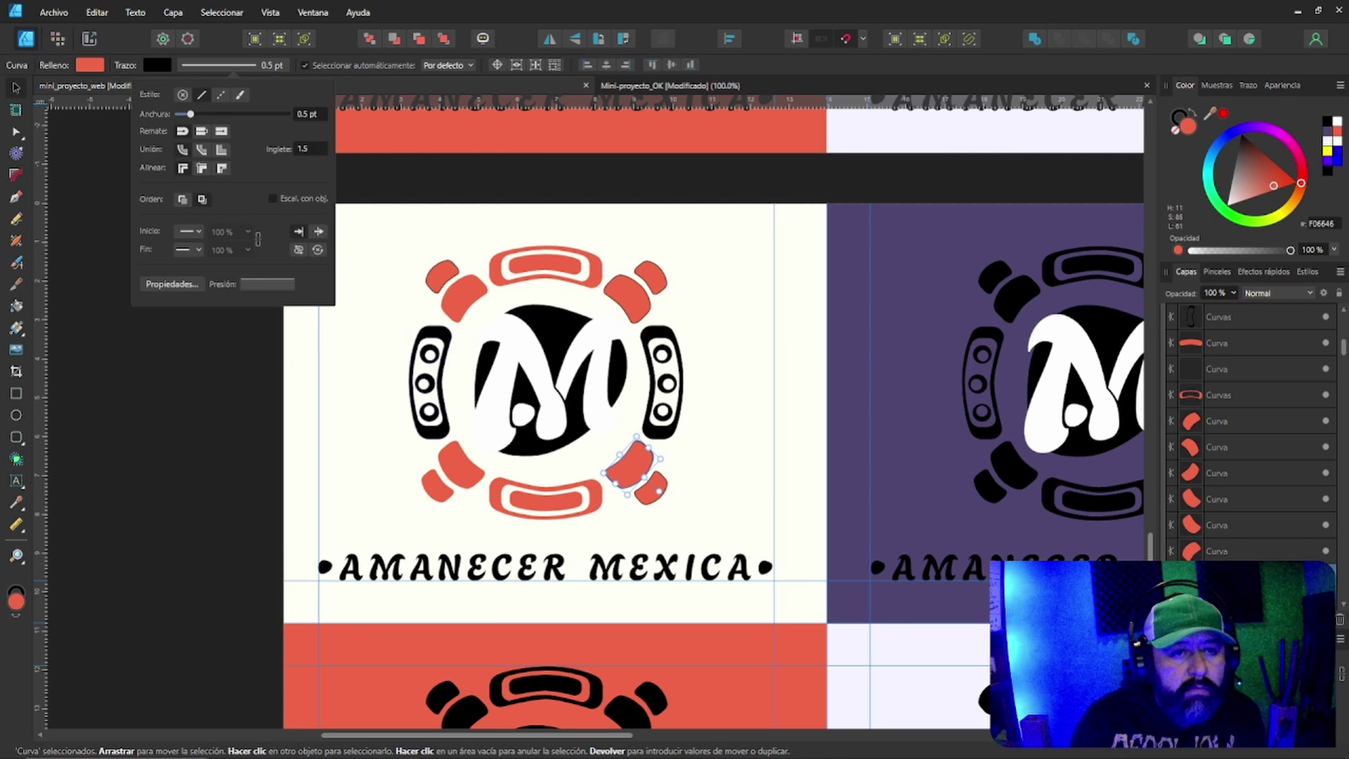
pyautogui.click(182, 94)
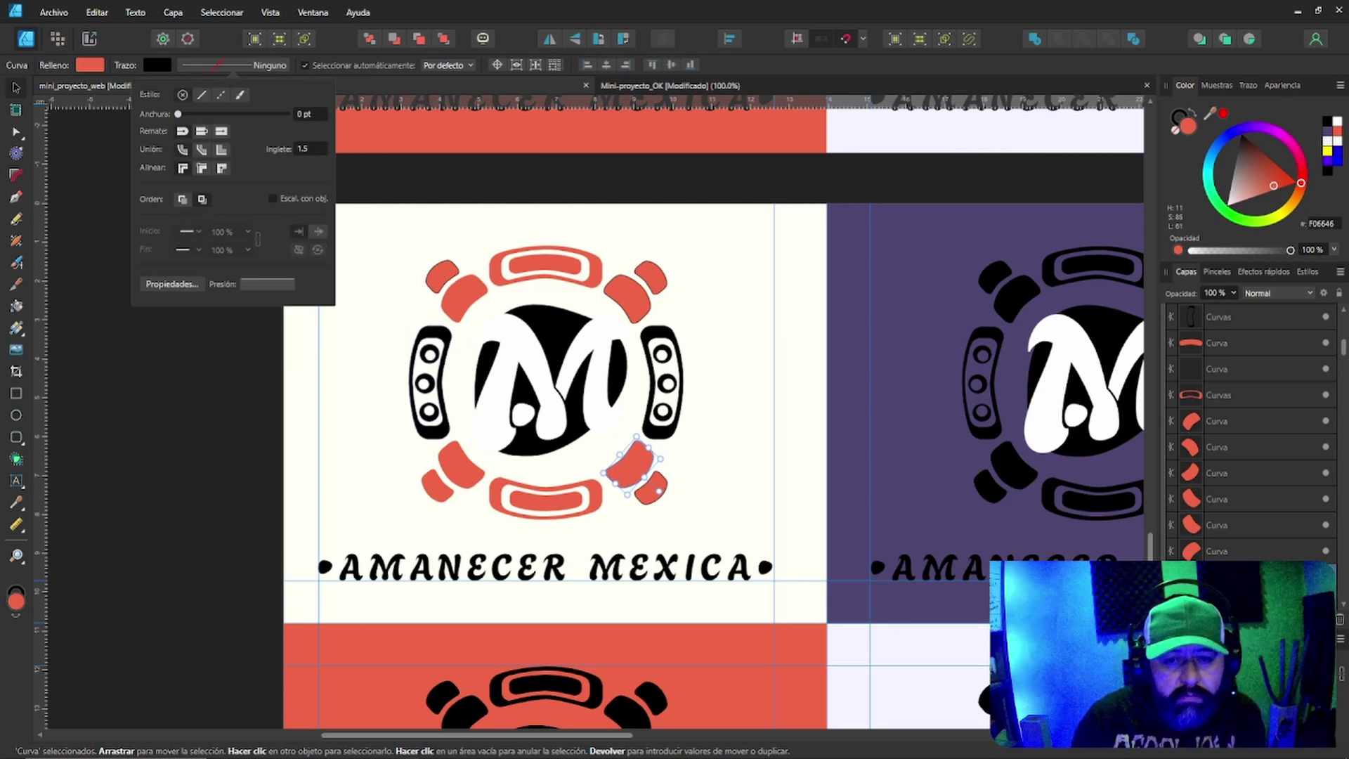
pyautogui.click(650, 488)
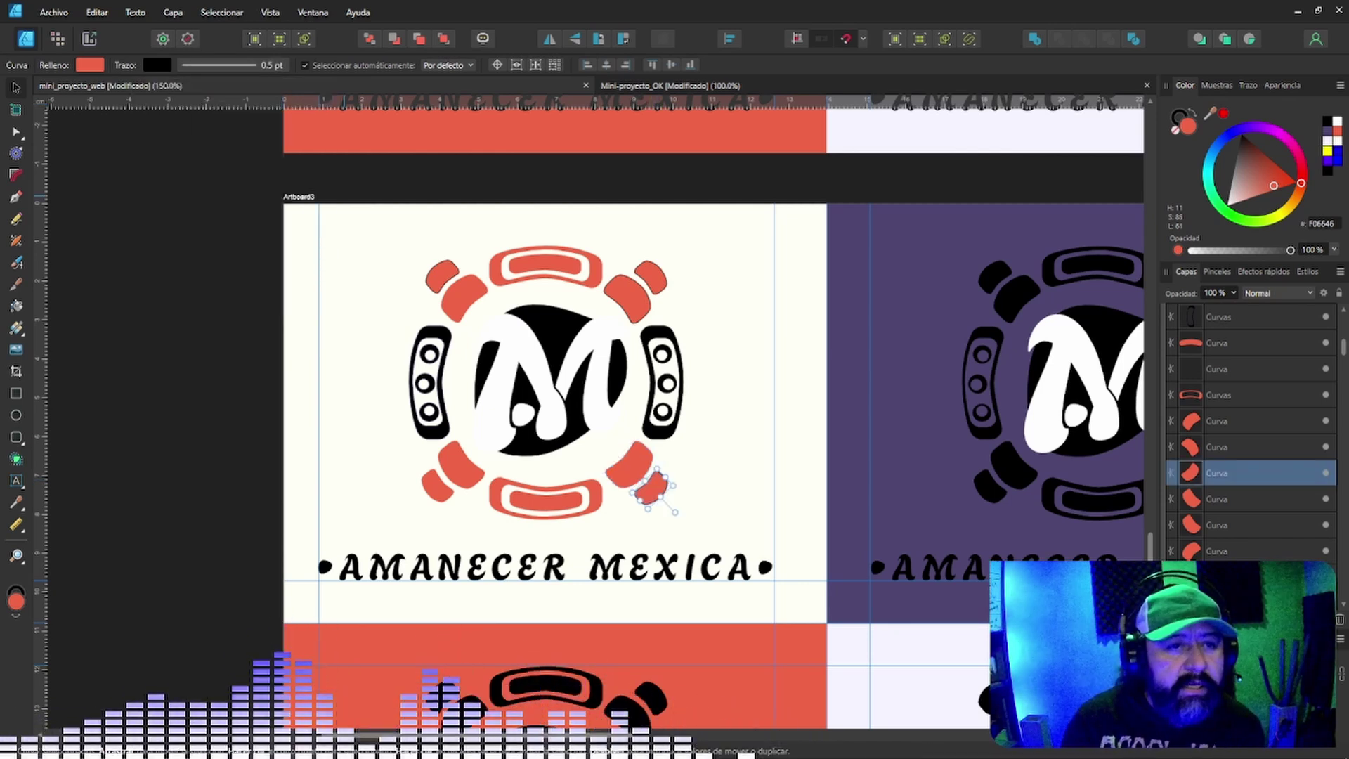
pyautogui.click(218, 64)
pyautogui.click(183, 94)
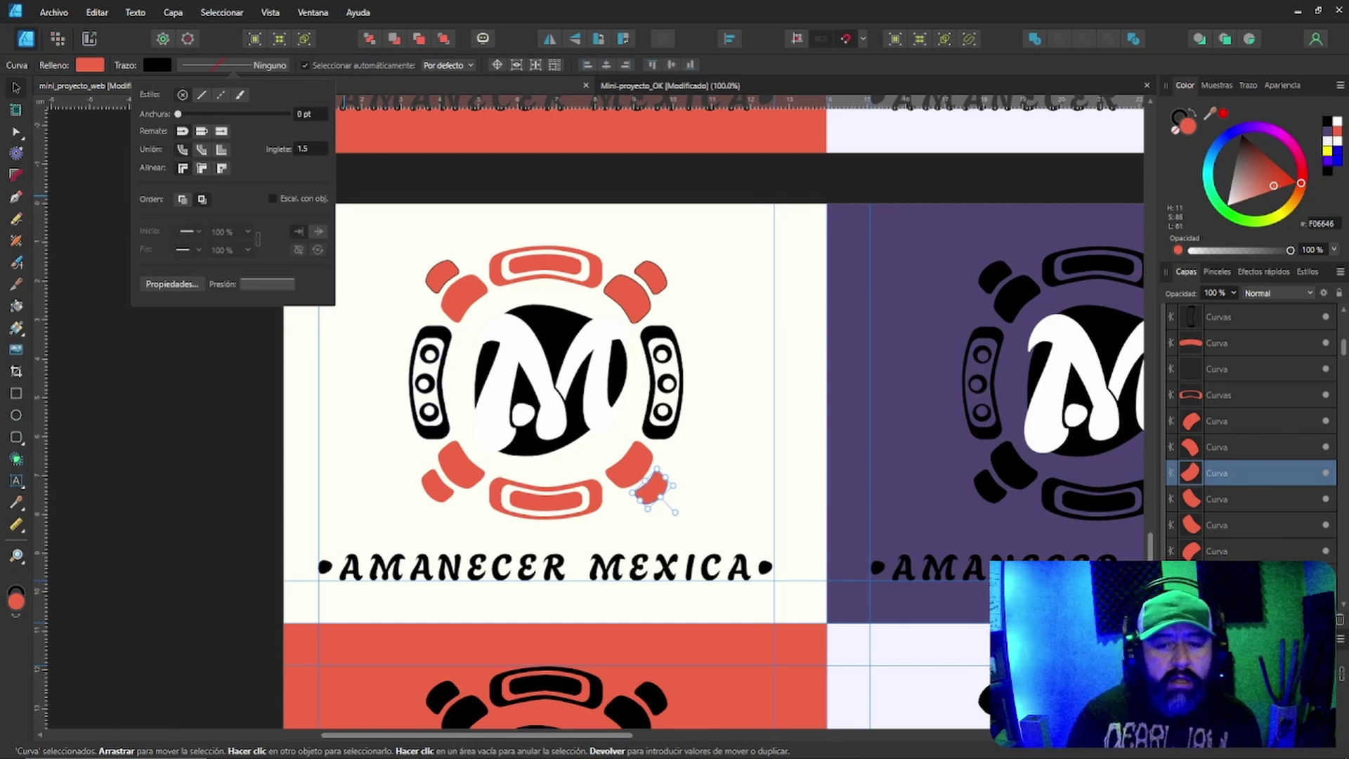
pyautogui.click(711, 428)
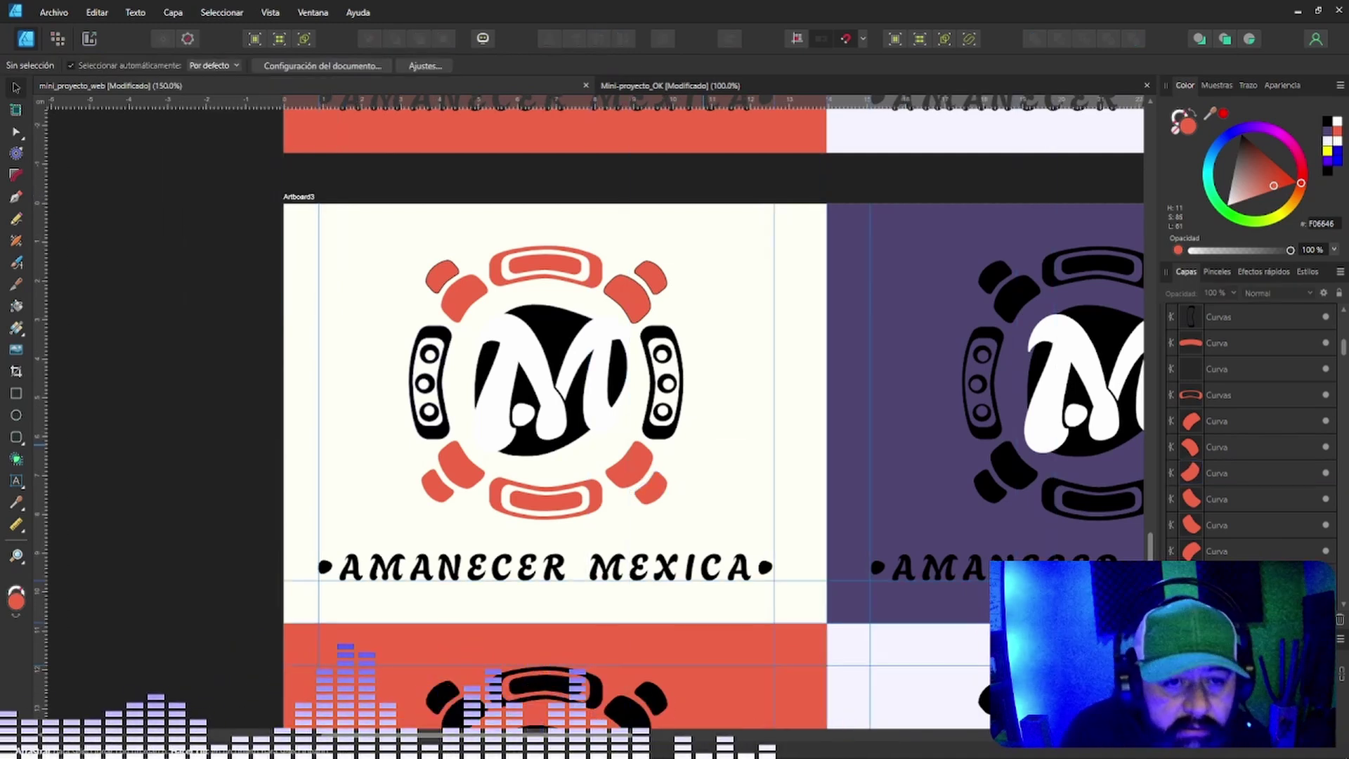
# Remove the outline from the small outer piece of the emblem's upper-left corner ornament.
pyautogui.click(442, 271)
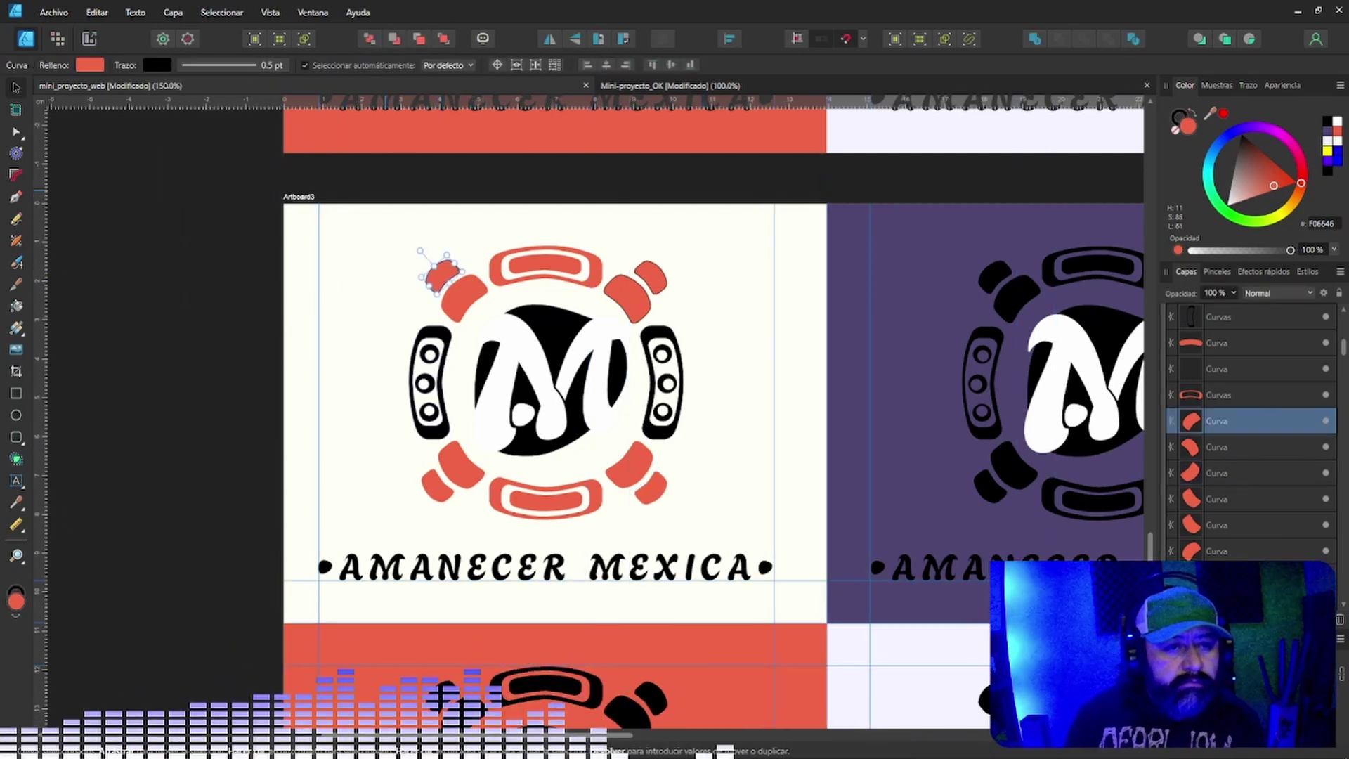
pyautogui.click(233, 65)
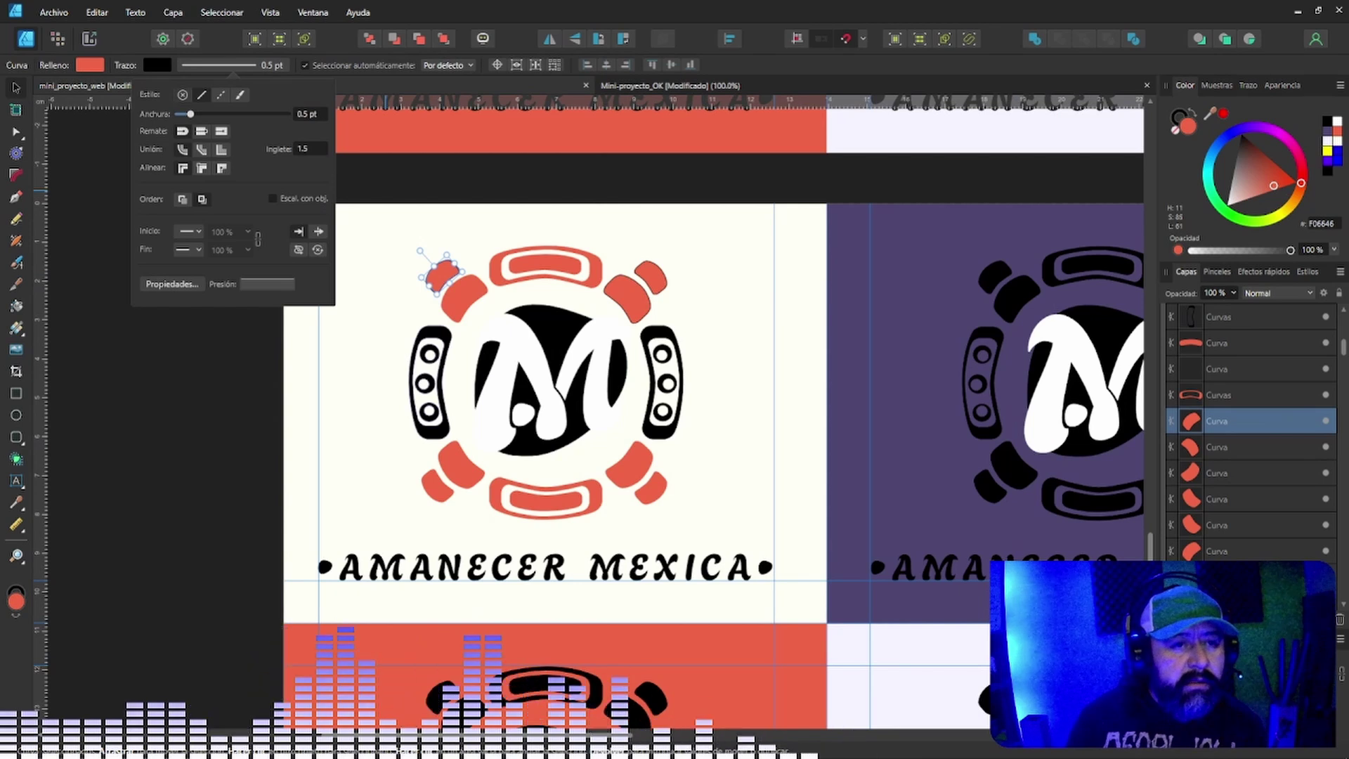
pyautogui.click(183, 94)
pyautogui.click(710, 240)
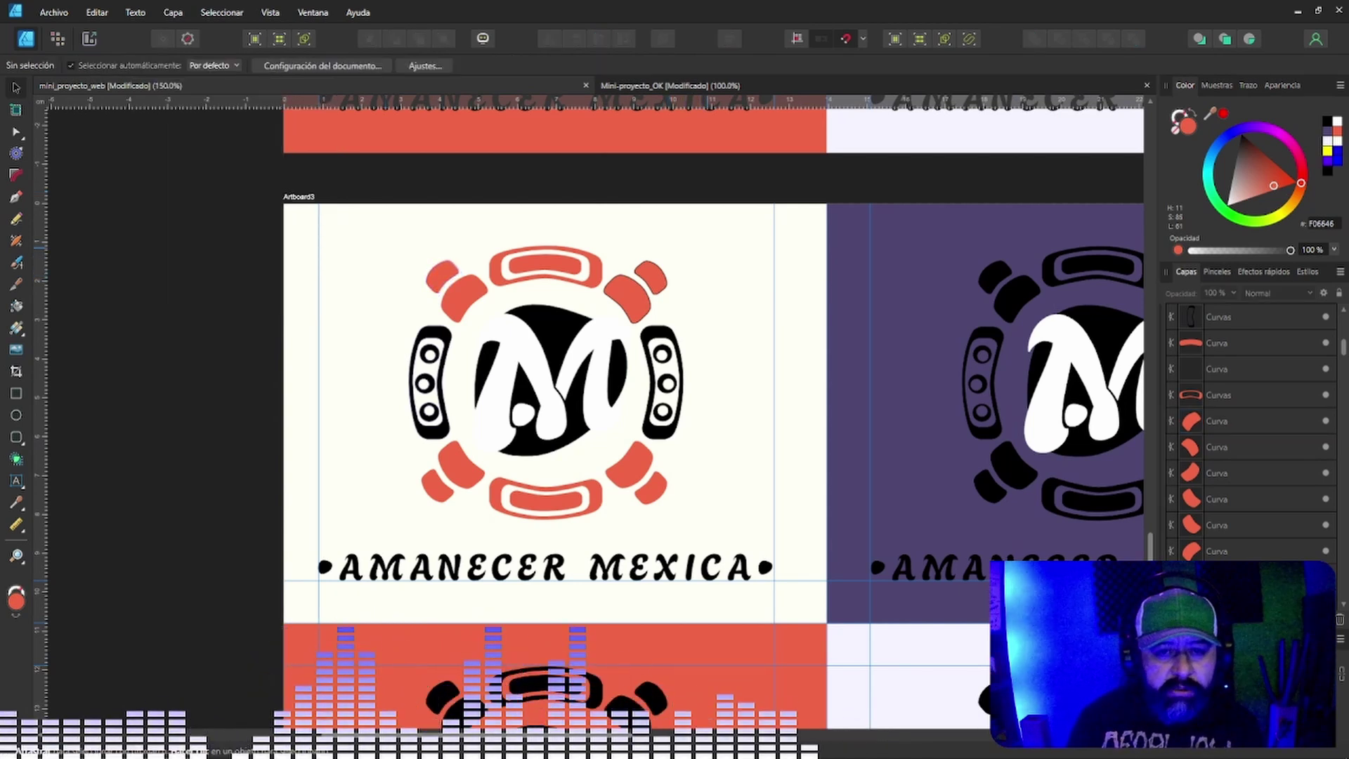
# Remove the outline from both pieces of the upper-right corner ornament in the cream quadrant's emblem.
pyautogui.moveTo(707, 248); pyautogui.dragTo(633, 312)
pyautogui.click(631, 295)
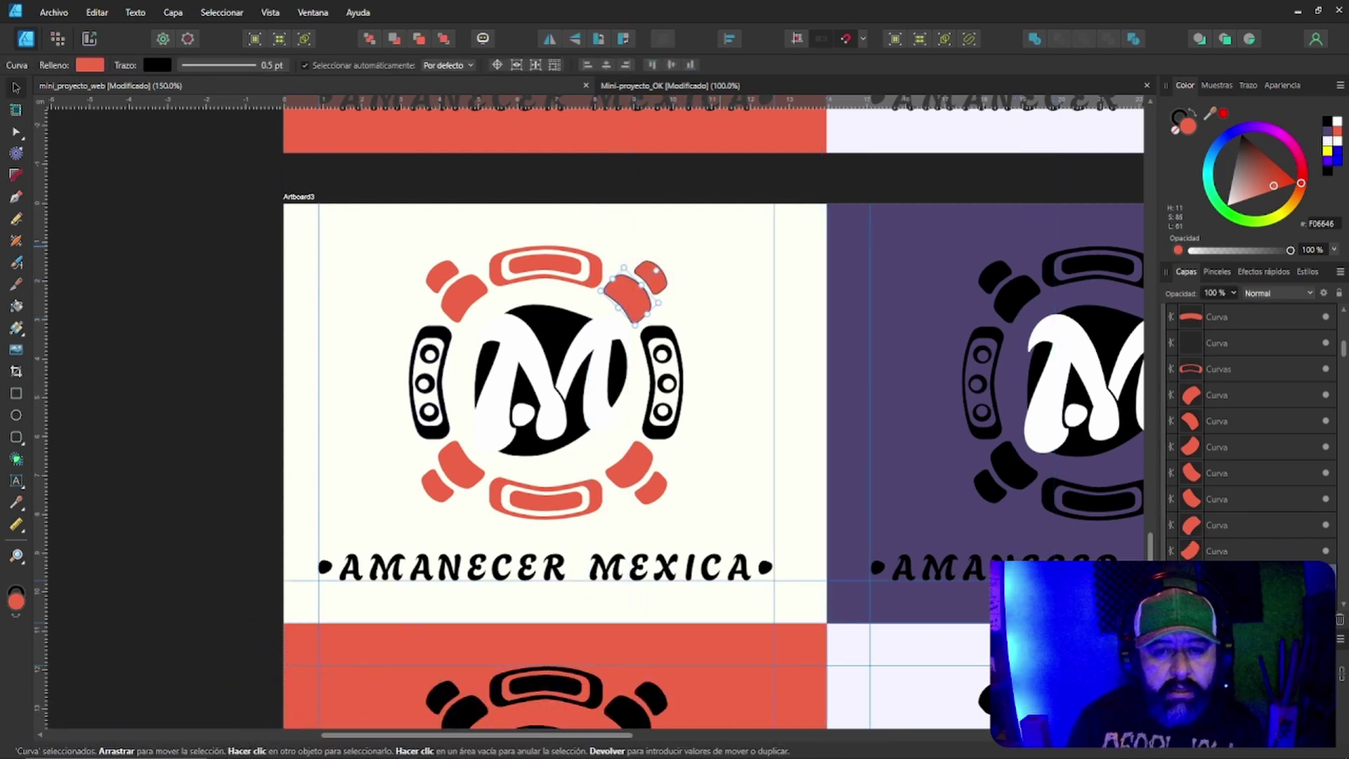
pyautogui.click(720, 246)
pyautogui.click(650, 276)
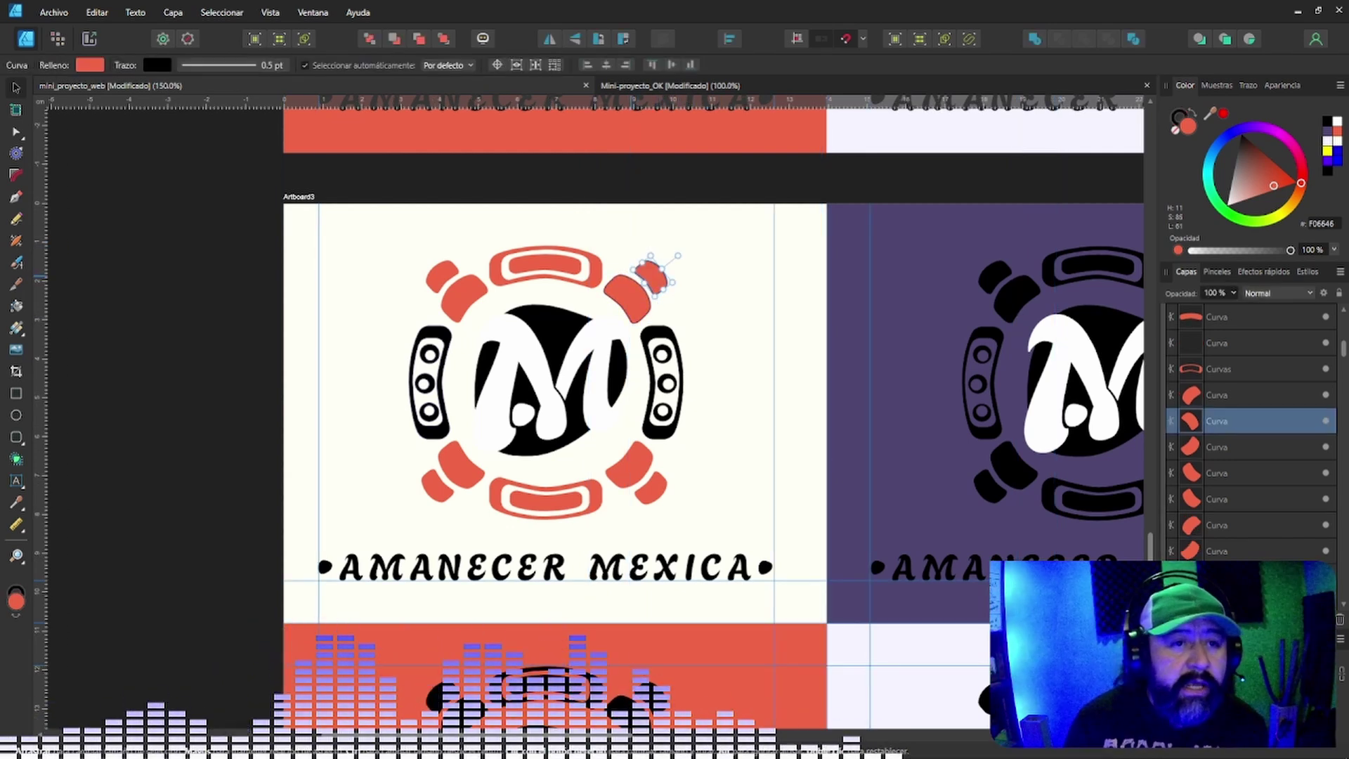
pyautogui.click(233, 64)
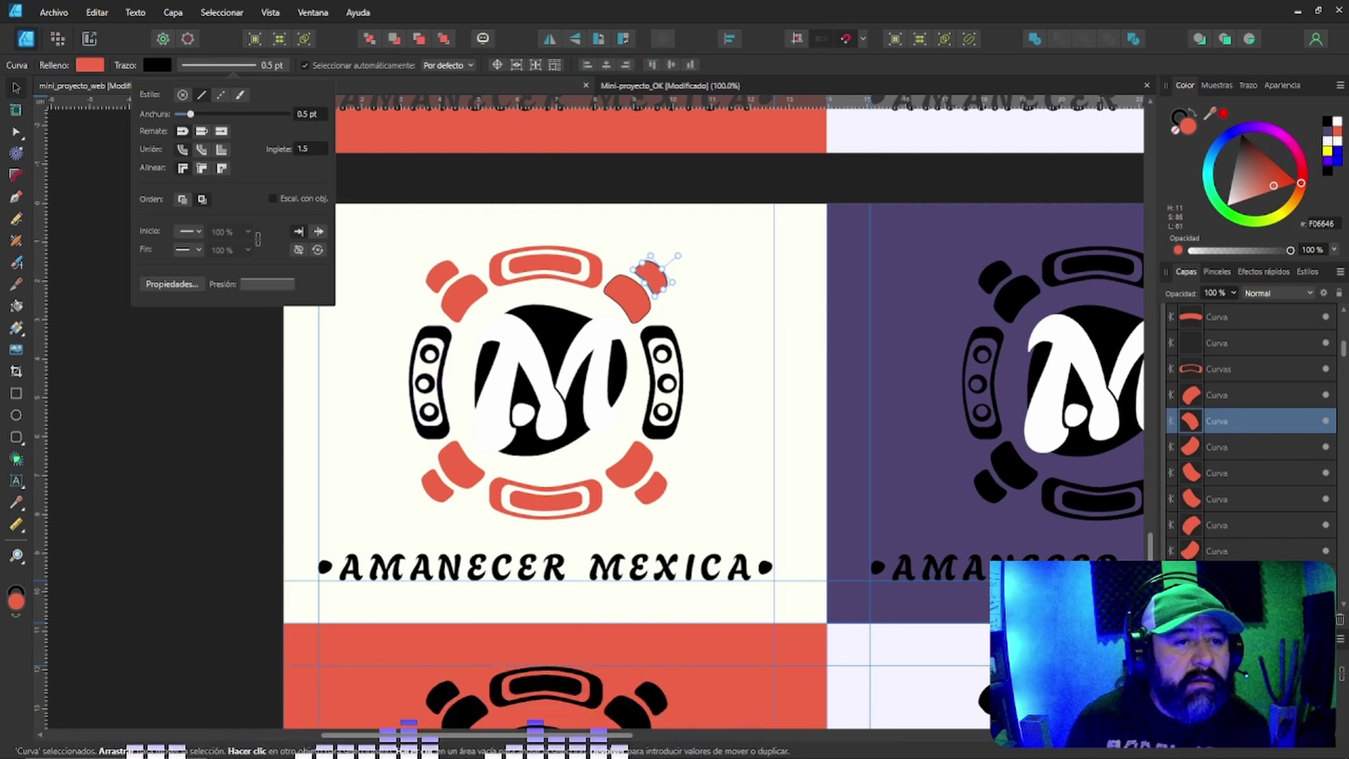
pyautogui.click(182, 94)
pyautogui.click(719, 246)
pyautogui.click(720, 246)
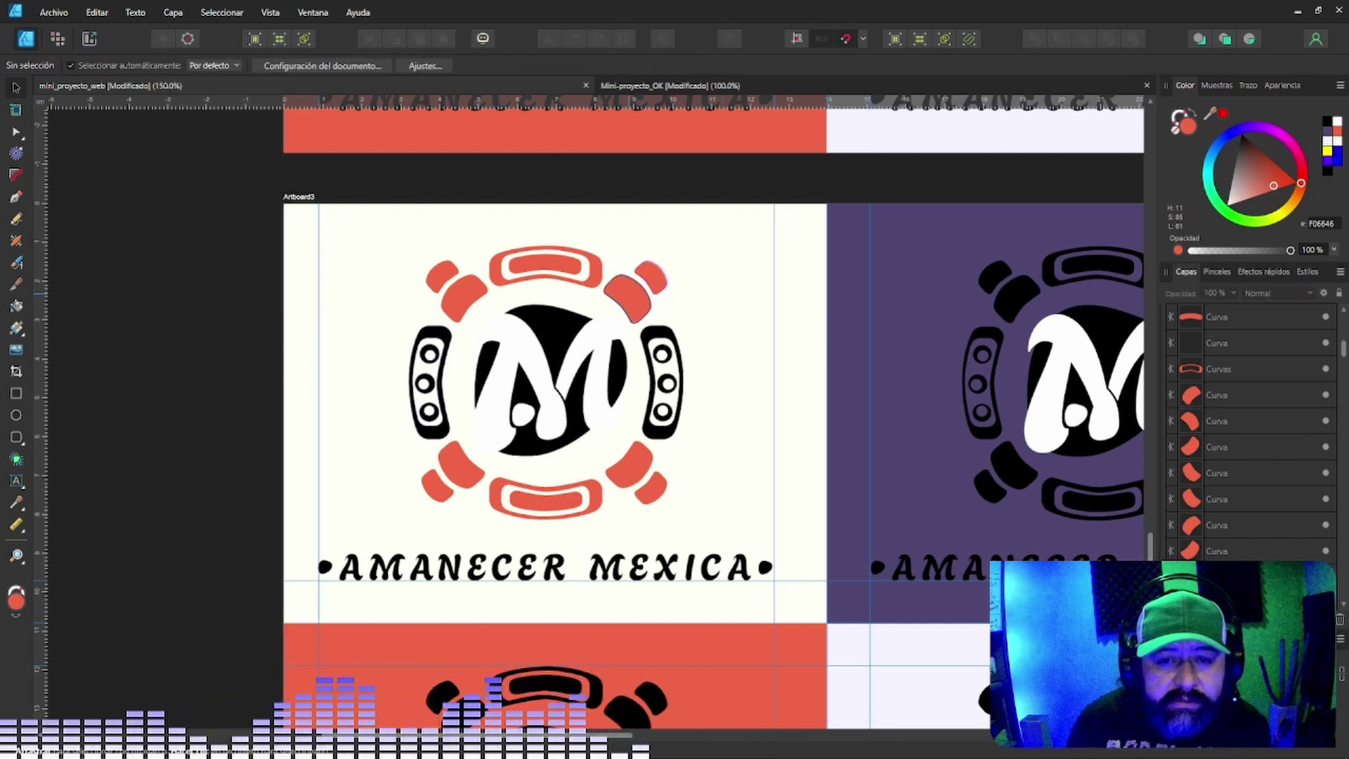
pyautogui.click(627, 299)
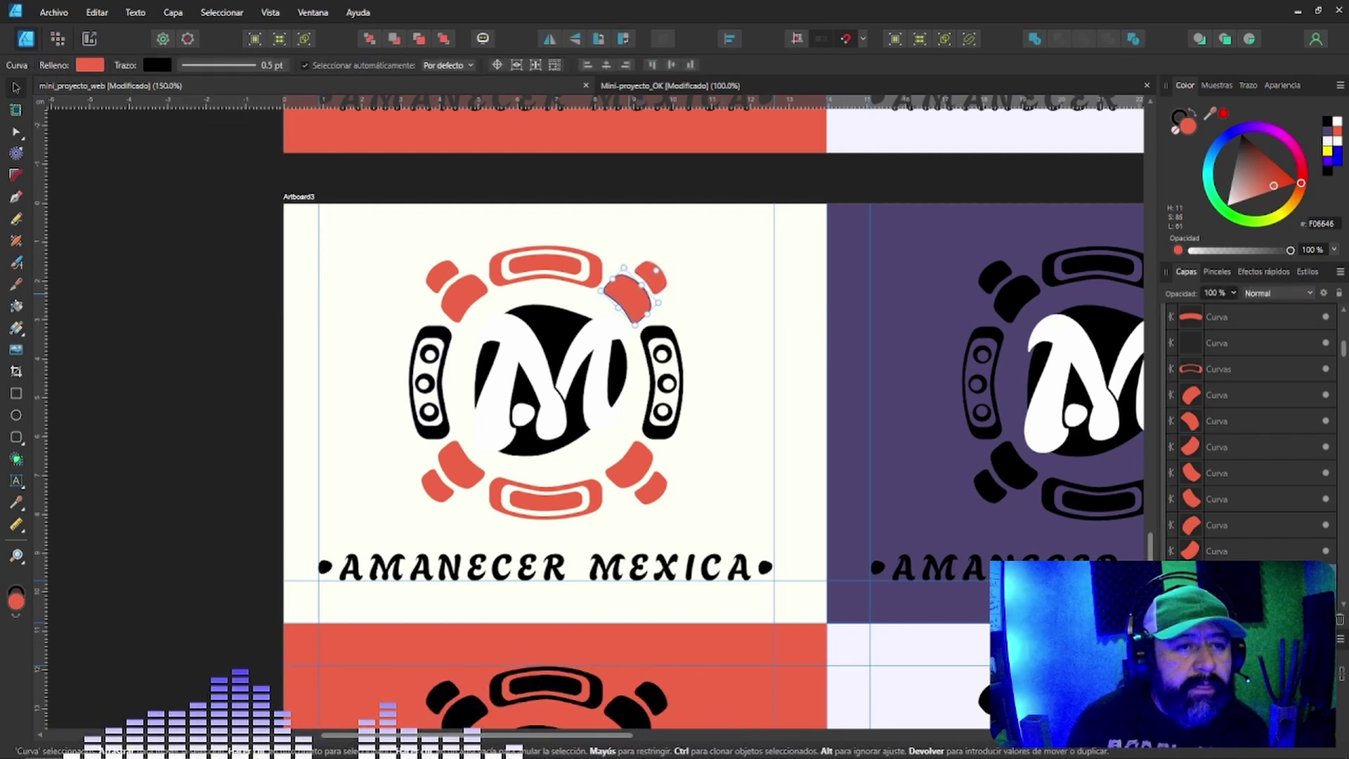
pyautogui.click(232, 65)
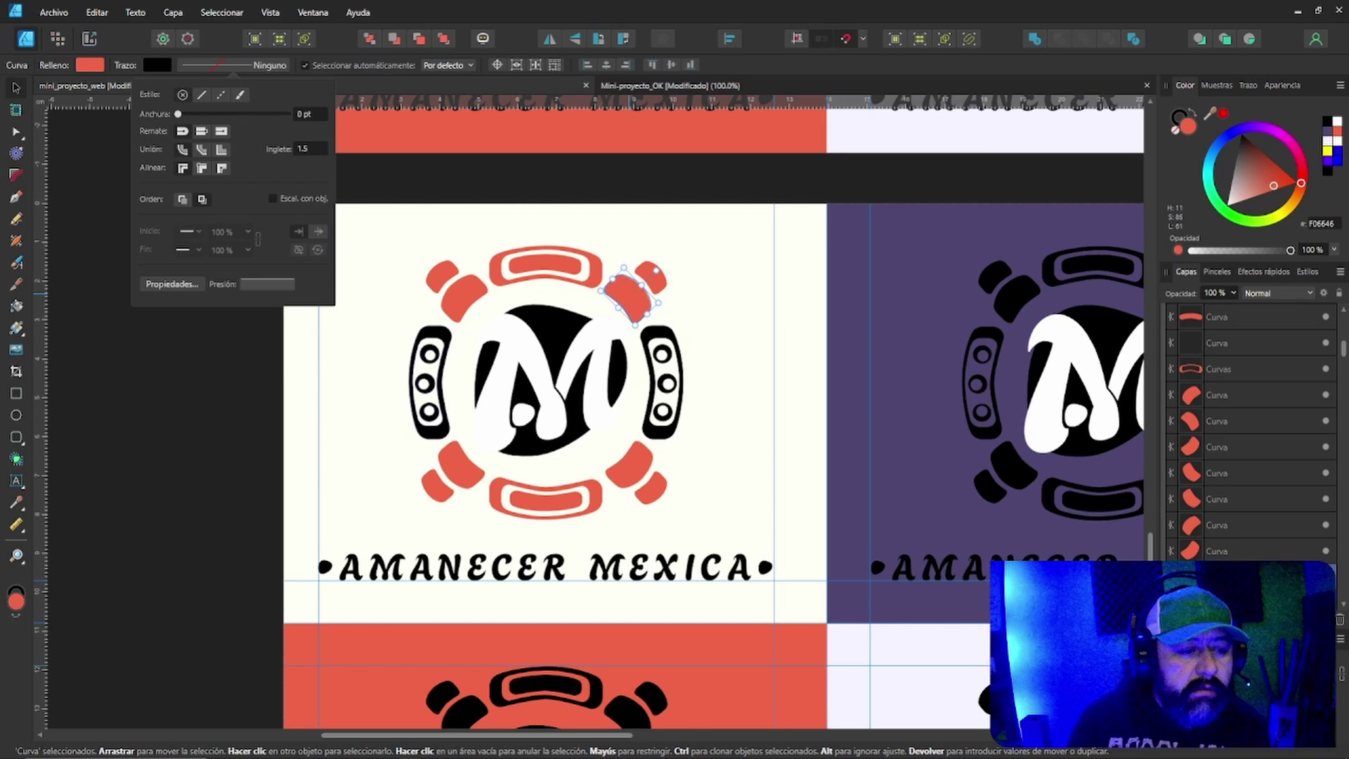
pyautogui.hotkey('ctrl', 'd')
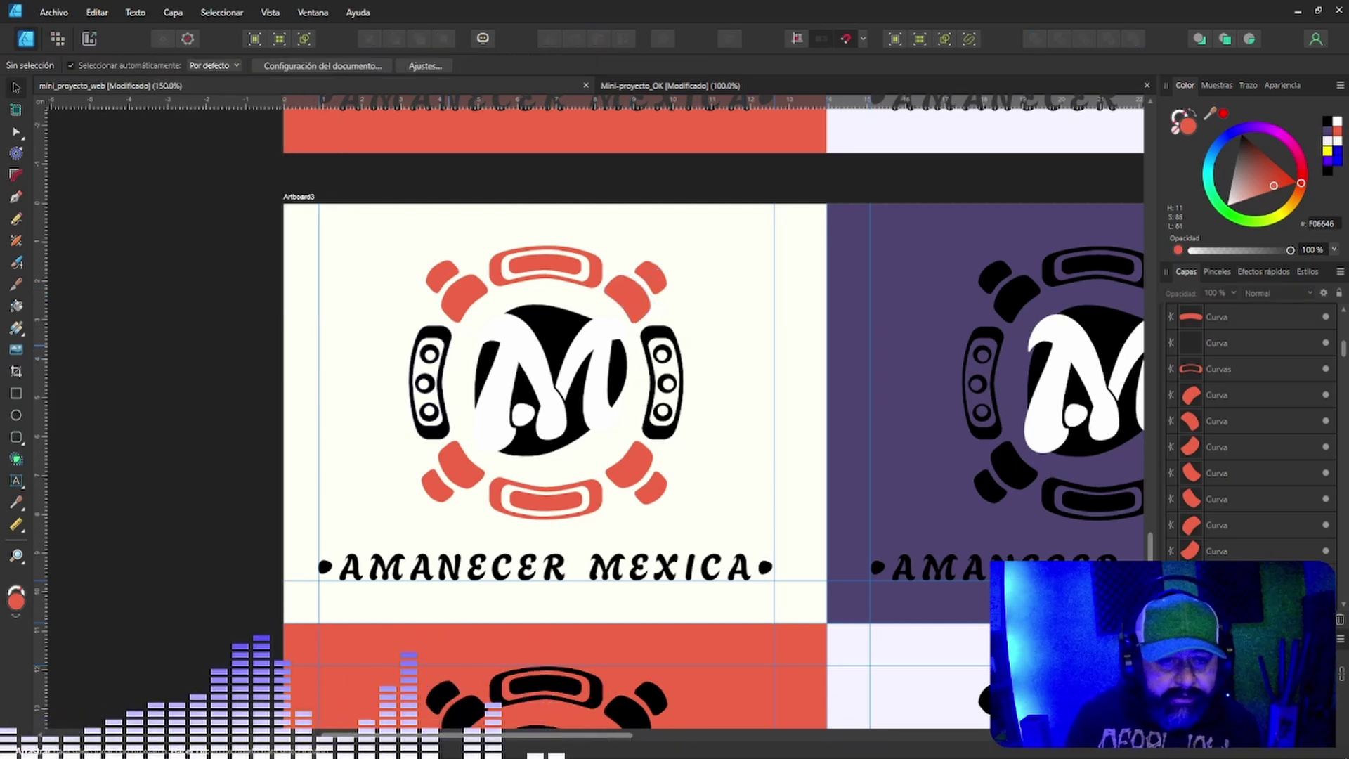
# Fill the emblem's left band frame and its upper ring with coral F06646, and remove that ring's outline.
pyautogui.click(436, 329)
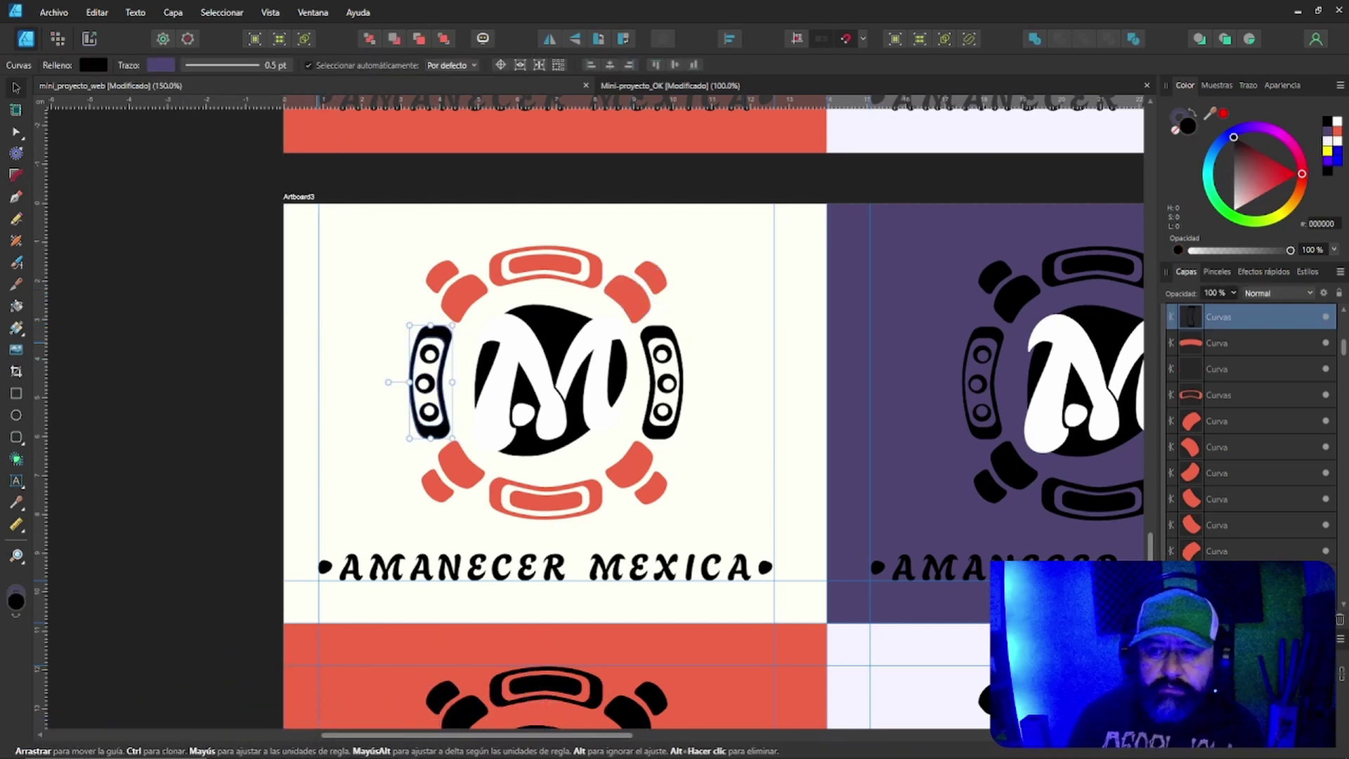
pyautogui.click(1336, 131)
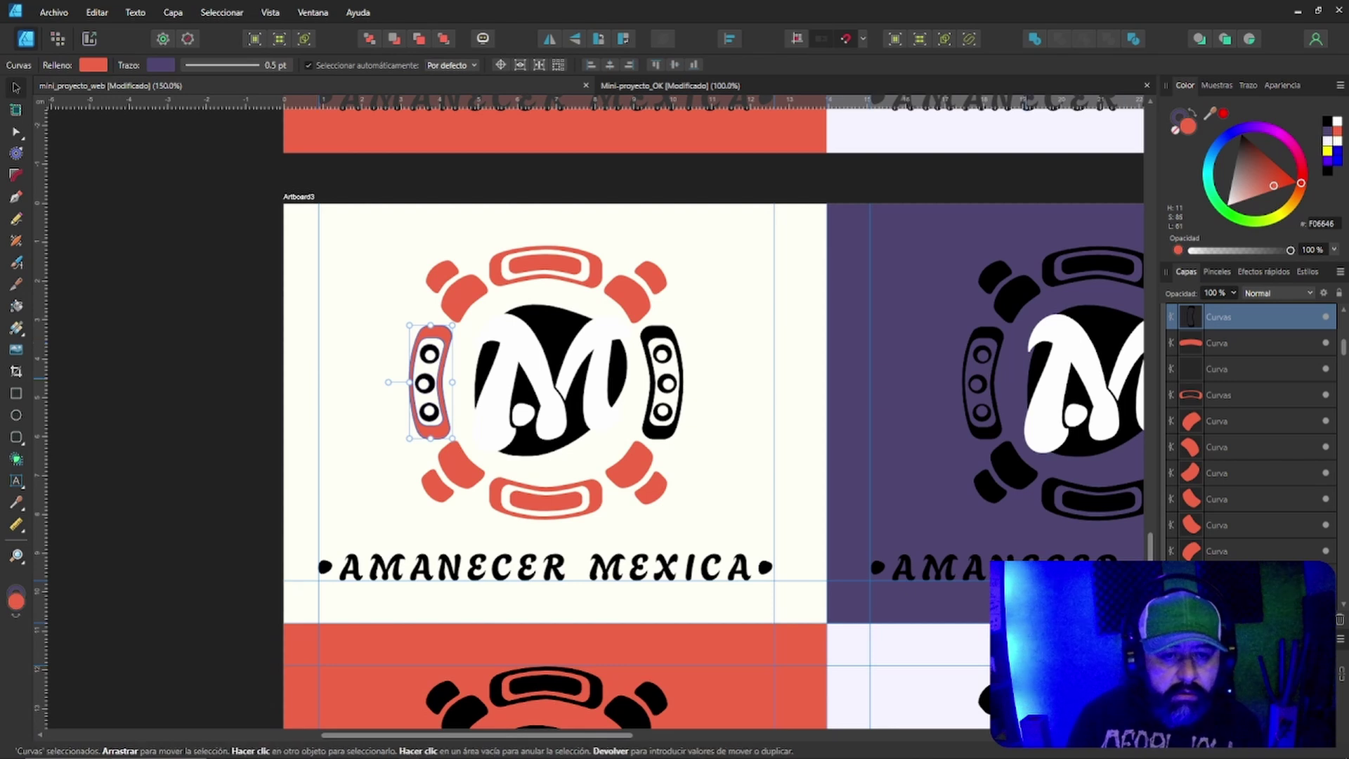
pyautogui.hotkey('ctrl', 'v')
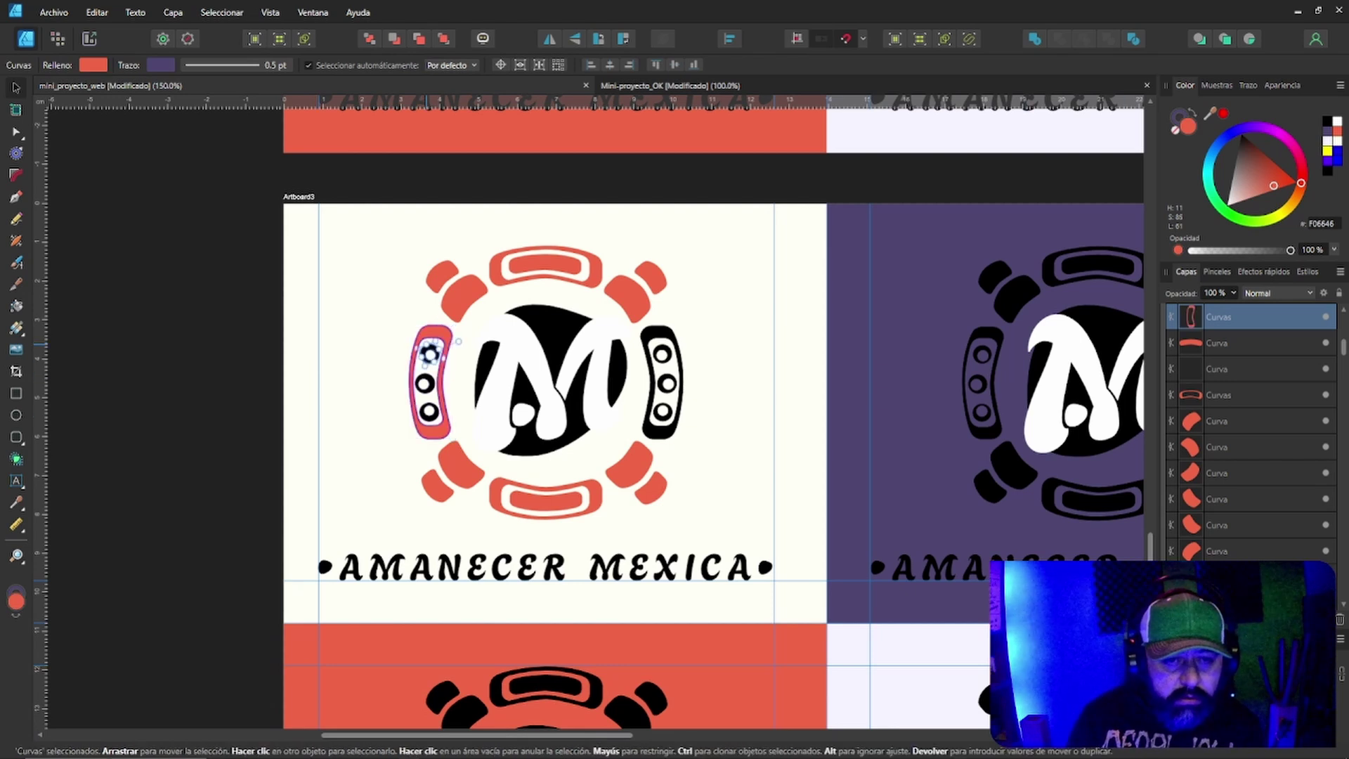
pyautogui.hotkey('ctrl', 'shift', 'v')
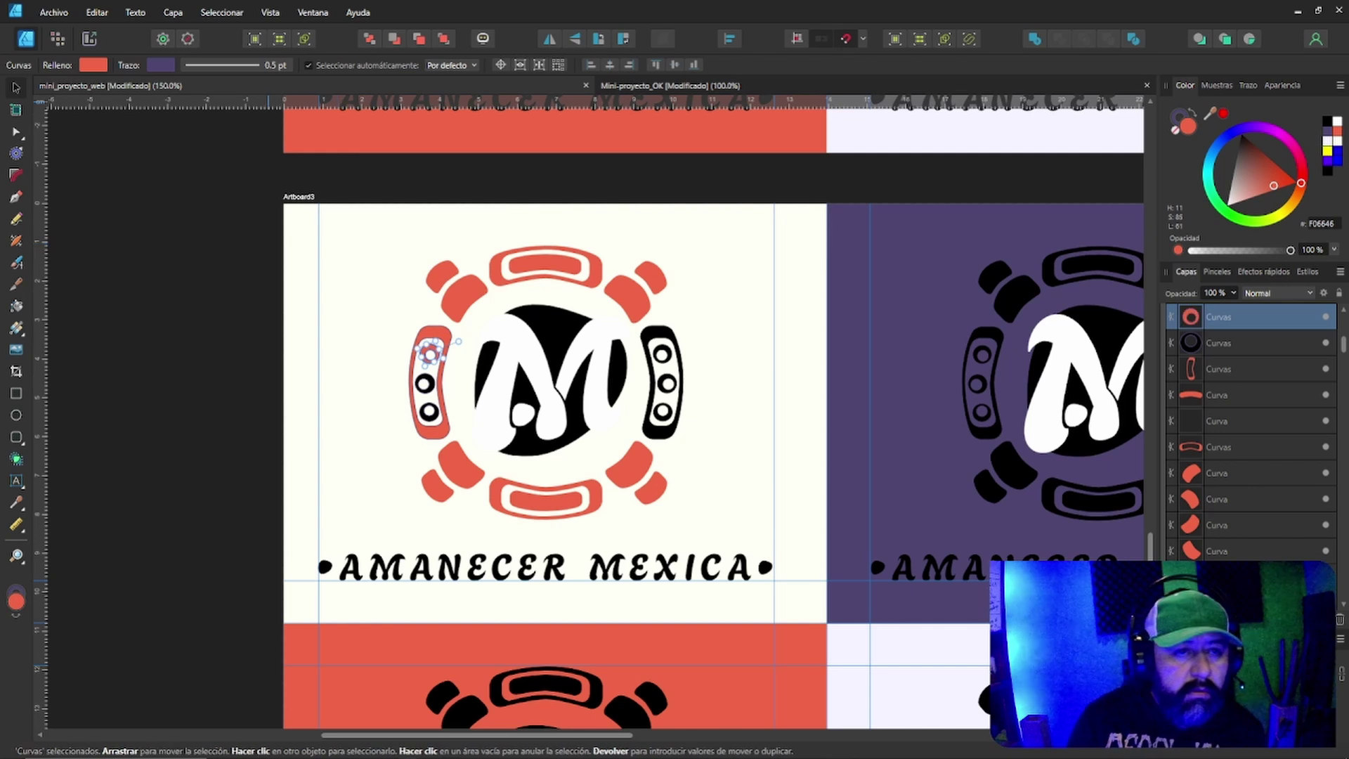
pyautogui.click(236, 65)
pyautogui.click(186, 94)
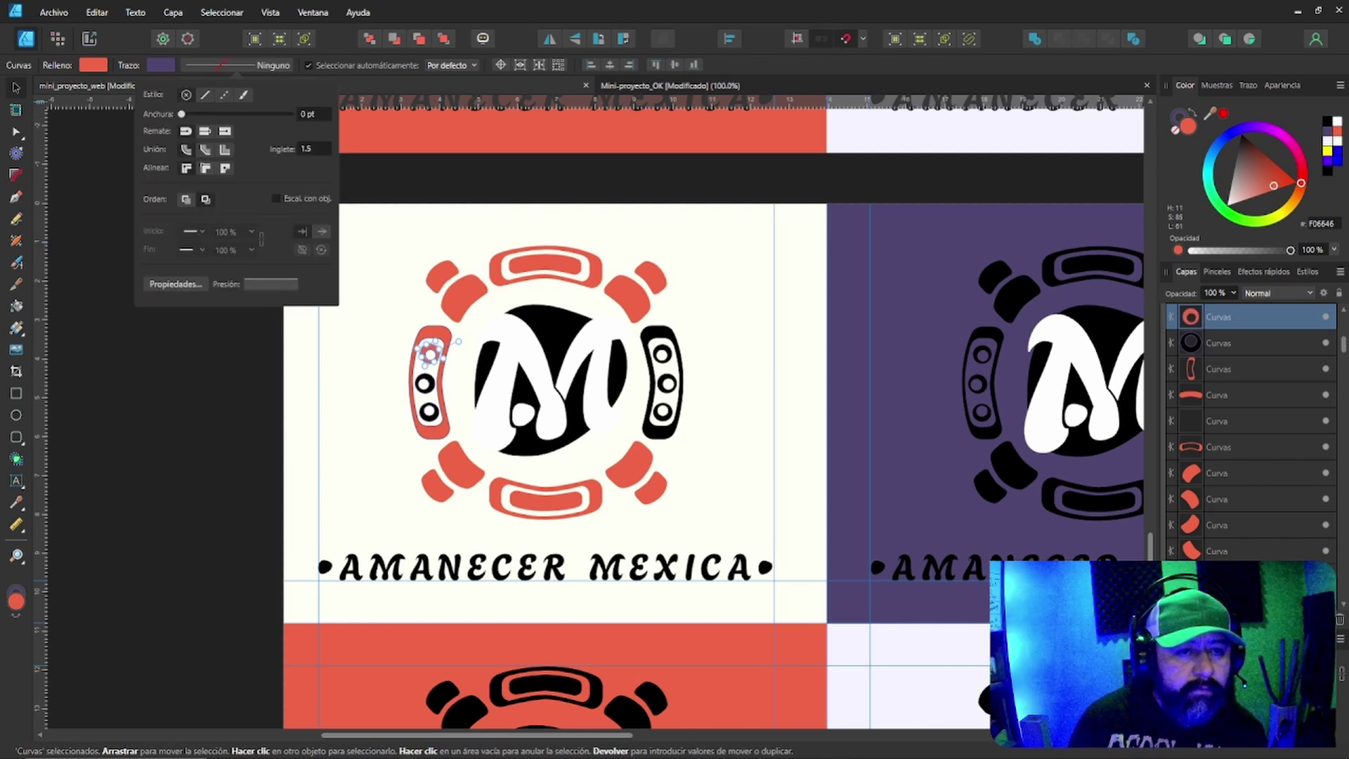
# Fill the middle ring of the emblem's left band with coral F06646 and remove its outline.
pyautogui.click(425, 384)
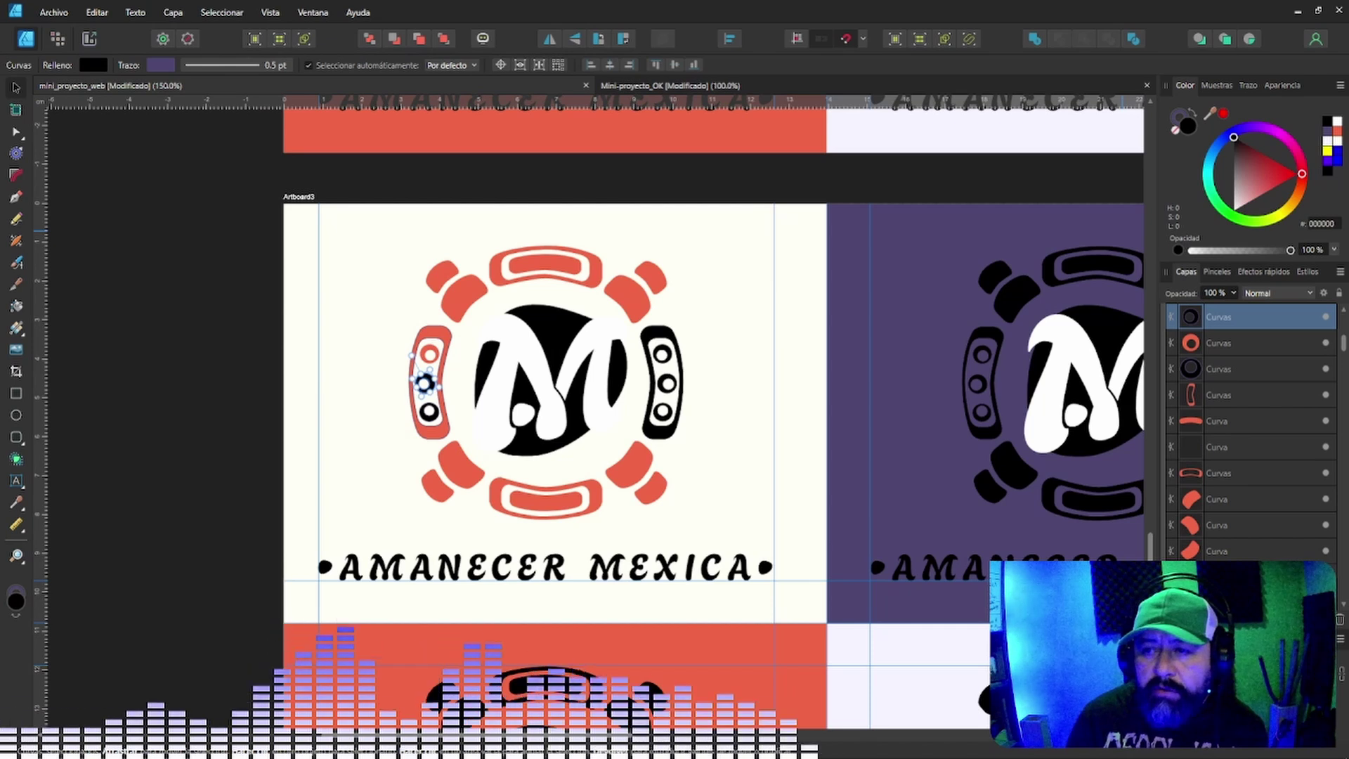
pyautogui.click(1336, 130)
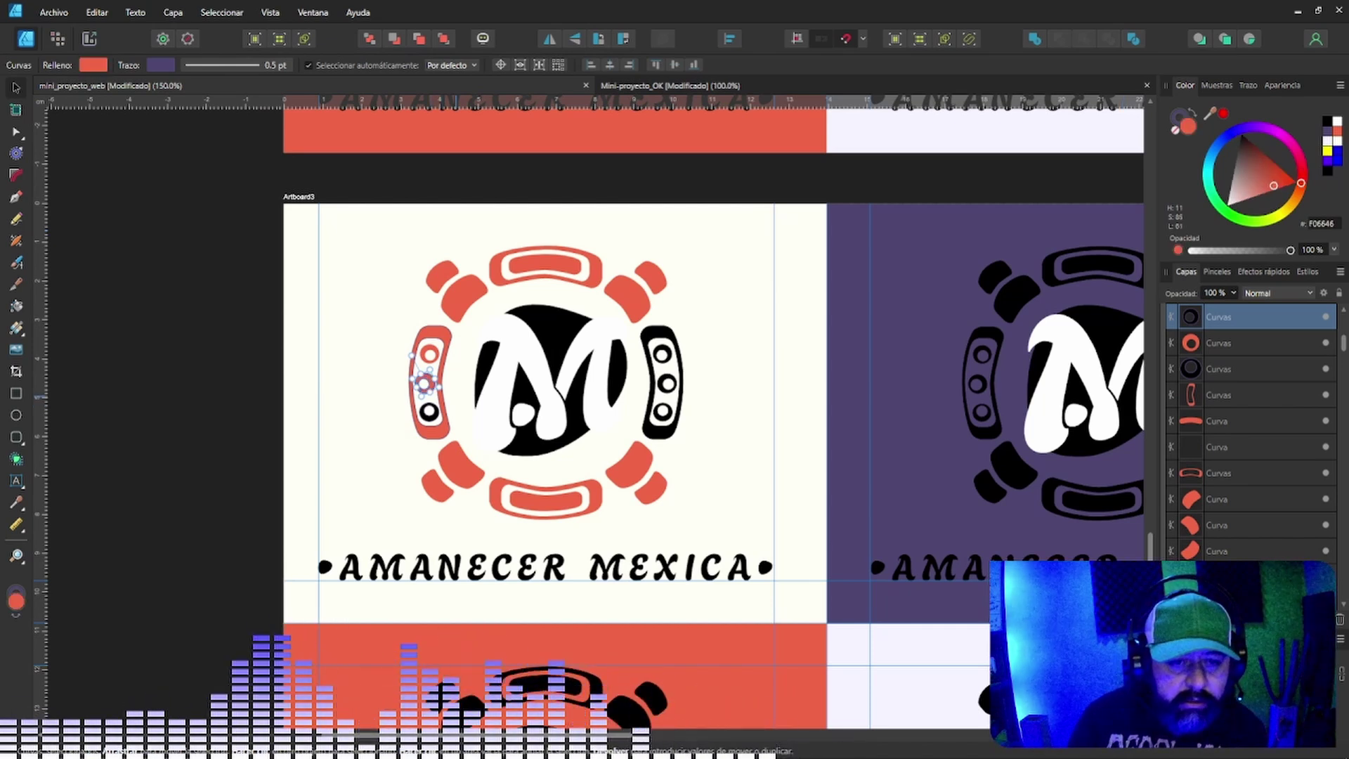
pyautogui.click(429, 412)
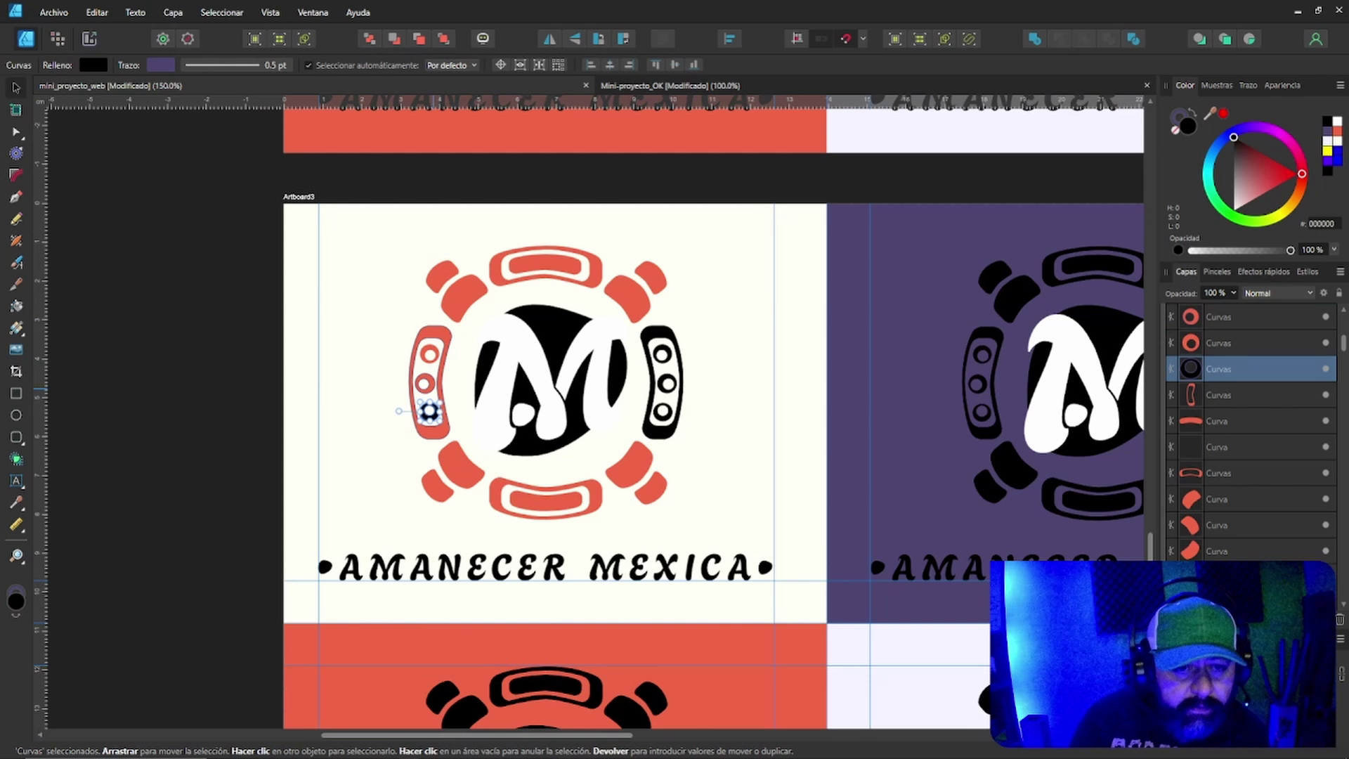
pyautogui.click(424, 383)
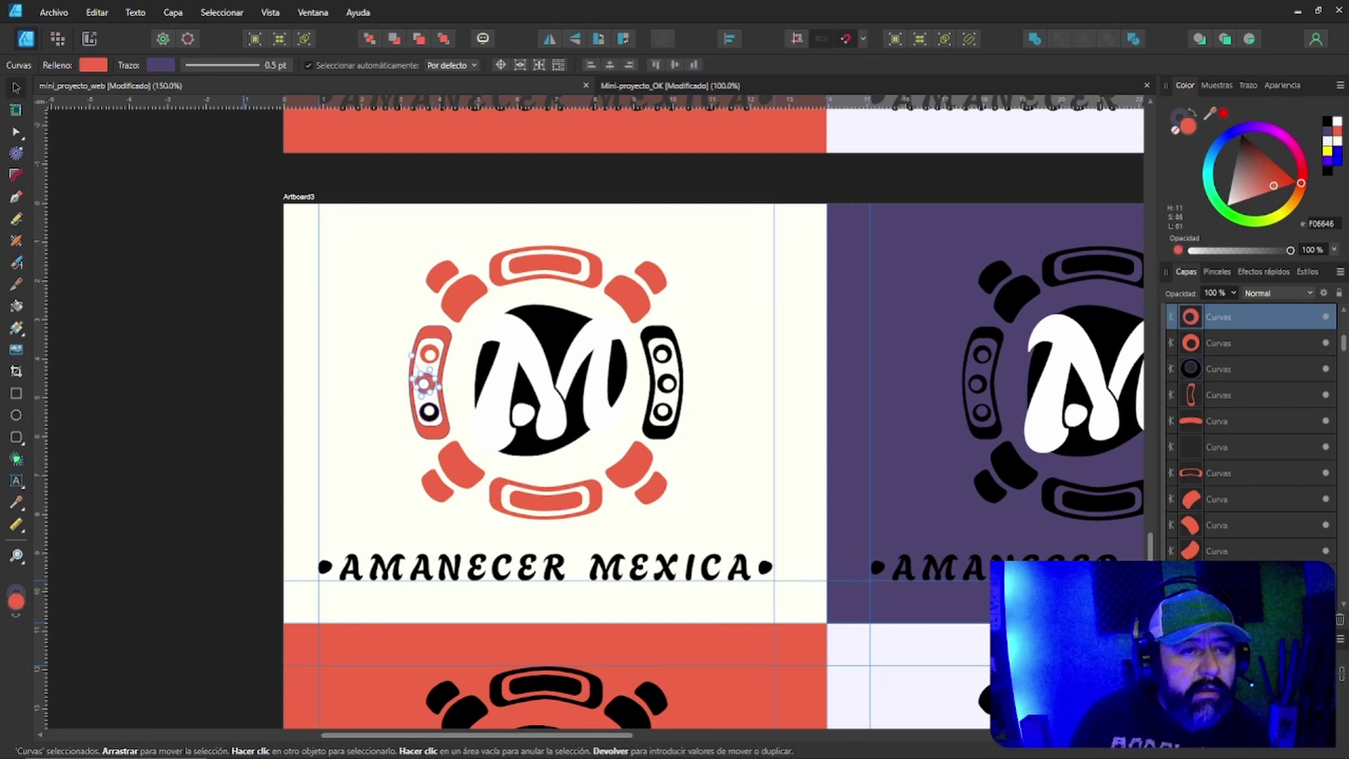
pyautogui.click(236, 64)
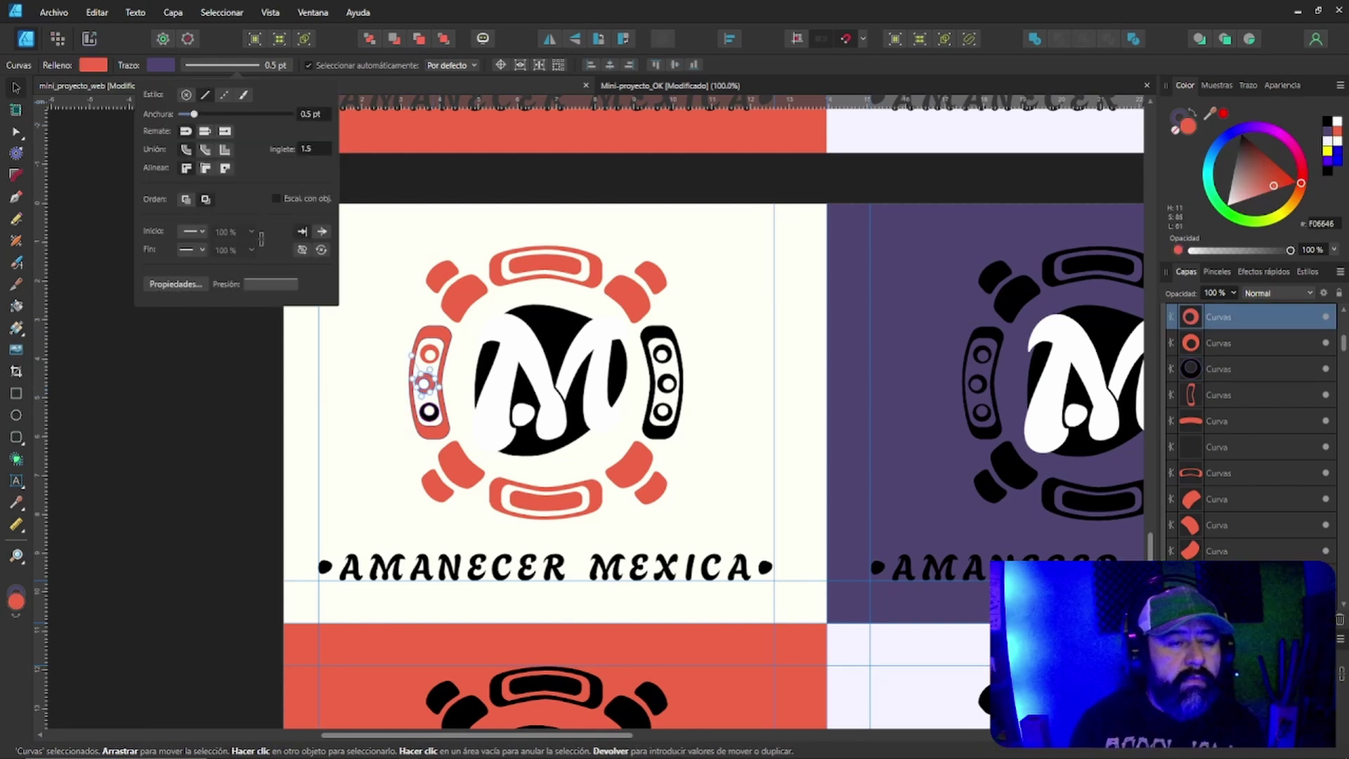
pyautogui.click(186, 94)
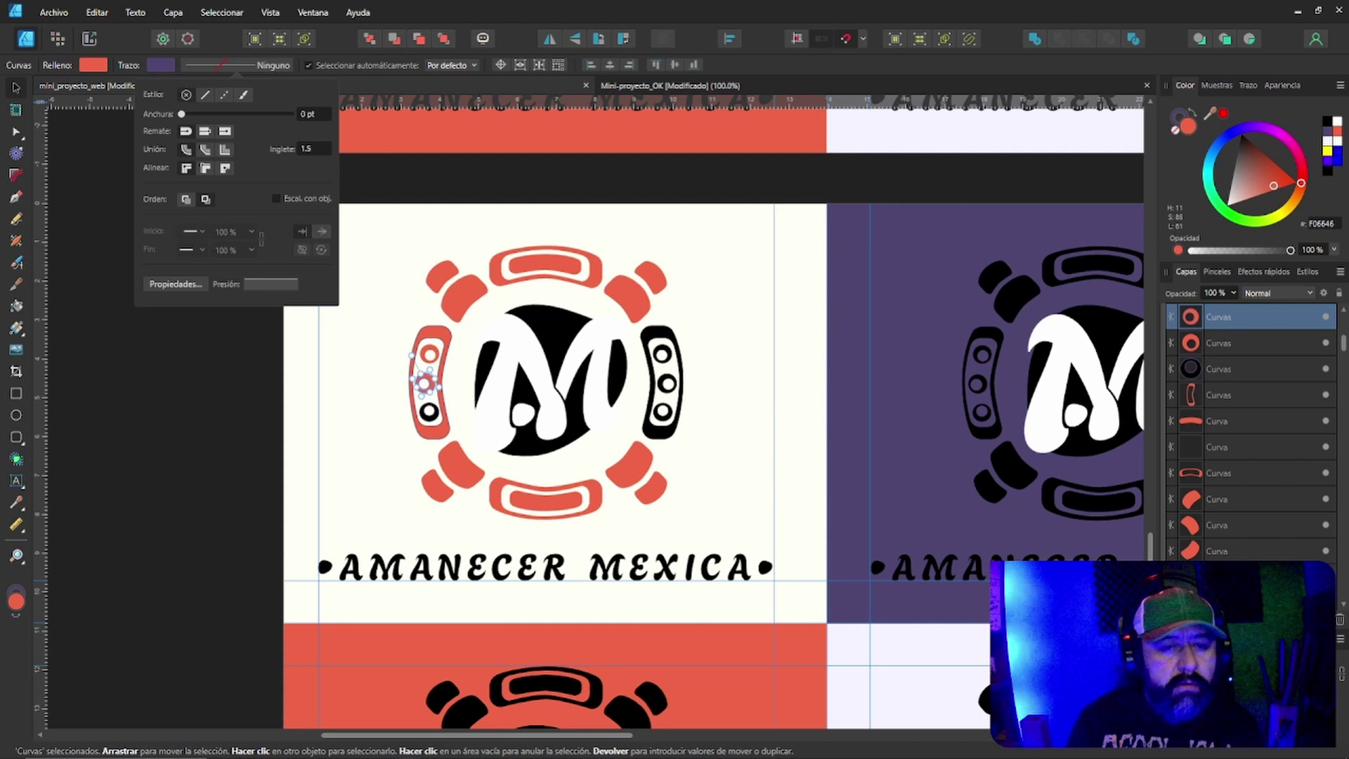
# Remove the outline from the lower ring of the emblem's left band and fill it with coral F06646.
pyautogui.click(428, 410)
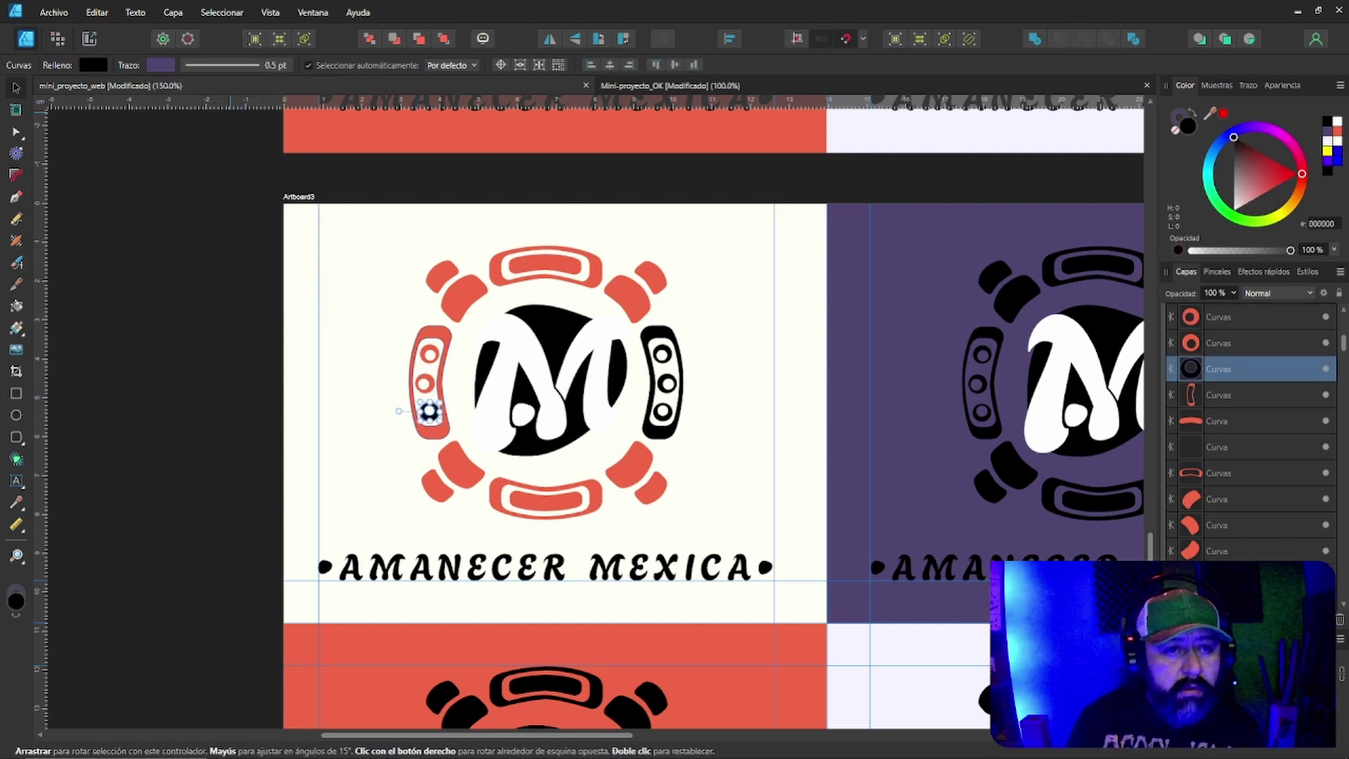
pyautogui.click(160, 65)
pyautogui.click(160, 64)
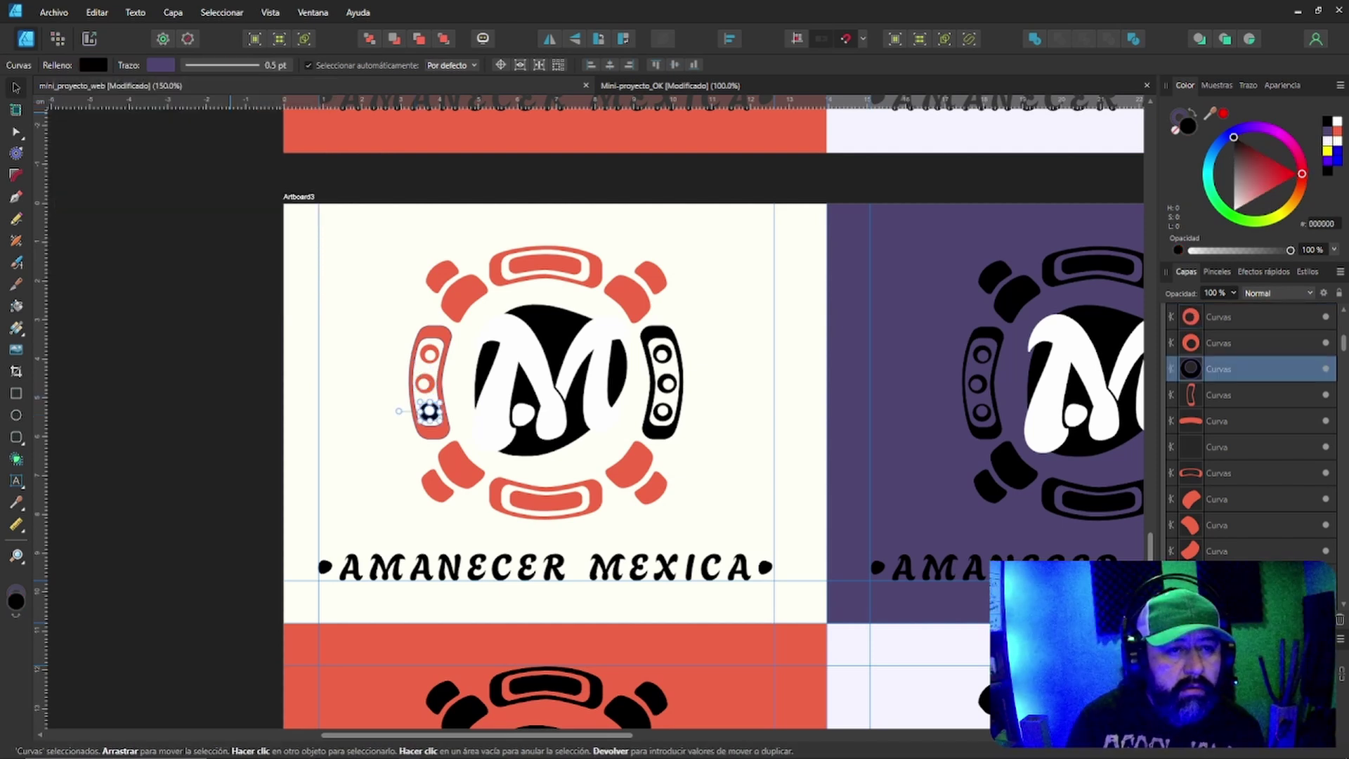
pyautogui.click(221, 65)
pyautogui.click(186, 94)
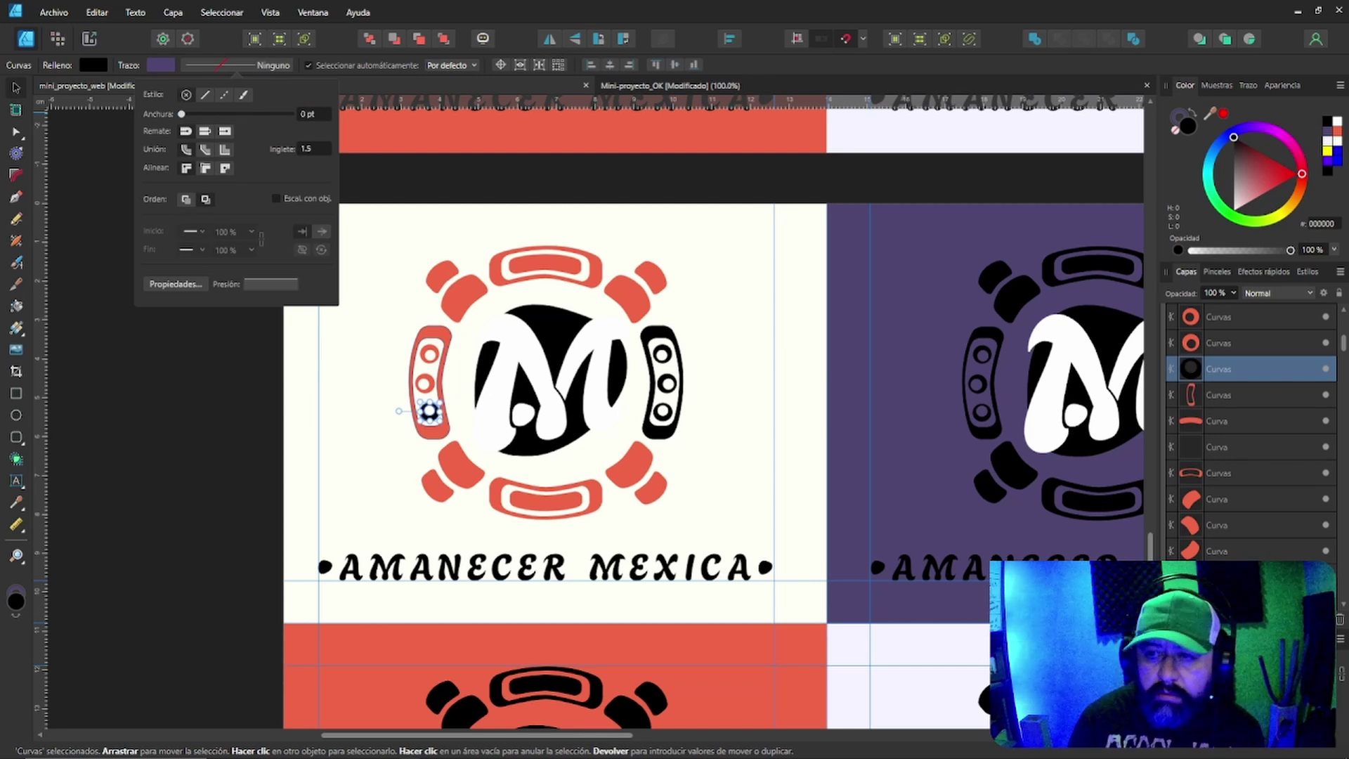
pyautogui.click(230, 65)
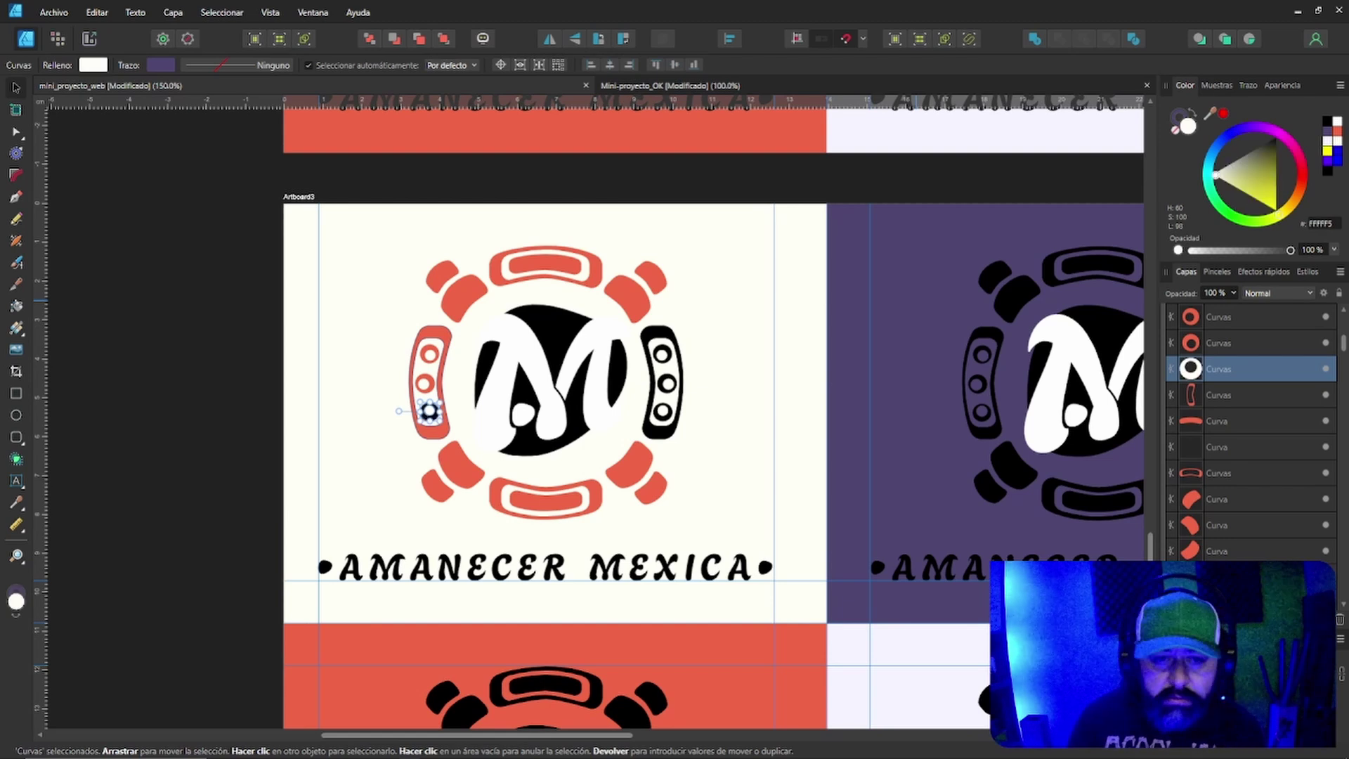
pyautogui.hotkey('ctrl', 'z')
pyautogui.hotkey('ctrl', 'shift', 'v')
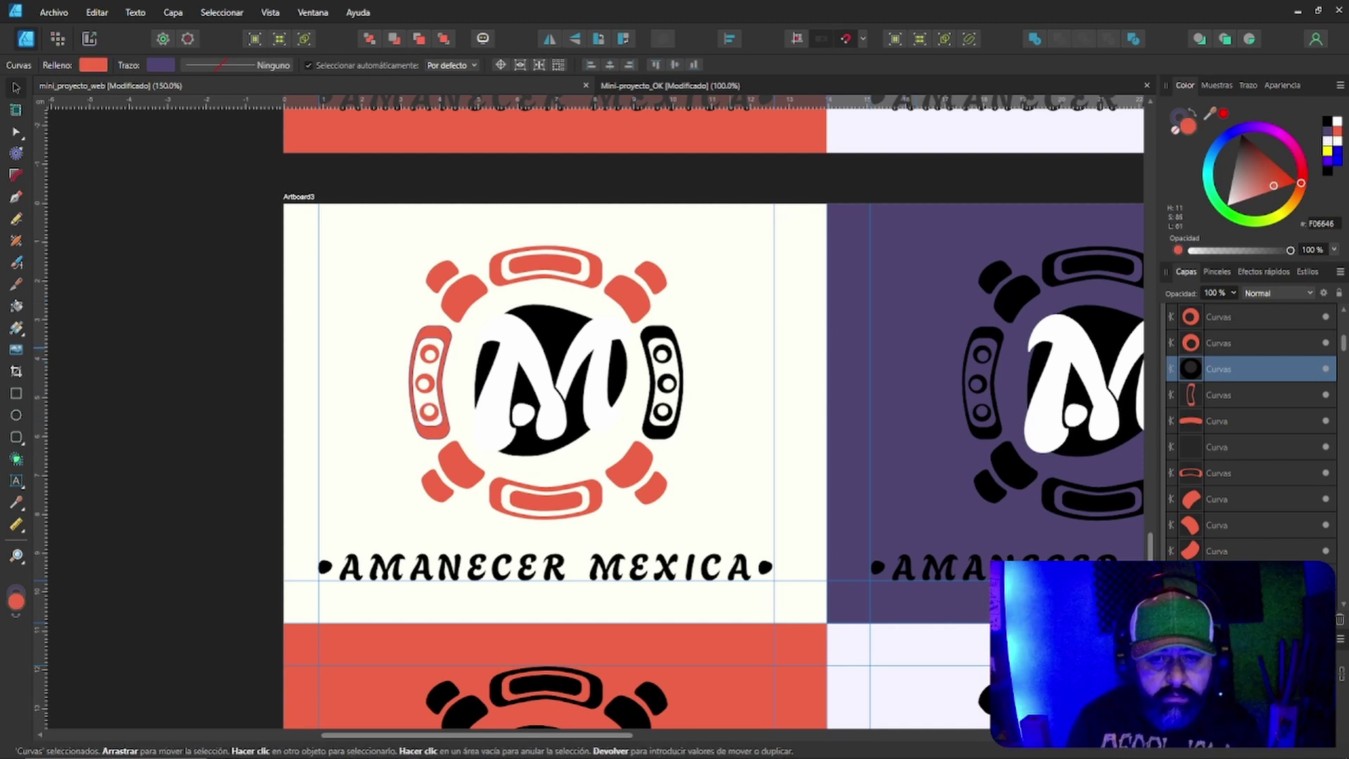
# Fill the frame of the emblem's right band with coral F06646.
pyautogui.hotkey('ctrl', 'd')
pyautogui.click(666, 332)
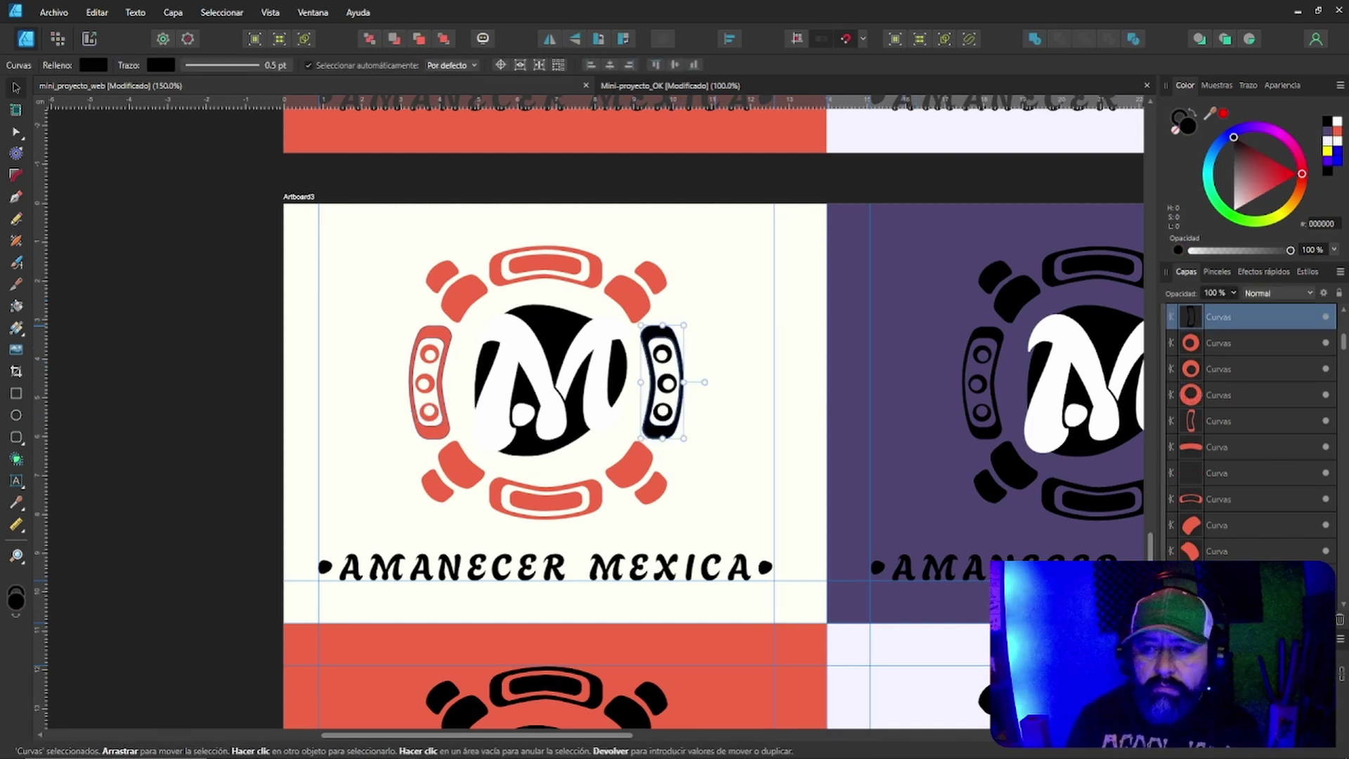
pyautogui.hotkey('ctrl', 'shift', 'v')
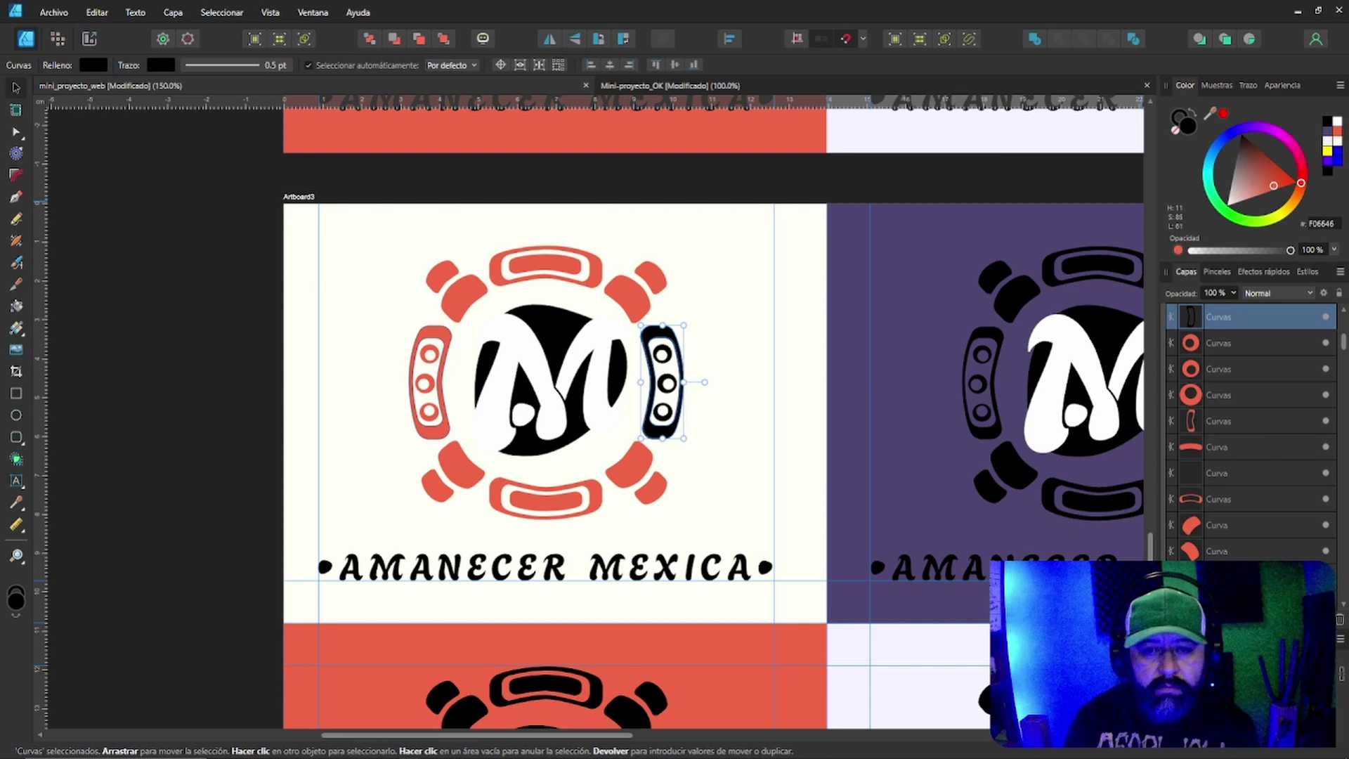
# Fill the upper, middle and lower rings of the emblem's right band with coral F06646.
pyautogui.click(660, 353)
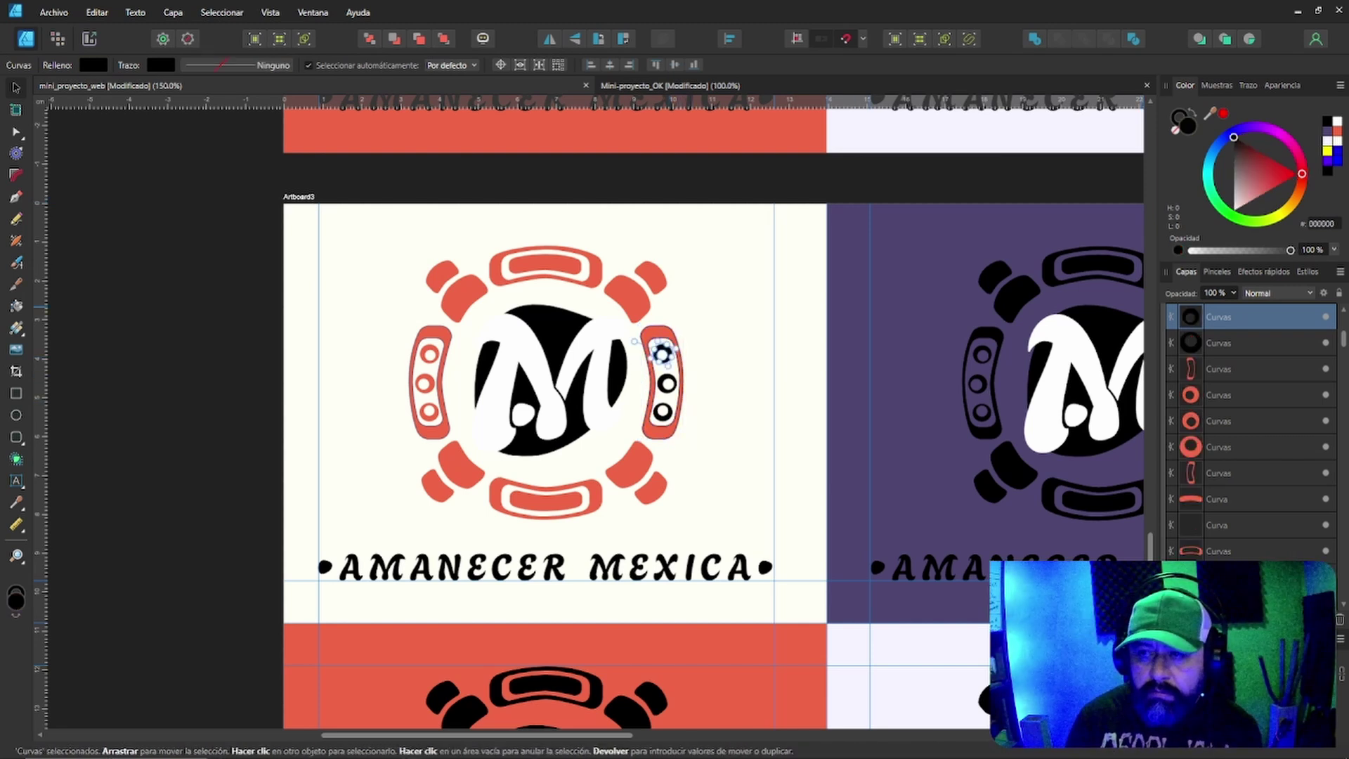
pyautogui.hotkey('ctrl', 'shift', 'v')
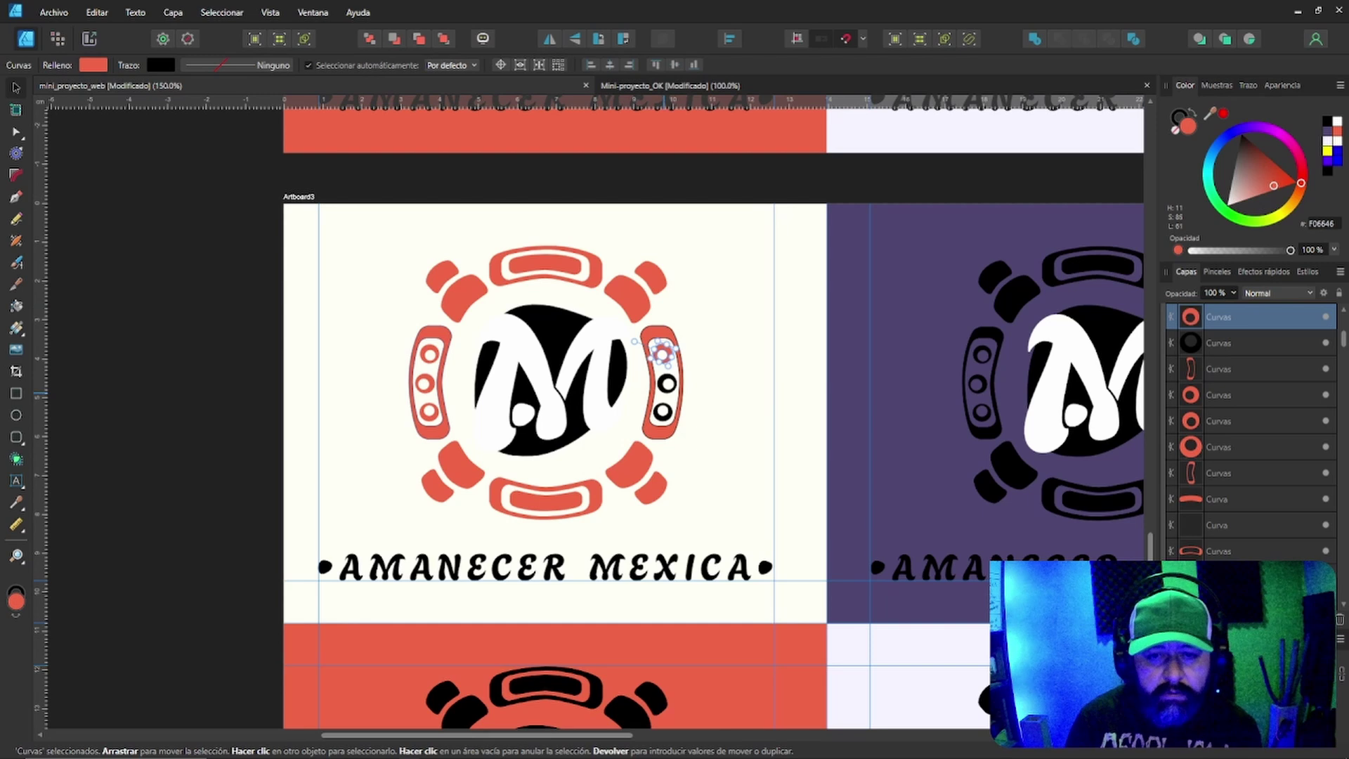
pyautogui.click(664, 383)
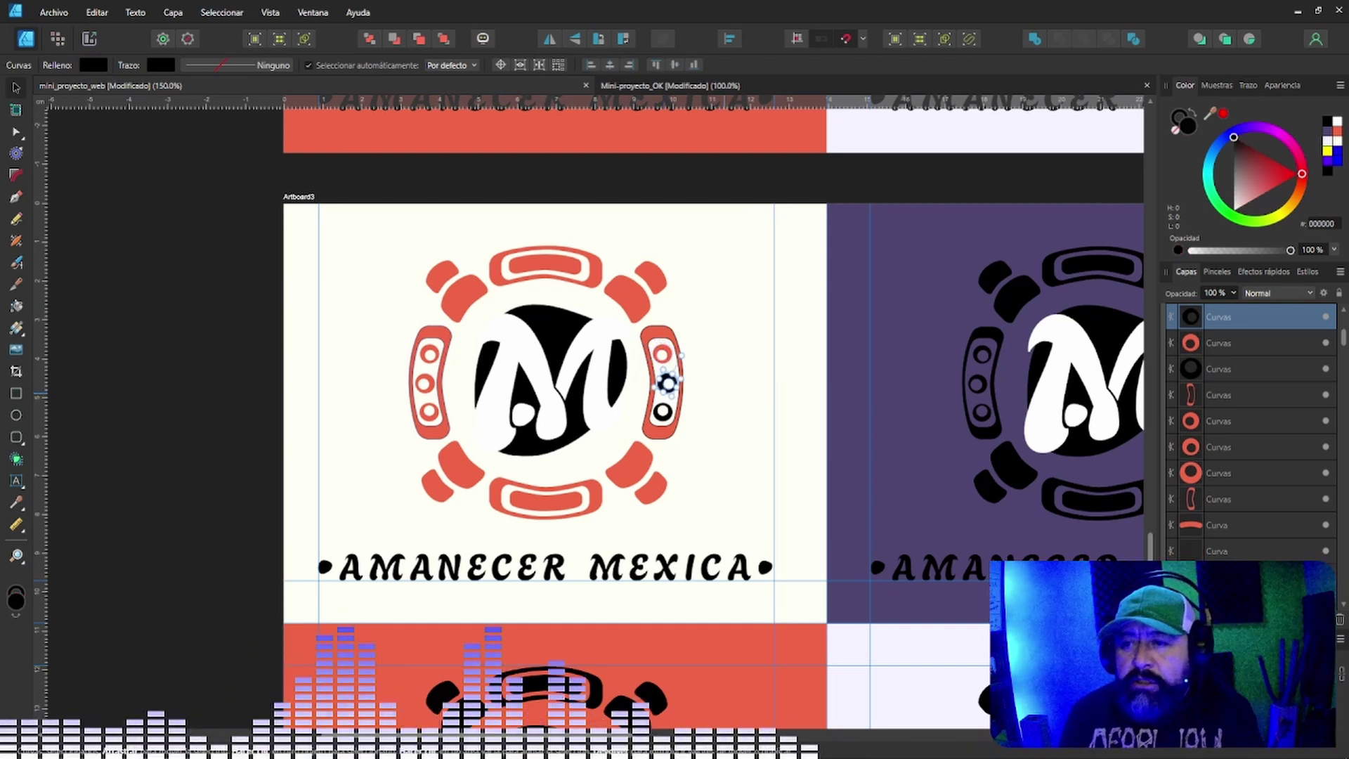
pyautogui.hotkey('ctrl', 'shift', 'v')
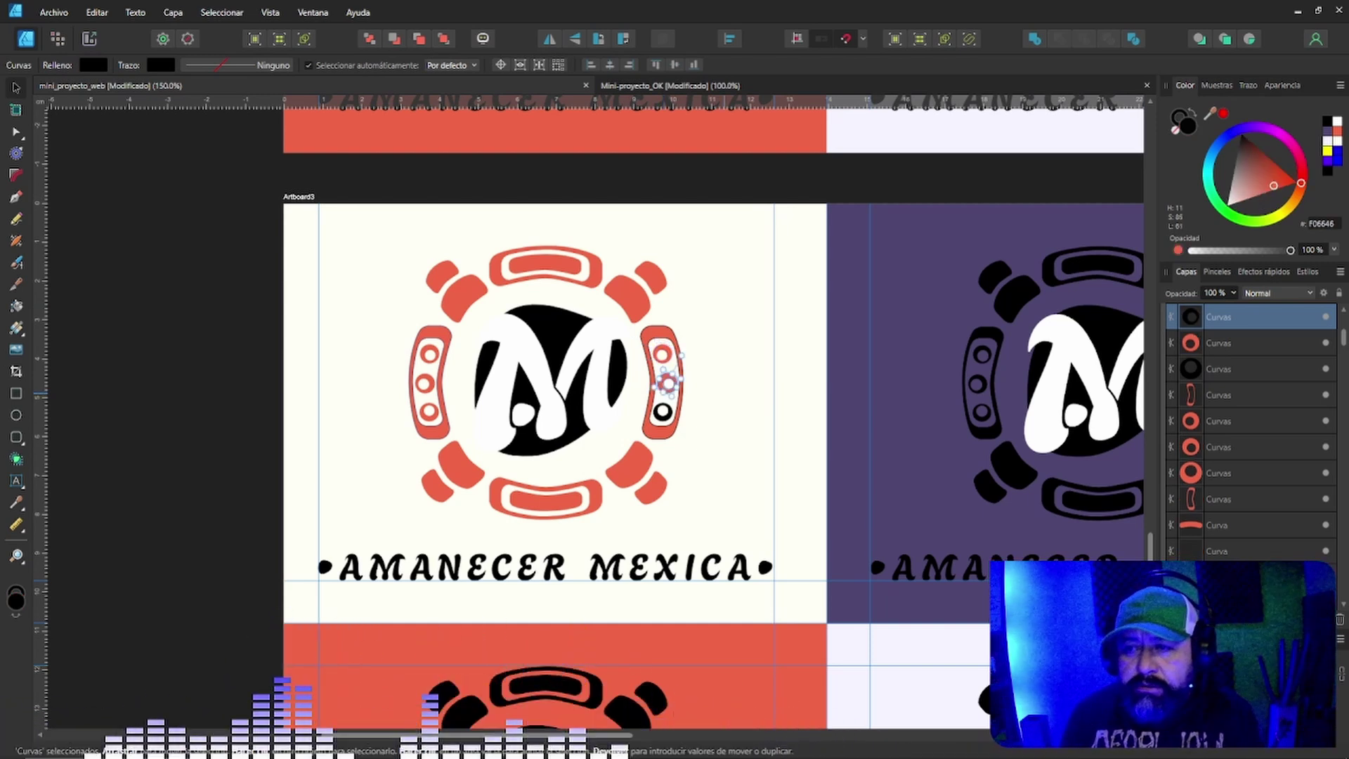
pyautogui.click(662, 411)
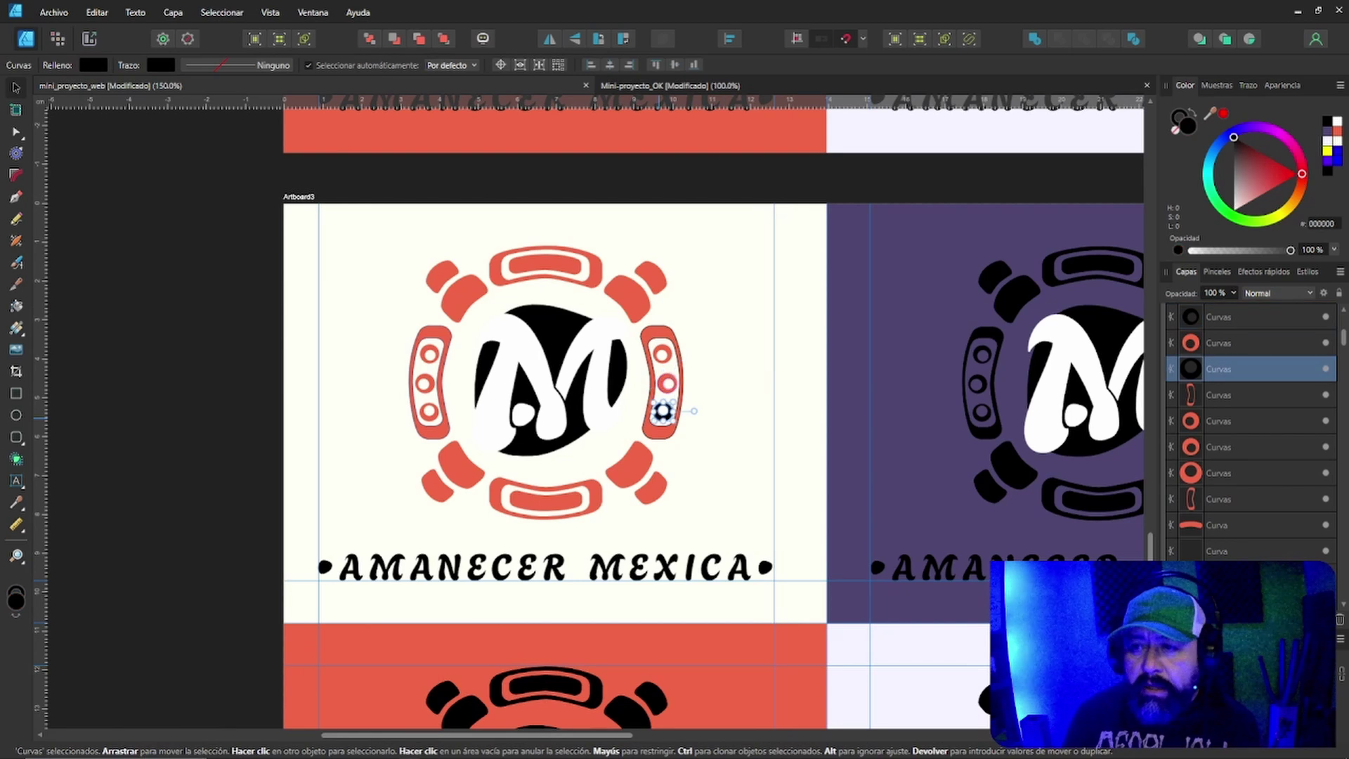
pyautogui.hotkey('ctrl', 'shift', 'v')
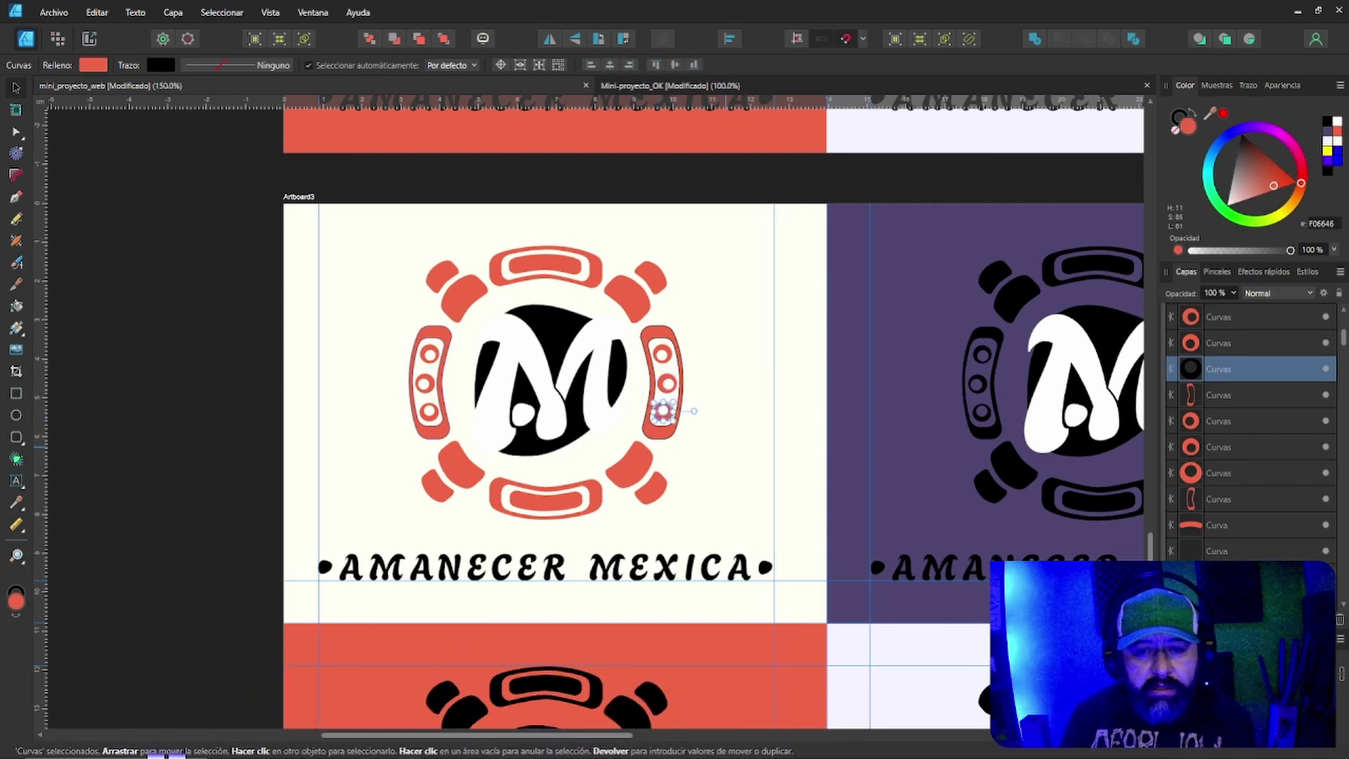
pyautogui.hotkey('ctrl', 'd')
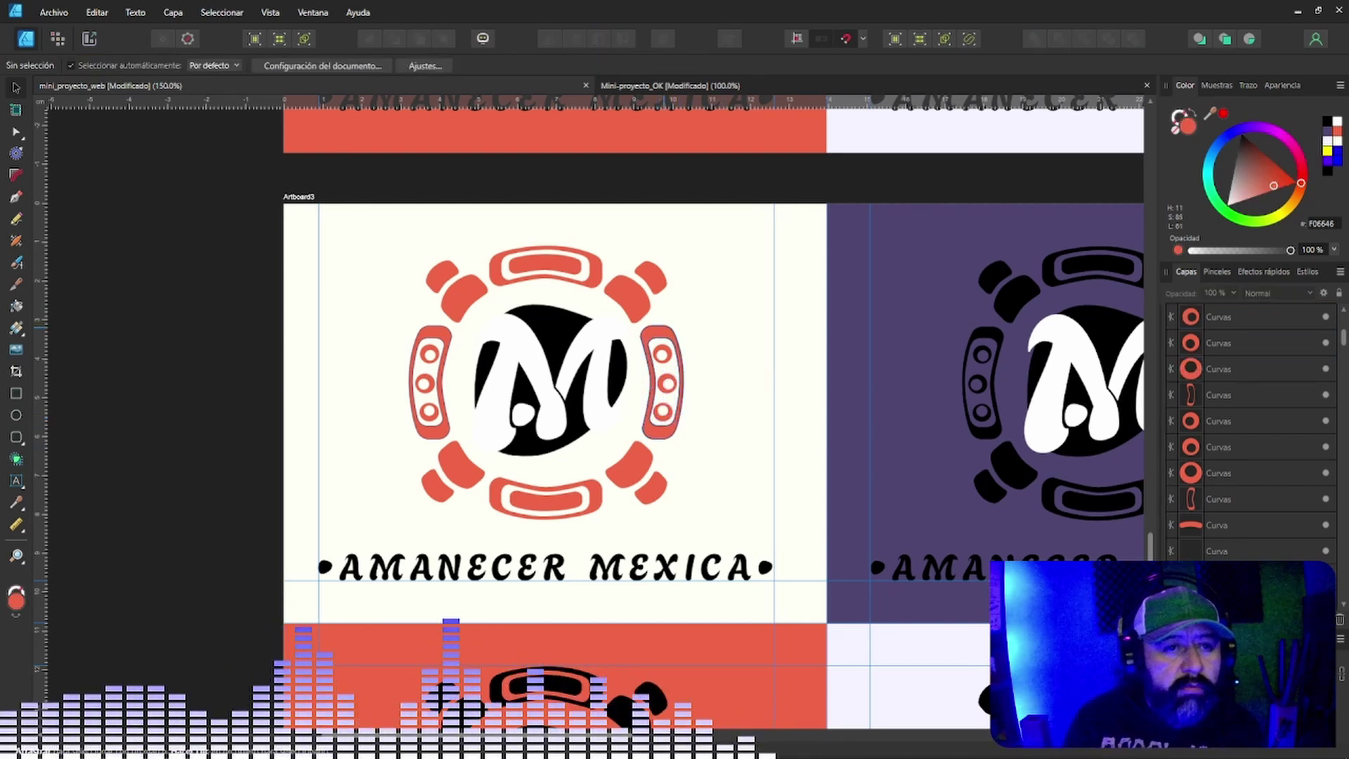
# Remove the outline from the frame of the emblem's right band and clear the selection.
pyautogui.click(662, 430)
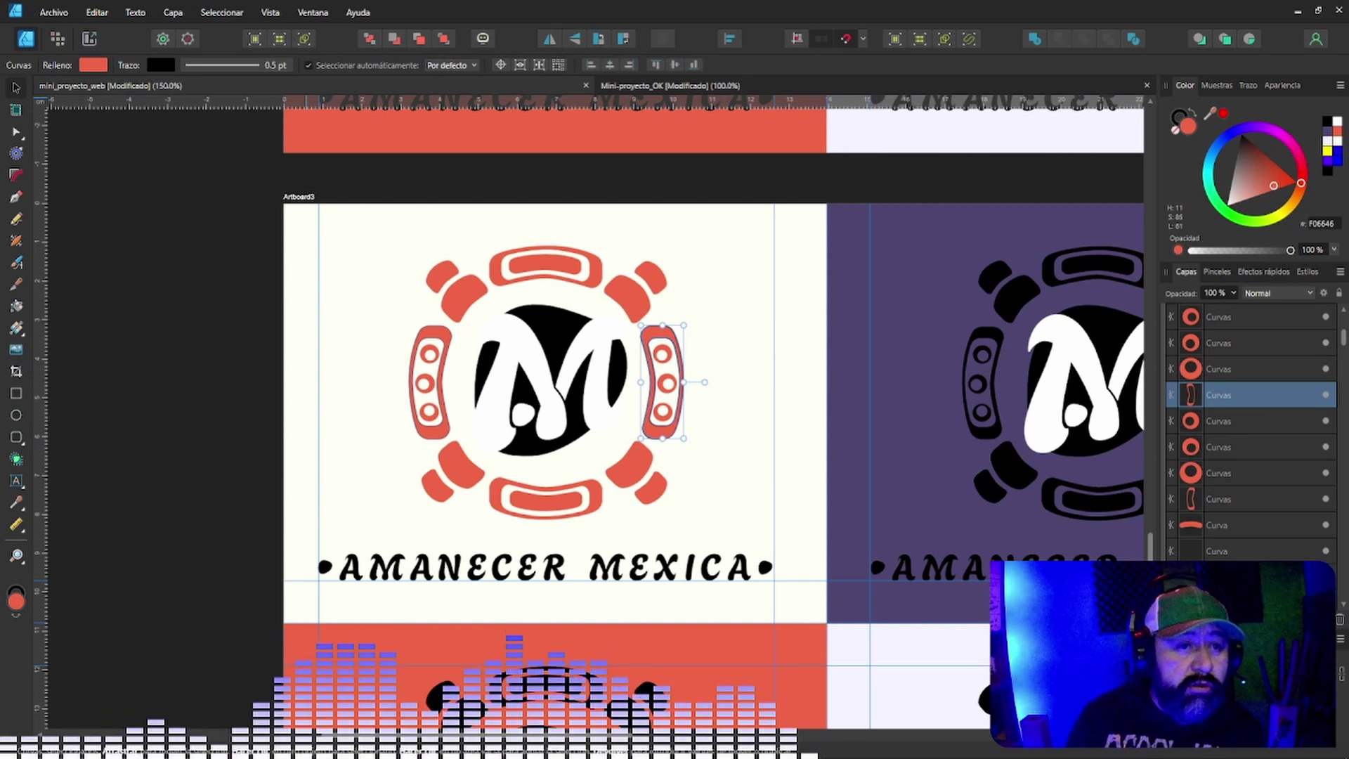
pyautogui.click(236, 65)
pyautogui.click(186, 94)
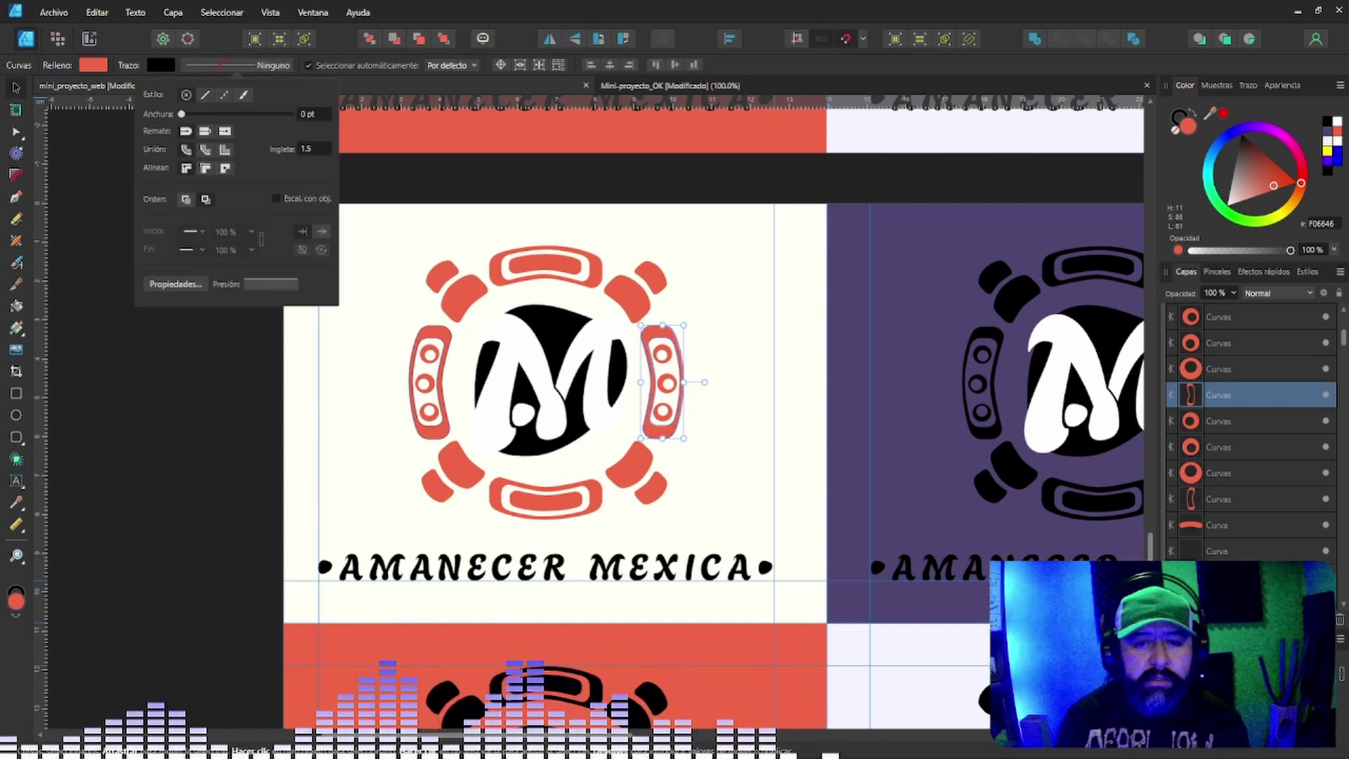
pyautogui.press('Escape')
pyautogui.press('Escape')
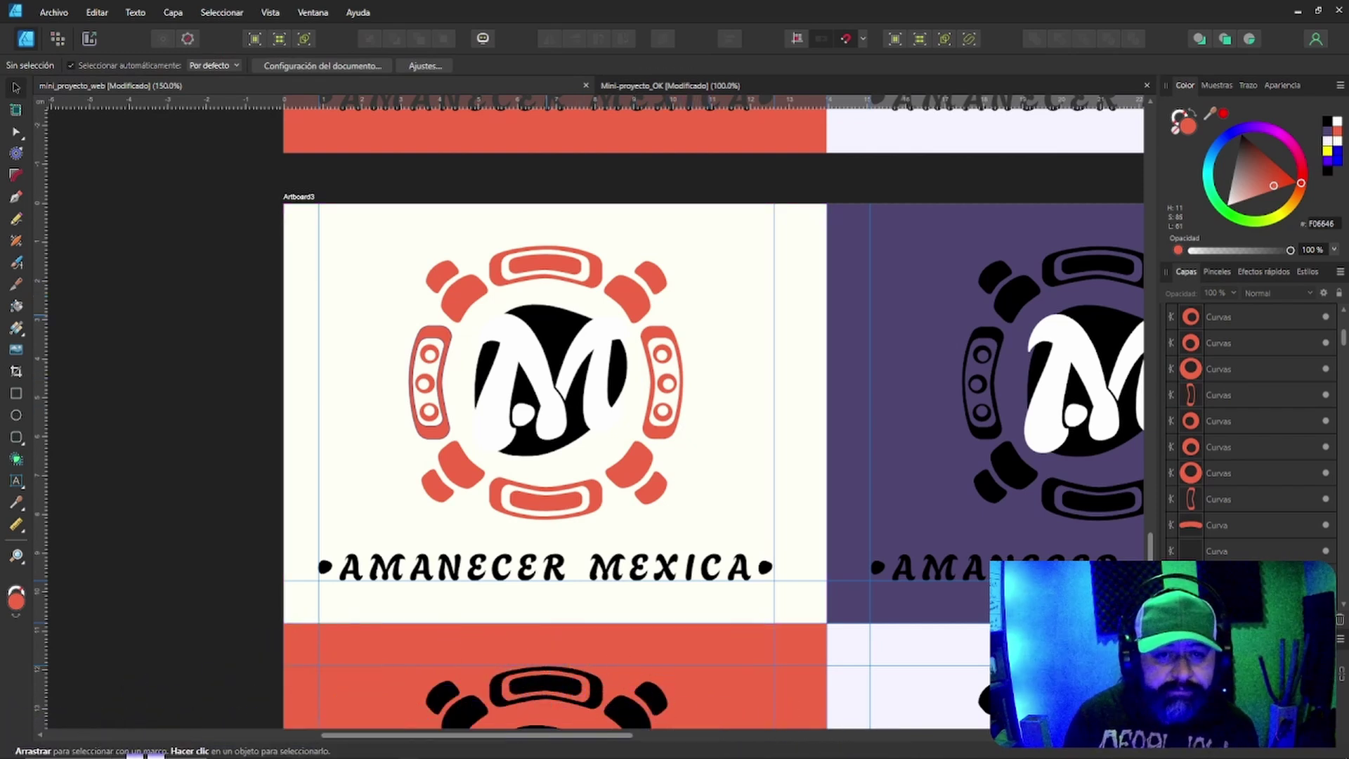
# Fill the rounded shape behind the M at the emblem's centre with coral F06646 and clear the selection.
pyautogui.click(548, 320)
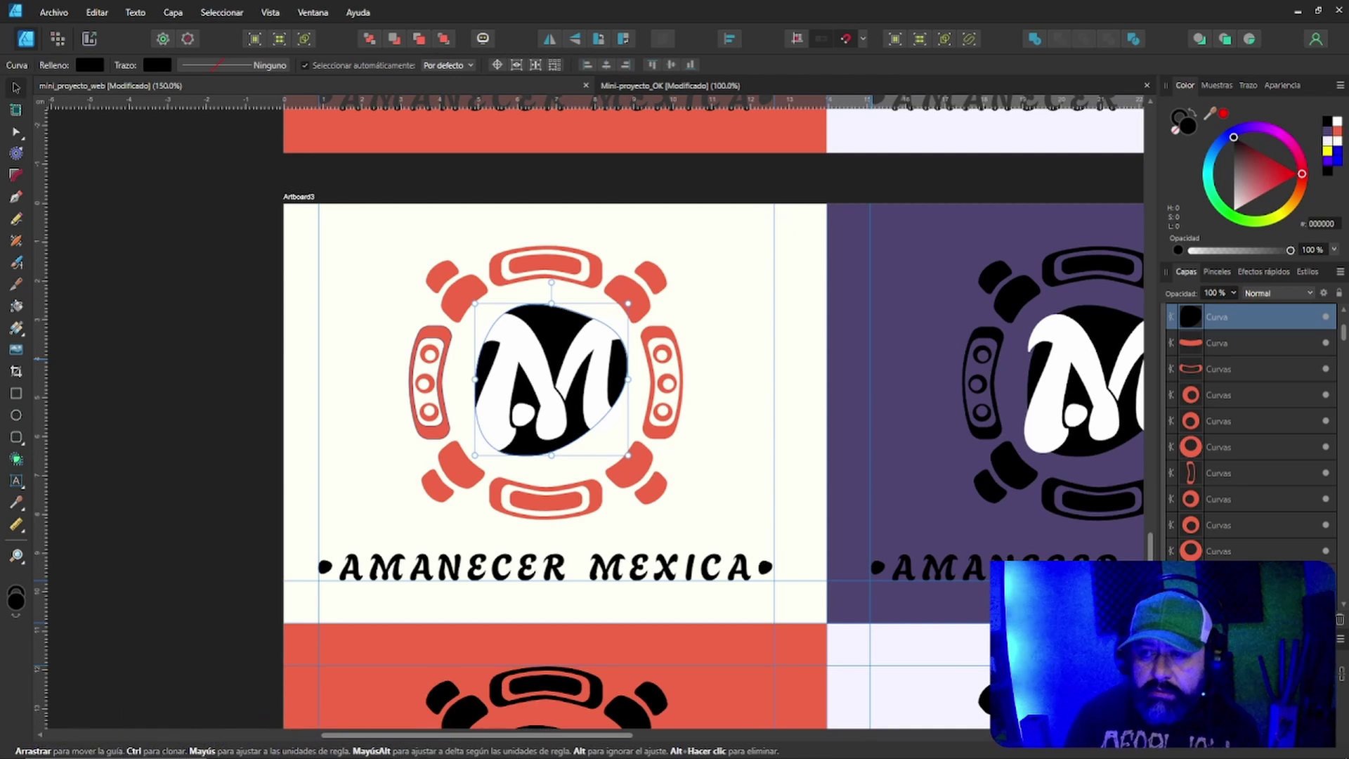
pyautogui.click(1327, 141)
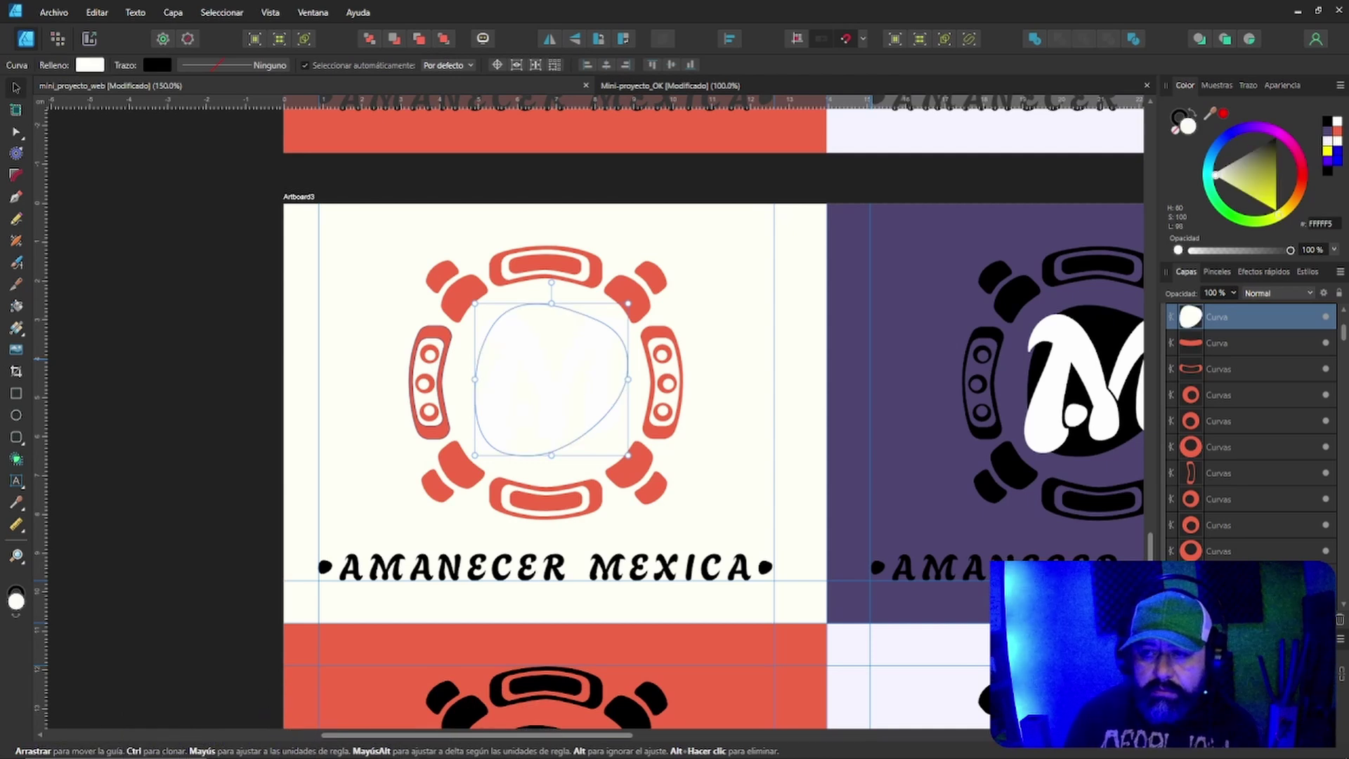
pyautogui.click(1337, 130)
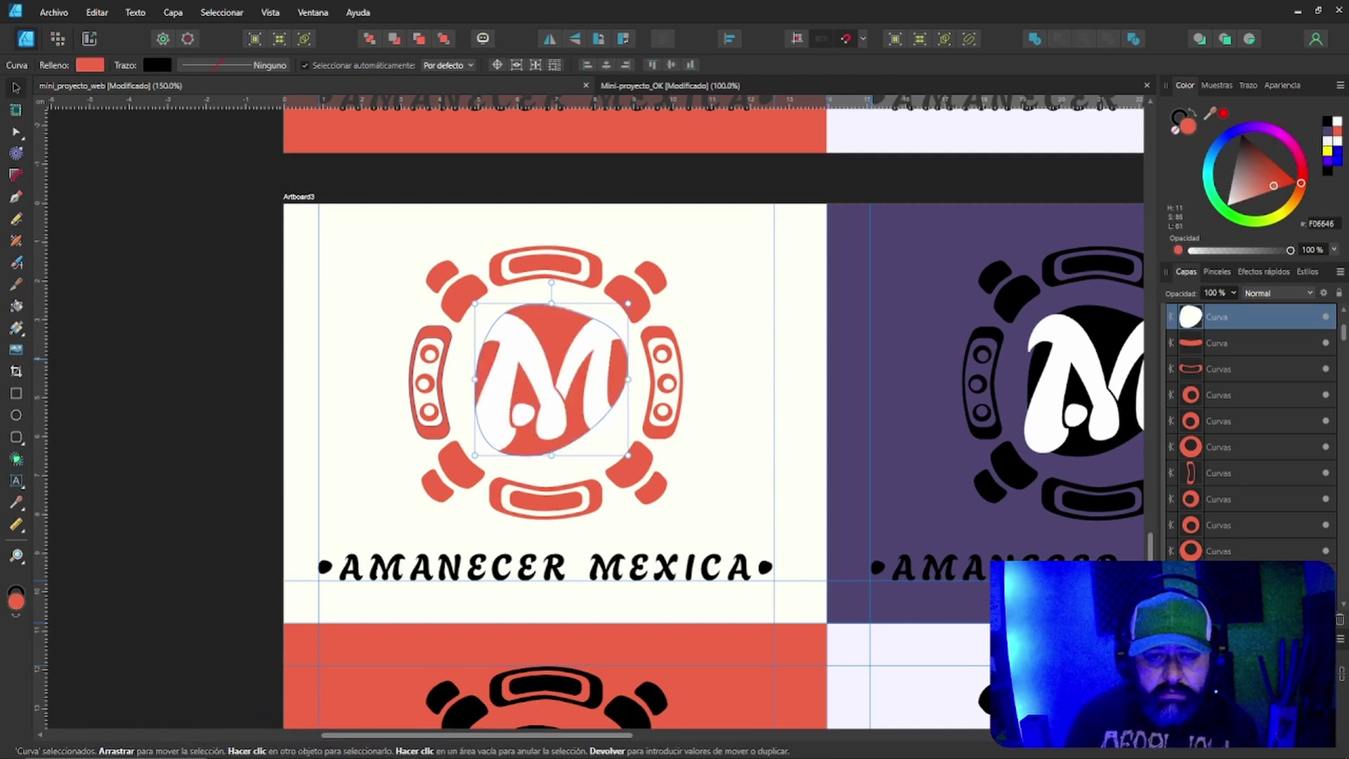
pyautogui.click(734, 335)
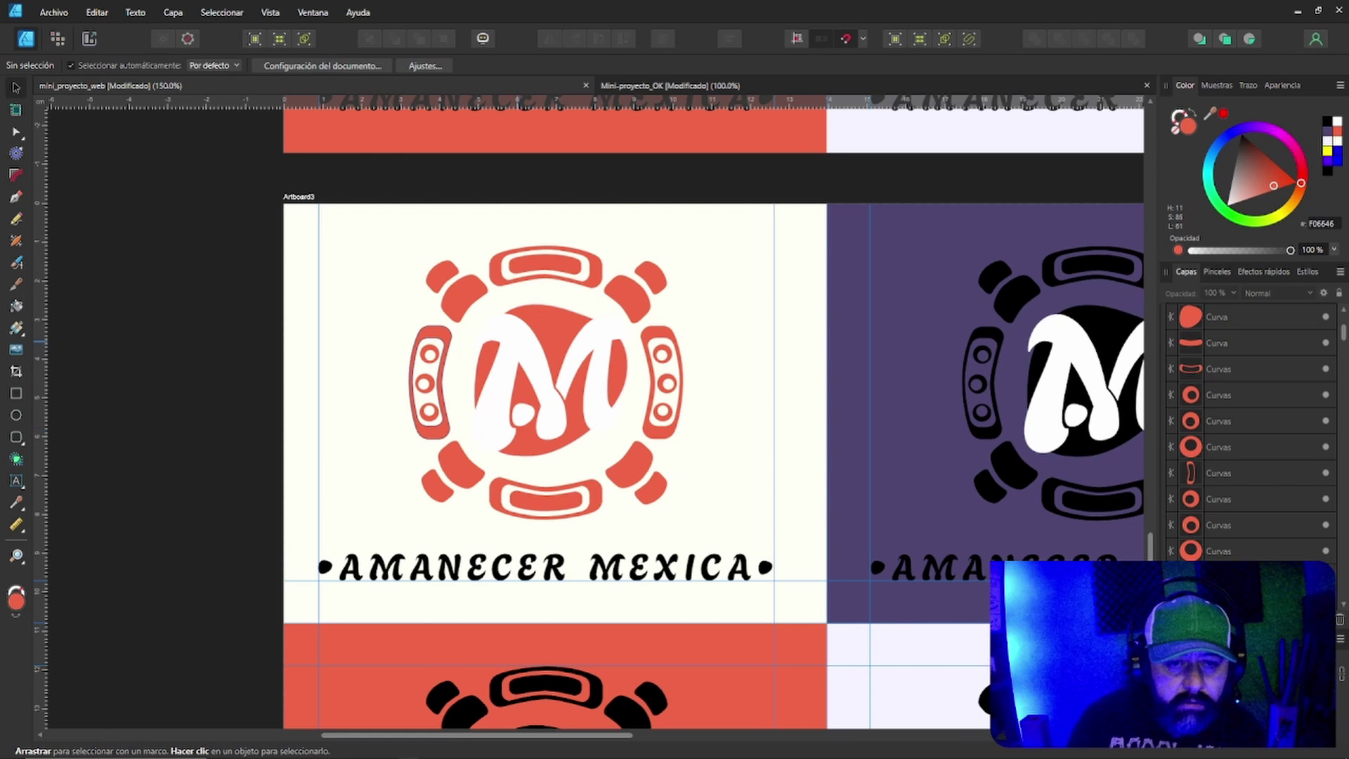
# Browse the saved colours in Just Color Picker and fill both halves of the central M with purple 4E4671.
pyautogui.click(503, 394)
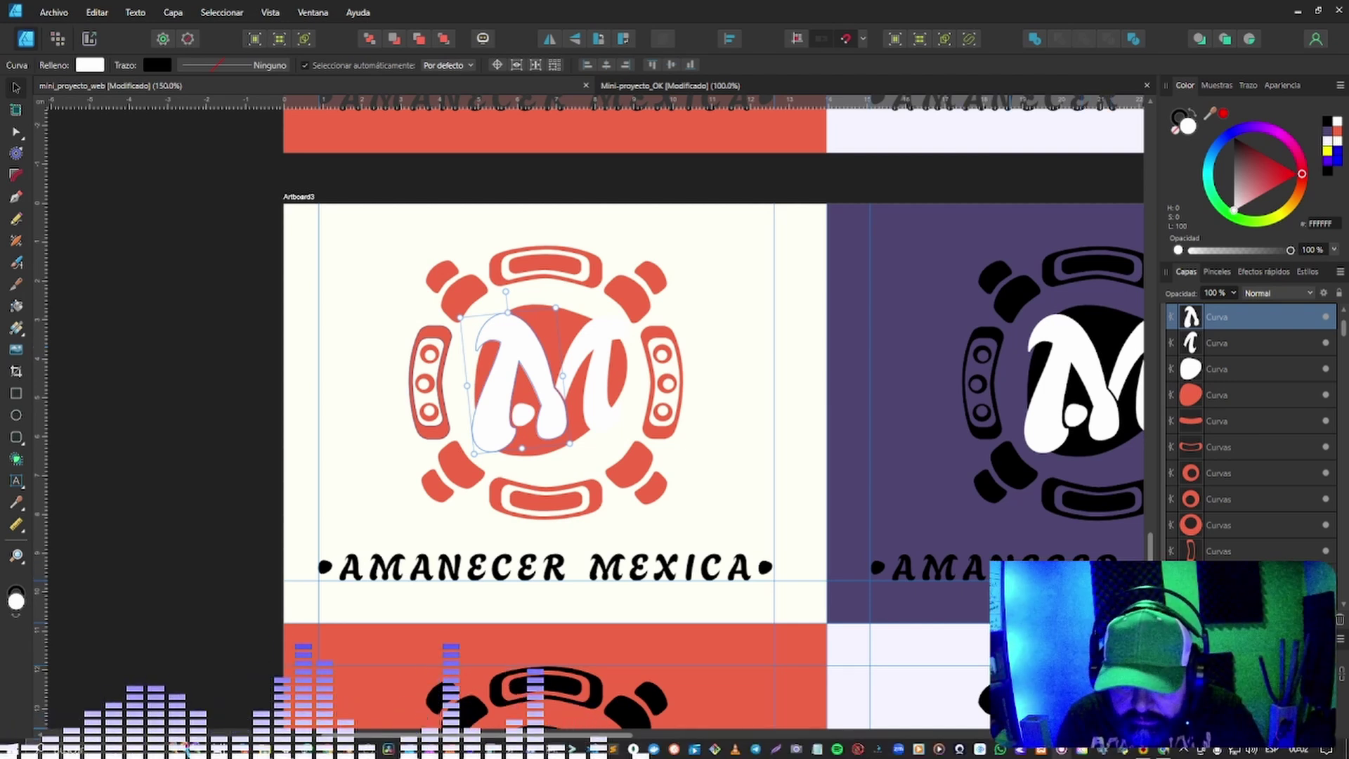
pyautogui.click(1143, 751)
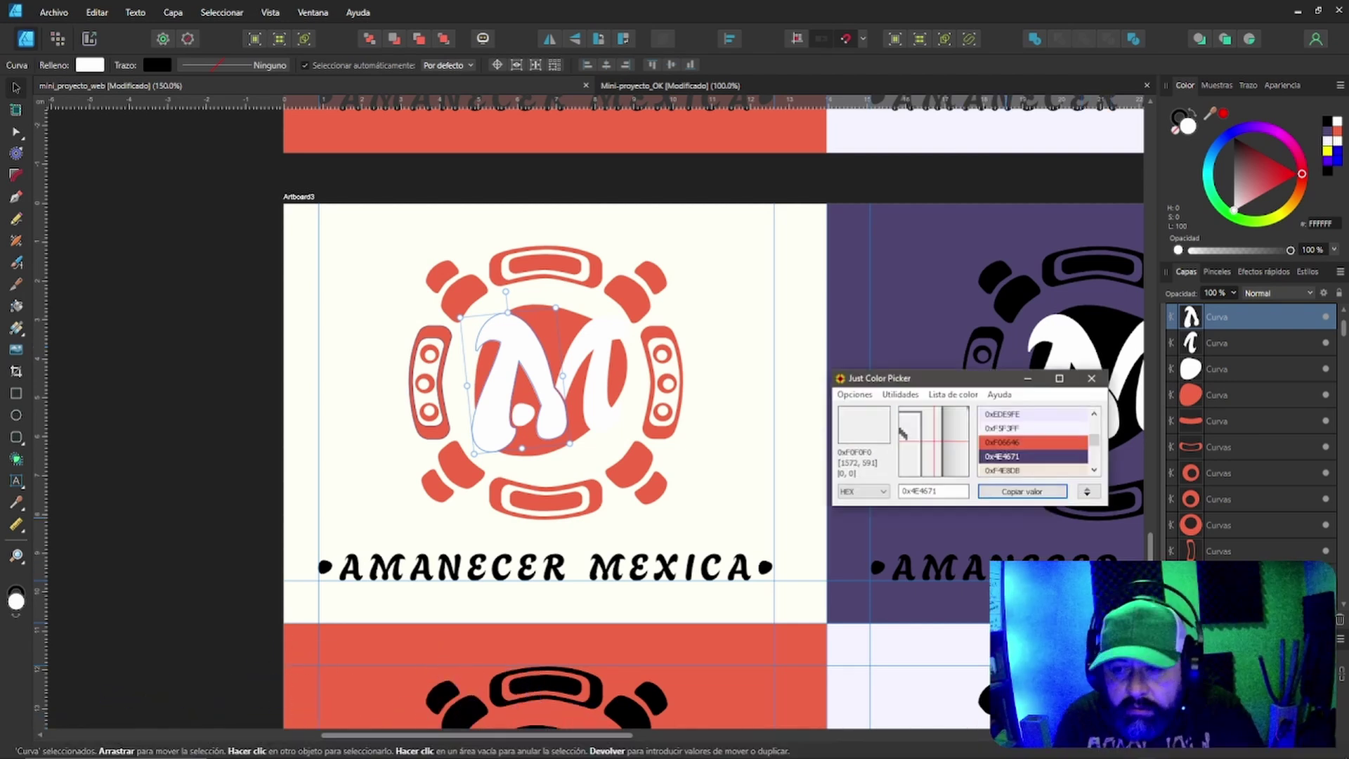
pyautogui.scroll(3, 1063, 460)
pyautogui.scroll(1, 1033, 442)
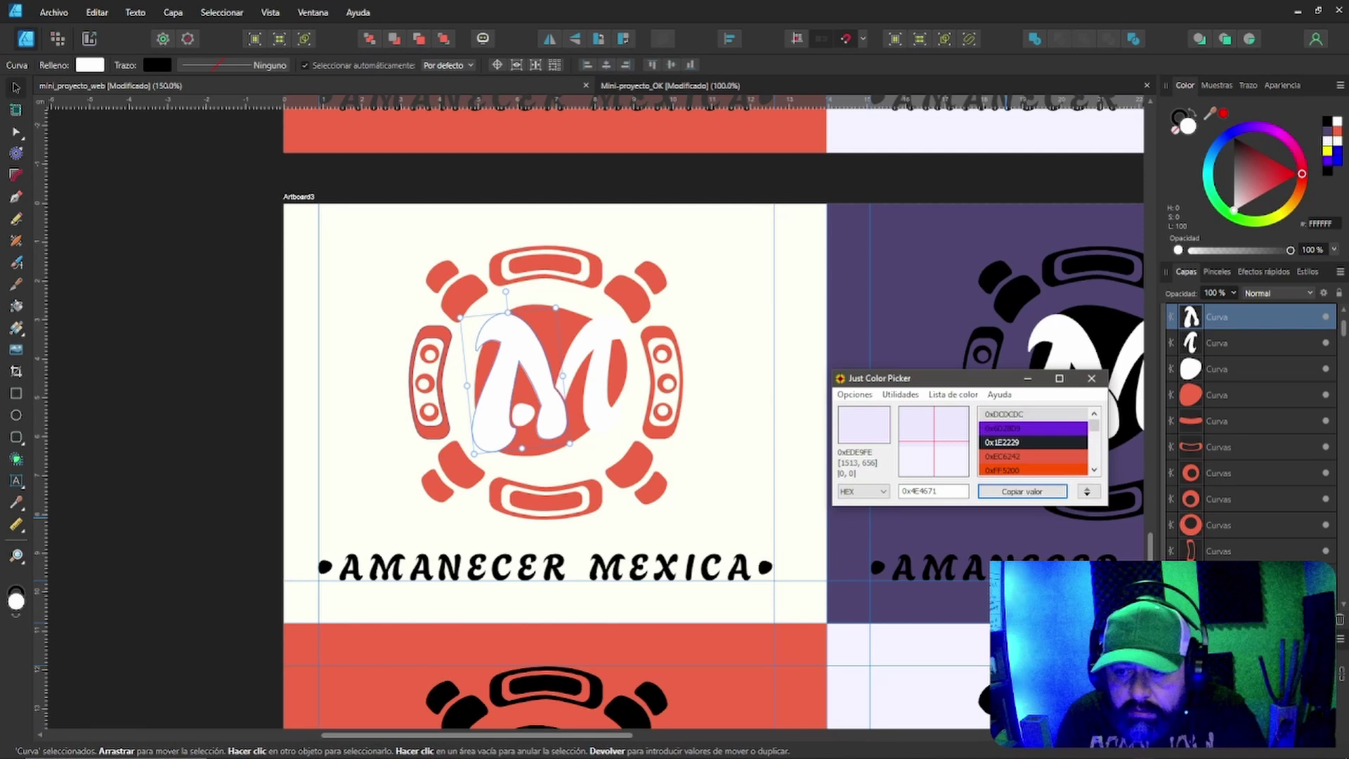
pyautogui.scroll(-1, 1032, 442)
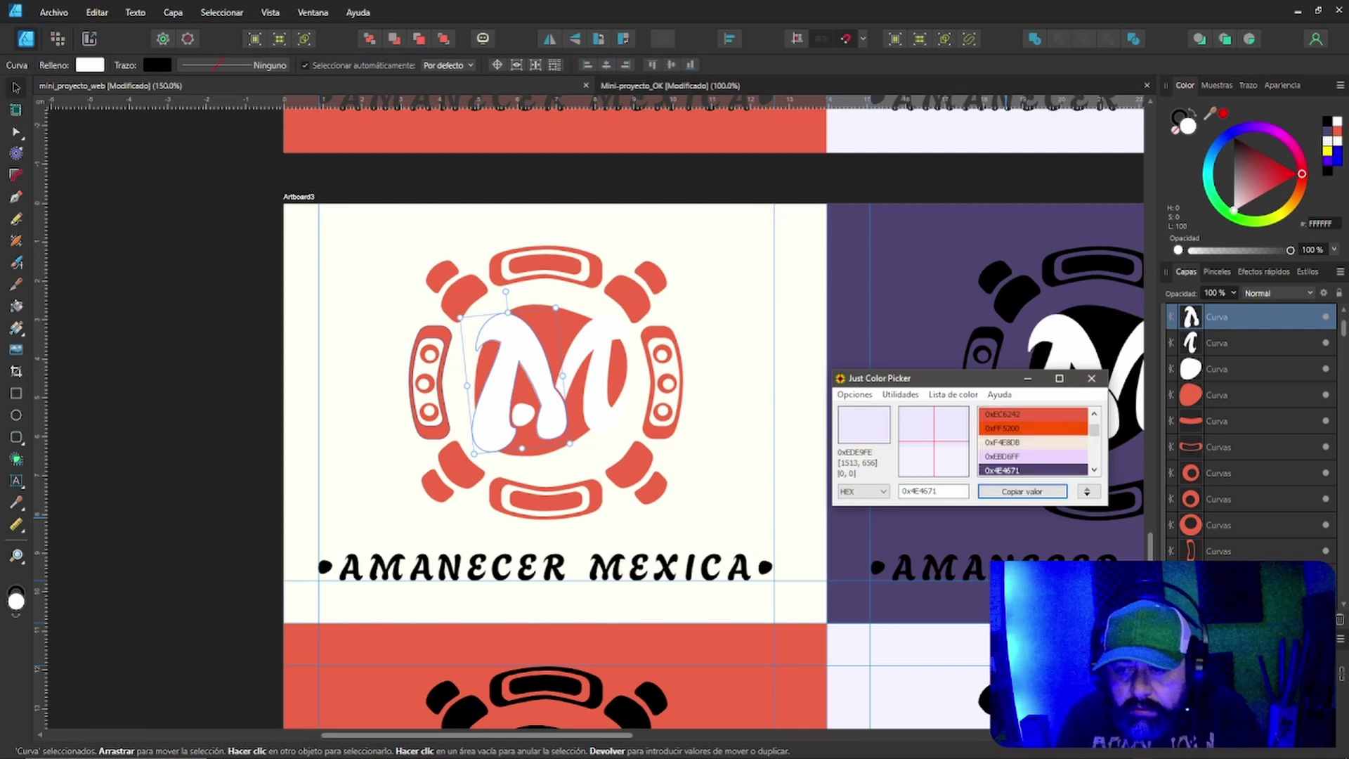
pyautogui.scroll(-3, 1058, 463)
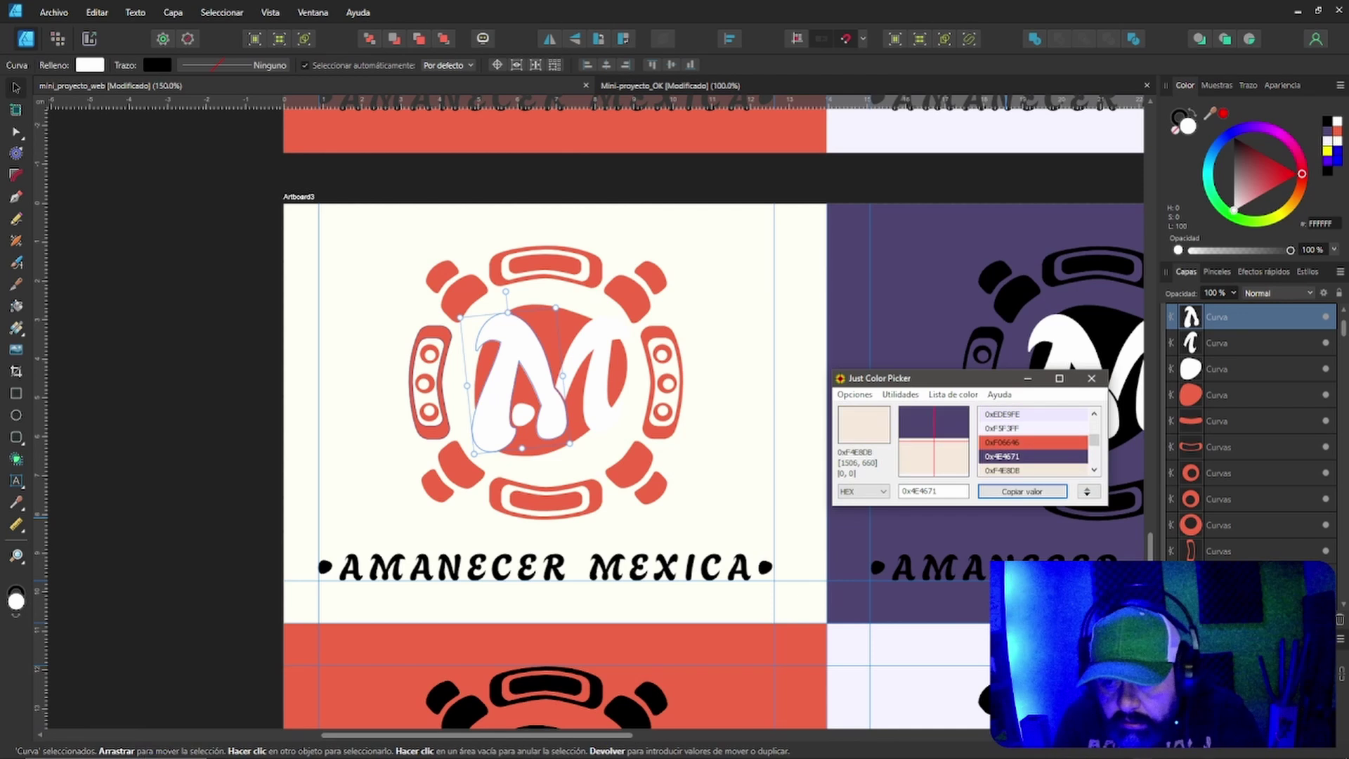
pyautogui.scroll(1, 1042, 437)
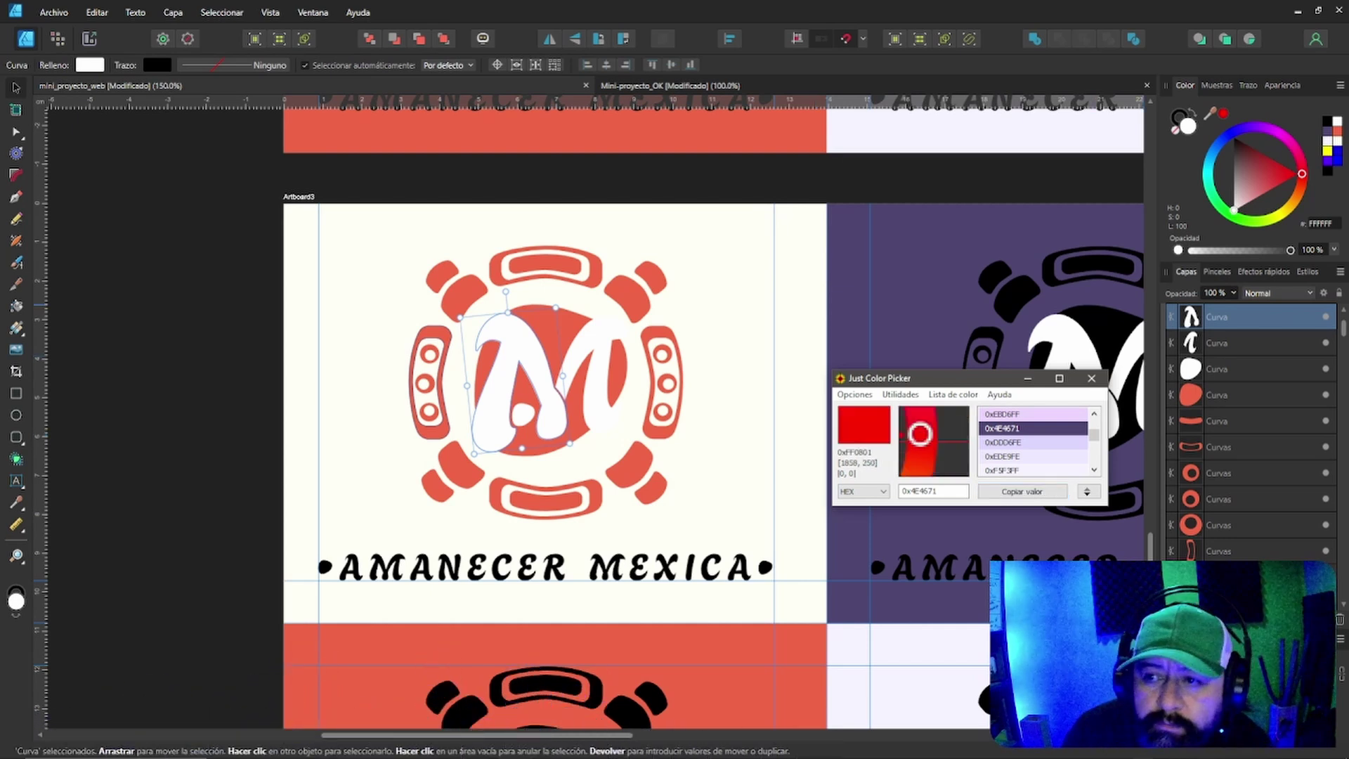
pyautogui.click(1329, 130)
pyautogui.click(1329, 130)
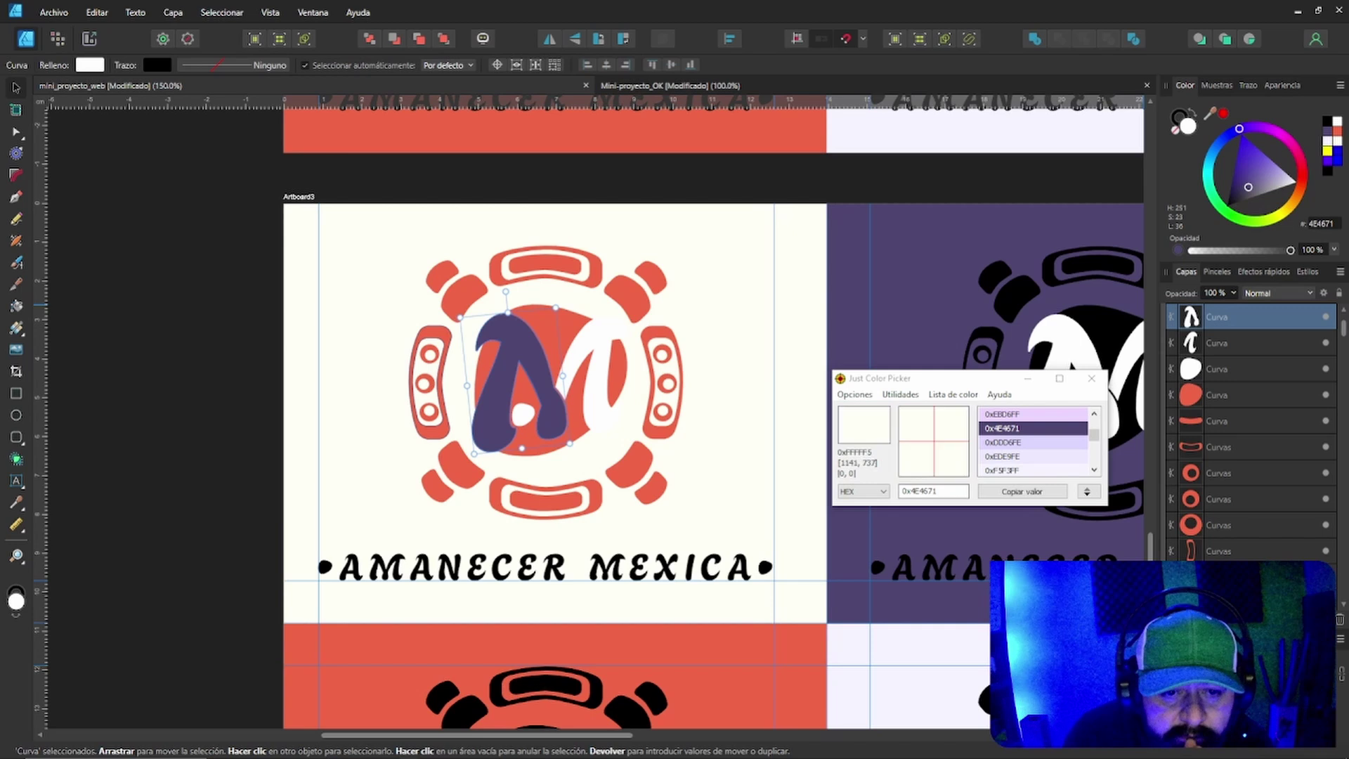
pyautogui.click(594, 337)
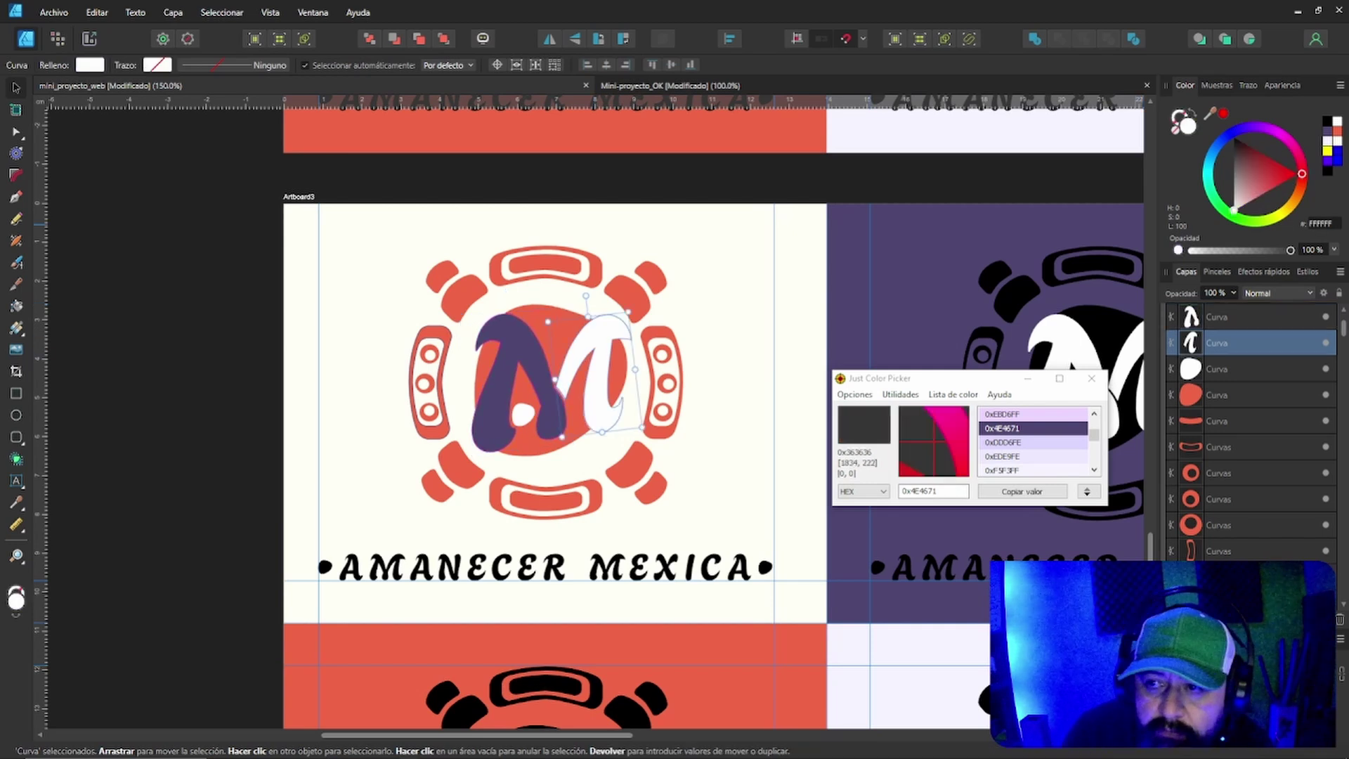
pyautogui.click(1329, 128)
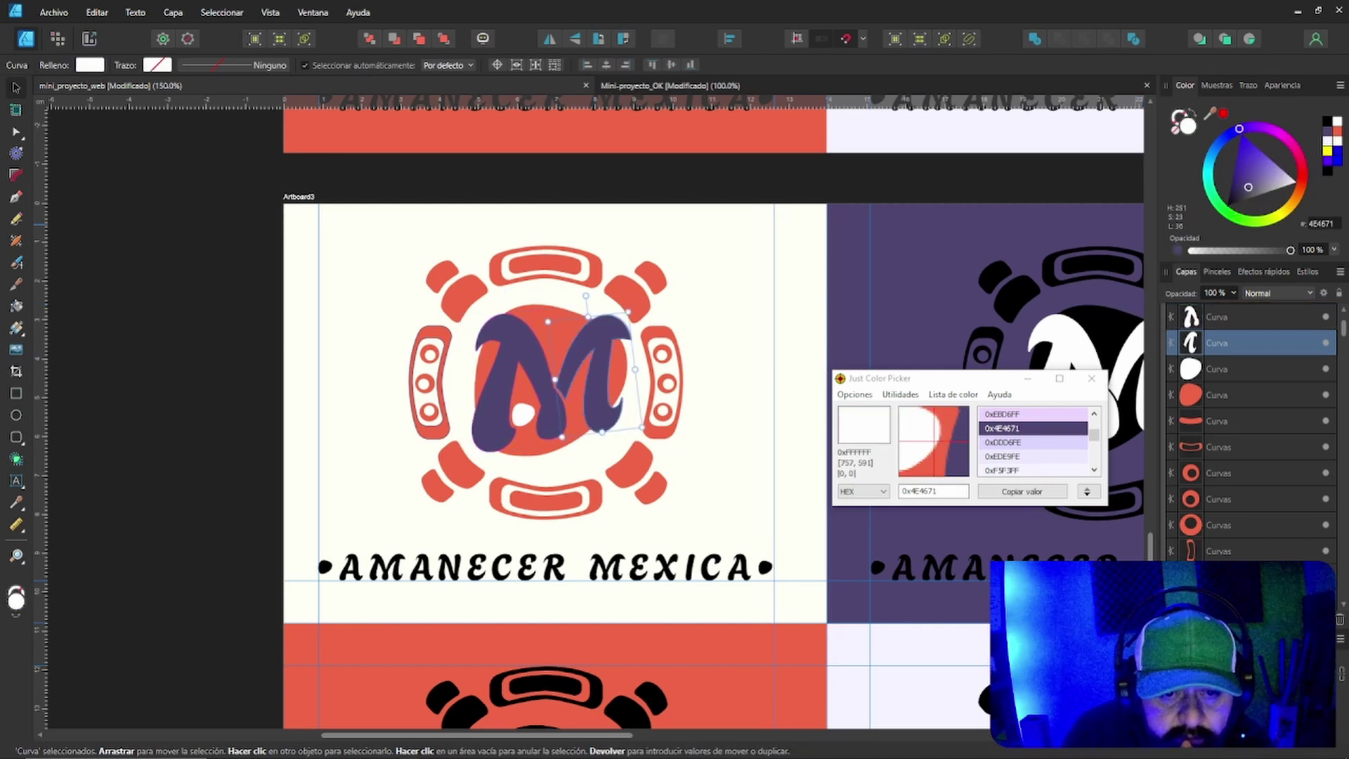
# Copy F4E8DB from Just Color Picker and apply it as the fill of the small dot inside the M.
pyautogui.click(531, 420)
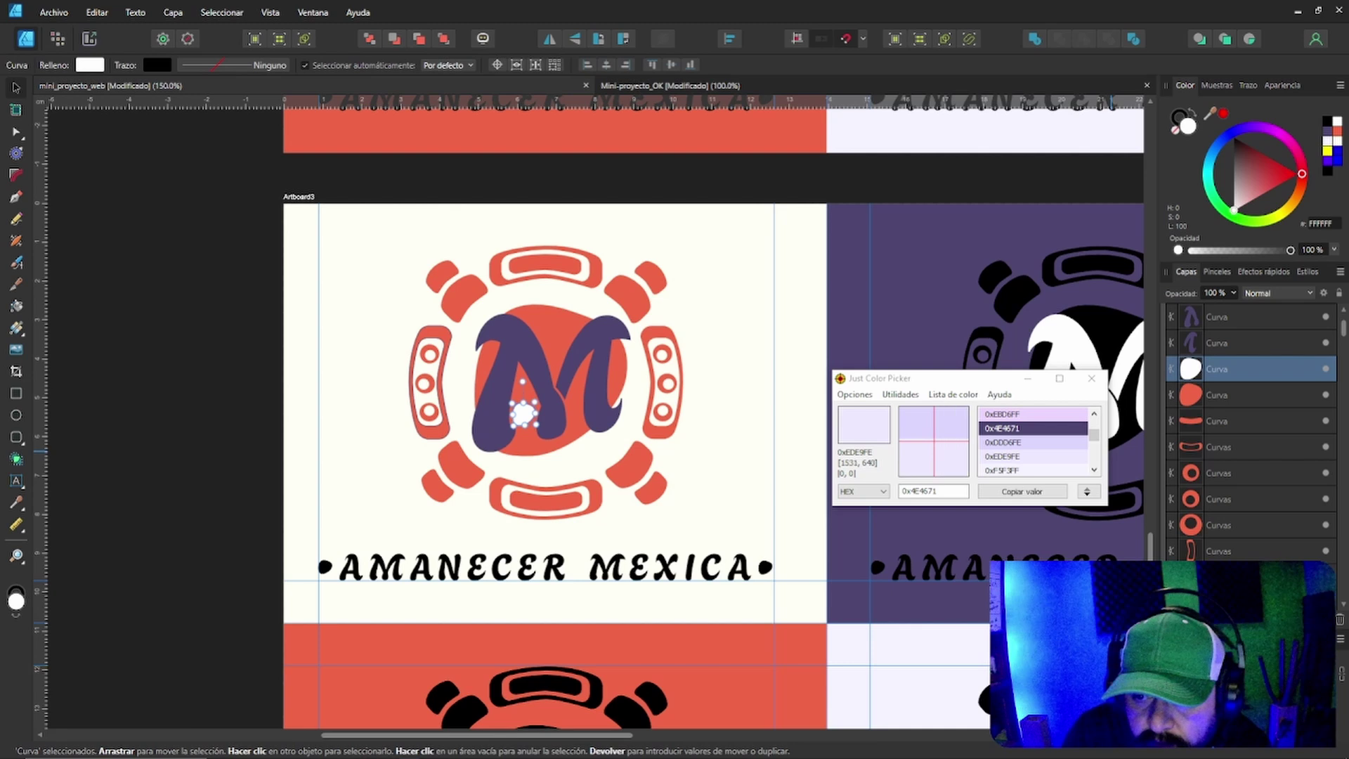
pyautogui.scroll(-3, 1075, 450)
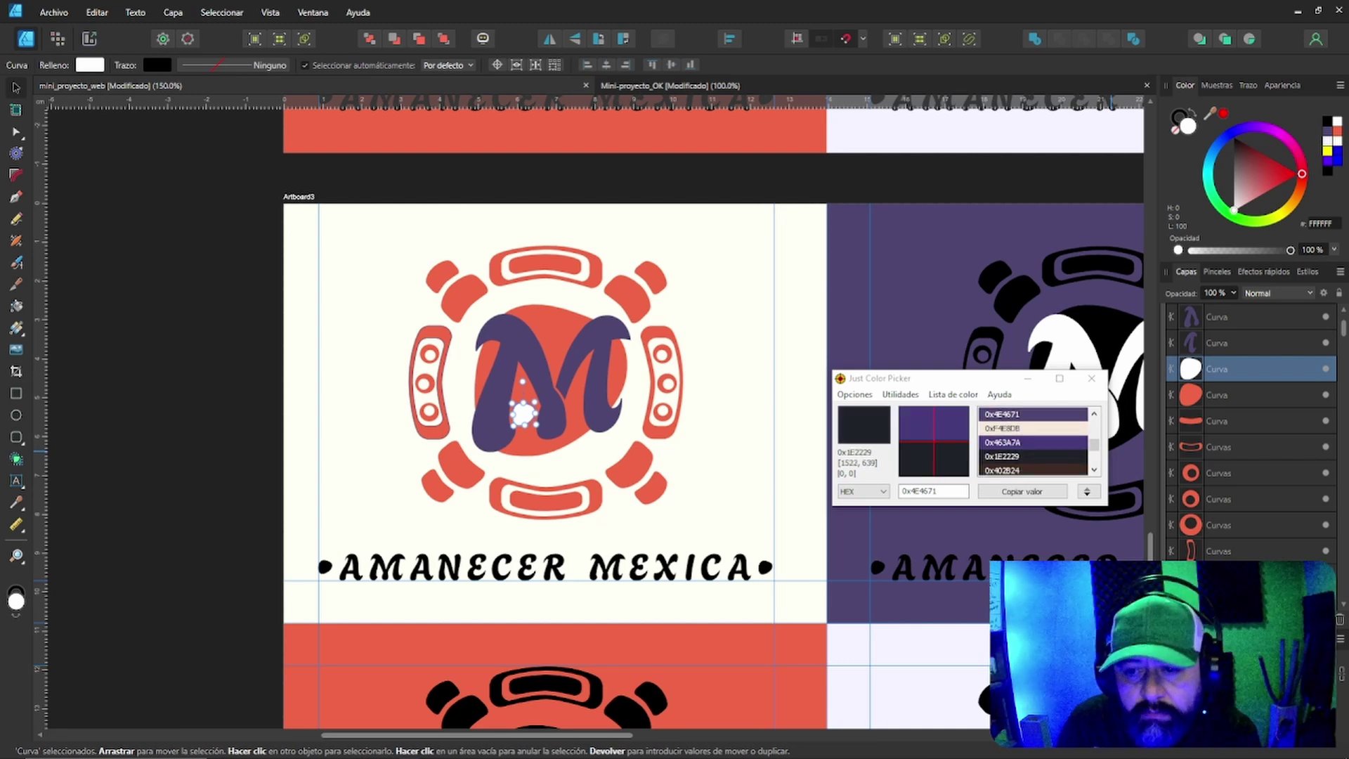
pyautogui.click(1046, 423)
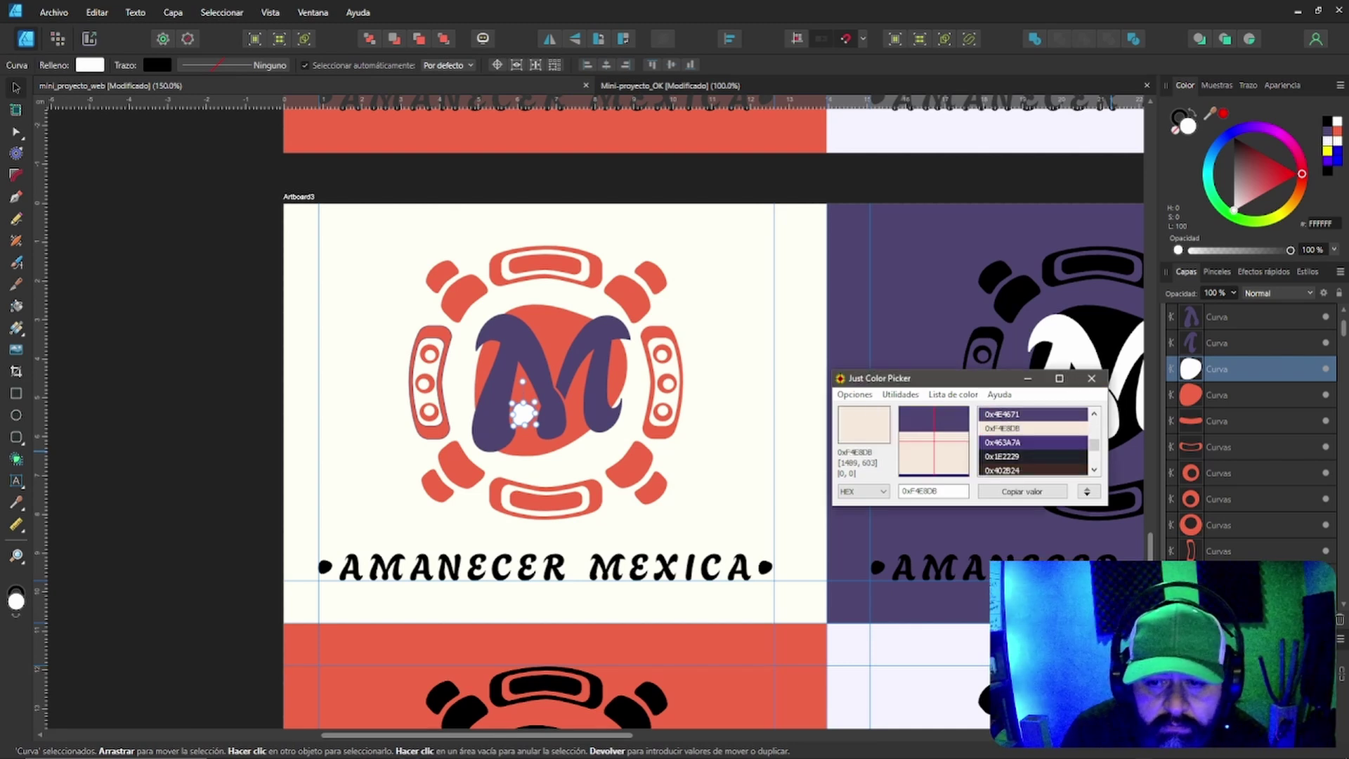
pyautogui.click(1022, 491)
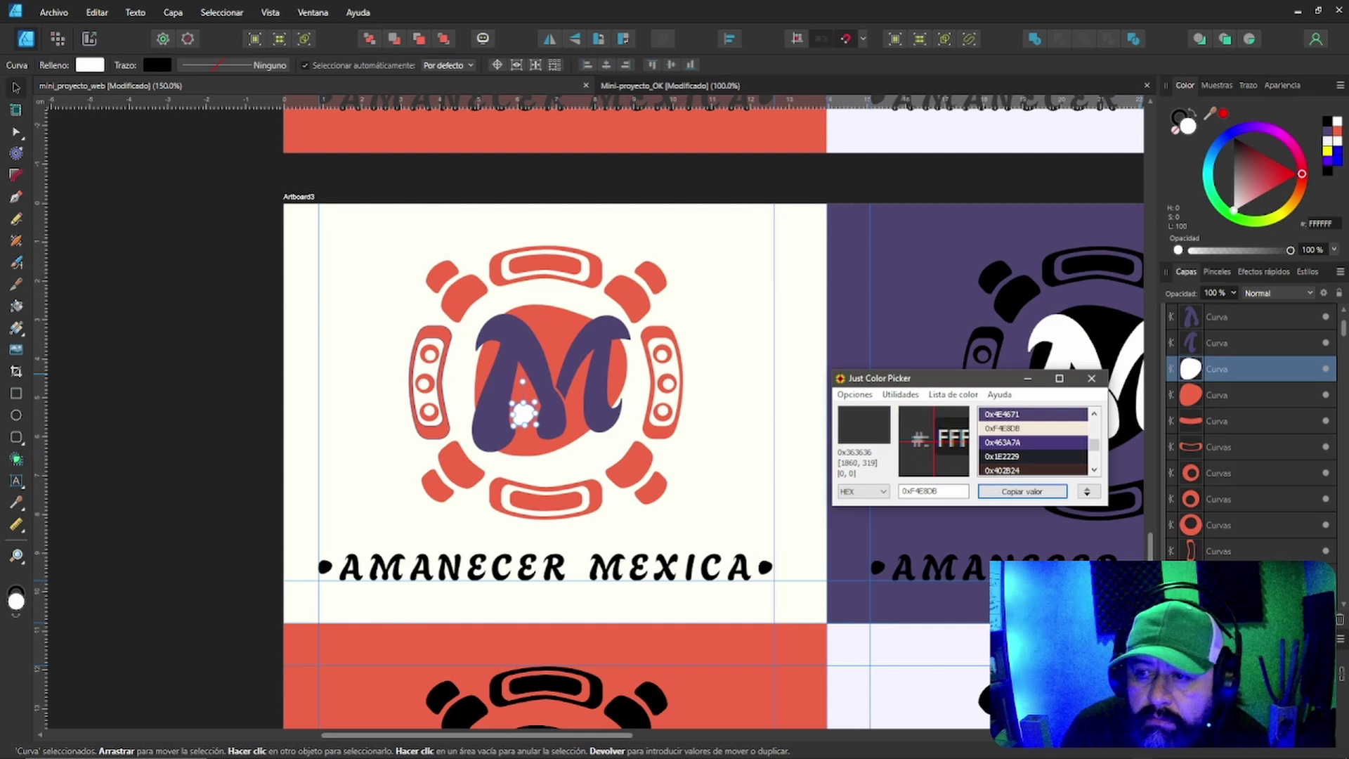
pyautogui.click(1311, 223)
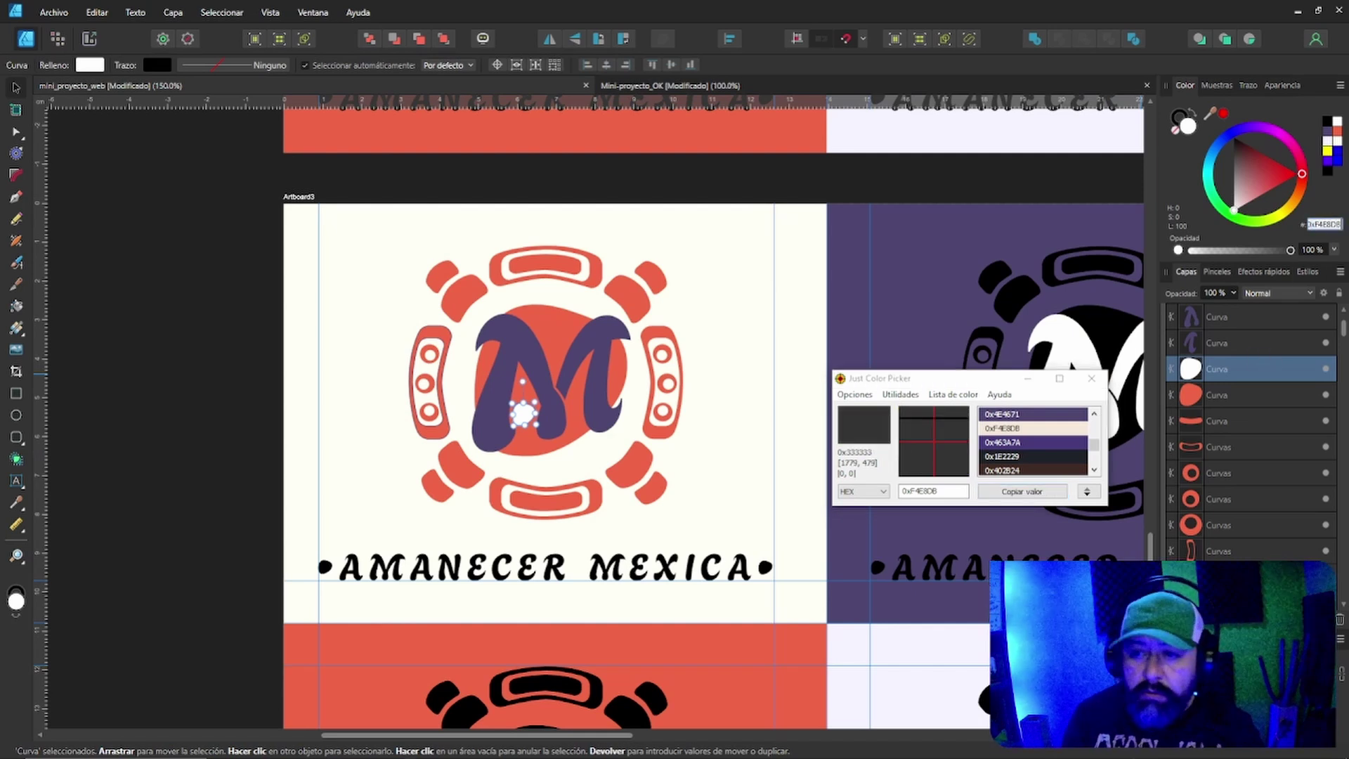
pyautogui.click(1315, 223)
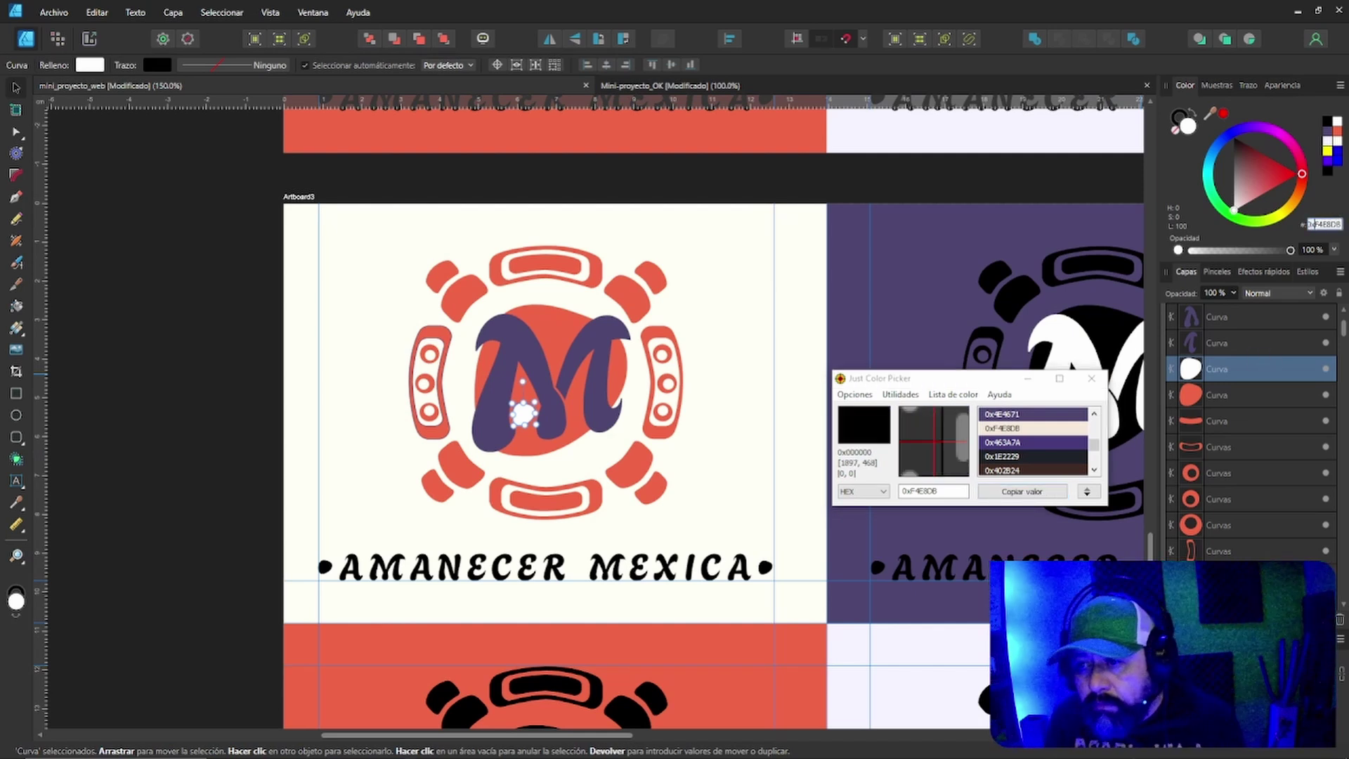
pyautogui.press('Return')
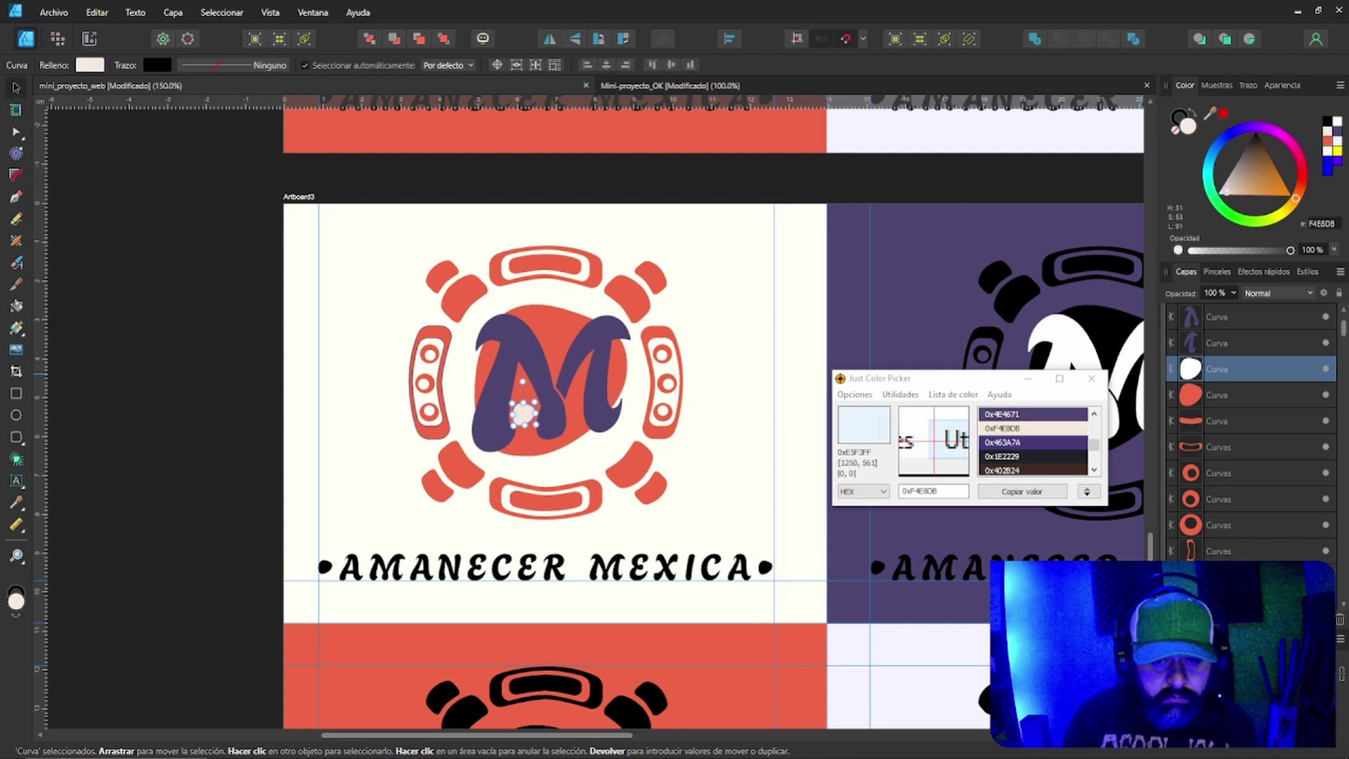
pyautogui.click(742, 401)
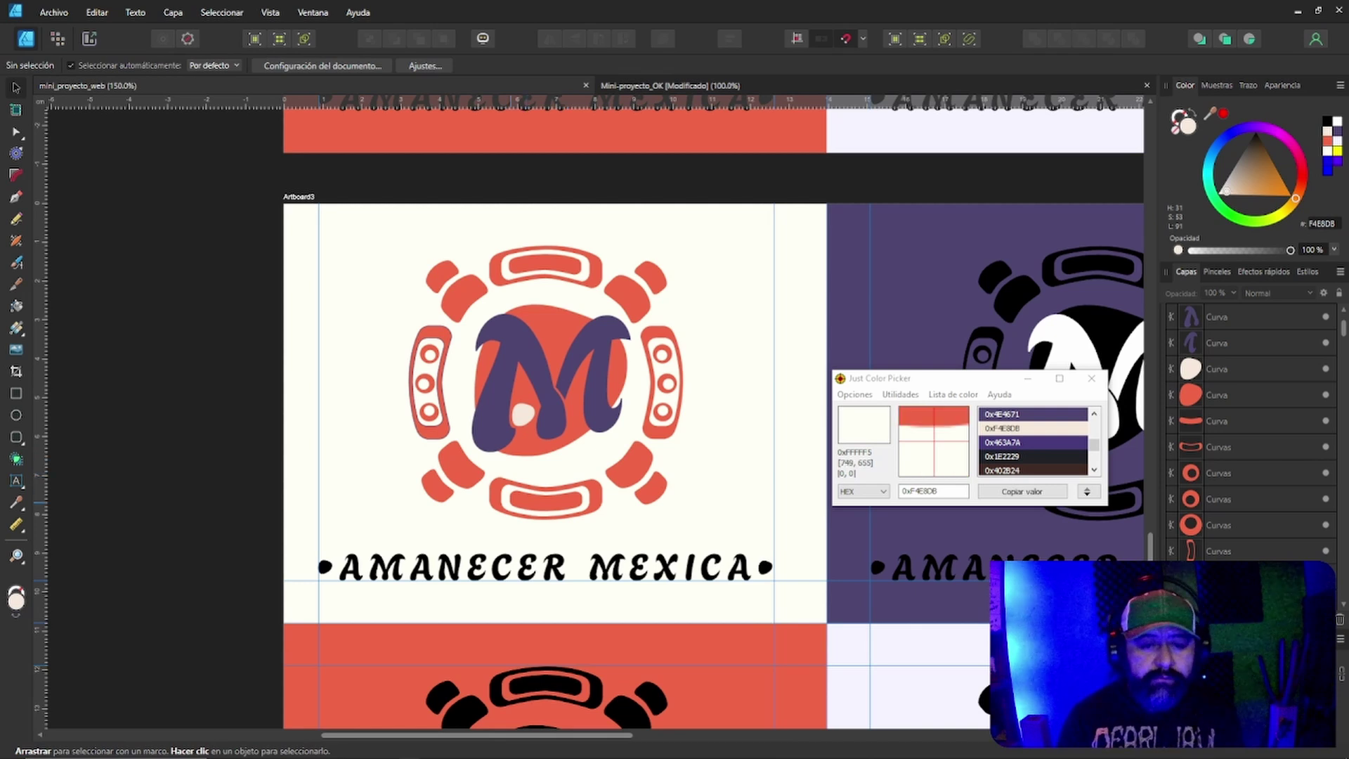
# Fill all the AMANECER MEXICA letters on the cream quadrant with purple 4E4671, leaving out the two end dots.
pyautogui.scroll(-2, 869, 548)
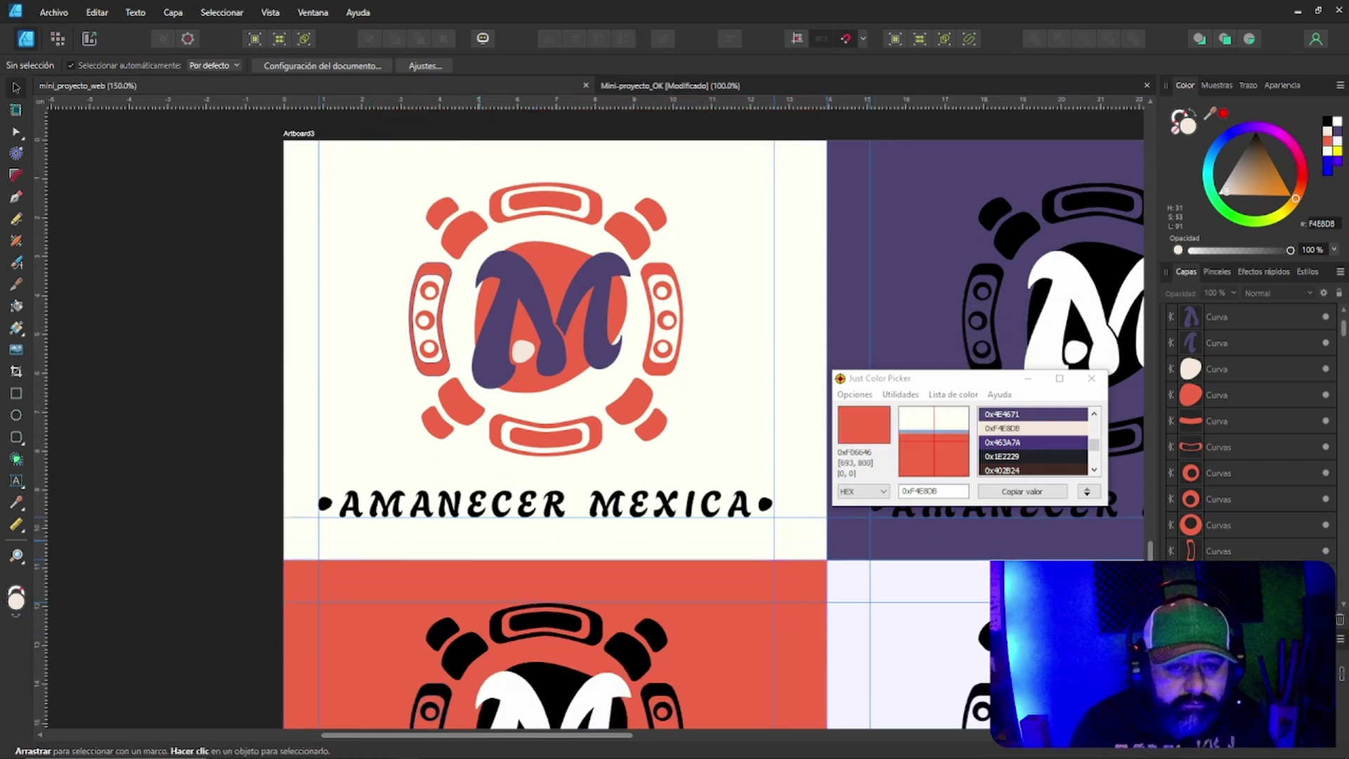
pyautogui.scroll(-1, 472, 520)
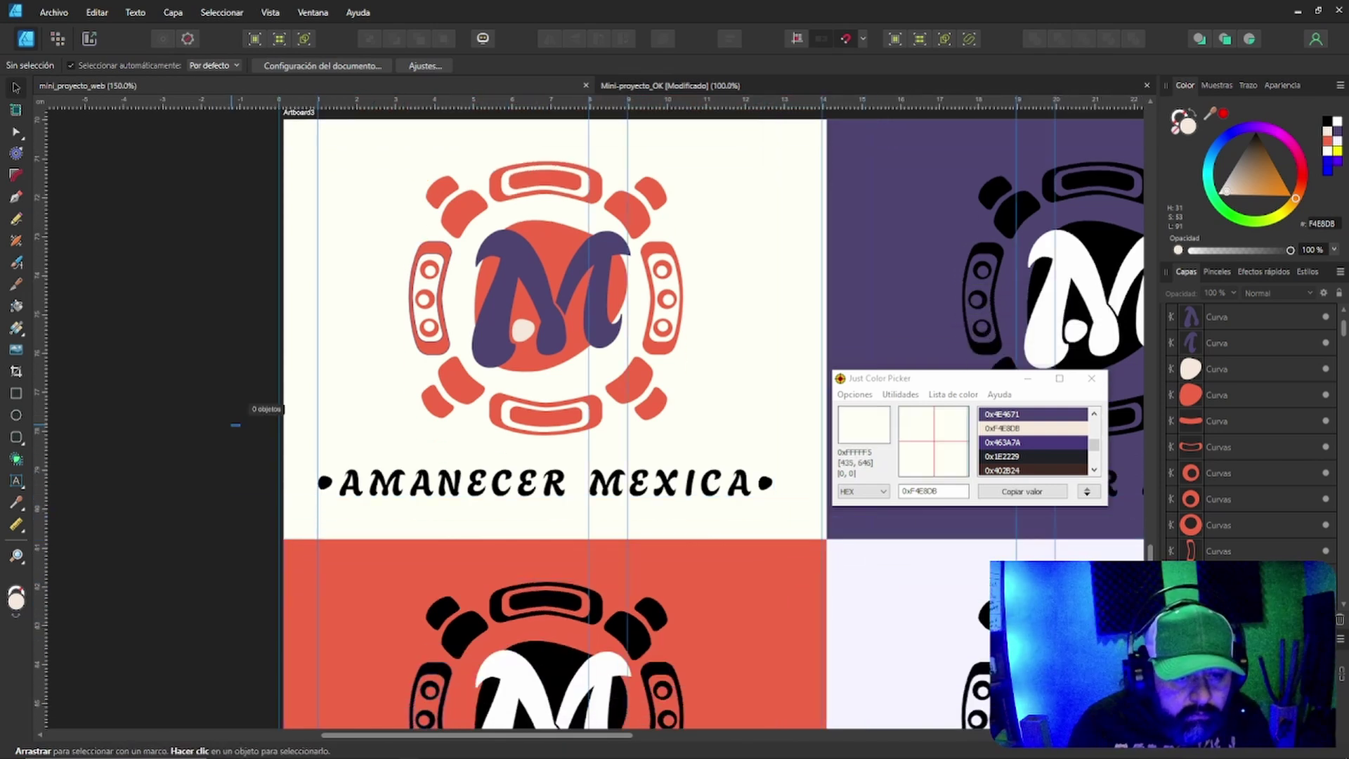
pyautogui.moveTo(230, 423); pyautogui.dragTo(430, 496)
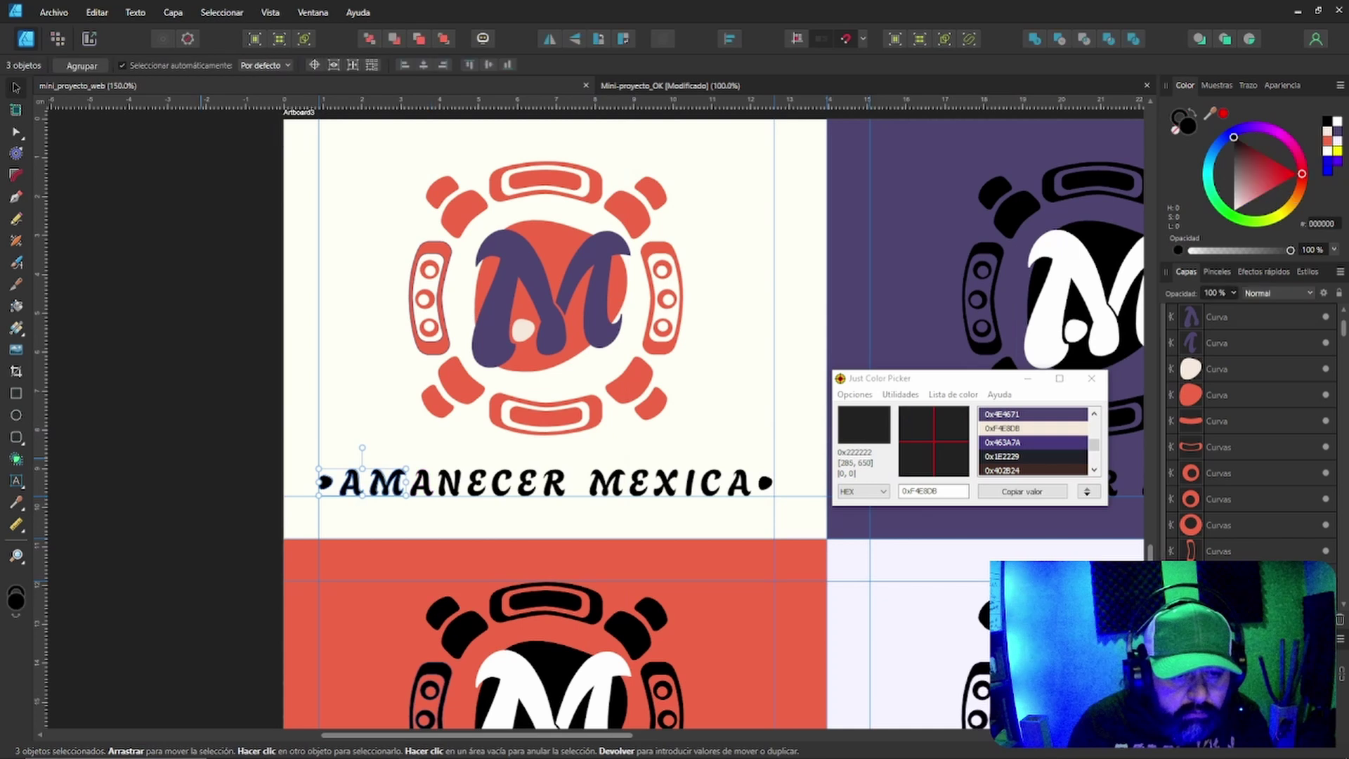
pyautogui.click(219, 467)
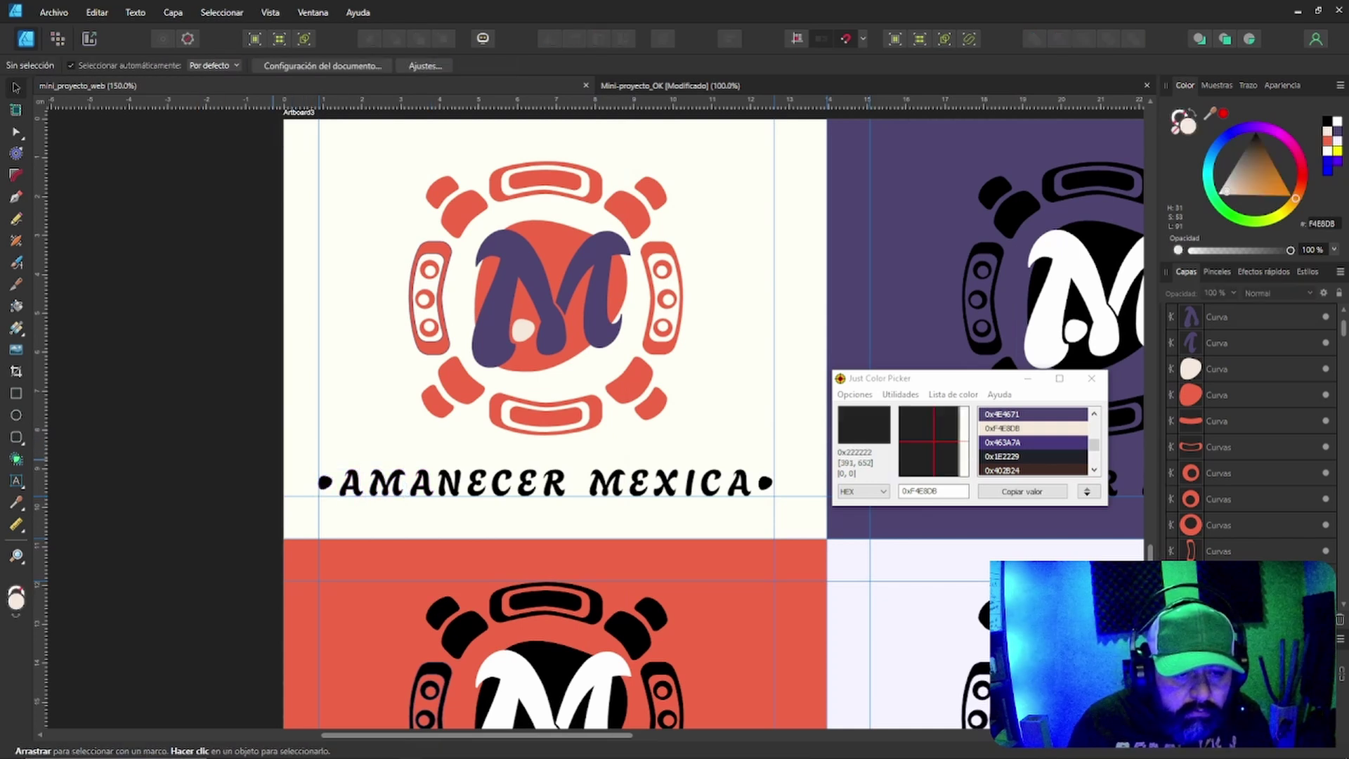
pyautogui.moveTo(343, 444); pyautogui.dragTo(463, 528)
pyautogui.moveTo(334, 447); pyautogui.dragTo(800, 518)
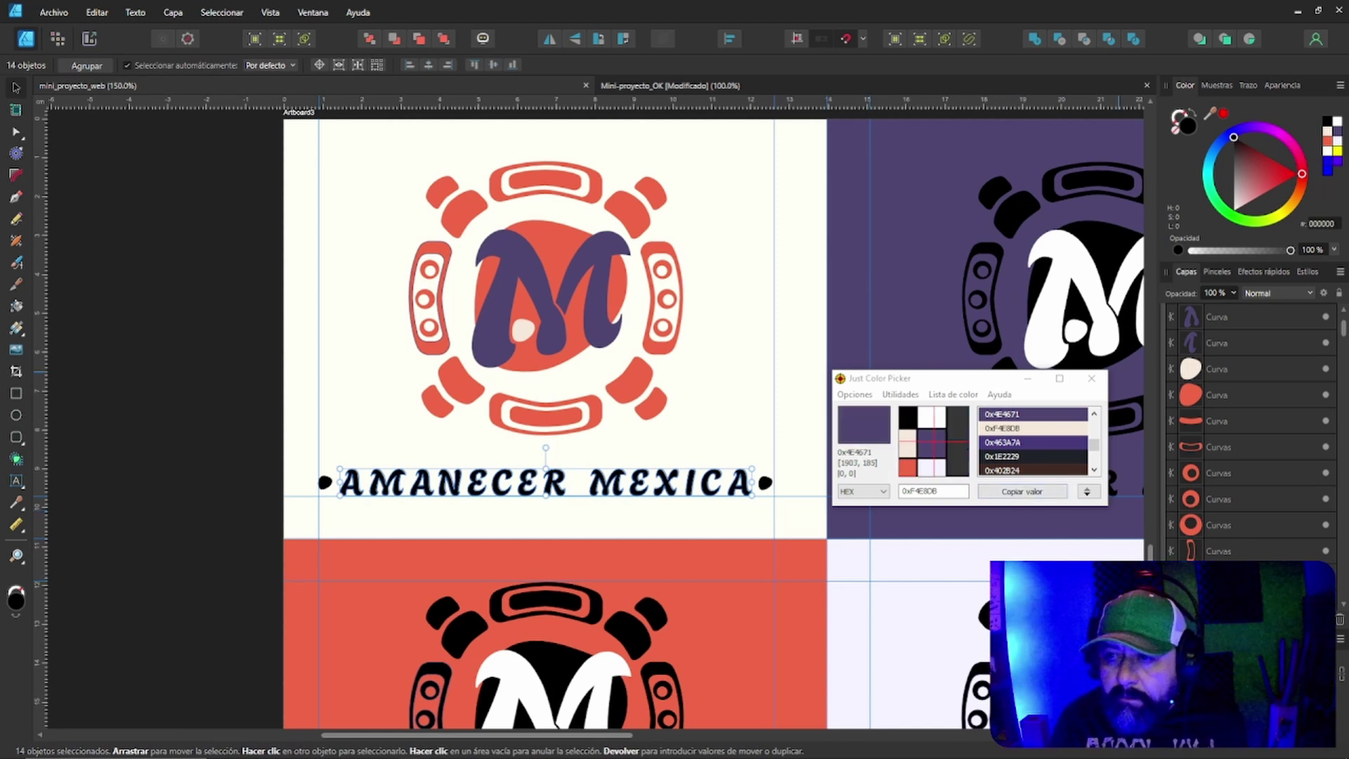
pyautogui.click(1337, 130)
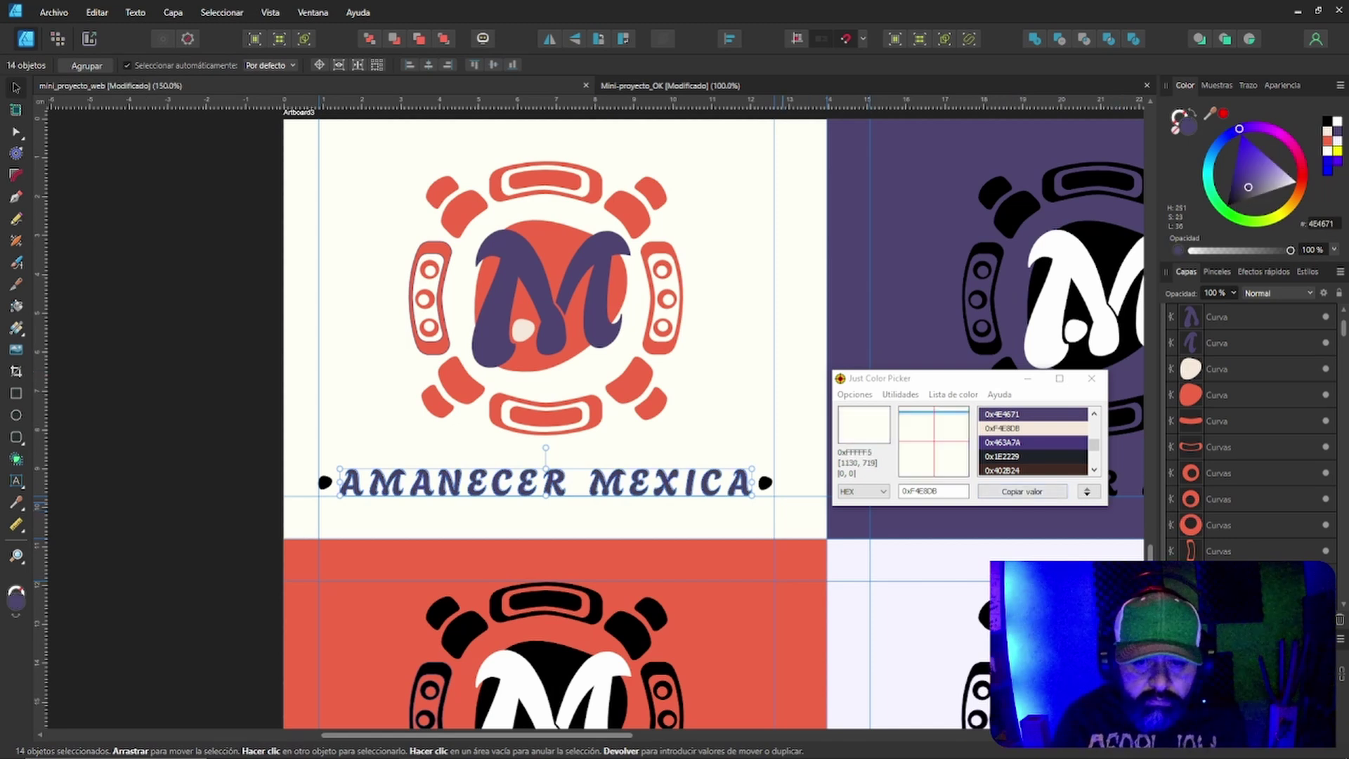
# Fill the dots at both ends of the AMANECER MEXICA lettering with coral F06646 and minimise Just Color Picker.
pyautogui.click(765, 482)
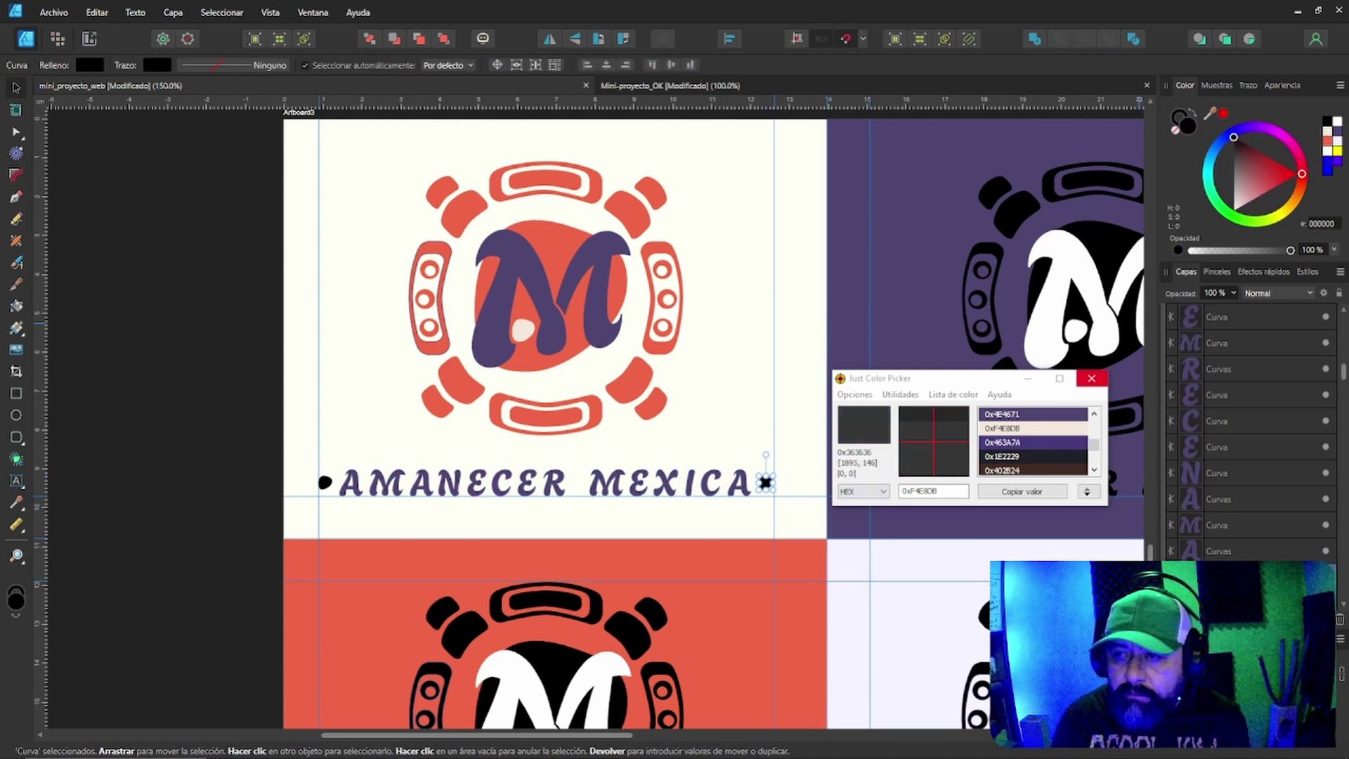
pyautogui.click(1331, 139)
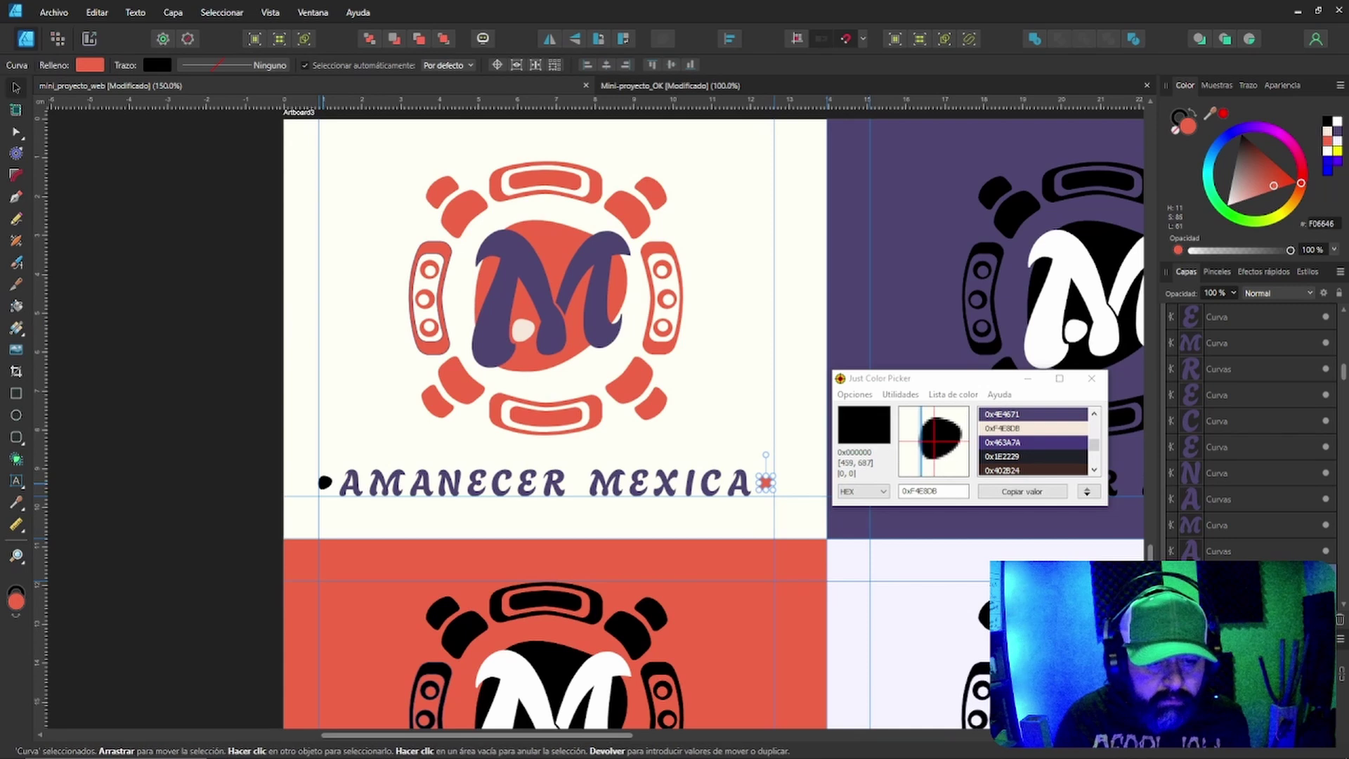
pyautogui.click(322, 483)
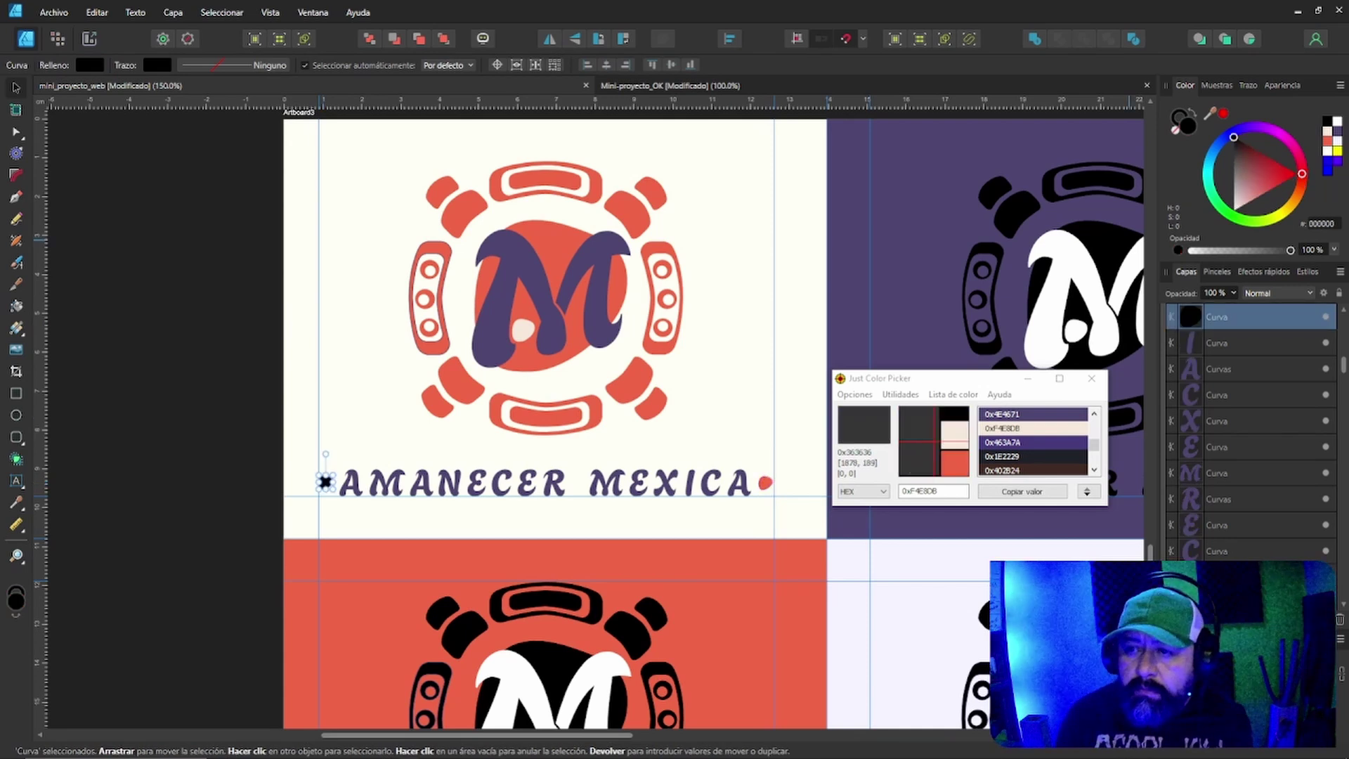
pyautogui.click(1324, 139)
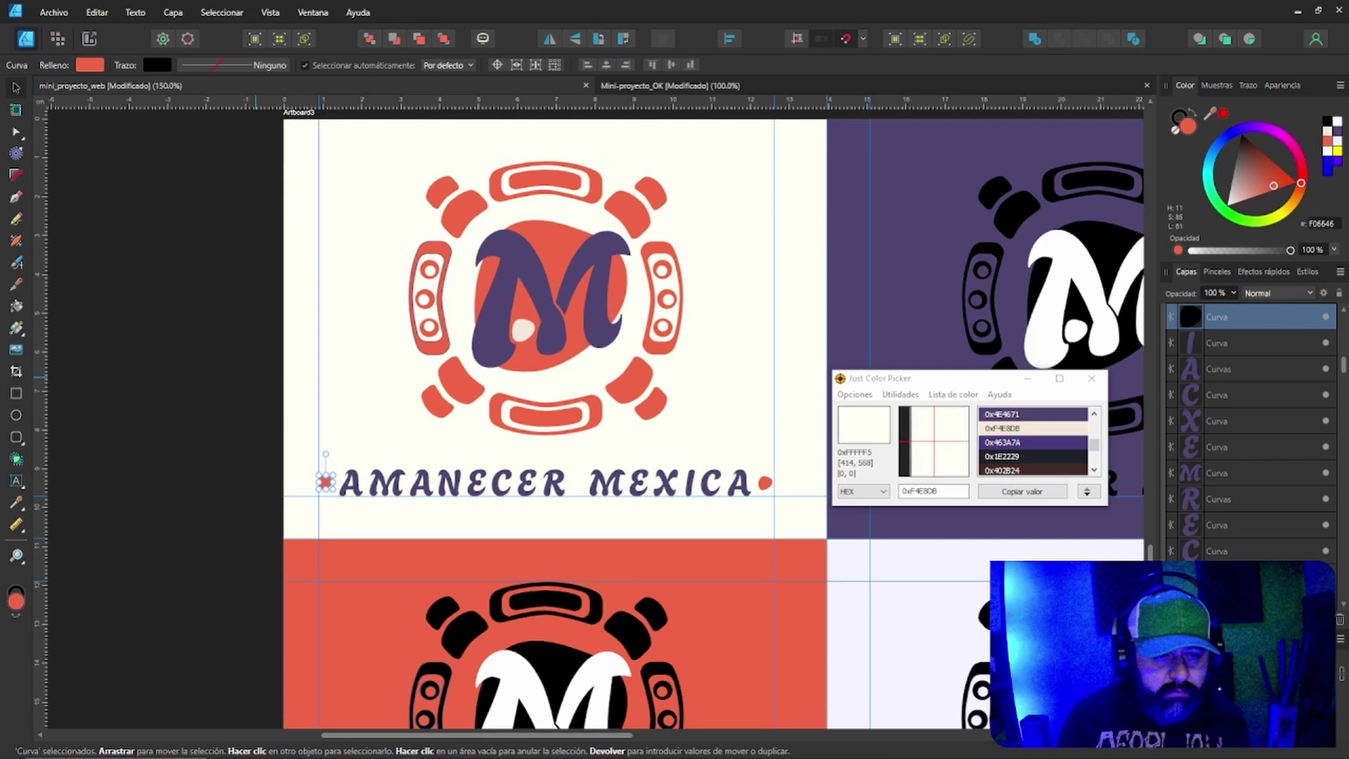
pyautogui.click(412, 407)
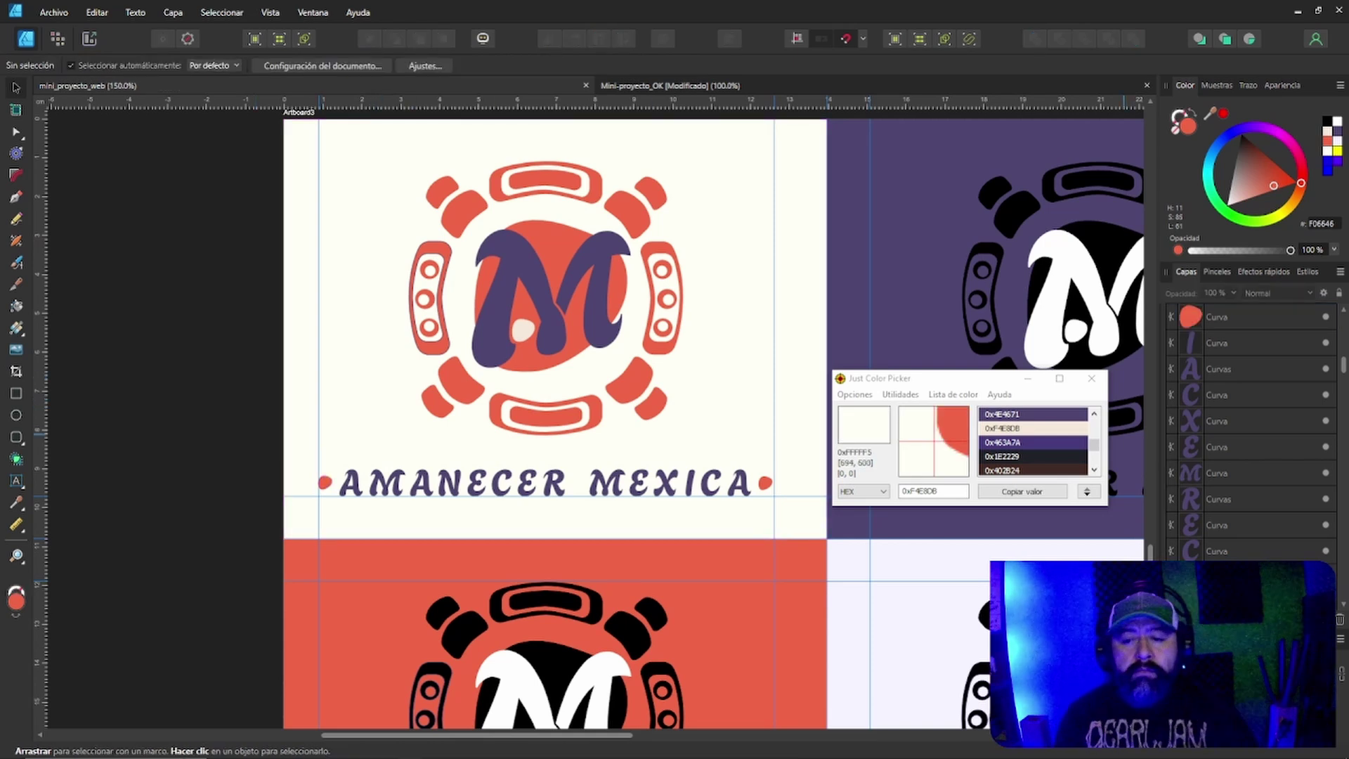
pyautogui.click(1027, 380)
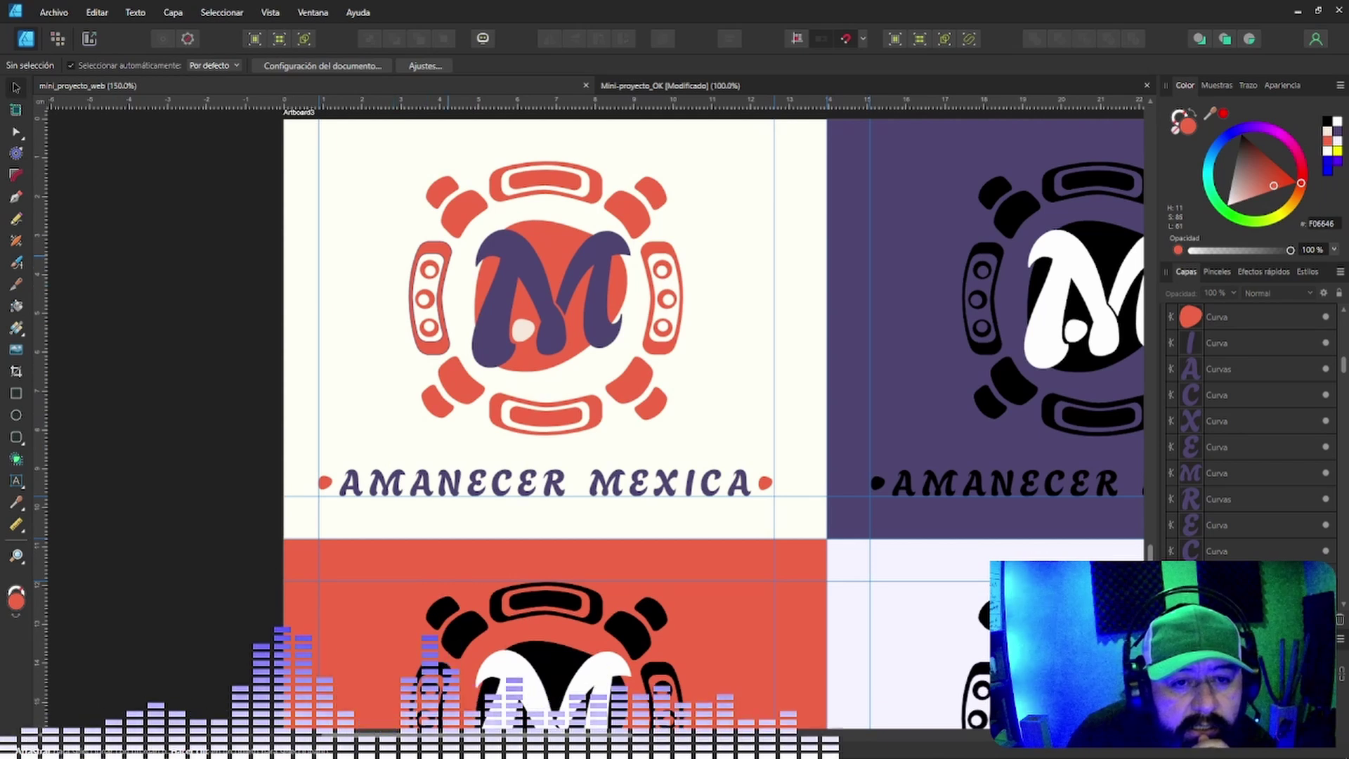
# Remove the purple stroke from the ring segment with three circles beside the M on the cream quadrant, and deselect it.
pyautogui.click(447, 256)
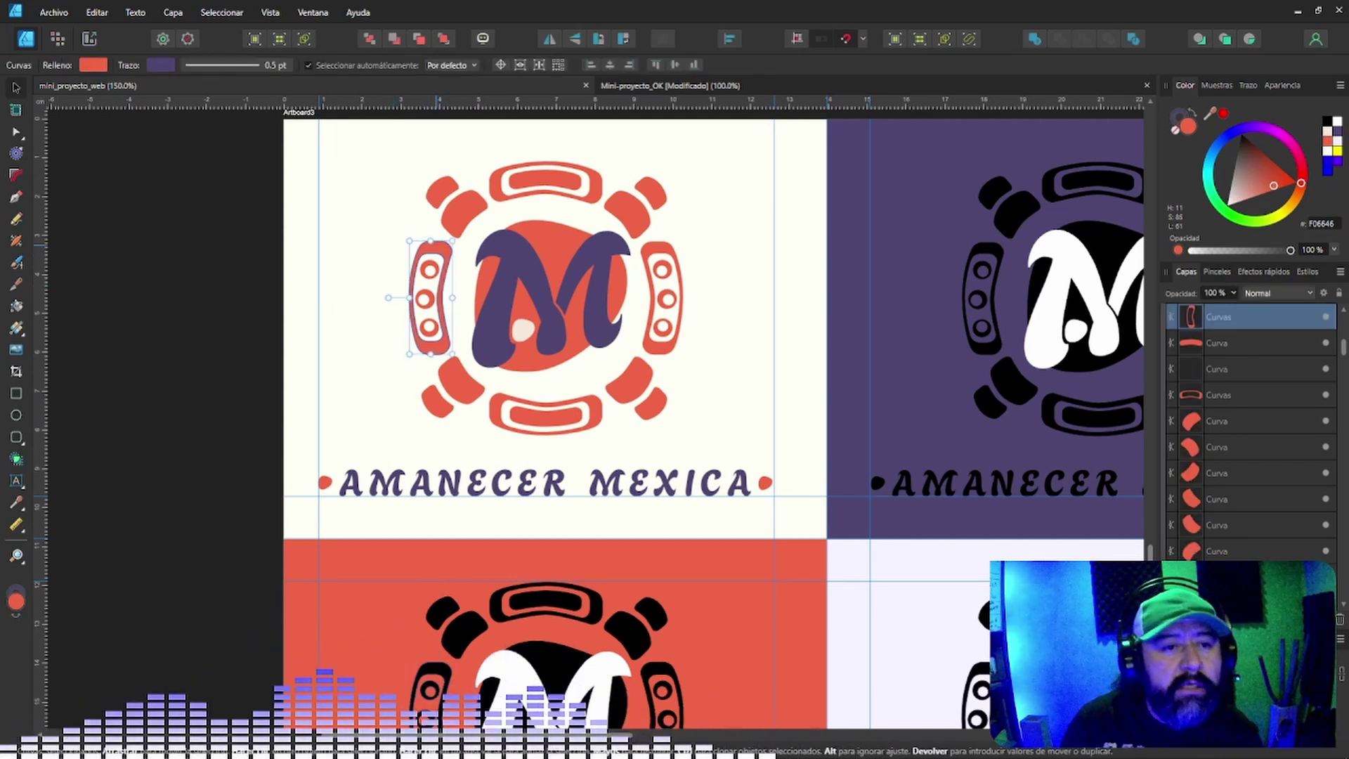
pyautogui.click(236, 65)
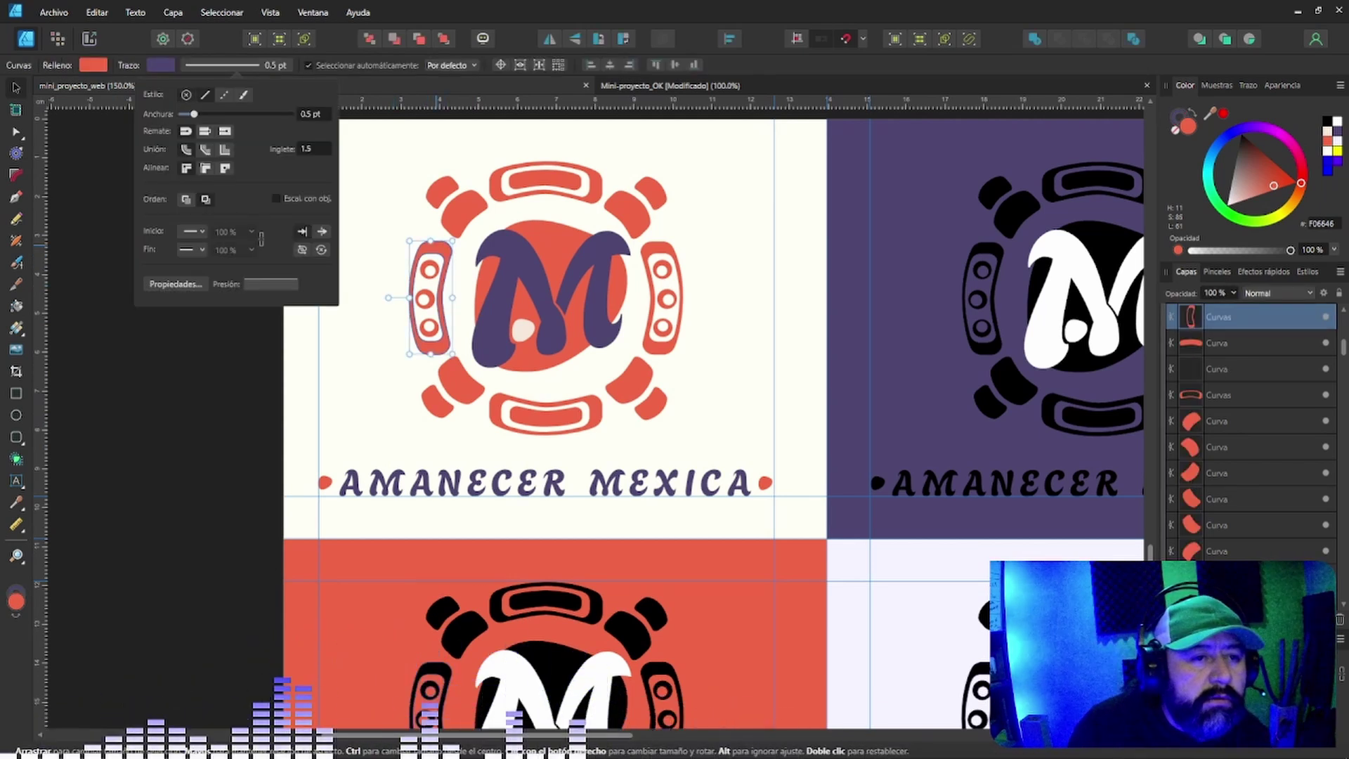
pyautogui.click(186, 94)
pyautogui.press('Escape')
pyautogui.press('Escape')
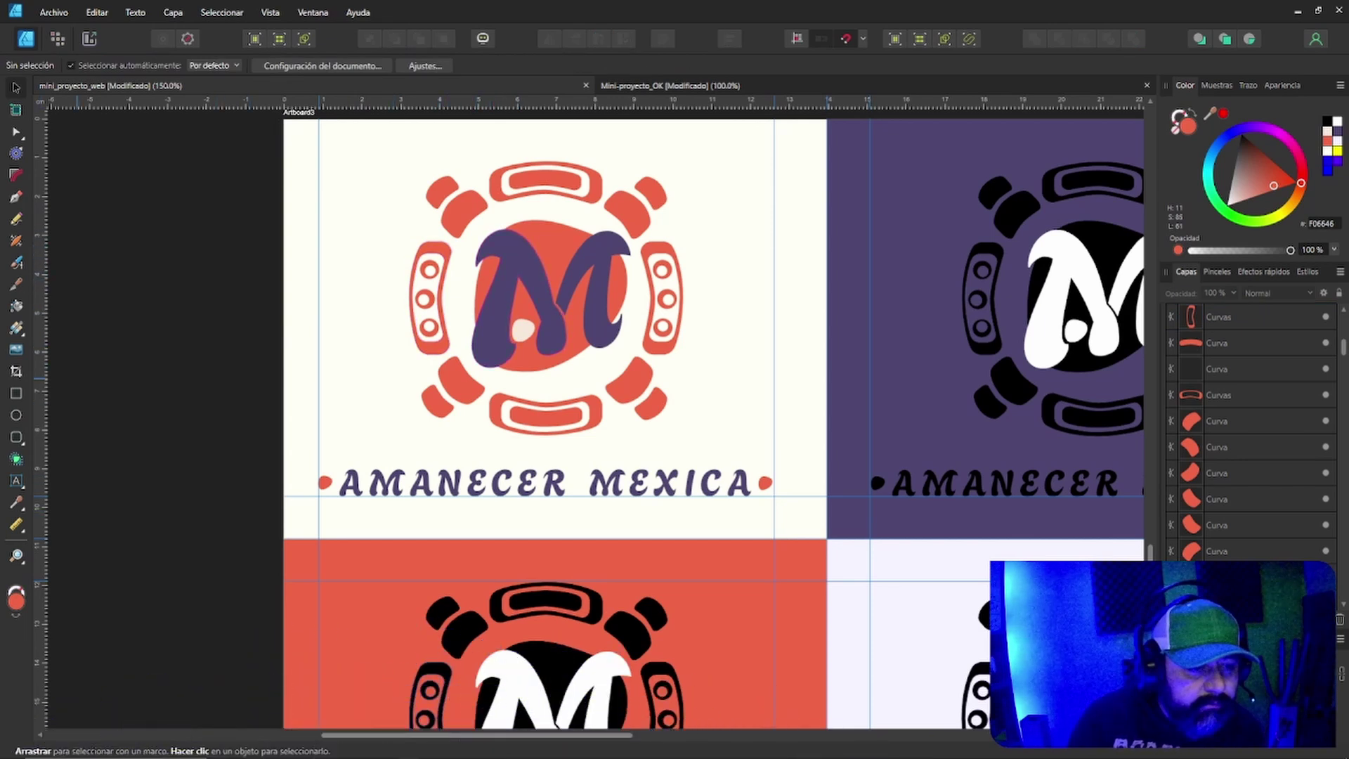
# Inspect the recoloured emblem on the cream quadrant up close, and compare it with the logo copies on the other three backgrounds.
pyautogui.press('z')
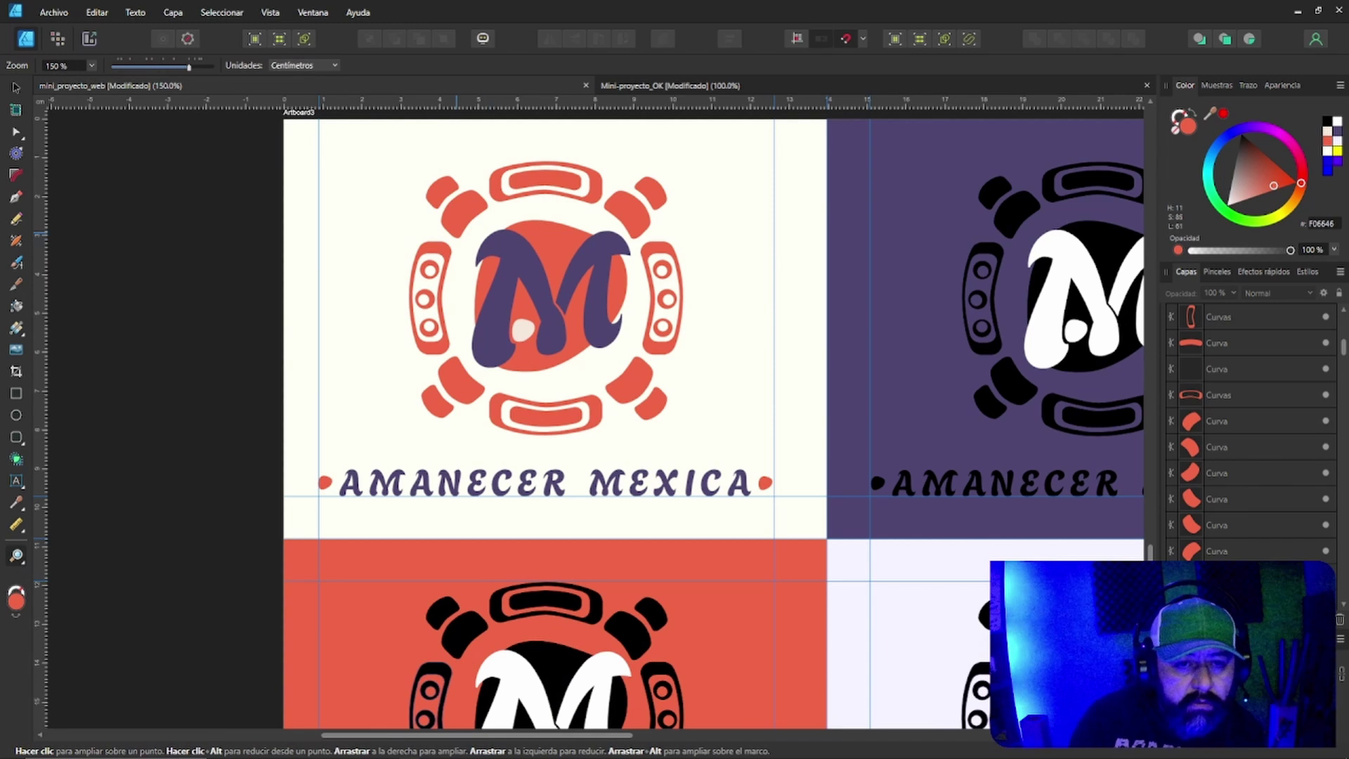
pyautogui.moveTo(456, 234); pyautogui.dragTo(717, 438)
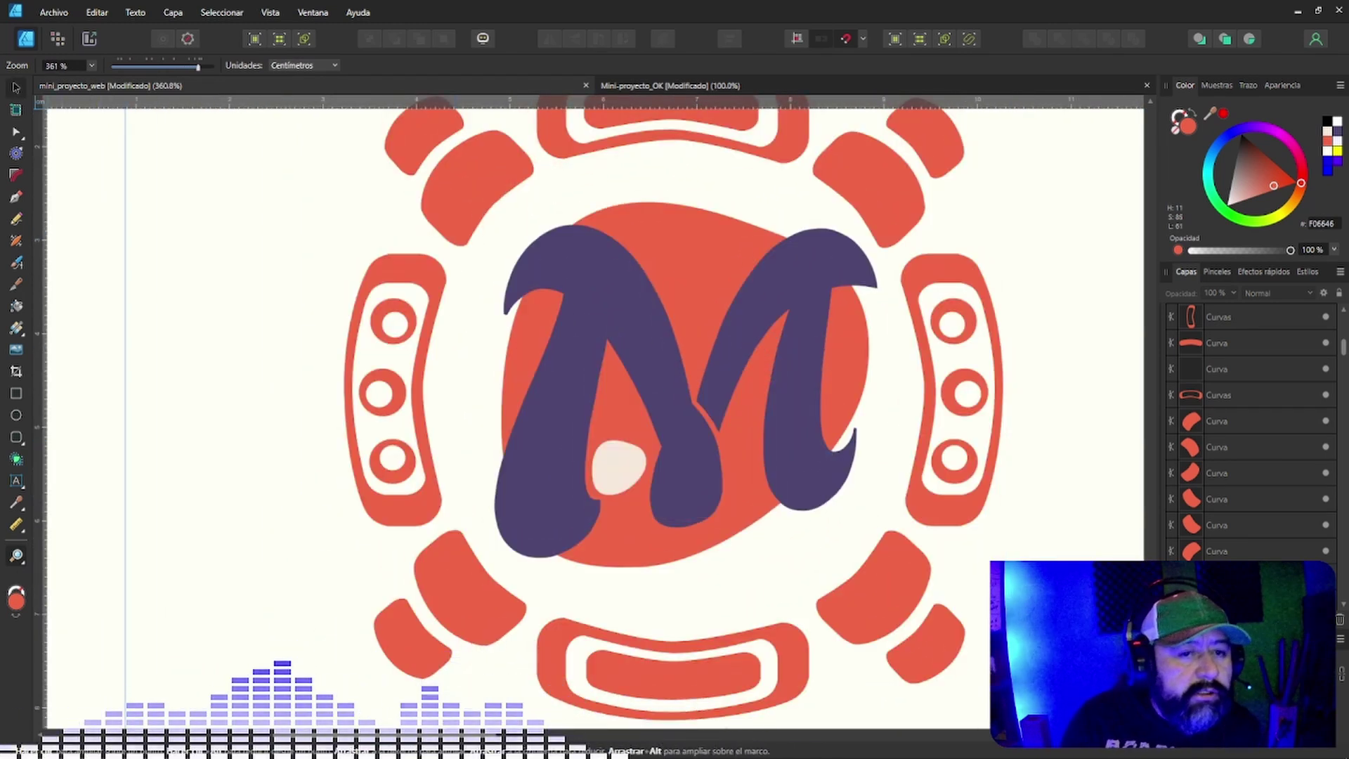
pyautogui.press('v')
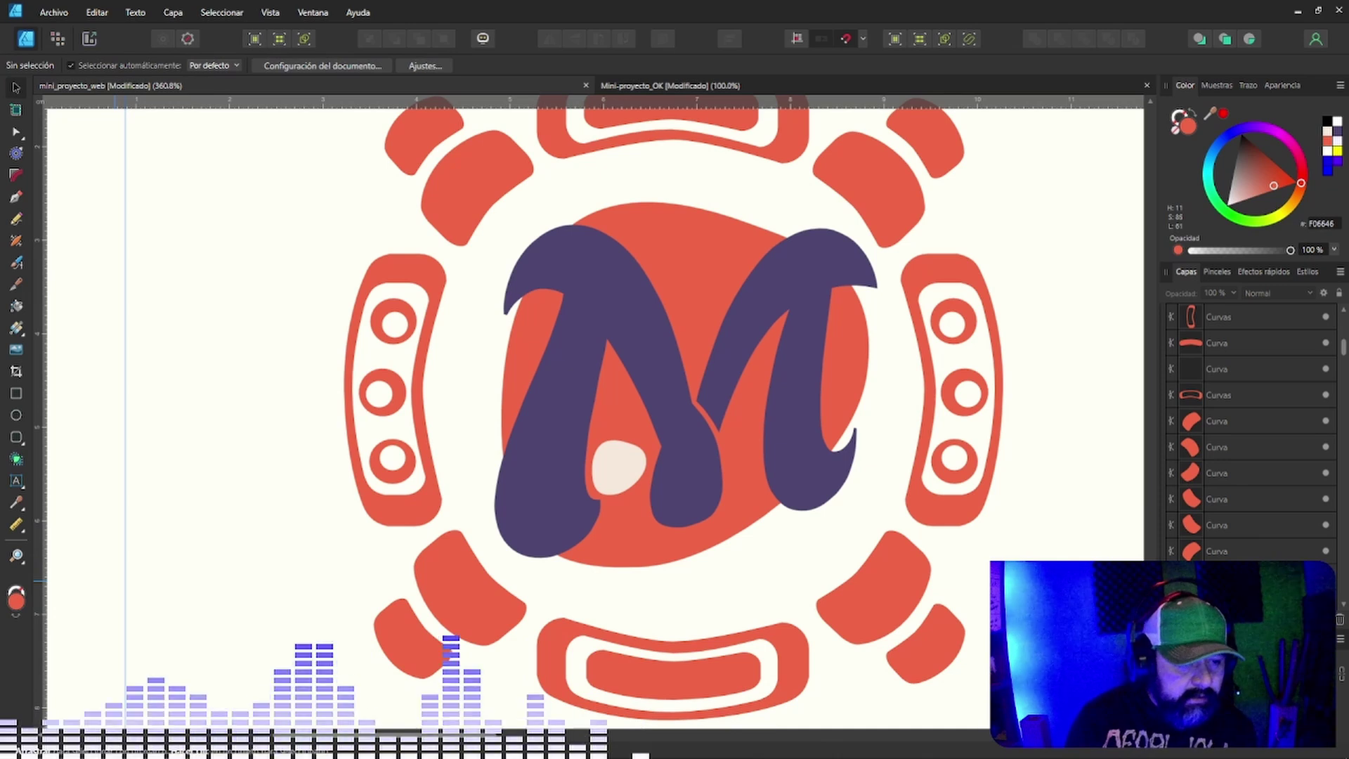
pyautogui.click(16, 555)
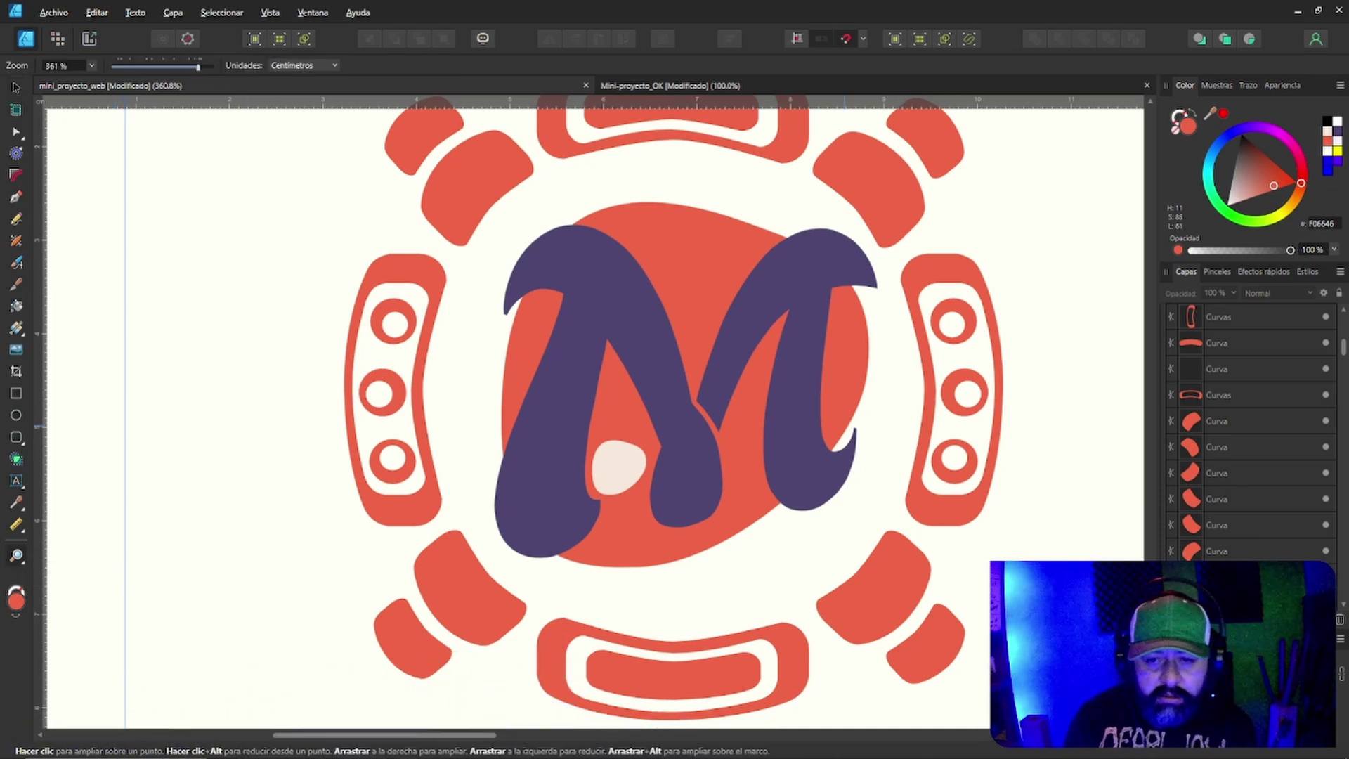
pyautogui.keyDown('alt'); pyautogui.click(844, 426); pyautogui.keyUp('alt')
pyautogui.keyDown('alt'); pyautogui.click(815, 430); pyautogui.keyUp('alt')
pyautogui.keyDown('alt'); pyautogui.click(815, 430); pyautogui.keyUp('alt')
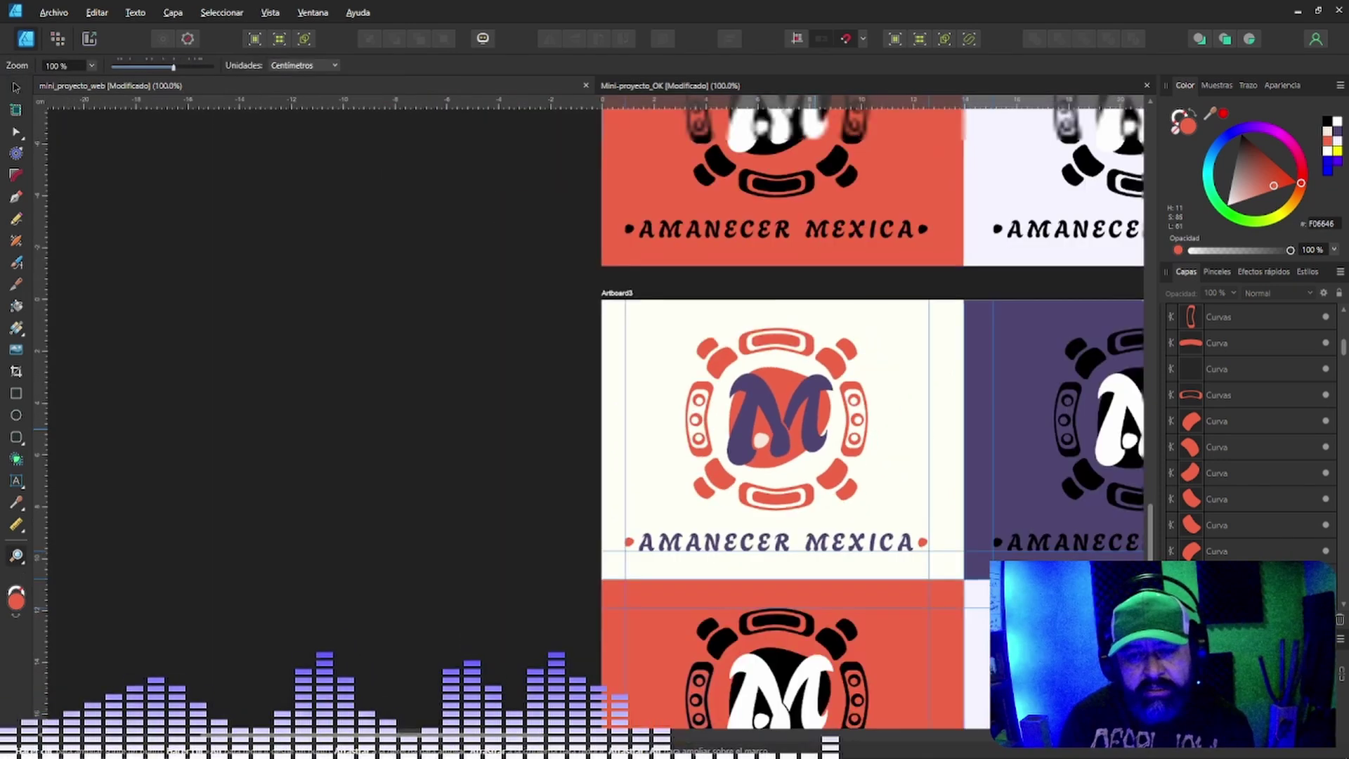
pyautogui.moveTo(582, 608); pyautogui.dragTo(540, 608)
pyautogui.moveTo(492, 734); pyautogui.dragTo(707, 734)
pyautogui.scroll(-4, 479, 412)
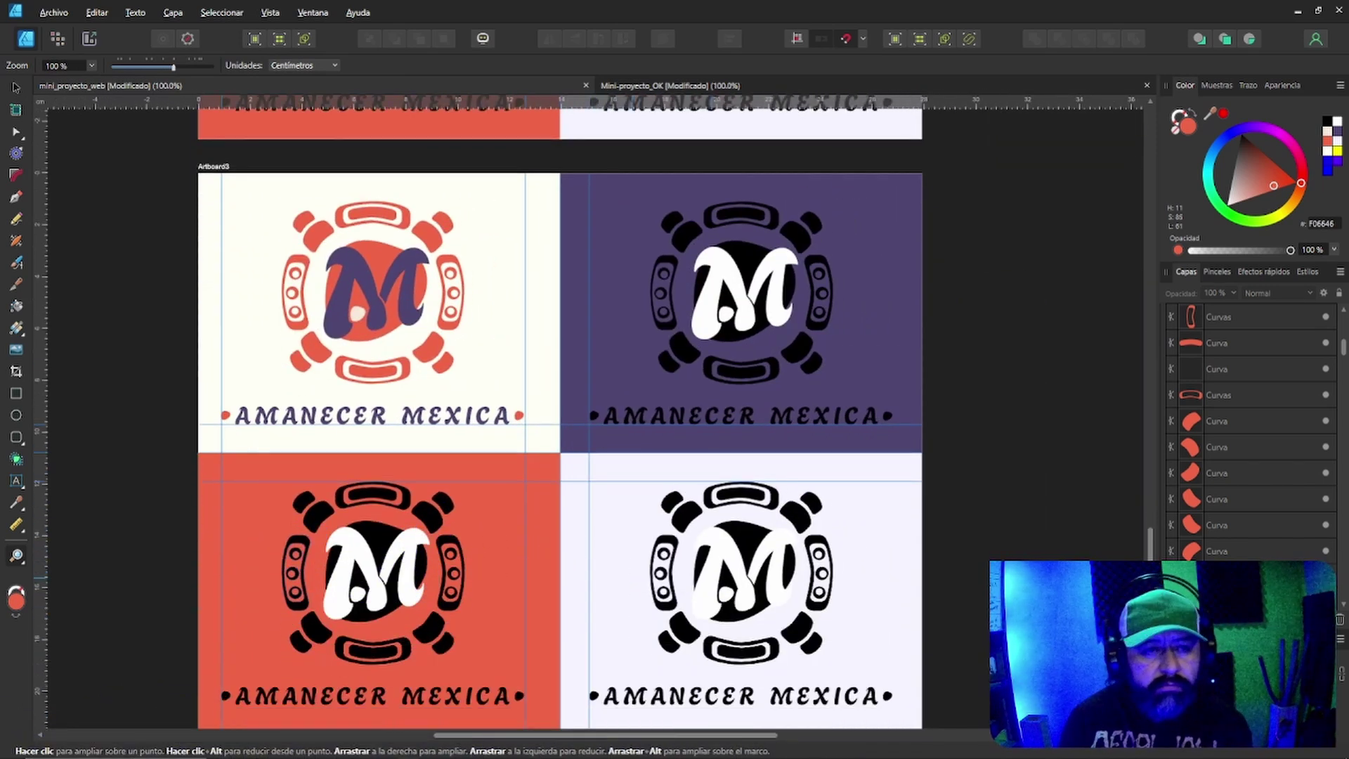
pyautogui.click(16, 87)
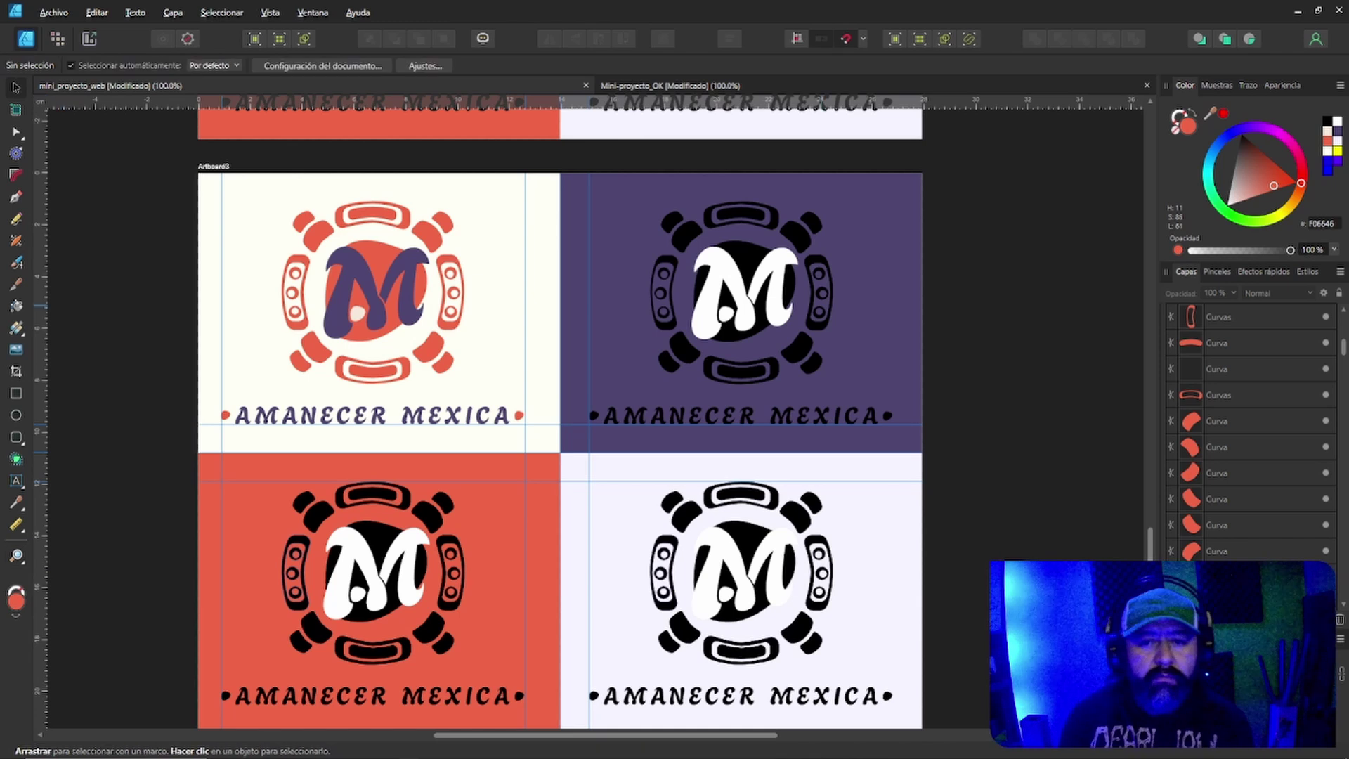
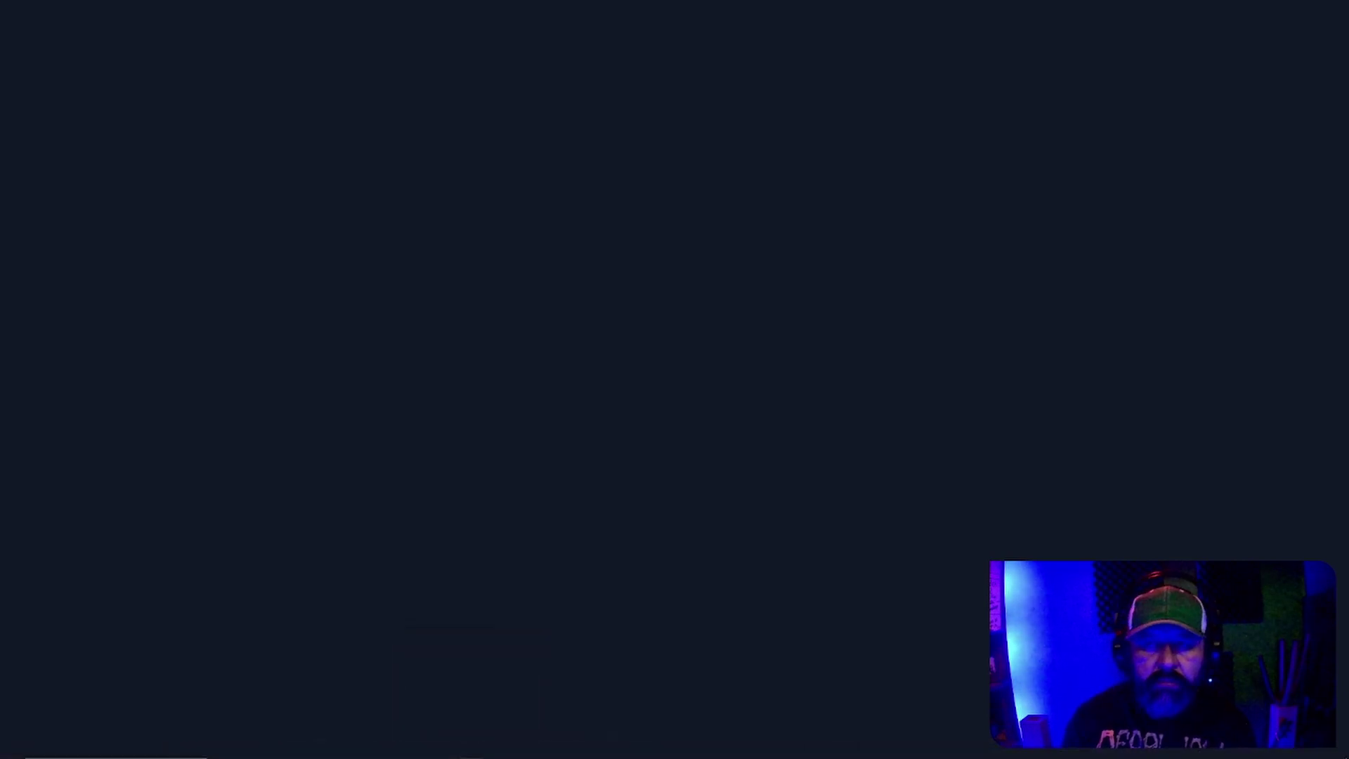
# Switch to Obsidian and review the Briefing note from the client information to the website design and technical requirements, glancing at the Marca note.
pyautogui.hotkey('alt', 'Tab')
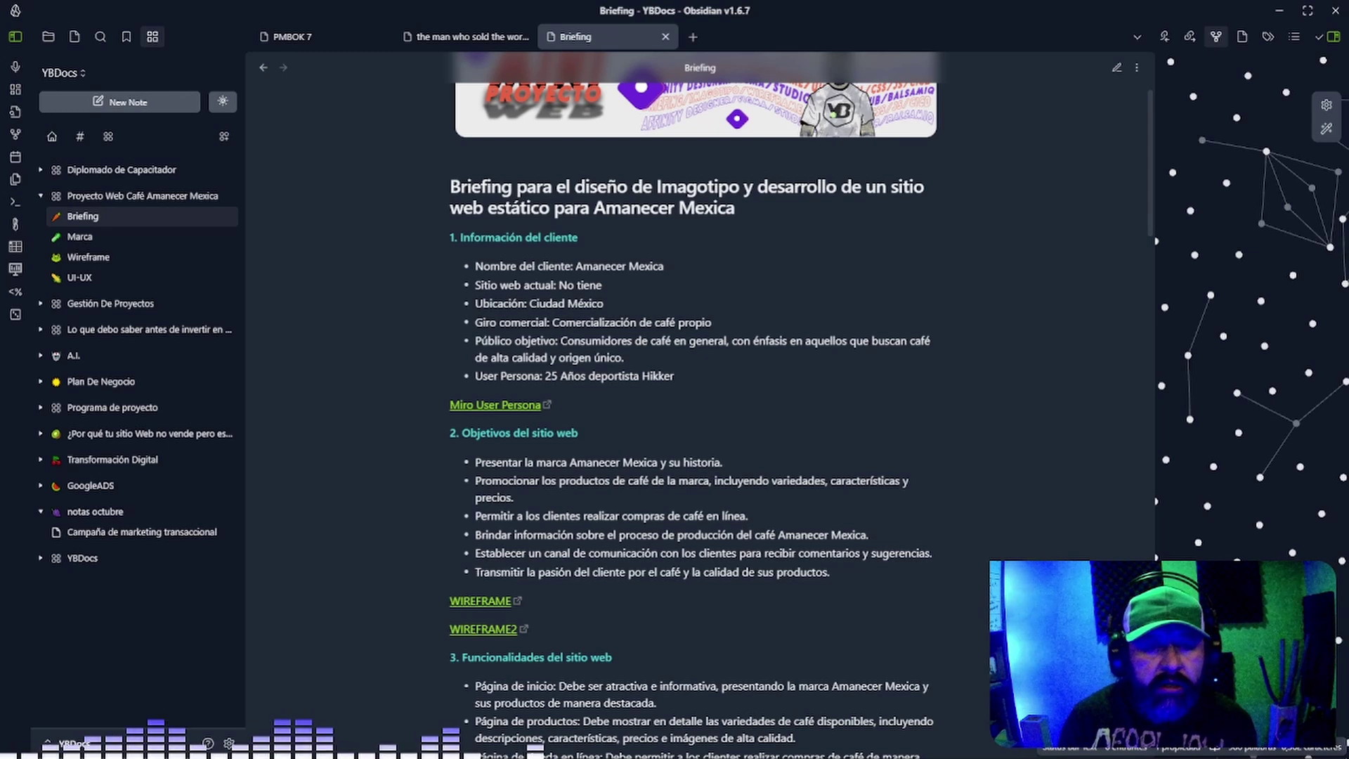
pyautogui.scroll(-3, 695, 422)
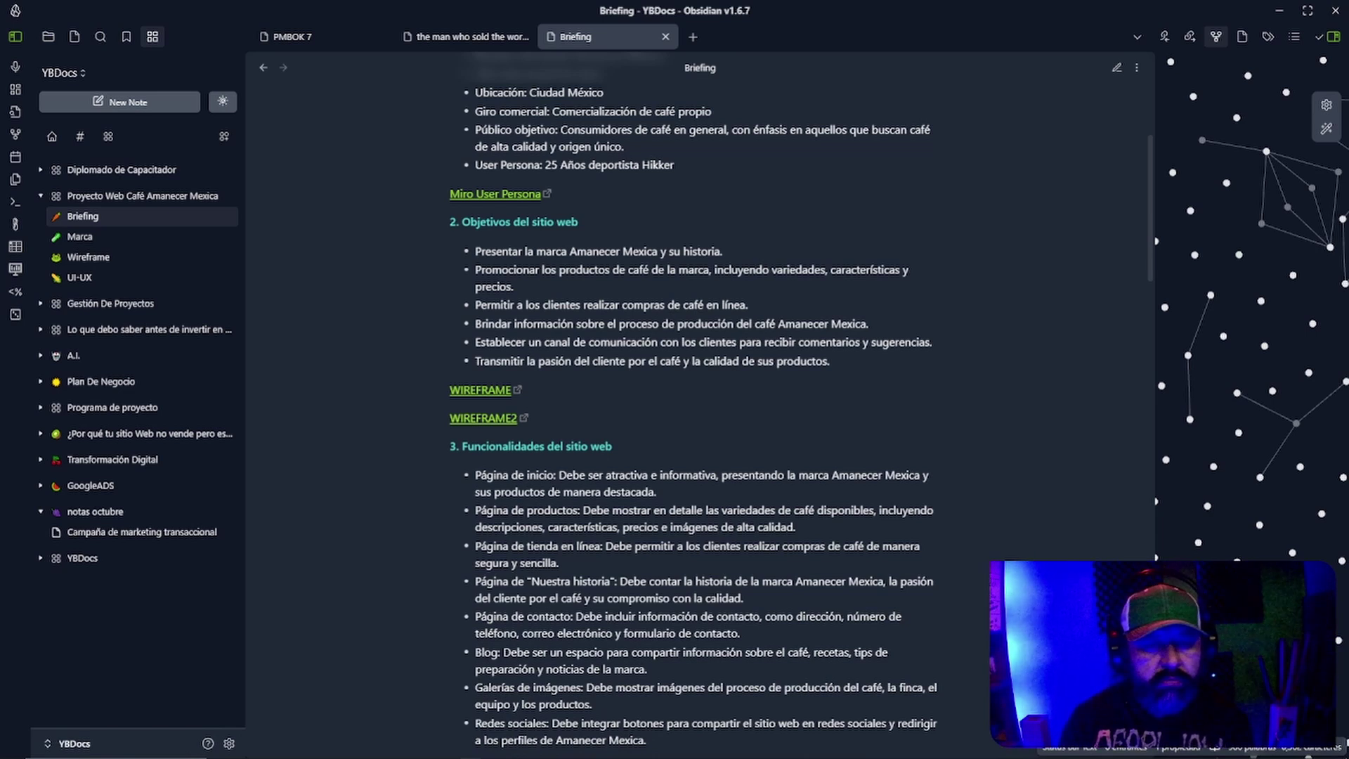
pyautogui.click(80, 236)
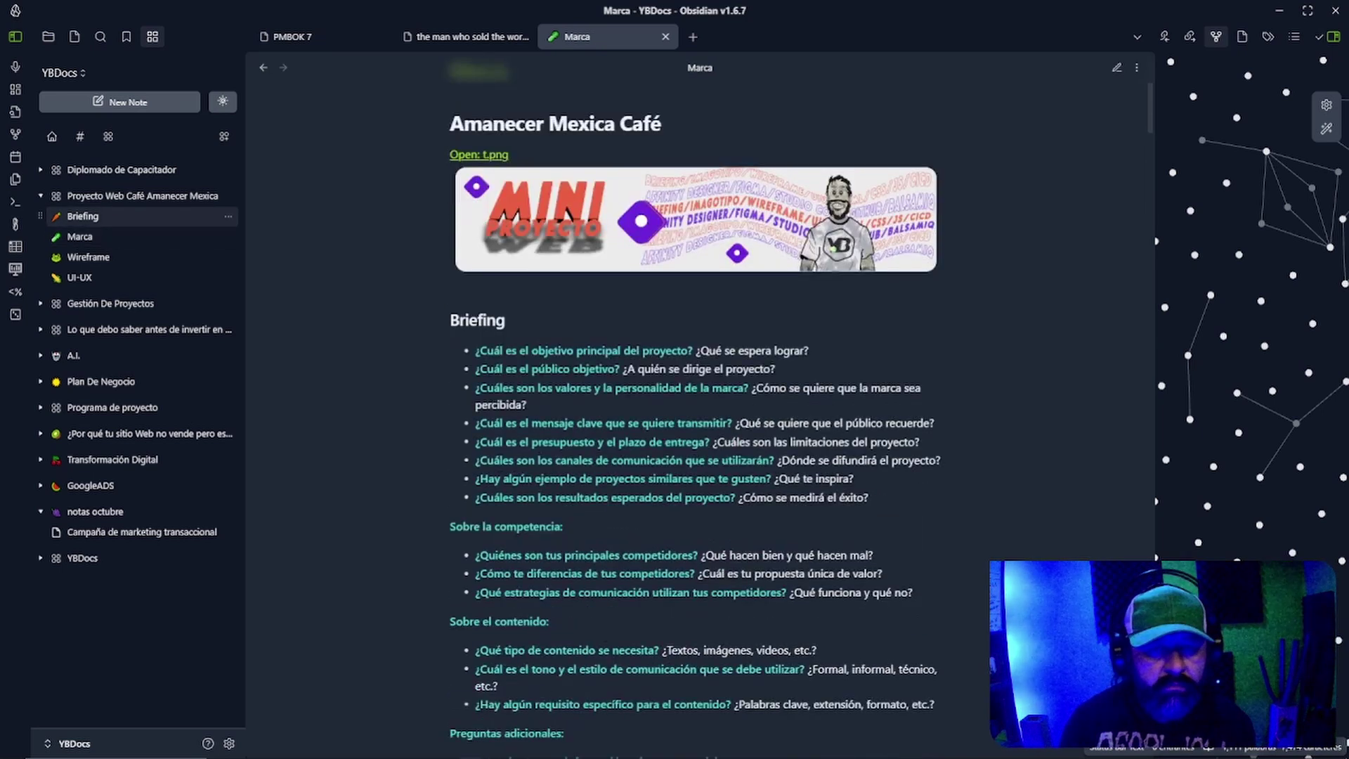
pyautogui.scroll(-1, 695, 404)
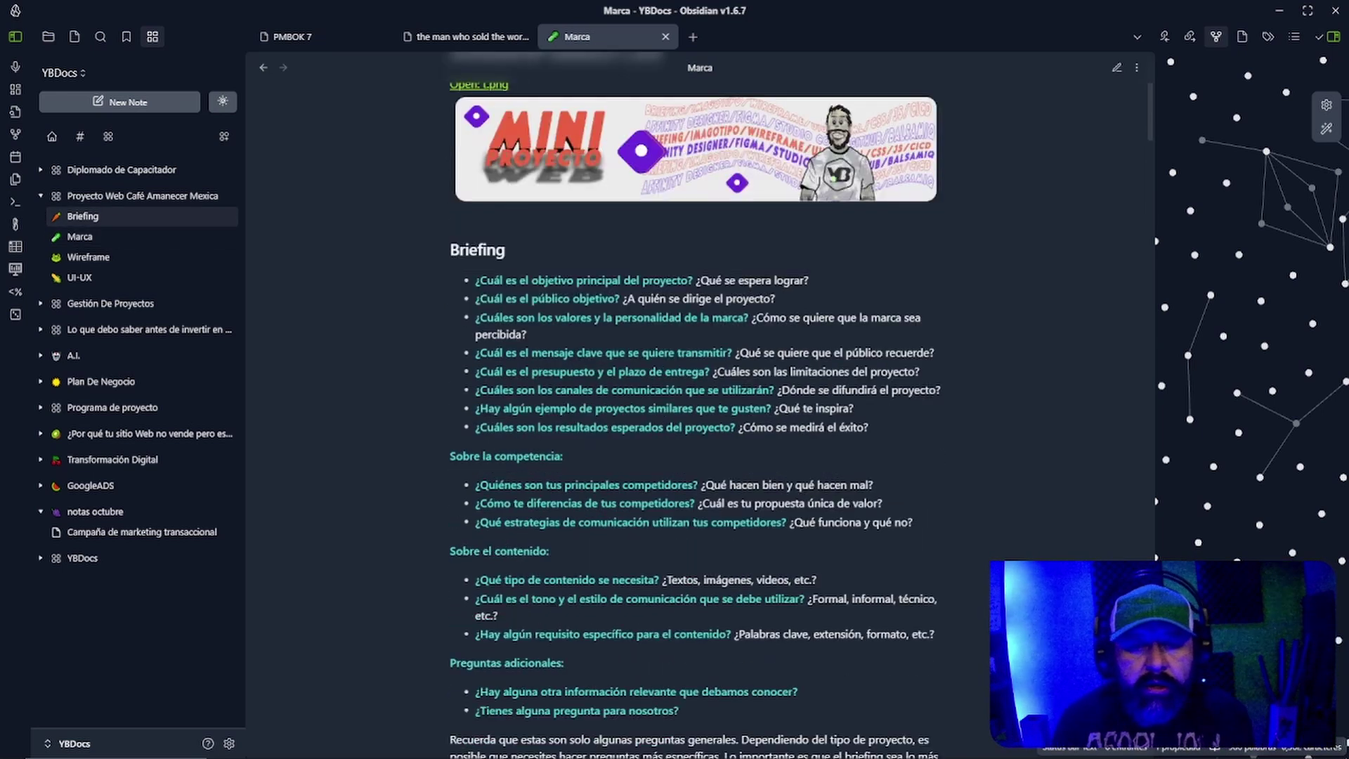
pyautogui.scroll(-3, 694, 405)
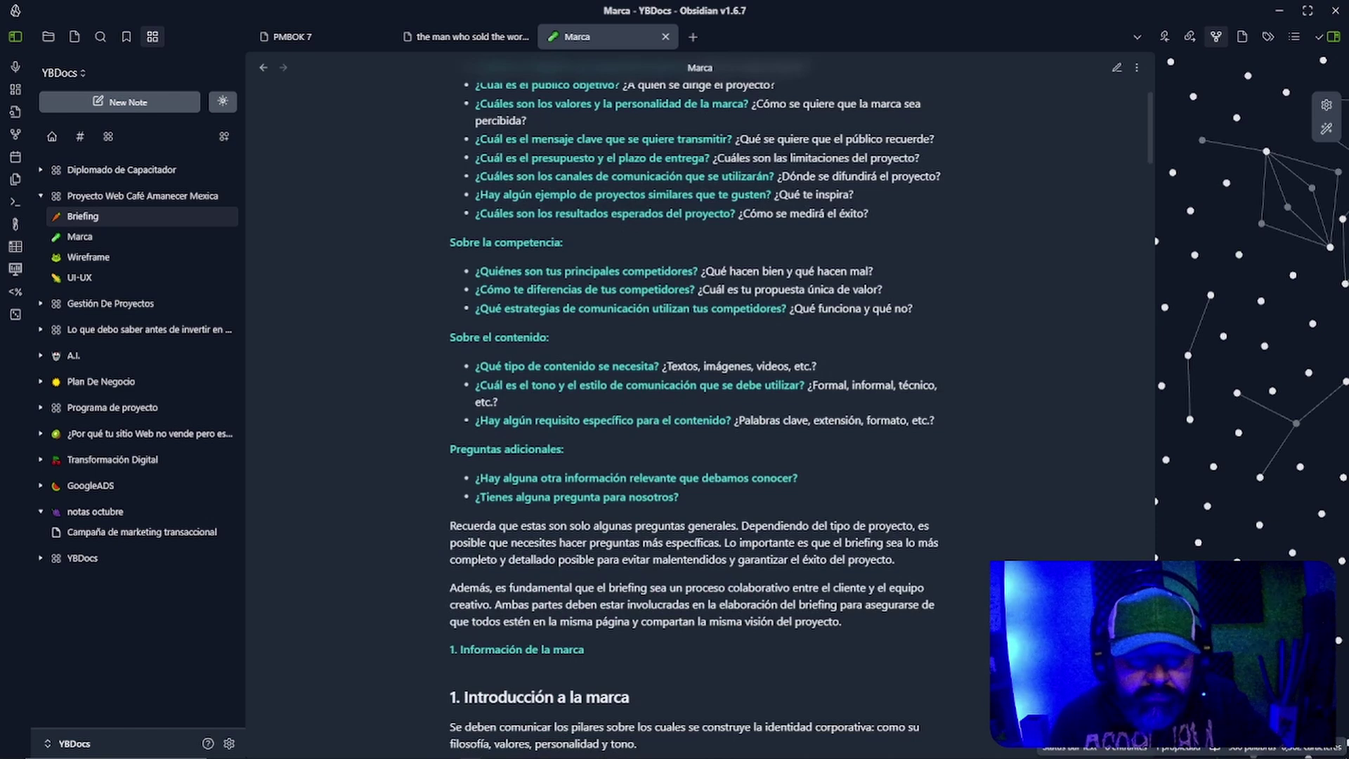
pyautogui.hotkey('ctrl', 'alt', 'Left')
pyautogui.scroll(-2, 694, 405)
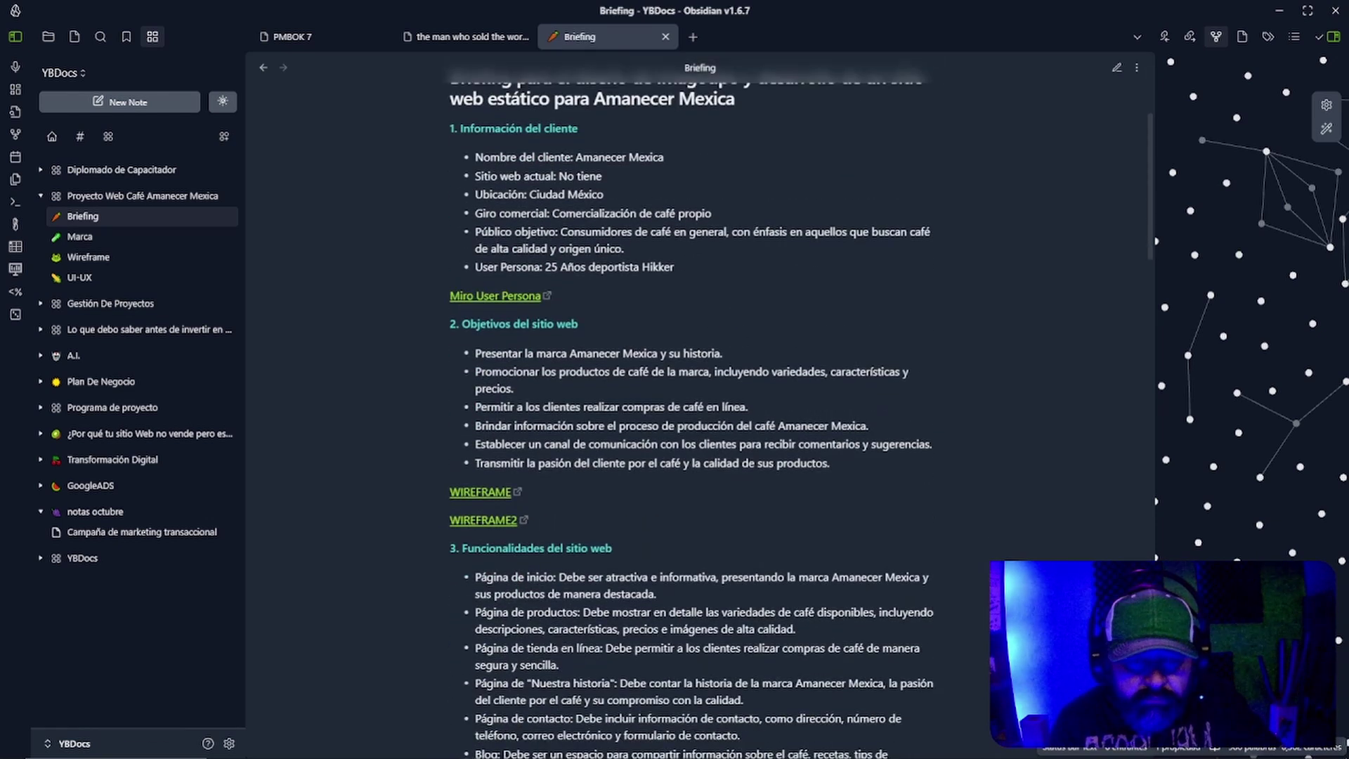
pyautogui.scroll(-4, 694, 404)
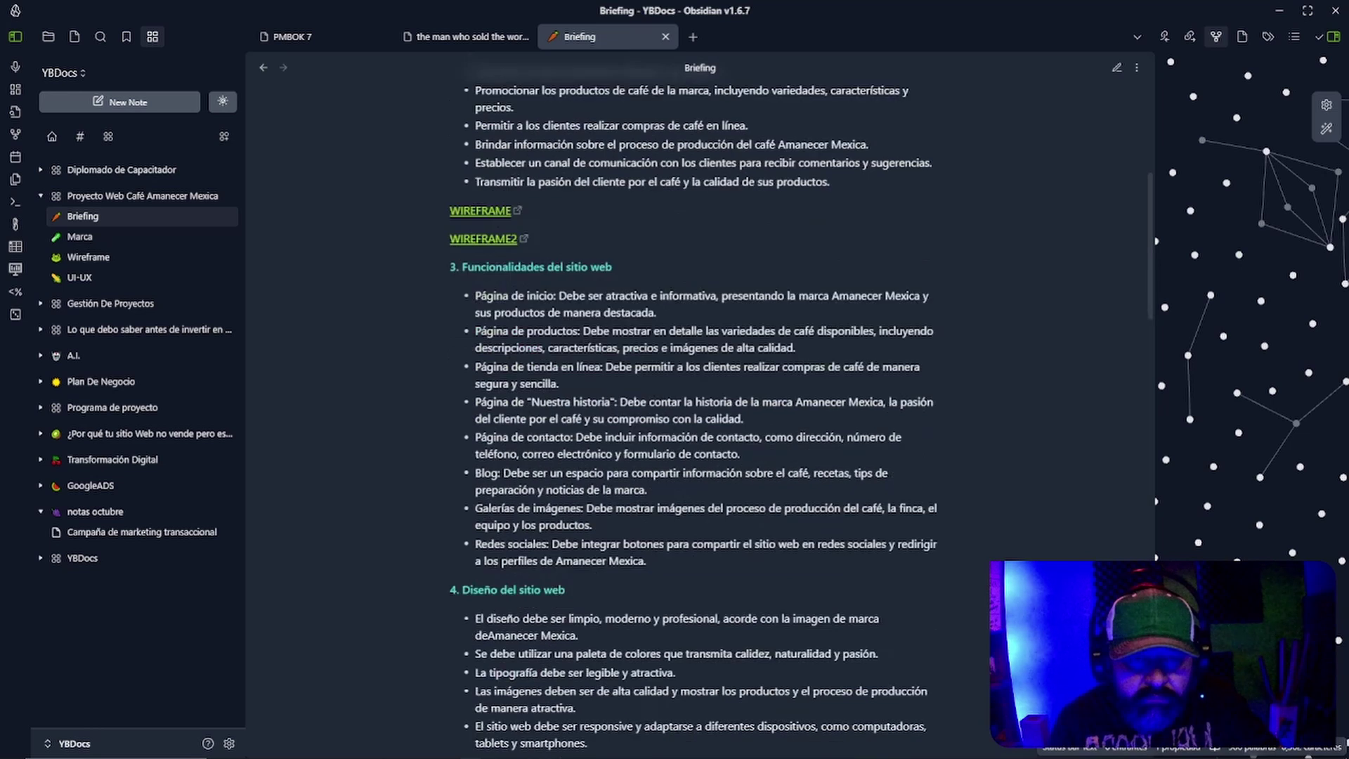
pyautogui.scroll(-5, 694, 405)
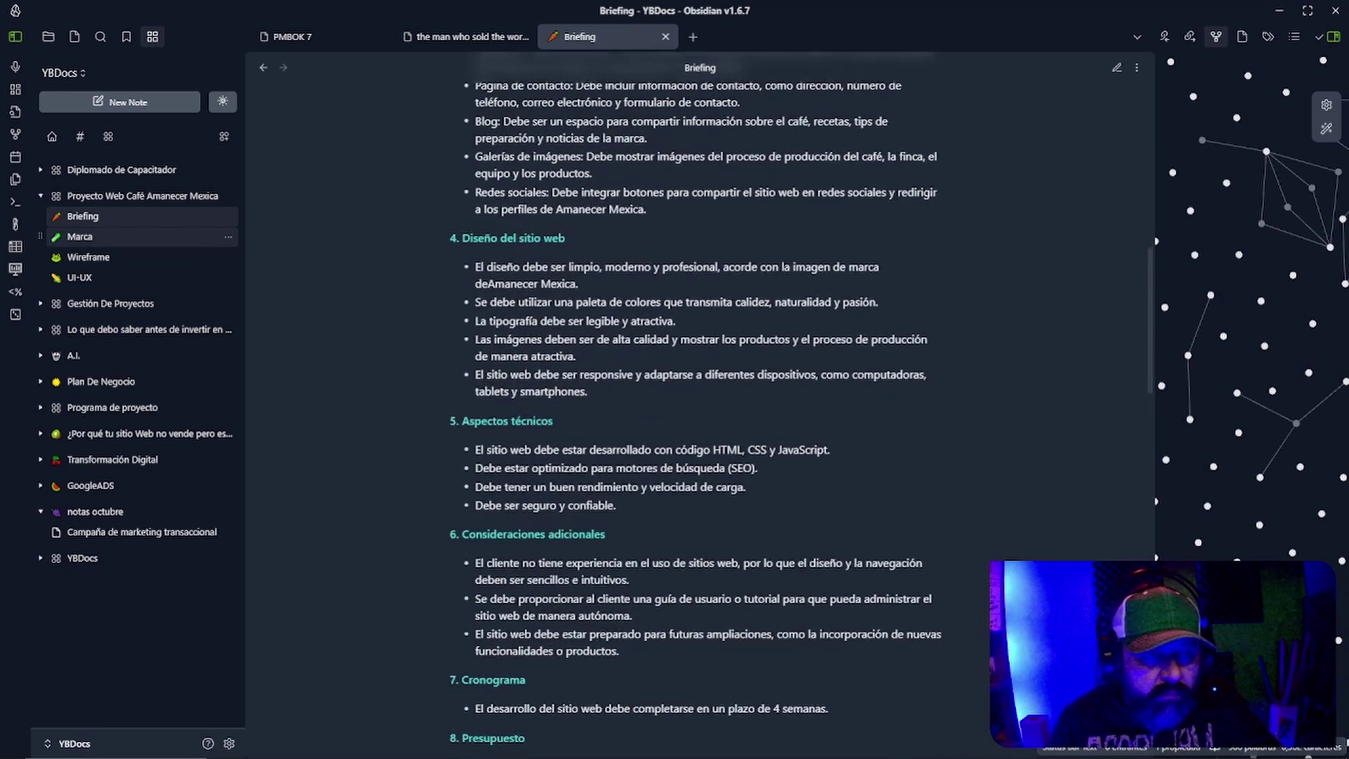
# Open the Marca note and review the brand introduction, the logo type guide, the sun sketch and the Piedra del Sol reference image.
pyautogui.click(80, 236)
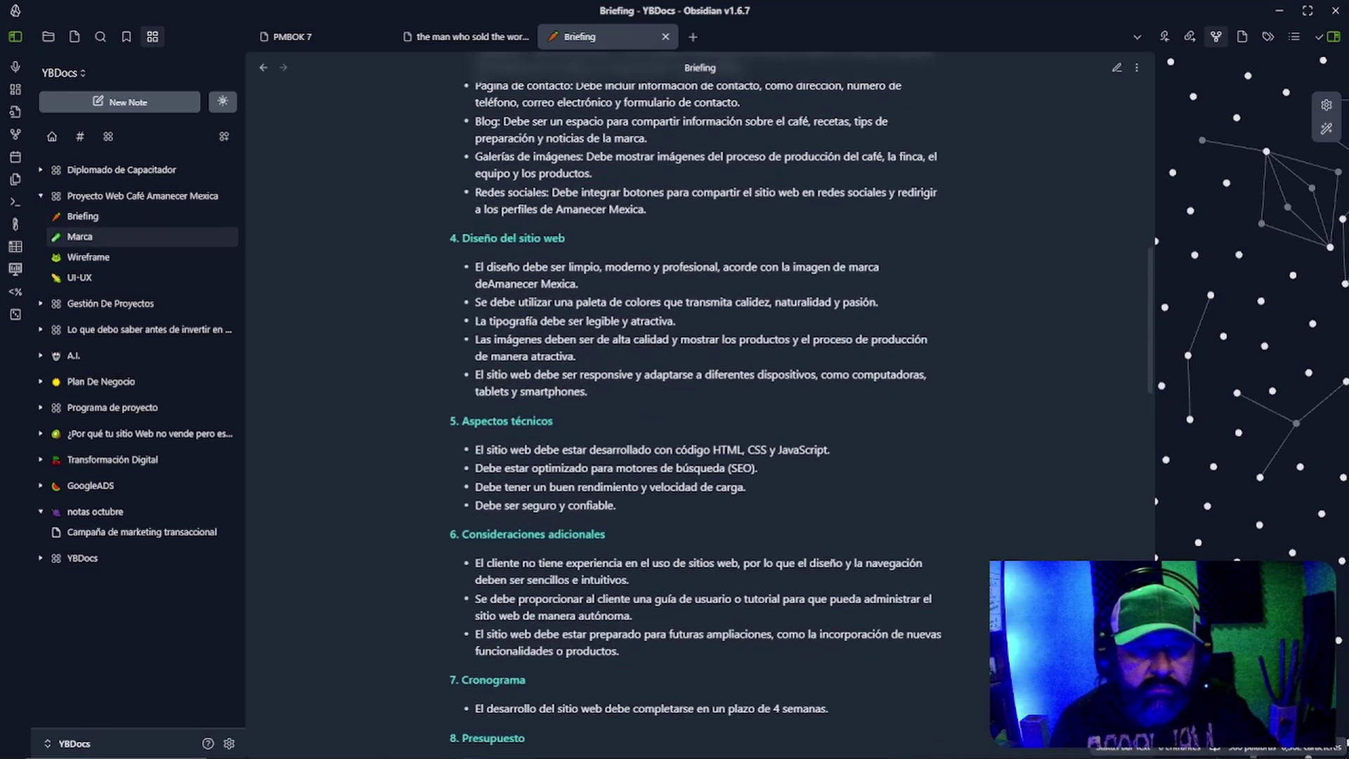
pyautogui.scroll(-8, 694, 405)
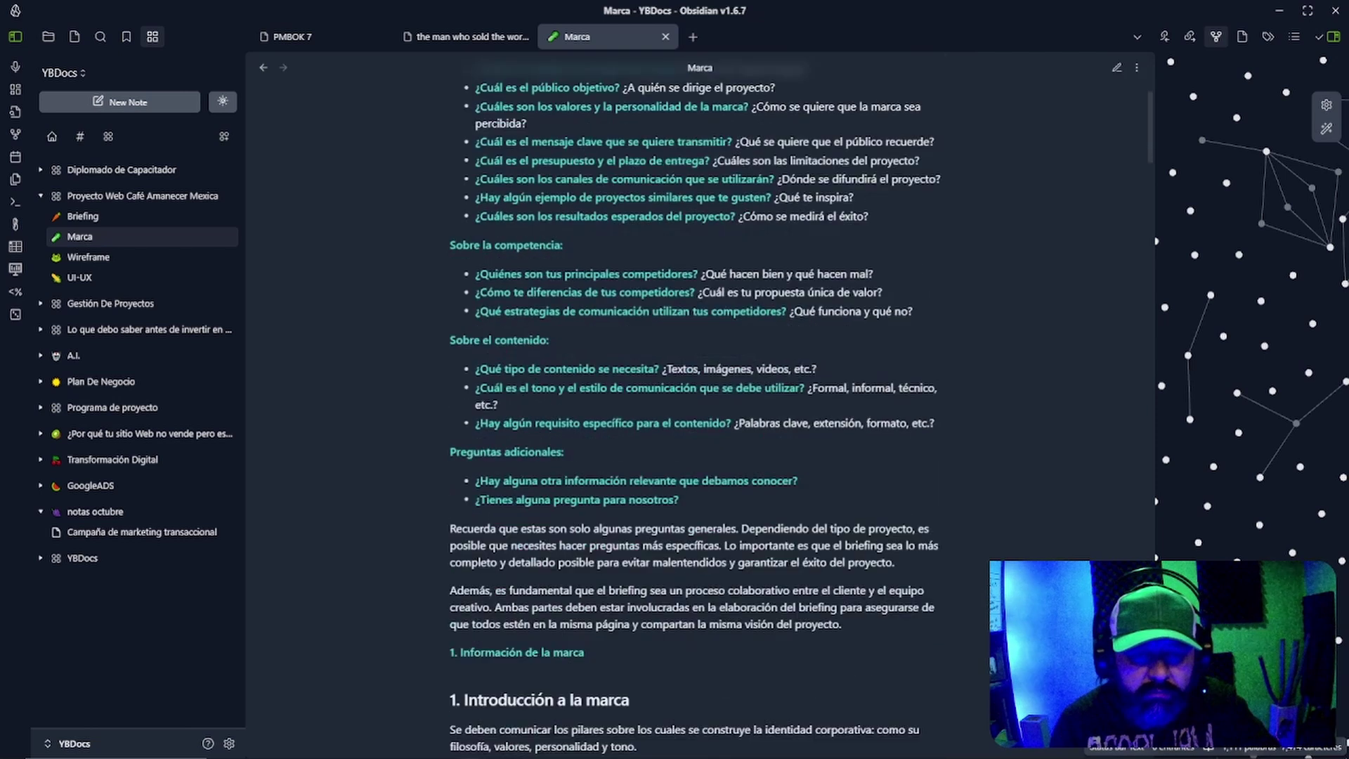
pyautogui.scroll(-2, 694, 405)
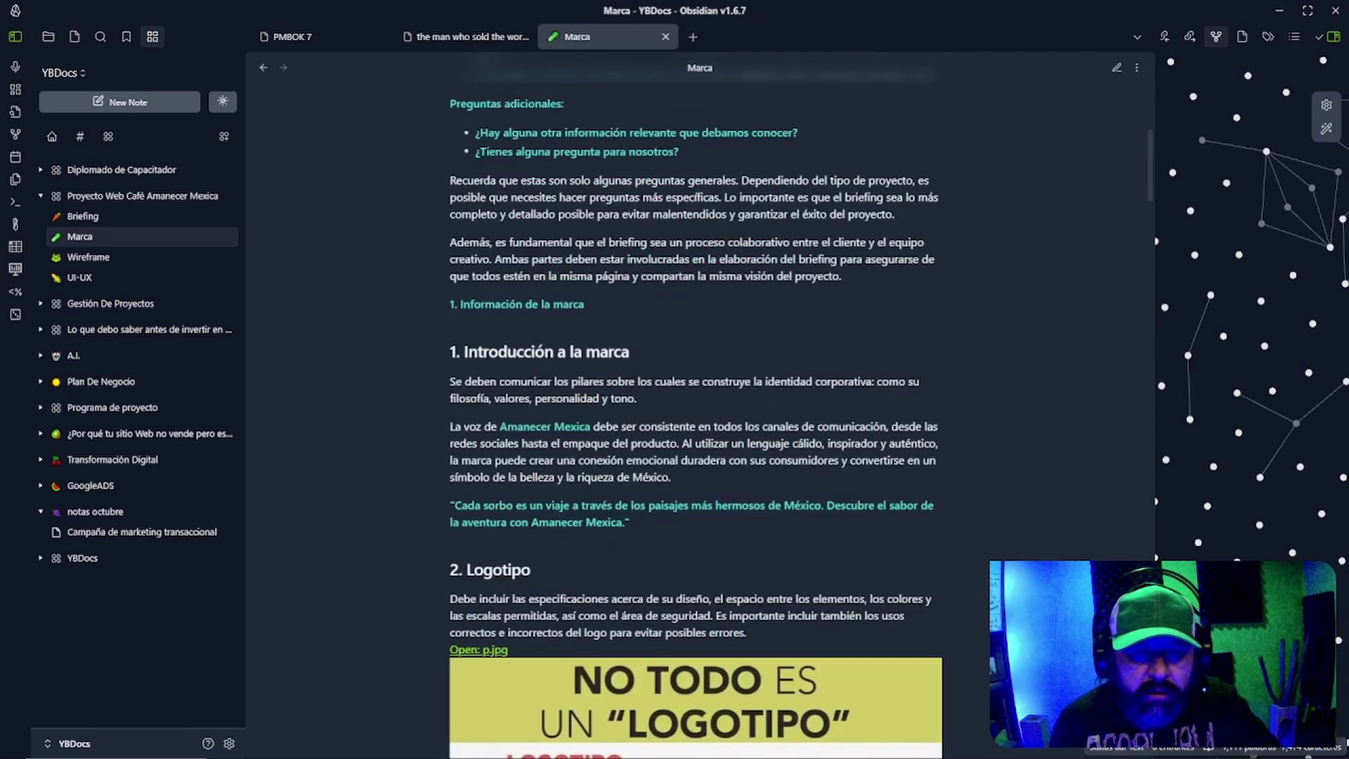
pyautogui.scroll(-1, 694, 404)
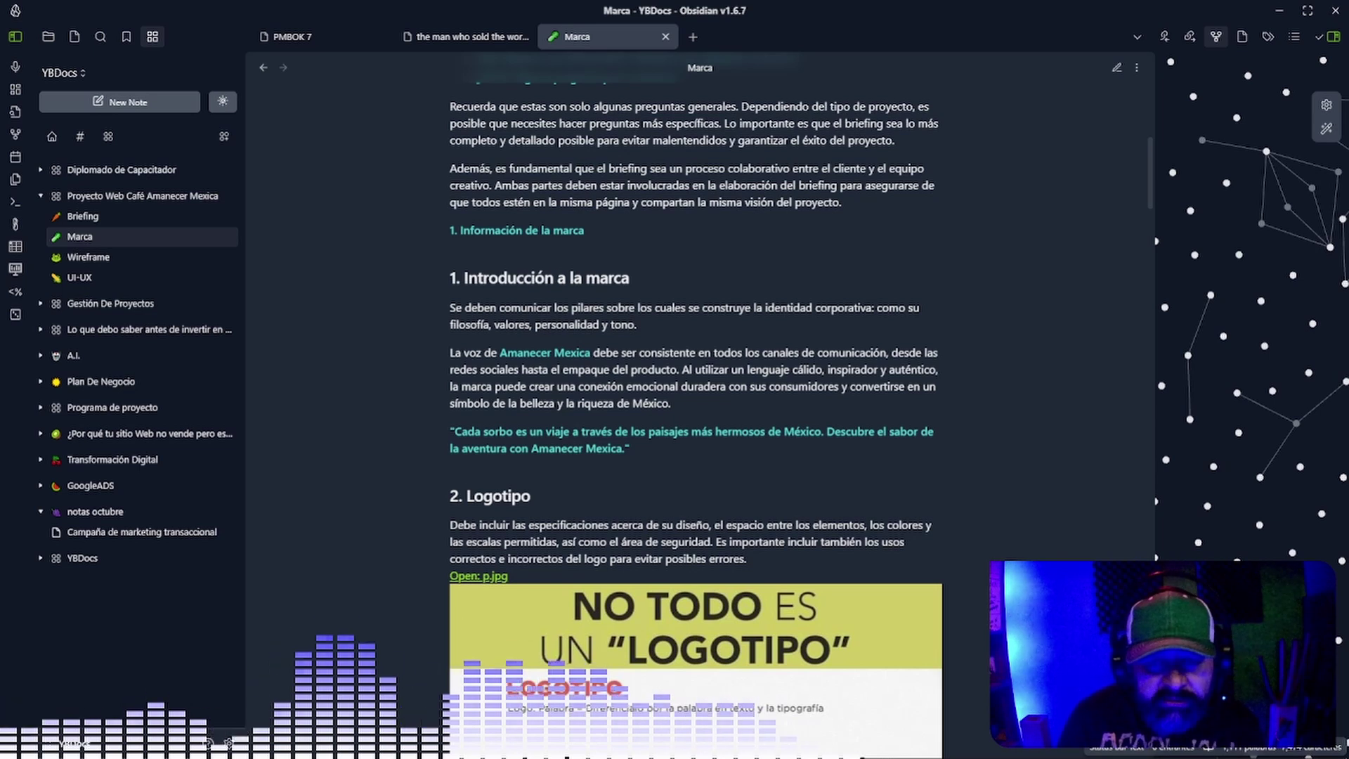
pyautogui.scroll(-1, 695, 393)
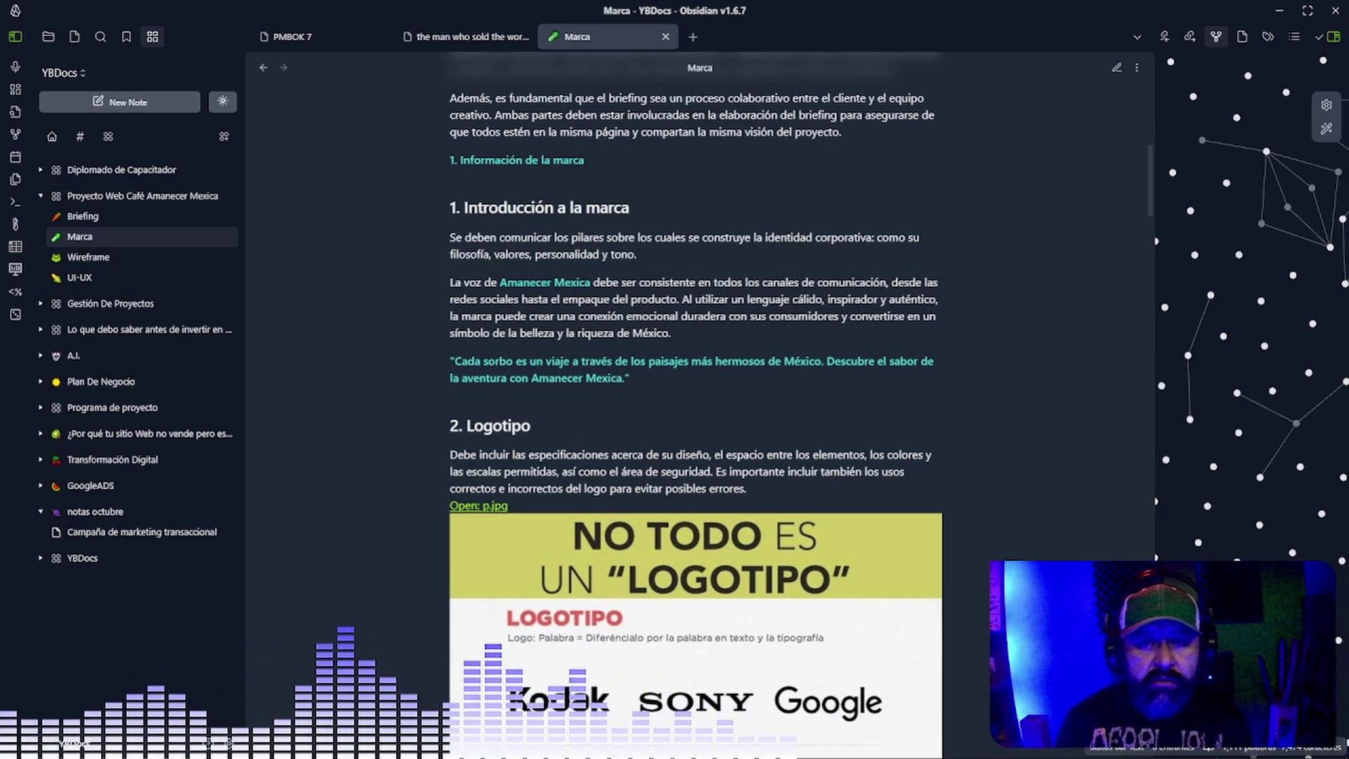
pyautogui.scroll(3, 696, 393)
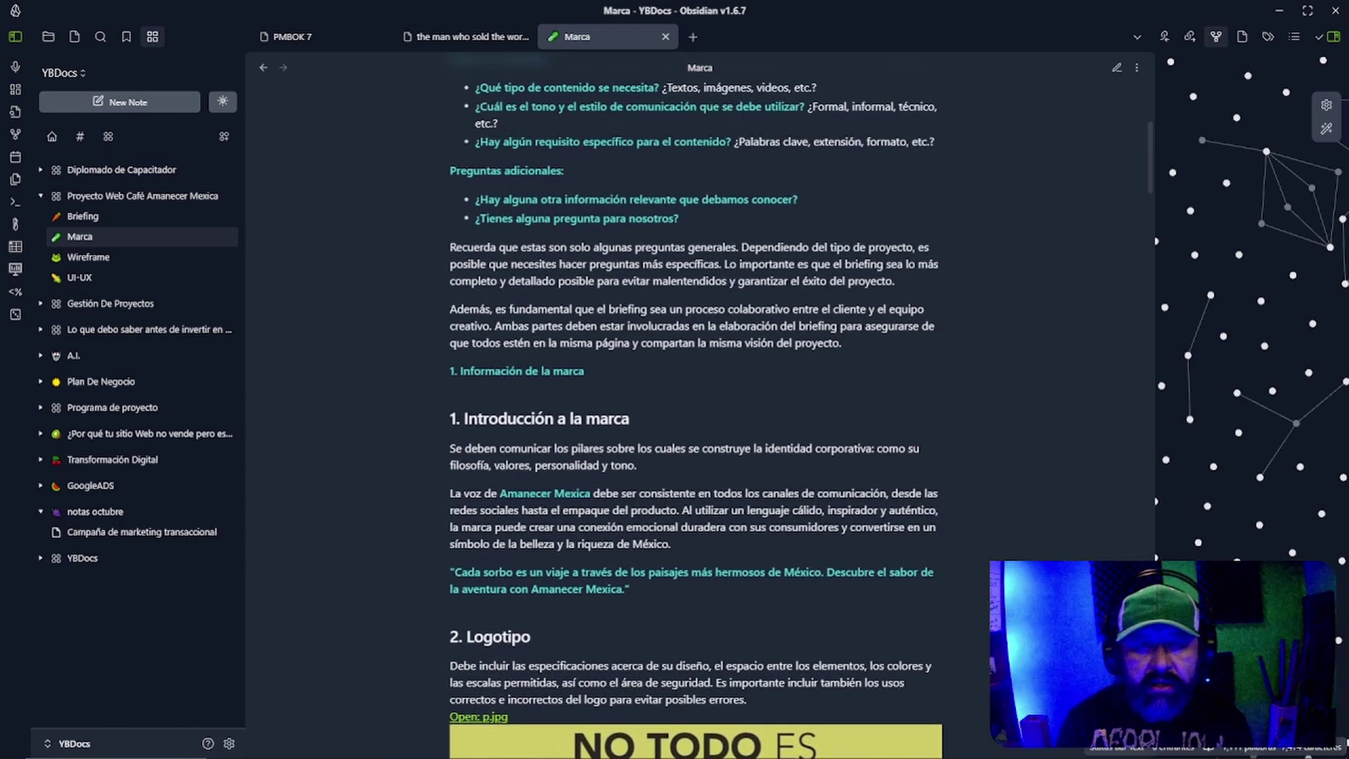
pyautogui.scroll(-10, 696, 394)
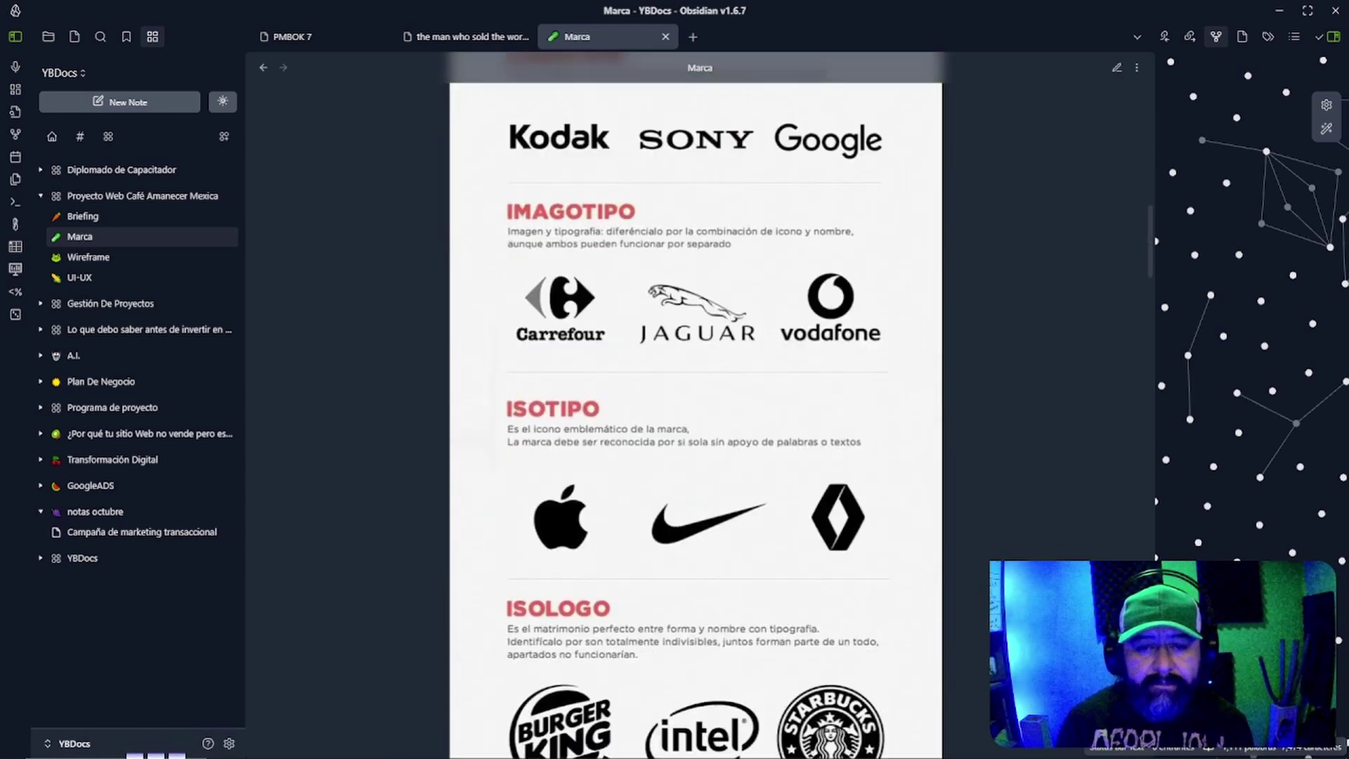
pyautogui.scroll(-15, 696, 394)
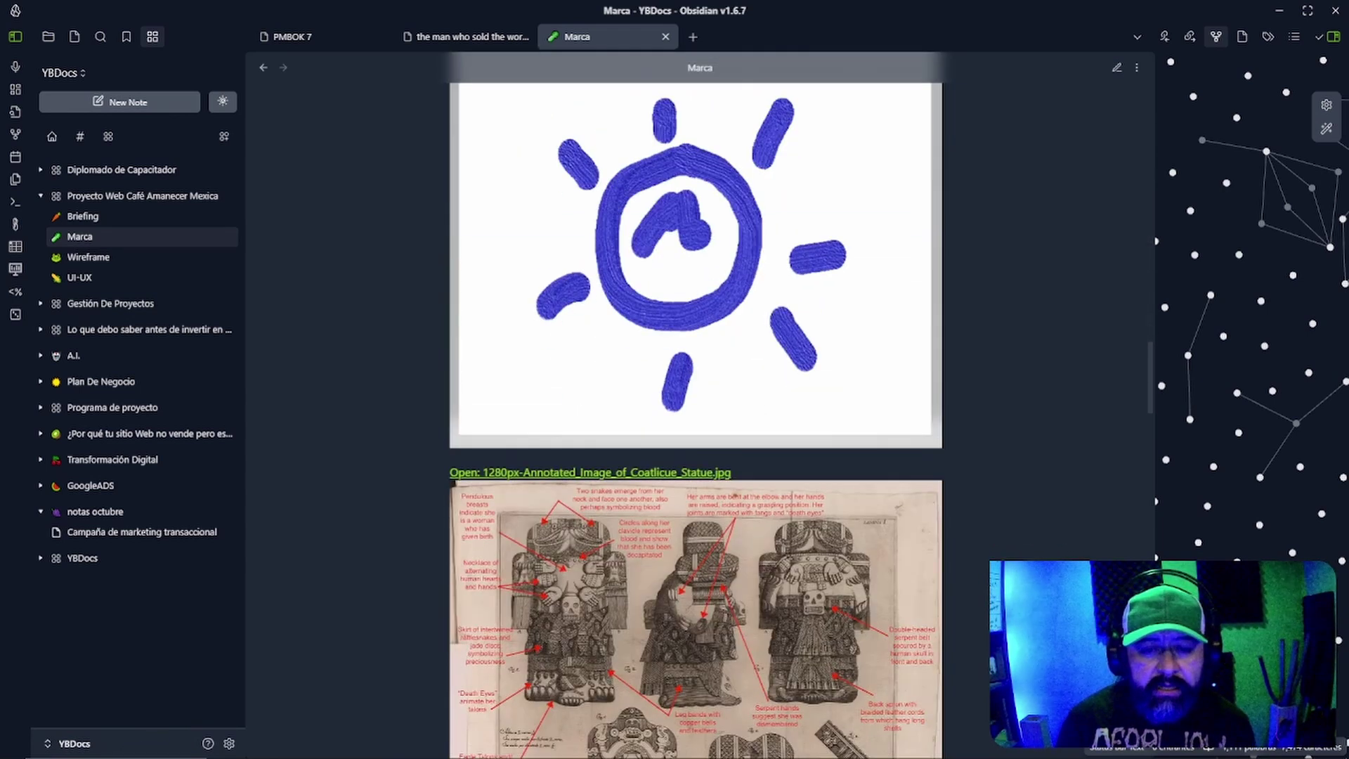
pyautogui.scroll(-12, 696, 393)
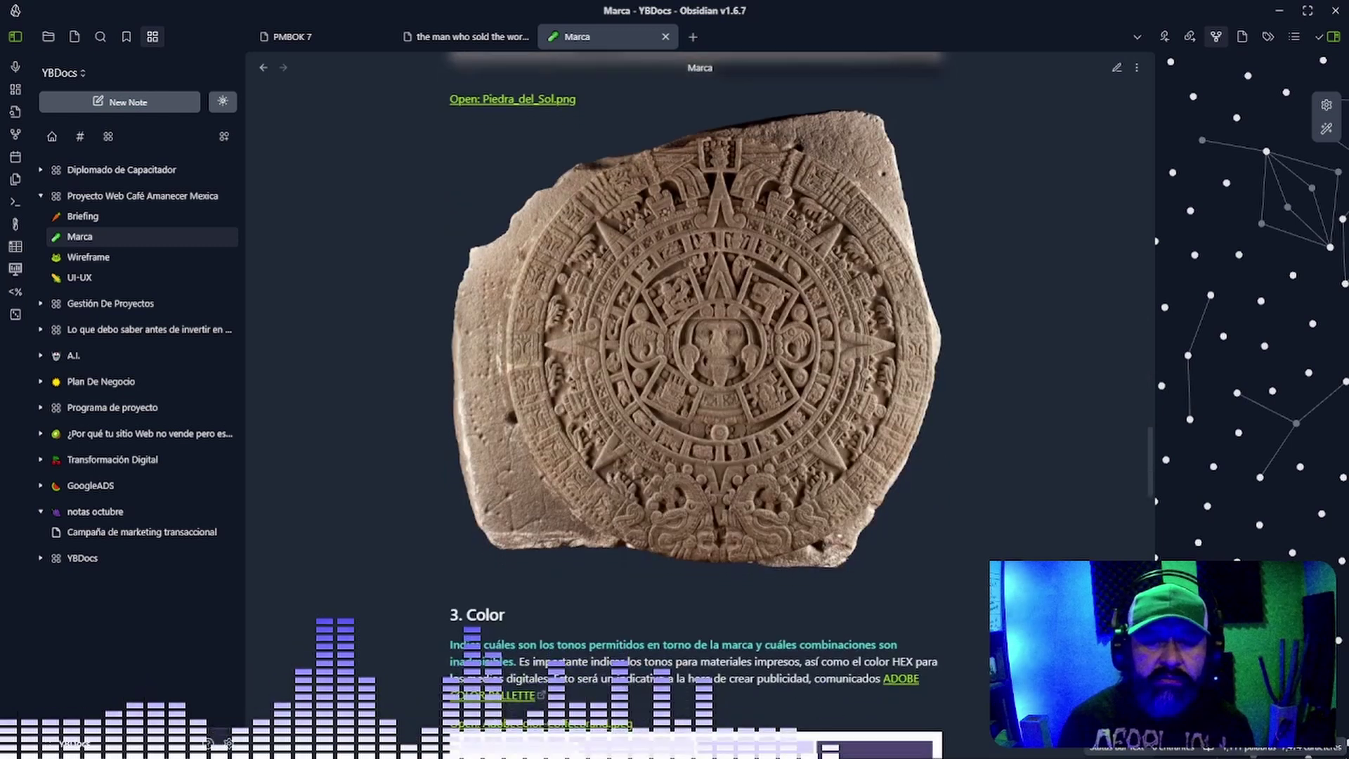
pyautogui.scroll(-1, 696, 317)
pyautogui.scroll(2, 695, 316)
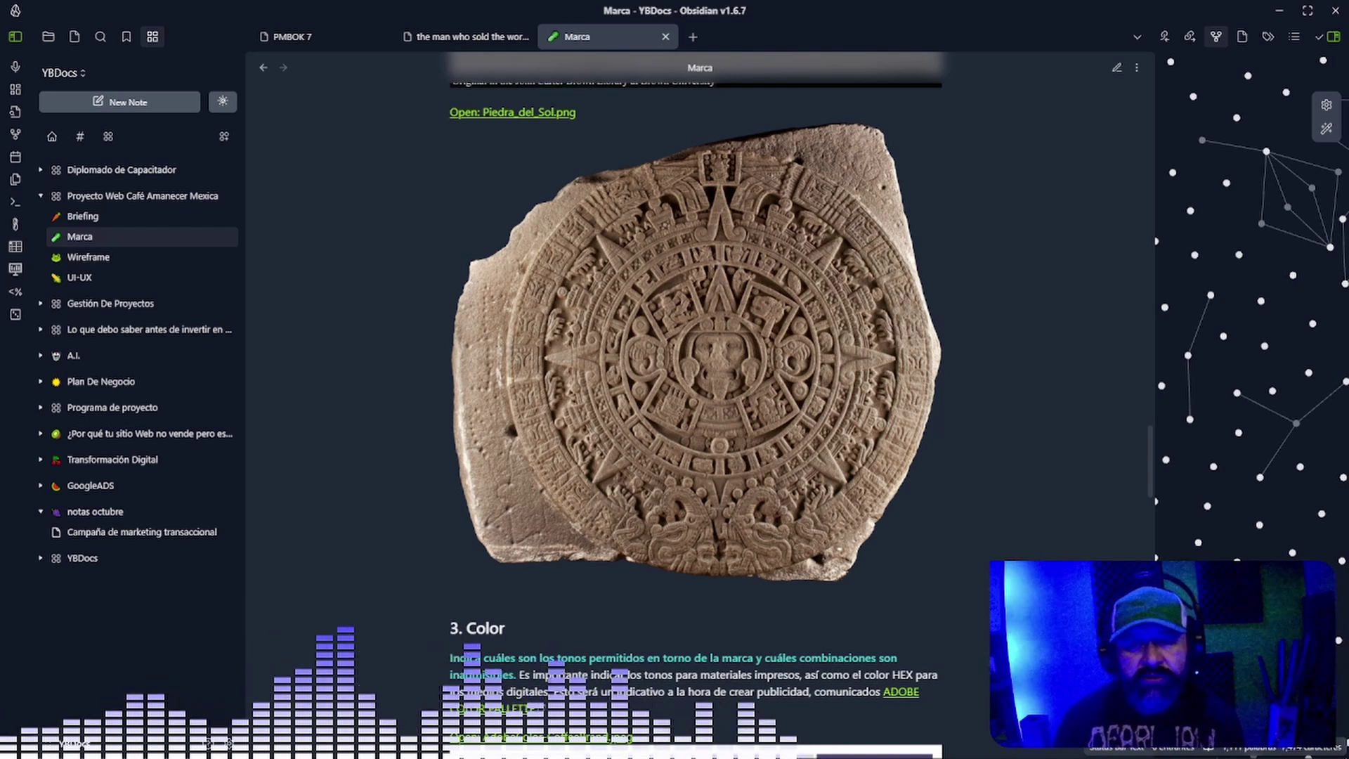
# Examine the Color section of the Marca note and the hex codes in the AdobeColor-CoffeeBrand palette.
pyautogui.scroll(-2, 696, 393)
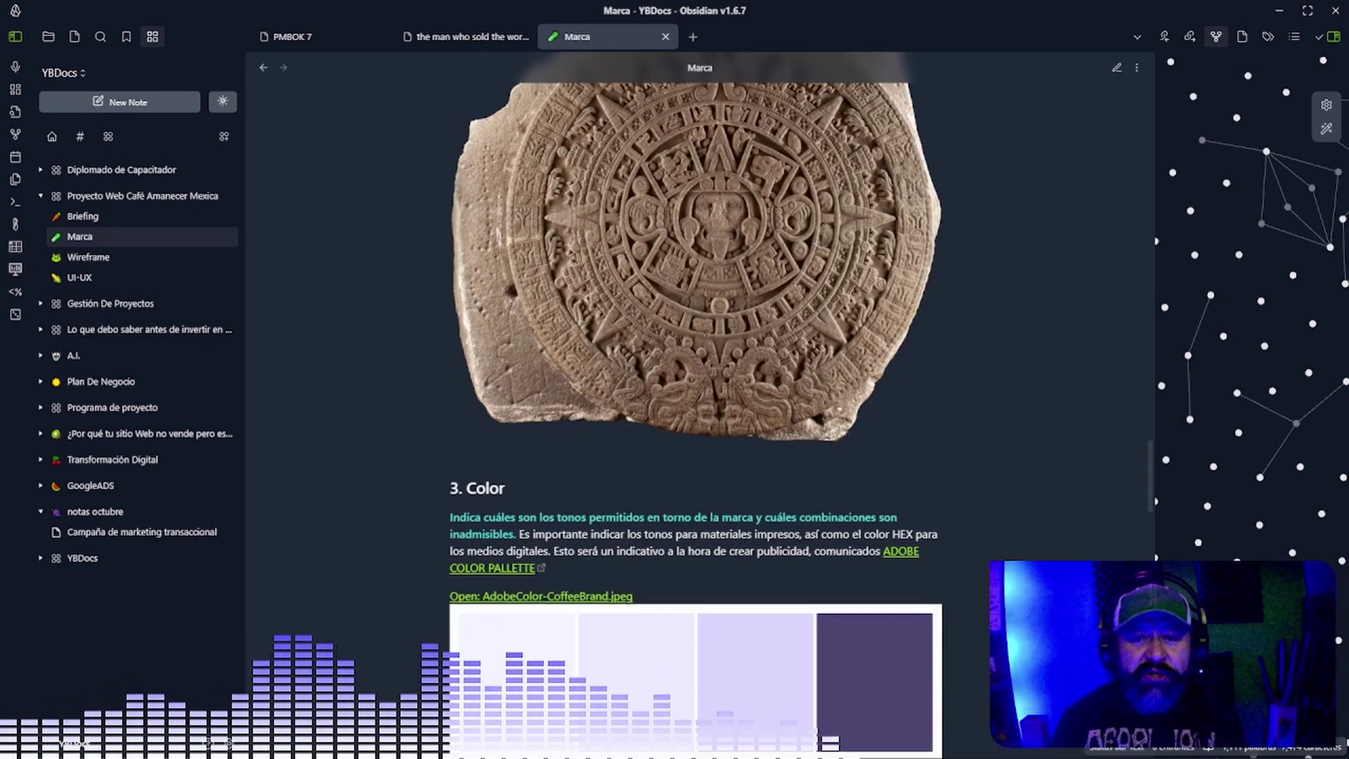
pyautogui.scroll(-4, 696, 401)
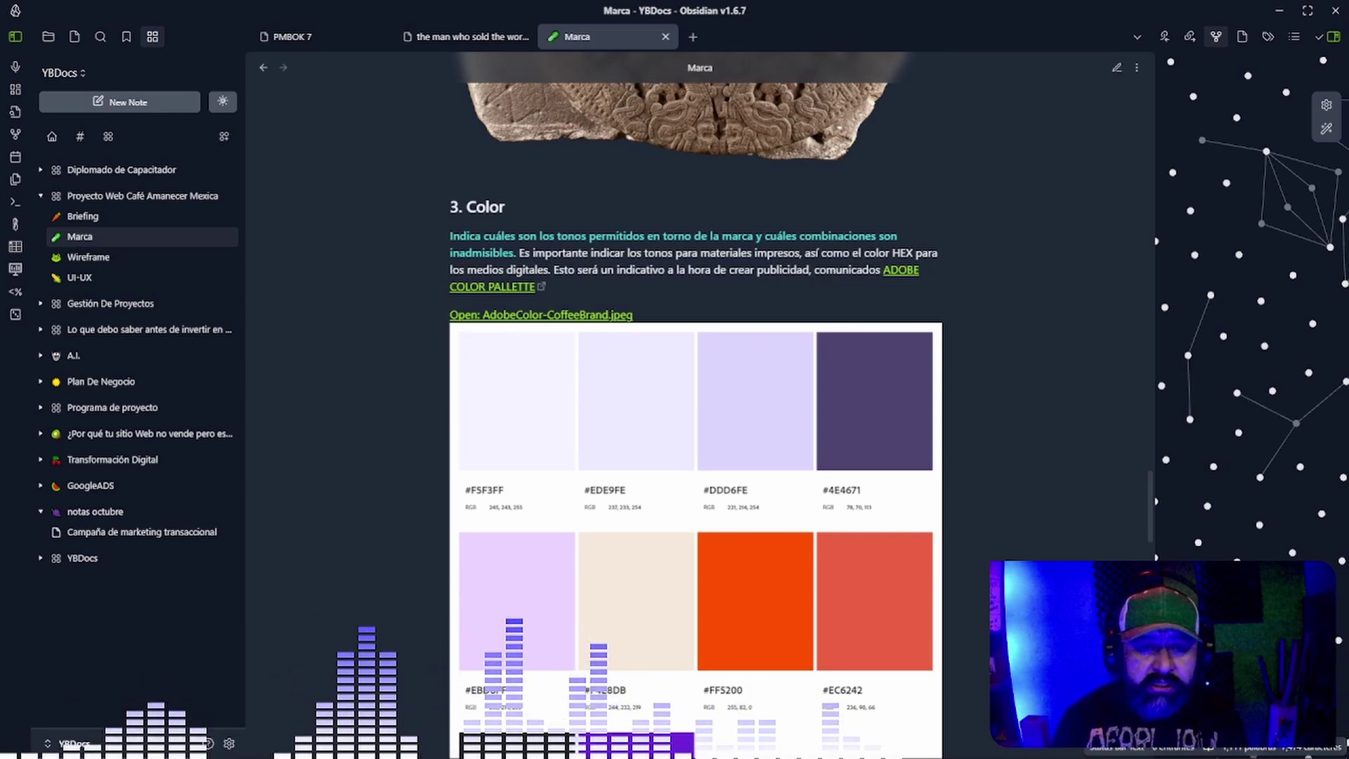
pyautogui.scroll(-1, 695, 393)
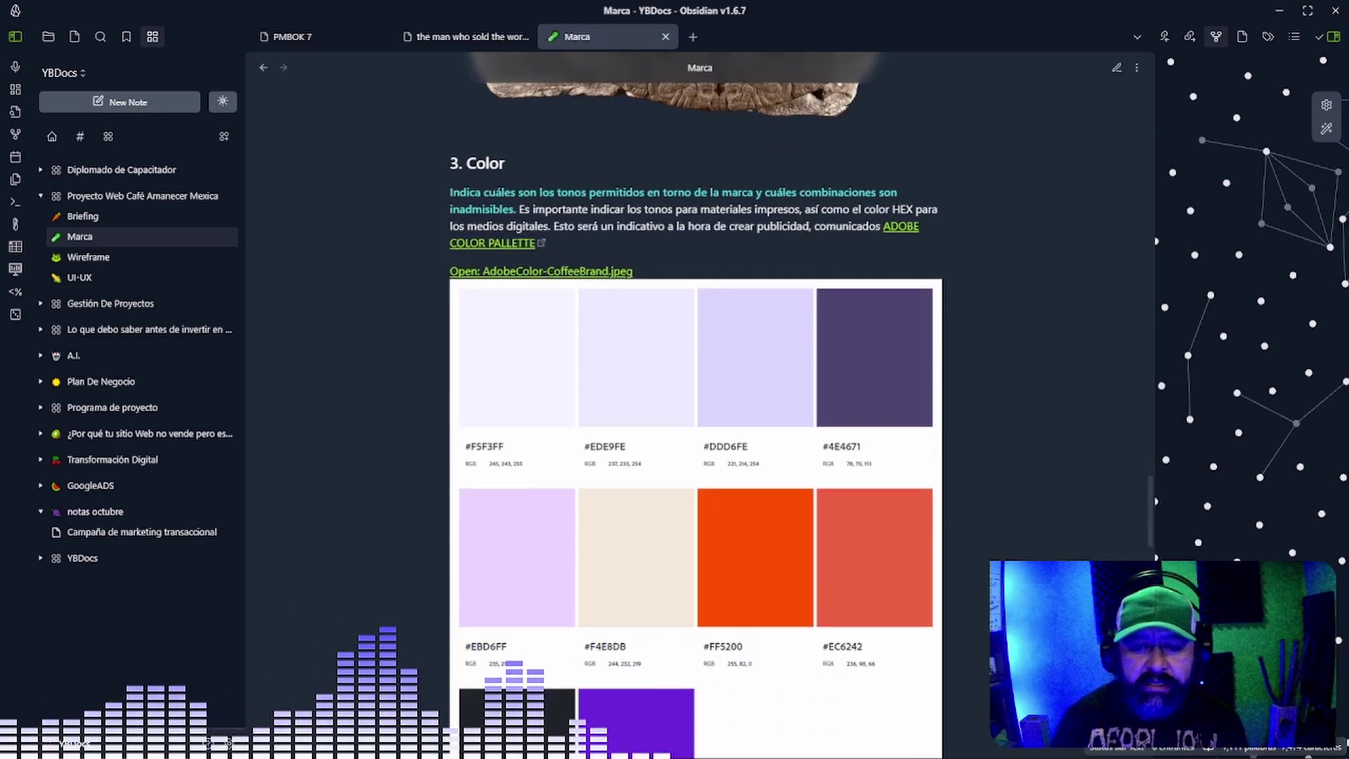
pyautogui.scroll(-3, 695, 394)
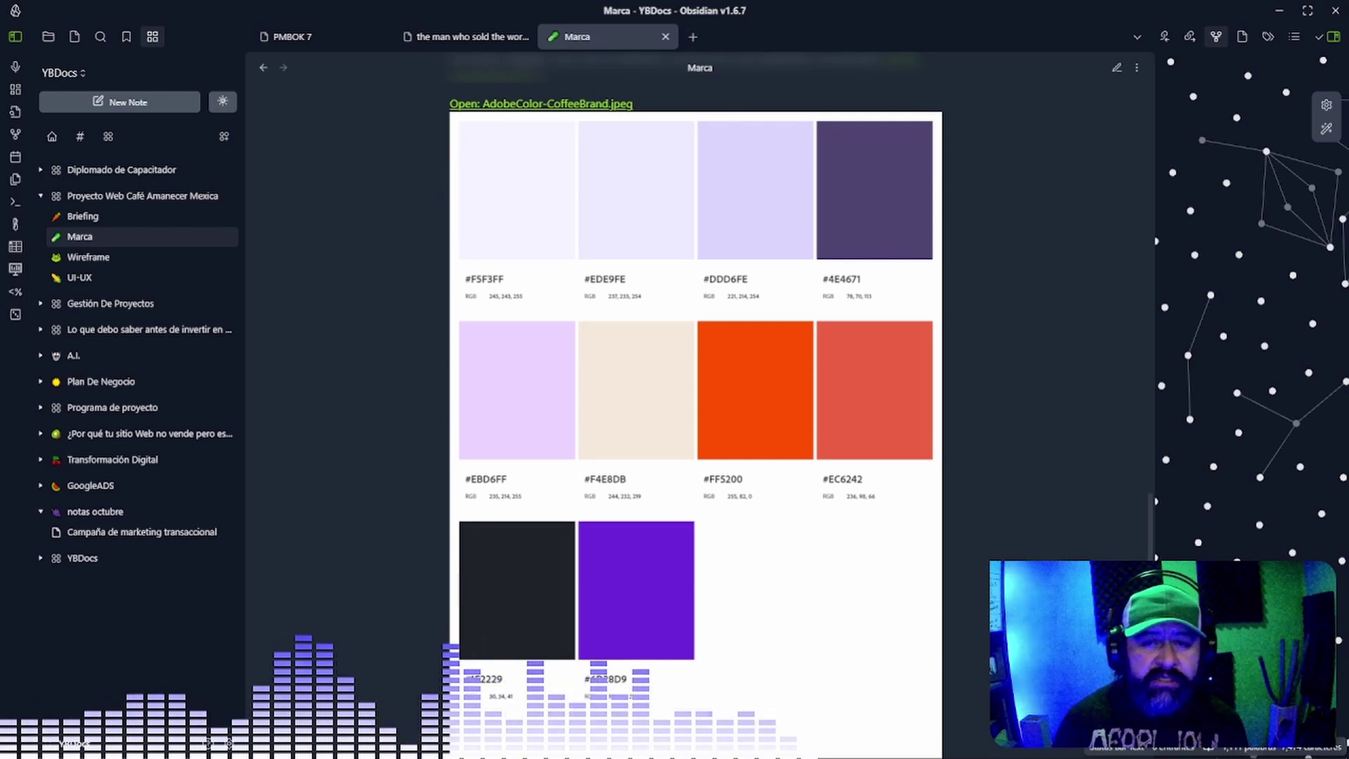
pyautogui.scroll(-1, 696, 393)
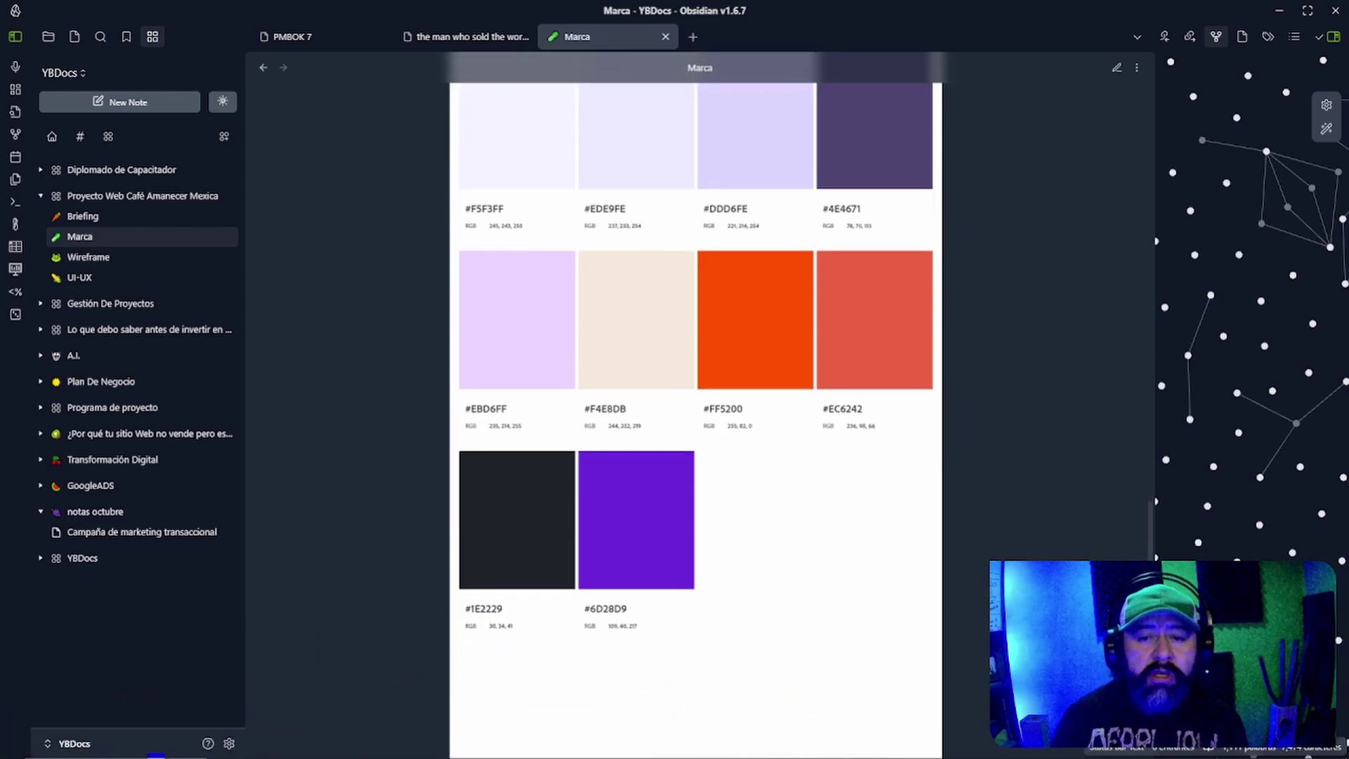
pyautogui.scroll(-5, 695, 393)
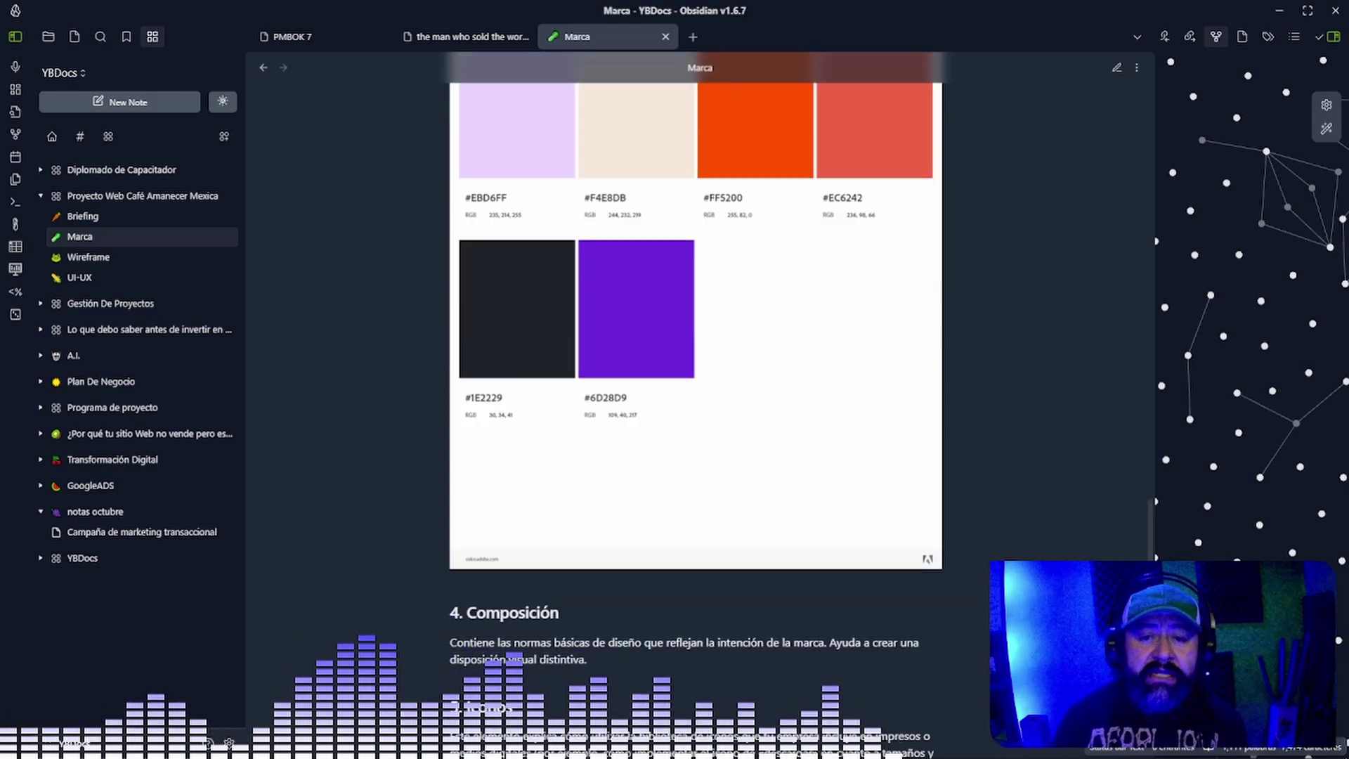
# Return to Affinity Designer and fully ungroup the logo copy on the purple background into separate curves.
pyautogui.scroll(-2, 696, 393)
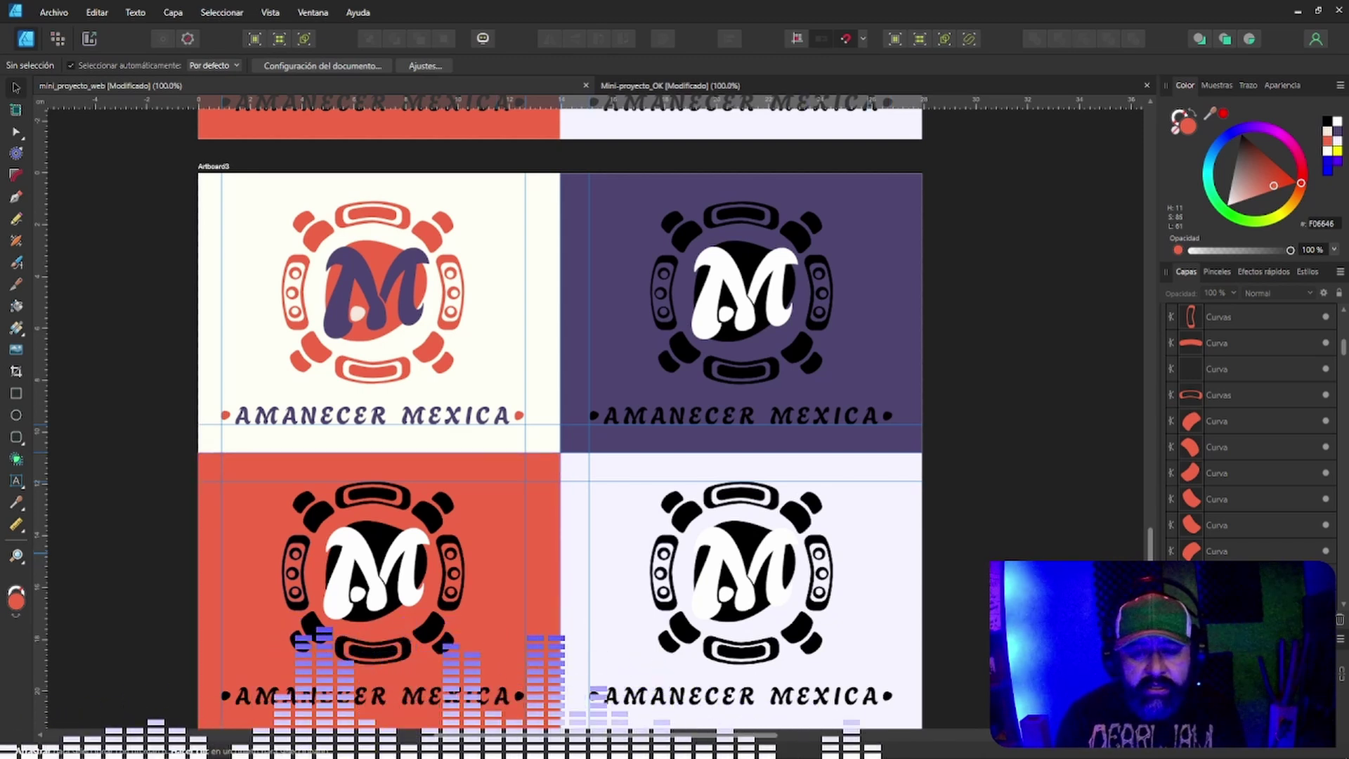
pyautogui.scroll(-1, 478, 412)
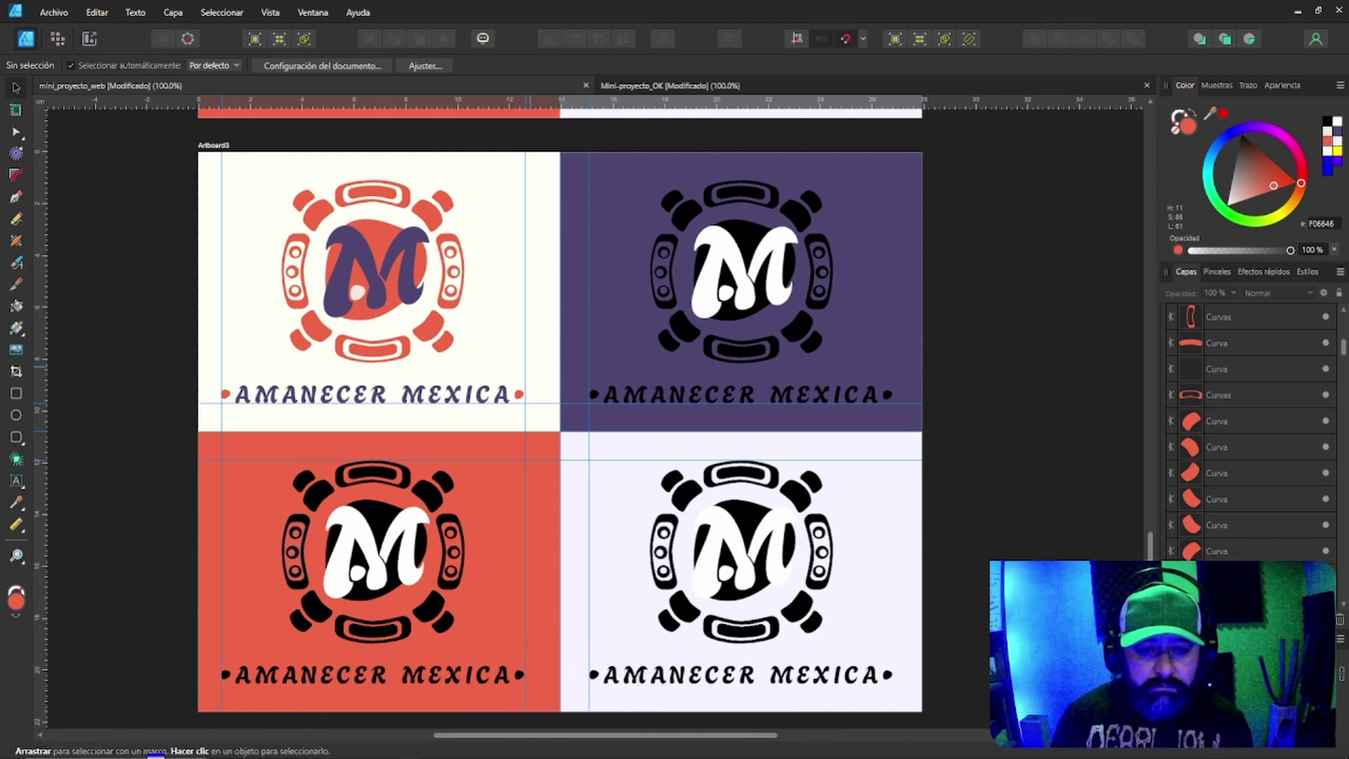
pyautogui.click(689, 214)
pyautogui.rightClick(688, 214)
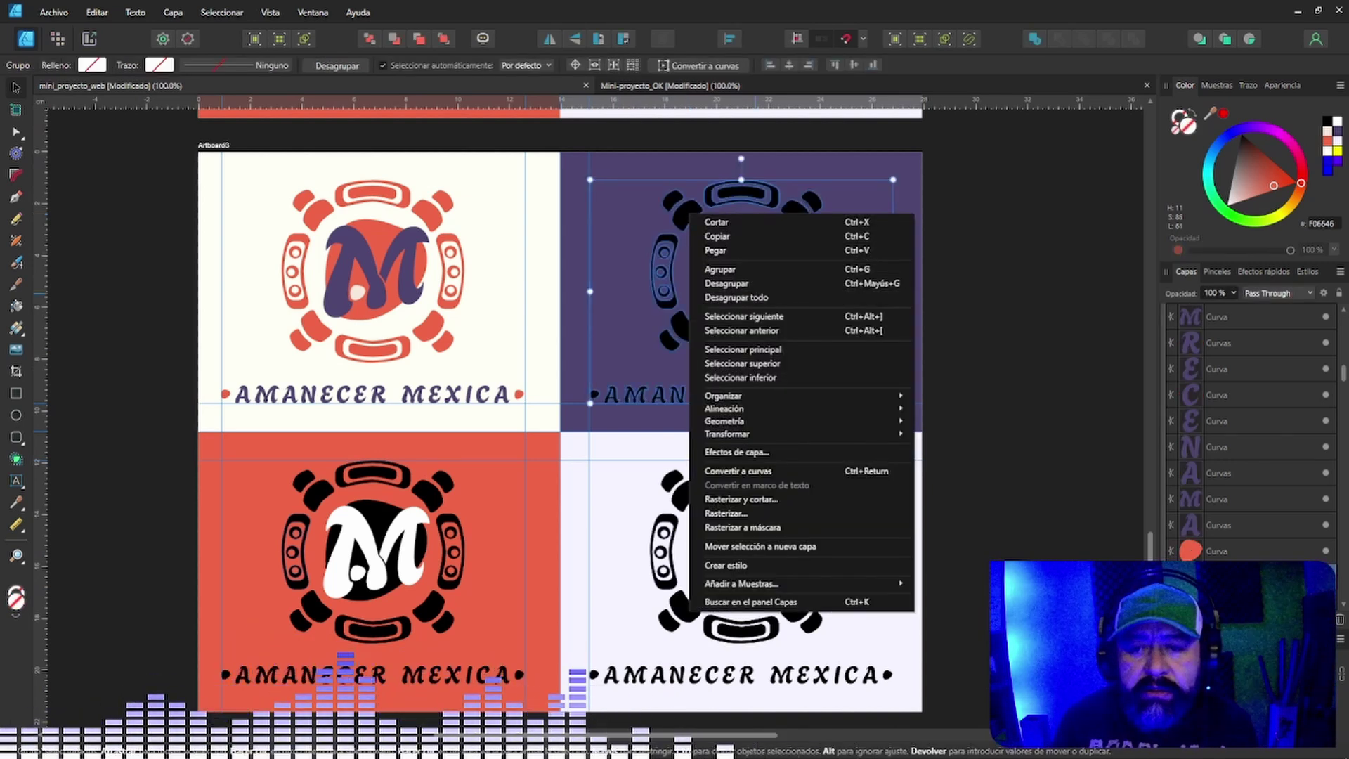
pyautogui.click(736, 297)
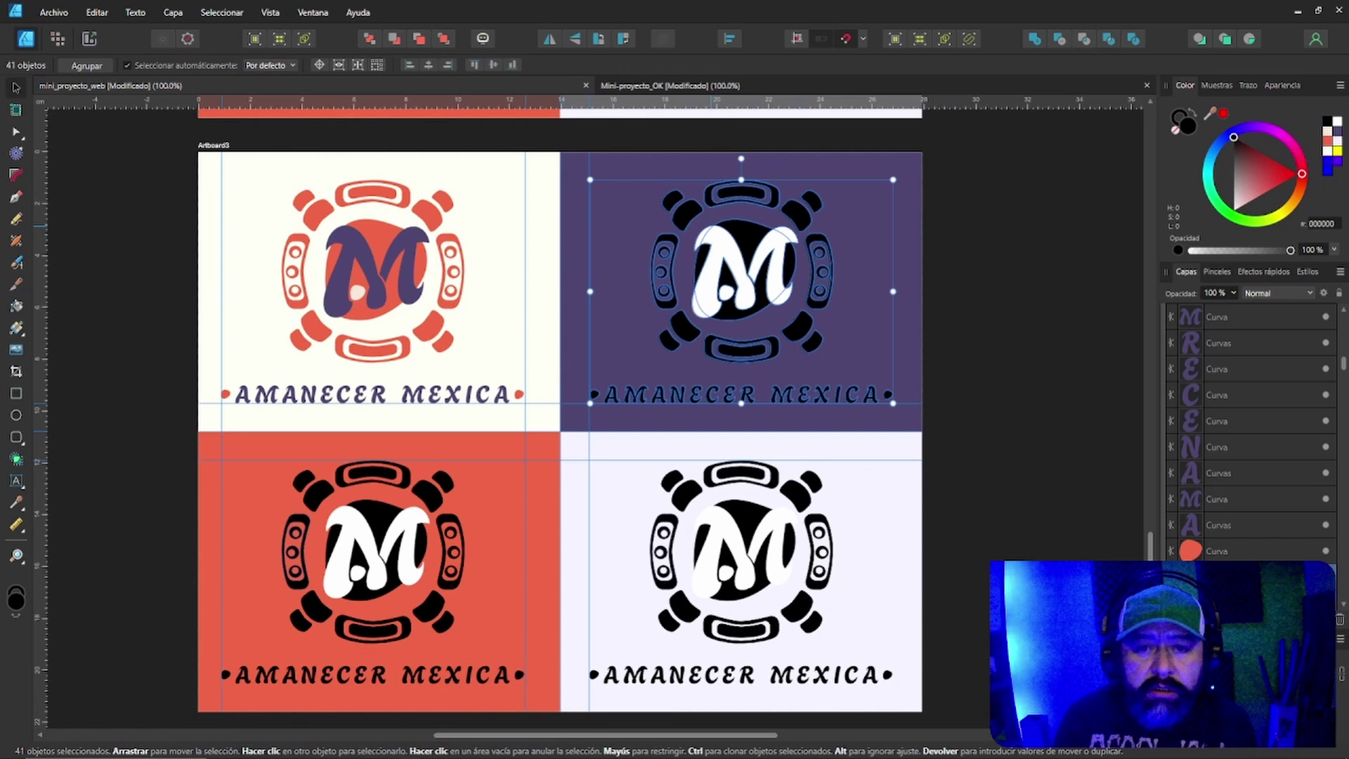
# Fill the outer and inner upper-left ring pieces of the logo on the purple background with coral F06646.
pyautogui.click(671, 200)
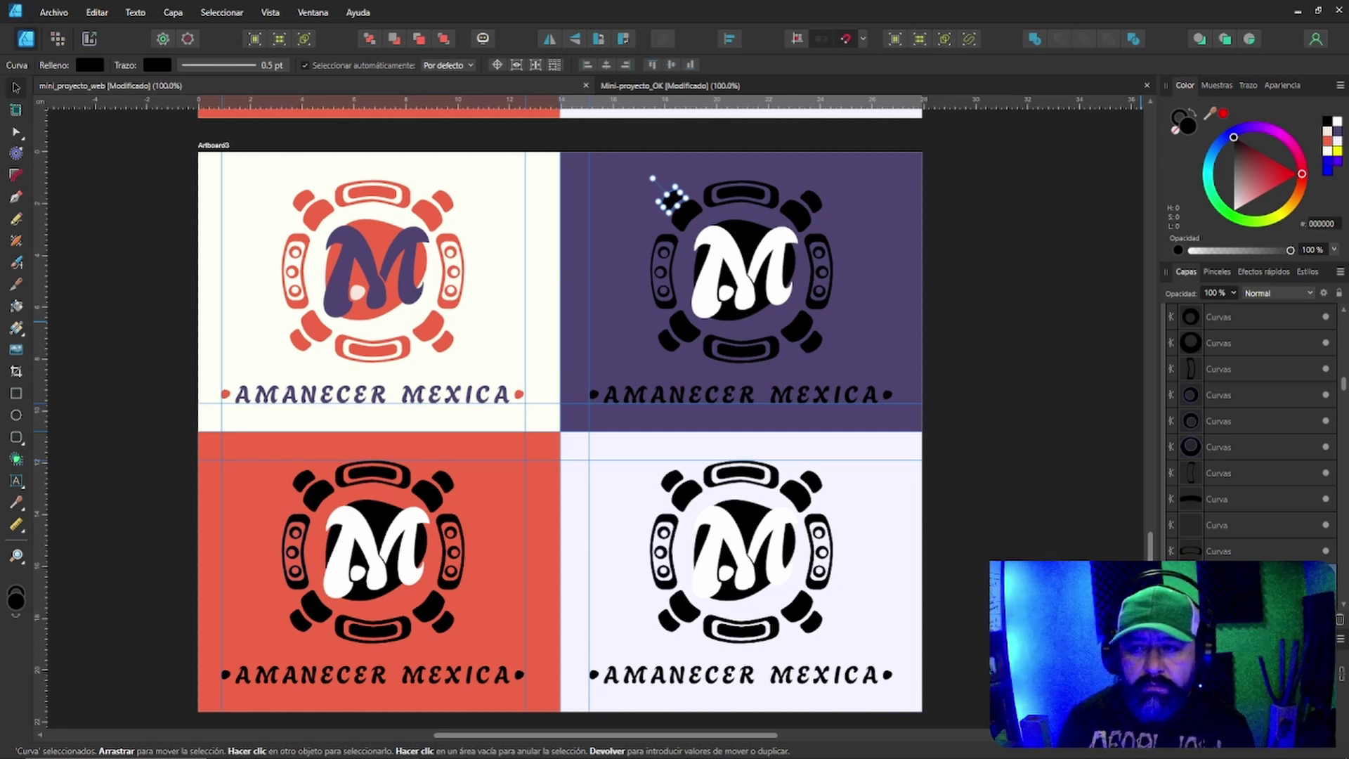
pyautogui.click(1326, 140)
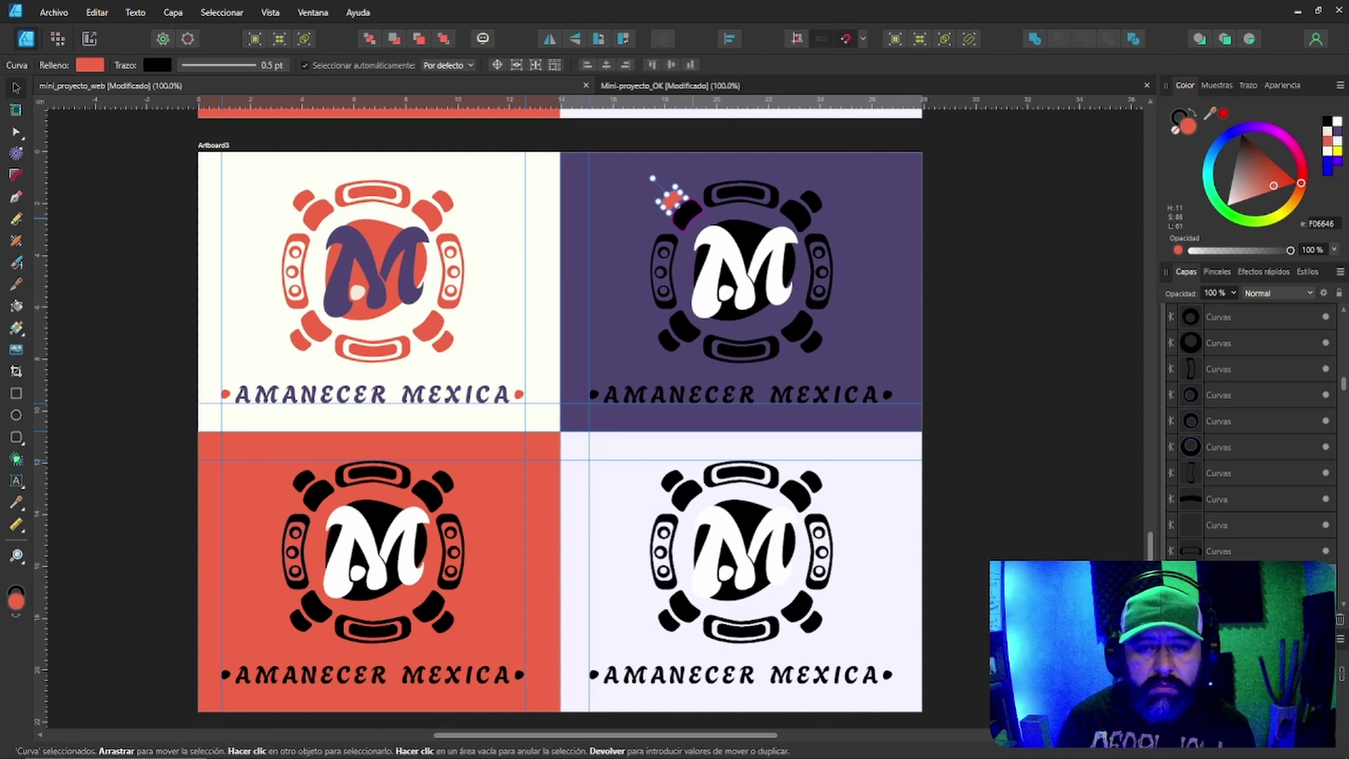
pyautogui.click(687, 212)
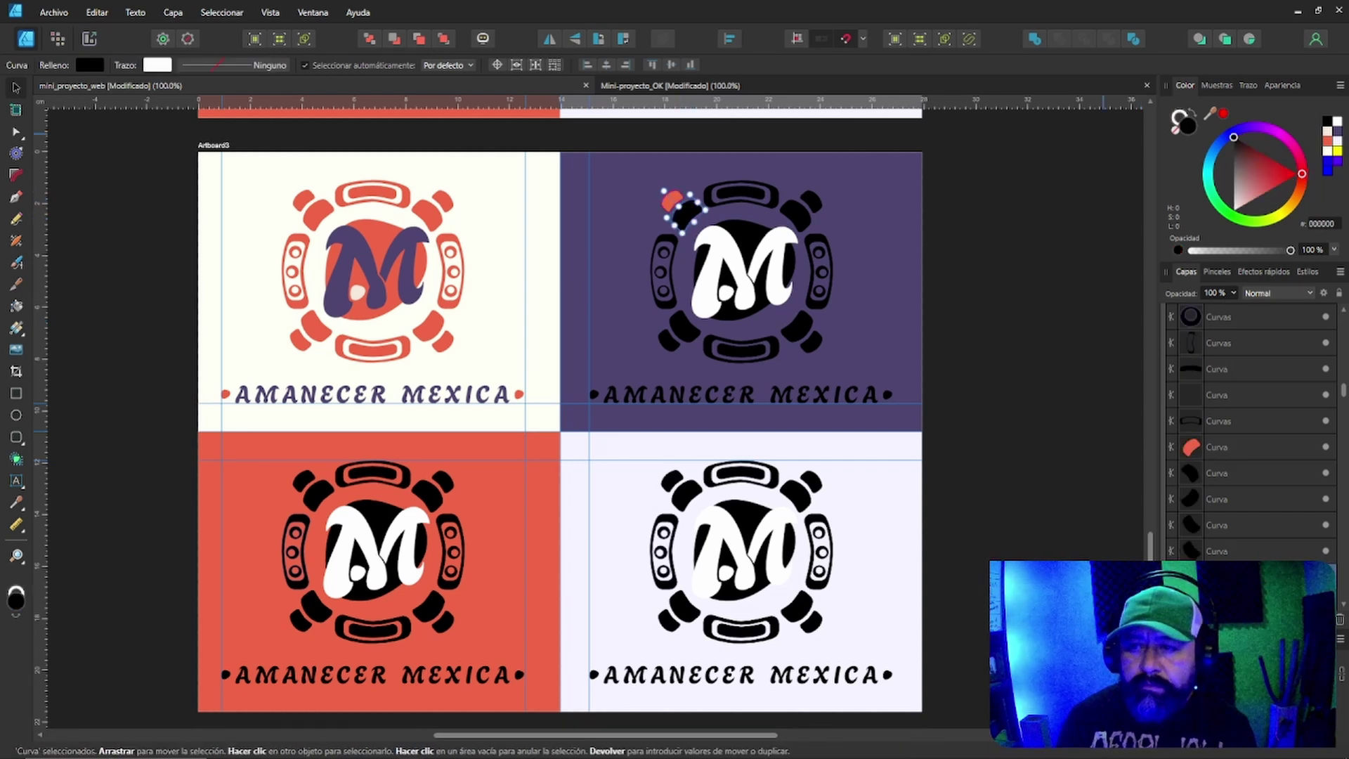
pyautogui.click(1326, 140)
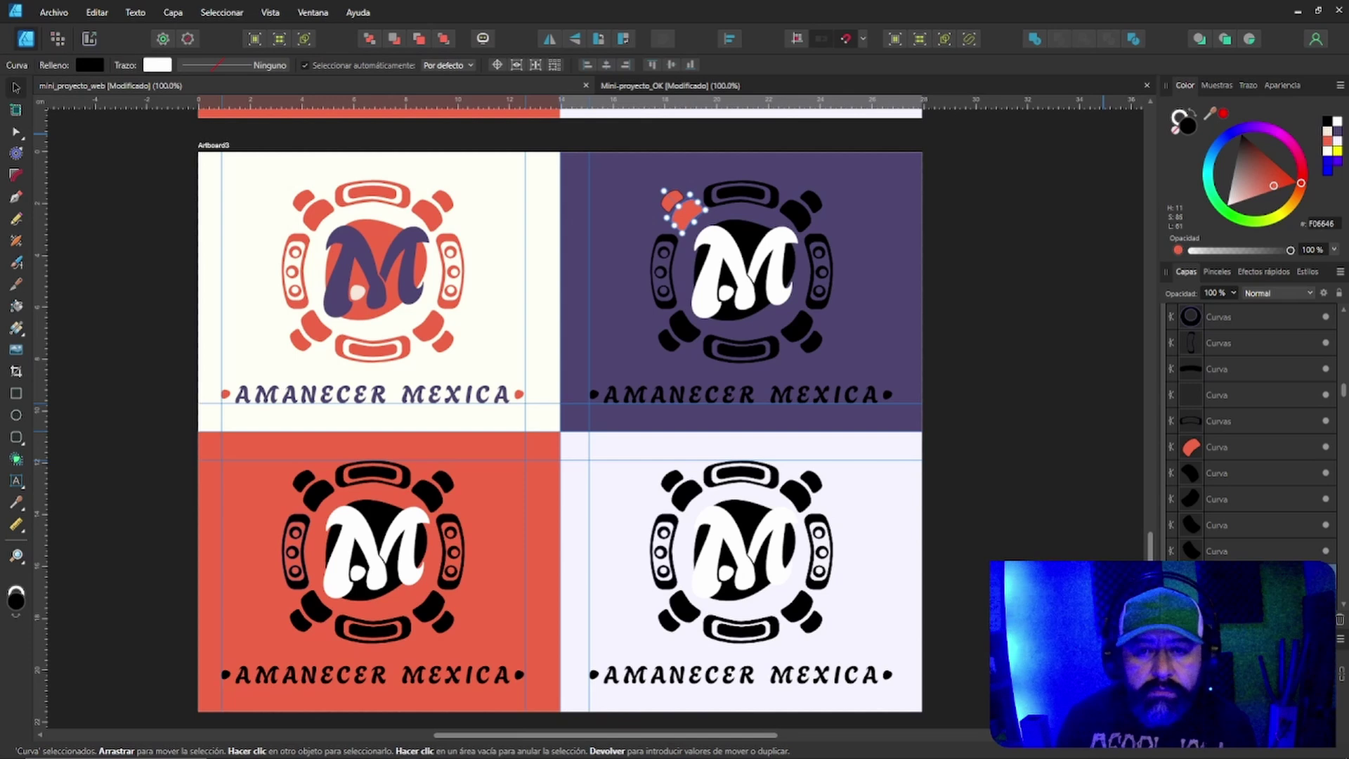
# Apply the same coral fill to the top ring segment's frame and inner bar, and to the inner upper-right piece, on the purple background.
pyautogui.click(773, 199)
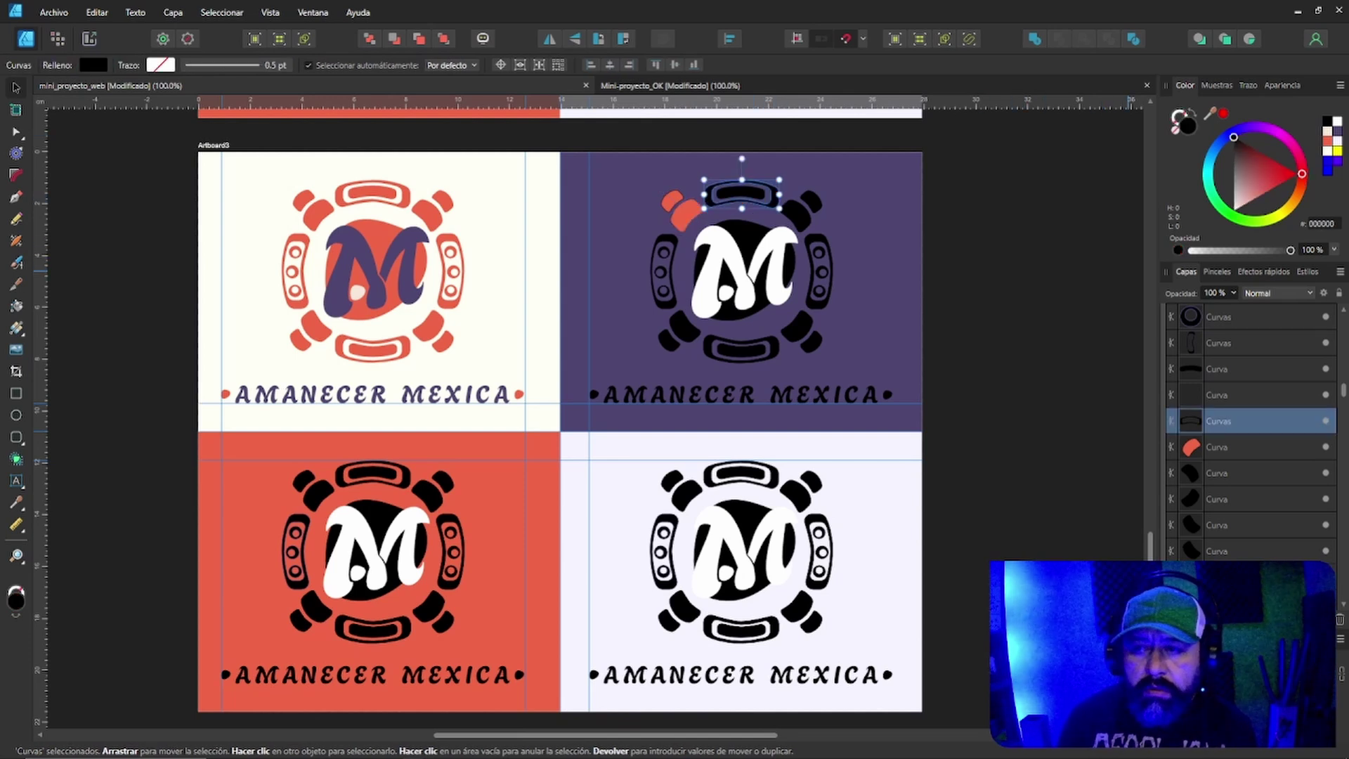
pyautogui.hotkey('ctrl', 'shift', 'v')
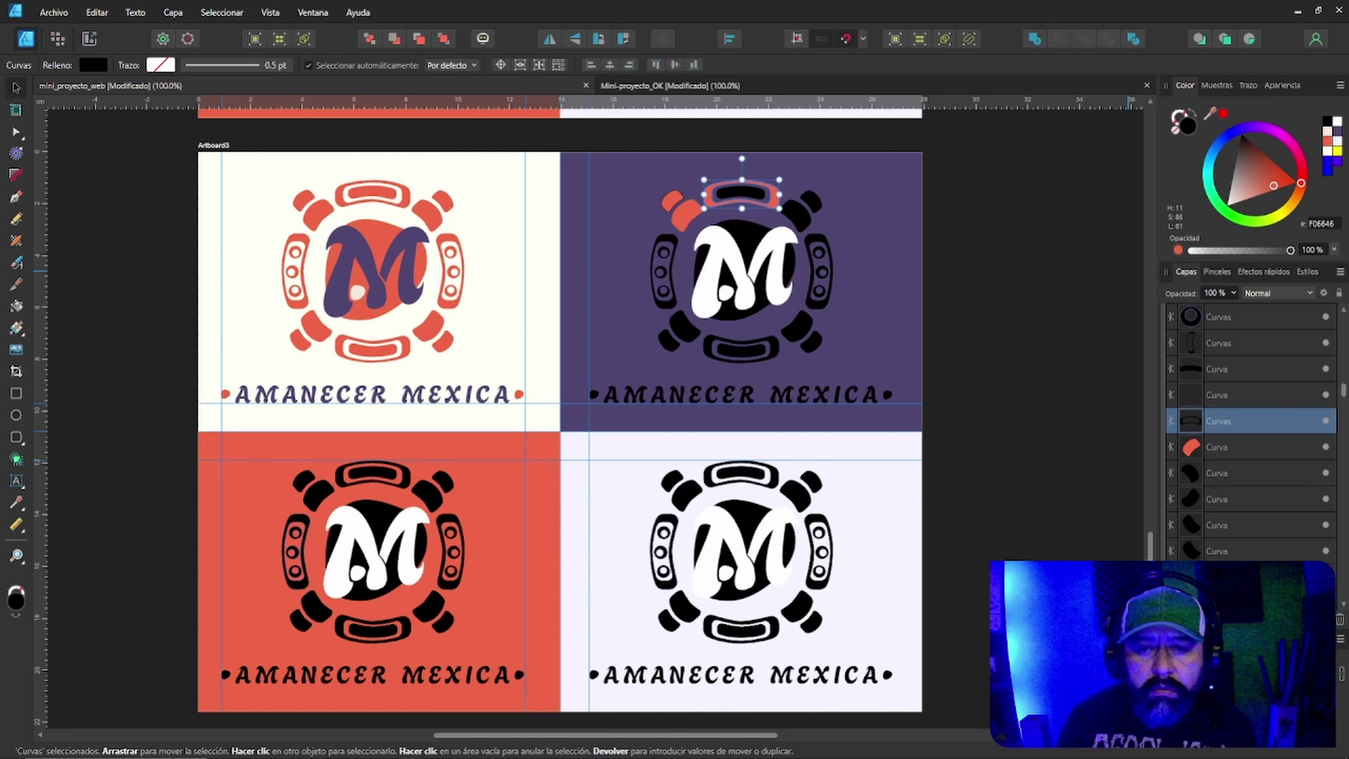
pyautogui.click(755, 193)
pyautogui.hotkey('ctrl', 'shift', 'v')
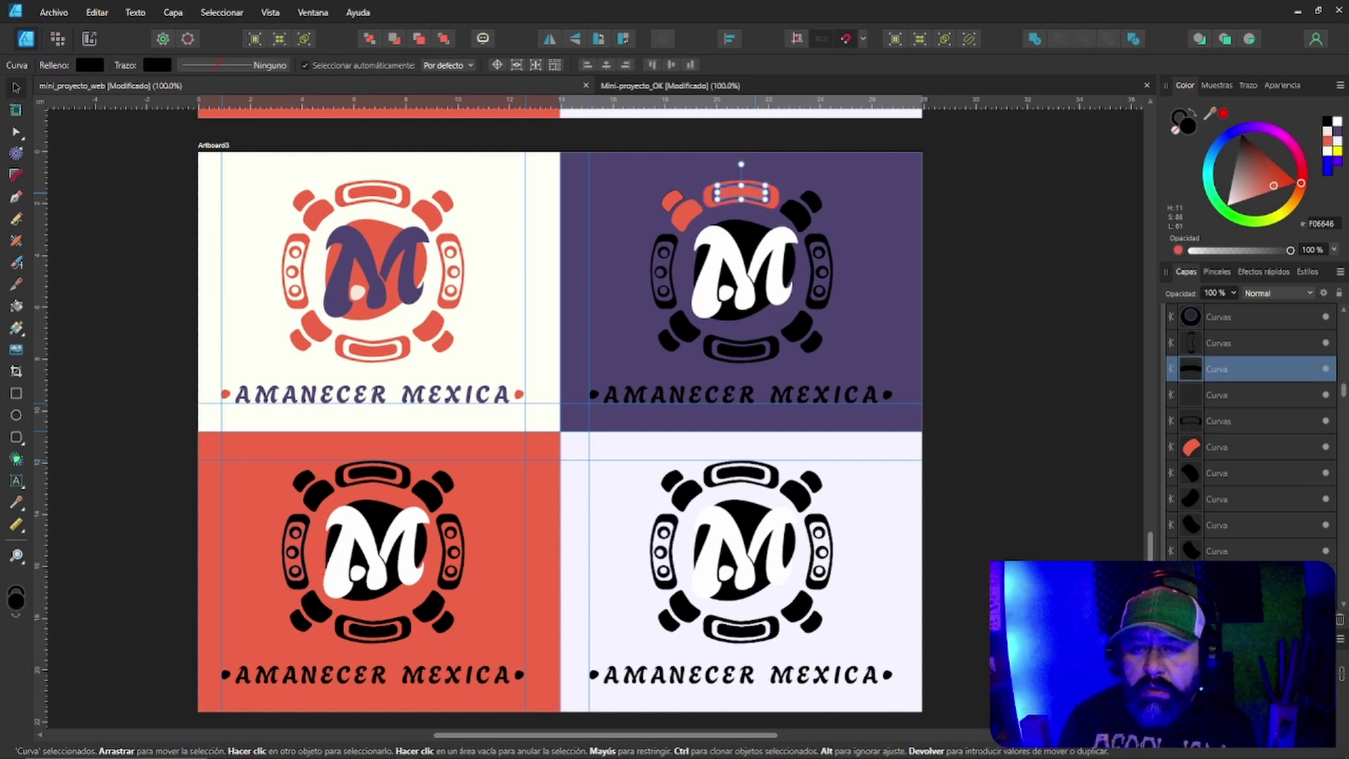
pyautogui.hotkey('ctrl', 'shift', 'v')
pyautogui.click(797, 215)
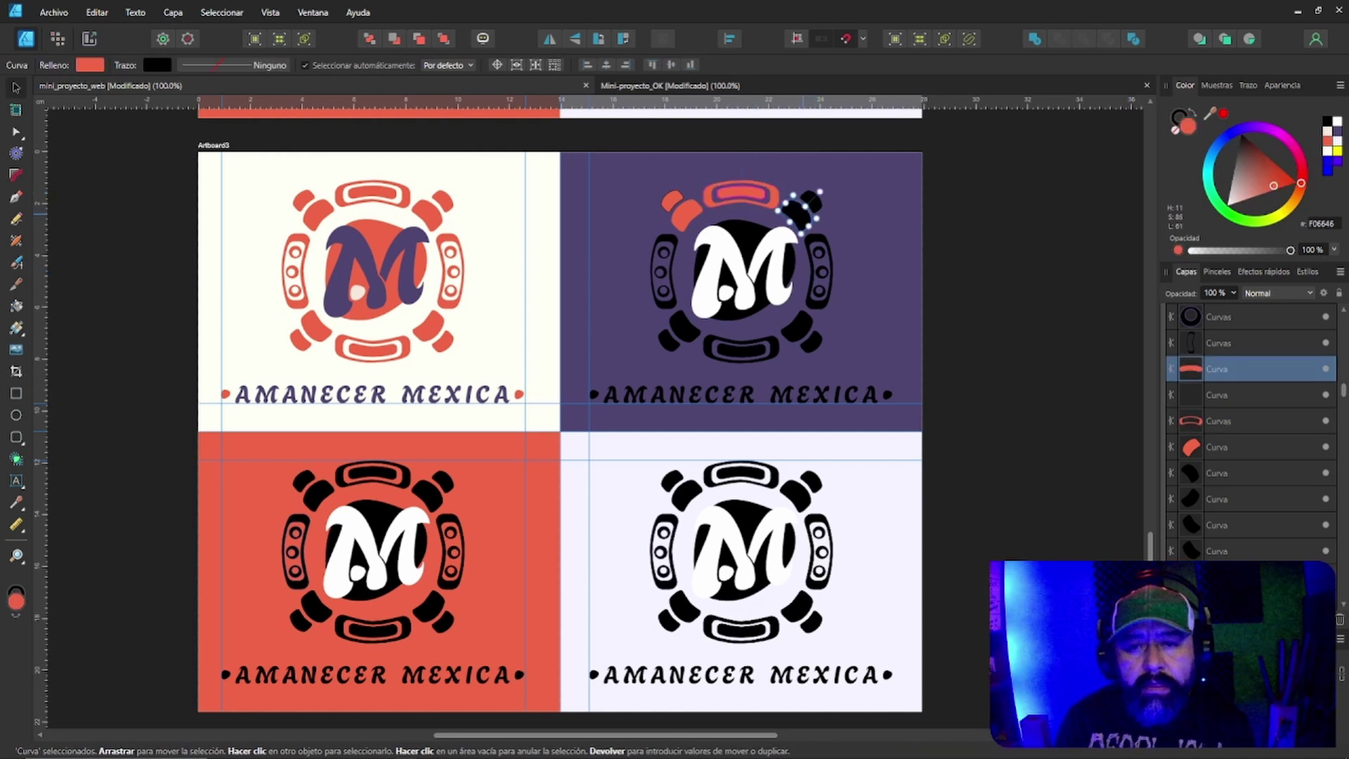
pyautogui.hotkey('ctrl', 'shift', 'v')
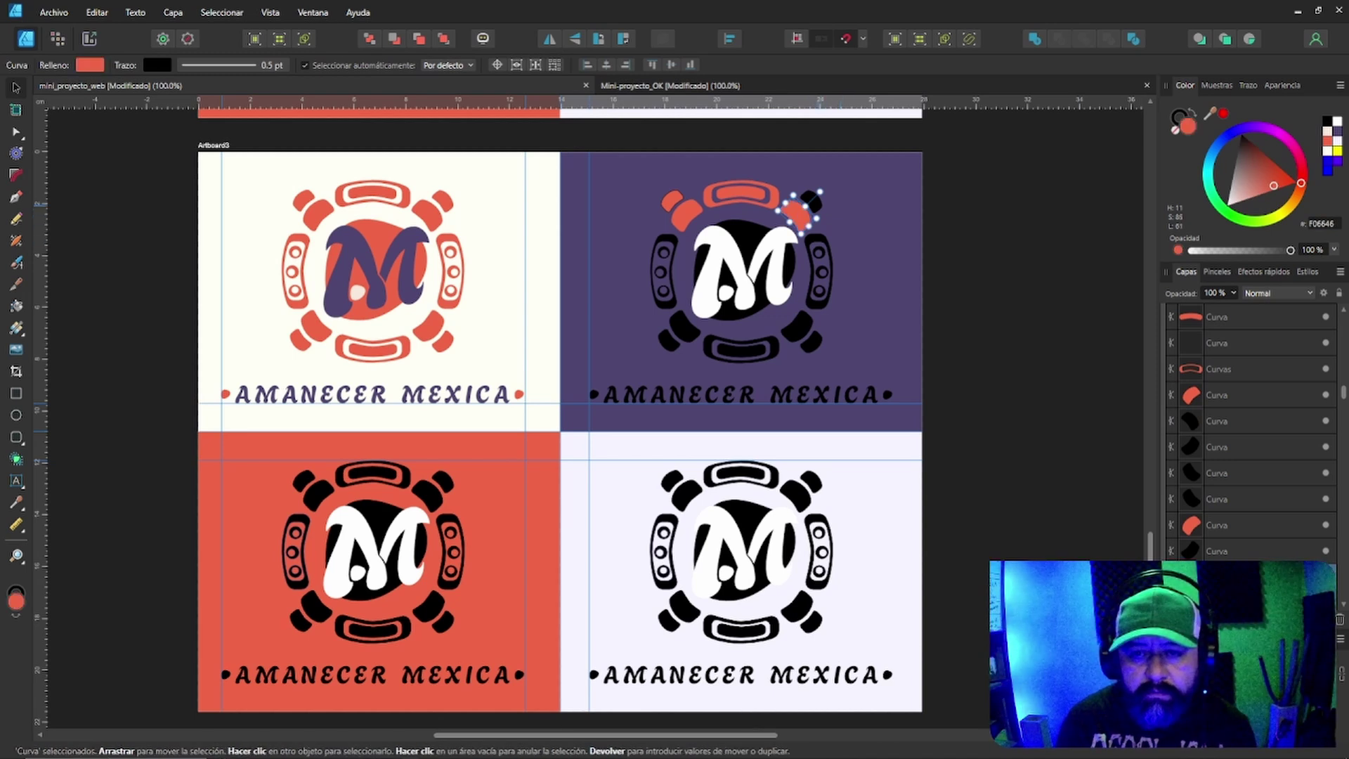
# Recolour the remaining black side pieces, lower pieces, upper-right tip and central circle of the purple-background logo in coral red (F06646).
pyautogui.click(812, 199)
pyautogui.keyDown('shift'); pyautogui.click(819, 274); pyautogui.keyUp('shift')
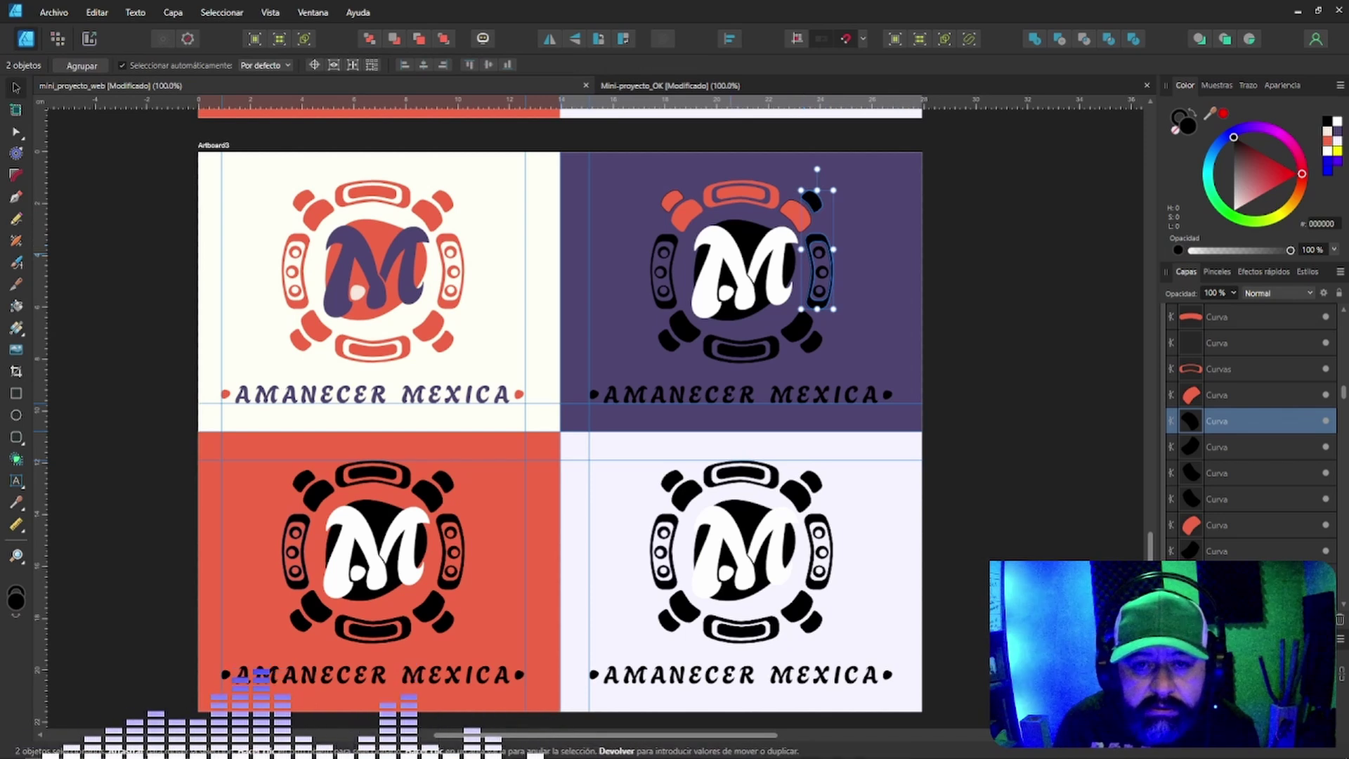
pyautogui.keyDown('shift'); pyautogui.click(671, 239); pyautogui.keyUp('shift')
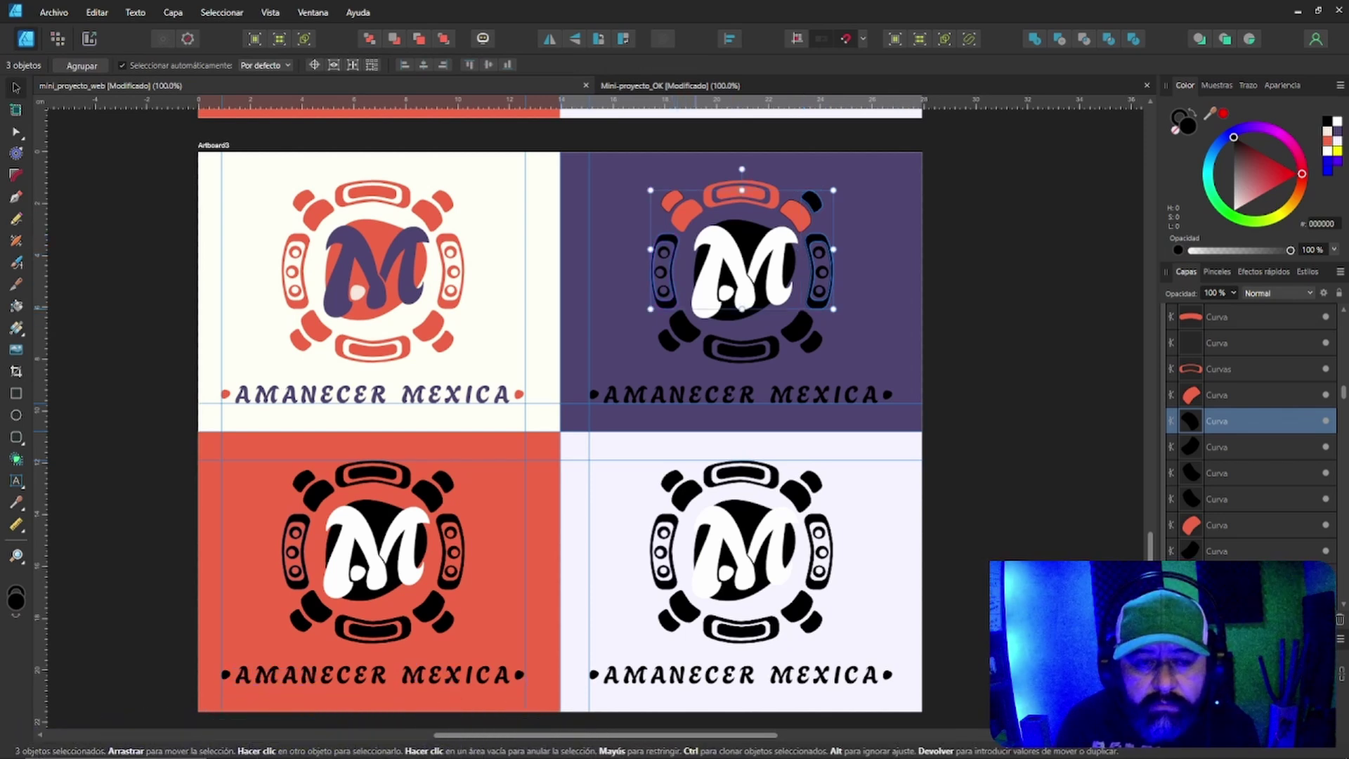
pyautogui.keyDown('shift'); pyautogui.click(742, 232); pyautogui.keyUp('shift')
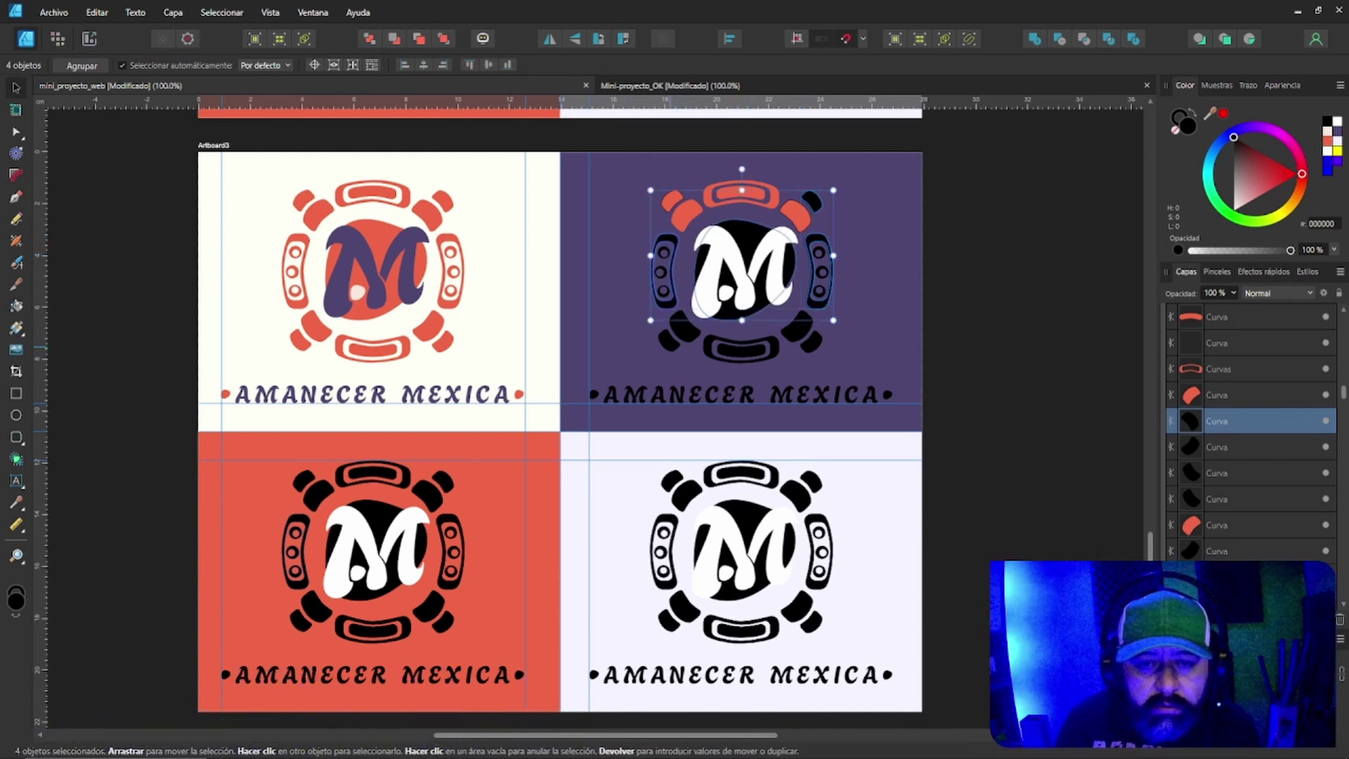
pyautogui.keyDown('shift'); pyautogui.click(676, 330); pyautogui.keyUp('shift')
pyautogui.keyDown('shift'); pyautogui.click(737, 350); pyautogui.keyUp('shift')
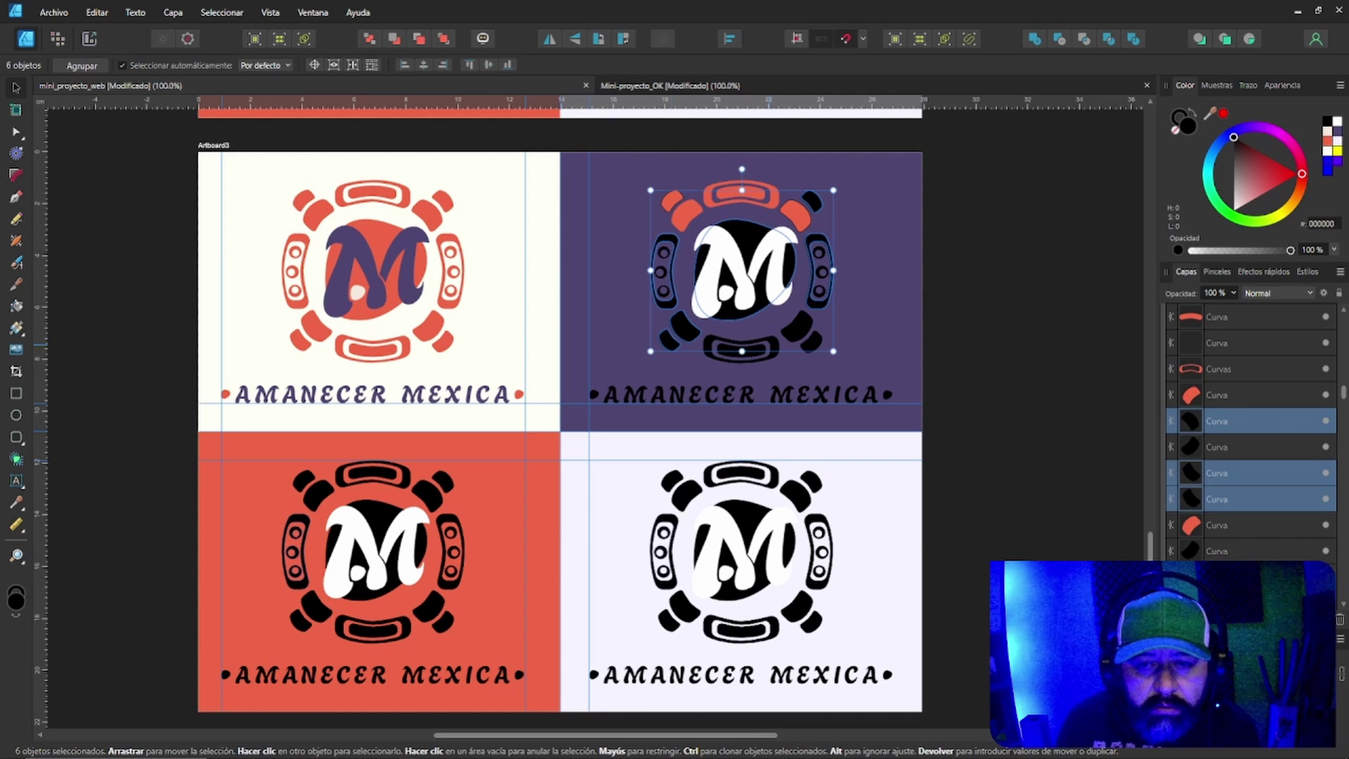
pyautogui.keyDown('shift'); pyautogui.click(796, 330); pyautogui.keyUp('shift')
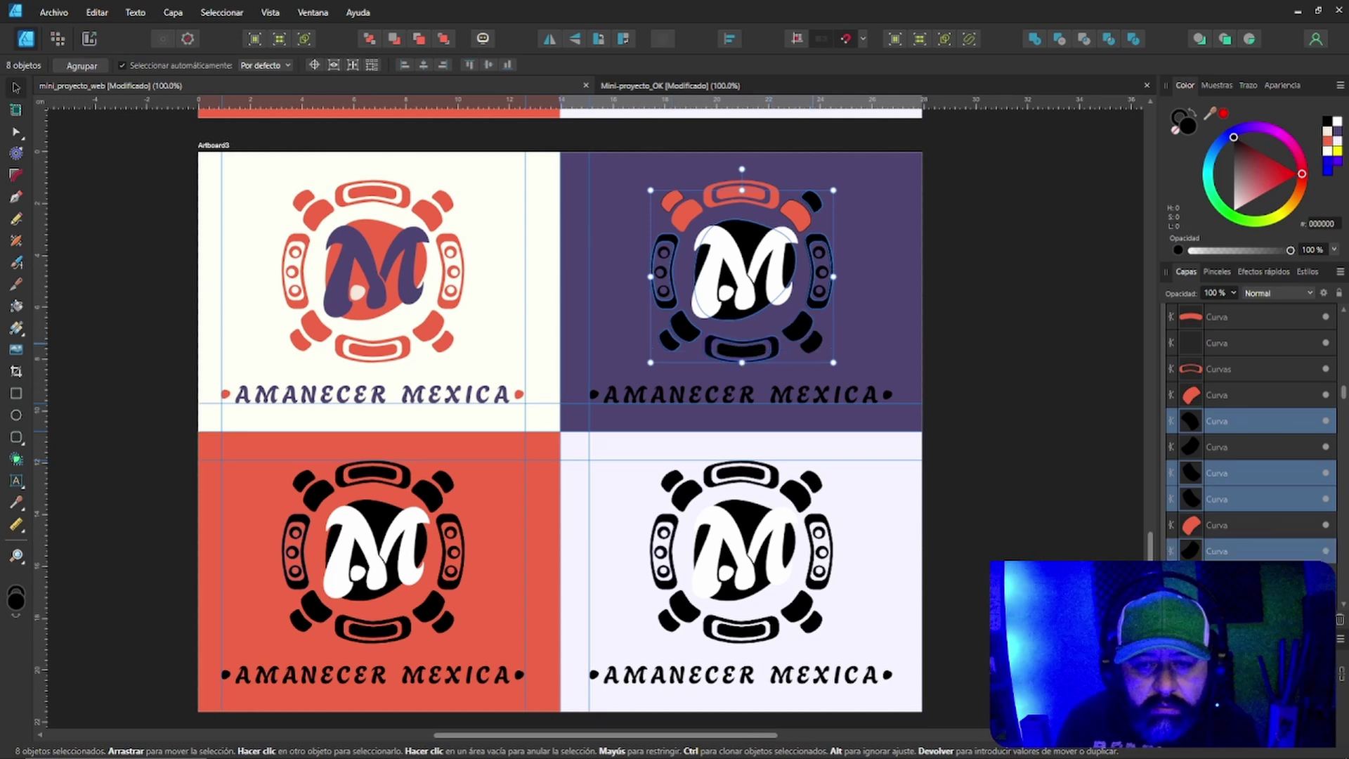
pyautogui.keyDown('shift'); pyautogui.click(811, 343); pyautogui.keyUp('shift')
pyautogui.hotkey('ctrl', 'shift', 'v')
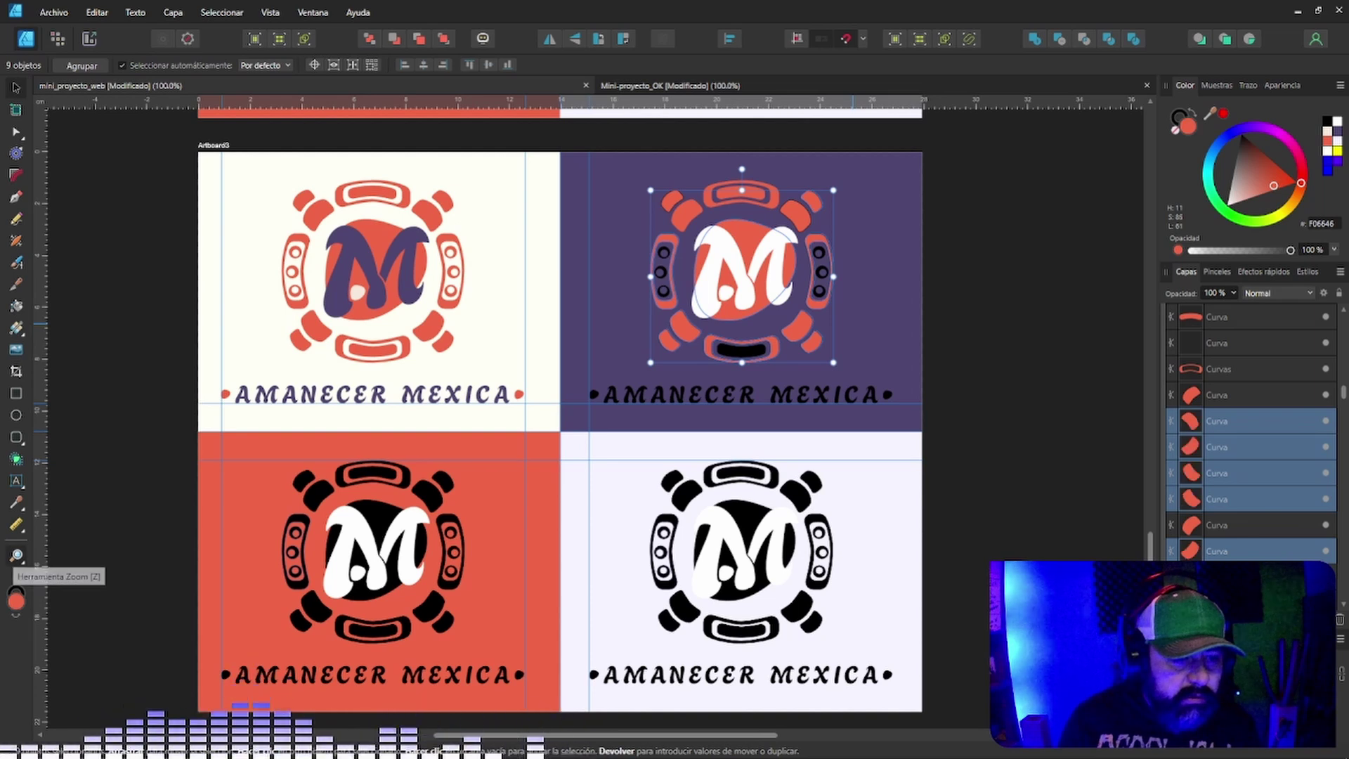
# Fill the six small black rings inside the logo's two side pieces on the purple background with coral red (F06646).
pyautogui.click(16, 555)
pyautogui.moveTo(650, 229); pyautogui.dragTo(727, 229)
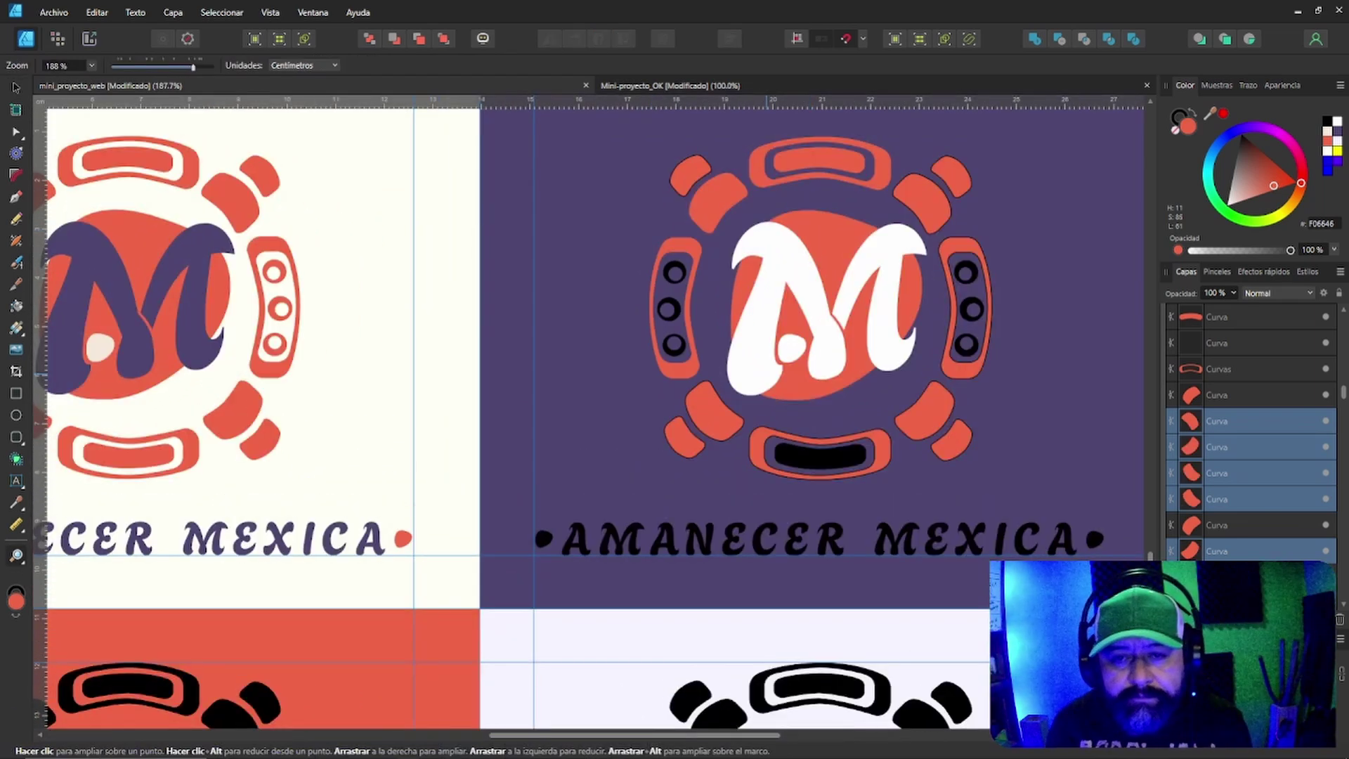
pyautogui.press('v')
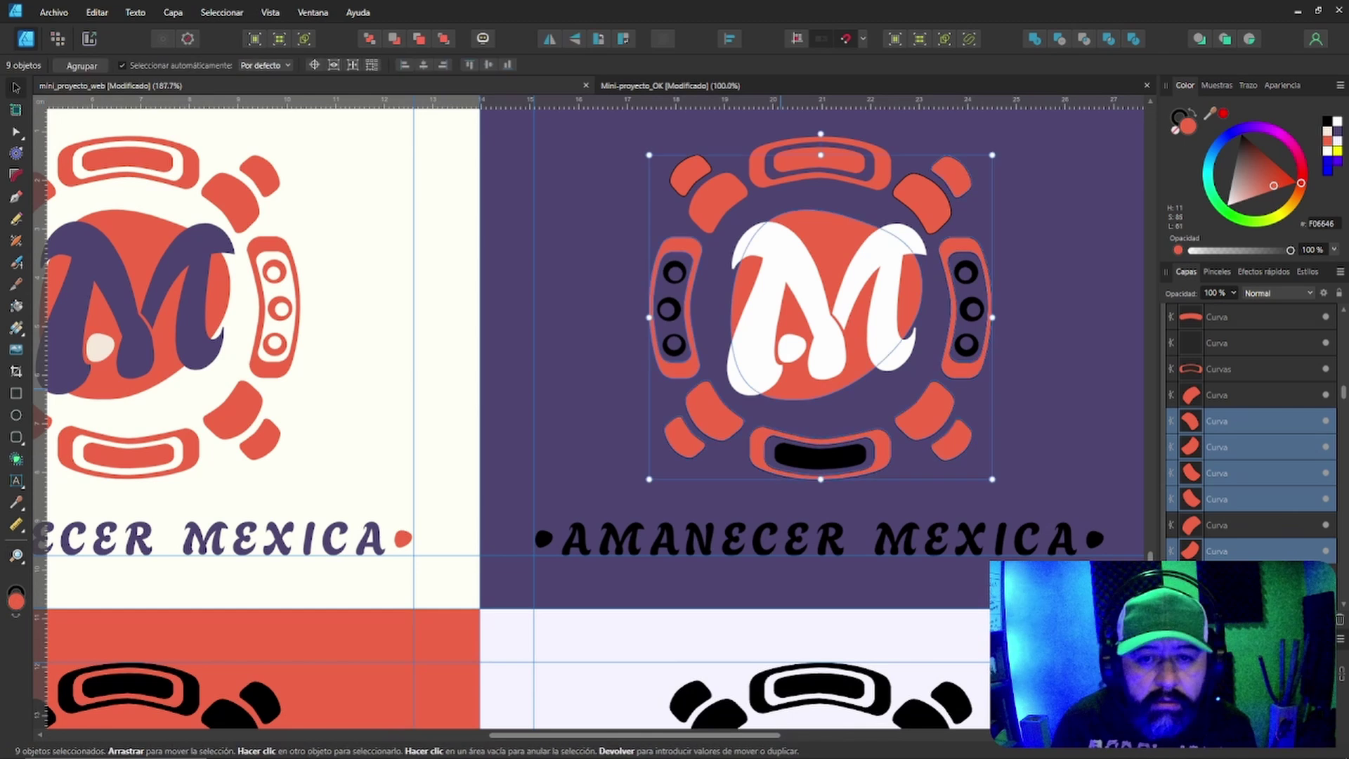
pyautogui.click(674, 272)
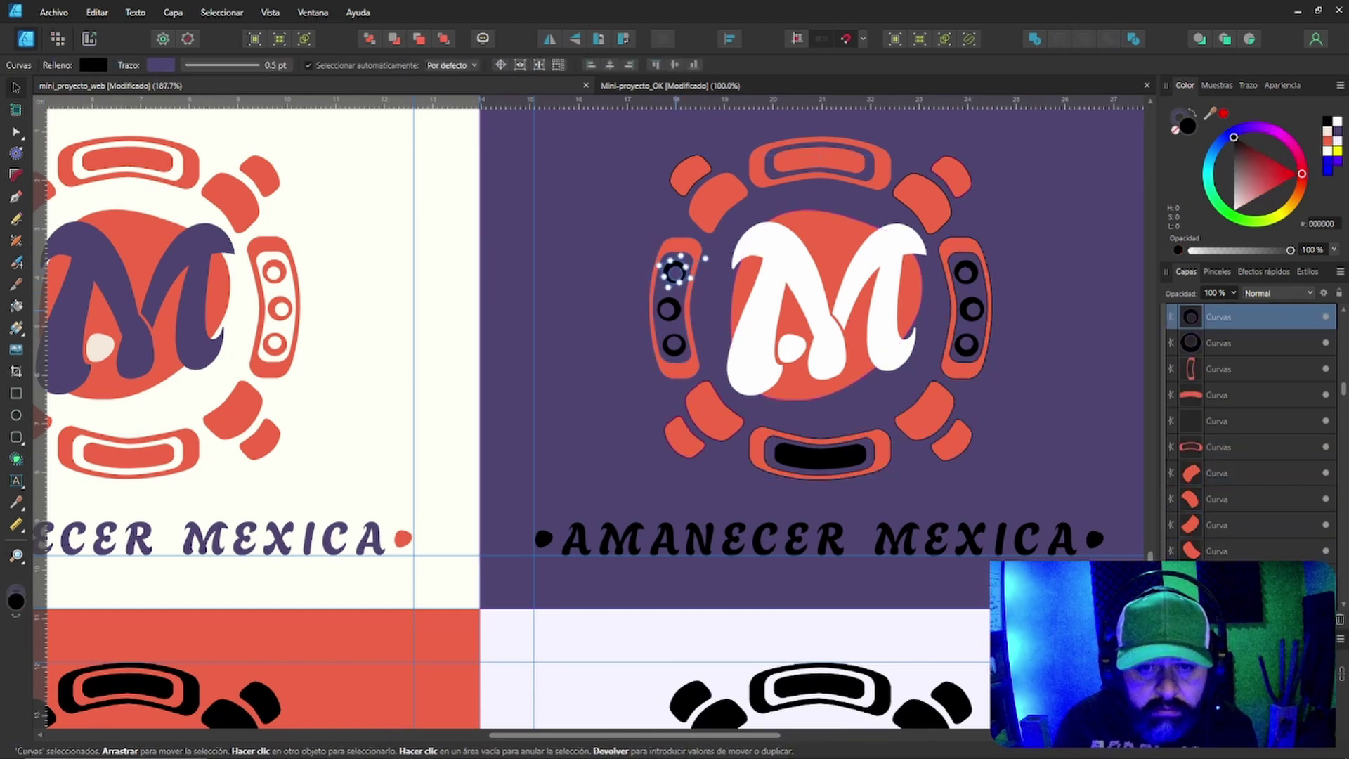
pyautogui.keyDown('shift'); pyautogui.click(669, 309); pyautogui.keyUp('shift')
pyautogui.keyDown('shift'); pyautogui.click(675, 344); pyautogui.keyUp('shift')
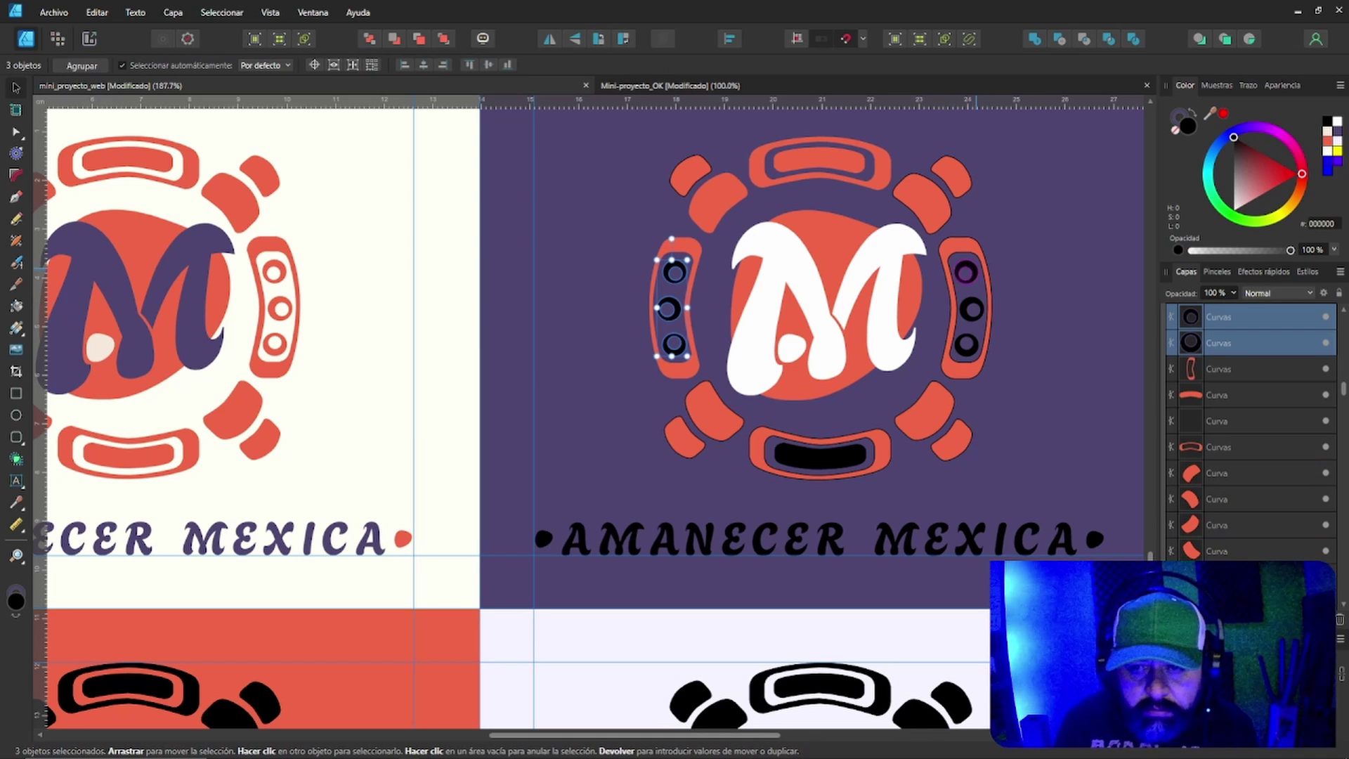
pyautogui.keyDown('shift'); pyautogui.click(965, 273); pyautogui.keyUp('shift')
pyautogui.keyDown('shift'); pyautogui.click(971, 309); pyautogui.keyUp('shift')
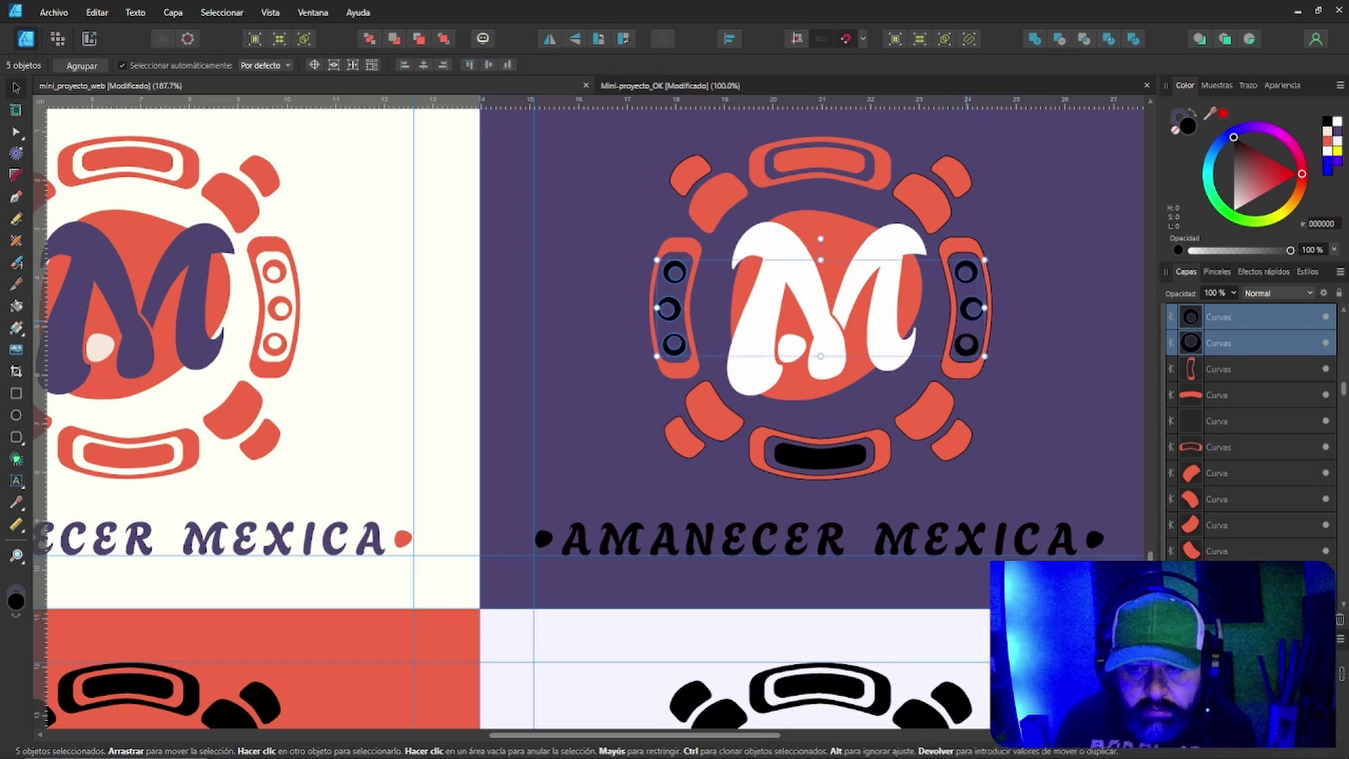
pyautogui.keyDown('shift'); pyautogui.click(966, 345); pyautogui.keyUp('shift')
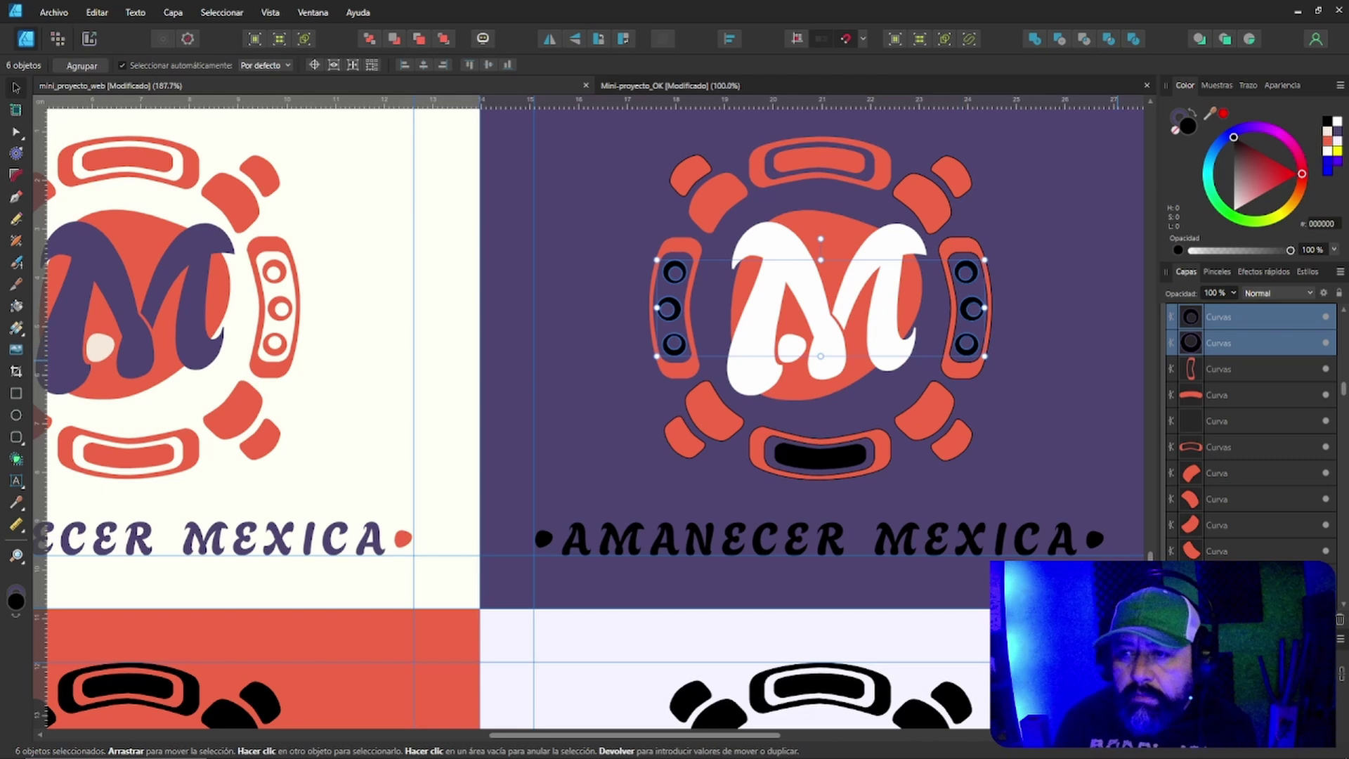
pyautogui.click(1327, 141)
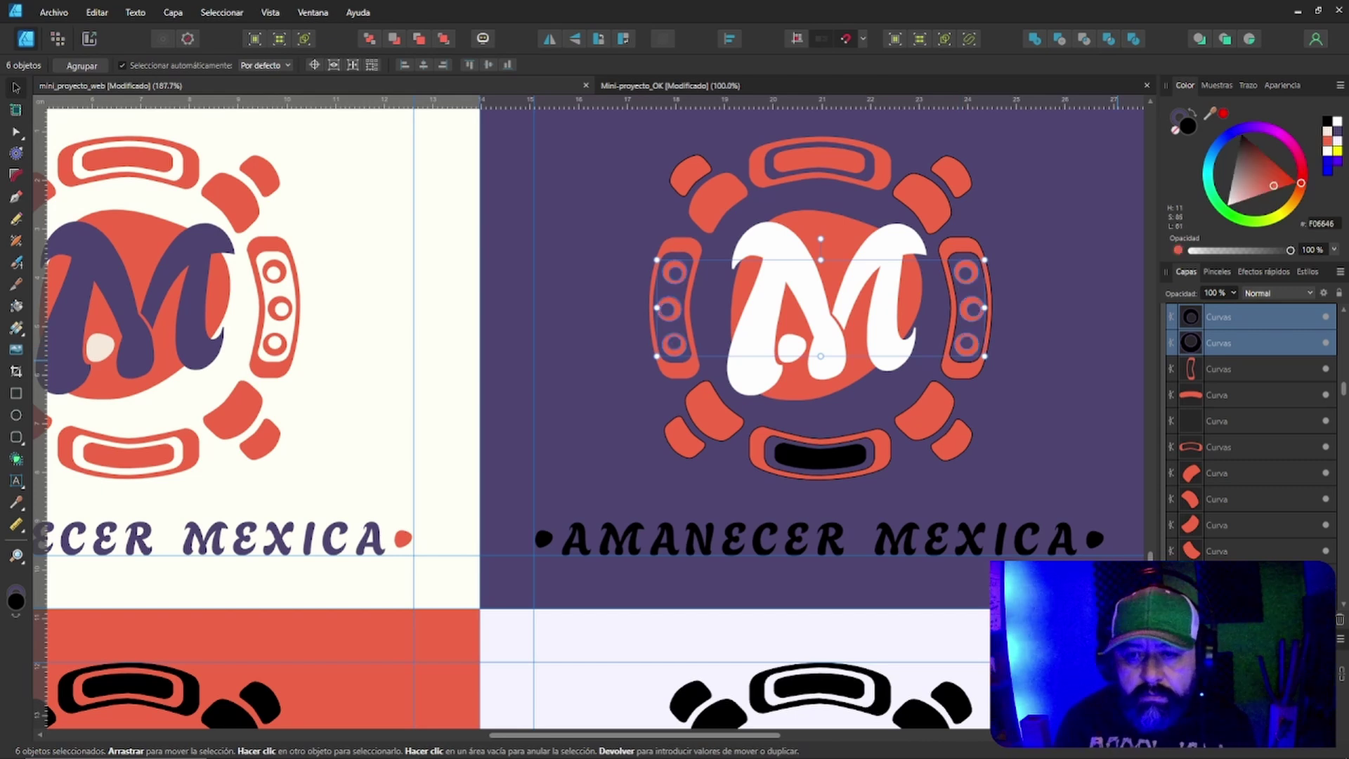
pyautogui.click(627, 349)
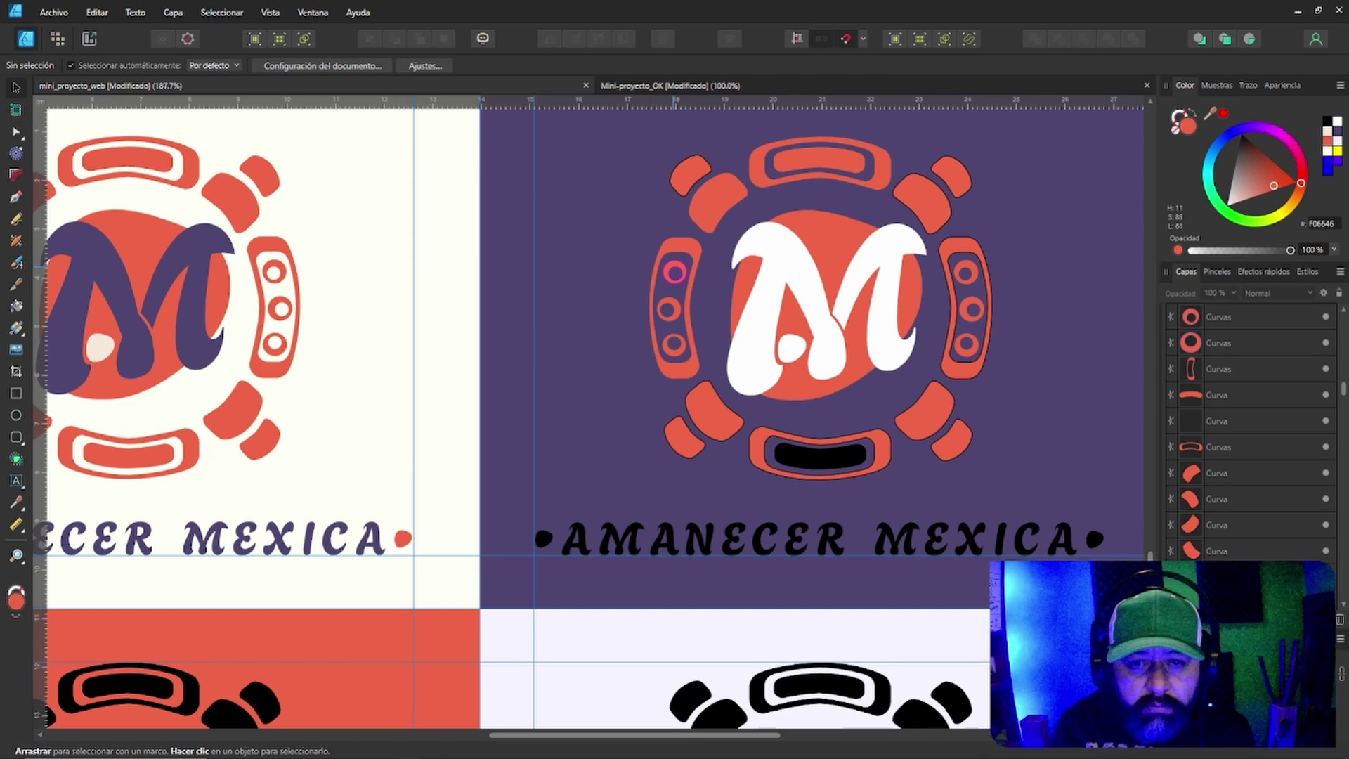
# Remove the stroke from the three small rings in the left side piece of the purple-background logo.
pyautogui.click(676, 266)
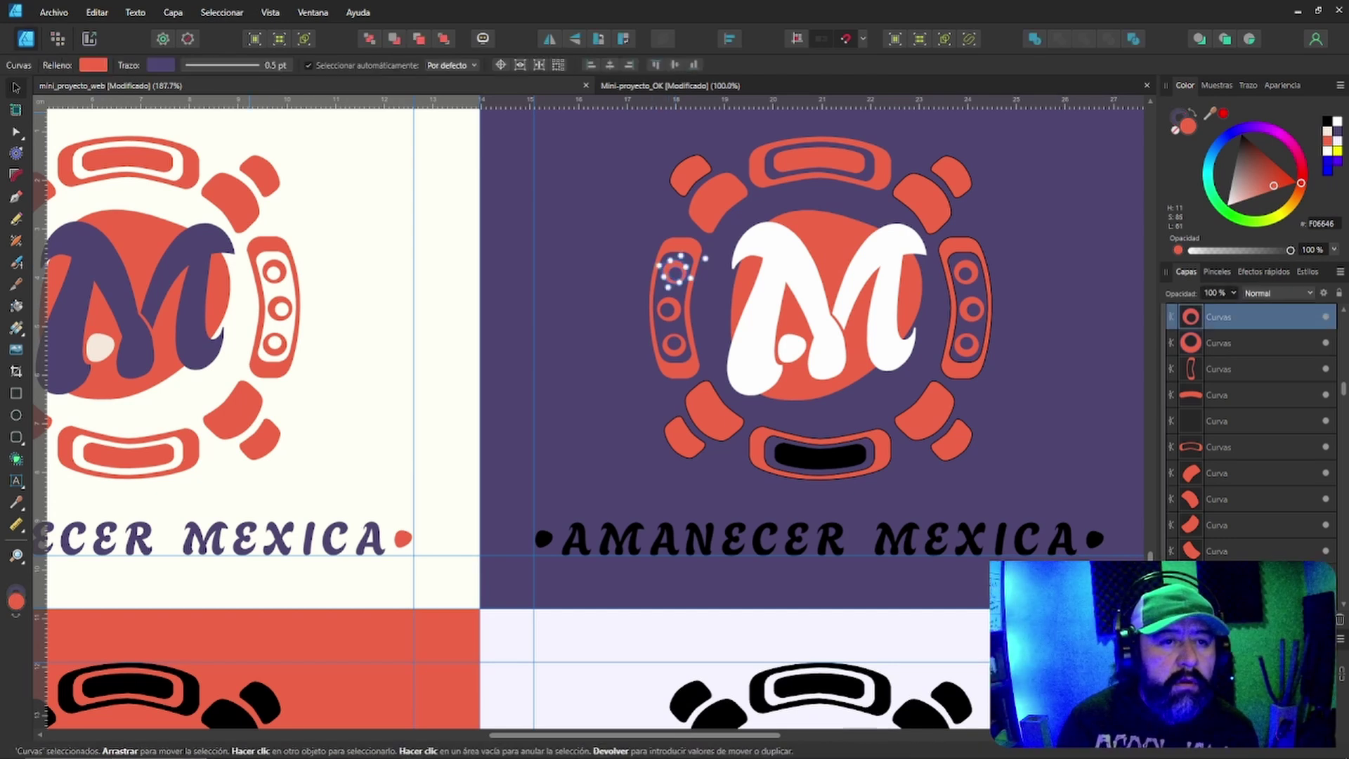
pyautogui.click(221, 65)
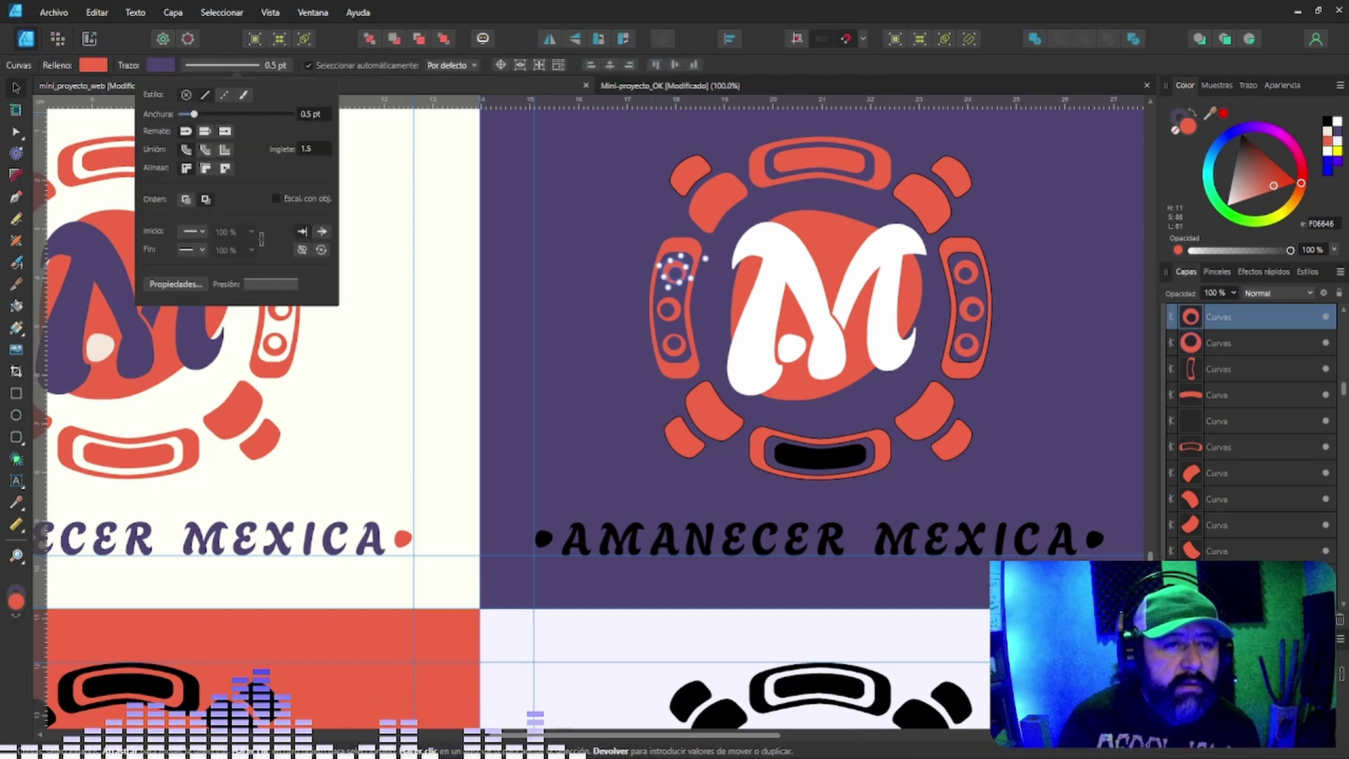
pyautogui.click(185, 94)
pyautogui.click(667, 300)
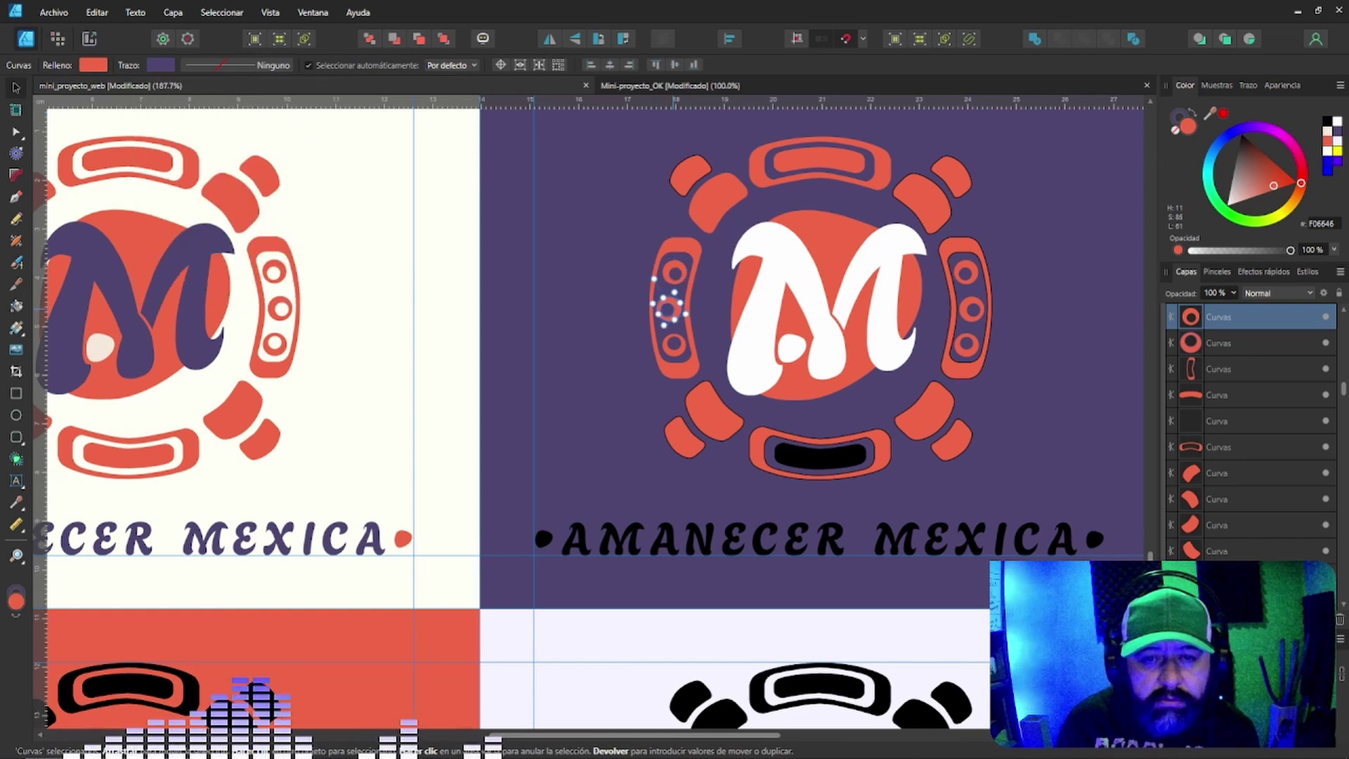
pyautogui.click(222, 64)
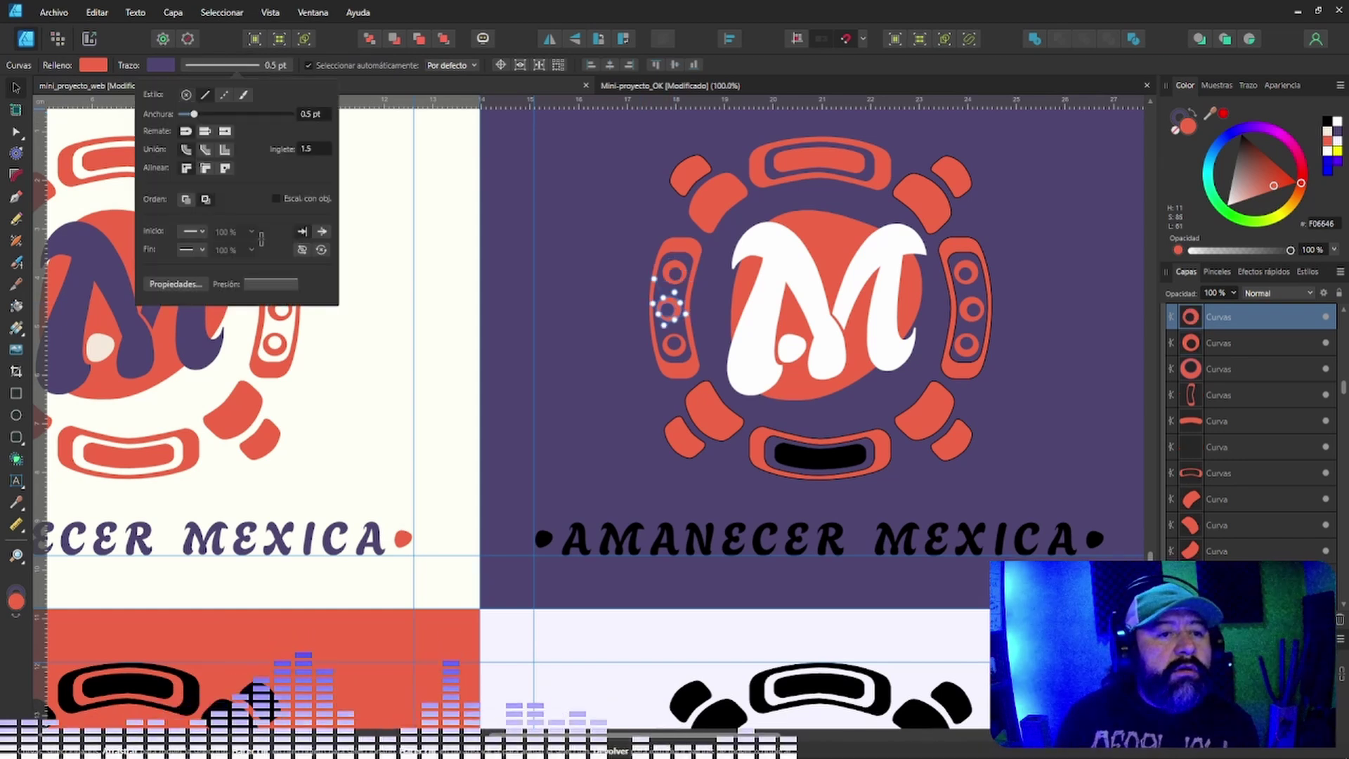
pyautogui.click(185, 94)
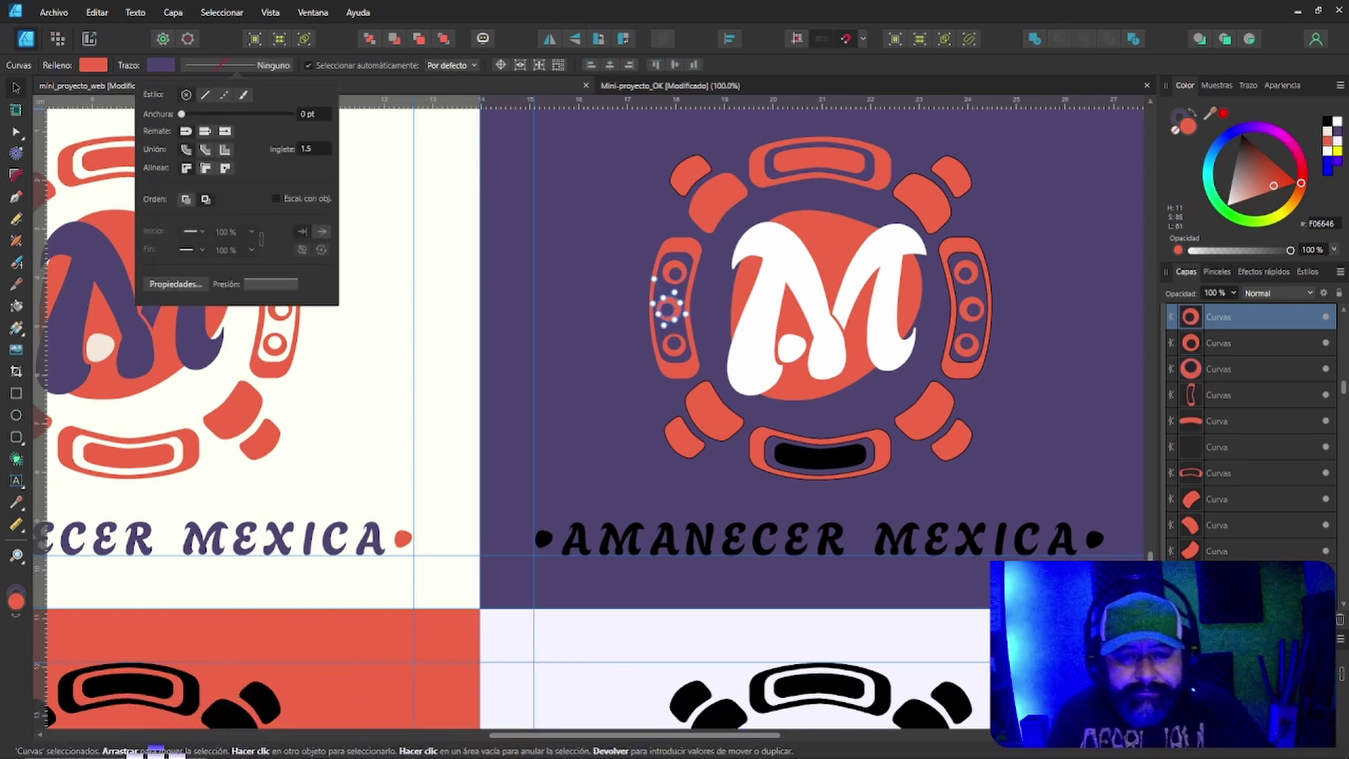
pyautogui.click(671, 343)
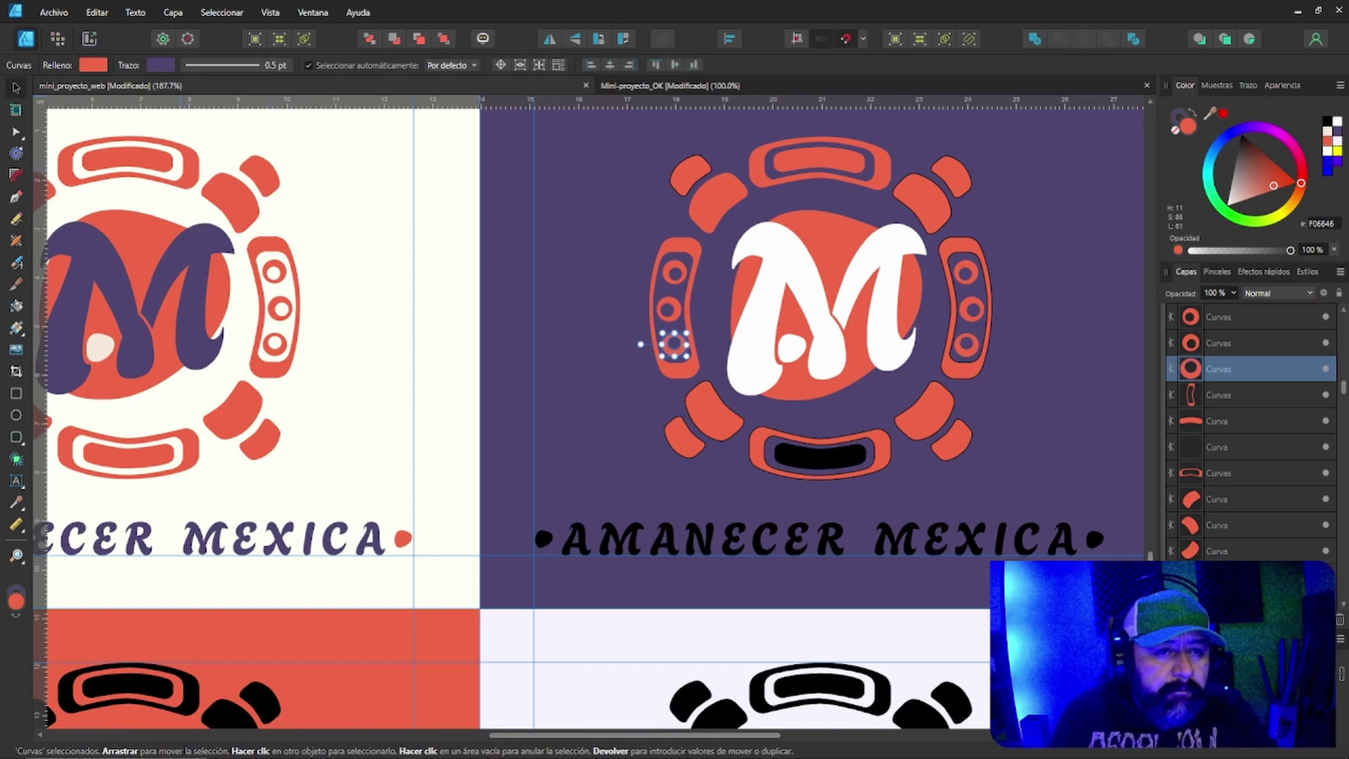
pyautogui.click(236, 65)
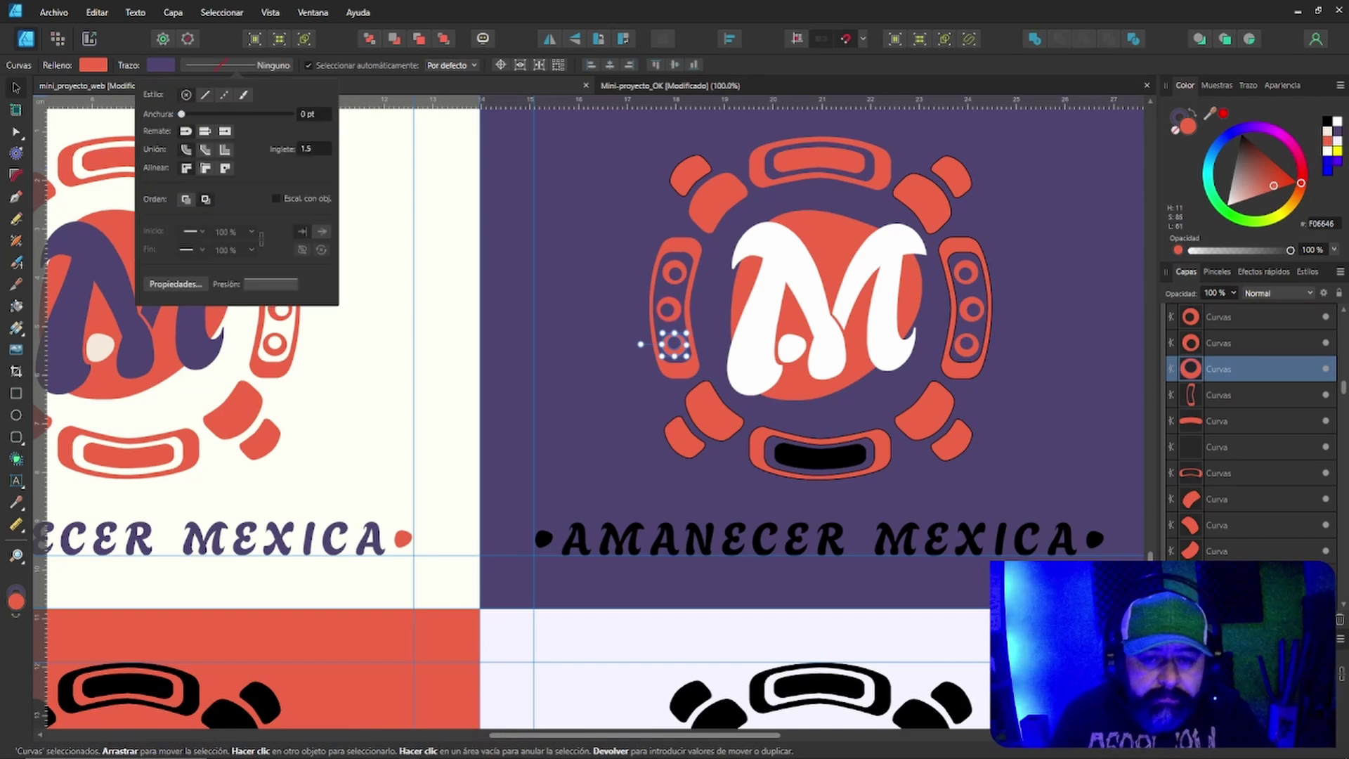
# Remove the black stroke from the two lower-left corner shapes of the logo on the purple background.
pyautogui.click(711, 416)
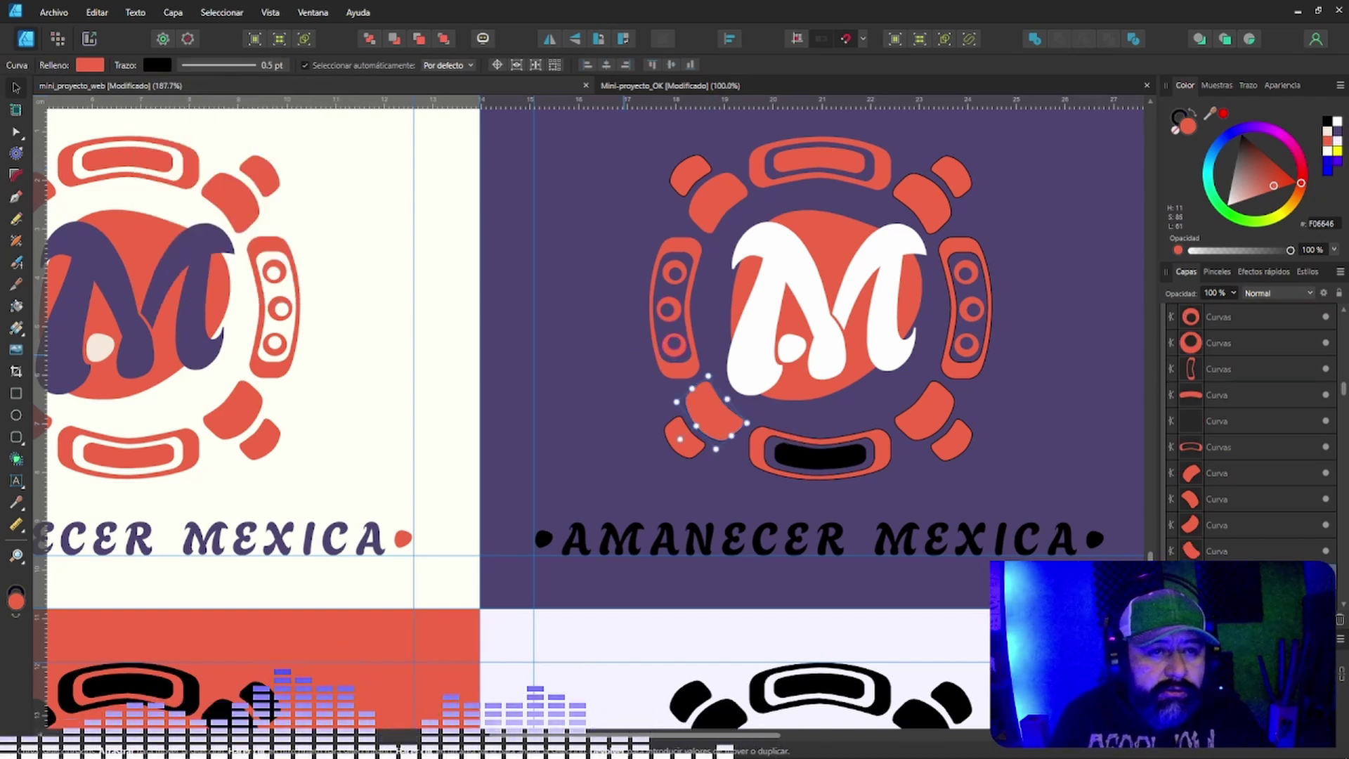
pyautogui.click(221, 65)
pyautogui.click(183, 94)
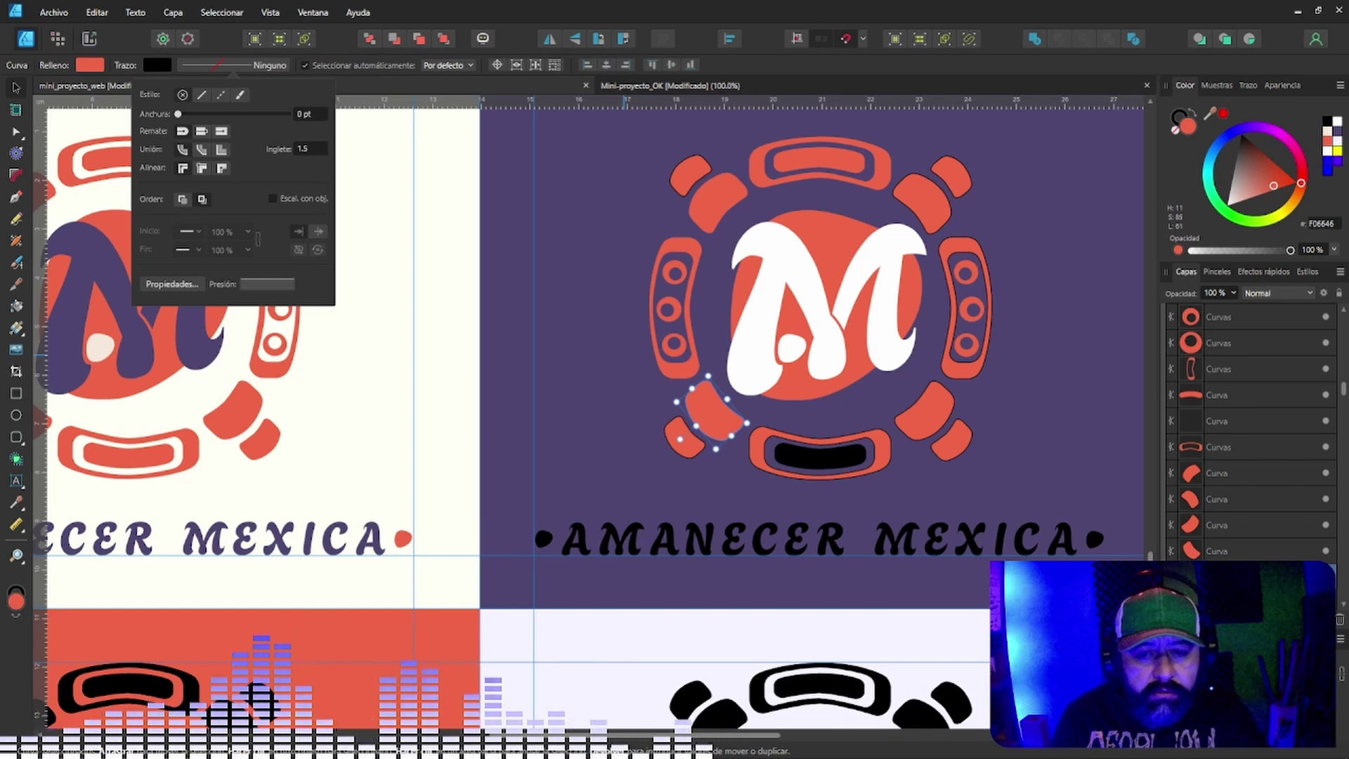
pyautogui.click(685, 437)
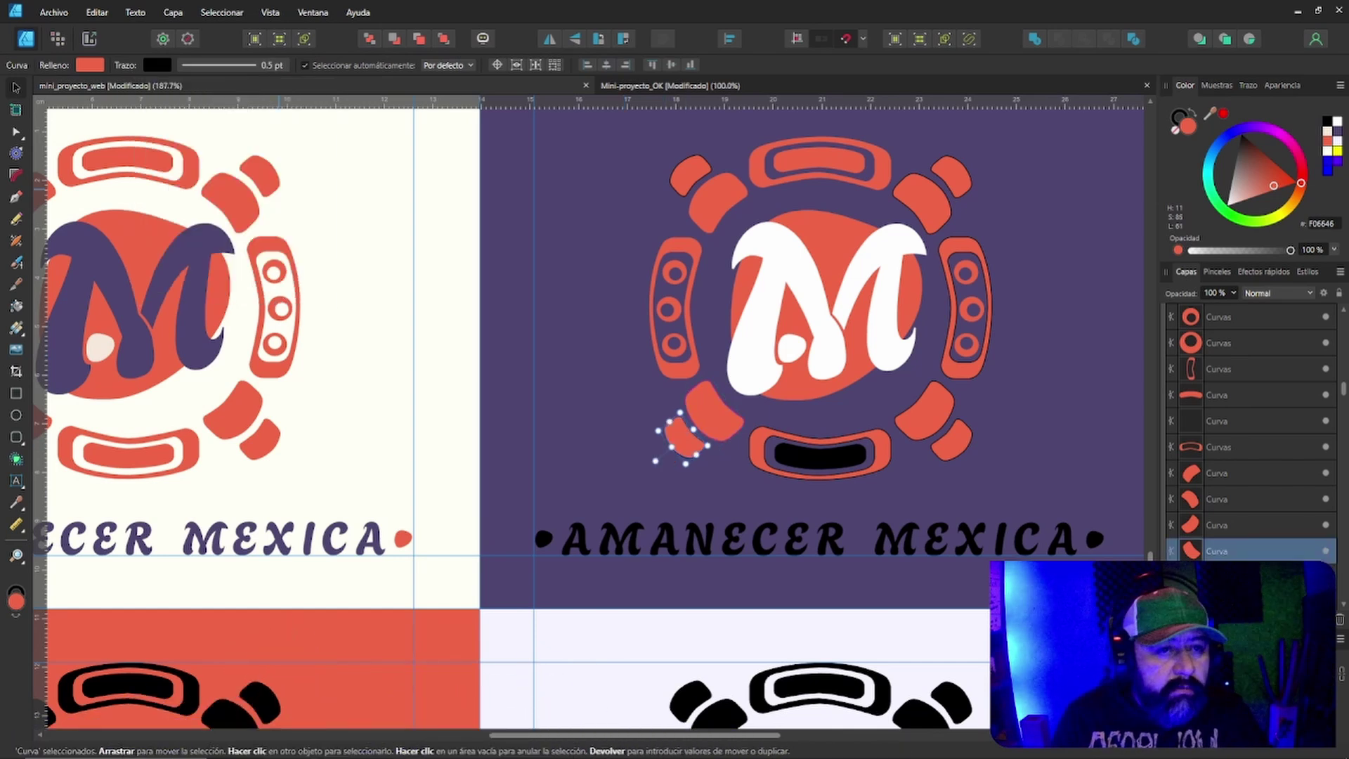
pyautogui.click(218, 64)
pyautogui.click(183, 94)
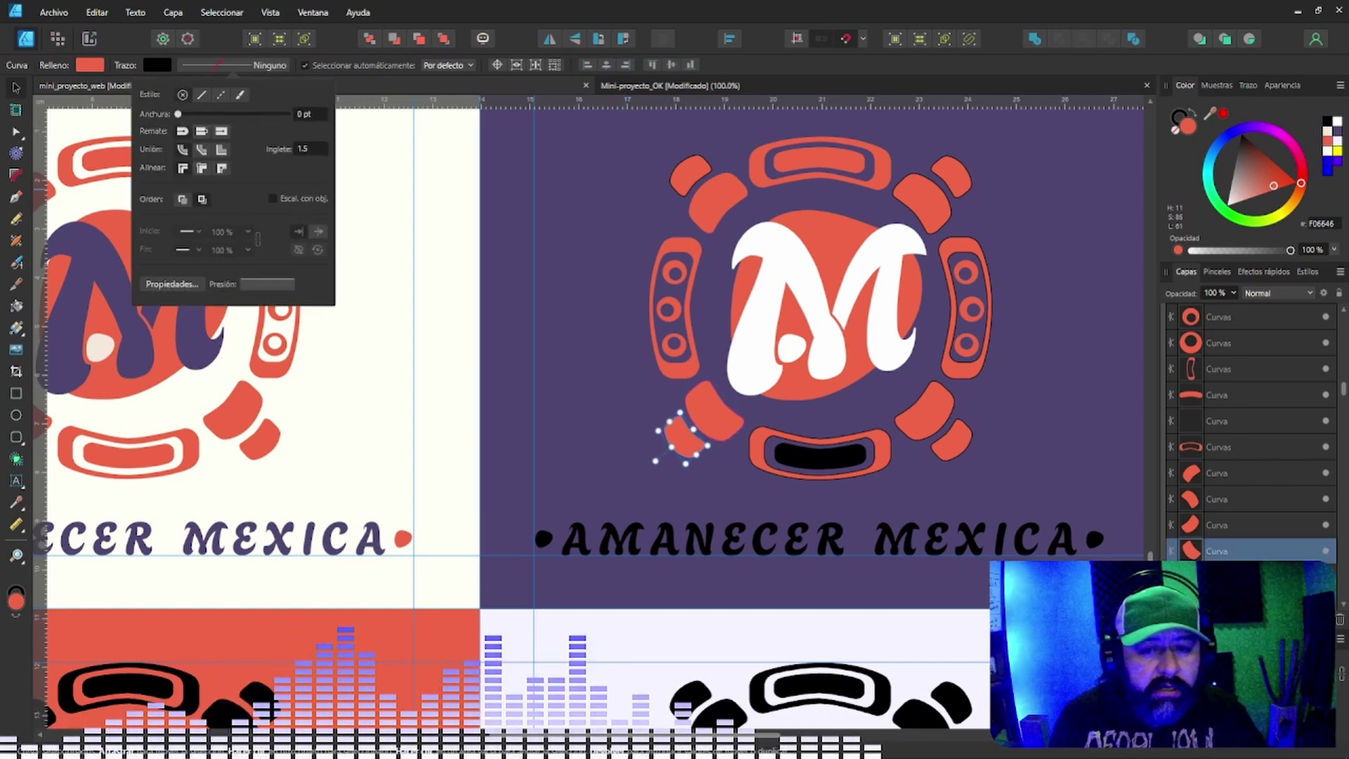
# Remove the stroke from the frame at the bottom of the logo and fill its inner bar with coral red.
pyautogui.click(763, 449)
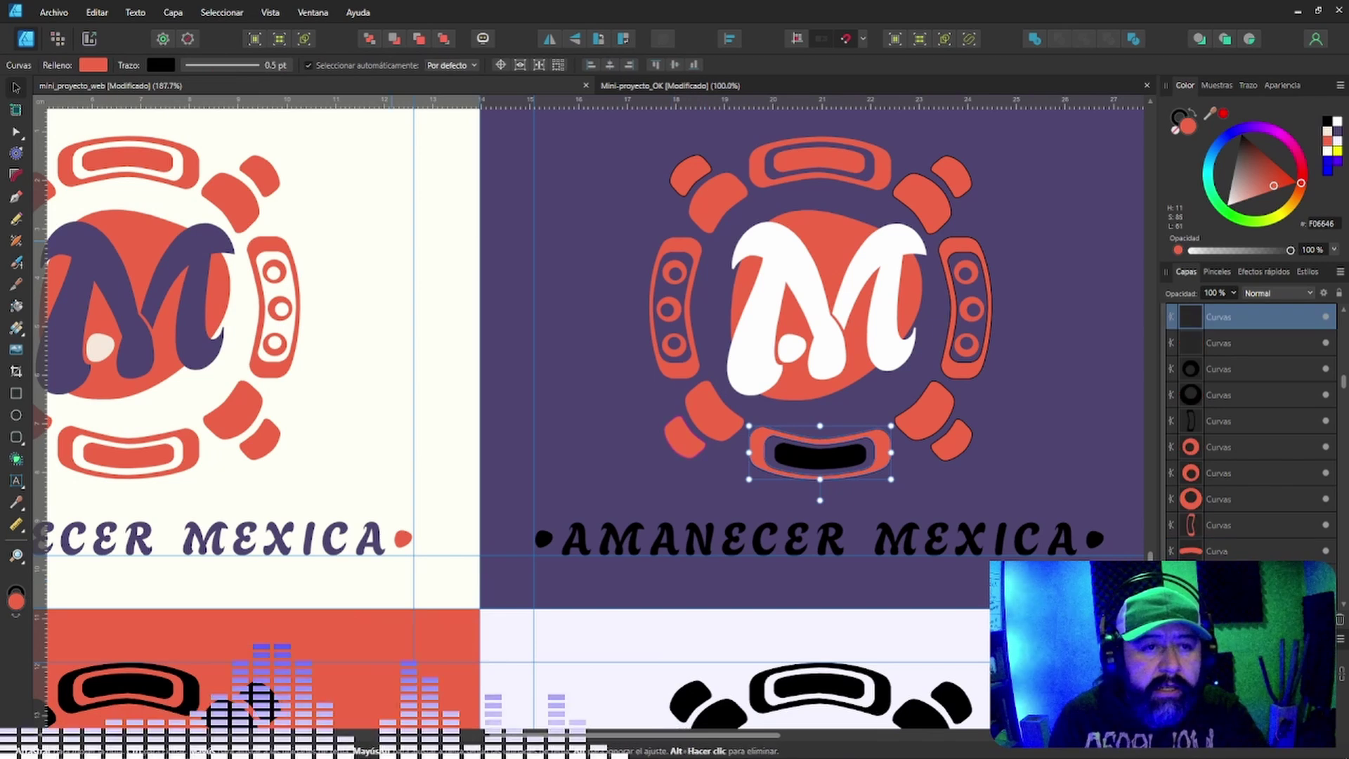
pyautogui.click(232, 65)
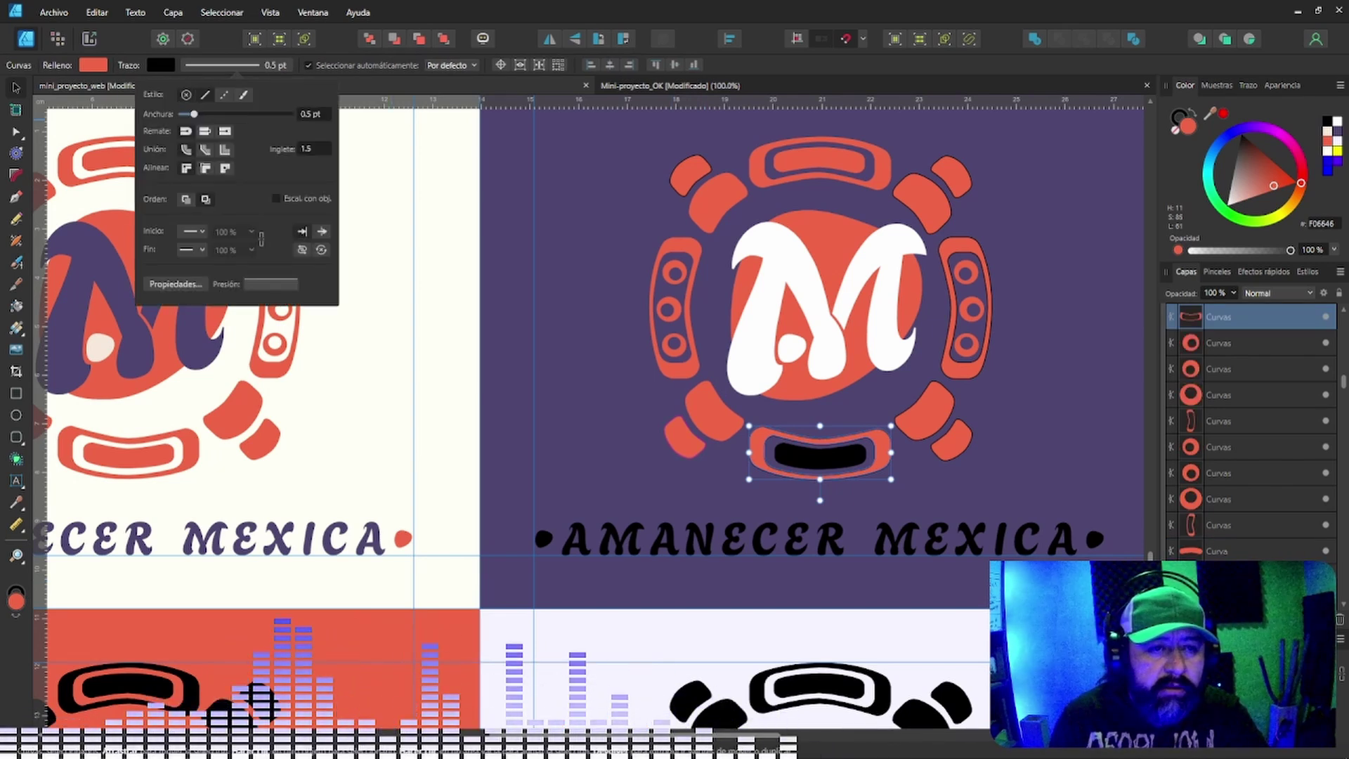
pyautogui.click(186, 94)
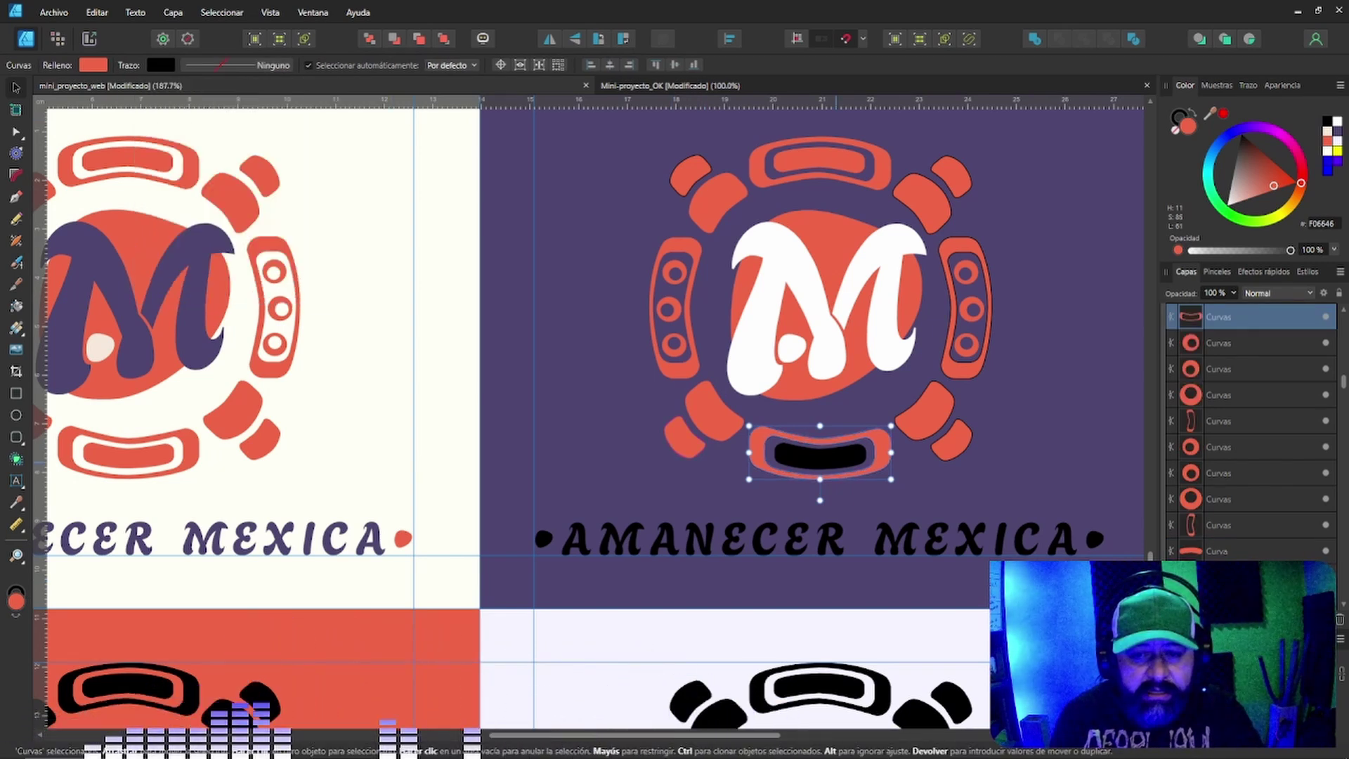
pyautogui.click(820, 455)
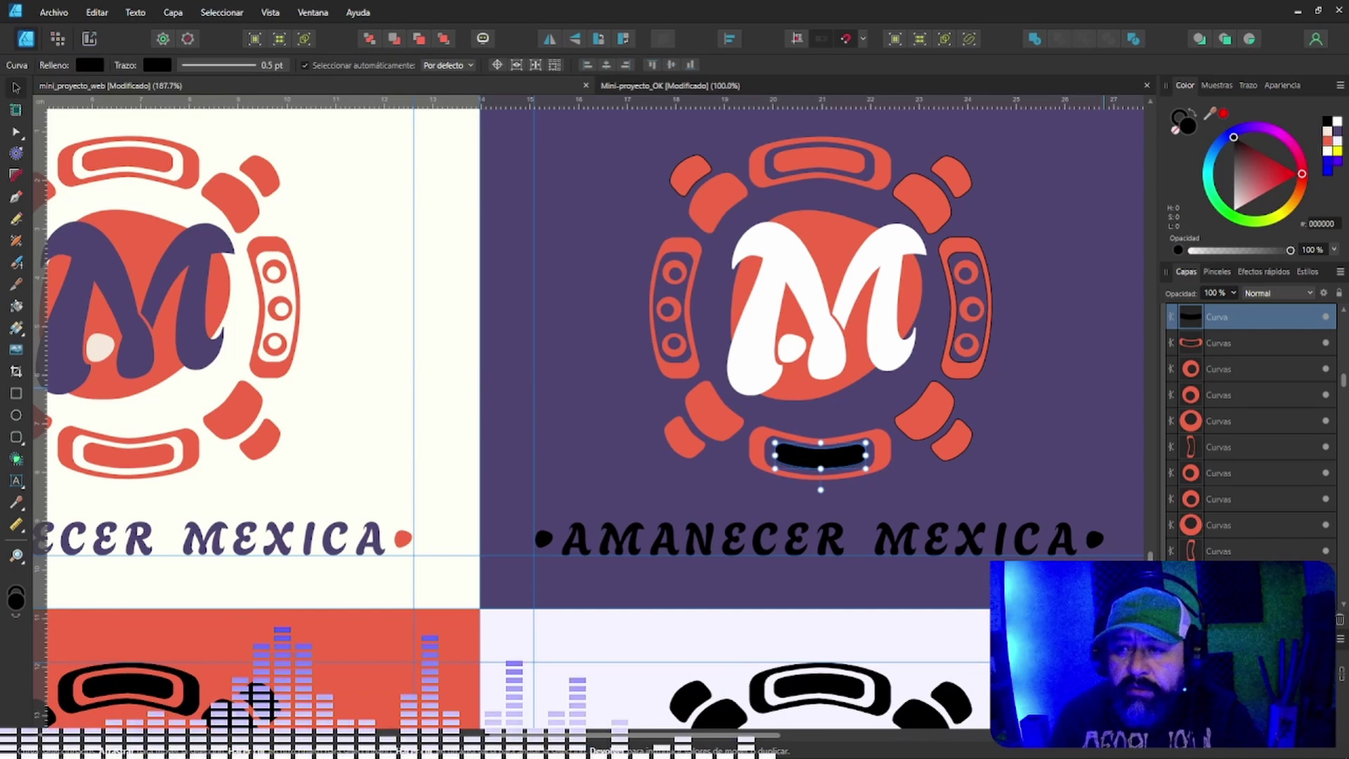
pyautogui.hotkey('ctrl', 'shift', 'v')
# Remove the black stroke from the two lower-right corner shapes of the logo on the purple background.
pyautogui.click(926, 412)
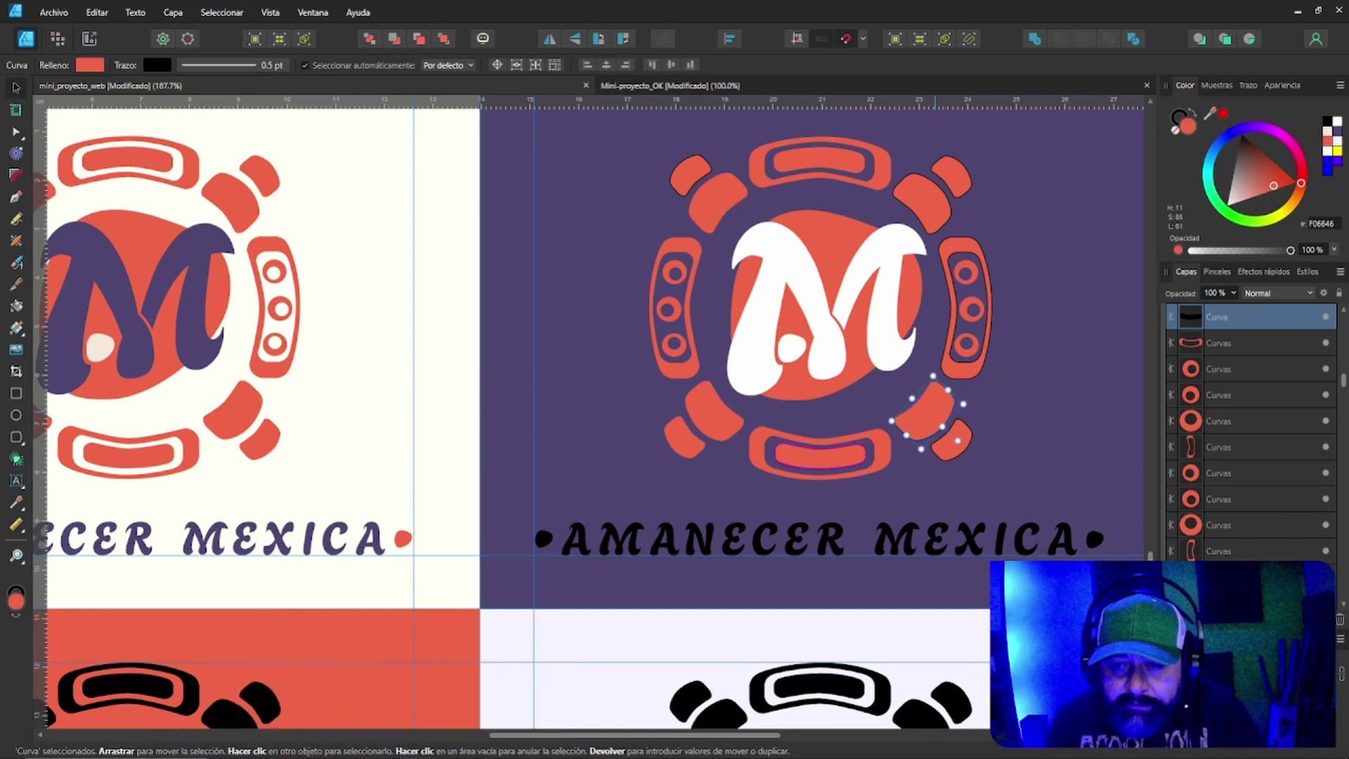
pyautogui.click(234, 64)
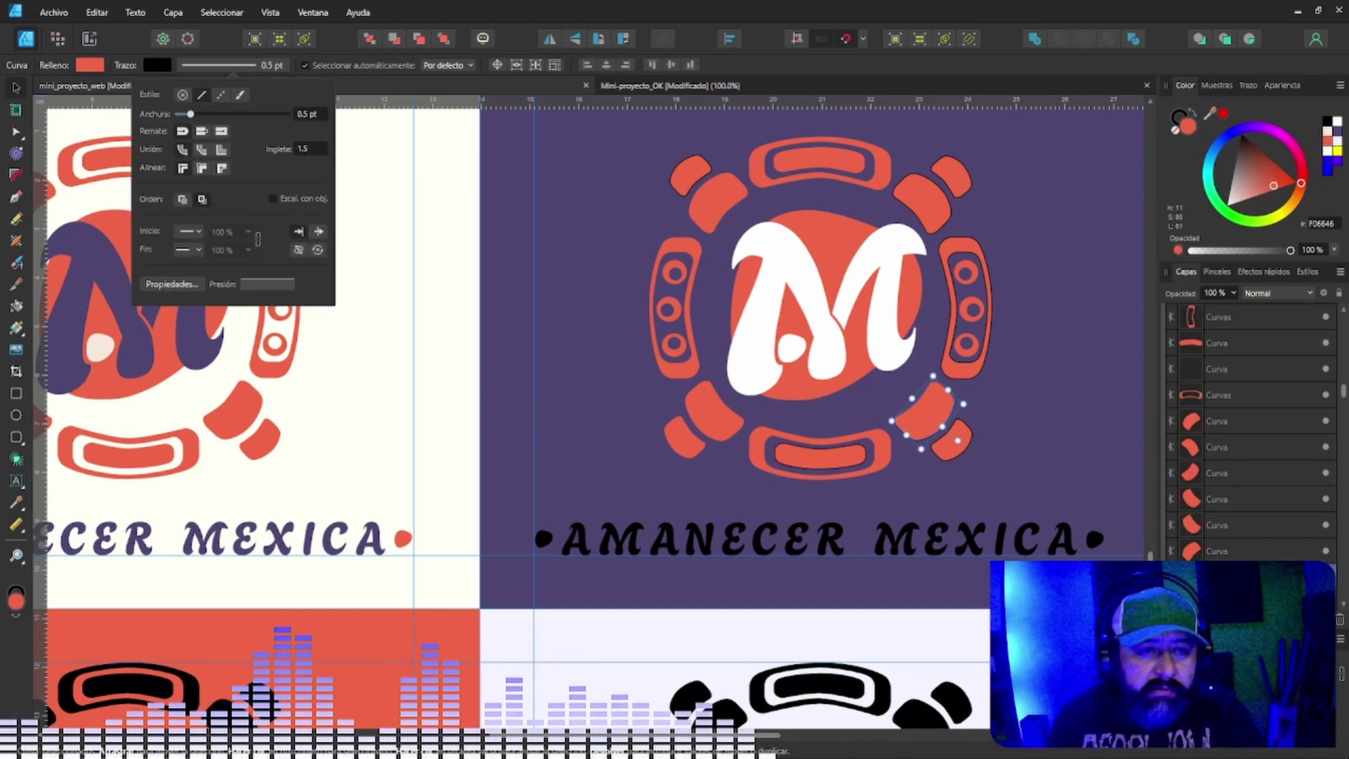
pyautogui.click(182, 94)
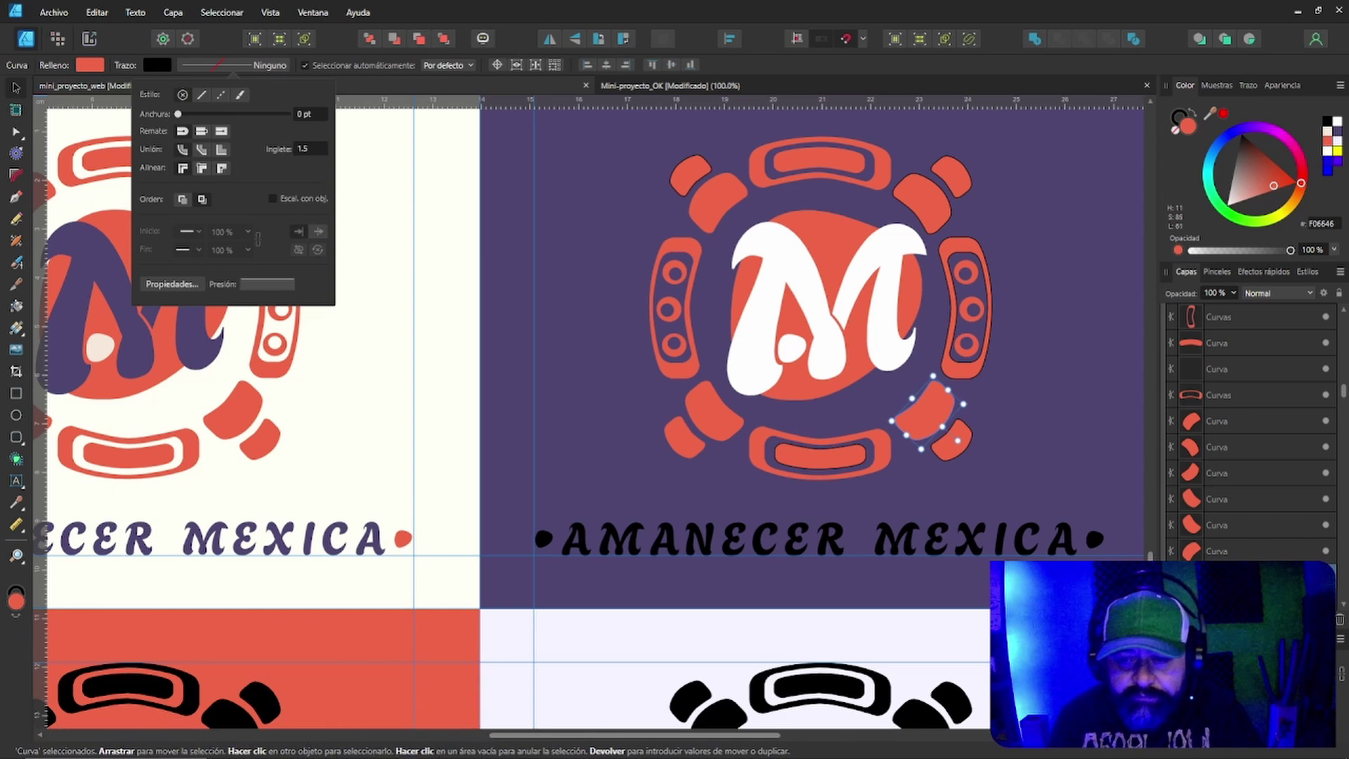
pyautogui.click(955, 439)
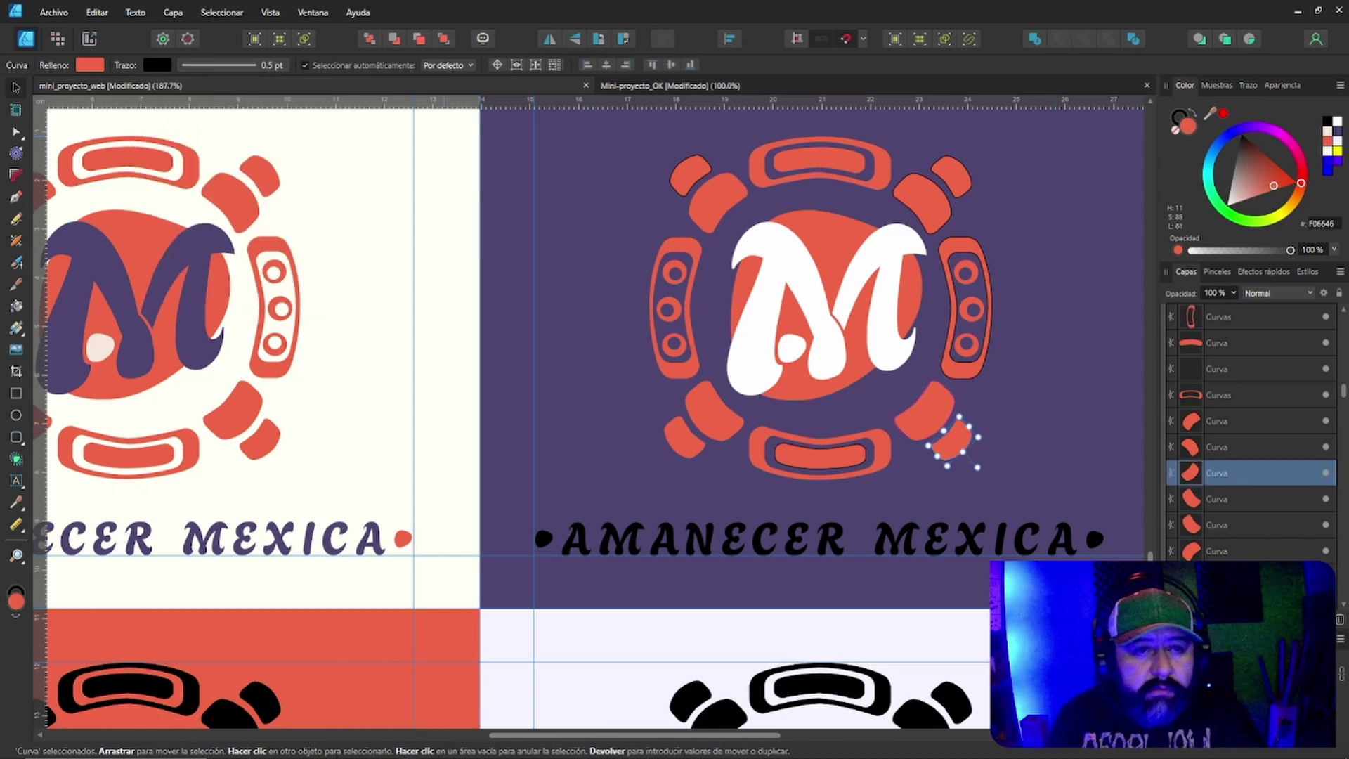
pyautogui.click(219, 65)
pyautogui.click(182, 94)
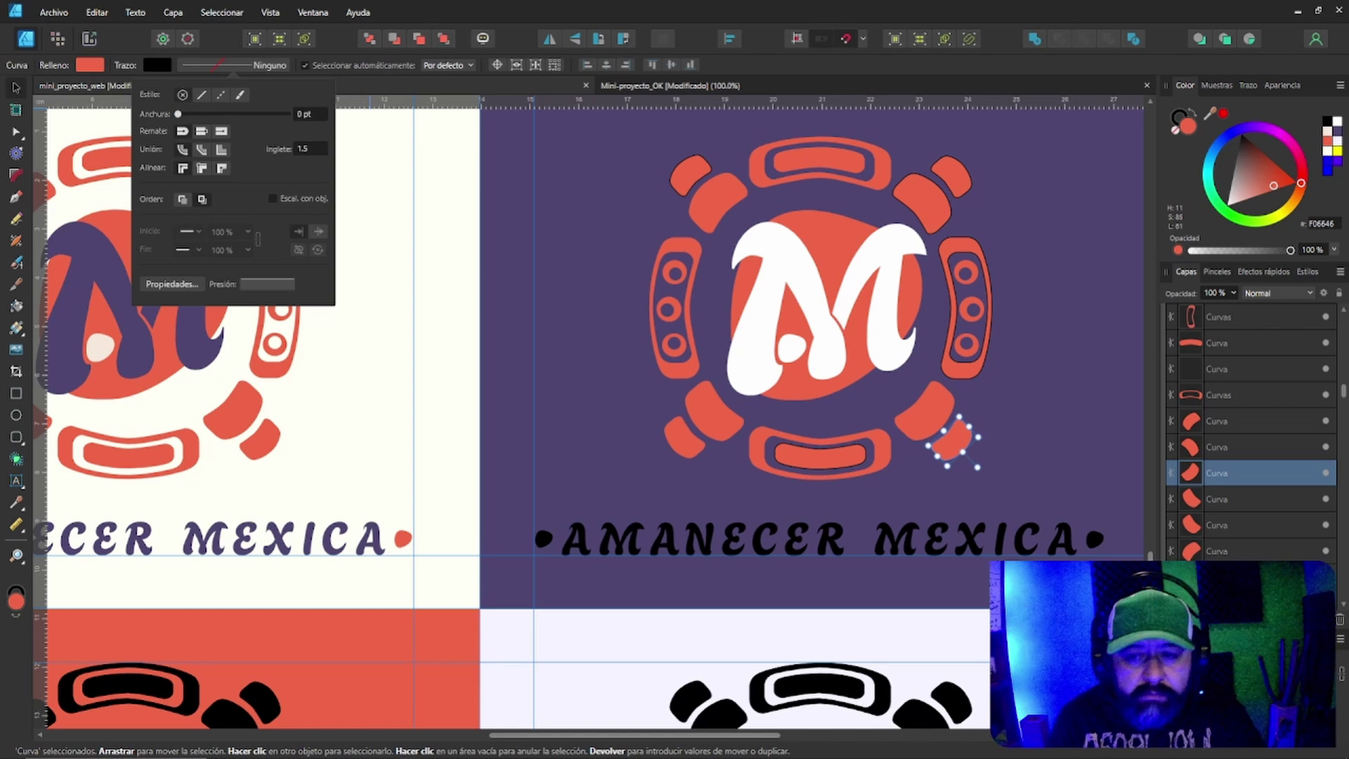
# Remove the black stroke from the inner bar of the logo's bottom frame and from the right side frame on the purple background.
pyautogui.click(814, 460)
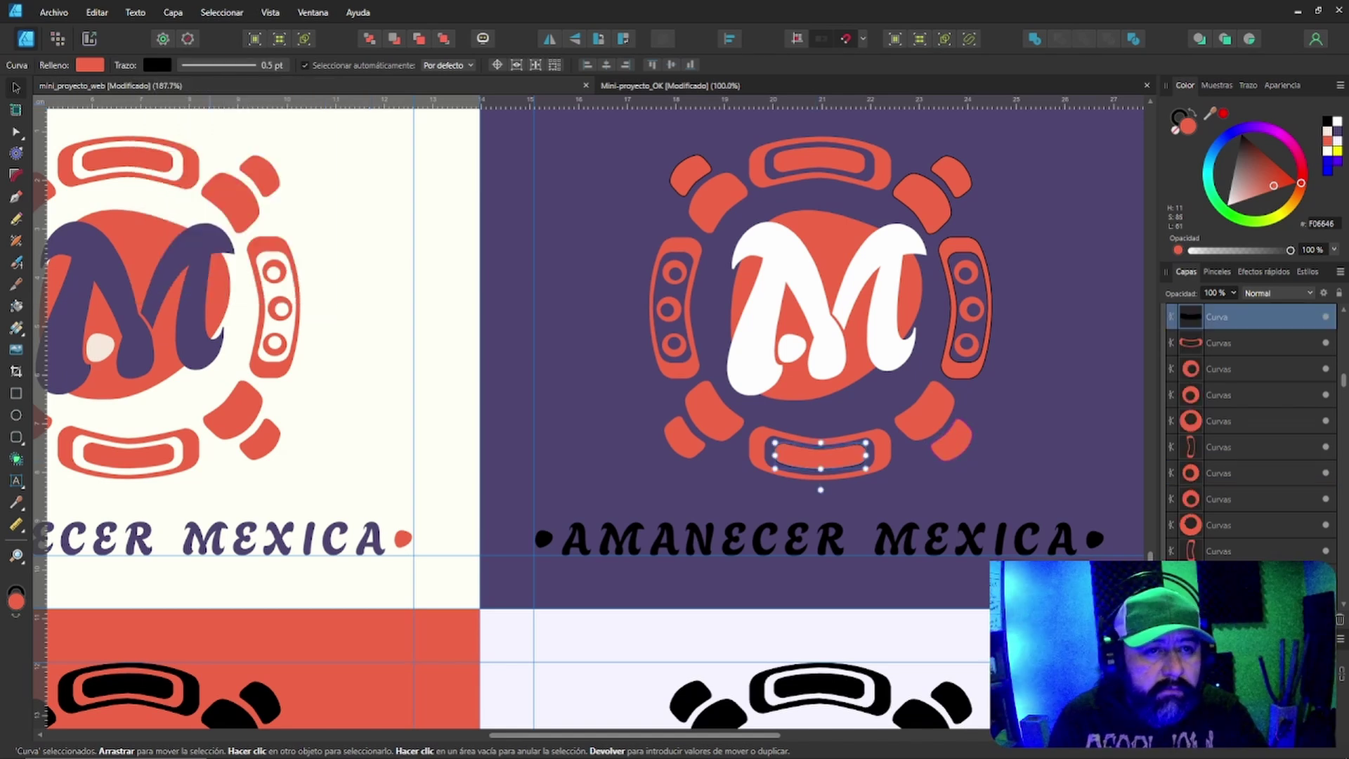
pyautogui.click(219, 64)
pyautogui.click(182, 95)
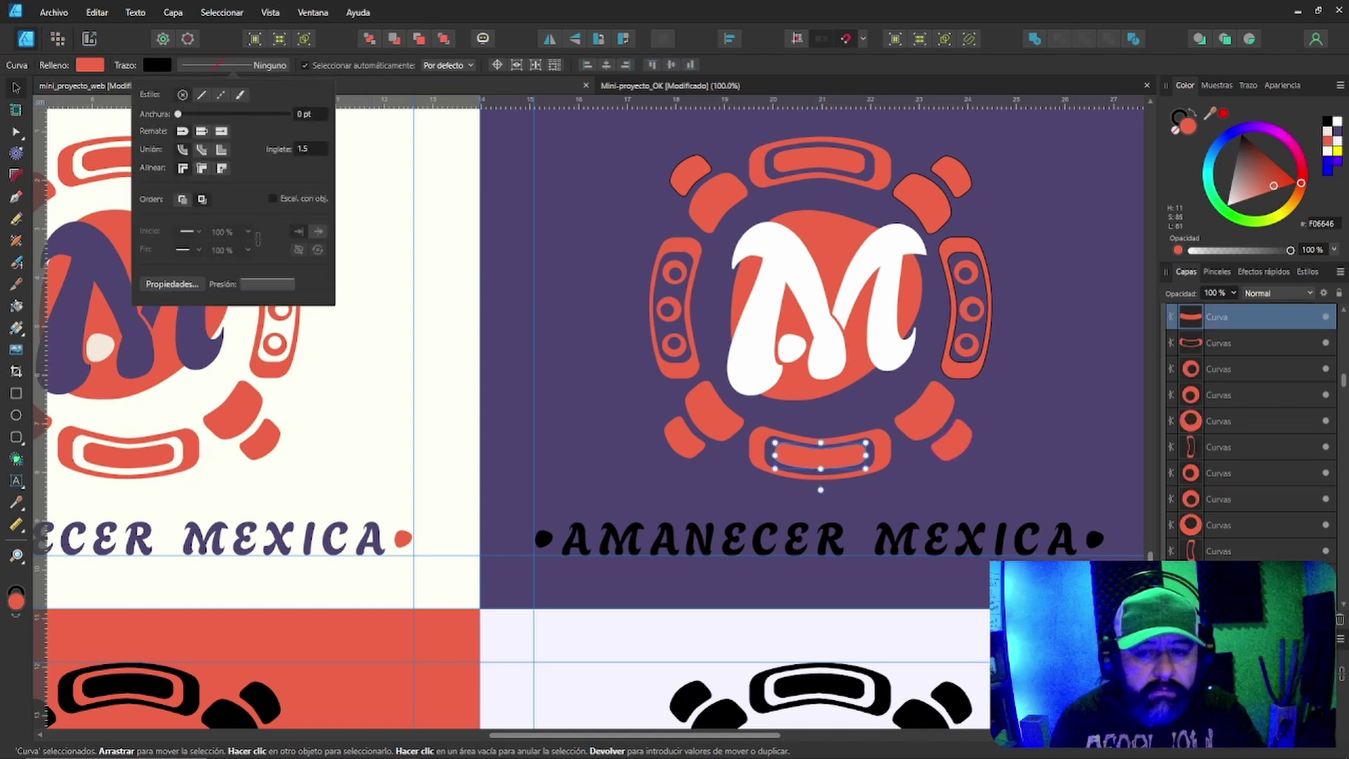
pyautogui.click(968, 281)
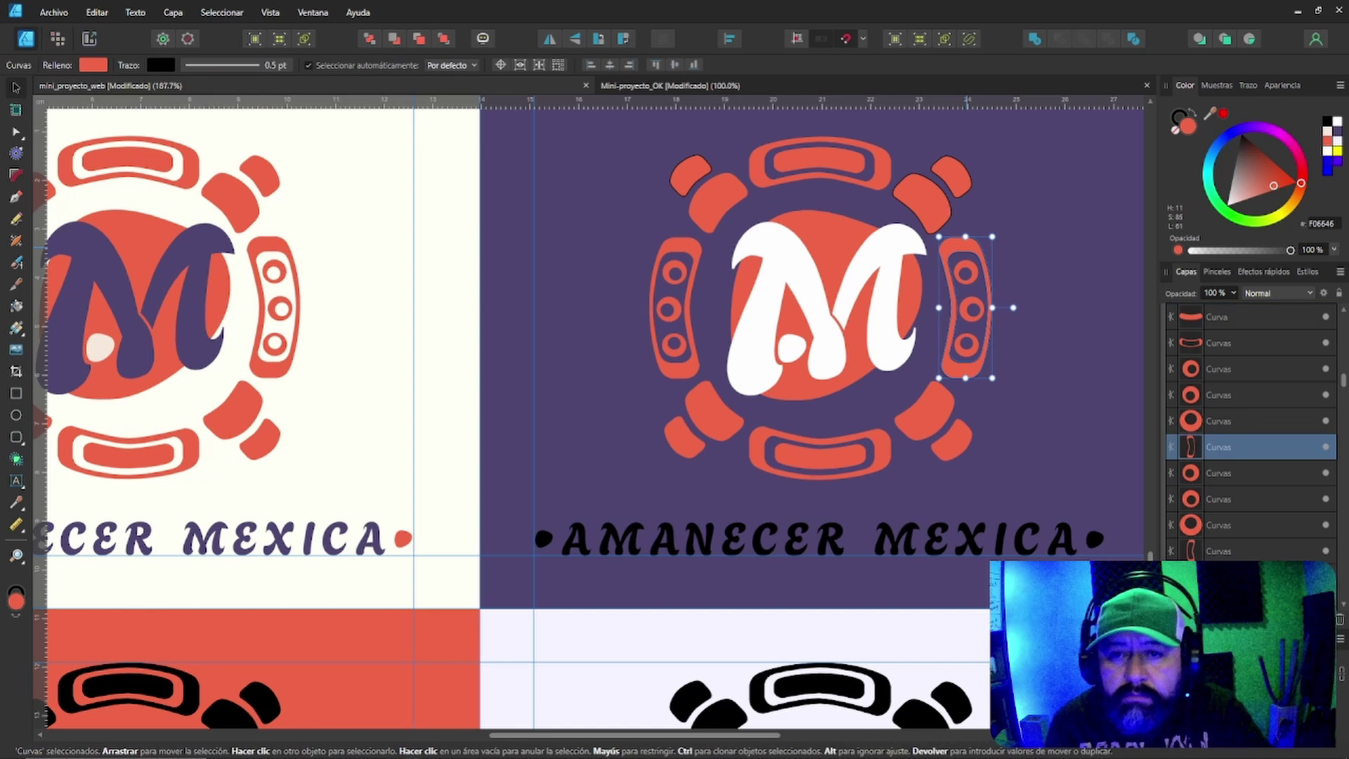
pyautogui.click(219, 65)
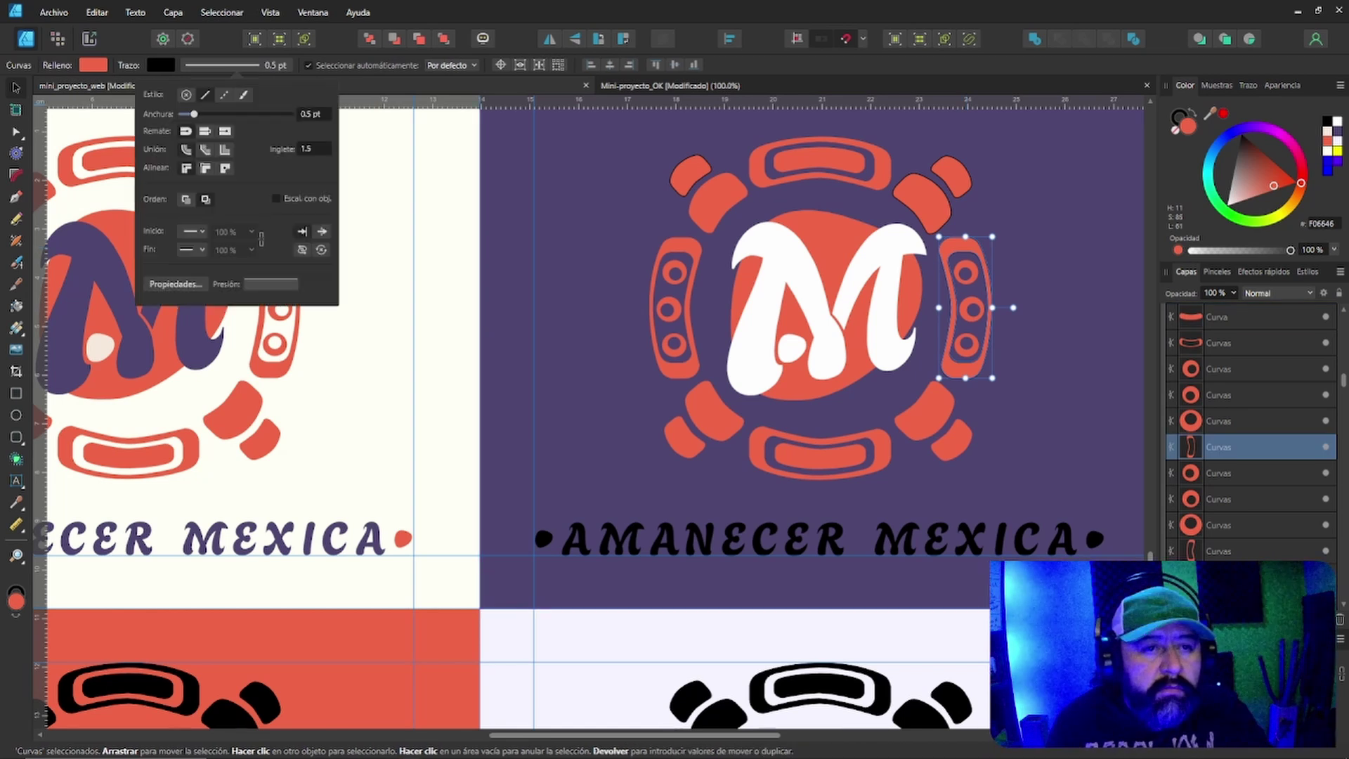
pyautogui.click(186, 94)
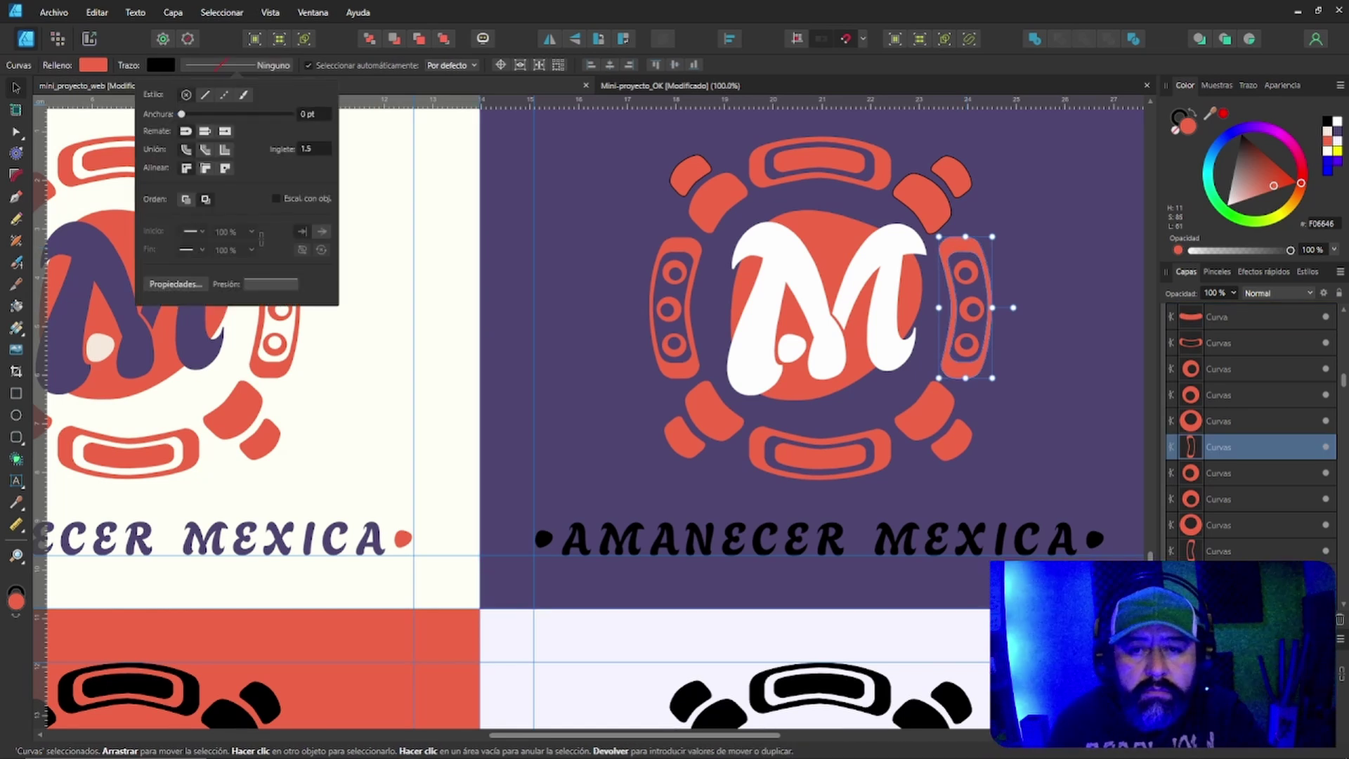
# Remove the black stroke from the outer upper-left corner shape and both upper-right corner shapes of the purple-background logo.
pyautogui.click(688, 173)
pyautogui.click(232, 64)
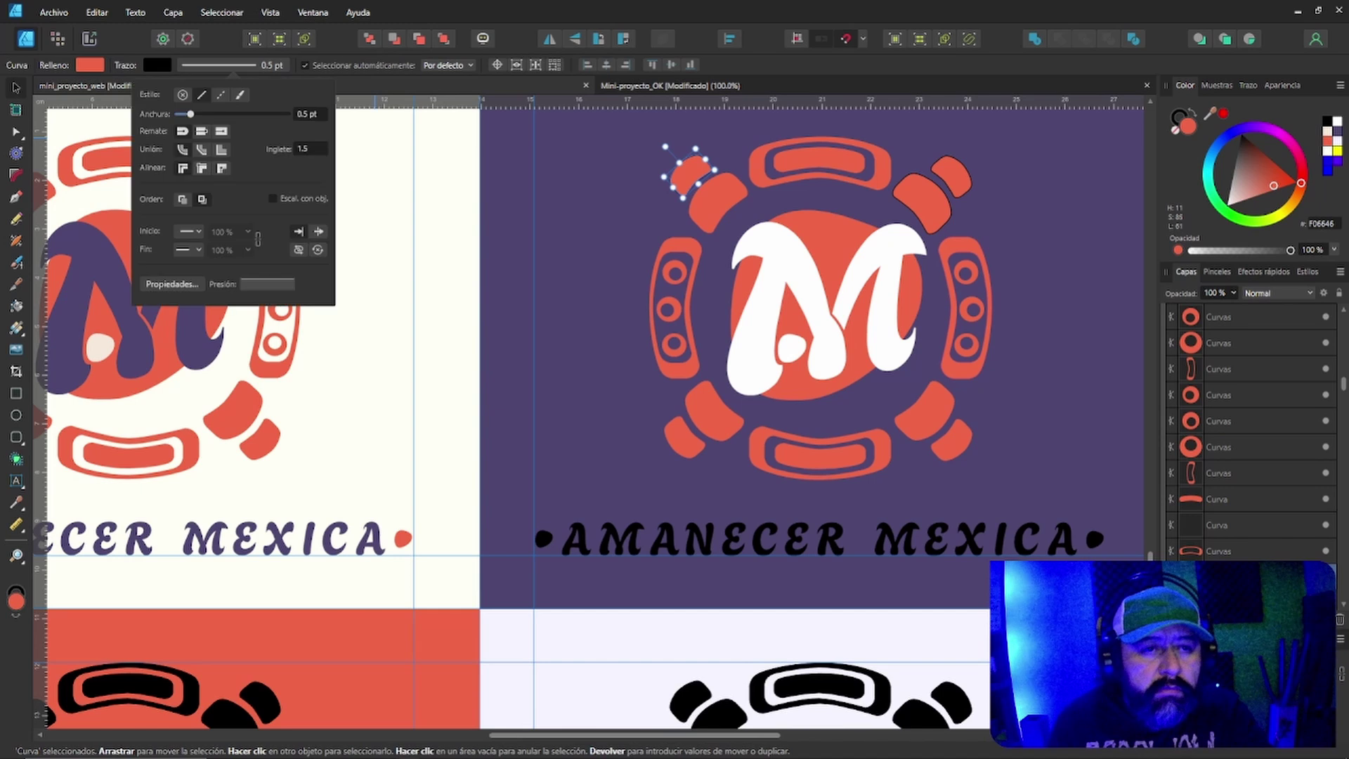
pyautogui.click(182, 94)
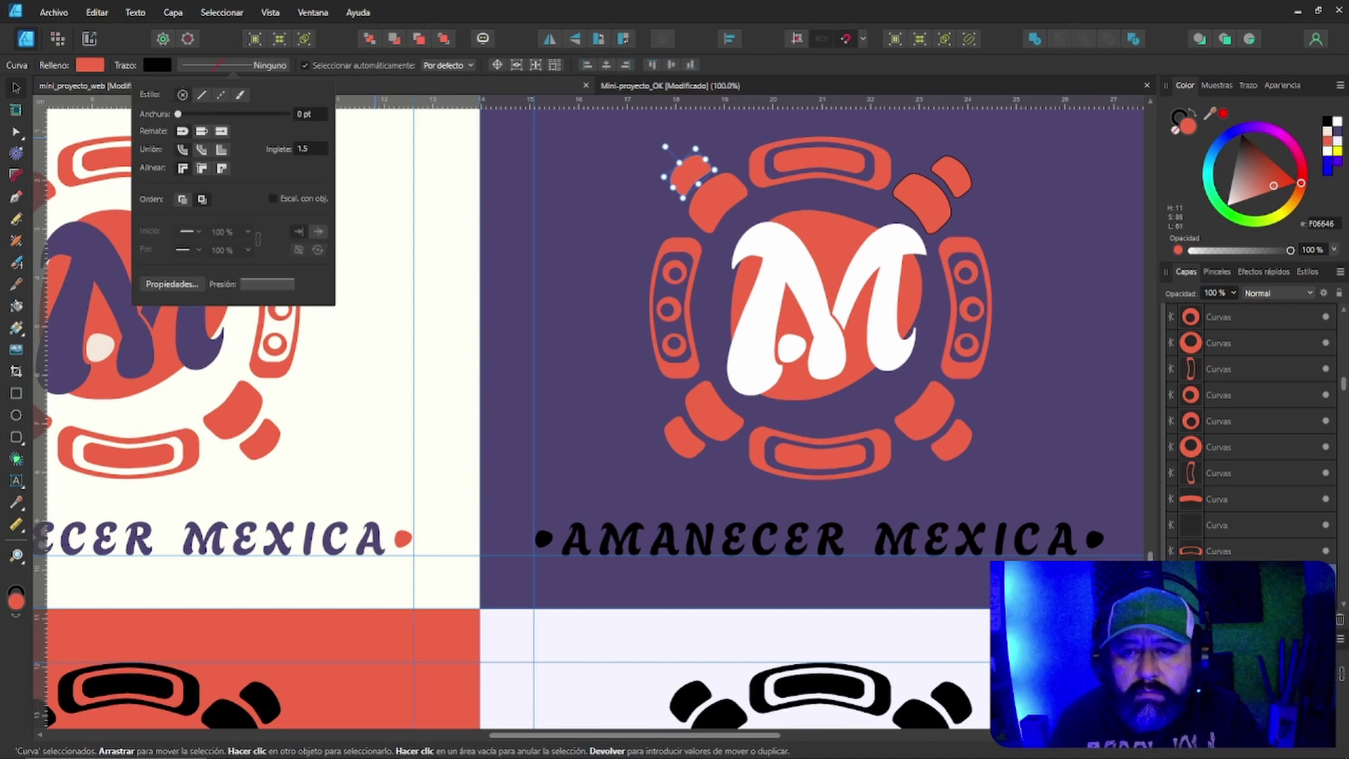
pyautogui.click(937, 195)
pyautogui.click(219, 64)
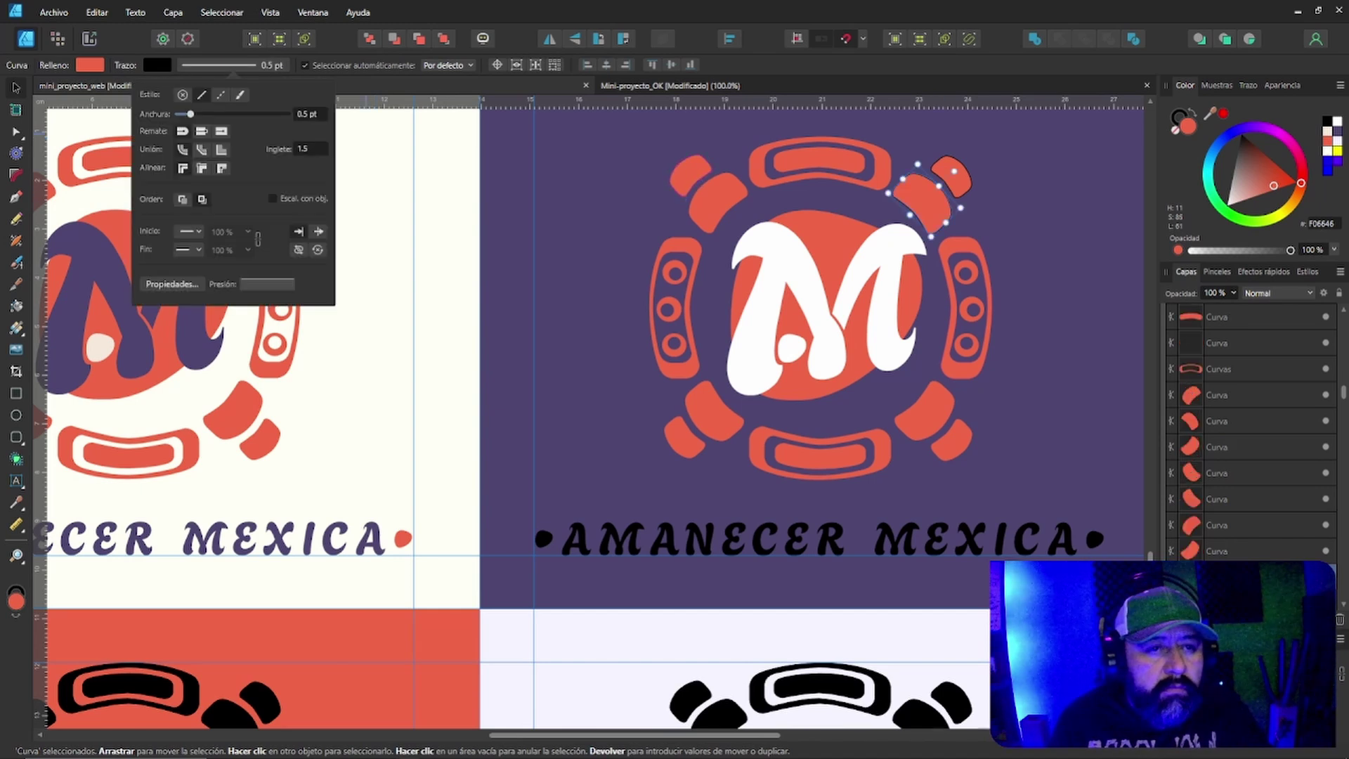
pyautogui.click(182, 94)
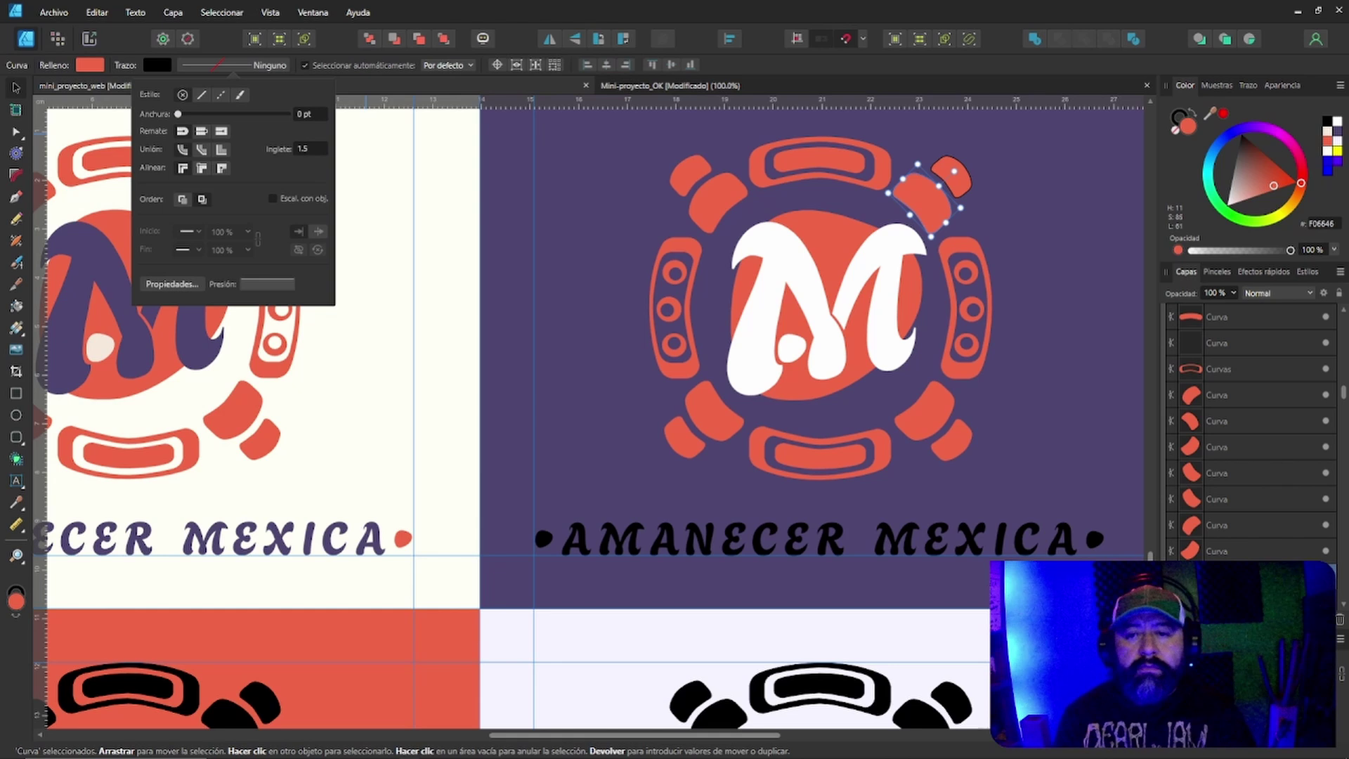
pyautogui.click(952, 172)
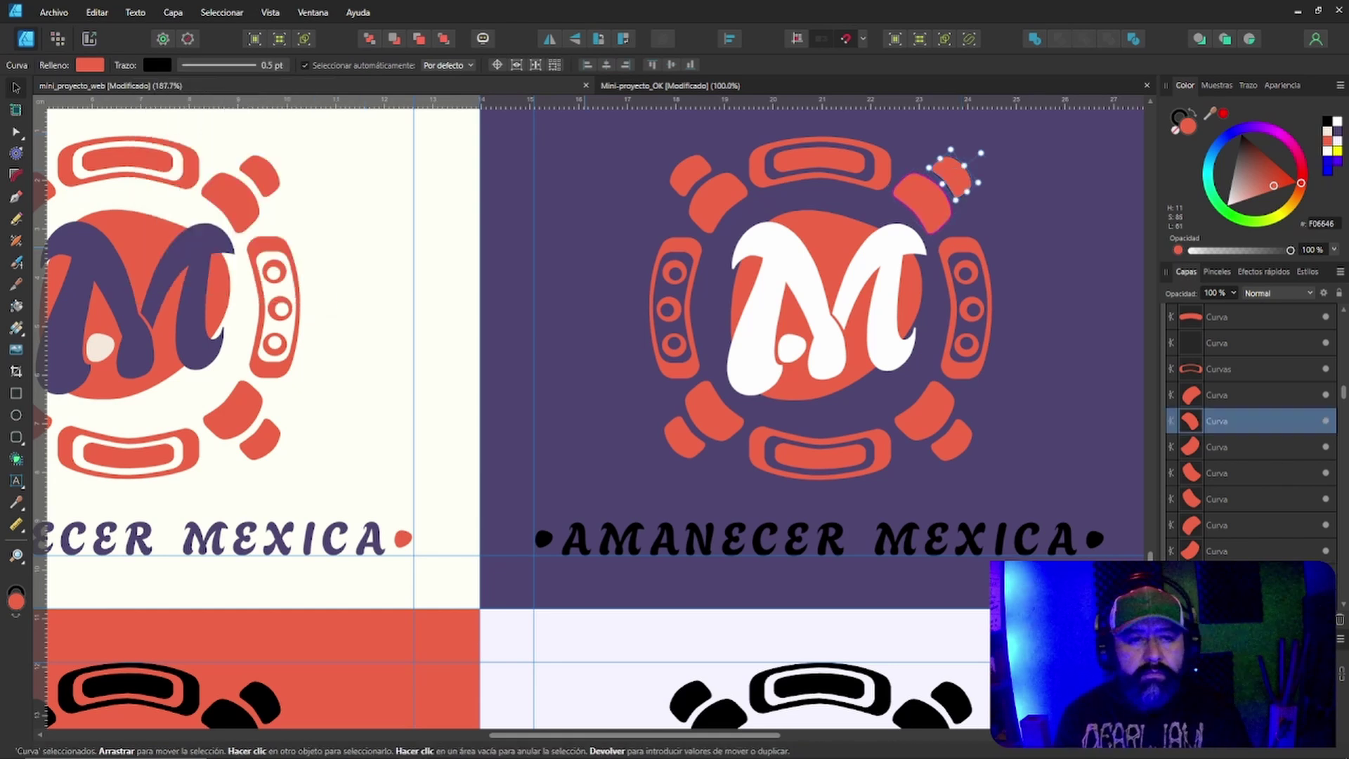
pyautogui.click(218, 64)
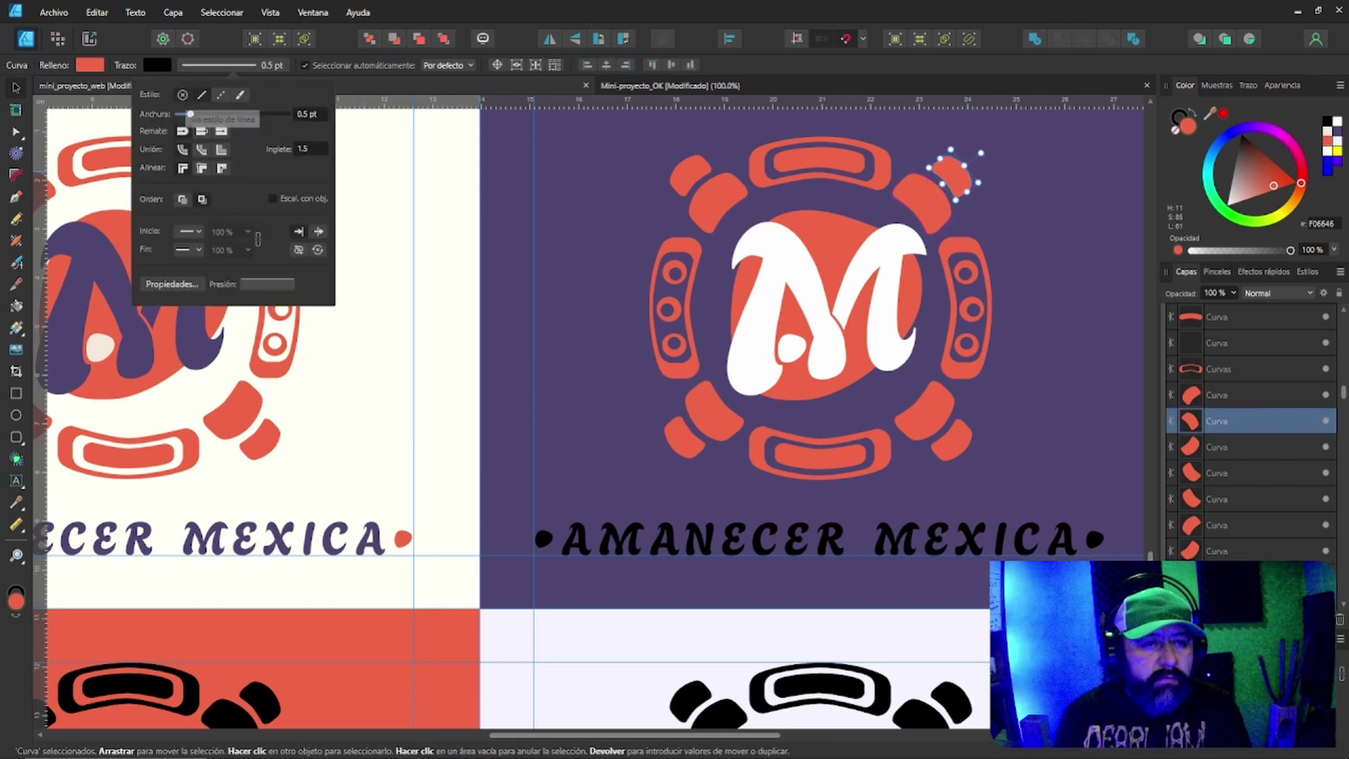
pyautogui.click(183, 94)
pyautogui.click(1038, 440)
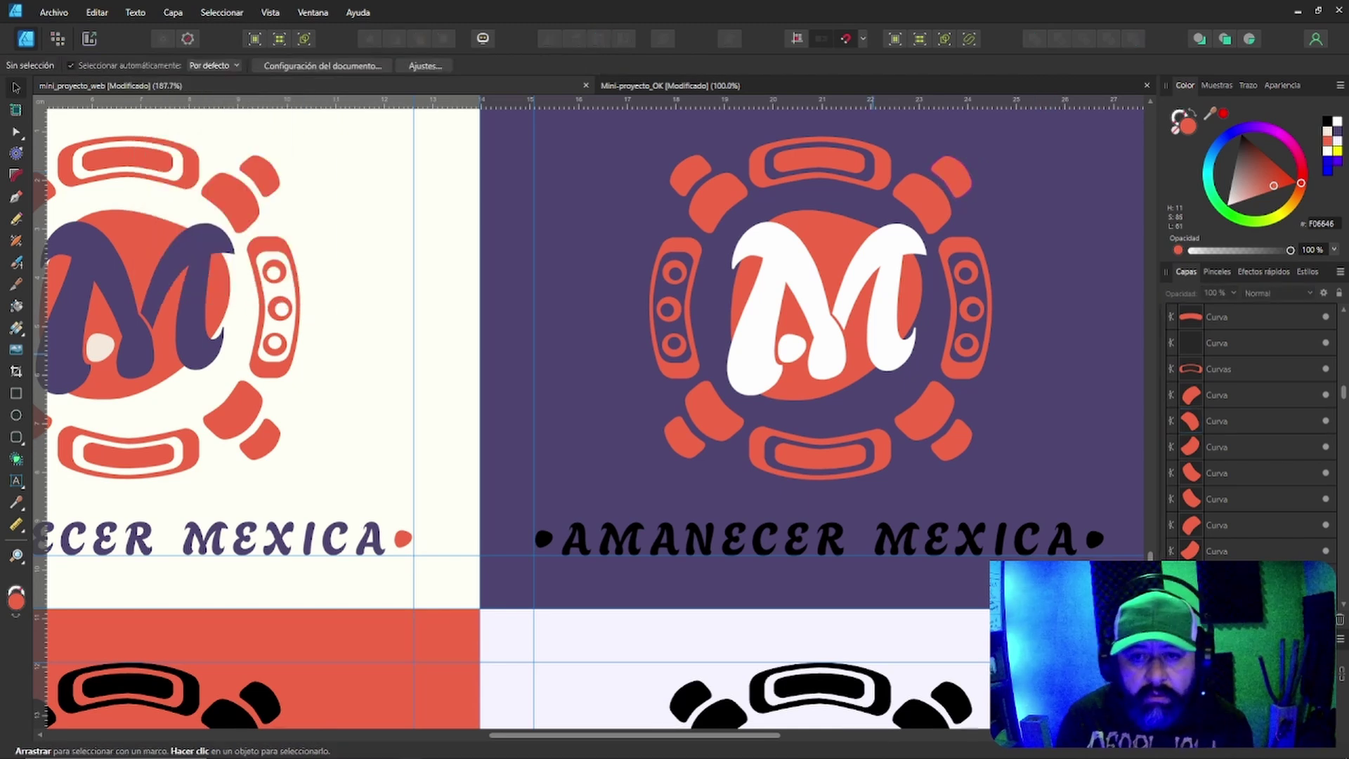
# Fill both parts of the large M on the purple background with cream F4E8DB.
pyautogui.click(756, 316)
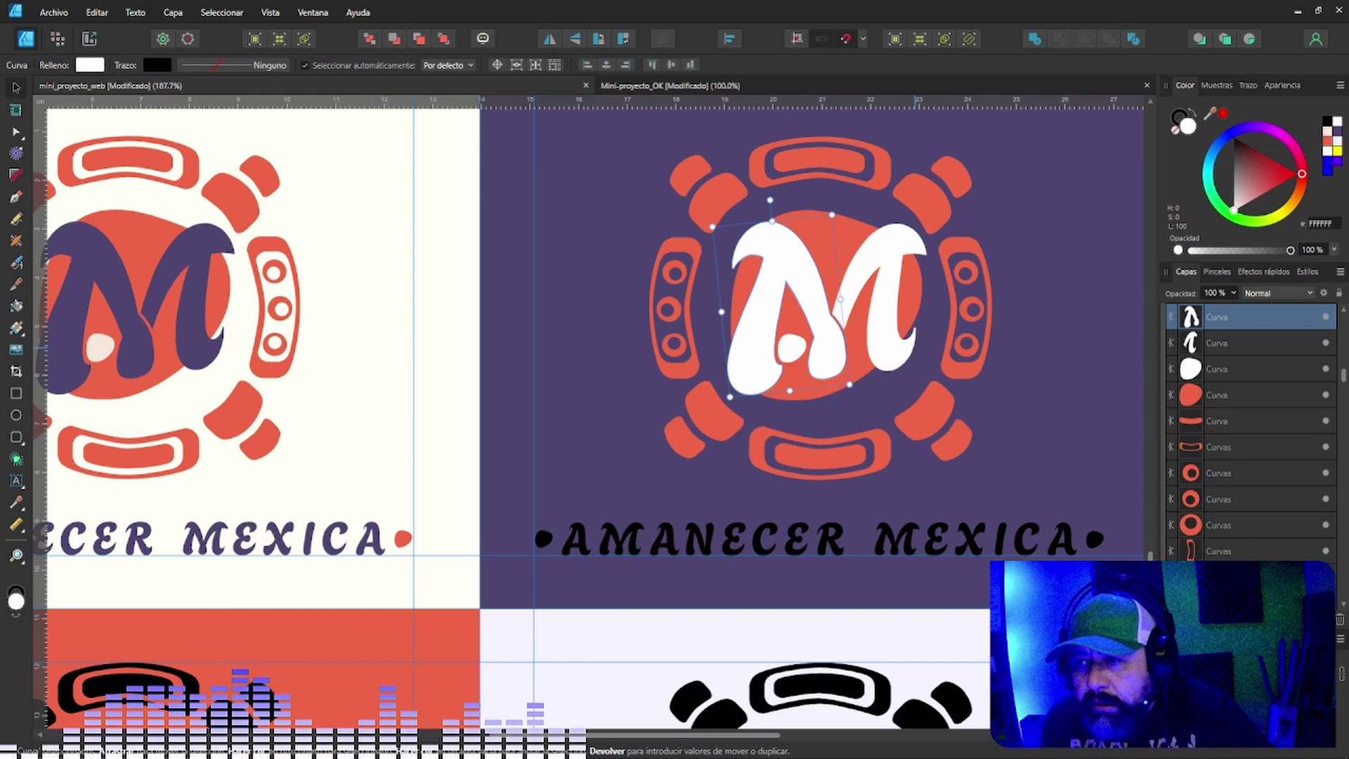
pyautogui.click(1327, 131)
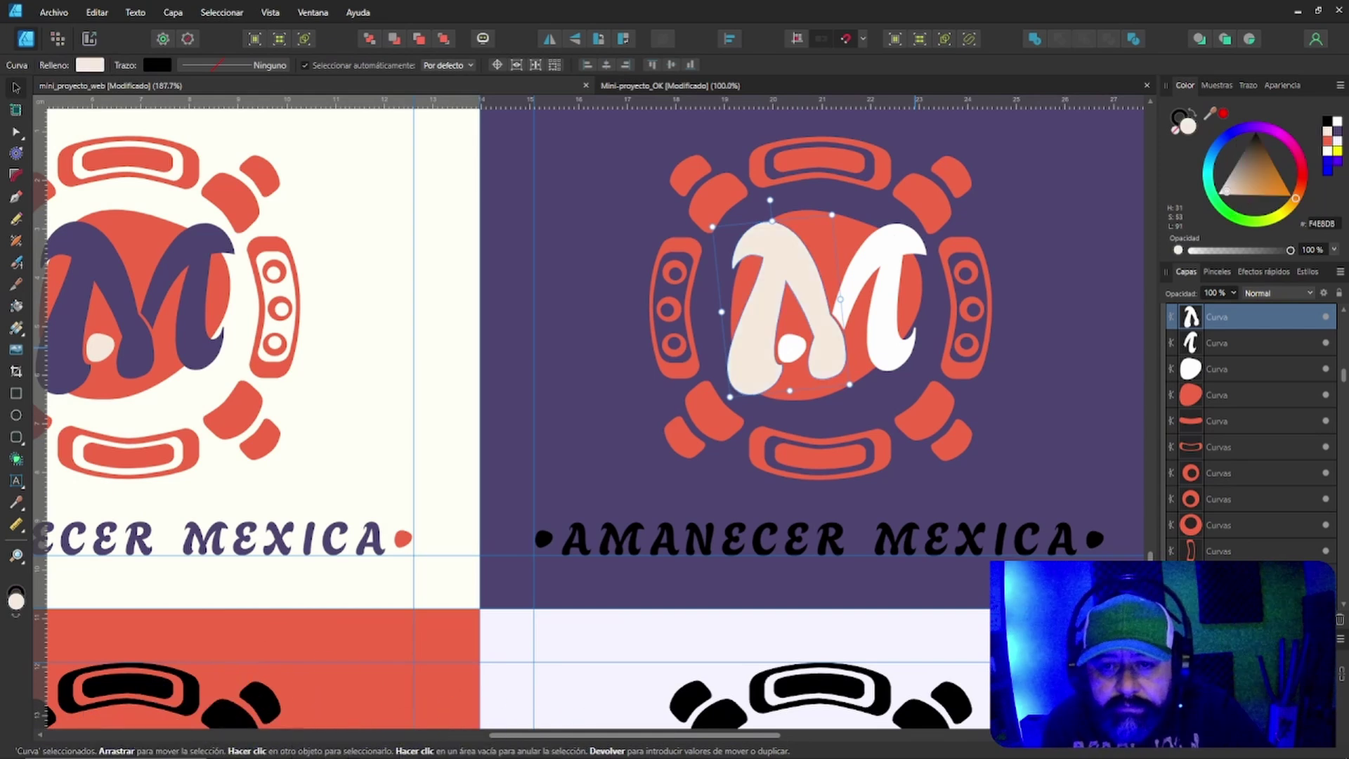
pyautogui.click(901, 241)
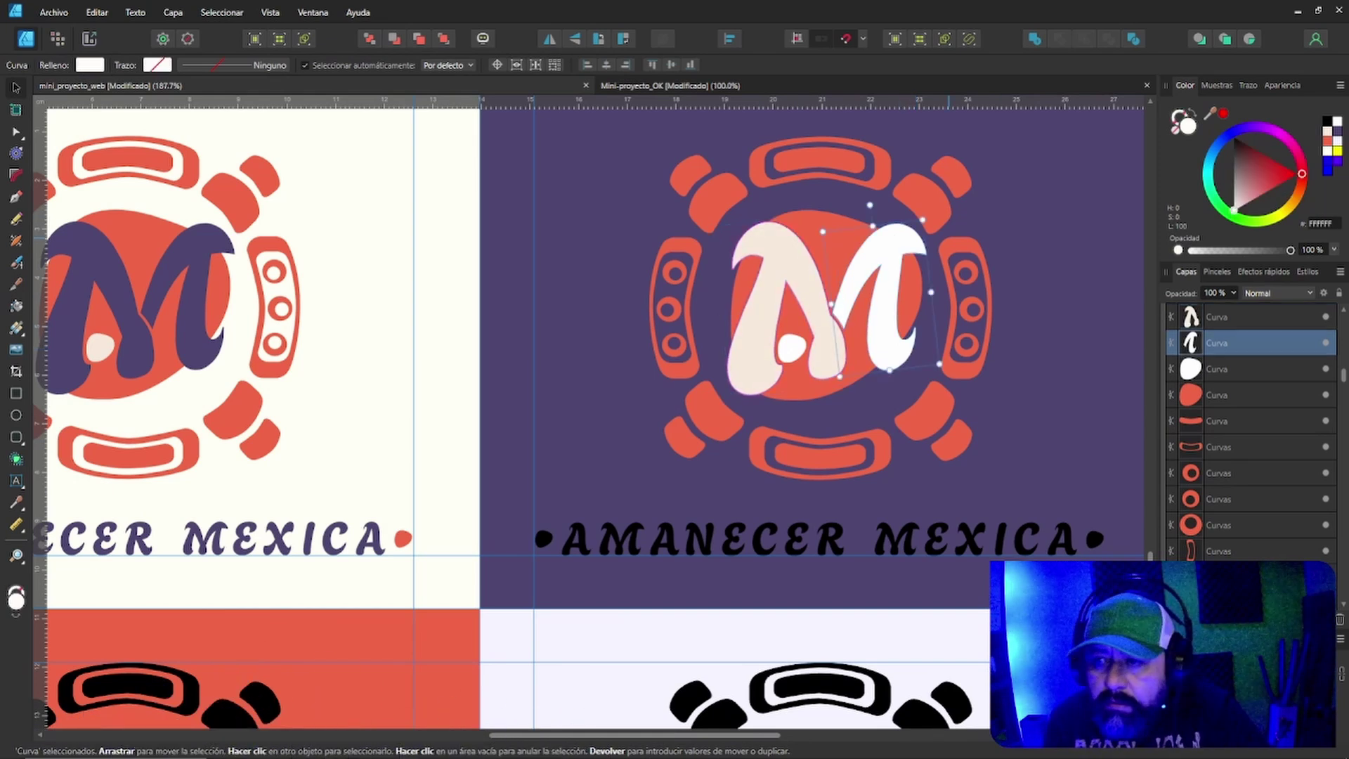
pyautogui.hotkey('ctrl', 'shift', 'v')
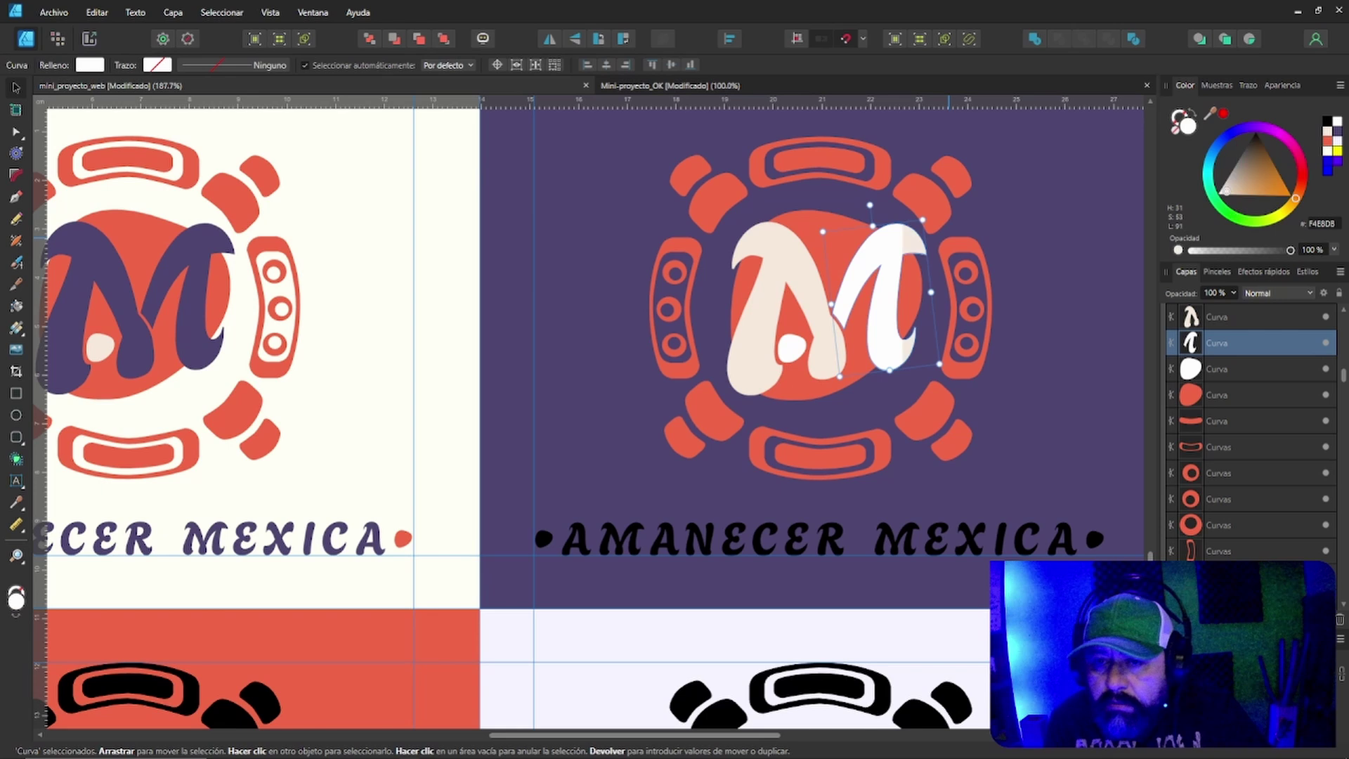
# Fill the small round shape inside the cream M with the background purple 4E4671.
pyautogui.click(791, 346)
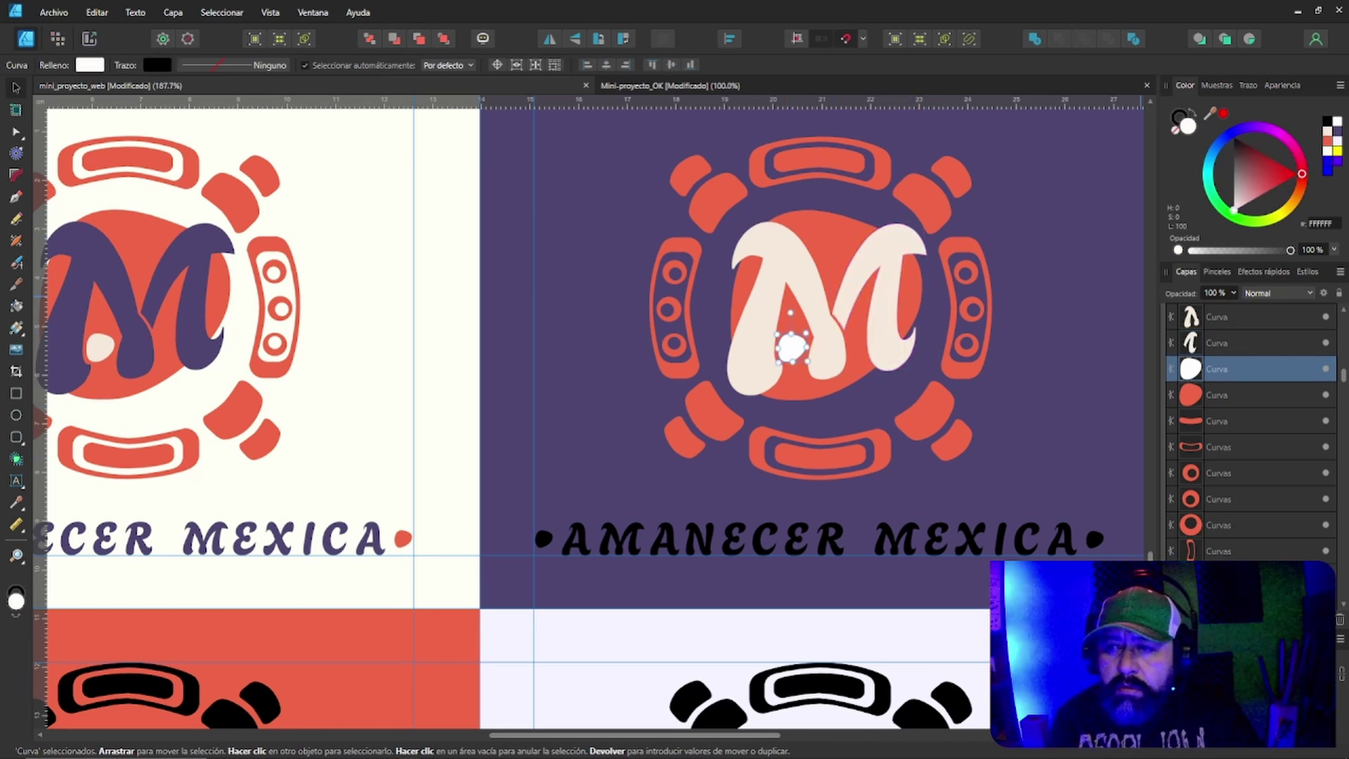
pyautogui.click(1336, 130)
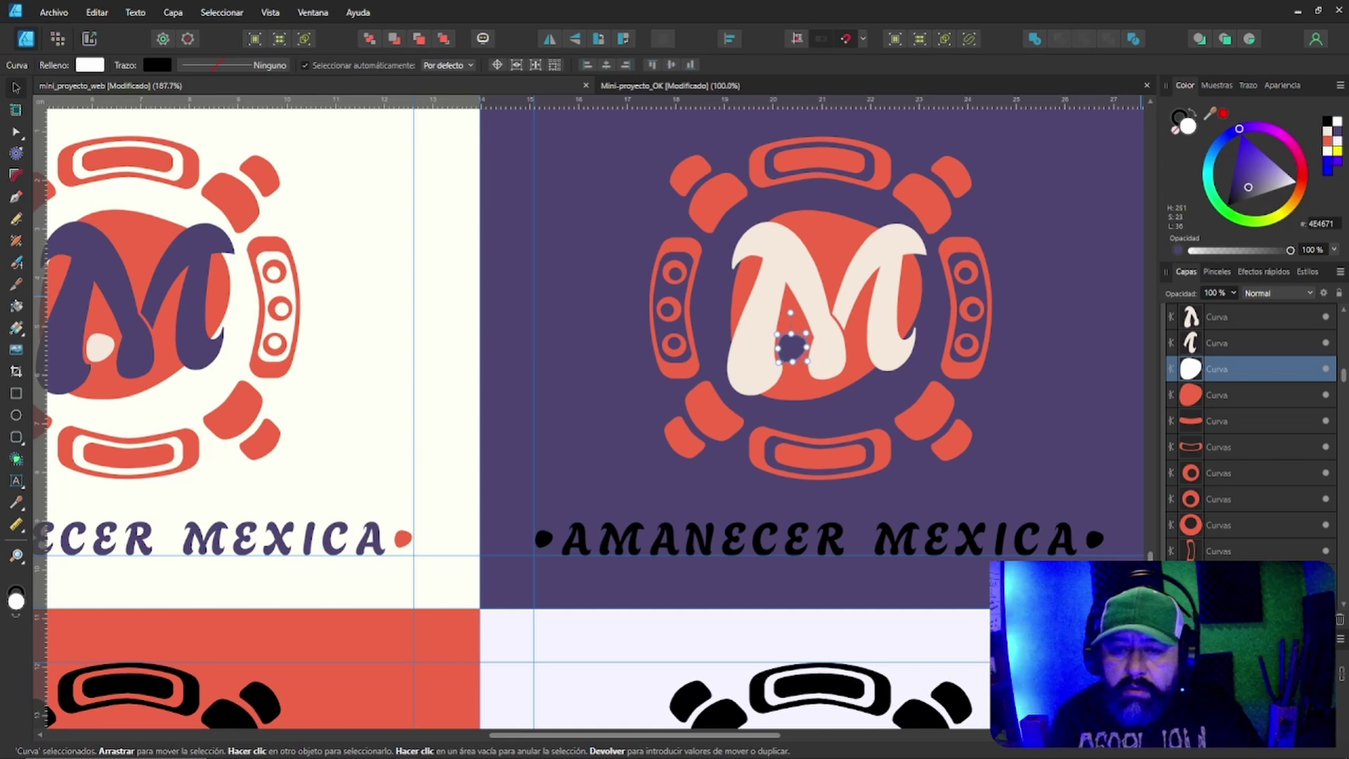
pyautogui.click(1021, 442)
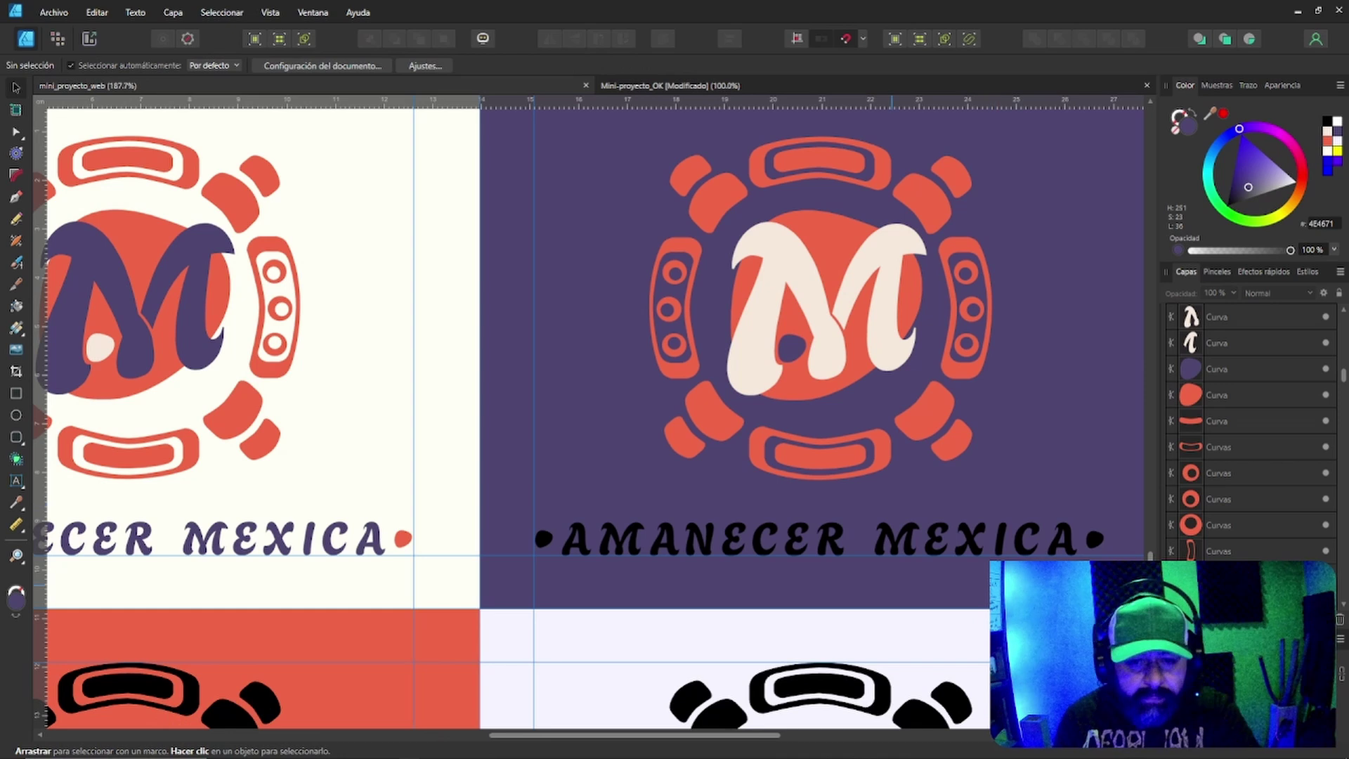
# Fill all the letters of AMANECER MEXICA below the purple-background logo with cream F4E8DB.
pyautogui.scroll(-1, 590, 422)
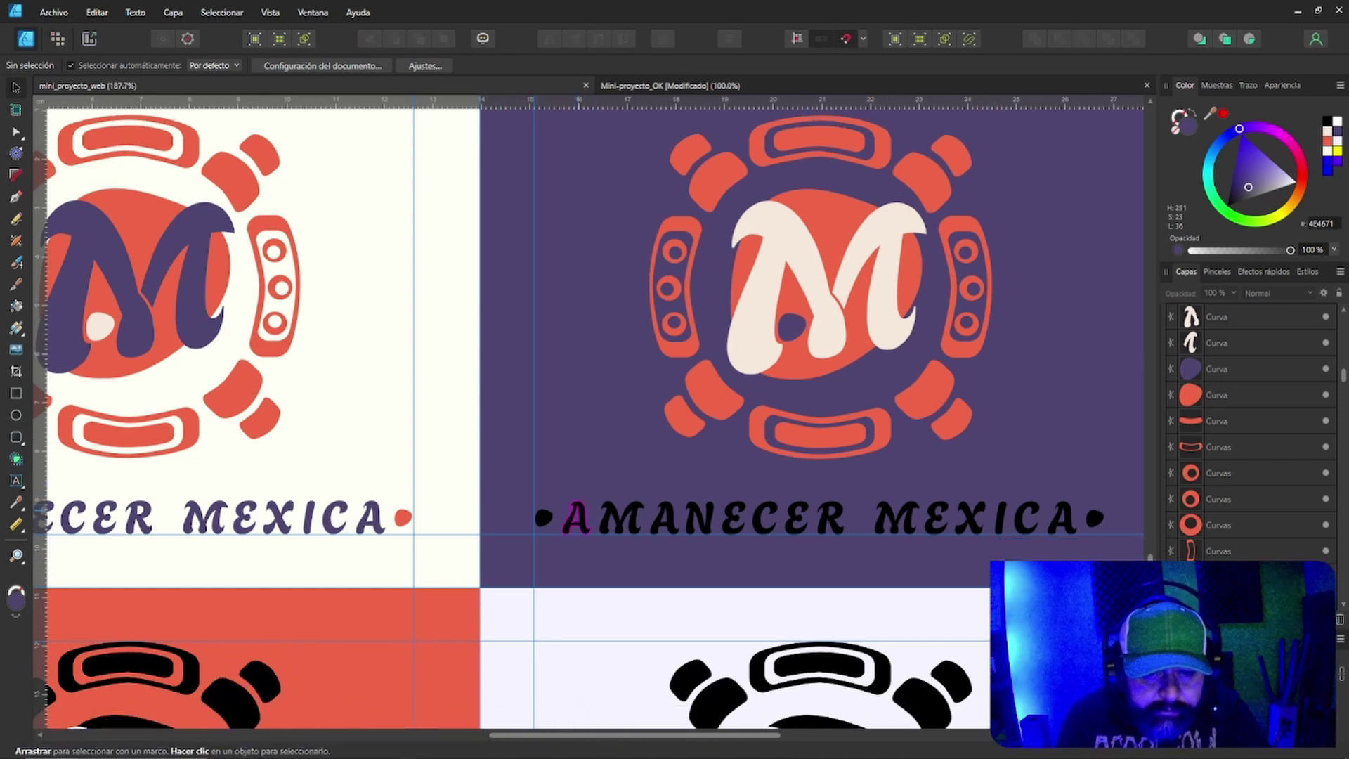
pyautogui.click(574, 516)
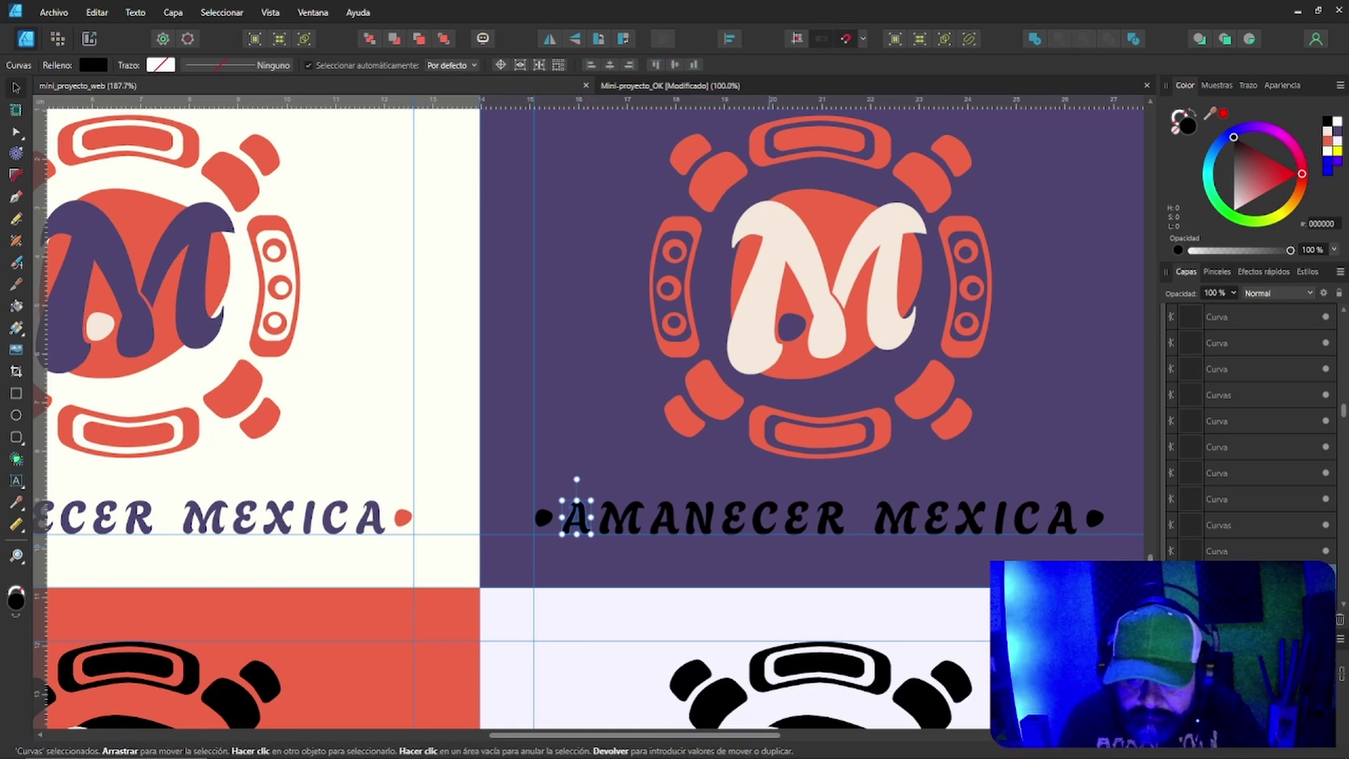
pyautogui.keyDown('shift'); pyautogui.click(1069, 516); pyautogui.keyUp('shift')
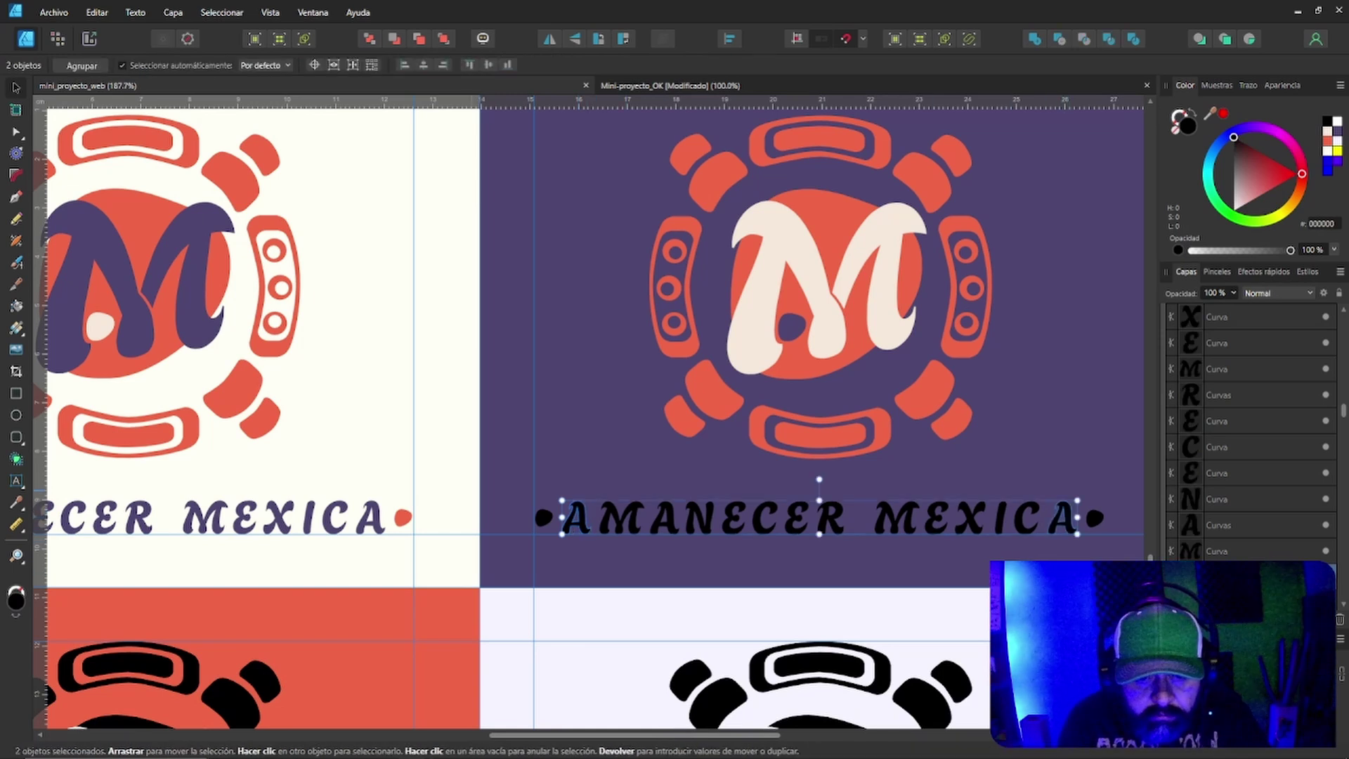
pyautogui.moveTo(549, 475); pyautogui.dragTo(1093, 562)
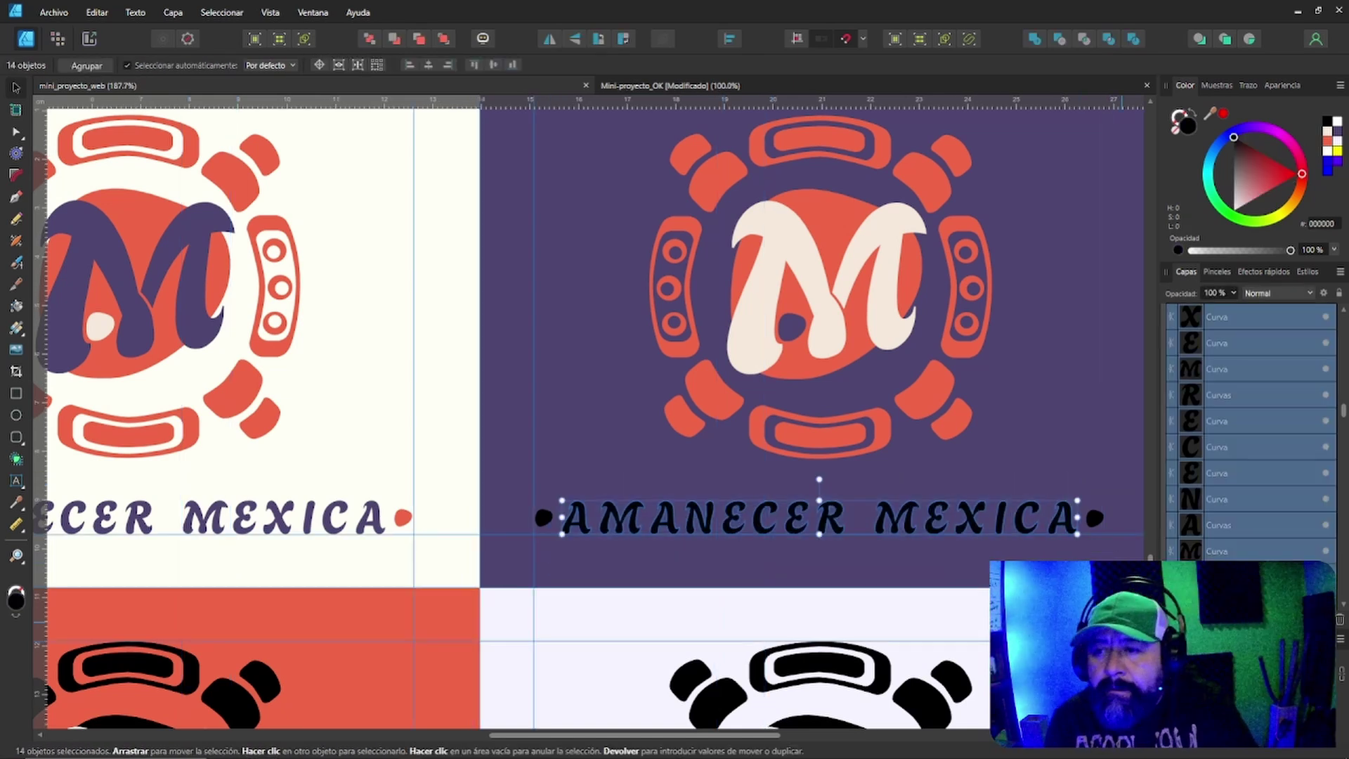
pyautogui.click(1326, 132)
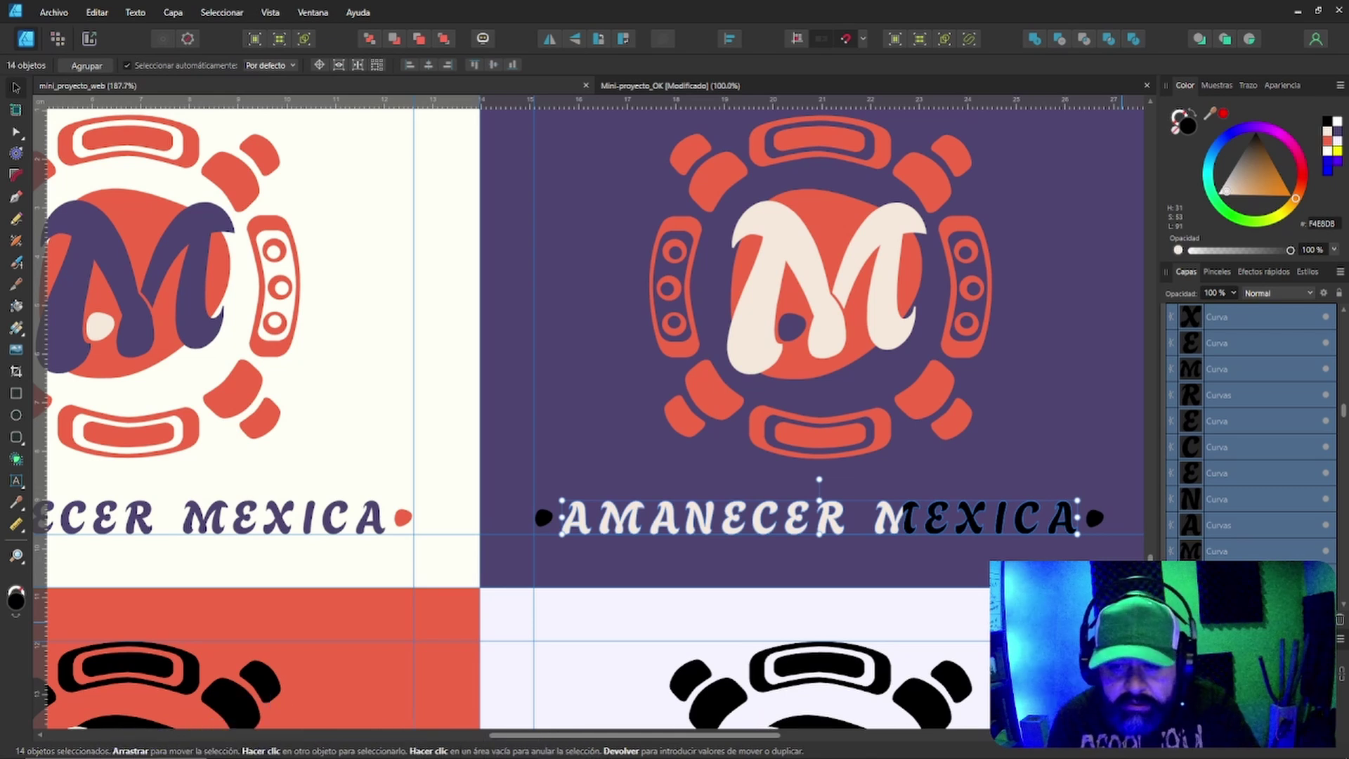
pyautogui.press('Escape')
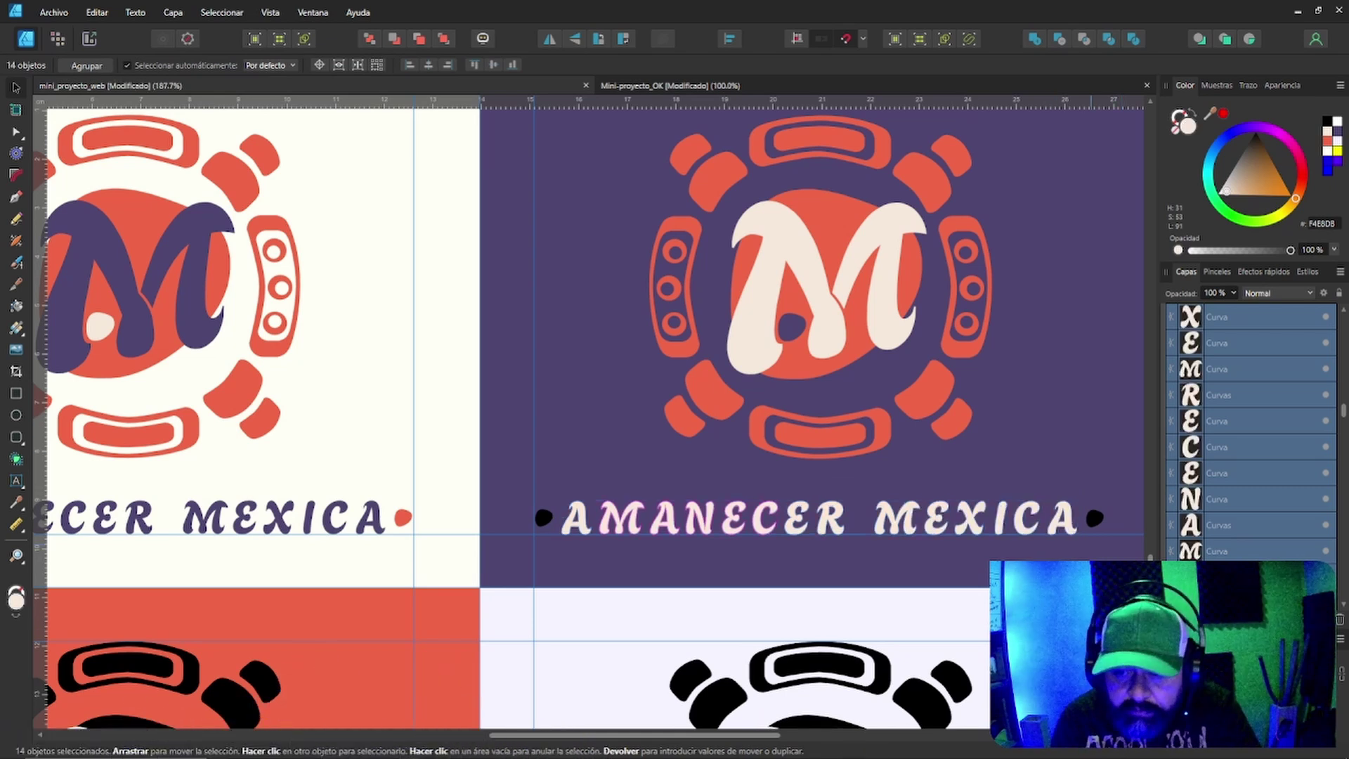
# Fill the two dots at either end of the AMANECER MEXICA lettering on purple with coral red F06646.
pyautogui.click(1094, 518)
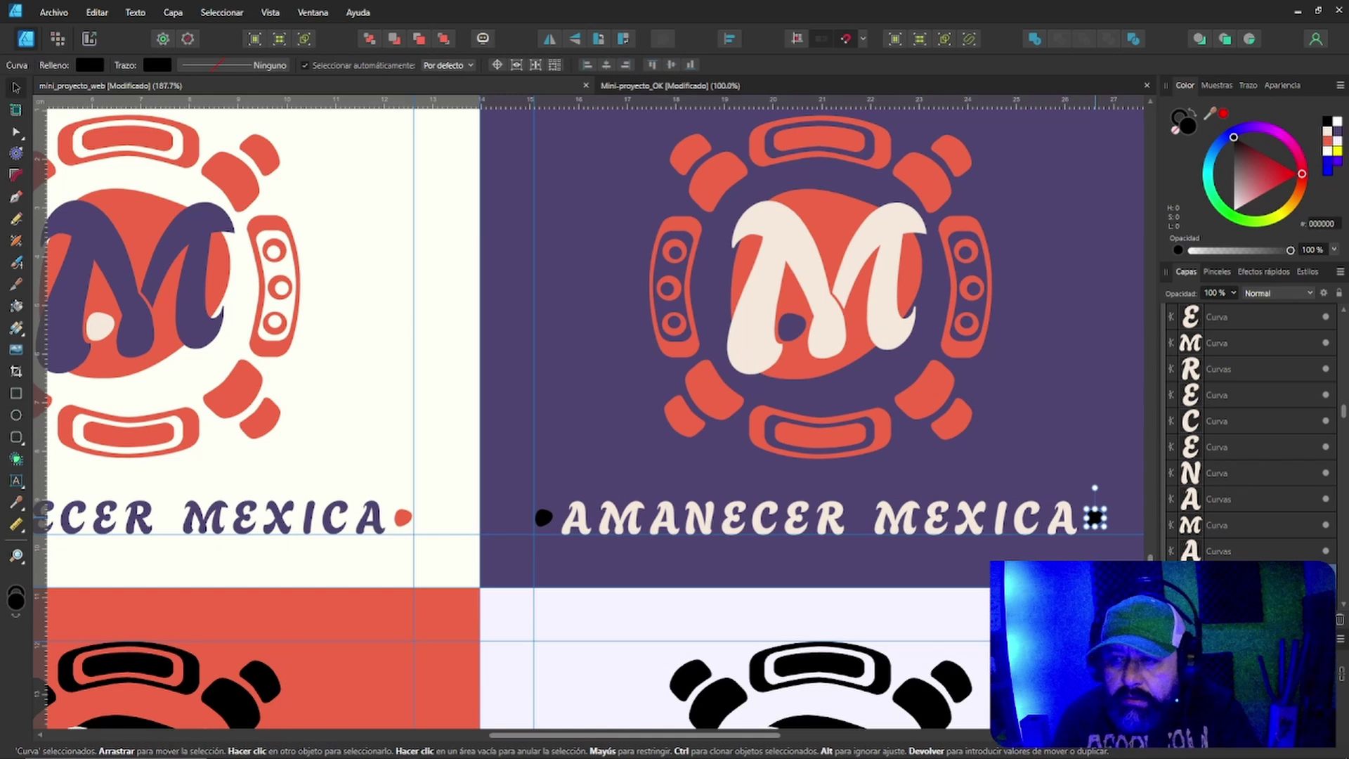
pyautogui.click(1327, 141)
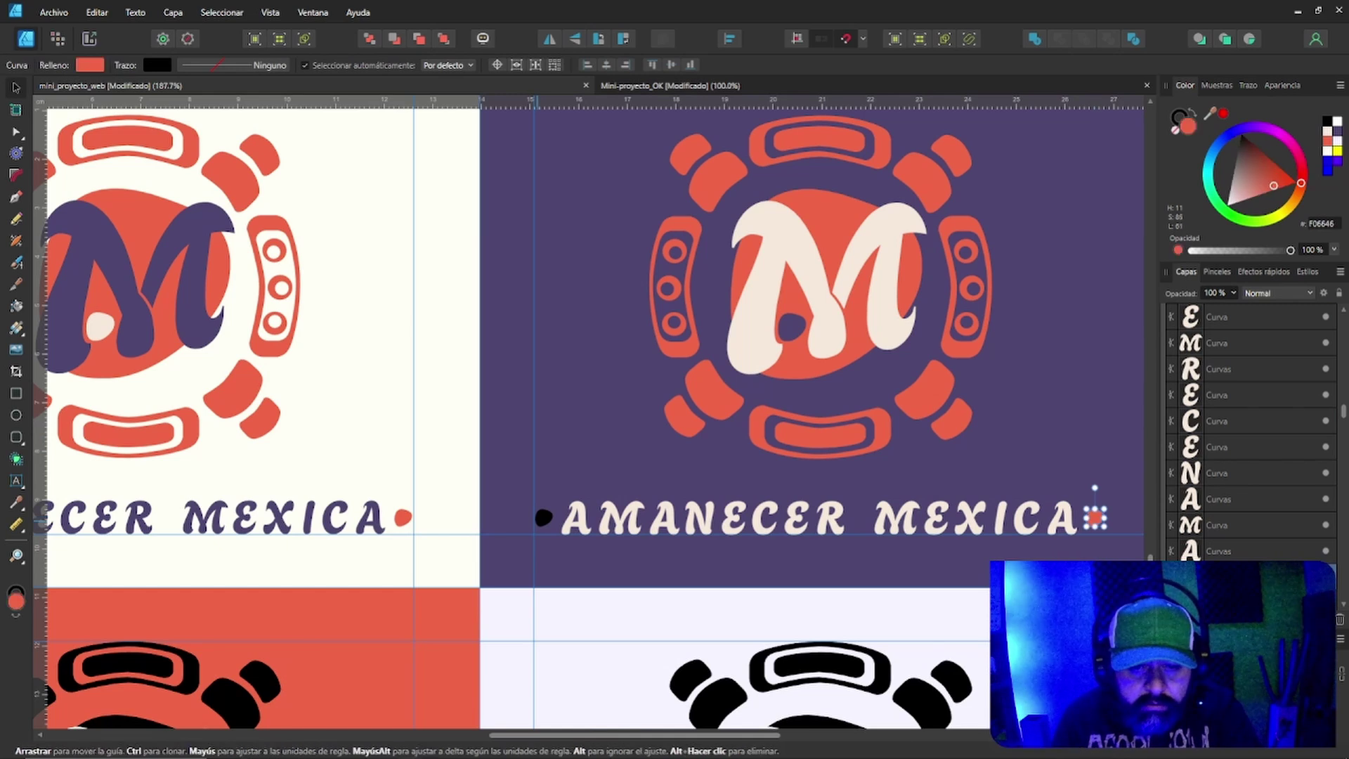
pyautogui.click(542, 518)
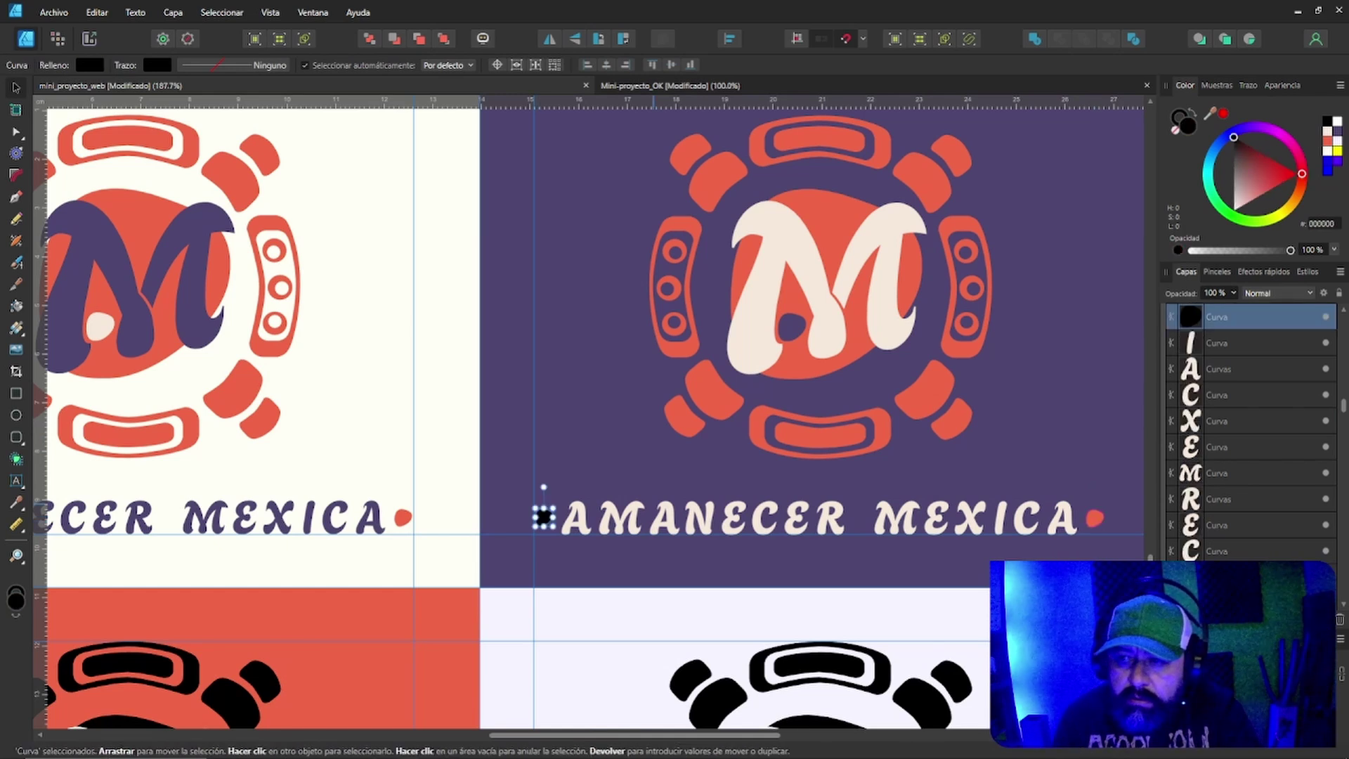
pyautogui.click(1326, 140)
pyautogui.hotkey('ctrl', 'd')
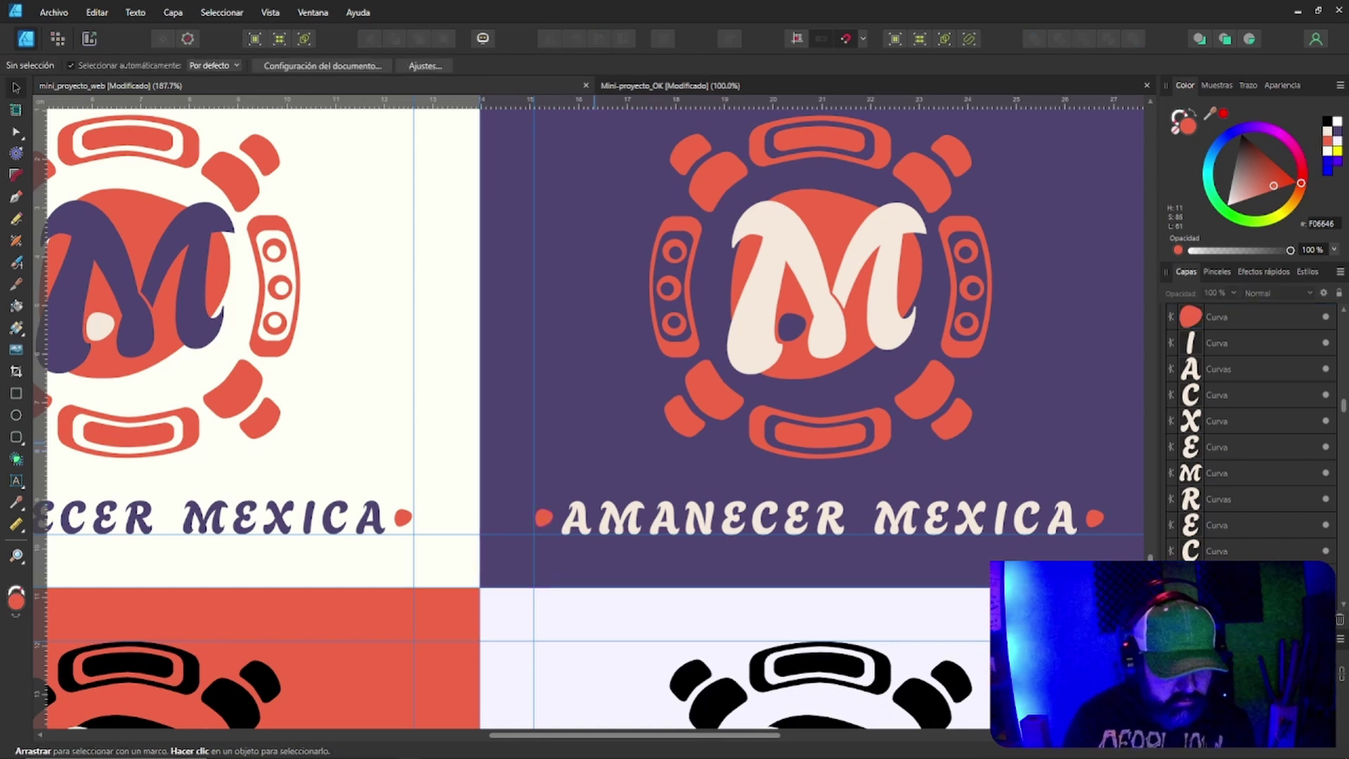
# Review the recoloured purple-background logo and the black logo on the light background beneath it.
pyautogui.scroll(1, 587, 422)
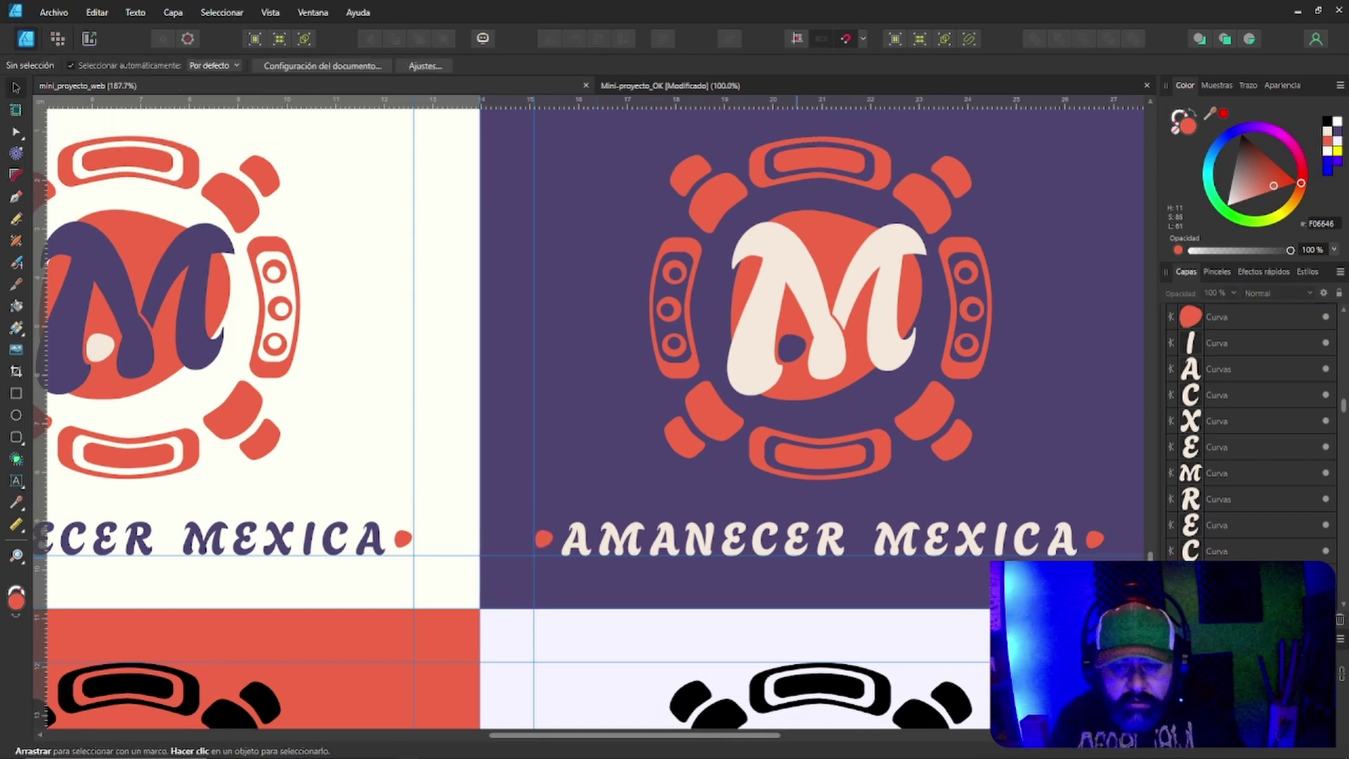
pyautogui.moveTo(607, 735); pyautogui.dragTo(673, 734)
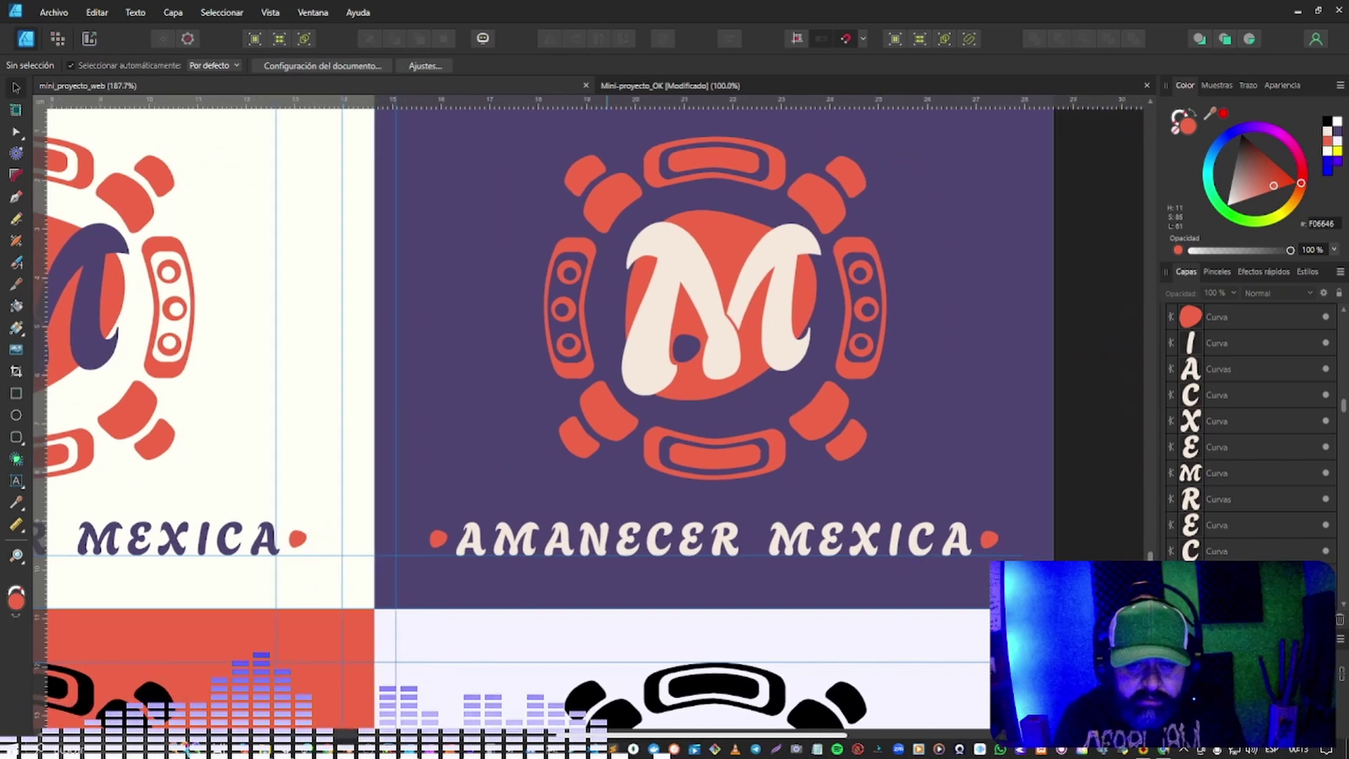
pyautogui.hscroll(6, 587, 421)
pyautogui.scroll(2, 587, 422)
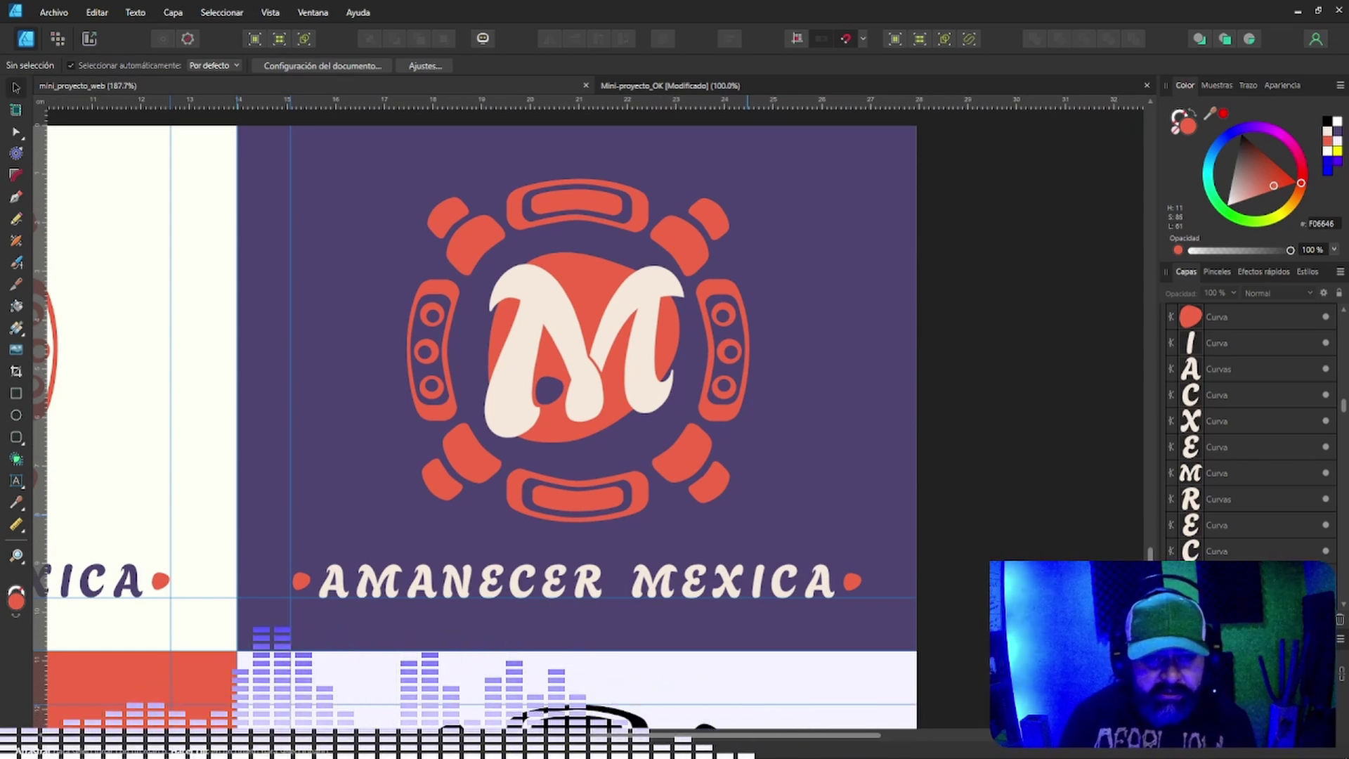
pyautogui.scroll(-2, 481, 415)
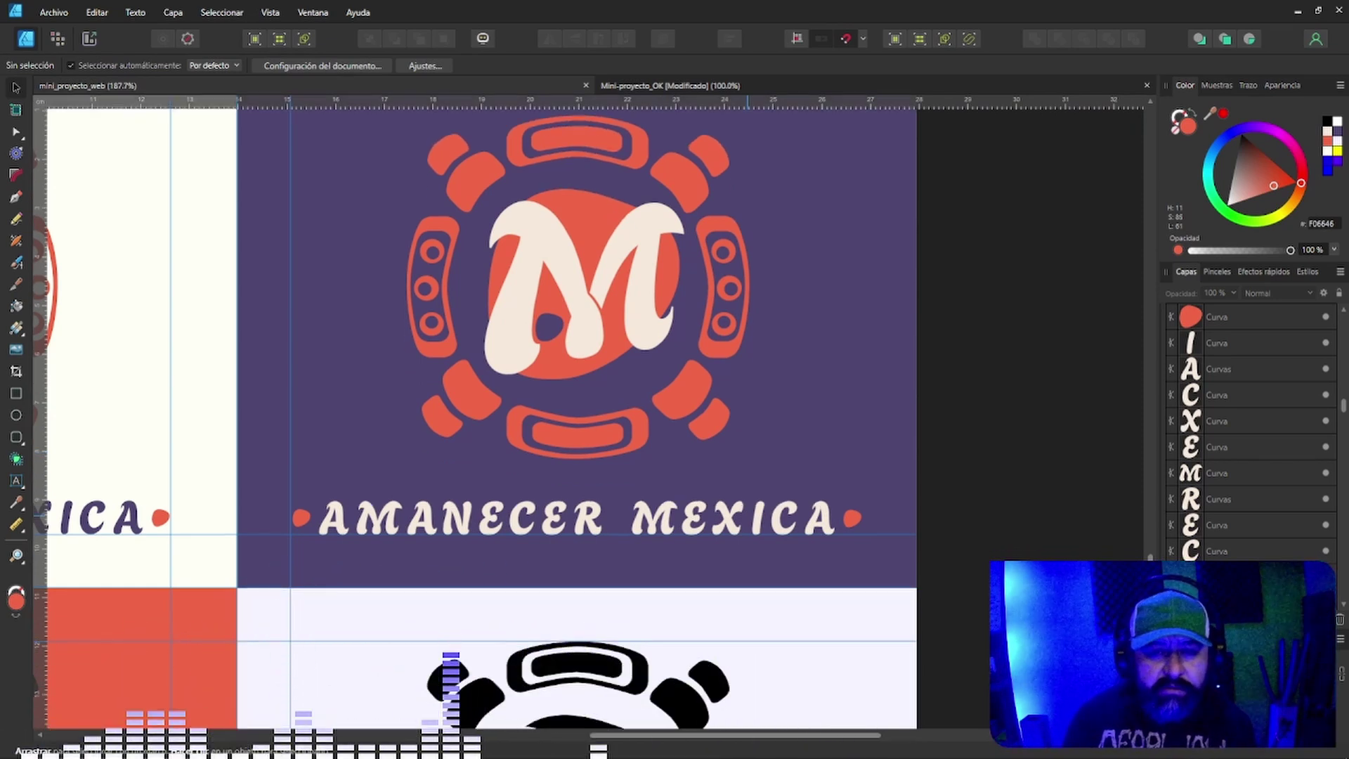
pyautogui.scroll(-10, 482, 415)
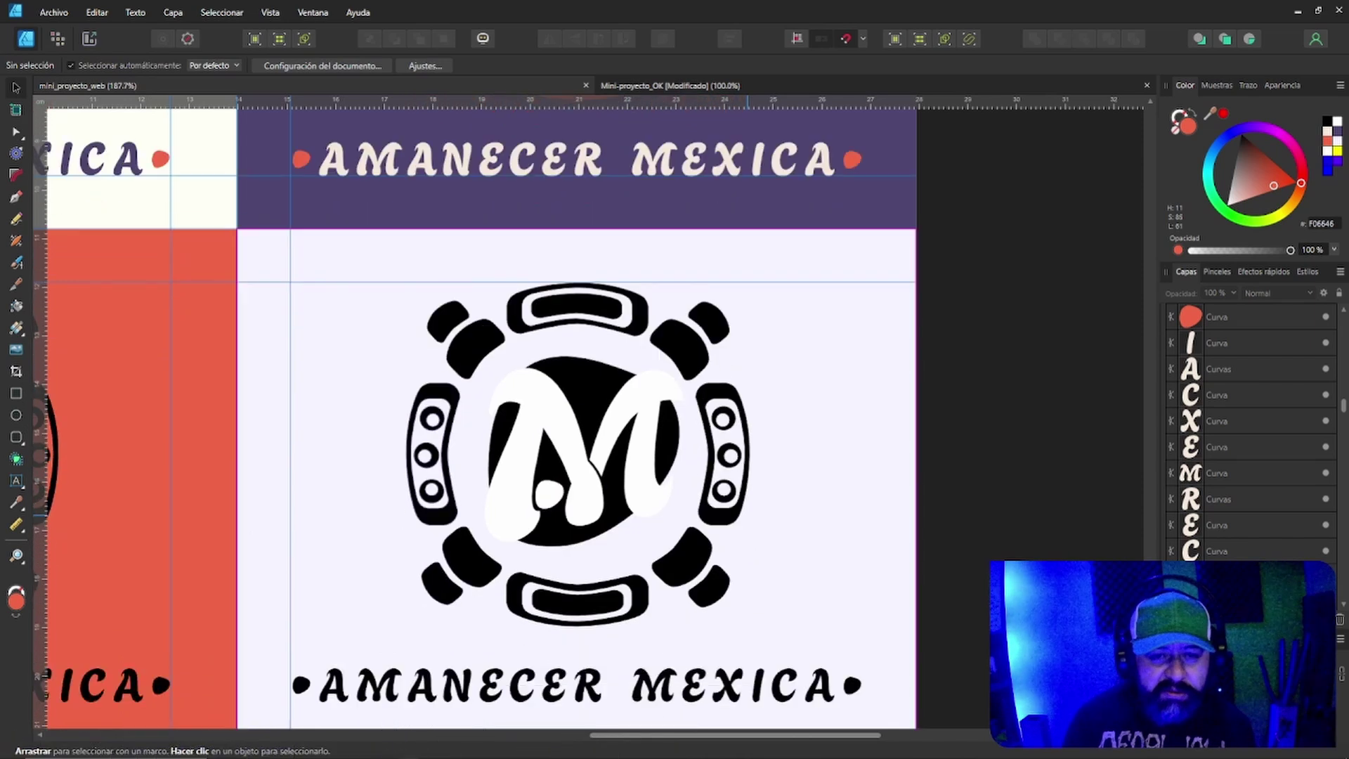
pyautogui.scroll(-1, 481, 414)
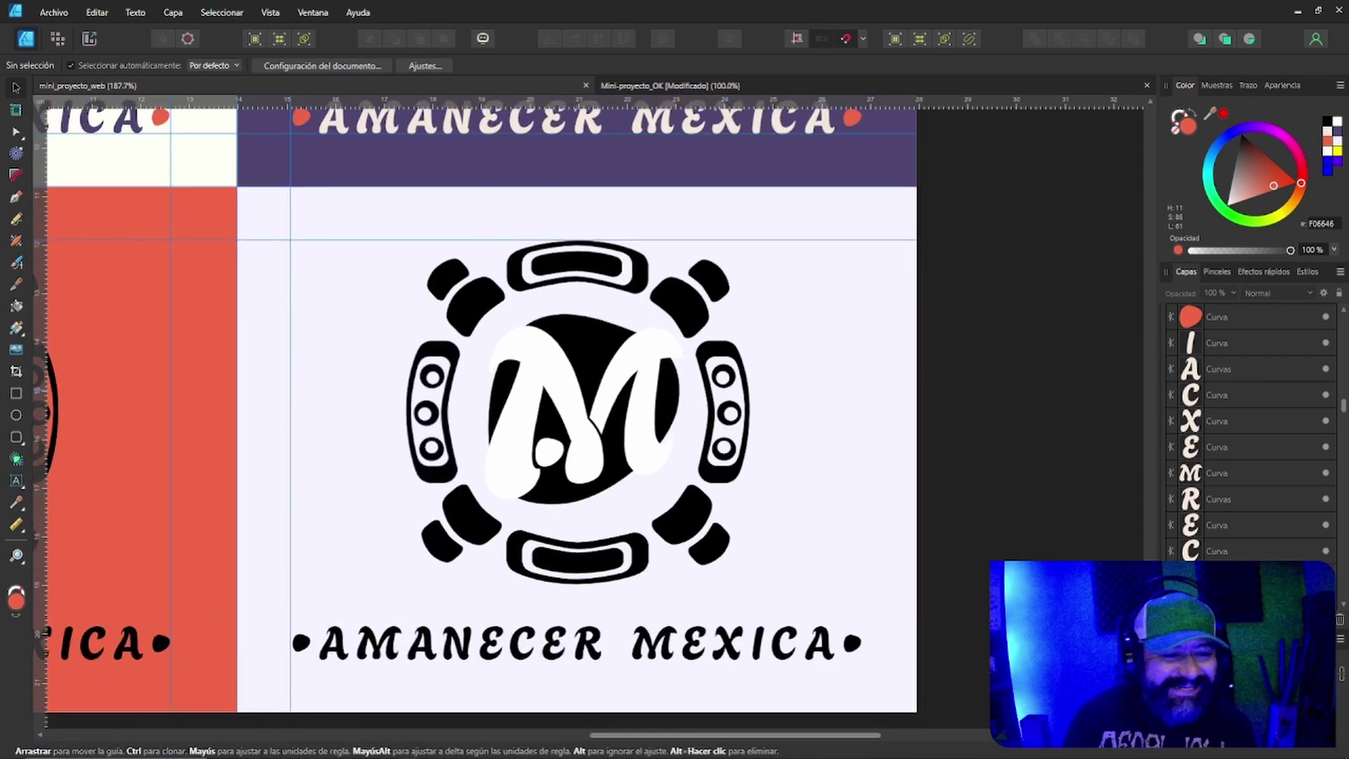
# Ungroup the black logo on the coral-red background and clear the selection.
pyautogui.press('z')
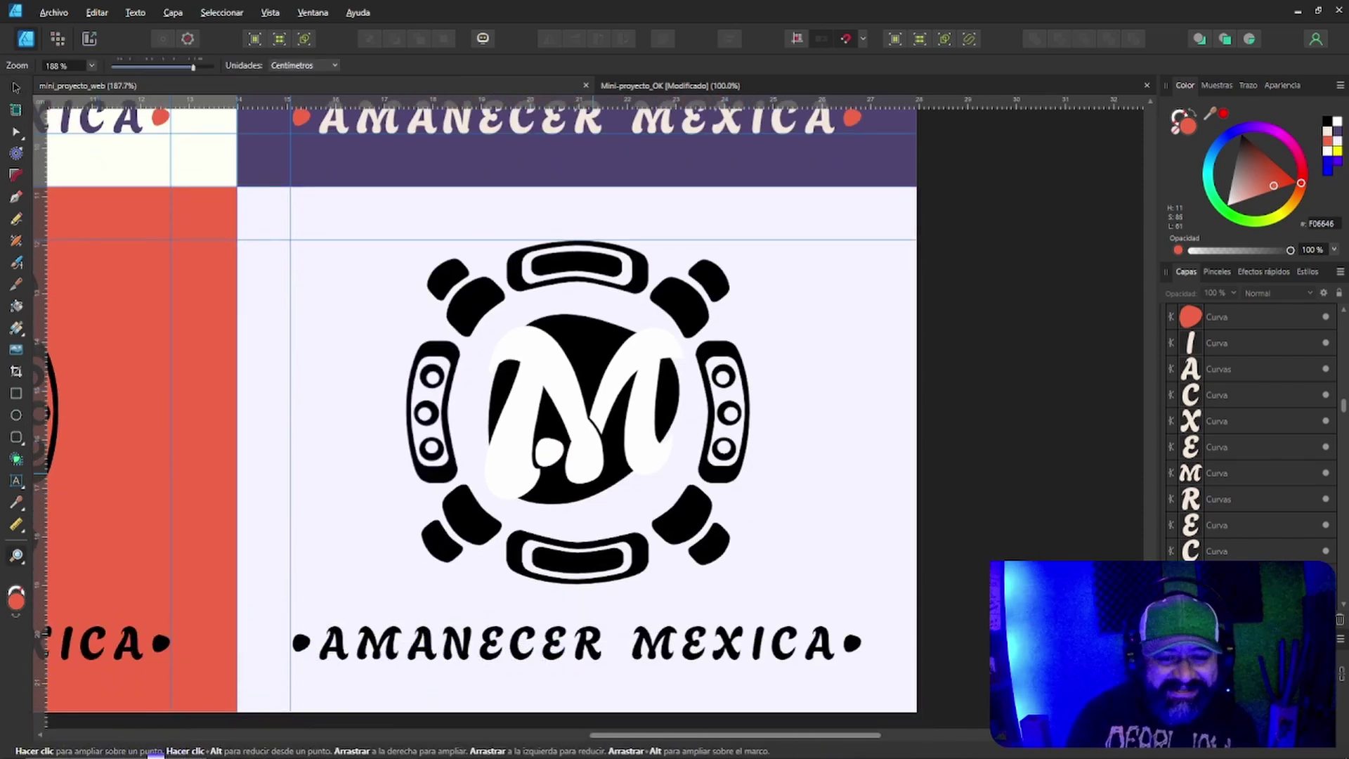
pyautogui.keyDown('alt'); pyautogui.click(591, 471); pyautogui.keyUp('alt')
pyautogui.keyDown('alt'); pyautogui.click(343, 229); pyautogui.keyUp('alt')
pyautogui.scroll(1, 328, 231)
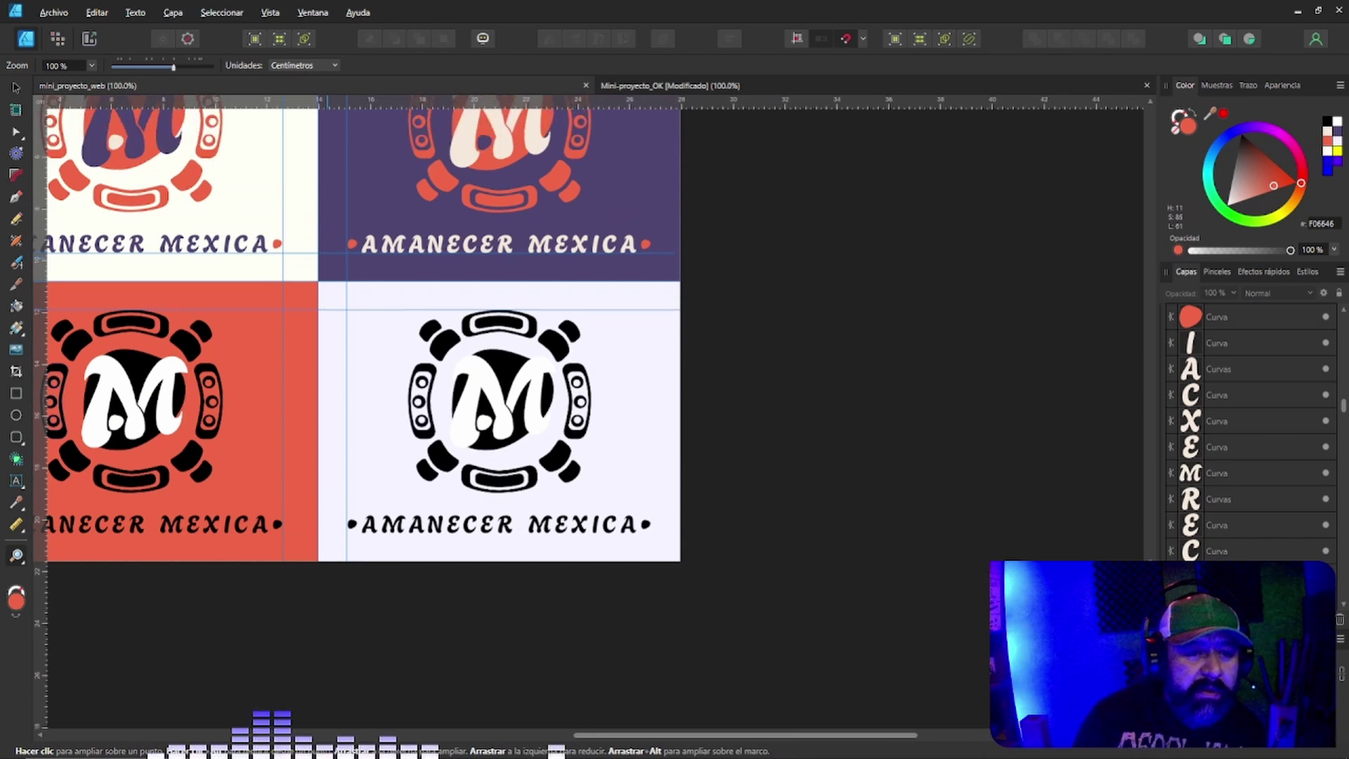
pyautogui.click(326, 259)
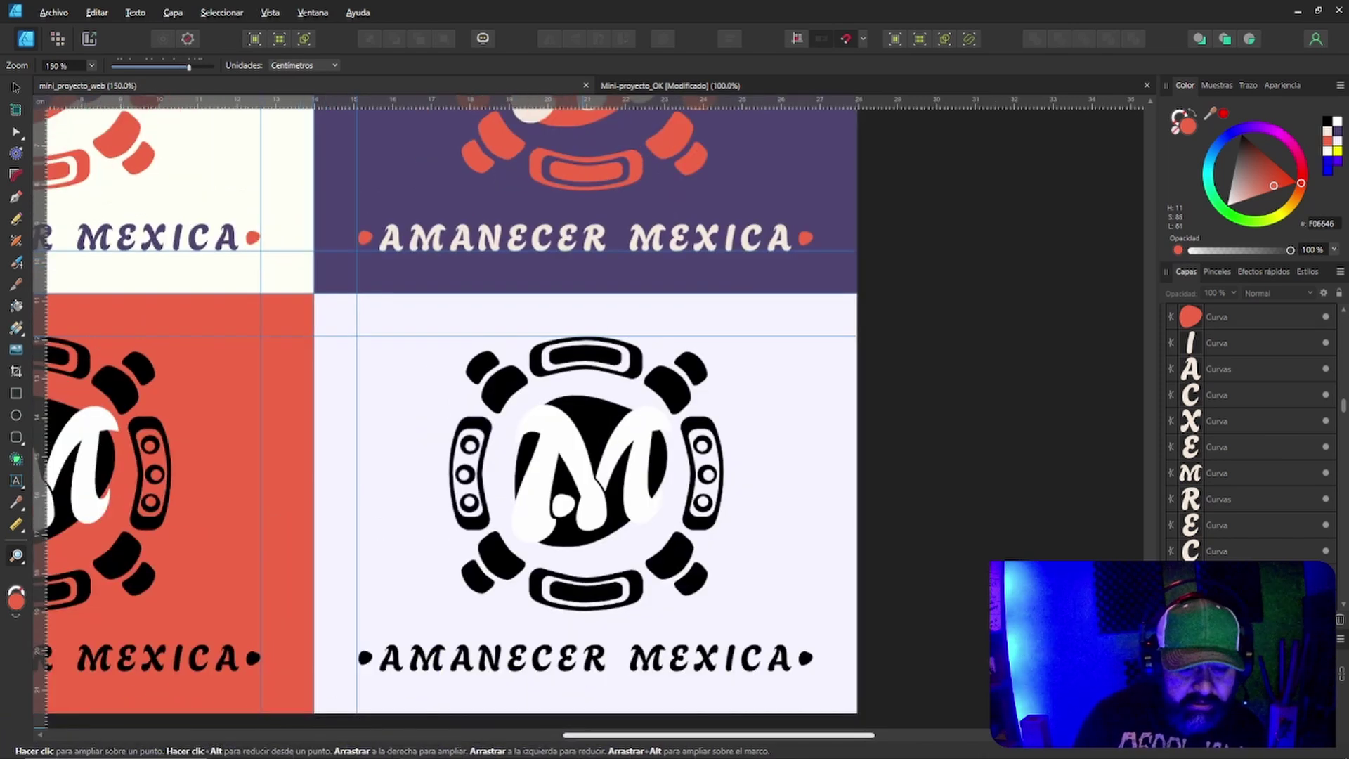
pyautogui.hscroll(-5, 593, 405)
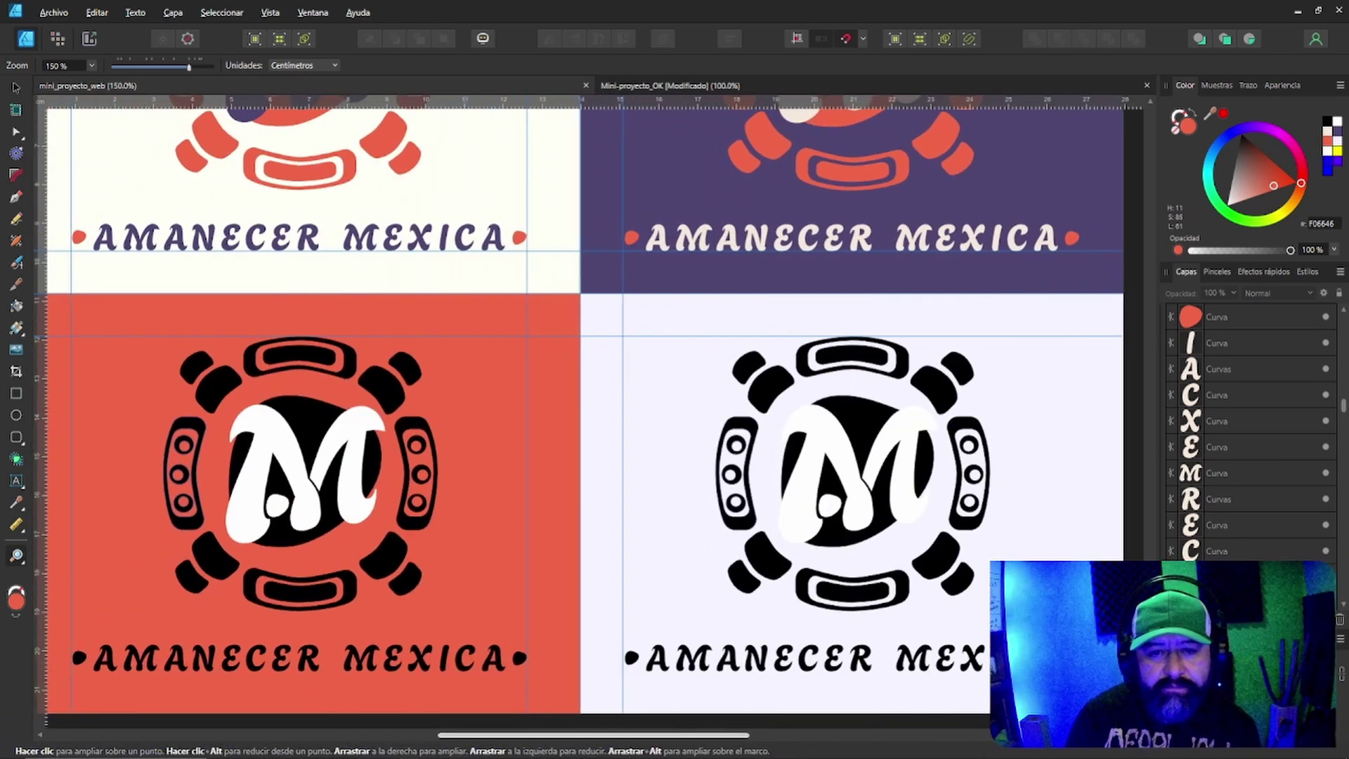
pyautogui.hotkey('ctrl', '-')
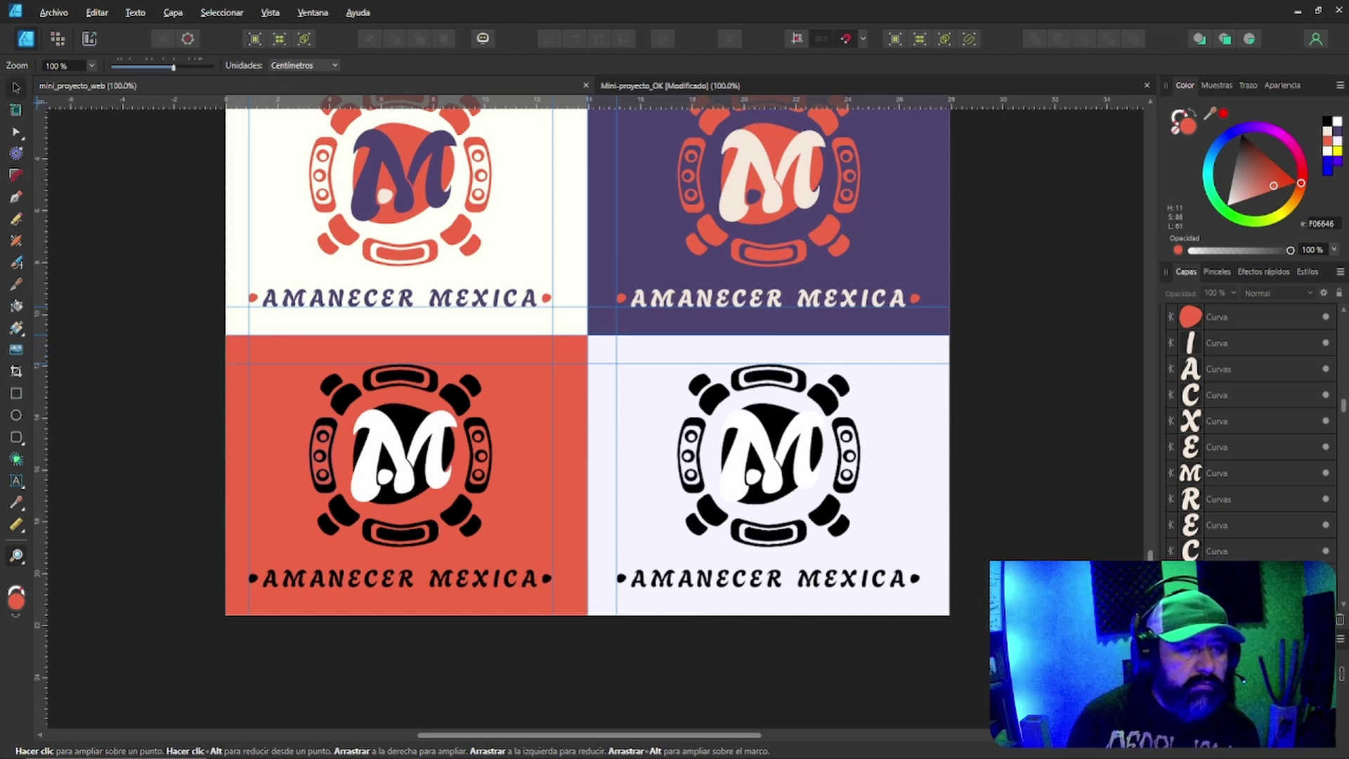
pyautogui.press('v')
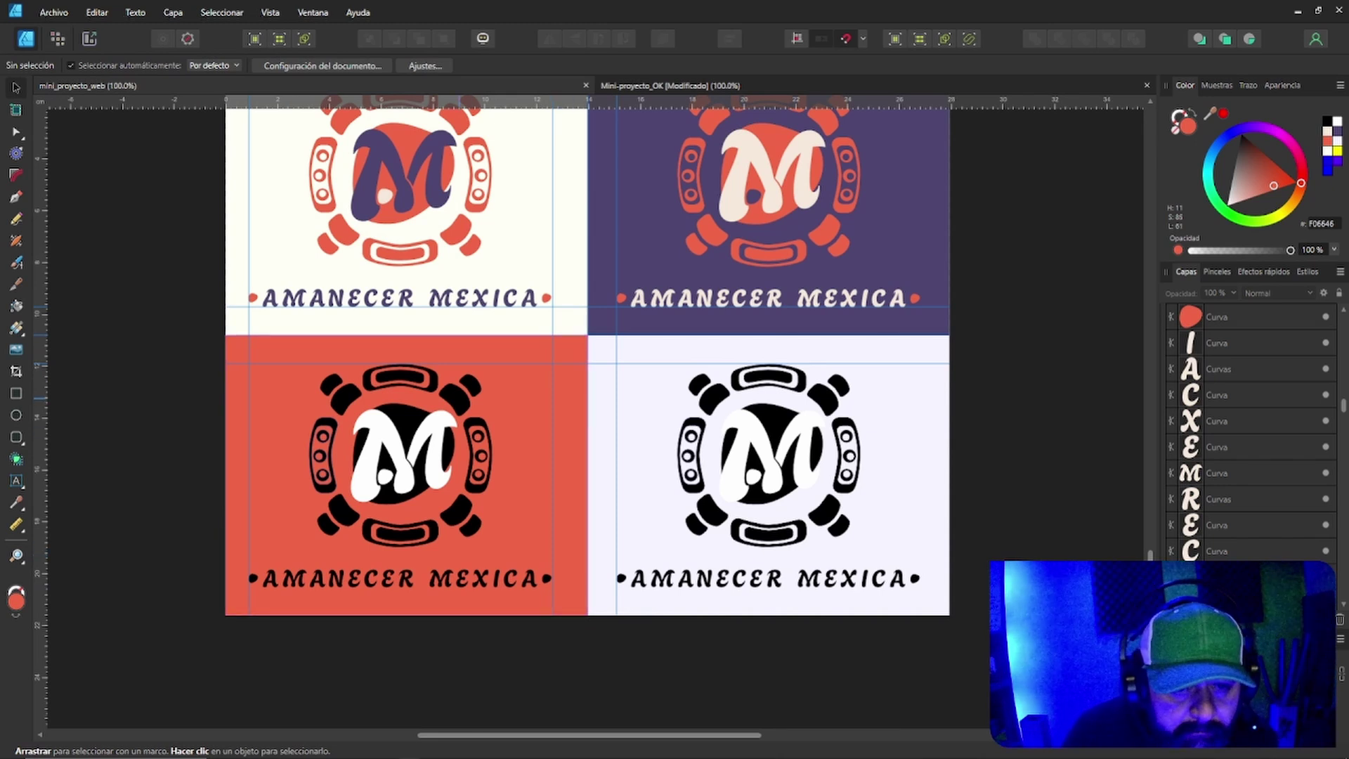
pyautogui.click(460, 397)
pyautogui.rightClick(460, 398)
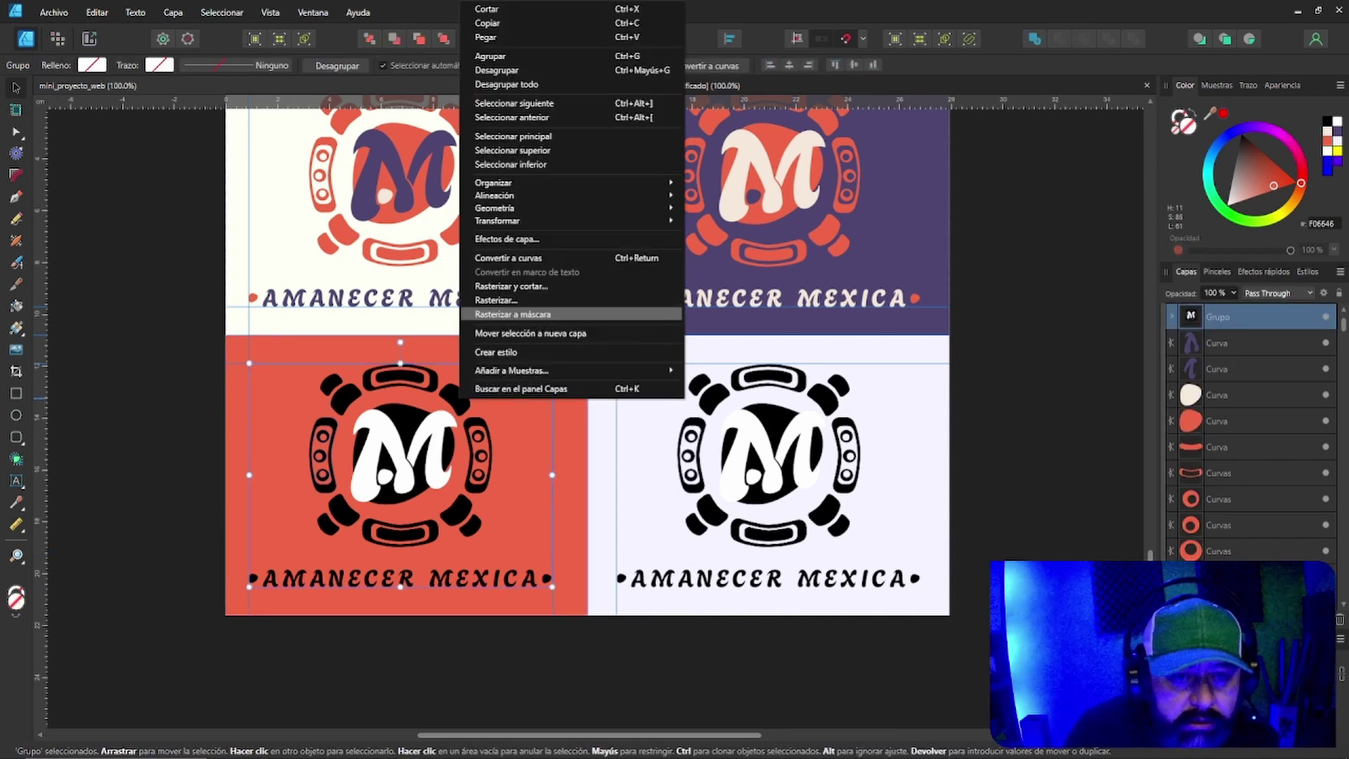
pyautogui.click(499, 70)
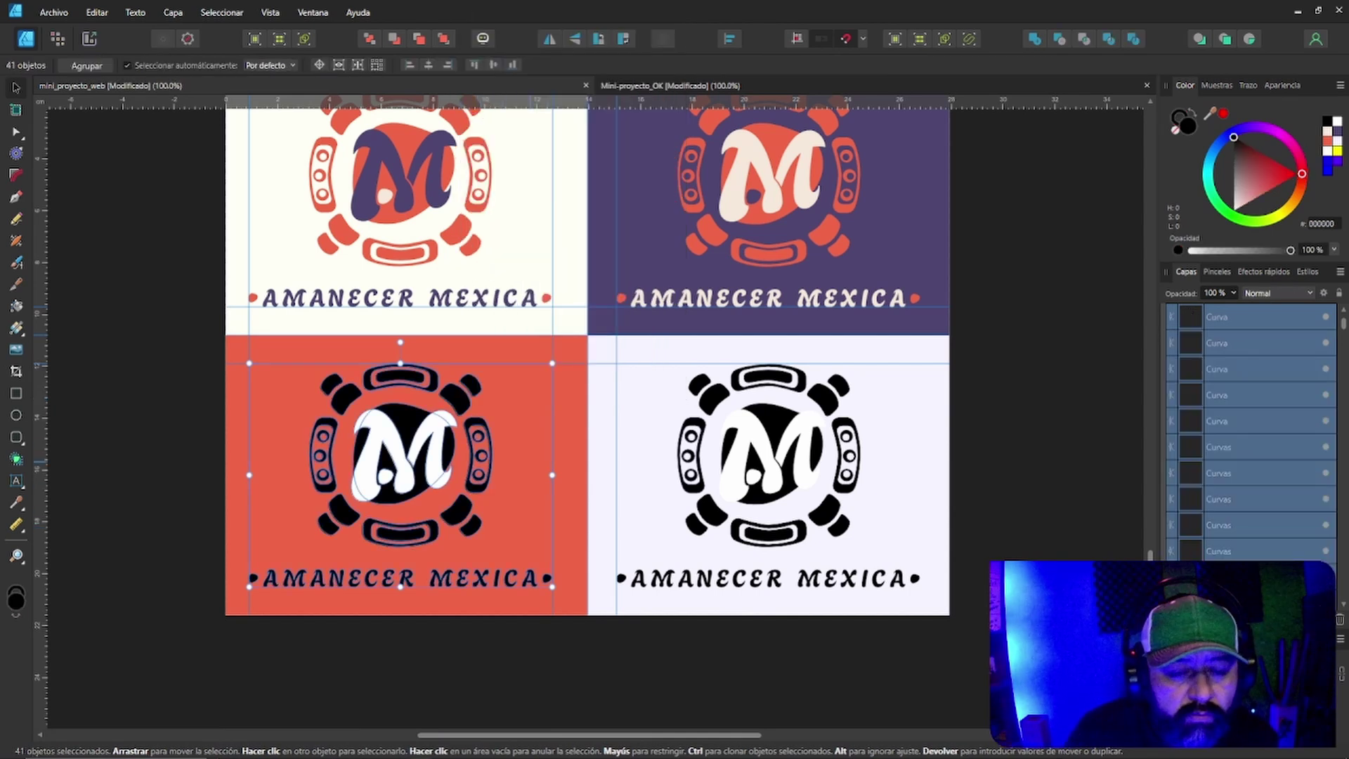
pyautogui.hotkey('ctrl', 'd')
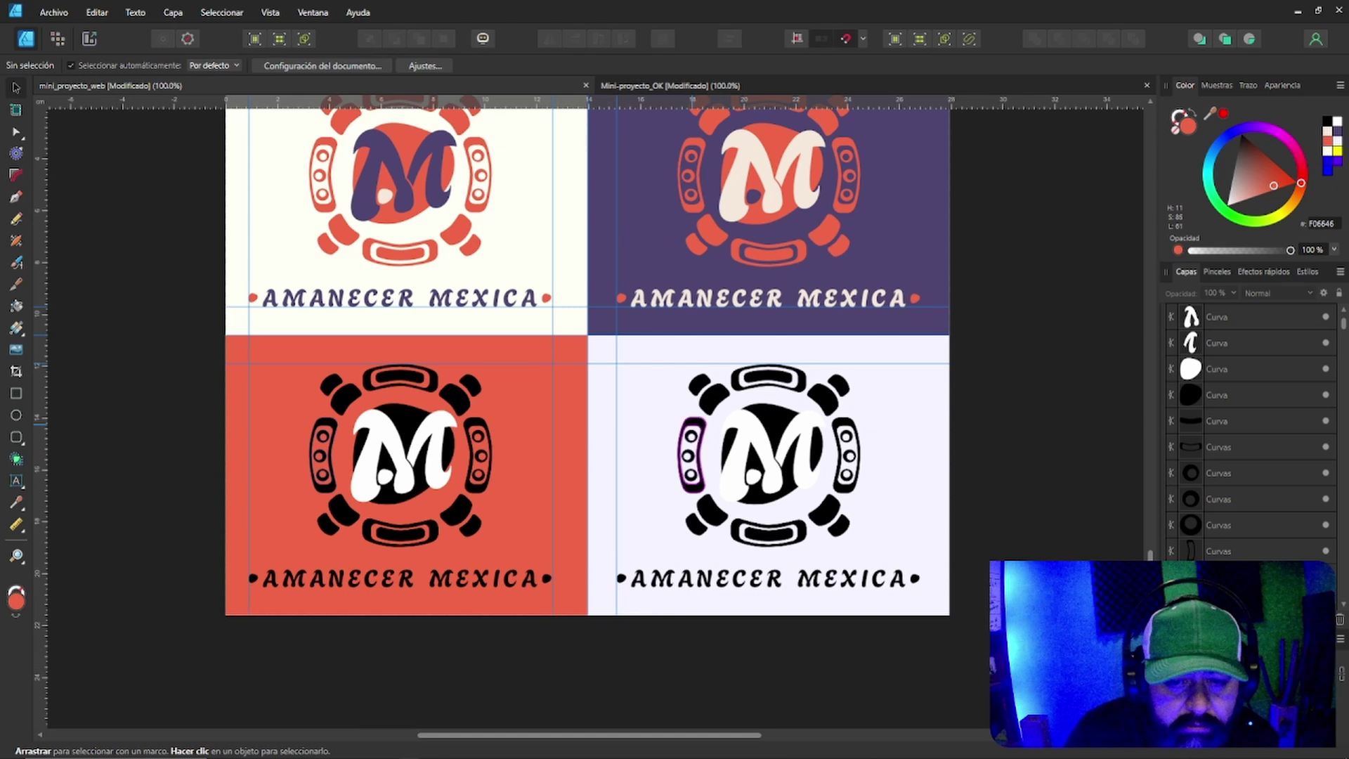
# Fill the two upper-left corner blocks and the top ornament's inner bar in the coral-background logo with purple 4E4671.
pyautogui.click(692, 425)
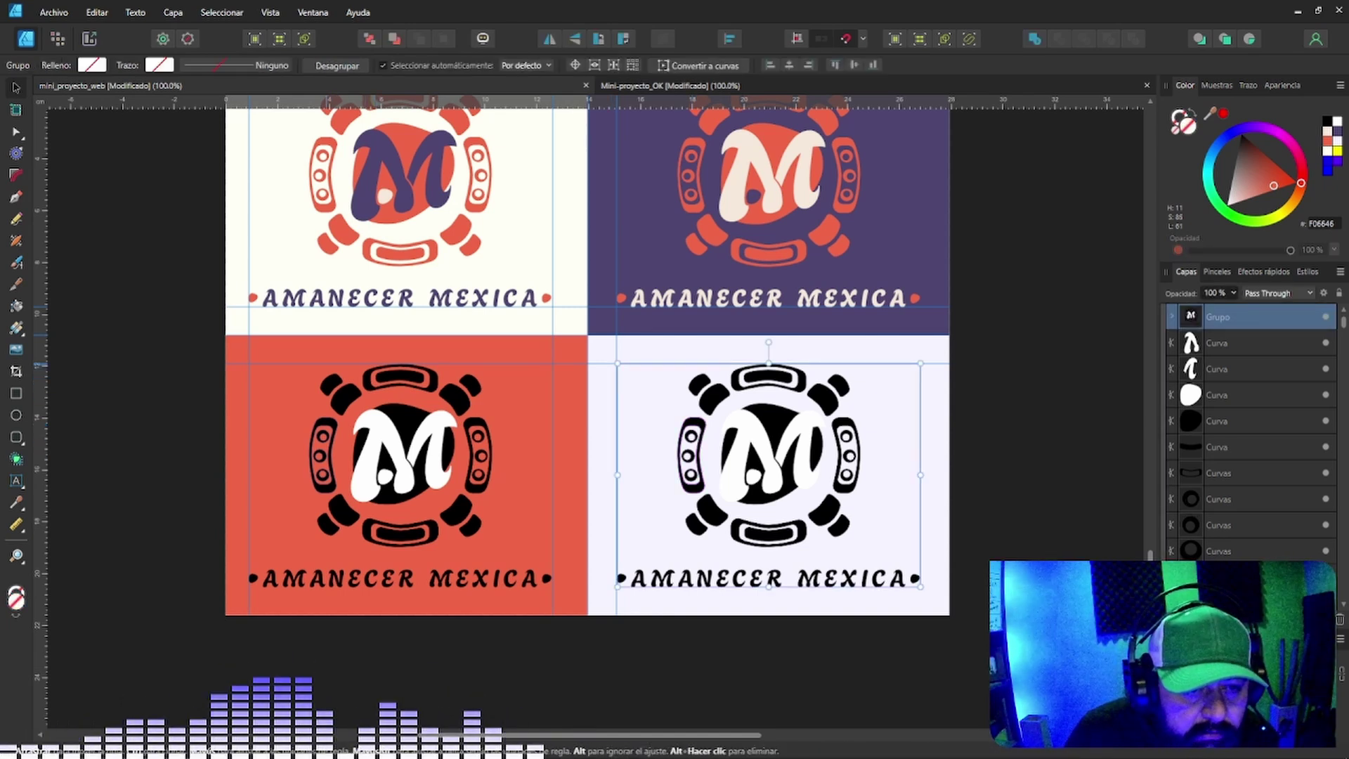
pyautogui.click(342, 397)
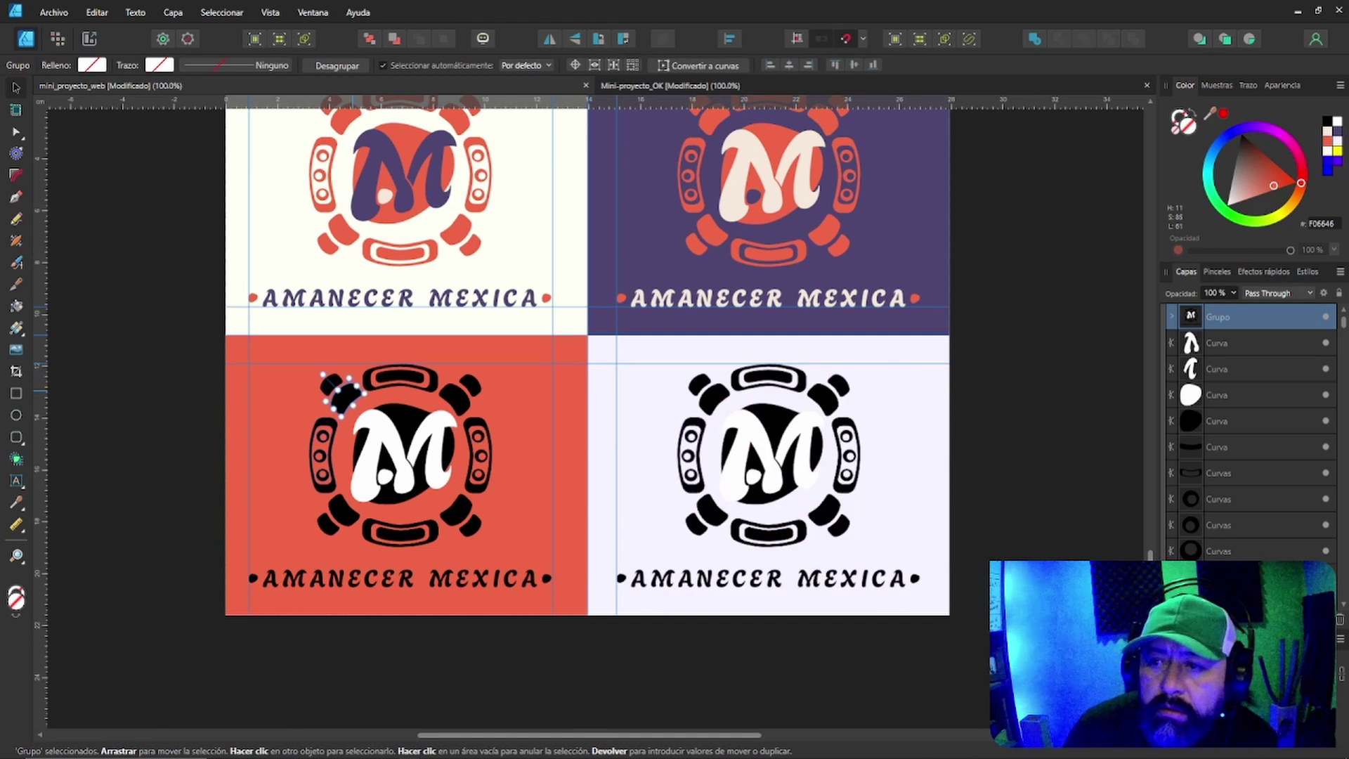
pyautogui.click(1336, 131)
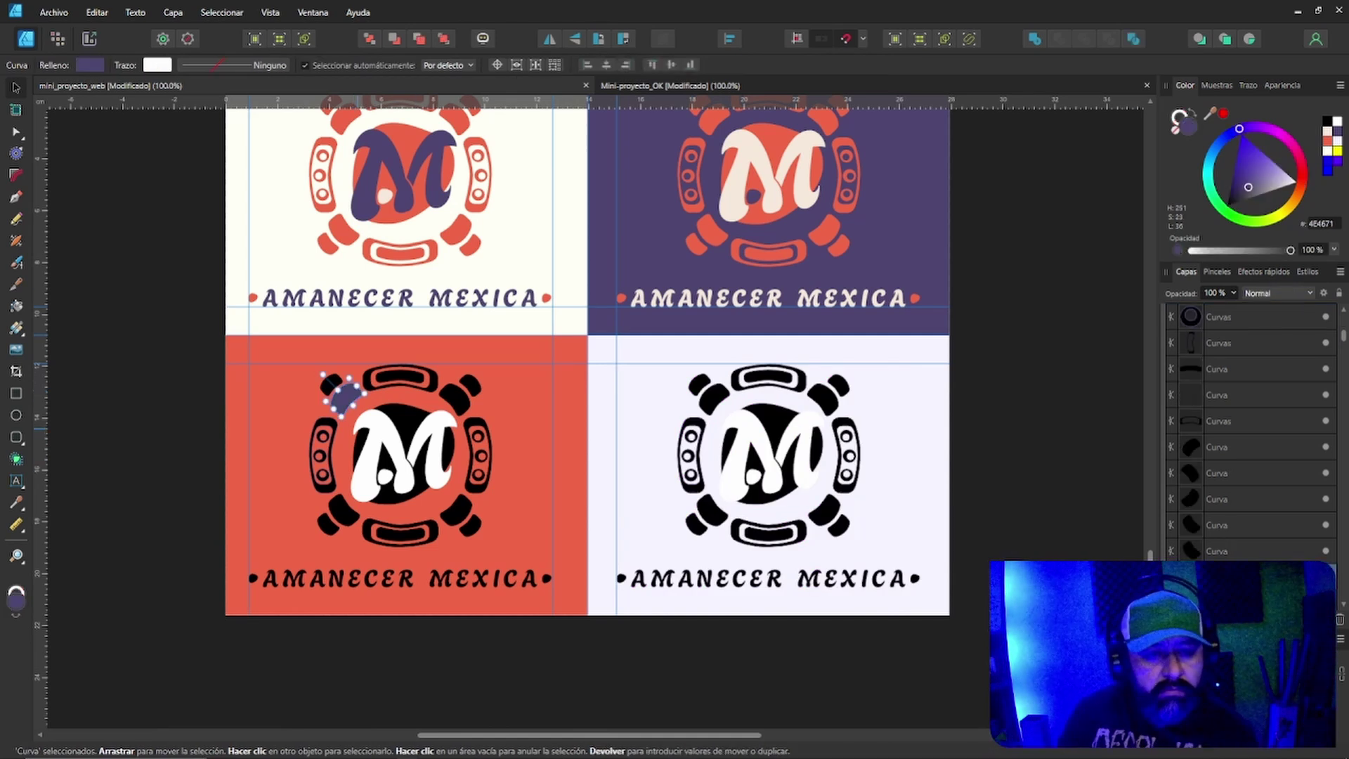
pyautogui.click(331, 384)
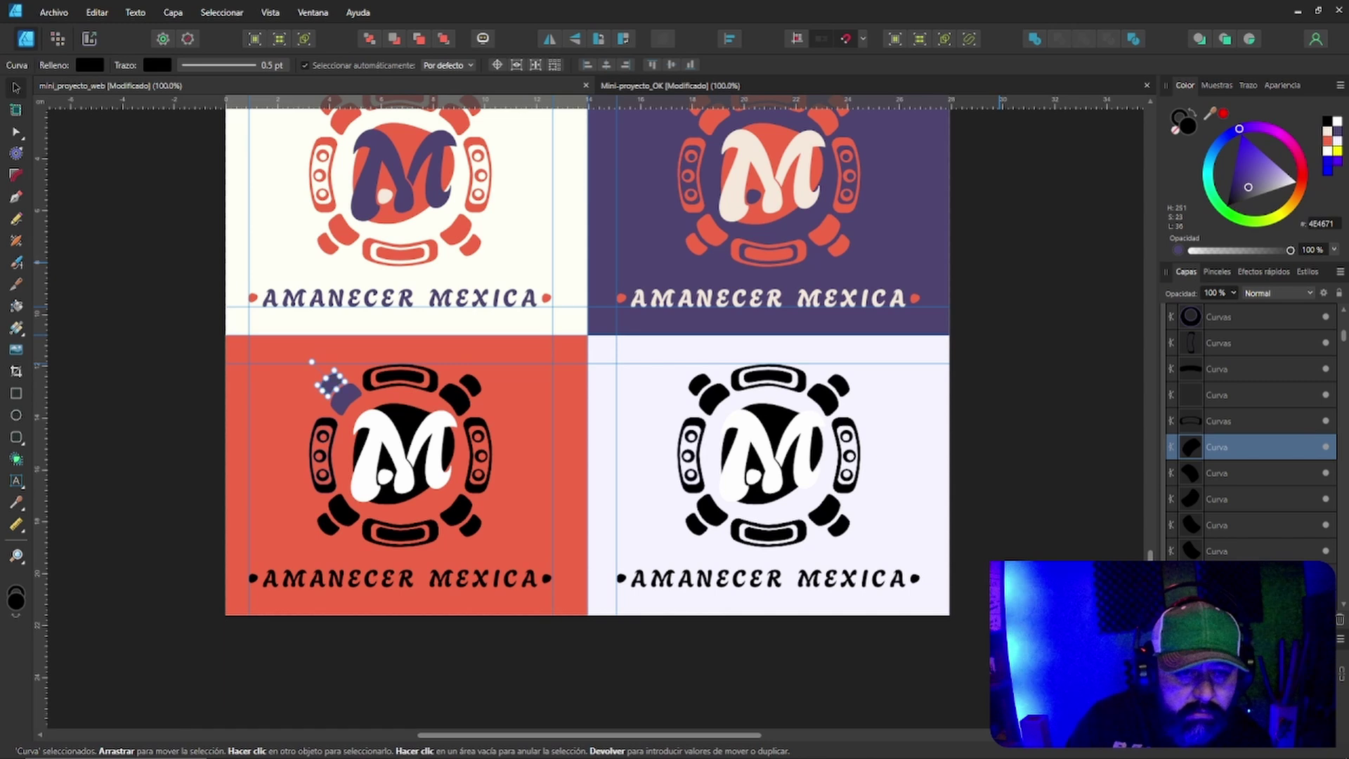
pyautogui.click(400, 376)
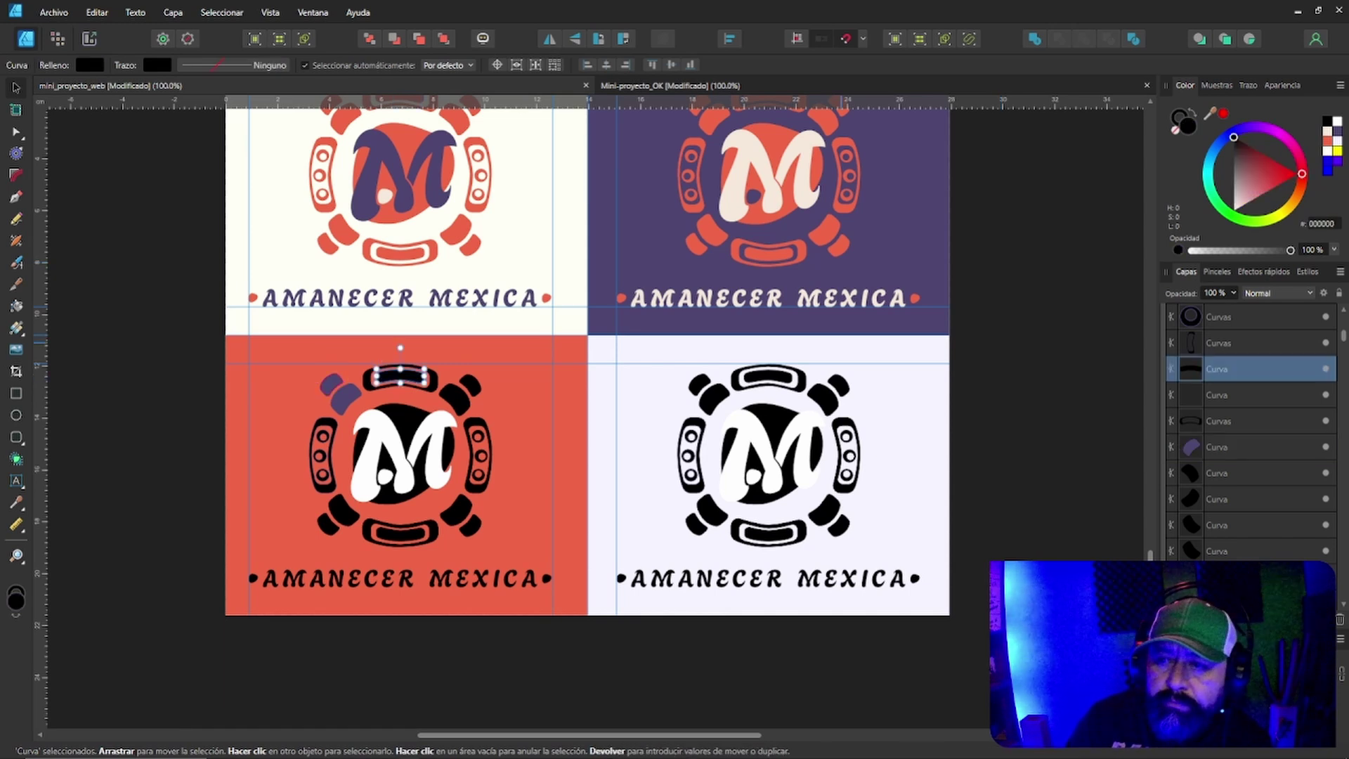
pyautogui.hotkey('ctrl', 'shift', 'v')
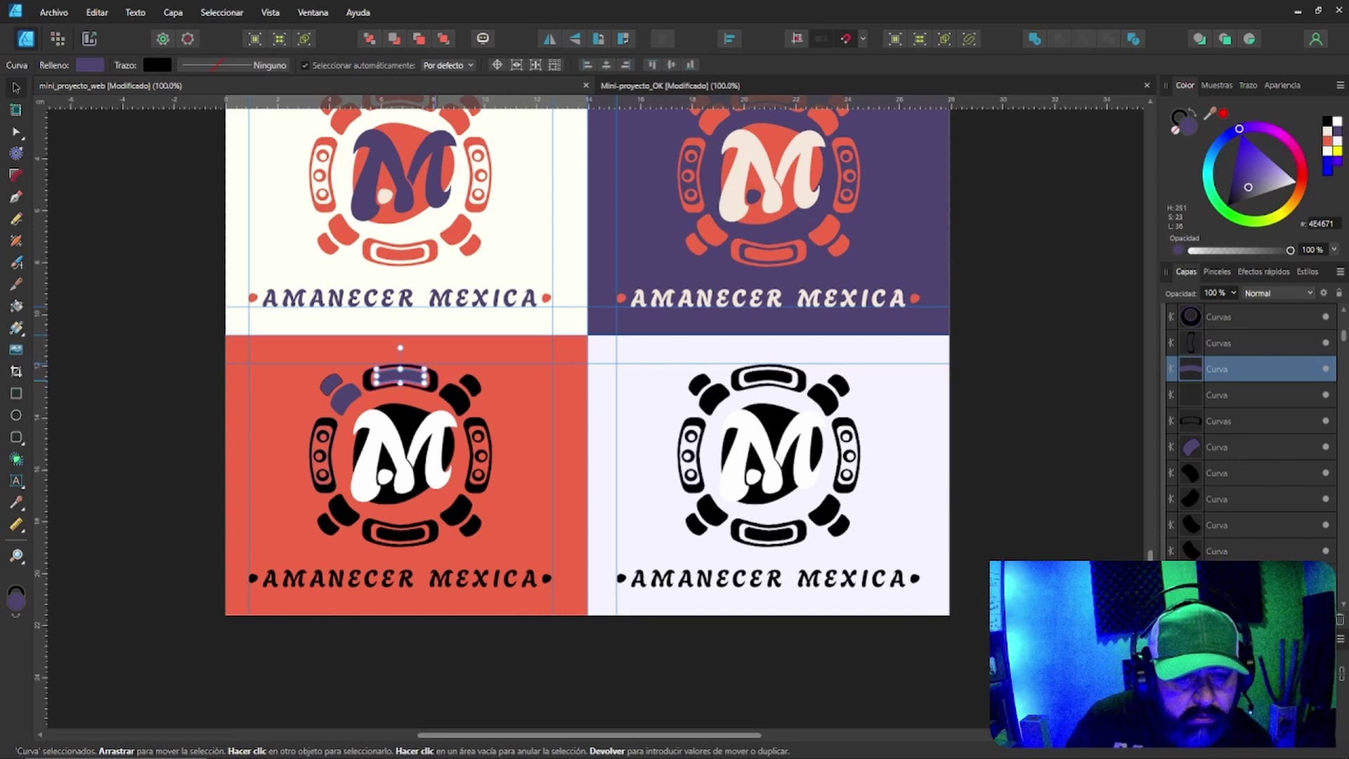
# Try to fill the top ornament's unfilled outer curve on the coral background with purple 4E4671, and undo it.
pyautogui.click(436, 379)
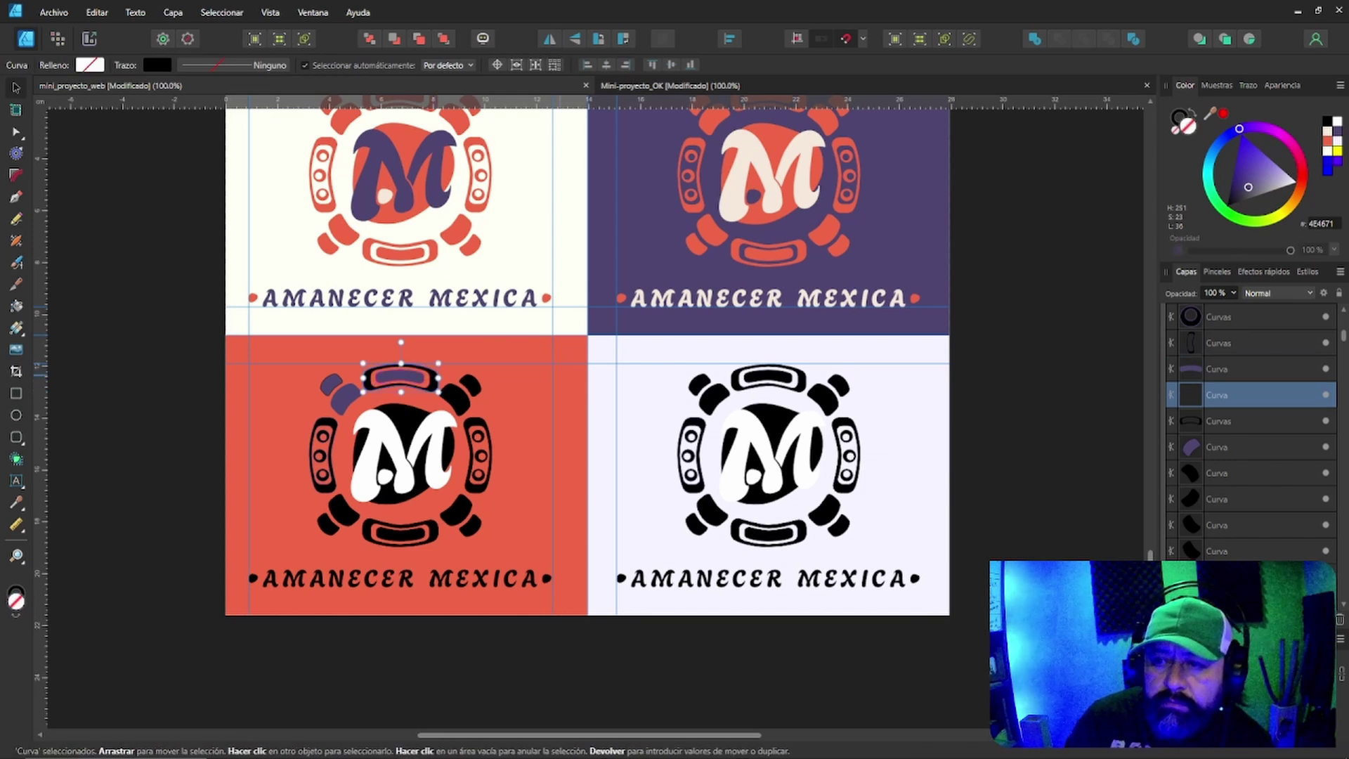
pyautogui.hotkey('ctrl', 'shift', 'v')
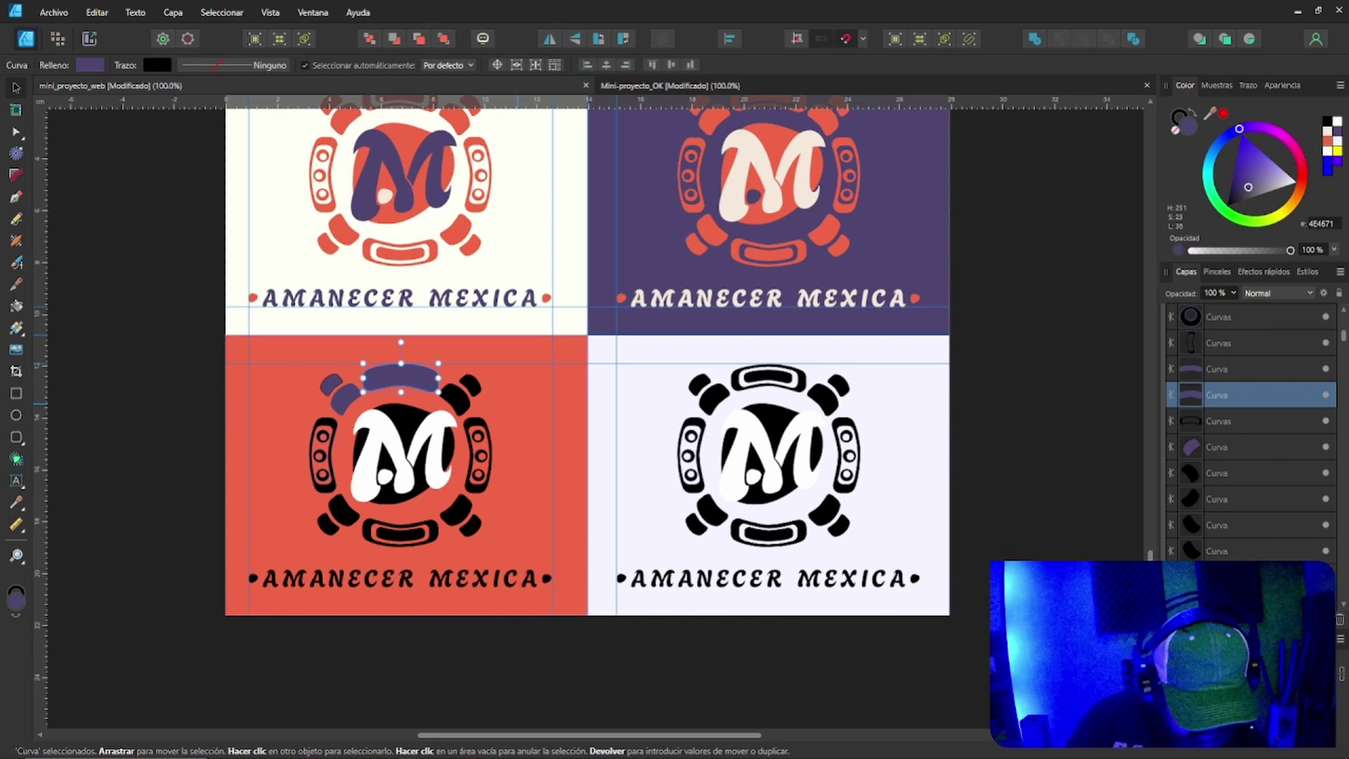
pyautogui.press('/')
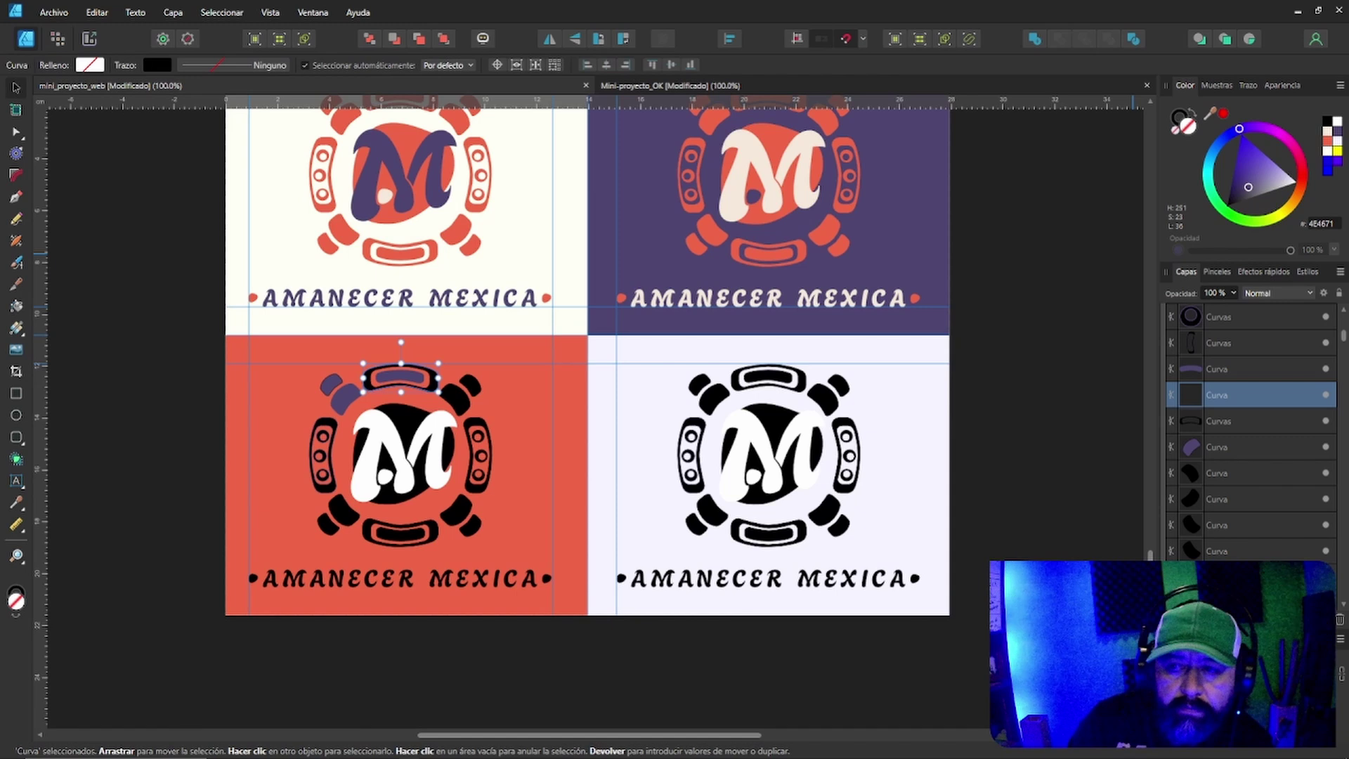
pyautogui.hotkey('ctrl', 'shift', 'v')
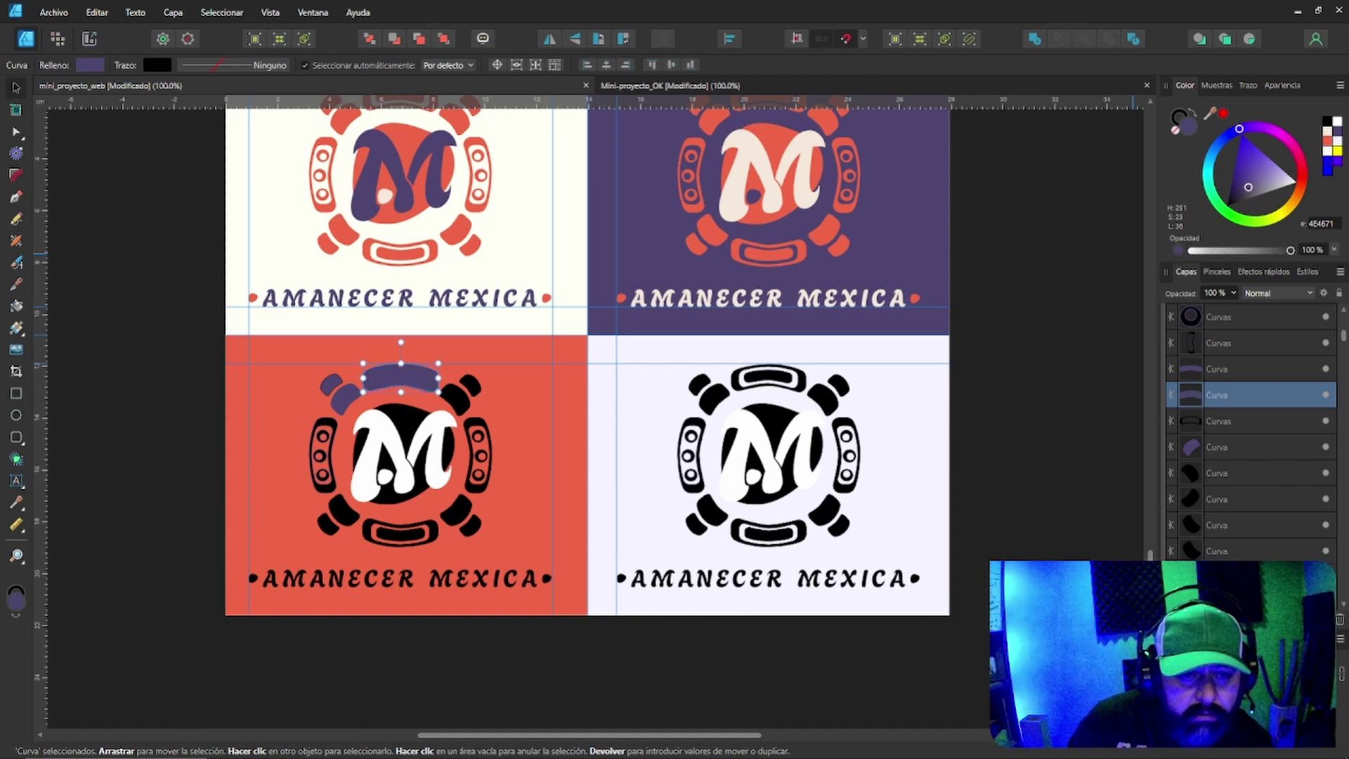
pyautogui.hotkey('ctrl', 'z')
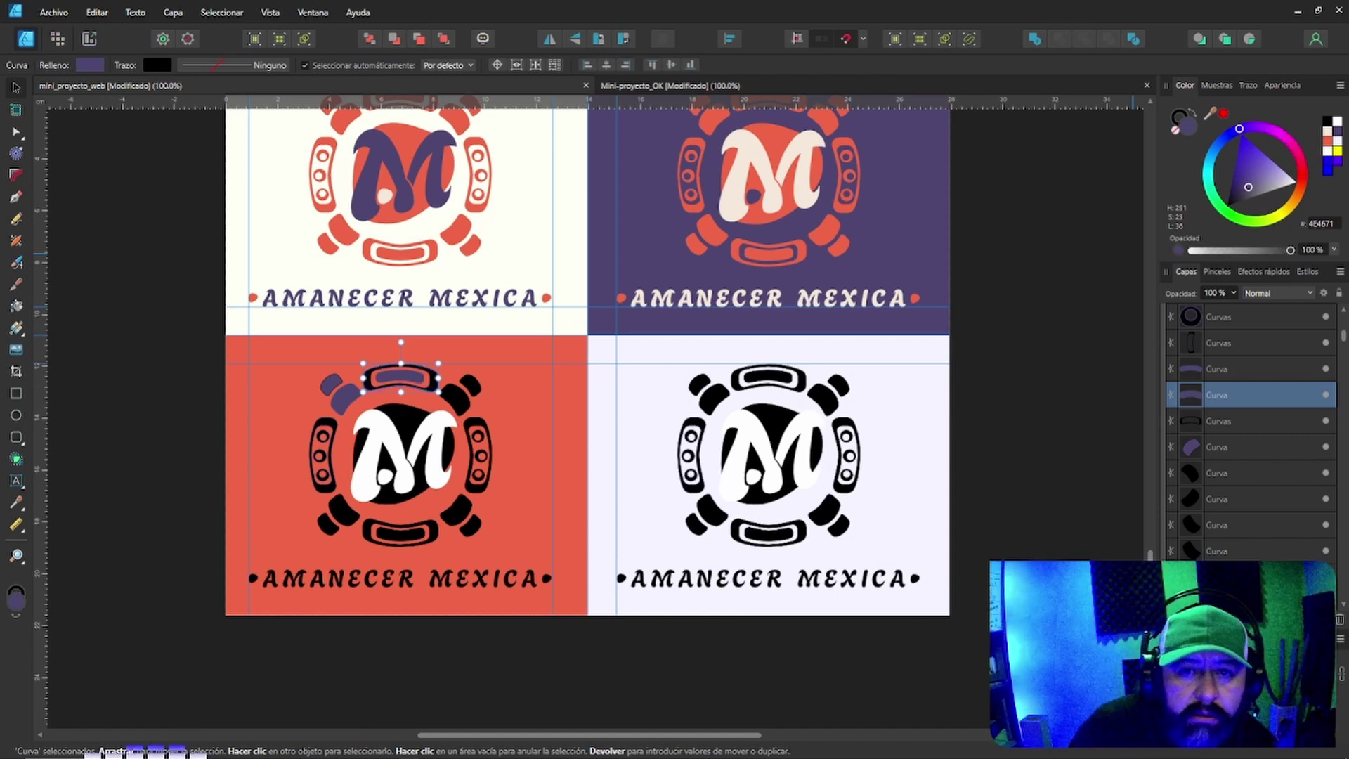
# Fill the outer frame of the top ornament in the coral-background logo with purple 4E4671.
pyautogui.scroll(2, 588, 415)
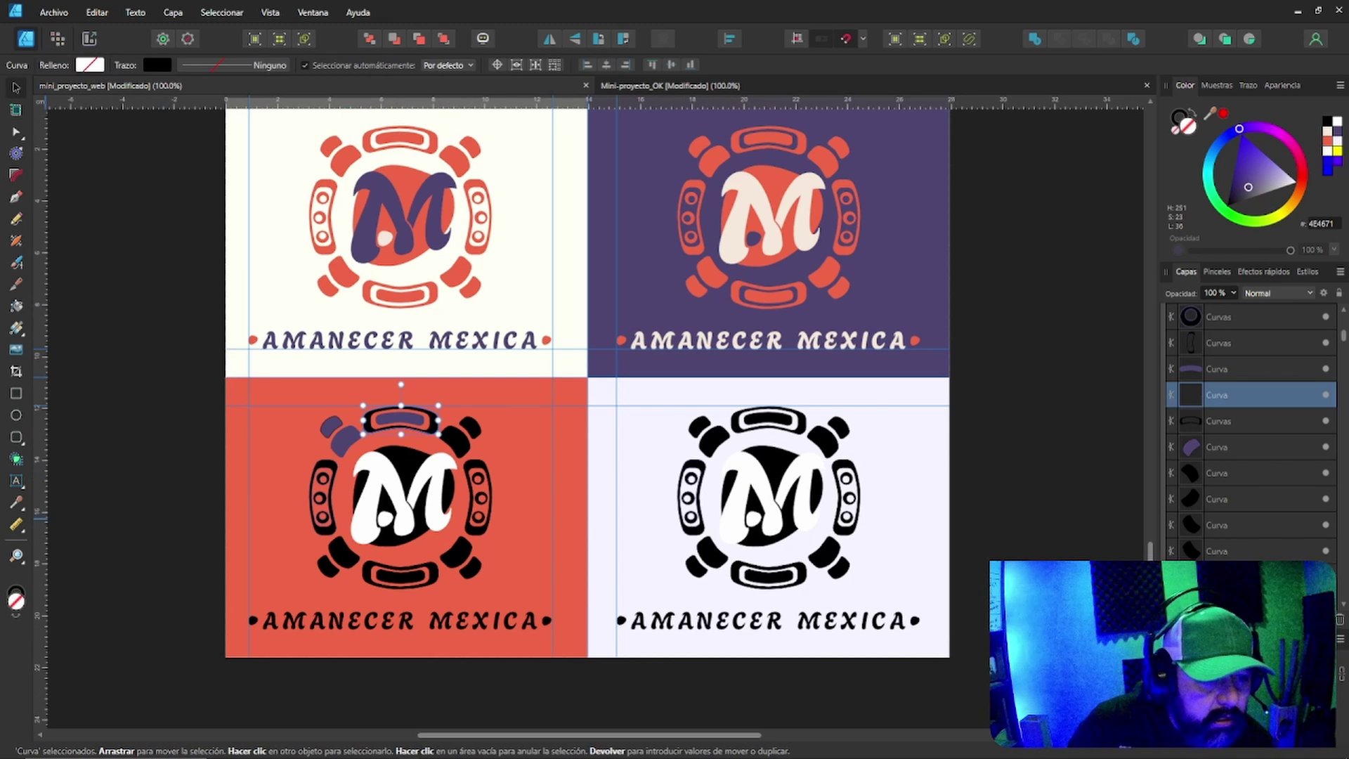
pyautogui.press('z')
pyautogui.moveTo(364, 389); pyautogui.dragTo(431, 389)
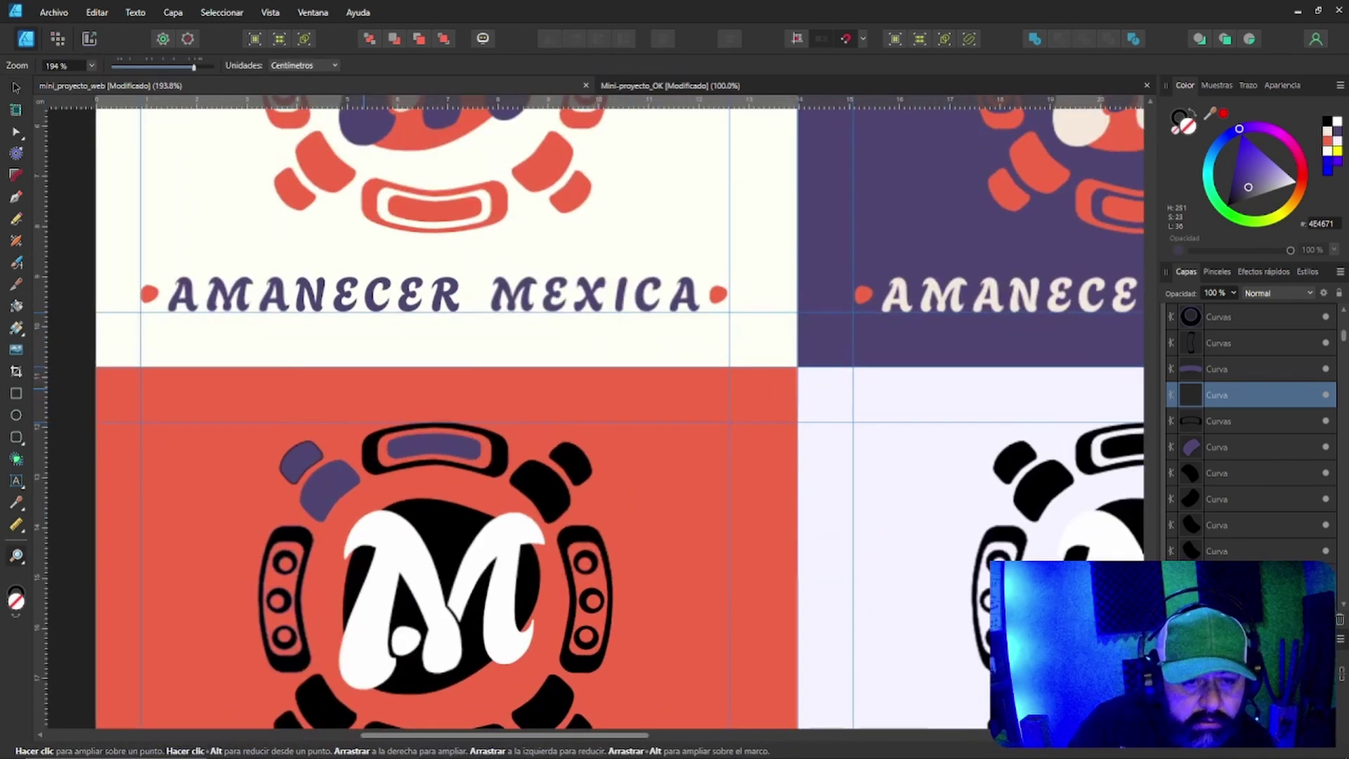
pyautogui.scroll(-3, 432, 389)
pyautogui.scroll(-1, 431, 388)
pyautogui.moveTo(425, 300); pyautogui.dragTo(453, 300)
pyautogui.scroll(-5, 496, 373)
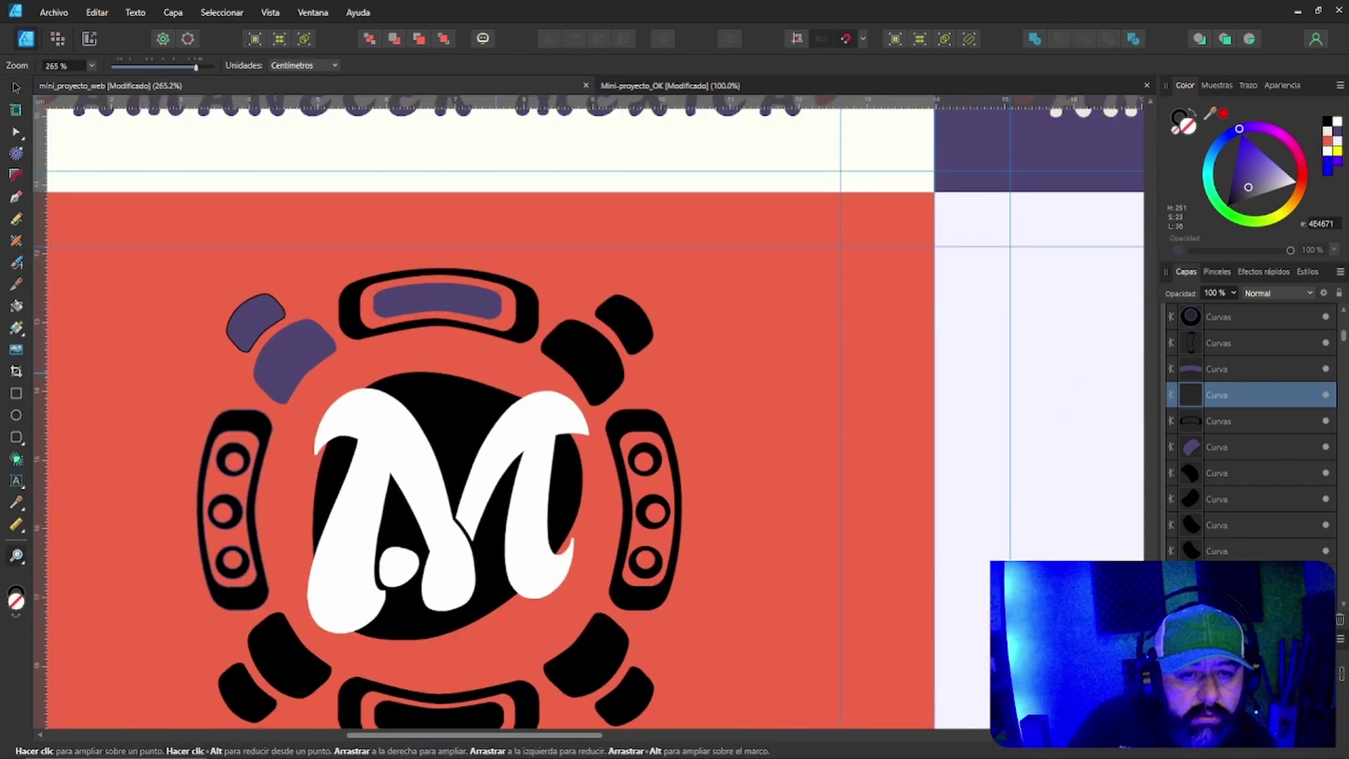
pyautogui.scroll(-1, 587, 412)
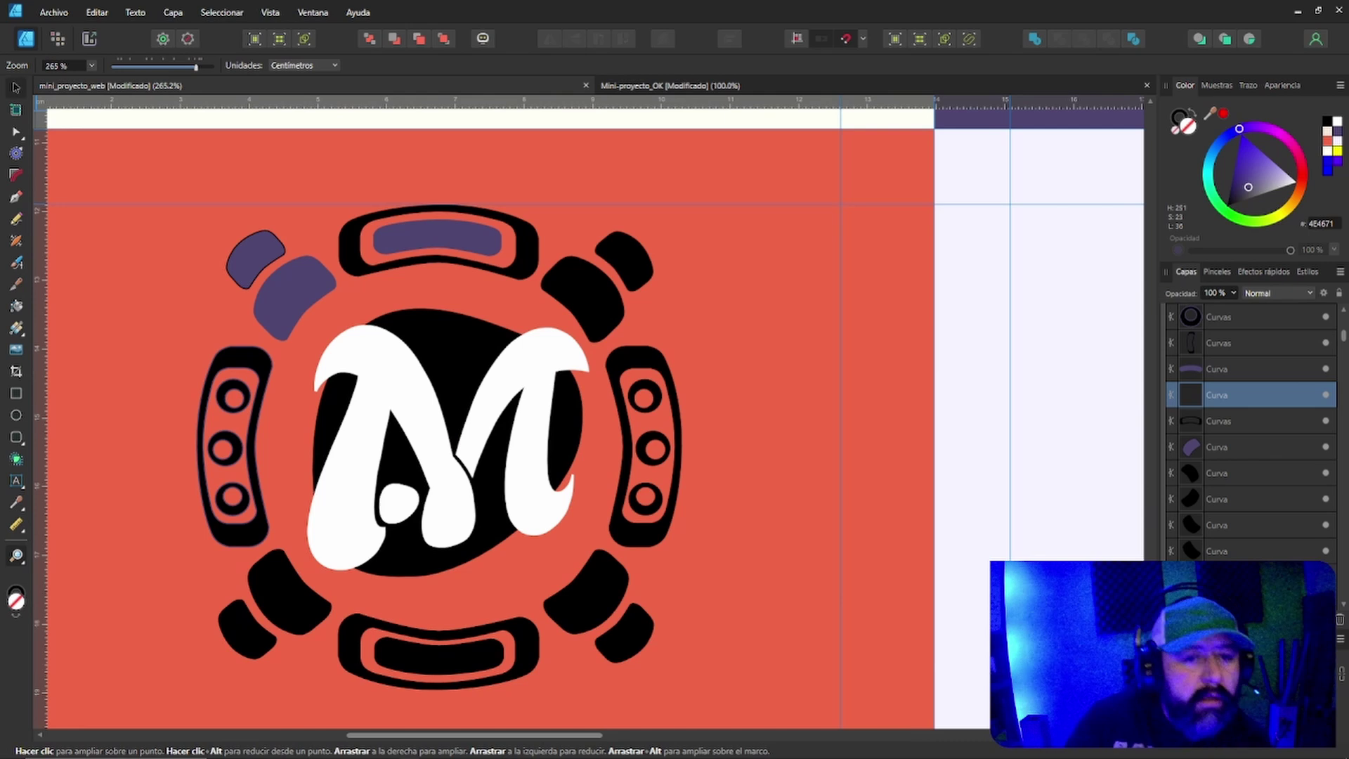
pyautogui.press('v')
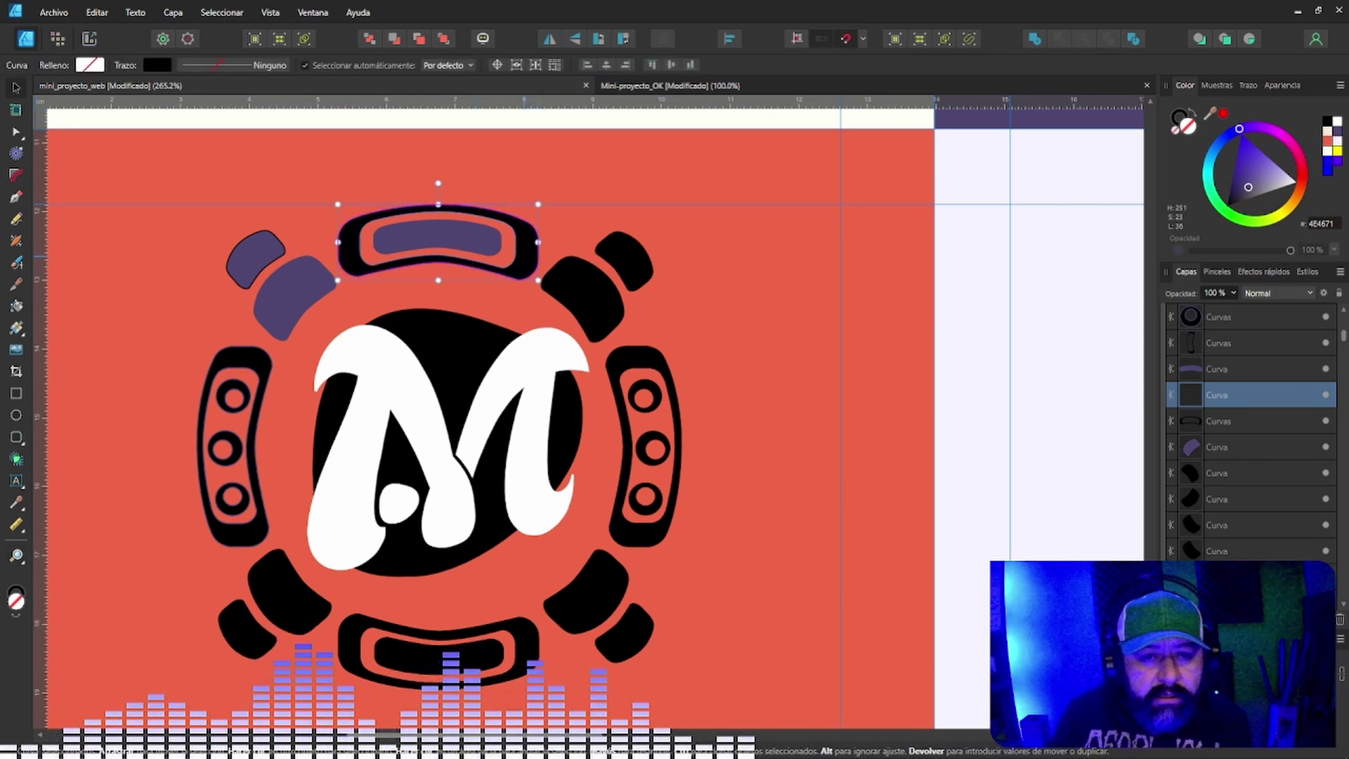
pyautogui.click(526, 256)
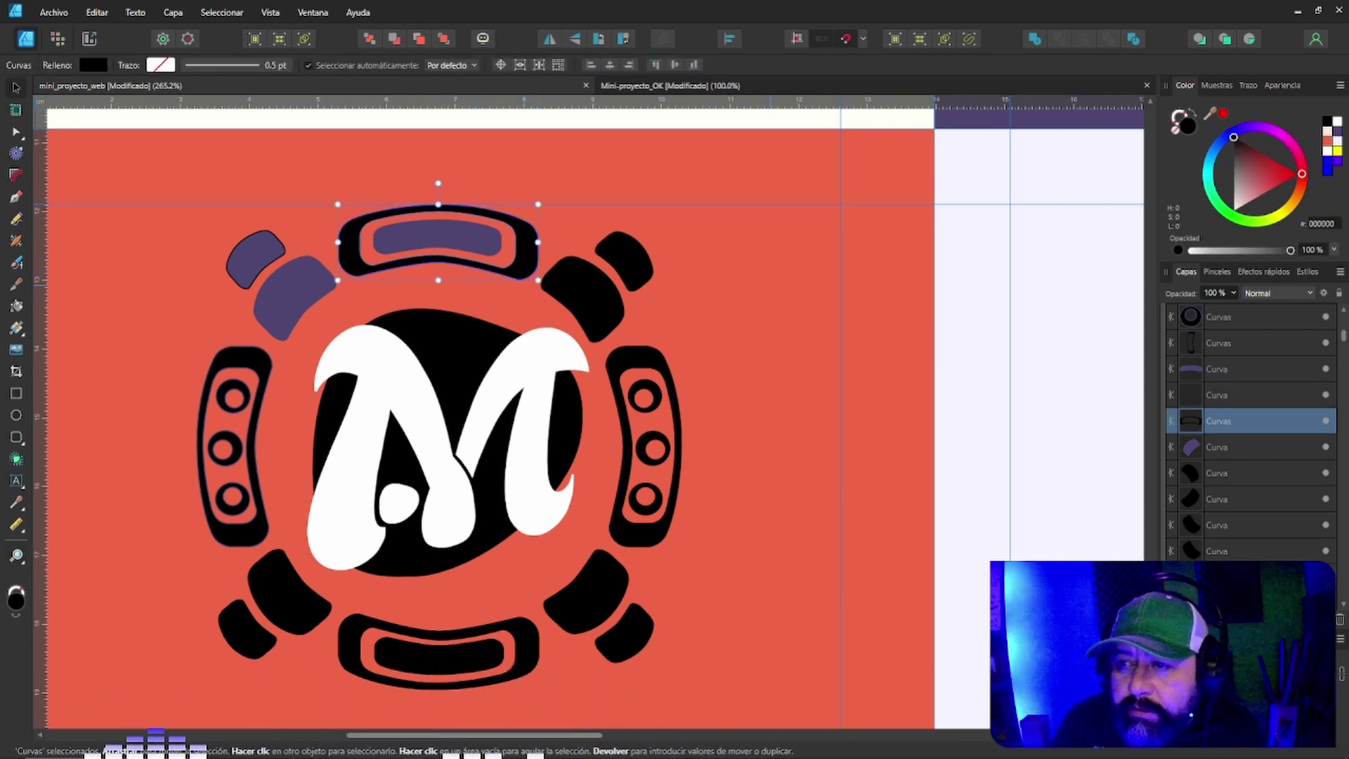
pyautogui.hotkey('ctrl', 'shift', 'v')
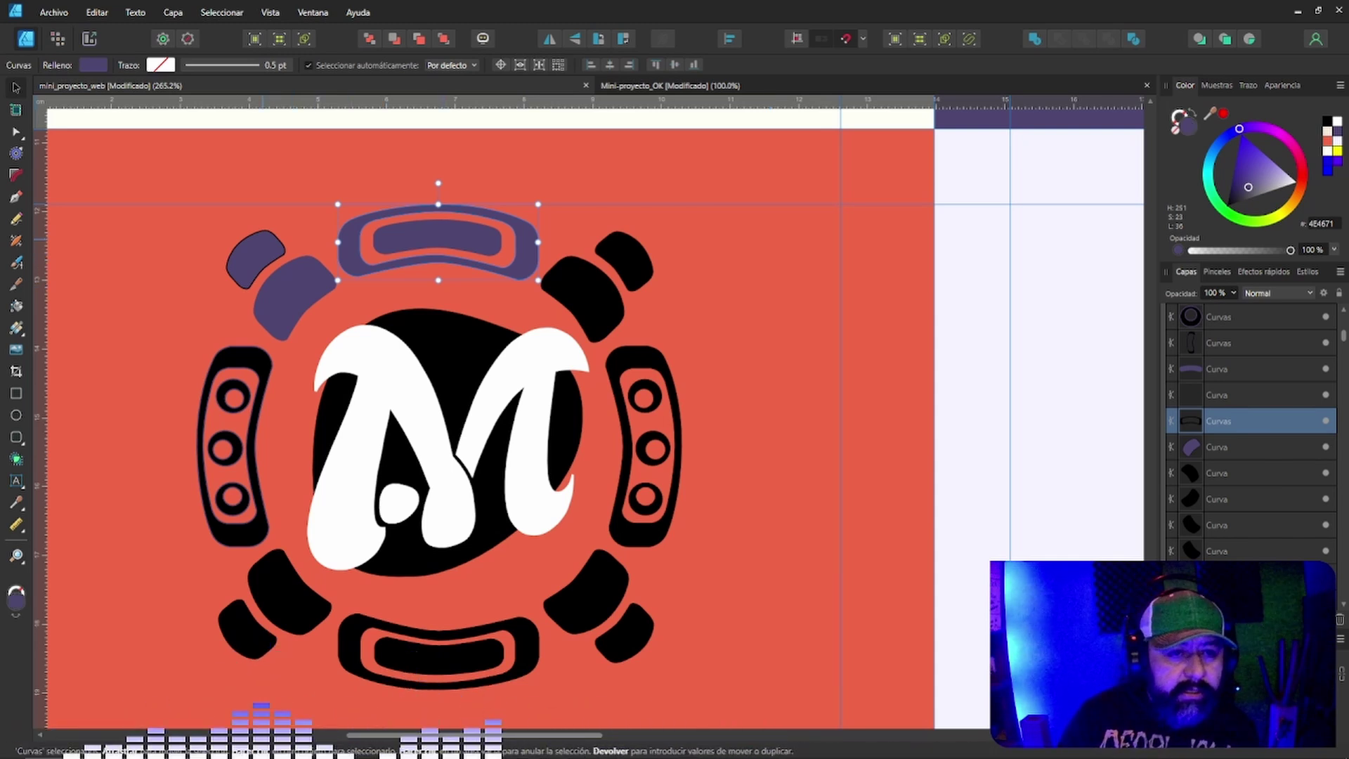
# Remove the stroke from the outermost upper-left corner block of the coral-background logo.
pyautogui.click(262, 240)
pyautogui.click(233, 65)
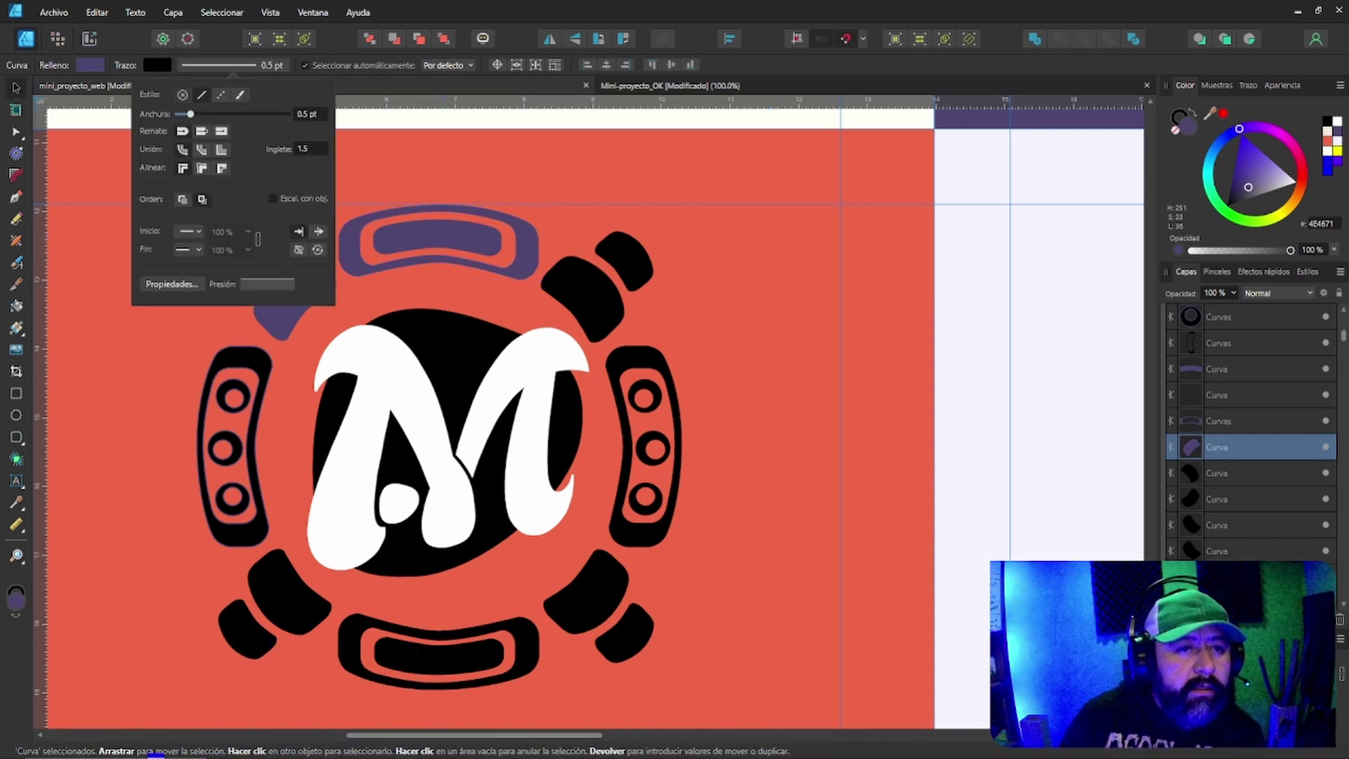
pyautogui.click(182, 94)
# Fill the six remaining black corner blocks around the coral-background logo with purple 4E4671 and deselect them.
pyautogui.click(577, 296)
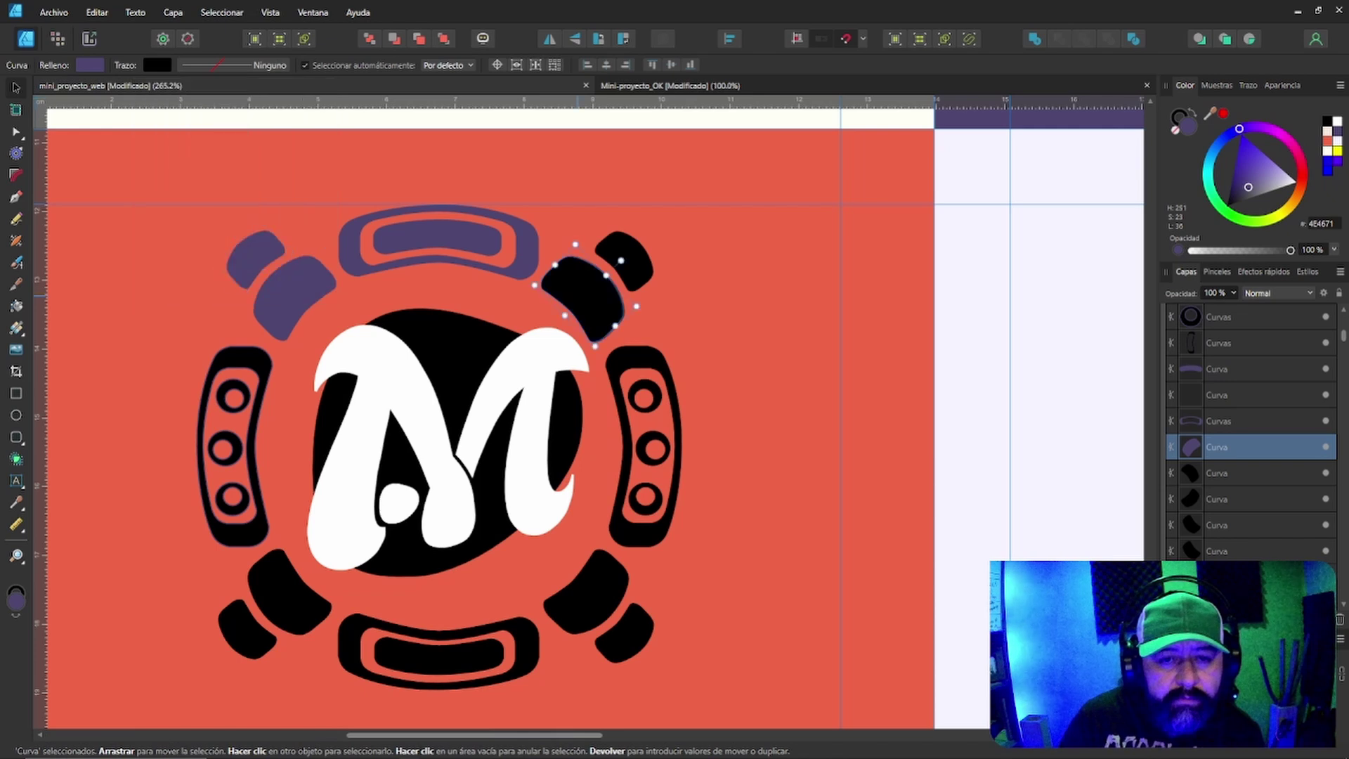
pyautogui.keyDown('shift'); pyautogui.click(622, 260); pyautogui.keyUp('shift')
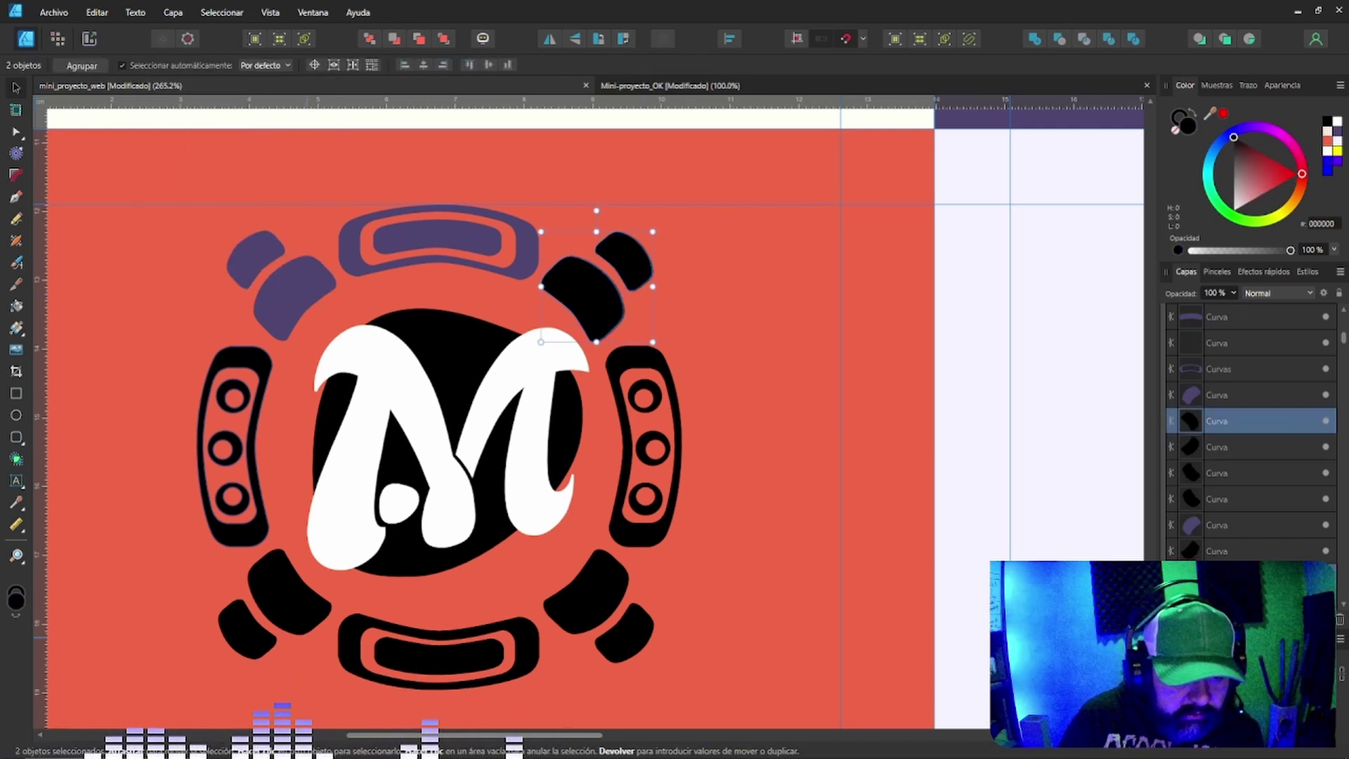
pyautogui.keyDown('shift'); pyautogui.click(288, 590); pyautogui.keyUp('shift')
pyautogui.keyDown('shift'); pyautogui.click(246, 629); pyautogui.keyUp('shift')
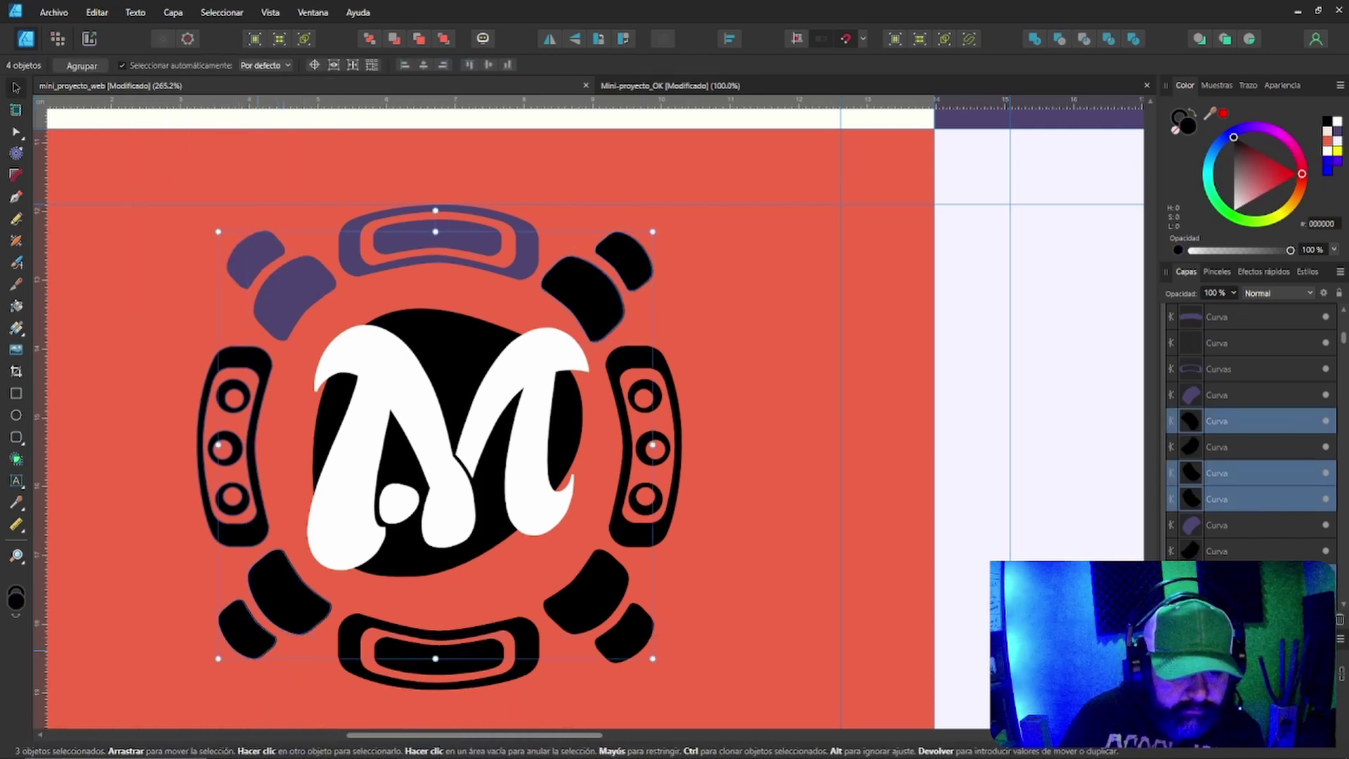
pyautogui.keyDown('shift'); pyautogui.click(586, 590); pyautogui.keyUp('shift')
pyautogui.keyDown('shift'); pyautogui.click(624, 635); pyautogui.keyUp('shift')
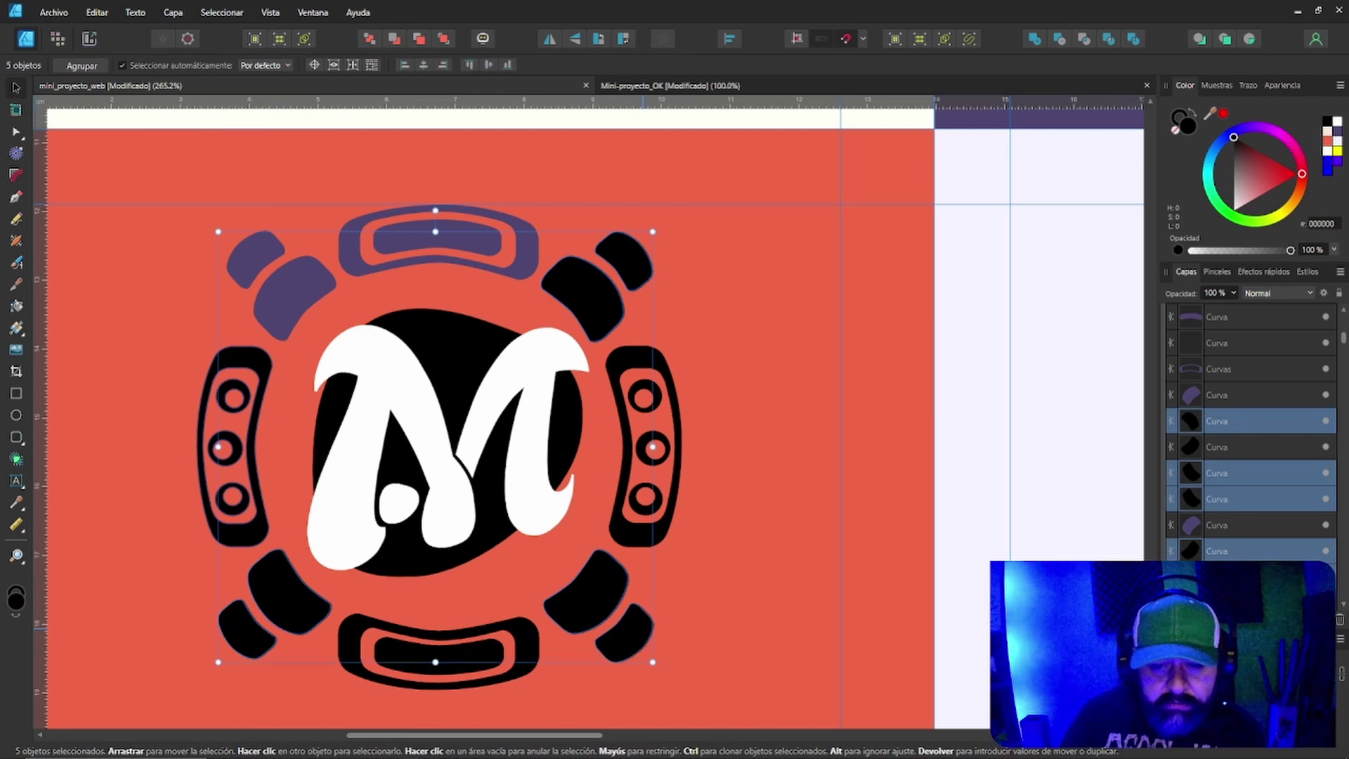
pyautogui.hotkey('ctrl', 'shift', 'v')
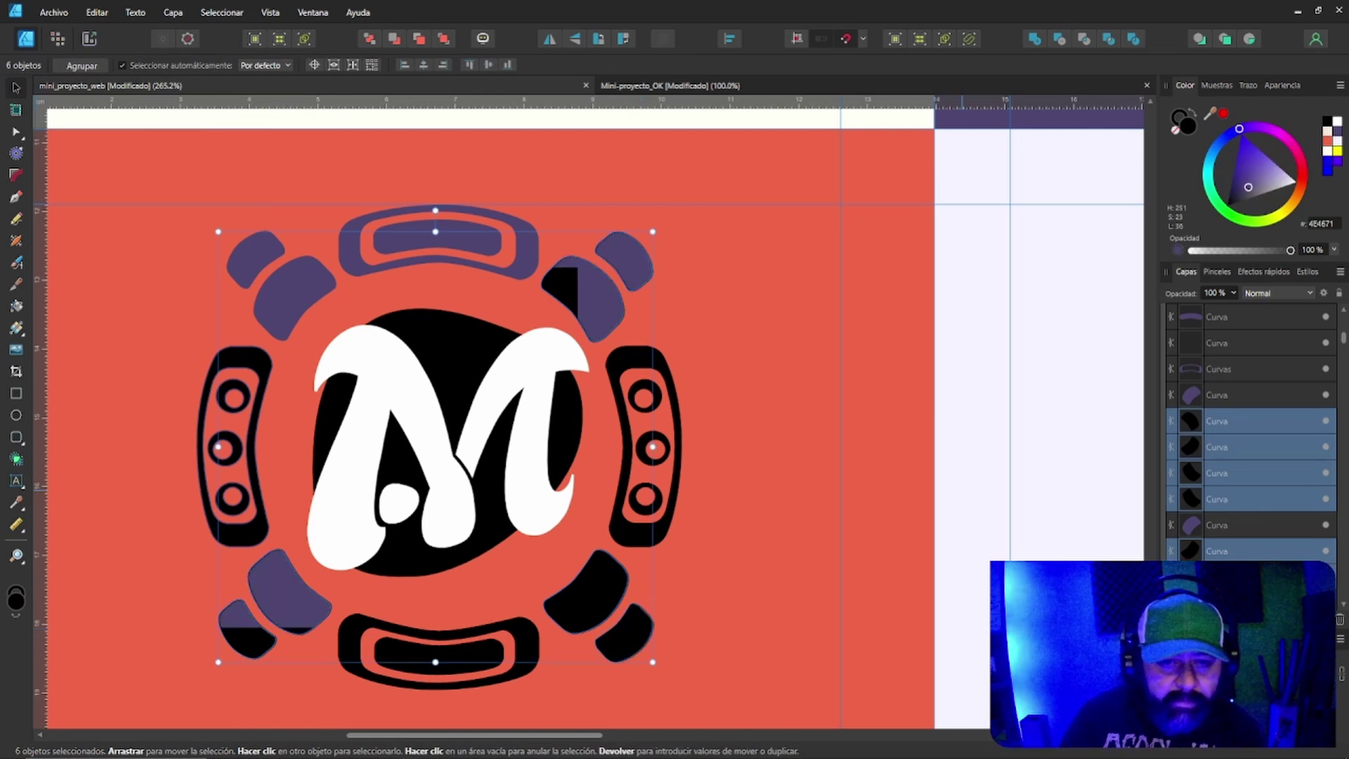
pyautogui.hotkey('ctrl', 'd')
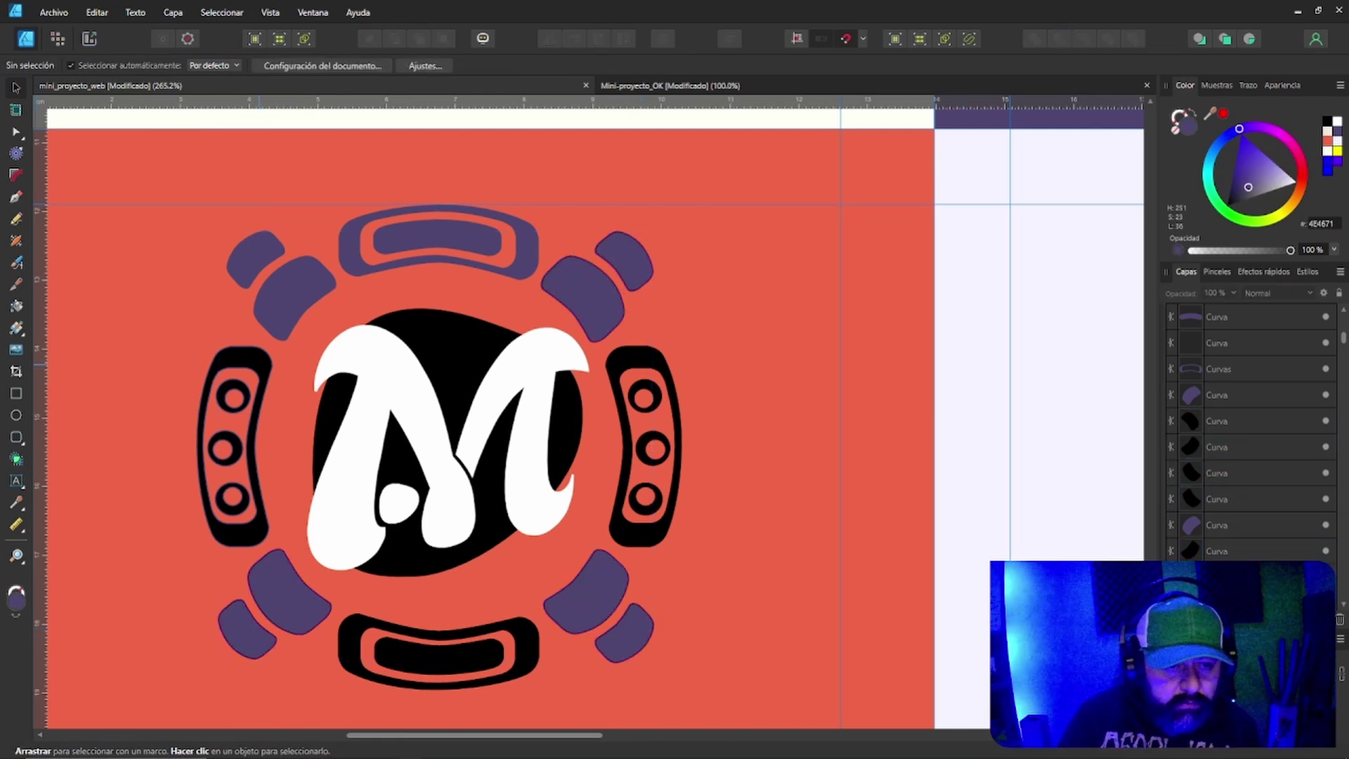
# Fill the left and right side frames of the coral-background logo with purple 4E4671 and remove the right frame's stroke.
pyautogui.hotkey('ctrl', 'v')
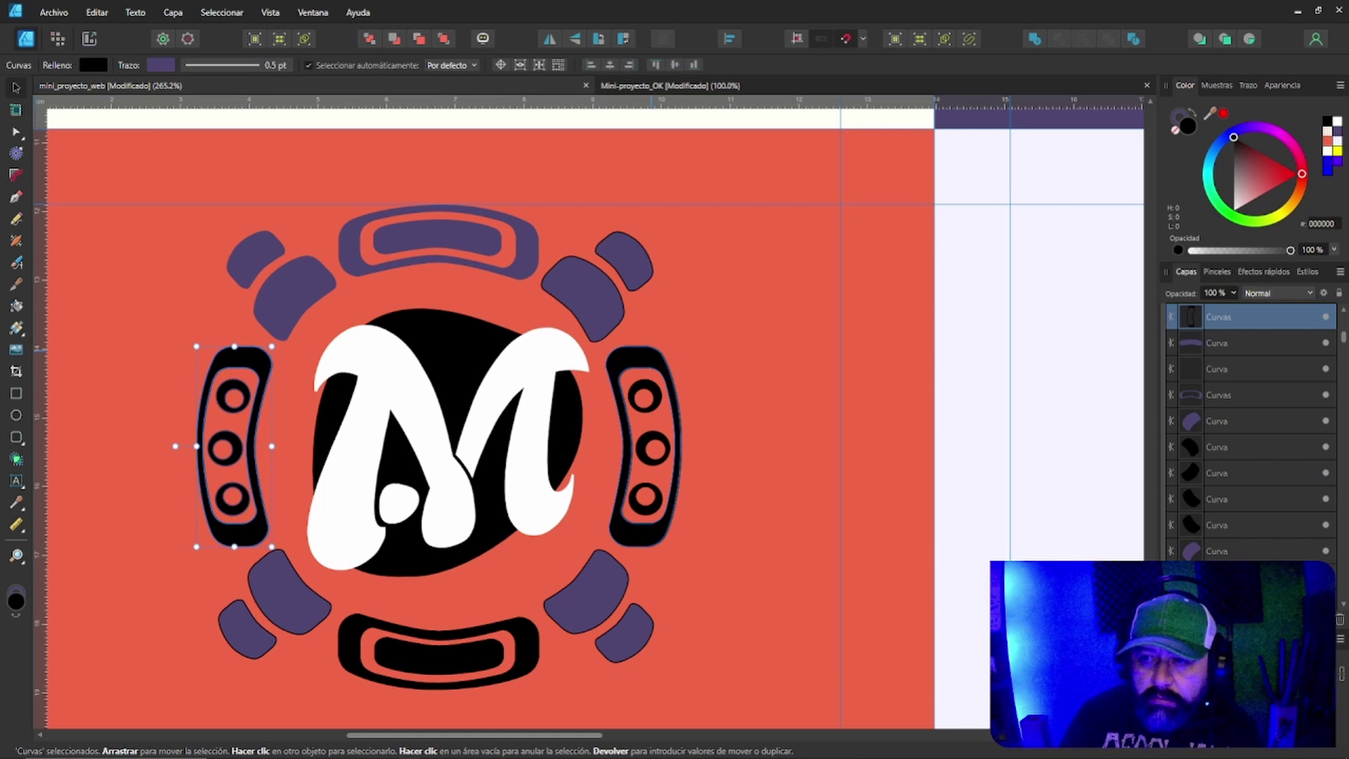
pyautogui.keyDown('shift'); pyautogui.click(651, 350); pyautogui.keyUp('shift')
pyautogui.hotkey('ctrl', 'shift', 'v')
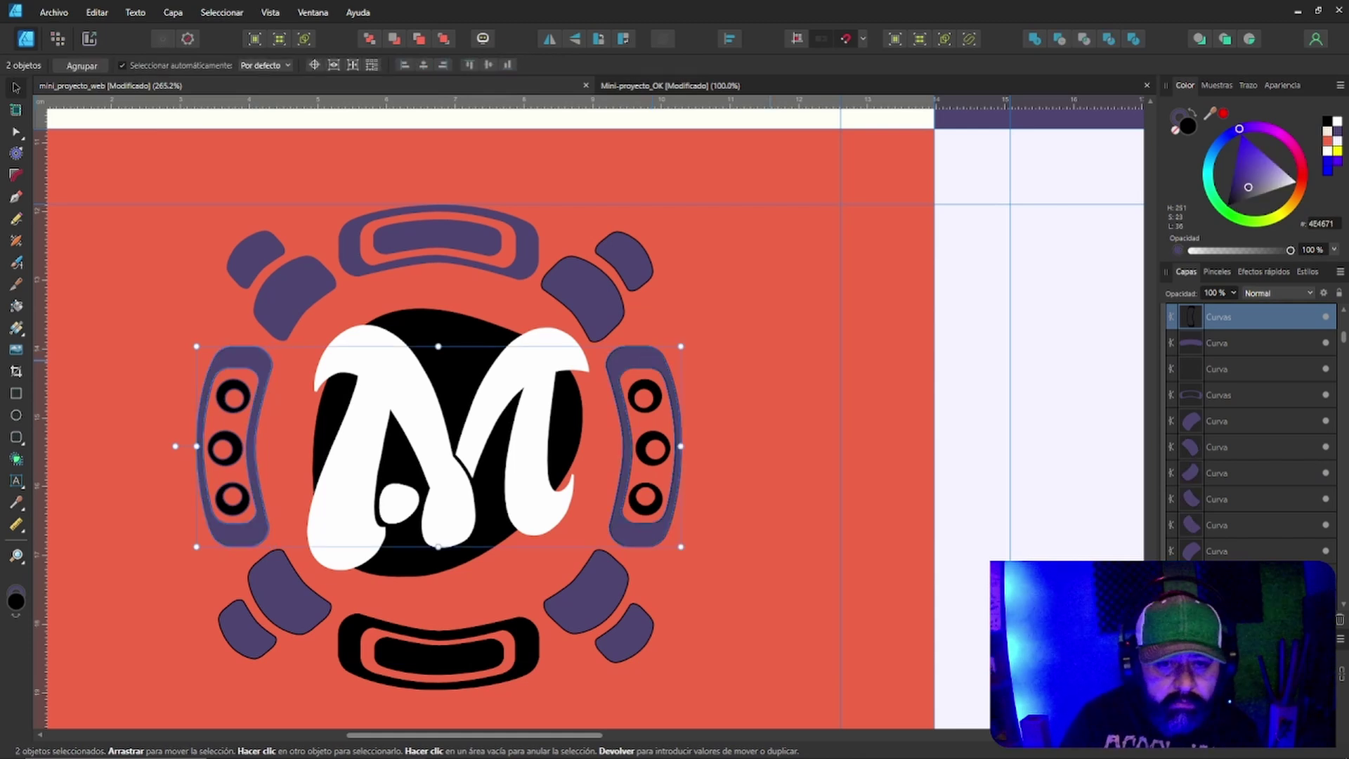
pyautogui.hotkey('ctrl', 'd')
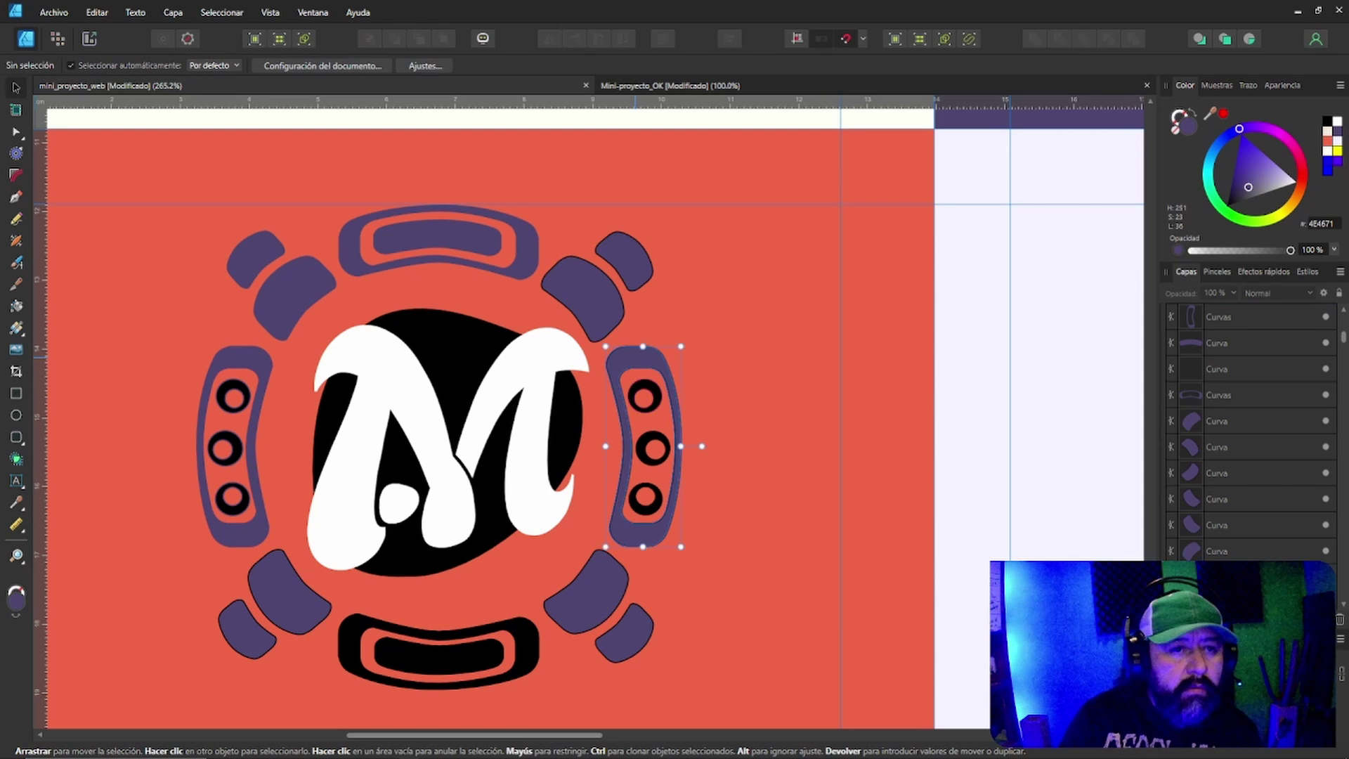
pyautogui.click(236, 64)
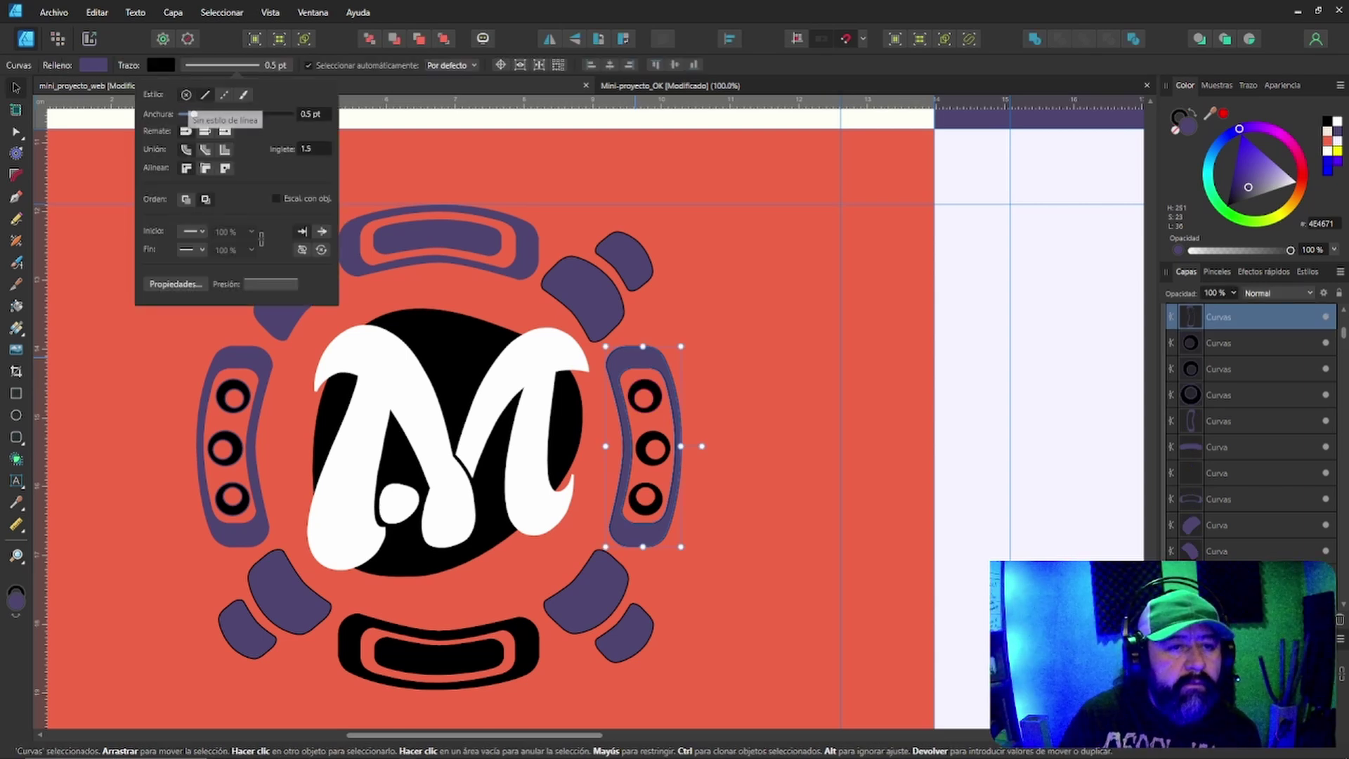
pyautogui.moveTo(194, 113); pyautogui.dragTo(181, 113)
pyautogui.click(235, 357)
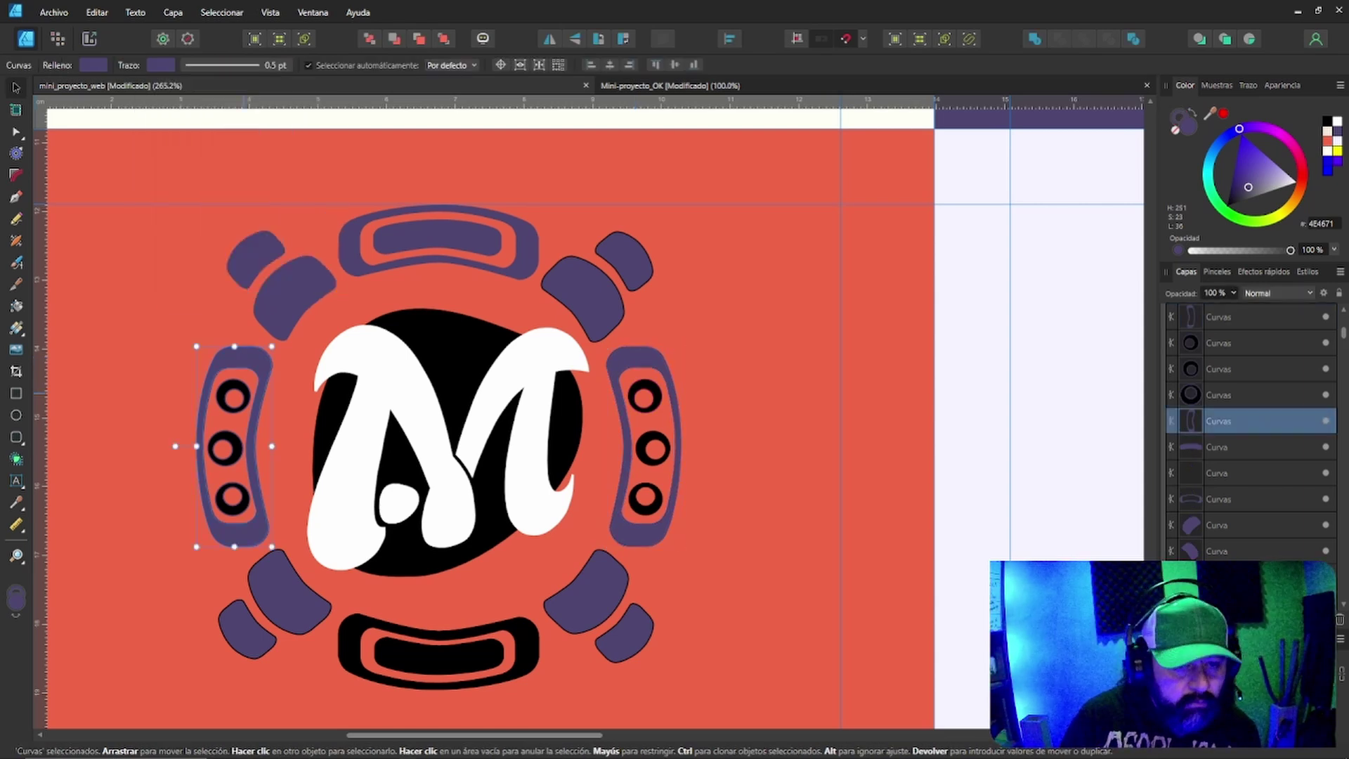
# Remove the black stroke from the two upper-right corner blocks of the coral-background logo.
pyautogui.click(624, 253)
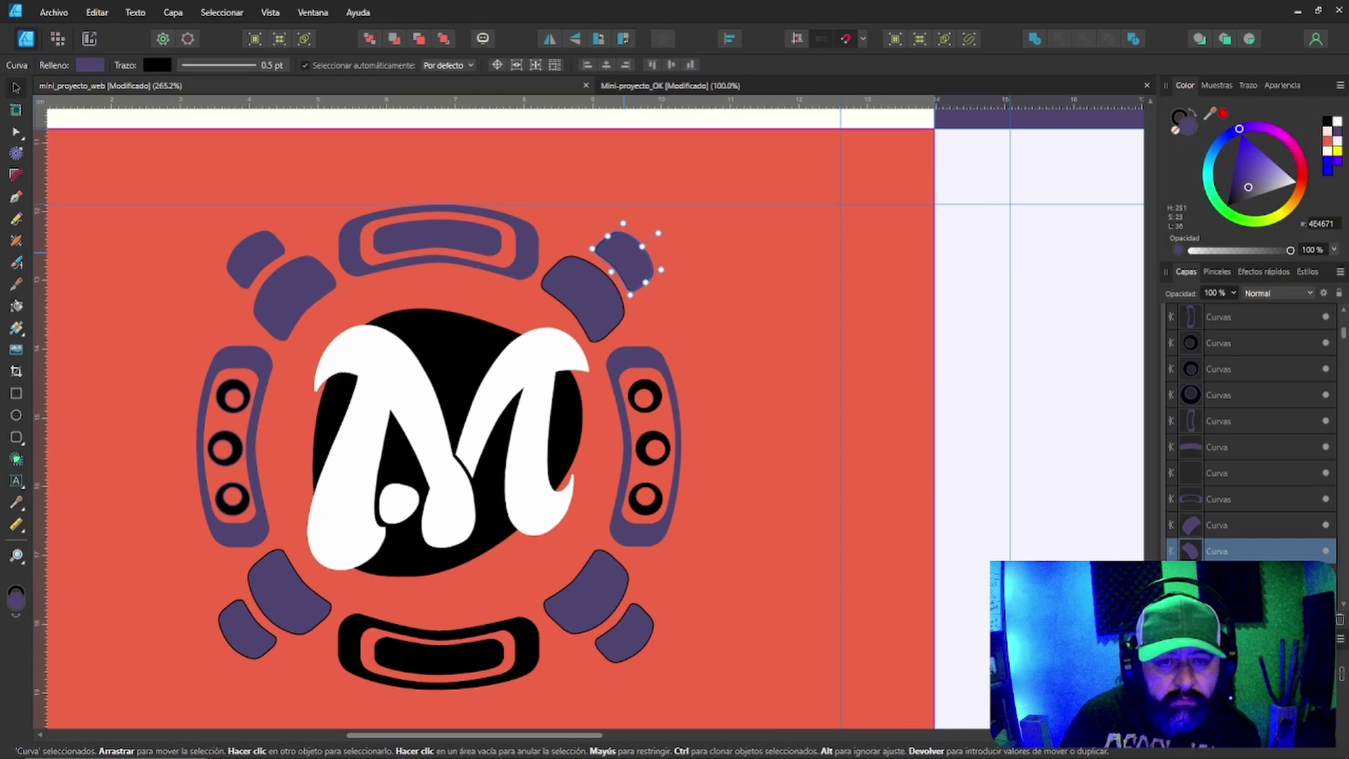
pyautogui.click(231, 64)
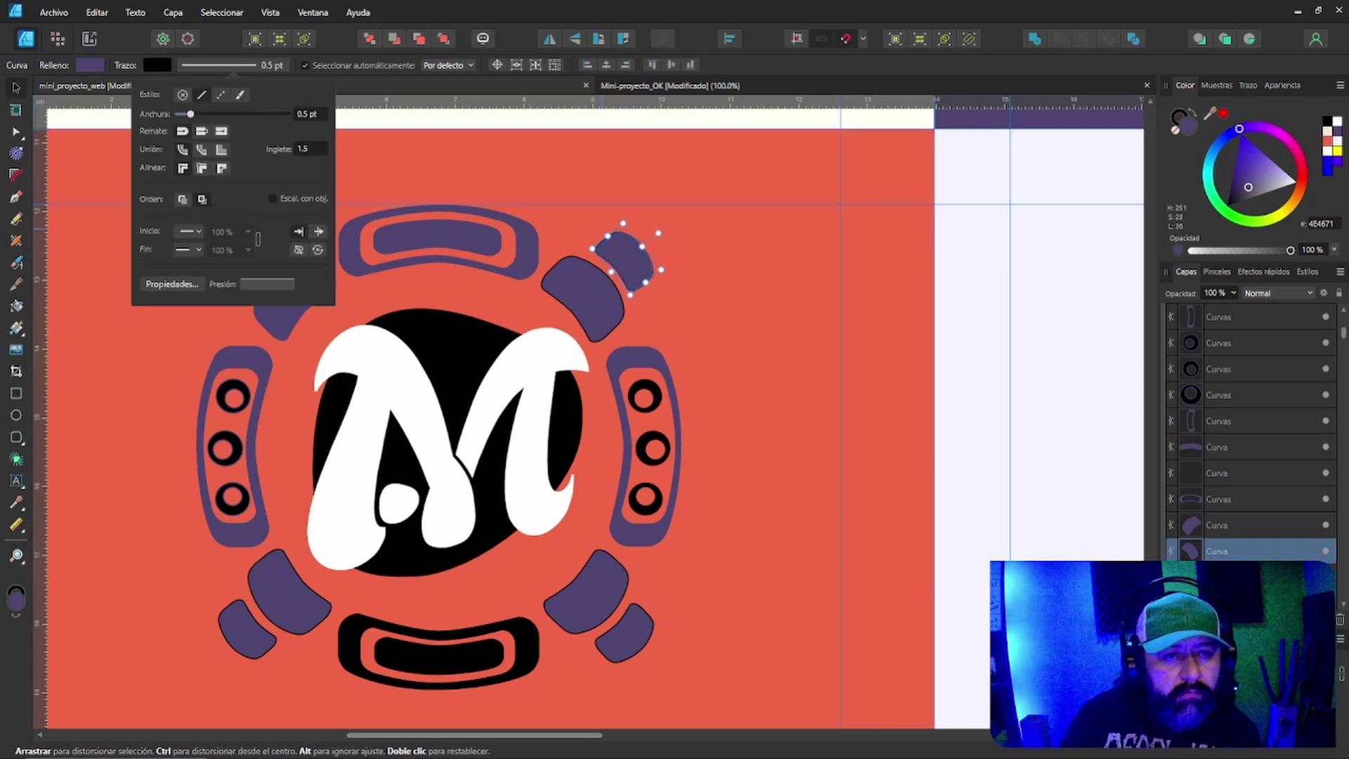
pyautogui.click(182, 94)
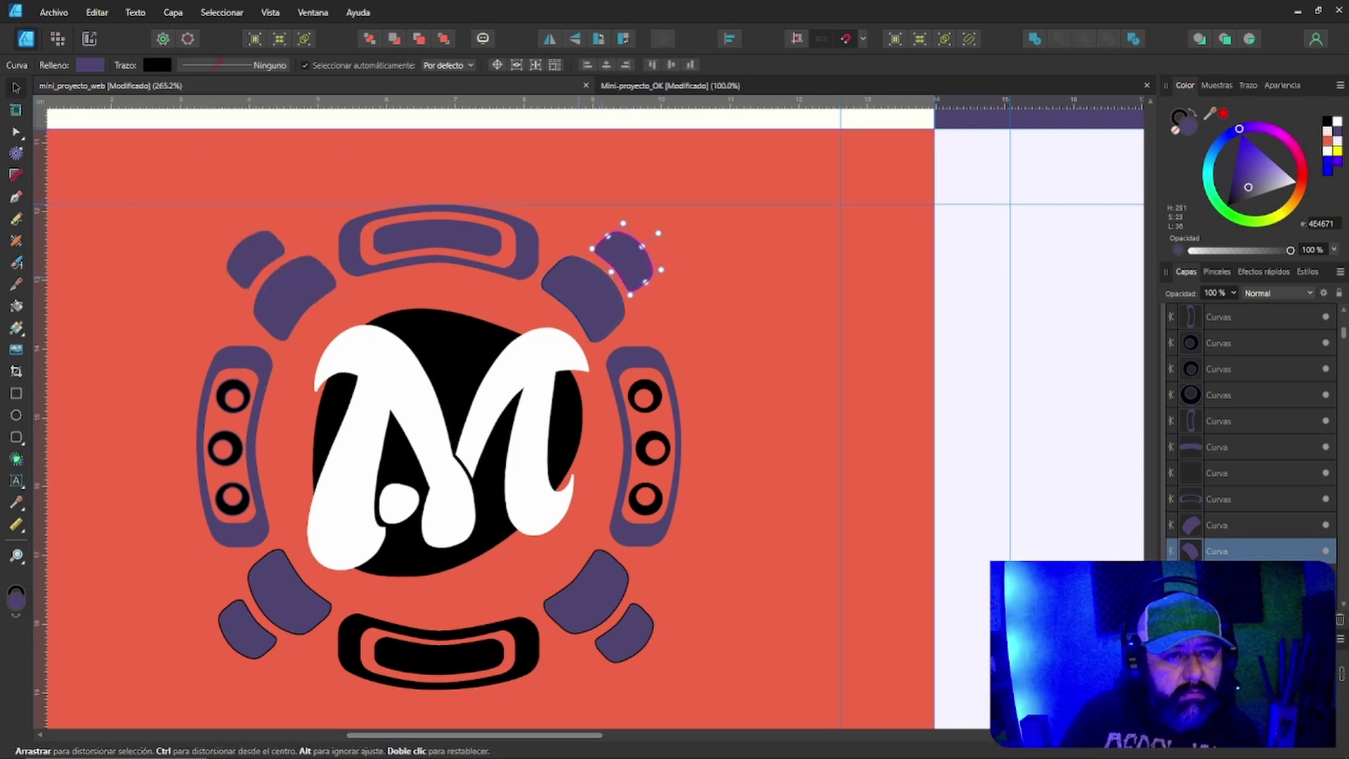
pyautogui.click(583, 295)
pyautogui.click(218, 65)
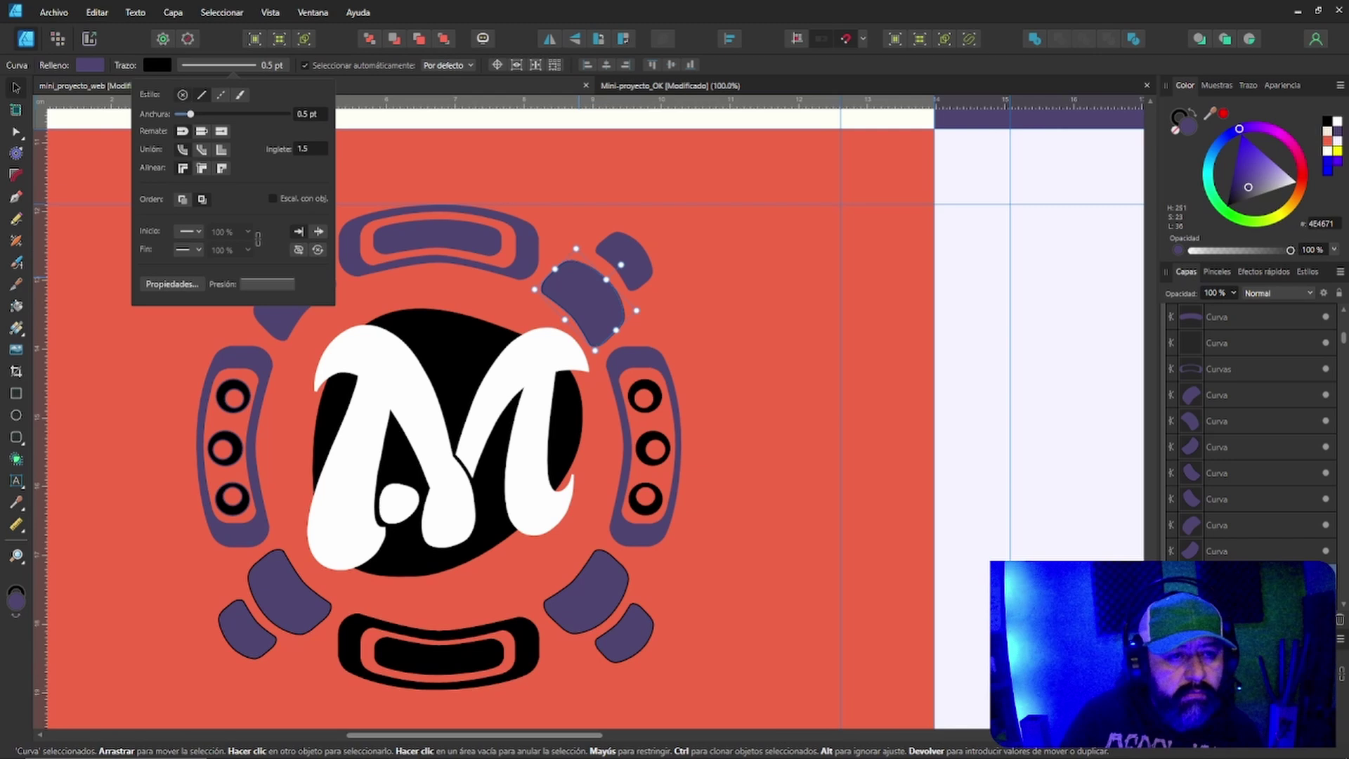
pyautogui.click(182, 94)
# Remove the black stroke from the two lower-right corner blocks of the coral-background logo.
pyautogui.click(587, 591)
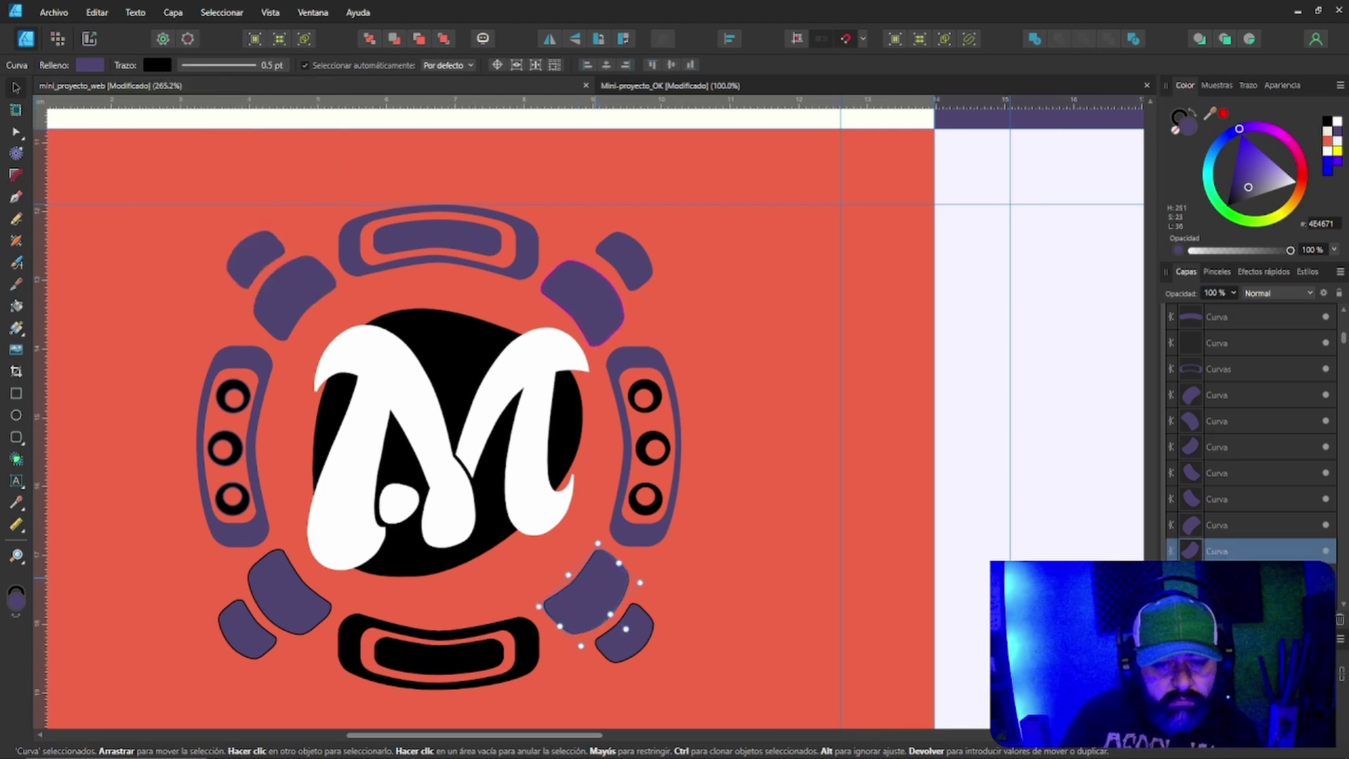
pyautogui.click(218, 64)
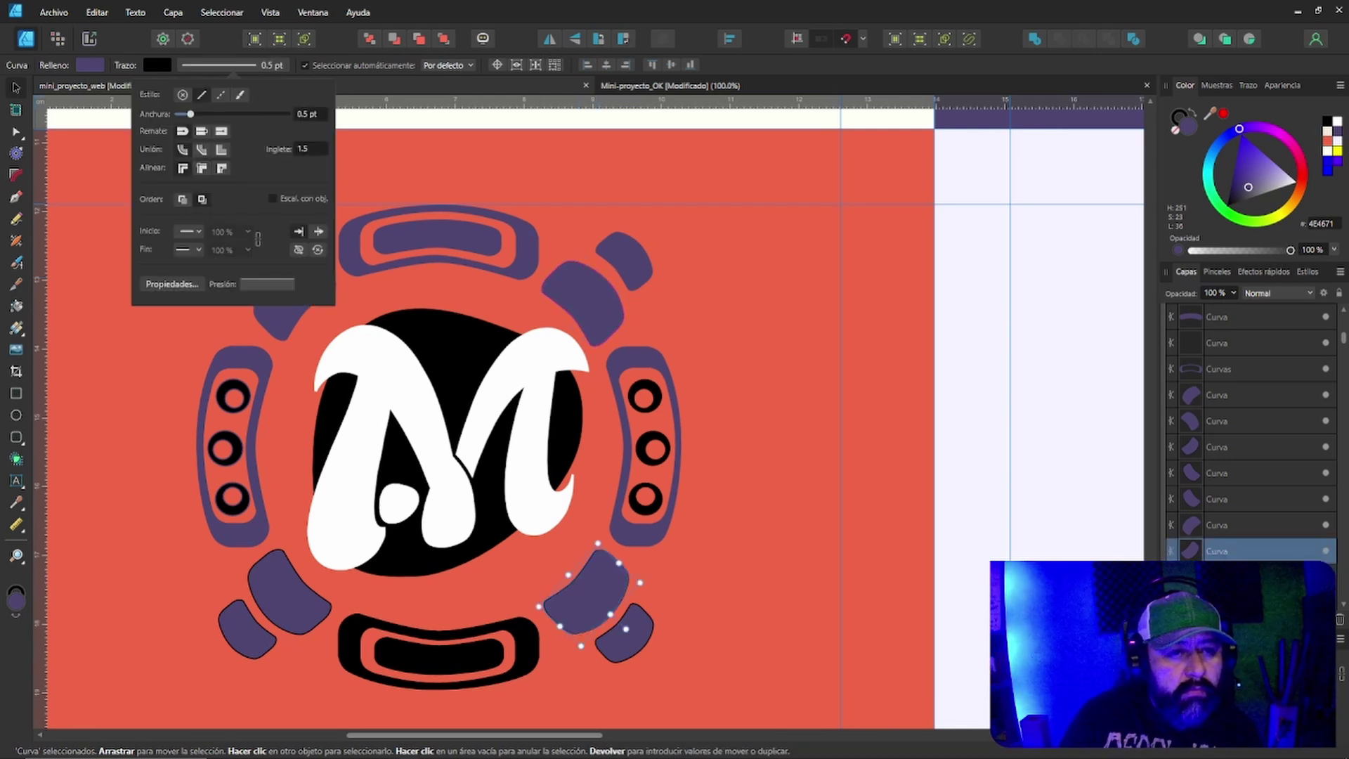
pyautogui.click(182, 94)
pyautogui.click(626, 627)
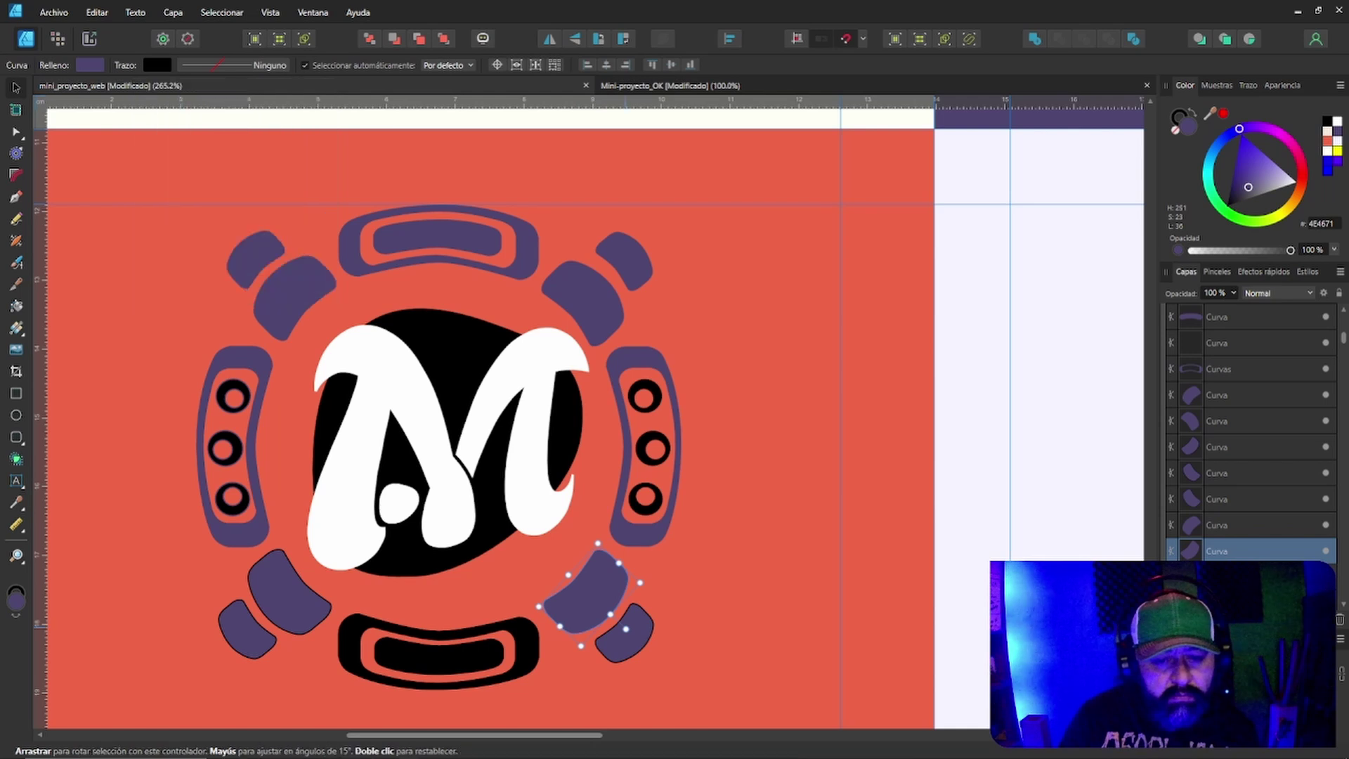
pyautogui.click(623, 639)
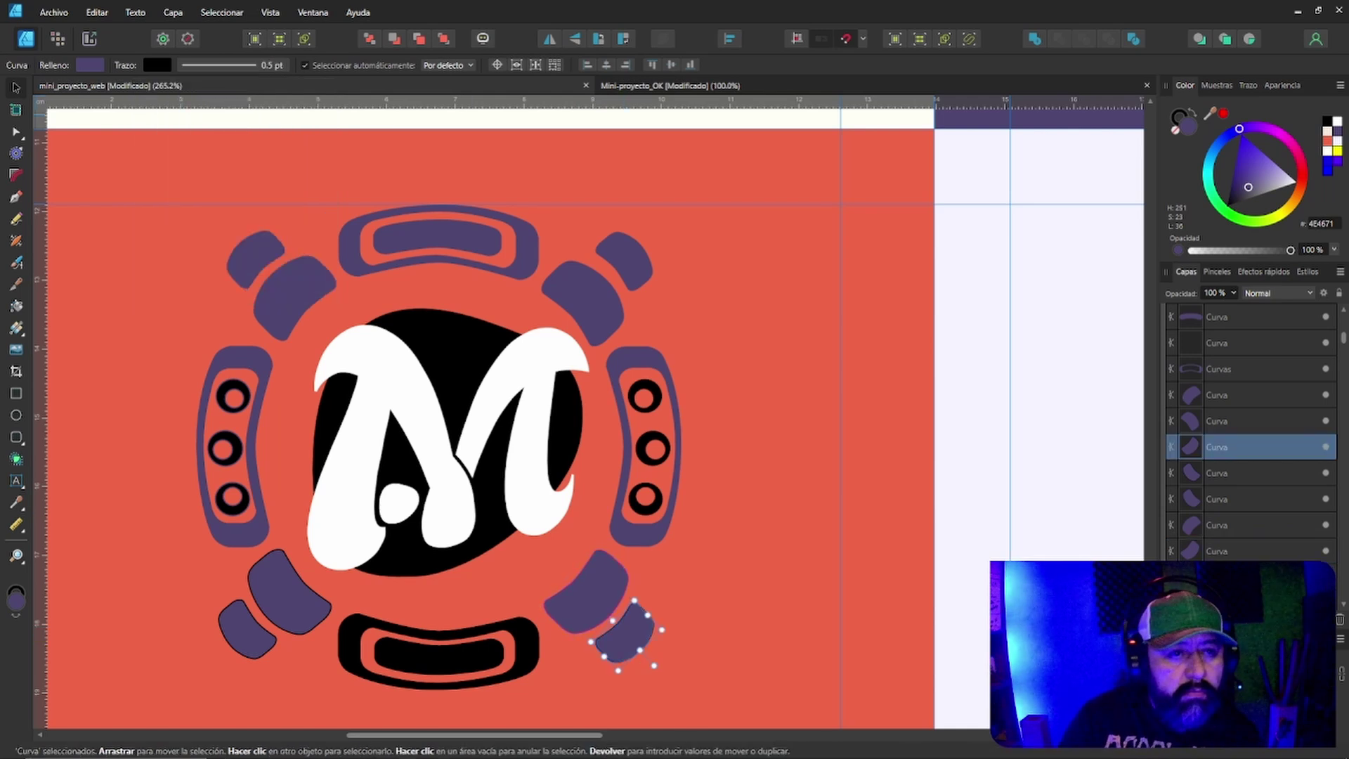
pyautogui.click(217, 65)
pyautogui.click(182, 94)
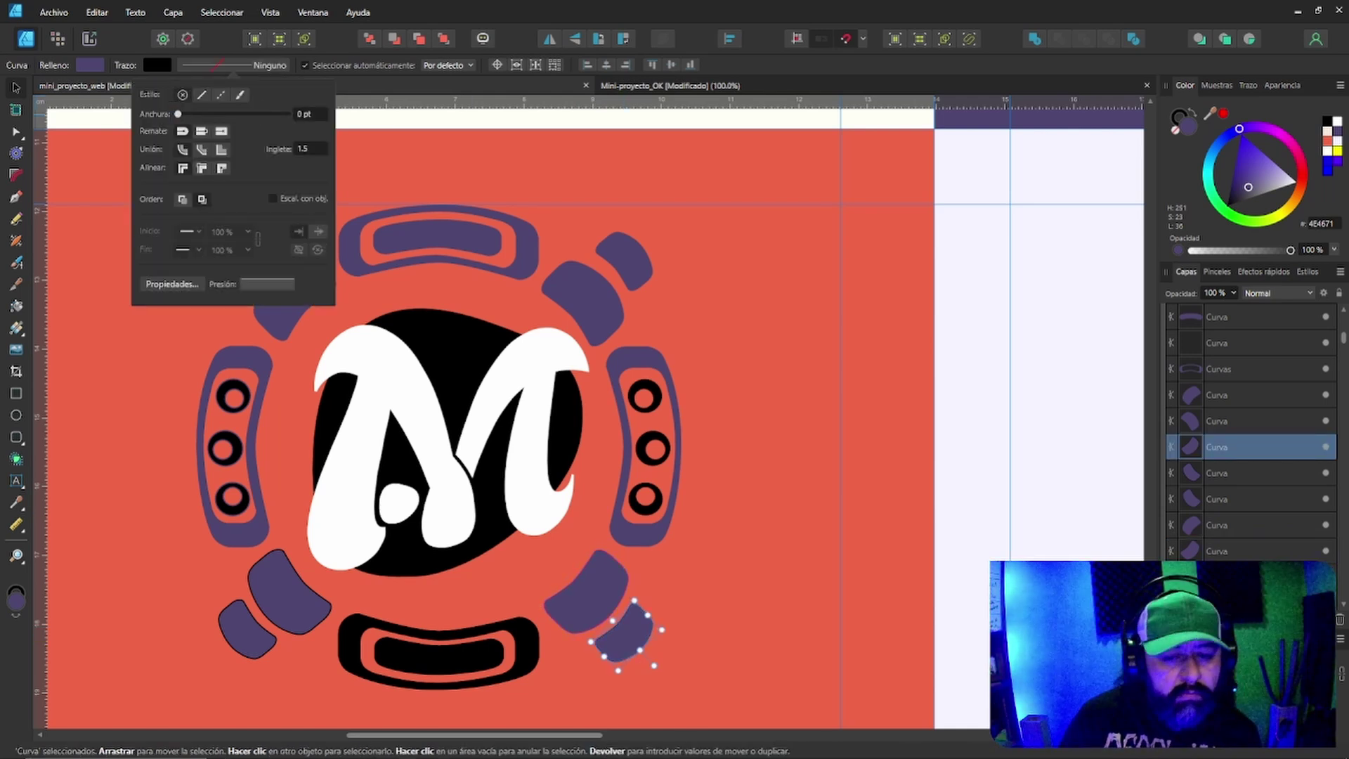
# Fill the bottom ornament's outer frame and inner bar with purple 4E4671.
pyautogui.click(527, 640)
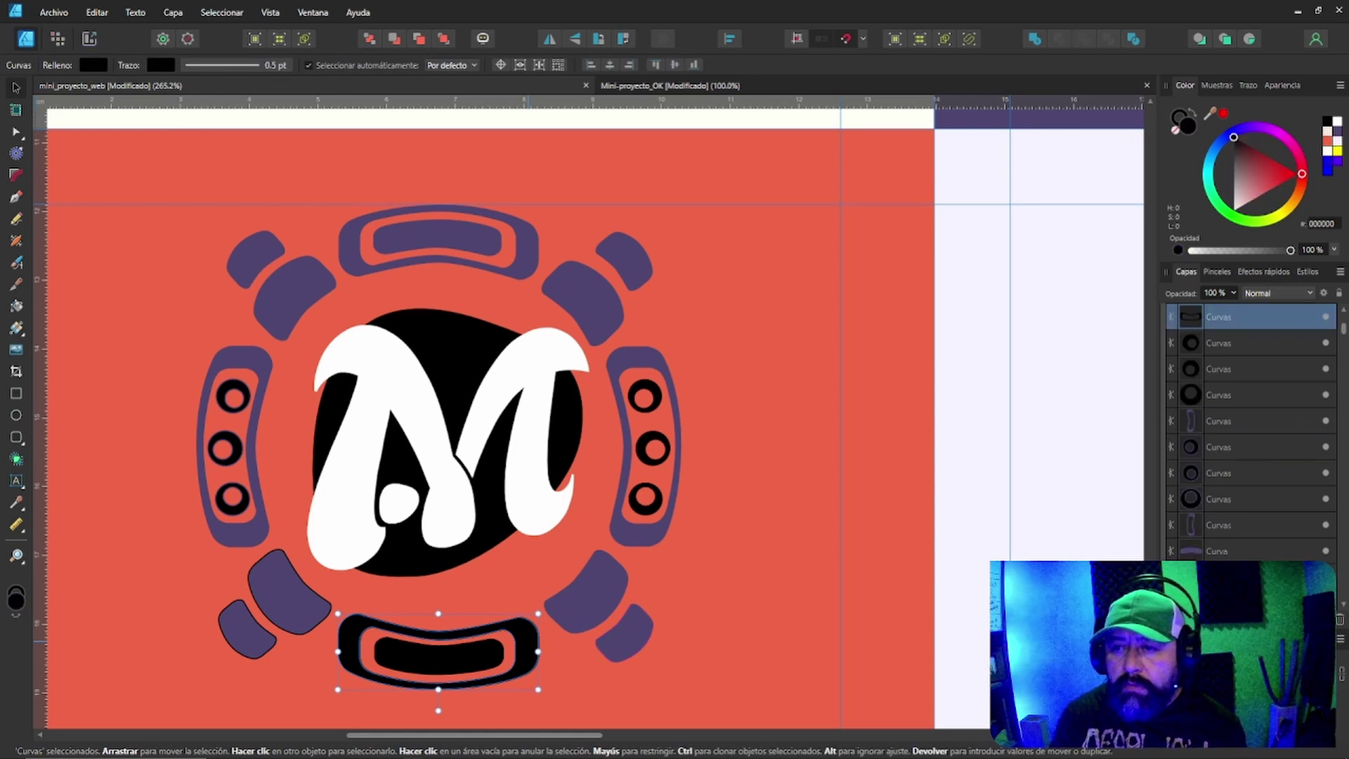
pyautogui.press('d')
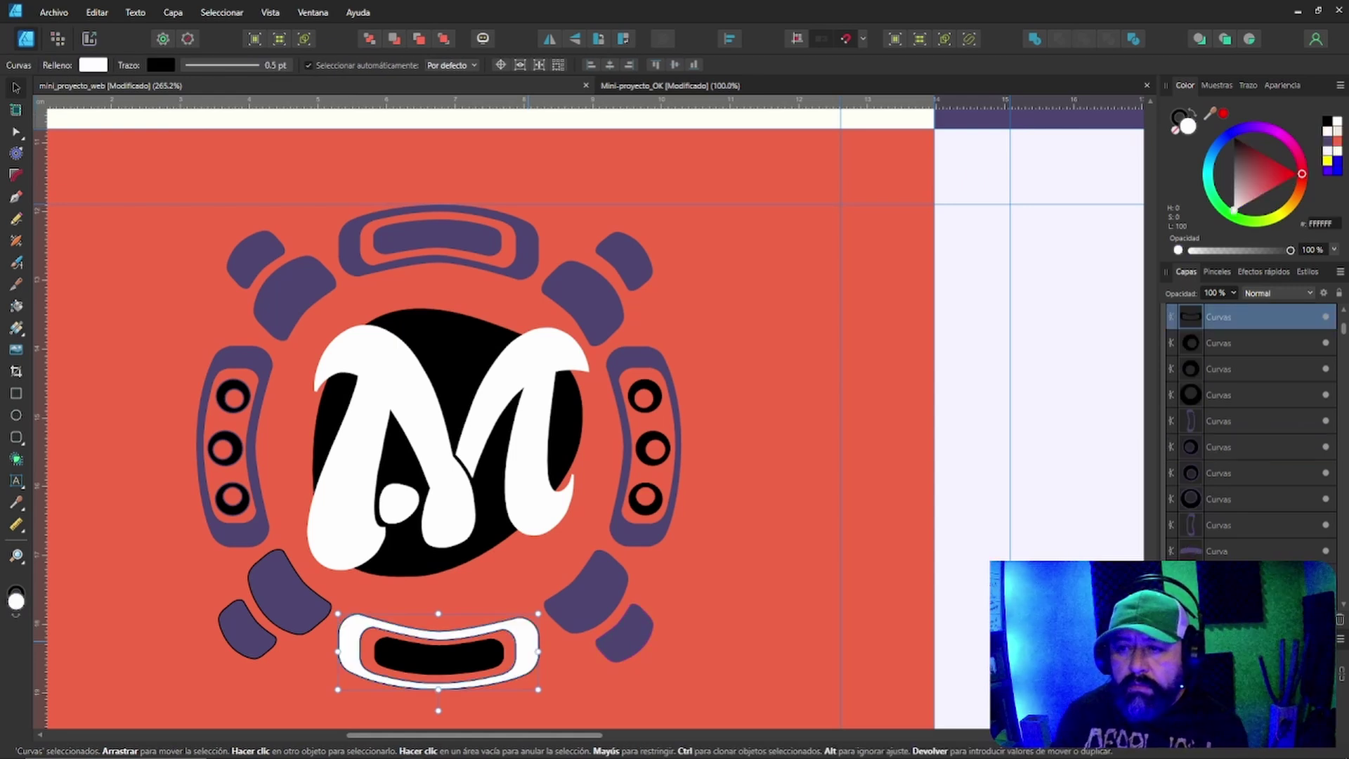
pyautogui.click(1337, 131)
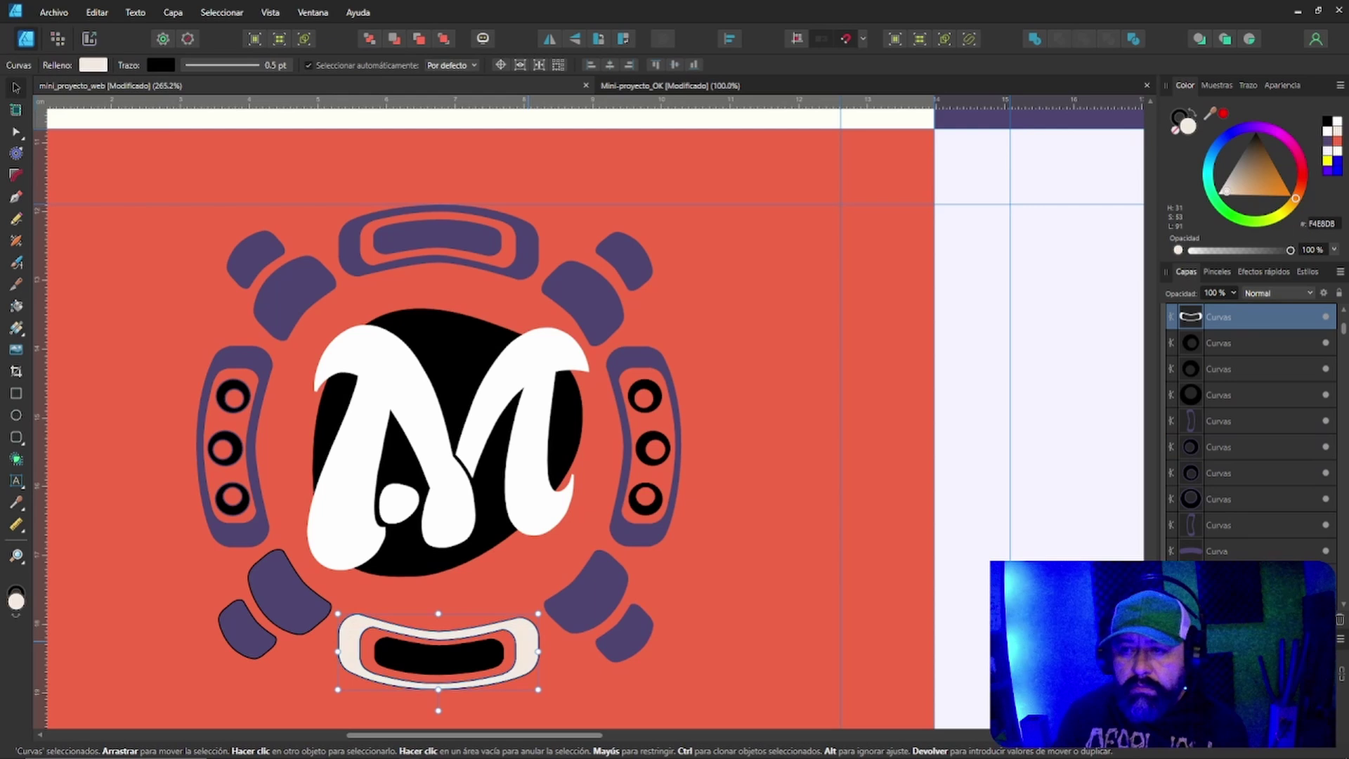
pyautogui.click(1326, 140)
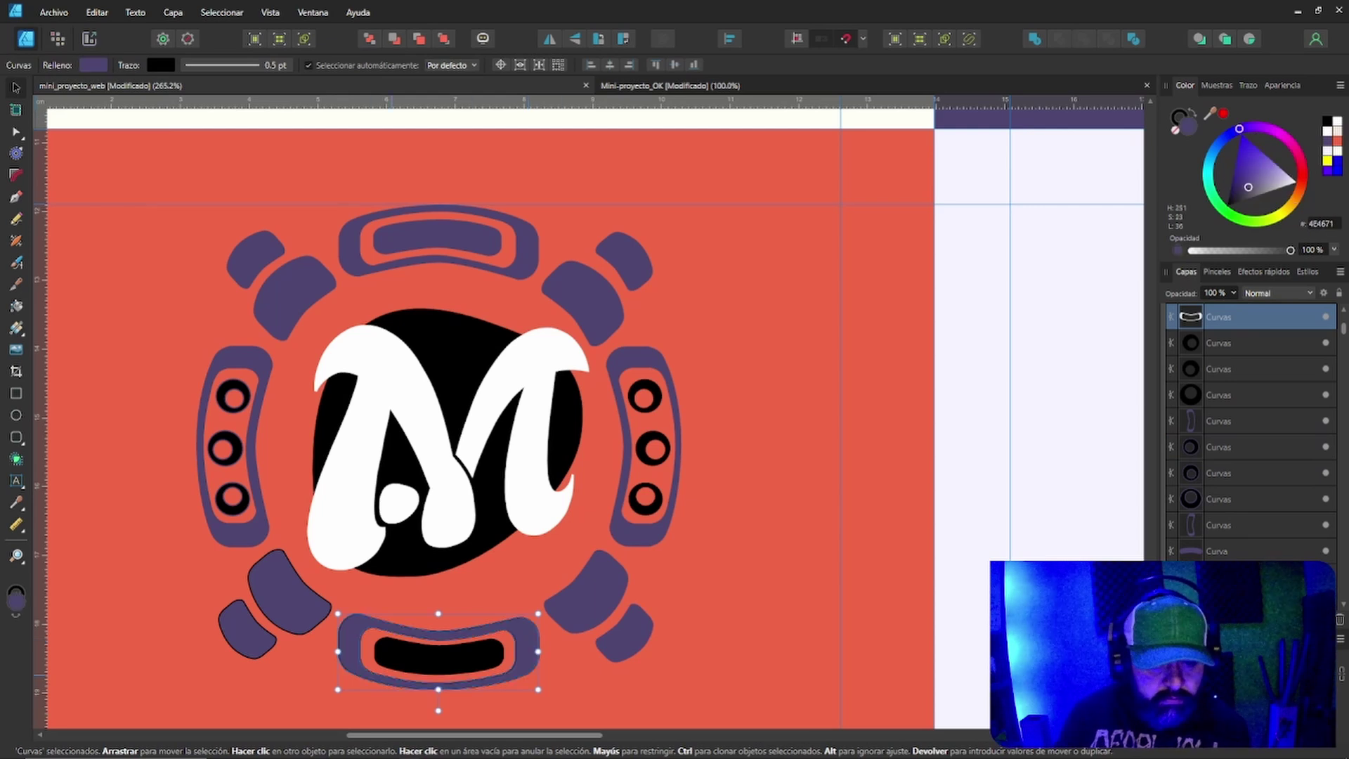
pyautogui.click(464, 662)
pyautogui.hotkey('ctrl', 'v')
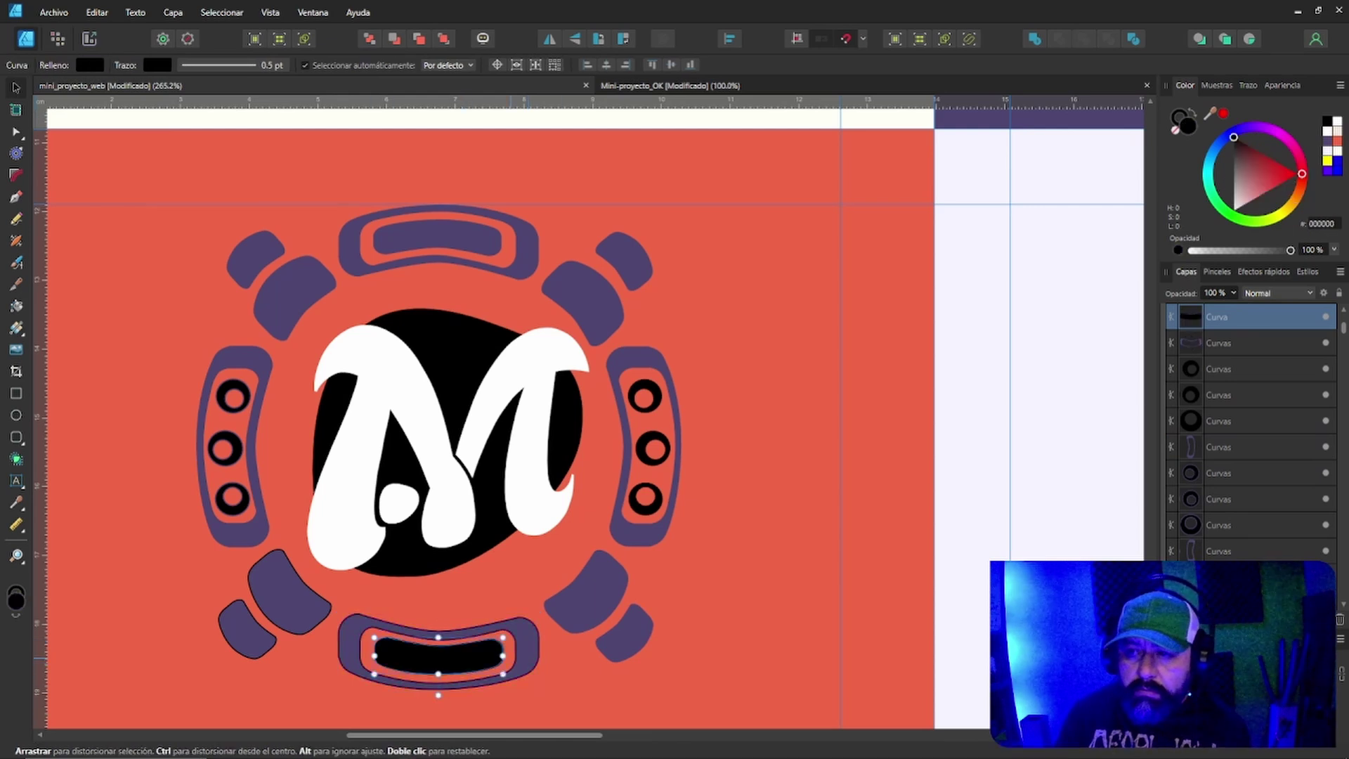
pyautogui.click(1327, 141)
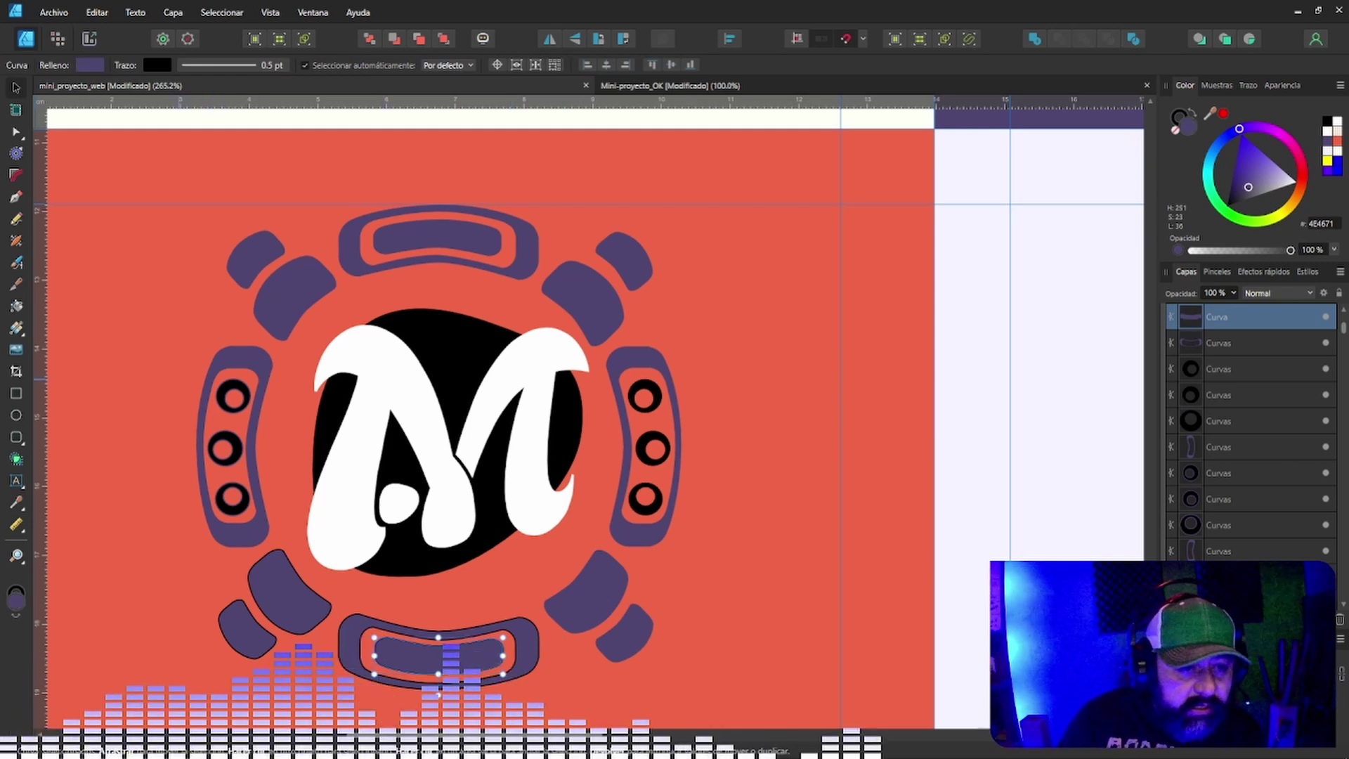
# Fill the three rings inside each side frame with purple 4E4671 and deselect them.
pyautogui.moveTo(170, 363); pyautogui.dragTo(282, 496)
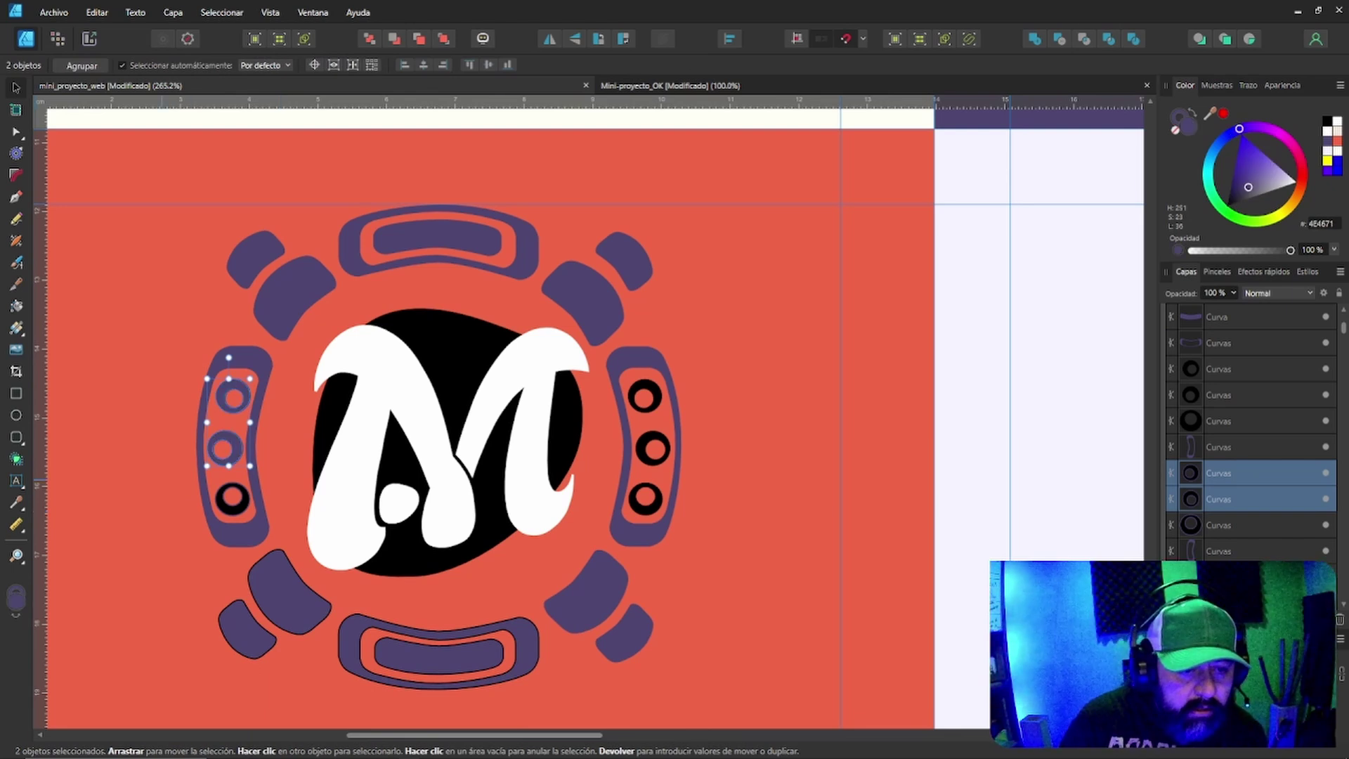
pyautogui.moveTo(162, 481); pyautogui.dragTo(282, 528)
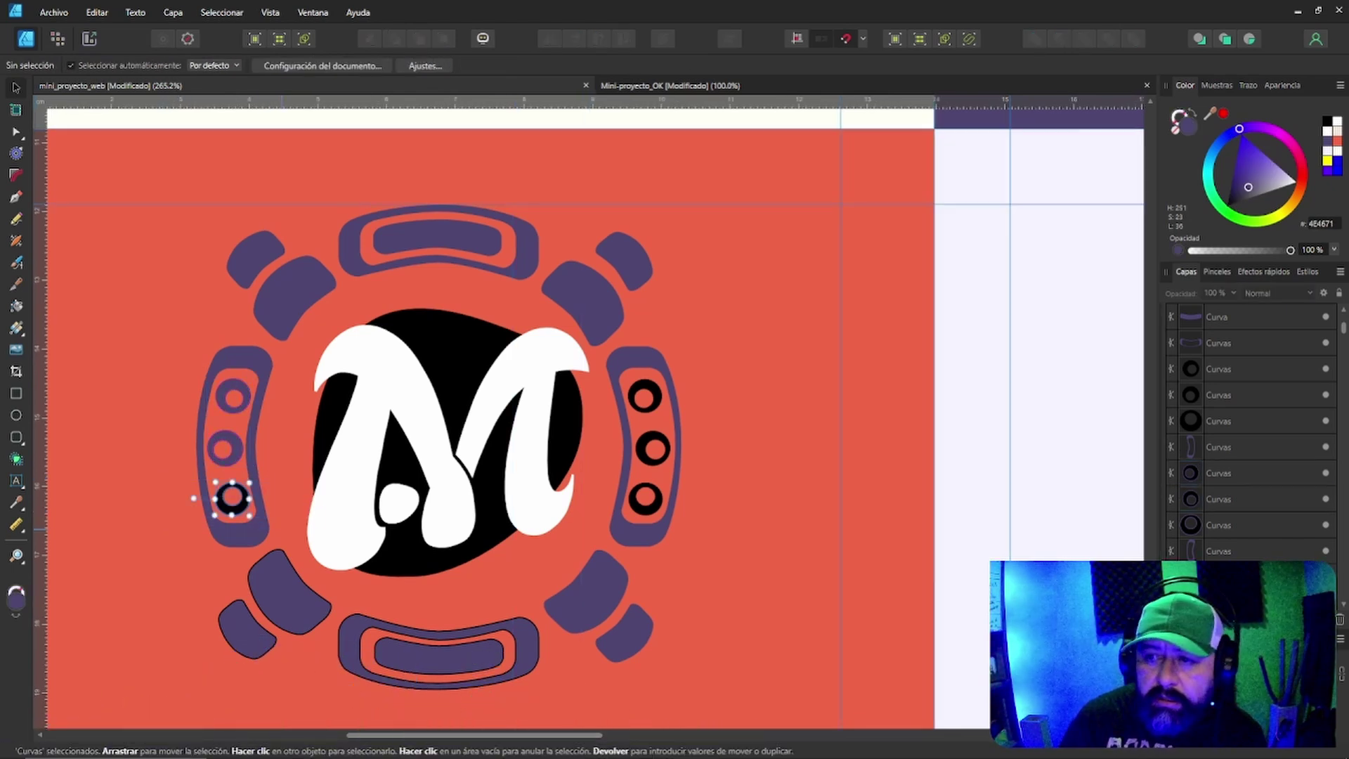
pyautogui.click(232, 498)
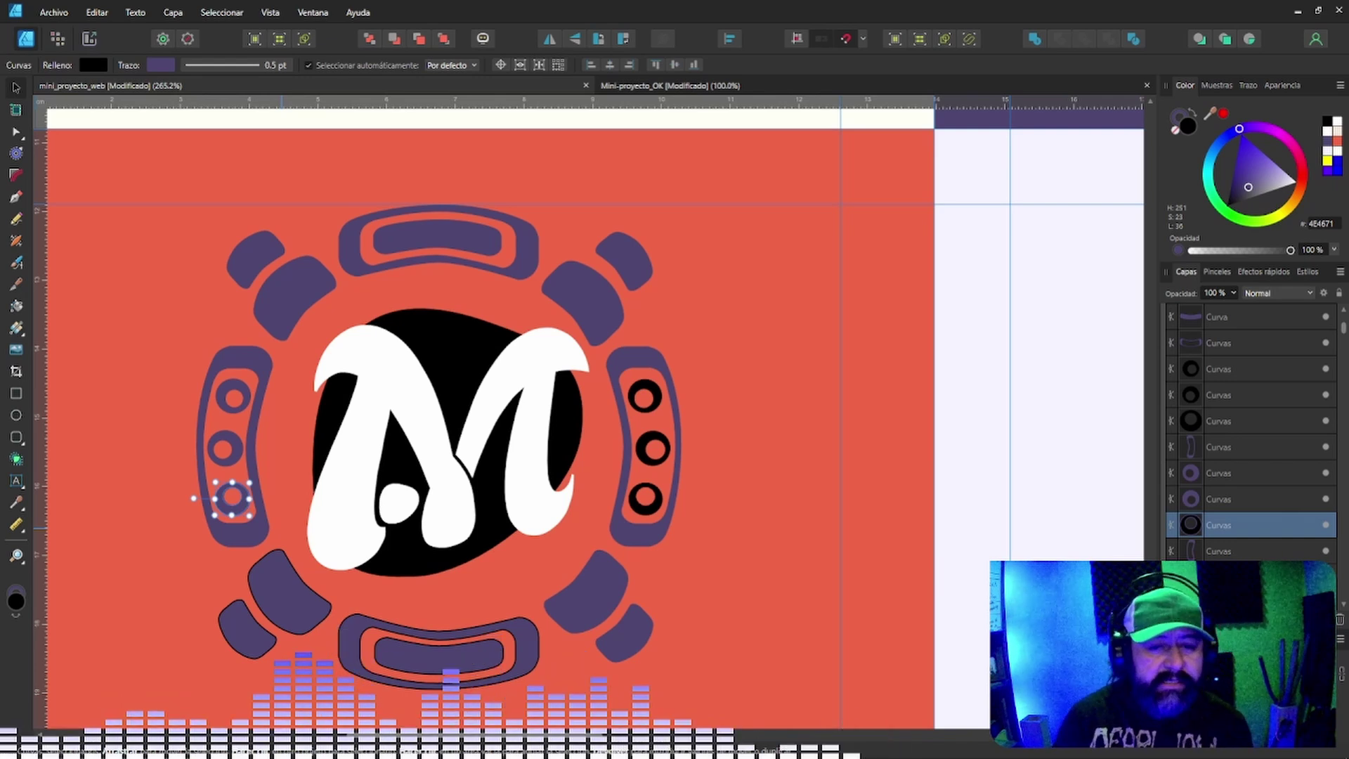
pyautogui.moveTo(732, 368); pyautogui.dragTo(622, 521)
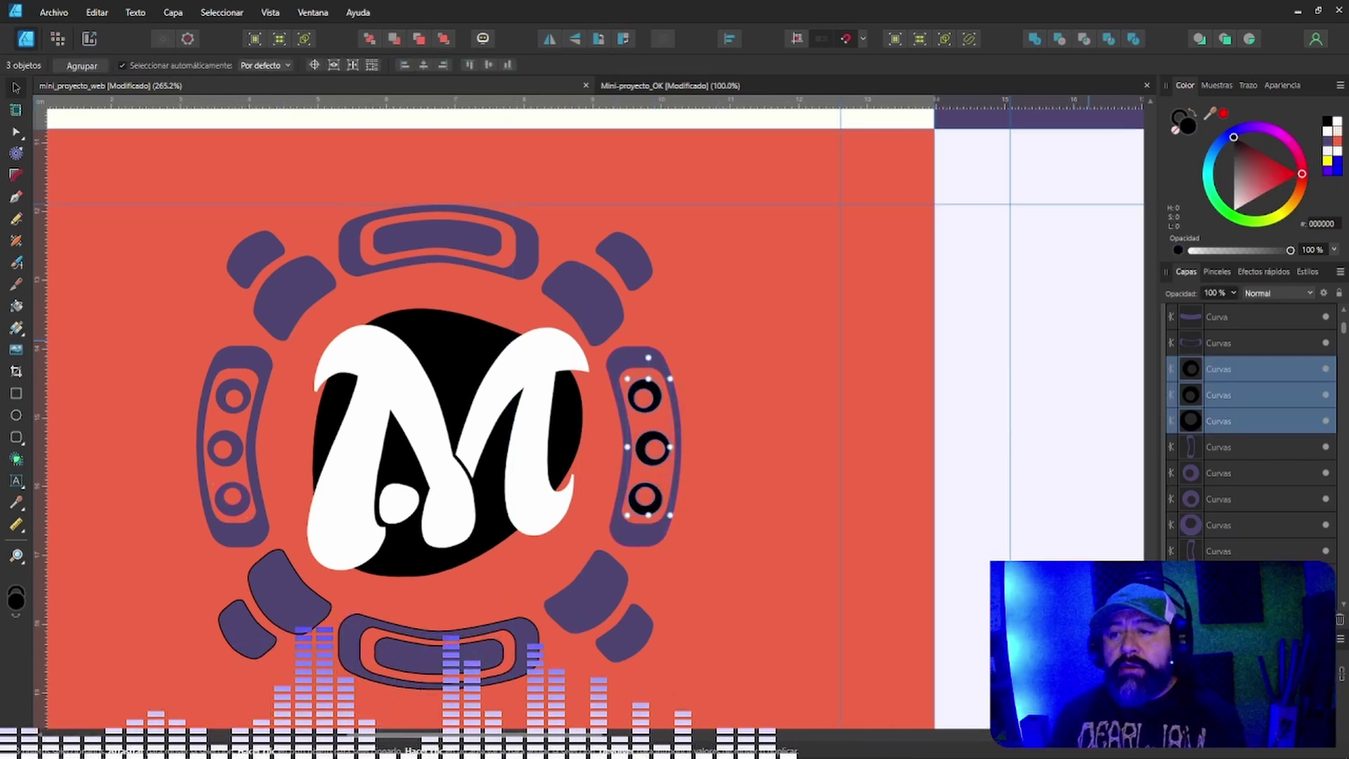
pyautogui.click(1327, 140)
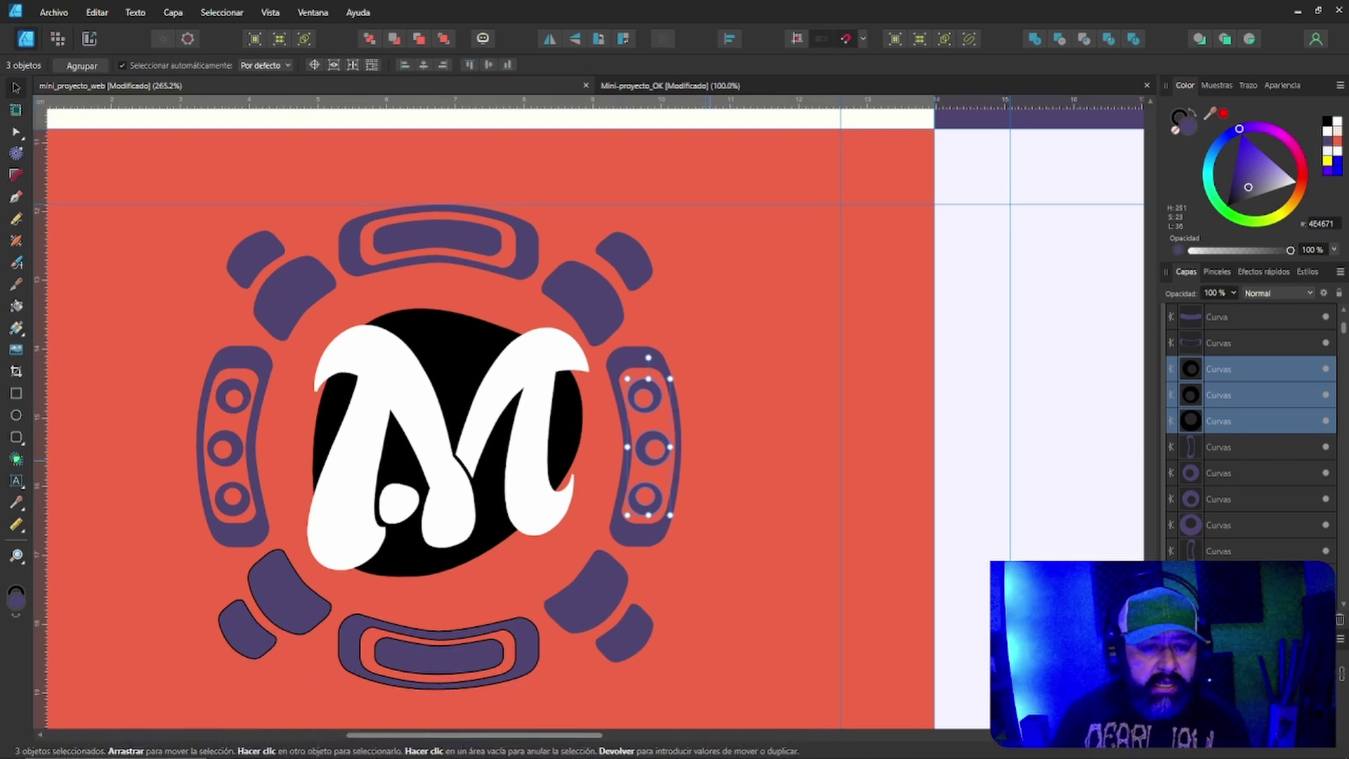
pyautogui.click(708, 460)
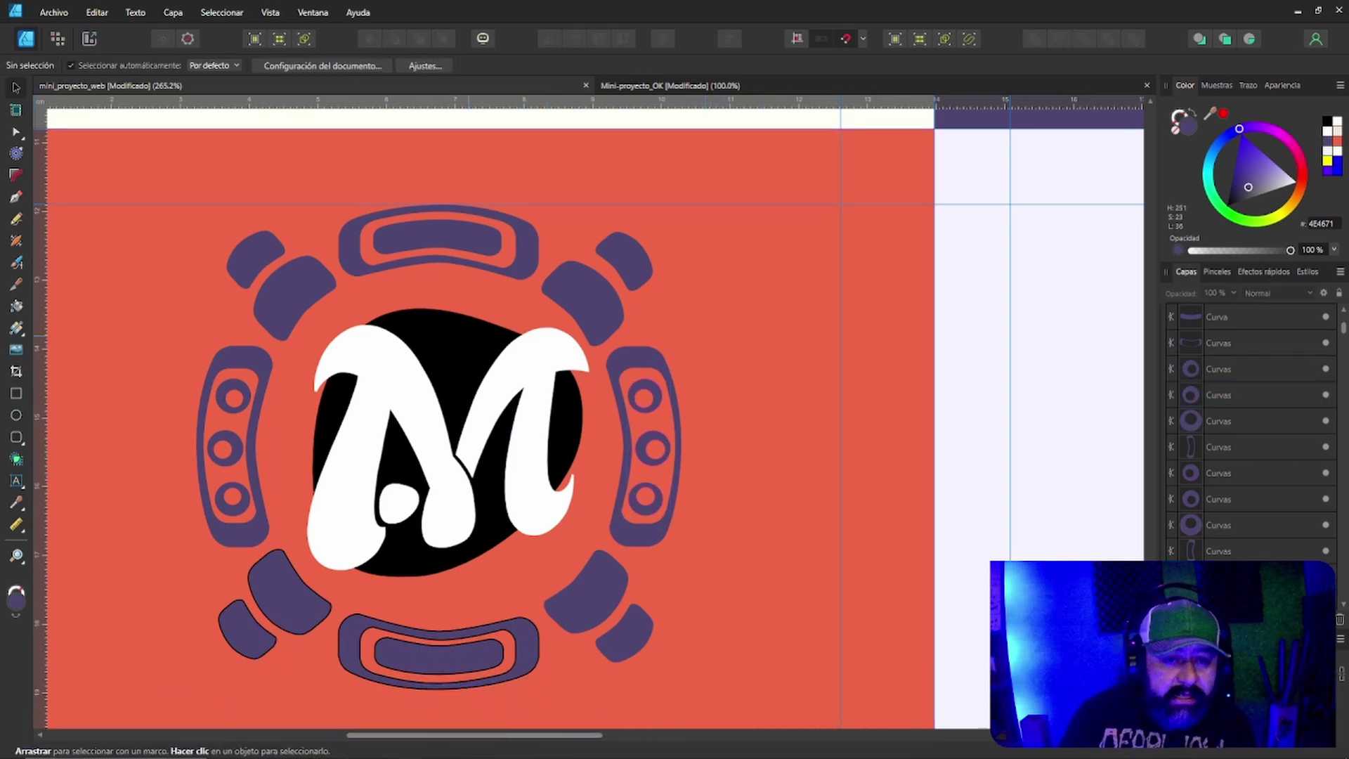
# Fill the black rounded shape behind the letter M with purple 4E4671 and deselect it.
pyautogui.click(469, 336)
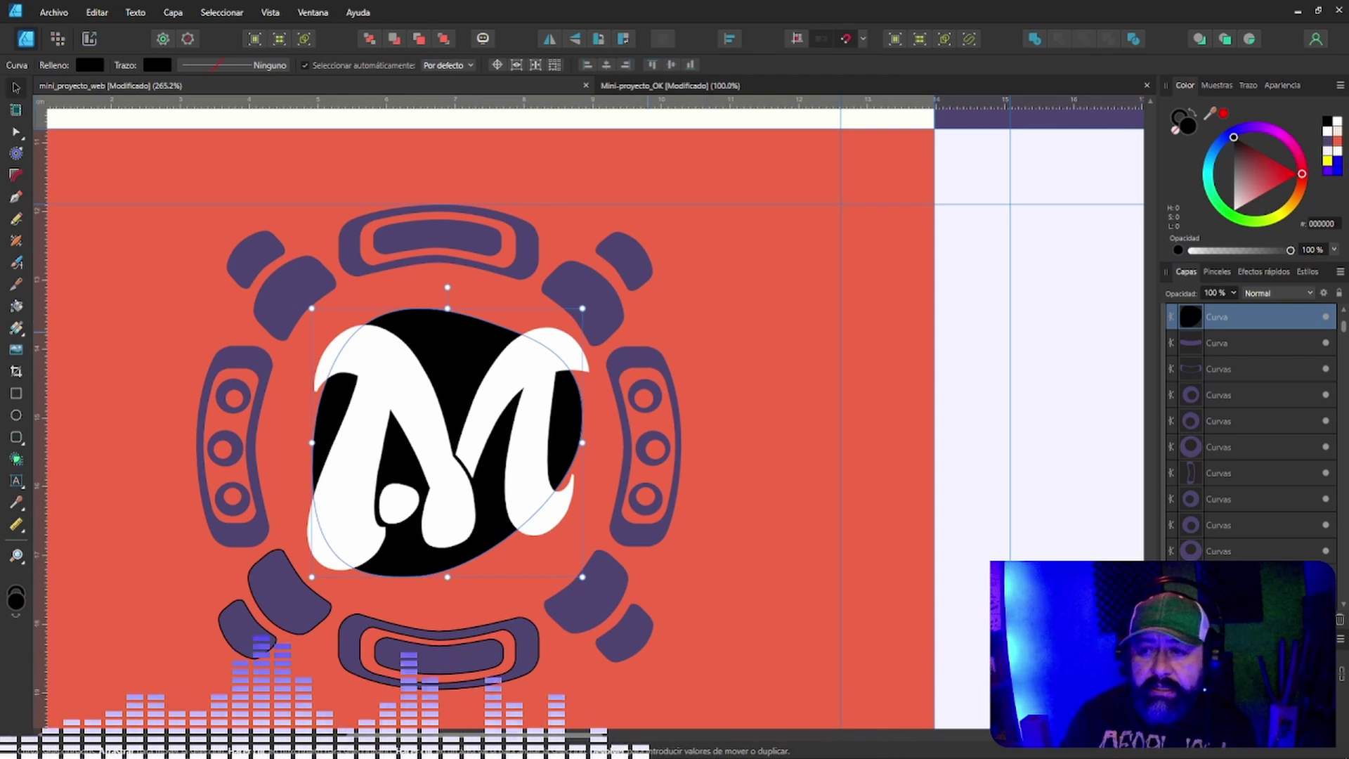
pyautogui.click(1327, 141)
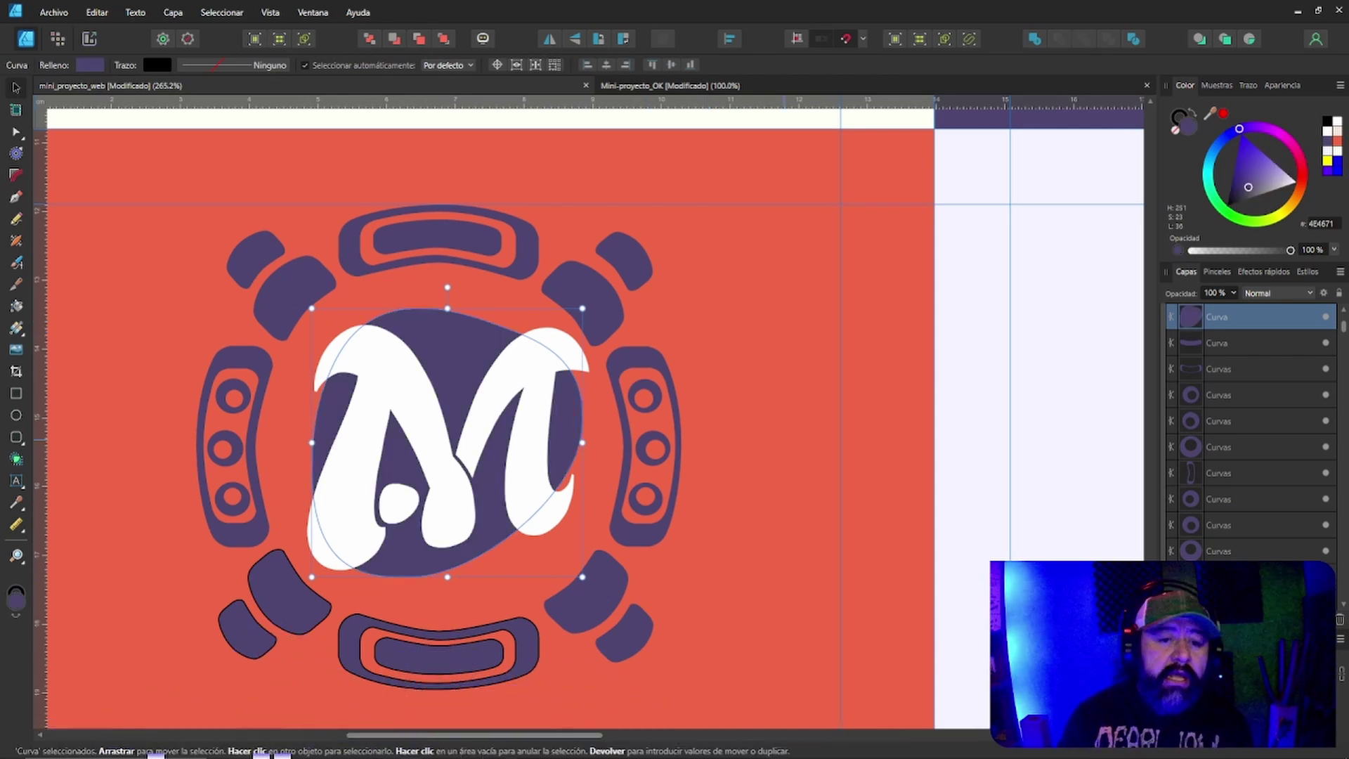
pyautogui.click(784, 439)
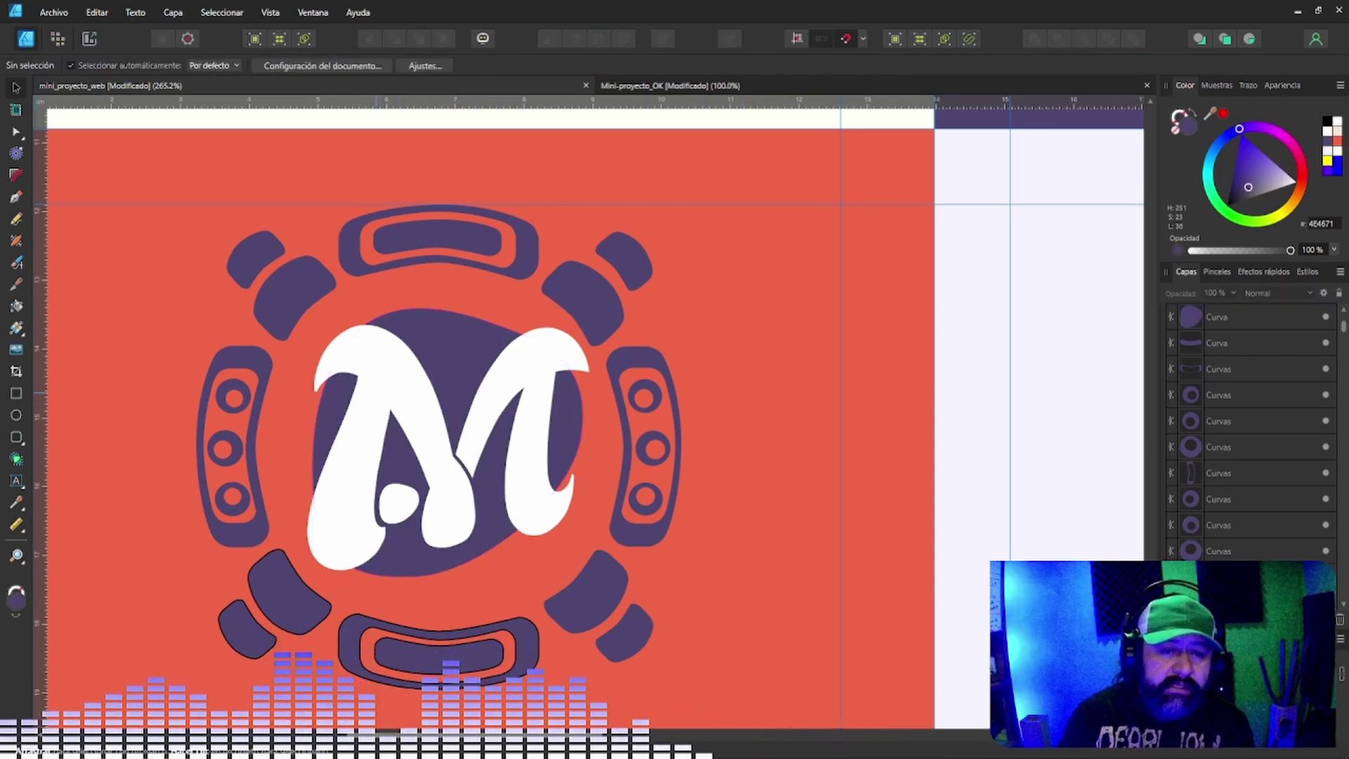
# Fill both parts of the coral-background letter M with cream F4E8DB and its small inner dot with coral F06646.
pyautogui.click(377, 392)
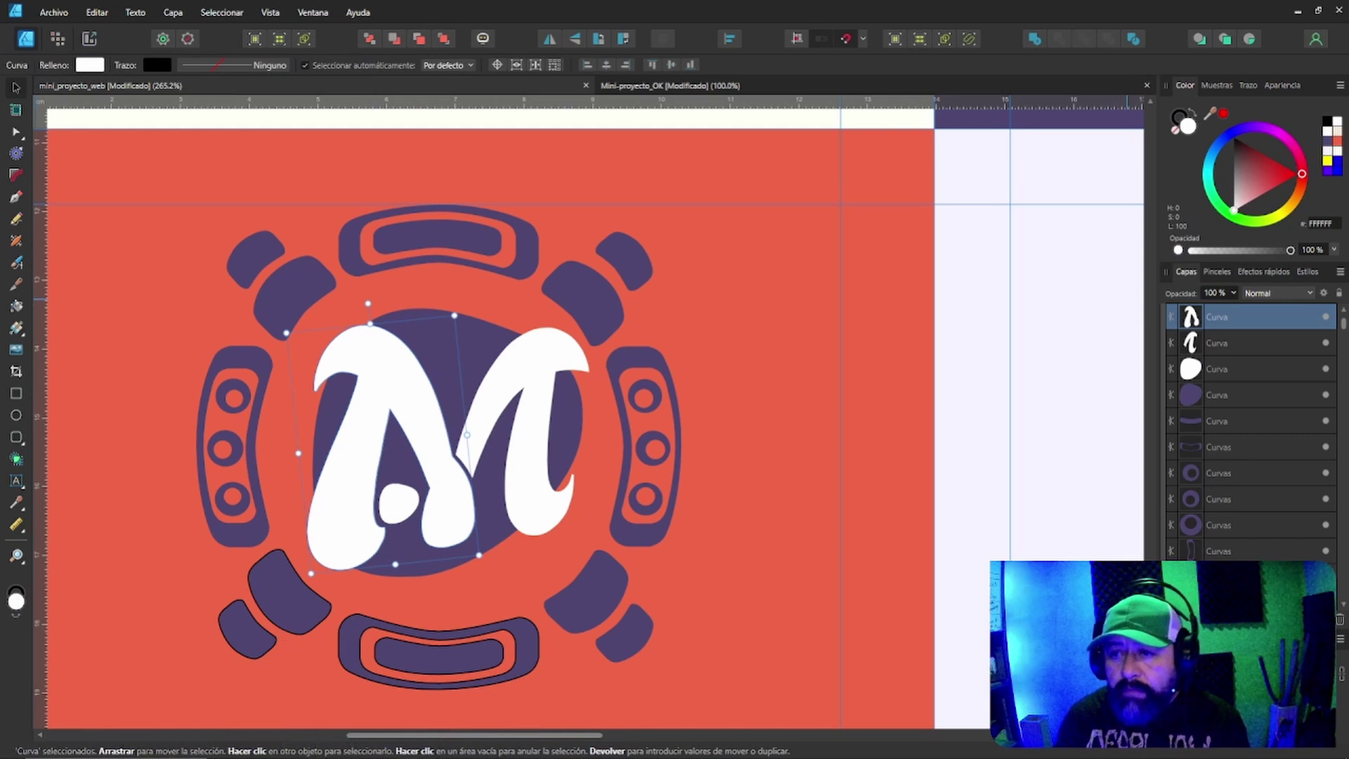
pyautogui.click(1327, 150)
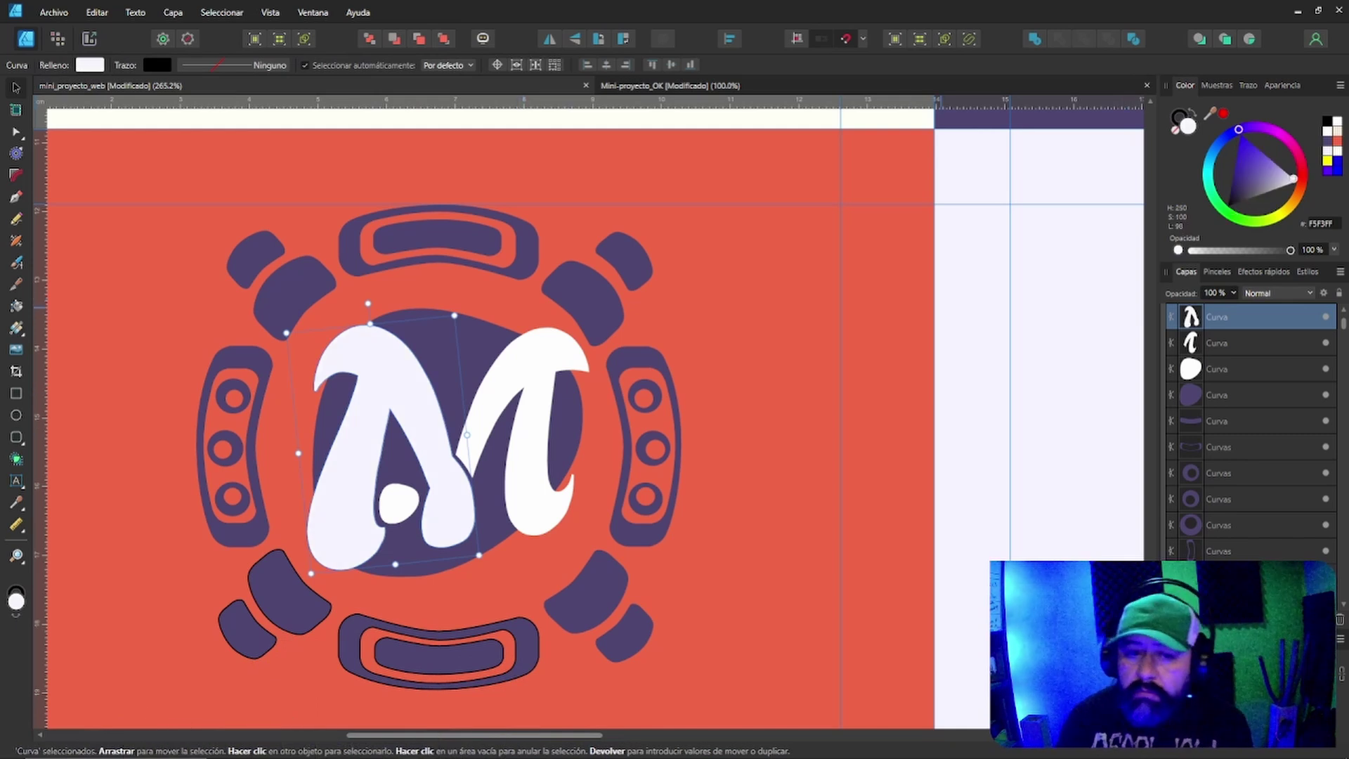
pyautogui.click(1337, 131)
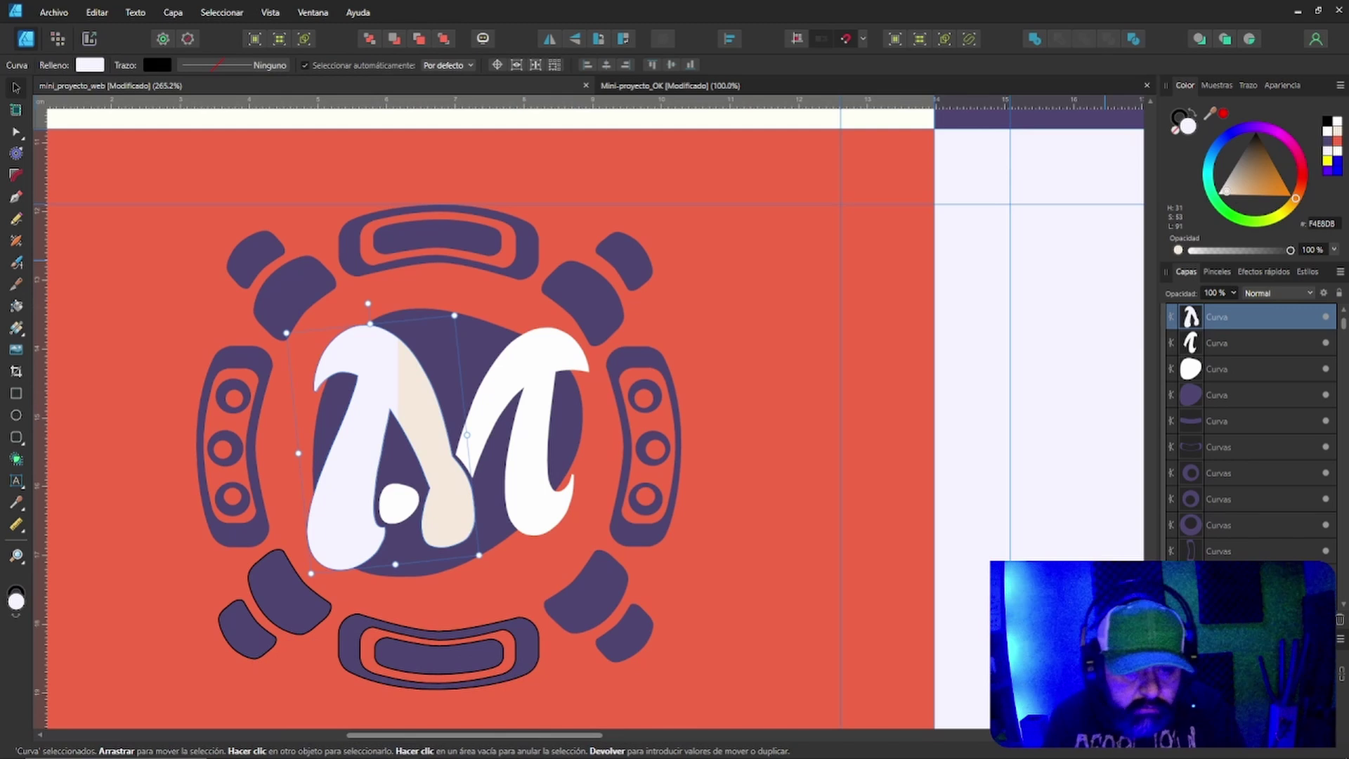
pyautogui.click(524, 368)
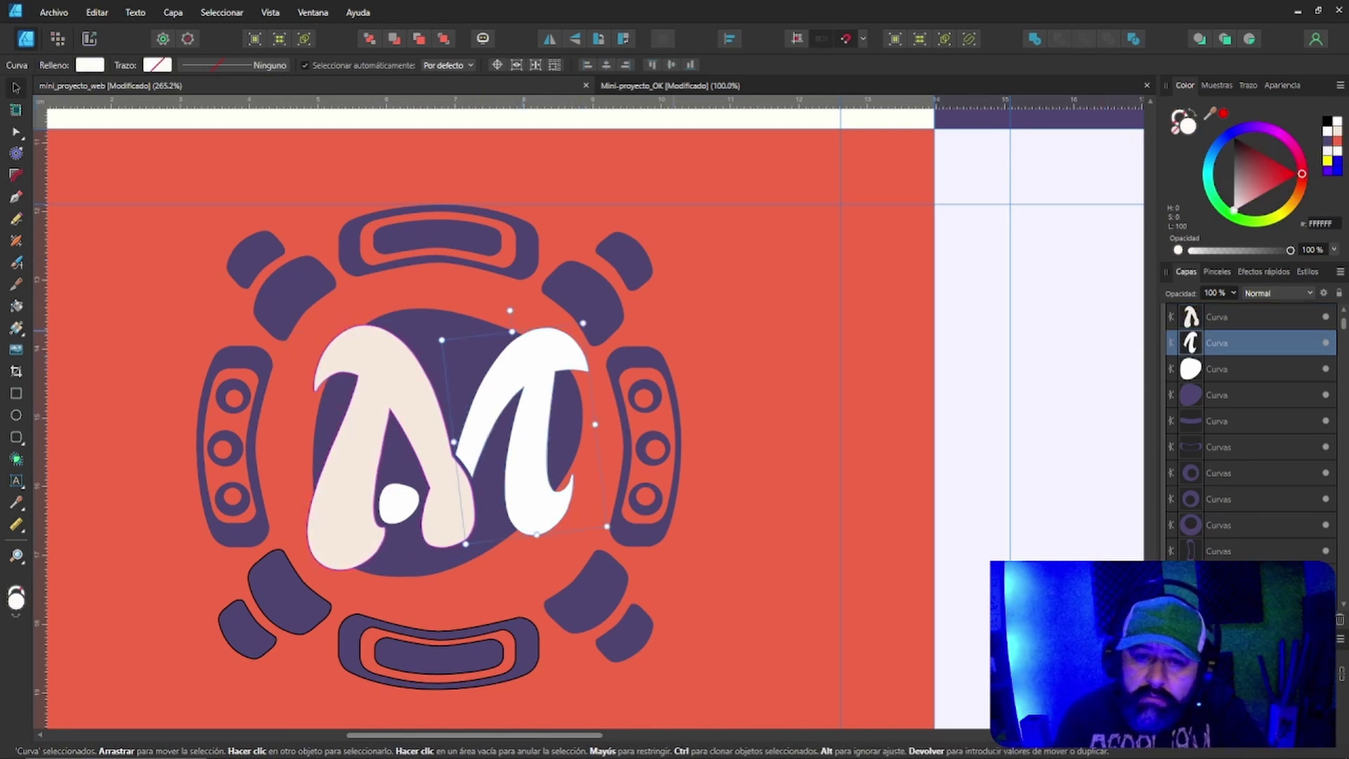
pyautogui.click(1336, 131)
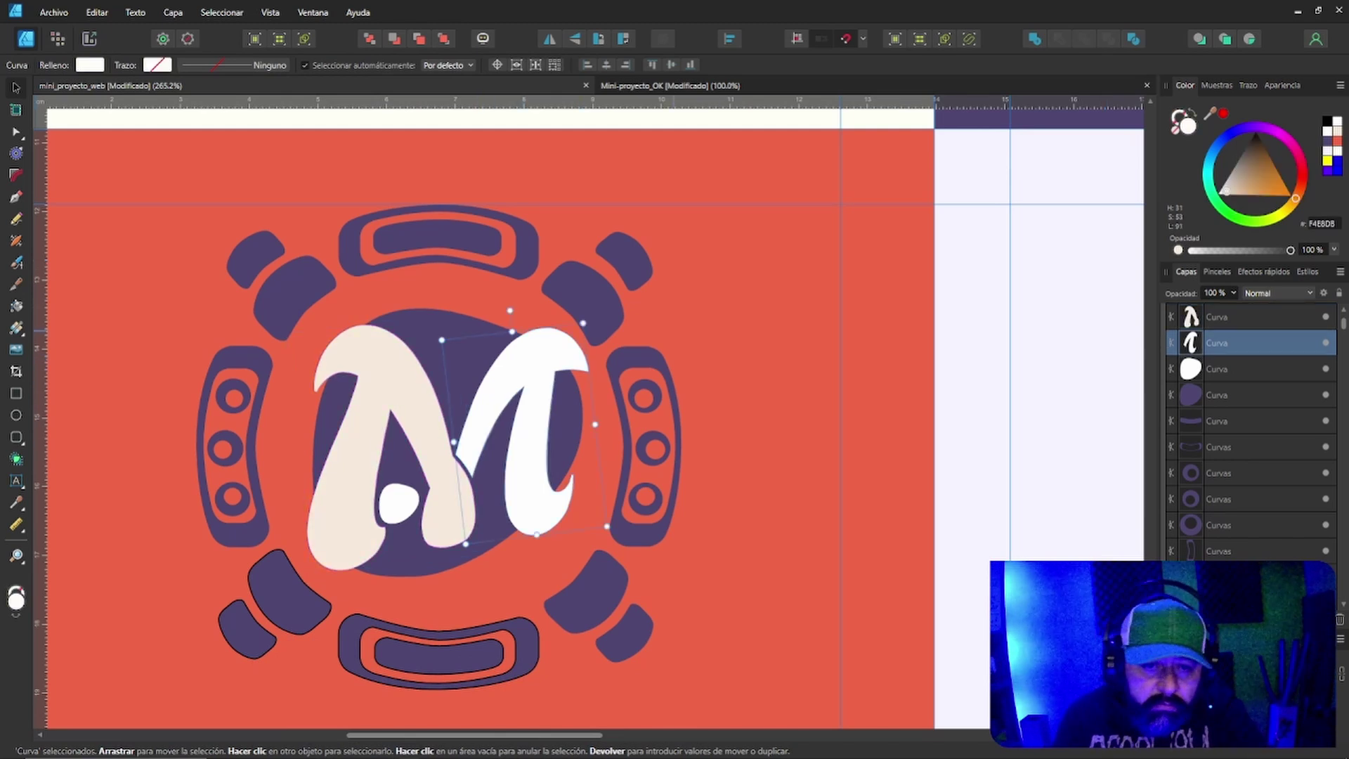
pyautogui.click(397, 500)
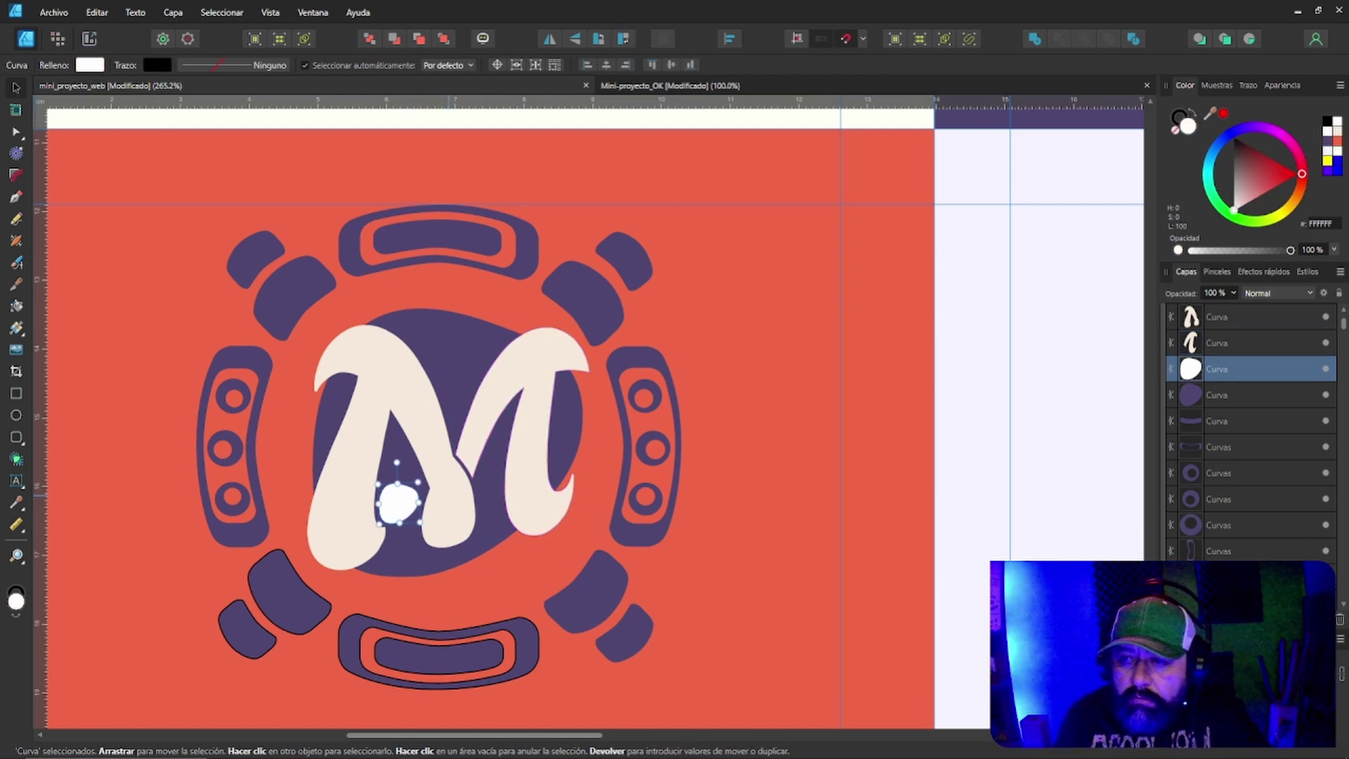
pyautogui.click(1337, 141)
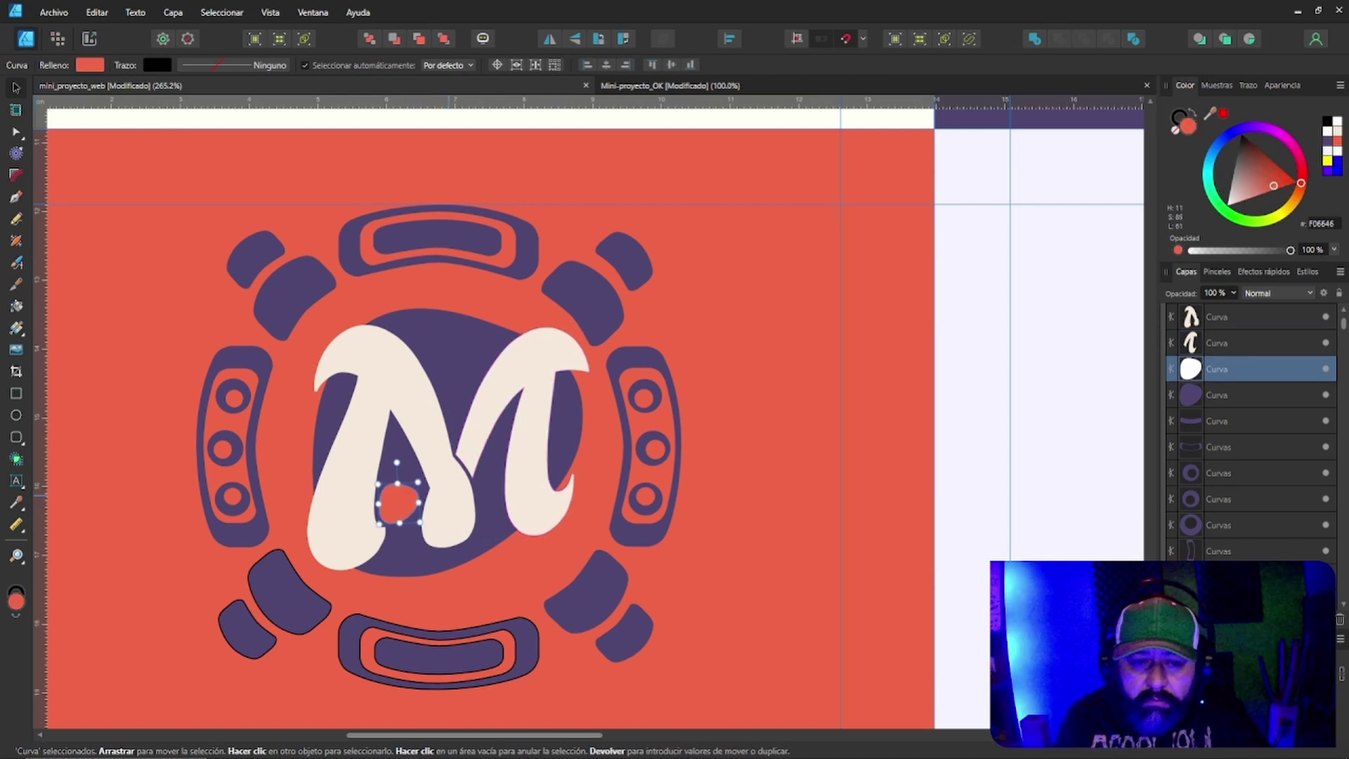
# Remove the black stroke from the bottom ornament's outer frame and inner bar by setting its width to 0 pt.
pyautogui.click(524, 652)
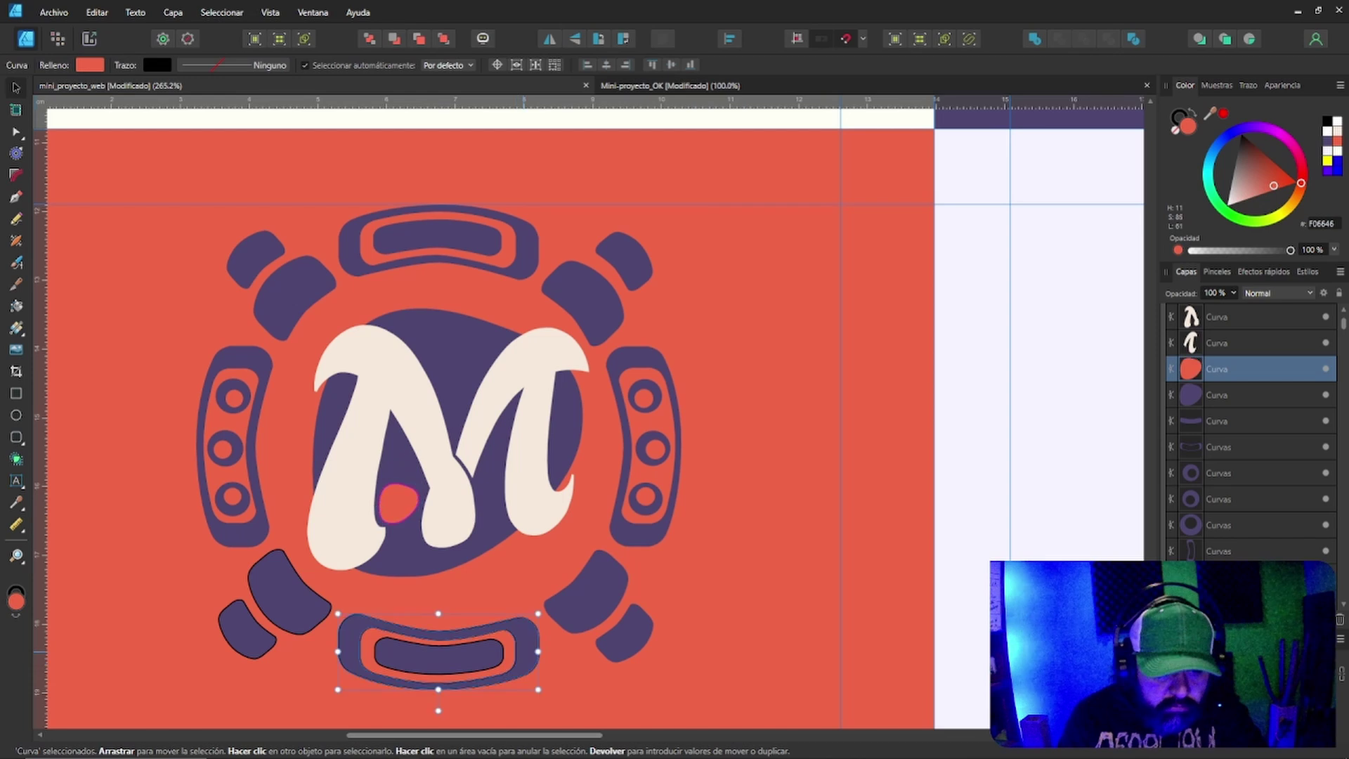
pyautogui.click(236, 65)
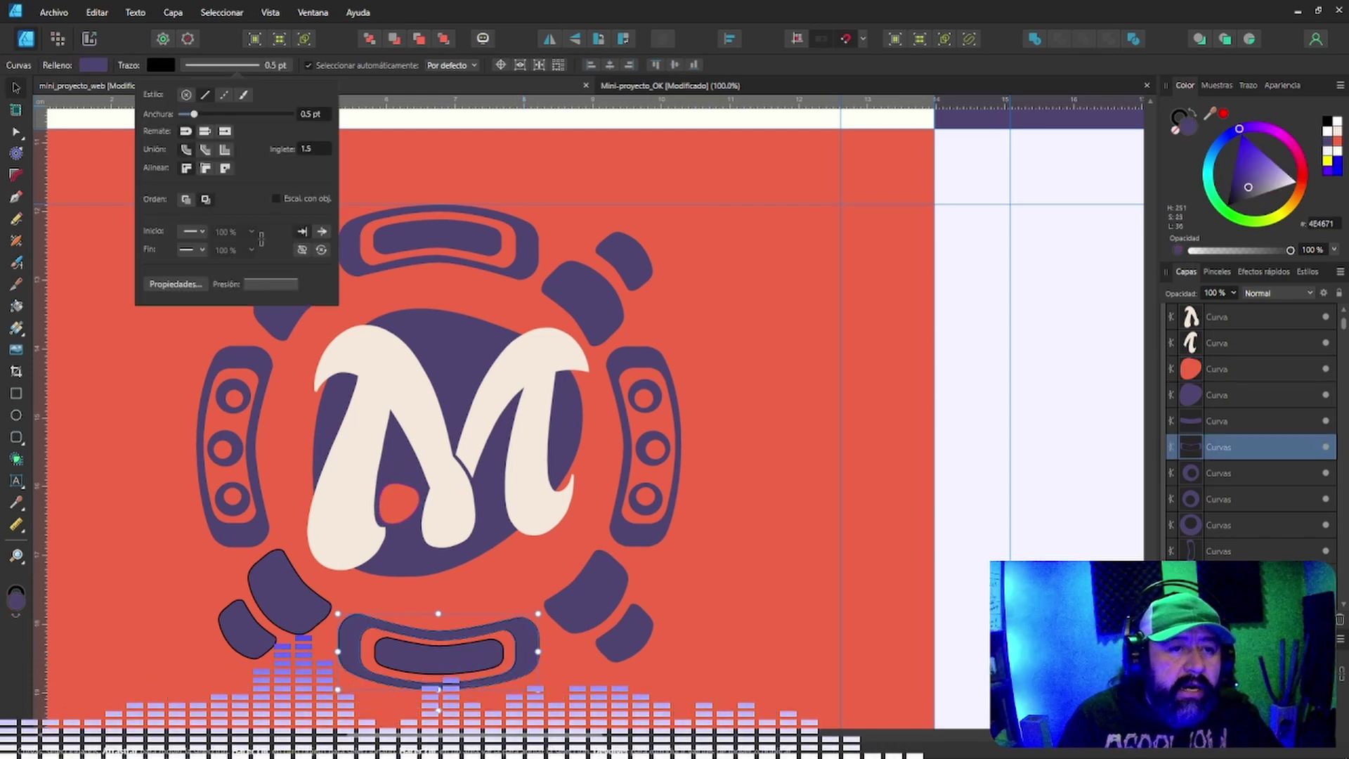
pyautogui.moveTo(194, 114); pyautogui.dragTo(181, 114)
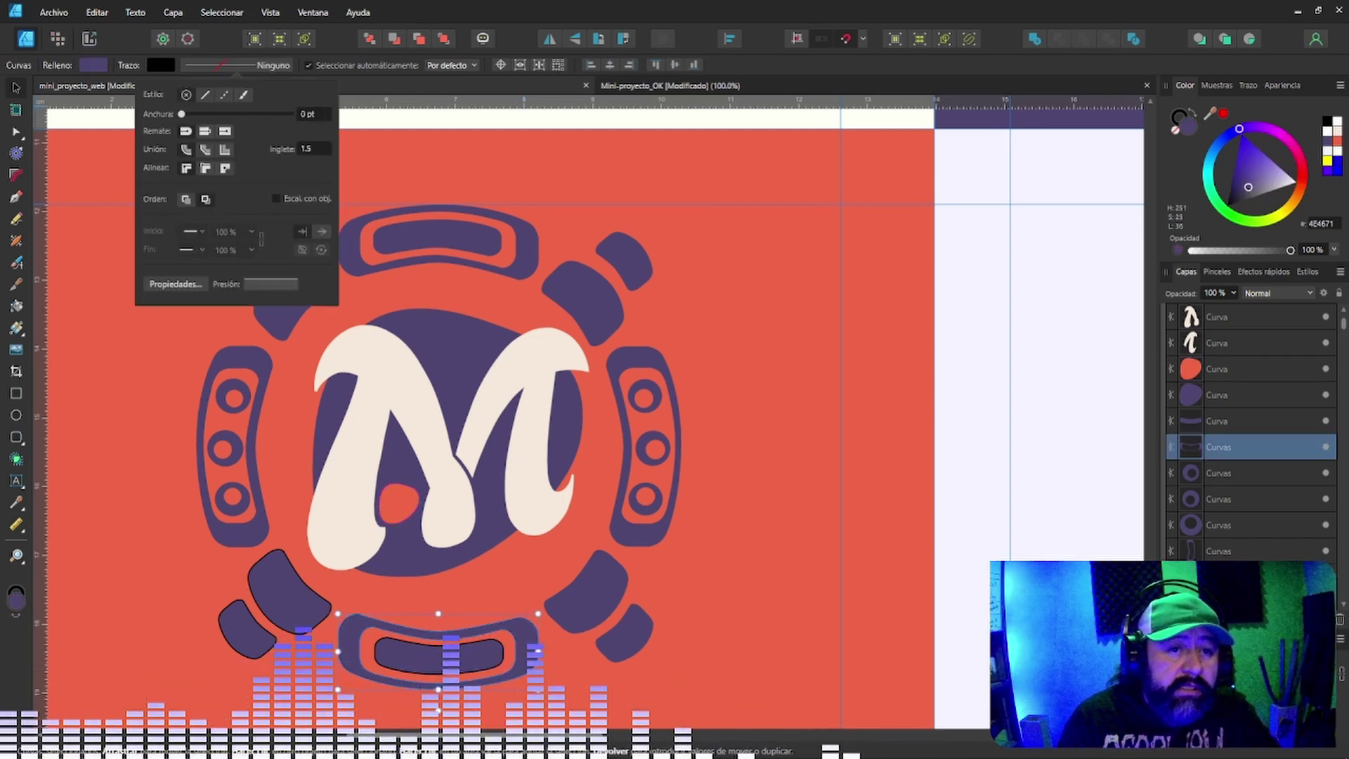
pyautogui.click(388, 658)
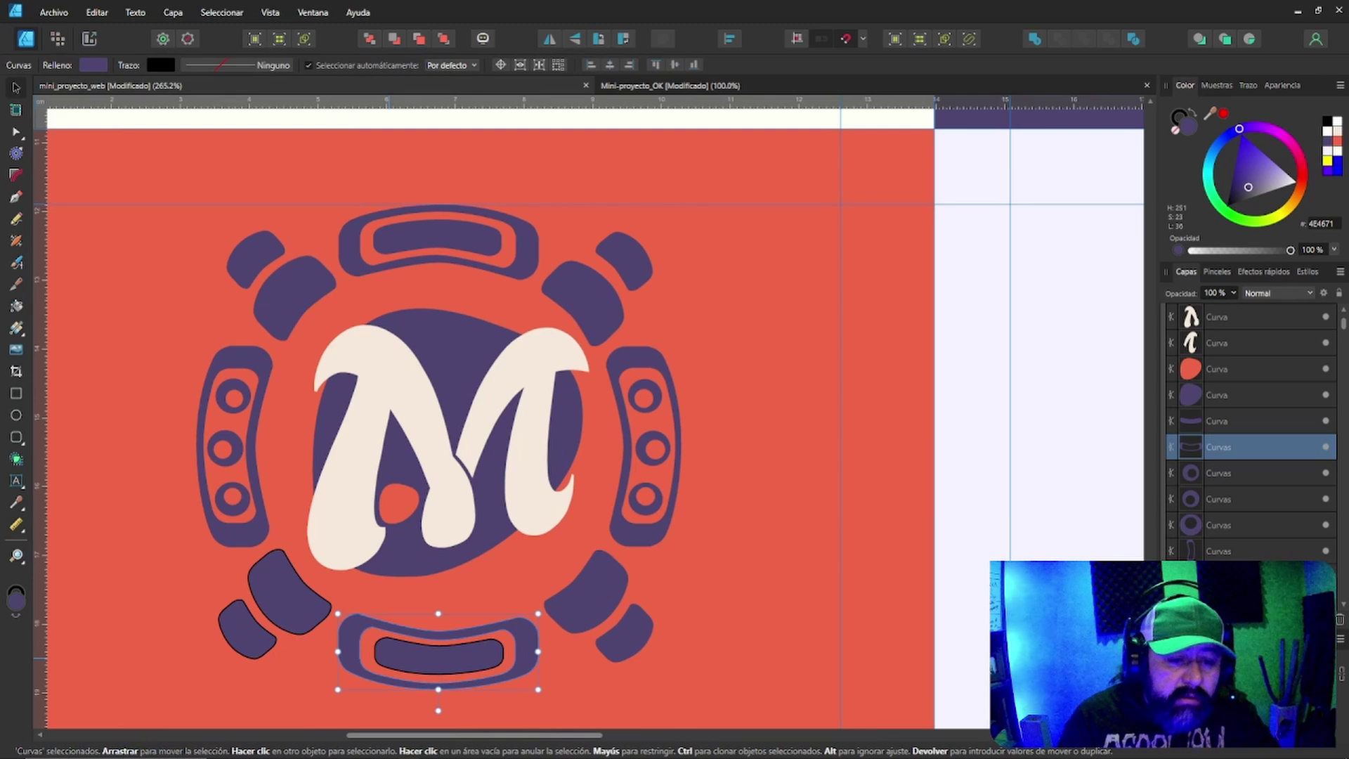
pyautogui.click(388, 657)
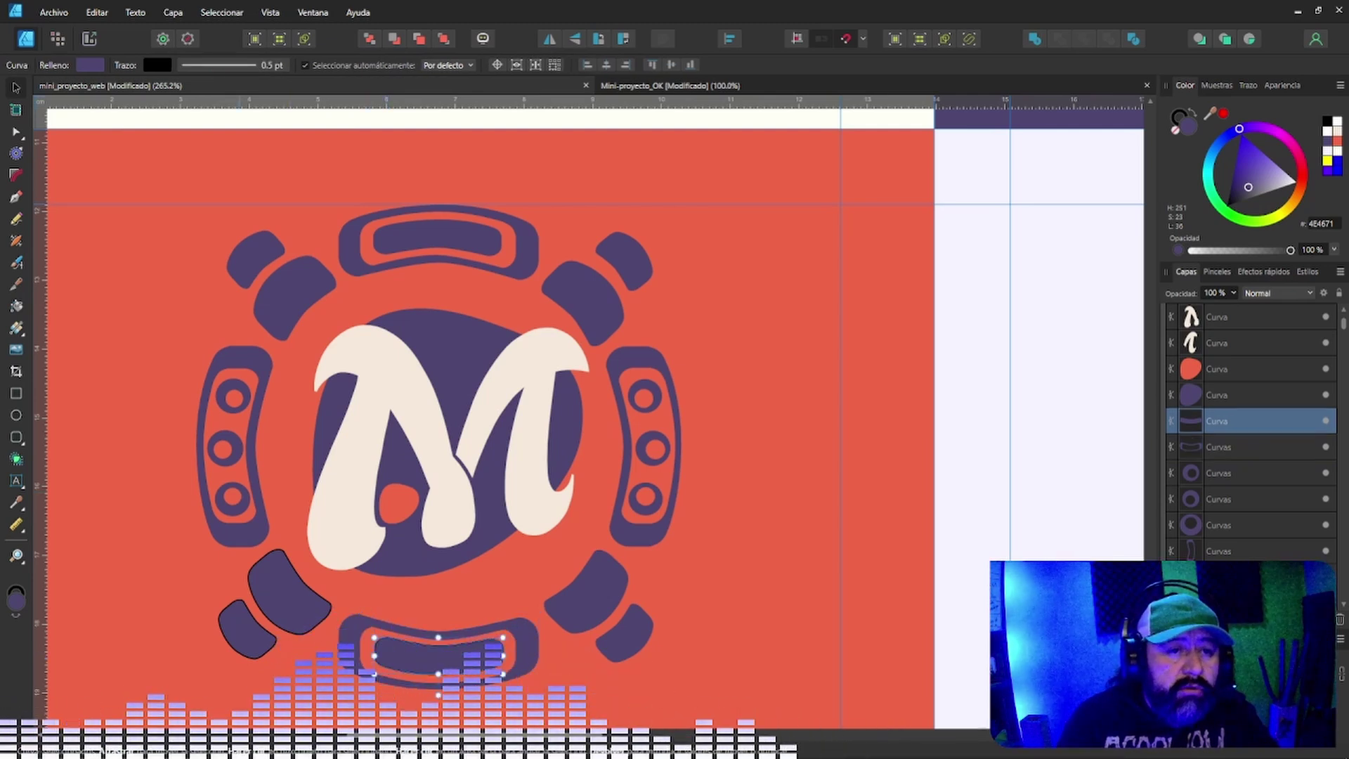
pyautogui.click(233, 65)
pyautogui.moveTo(189, 114); pyautogui.dragTo(178, 114)
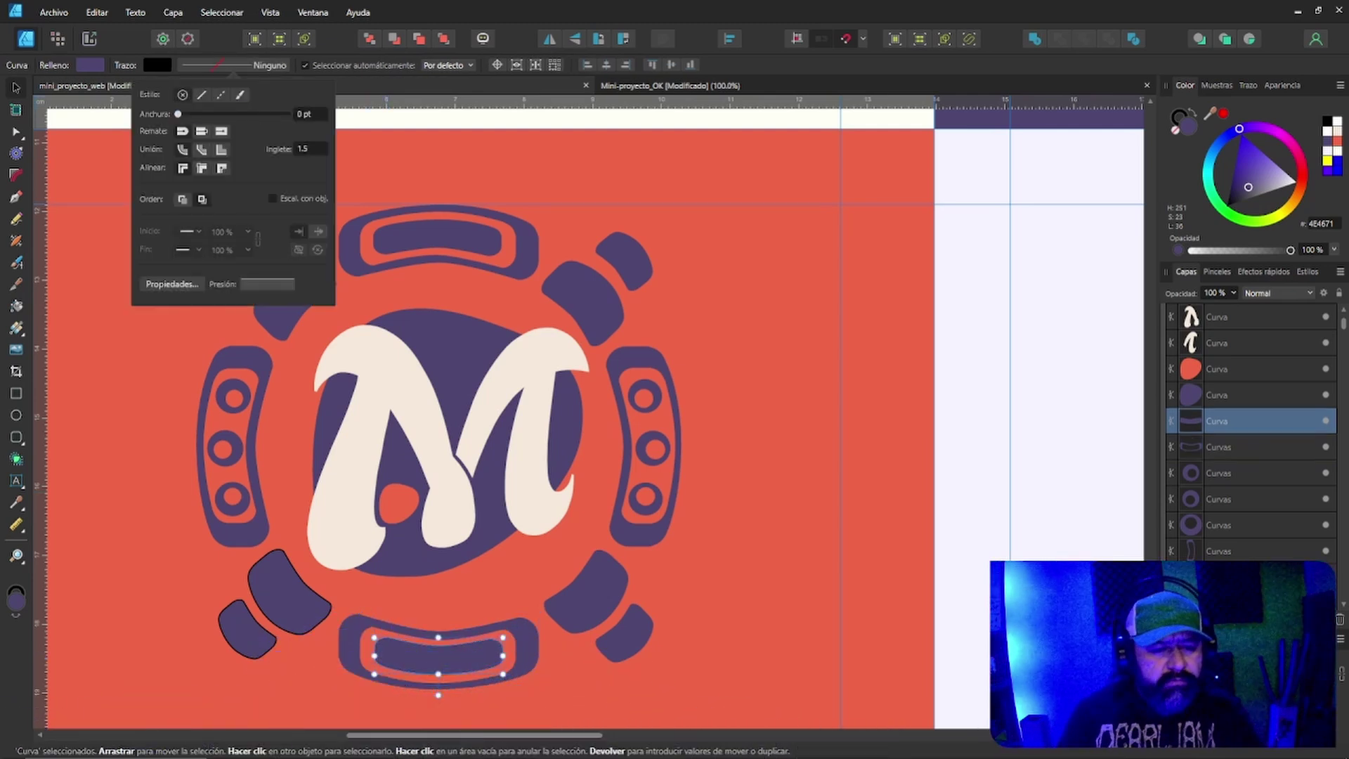
# Remove the black stroke from the two lower-left corner blocks, clear the selection and save the document.
pyautogui.click(288, 592)
pyautogui.click(288, 592)
pyautogui.click(234, 65)
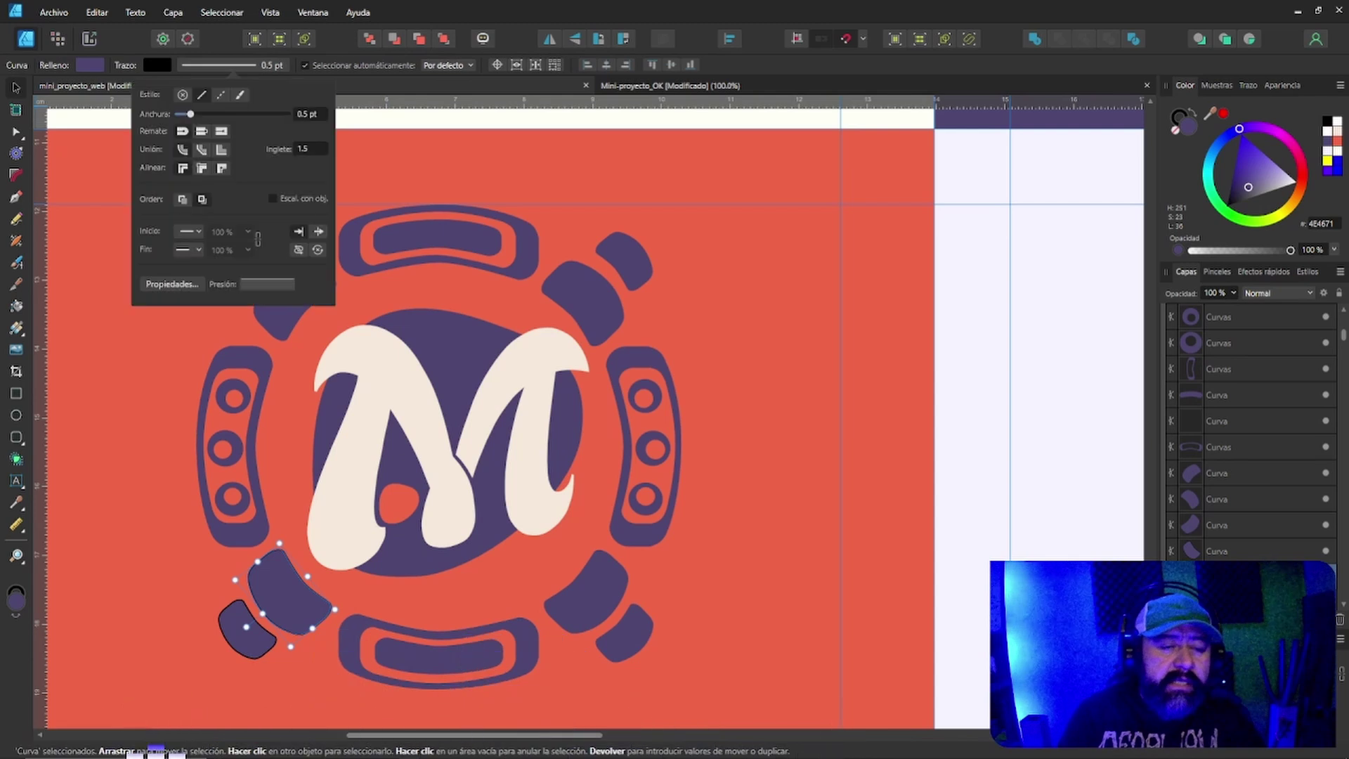
pyautogui.moveTo(190, 113); pyautogui.dragTo(178, 113)
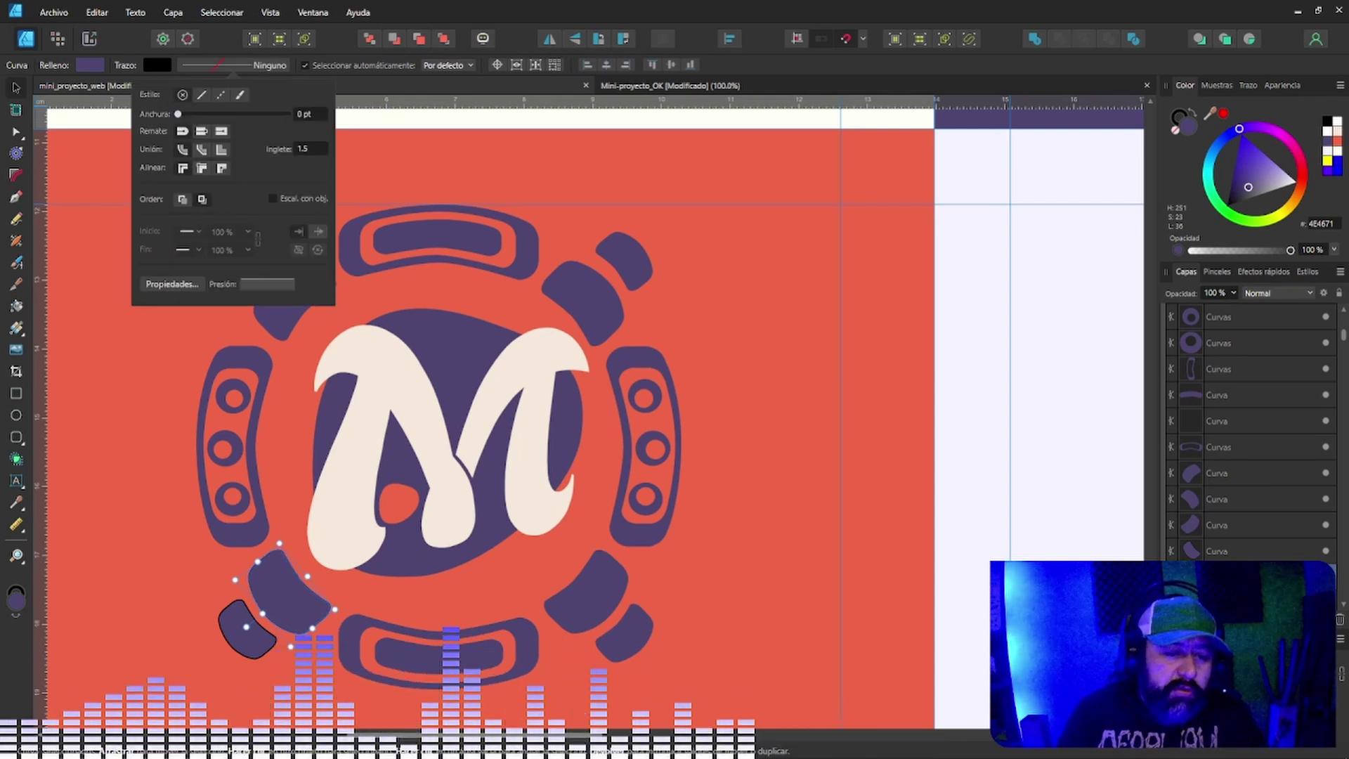
pyautogui.click(243, 634)
pyautogui.click(244, 633)
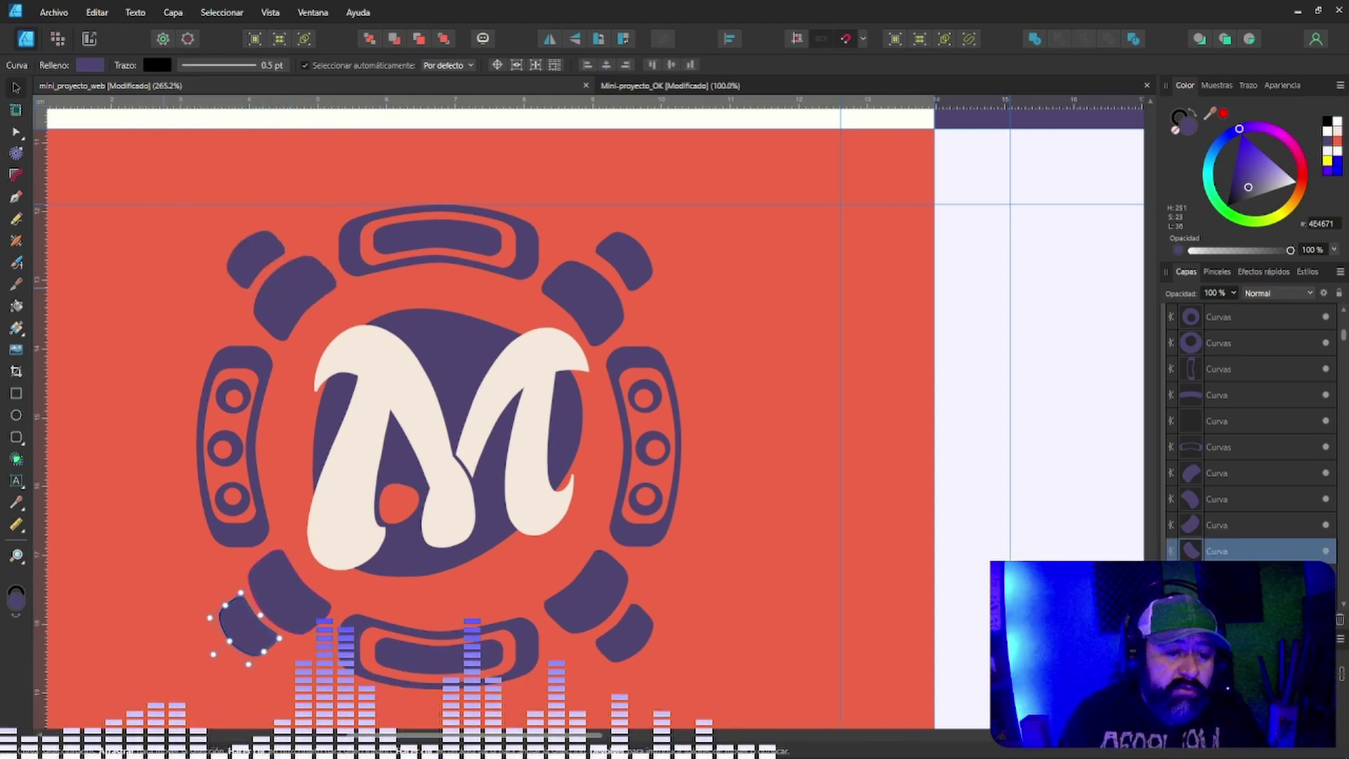
pyautogui.click(232, 65)
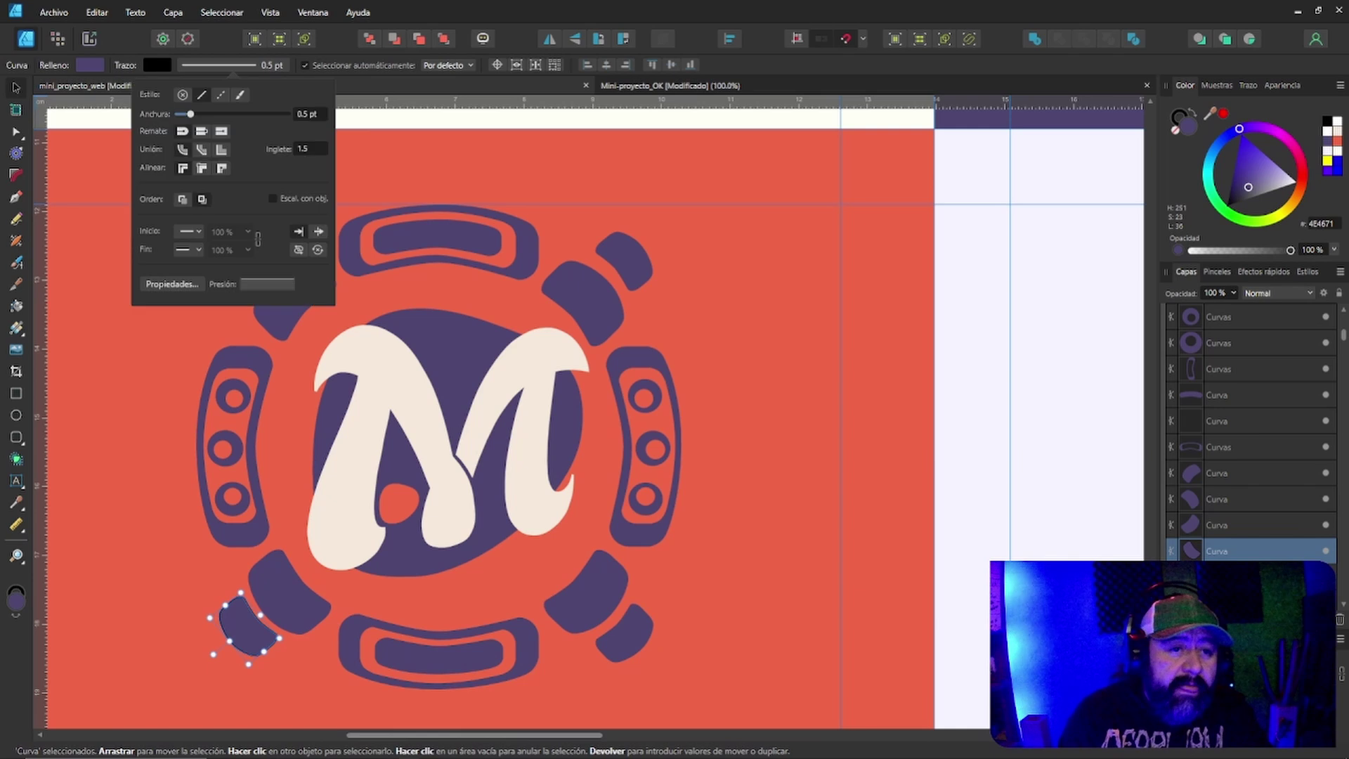
pyautogui.click(182, 94)
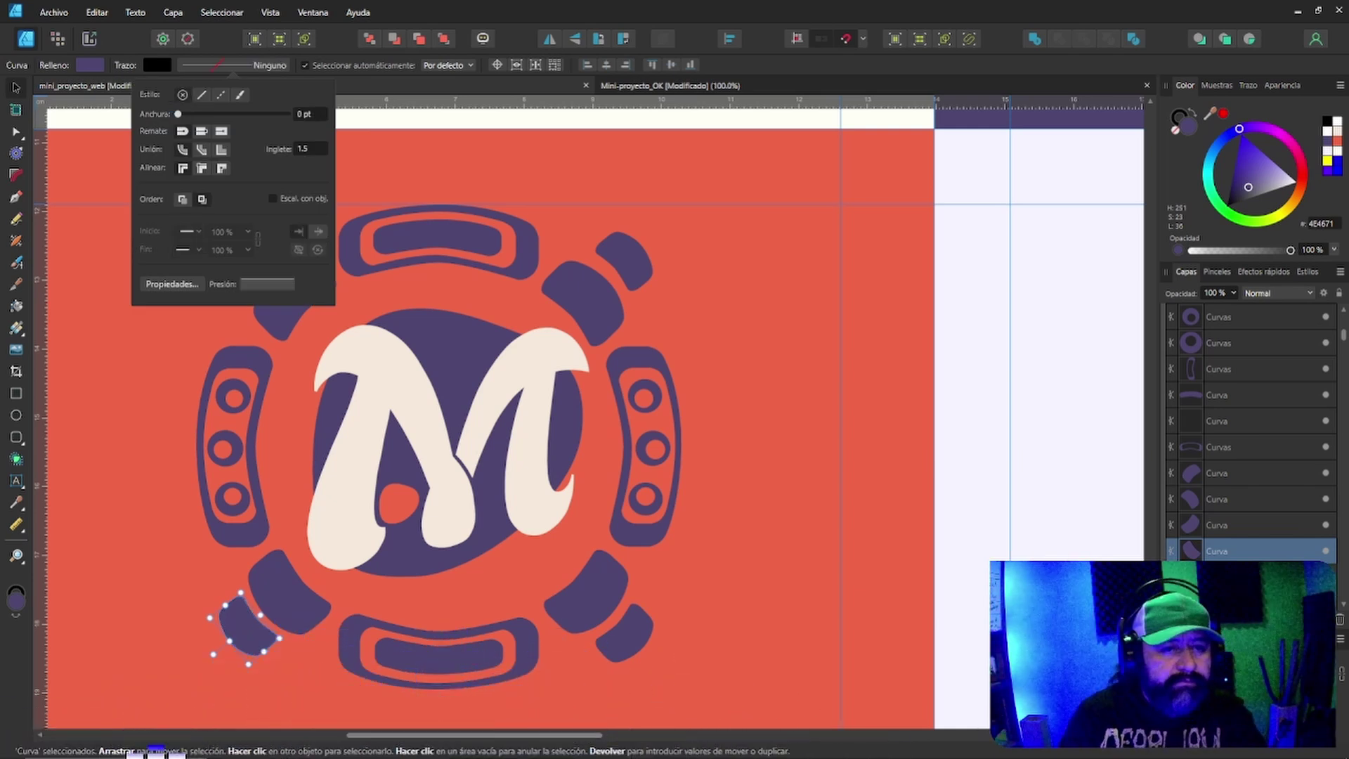
pyautogui.click(138, 474)
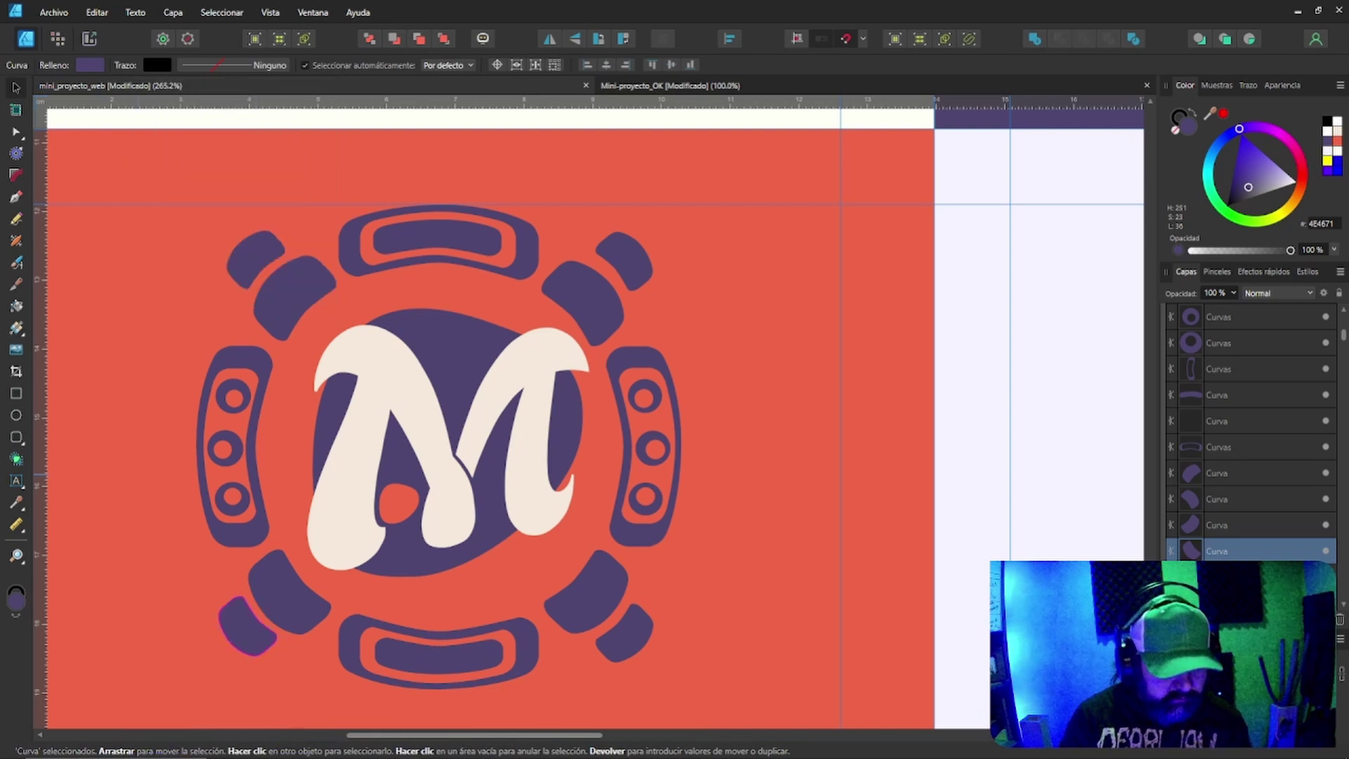
pyautogui.hotkey('ctrl', 'd')
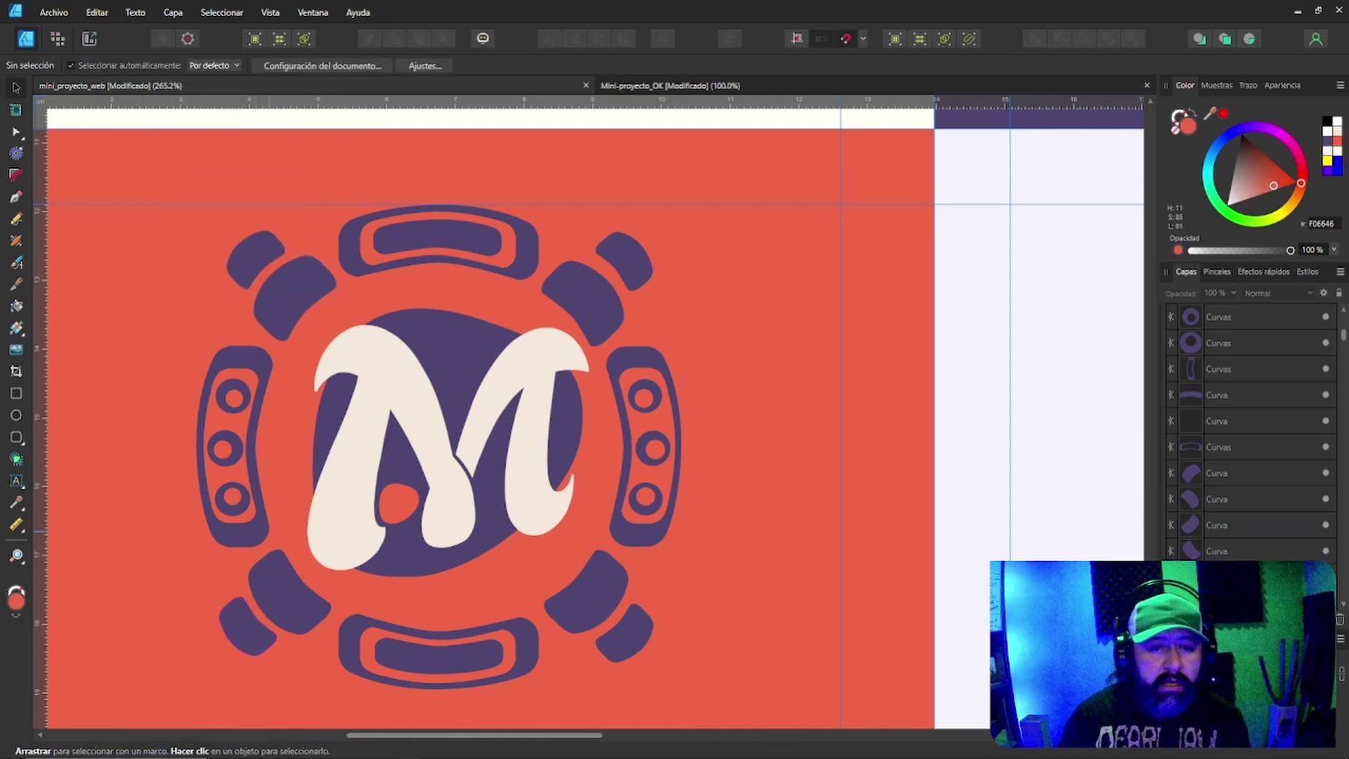
pyautogui.hotkey('ctrl', 's')
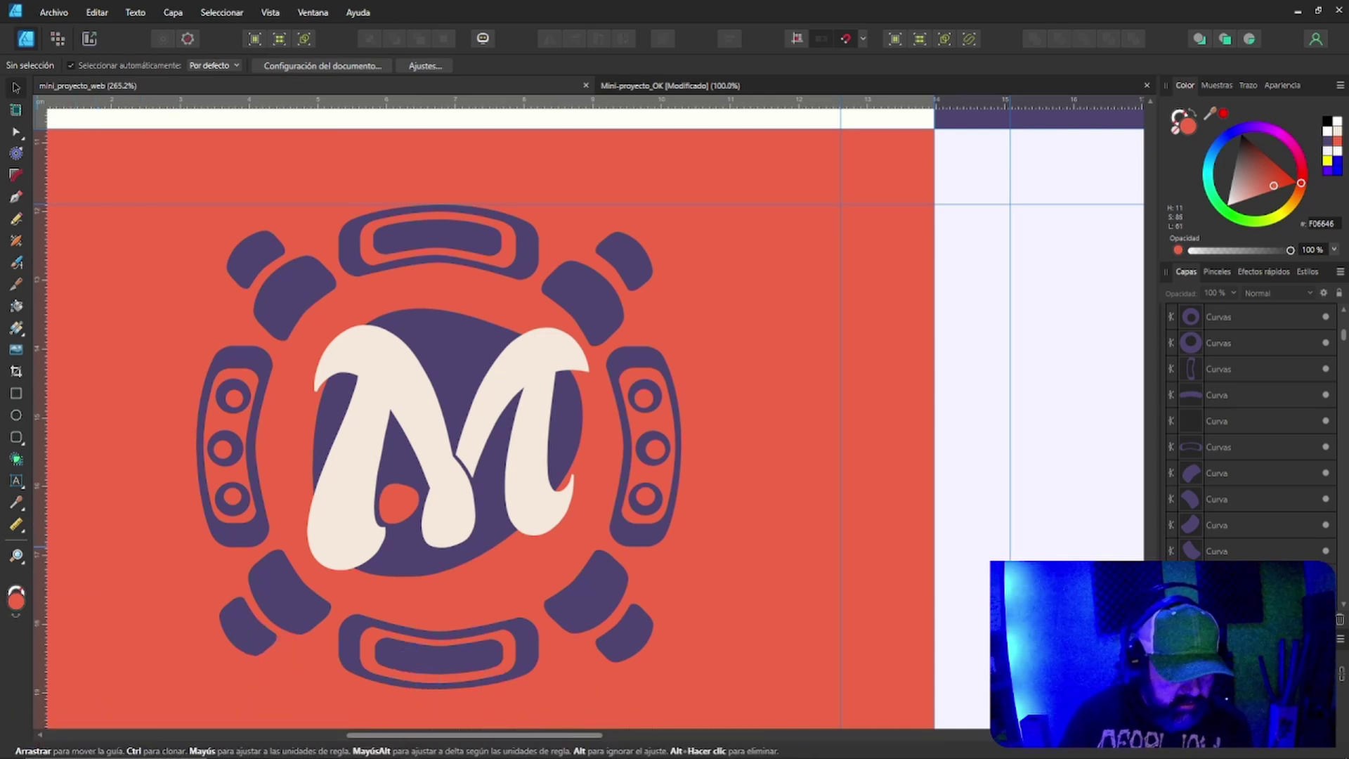
# Fill all the AMANECER MEXICA letters on the coral background with cream F4E8DB, leaving out the end dots, and deselect them.
pyautogui.click(16, 555)
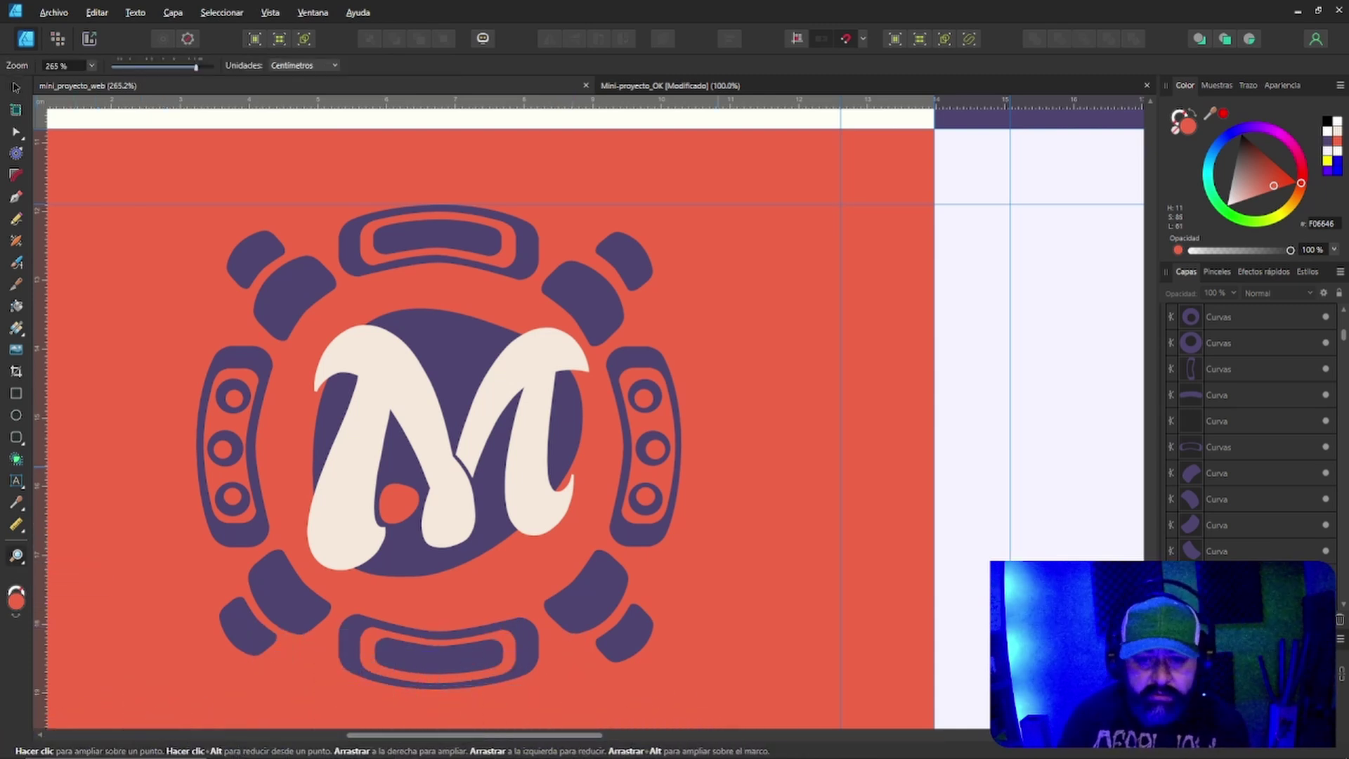
pyautogui.keyDown('alt'); pyautogui.click(718, 467); pyautogui.keyUp('alt')
pyautogui.keyDown('alt'); pyautogui.click(762, 475); pyautogui.keyUp('alt')
pyautogui.keyDown('alt'); pyautogui.click(763, 474); pyautogui.keyUp('alt')
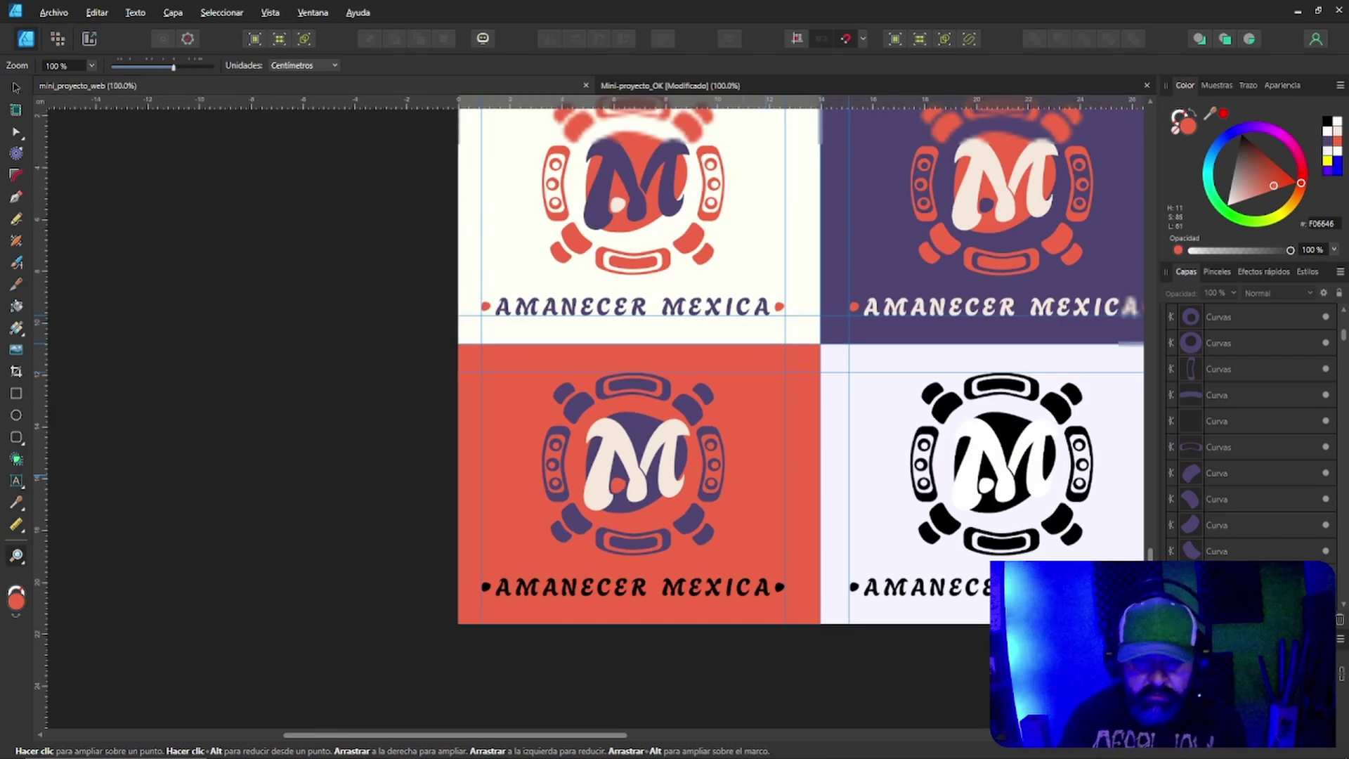
pyautogui.click(688, 597)
pyautogui.click(690, 601)
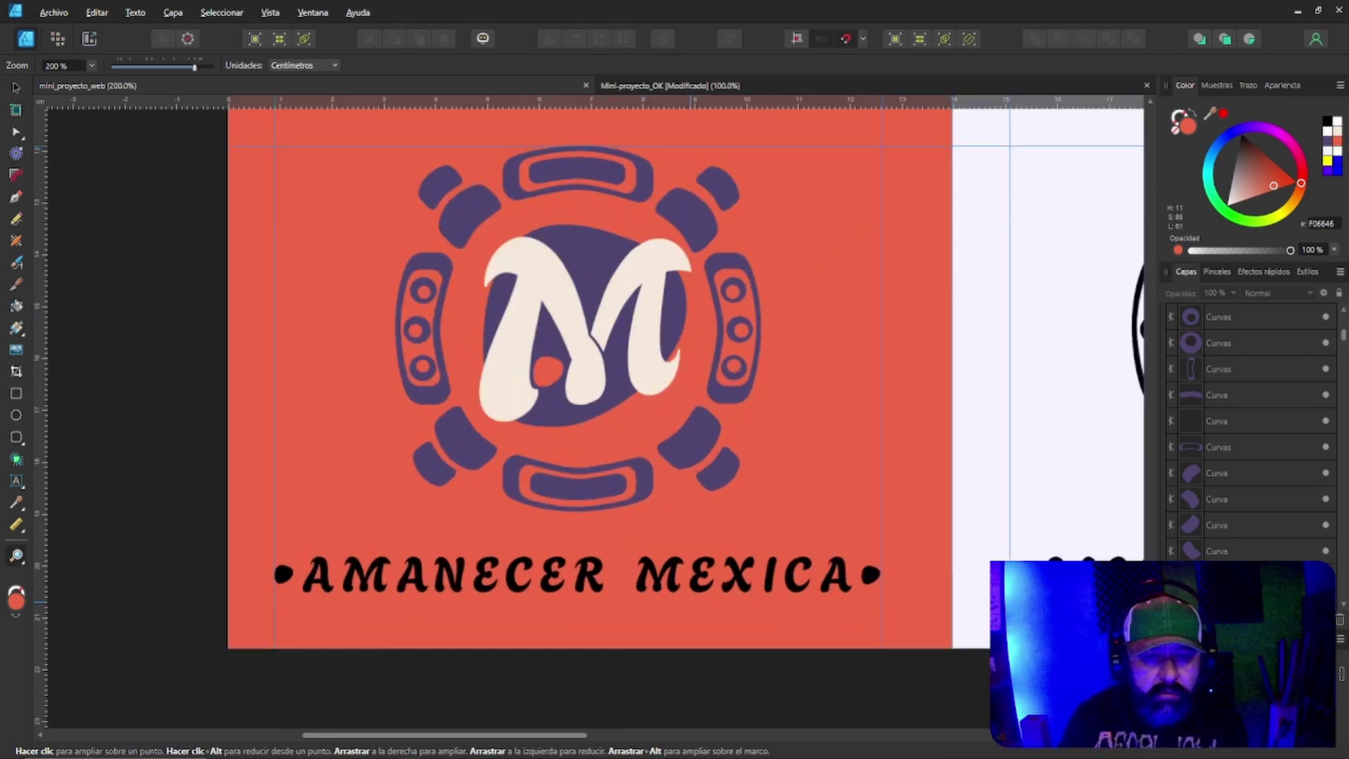
pyautogui.scroll(-1, 588, 388)
pyautogui.press('v')
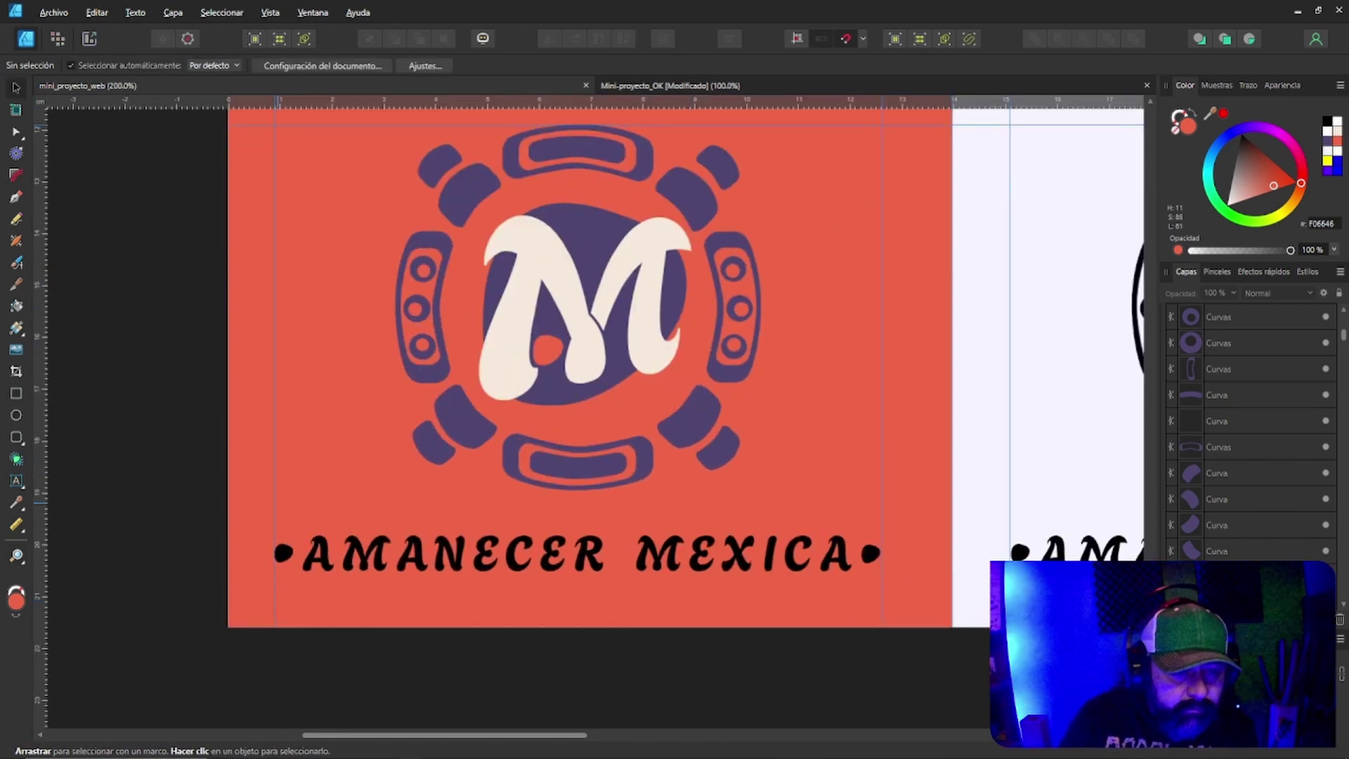
pyautogui.moveTo(297, 509); pyautogui.dragTo(858, 576)
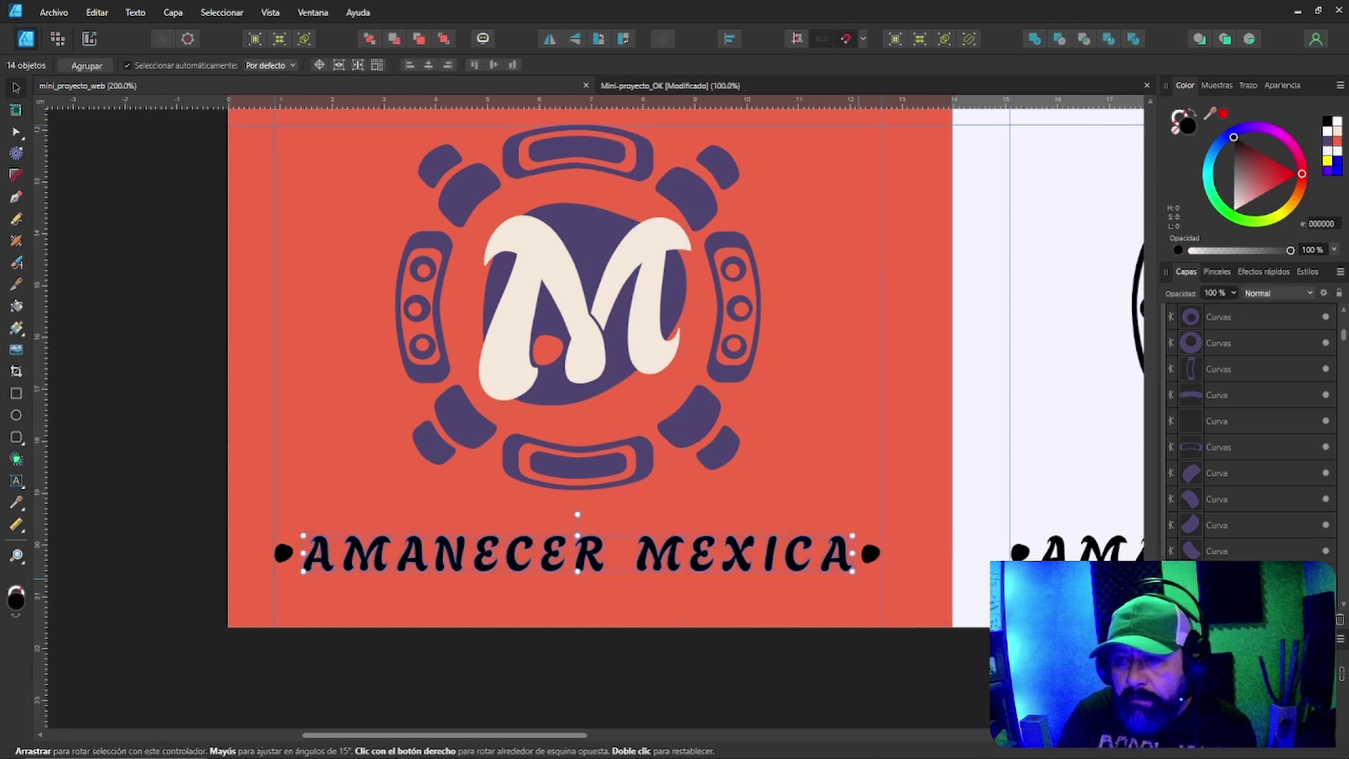
pyautogui.click(1337, 131)
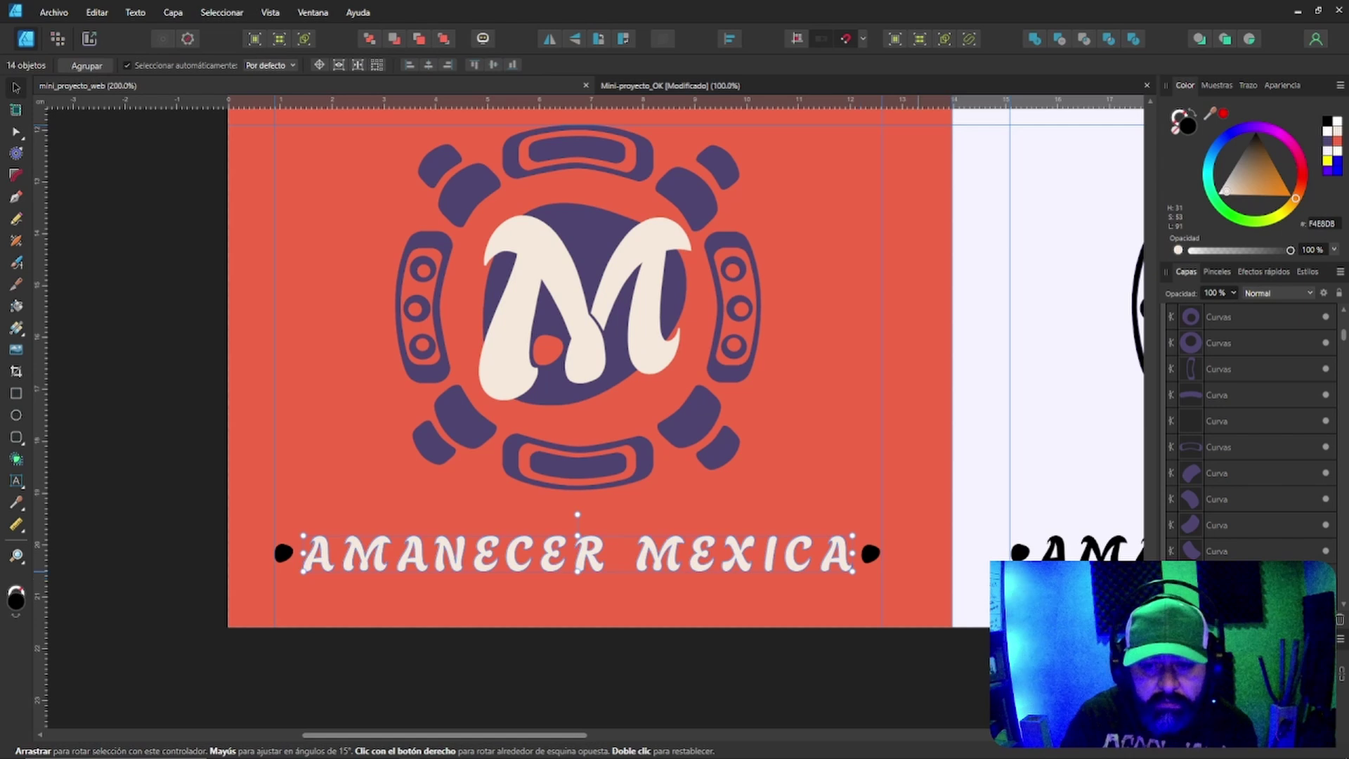
pyautogui.click(900, 523)
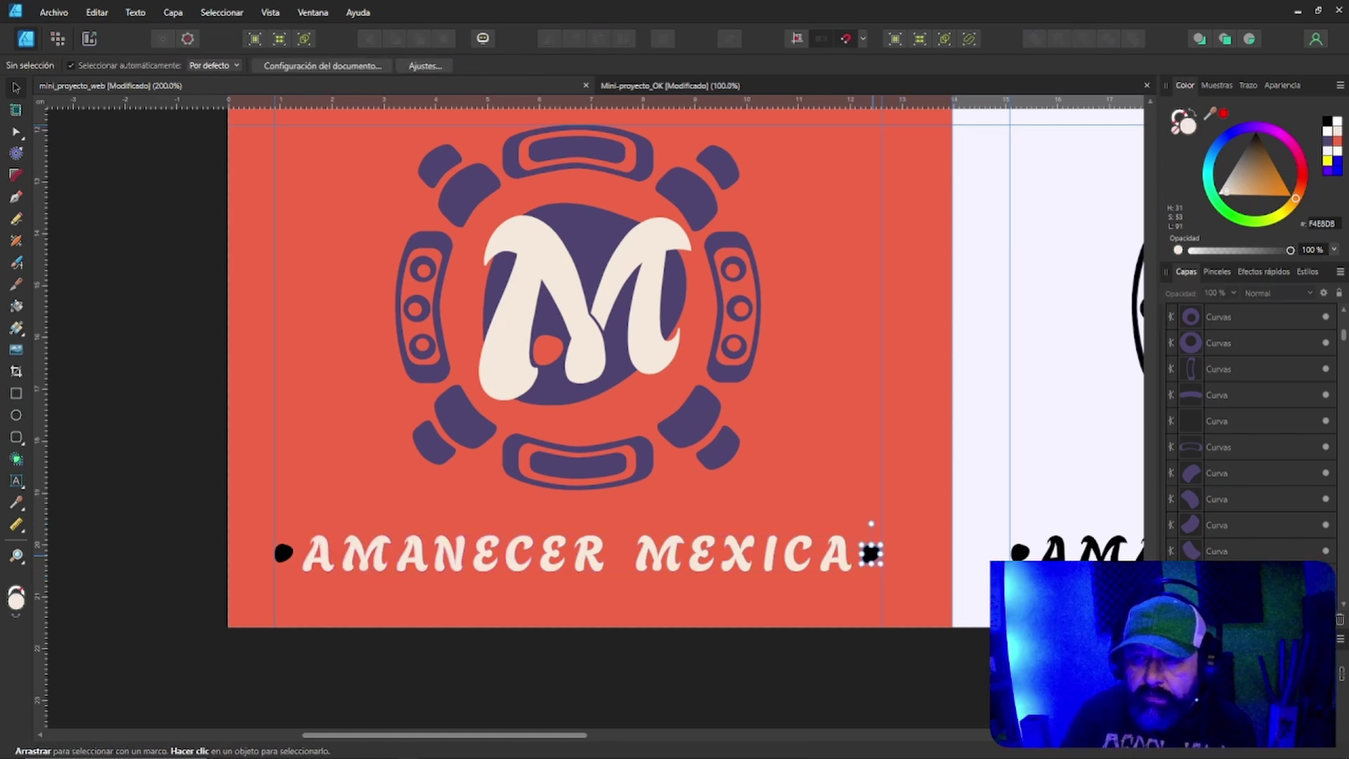
# Fill the two dots flanking the coral-background AMANECER MEXICA lettering with purple 4E4671, deselect them and save the document.
pyautogui.click(871, 554)
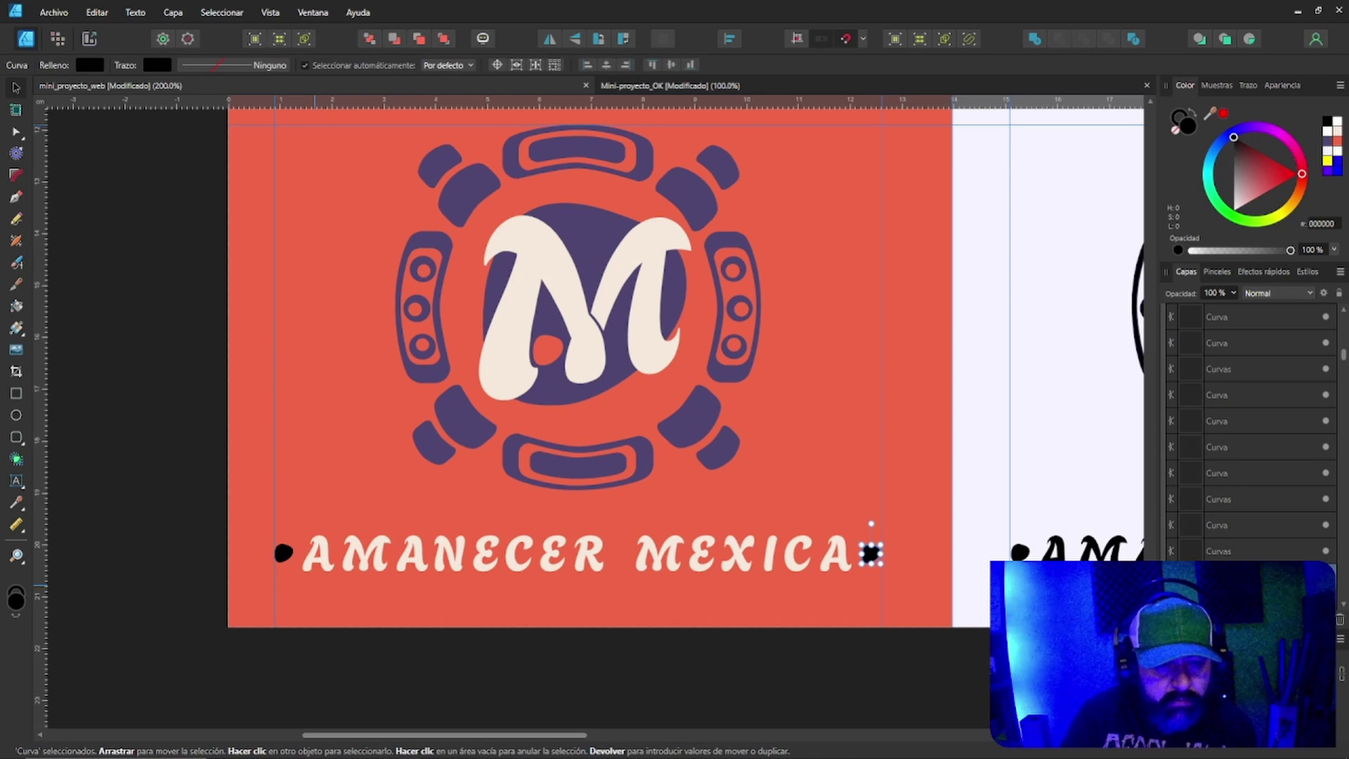
pyautogui.click(284, 554)
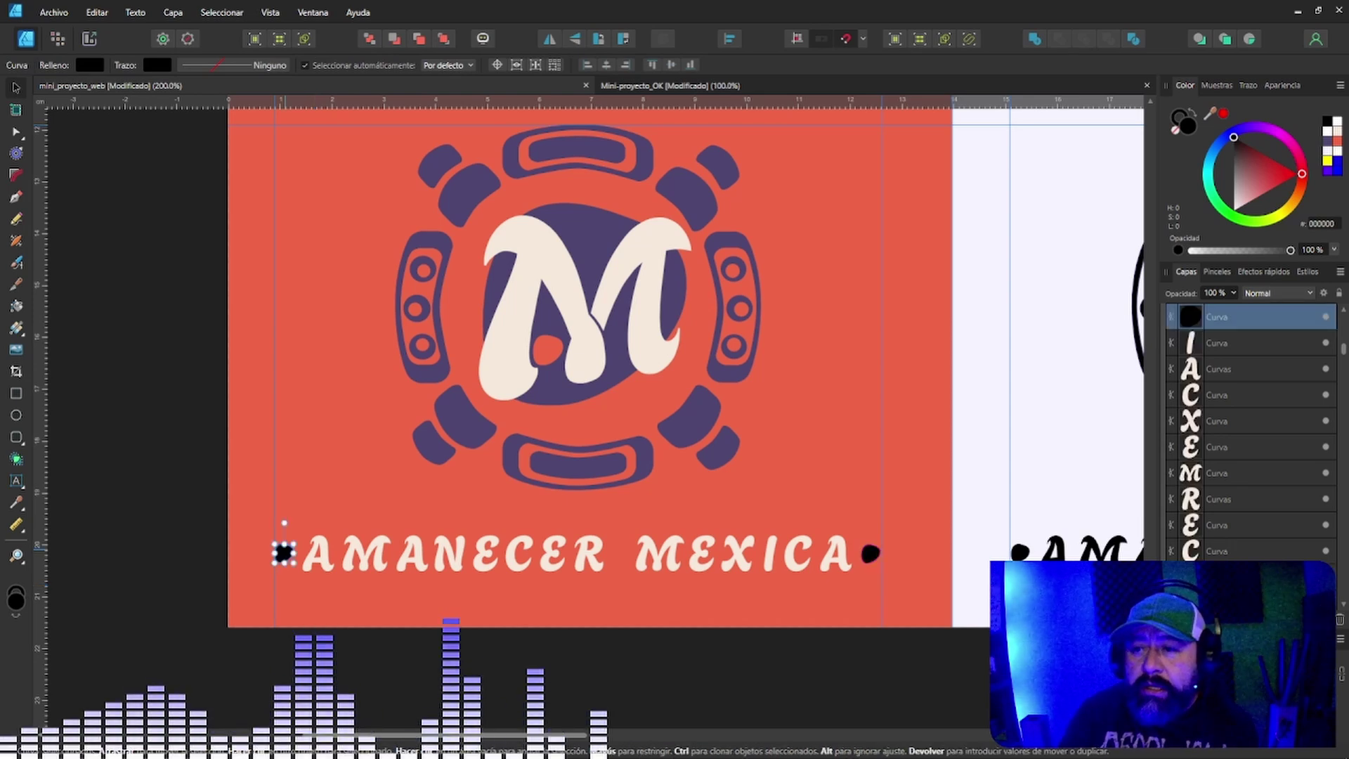
pyautogui.click(1327, 141)
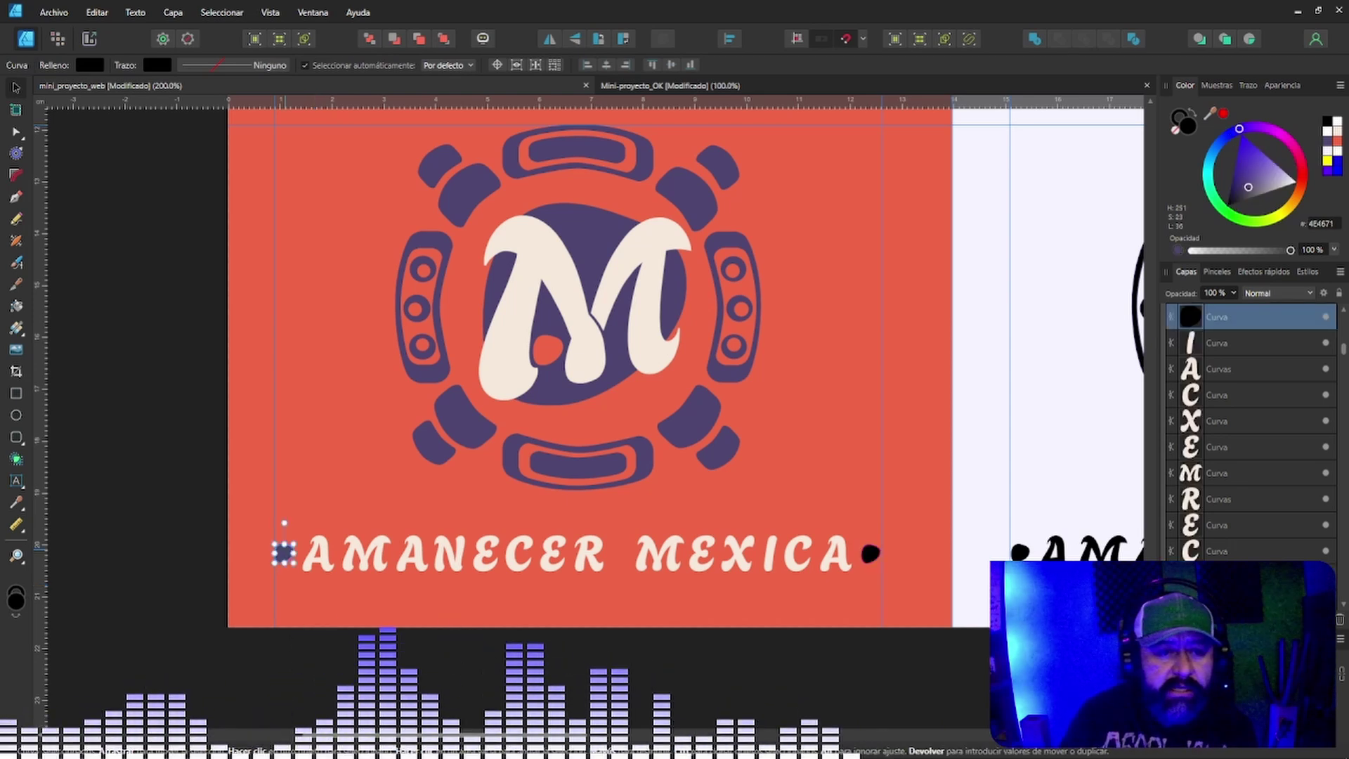
pyautogui.press('Escape')
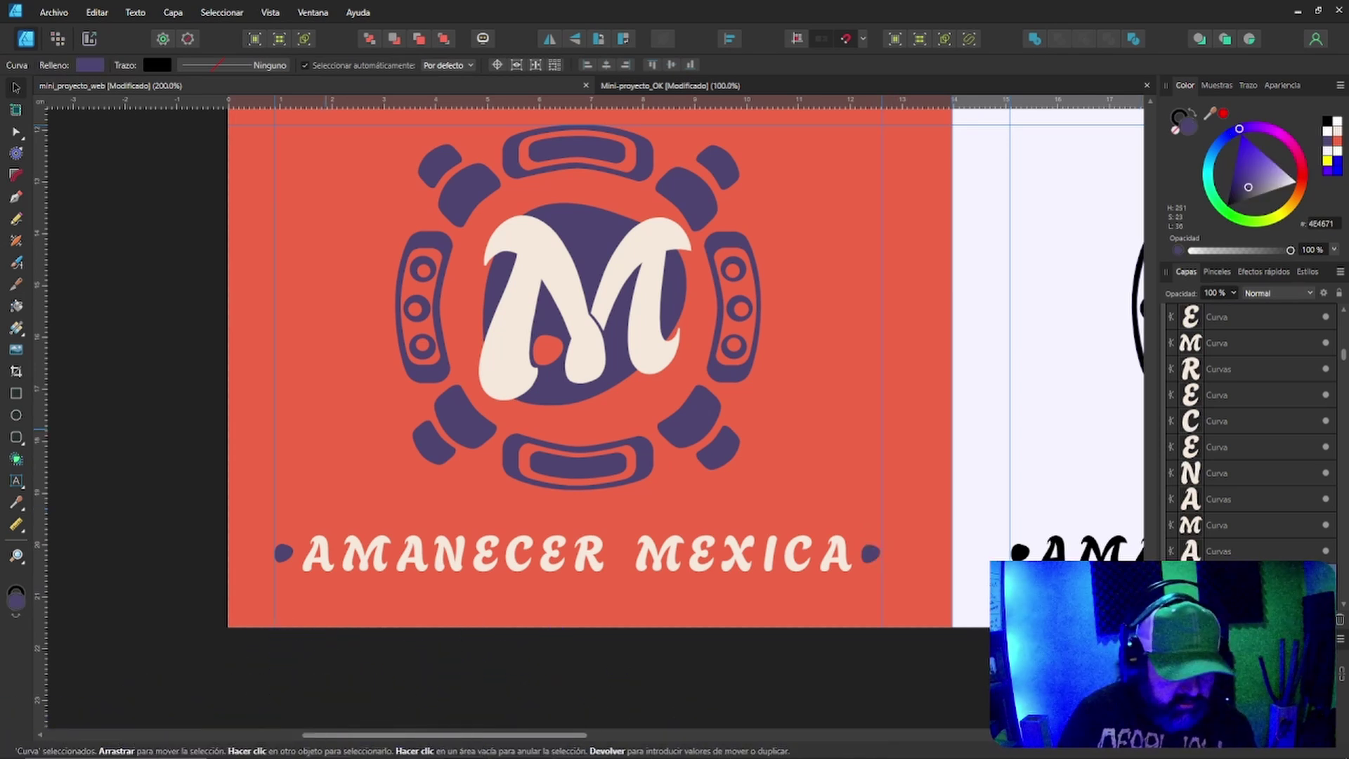
pyautogui.hotkey('ctrl', 'd')
pyautogui.hotkey('ctrl', 's')
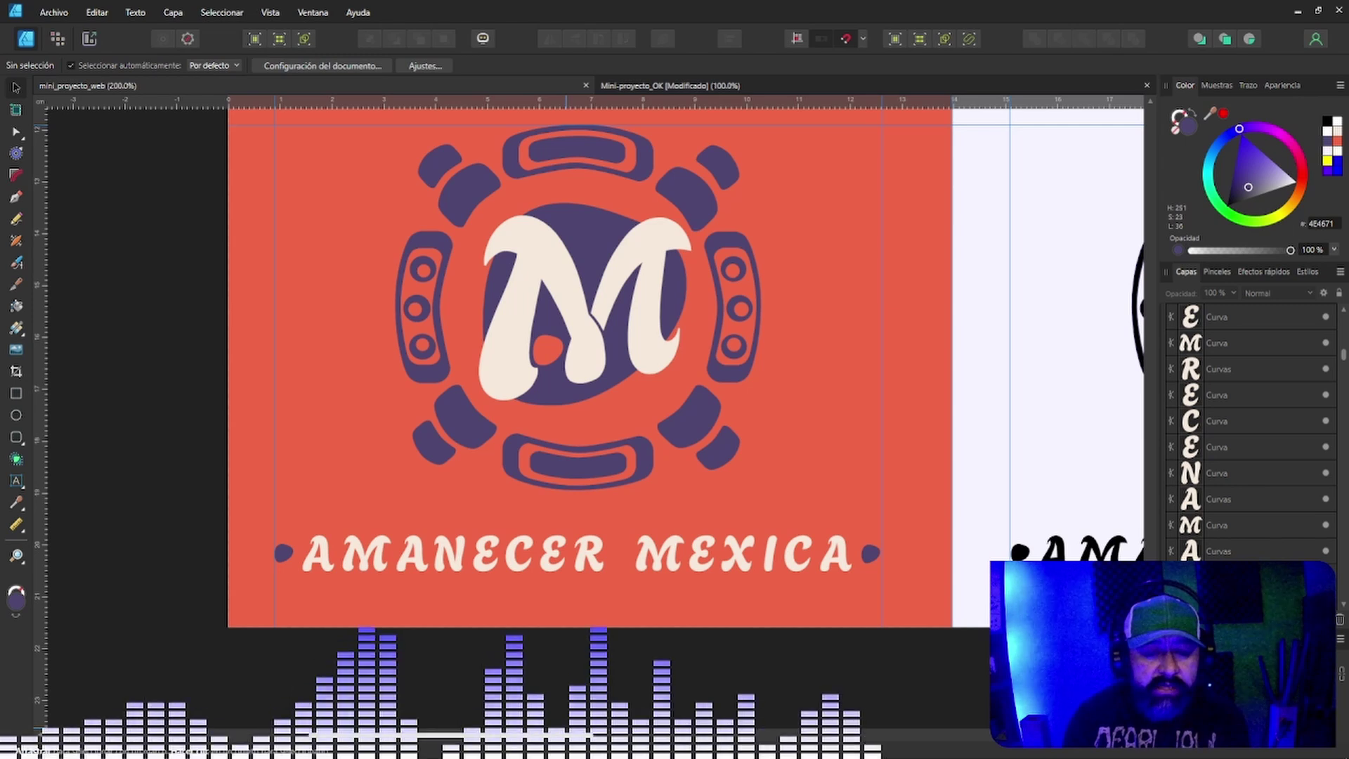
pyautogui.hscroll(2, 597, 351)
pyautogui.hscroll(2, 597, 351)
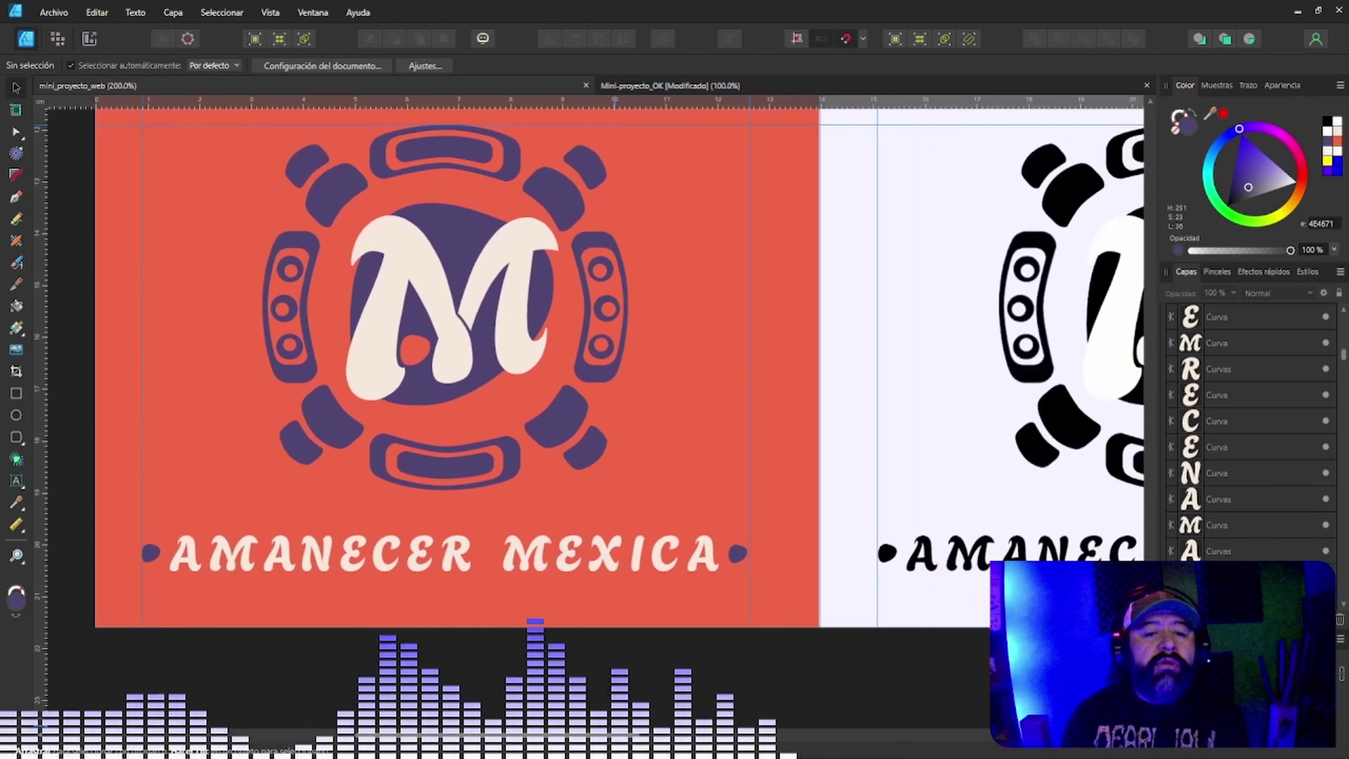
pyautogui.scroll(3, 597, 352)
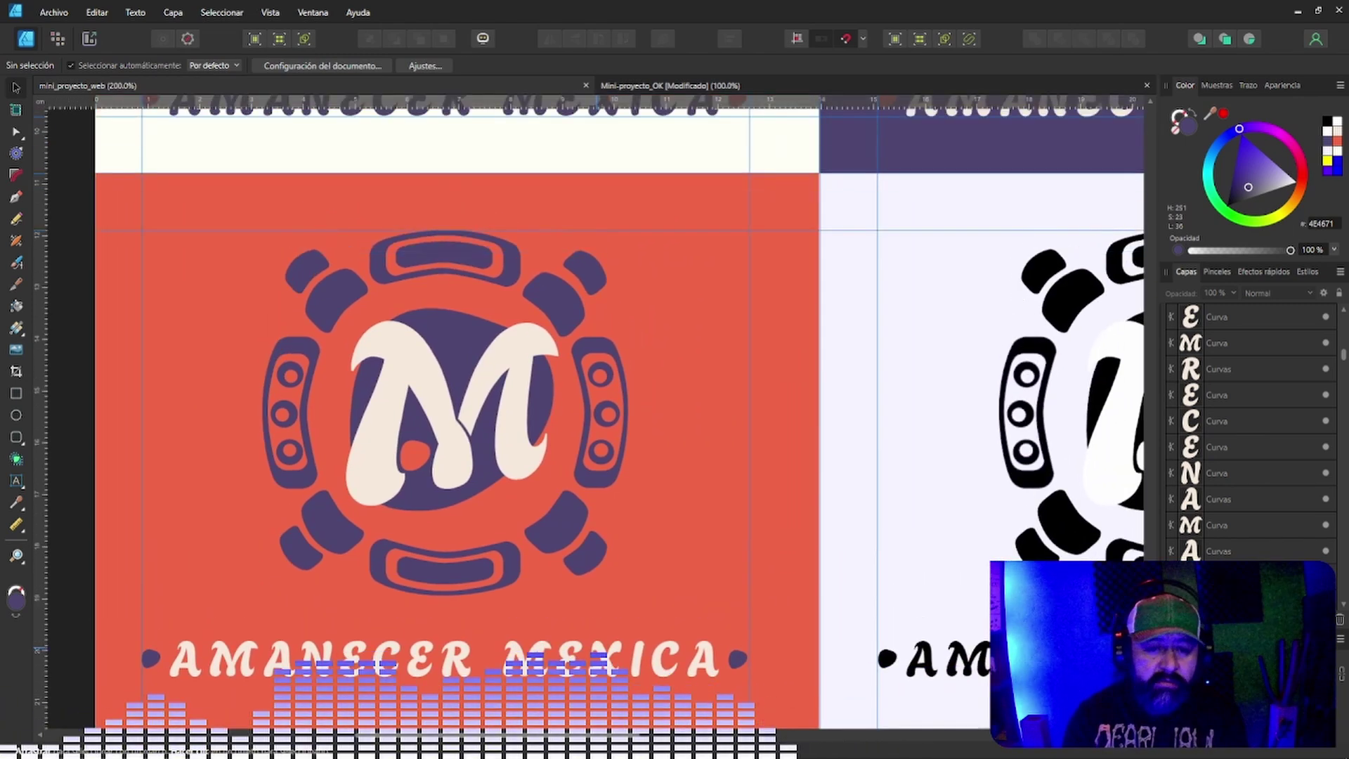
# Ungroup the black logo on the light background into its separate shapes and clear the selection.
pyautogui.scroll(-1, 597, 351)
pyautogui.hscroll(5, 597, 352)
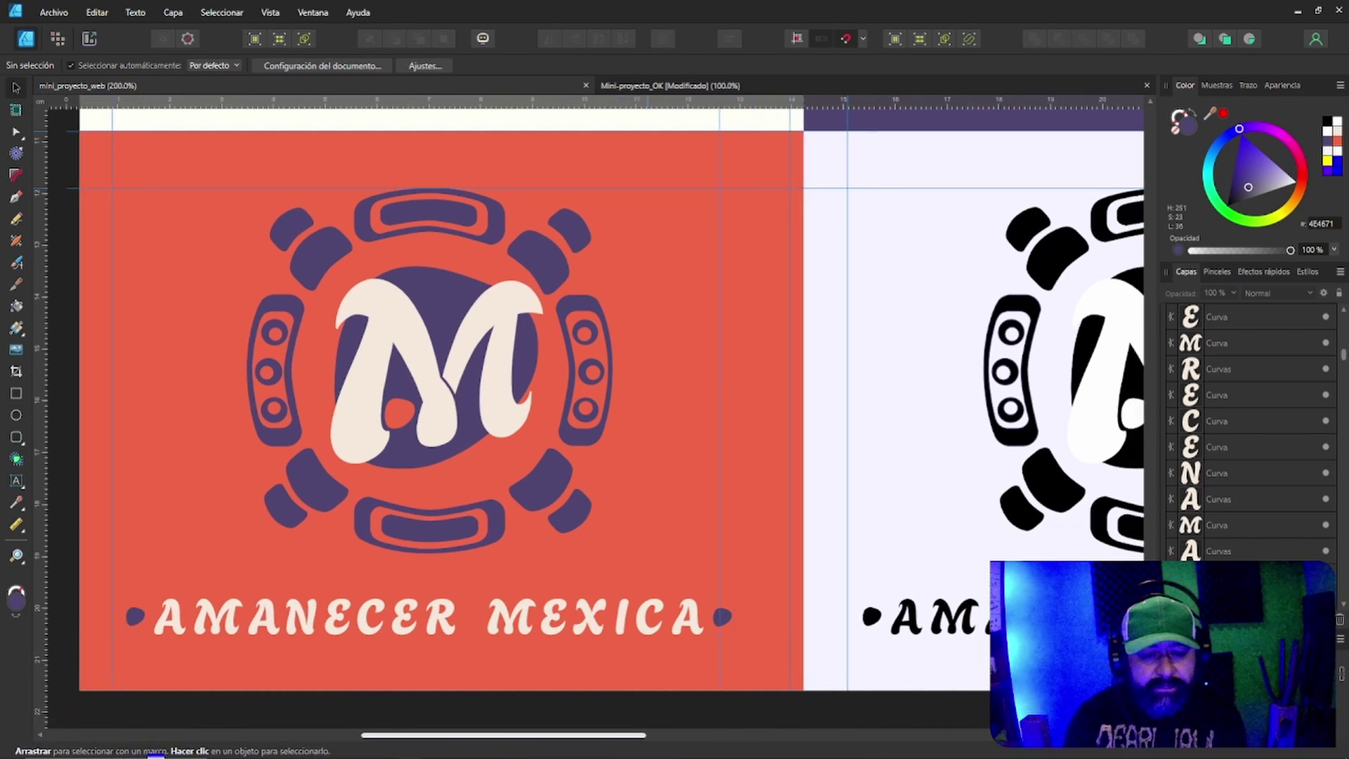
pyautogui.hscroll(10, 597, 351)
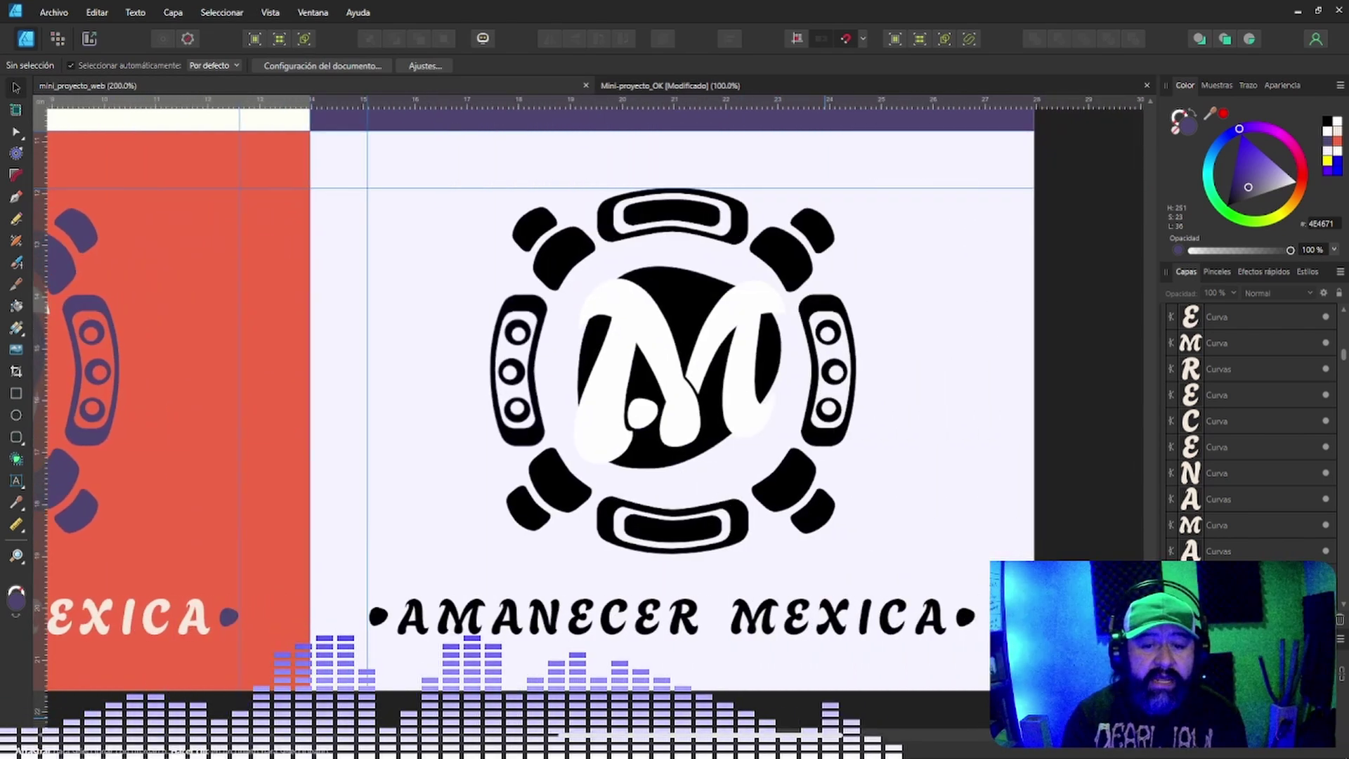
pyautogui.scroll(-1, 597, 352)
pyautogui.scroll(1, 597, 351)
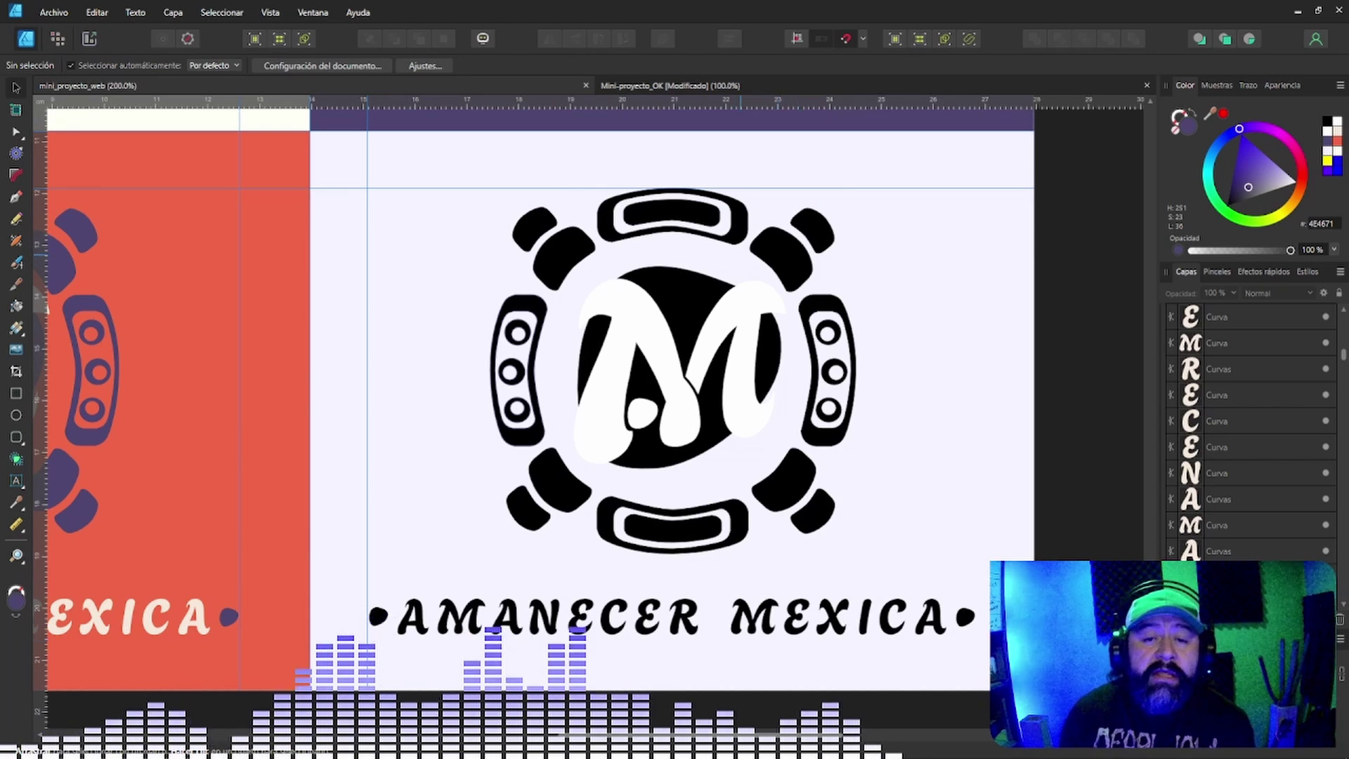
pyautogui.scroll(3, 597, 414)
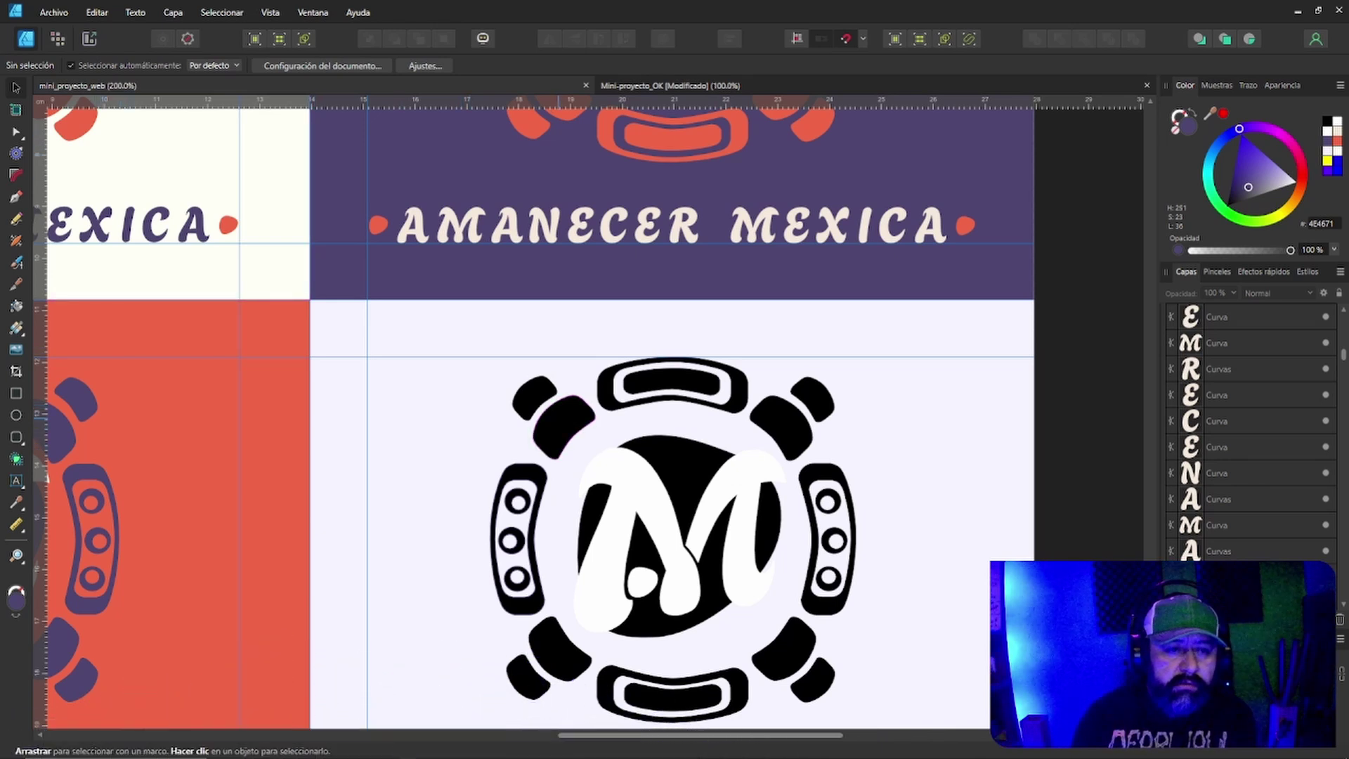
pyautogui.click(558, 418)
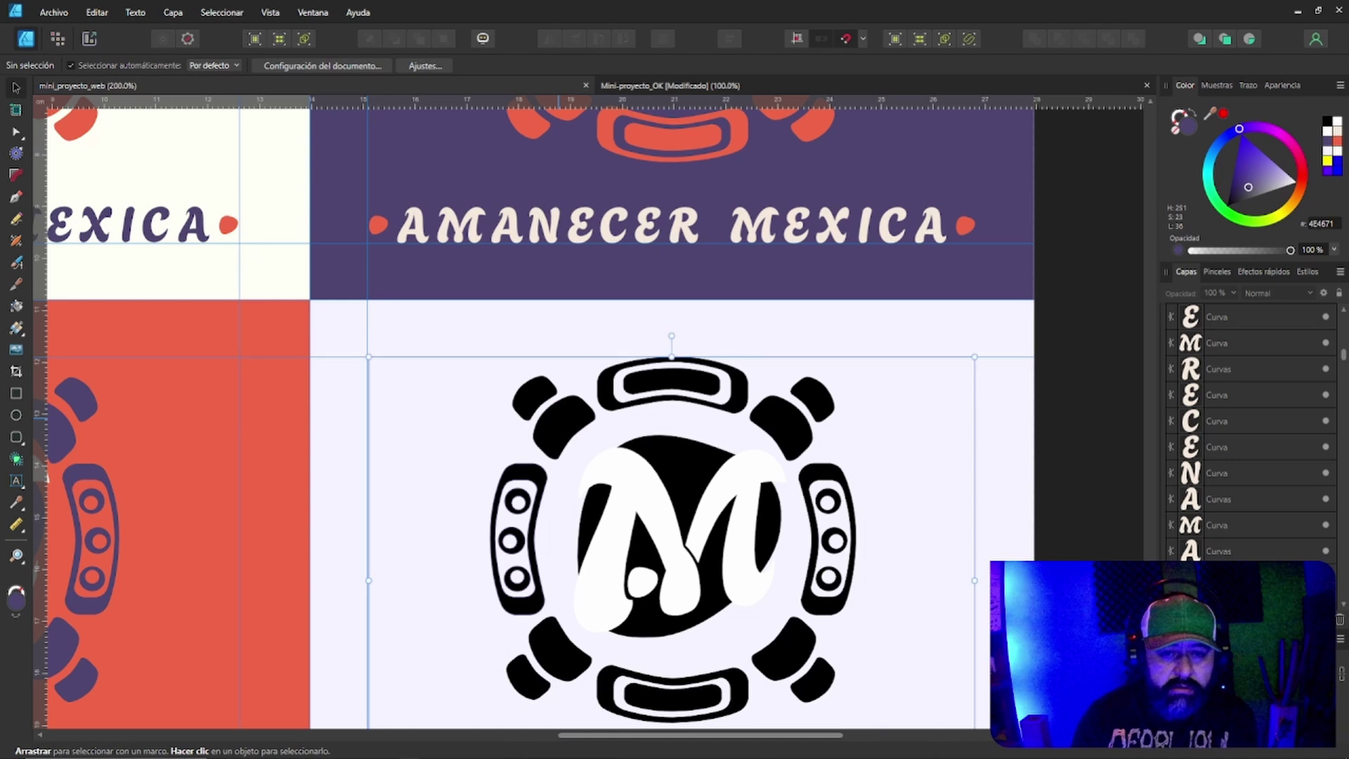
pyautogui.rightClick(560, 416)
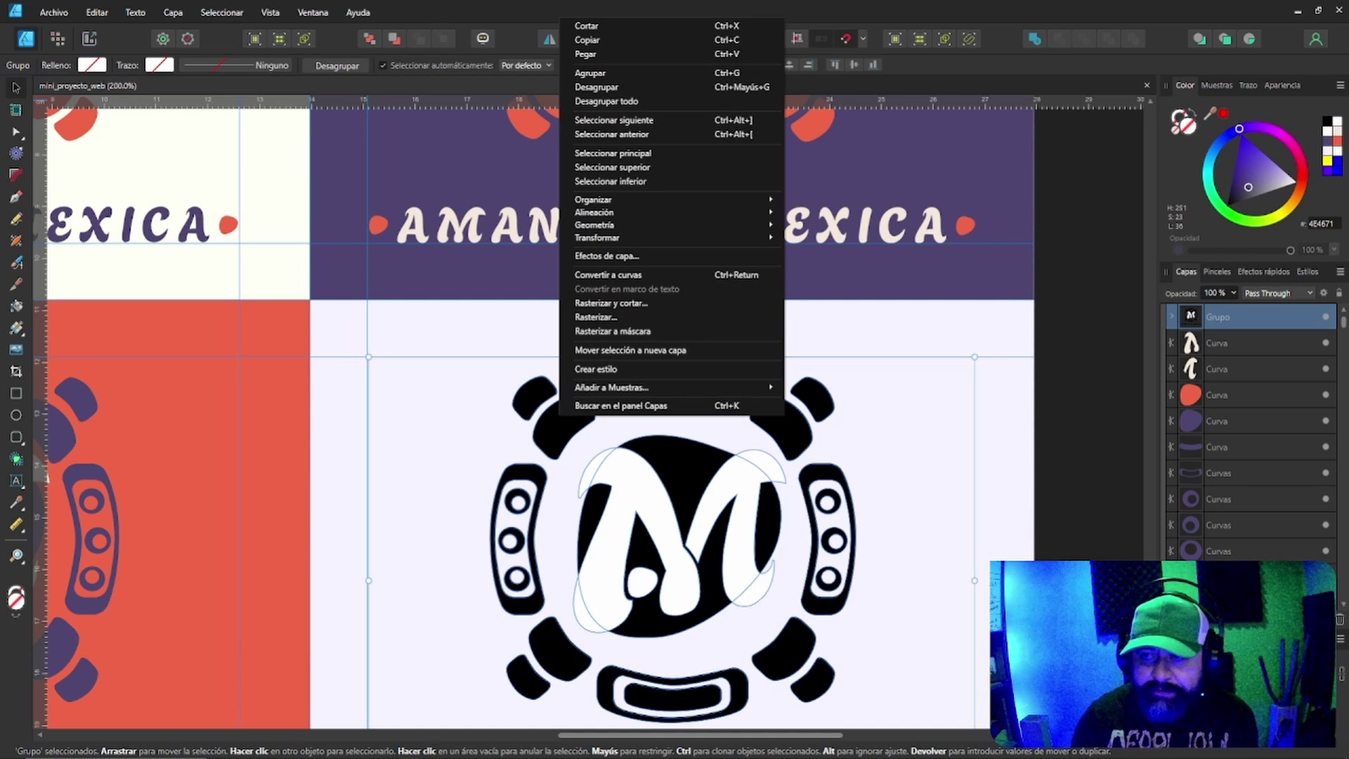
pyautogui.hotkey('ctrl', 'shift', 'g')
pyautogui.hotkey('ctrl', 'd')
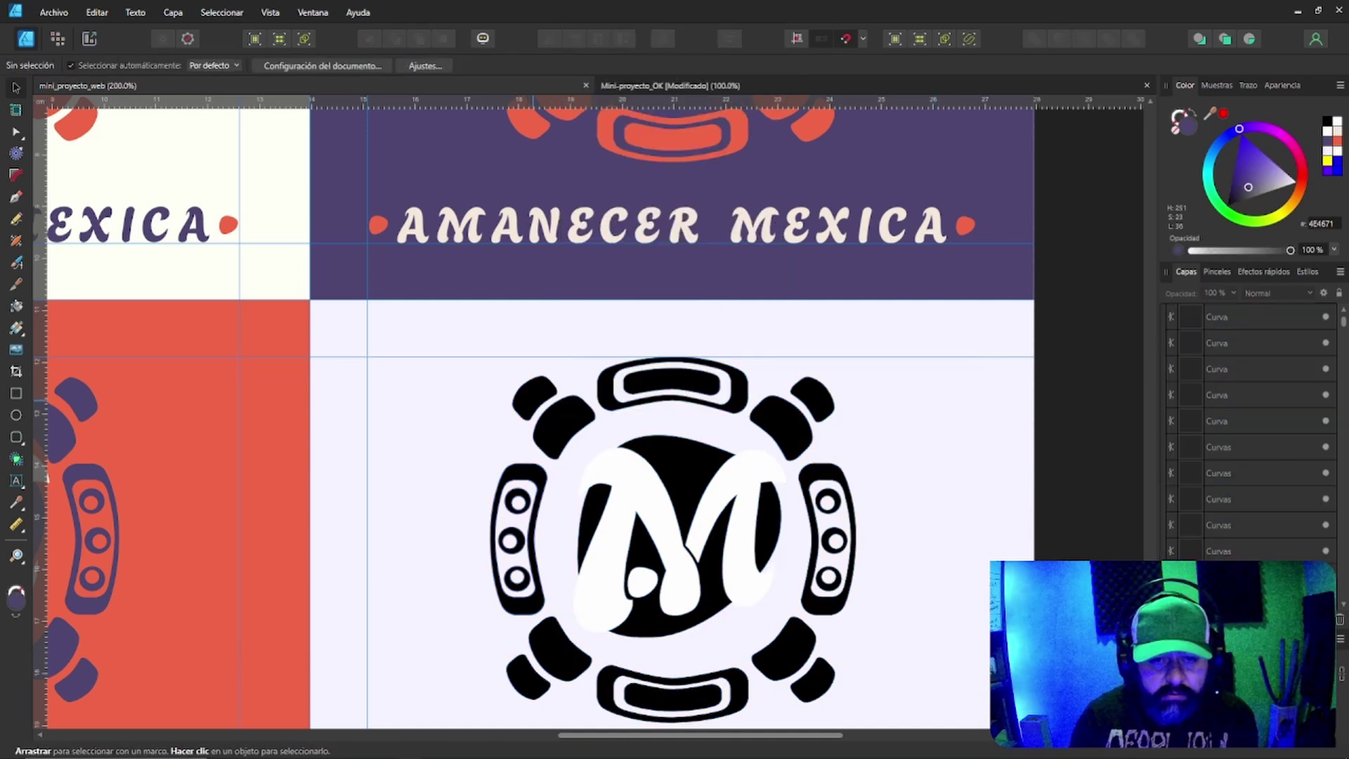
# Fill all eight corner blocks around the light-background emblem with purple 4E4671 and deselect them.
pyautogui.click(534, 397)
pyautogui.scroll(-4, 534, 397)
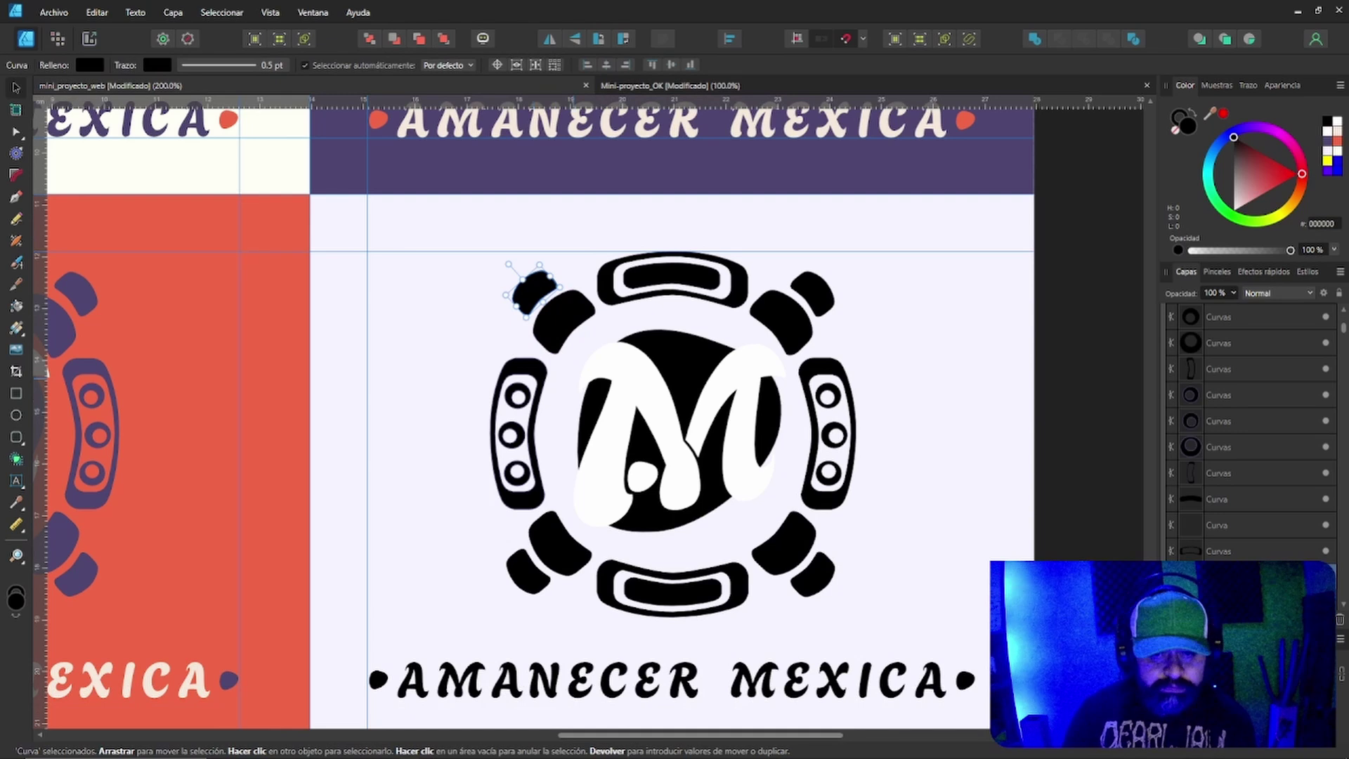
pyautogui.keyDown('shift'); pyautogui.click(563, 318); pyautogui.keyUp('shift')
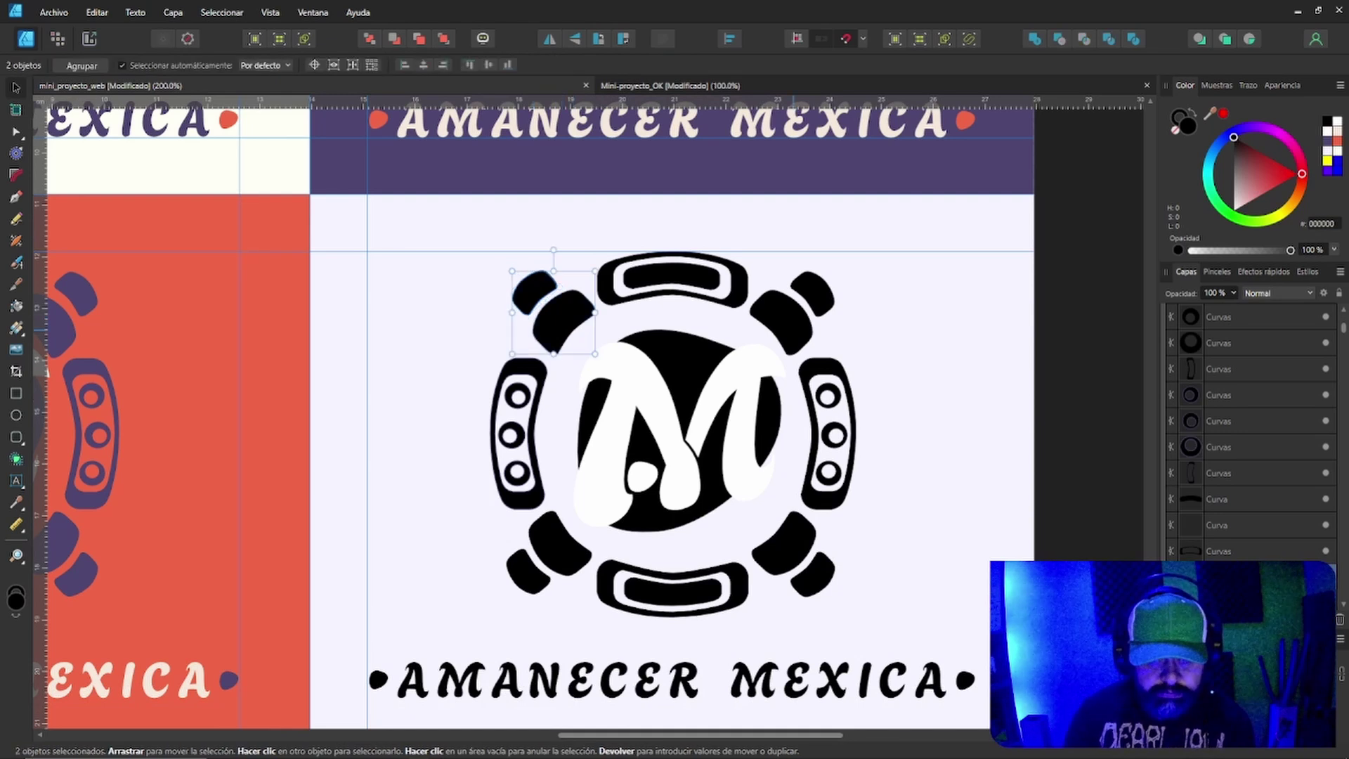
pyautogui.keyDown('shift'); pyautogui.click(780, 319); pyautogui.keyUp('shift')
pyautogui.keyDown('shift'); pyautogui.click(811, 294); pyautogui.keyUp('shift')
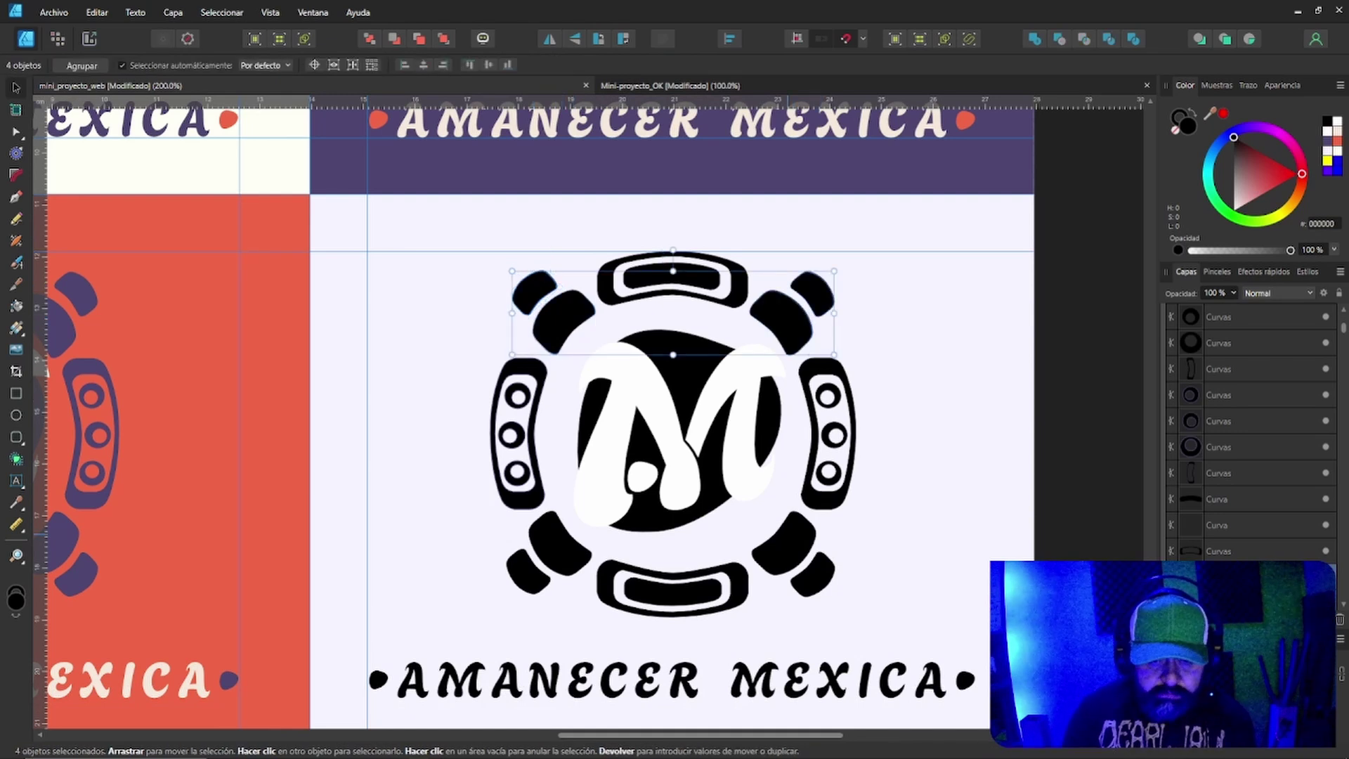
pyautogui.keyDown('shift'); pyautogui.click(788, 535); pyautogui.keyUp('shift')
pyautogui.keyDown('shift'); pyautogui.click(812, 574); pyautogui.keyUp('shift')
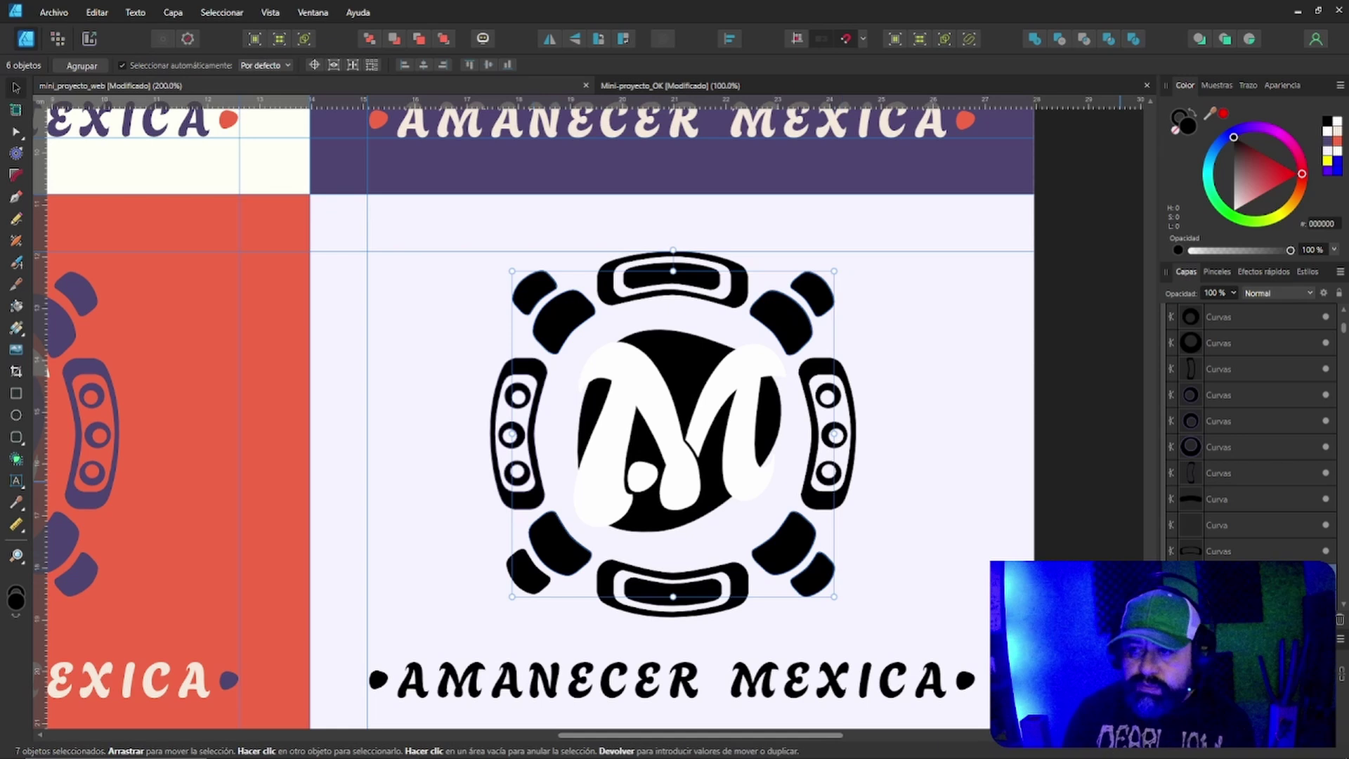
pyautogui.keyDown('shift'); pyautogui.click(558, 544); pyautogui.keyUp('shift')
pyautogui.keyDown('shift'); pyautogui.click(528, 573); pyautogui.keyUp('shift')
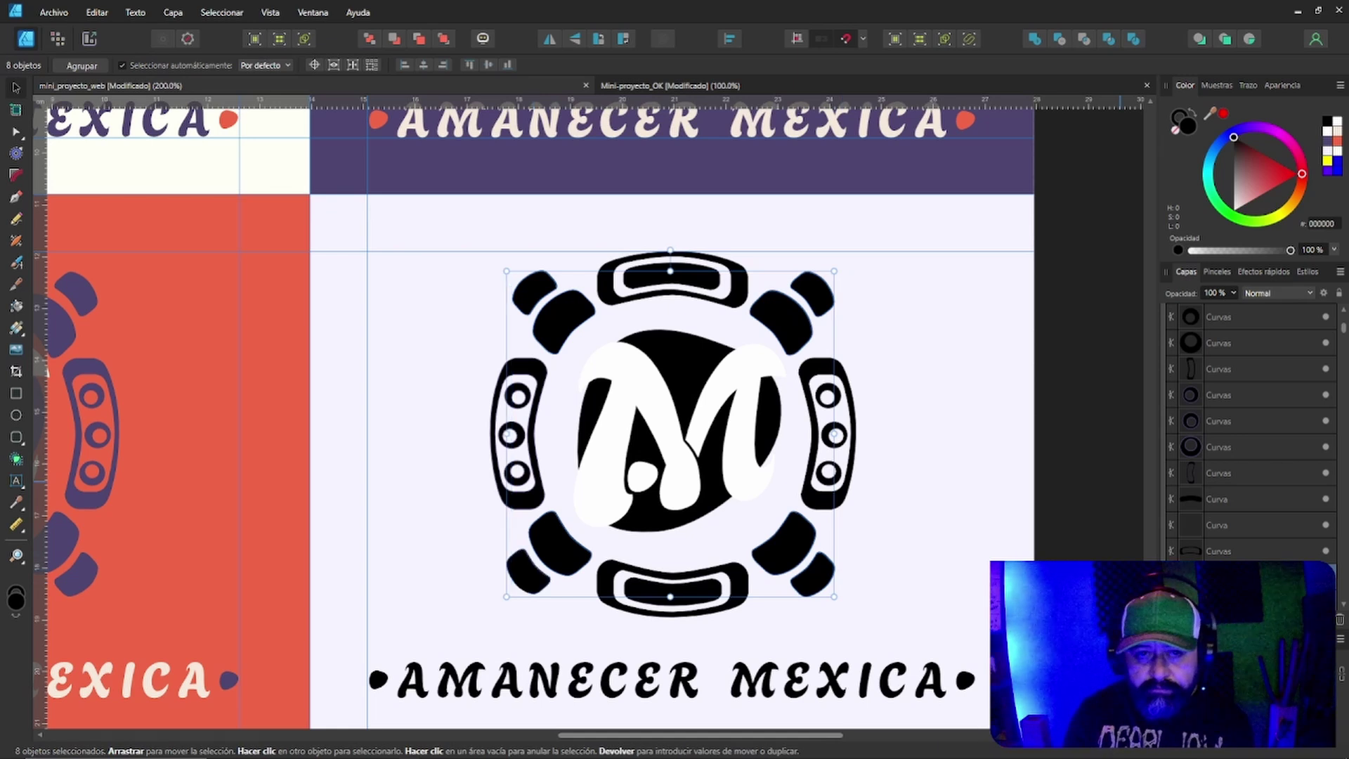
pyautogui.click(1326, 141)
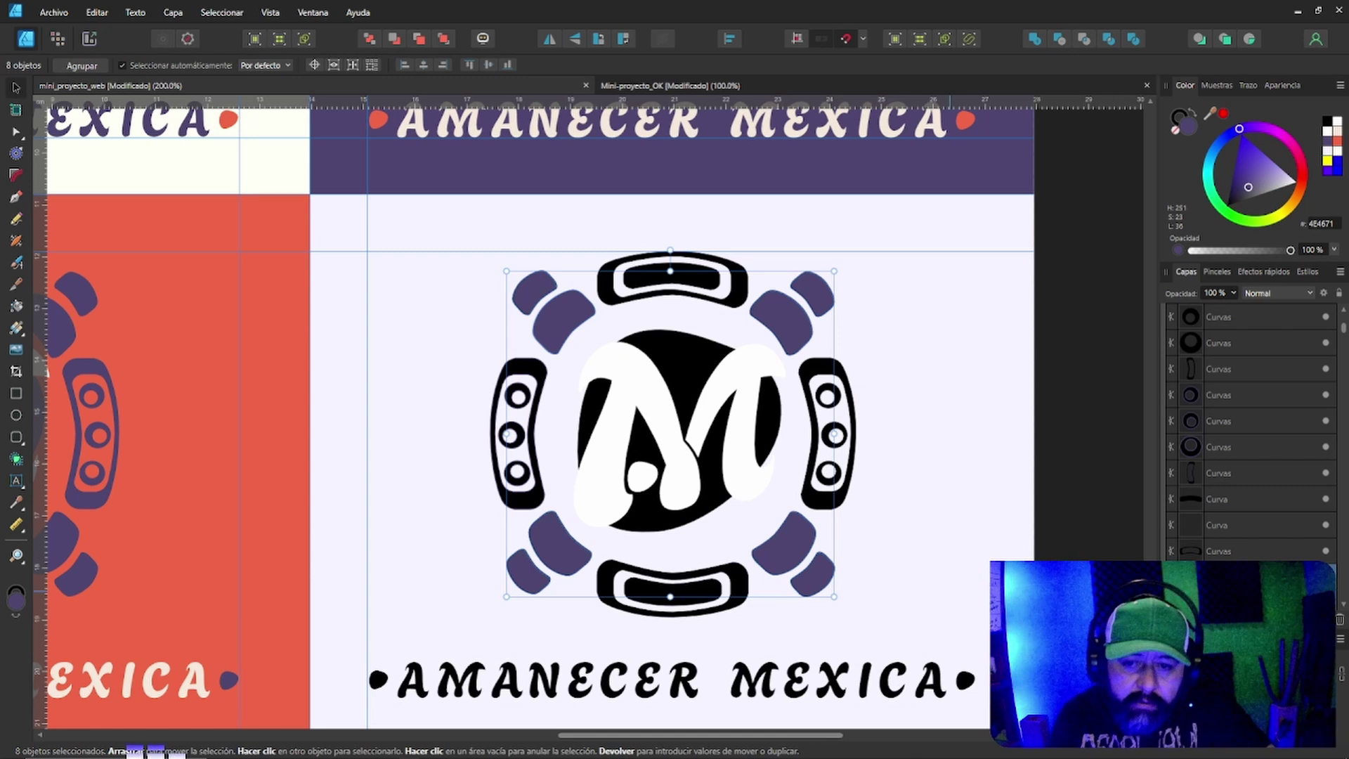
pyautogui.click(927, 506)
pyautogui.press('Escape')
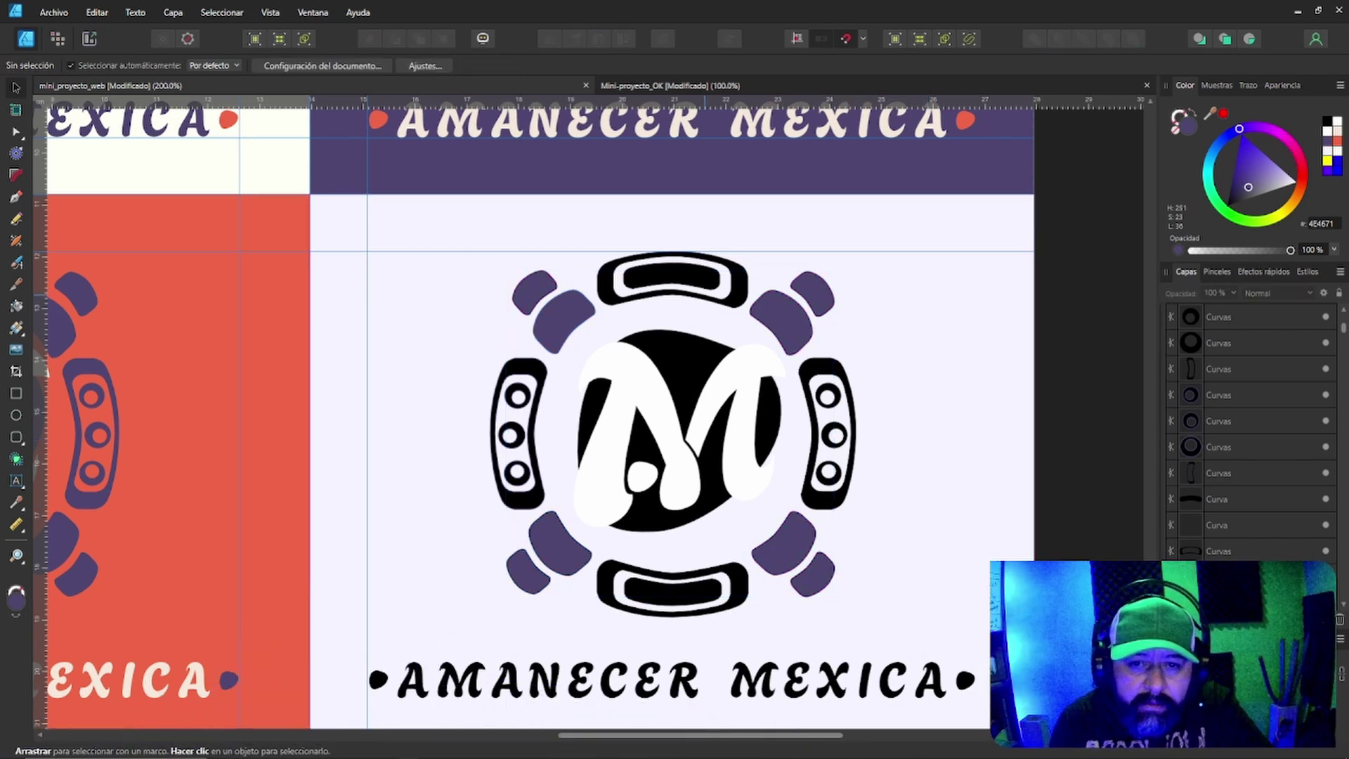
# Fill the light-background emblem's top ornament, both outer frame and inner bar, with coral F06646.
pyautogui.click(741, 287)
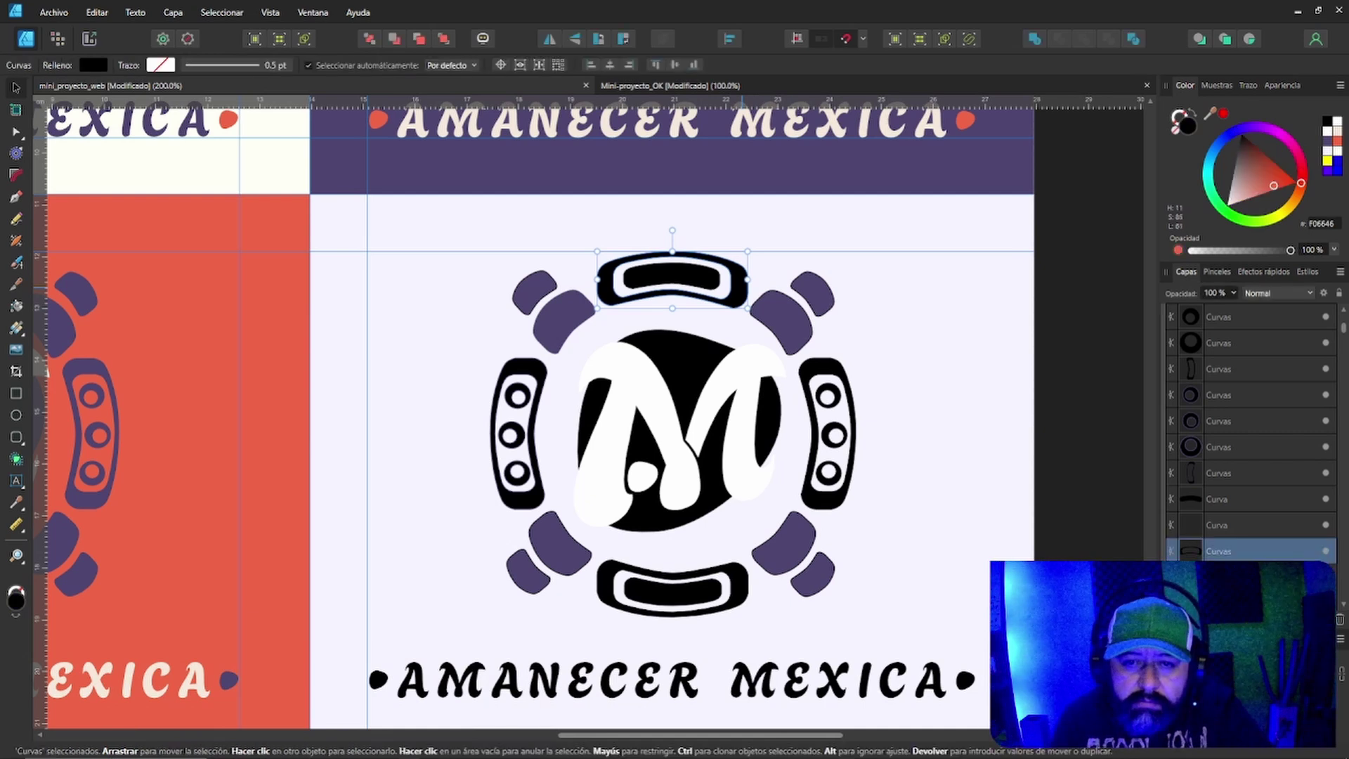
pyautogui.click(1273, 185)
pyautogui.click(672, 277)
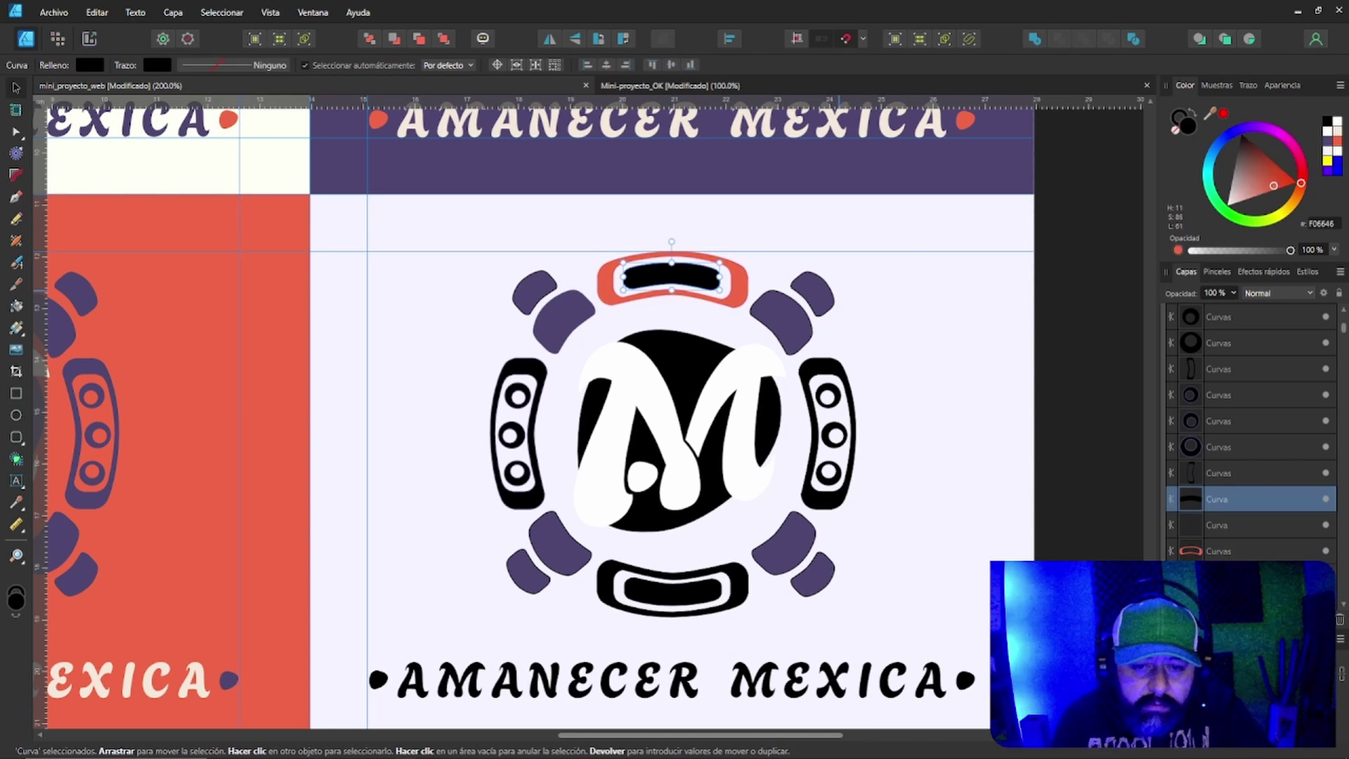
pyautogui.click(1336, 142)
# Fill the inner bar and outer frame of the light-background emblem's bottom ornament with coral F06646.
pyautogui.click(660, 591)
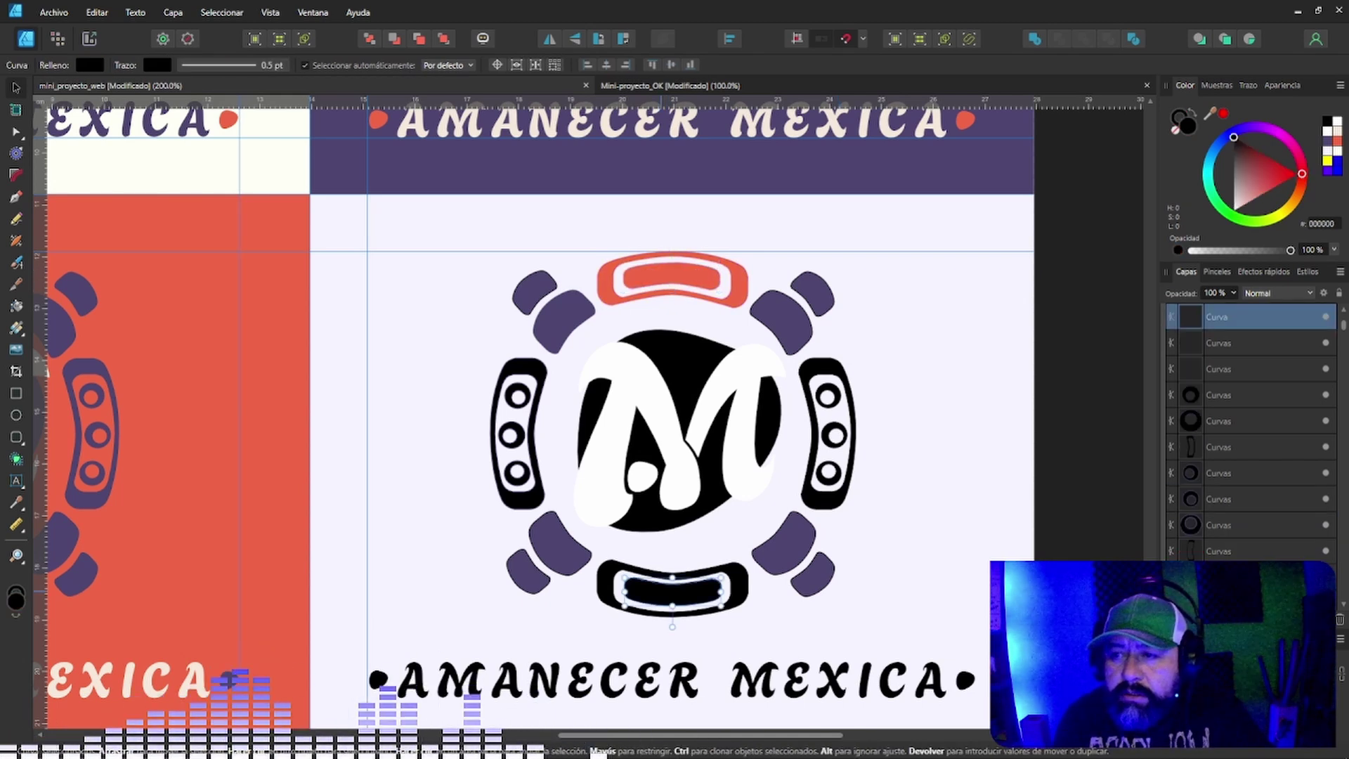
pyautogui.hotkey('ctrl', 'shift', 'v')
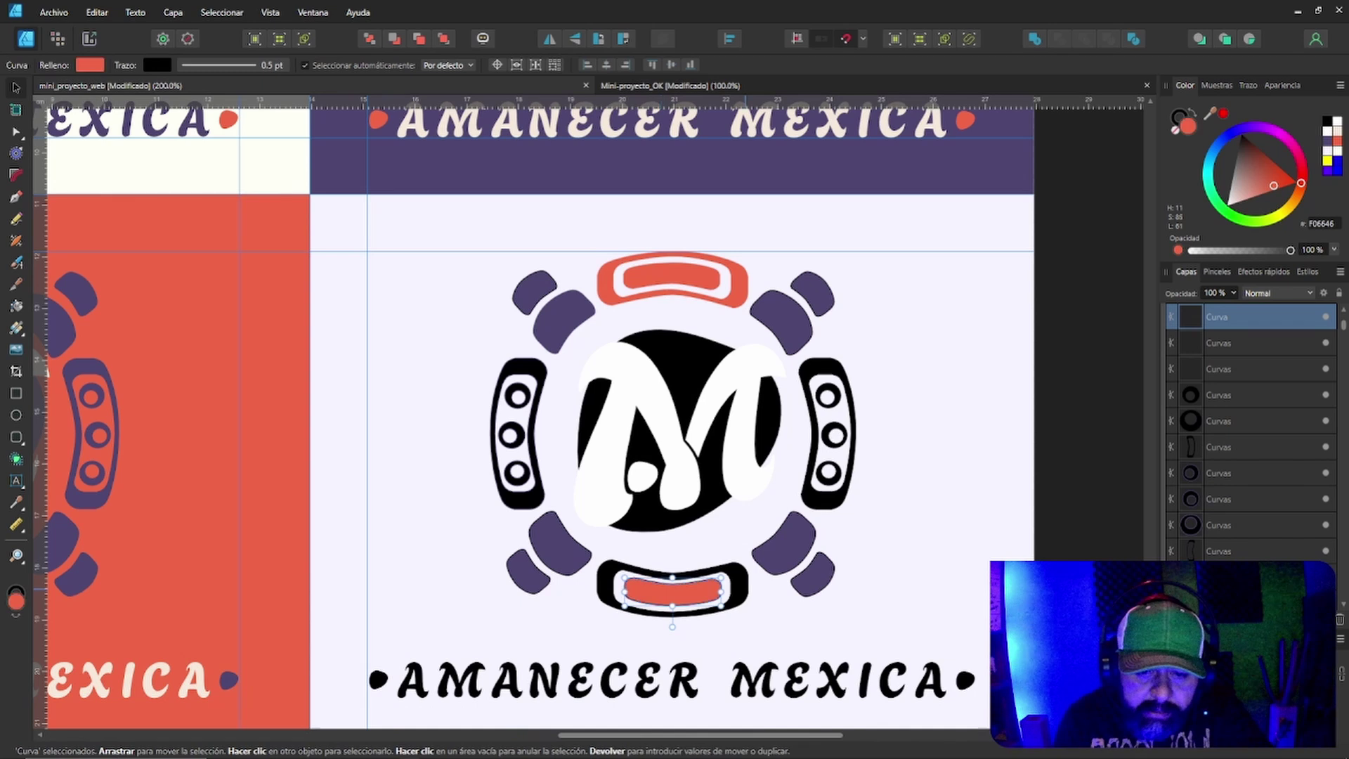
pyautogui.click(742, 589)
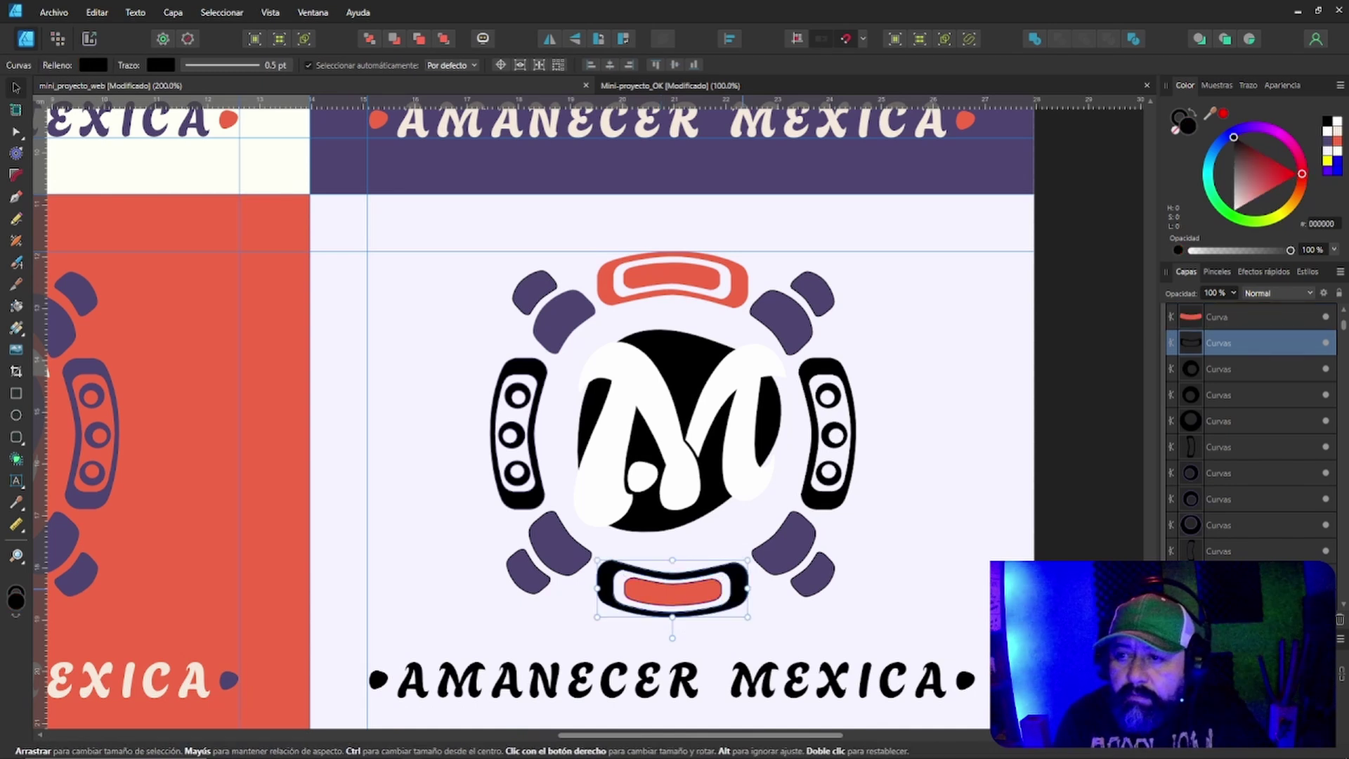
pyautogui.hotkey('ctrl', 'shift', 'v')
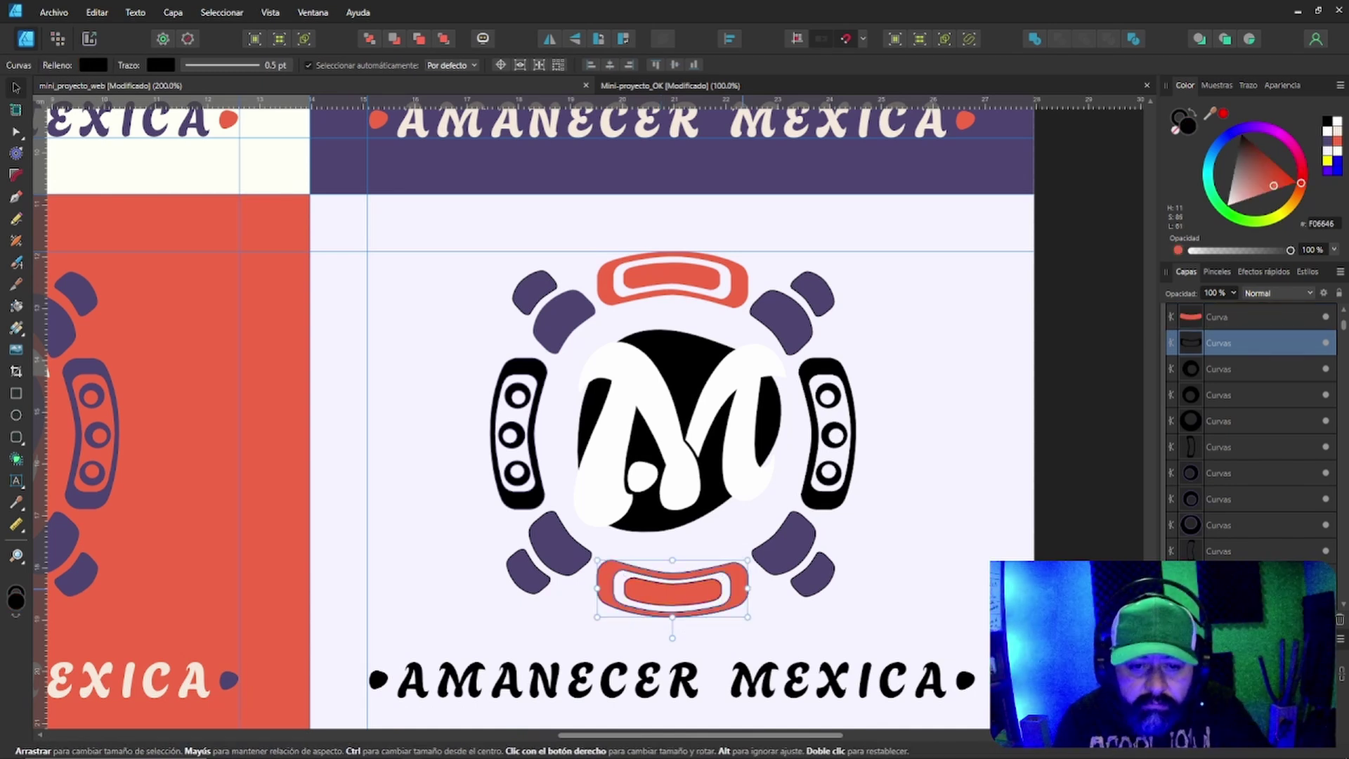
pyautogui.click(552, 550)
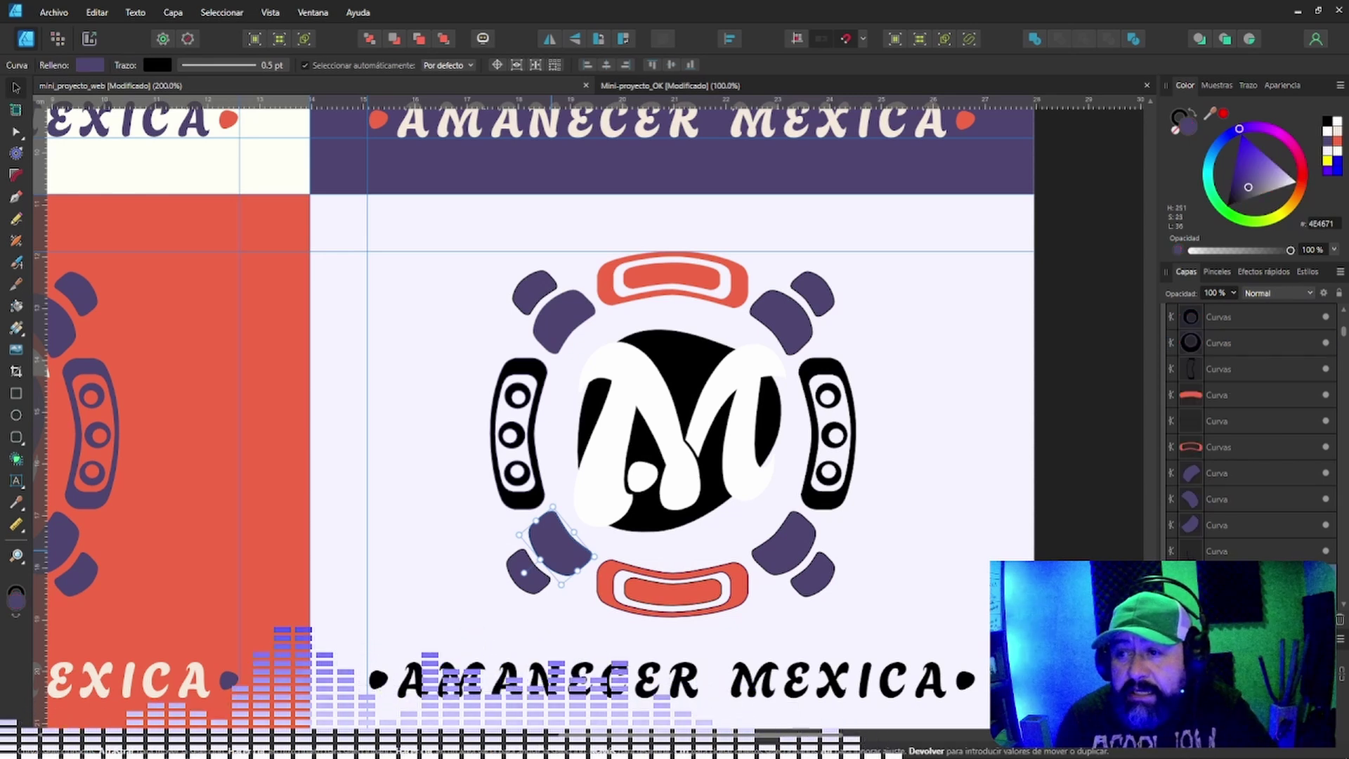
pyautogui.hotkey('ctrl', 'shift', 'v')
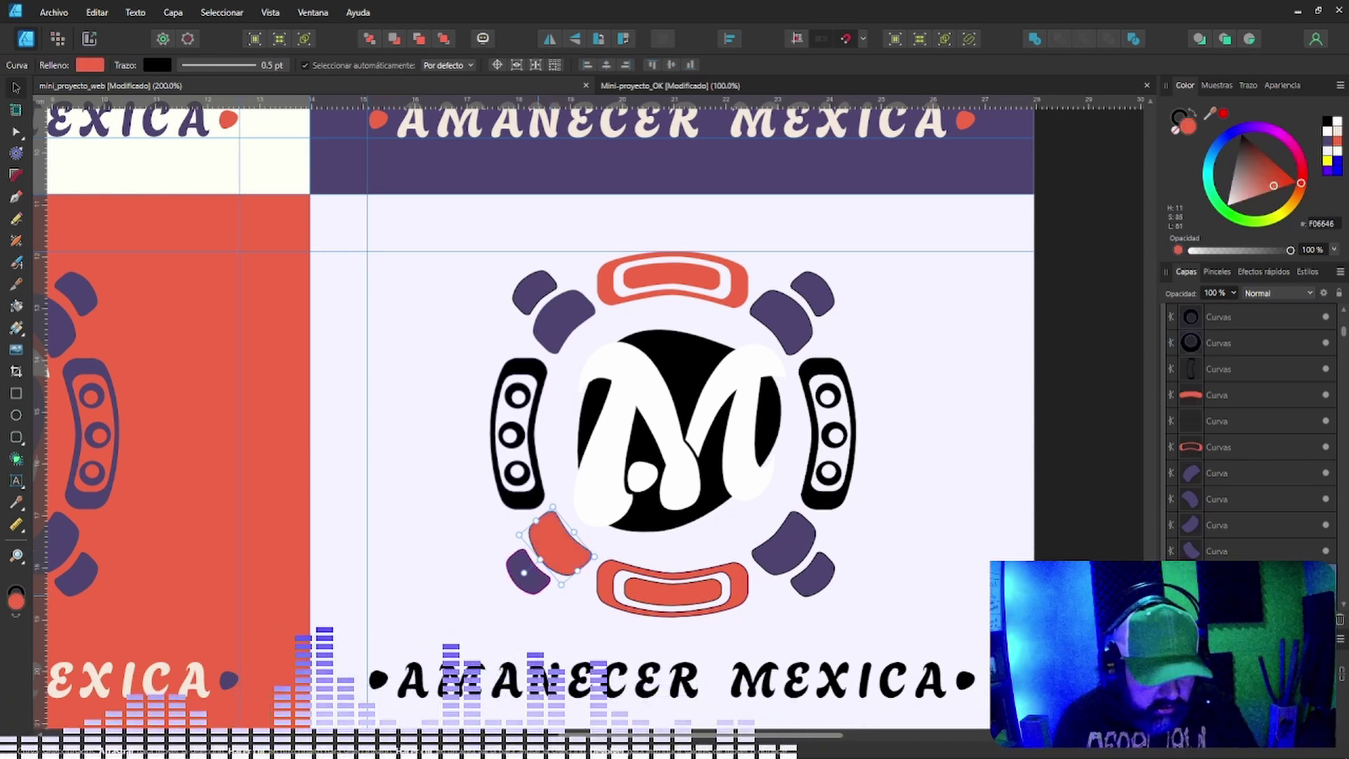
pyautogui.hotkey('ctrl', 'z')
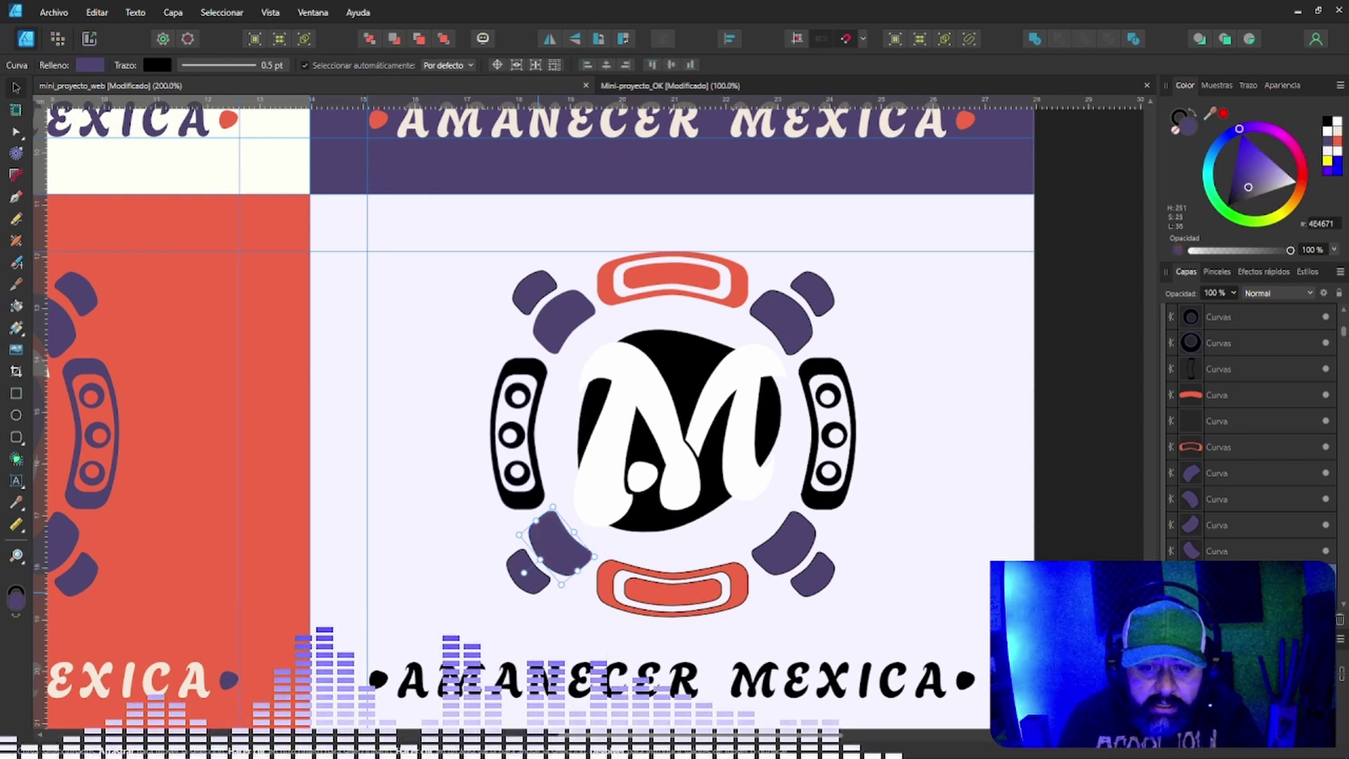
# Remove the black stroke from the coral bottom ornament's outer frame and inner bar on the light background, then clear the selection.
pyautogui.click(601, 588)
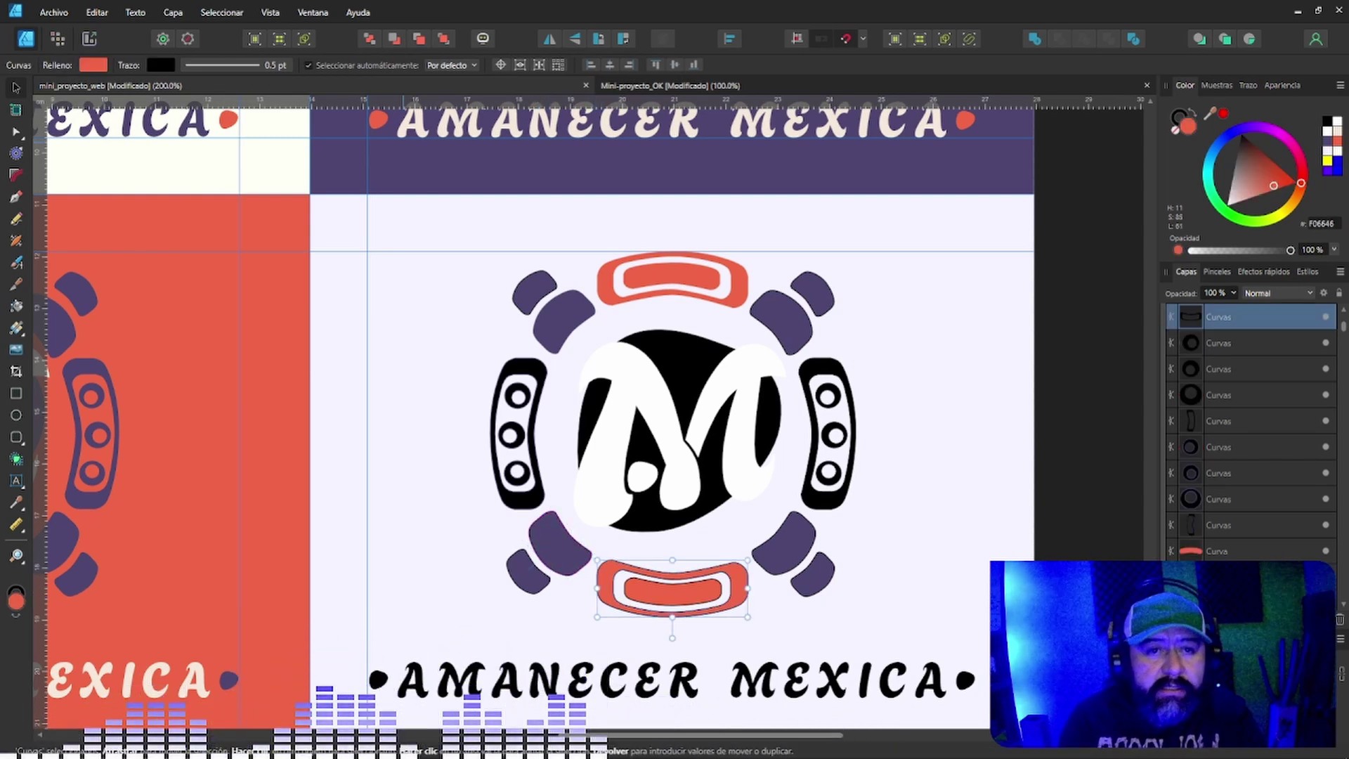
pyautogui.click(236, 65)
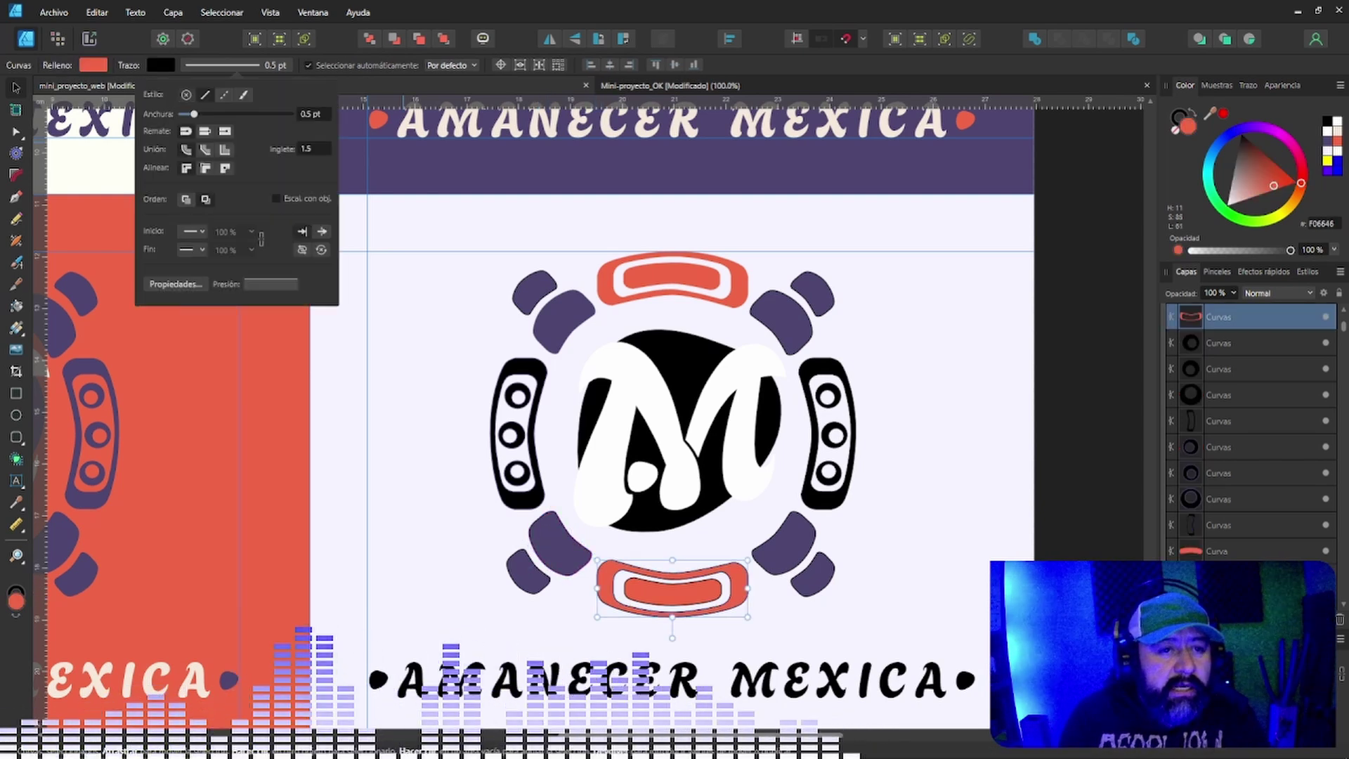
pyautogui.click(186, 94)
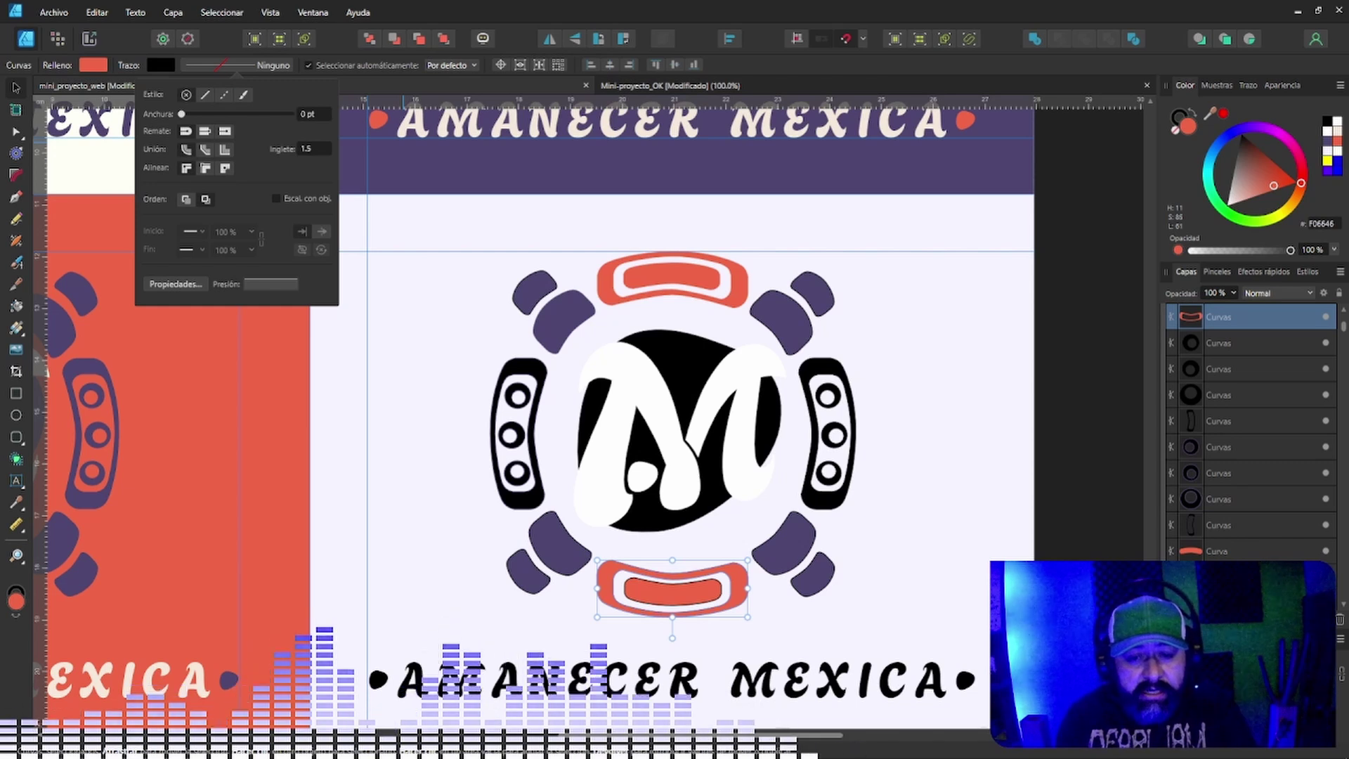
pyautogui.click(672, 591)
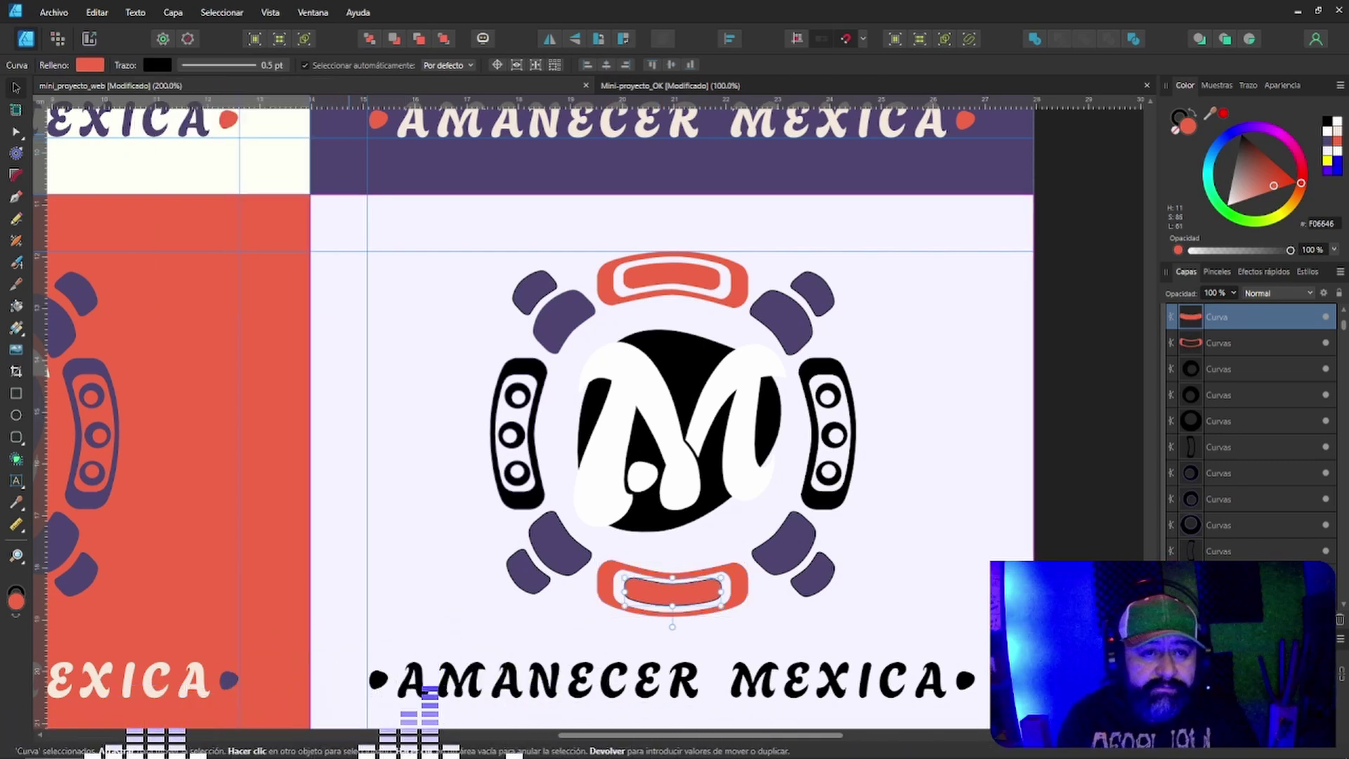
pyautogui.click(233, 65)
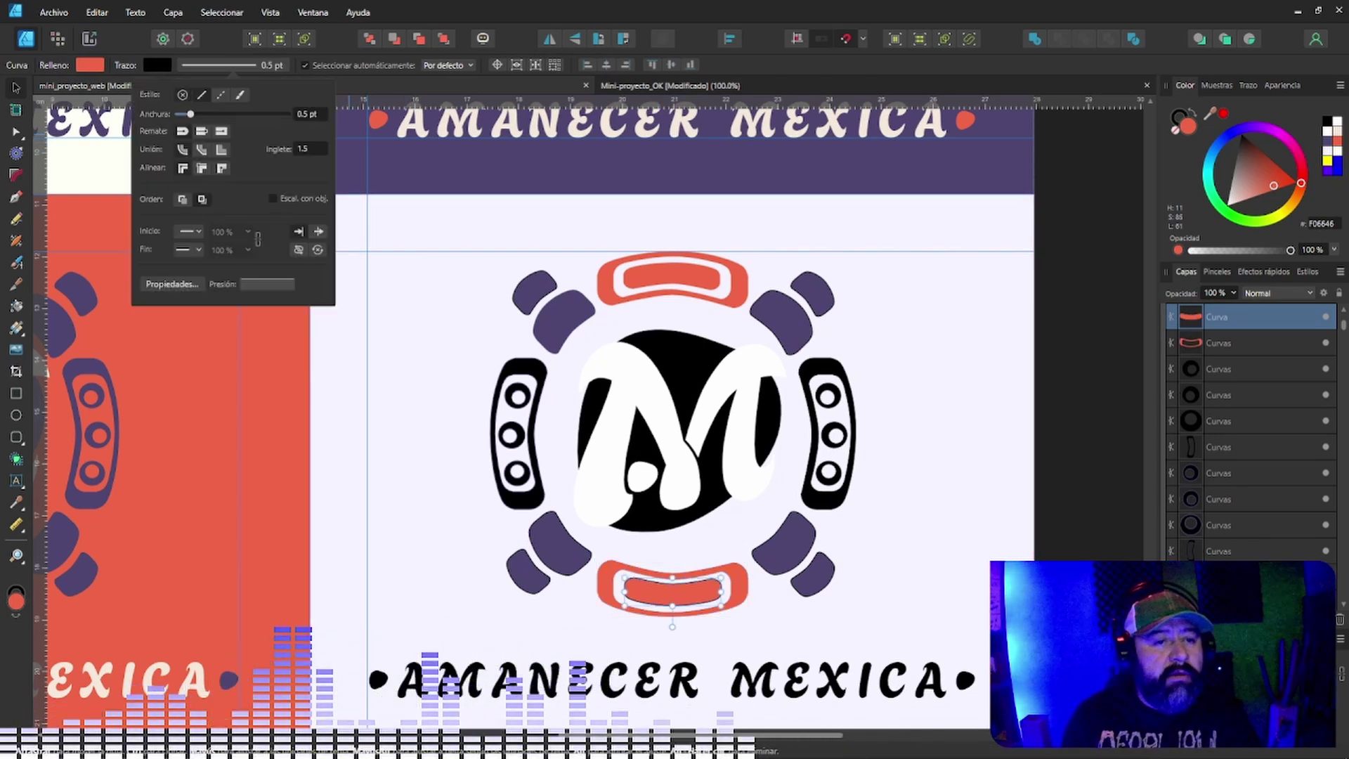
pyautogui.click(182, 94)
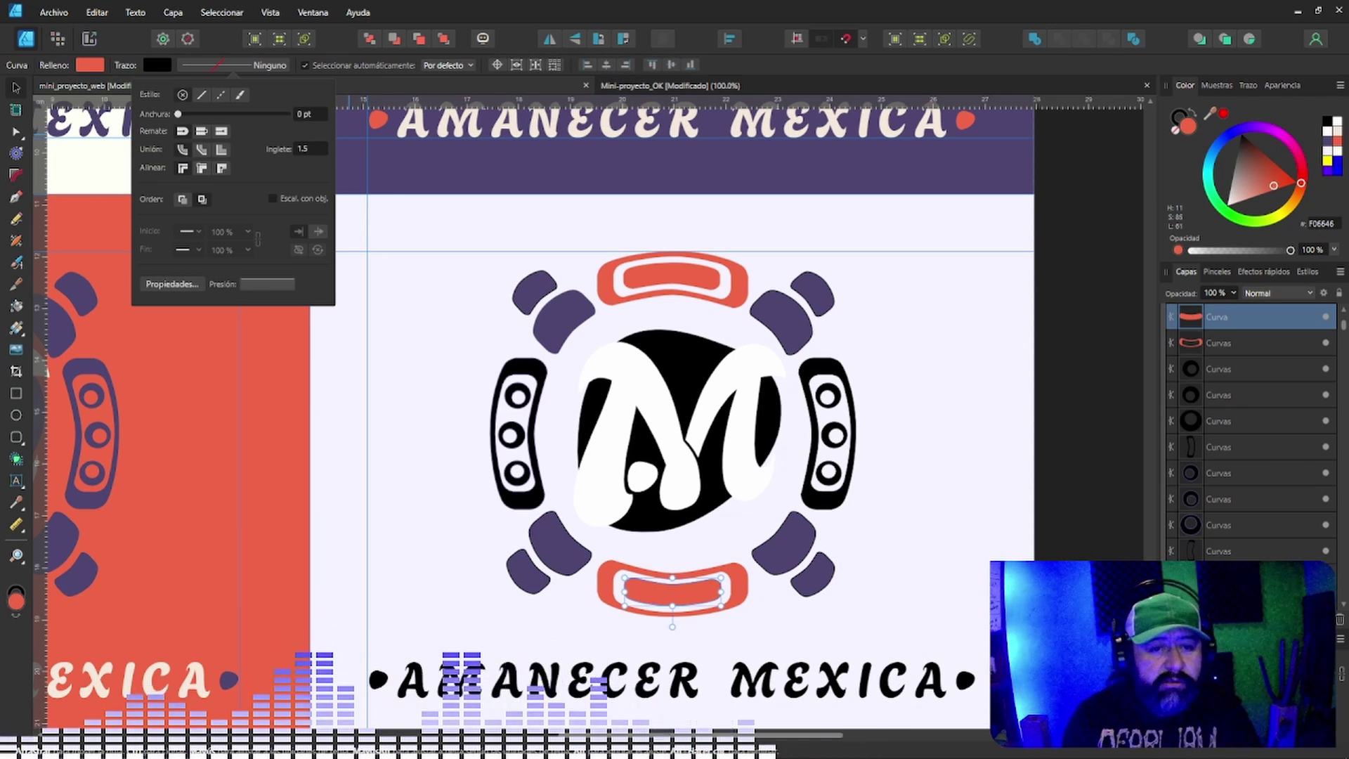
pyautogui.click(440, 574)
pyautogui.click(440, 575)
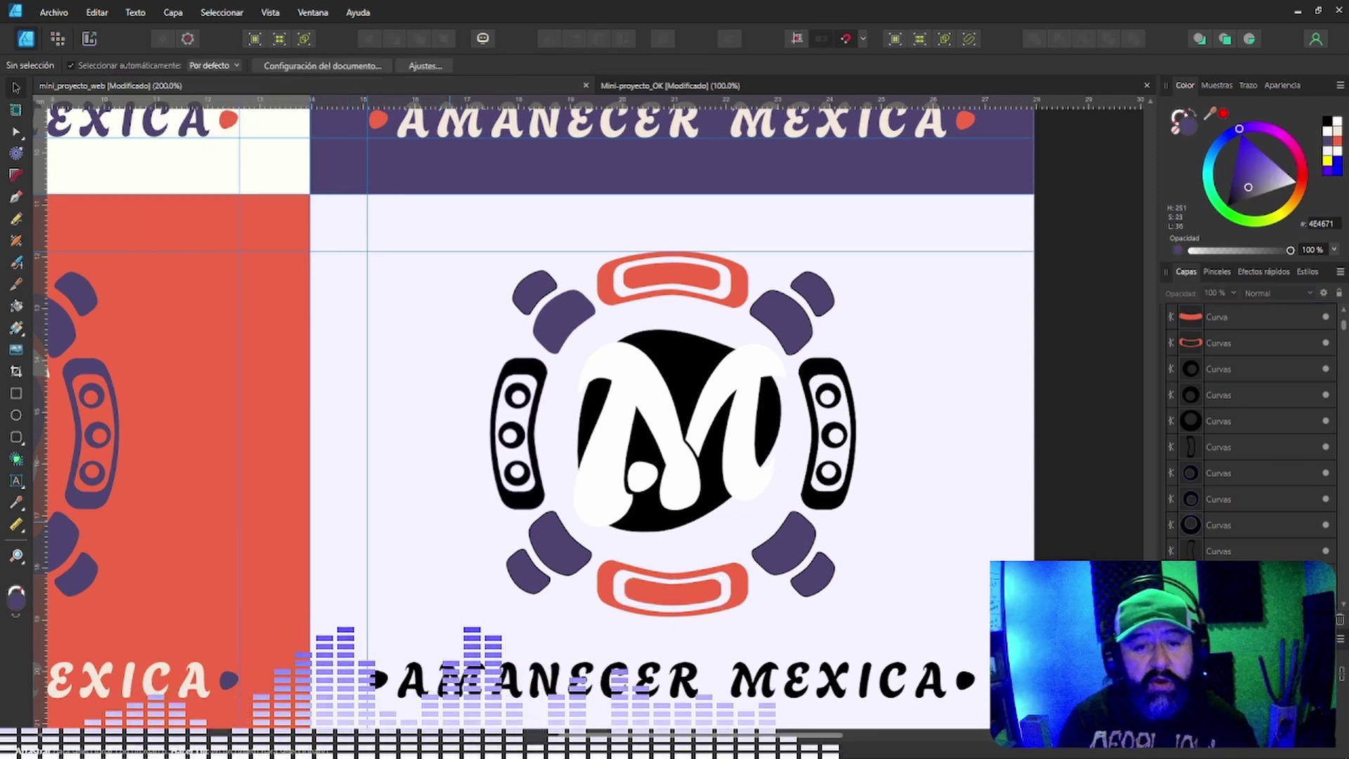
# Remove the black stroke from the outer and inner upper-right corner blocks of the light-background emblem.
pyautogui.click(536, 373)
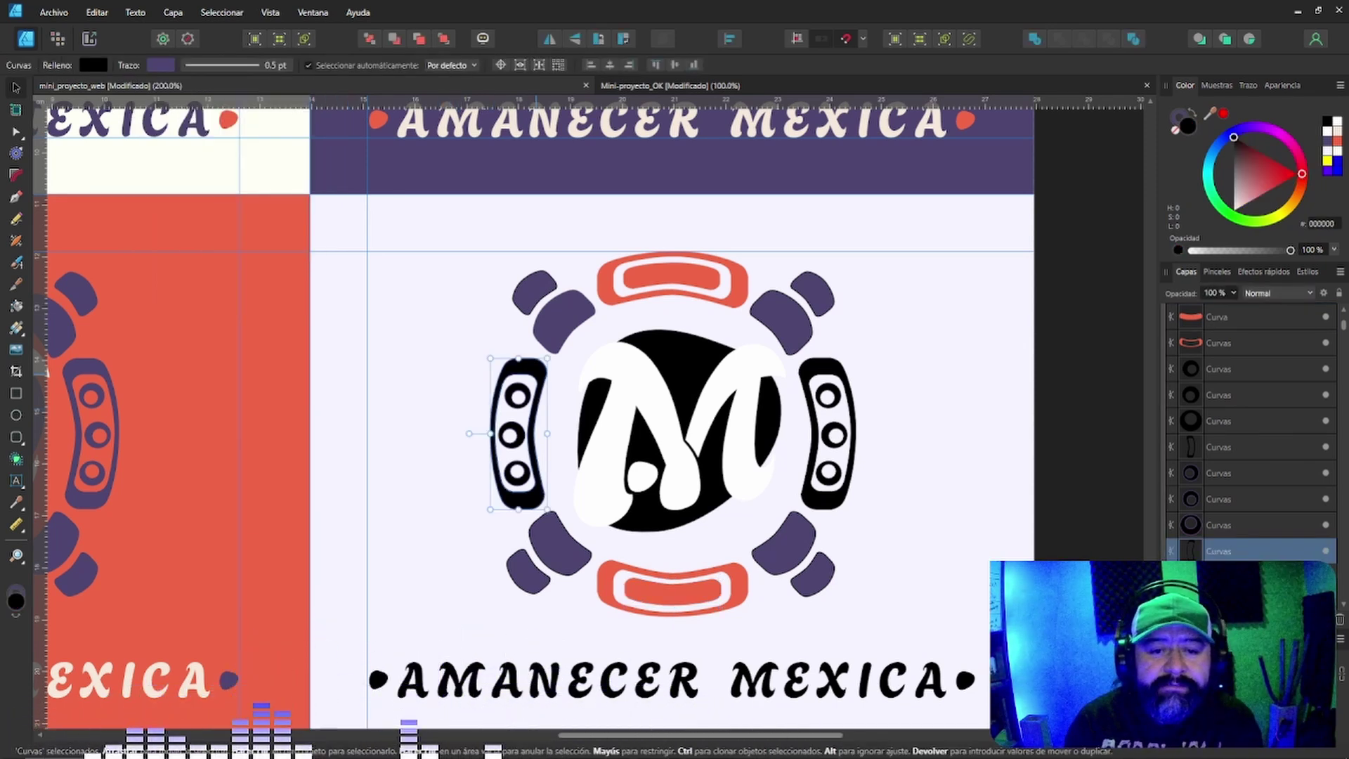
pyautogui.click(814, 291)
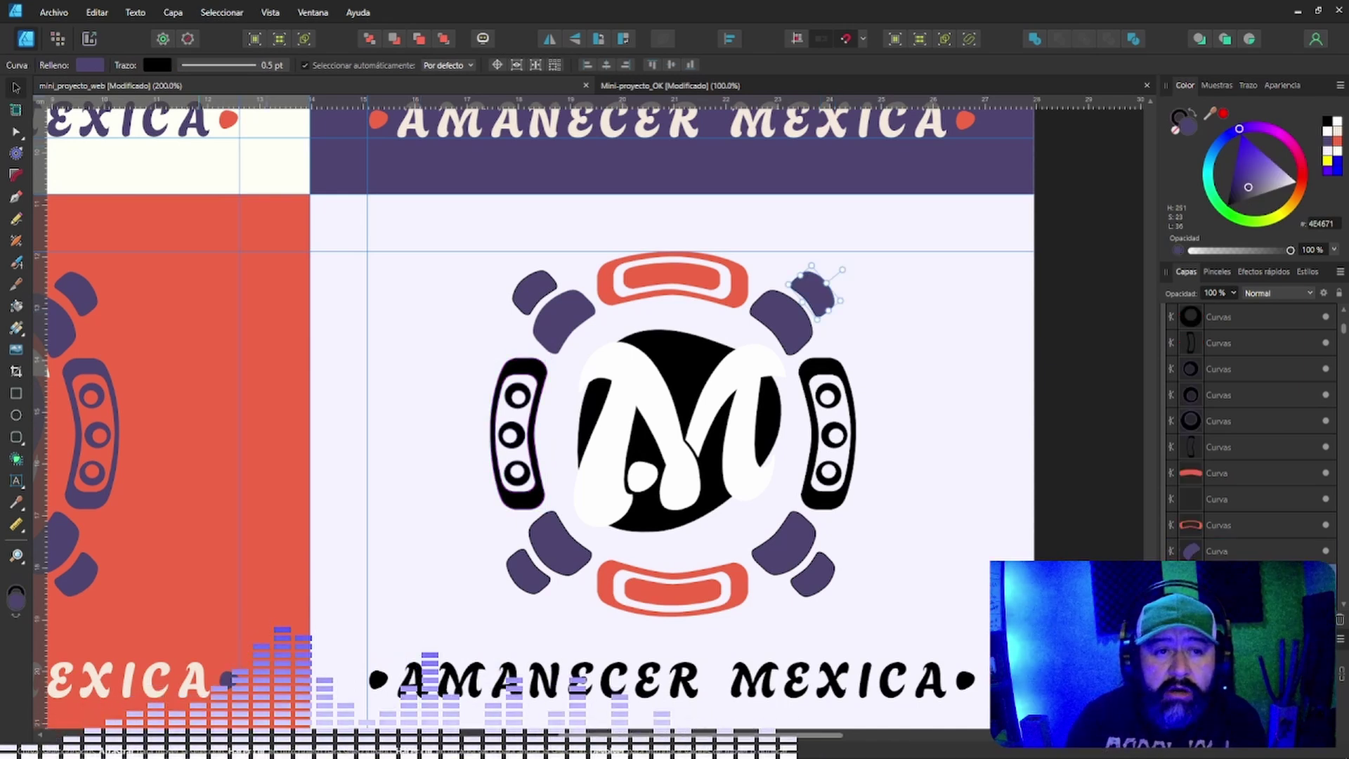
pyautogui.click(231, 65)
pyautogui.click(182, 94)
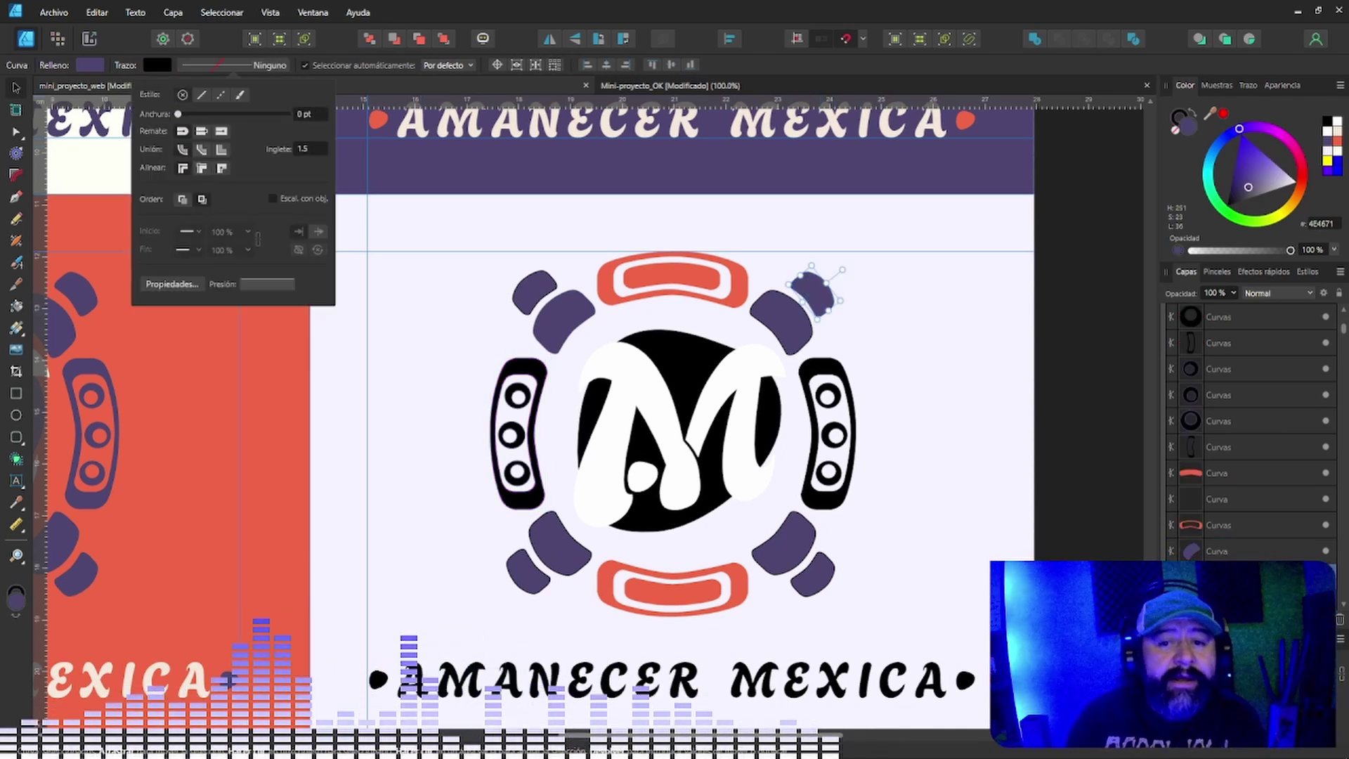
pyautogui.click(782, 321)
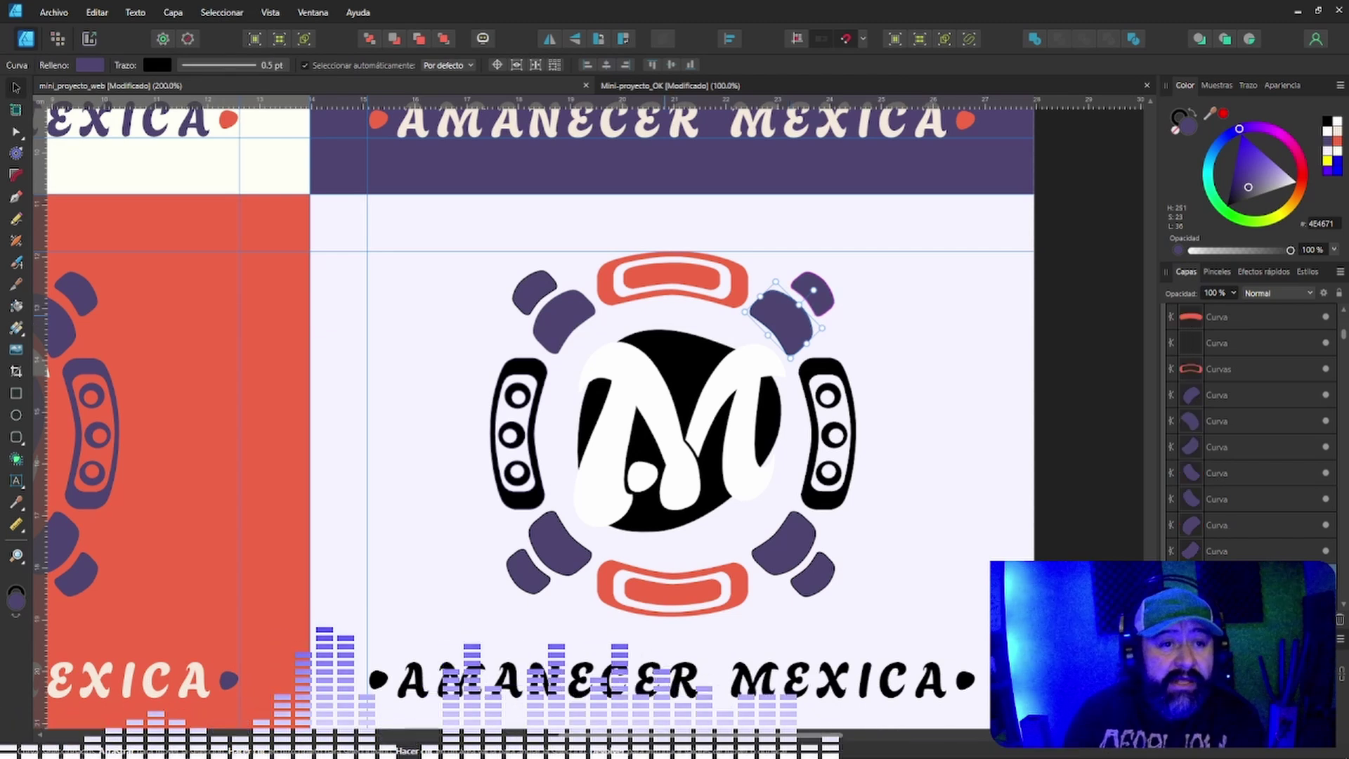
pyautogui.click(232, 65)
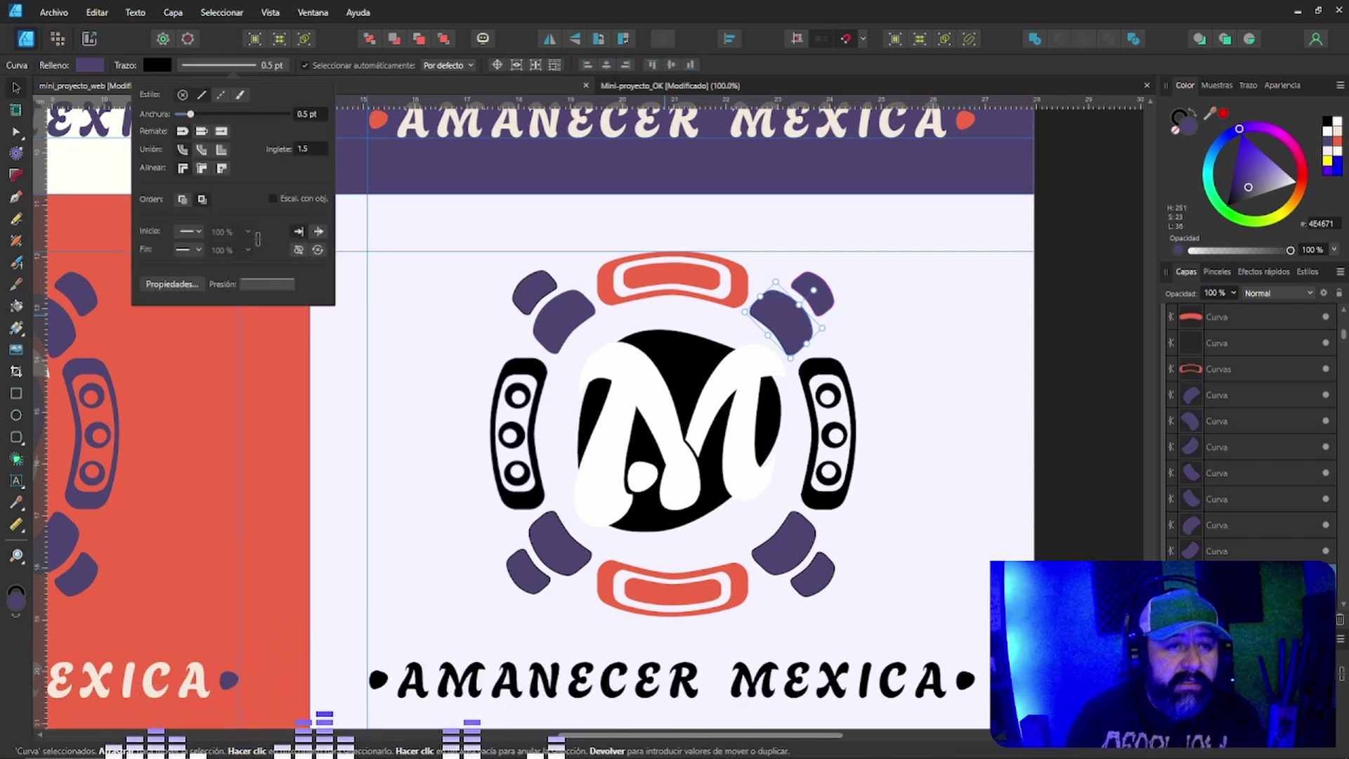
pyautogui.click(182, 94)
# Remove the black stroke from the outer upper-left corner block of the light-background emblem, then clear the selection.
pyautogui.click(532, 288)
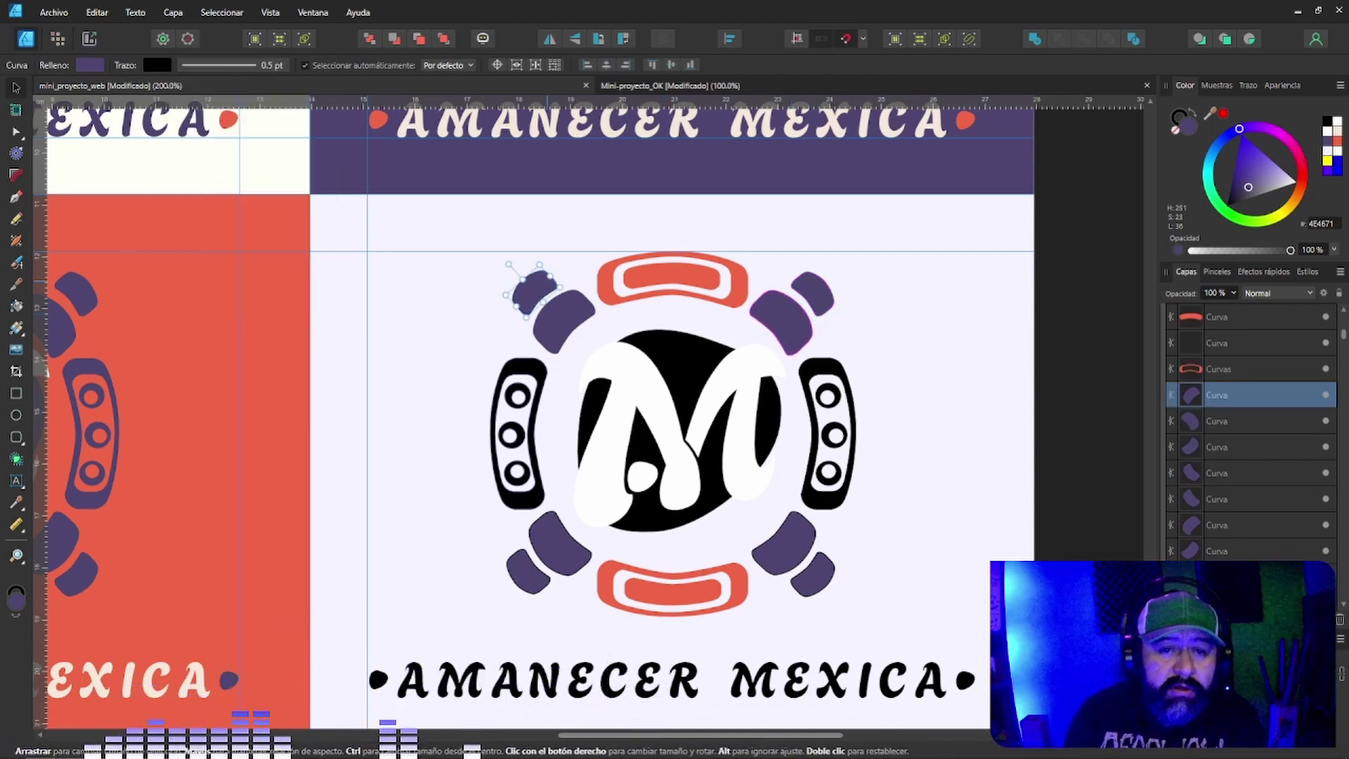
pyautogui.click(218, 64)
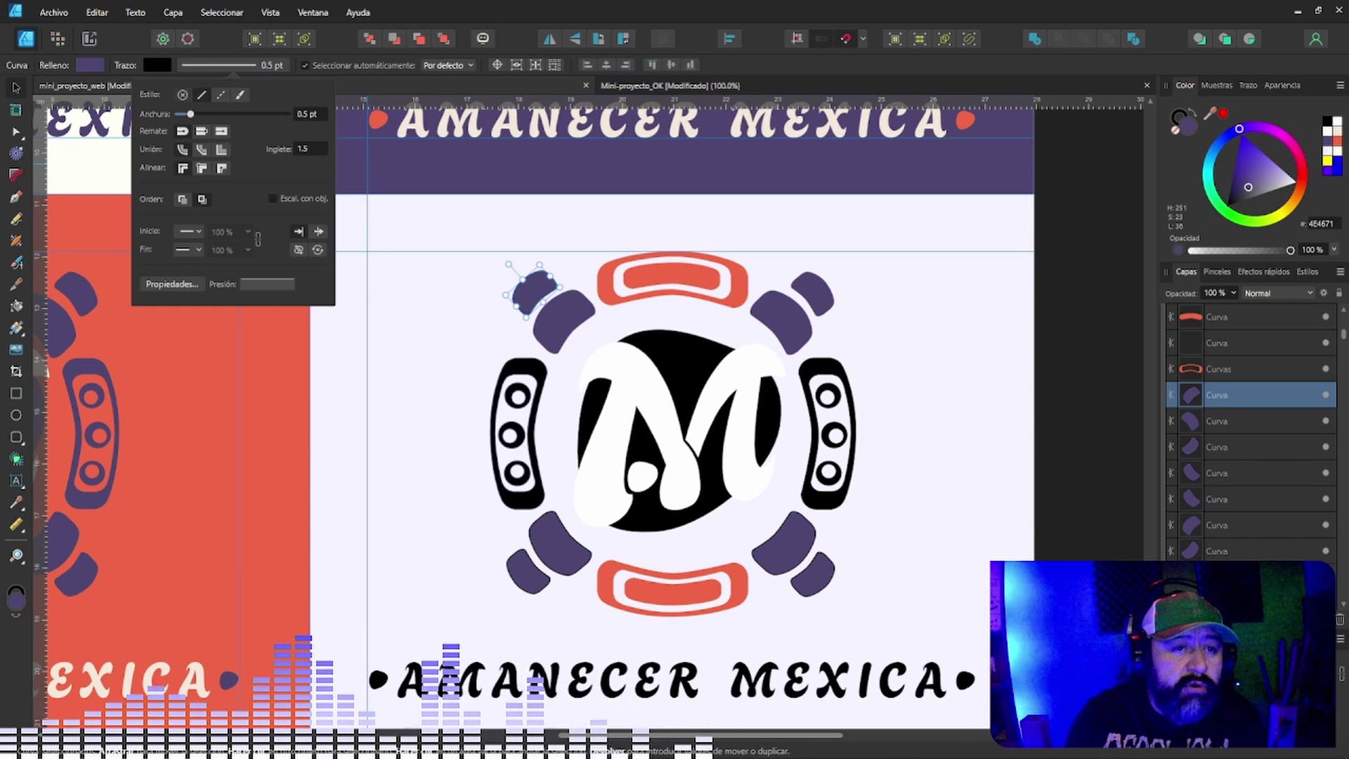
pyautogui.click(183, 94)
pyautogui.click(425, 383)
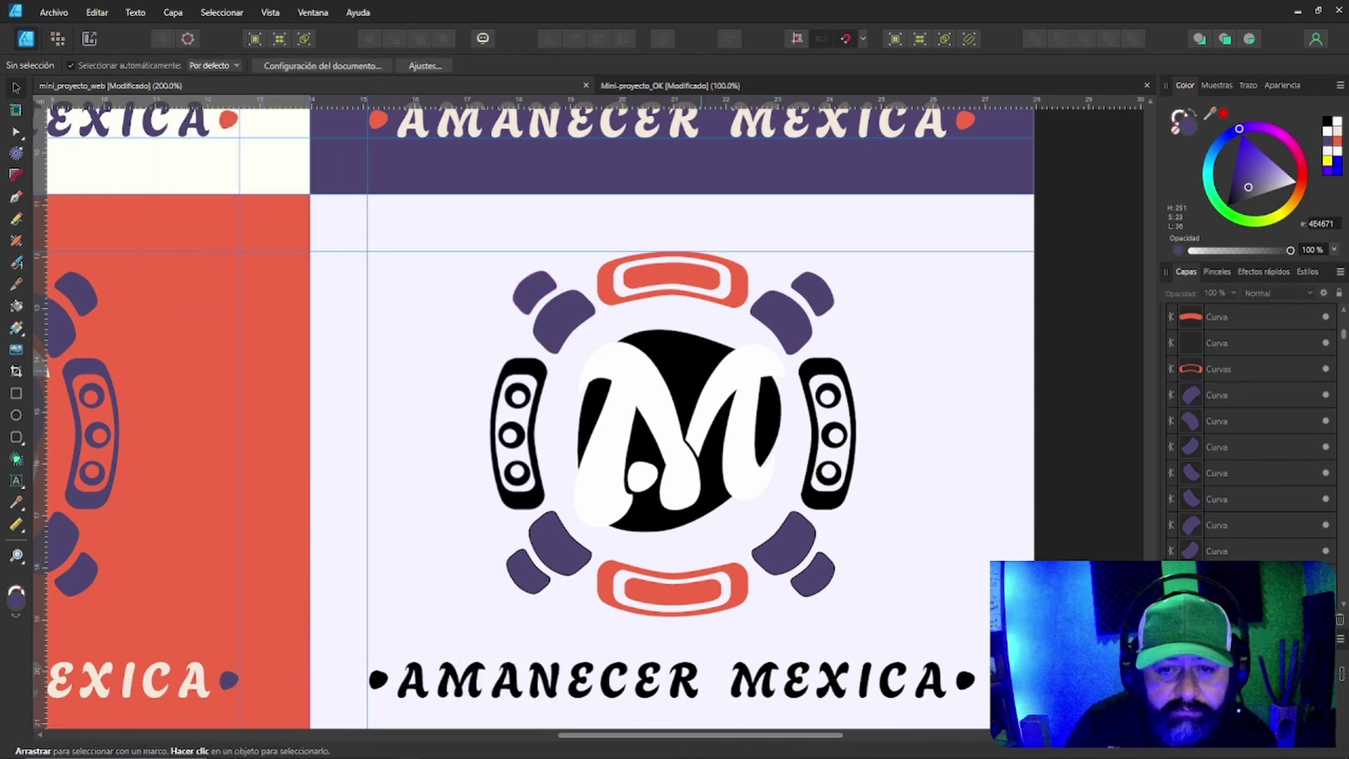
# Fill the round shape behind the M with coral F06646 and try a cream fill on the letter's left part.
pyautogui.click(700, 371)
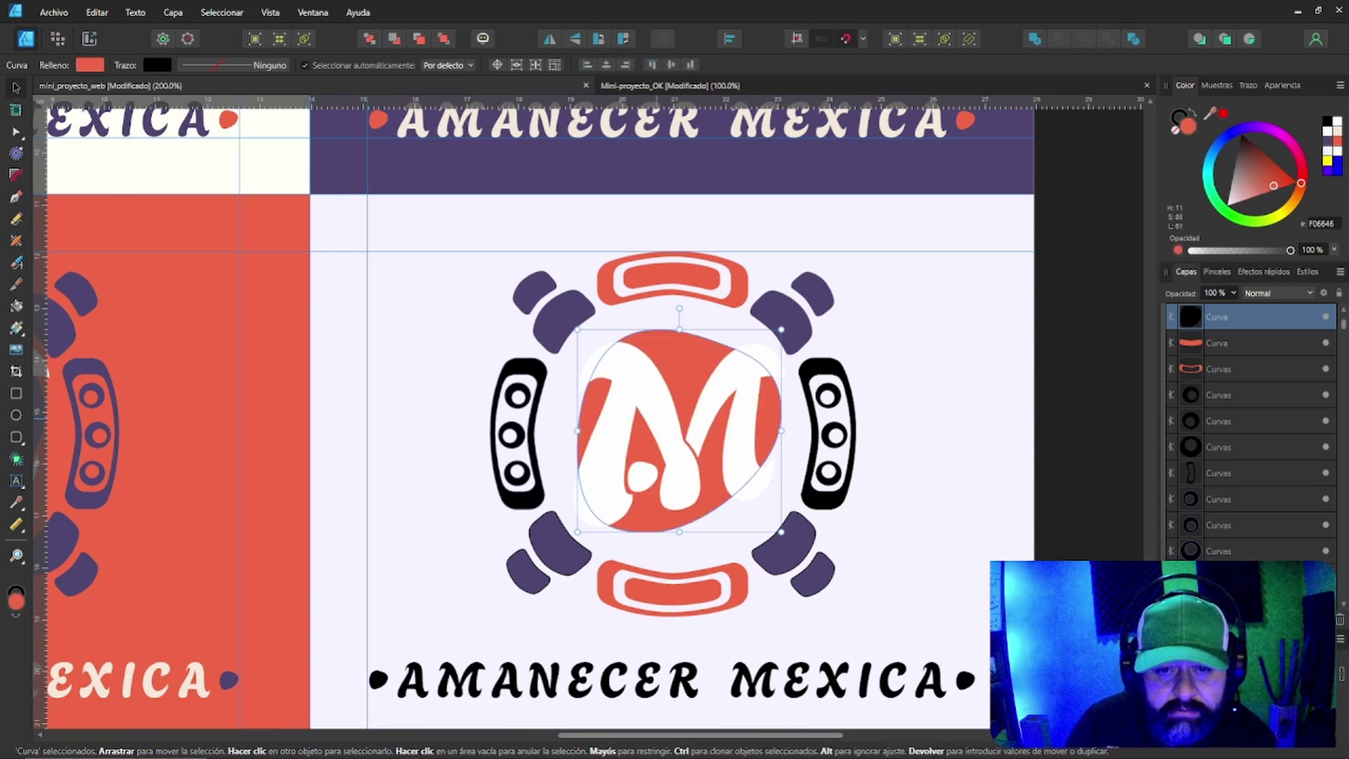
pyautogui.click(647, 395)
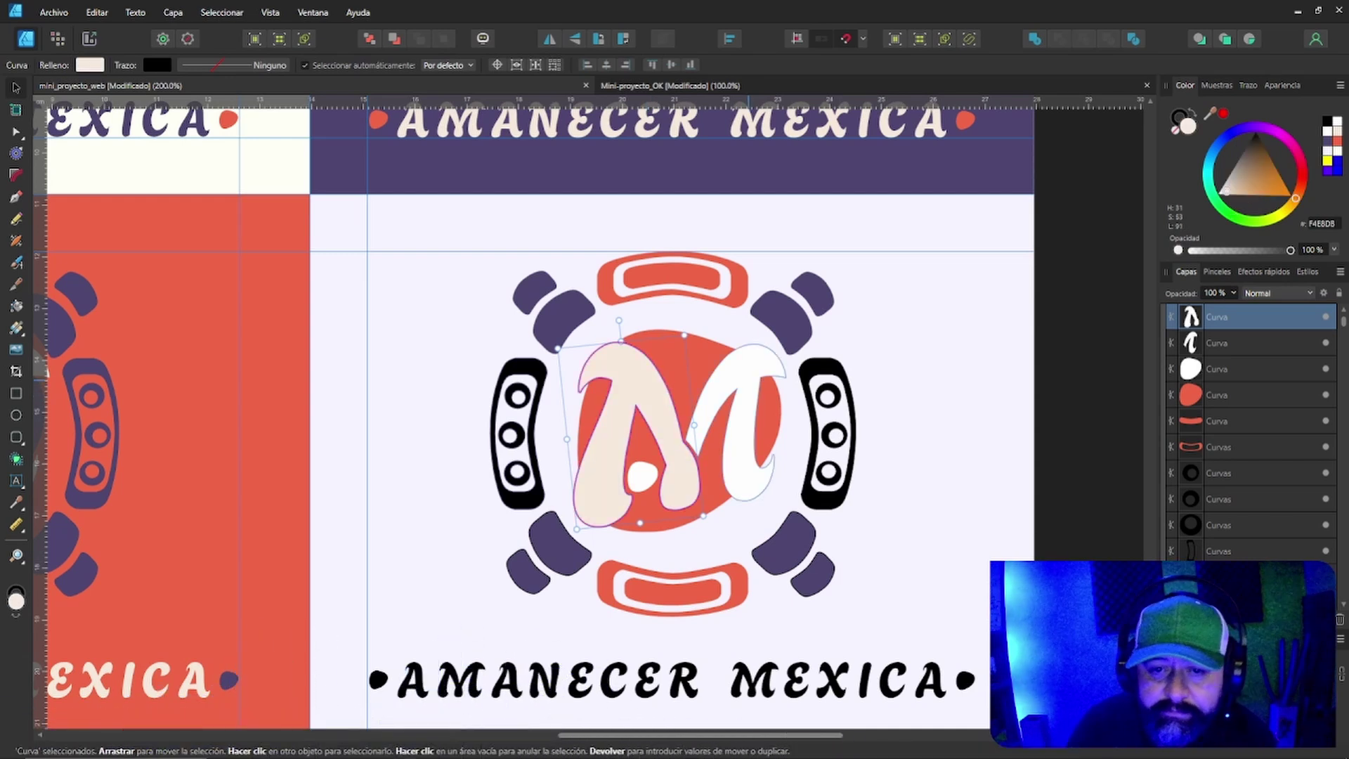
pyautogui.click(748, 380)
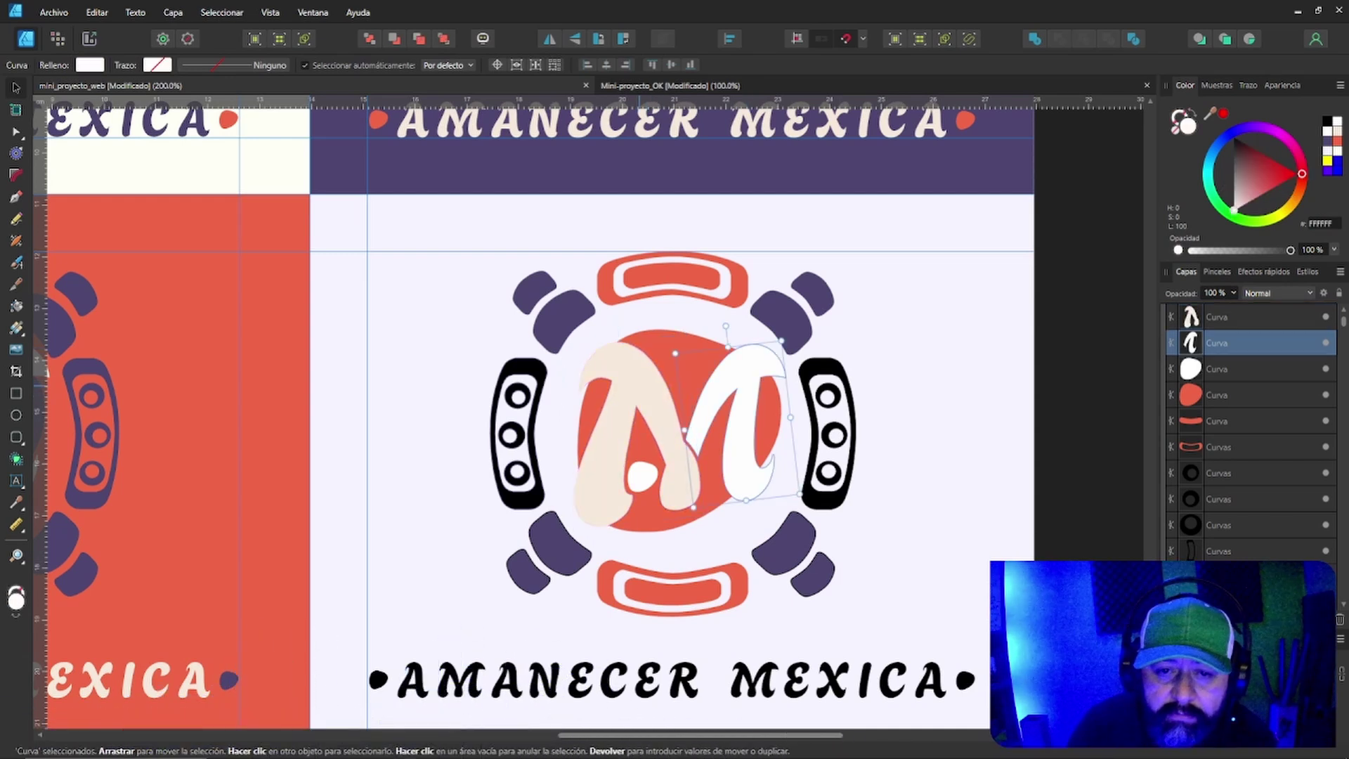
# Fill both parts of the light-background emblem's central letter M with purple 4E4671, then clear the selection.
pyautogui.click(639, 385)
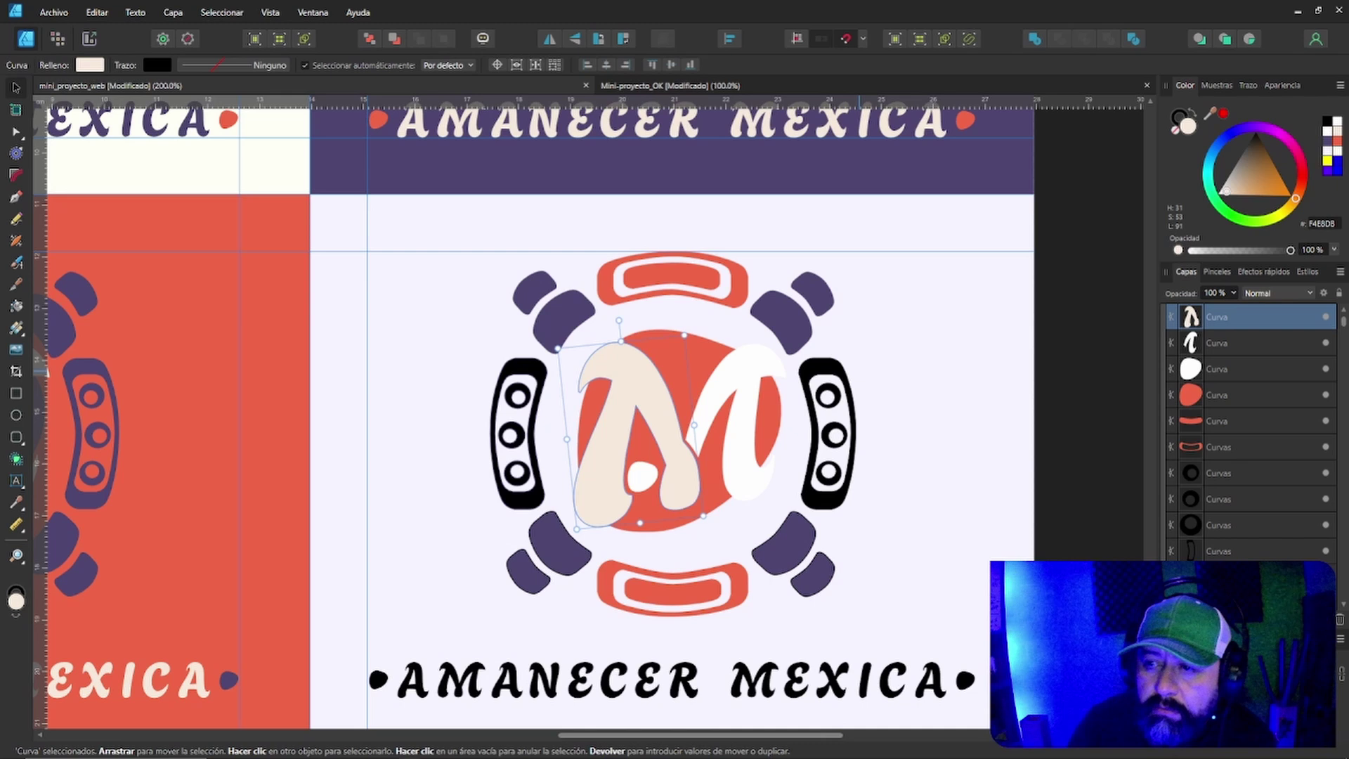
pyautogui.click(1326, 141)
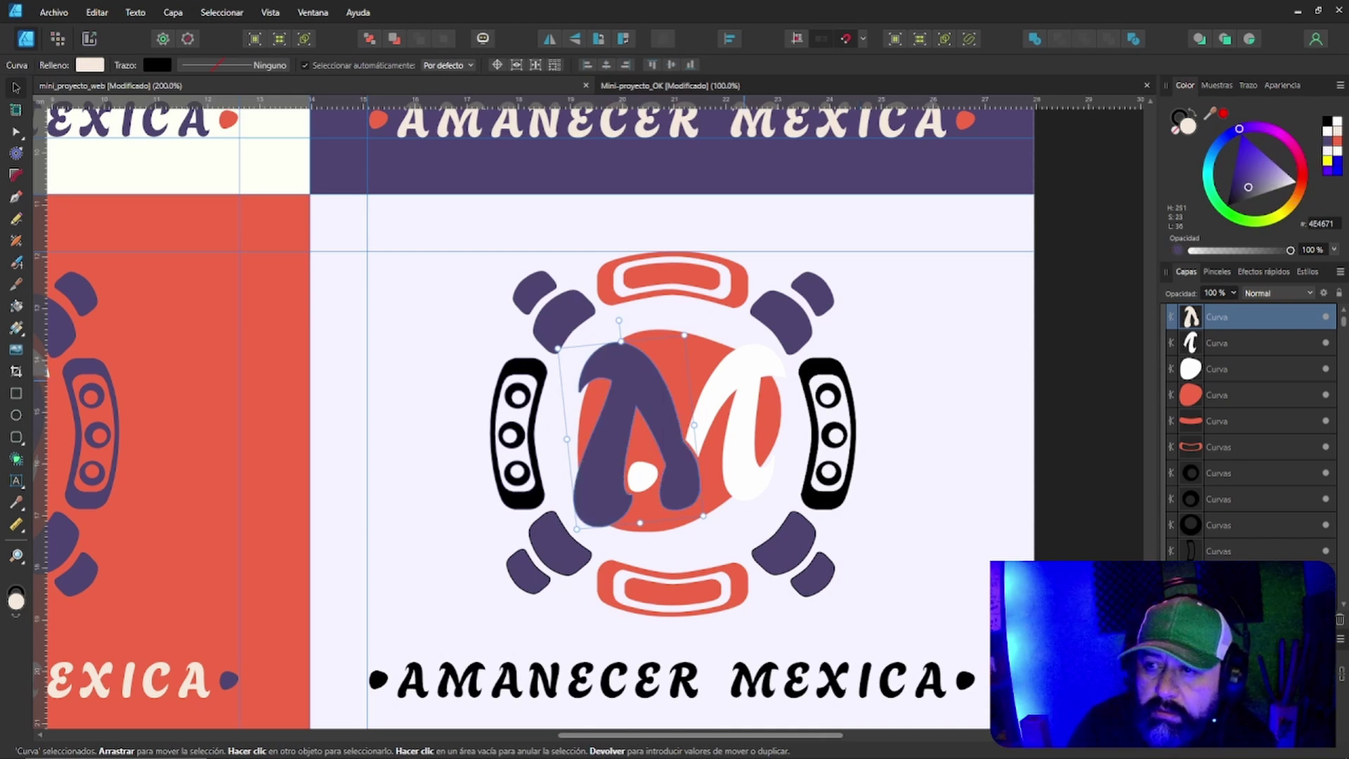
pyautogui.click(744, 381)
pyautogui.click(1327, 141)
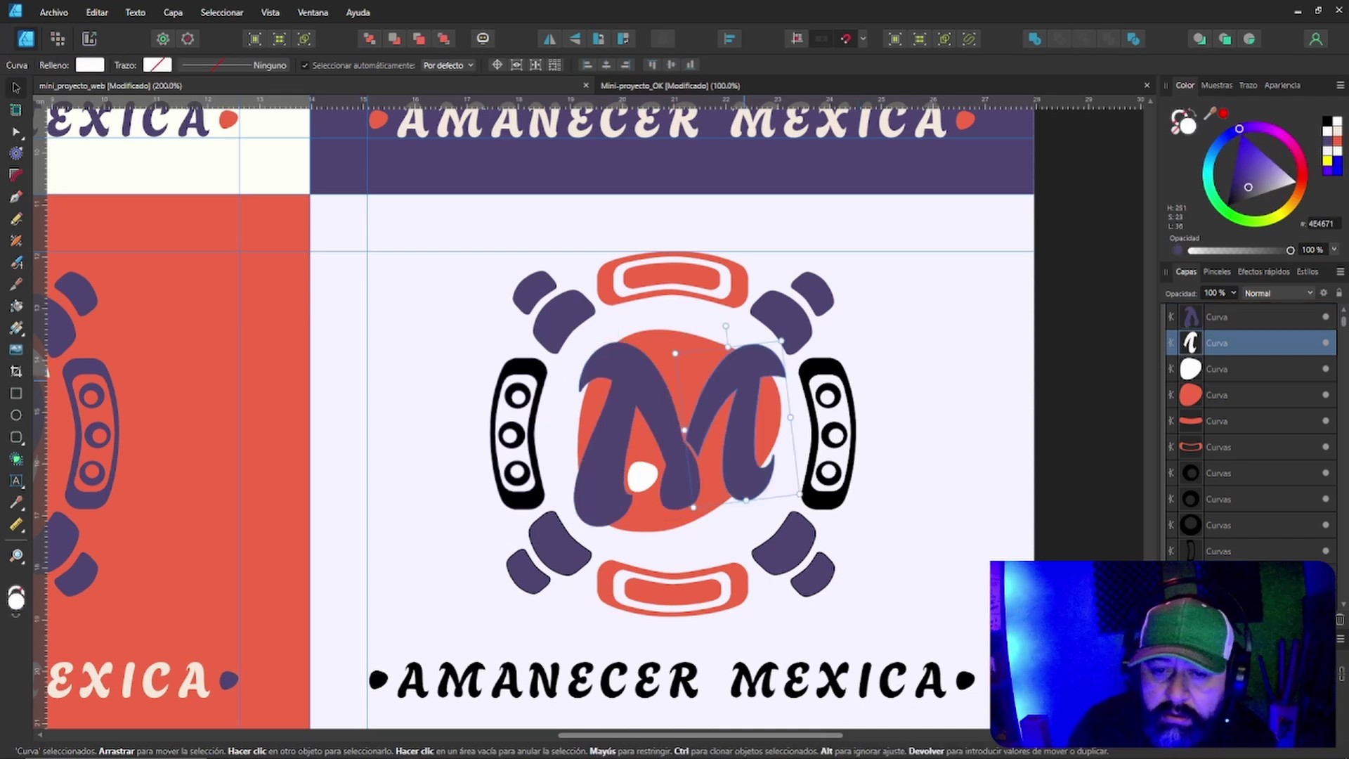
pyautogui.click(640, 476)
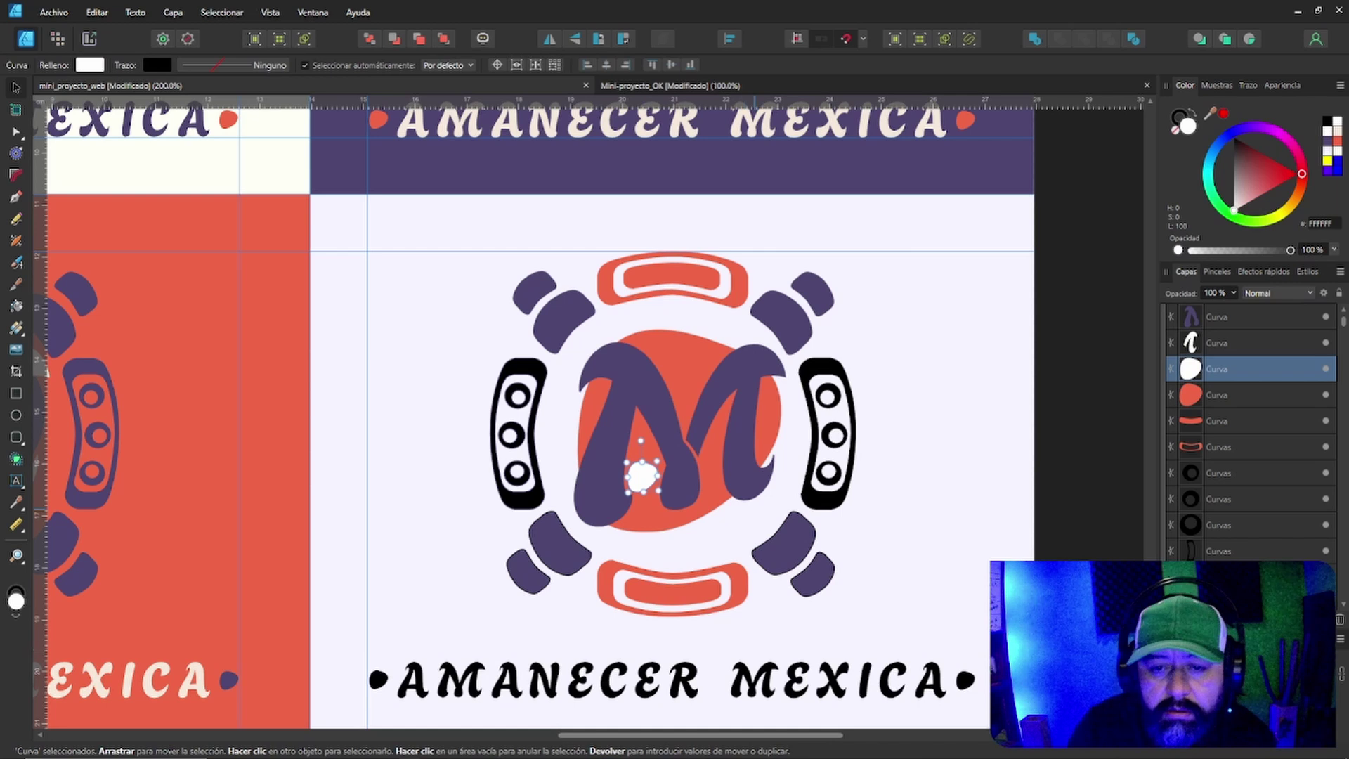
pyautogui.click(938, 365)
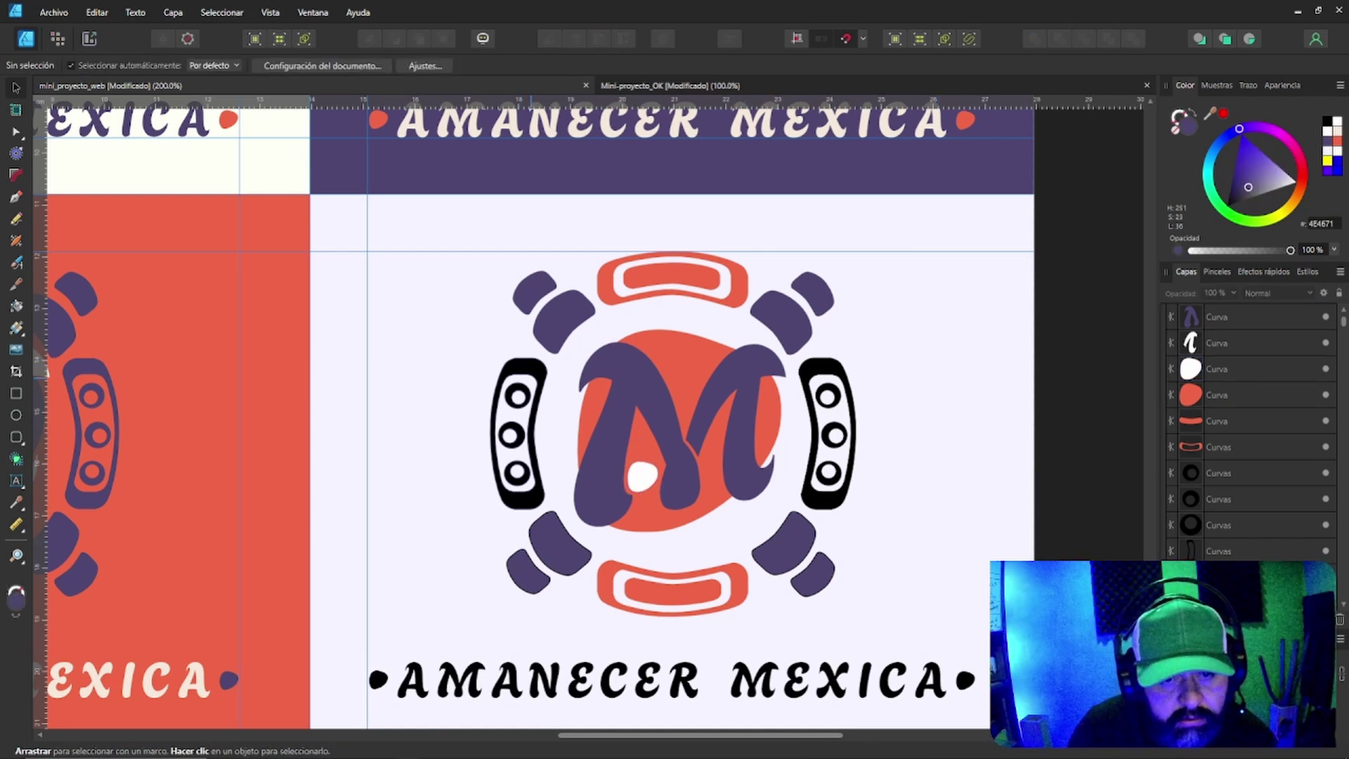
# Fill the outer frames of the light-background emblem's left and right side ornaments with coral F06646.
pyautogui.click(536, 369)
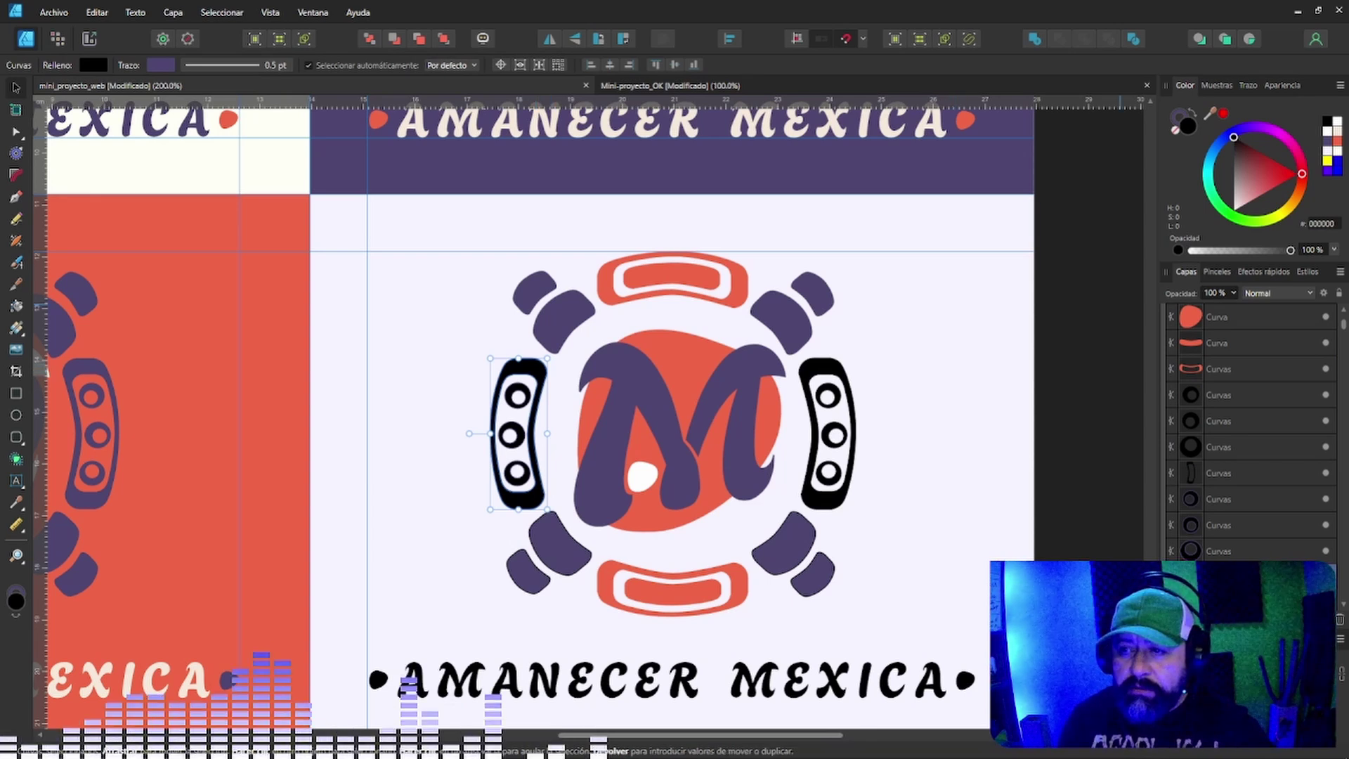
pyautogui.click(1336, 140)
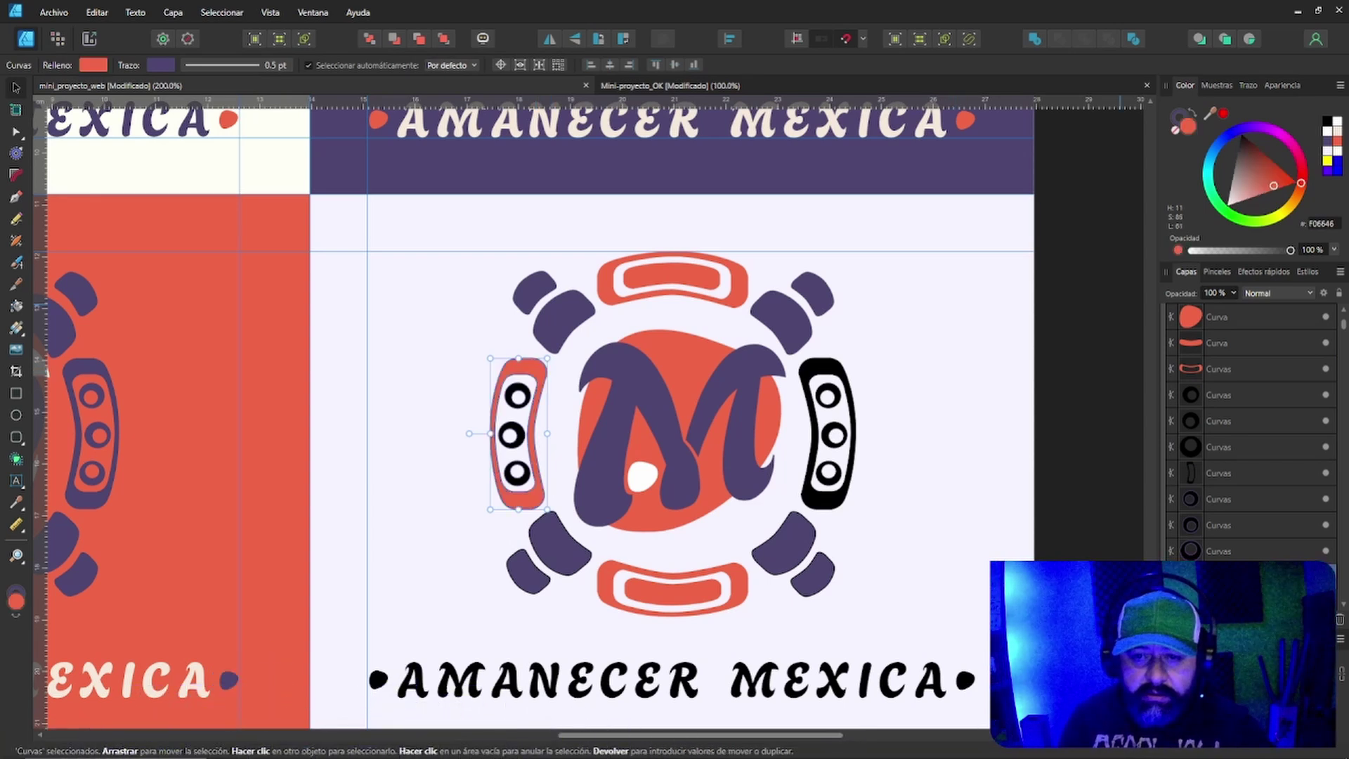
pyautogui.click(810, 370)
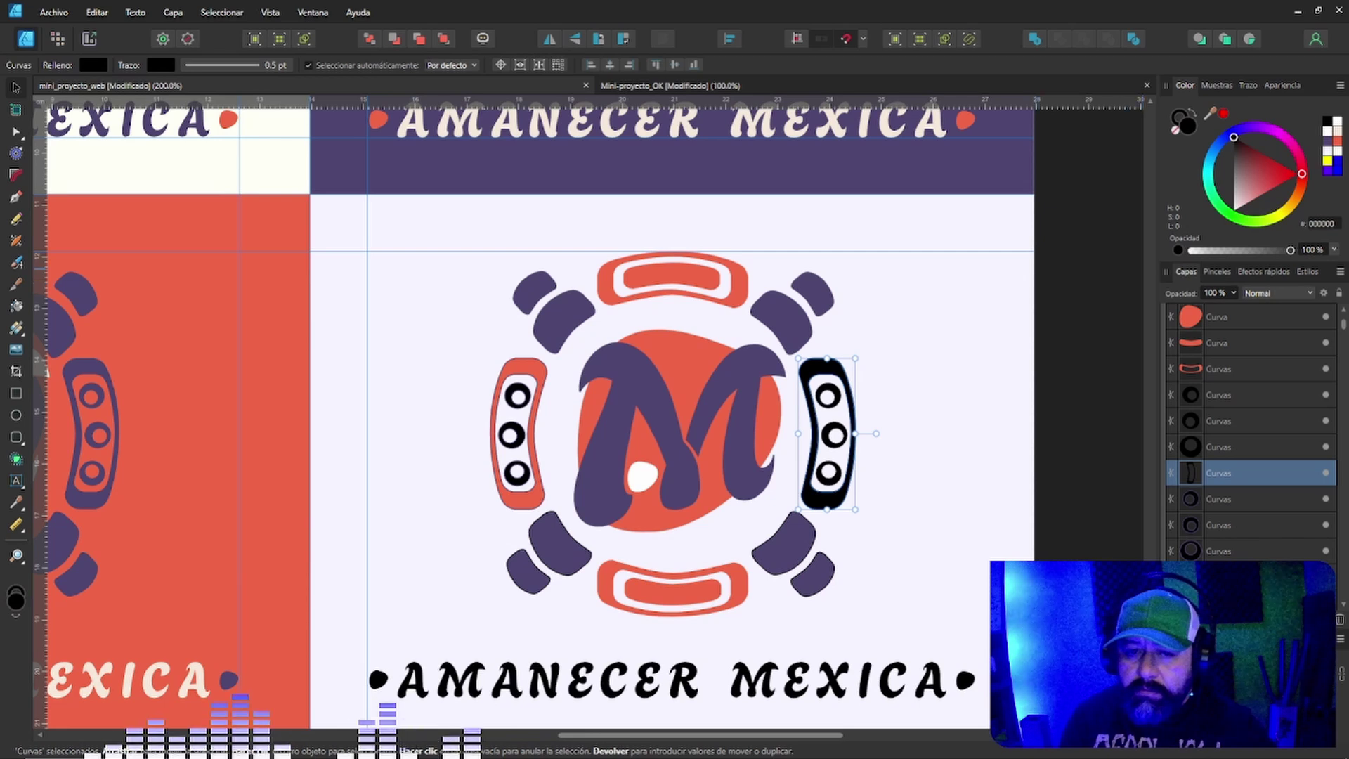
pyautogui.click(532, 371)
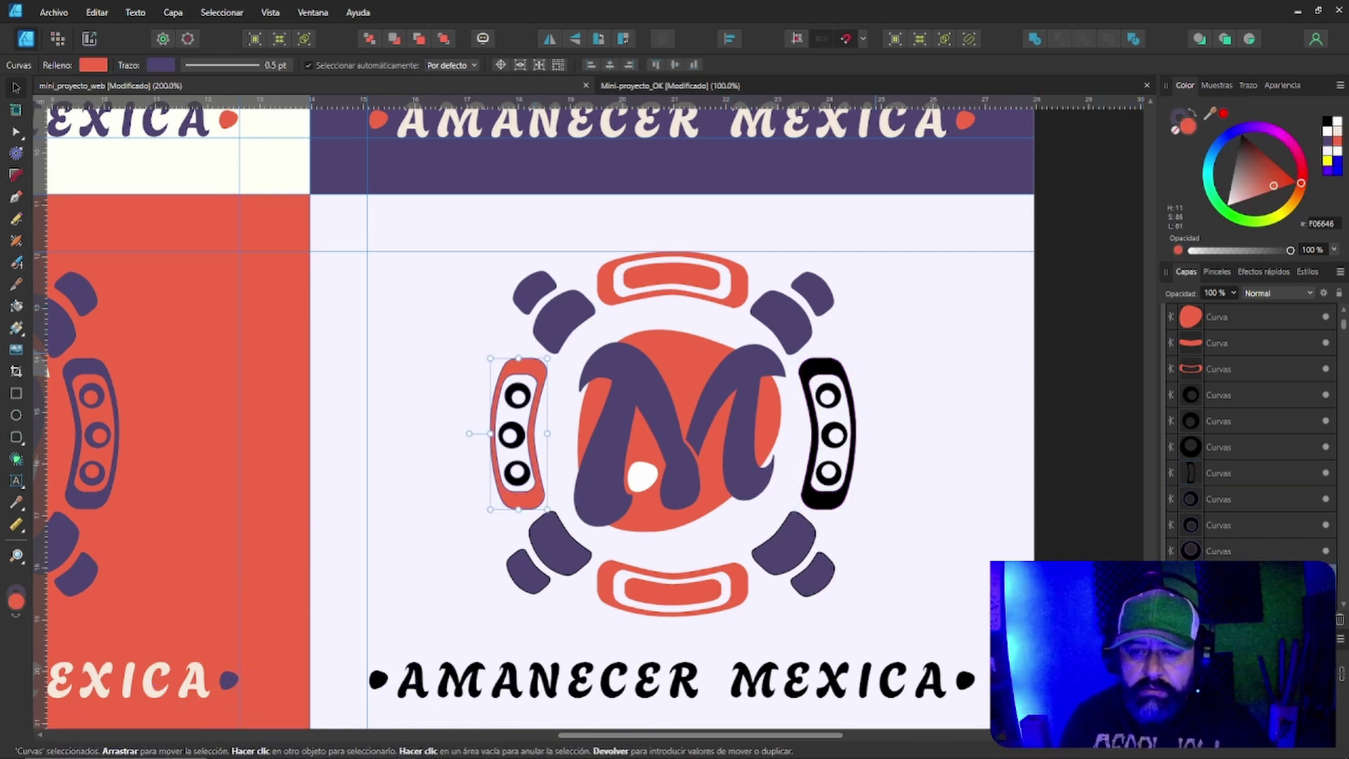
pyautogui.click(827, 364)
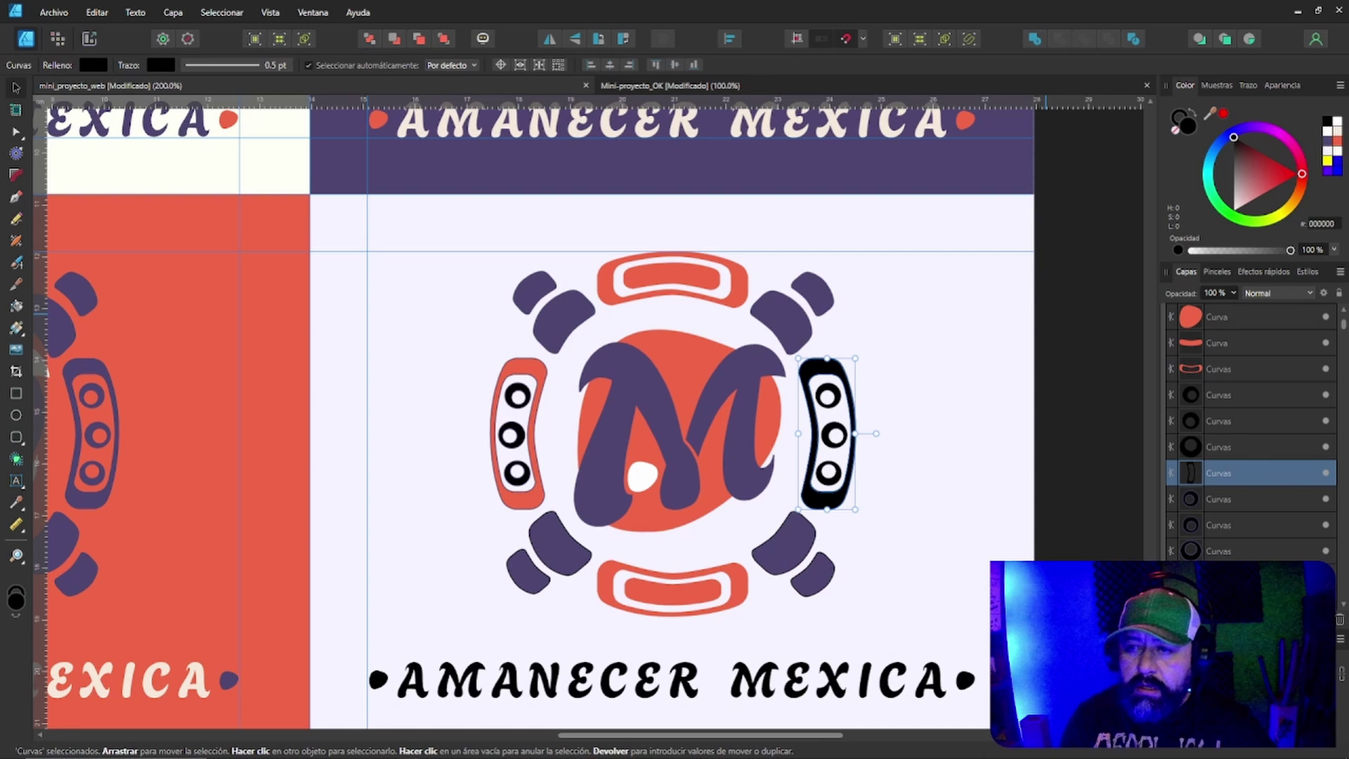
pyautogui.click(1336, 141)
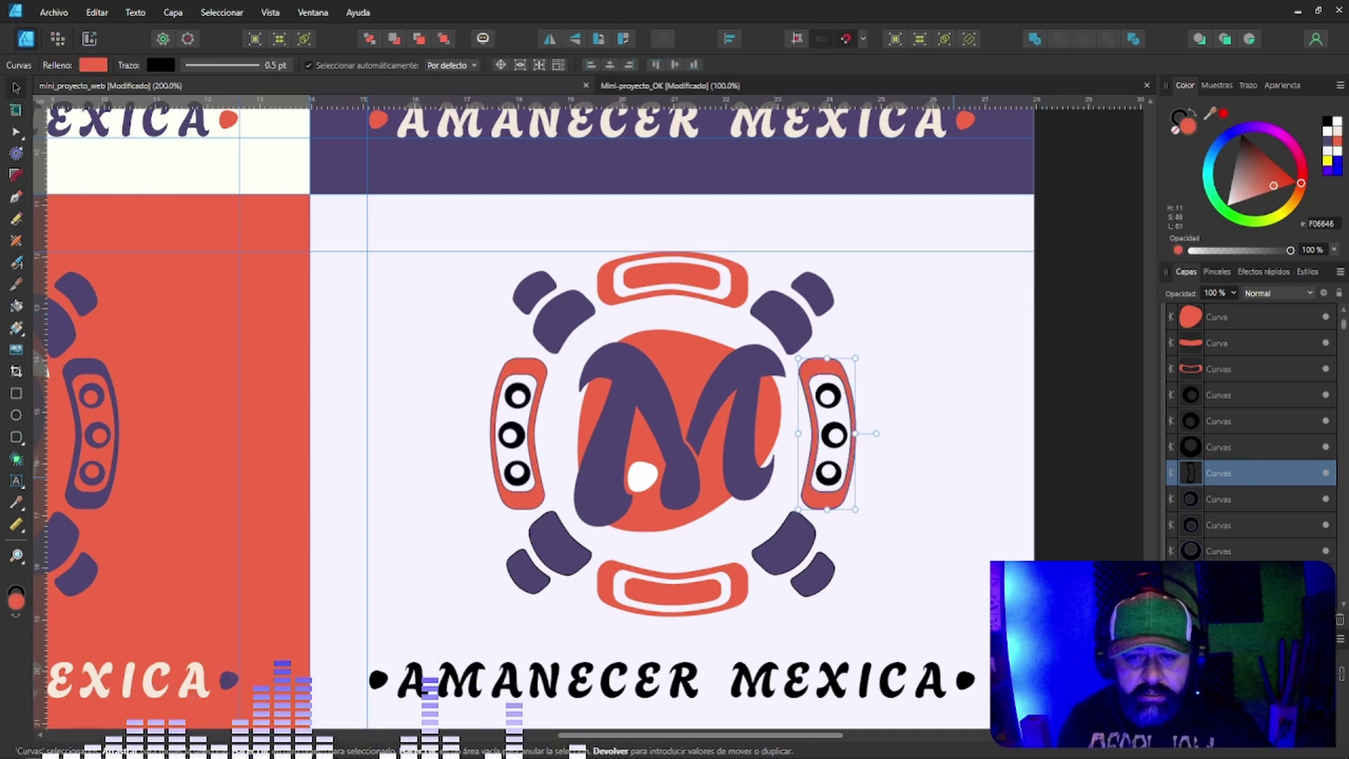
# Fill the three rings inside each of the left and right side ornaments with coral F06646, then clear the selection.
pyautogui.moveTo(445, 352); pyautogui.dragTo(578, 504)
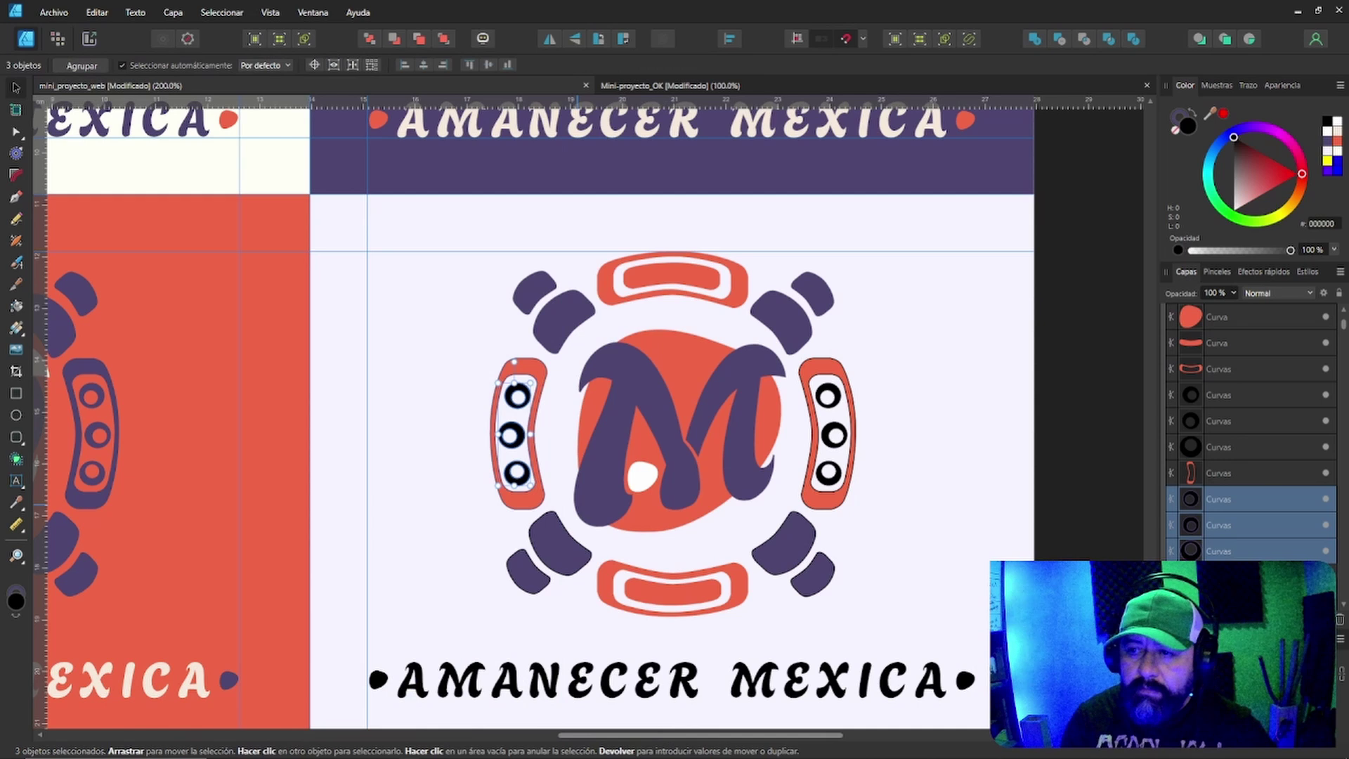
pyautogui.hotkey('ctrl', 'shift', 'v')
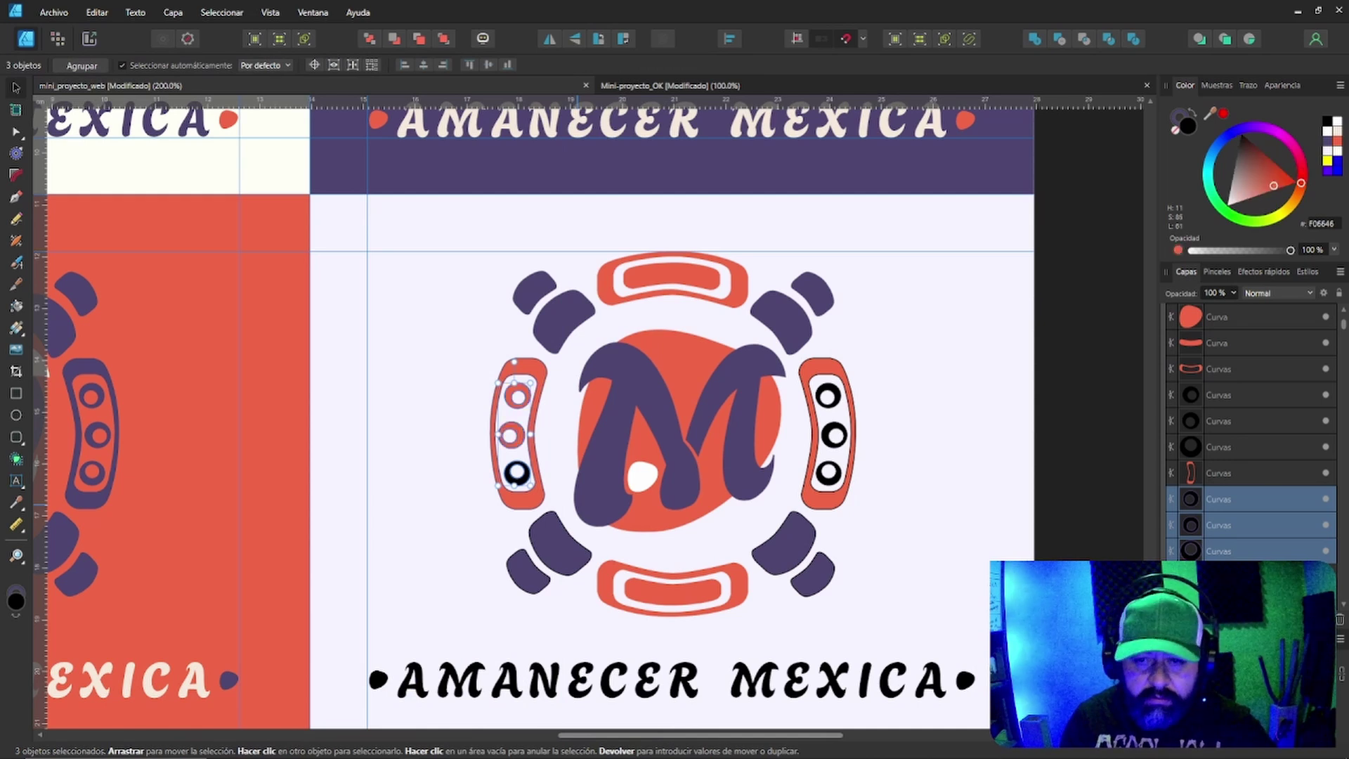
pyautogui.moveTo(914, 356); pyautogui.dragTo(805, 500)
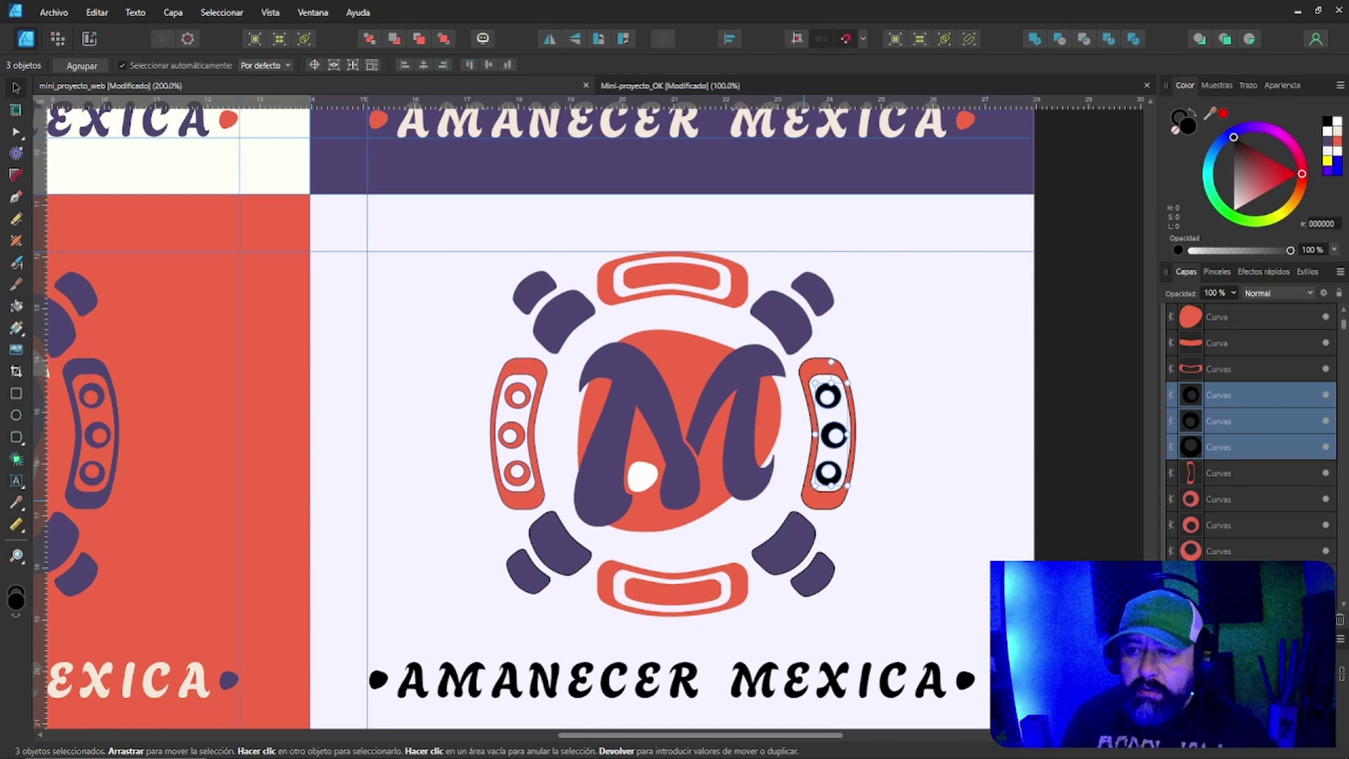
pyautogui.hotkey('ctrl', 'shift', 'v')
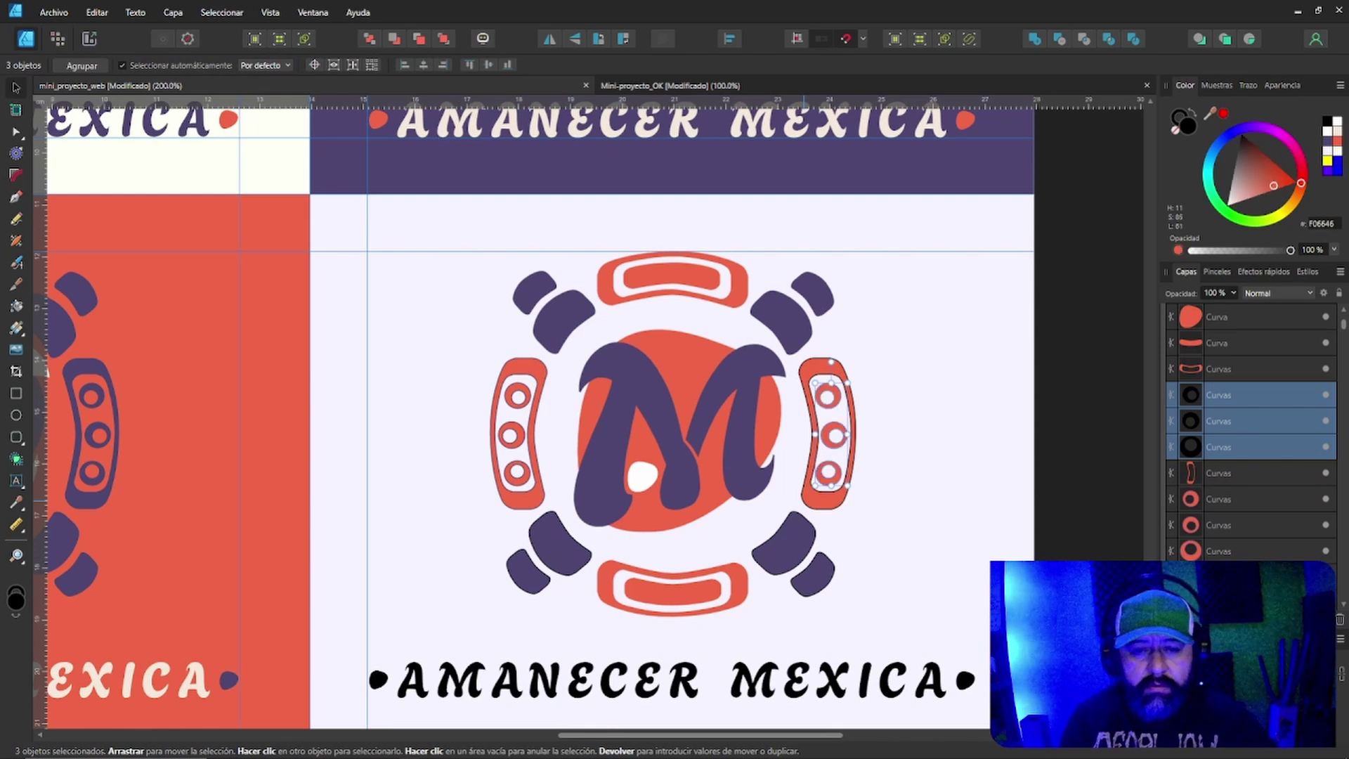
pyautogui.press('Escape')
# Remove the black stroke from the inner and outer lower-left corner blocks of the light-background emblem.
pyautogui.click(568, 546)
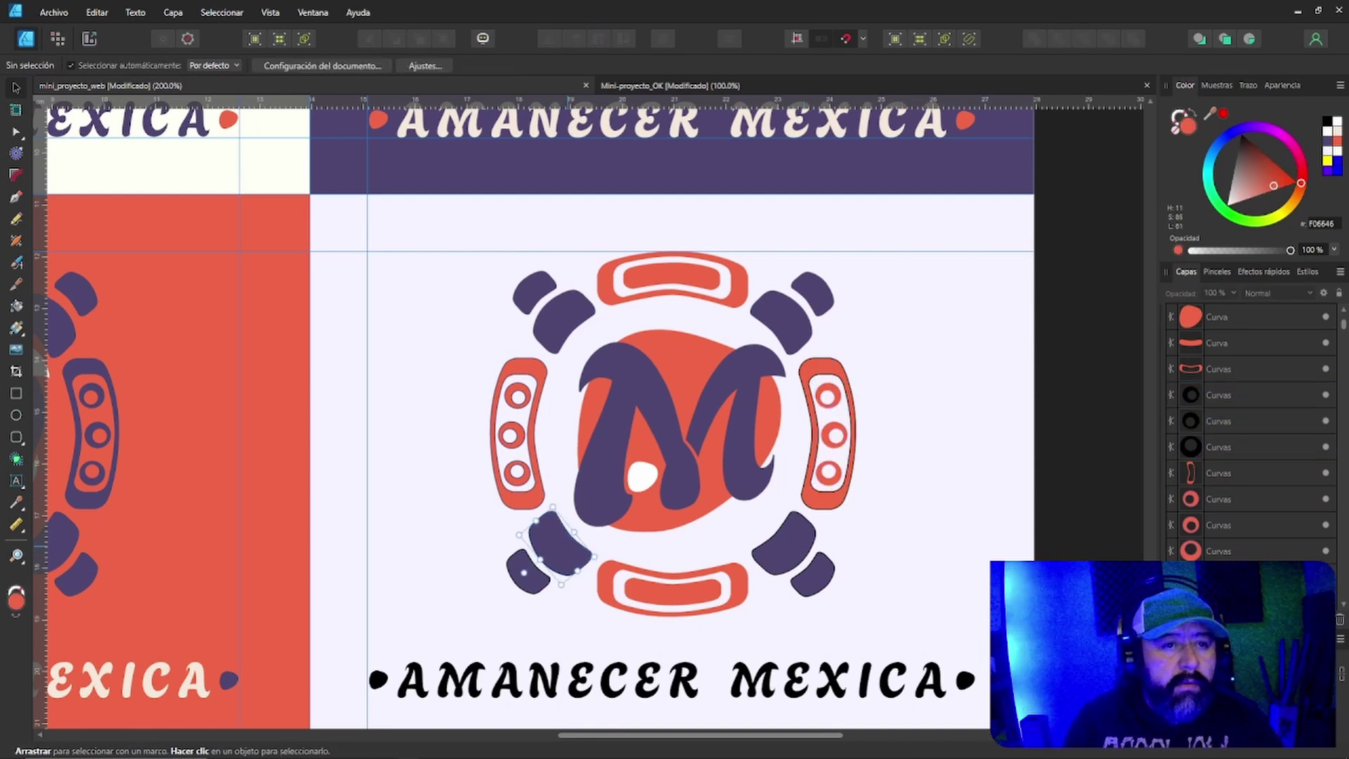
pyautogui.click(559, 544)
pyautogui.click(232, 64)
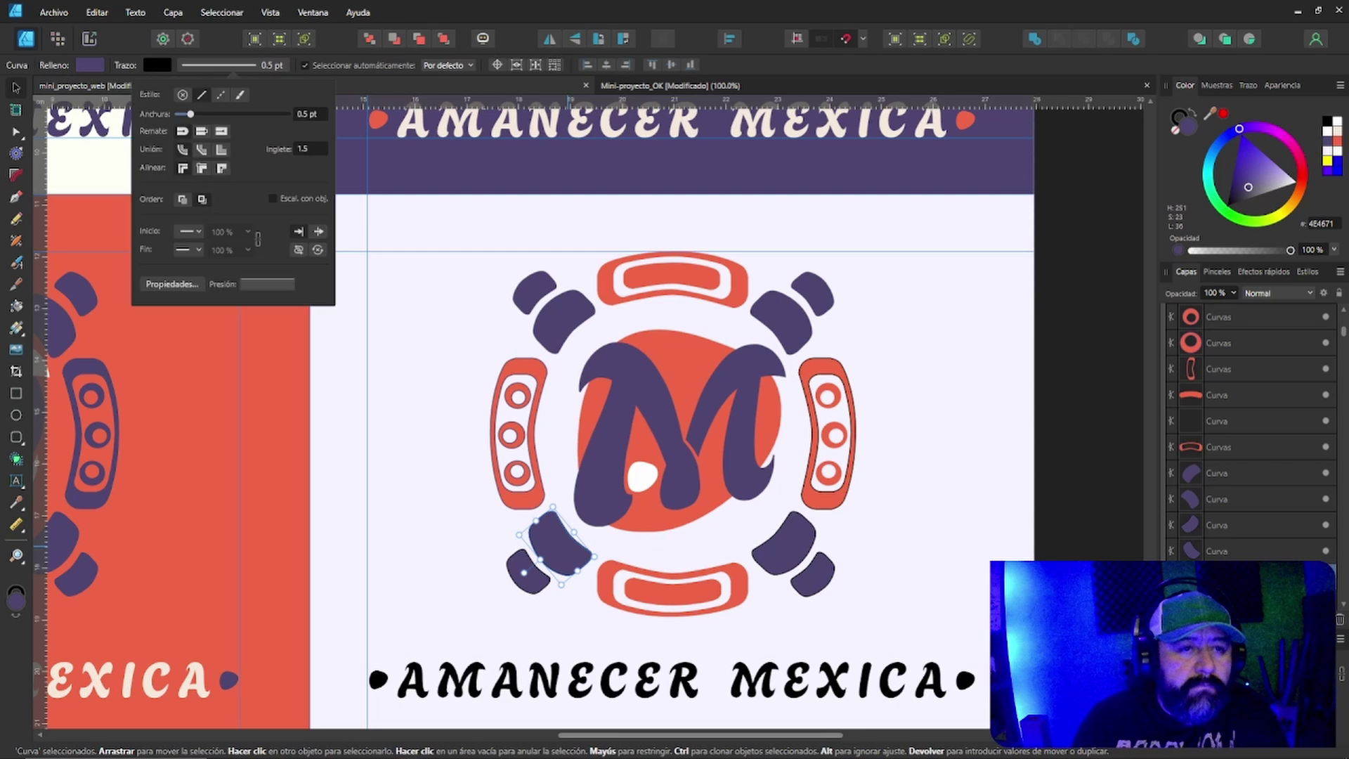
pyautogui.click(183, 95)
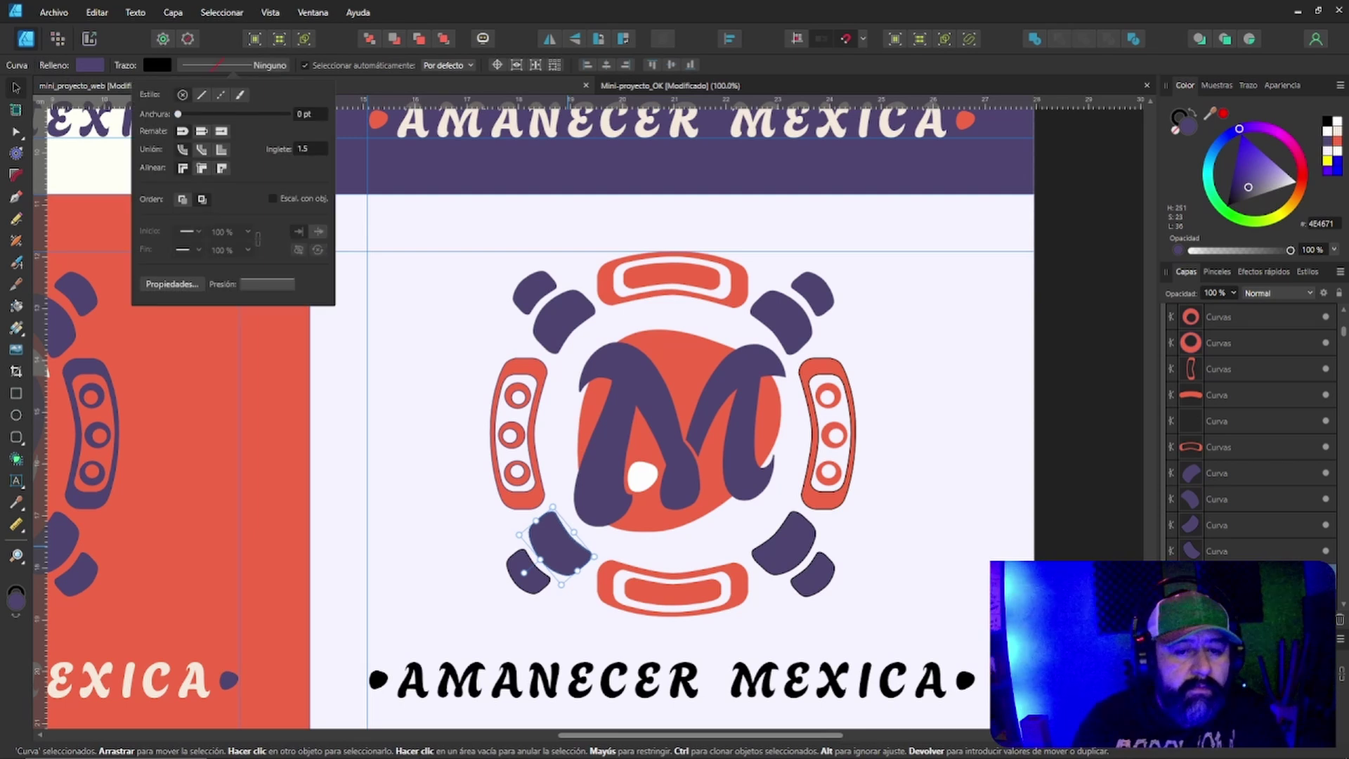
pyautogui.click(523, 573)
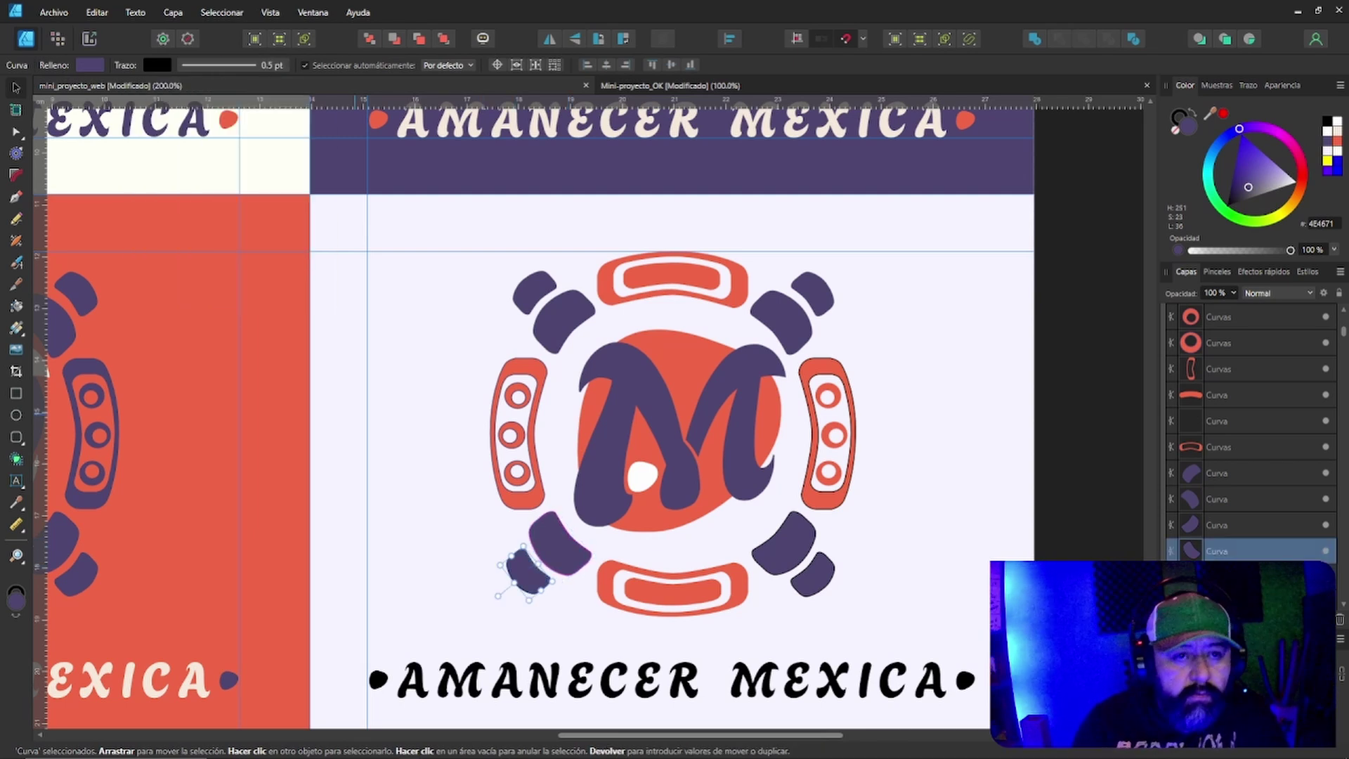
pyautogui.click(183, 94)
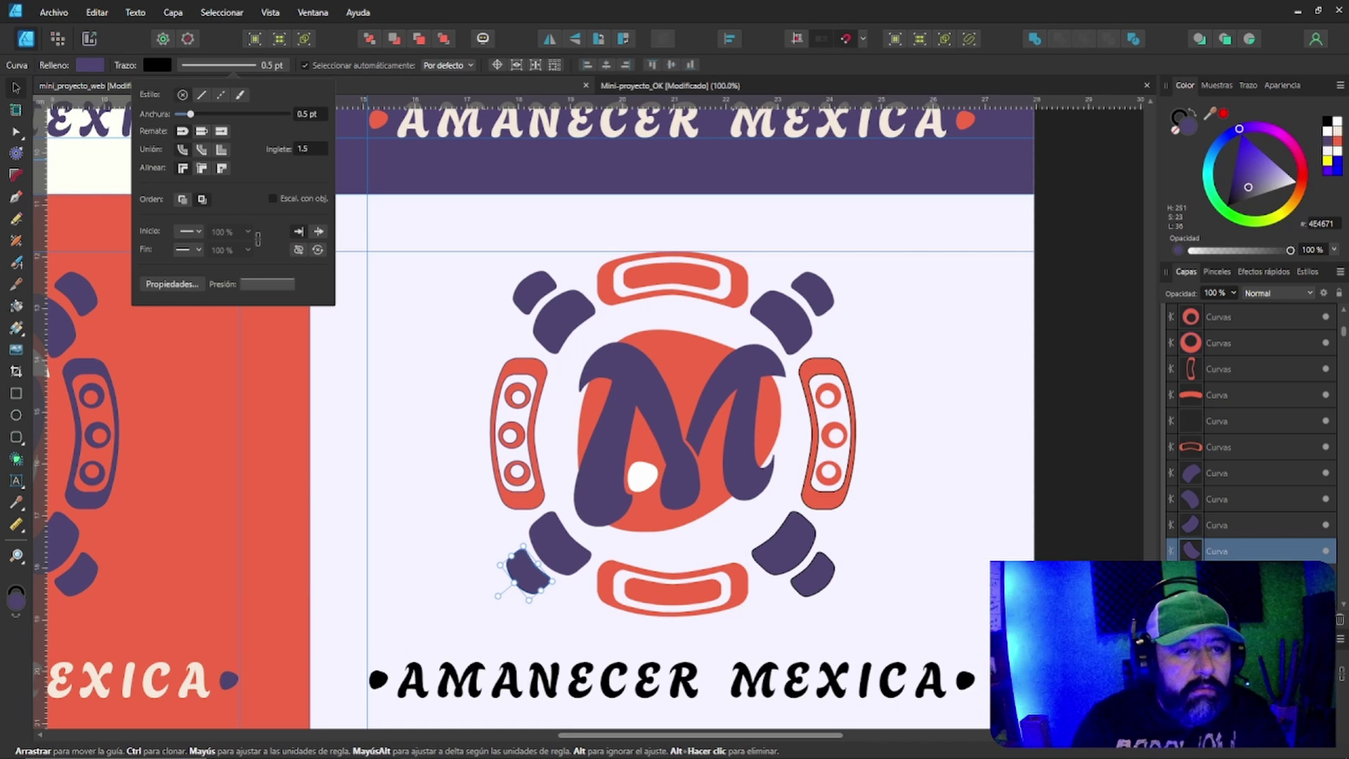
# Remove the black stroke from the inner and outer lower-right corner blocks of the light-background emblem.
pyautogui.click(817, 575)
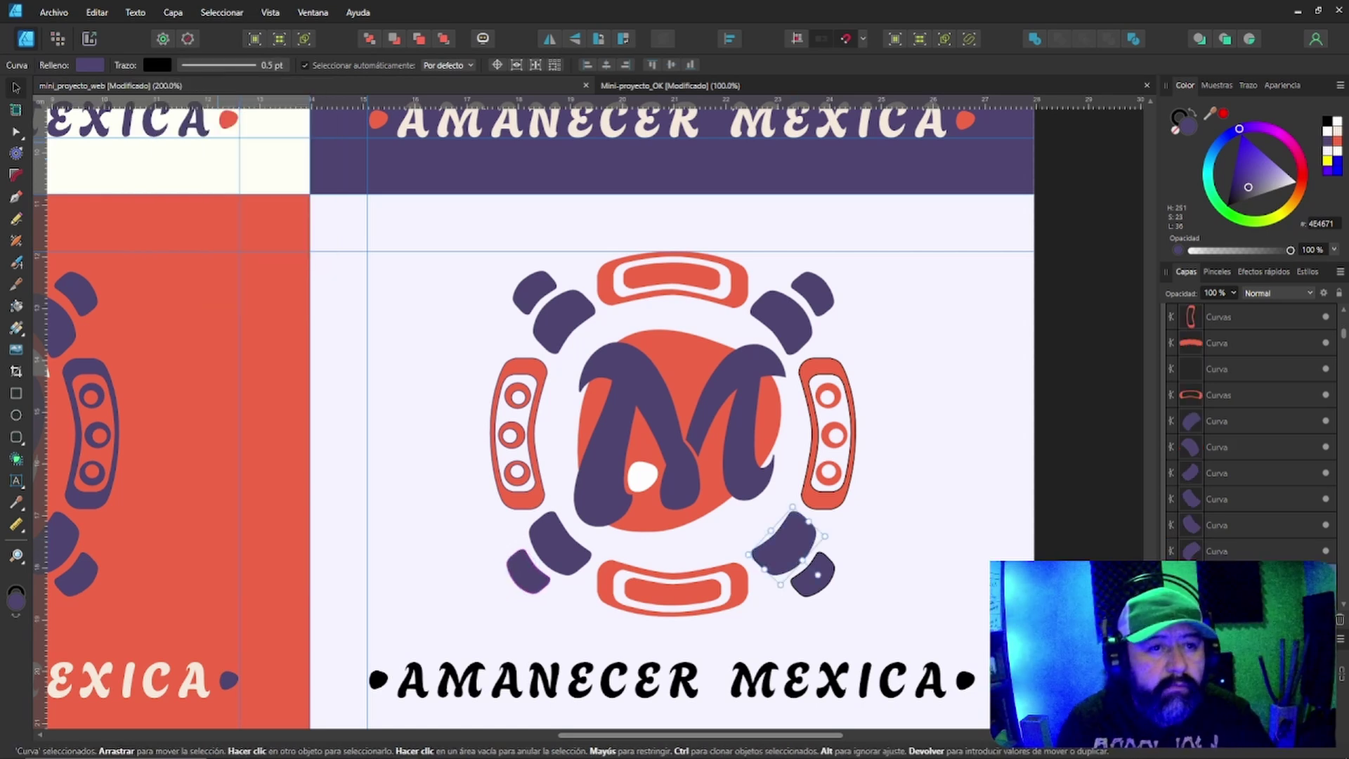
pyautogui.click(182, 94)
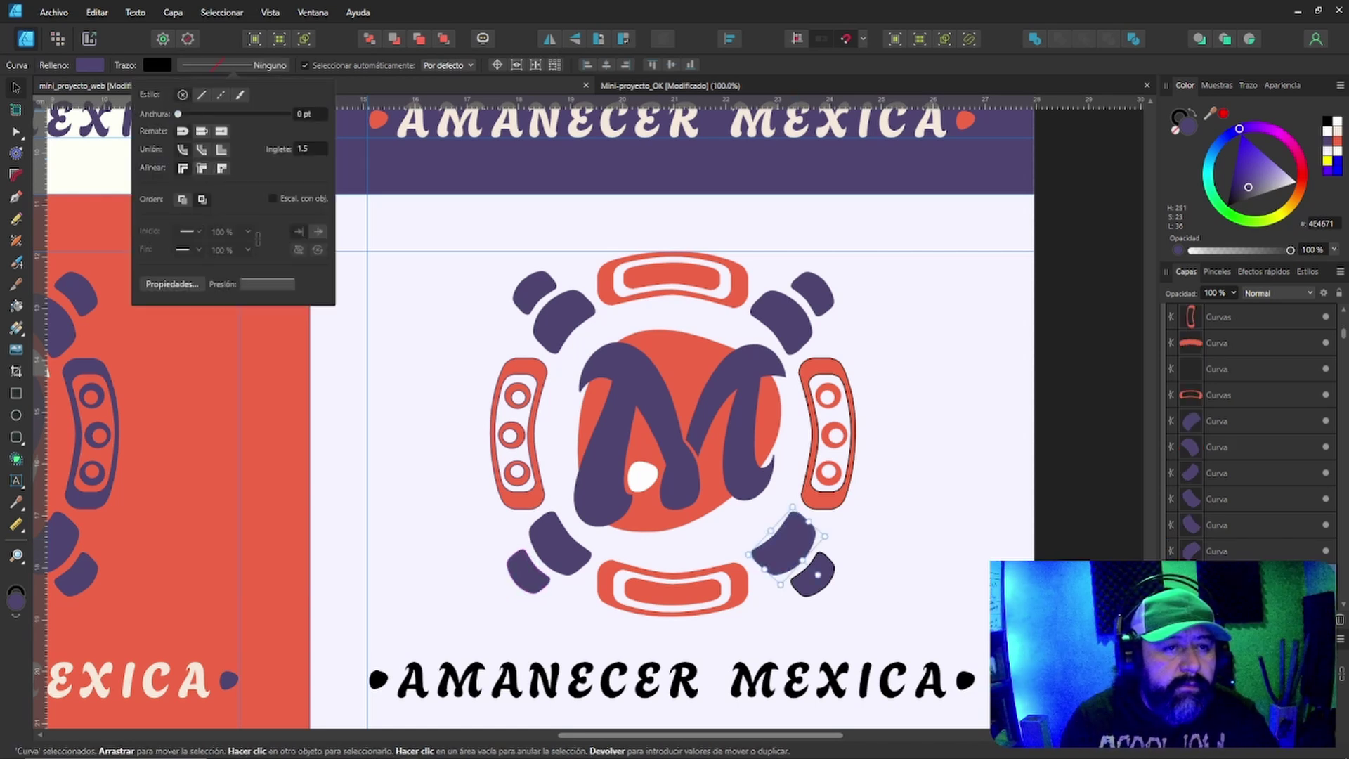
pyautogui.click(817, 574)
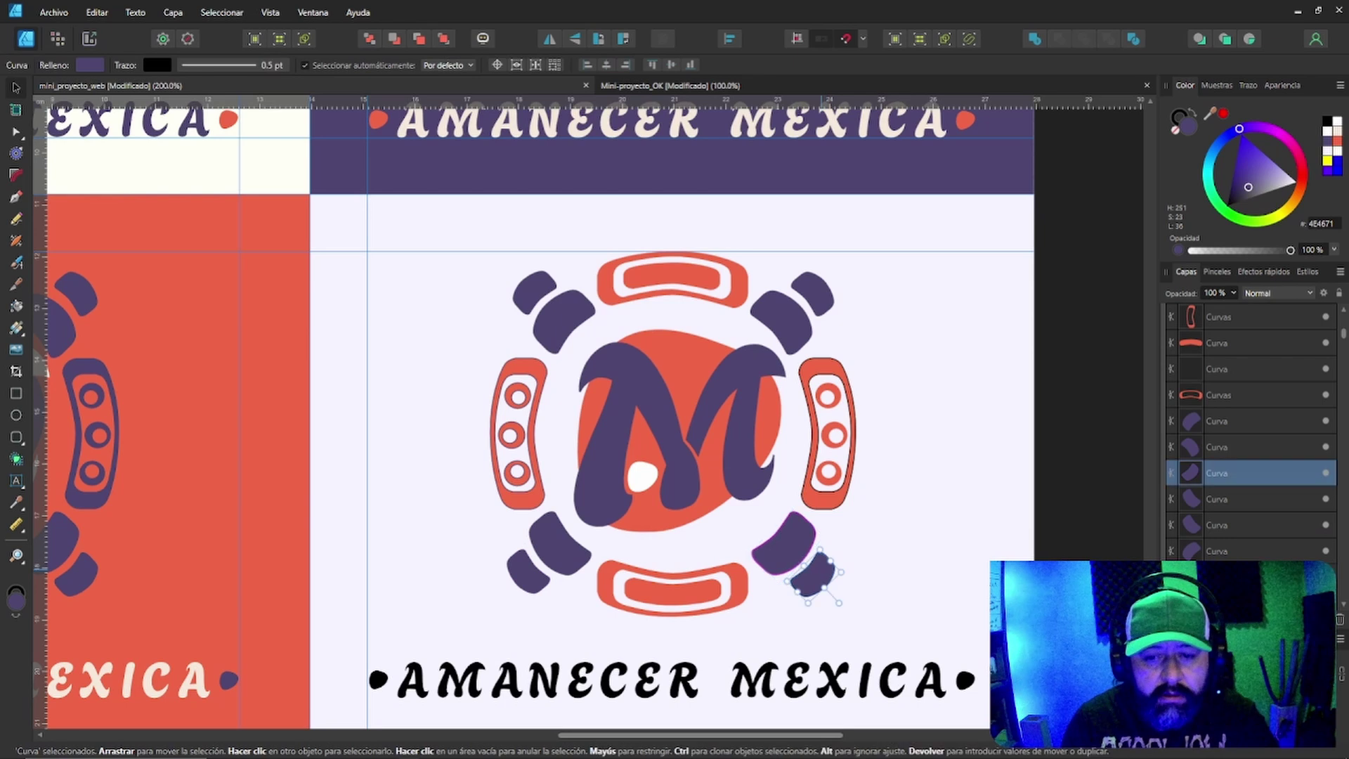
pyautogui.click(233, 65)
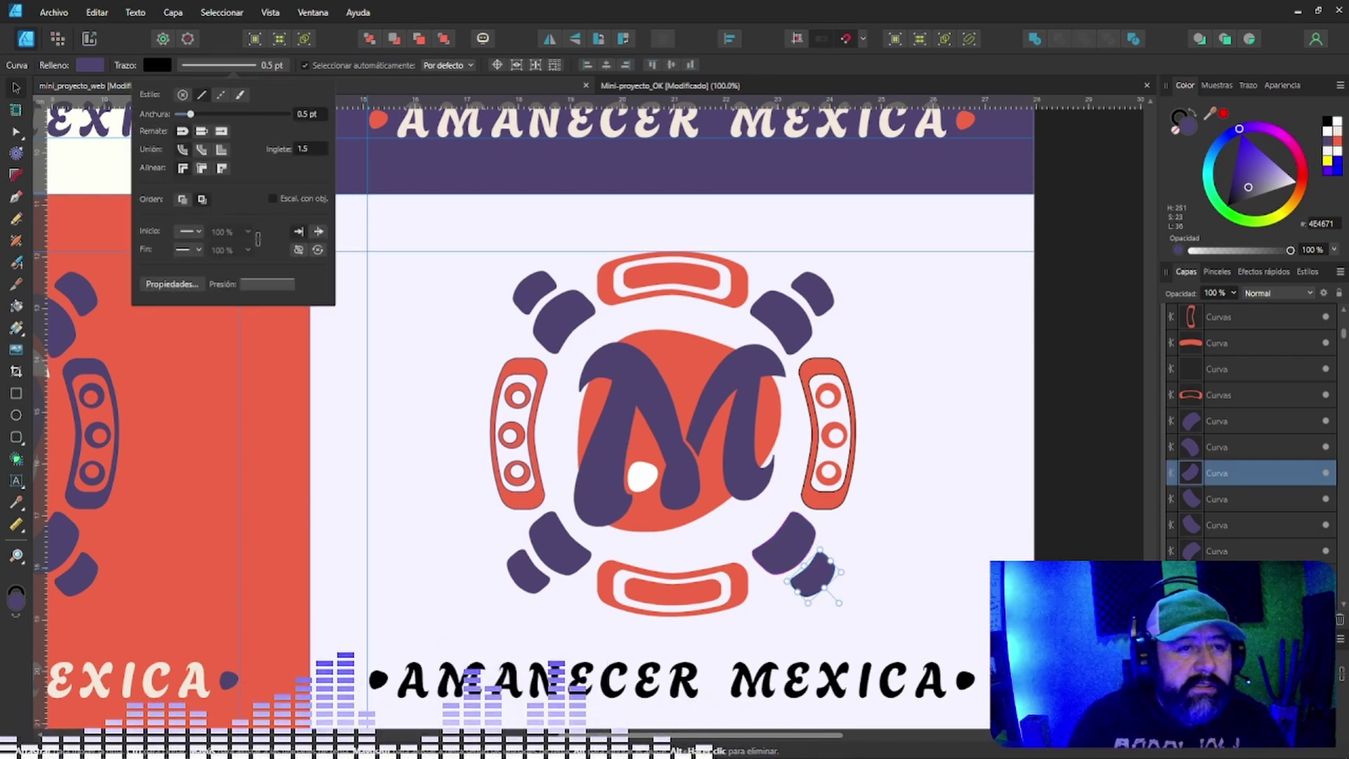
pyautogui.click(183, 94)
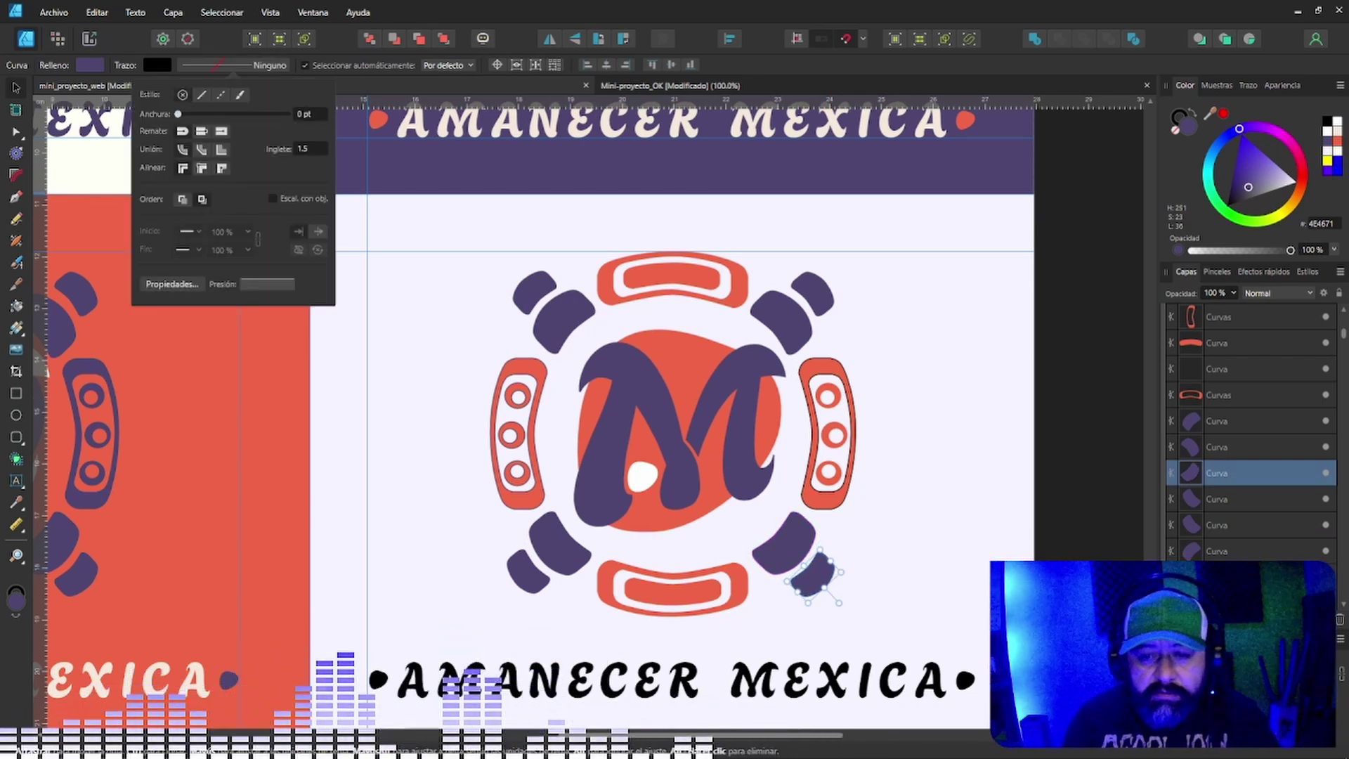
pyautogui.press('Escape')
# Remove the black stroke from the outer frame of the light-background emblem's right side ornament, then clear the selection.
pyautogui.click(824, 498)
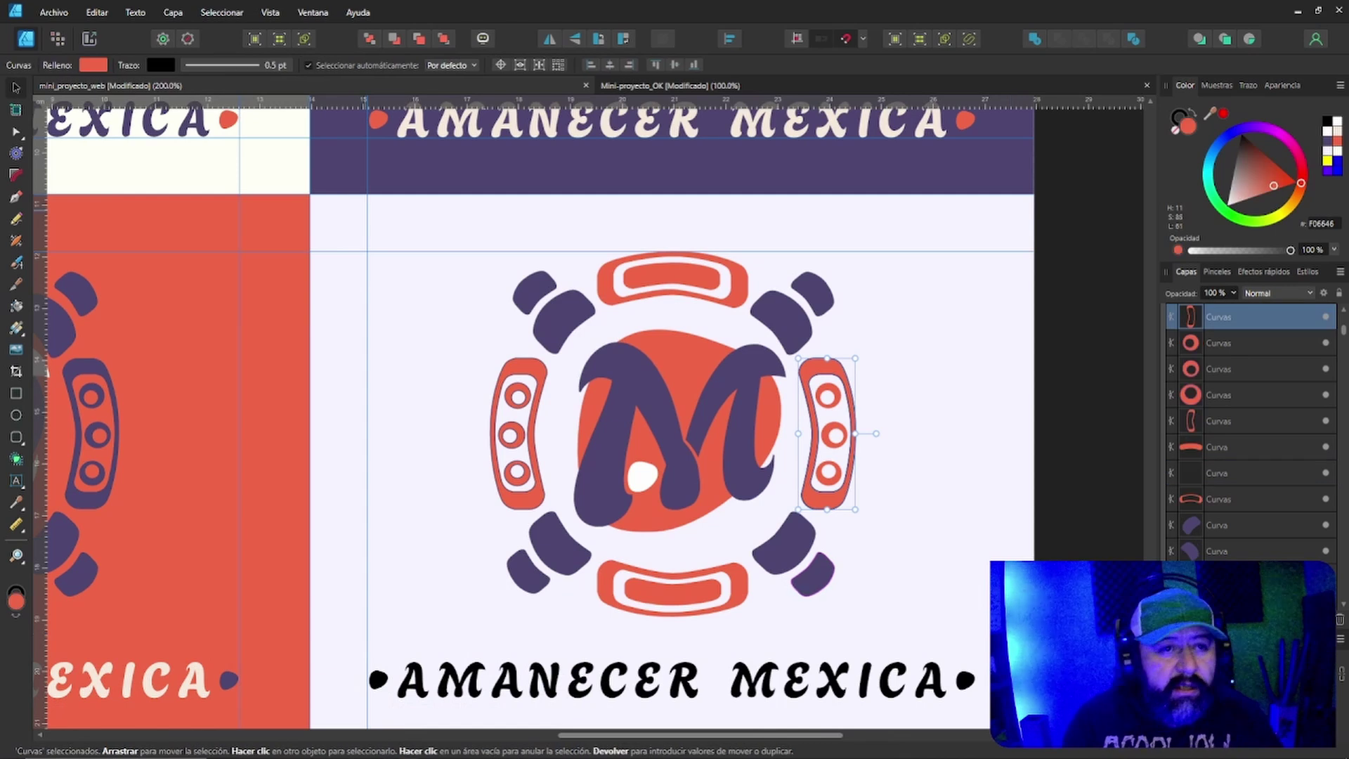
pyautogui.click(233, 65)
pyautogui.moveTo(194, 114); pyautogui.dragTo(181, 113)
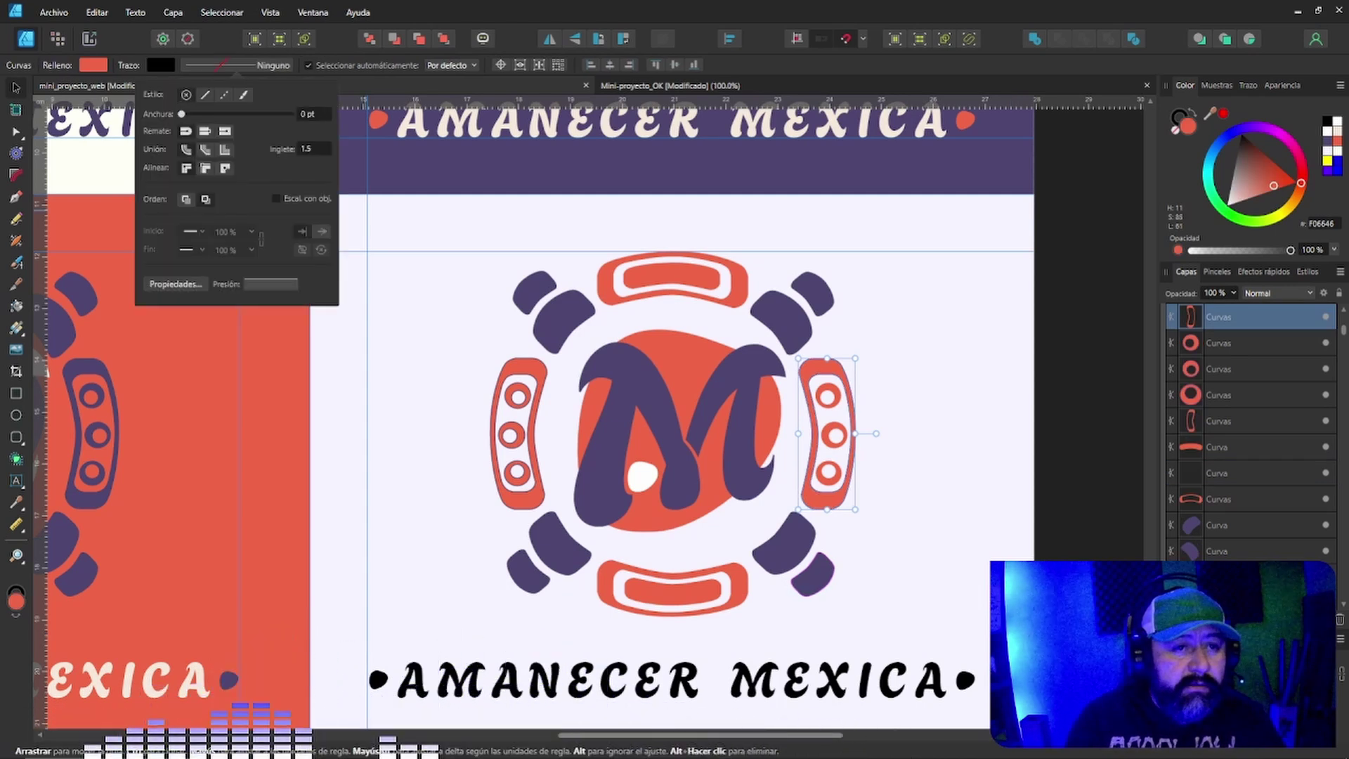
pyautogui.press('Escape')
pyautogui.press('Escape')
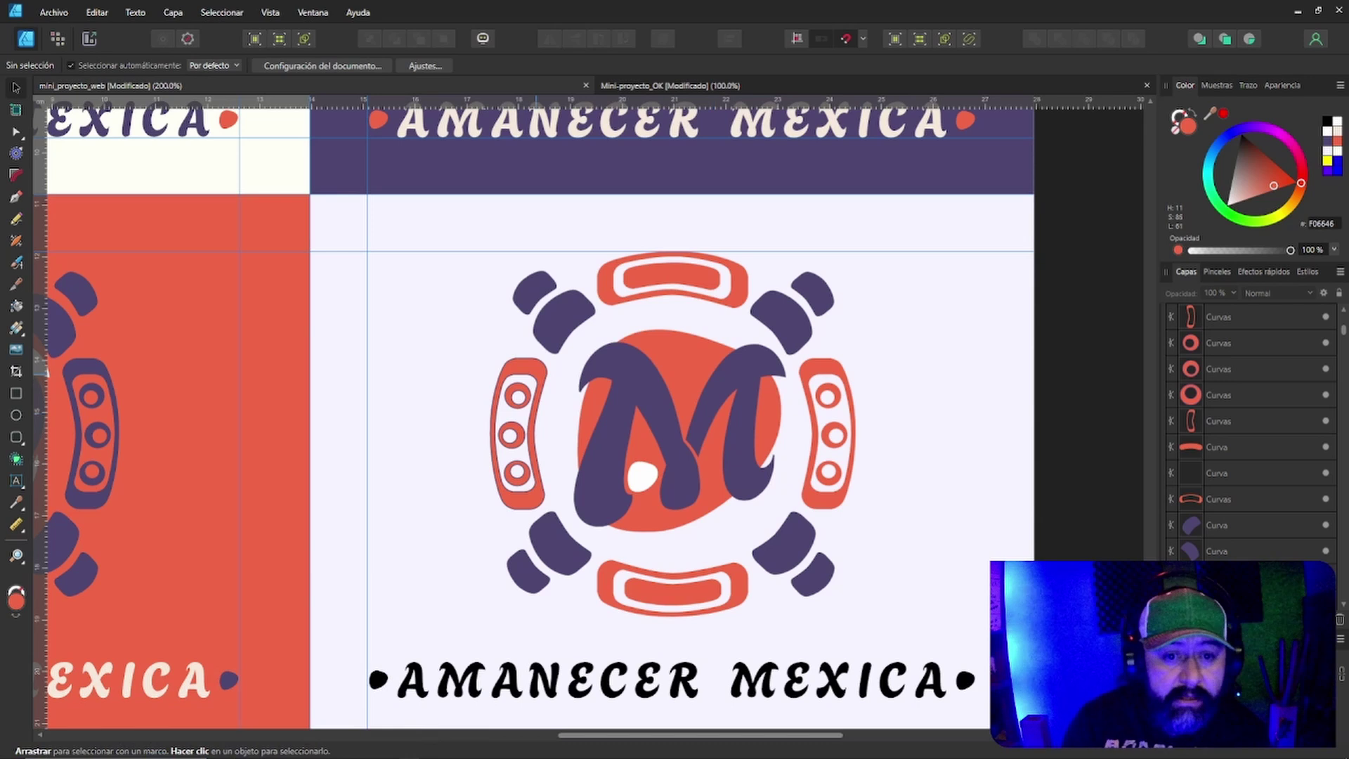
# Remove the purple stroke from the outer frame of the light-background emblem's left side ornament, then clear the selection.
pyautogui.click(532, 373)
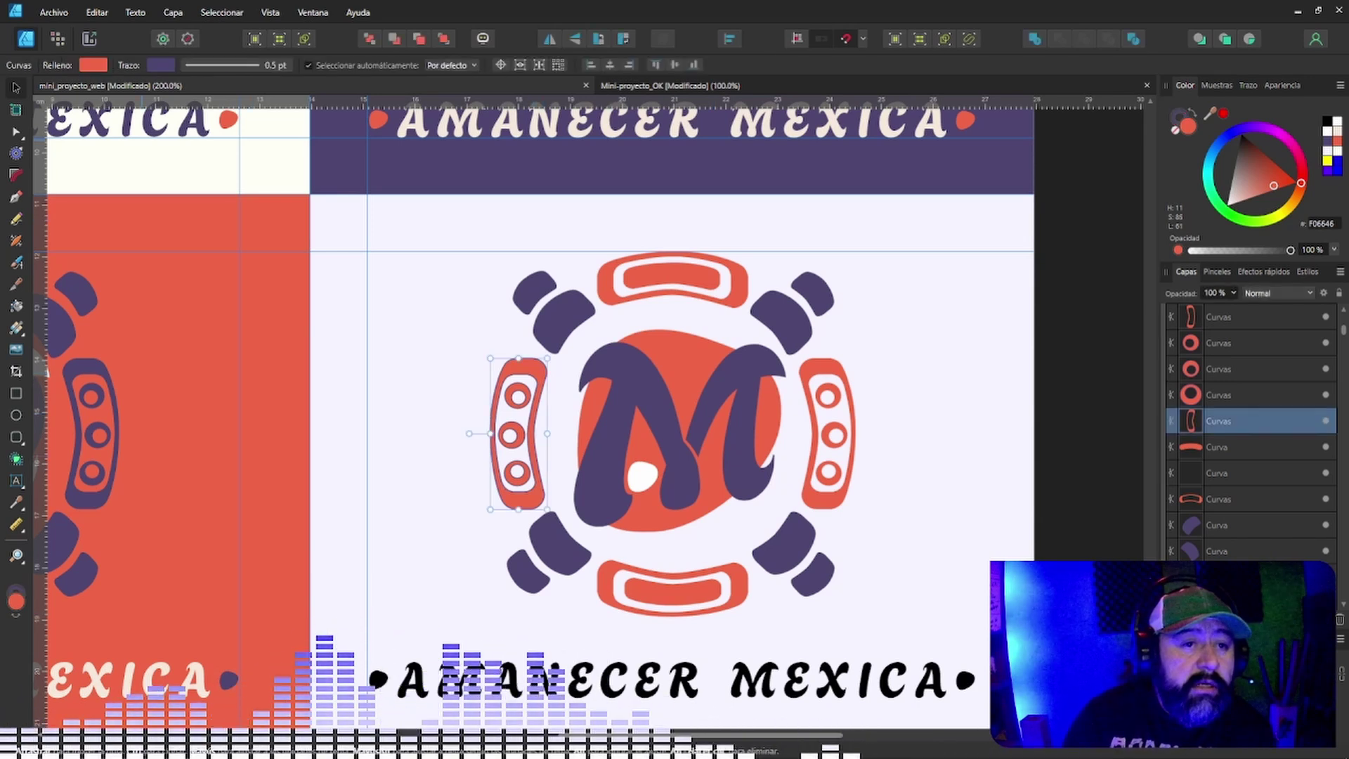
pyautogui.click(236, 64)
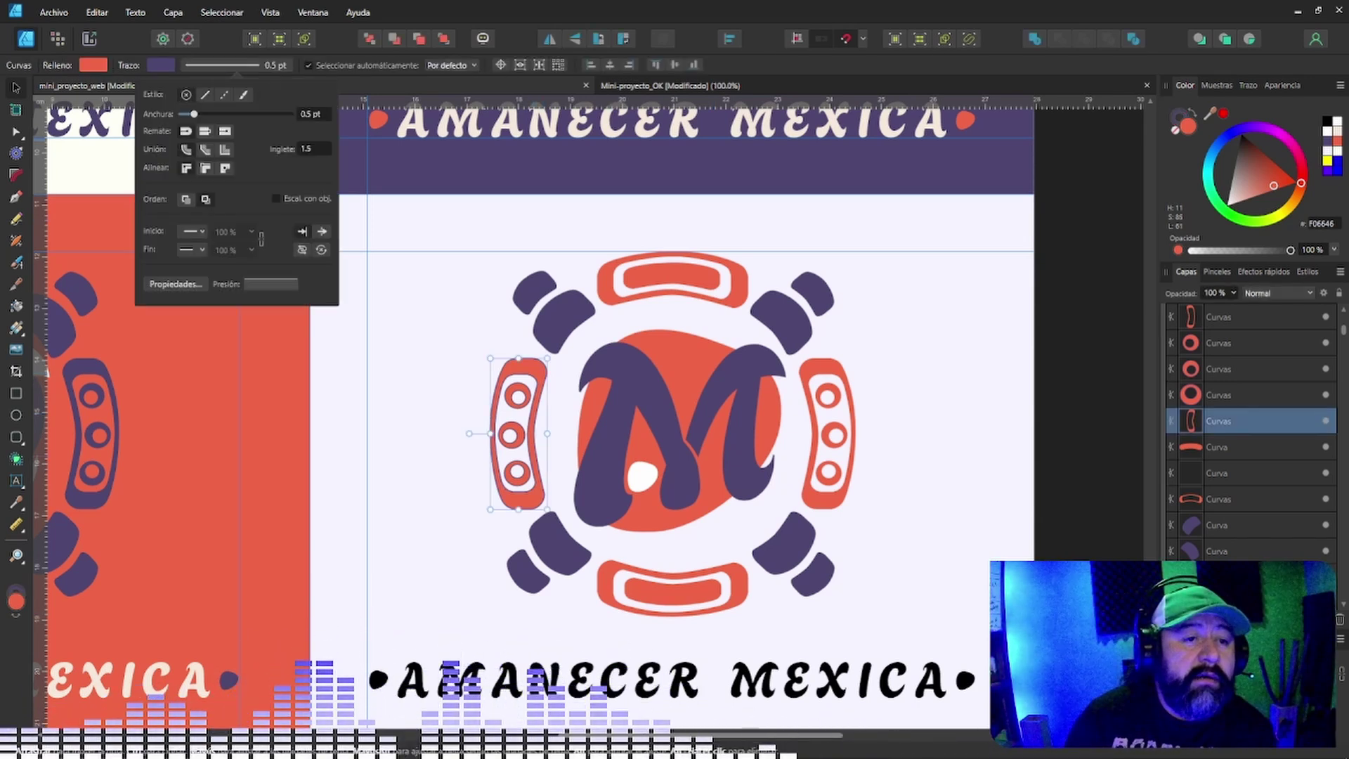
pyautogui.click(186, 94)
pyautogui.press('Escape')
pyautogui.press('Escape')
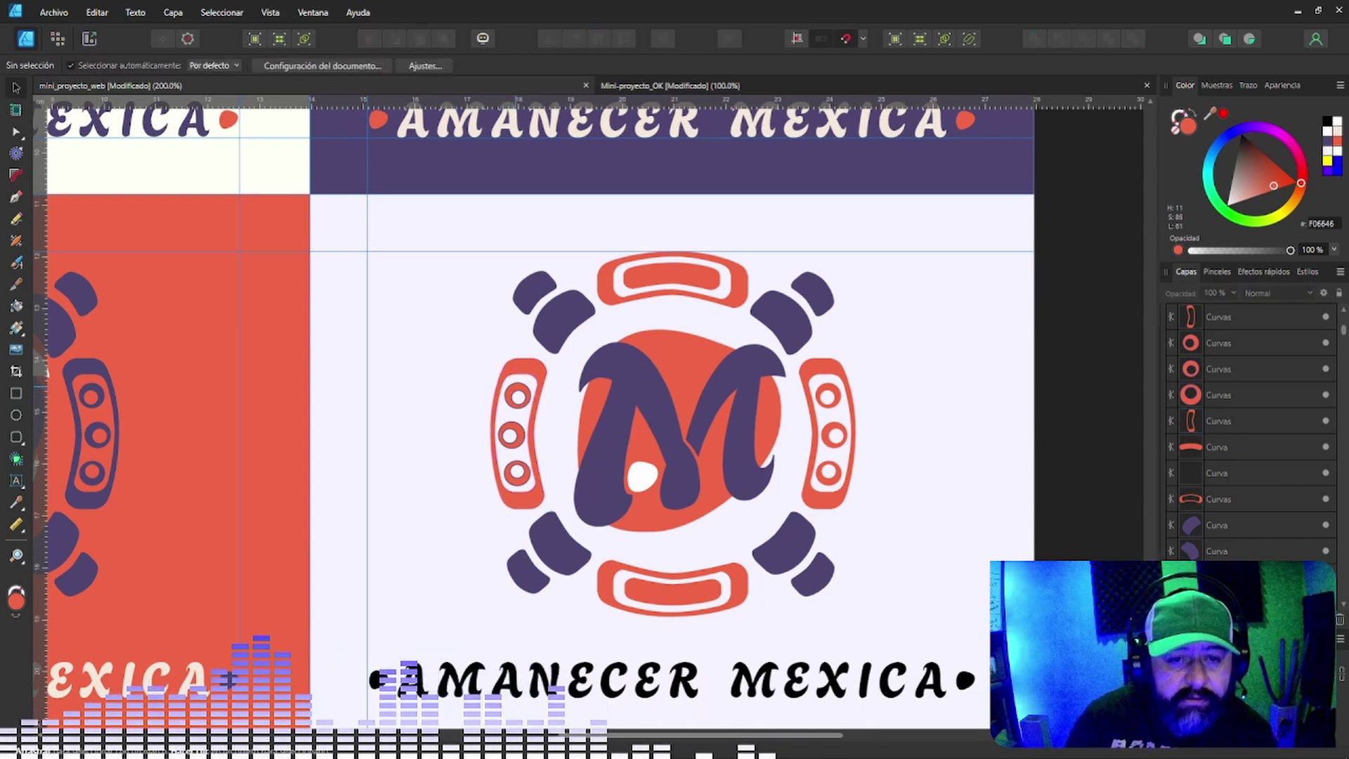
# Remove the purple stroke from the three rings inside the left side ornament, clear the selection and save the document.
pyautogui.click(518, 397)
pyautogui.click(161, 65)
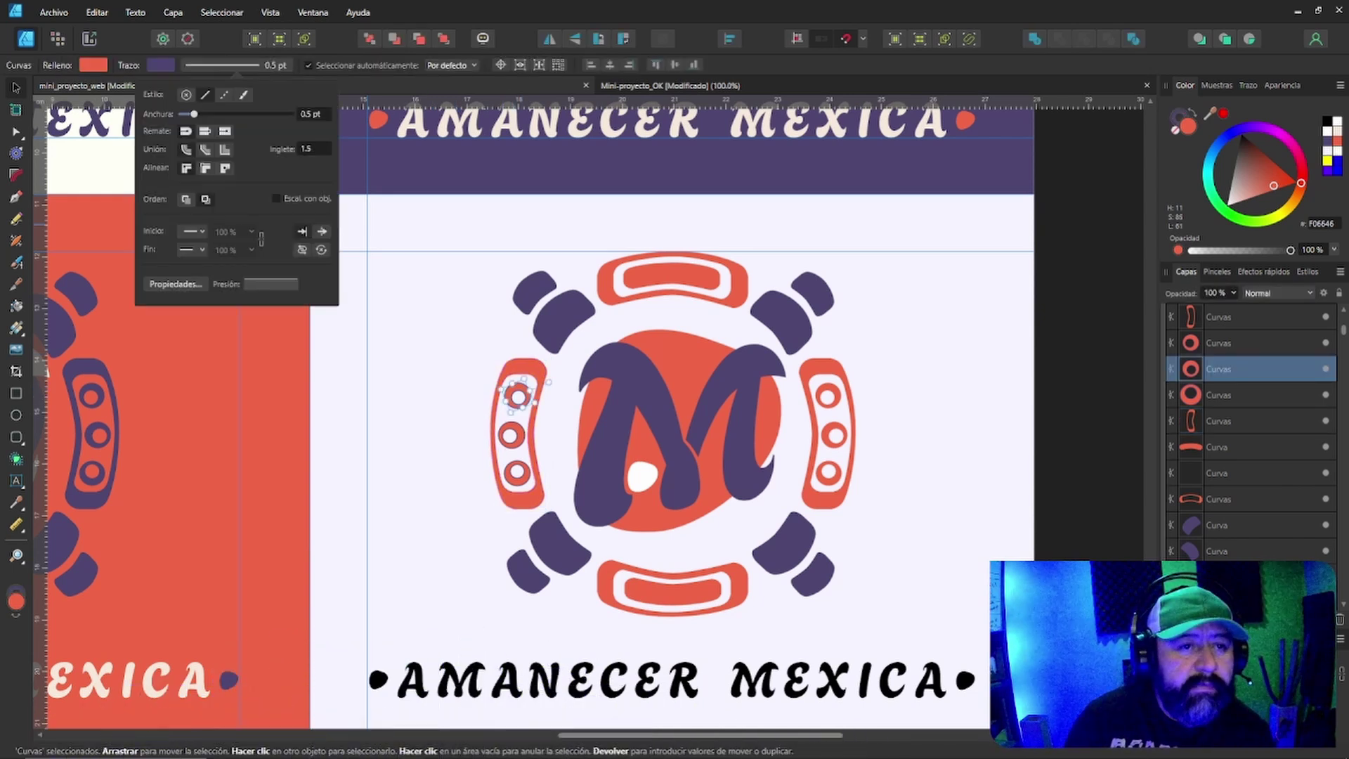
pyautogui.click(186, 94)
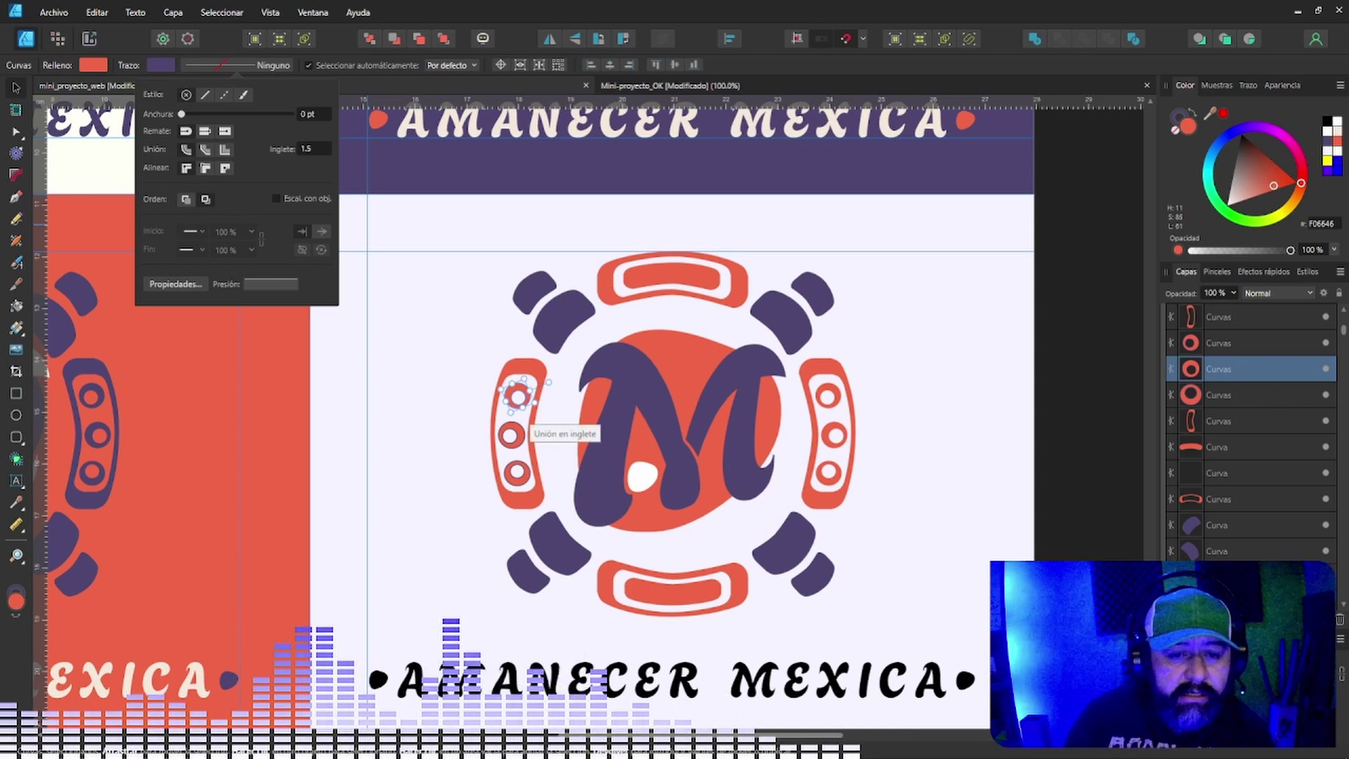
pyautogui.press('Escape')
pyautogui.click(511, 435)
pyautogui.click(161, 65)
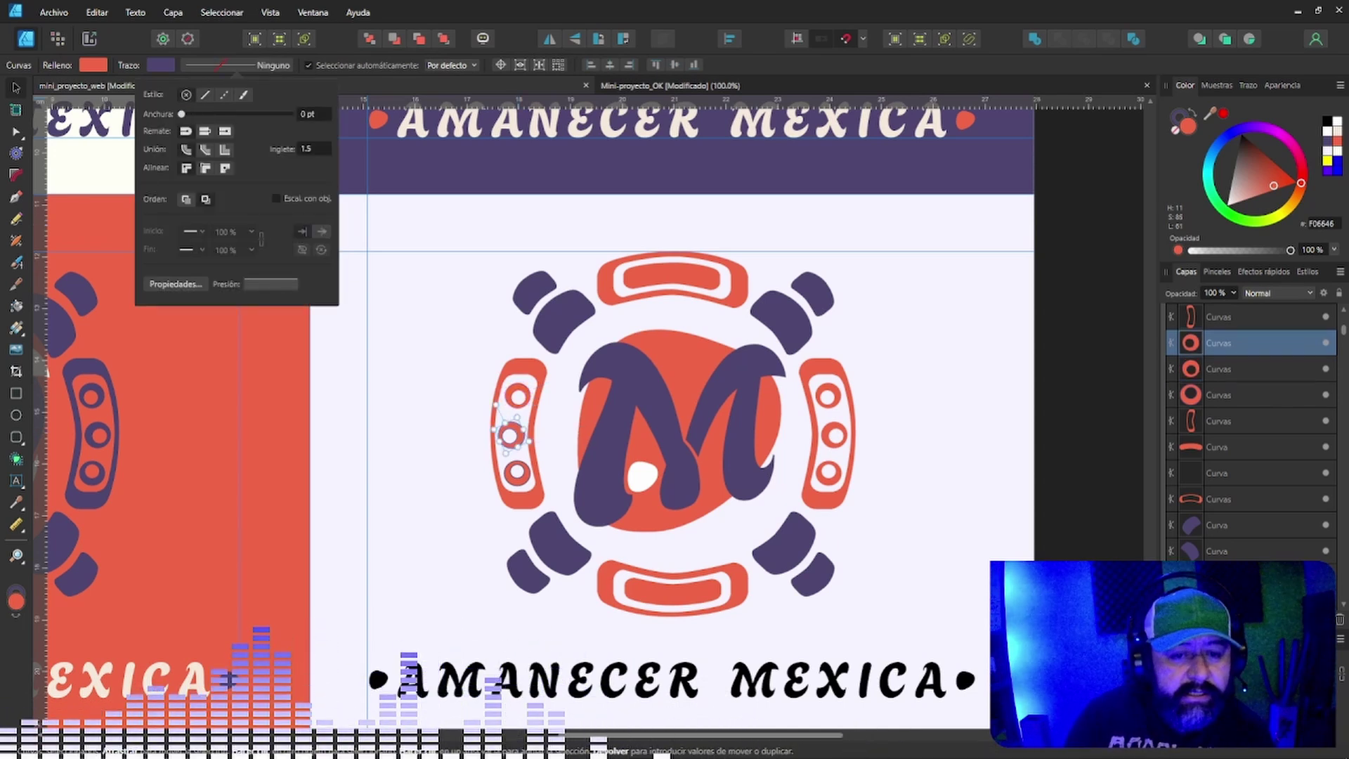
pyautogui.click(185, 94)
pyautogui.click(517, 472)
pyautogui.click(161, 65)
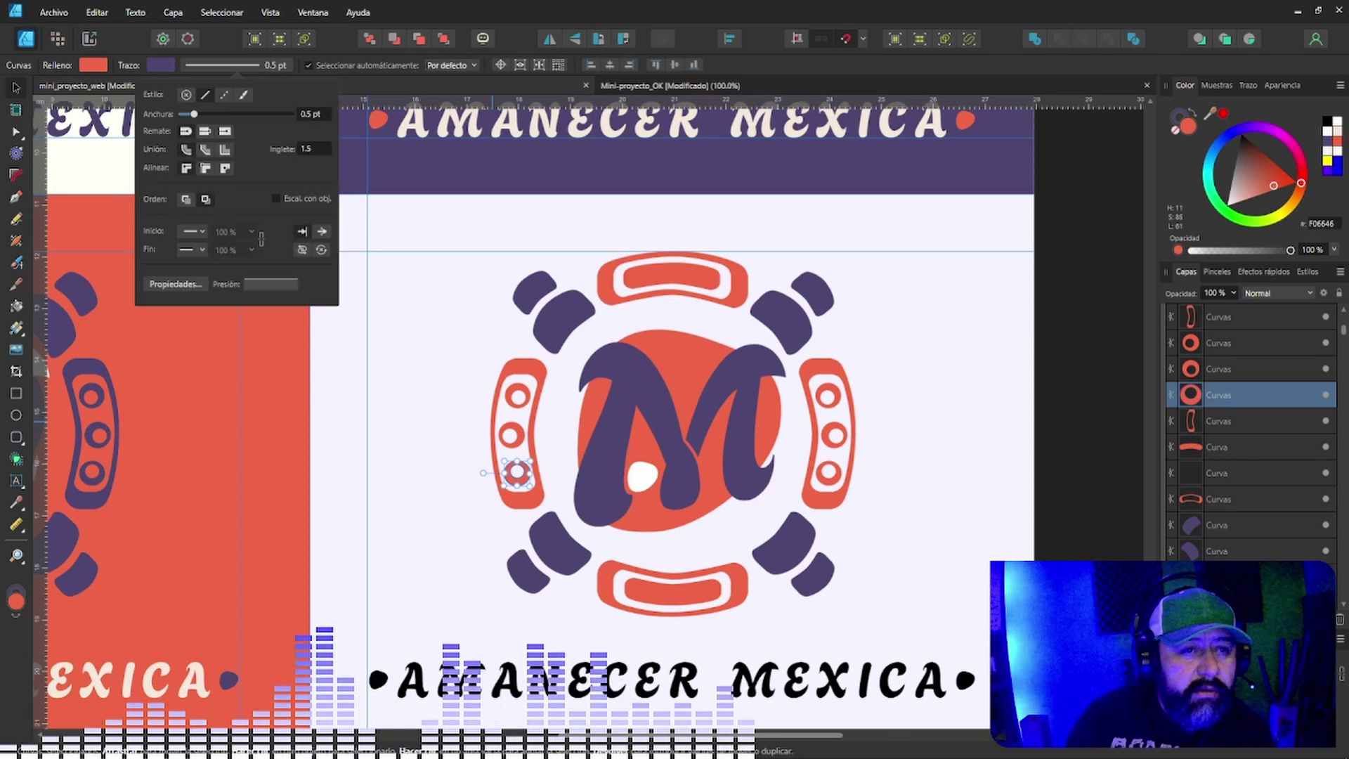
pyautogui.click(186, 94)
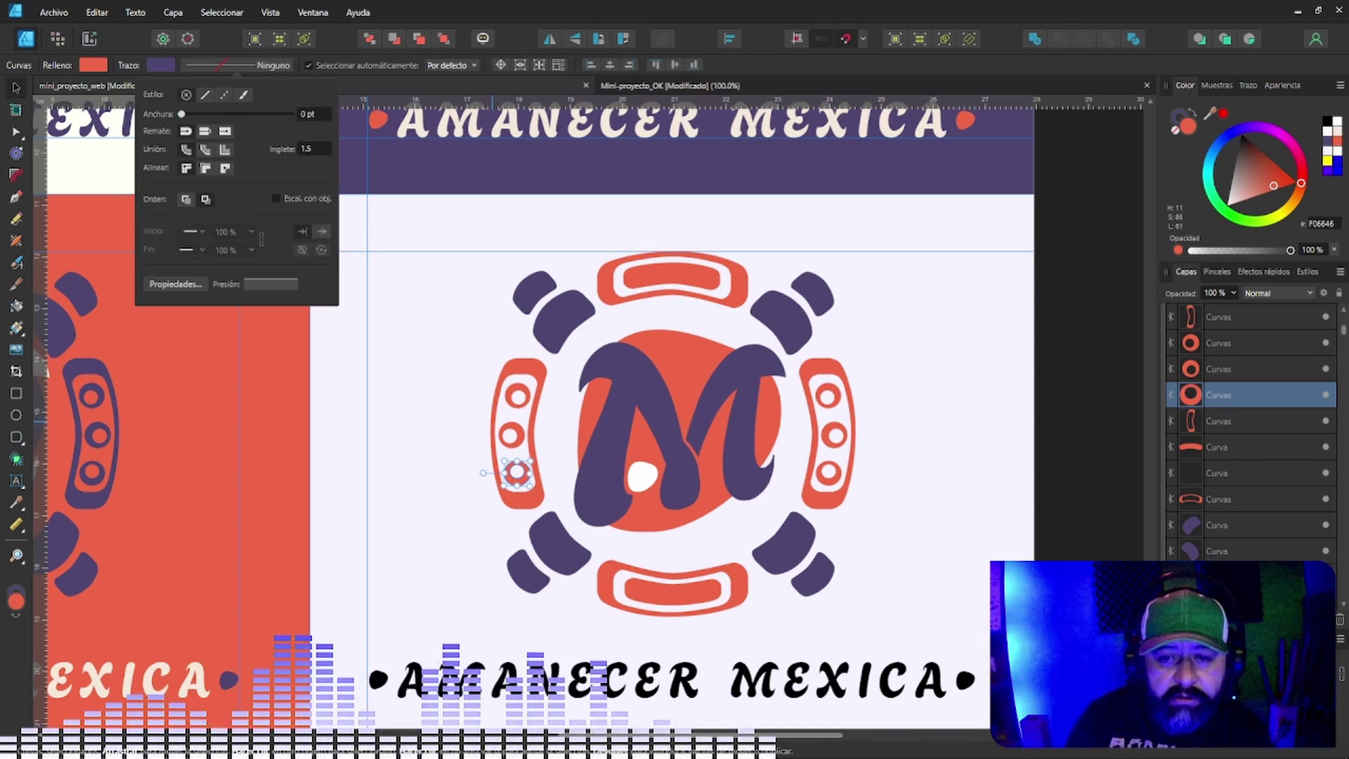
pyautogui.click(891, 520)
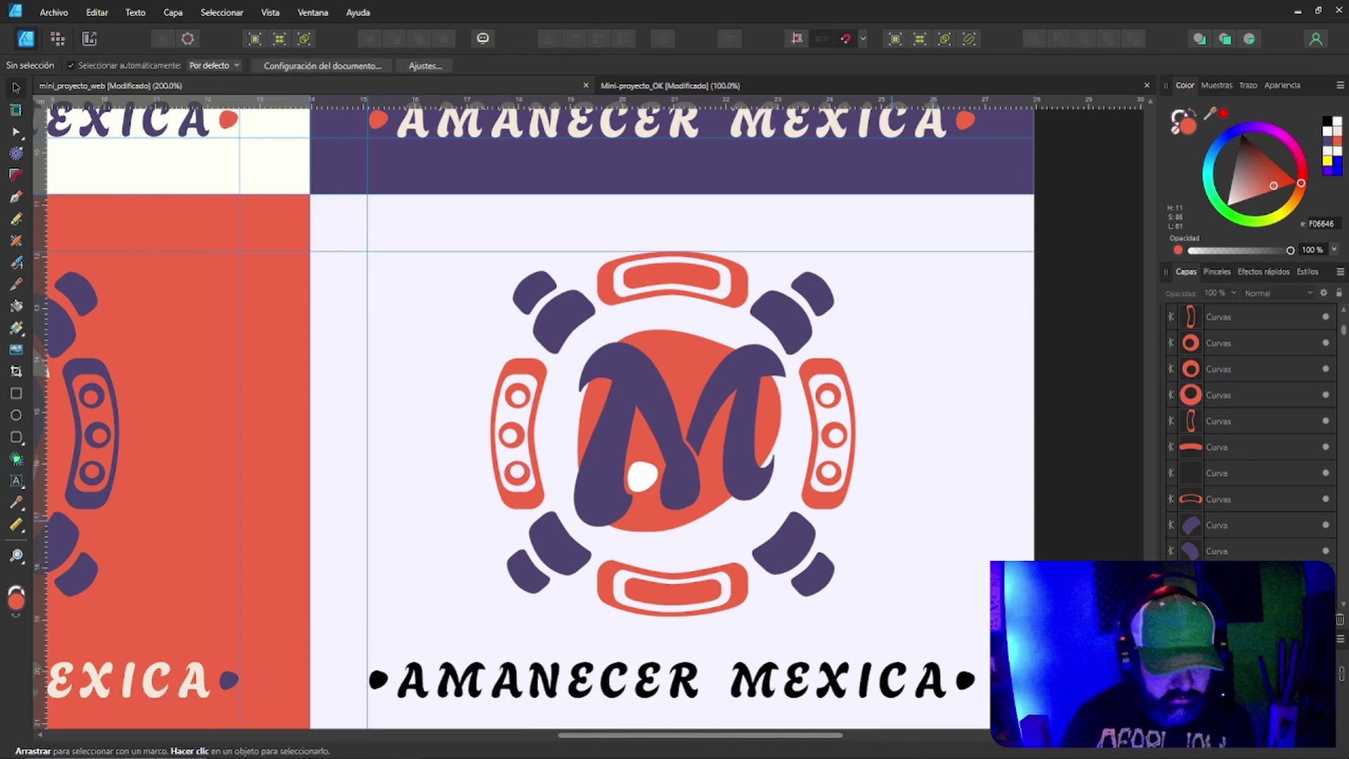
pyautogui.hotkey('ctrl', 's')
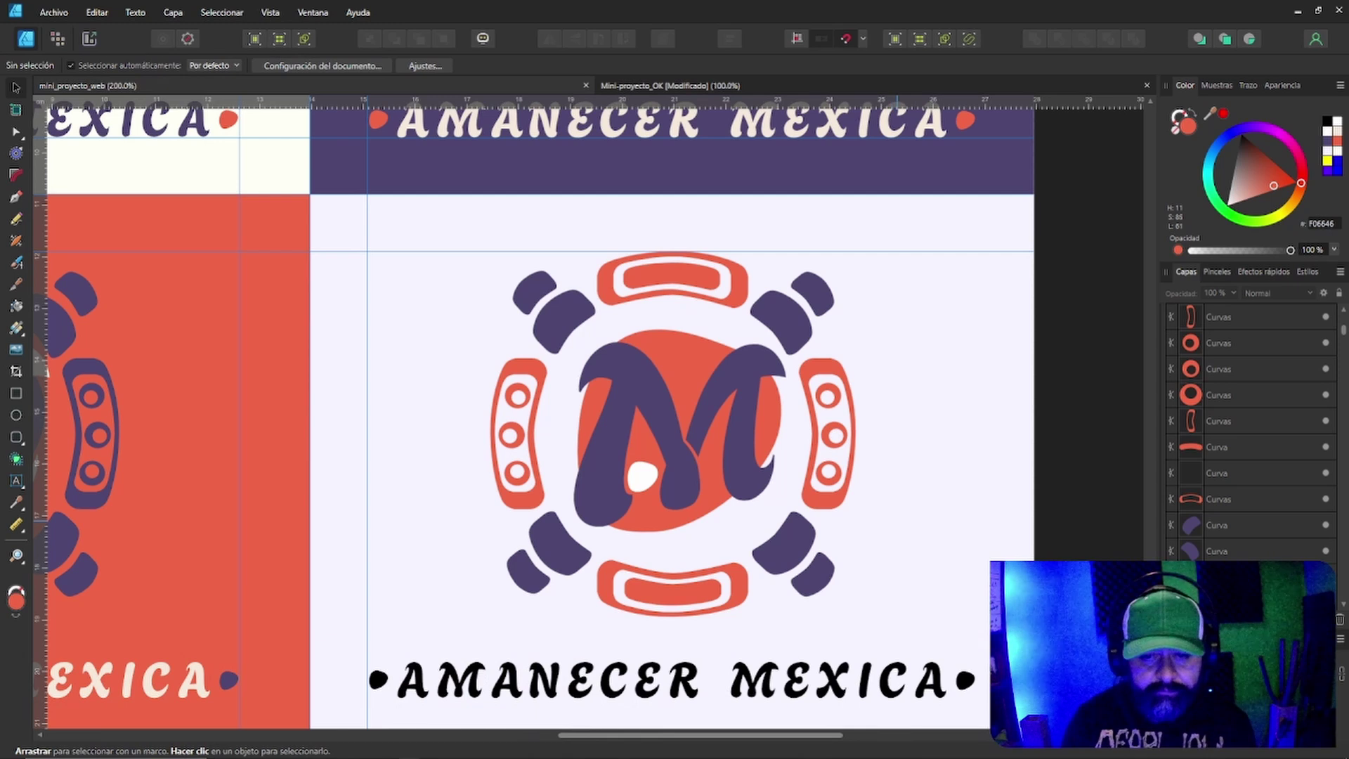
# Fill all the letters of the light-background AMANECER MEXICA wordmark with coral F06646.
pyautogui.scroll(-5, 534, 414)
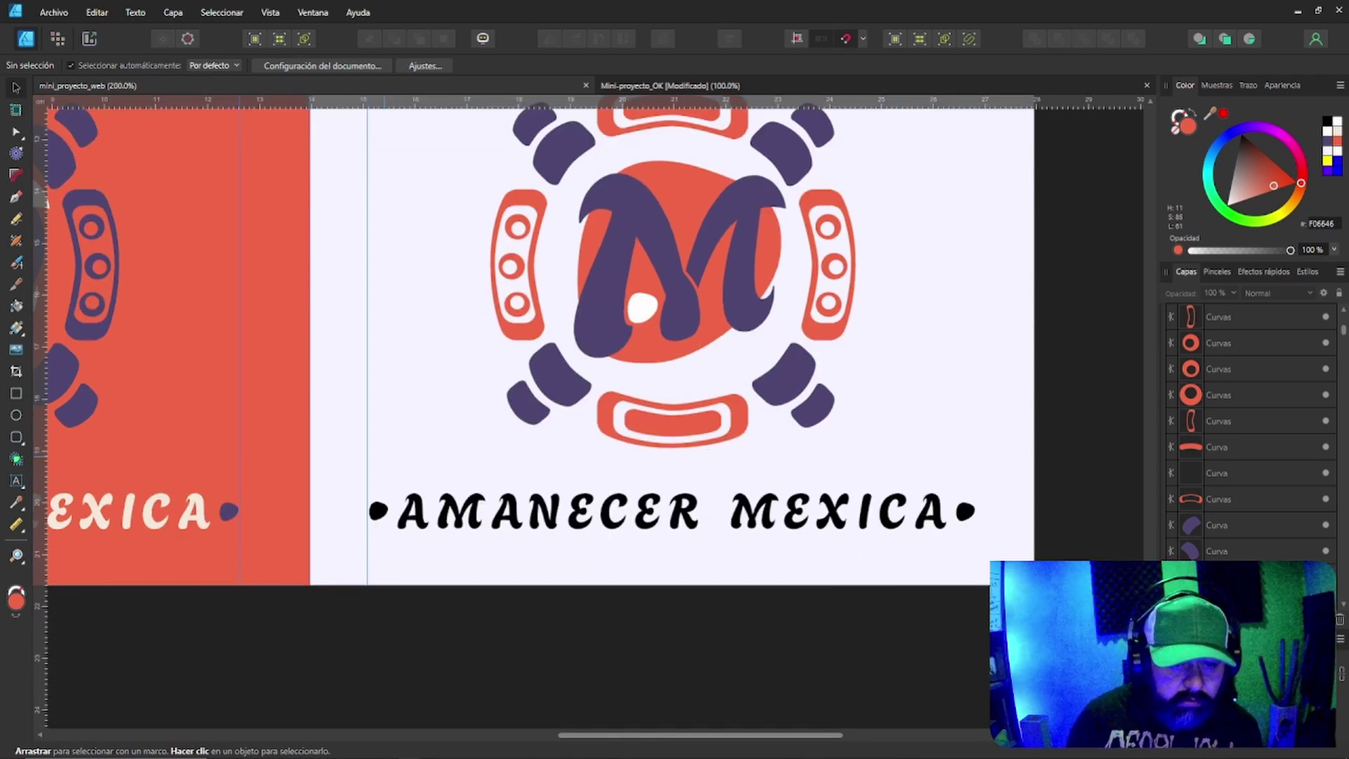
pyautogui.moveTo(383, 456); pyautogui.dragTo(949, 538)
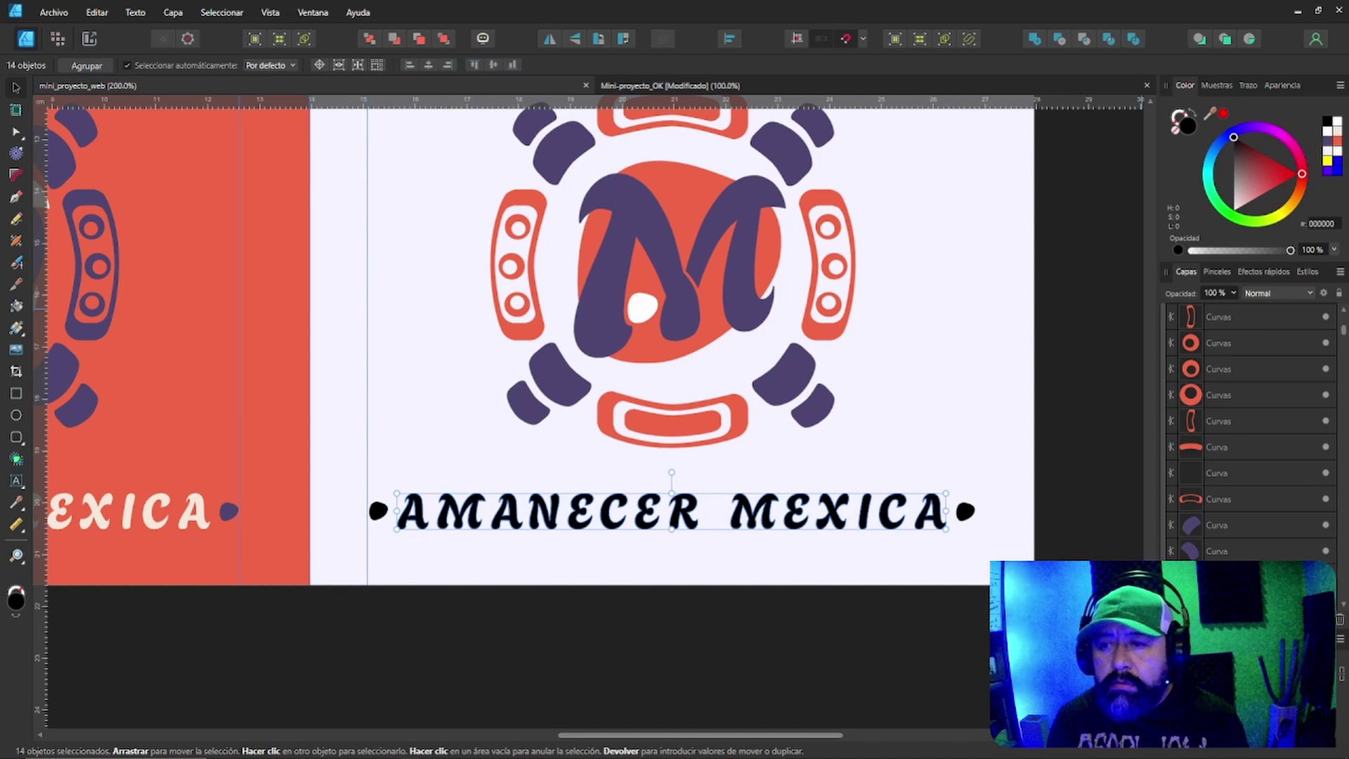
pyautogui.click(1337, 141)
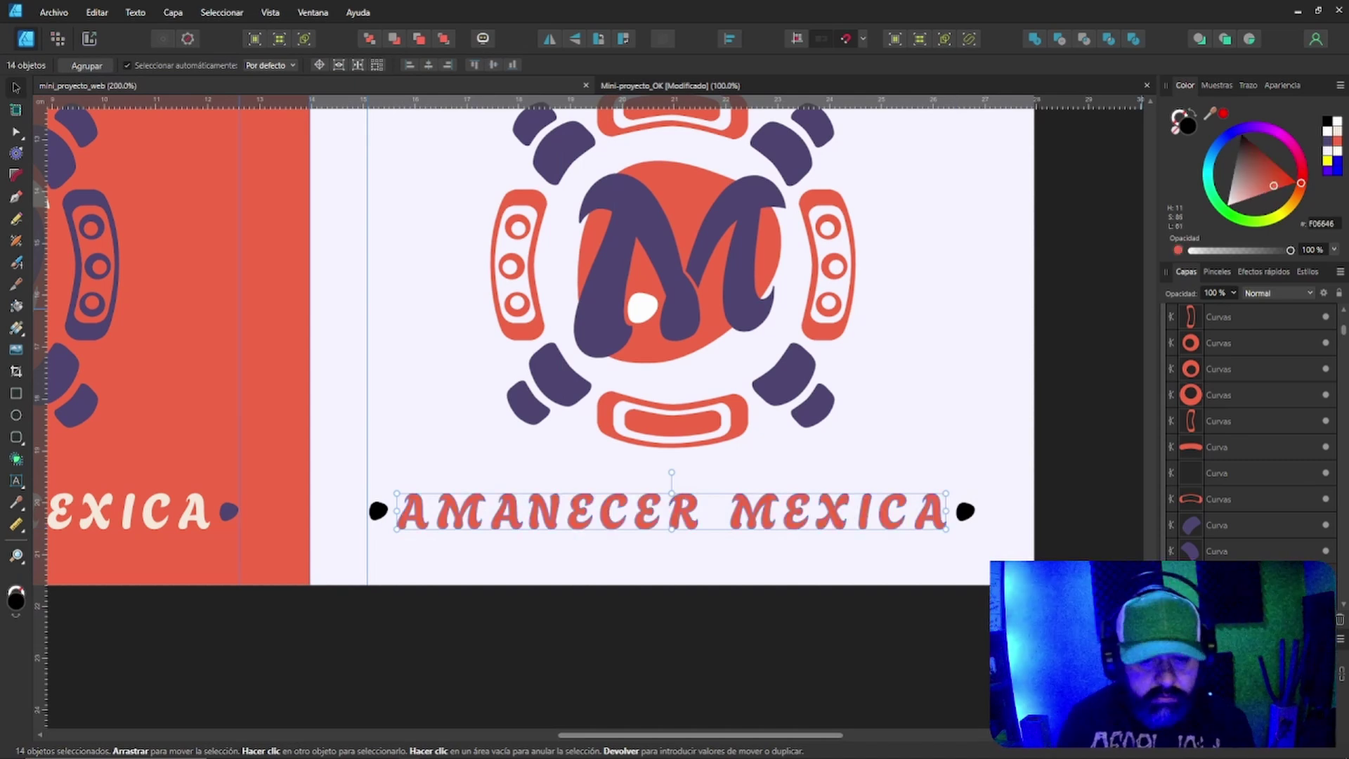
# Fill the dots at both ends of the light-background wordmark with purple 4E4671, then save the document and clear the selection.
pyautogui.moveTo(325, 457); pyautogui.dragTo(400, 542)
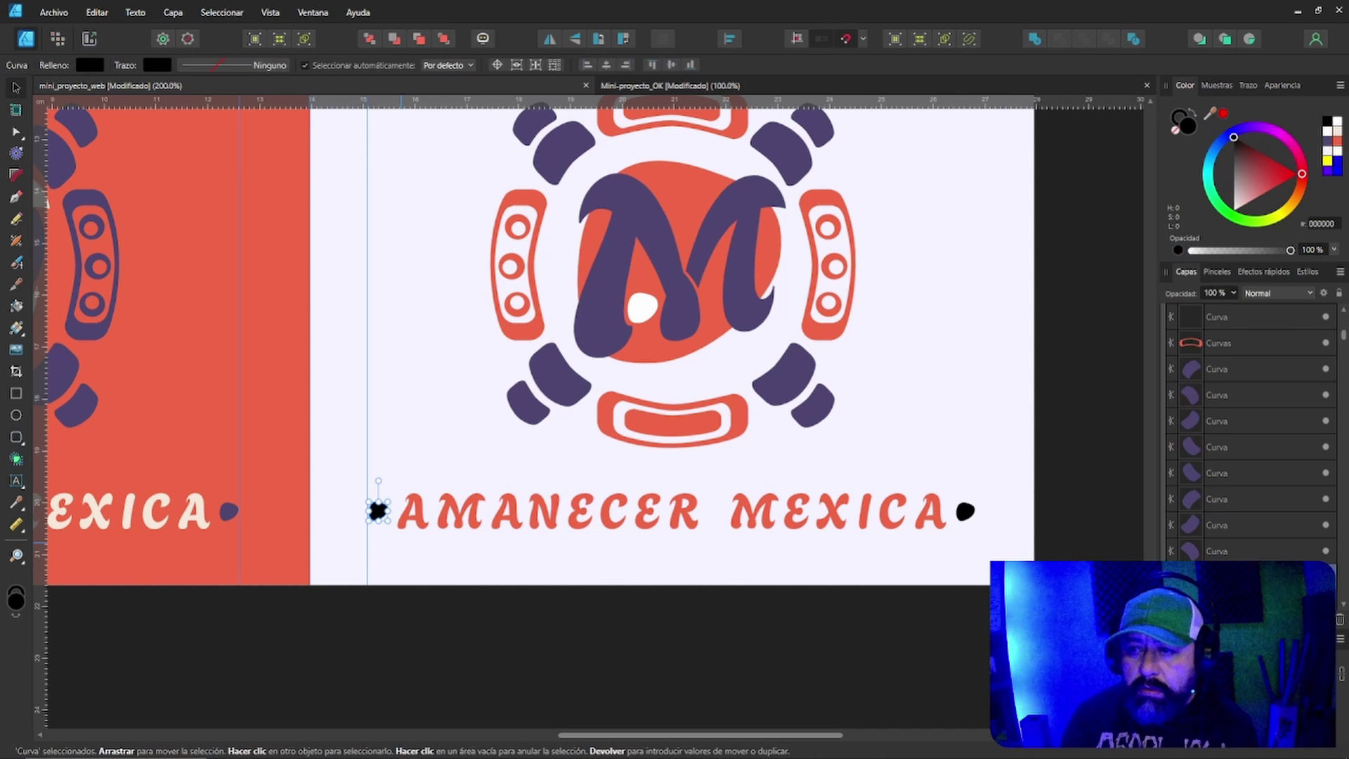
pyautogui.click(1337, 131)
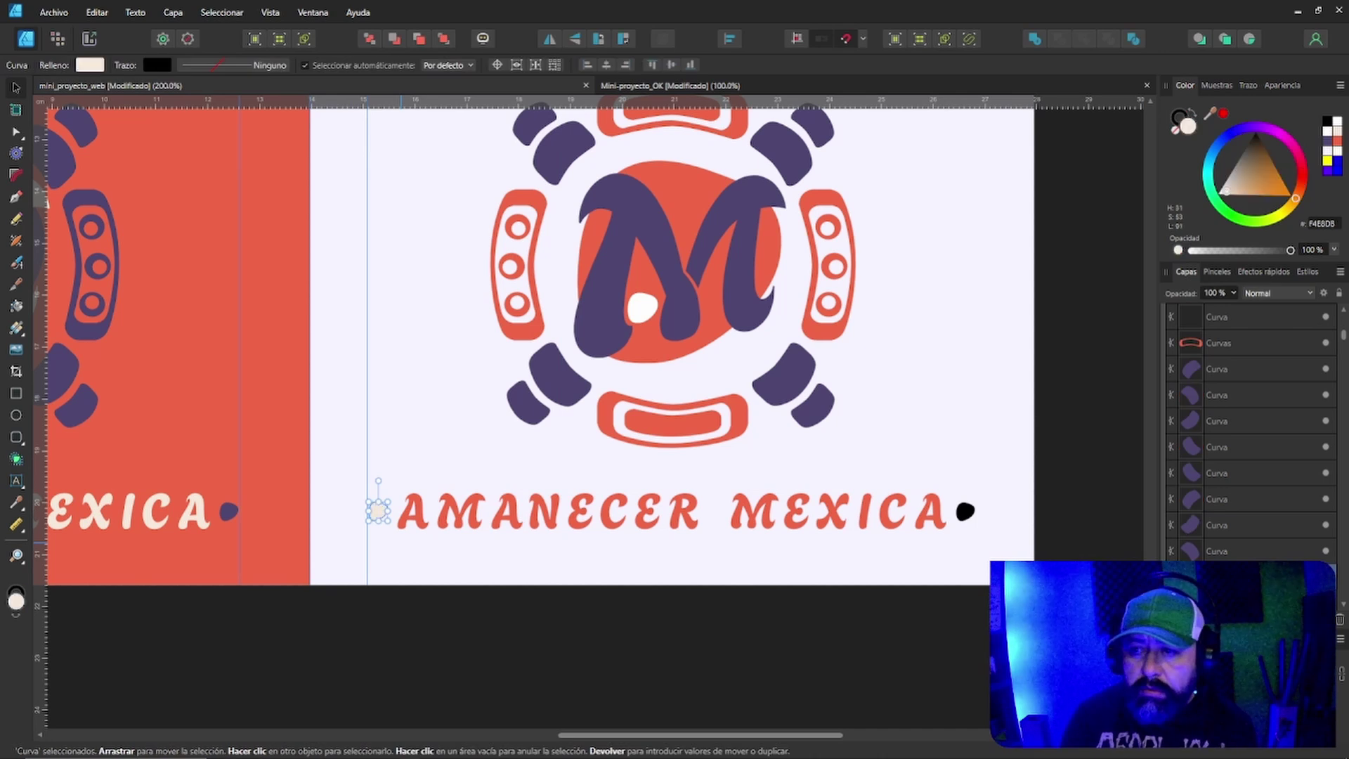
pyautogui.click(1327, 141)
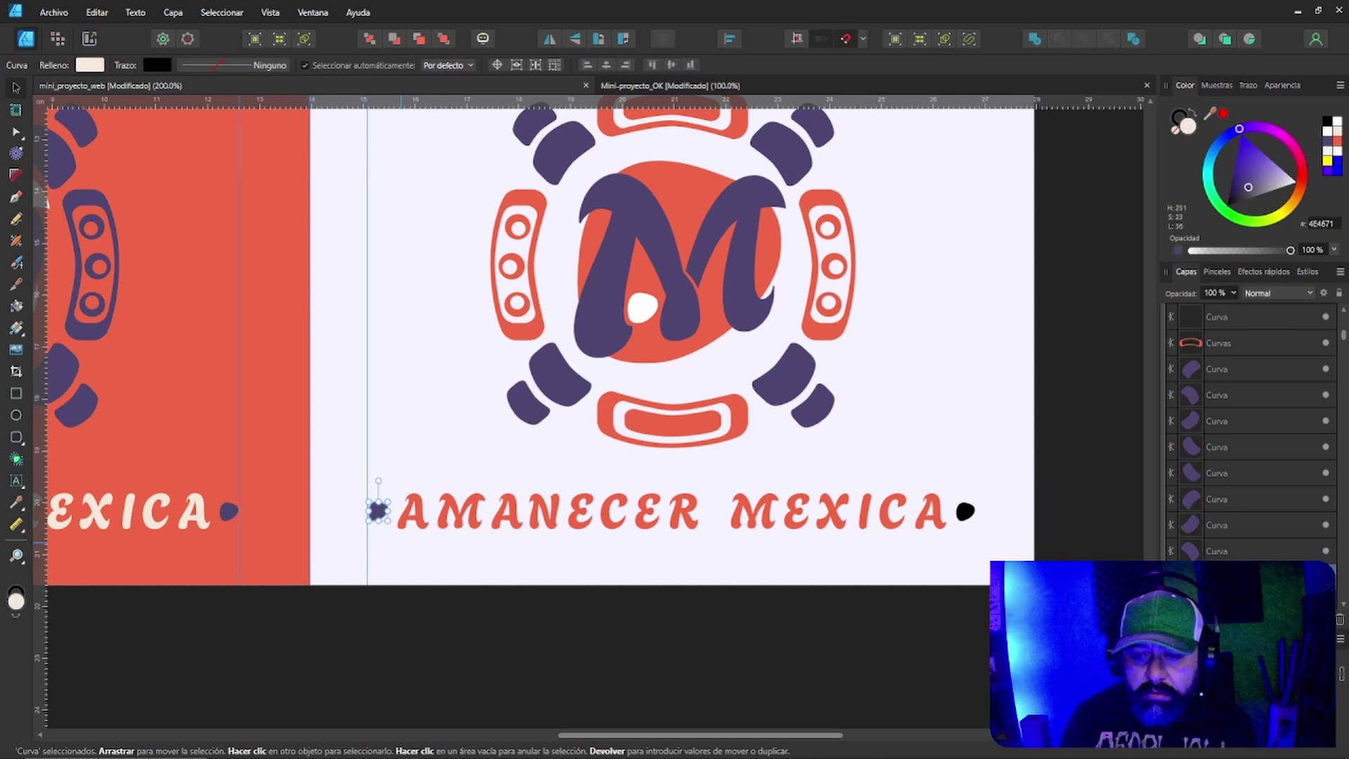
pyautogui.click(400, 542)
pyautogui.moveTo(982, 488); pyautogui.dragTo(940, 552)
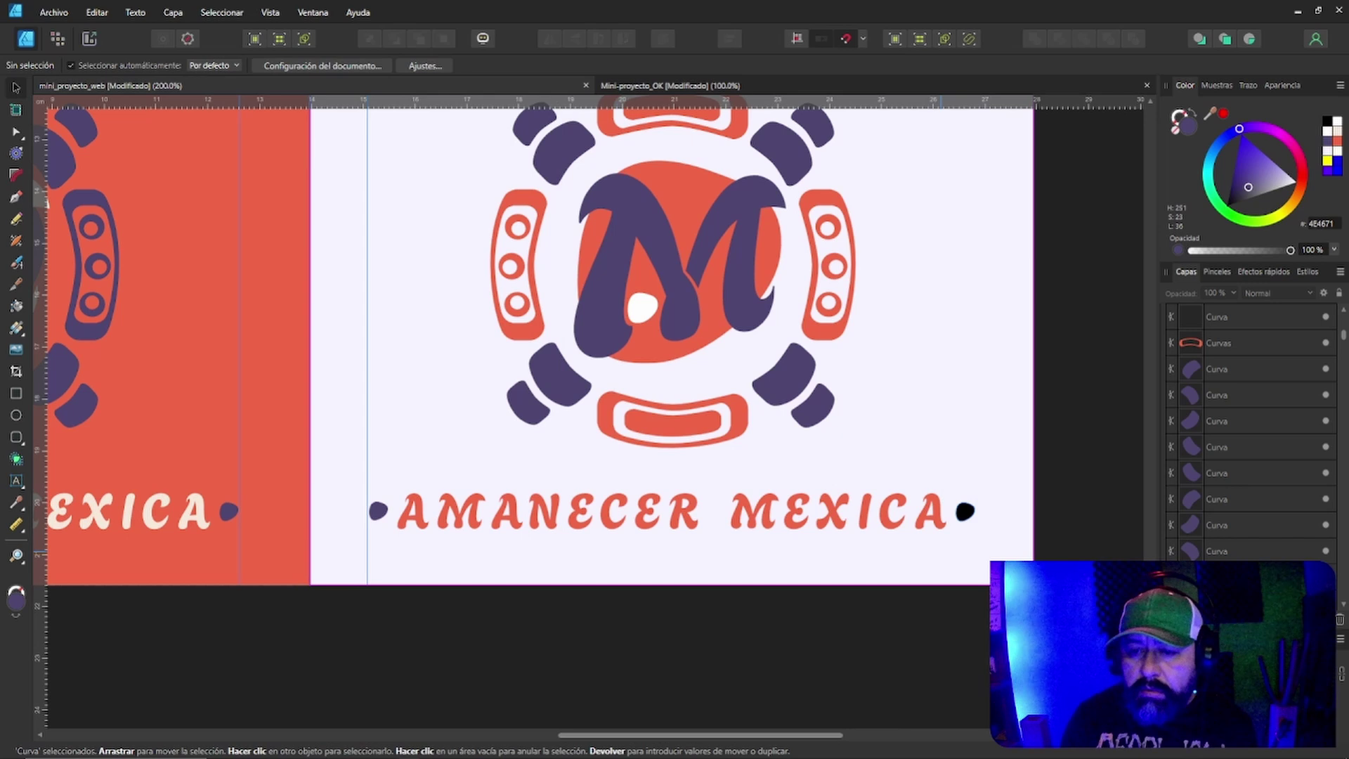
pyautogui.click(964, 512)
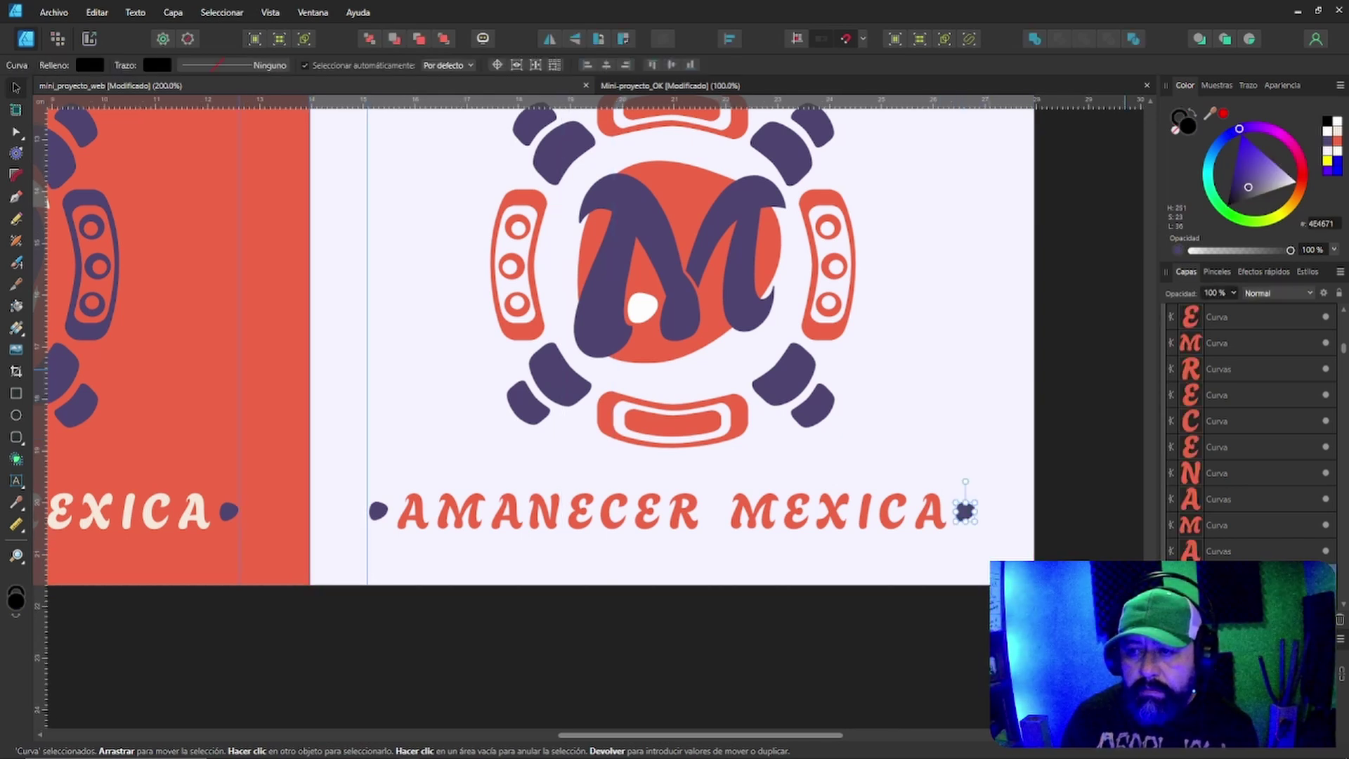
pyautogui.hotkey('ctrl', 's')
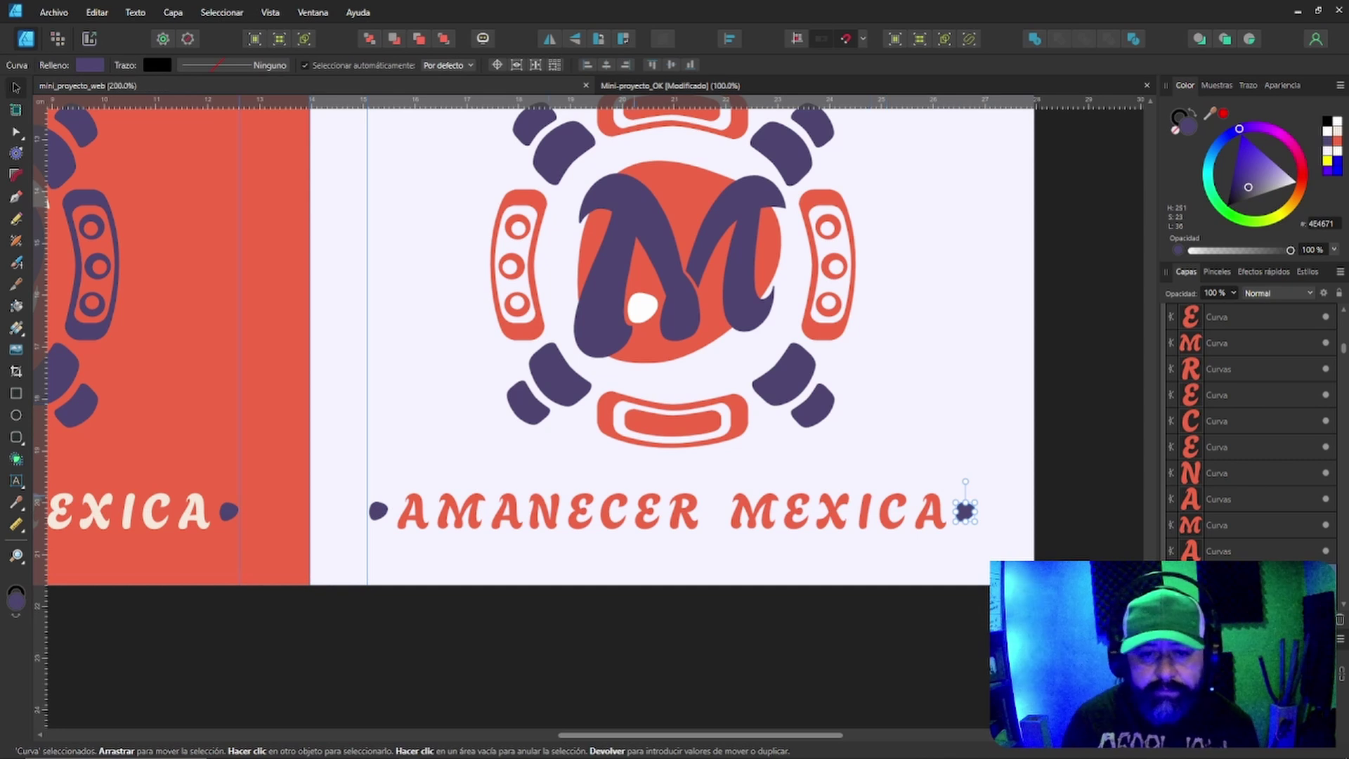
pyautogui.hotkey('ctrl', 'd')
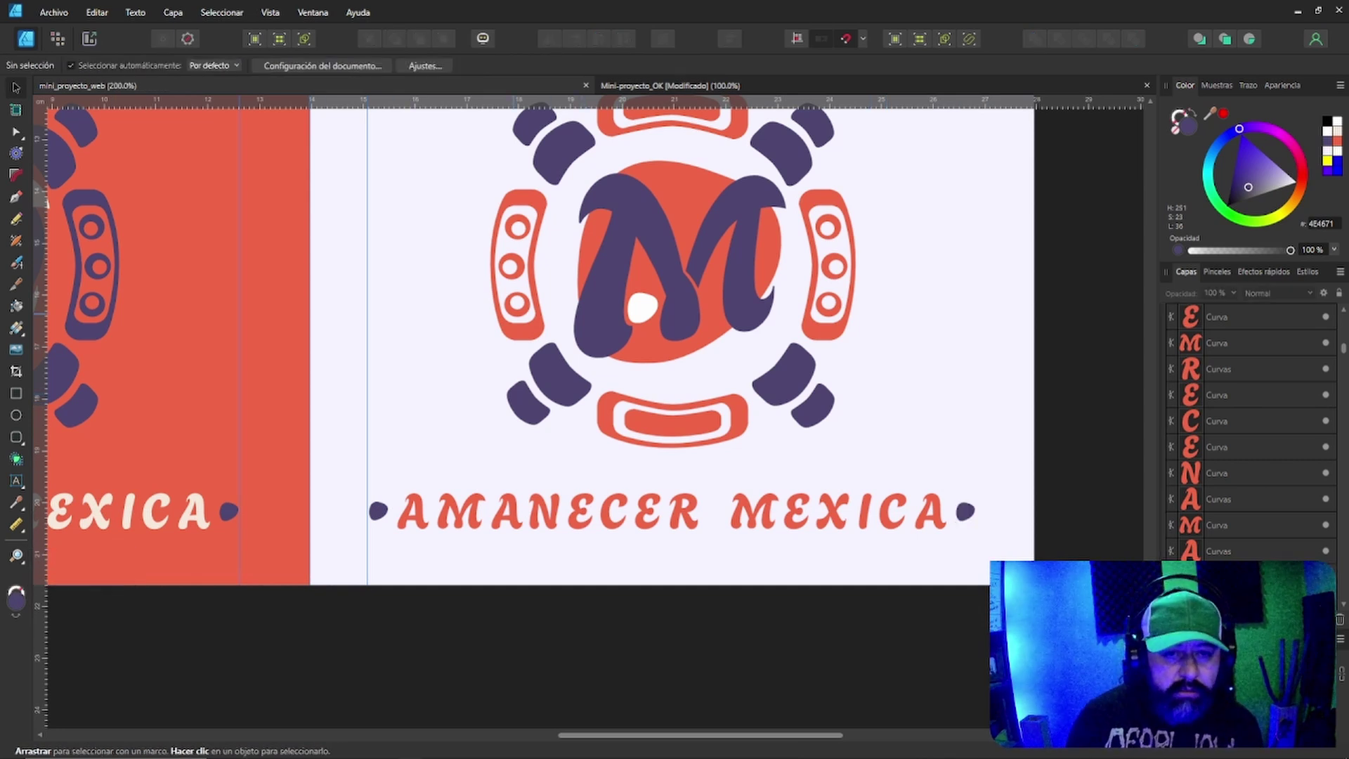
# Examine all four logo colour variations together at 100 % zoom.
pyautogui.click(517, 304)
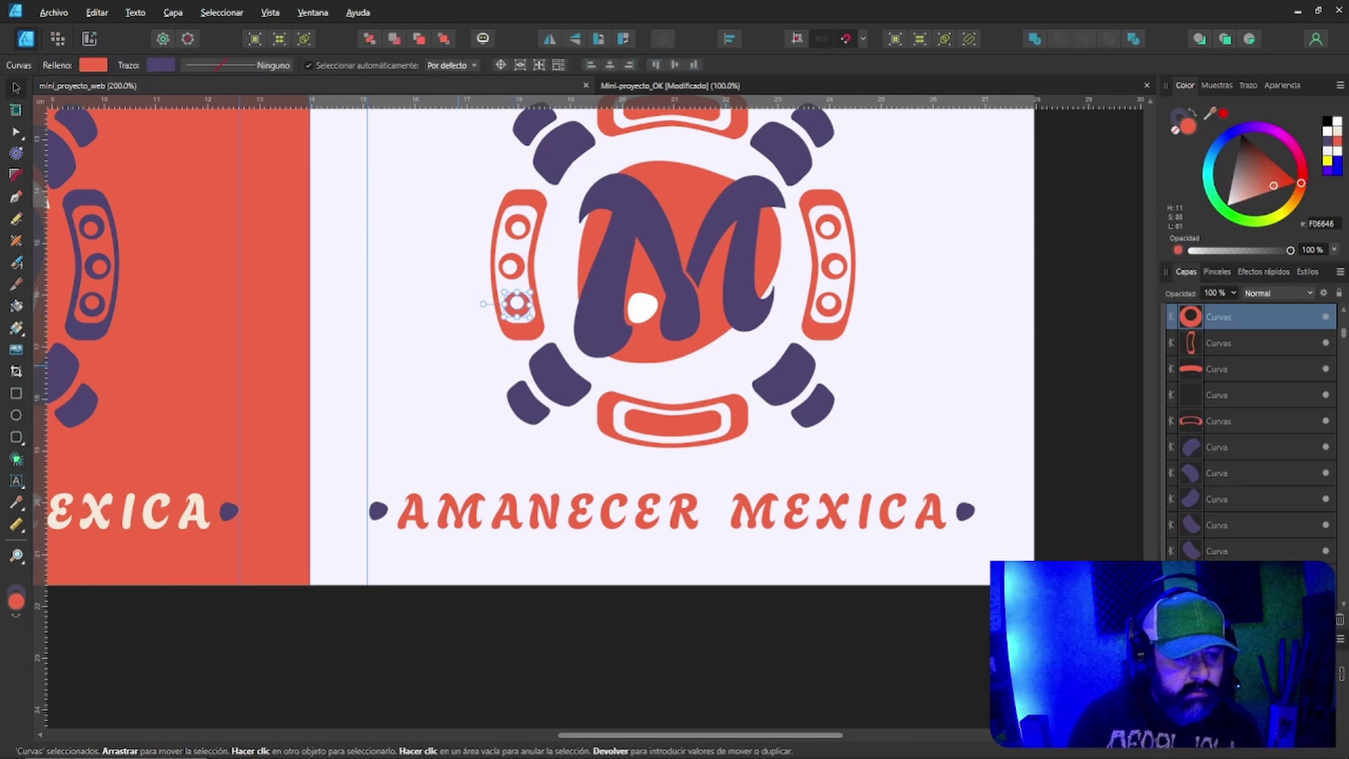
pyautogui.click(16, 555)
pyautogui.keyDown('alt'); pyautogui.click(401, 348); pyautogui.keyUp('alt')
pyautogui.keyDown('alt'); pyautogui.click(401, 348); pyautogui.keyUp('alt')
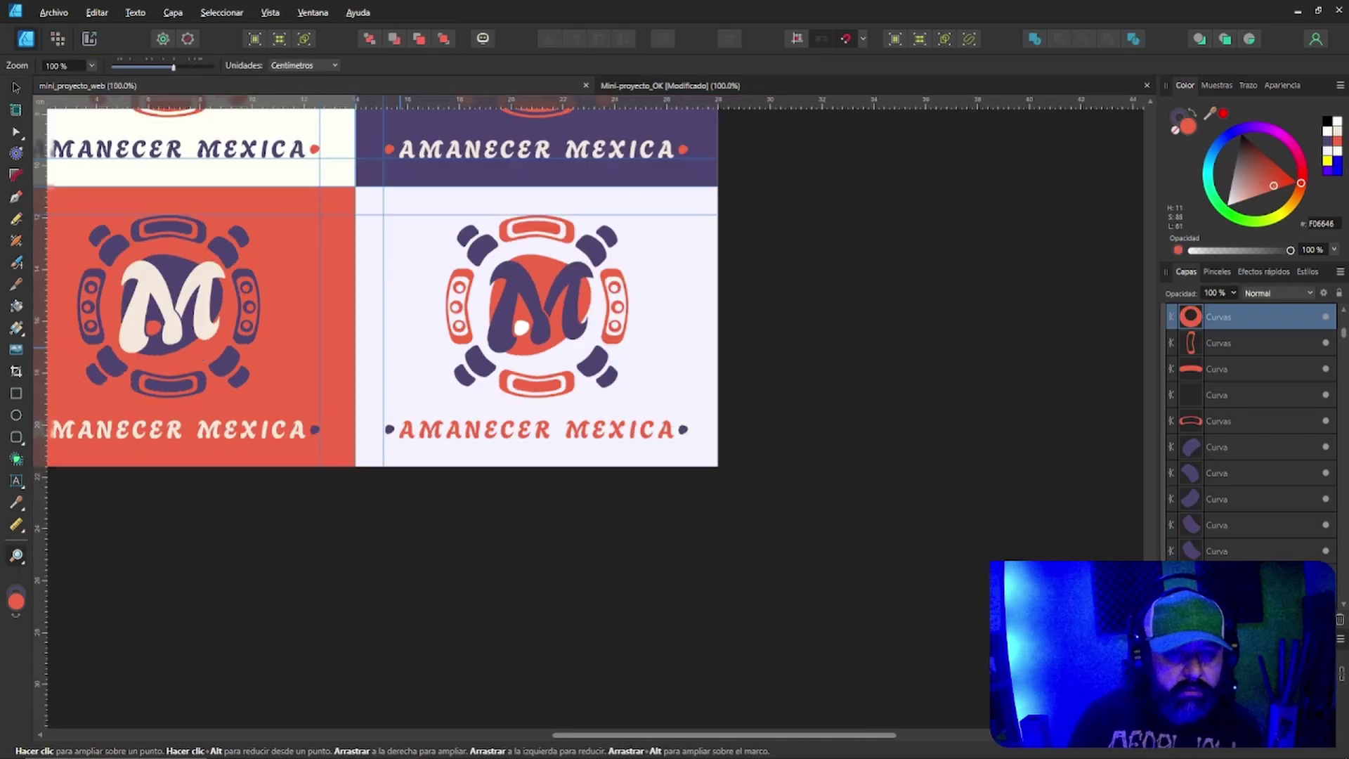
pyautogui.hscroll(-5, 515, 418)
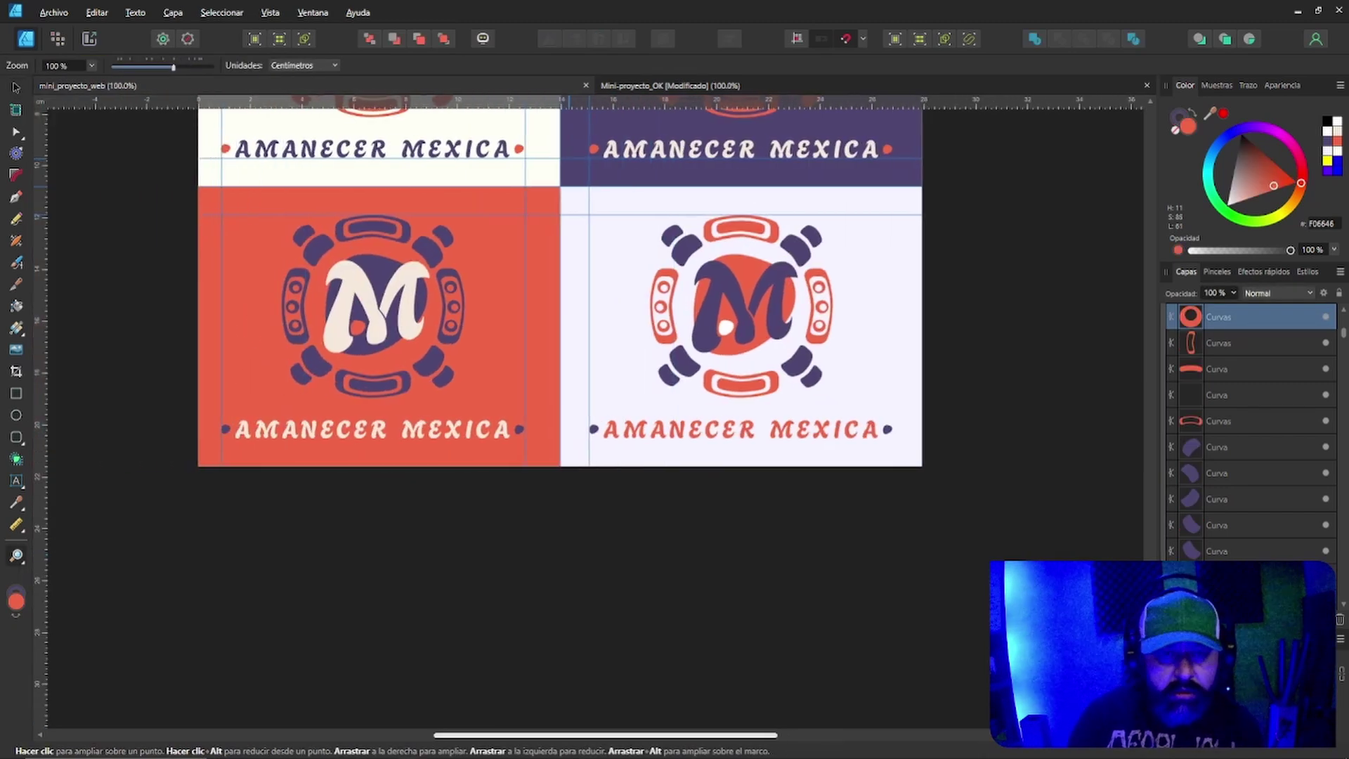
pyautogui.scroll(5, 560, 421)
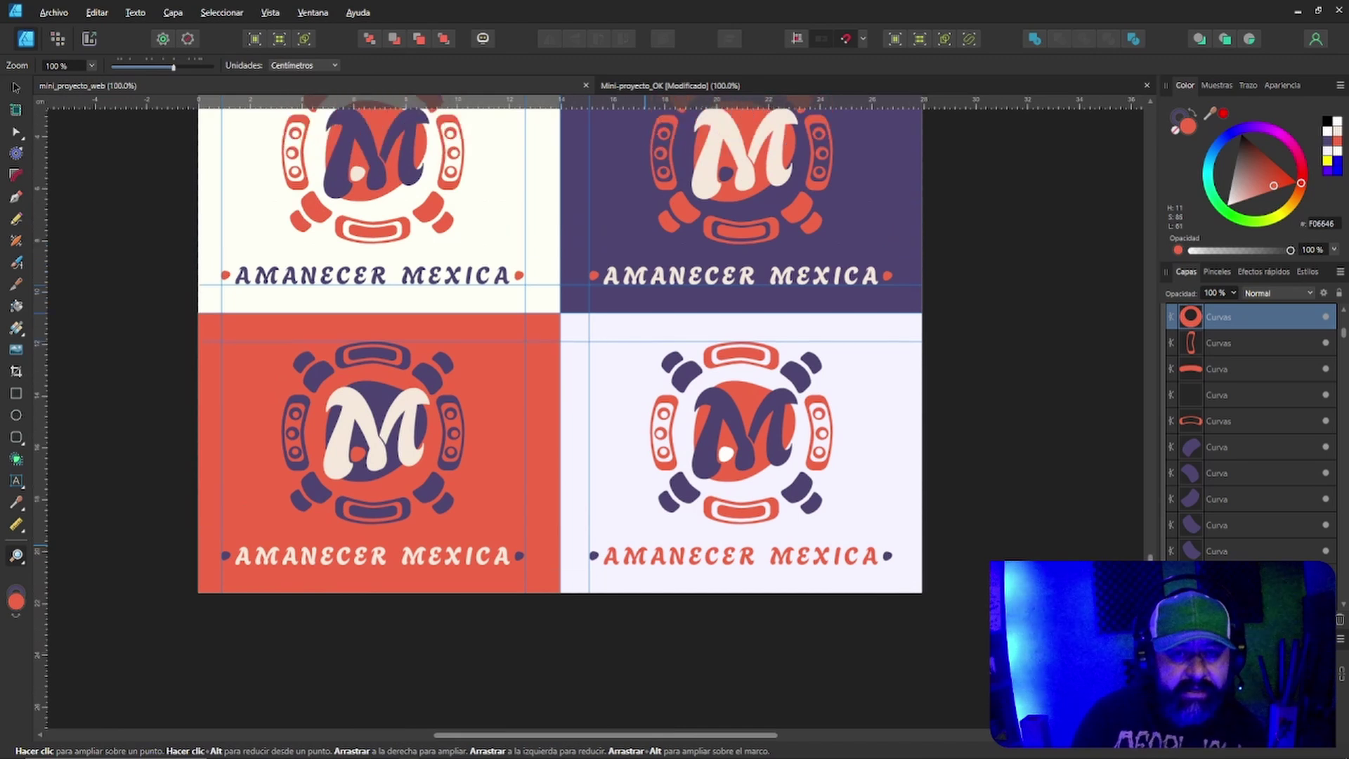
pyautogui.scroll(2, 560, 404)
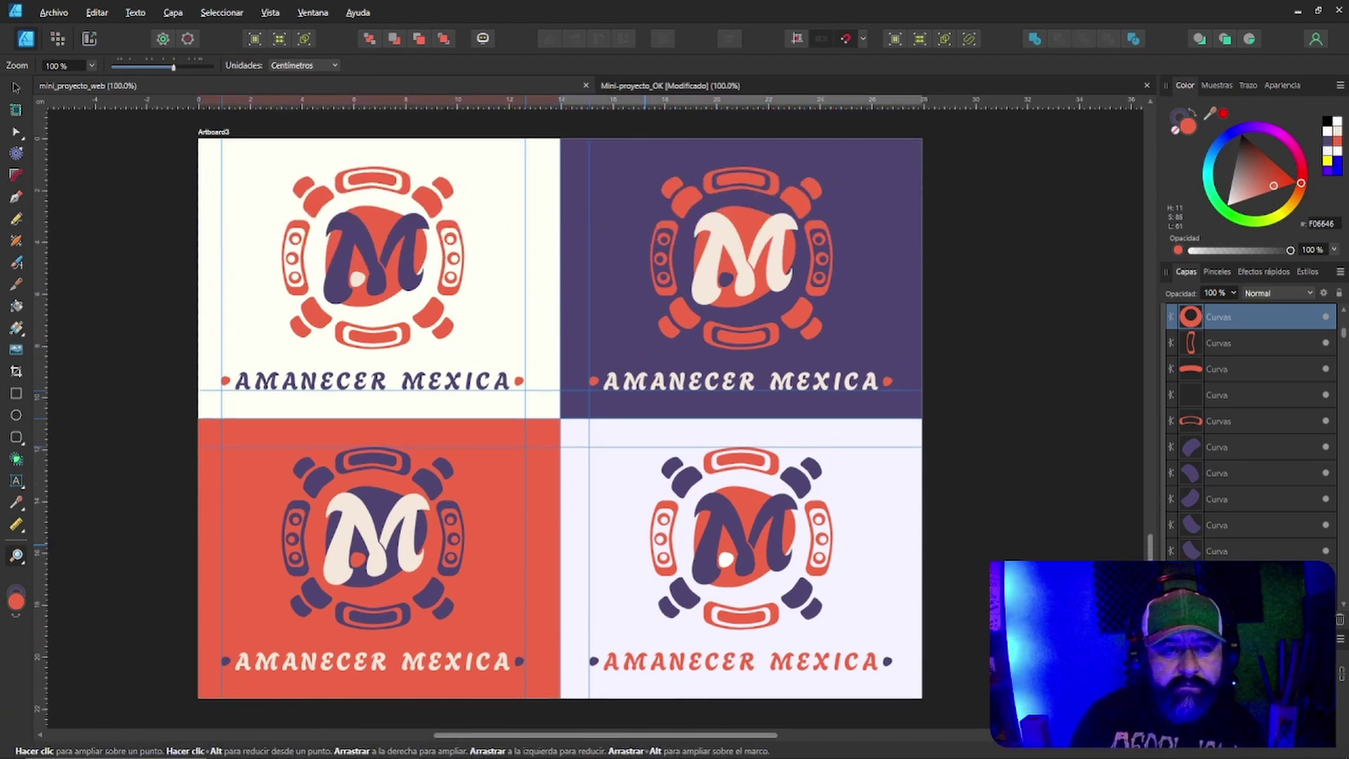
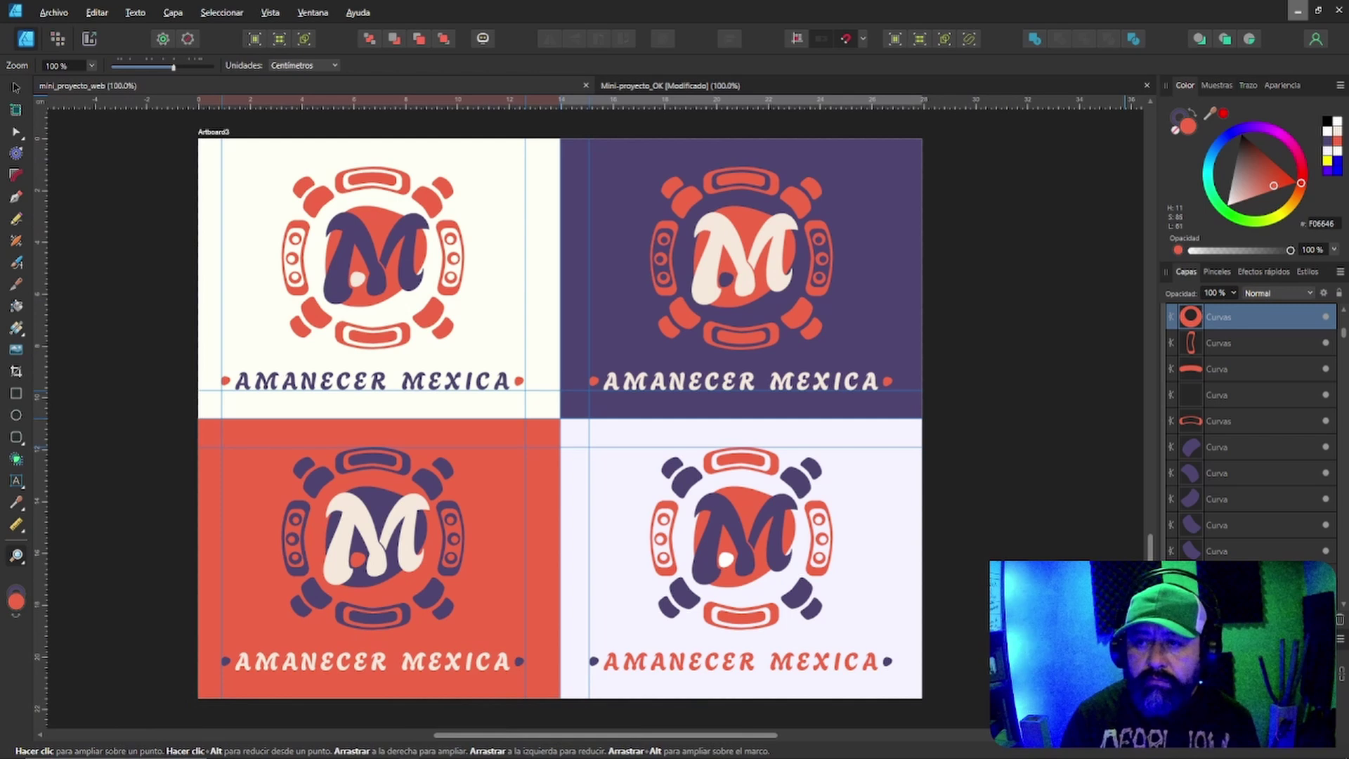
# Minimize the logo document's window and switch to the organiccafe coffee bag mockup in Affinity Photo.
pyautogui.click(1297, 11)
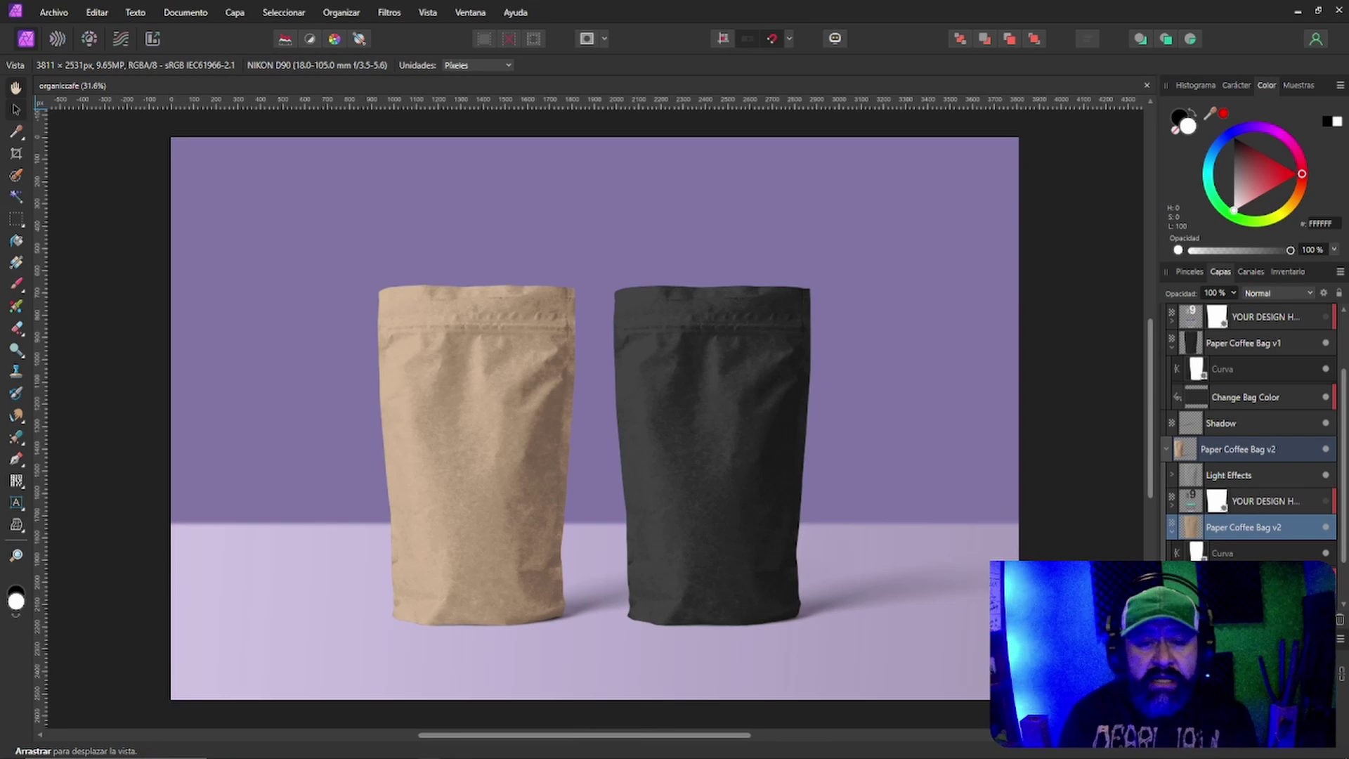
# Move the kraft coffee bag away from the black bag so it overlaps the canvas's left edge, slightly lower, clear the selection and save.
pyautogui.click(15, 110)
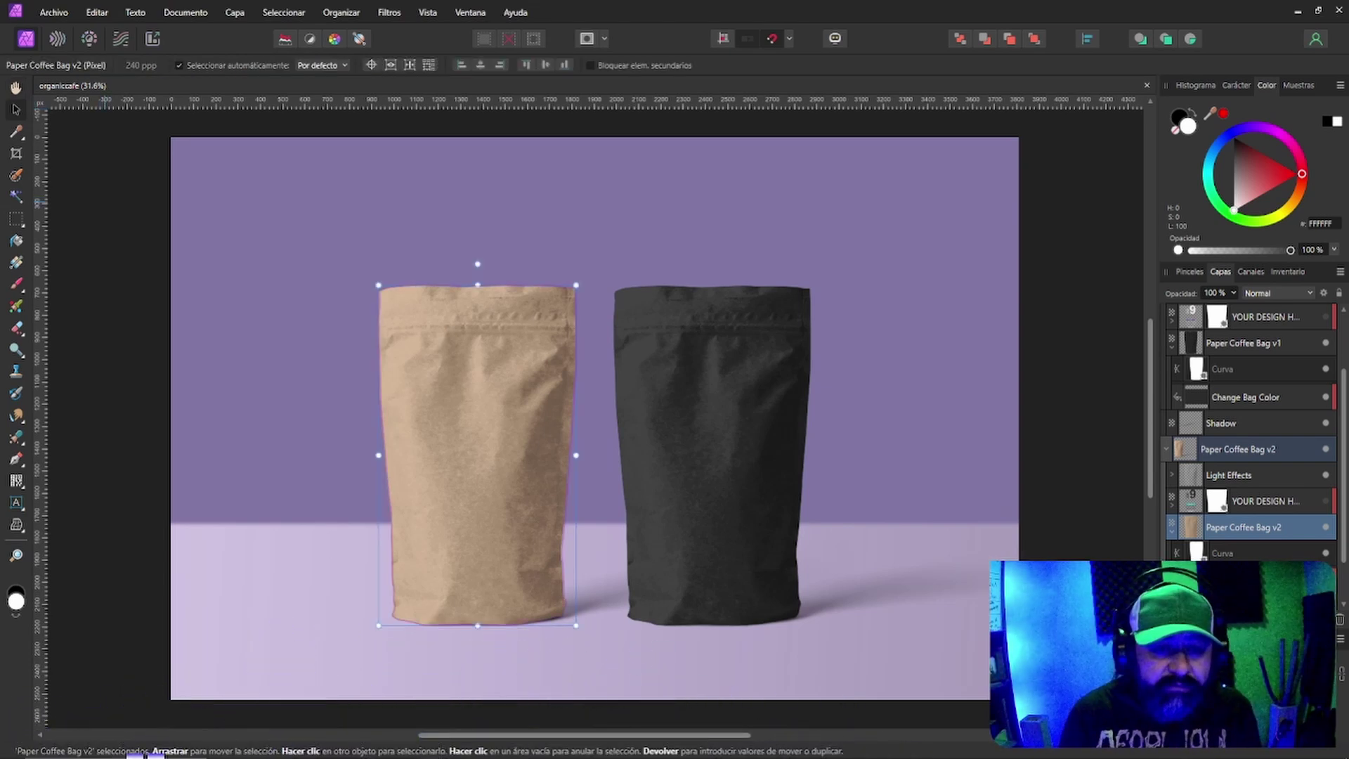
pyautogui.hotkey('ctrl', 'd')
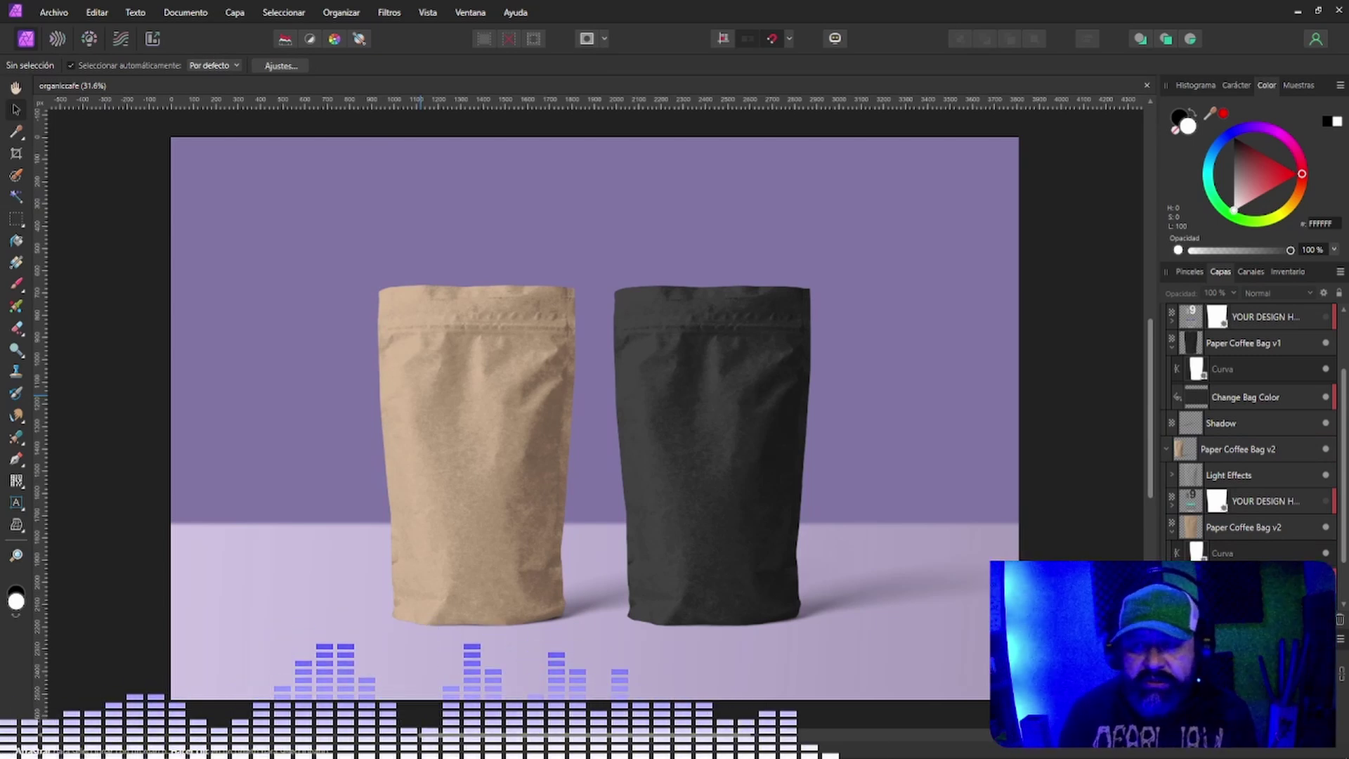
pyautogui.moveTo(420, 395); pyautogui.dragTo(175, 442)
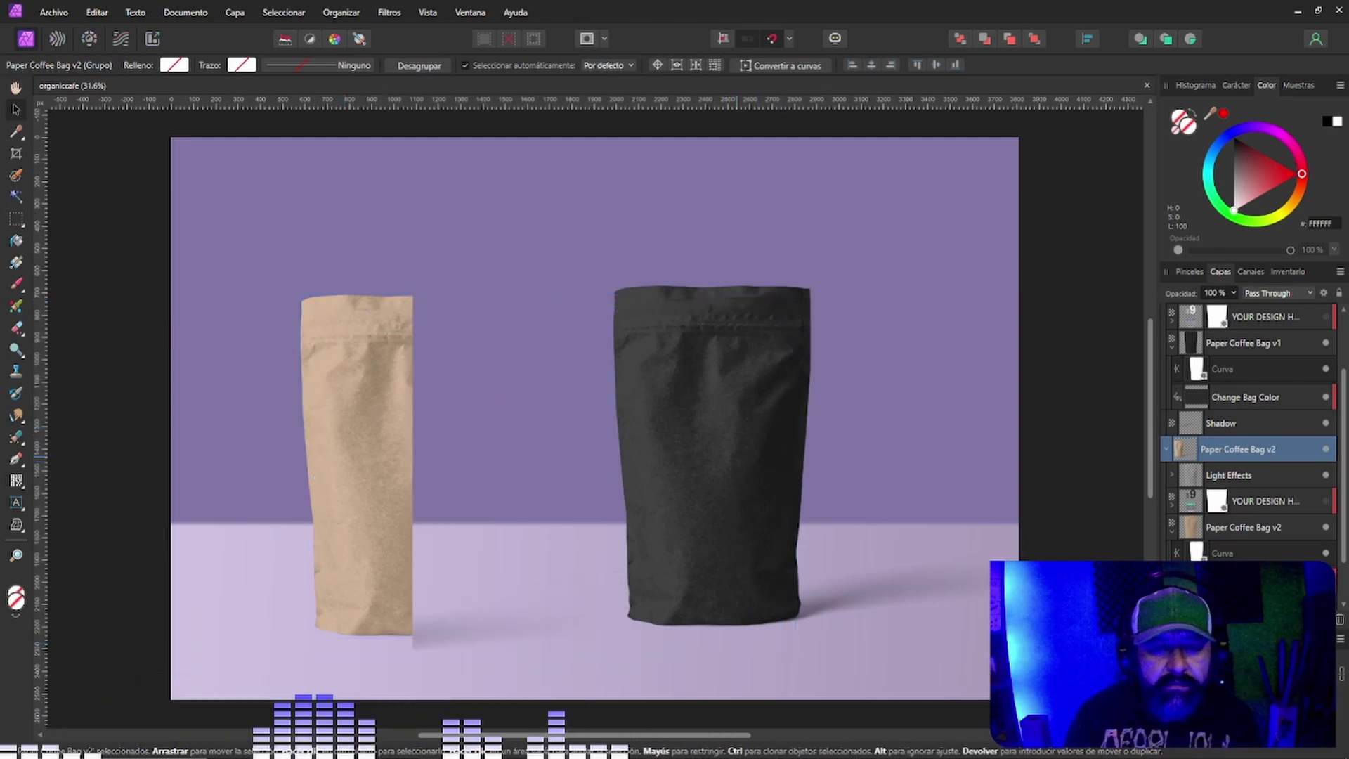
pyautogui.click(736, 456)
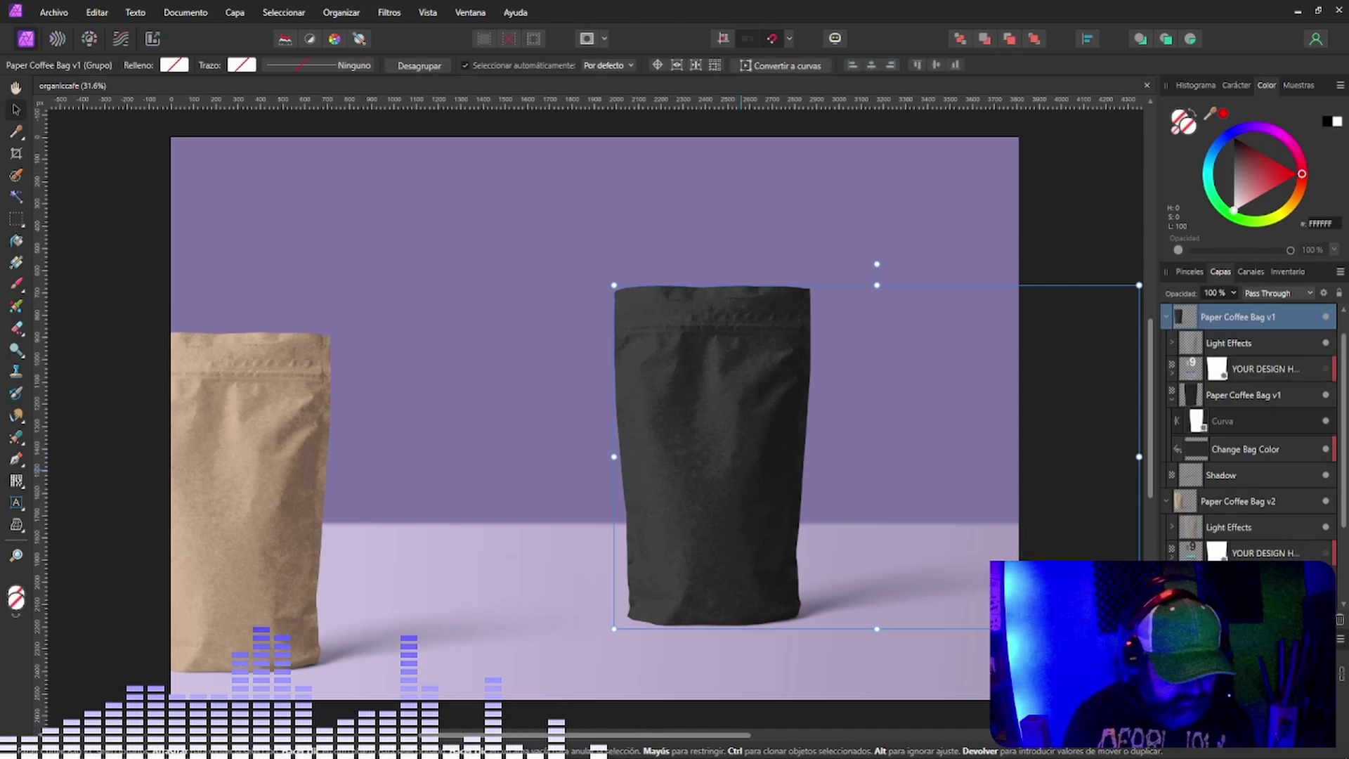
pyautogui.press('Escape')
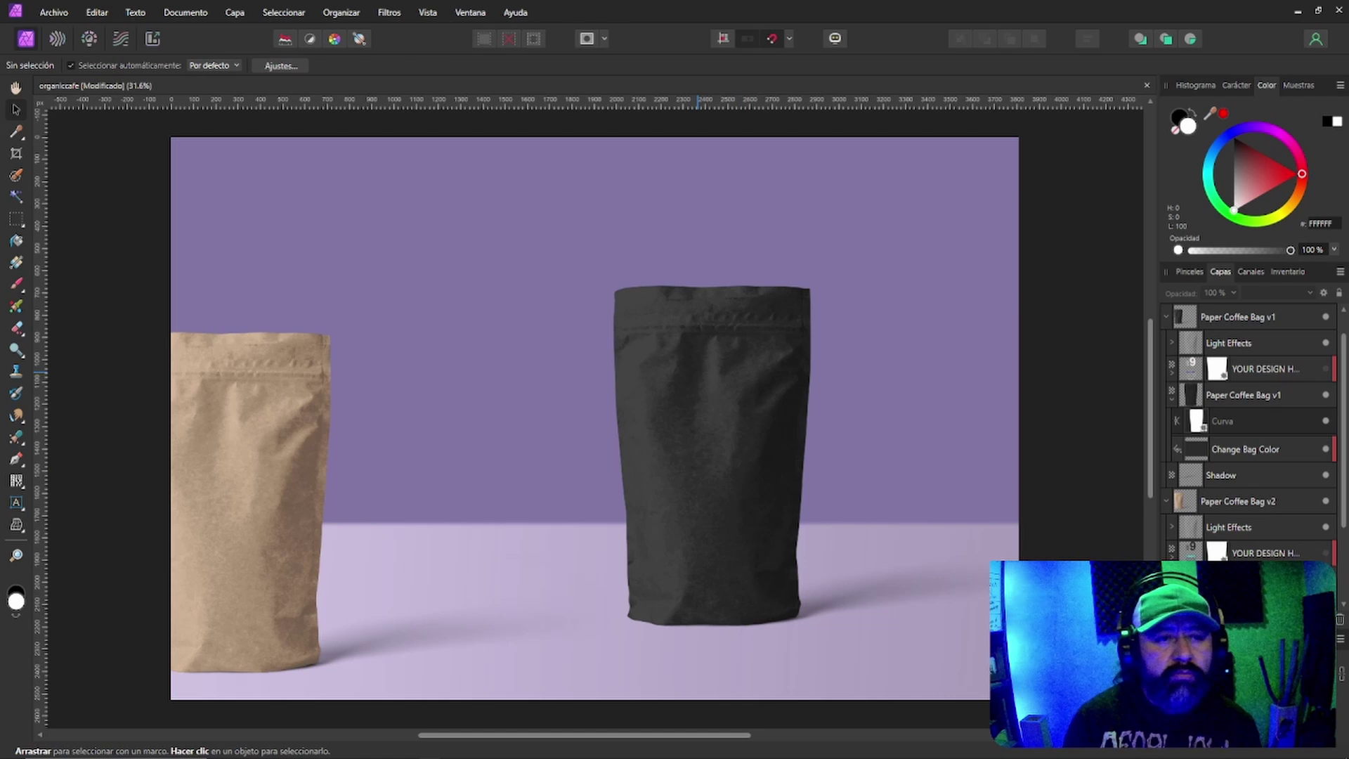
pyautogui.hotkey('ctrl', 's')
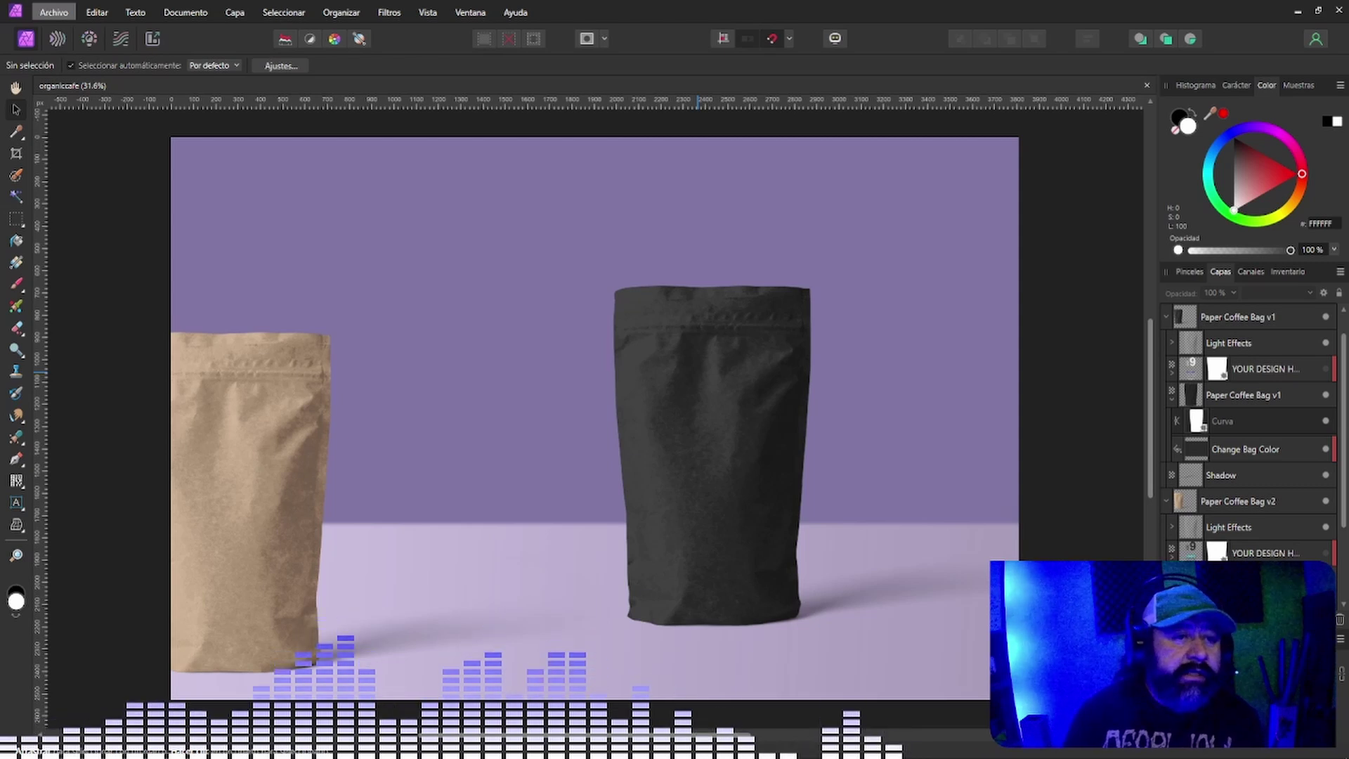
# Look through the mockup and image files in the Elementos-Cafe folder for opening, and preview the sin título (2).afphoto coffee pouch.
pyautogui.click(53, 12)
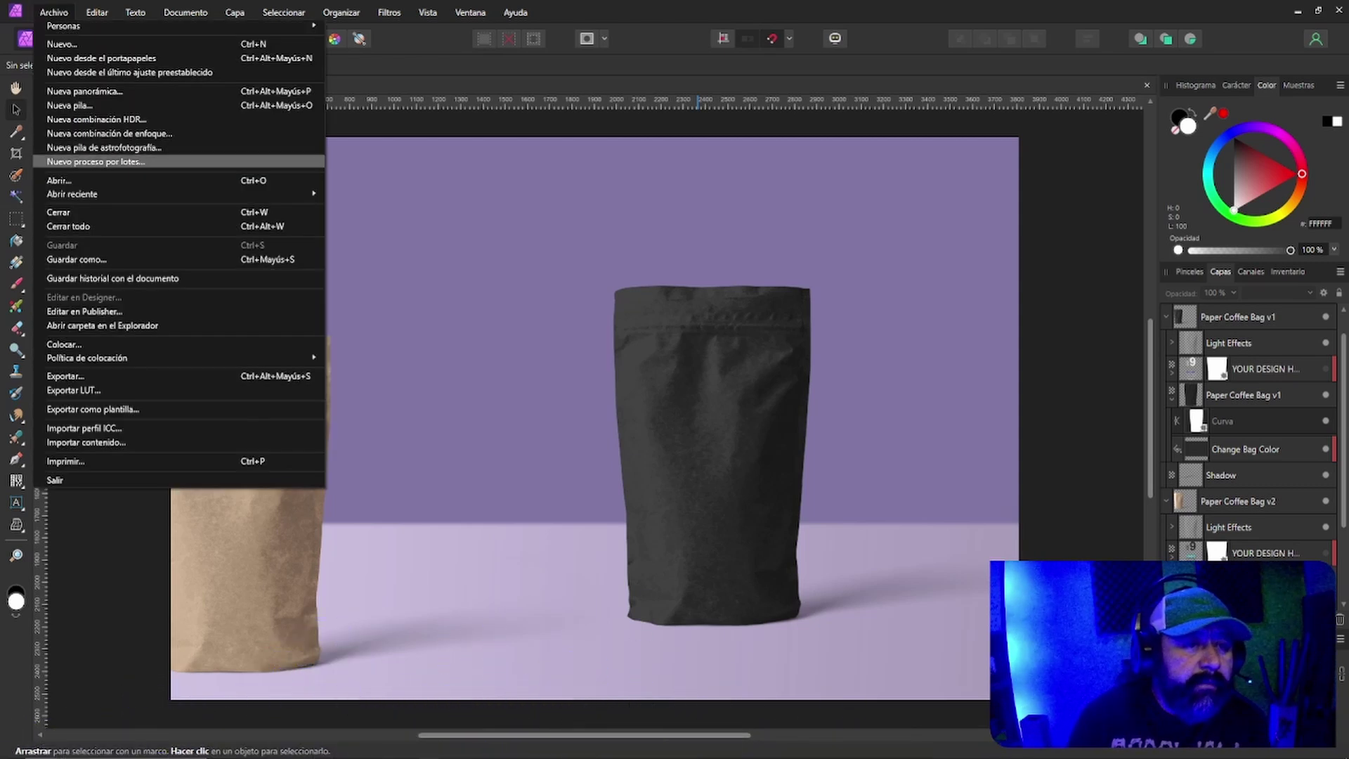
pyautogui.click(59, 180)
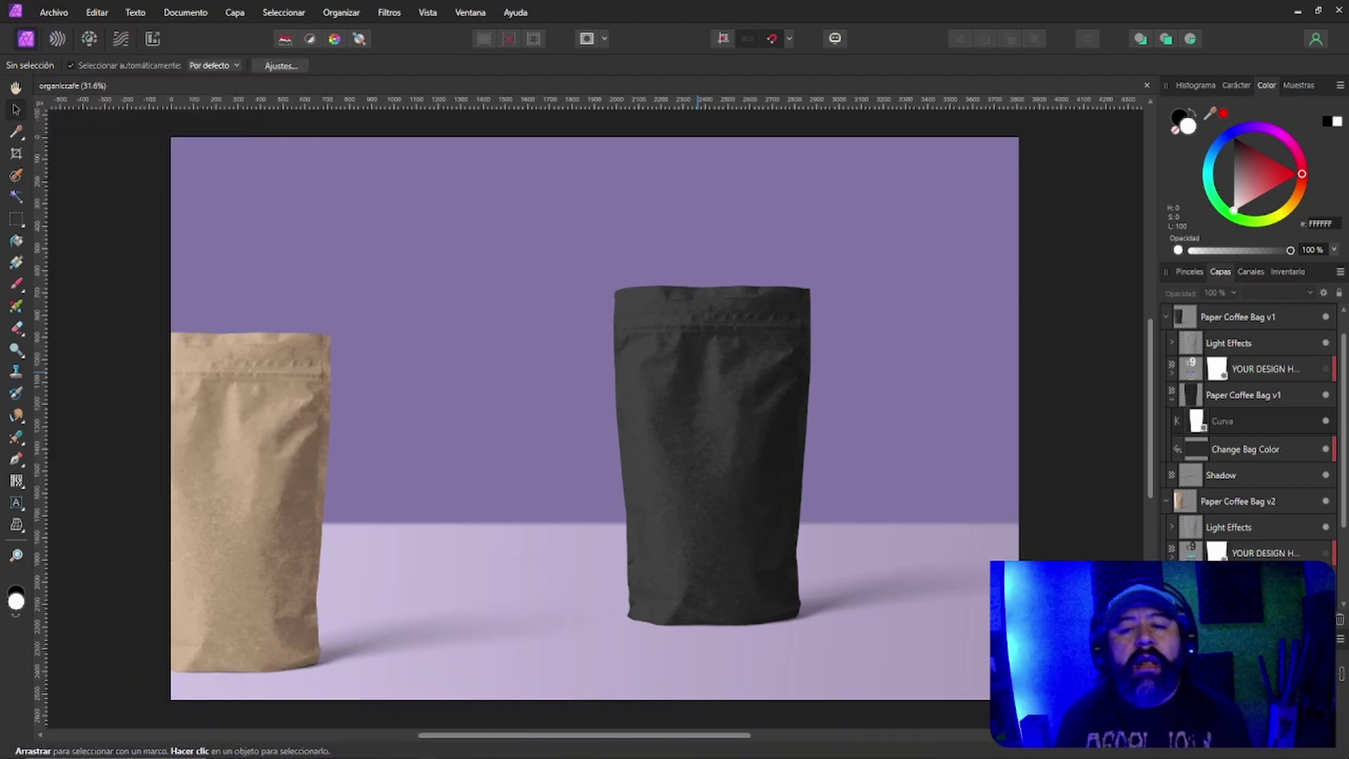
pyautogui.hotkey('ctrl', 'o')
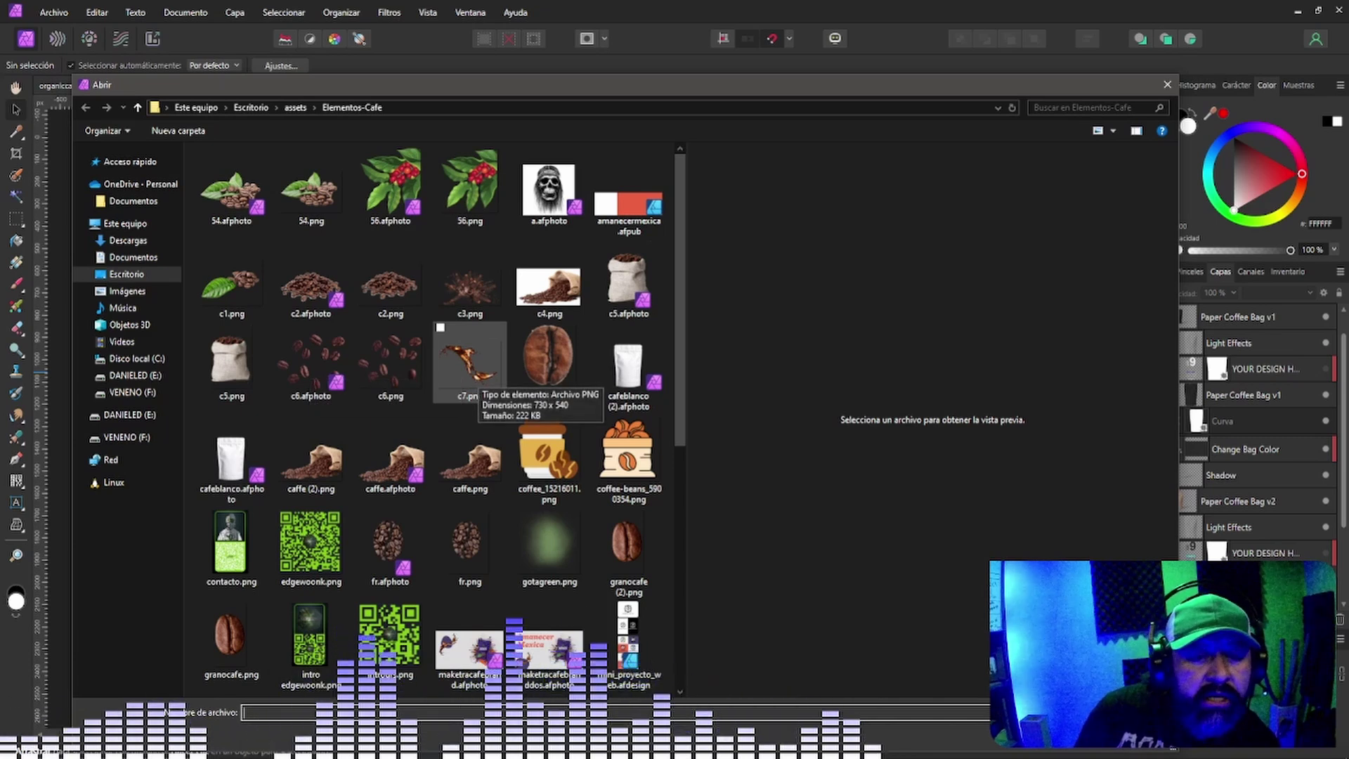
pyautogui.scroll(-3, 469, 376)
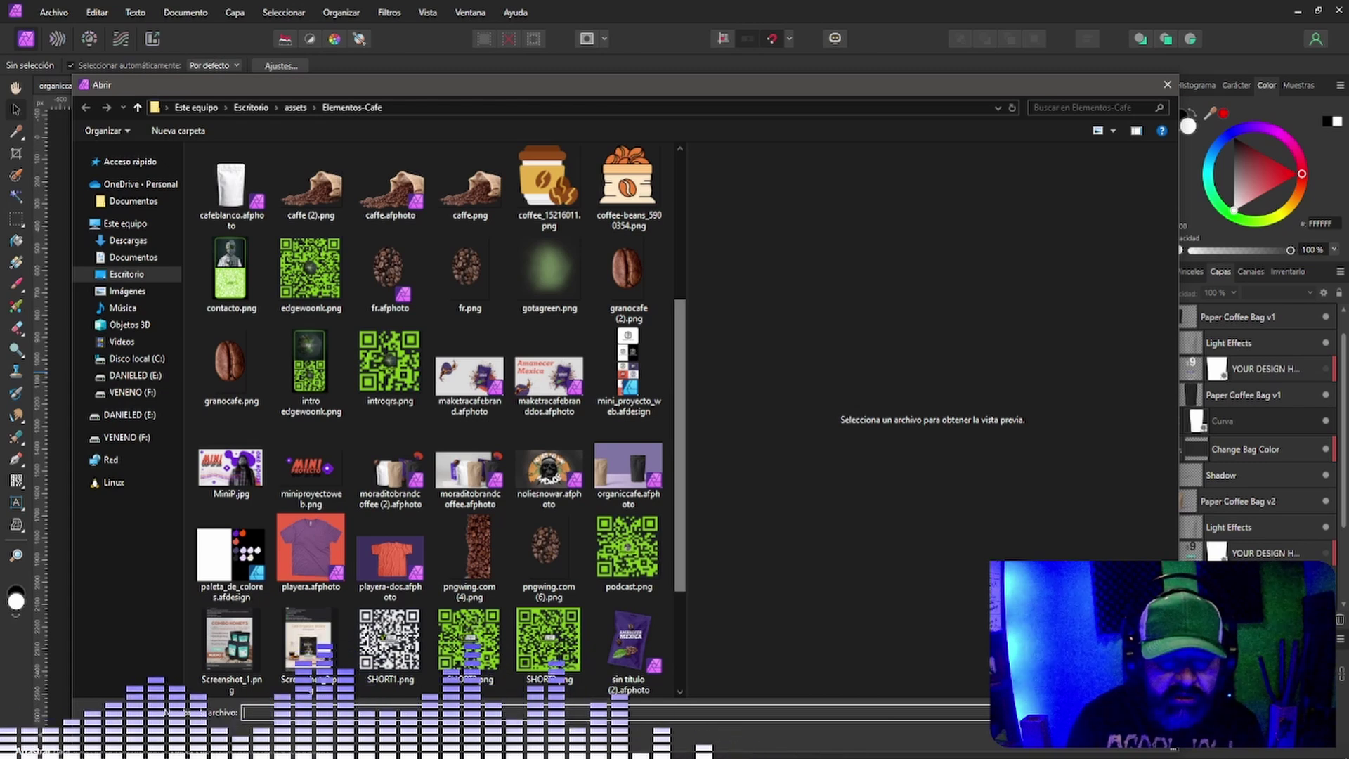
pyautogui.scroll(-3, 436, 422)
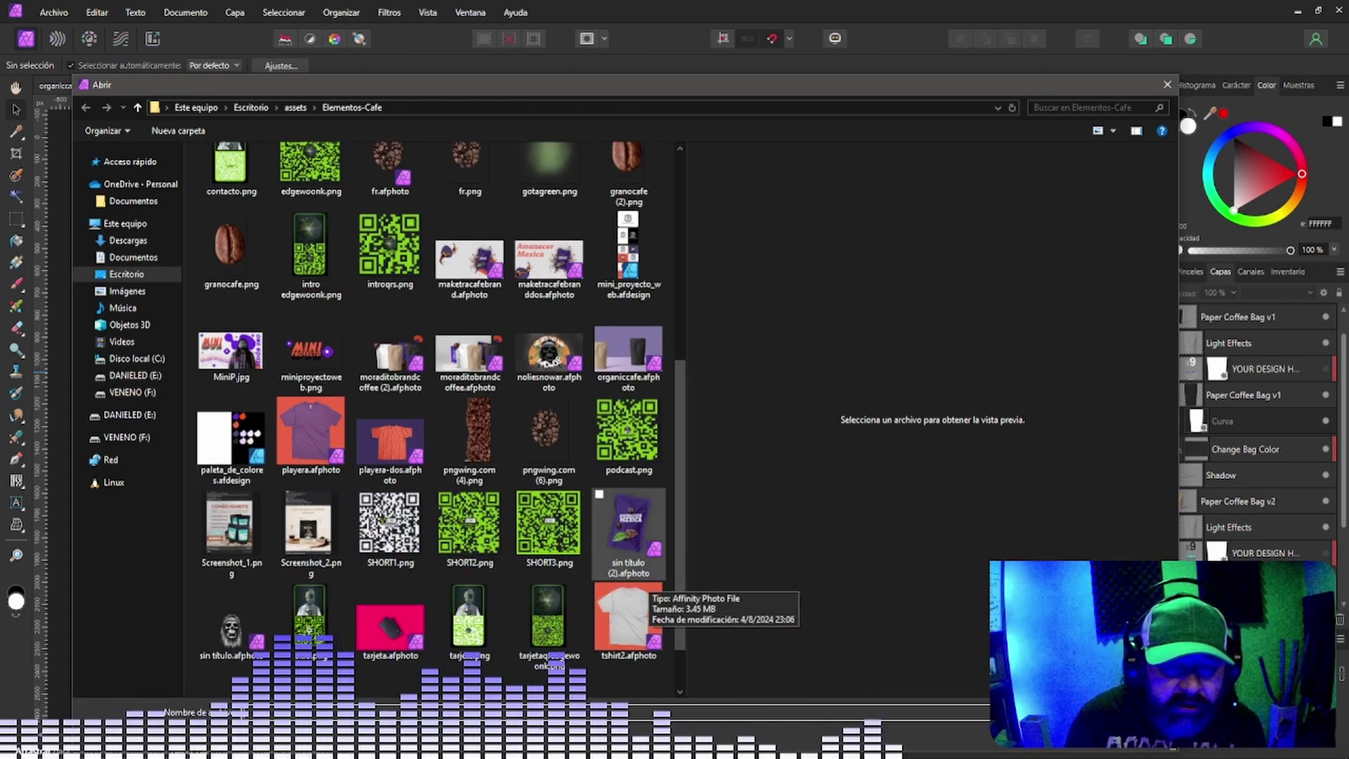
pyautogui.click(636, 572)
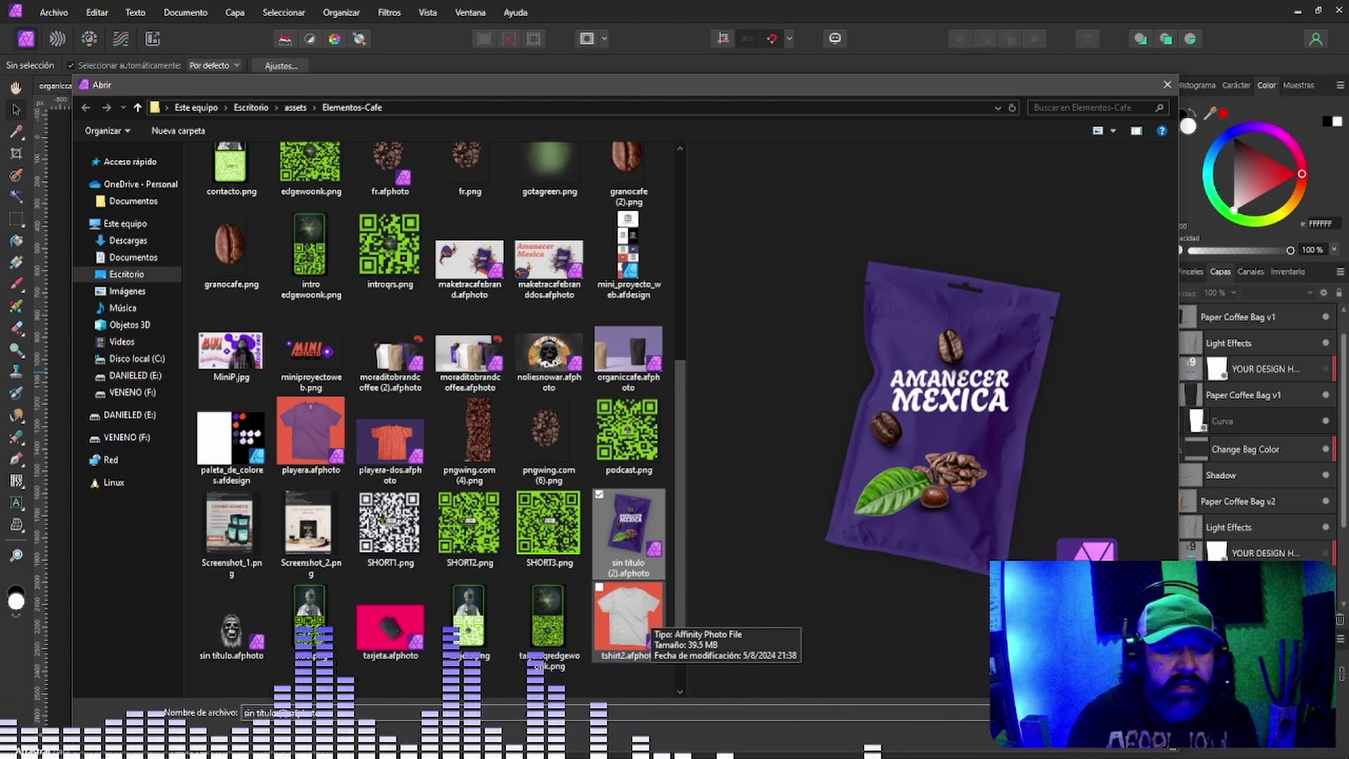
pyautogui.scroll(3, 485, 583)
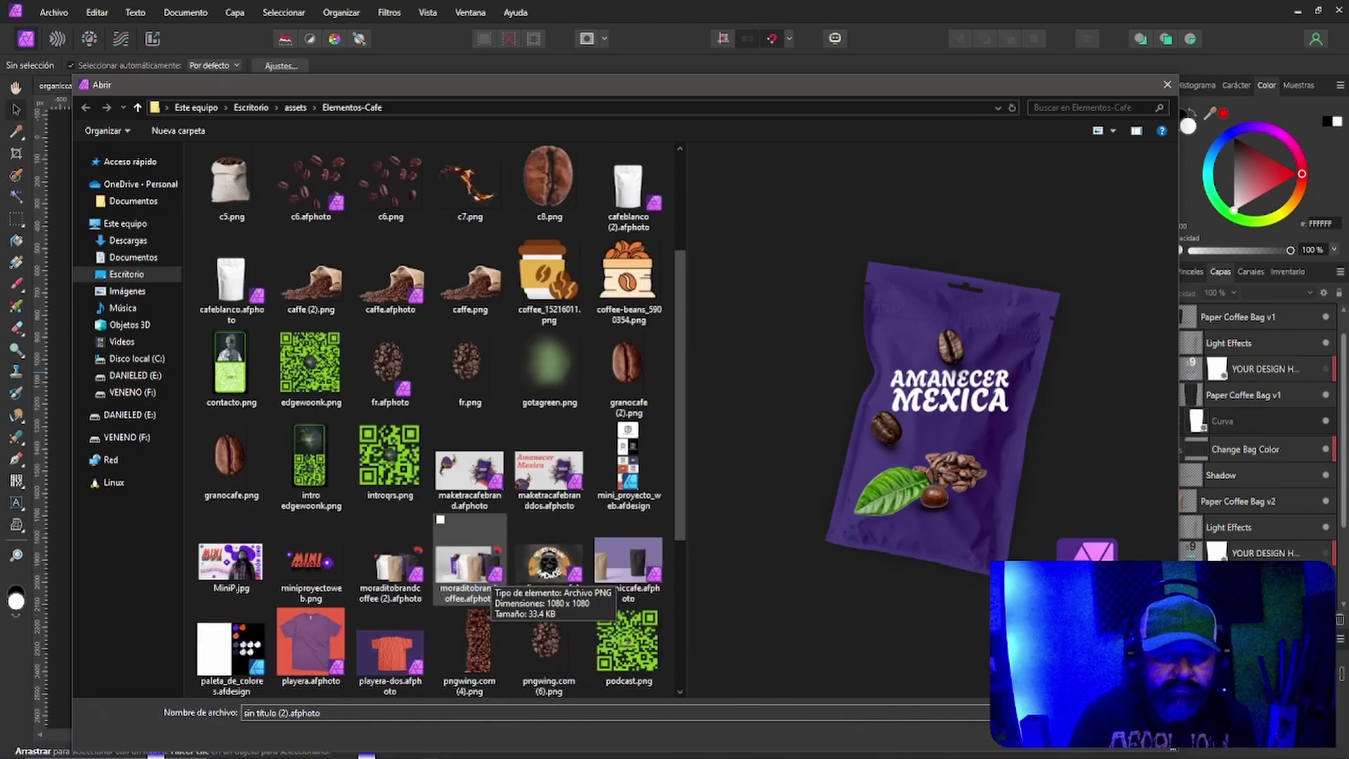
pyautogui.scroll(2, 484, 580)
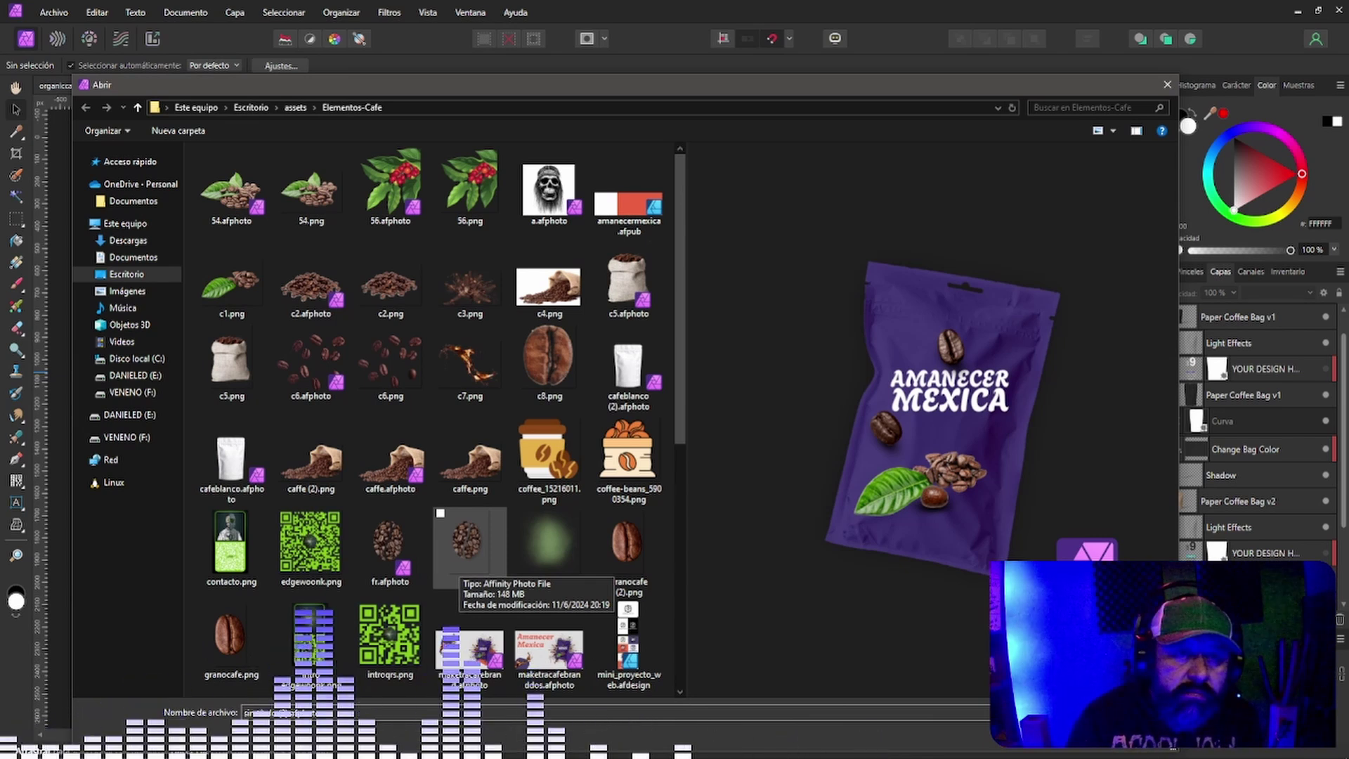
# Go up to the assets folder, re-enter Elementos-Cafe and look over its mockup and coffee image files again.
pyautogui.click(295, 107)
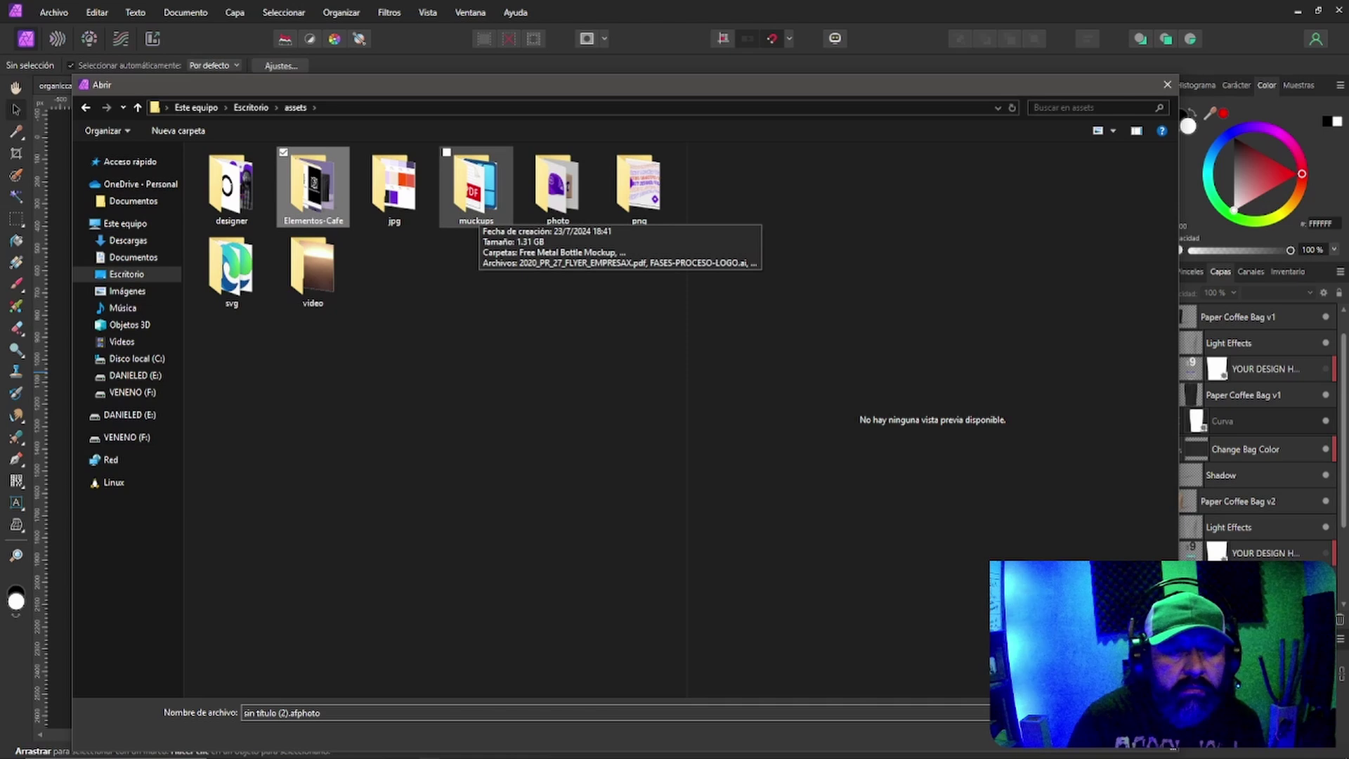
pyautogui.press('Return')
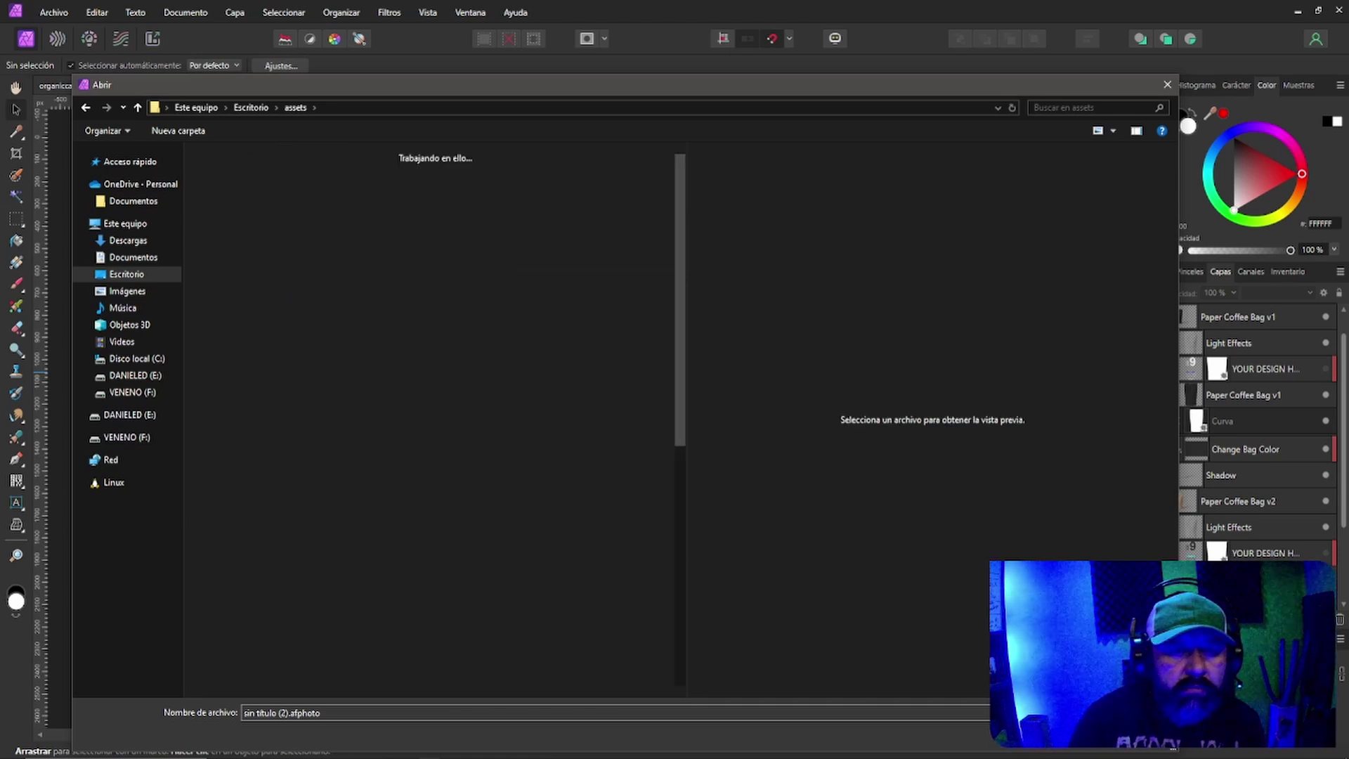
pyautogui.scroll(-10, 441, 426)
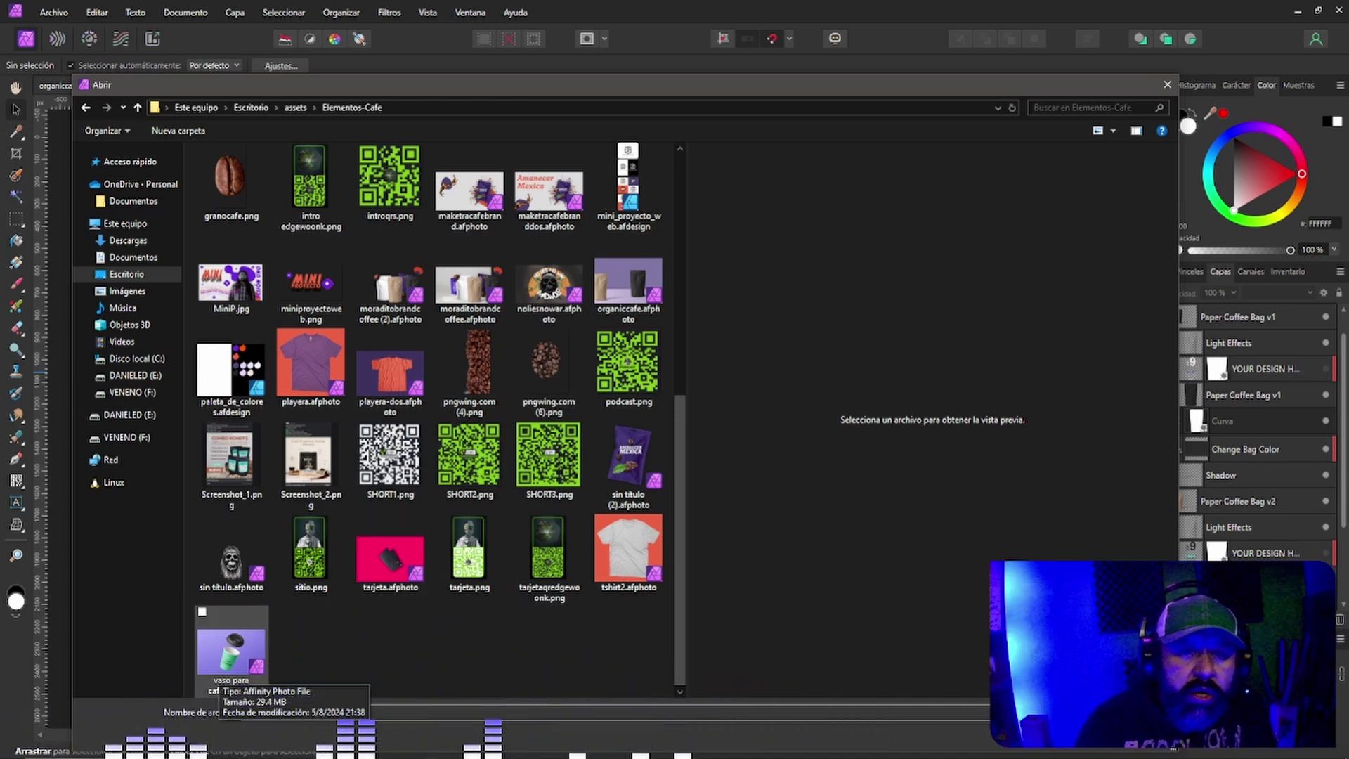
pyautogui.scroll(2, 225, 685)
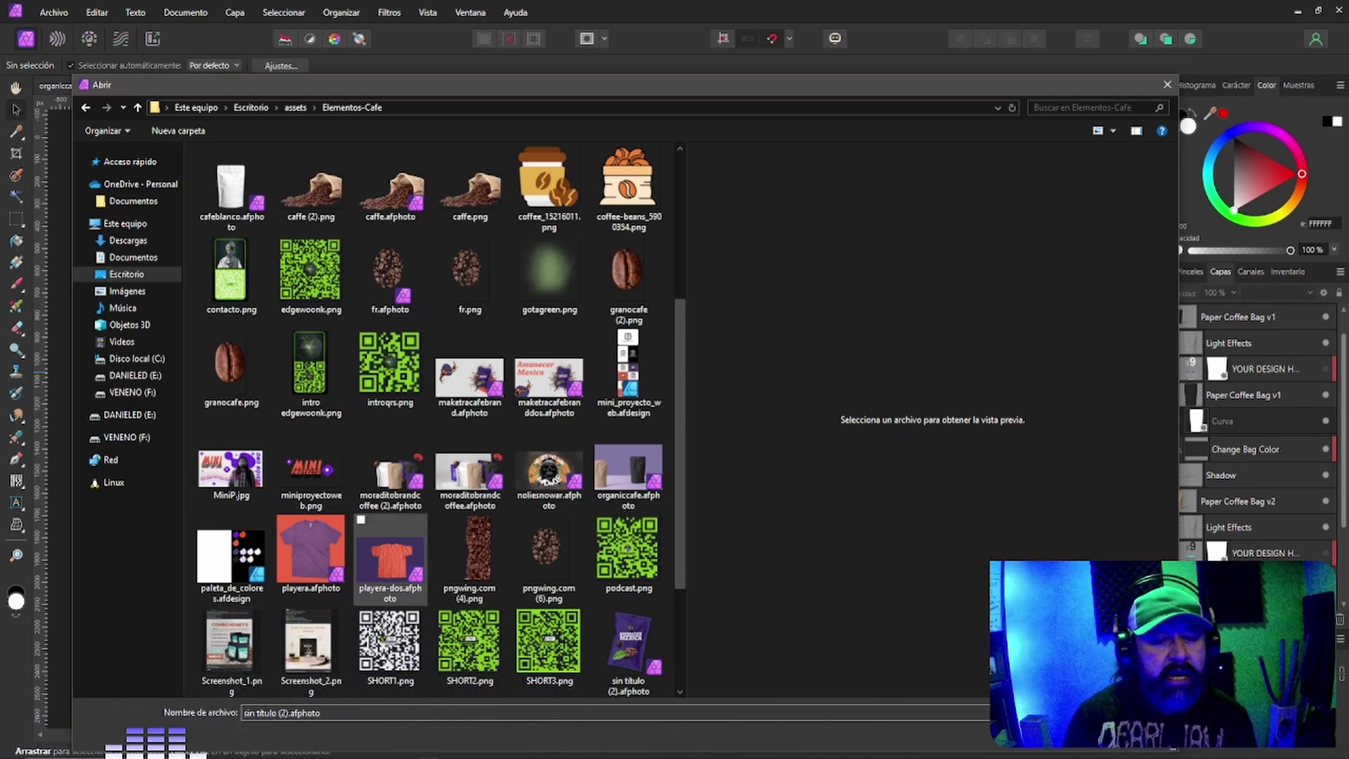
pyautogui.scroll(3, 390, 552)
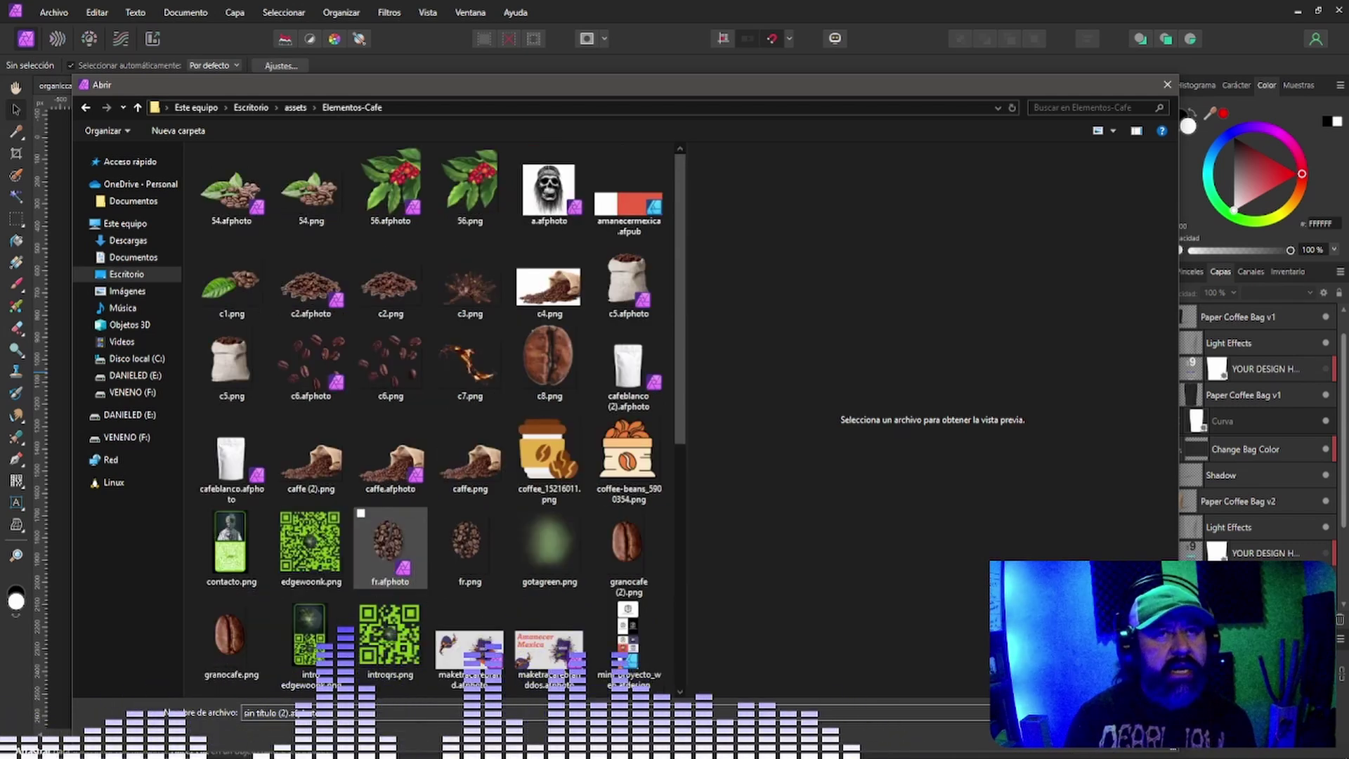